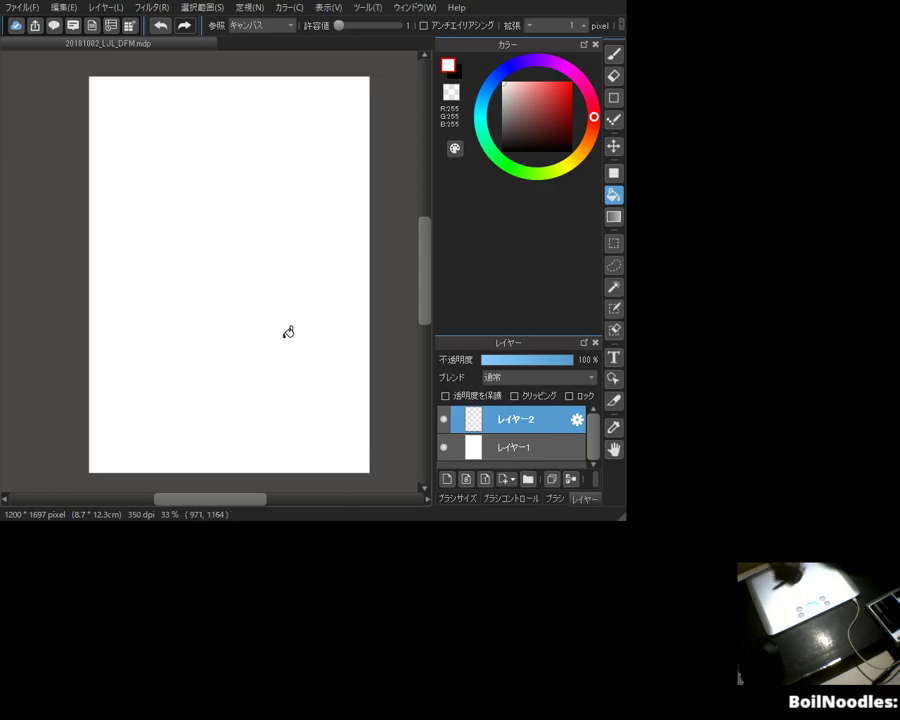
Step: Activate the Brush tool with black as the colour, show the brush list and make the program window taller
{"action": "key", "text": "b"}
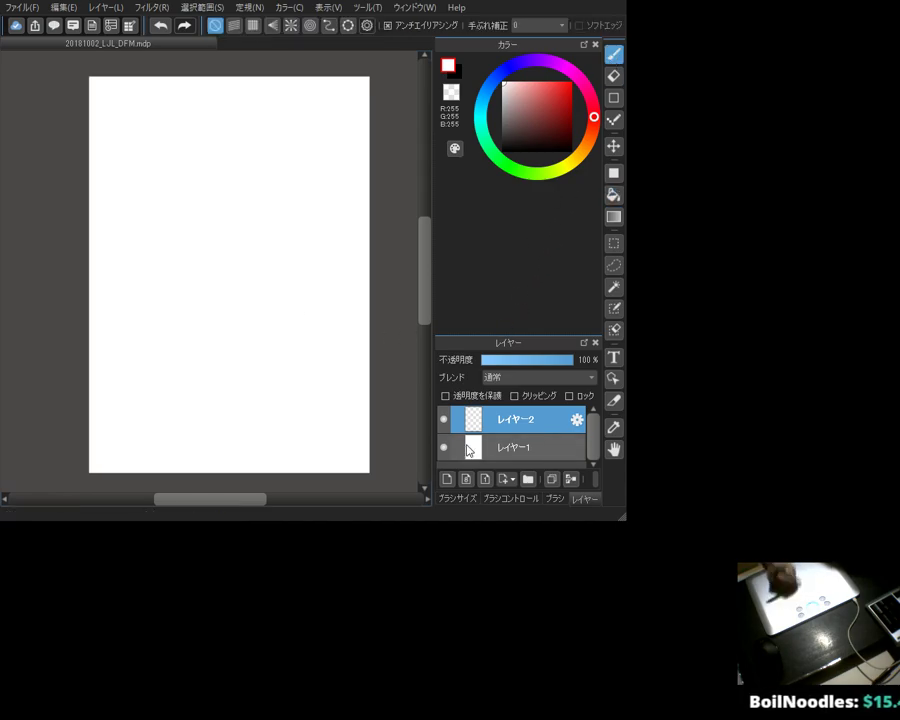
{"action": "left_click", "coordinate": [503, 149]}
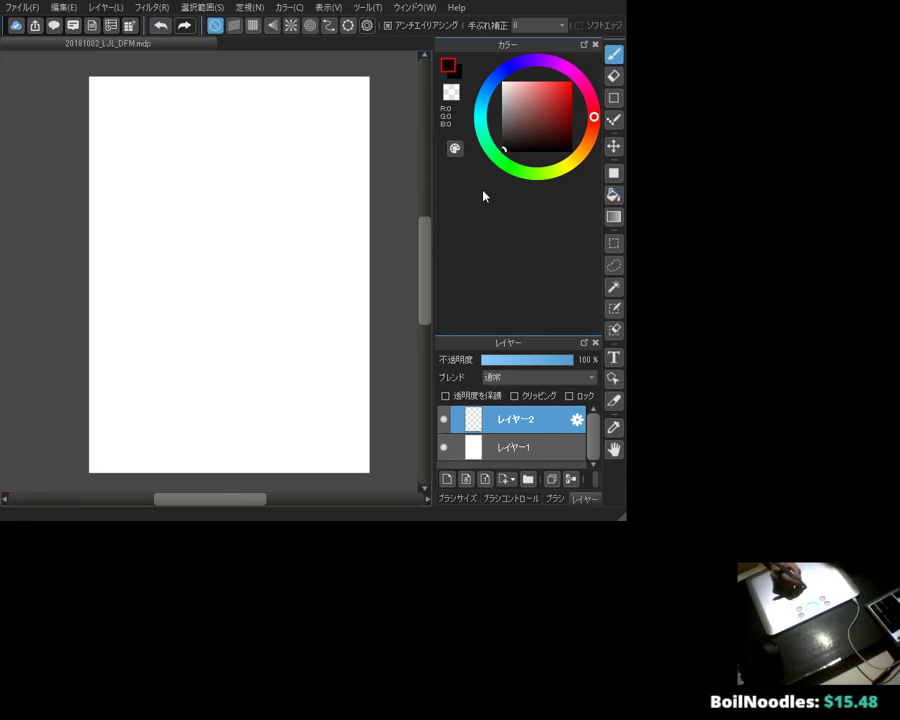
{"action": "left_click", "coordinate": [554, 499]}
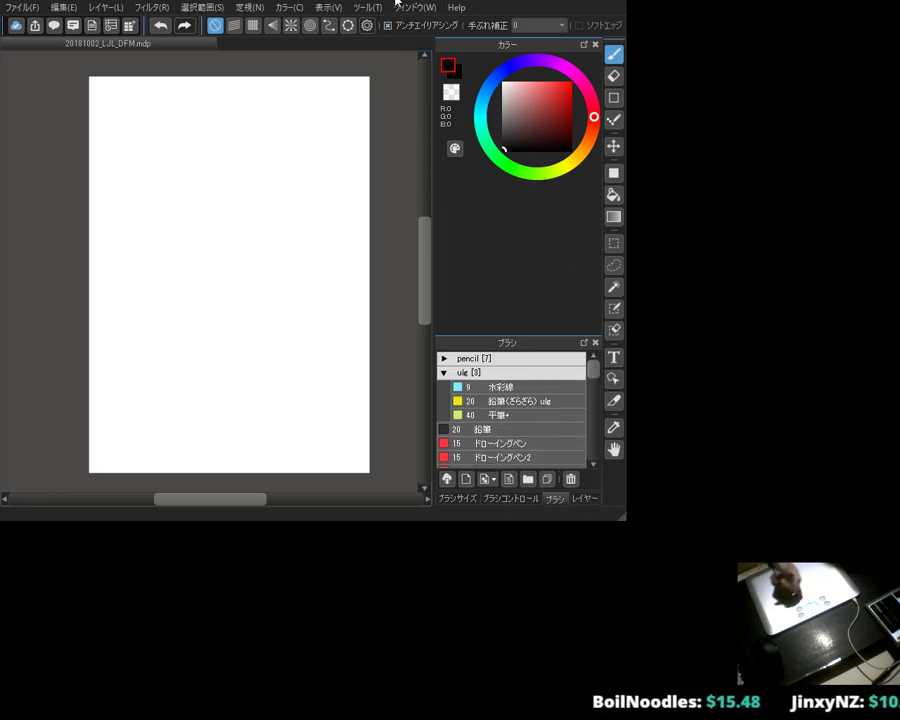
{"action": "left_click_drag", "start_coordinate": [302, 519], "coordinate": [301, 651]}
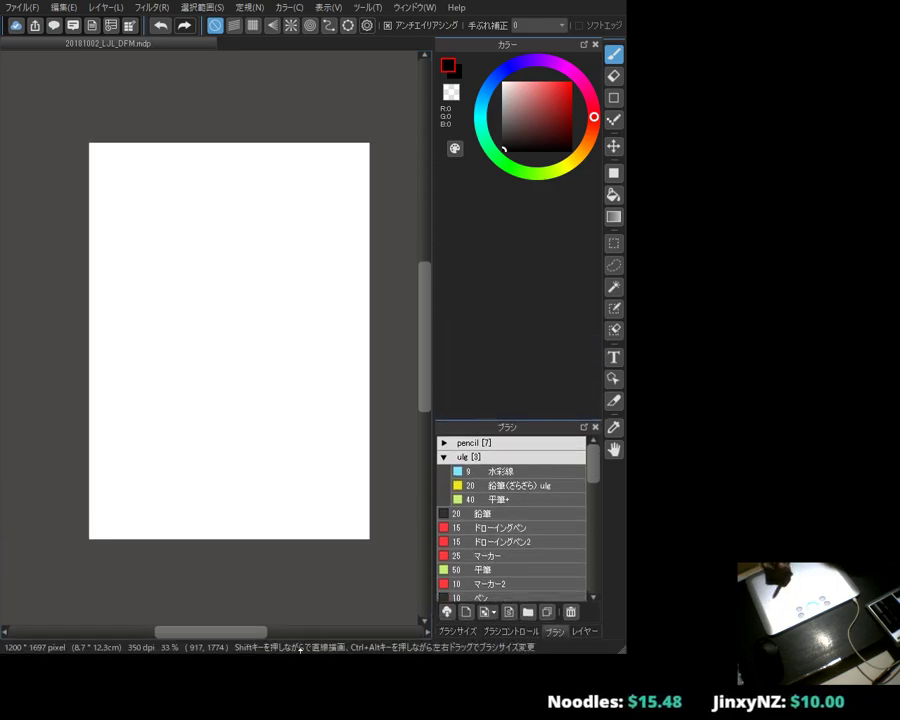
Step: Try freehand strokes with the current brush and the 鉛筆(ざらざら) ulg brush, undoing each one
{"action": "scroll", "coordinate": [112, 318], "scroll_direction": "up", "scroll_amount": 1}
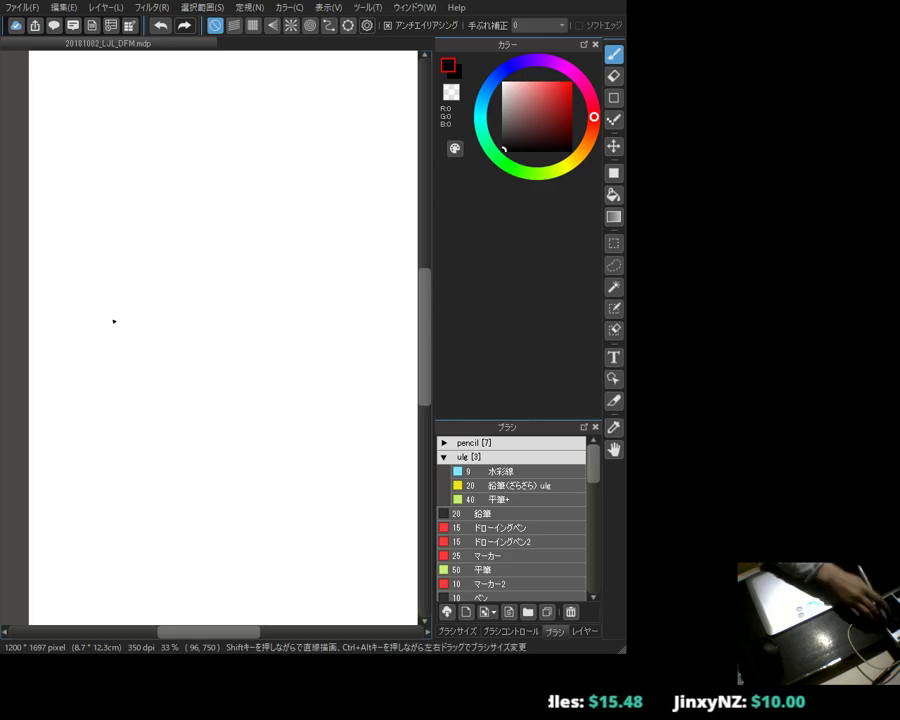
{"action": "mouse_move", "coordinate": [175, 289]}
{"action": "left_mouse_down"}
{"action": "mouse_move", "coordinate": [213, 308]}
{"action": "mouse_move", "coordinate": [240, 354]}
{"action": "mouse_move", "coordinate": [300, 399]}
{"action": "left_mouse_up"}
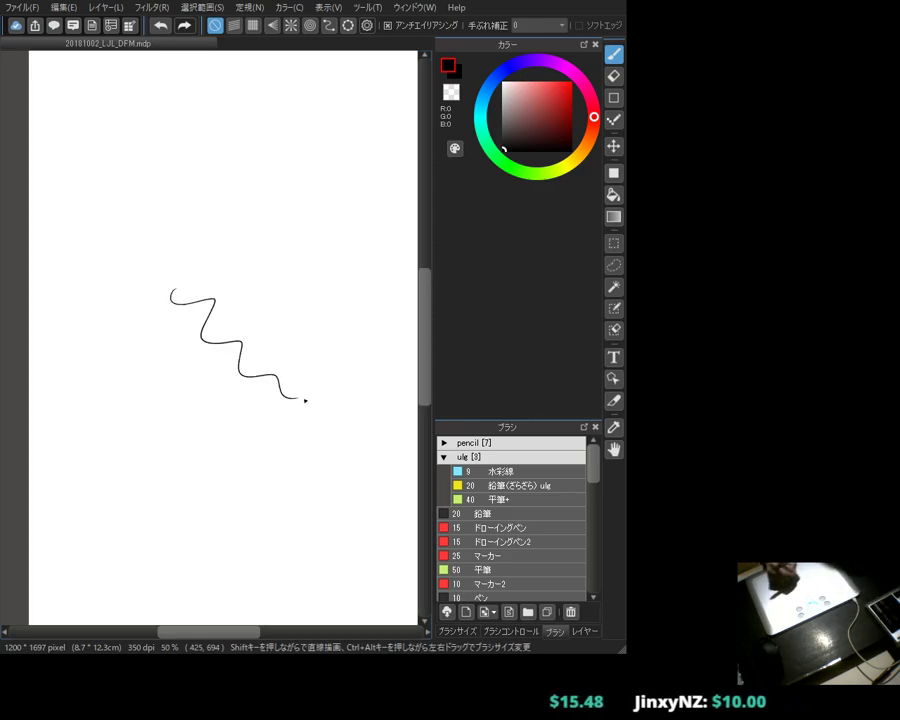
{"action": "key", "text": "ctrl+z"}
{"action": "left_click", "coordinate": [548, 486]}
{"action": "mouse_move", "coordinate": [181, 350]}
{"action": "left_mouse_down"}
{"action": "mouse_move", "coordinate": [204, 350]}
{"action": "mouse_move", "coordinate": [267, 434]}
{"action": "mouse_move", "coordinate": [301, 398]}
{"action": "mouse_move", "coordinate": [366, 364]}
{"action": "left_mouse_up"}
{"action": "key", "text": "ctrl+z"}
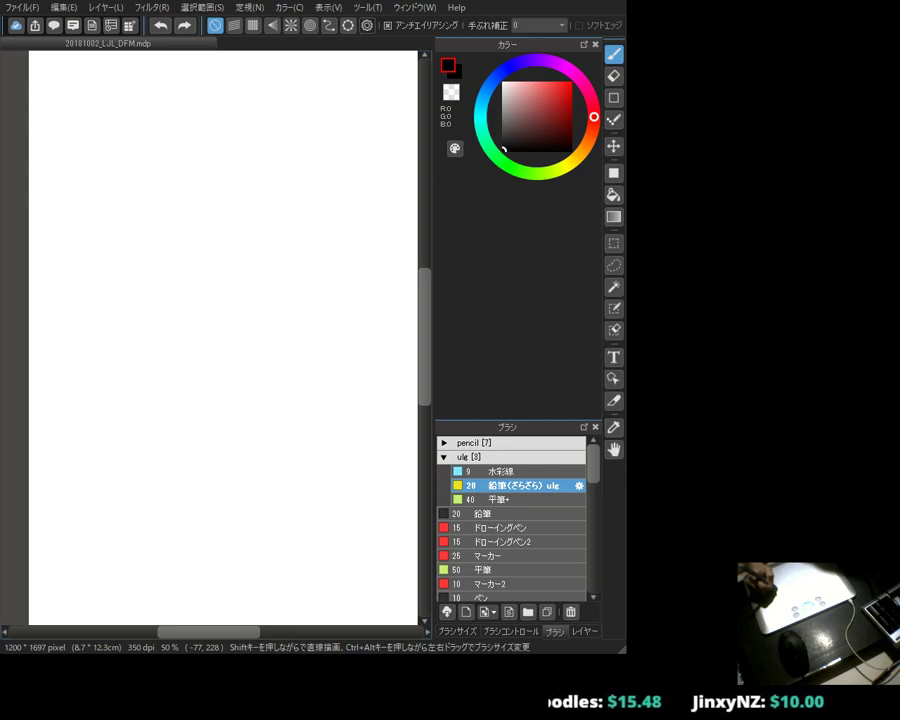
{"action": "left_click_drag", "start_coordinate": [335, 540], "coordinate": [368, 526]}
{"action": "key", "text": "ctrl+z"}
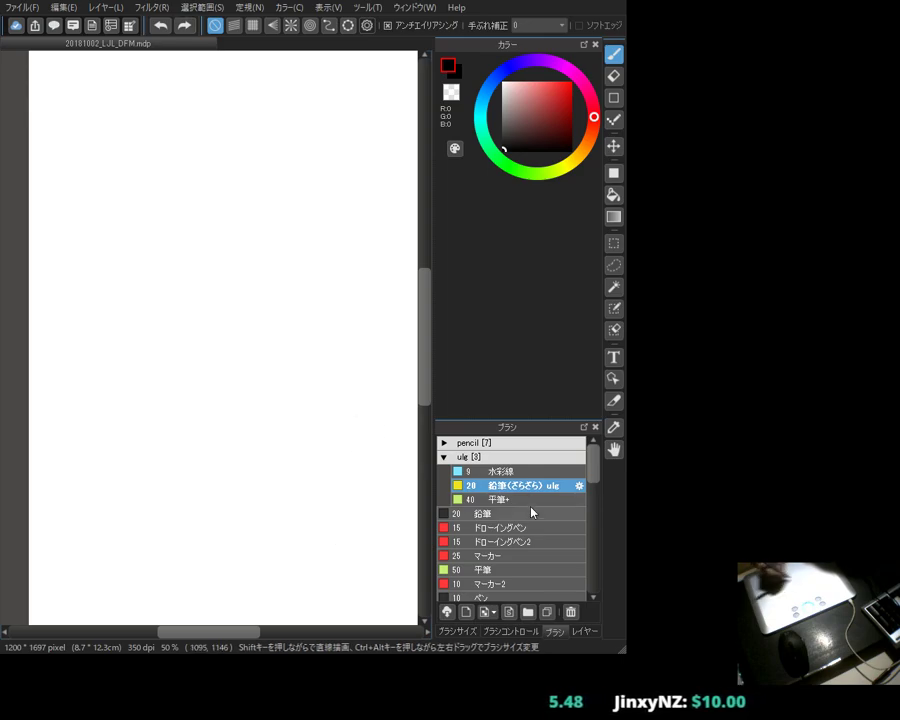
Step: Try a freehand stroke on the canvas with the ペン brush and undo it
{"action": "scroll", "coordinate": [594, 490], "scroll_direction": "down", "scroll_amount": 3}
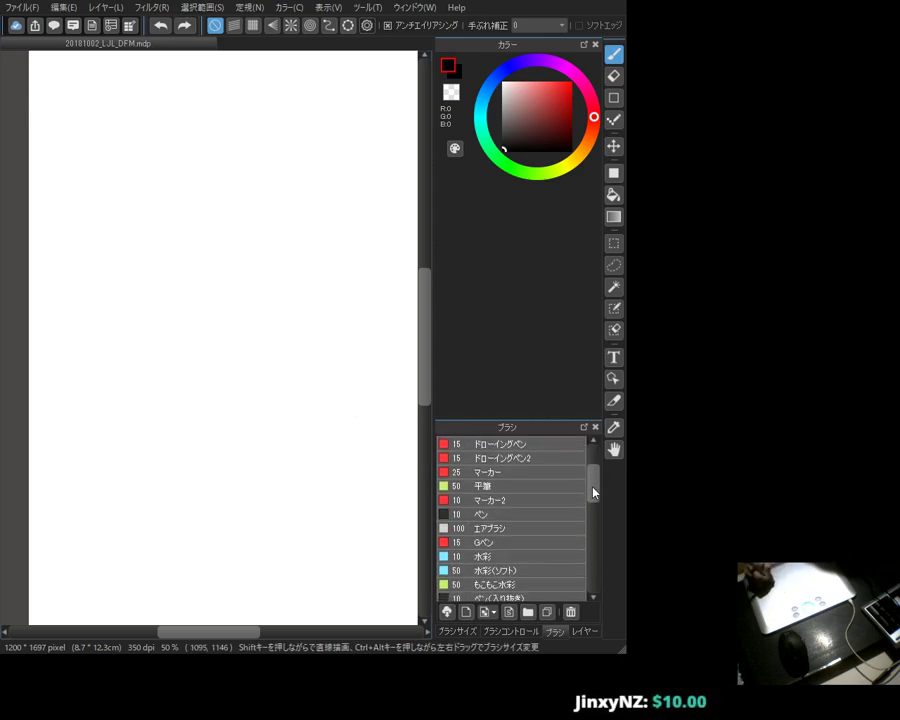
{"action": "left_click", "coordinate": [484, 507]}
{"action": "mouse_move", "coordinate": [185, 386]}
{"action": "left_mouse_down"}
{"action": "mouse_move", "coordinate": [271, 382]}
{"action": "mouse_move", "coordinate": [305, 452]}
{"action": "mouse_move", "coordinate": [326, 432]}
{"action": "left_mouse_up"}
{"action": "key", "text": "ctrl+z"}
Step: Switch to the Gペン brush and try two short strokes, undoing both
{"action": "left_click", "coordinate": [503, 537]}
{"action": "mouse_move", "coordinate": [255, 364]}
{"action": "left_mouse_down"}
{"action": "mouse_move", "coordinate": [187, 402]}
{"action": "mouse_move", "coordinate": [263, 424]}
{"action": "mouse_move", "coordinate": [301, 412]}
{"action": "left_mouse_up"}
{"action": "key", "text": "ctrl+z"}
{"action": "mouse_move", "coordinate": [268, 318]}
{"action": "left_mouse_down"}
{"action": "mouse_move", "coordinate": [295, 341]}
{"action": "mouse_move", "coordinate": [301, 408]}
{"action": "mouse_move", "coordinate": [323, 408]}
{"action": "left_mouse_up"}
{"action": "key", "text": "ctrl+z"}
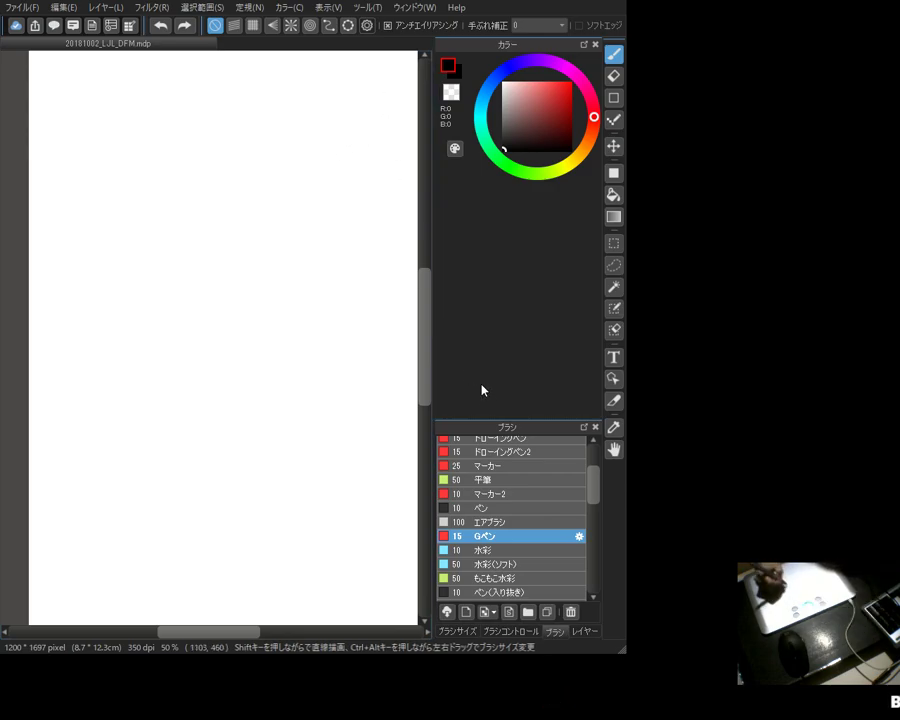
Step: Enlarge the brush list so more brushes show and make the program window slightly taller
{"action": "left_click_drag", "start_coordinate": [492, 416], "coordinate": [510, 212]}
{"action": "mouse_move", "coordinate": [176, 296]}
{"action": "left_mouse_down"}
{"action": "mouse_move", "coordinate": [250, 350]}
{"action": "mouse_move", "coordinate": [157, 352]}
{"action": "mouse_move", "coordinate": [209, 416]}
{"action": "mouse_move", "coordinate": [194, 381]}
{"action": "mouse_move", "coordinate": [203, 373]}
{"action": "left_mouse_up"}
{"action": "key", "text": "ctrl+z"}
{"action": "left_click_drag", "start_coordinate": [292, 242], "coordinate": [305, 231]}
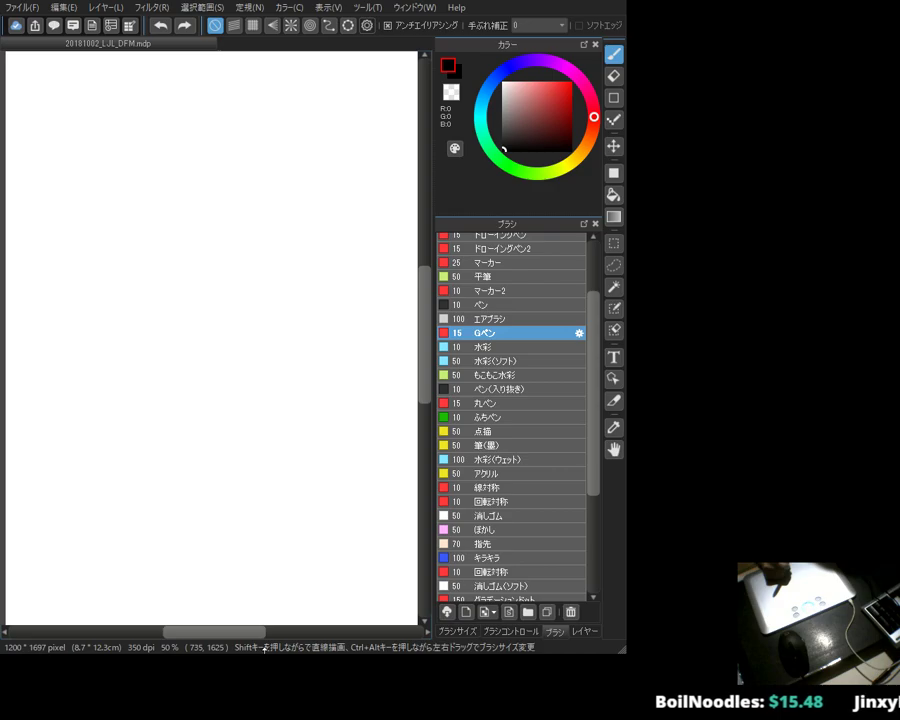
{"action": "left_click_drag", "start_coordinate": [263, 650], "coordinate": [266, 668]}
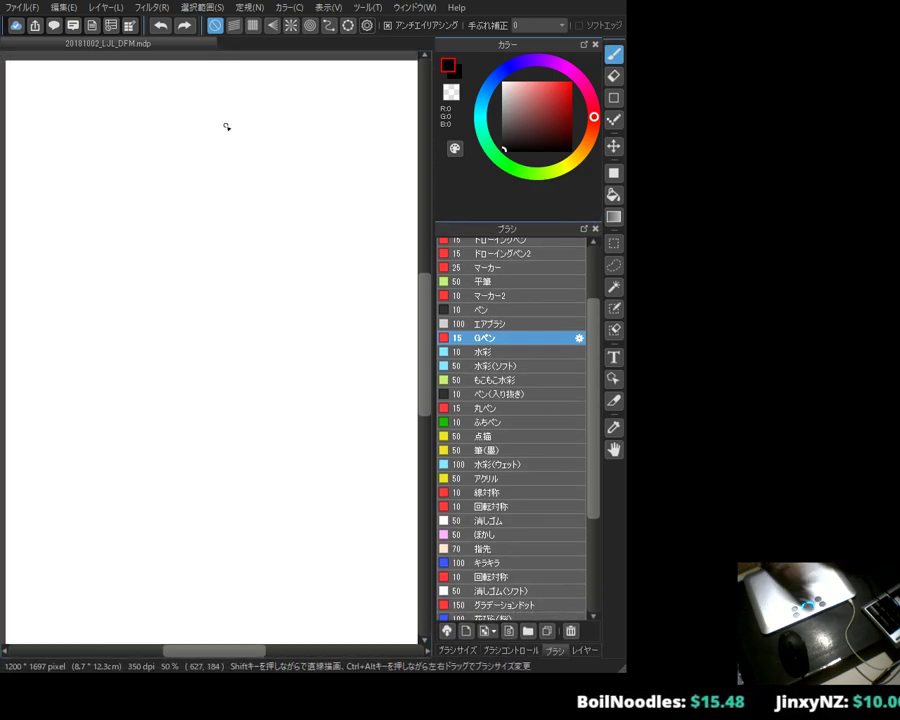
Step: Try several freehand Gペン strokes around the canvas at different zoom levels, undoing each one
{"action": "key", "text": "ctrl+minus"}
{"action": "mouse_move", "coordinate": [178, 277]}
{"action": "left_mouse_down"}
{"action": "mouse_move", "coordinate": [224, 297]}
{"action": "mouse_move", "coordinate": [257, 343]}
{"action": "left_mouse_up"}
{"action": "key", "text": "ctrl+z"}
{"action": "key", "text": "ctrl+plus"}
{"action": "left_click_drag", "start_coordinate": [132, 198], "coordinate": [171, 241]}
{"action": "key", "text": "ctrl+z"}
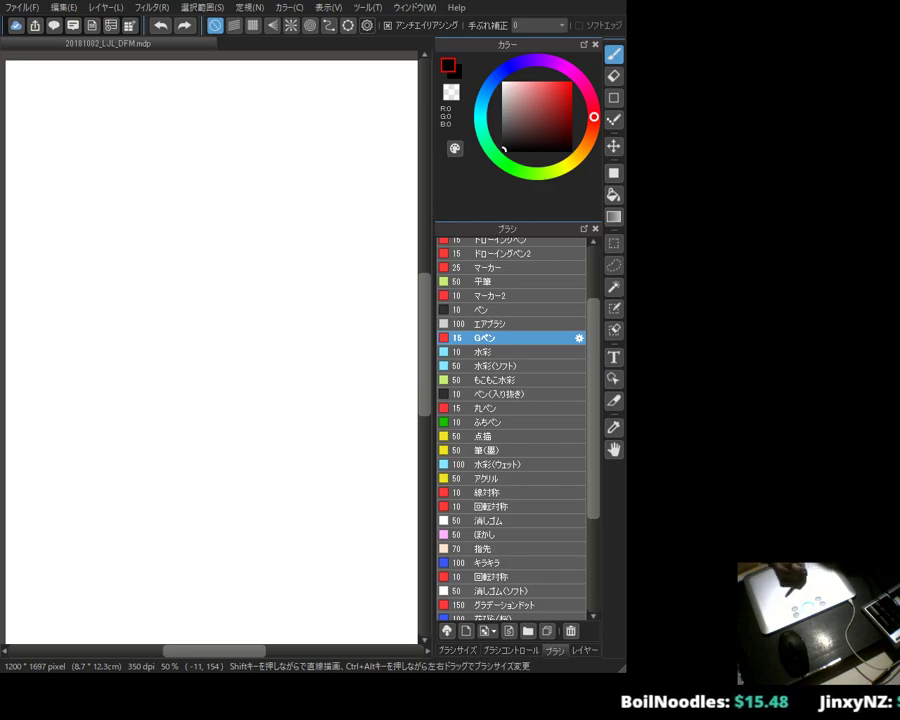
{"action": "mouse_move", "coordinate": [105, 534]}
{"action": "left_mouse_down"}
{"action": "mouse_move", "coordinate": [160, 501]}
{"action": "mouse_move", "coordinate": [194, 509]}
{"action": "left_mouse_up"}
{"action": "key", "text": "ctrl+z"}
{"action": "mouse_move", "coordinate": [125, 165]}
{"action": "left_mouse_down"}
{"action": "mouse_move", "coordinate": [164, 196]}
{"action": "mouse_move", "coordinate": [218, 211]}
{"action": "mouse_move", "coordinate": [254, 276]}
{"action": "mouse_move", "coordinate": [289, 227]}
{"action": "left_mouse_up"}
{"action": "key", "text": "ctrl+z"}
{"action": "key", "text": "ctrl+z"}
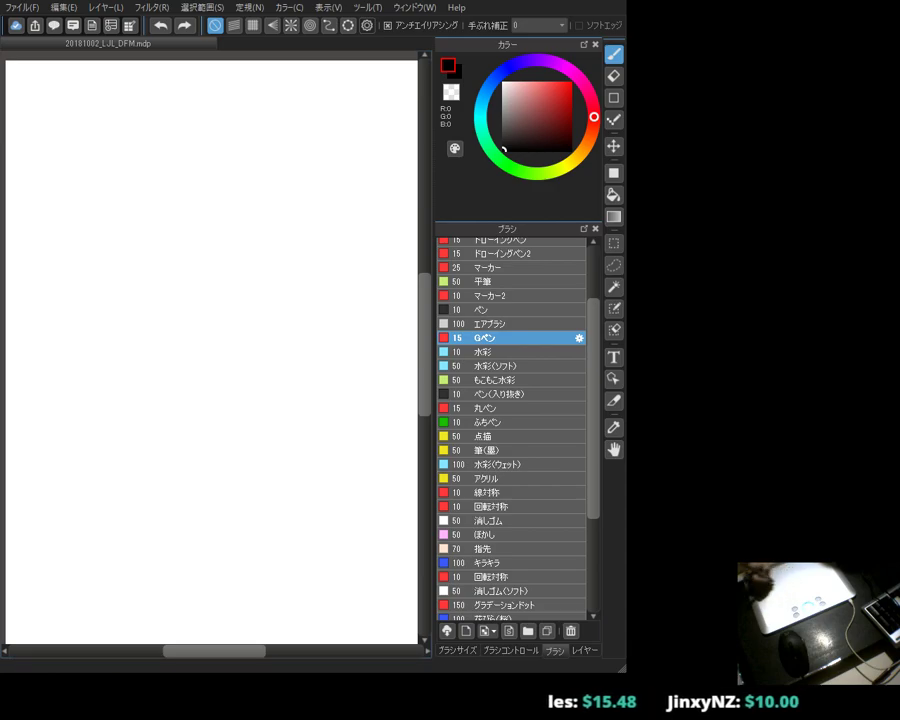
{"action": "mouse_move", "coordinate": [199, 264]}
{"action": "left_mouse_down"}
{"action": "mouse_move", "coordinate": [213, 298]}
{"action": "mouse_move", "coordinate": [240, 318]}
{"action": "left_mouse_up"}
{"action": "key", "text": "ctrl+z"}
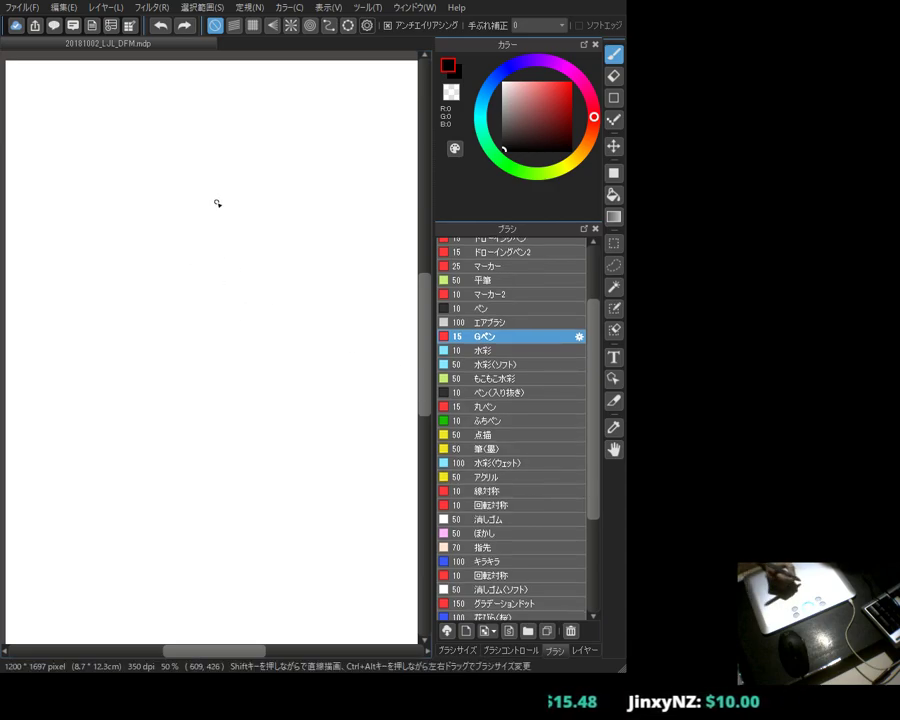
Step: Try a straight diagonal line in the page's upper right area with the Shape Brush and undo it
{"action": "left_click_drag", "start_coordinate": [121, 209], "coordinate": [100, 209]}
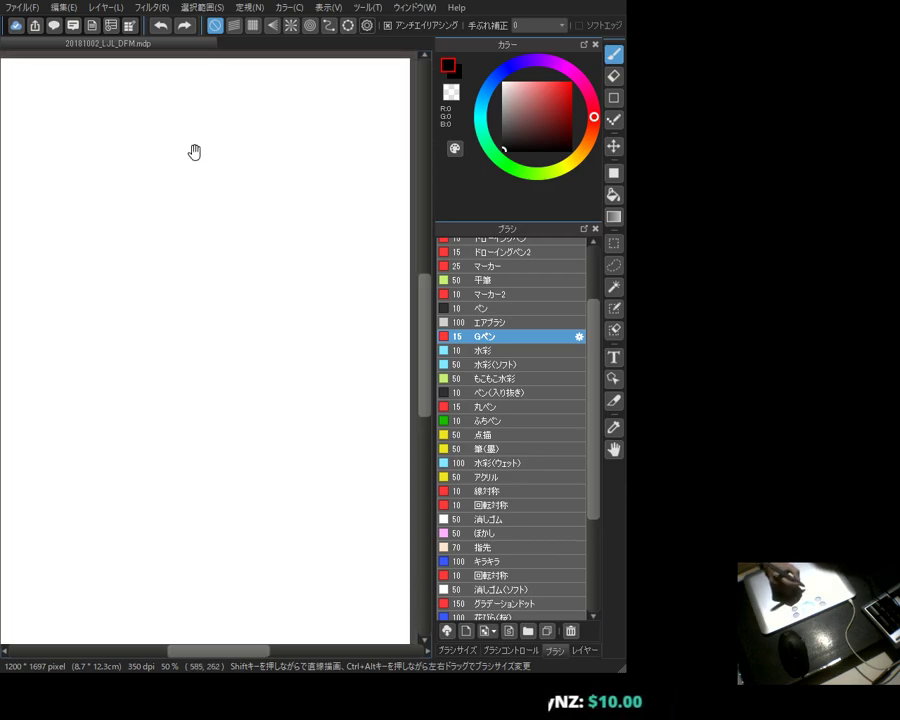
{"action": "scroll", "coordinate": [192, 145], "scroll_direction": "up", "scroll_amount": 2}
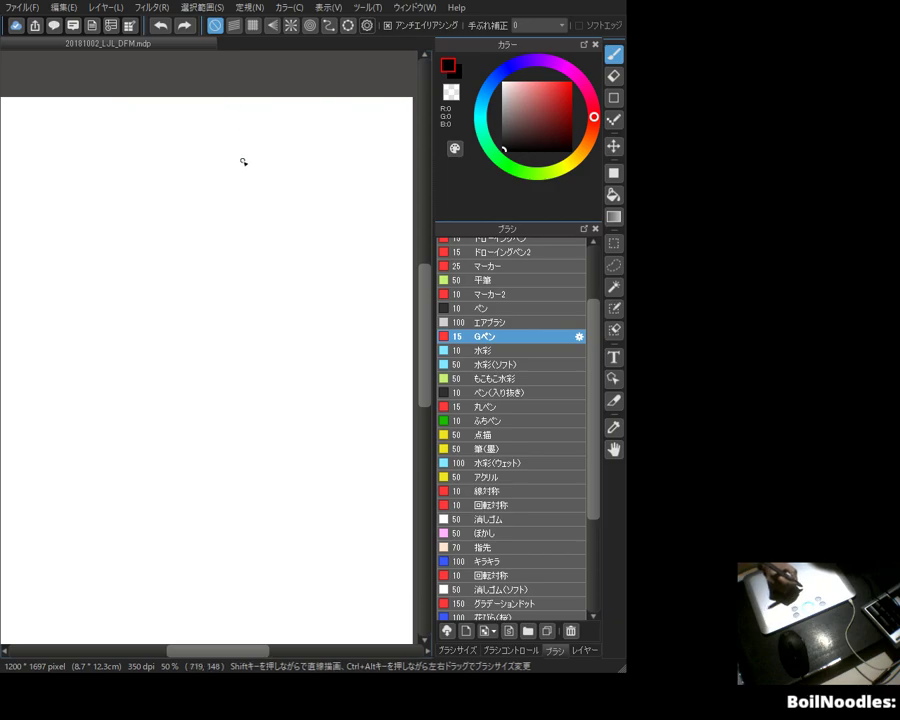
{"action": "left_click", "coordinate": [614, 97]}
{"action": "mouse_move", "coordinate": [398, 110]}
{"action": "left_mouse_down"}
{"action": "mouse_move", "coordinate": [237, 255]}
{"action": "mouse_move", "coordinate": [181, 352]}
{"action": "left_mouse_up"}
{"action": "key", "text": "ctrl+z"}
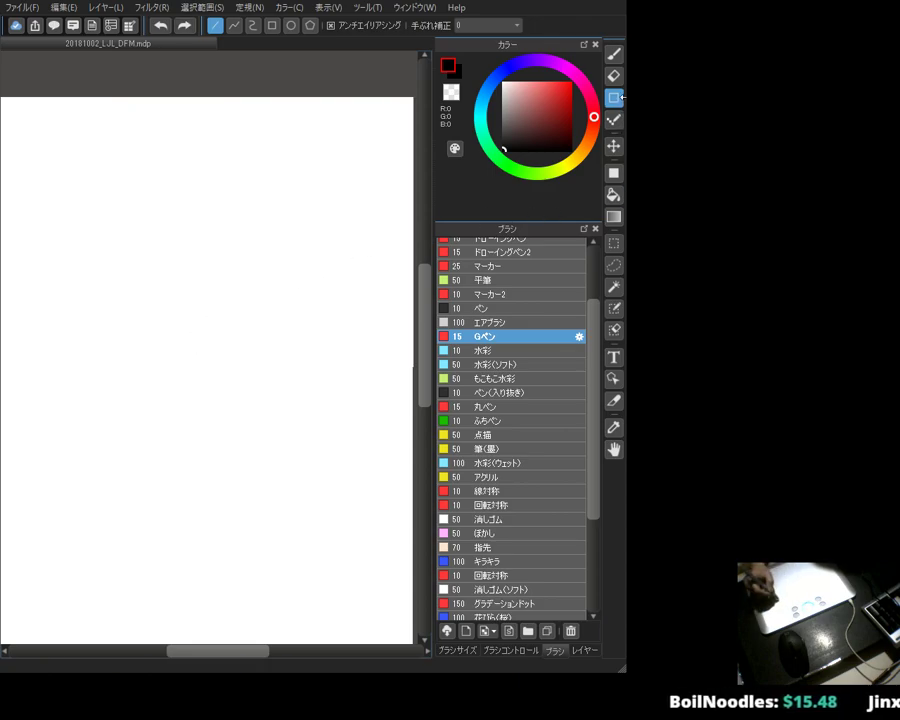
Step: Switch the Shape Brush to rectangles and try a large Gペン rectangle in the page's upper right corner, undoing it
{"action": "left_click", "coordinate": [268, 29]}
{"action": "mouse_move", "coordinate": [162, 107]}
{"action": "left_mouse_down"}
{"action": "mouse_move", "coordinate": [385, 323]}
{"action": "mouse_move", "coordinate": [403, 360]}
{"action": "left_mouse_up"}
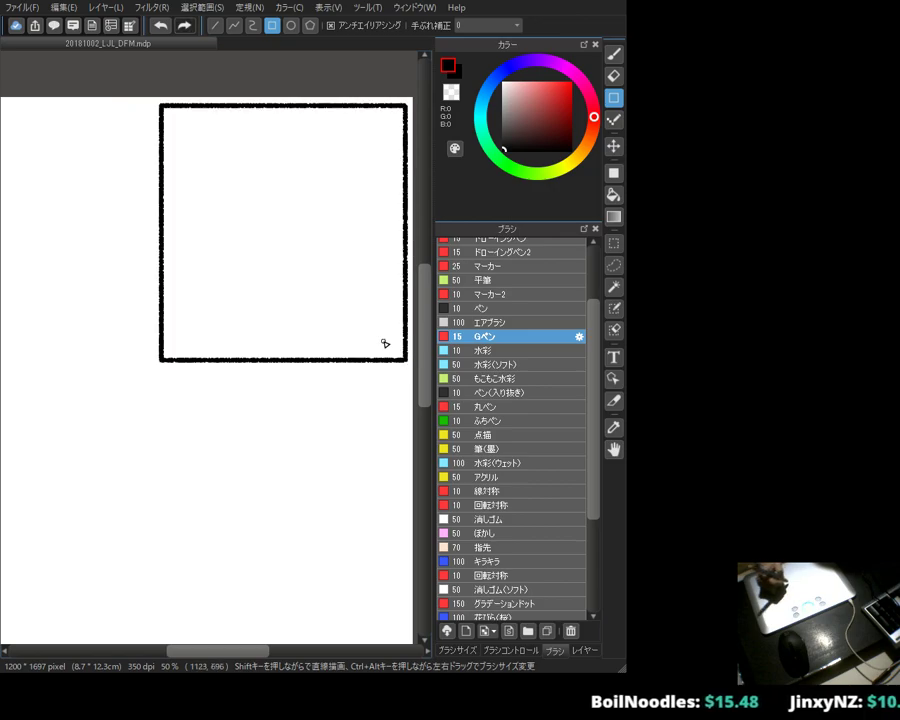
{"action": "key", "text": "ctrl+z"}
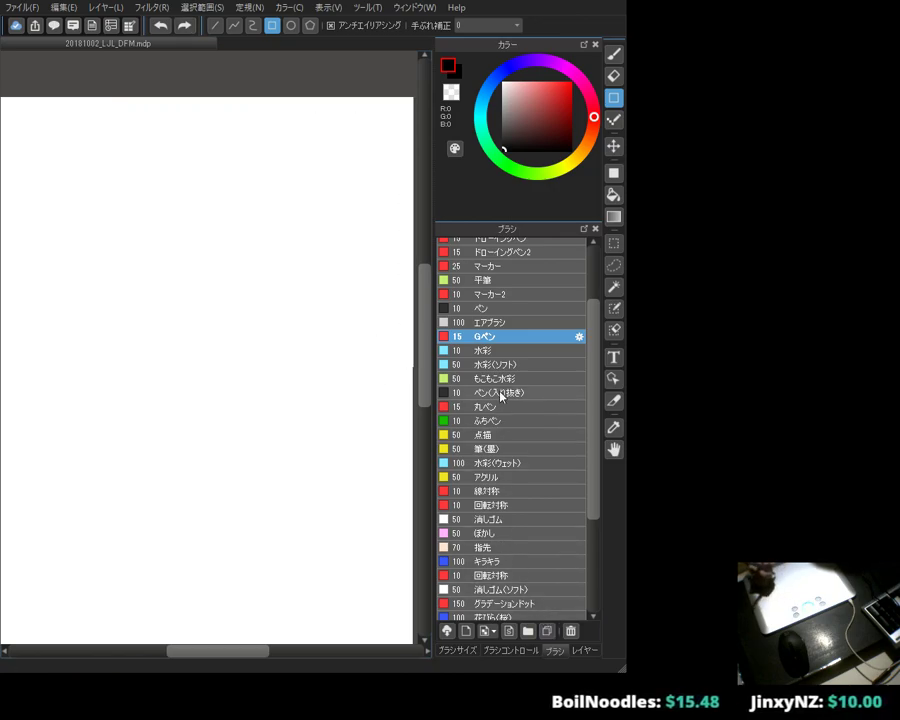
Step: Switch to the ペン brush and try a tall rectangle in the page's upper right area, undoing it
{"action": "left_click", "coordinate": [470, 308]}
{"action": "left_click_drag", "start_coordinate": [205, 116], "coordinate": [376, 355]}
{"action": "key", "text": "ctrl+z"}
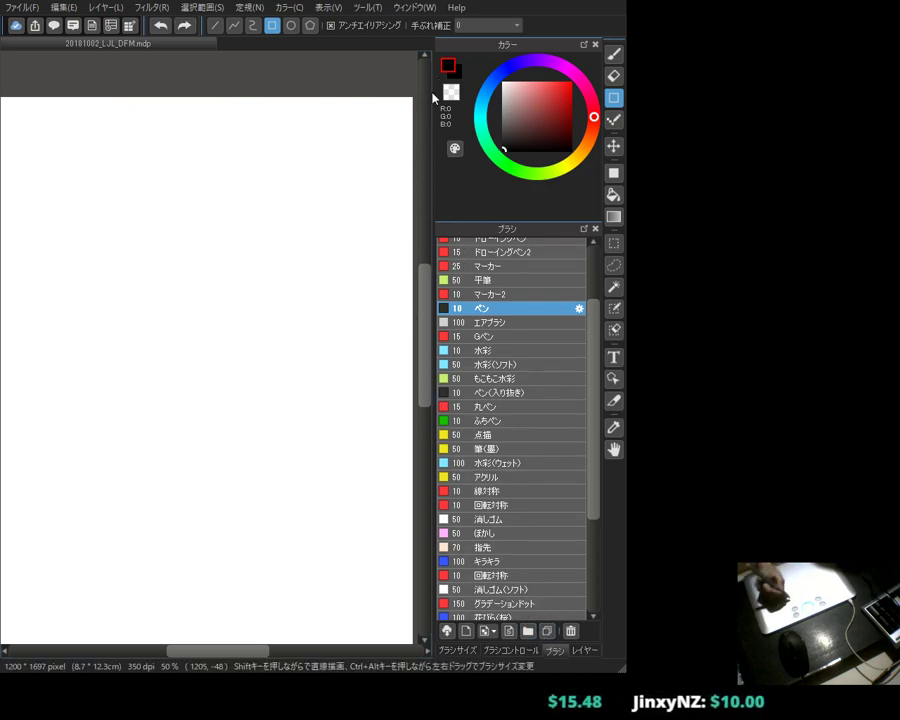
Step: Set the brush size to 5 and try a small and a large rectangle, undoing both
{"action": "left_click", "coordinate": [535, 652]}
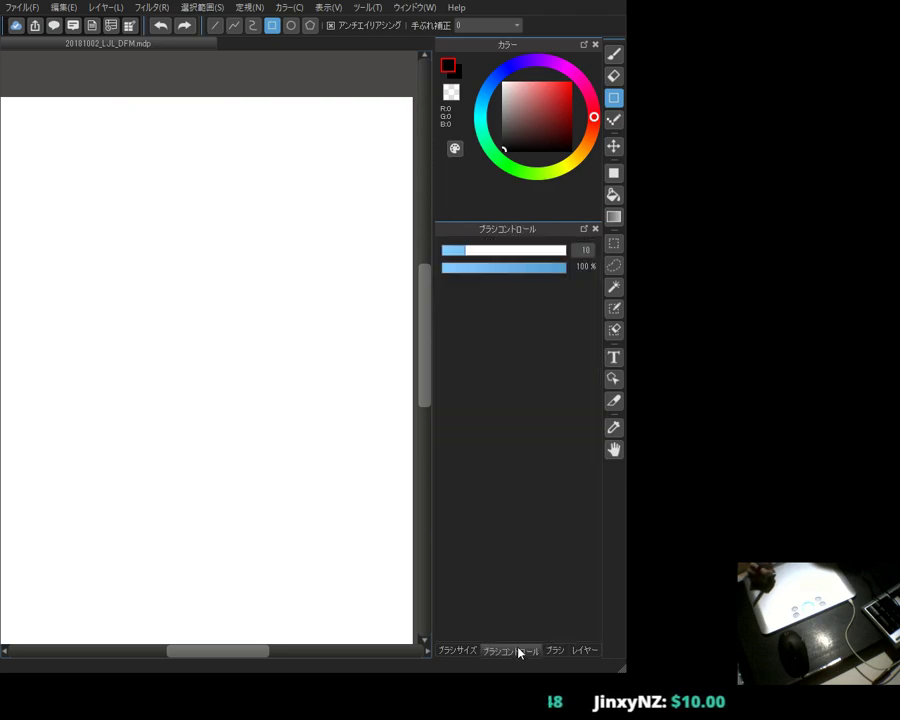
{"action": "left_click_drag", "start_coordinate": [460, 260], "coordinate": [453, 256]}
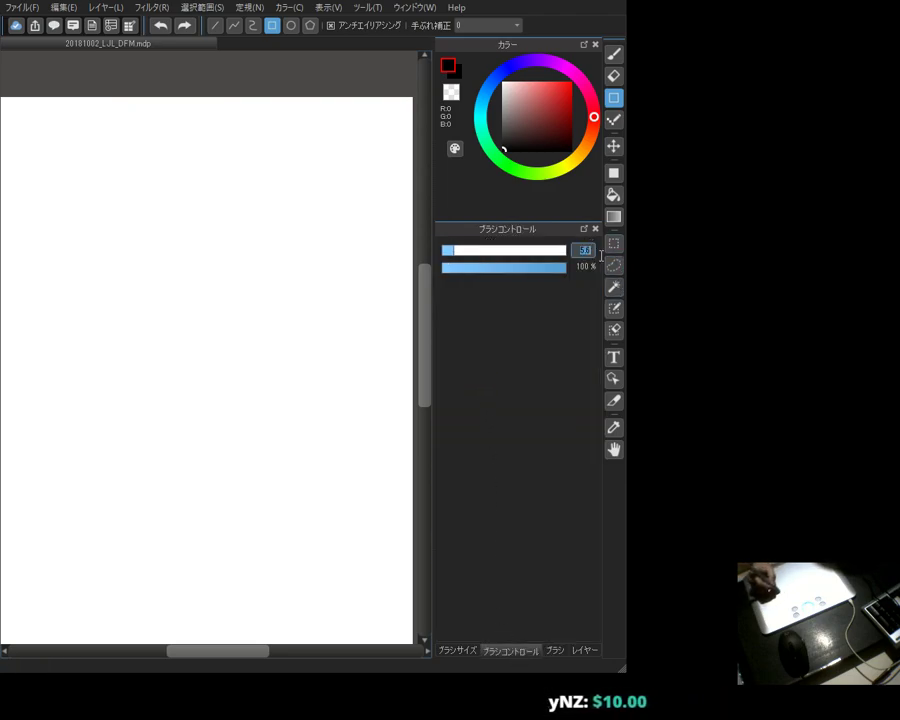
{"action": "left_click_drag", "start_coordinate": [217, 187], "coordinate": [339, 313]}
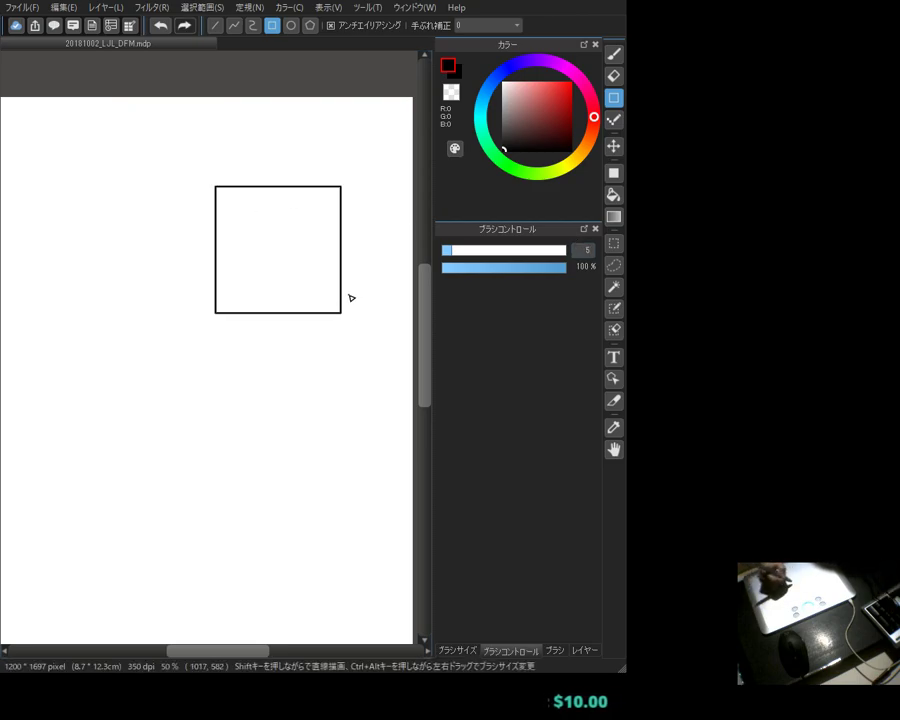
{"action": "key", "text": "ctrl+z"}
{"action": "left_click_drag", "start_coordinate": [156, 117], "coordinate": [397, 352]}
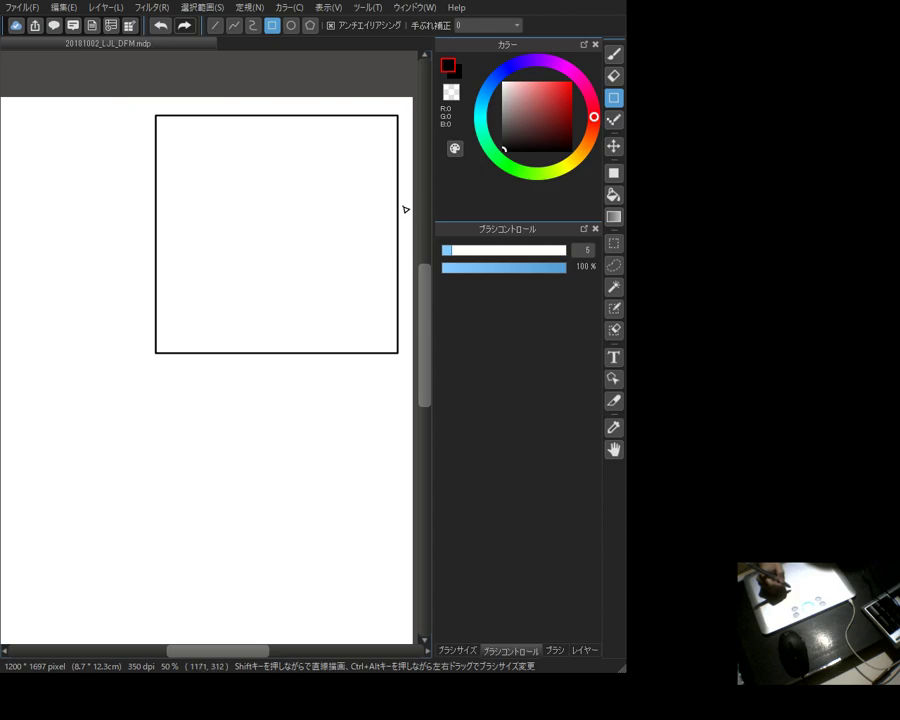
{"action": "key", "text": "ctrl+z"}
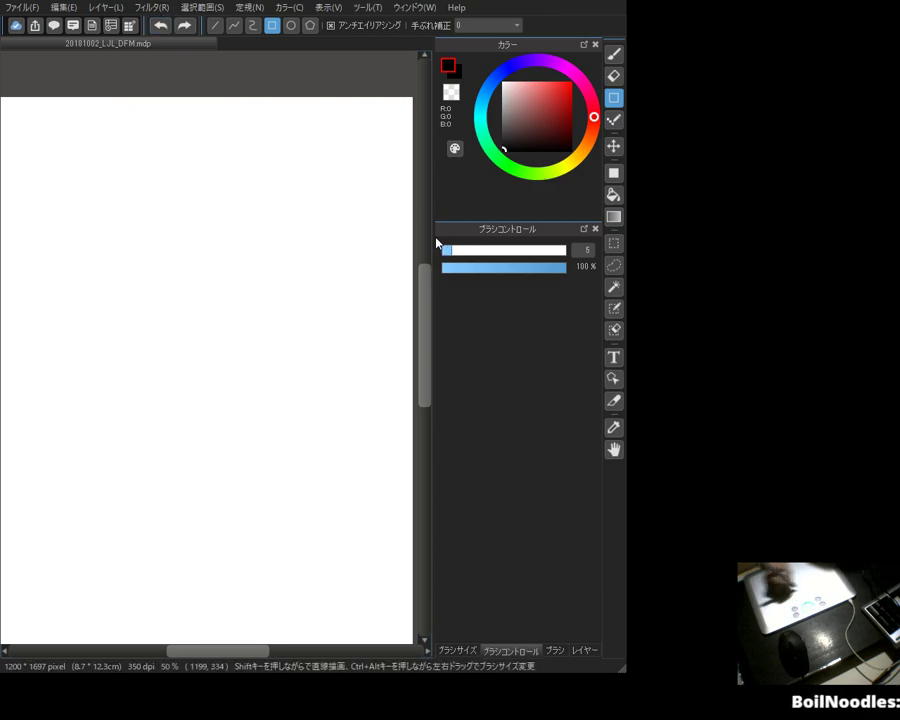
Step: Add a comic panel frame inside the page edges on レイヤー2 and try a near-vertical dividing cut through it
{"action": "left_click", "coordinate": [614, 381]}
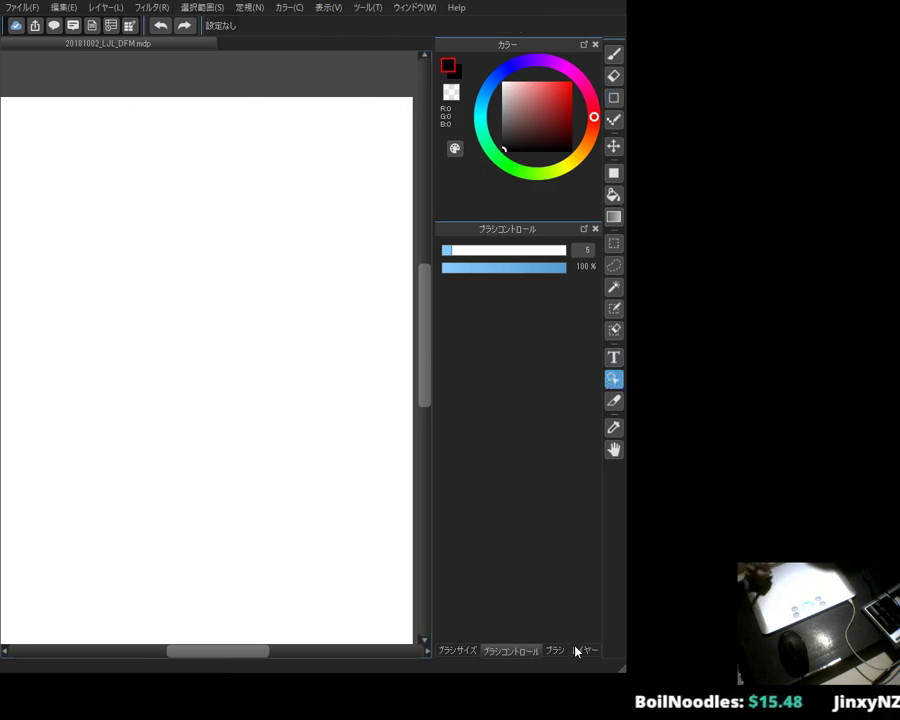
{"action": "left_click", "coordinate": [578, 650]}
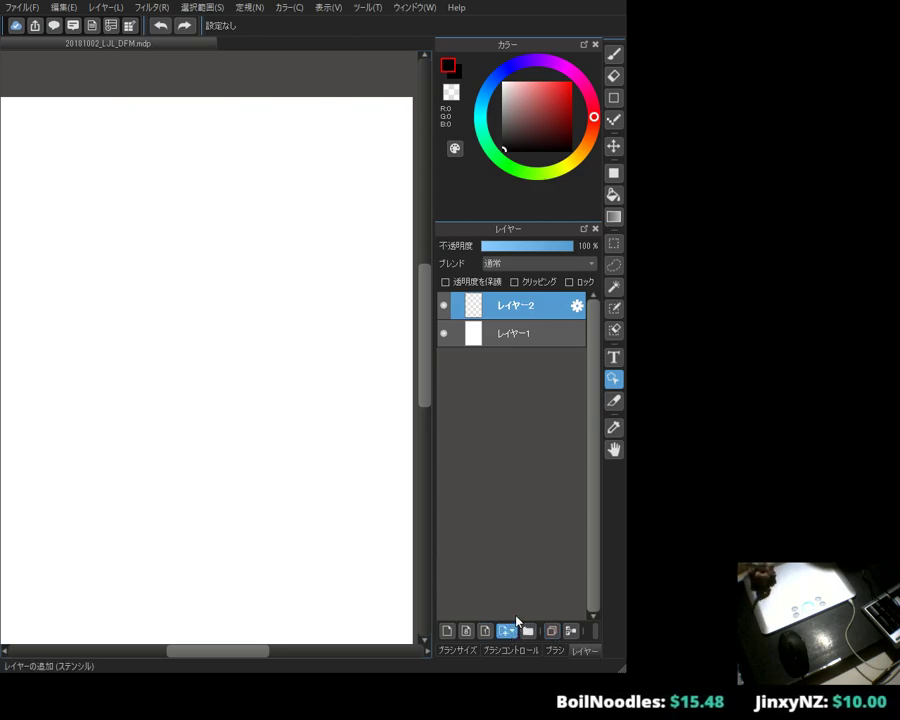
{"action": "left_click", "coordinate": [615, 404]}
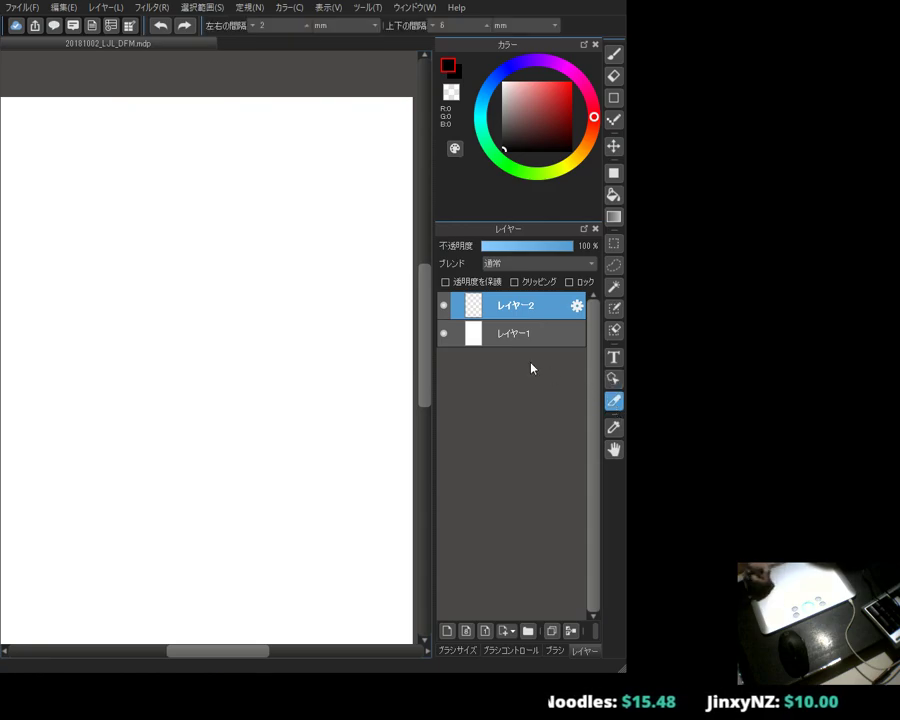
{"action": "left_click", "coordinate": [617, 381]}
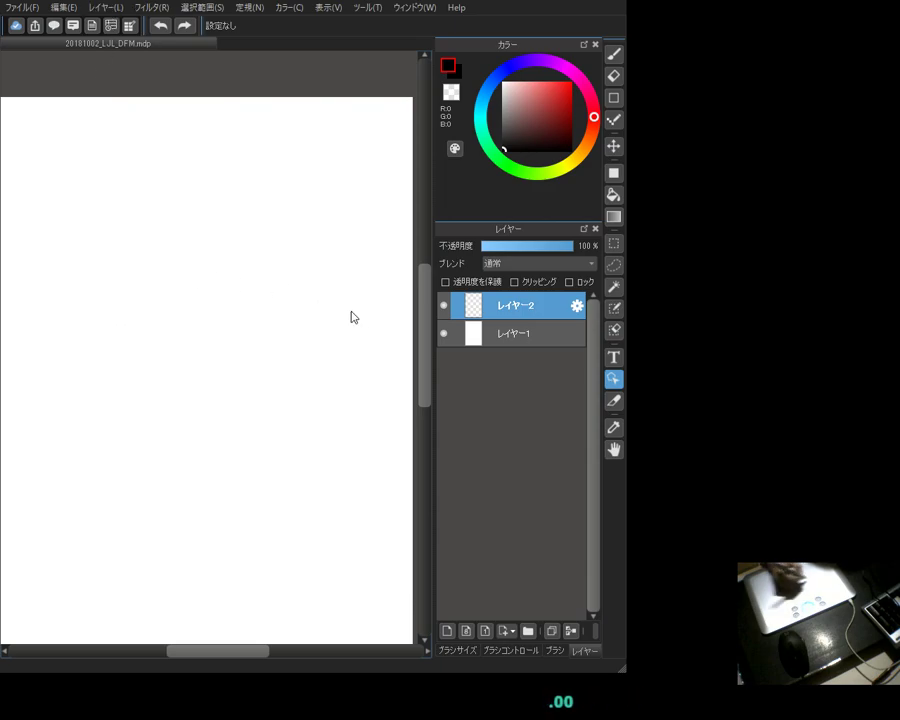
{"action": "left_click", "coordinate": [342, 389]}
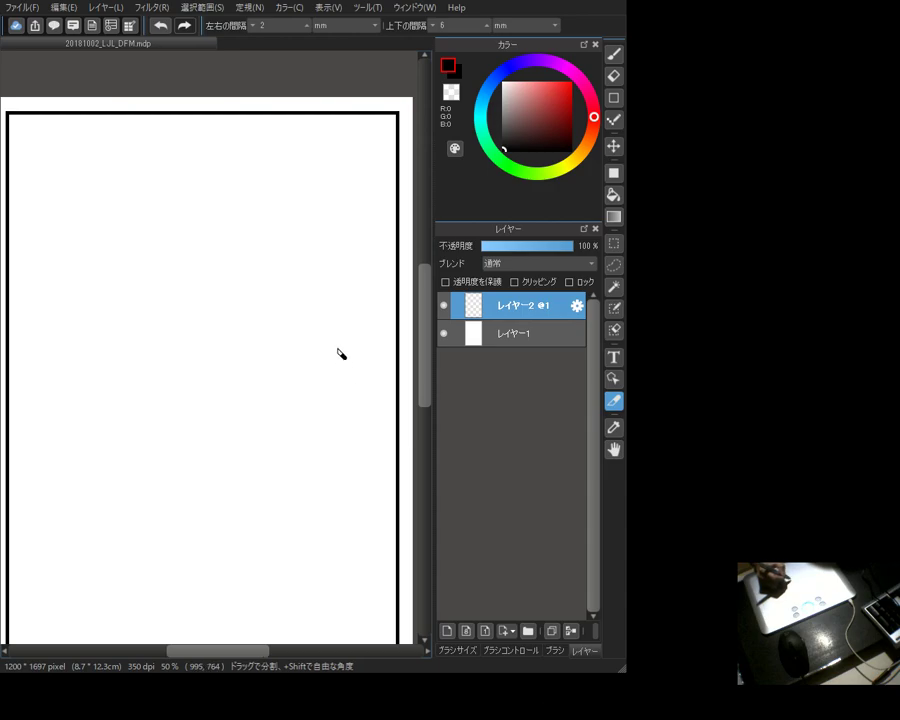
{"action": "left_click_drag", "start_coordinate": [239, 107], "coordinate": [253, 399]}
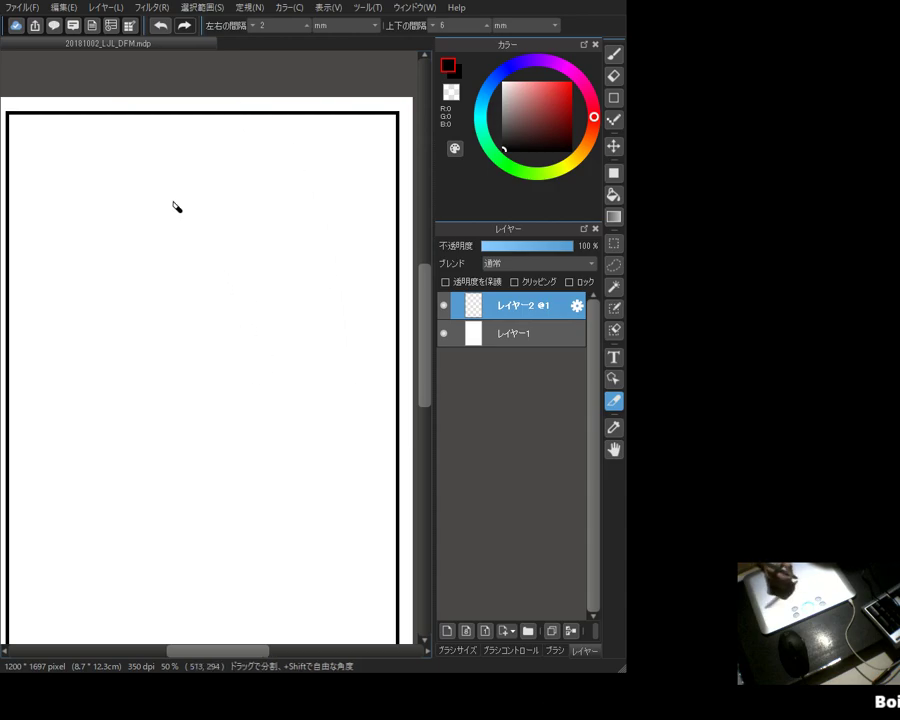
Step: Stretch the panel frame's upper-left corner out to the upper-left corner of the page
{"action": "key", "text": "ctrl+minus"}
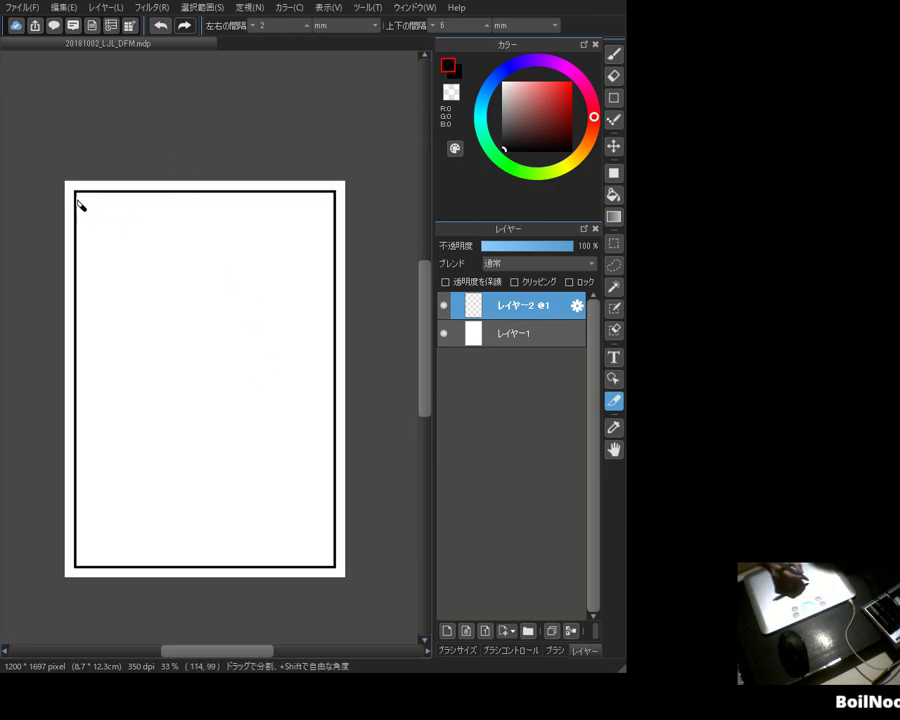
{"action": "left_click", "coordinate": [614, 379]}
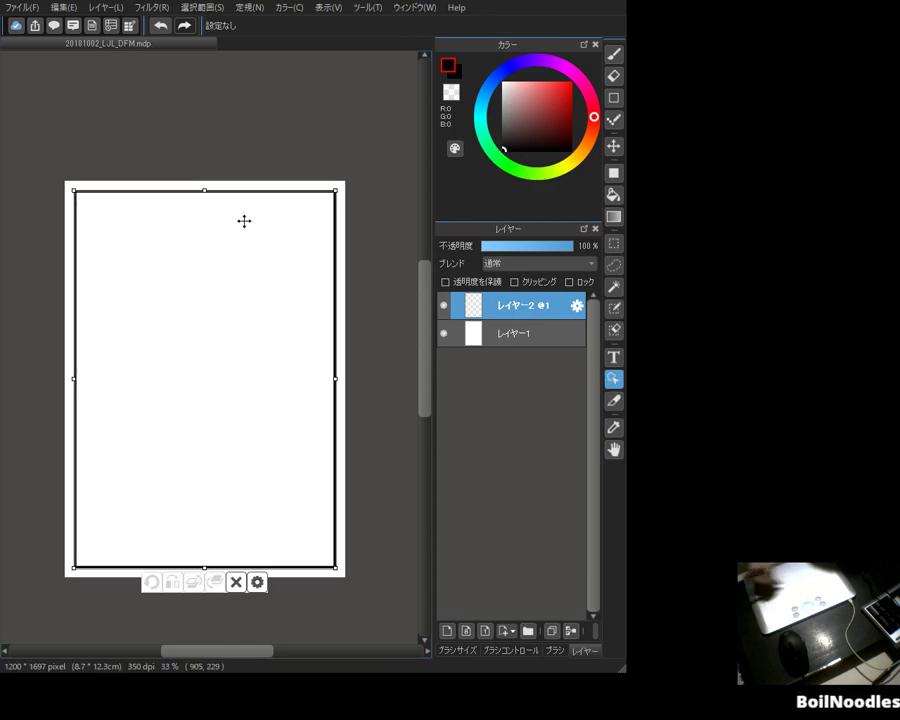
{"action": "left_click_drag", "start_coordinate": [73, 188], "coordinate": [65, 181]}
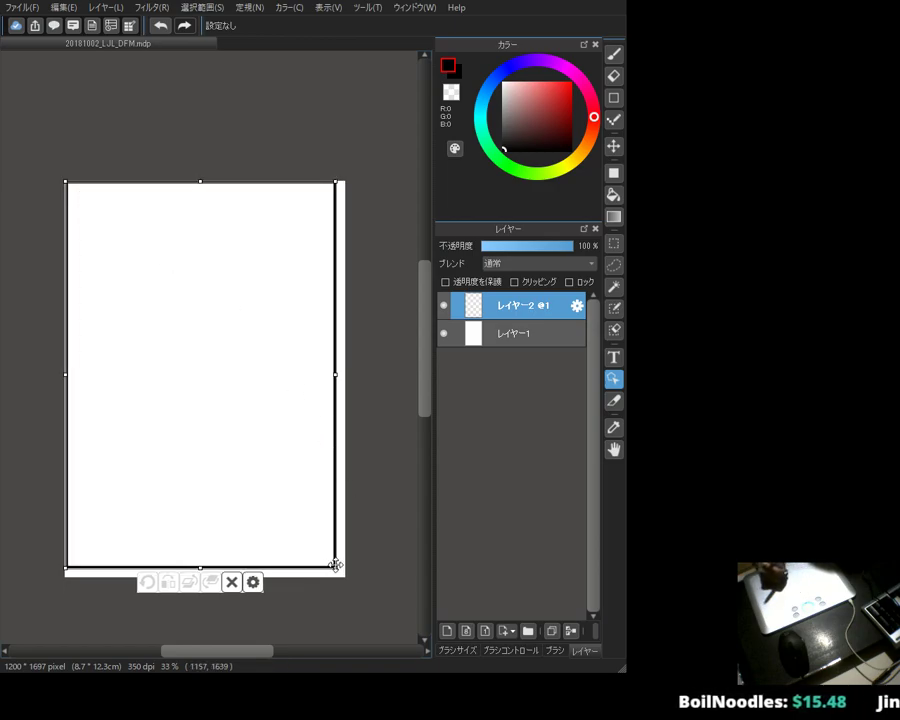
Step: Resize the full-page panel frame into a wide strip spanning the upper part of the page
{"action": "left_click_drag", "start_coordinate": [337, 569], "coordinate": [150, 228]}
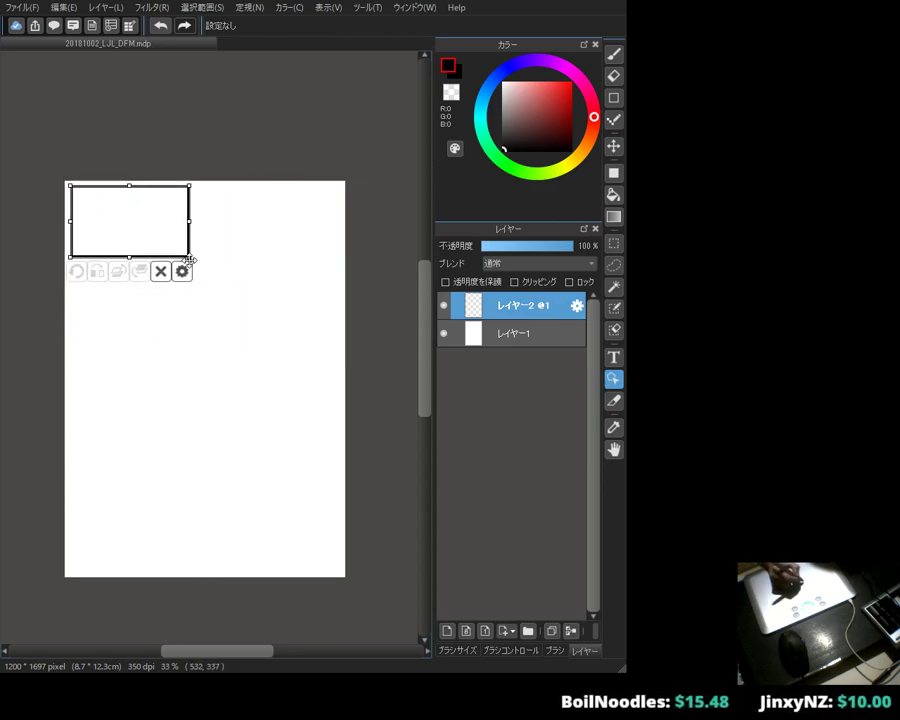
{"action": "left_click_drag", "start_coordinate": [189, 258], "coordinate": [339, 269]}
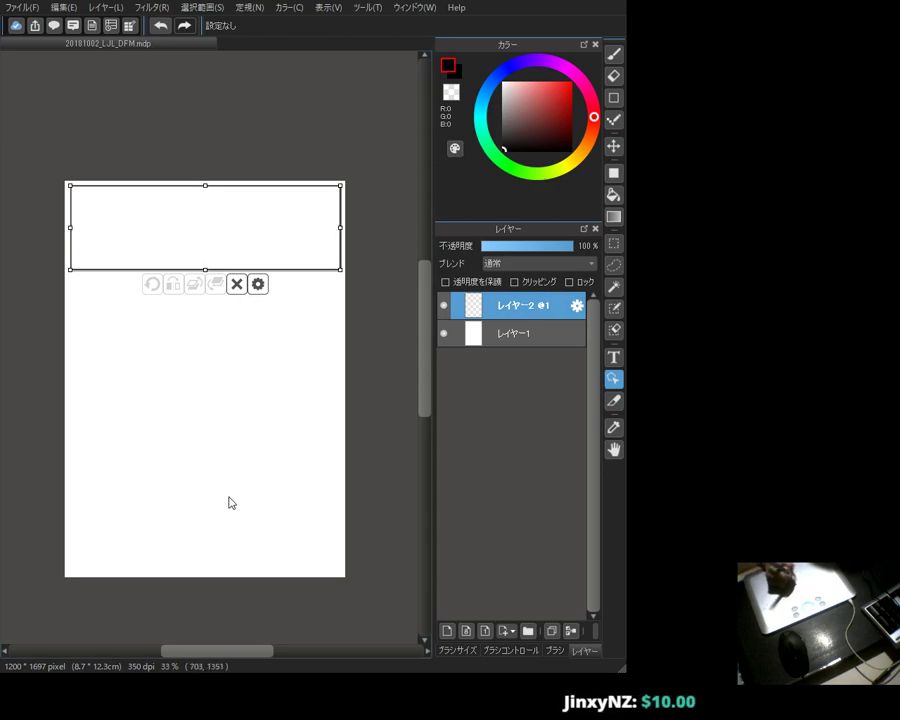
Step: Try several slanted, near-vertical dividing cuts through the strip panel, undoing each one
{"action": "left_click", "coordinate": [614, 402]}
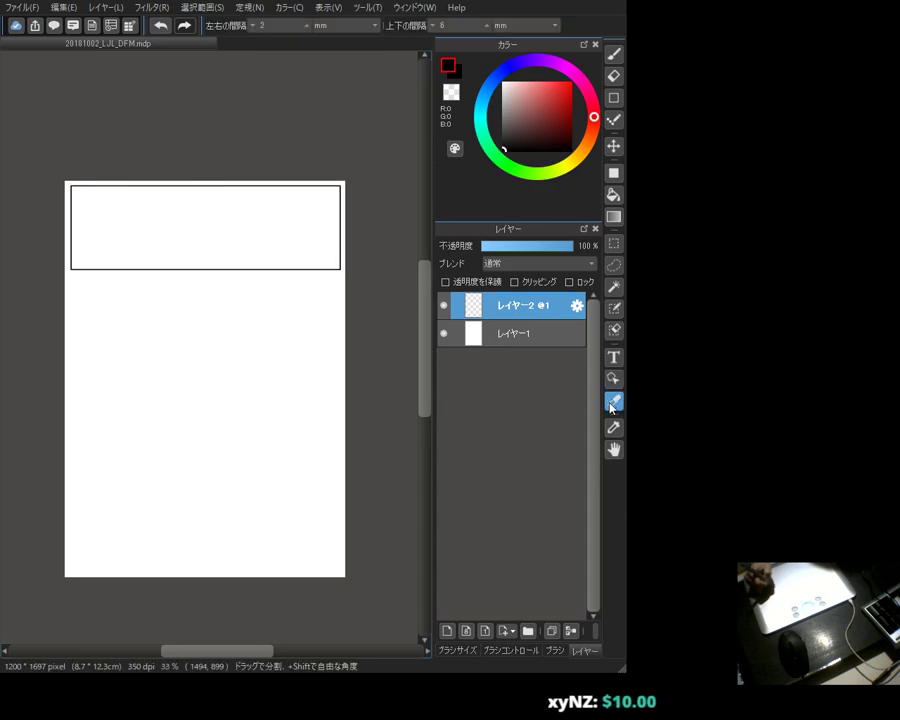
{"action": "left_click_drag", "start_coordinate": [241, 165], "coordinate": [177, 342]}
{"action": "key", "text": "ctrl+z"}
{"action": "left_click_drag", "start_coordinate": [256, 168], "coordinate": [170, 326]}
{"action": "key", "text": "ctrl+z"}
{"action": "left_click_drag", "start_coordinate": [216, 178], "coordinate": [180, 330]}
{"action": "key", "text": "ctrl+z"}
{"action": "left_click_drag", "start_coordinate": [152, 156], "coordinate": [136, 298]}
{"action": "key", "text": "ctrl+z"}
Step: Try shallow sloping cuts lengthwise across the strip panel and undo the resulting split
{"action": "left_click_drag", "start_coordinate": [45, 220], "coordinate": [337, 252]}
{"action": "left_click_drag", "start_coordinate": [46, 213], "coordinate": [317, 297]}
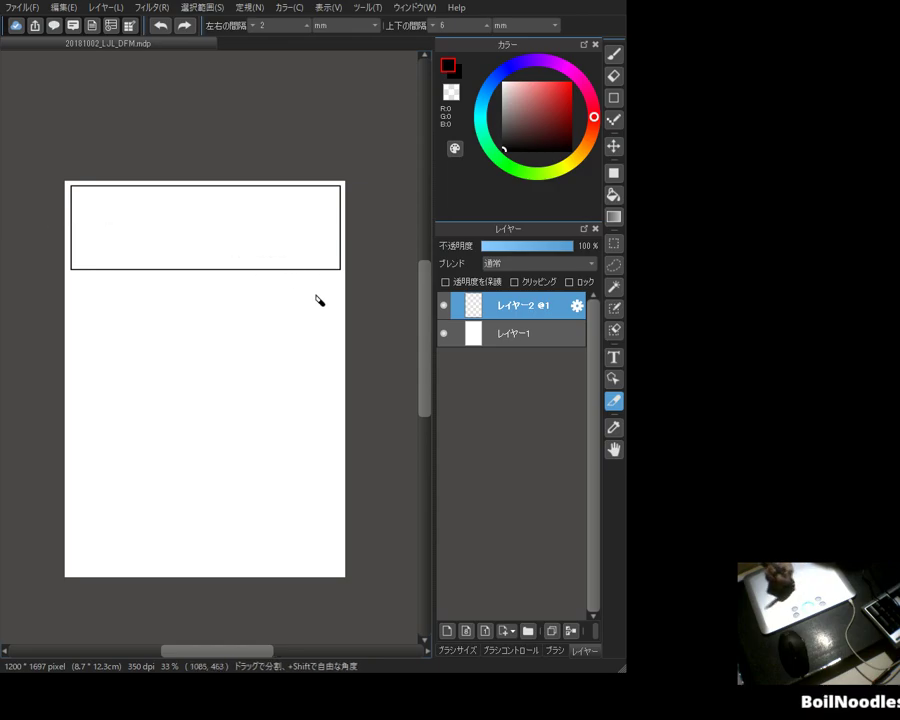
{"action": "left_click_drag", "start_coordinate": [46, 222], "coordinate": [341, 287]}
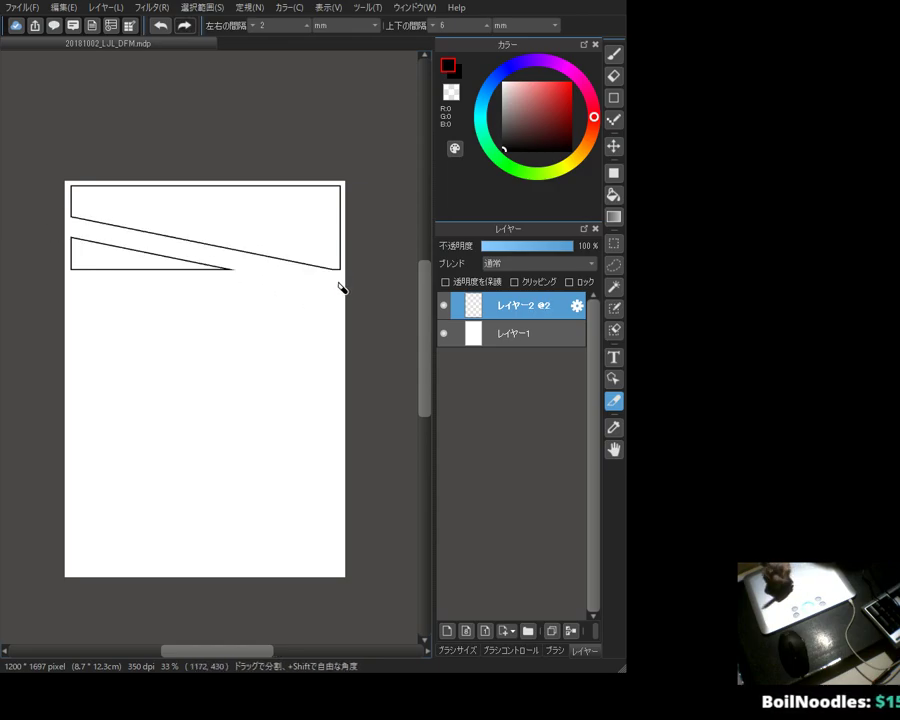
{"action": "key", "text": "ctrl+z"}
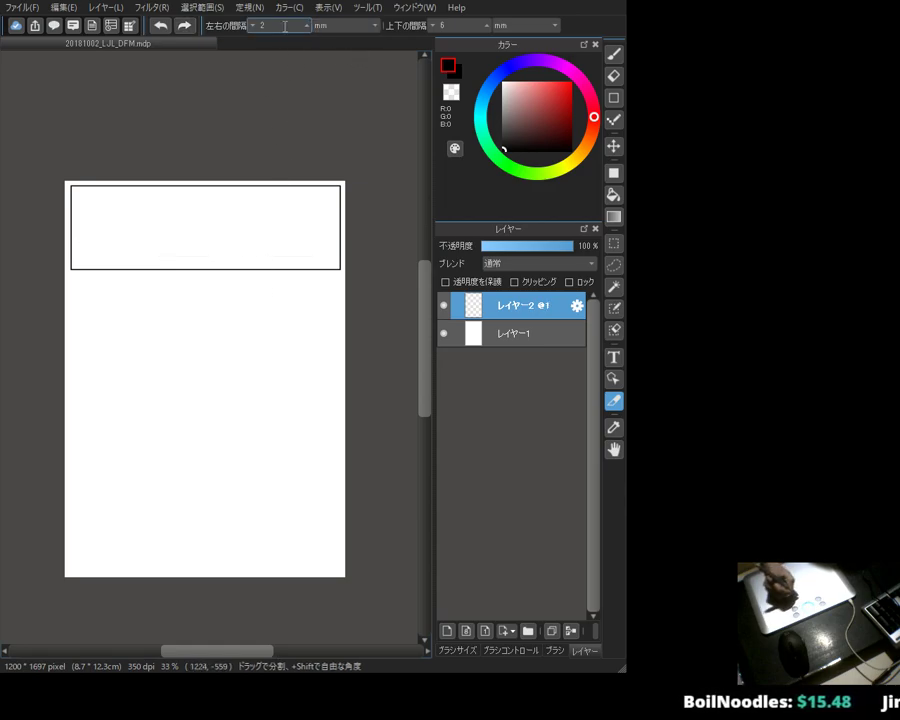
Step: Switch the 左右の間隔 unit to pixel and try vertical cuts with gaps from 2 up to 10 pixels, undoing each
{"action": "left_click", "coordinate": [254, 26]}
{"action": "type", "text": "1"}
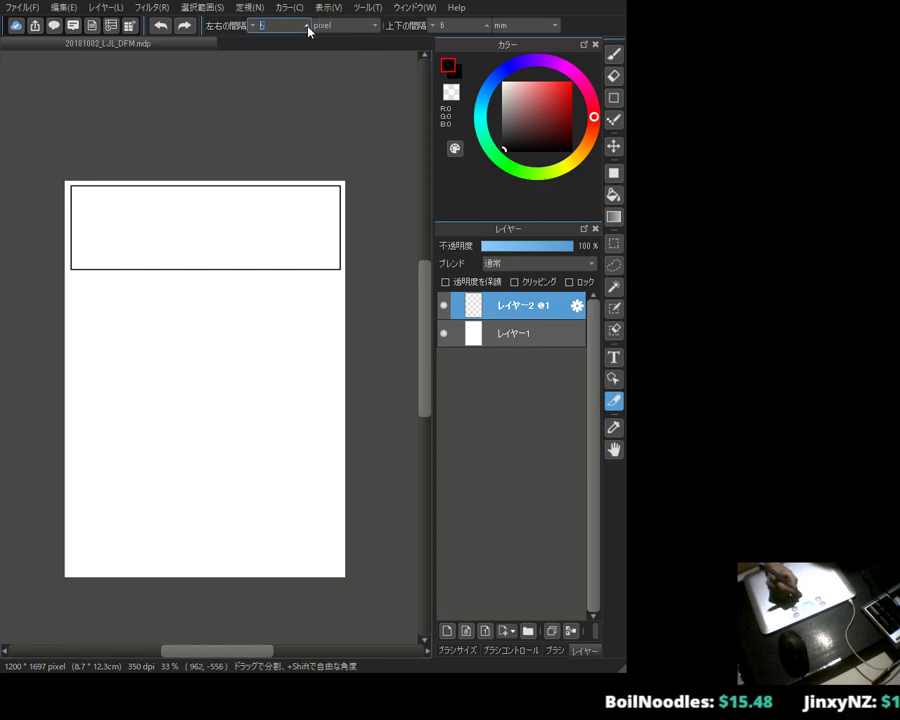
{"action": "left_click_drag", "start_coordinate": [213, 171], "coordinate": [216, 358]}
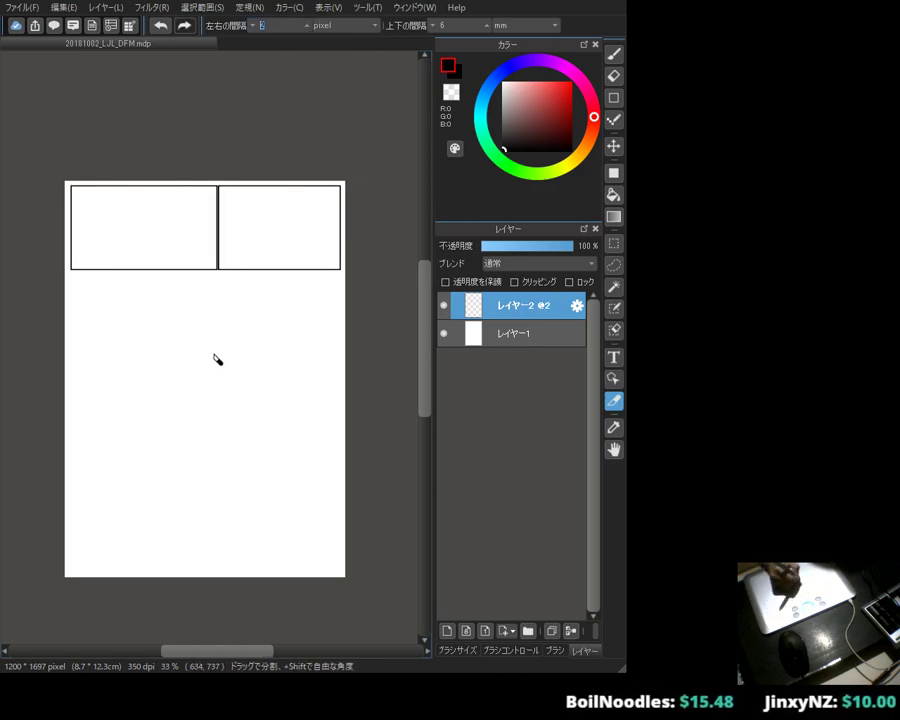
{"action": "left_click", "coordinate": [306, 26]}
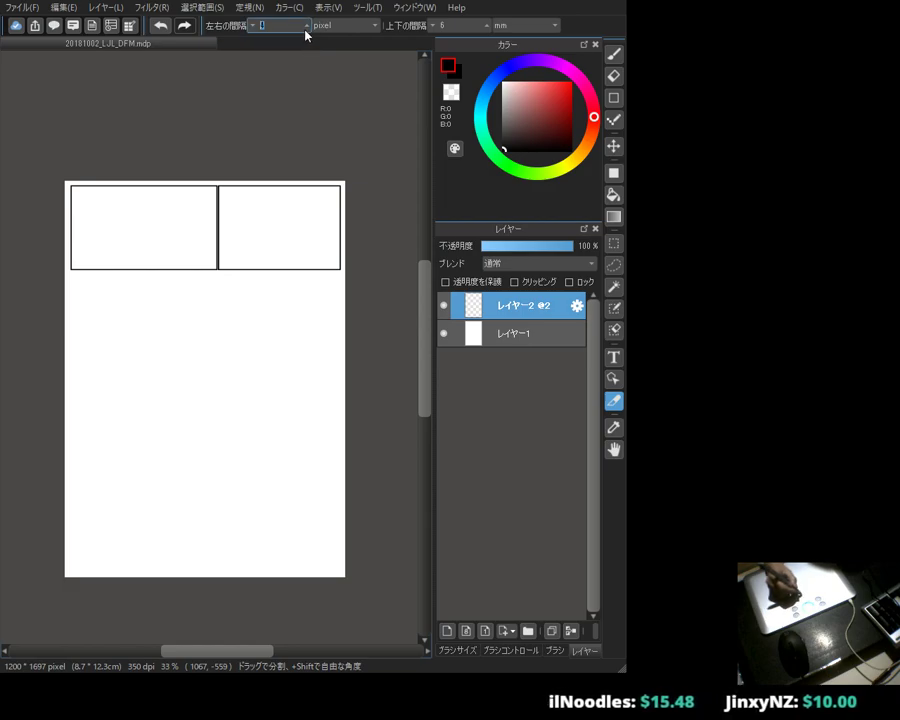
{"action": "key", "text": "ctrl+z"}
{"action": "left_click_drag", "start_coordinate": [212, 158], "coordinate": [208, 370]}
{"action": "key", "text": "ctrl+z"}
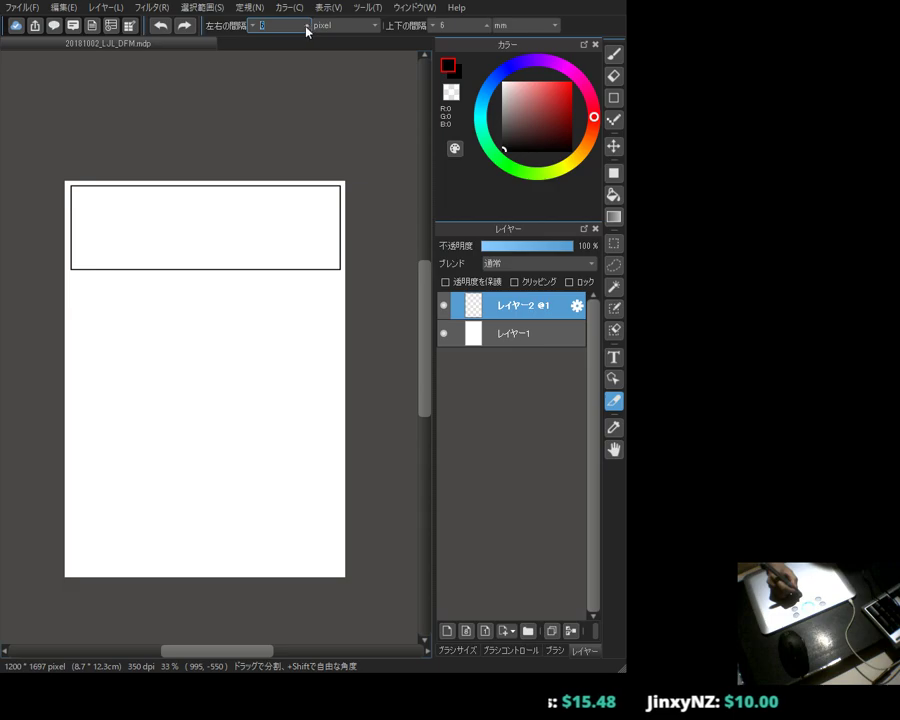
{"action": "left_click_drag", "start_coordinate": [229, 130], "coordinate": [222, 360]}
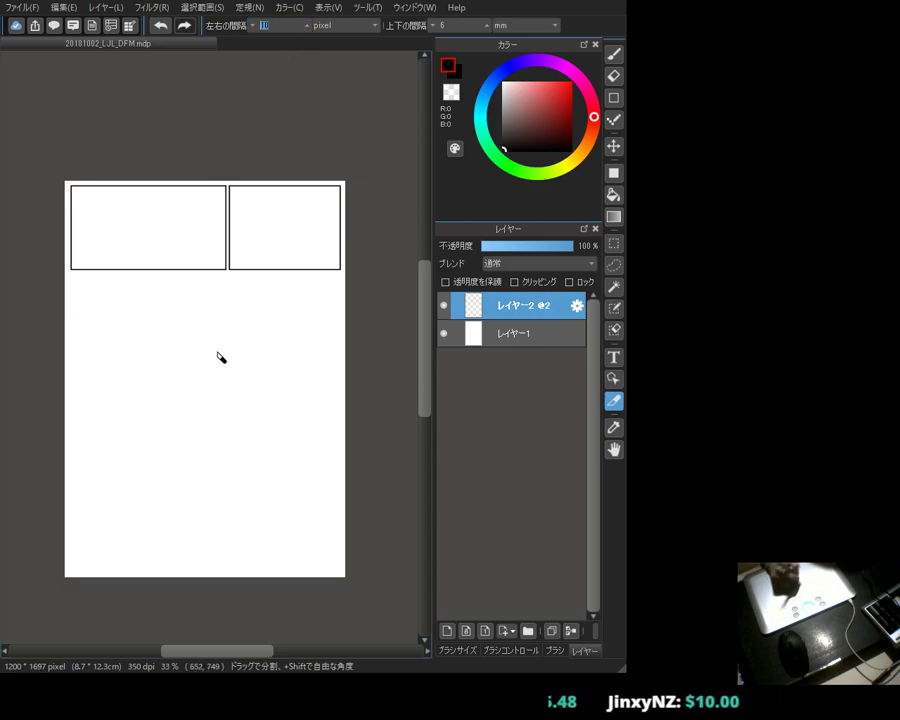
{"action": "key", "text": "ctrl+z"}
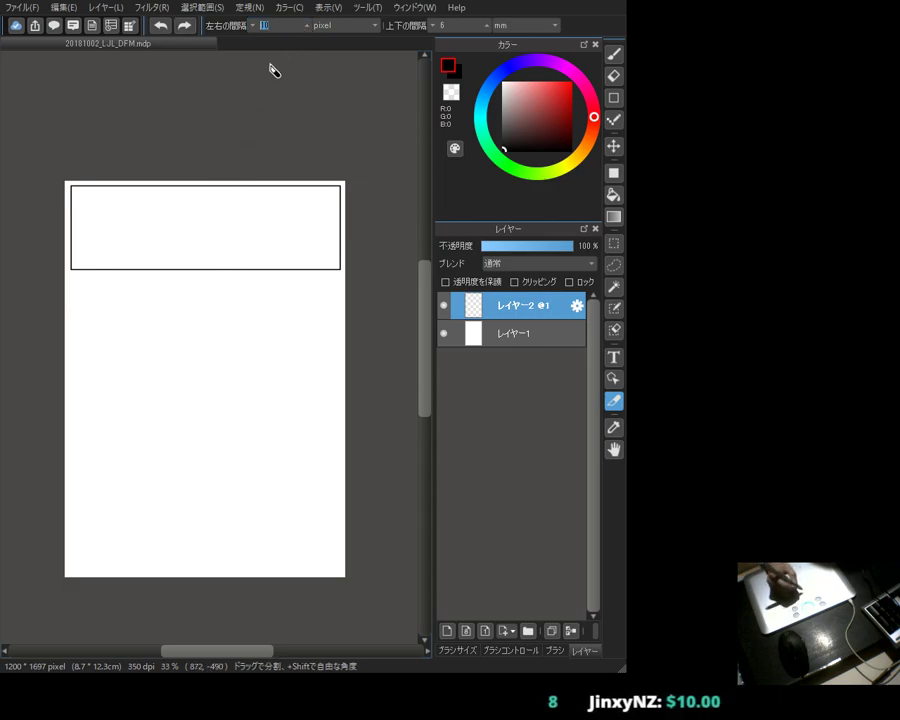
Step: Set 左右の間隔 to 20 pixels and try a vertical cut through the strip panel, undoing it
{"action": "left_click", "coordinate": [308, 27]}
{"action": "left_click", "coordinate": [308, 27]}
{"action": "left_click_drag", "start_coordinate": [249, 147], "coordinate": [249, 312]}
{"action": "key", "text": "ctrl+z"}
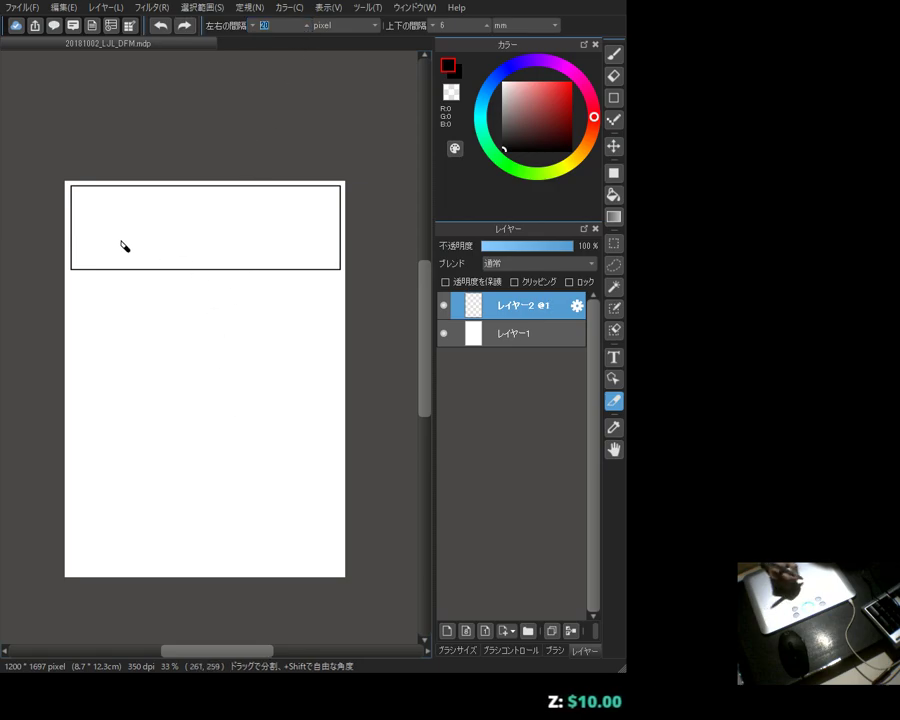
Step: Try several diagonal cuts through the strip panel with the 20-pixel gap, undoing each one
{"action": "left_click_drag", "start_coordinate": [176, 172], "coordinate": [72, 343]}
{"action": "key", "text": "ctrl+z"}
{"action": "left_click_drag", "start_coordinate": [231, 163], "coordinate": [138, 292]}
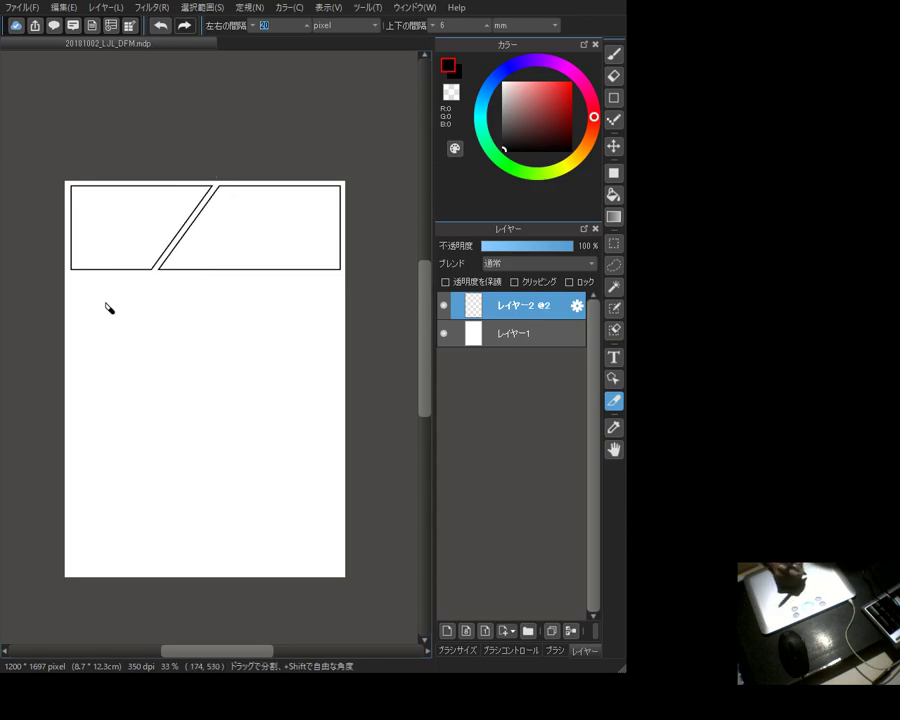
{"action": "key", "text": "ctrl+z"}
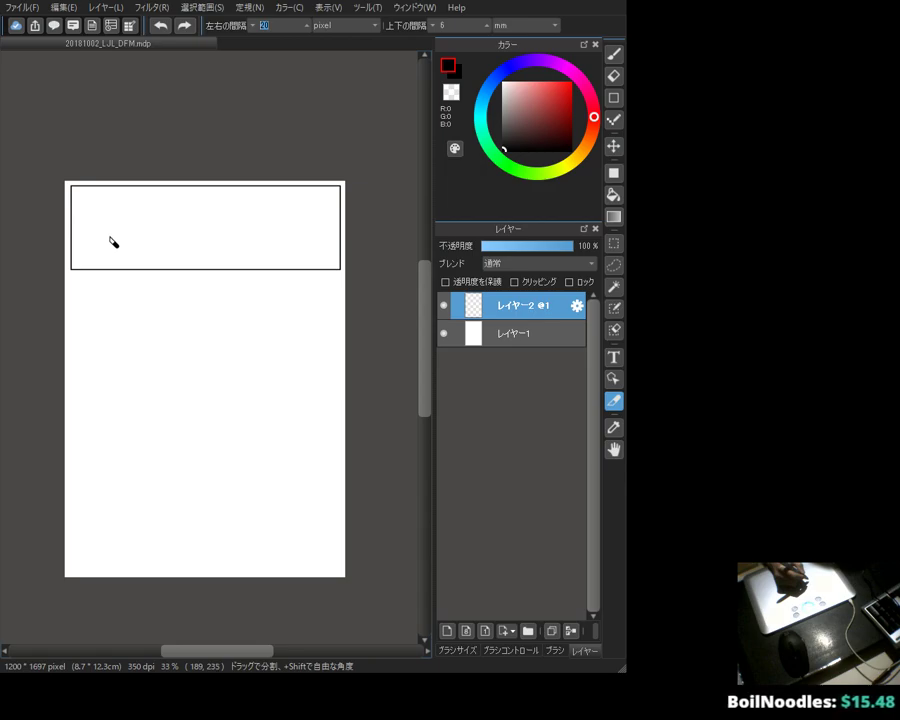
{"action": "left_click_drag", "start_coordinate": [137, 169], "coordinate": [78, 323]}
{"action": "key", "text": "ctrl+z"}
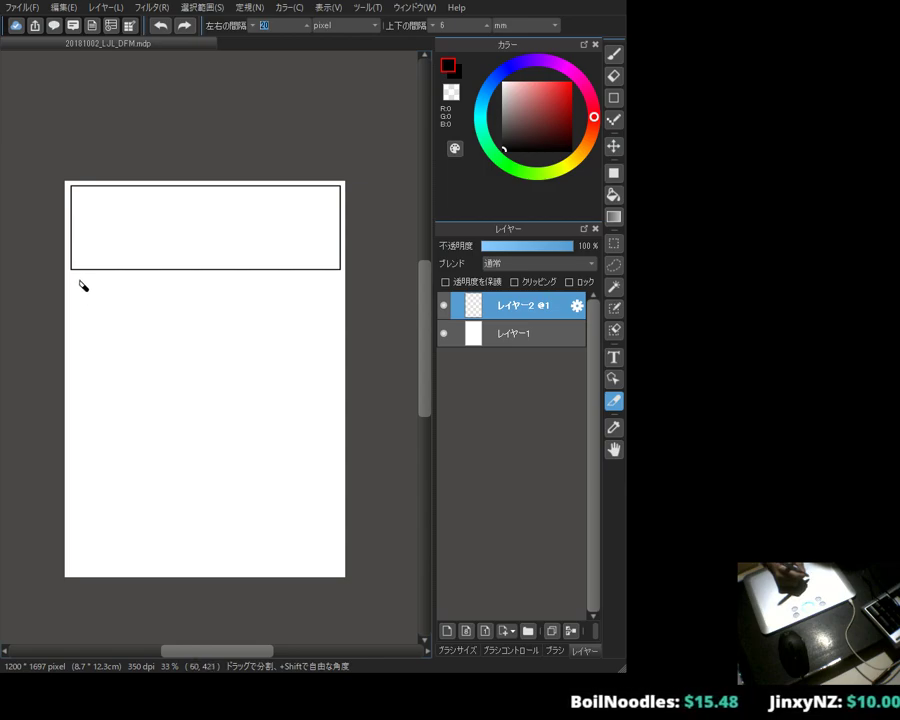
Step: Shrink the strip panel from its lower-left corner so it occupies only the page's upper-right area
{"action": "left_click", "coordinate": [612, 378]}
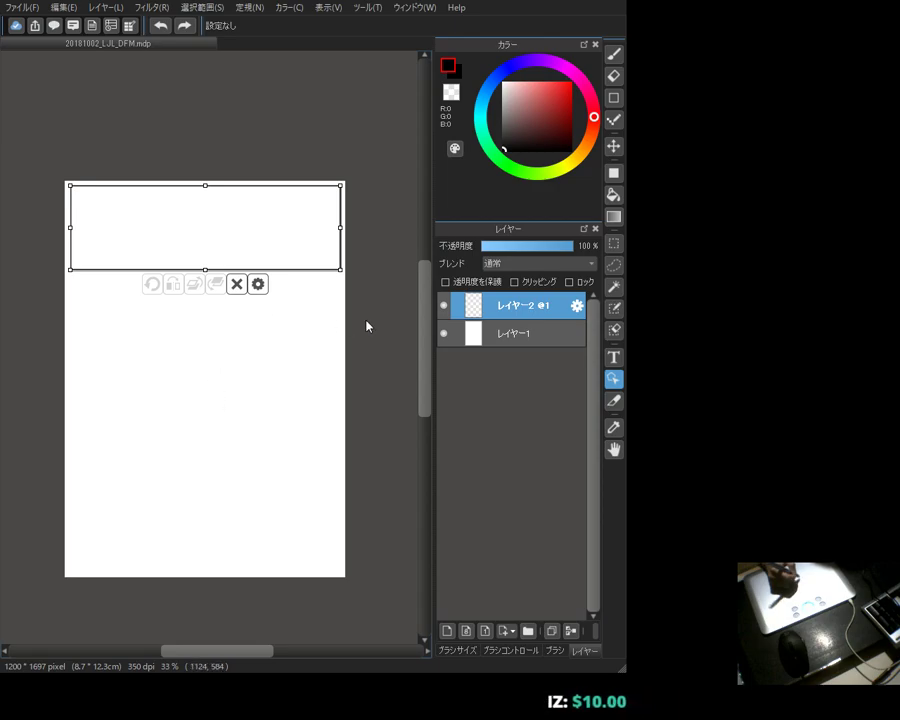
{"action": "left_click_drag", "start_coordinate": [68, 269], "coordinate": [186, 253]}
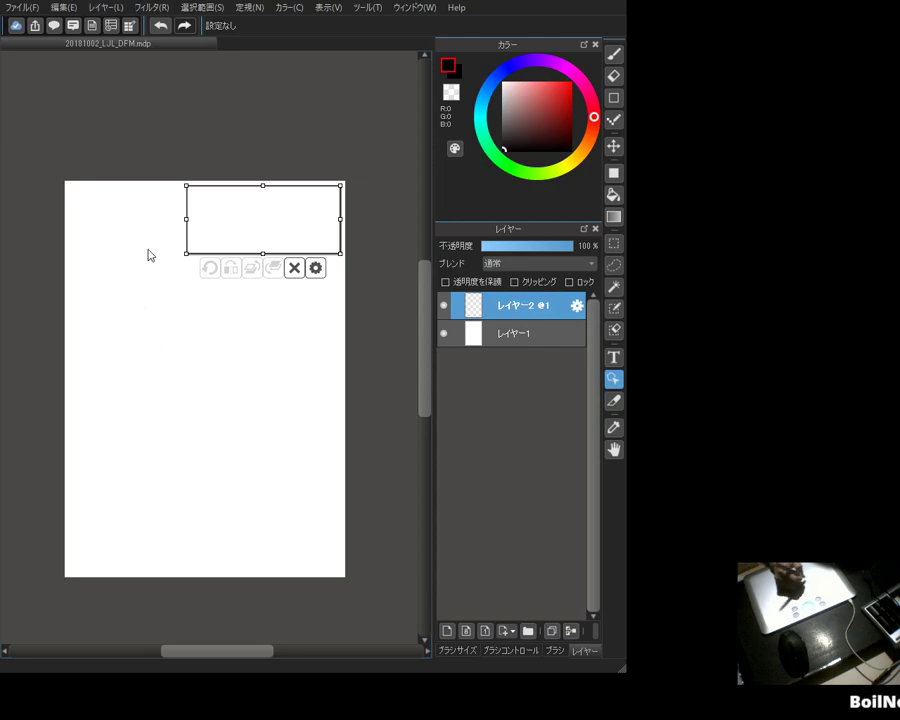
Step: Add a second panel frame on レイヤー2 and shrink it into the page's upper-left area, overlapping the first panel
{"action": "left_click", "coordinate": [347, 392]}
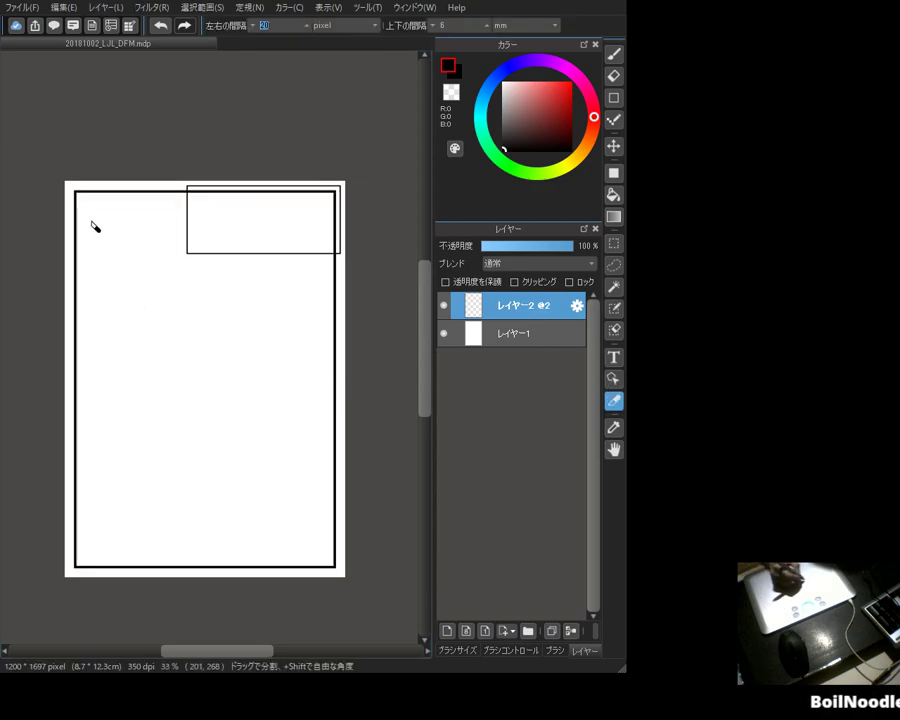
{"action": "left_click", "coordinate": [614, 379]}
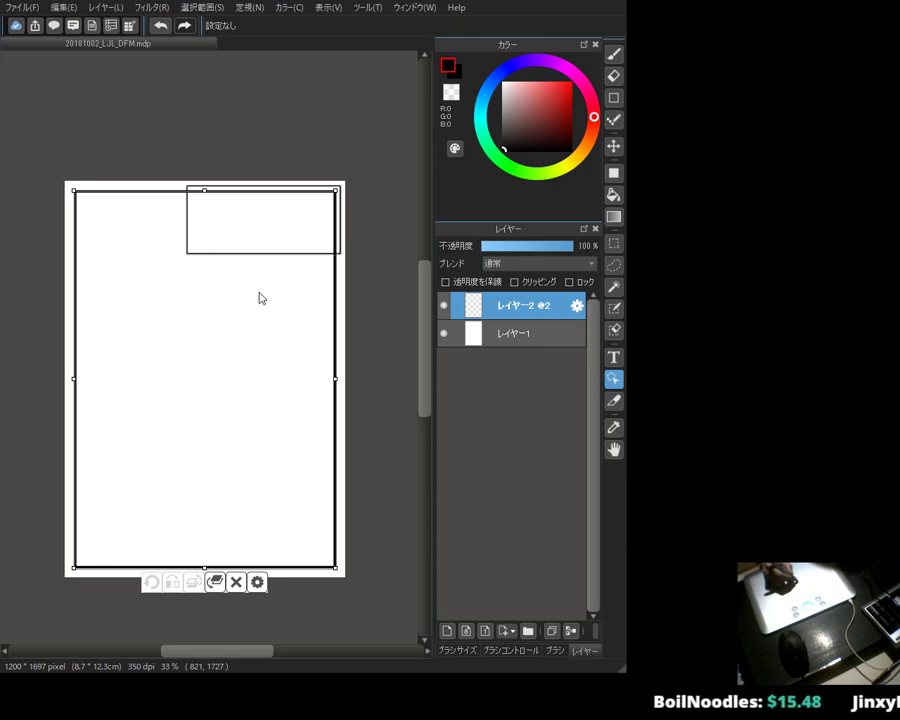
{"action": "left_click_drag", "start_coordinate": [74, 190], "coordinate": [88, 343]}
{"action": "left_click_drag", "start_coordinate": [157, 348], "coordinate": [137, 193]}
{"action": "left_click_drag", "start_coordinate": [316, 414], "coordinate": [240, 286]}
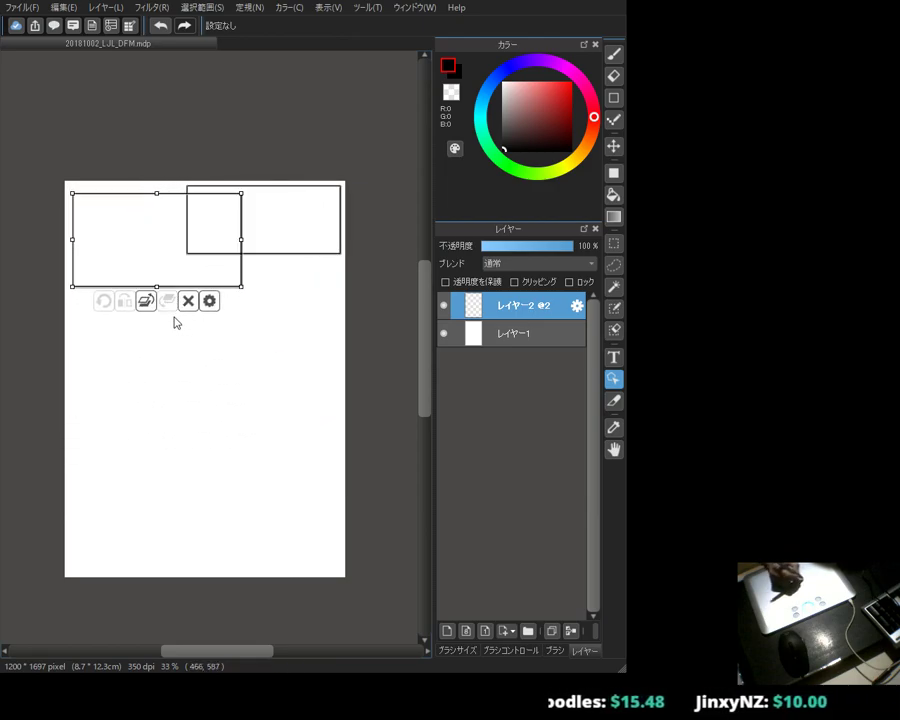
Step: Adjust the right panel's lower-left corner slightly and move the left panel up to align their top edges
{"action": "left_click", "coordinate": [251, 254]}
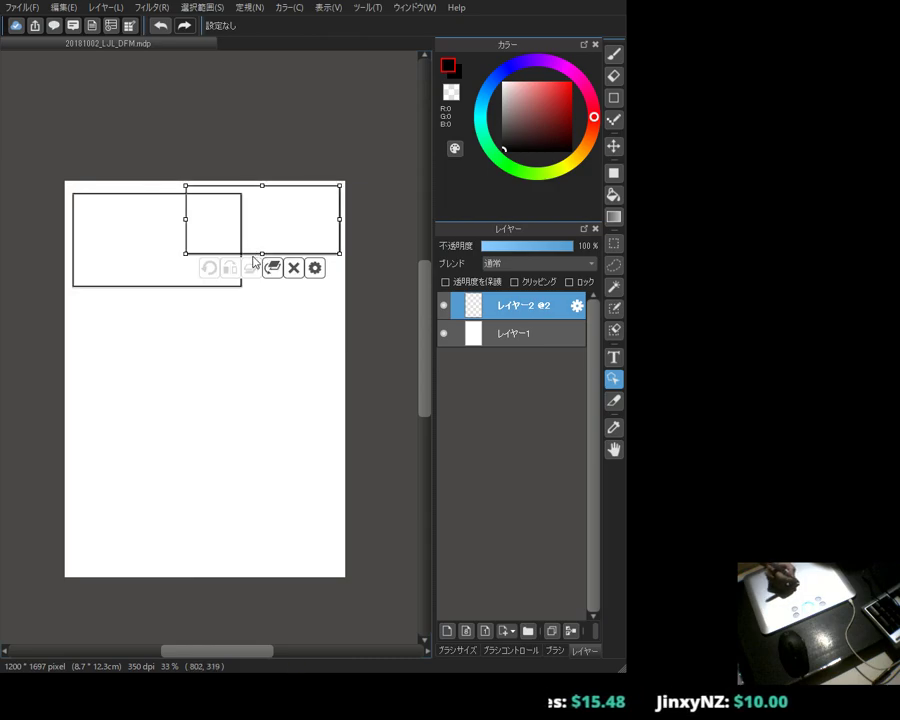
{"action": "mouse_move", "coordinate": [186, 253]}
{"action": "left_mouse_down"}
{"action": "mouse_move", "coordinate": [223, 241]}
{"action": "mouse_move", "coordinate": [177, 250]}
{"action": "left_mouse_up"}
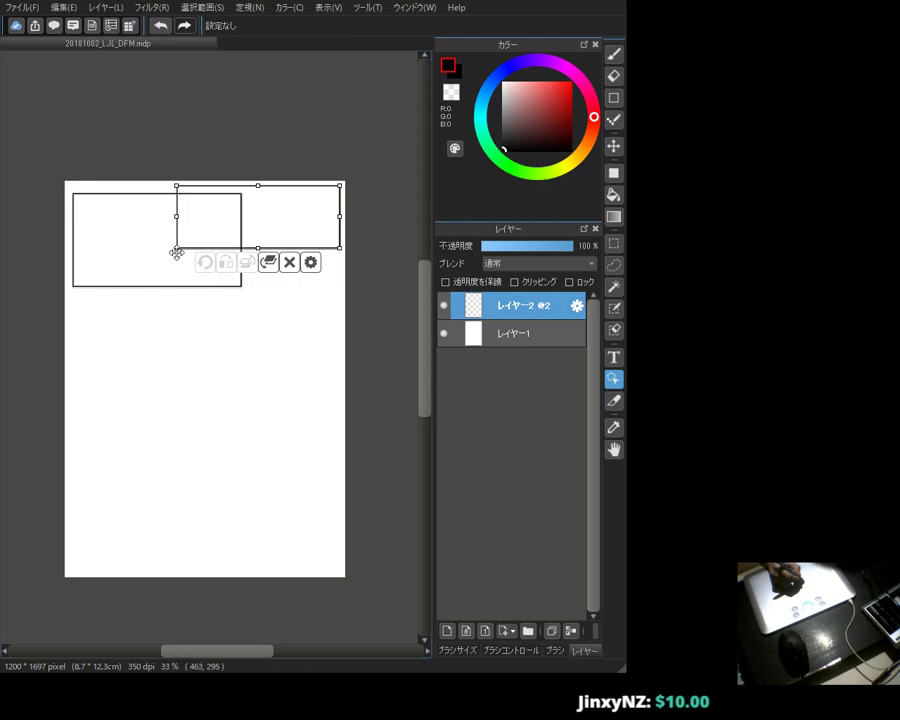
{"action": "left_click", "coordinate": [173, 273]}
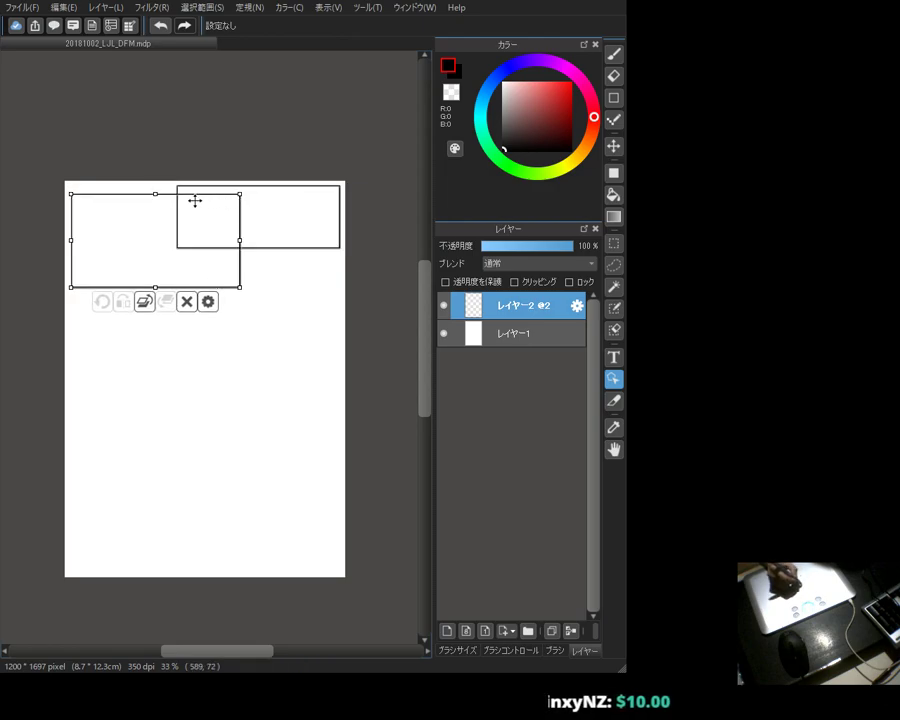
{"action": "left_click_drag", "start_coordinate": [153, 207], "coordinate": [158, 207]}
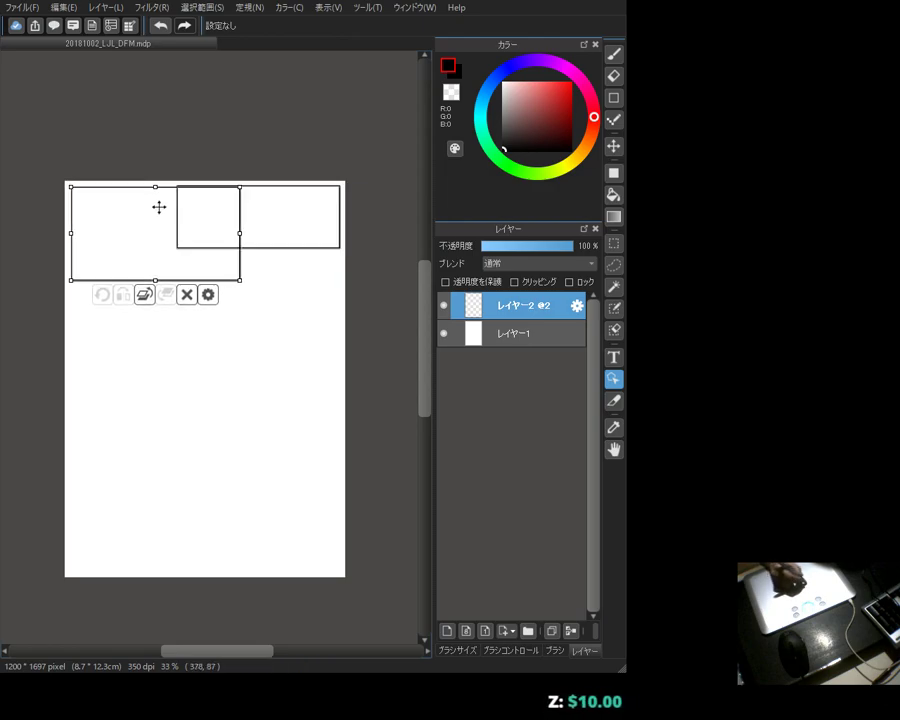
Step: Extend the right panel's bottom edge level with the left panel's and widen it further over the left panel
{"action": "left_click", "coordinate": [248, 248]}
{"action": "left_click_drag", "start_coordinate": [256, 248], "coordinate": [257, 280]}
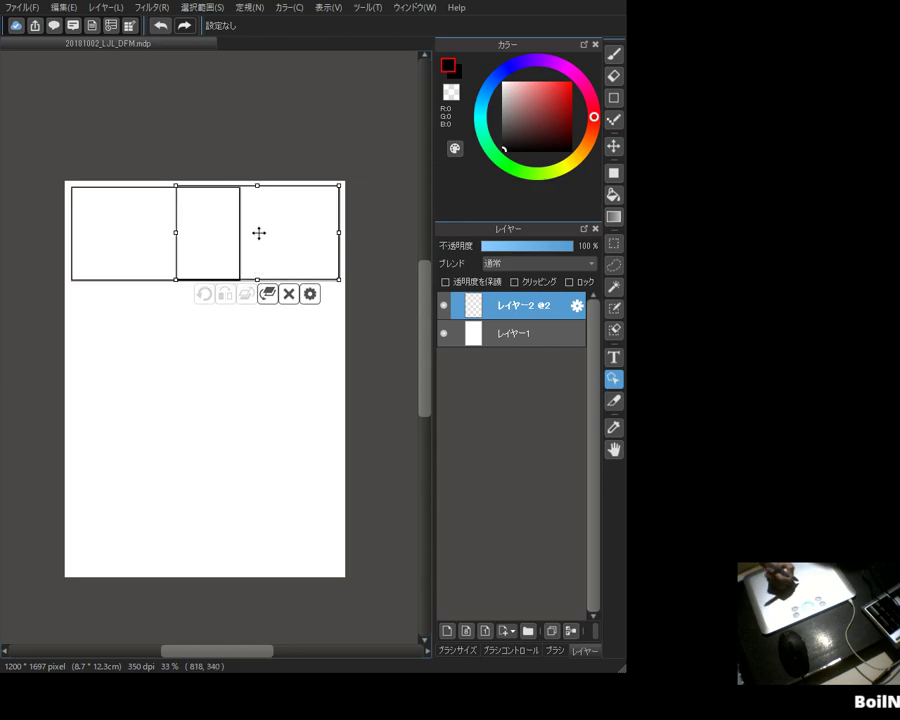
{"action": "left_click_drag", "start_coordinate": [176, 231], "coordinate": [144, 233]}
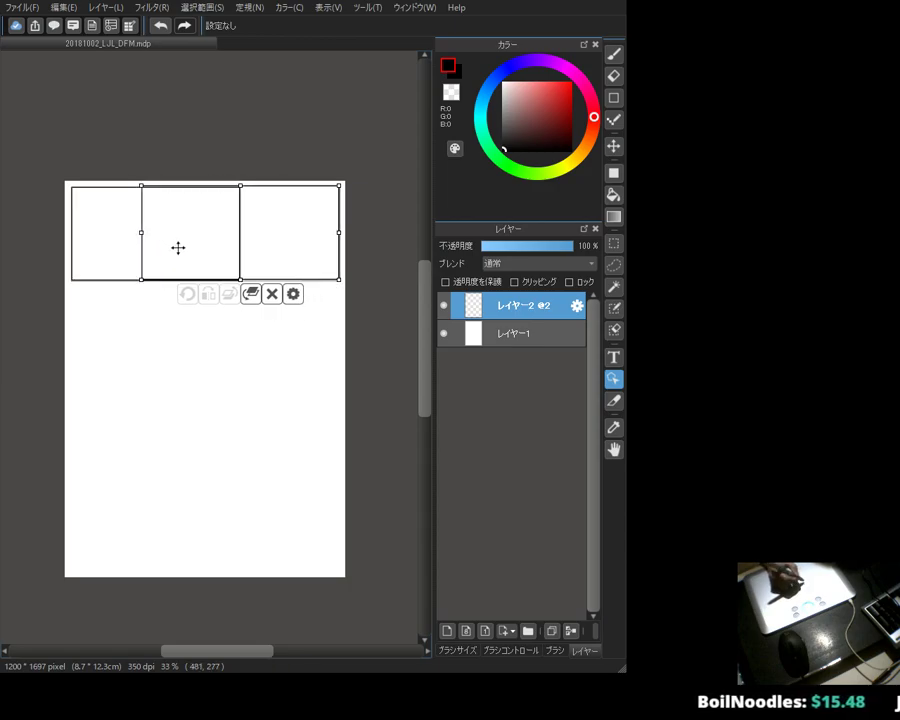
Step: Resize both panels so they sit side by side with a narrow gap, keeping the left panel taller
{"action": "left_click_drag", "start_coordinate": [140, 275], "coordinate": [198, 245]}
{"action": "left_click_drag", "start_coordinate": [241, 282], "coordinate": [193, 290]}
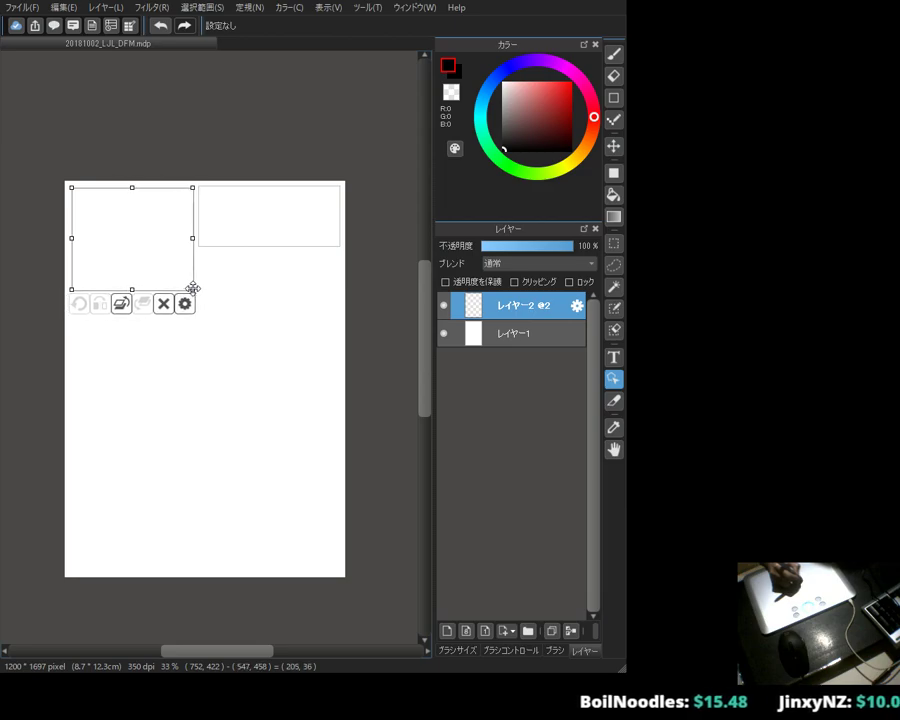
{"action": "left_click", "coordinate": [490, 340]}
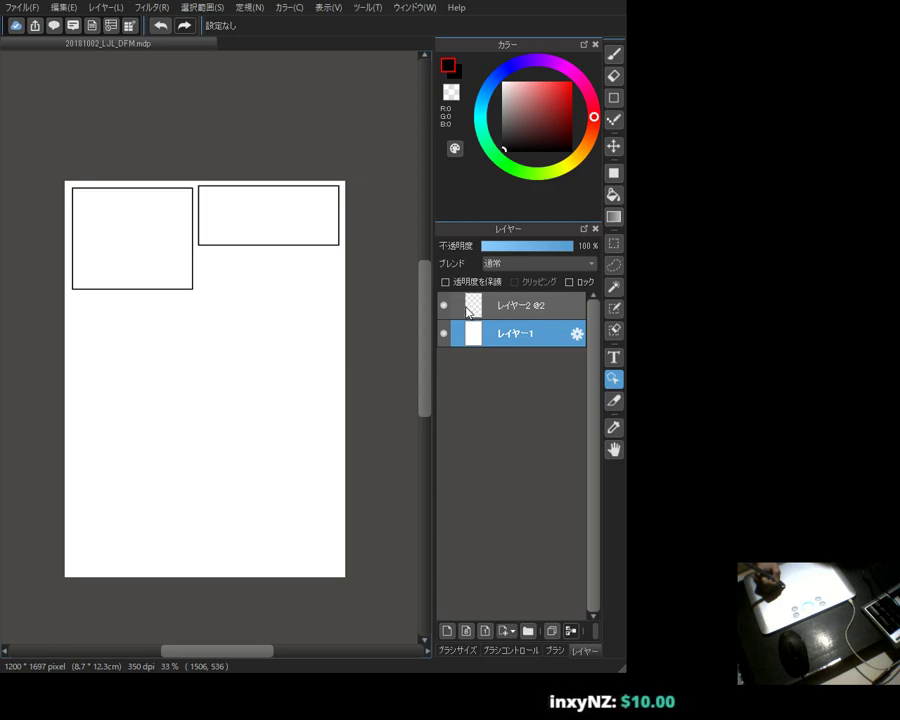
Step: Raise the left panel's bottom edge on レイヤー2 to line up with the right panel's bottom edge
{"action": "left_click", "coordinate": [505, 320]}
{"action": "left_click", "coordinate": [185, 269]}
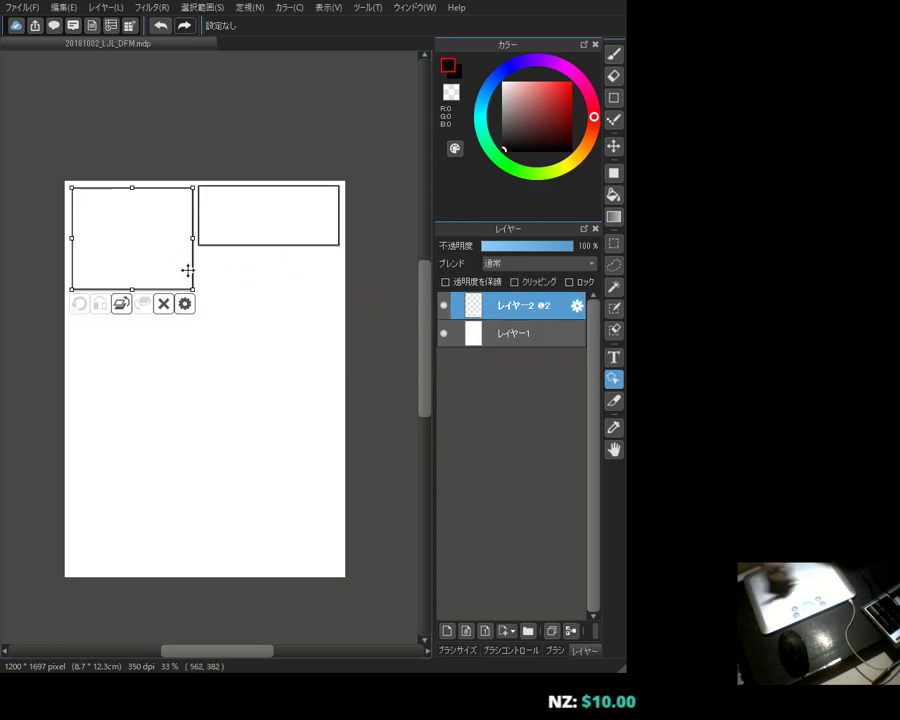
{"action": "left_click_drag", "start_coordinate": [130, 287], "coordinate": [131, 243]}
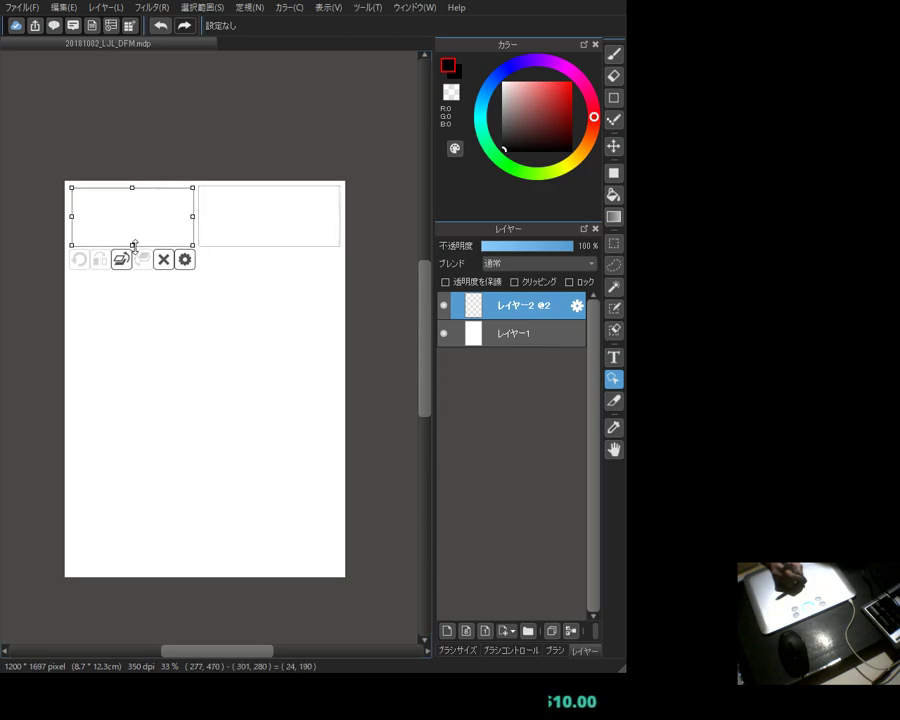
{"action": "left_click", "coordinate": [516, 347]}
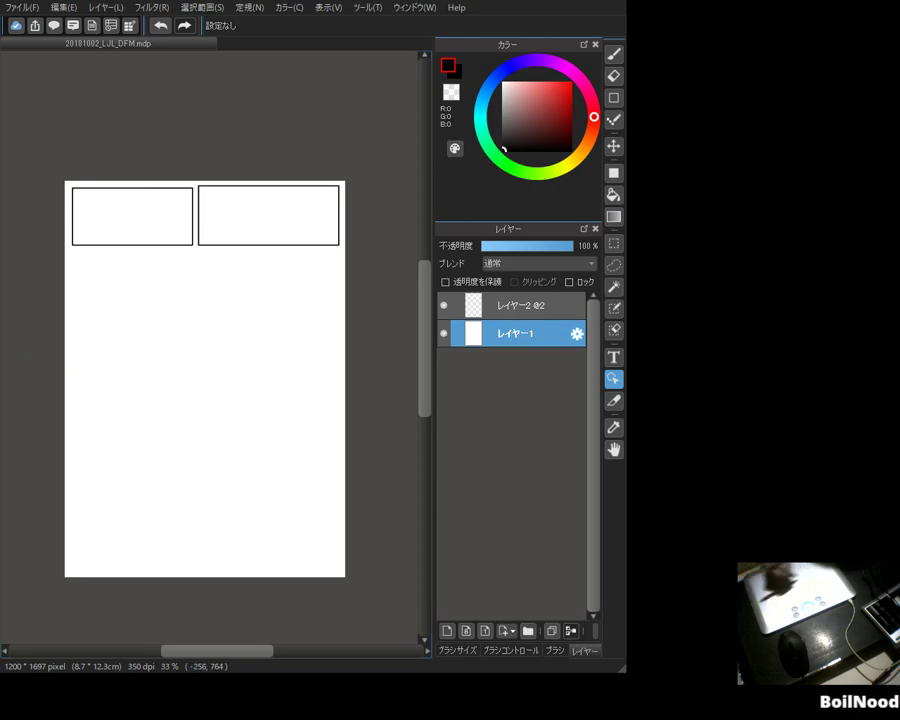
Step: Make both panels on レイヤー2 taller, narrowing the right panel and widening the left one while keeping a narrow gap
{"action": "left_click", "coordinate": [473, 307]}
{"action": "left_click", "coordinate": [265, 244]}
{"action": "left_click_drag", "start_coordinate": [265, 244], "coordinate": [267, 321]}
{"action": "left_click_drag", "start_coordinate": [197, 252], "coordinate": [217, 320]}
{"action": "left_click", "coordinate": [161, 227]}
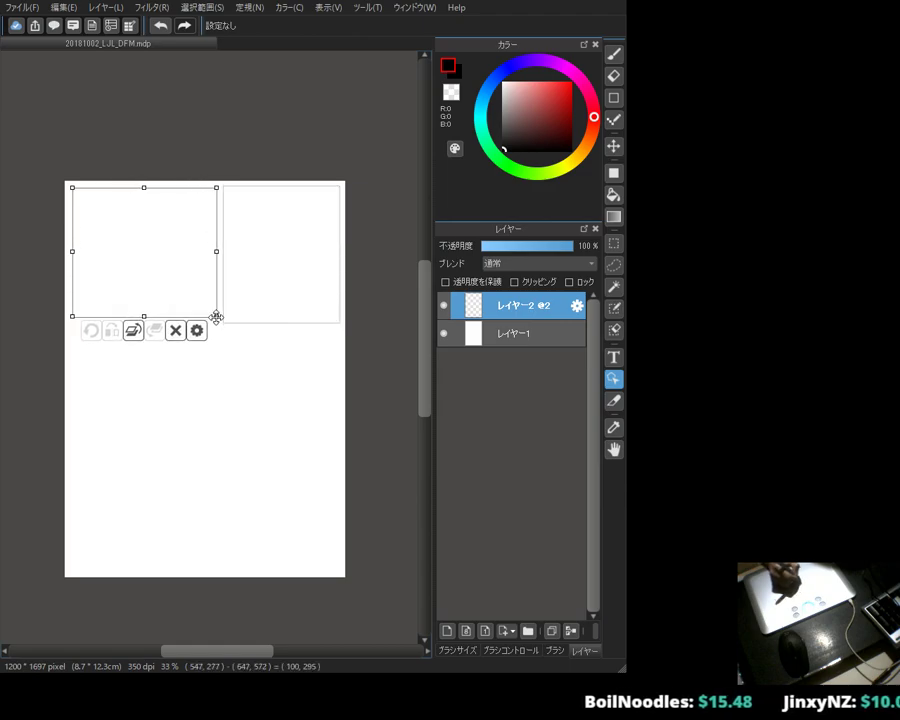
{"action": "left_click", "coordinate": [500, 336]}
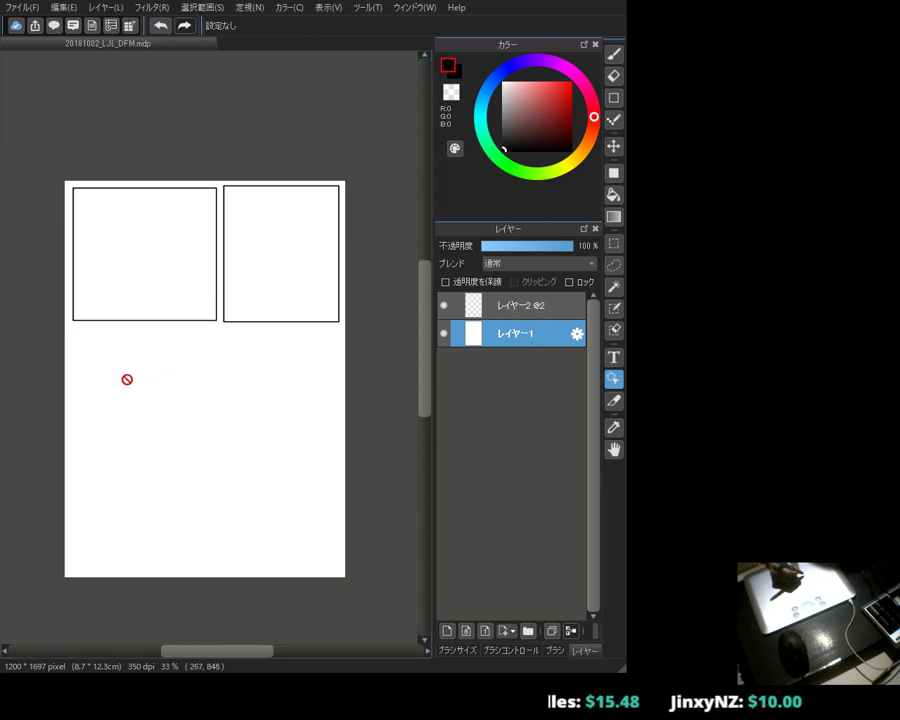
{"action": "left_click", "coordinate": [500, 305]}
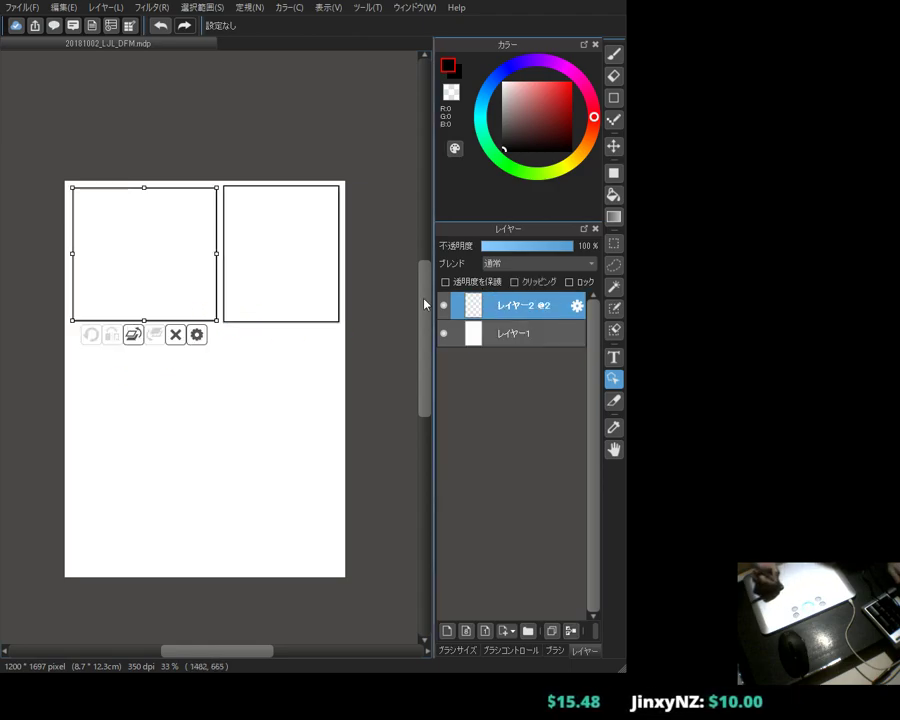
Step: Delete the left panel, then stretch the remaining one across the page width and raise its bottom edge
{"action": "key", "text": "Delete"}
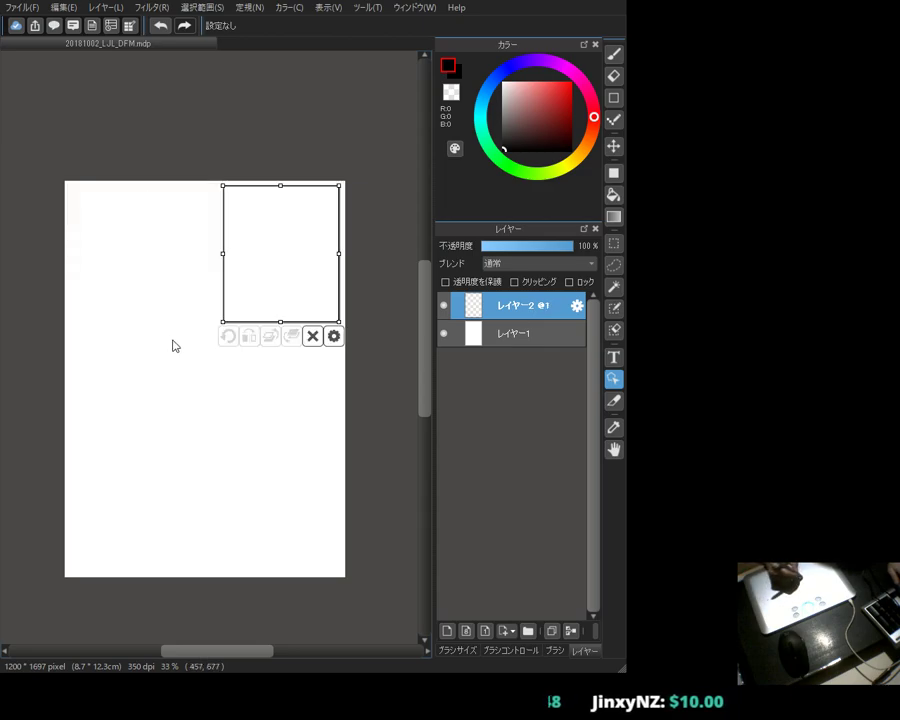
{"action": "left_click_drag", "start_coordinate": [223, 253], "coordinate": [71, 253]}
{"action": "left_click_drag", "start_coordinate": [204, 321], "coordinate": [204, 297]}
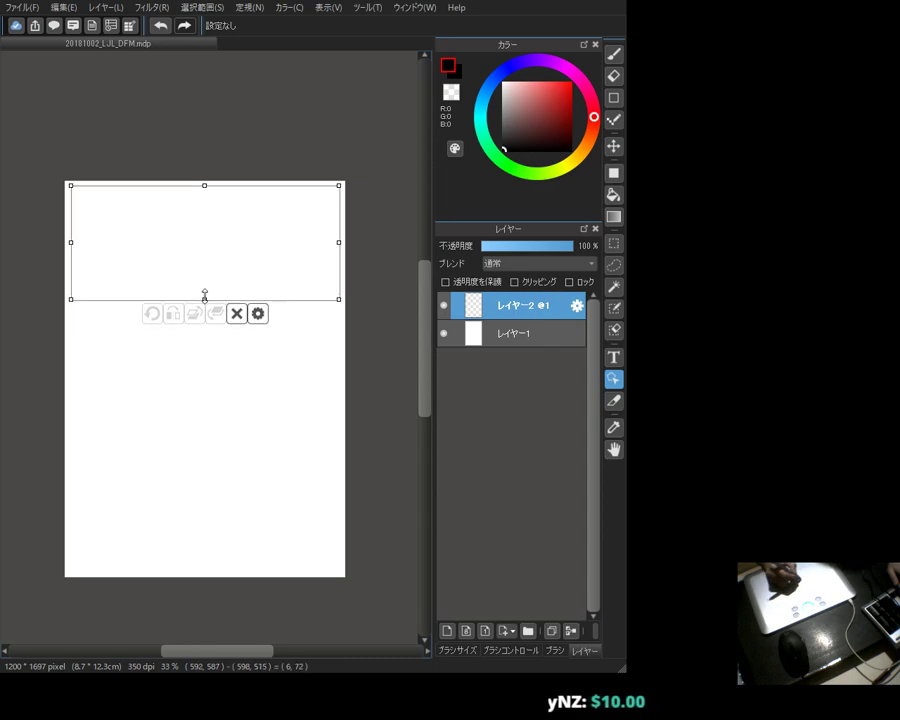
{"action": "scroll", "coordinate": [177, 181], "scroll_direction": "up", "scroll_amount": 1}
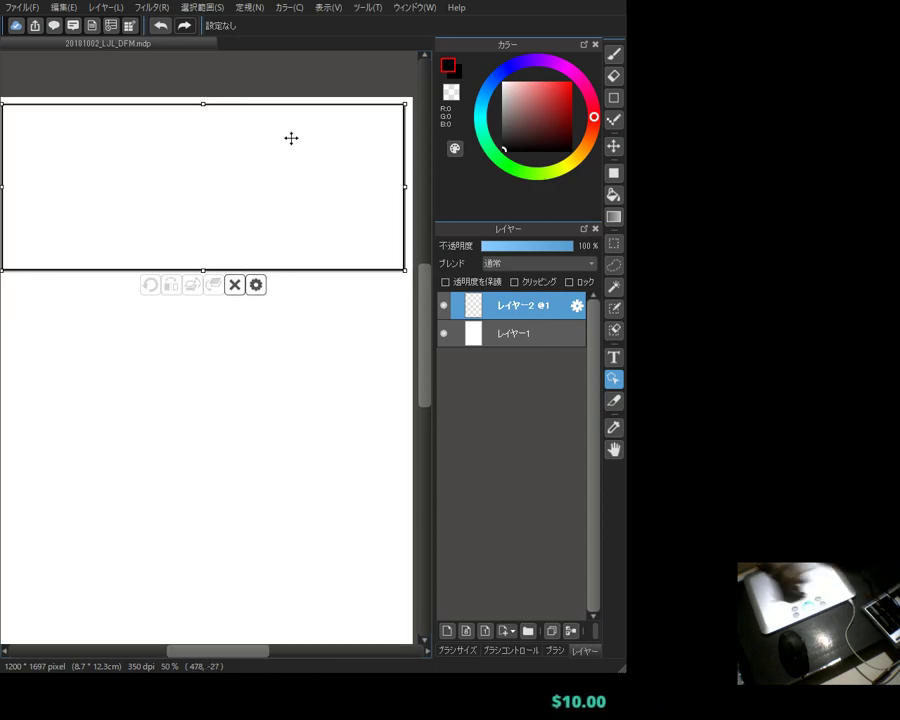
{"action": "left_click_drag", "start_coordinate": [2, 306], "coordinate": [1, 327]}
{"action": "left_click", "coordinate": [184, 334]}
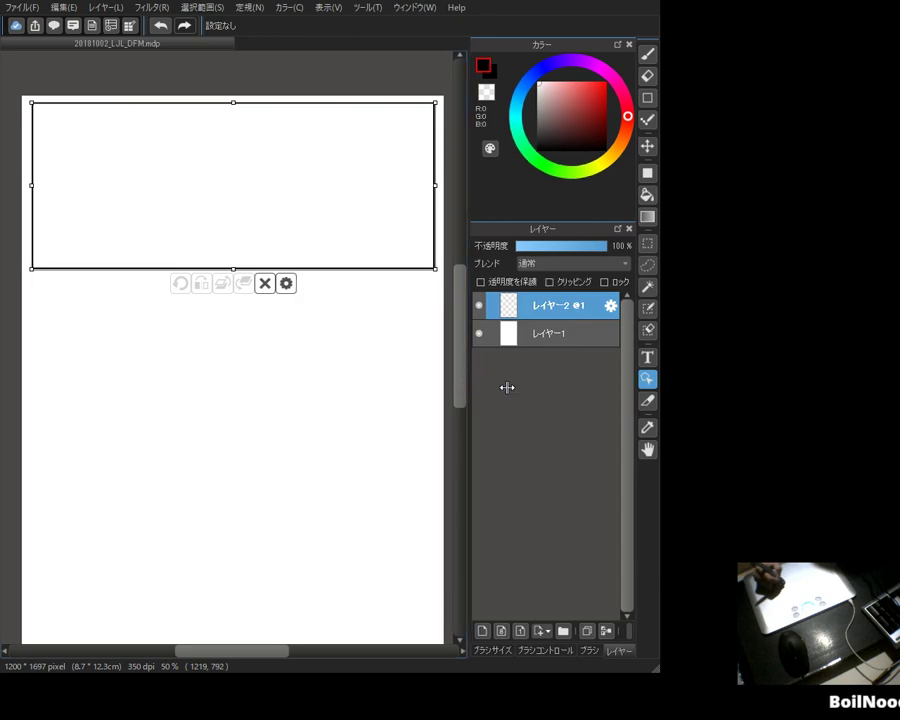
{"action": "left_click_drag", "start_coordinate": [329, 320], "coordinate": [329, 308]}
{"action": "left_click", "coordinate": [265, 195]}
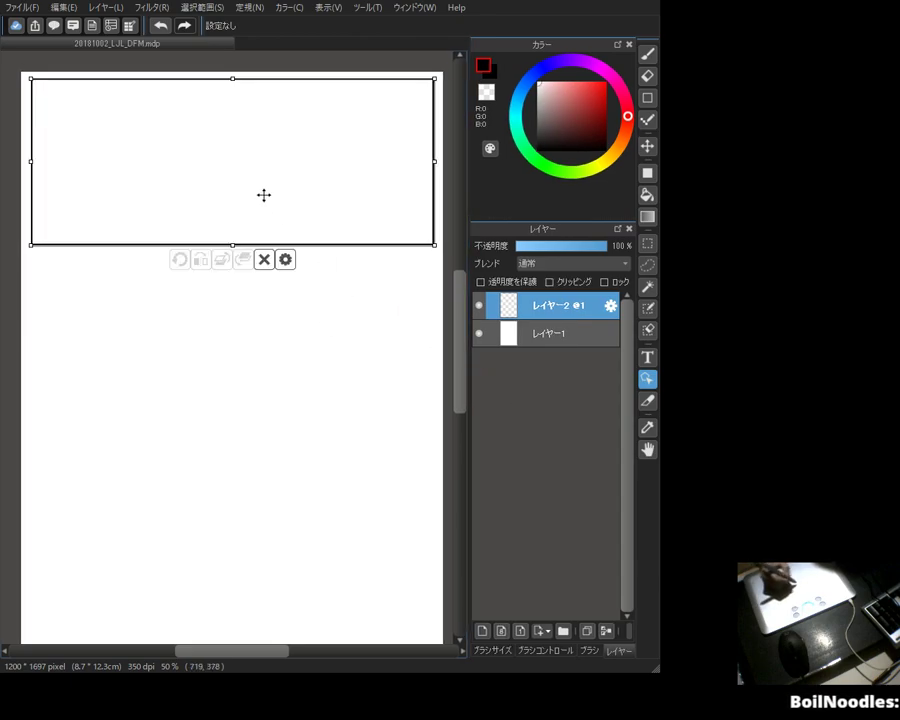
Step: Split the full-width panel with a slanted cut, then try shifting the right piece's lower inner corner and undo that shift
{"action": "left_click", "coordinate": [647, 405]}
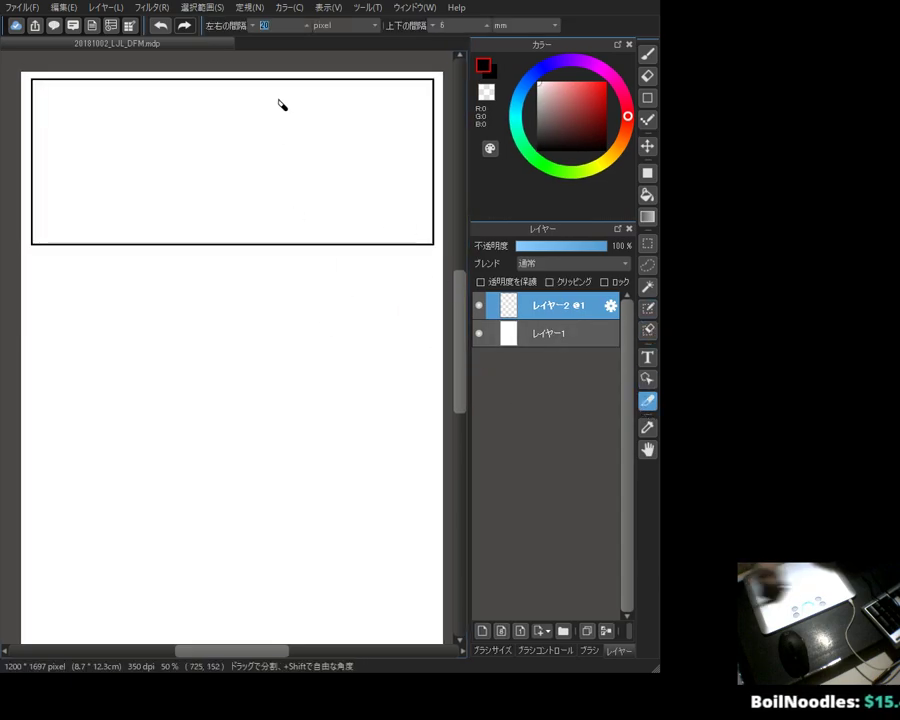
{"action": "left_click_drag", "start_coordinate": [274, 64], "coordinate": [193, 320]}
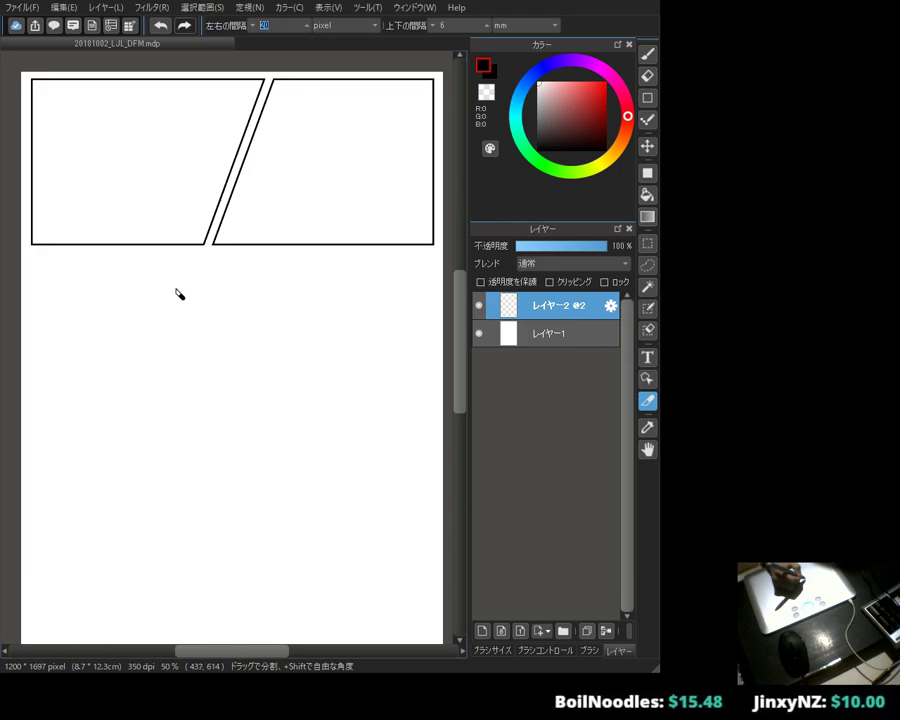
{"action": "left_click", "coordinate": [648, 379]}
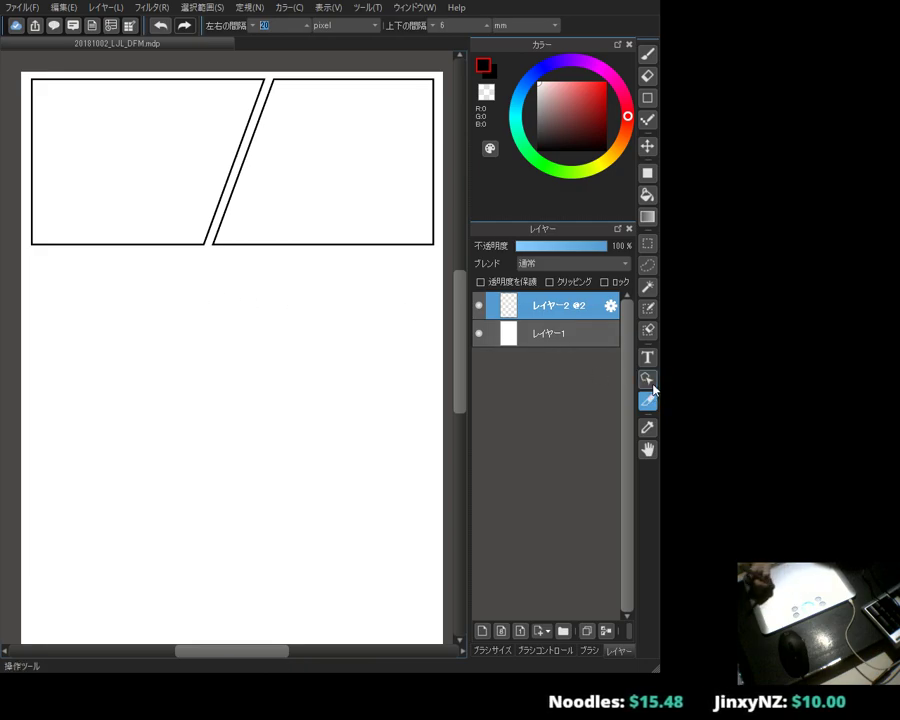
{"action": "left_click", "coordinate": [343, 240]}
{"action": "left_click_drag", "start_coordinate": [212, 244], "coordinate": [266, 245]}
{"action": "key", "text": "ctrl+z"}
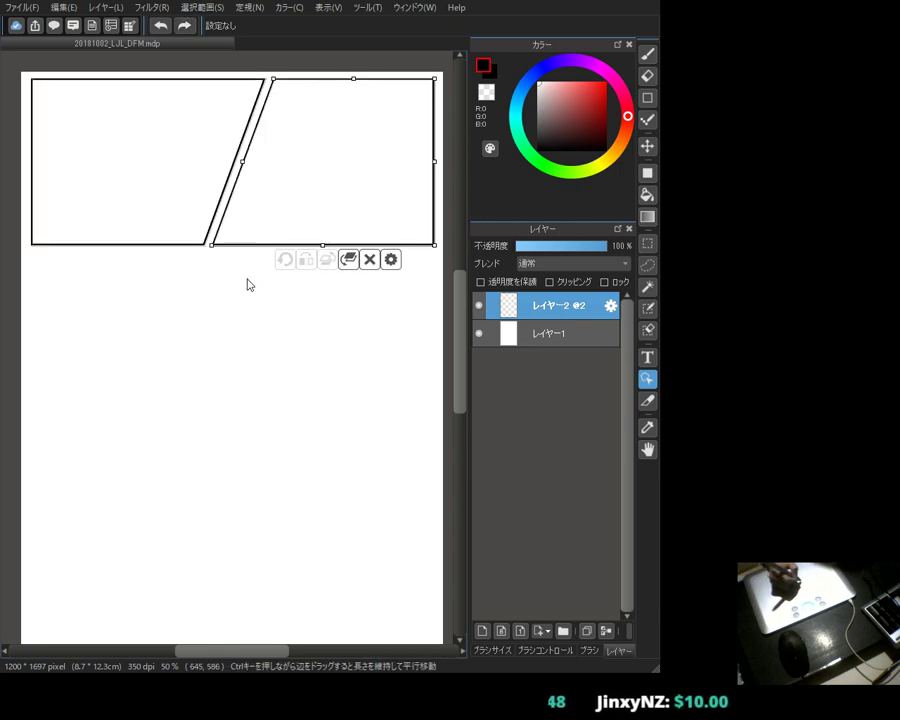
Step: Undo the slanted split and earlier changes back to the two separate panels
{"action": "left_click", "coordinate": [546, 333]}
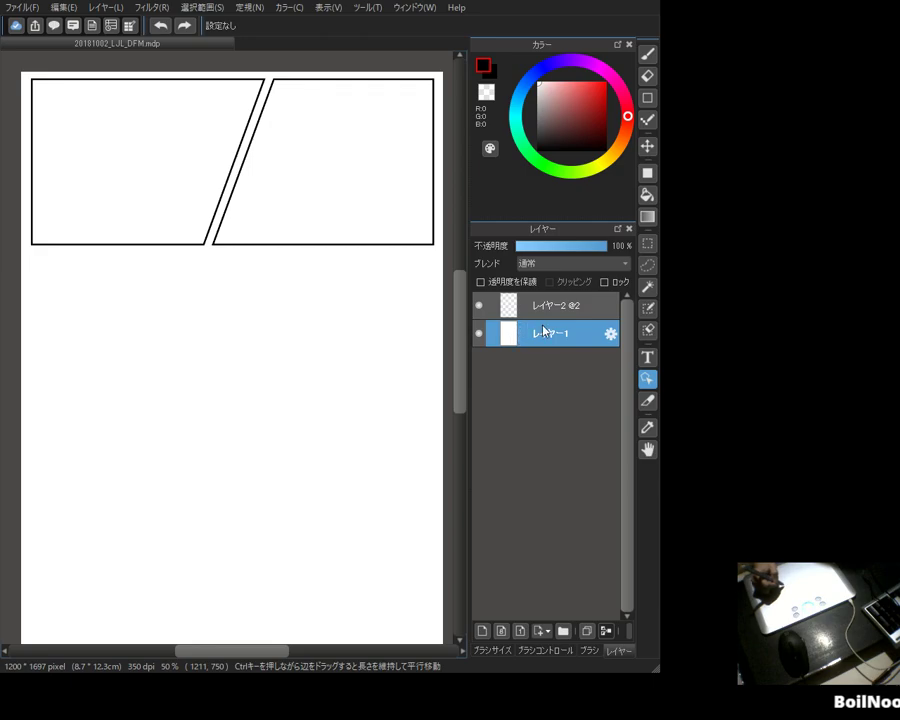
{"action": "key", "text": "ctrl+z"}
{"action": "key", "text": "ctrl+z"}
{"action": "key", "text": "ctrl+y"}
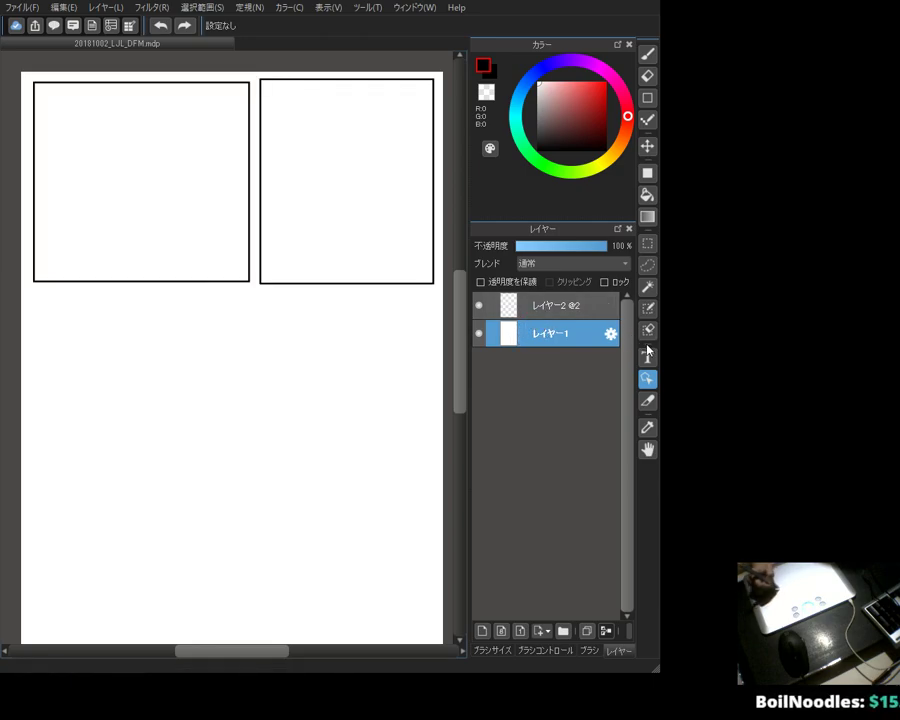
Step: Reshape the panels on レイヤー2, making the left one narrow and tall and the right one wide and short
{"action": "left_click", "coordinate": [570, 314]}
{"action": "left_click", "coordinate": [277, 94]}
{"action": "left_click_drag", "start_coordinate": [258, 80], "coordinate": [255, 82]}
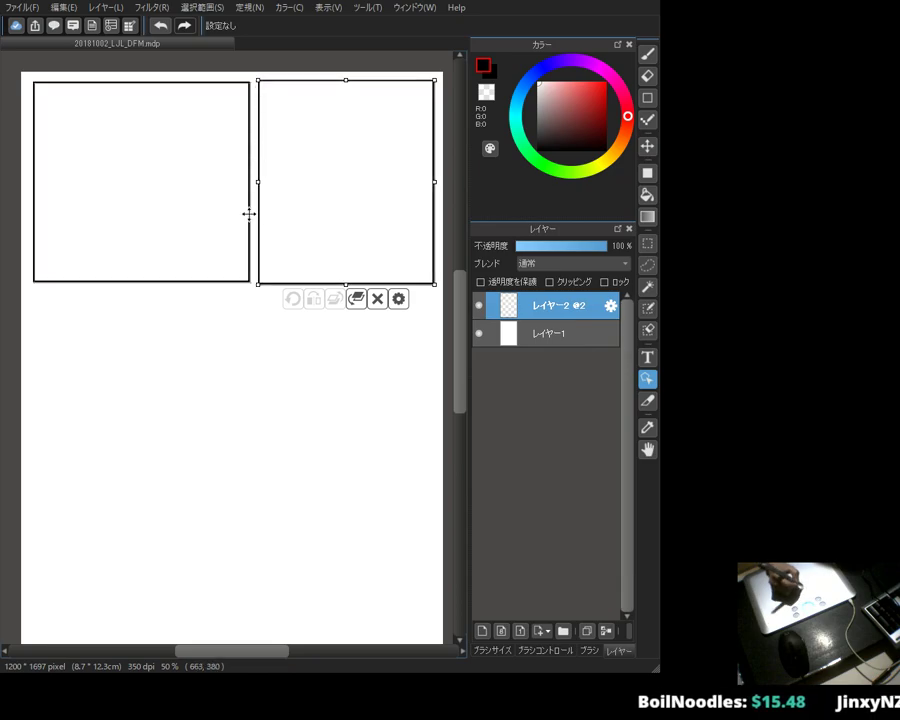
{"action": "left_click", "coordinate": [227, 215]}
{"action": "left_click_drag", "start_coordinate": [248, 281], "coordinate": [169, 304]}
{"action": "left_click_drag", "start_coordinate": [167, 209], "coordinate": [189, 245]}
{"action": "left_click", "coordinate": [325, 226]}
{"action": "left_click_drag", "start_coordinate": [258, 282], "coordinate": [208, 213]}
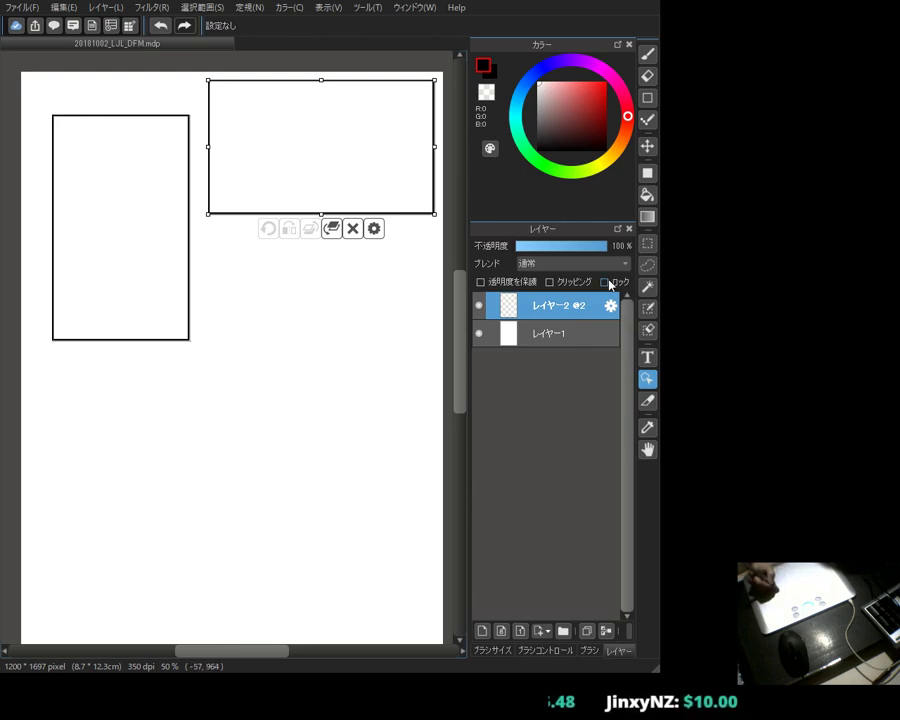
Step: Move the tall left panel to the page's upper-left margin and widen it to leave a narrow gap beside the right panel
{"action": "left_click", "coordinate": [169, 161]}
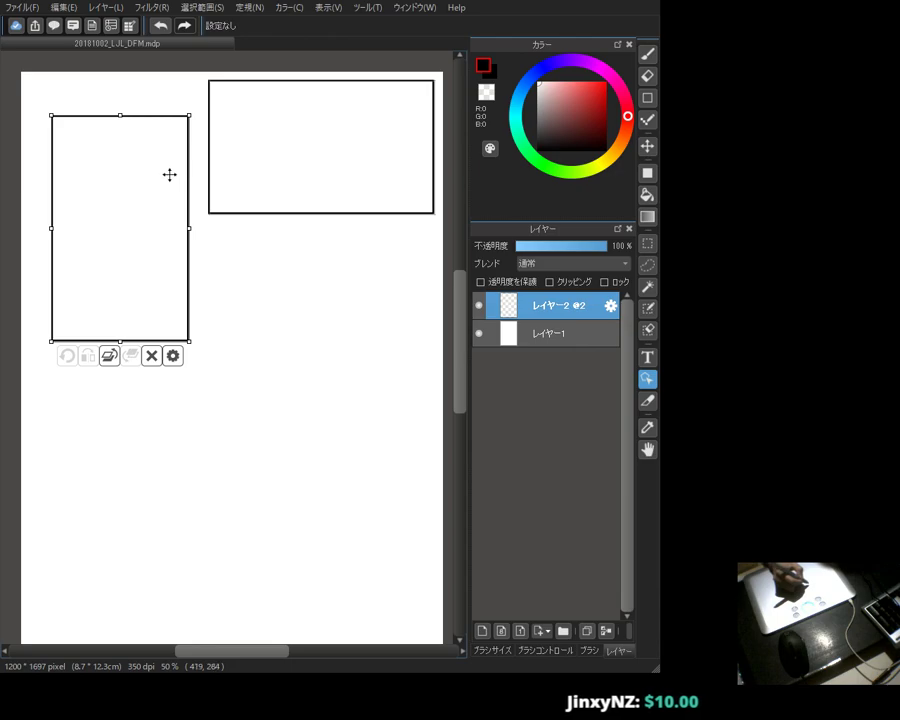
{"action": "mouse_move", "coordinate": [187, 177]}
{"action": "left_mouse_down"}
{"action": "mouse_move", "coordinate": [171, 173]}
{"action": "mouse_move", "coordinate": [177, 179]}
{"action": "left_mouse_up"}
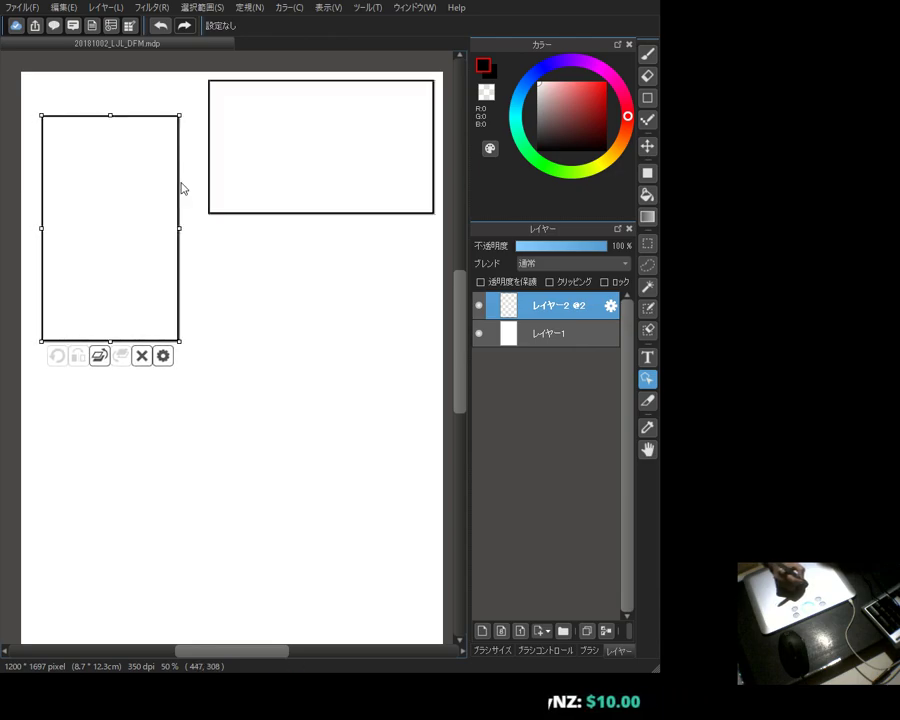
{"action": "left_click", "coordinate": [548, 334]}
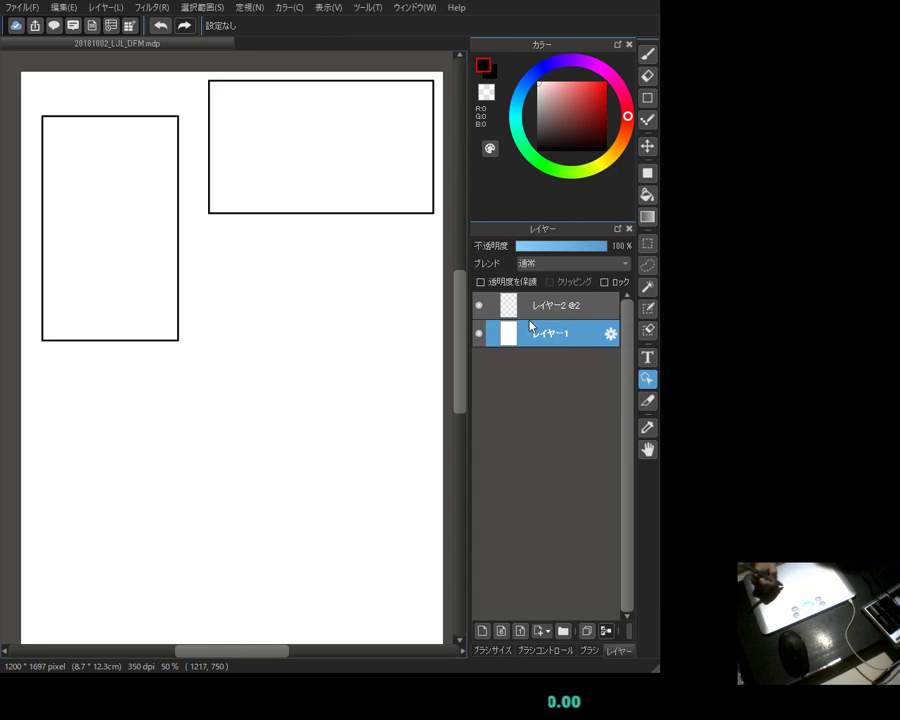
{"action": "mouse_move", "coordinate": [465, 323]}
{"action": "left_mouse_down"}
{"action": "mouse_move", "coordinate": [464, 342]}
{"action": "mouse_move", "coordinate": [468, 327]}
{"action": "left_mouse_up"}
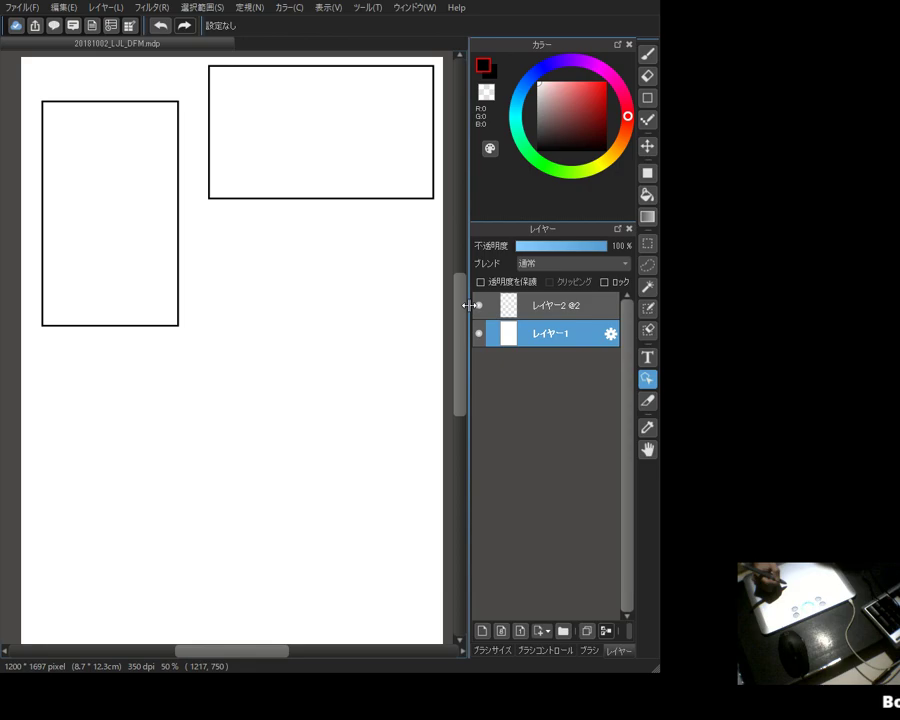
{"action": "left_click", "coordinate": [486, 305]}
{"action": "mouse_move", "coordinate": [174, 160]}
{"action": "left_mouse_down"}
{"action": "mouse_move", "coordinate": [173, 147]}
{"action": "mouse_move", "coordinate": [173, 160]}
{"action": "left_mouse_up"}
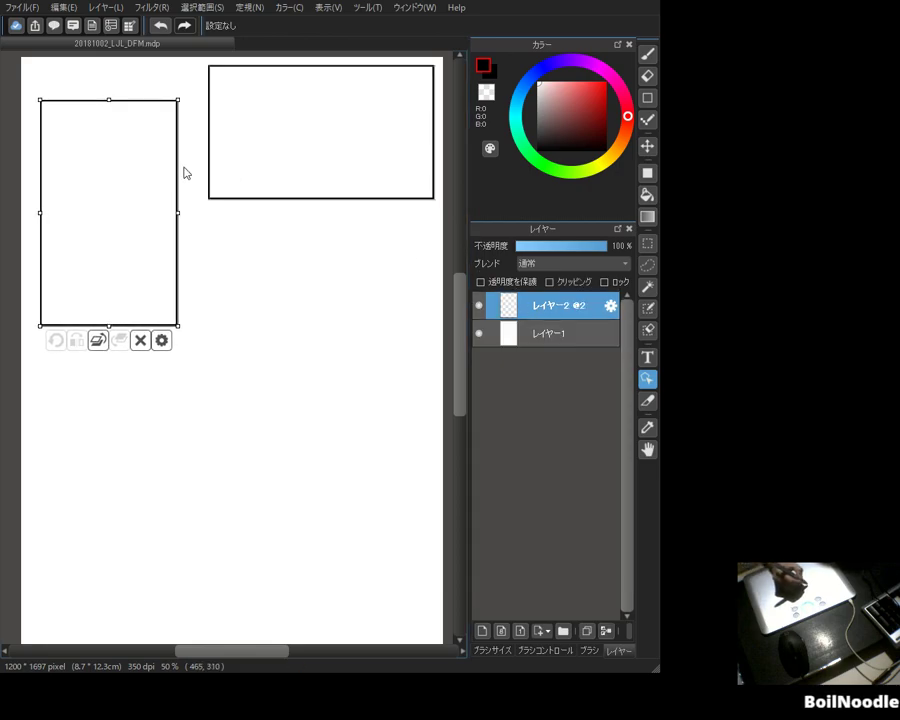
{"action": "mouse_move", "coordinate": [179, 171]}
{"action": "left_mouse_down"}
{"action": "mouse_move", "coordinate": [171, 157]}
{"action": "mouse_move", "coordinate": [181, 175]}
{"action": "left_mouse_up"}
{"action": "left_click_drag", "start_coordinate": [177, 169], "coordinate": [200, 178]}
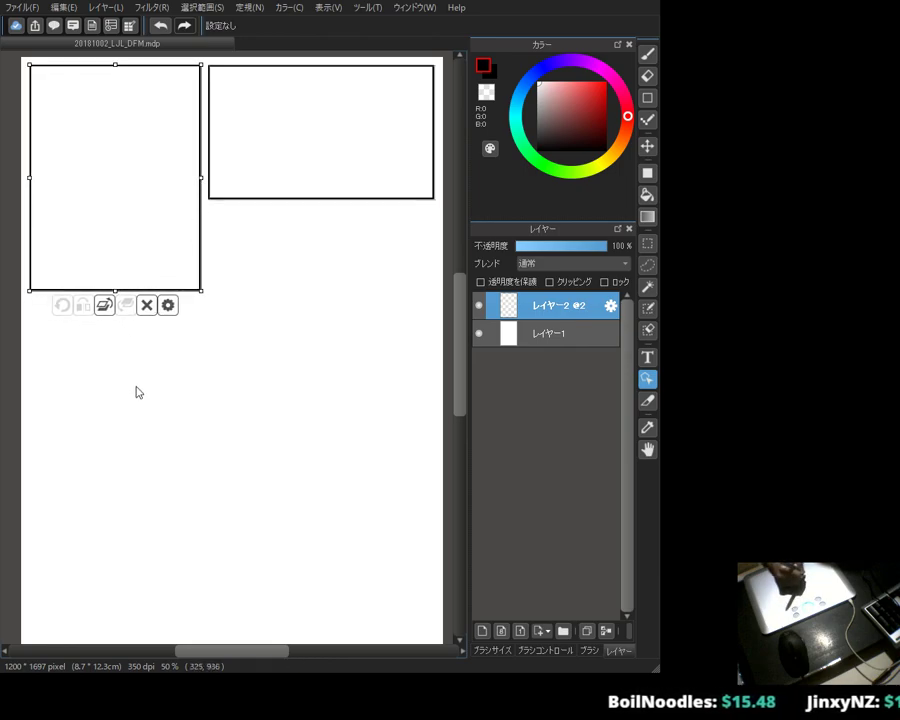
Step: Narrow the left panel again, keep it at the page's upper-left margin, and shift the wide panel toward it
{"action": "left_click_drag", "start_coordinate": [199, 176], "coordinate": [152, 174]}
{"action": "left_click_drag", "start_coordinate": [157, 220], "coordinate": [137, 197]}
{"action": "left_click", "coordinate": [280, 168]}
{"action": "left_click_drag", "start_coordinate": [283, 161], "coordinate": [266, 157]}
{"action": "left_click", "coordinate": [536, 345]}
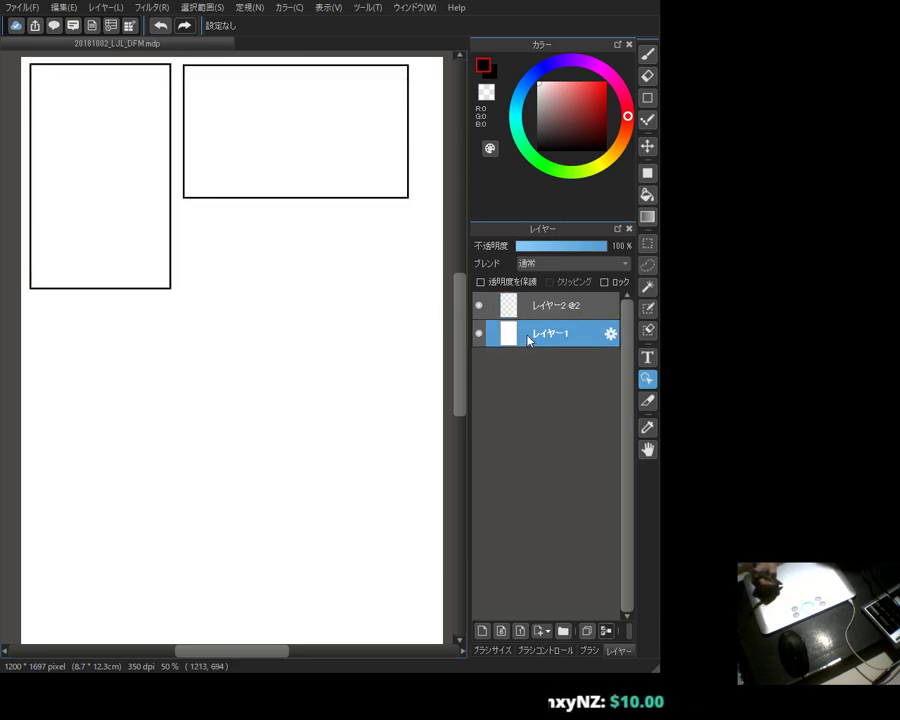
Step: Align the wide panel's top edge with the tall one's and shift it rightward to widen the gap between them
{"action": "left_click", "coordinate": [514, 306]}
{"action": "left_click_drag", "start_coordinate": [288, 140], "coordinate": [286, 138]}
{"action": "left_click", "coordinate": [510, 340]}
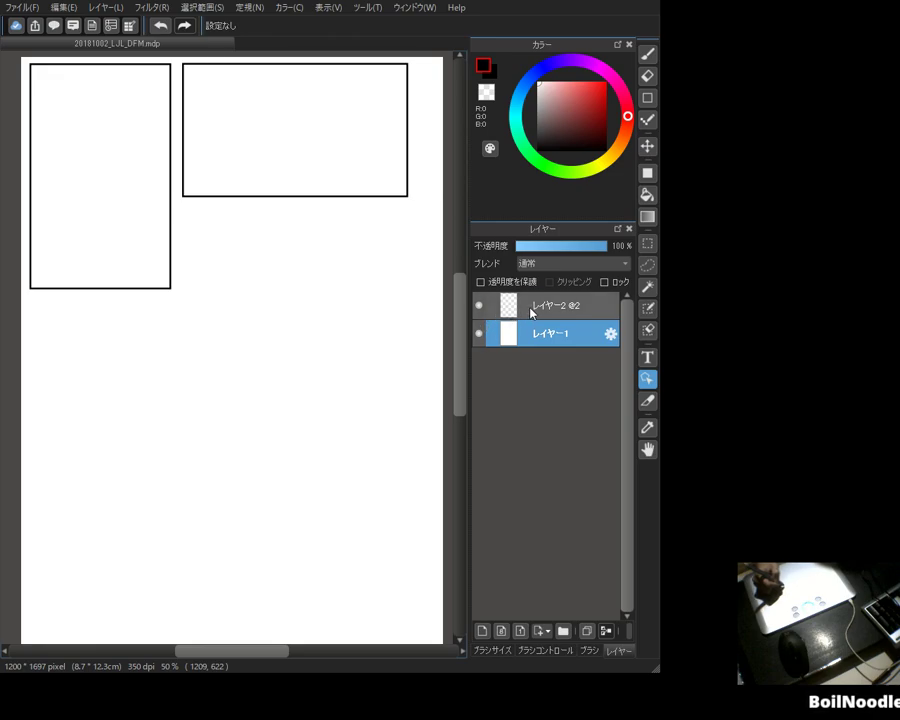
{"action": "left_click", "coordinate": [530, 310]}
{"action": "left_click_drag", "start_coordinate": [389, 138], "coordinate": [392, 145]}
{"action": "left_click", "coordinate": [559, 338]}
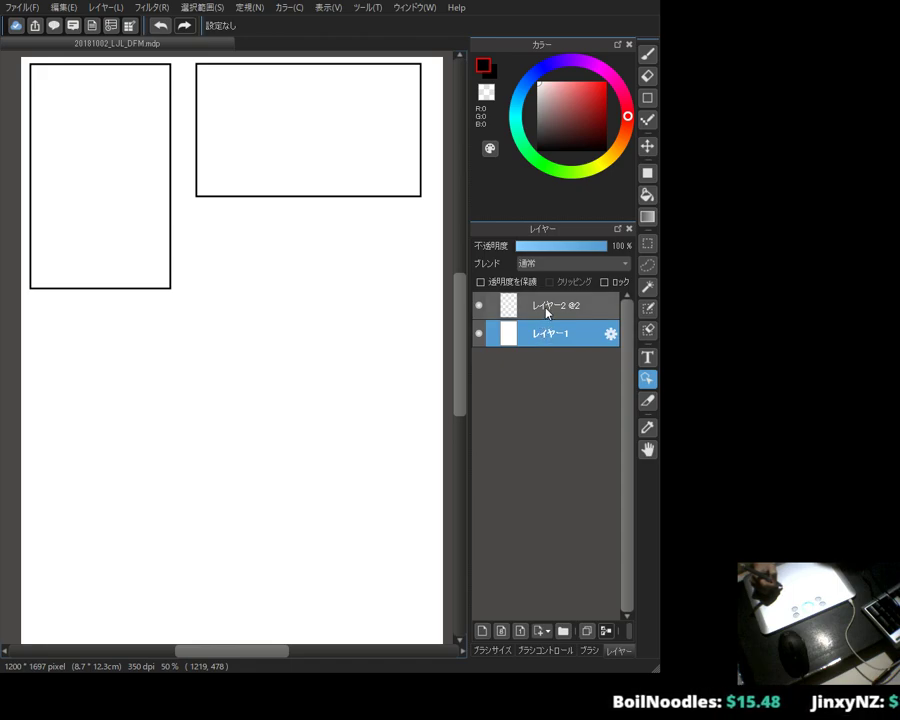
Step: Add a layer above レイヤー2 and draw a rectangle outline overlapping the wide panel's bottom edge
{"action": "left_click", "coordinate": [547, 313]}
{"action": "left_click", "coordinate": [482, 630]}
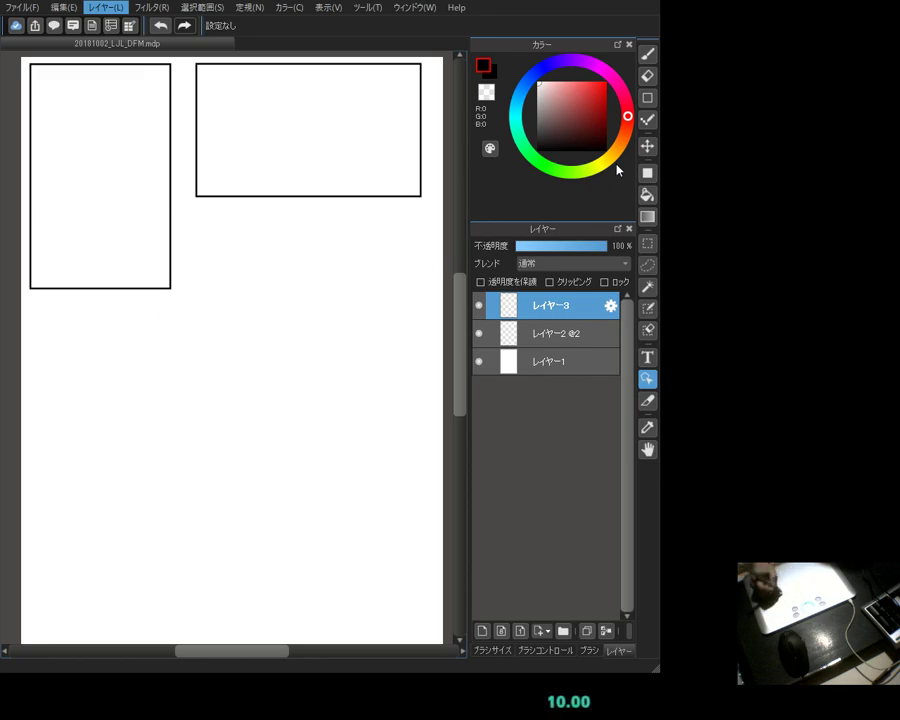
{"action": "left_click", "coordinate": [647, 98]}
{"action": "left_click_drag", "start_coordinate": [254, 158], "coordinate": [402, 216]}
{"action": "key", "text": "ctrl+z"}
{"action": "left_click_drag", "start_coordinate": [250, 160], "coordinate": [388, 216]}
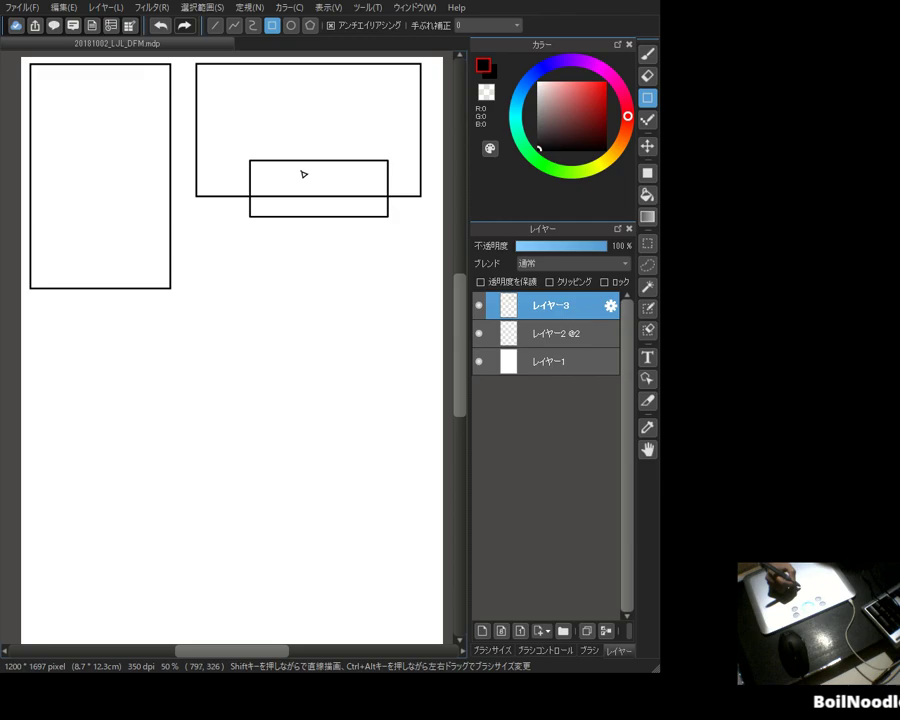
Step: Move the small rectangle up inside the wide panel, then clear it from レイヤー3
{"action": "key", "text": "v"}
{"action": "mouse_move", "coordinate": [303, 169]}
{"action": "left_mouse_down"}
{"action": "mouse_move", "coordinate": [295, 164]}
{"action": "mouse_move", "coordinate": [307, 191]}
{"action": "mouse_move", "coordinate": [297, 185]}
{"action": "mouse_move", "coordinate": [309, 155]}
{"action": "left_mouse_up"}
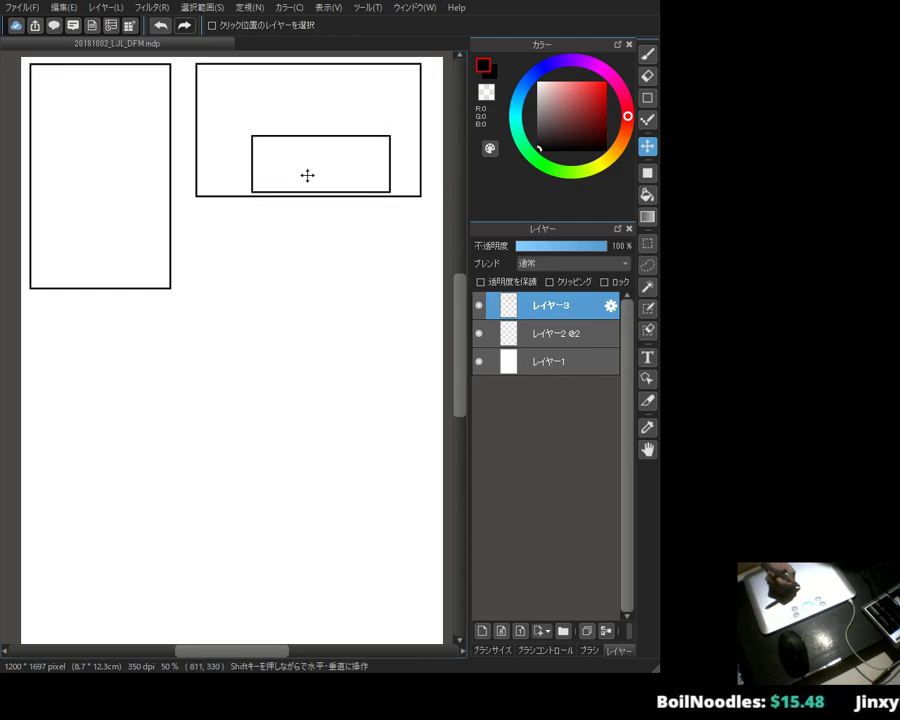
{"action": "key", "text": "Delete"}
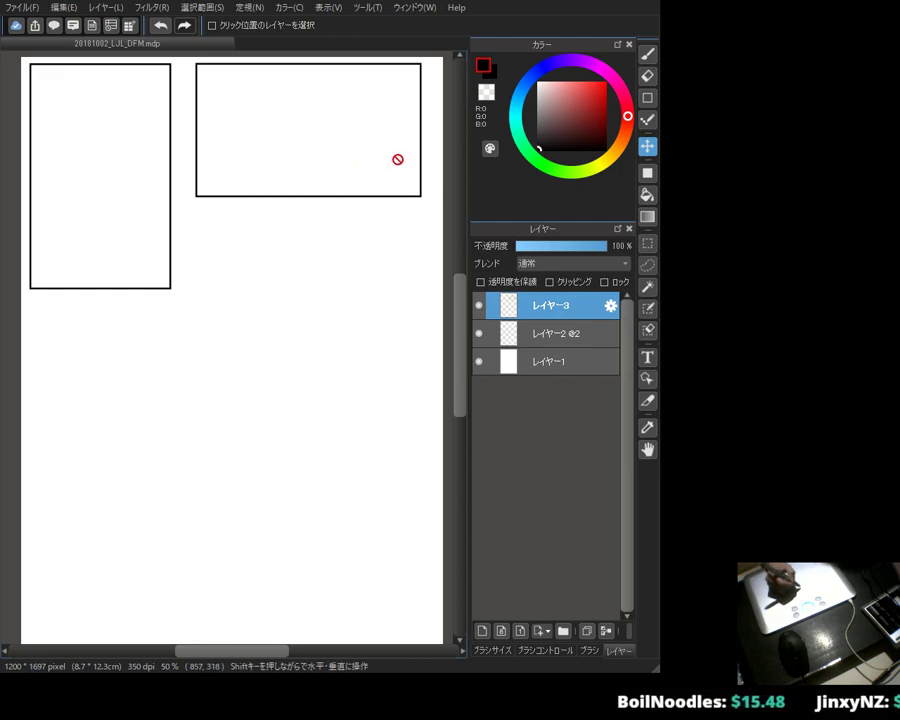
Step: Try a flat rectangle outline in the wide panel's lower right area on レイヤー3, then undo it
{"action": "left_click", "coordinate": [647, 97]}
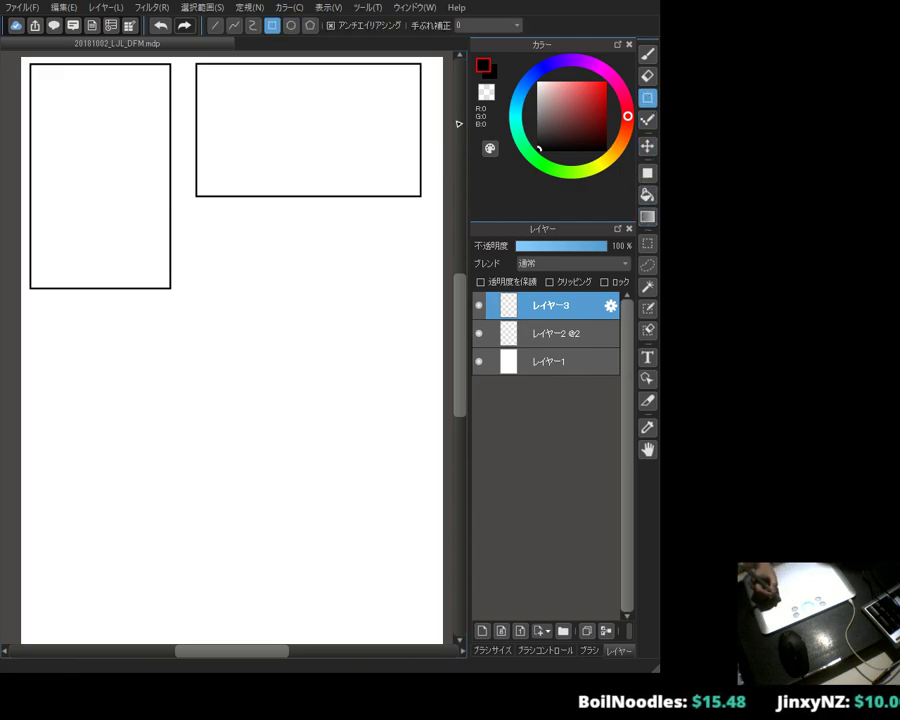
{"action": "left_click_drag", "start_coordinate": [321, 150], "coordinate": [418, 177]}
{"action": "key", "text": "ctrl+z"}
{"action": "left_click_drag", "start_coordinate": [283, 153], "coordinate": [415, 185]}
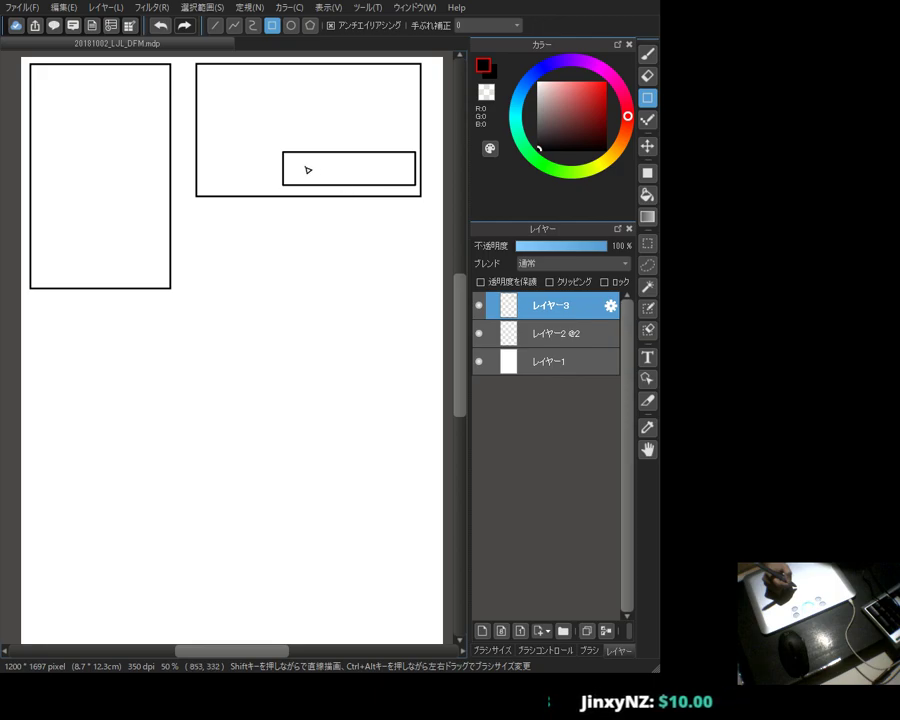
{"action": "key", "text": "ctrl+z"}
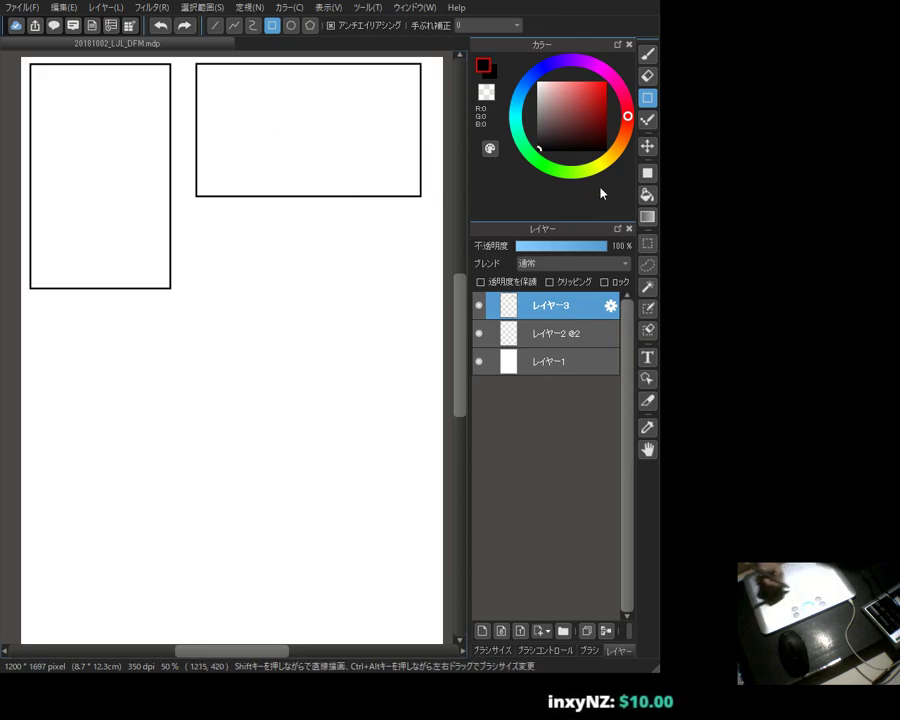
Step: Add a layer directly above レイヤー1 and try freehand brush strokes for a box inside the wide panel, undoing them
{"action": "key", "text": "b"}
{"action": "mouse_move", "coordinate": [325, 243]}
{"action": "left_mouse_down"}
{"action": "mouse_move", "coordinate": [359, 254]}
{"action": "mouse_move", "coordinate": [363, 281]}
{"action": "mouse_move", "coordinate": [397, 277]}
{"action": "left_mouse_up"}
{"action": "key", "text": "ctrl+z"}
{"action": "left_click", "coordinate": [558, 364]}
{"action": "left_click", "coordinate": [482, 631]}
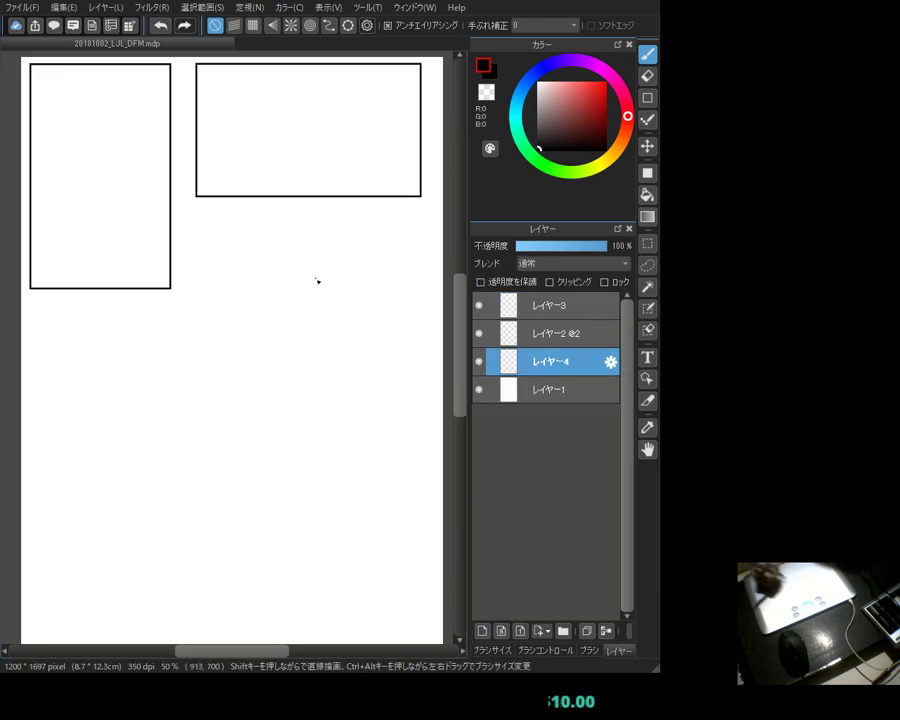
{"action": "mouse_move", "coordinate": [275, 122]}
{"action": "left_mouse_down"}
{"action": "mouse_move", "coordinate": [275, 150]}
{"action": "mouse_move", "coordinate": [372, 122]}
{"action": "left_mouse_up"}
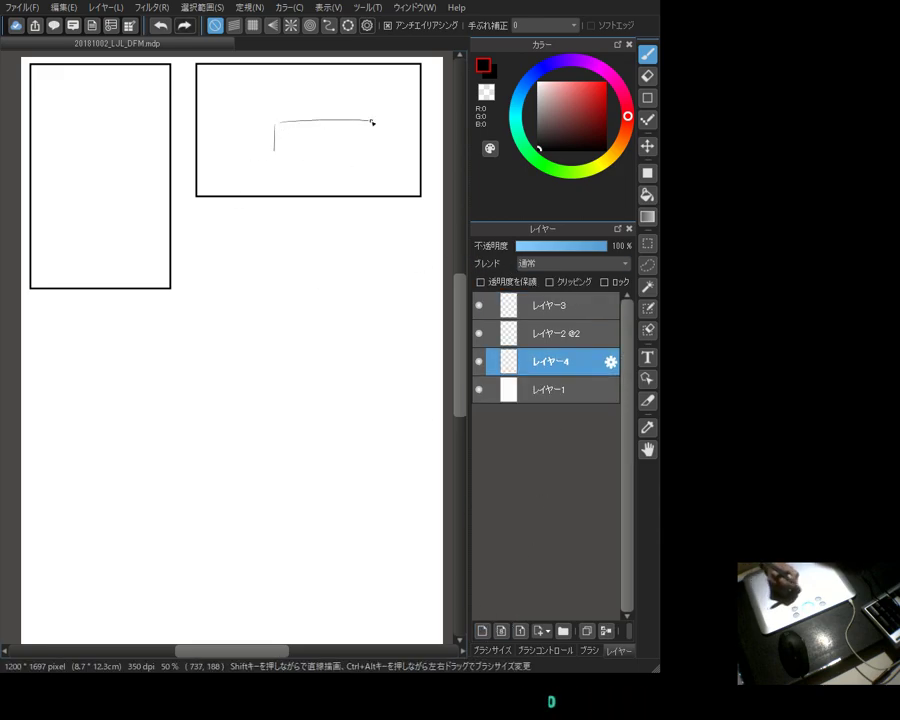
{"action": "key", "text": "ctrl+z"}
{"action": "key", "text": "ctrl+z"}
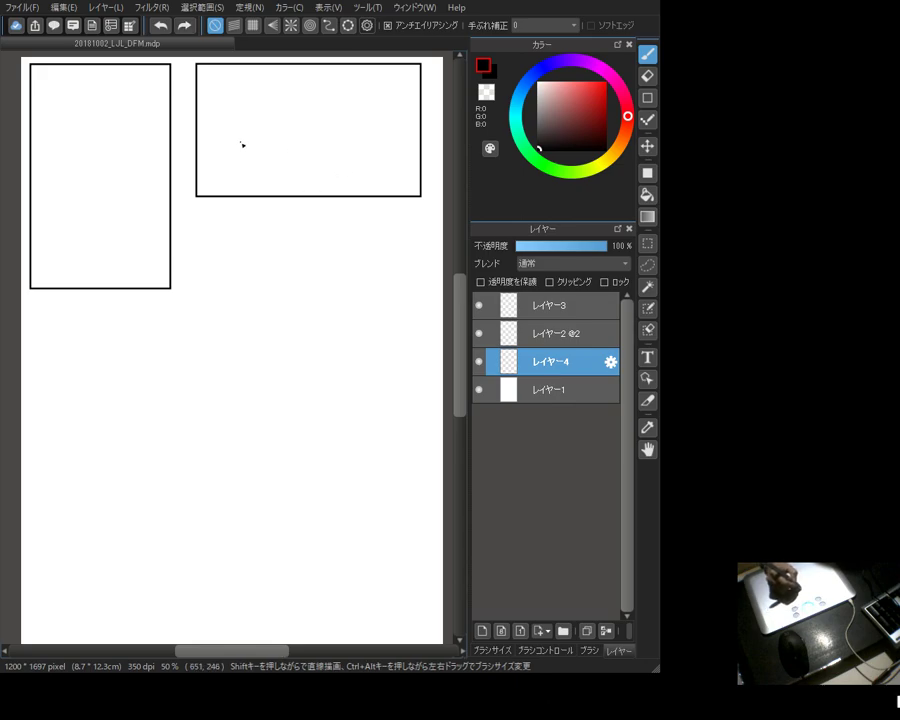
Step: Sketch a freehand box with the brush in the wide panel's lower right area on レイヤー4
{"action": "left_click_drag", "start_coordinate": [312, 151], "coordinate": [312, 175]}
{"action": "left_click_drag", "start_coordinate": [314, 150], "coordinate": [399, 154]}
{"action": "left_click_drag", "start_coordinate": [399, 155], "coordinate": [397, 178]}
{"action": "left_click_drag", "start_coordinate": [317, 182], "coordinate": [402, 183]}
Step: Sketch a second flat freehand box lower in the wide panel, overlapping the first box's left end
{"action": "mouse_move", "coordinate": [240, 170]}
{"action": "left_mouse_down"}
{"action": "mouse_move", "coordinate": [345, 169]}
{"action": "mouse_move", "coordinate": [341, 201]}
{"action": "left_mouse_up"}
{"action": "key", "text": "ctrl+z"}
{"action": "mouse_move", "coordinate": [244, 168]}
{"action": "left_mouse_down"}
{"action": "mouse_move", "coordinate": [247, 198]}
{"action": "mouse_move", "coordinate": [340, 194]}
{"action": "left_mouse_up"}
{"action": "key", "text": "ctrl+z"}
{"action": "key", "text": "ctrl+z"}
{"action": "mouse_move", "coordinate": [240, 168]}
{"action": "left_mouse_down"}
{"action": "mouse_move", "coordinate": [241, 190]}
{"action": "mouse_move", "coordinate": [344, 186]}
{"action": "left_mouse_up"}
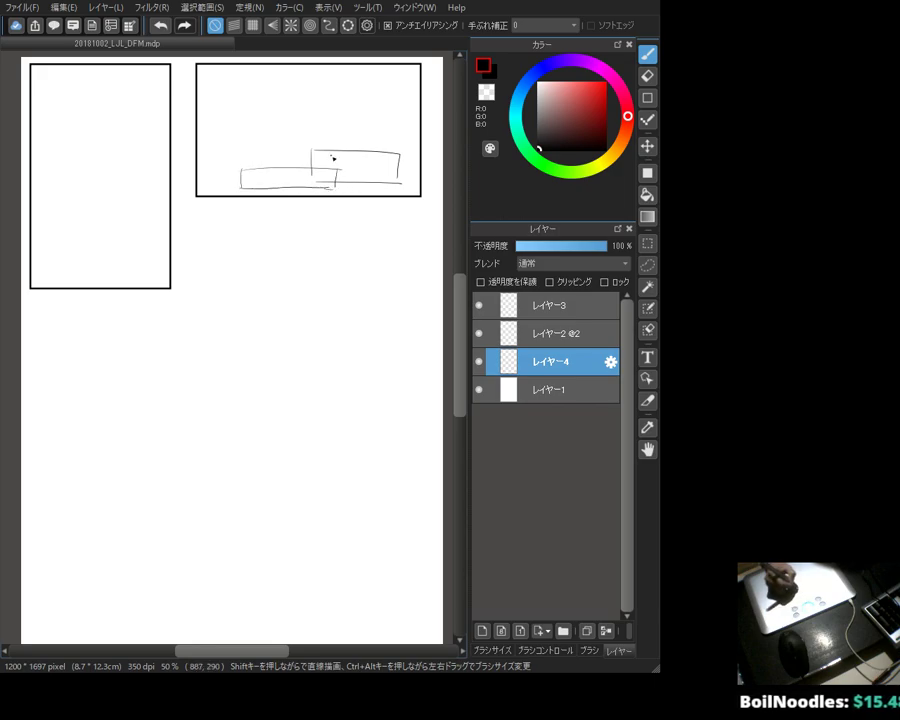
Step: Handwrite 負けても with the brush inside each of the two overlapping boxes in the wide panel
{"action": "key", "text": "ctrl+z"}
{"action": "key", "text": "ctrl+z"}
{"action": "key", "text": "ctrl+z"}
{"action": "key", "text": "ctrl+z"}
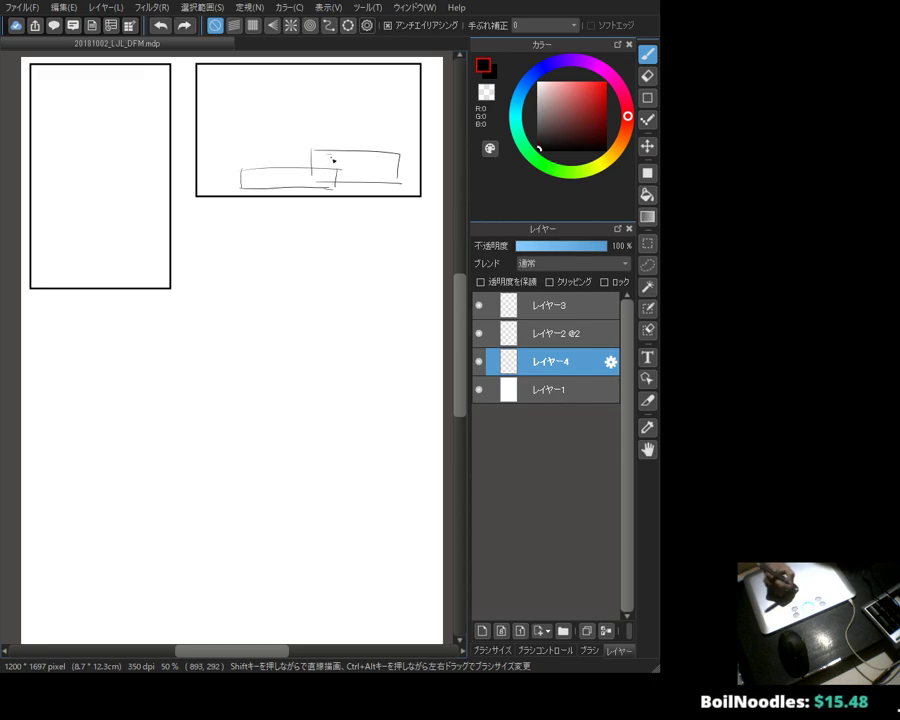
{"action": "left_click_drag", "start_coordinate": [323, 154], "coordinate": [330, 158]}
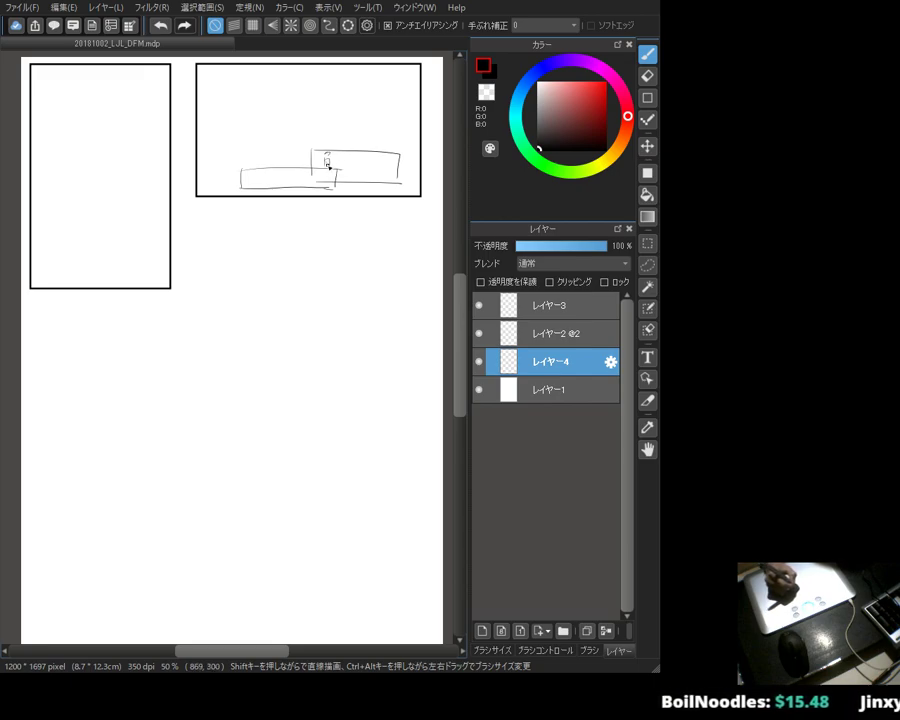
{"action": "left_click_drag", "start_coordinate": [371, 165], "coordinate": [373, 178]}
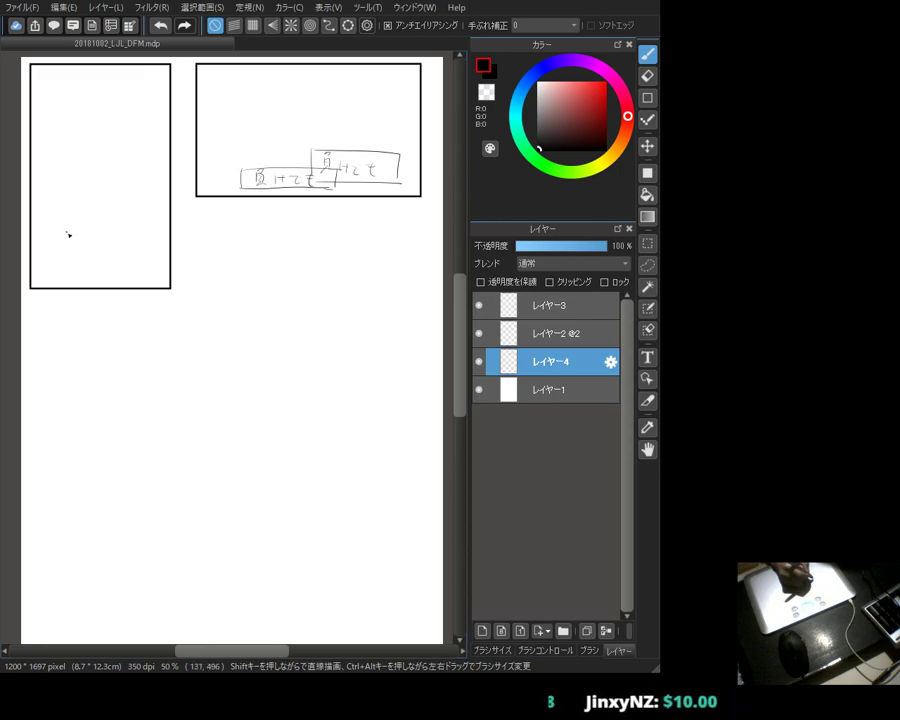
Step: Try a freehand box with the text そこで終りに across the tall panel's lower right edge, then undo it
{"action": "left_click_drag", "start_coordinate": [62, 215], "coordinate": [65, 268]}
{"action": "key", "text": "ctrl+z"}
{"action": "mouse_move", "coordinate": [62, 216]}
{"action": "left_mouse_down"}
{"action": "mouse_move", "coordinate": [62, 277]}
{"action": "mouse_move", "coordinate": [63, 219]}
{"action": "mouse_move", "coordinate": [186, 213]}
{"action": "mouse_move", "coordinate": [184, 260]}
{"action": "left_mouse_up"}
{"action": "left_click_drag", "start_coordinate": [64, 276], "coordinate": [187, 272]}
{"action": "mouse_move", "coordinate": [76, 225]}
{"action": "left_mouse_down"}
{"action": "mouse_move", "coordinate": [86, 236]}
{"action": "mouse_move", "coordinate": [106, 227]}
{"action": "left_mouse_up"}
{"action": "mouse_move", "coordinate": [99, 234]}
{"action": "left_mouse_down"}
{"action": "mouse_move", "coordinate": [126, 236]}
{"action": "mouse_move", "coordinate": [137, 226]}
{"action": "left_mouse_up"}
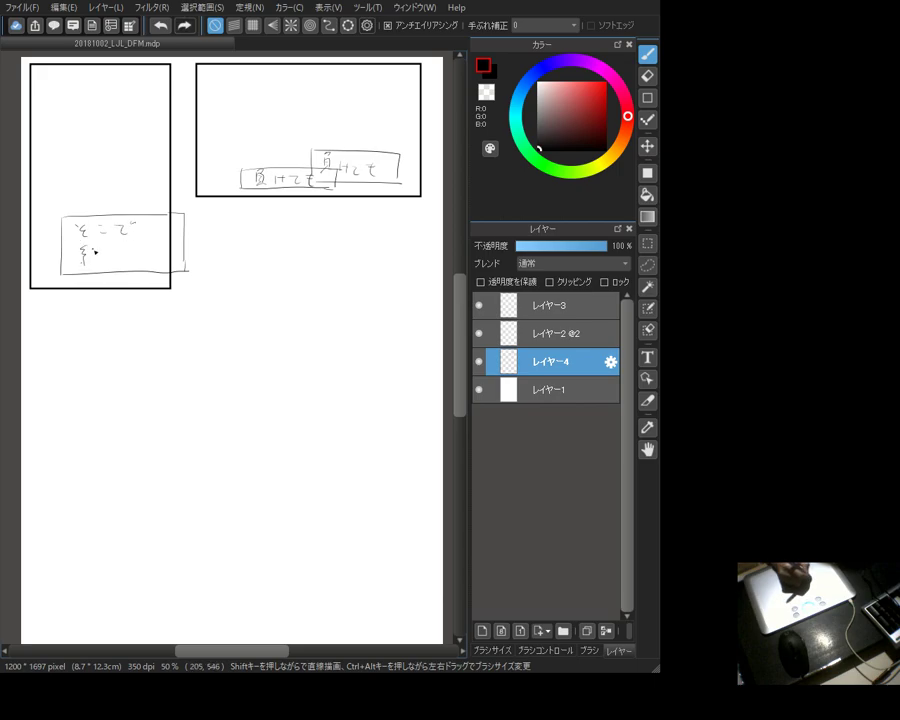
{"action": "left_click_drag", "start_coordinate": [92, 258], "coordinate": [133, 255]}
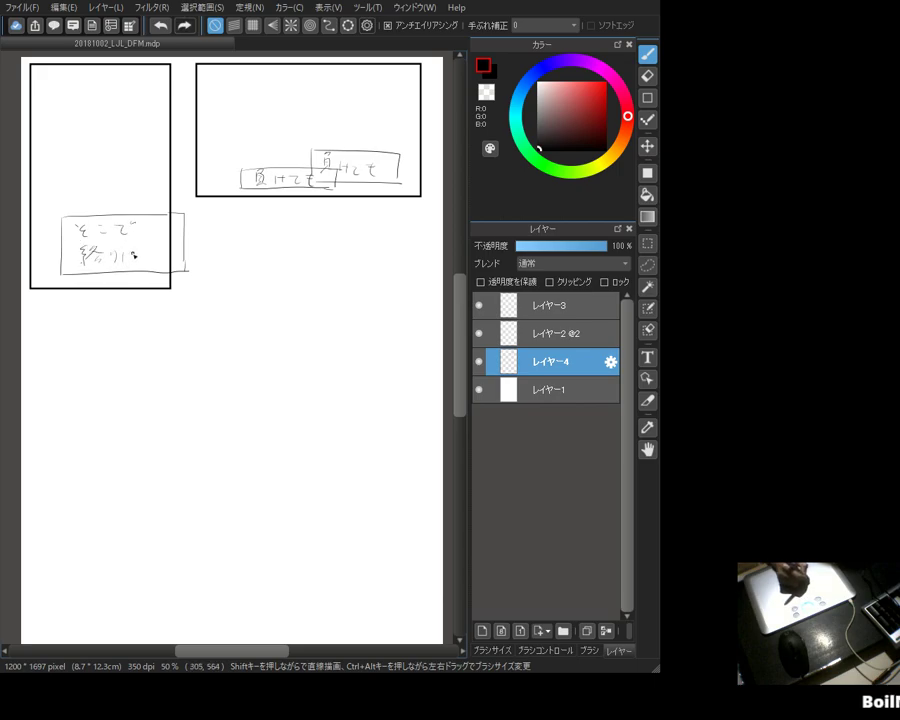
{"action": "key", "text": "ctrl+z"}
{"action": "key", "text": "ctrl+z"}
{"action": "key", "text": "ctrl+z"}
{"action": "key", "text": "ctrl+z"}
{"action": "key", "text": "ctrl+z"}
{"action": "key", "text": "ctrl+z"}
{"action": "key", "text": "ctrl+z"}
{"action": "key", "text": "ctrl+z"}
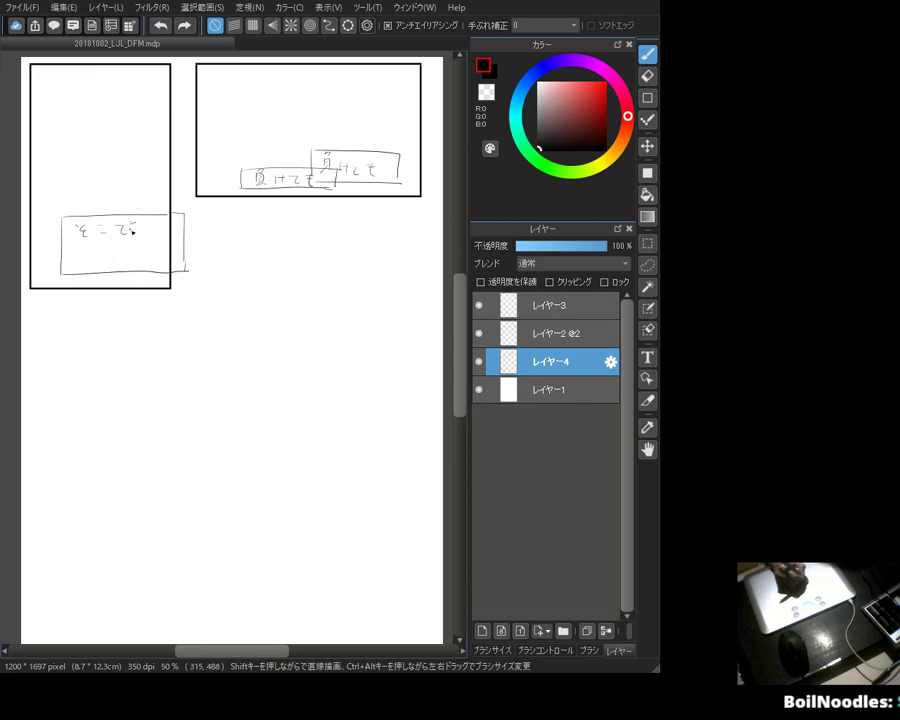
{"action": "key", "text": "ctrl+z"}
{"action": "key", "text": "ctrl+z"}
{"action": "key", "text": "ctrl+z"}
{"action": "key", "text": "ctrl+z"}
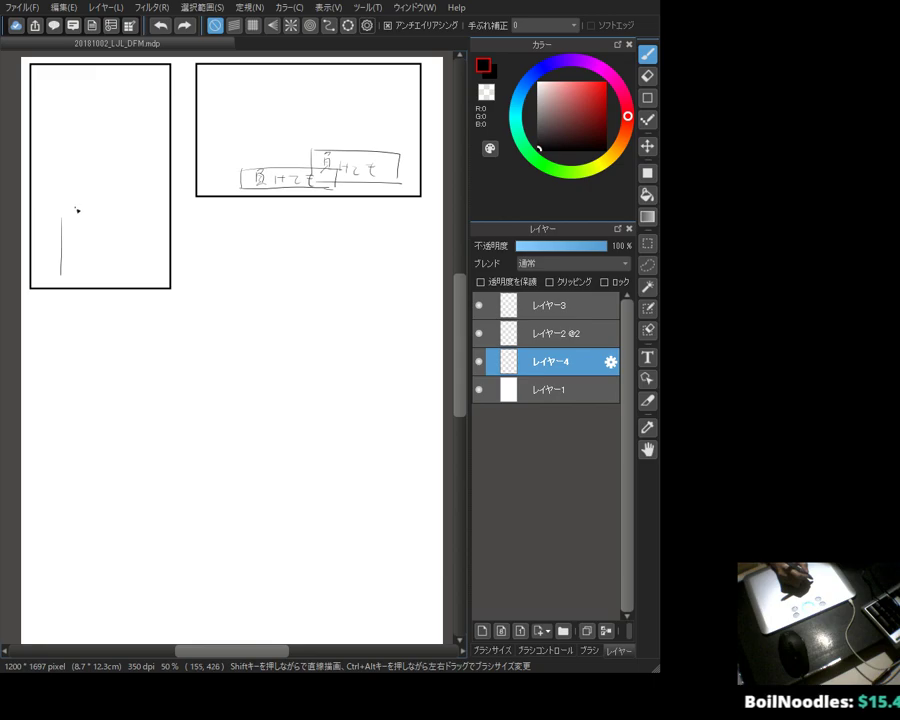
Step: Sketch a wider box across the tall panel's lower part, extending past its right edge, and handwrite そこで終りに / しなかったのは in it
{"action": "left_click_drag", "start_coordinate": [42, 216], "coordinate": [45, 270]}
{"action": "mouse_move", "coordinate": [44, 217]}
{"action": "left_mouse_down"}
{"action": "mouse_move", "coordinate": [187, 209]}
{"action": "mouse_move", "coordinate": [195, 268]}
{"action": "left_mouse_up"}
{"action": "left_click_drag", "start_coordinate": [45, 277], "coordinate": [192, 272]}
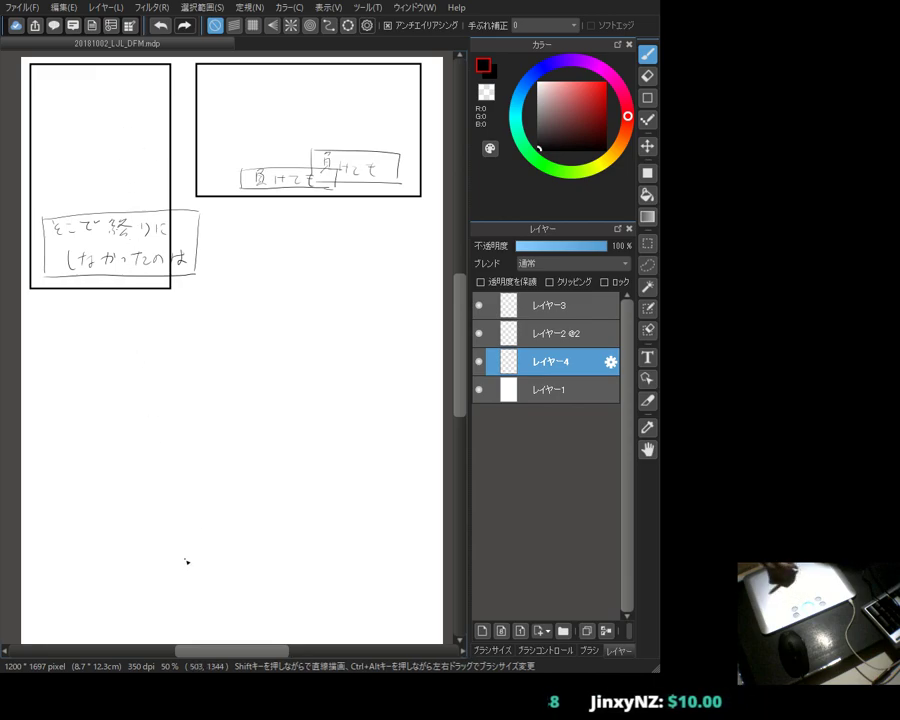
Step: Try short vertical brush strokes near the page's bottom as a box's left side, then undo them
{"action": "mouse_move", "coordinate": [213, 518]}
{"action": "left_mouse_down"}
{"action": "mouse_move", "coordinate": [209, 495]}
{"action": "mouse_move", "coordinate": [205, 510]}
{"action": "left_mouse_up"}
{"action": "left_click_drag", "start_coordinate": [185, 553], "coordinate": [185, 591]}
{"action": "left_click_drag", "start_coordinate": [221, 528], "coordinate": [222, 532]}
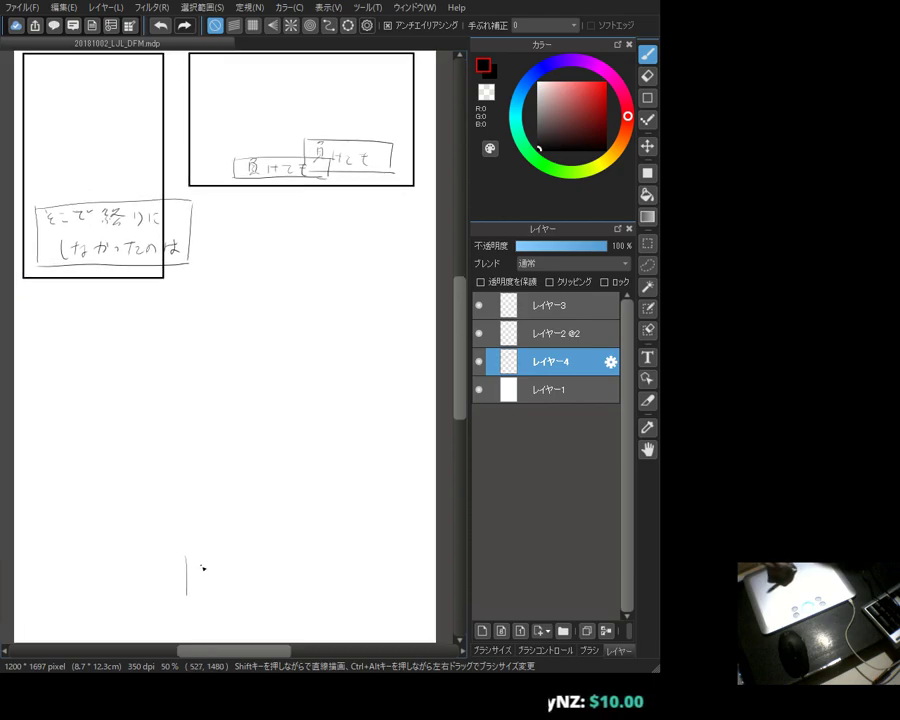
{"action": "key", "text": "ctrl+z"}
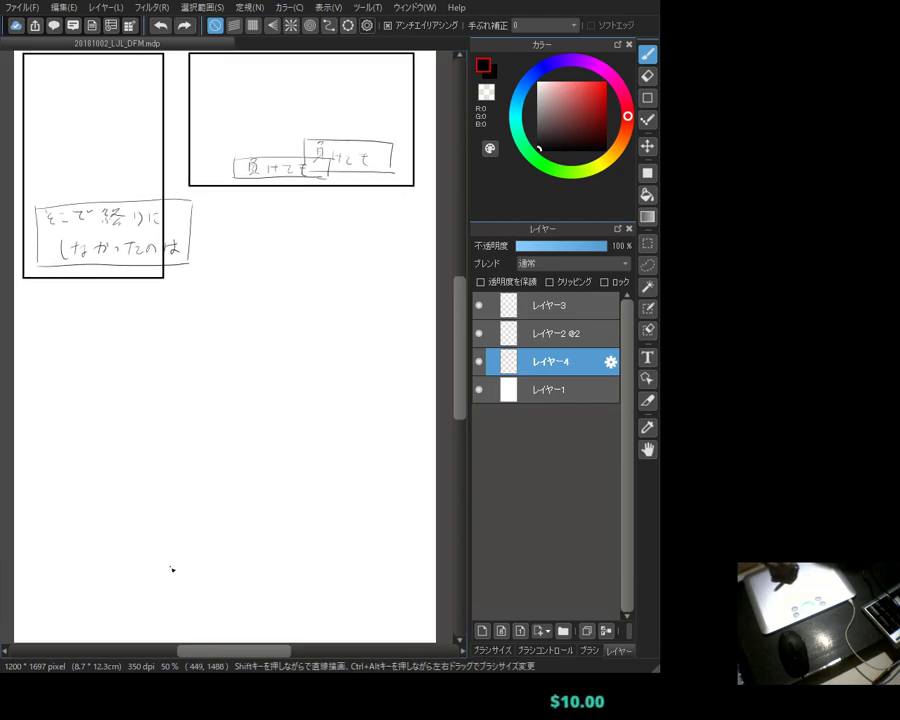
{"action": "left_click_drag", "start_coordinate": [165, 547], "coordinate": [165, 590]}
{"action": "key", "text": "ctrl+z"}
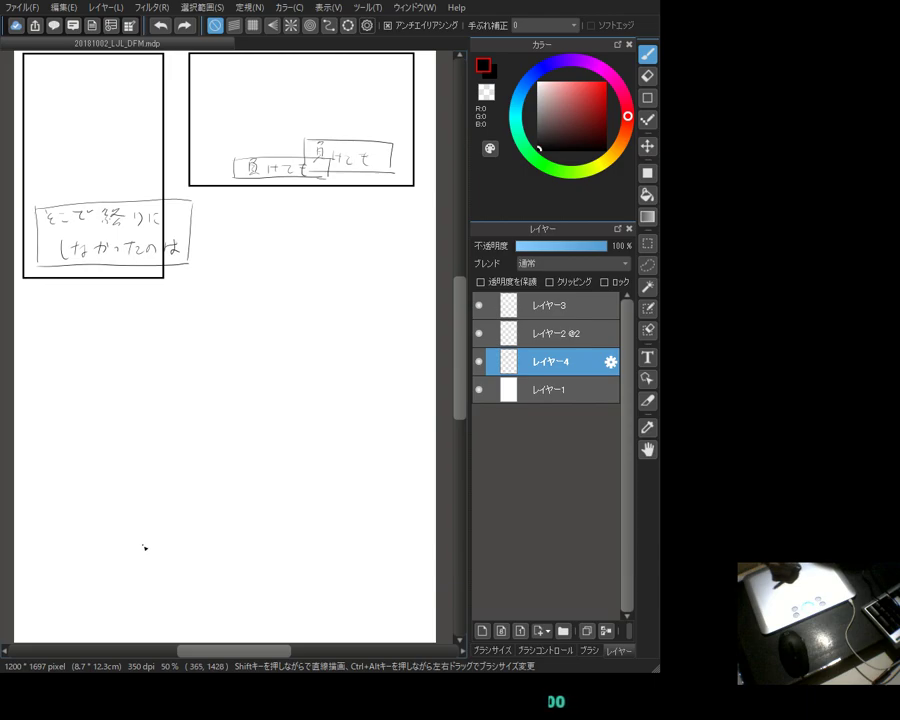
Step: Try a wide, slightly slanted freehand box in the empty area below the panels, then undo it
{"action": "left_click_drag", "start_coordinate": [166, 317], "coordinate": [166, 355]}
{"action": "mouse_move", "coordinate": [167, 316]}
{"action": "left_mouse_down"}
{"action": "mouse_move", "coordinate": [219, 312]}
{"action": "mouse_move", "coordinate": [362, 305]}
{"action": "mouse_move", "coordinate": [377, 316]}
{"action": "mouse_move", "coordinate": [367, 350]}
{"action": "left_mouse_up"}
{"action": "left_click_drag", "start_coordinate": [174, 377], "coordinate": [350, 357]}
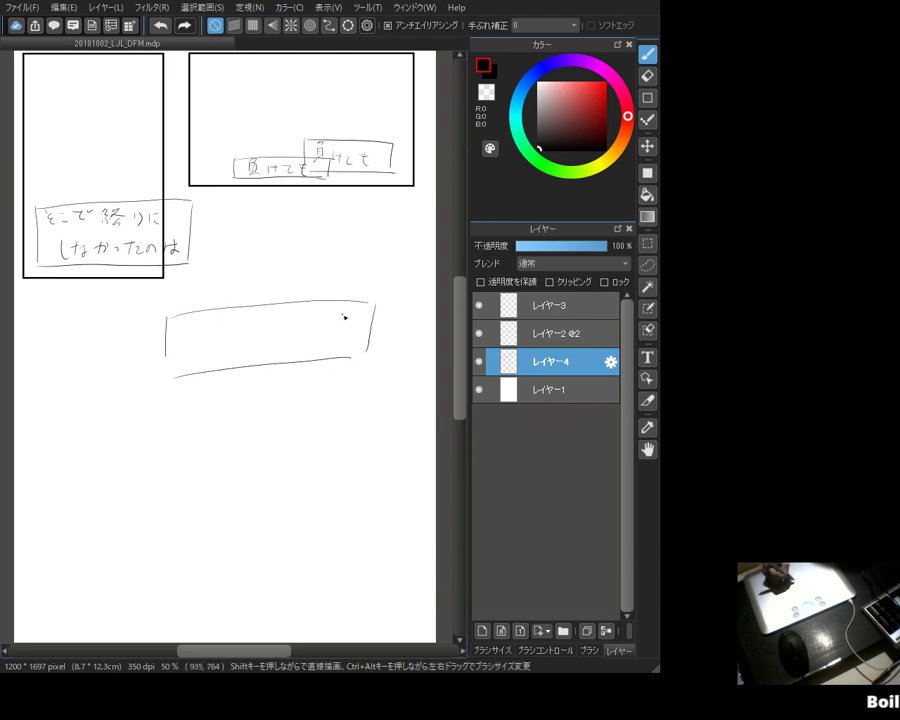
{"action": "key", "text": "ctrl+z"}
{"action": "key", "text": "ctrl+z"}
{"action": "key", "text": "ctrl+z"}
{"action": "key", "text": "ctrl+z"}
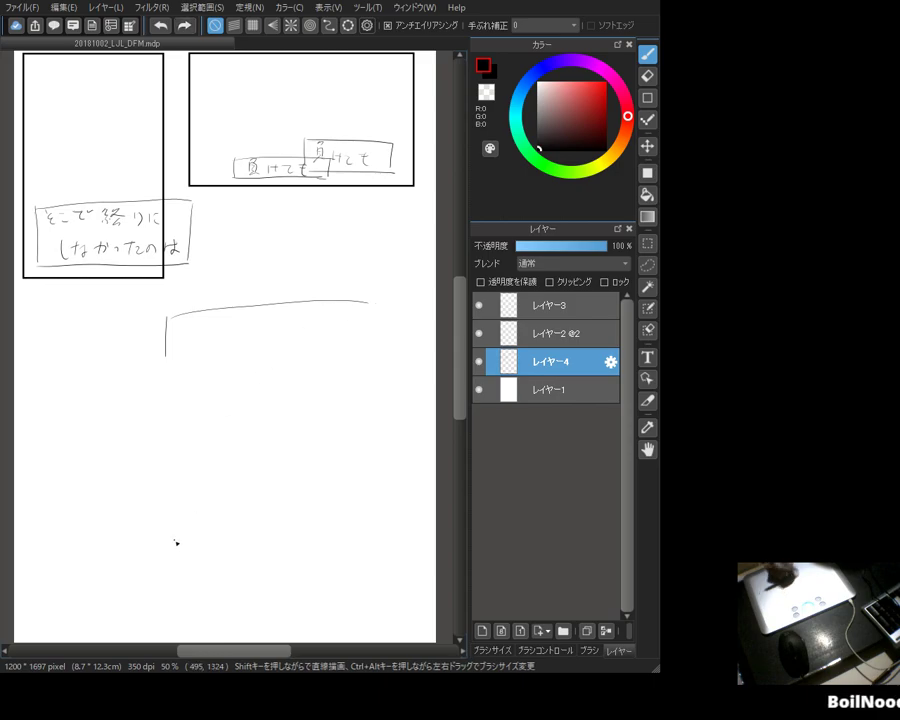
Step: Try brush strokes for a wide box along the page's bottom edge, then undo them
{"action": "left_click_drag", "start_coordinate": [168, 566], "coordinate": [168, 609]}
{"action": "key", "text": "ctrl+z"}
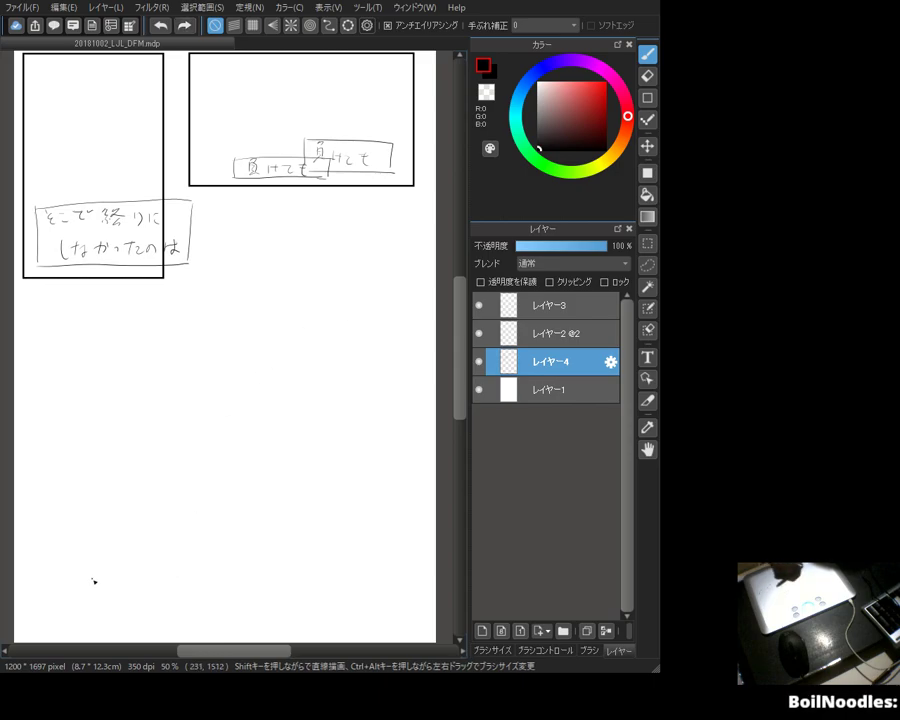
{"action": "mouse_move", "coordinate": [101, 585]}
{"action": "left_mouse_down"}
{"action": "mouse_move", "coordinate": [105, 628]}
{"action": "mouse_move", "coordinate": [114, 585]}
{"action": "mouse_move", "coordinate": [370, 562]}
{"action": "mouse_move", "coordinate": [374, 615]}
{"action": "left_mouse_up"}
{"action": "key", "text": "ctrl+z"}
{"action": "key", "text": "ctrl+z"}
Step: Sketch a wide freehand box near the page's bottom edge and handwrite 世界に挑戦したいから inside it
{"action": "mouse_move", "coordinate": [116, 565]}
{"action": "left_mouse_down"}
{"action": "mouse_move", "coordinate": [118, 623]}
{"action": "mouse_move", "coordinate": [269, 558]}
{"action": "mouse_move", "coordinate": [352, 556]}
{"action": "mouse_move", "coordinate": [396, 622]}
{"action": "left_mouse_up"}
{"action": "left_click_drag", "start_coordinate": [122, 628], "coordinate": [386, 624]}
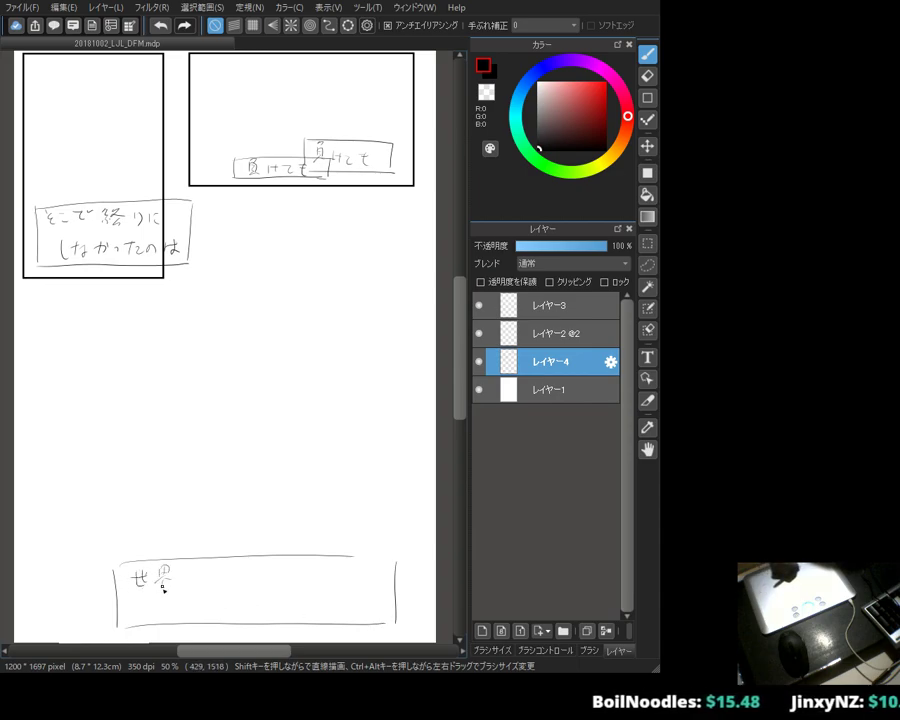
{"action": "mouse_move", "coordinate": [185, 583]}
{"action": "left_mouse_down"}
{"action": "mouse_move", "coordinate": [198, 584]}
{"action": "mouse_move", "coordinate": [203, 568]}
{"action": "mouse_move", "coordinate": [222, 580]}
{"action": "left_mouse_up"}
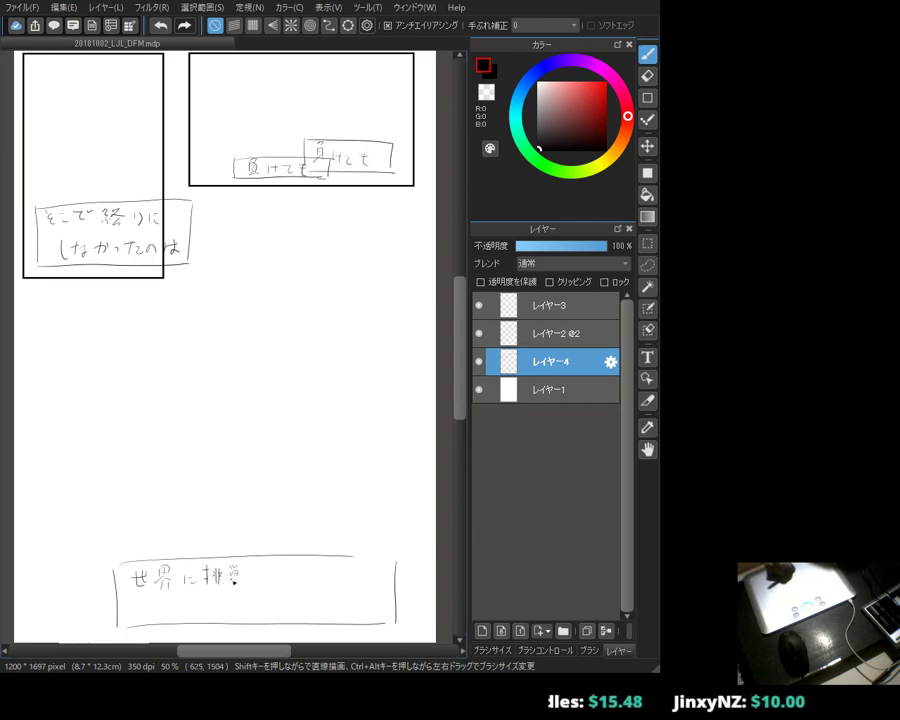
{"action": "mouse_move", "coordinate": [247, 577]}
{"action": "left_mouse_down"}
{"action": "mouse_move", "coordinate": [261, 570]}
{"action": "mouse_move", "coordinate": [307, 580]}
{"action": "left_mouse_up"}
{"action": "left_click_drag", "start_coordinate": [314, 569], "coordinate": [319, 577]}
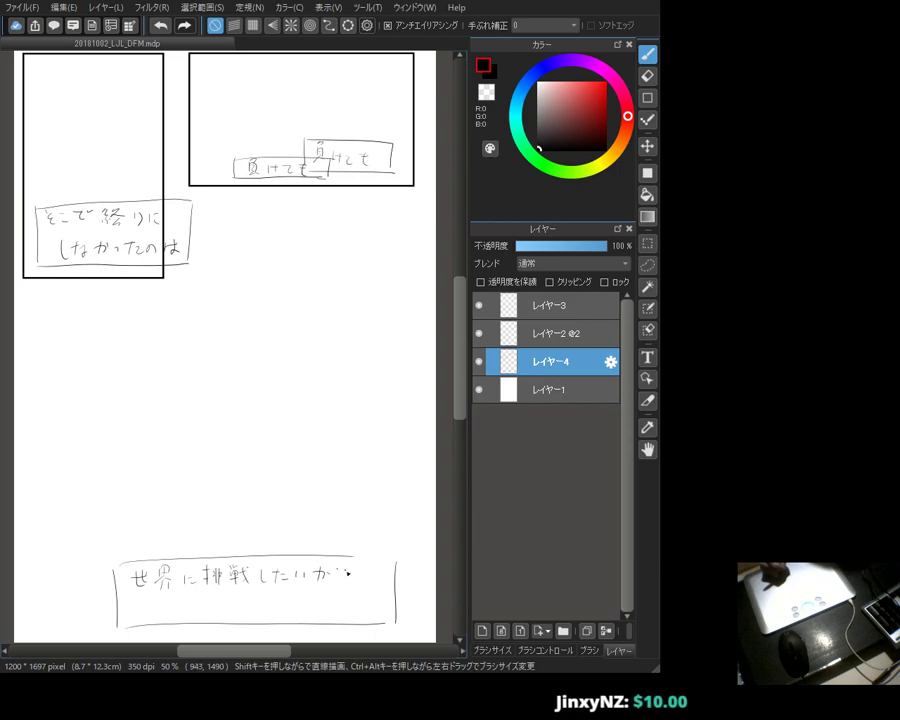
{"action": "left_click_drag", "start_coordinate": [335, 571], "coordinate": [344, 582]}
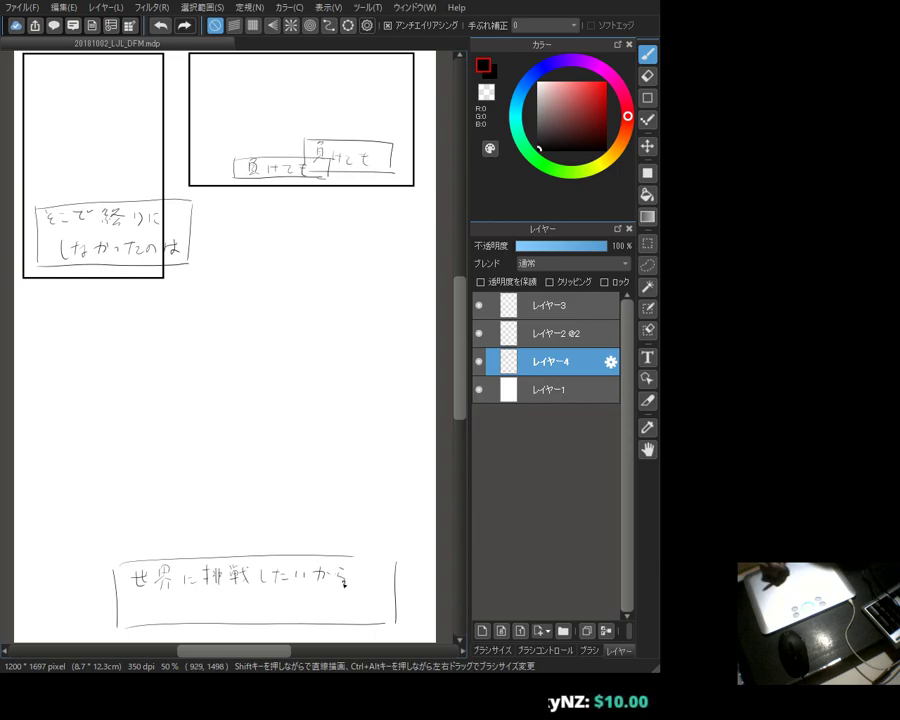
Step: Shorten the bottom box by selecting its lower part and moving it up close beneath the handwriting, then deselect
{"action": "left_click", "coordinate": [648, 243]}
{"action": "mouse_move", "coordinate": [80, 604]}
{"action": "left_mouse_down"}
{"action": "mouse_move", "coordinate": [240, 598]}
{"action": "mouse_move", "coordinate": [421, 635]}
{"action": "left_mouse_up"}
{"action": "key", "text": "v"}
{"action": "left_click_drag", "start_coordinate": [342, 606], "coordinate": [348, 578]}
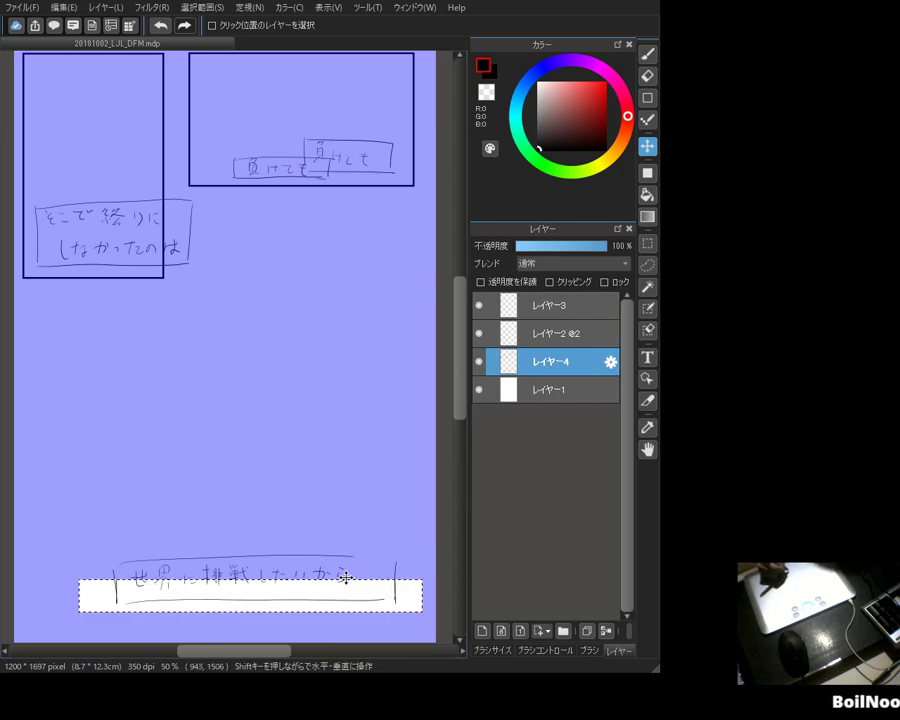
{"action": "key", "text": "ctrl+d"}
Step: Try a brush stroke after the handwriting in the bottom box, then undo it
{"action": "left_click", "coordinate": [645, 56]}
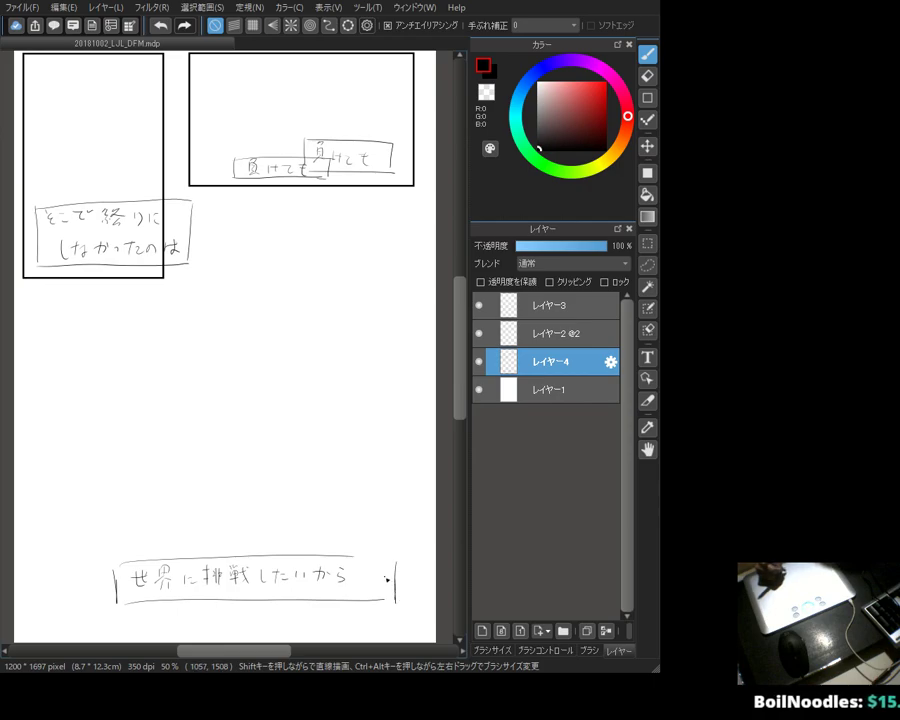
{"action": "left_click_drag", "start_coordinate": [343, 582], "coordinate": [376, 577]}
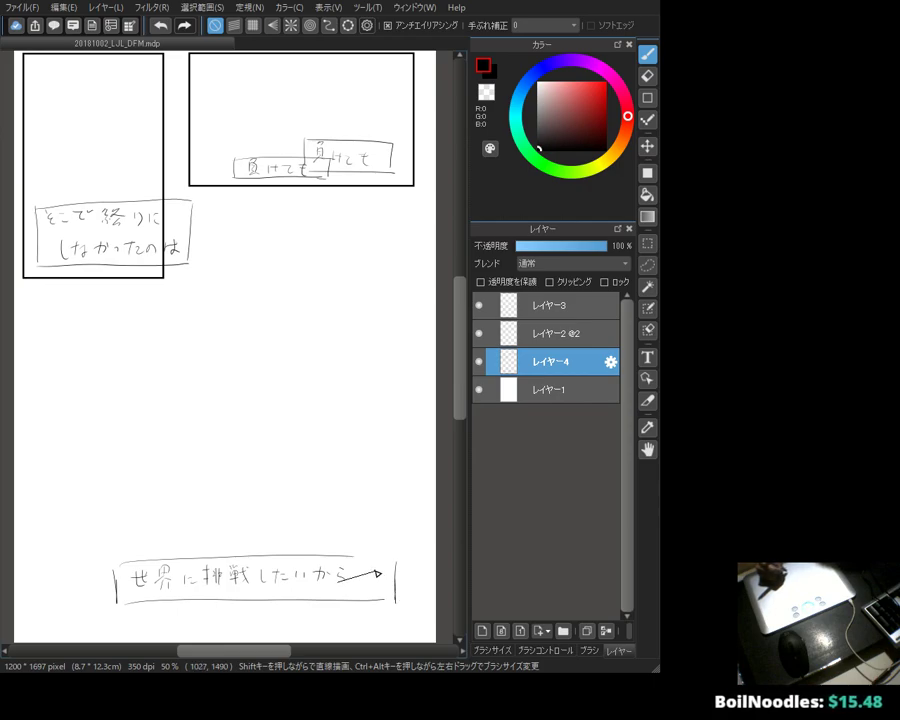
{"action": "key", "text": "z"}
{"action": "key", "text": "ctrl+z"}
{"action": "key", "text": "ctrl+z"}
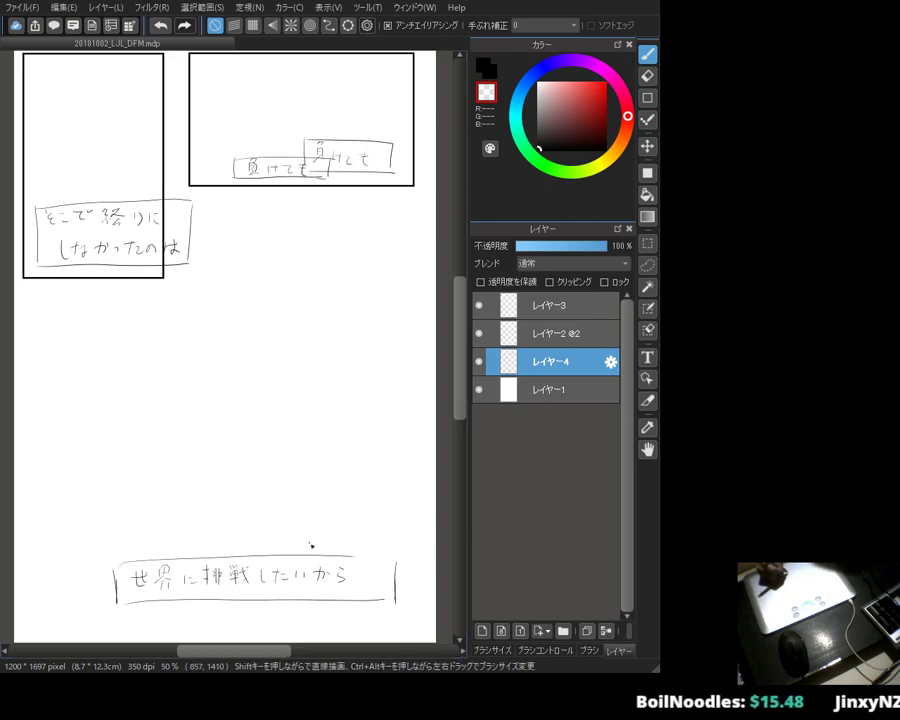
Step: Select the whole bottom box with its handwriting, move it slightly down and to the right, and deselect
{"action": "left_click", "coordinate": [647, 243]}
{"action": "left_click_drag", "start_coordinate": [77, 541], "coordinate": [411, 618]}
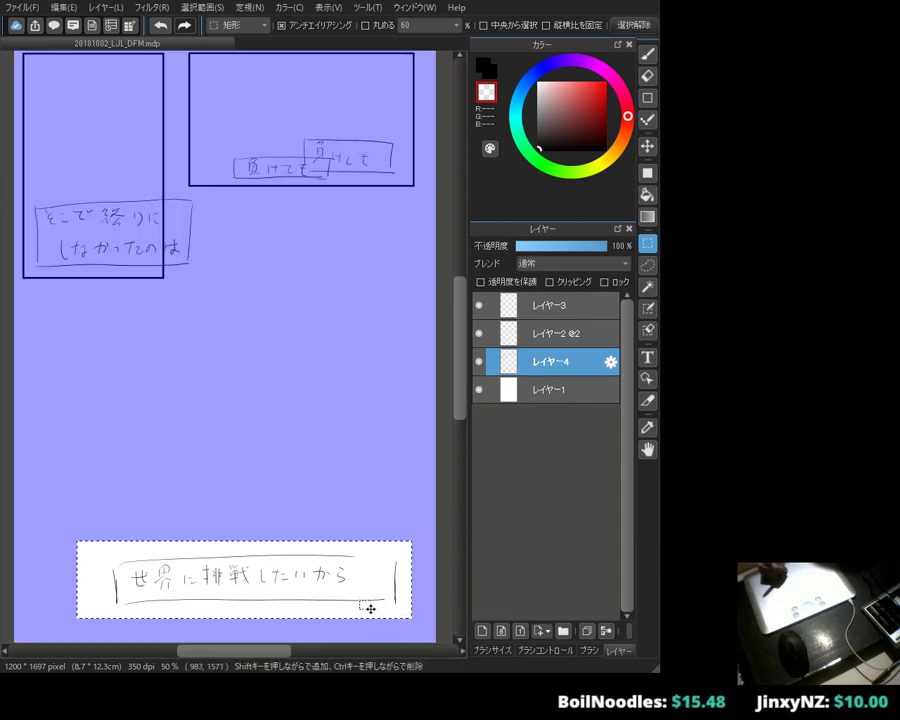
{"action": "key", "text": "v"}
{"action": "left_click_drag", "start_coordinate": [360, 593], "coordinate": [376, 623]}
{"action": "left_click", "coordinate": [646, 56]}
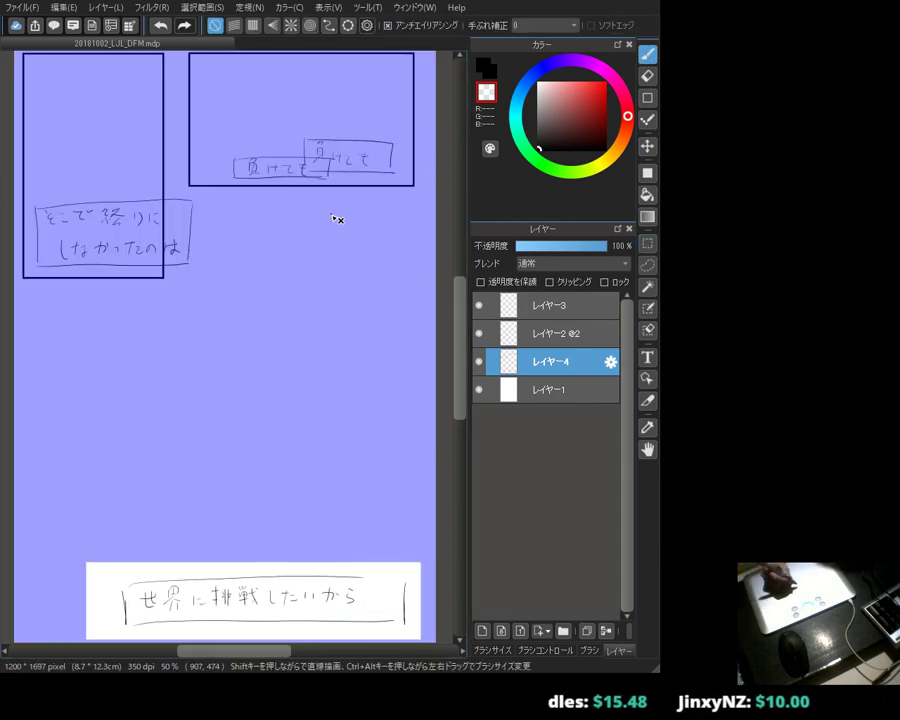
{"action": "key", "text": "ctrl+d"}
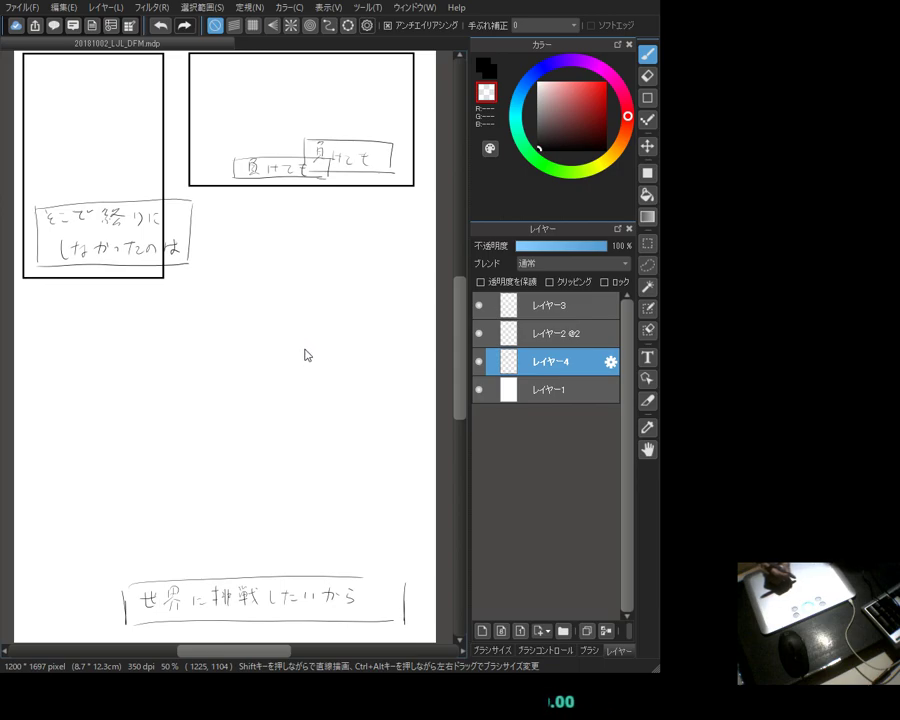
Step: Rename the handwriting layer レイヤー4 as serif and the panel layer レイヤー2 as frame
{"action": "type", "text": "serif"}
{"action": "key", "text": "Return"}
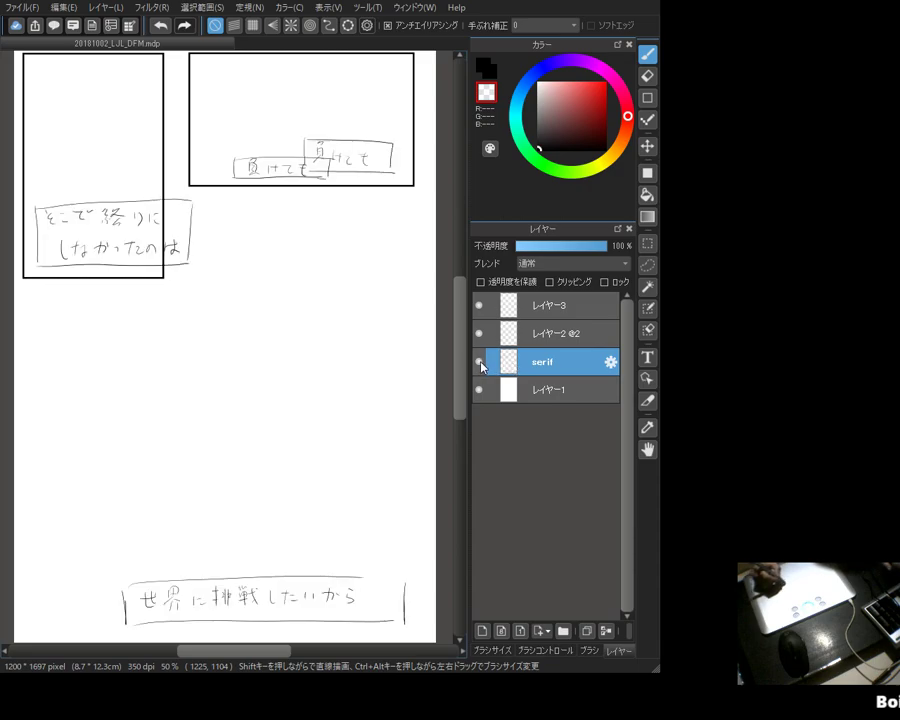
{"action": "left_click", "coordinate": [566, 336]}
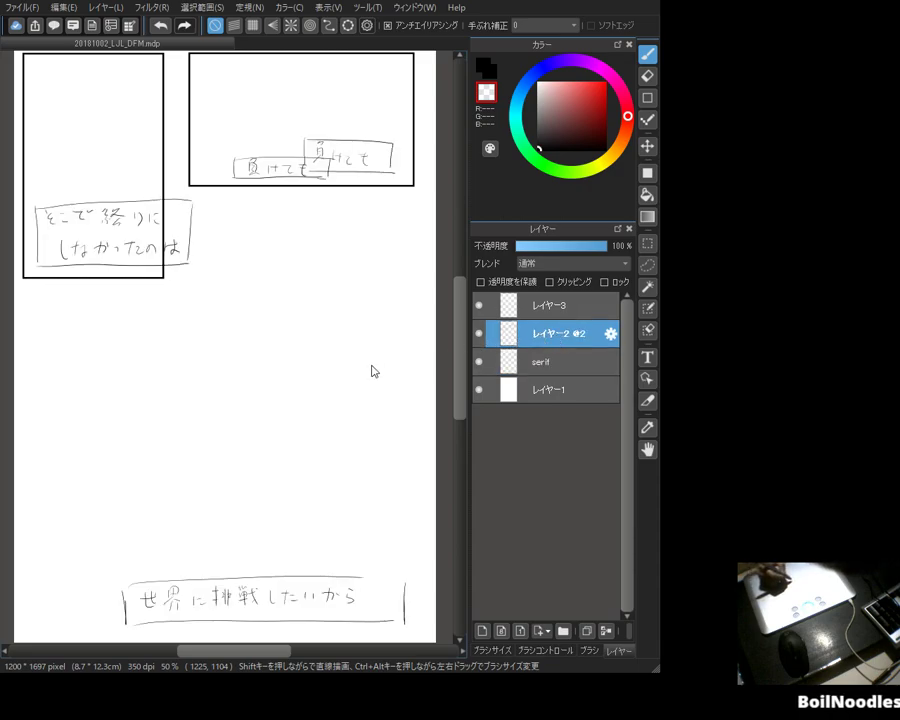
{"action": "left_click", "coordinate": [384, 369]}
Step: Rename the topmost layer レイヤー3 as line
{"action": "left_click", "coordinate": [540, 311]}
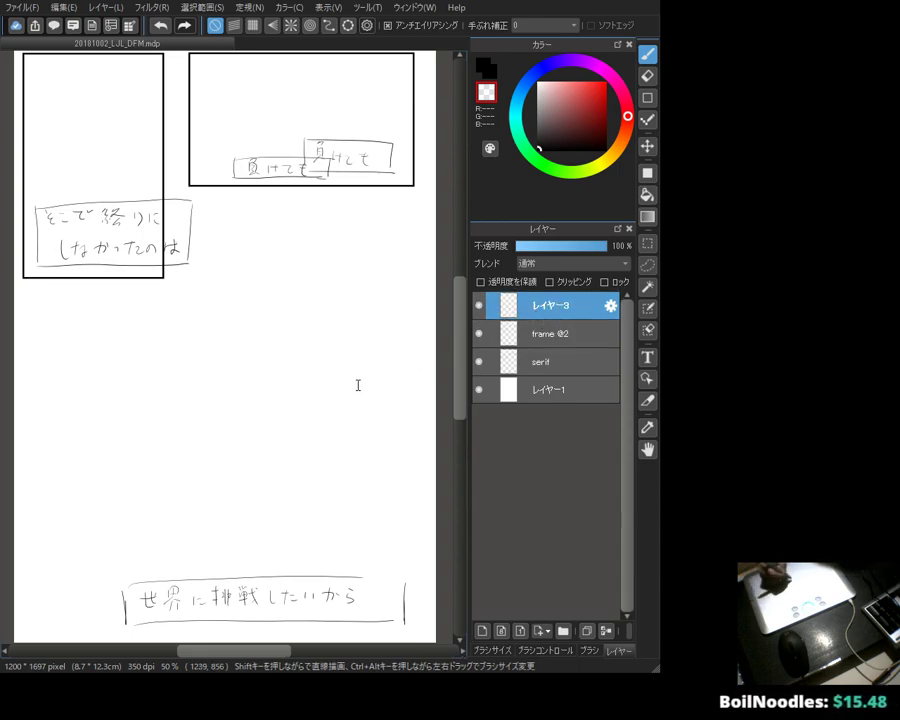
{"action": "double_click", "coordinate": [540, 305]}
{"action": "type", "text": "line"}
{"action": "key", "text": "Return"}
Step: Add a new layer directly above the frame layer and name it color
{"action": "left_click", "coordinate": [573, 336]}
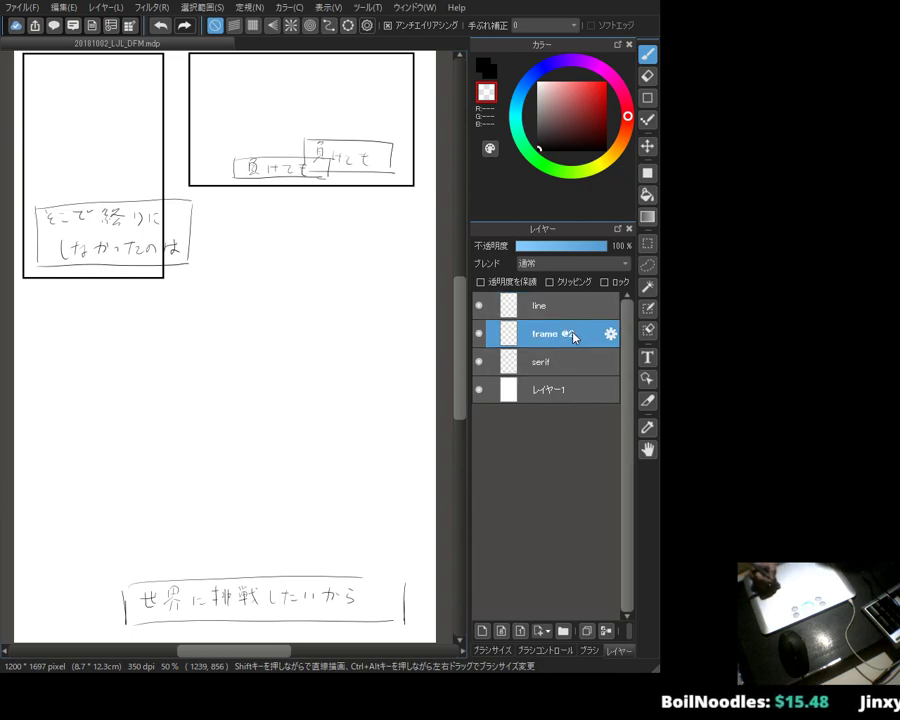
{"action": "left_click", "coordinate": [482, 631]}
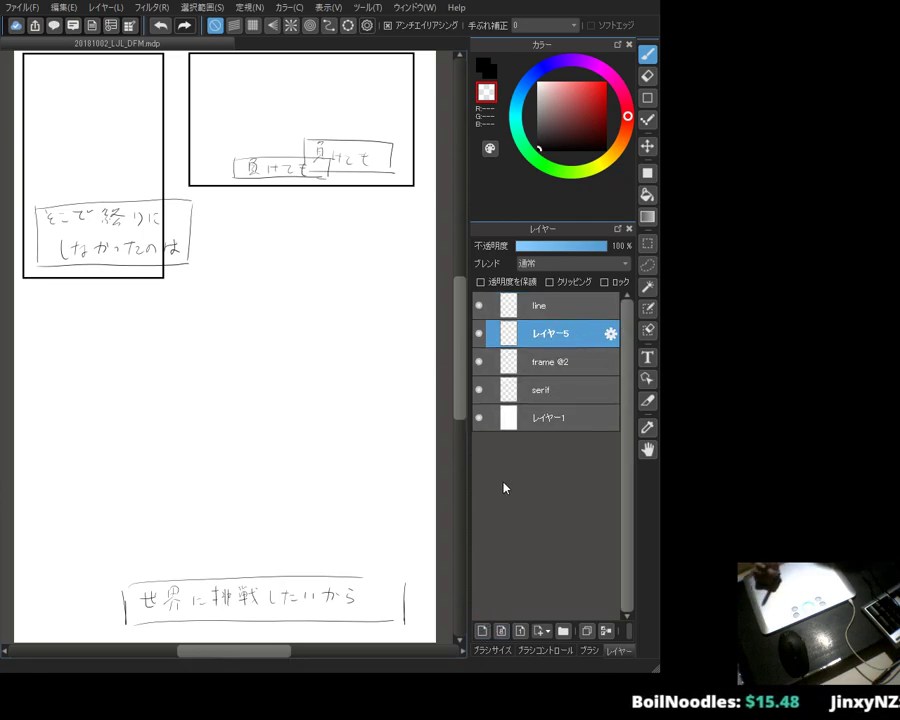
{"action": "left_click", "coordinate": [424, 396]}
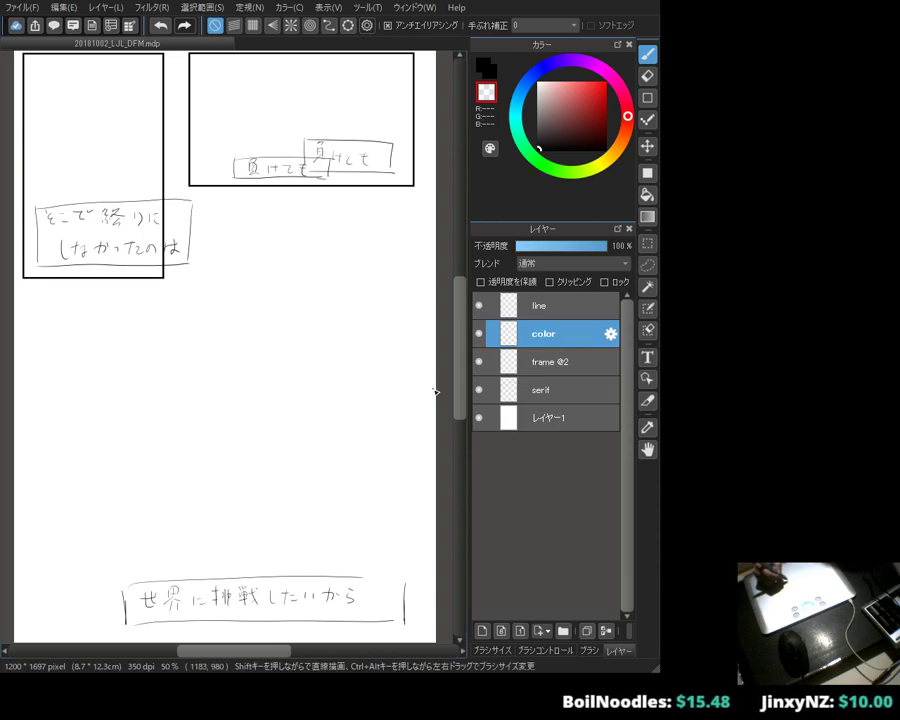
Step: Check the frame layer by hiding and showing it, and select the tall panel frame with the Operation tool
{"action": "left_click", "coordinate": [538, 370]}
{"action": "left_click", "coordinate": [479, 361]}
{"action": "left_click", "coordinate": [479, 361]}
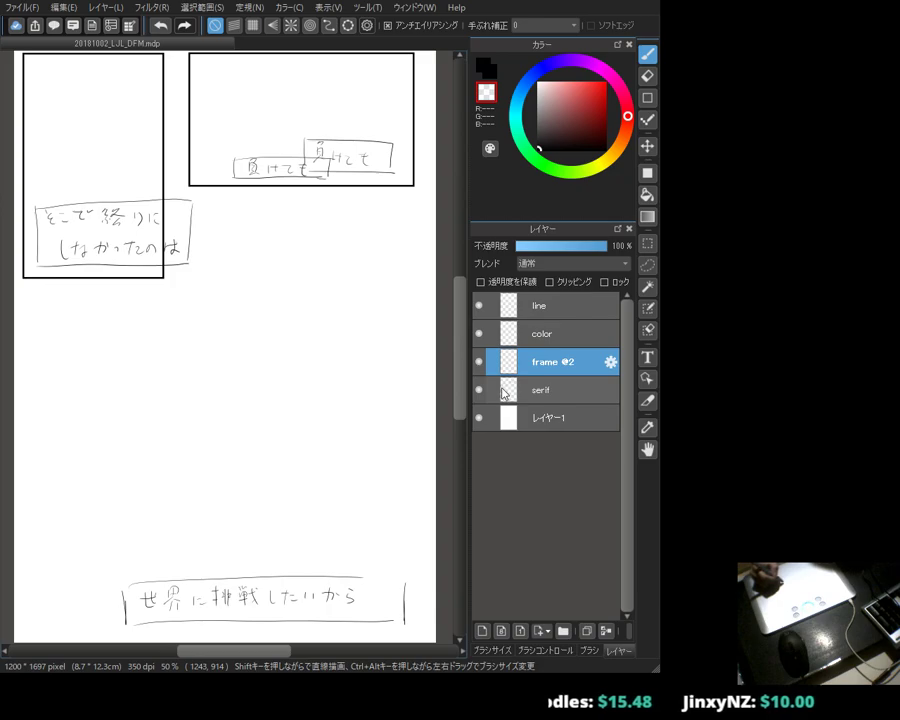
{"action": "left_click", "coordinate": [647, 378]}
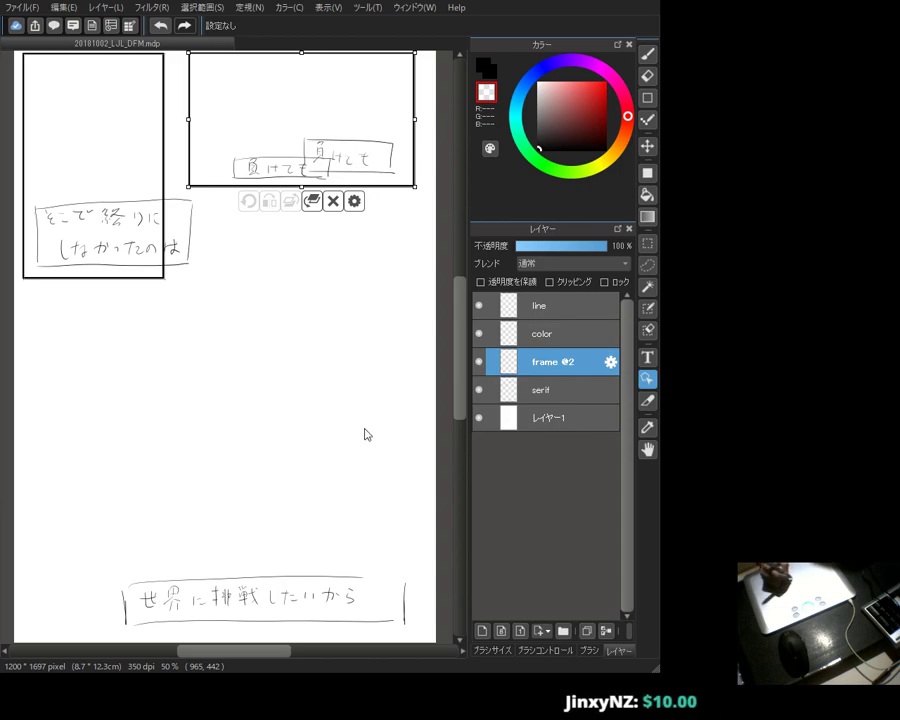
{"action": "left_click", "coordinate": [156, 278]}
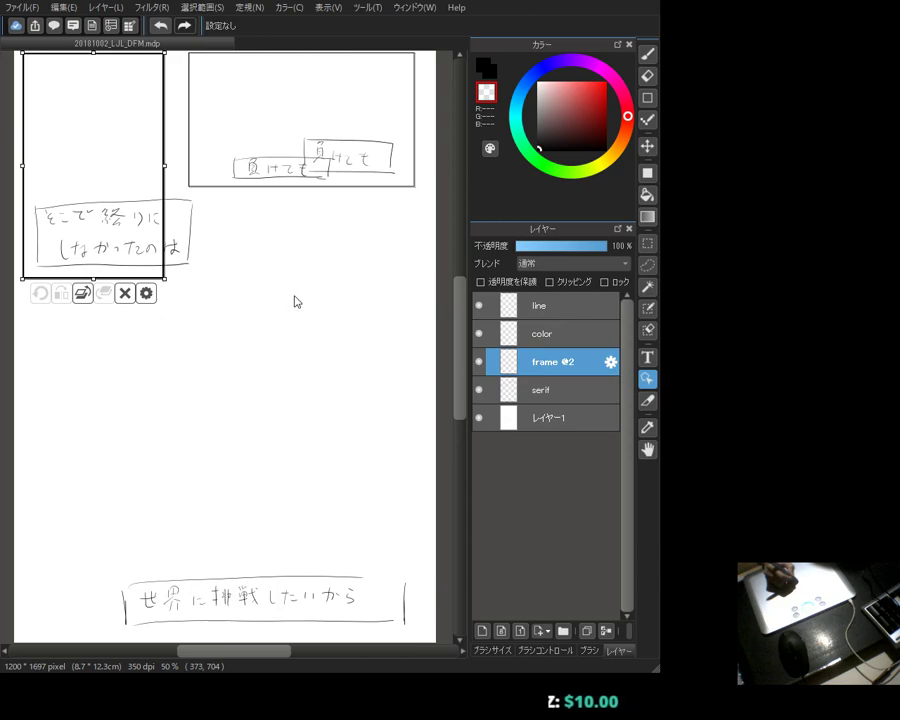
Step: Shift the wide and the tall panel frames on the frame layer slightly down and to the right on the page
{"action": "left_click", "coordinate": [568, 414]}
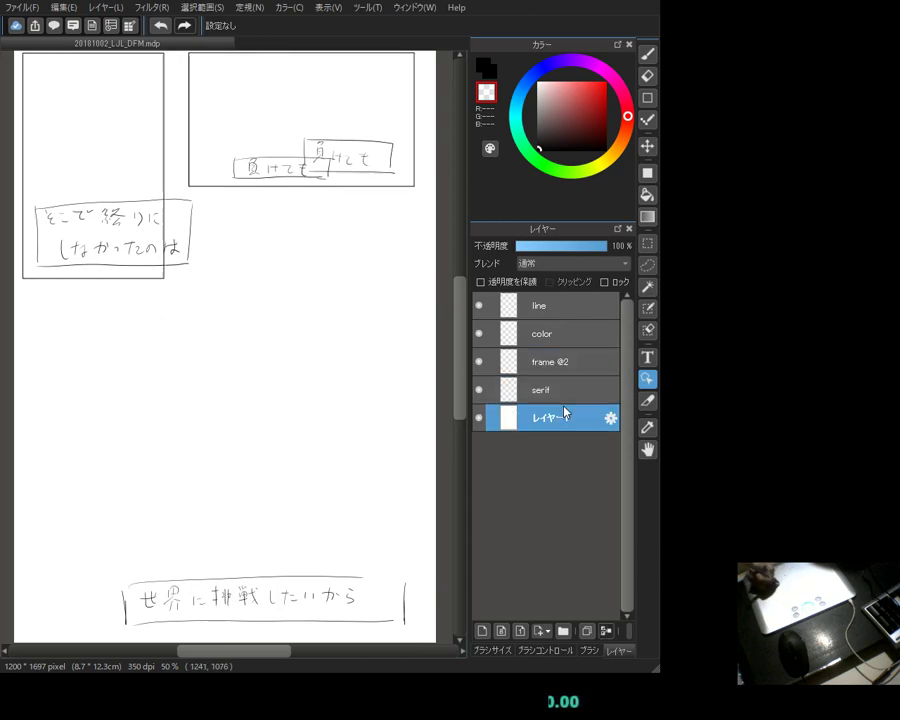
{"action": "mouse_move", "coordinate": [459, 321]}
{"action": "left_mouse_down"}
{"action": "mouse_move", "coordinate": [463, 302]}
{"action": "mouse_move", "coordinate": [462, 314]}
{"action": "left_mouse_up"}
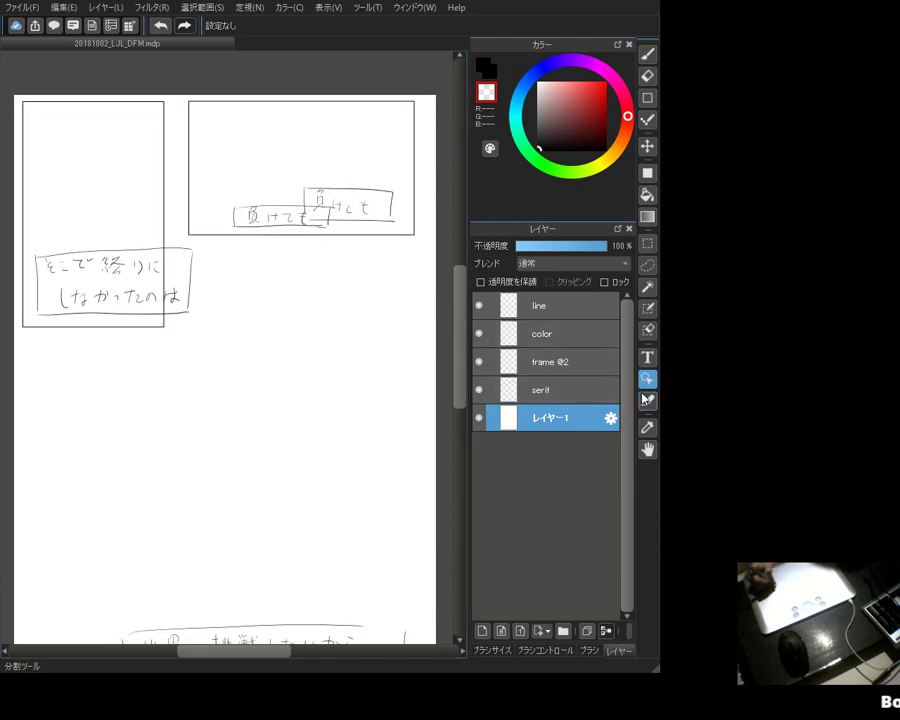
{"action": "left_click", "coordinate": [550, 368]}
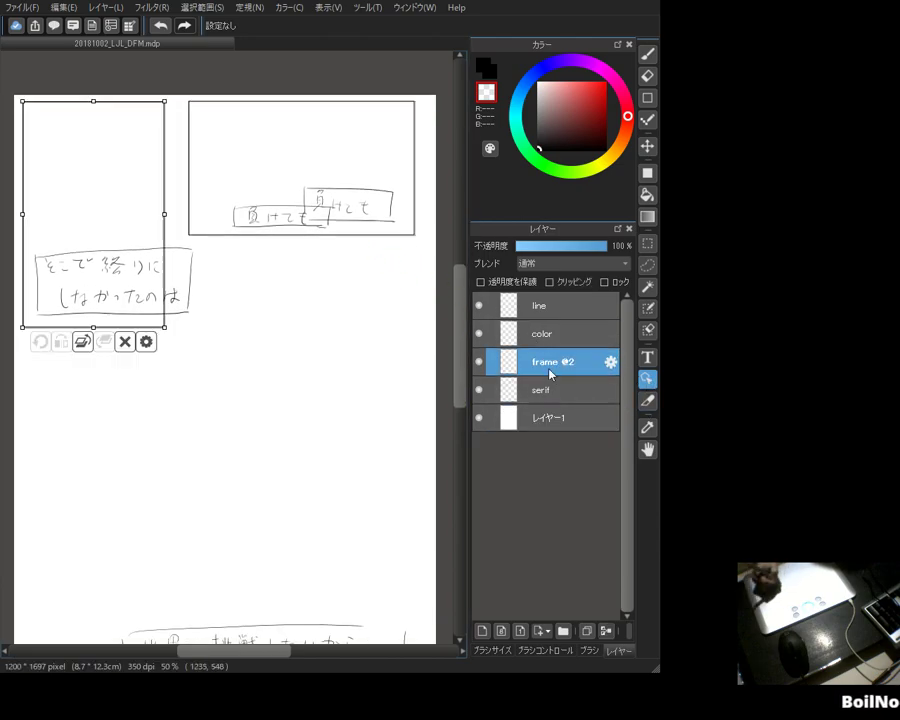
{"action": "left_click", "coordinate": [355, 238]}
{"action": "left_click_drag", "start_coordinate": [356, 239], "coordinate": [360, 240]}
{"action": "left_click_drag", "start_coordinate": [165, 227], "coordinate": [167, 236]}
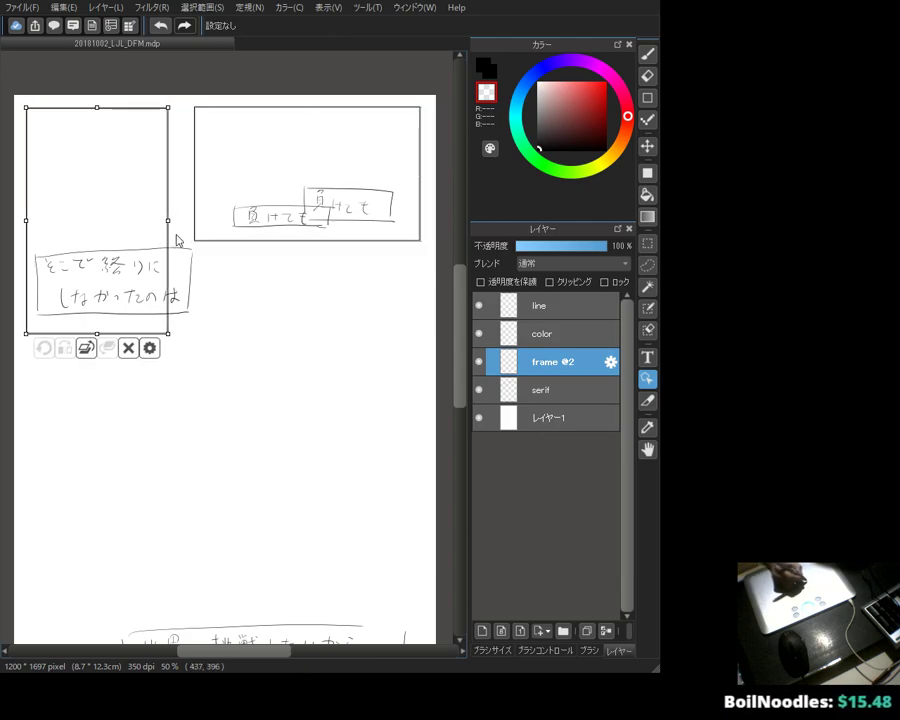
Step: Make the line layer active and set up the Brush tool with black as the drawing color
{"action": "left_click", "coordinate": [553, 400]}
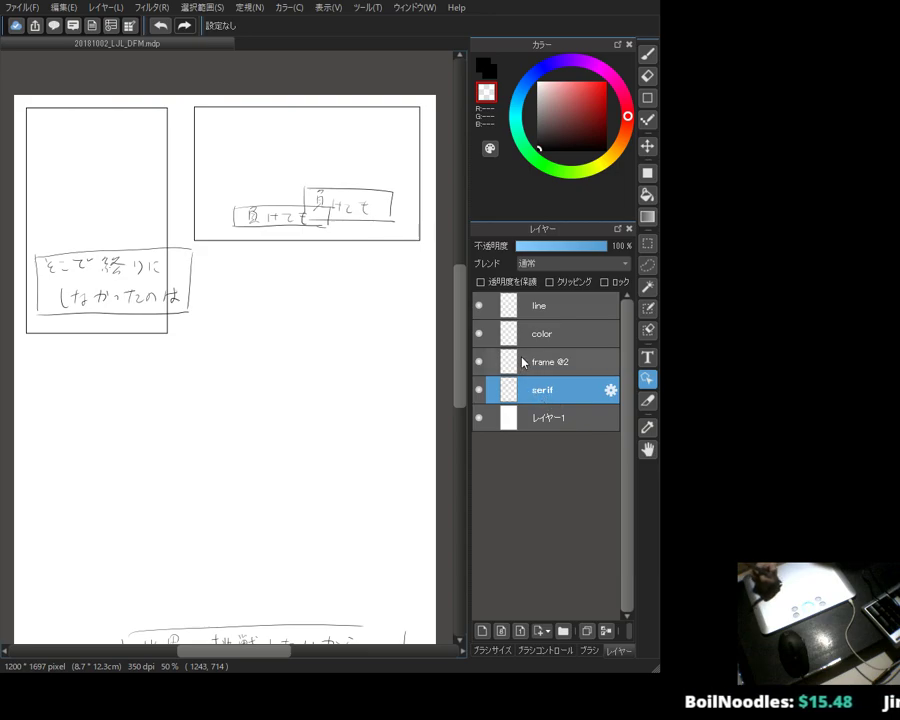
{"action": "left_click", "coordinate": [538, 332]}
{"action": "left_click", "coordinate": [540, 306]}
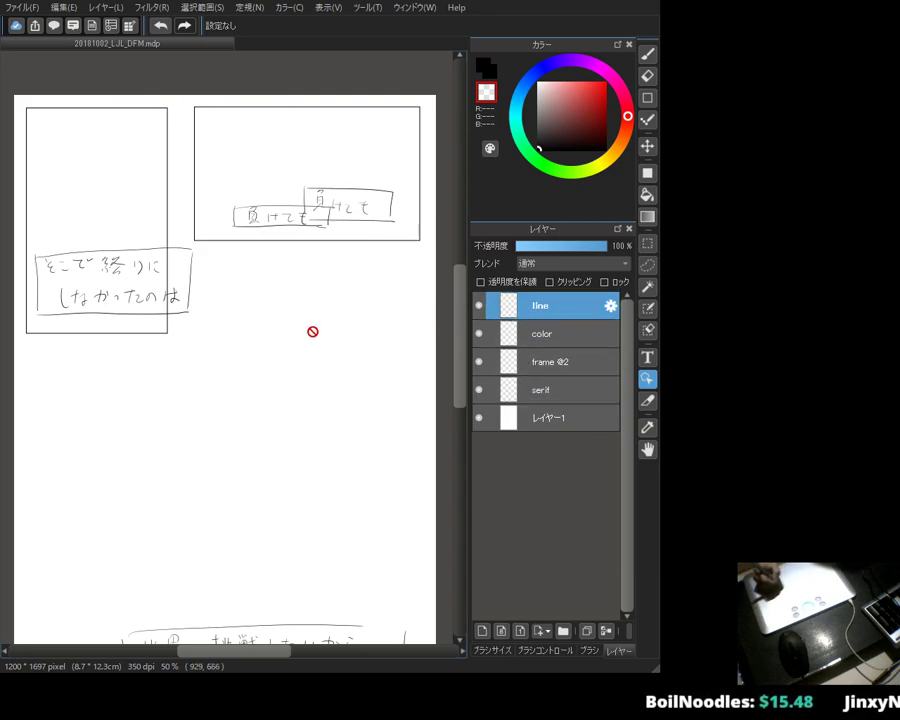
{"action": "left_click", "coordinate": [644, 60]}
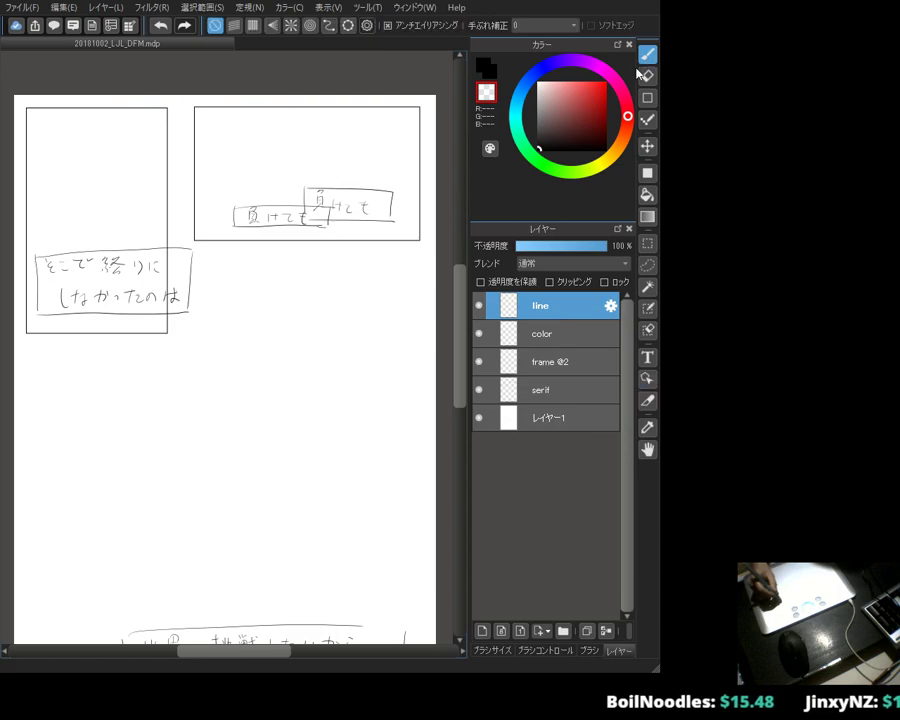
{"action": "right_click", "coordinate": [269, 361]}
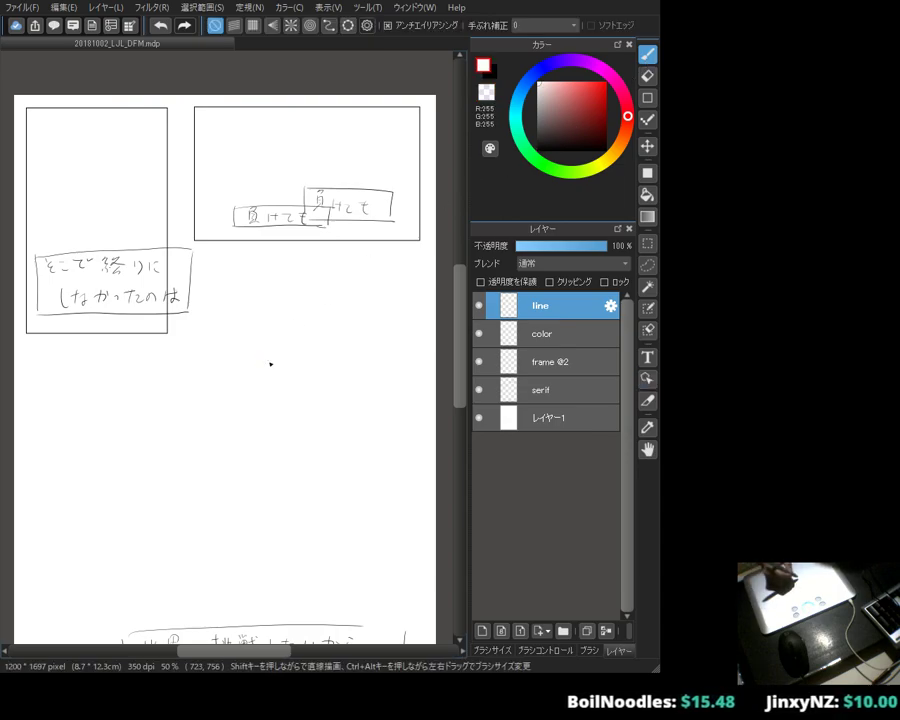
{"action": "left_click", "coordinate": [557, 141]}
{"action": "left_click_drag", "start_coordinate": [557, 141], "coordinate": [538, 150]}
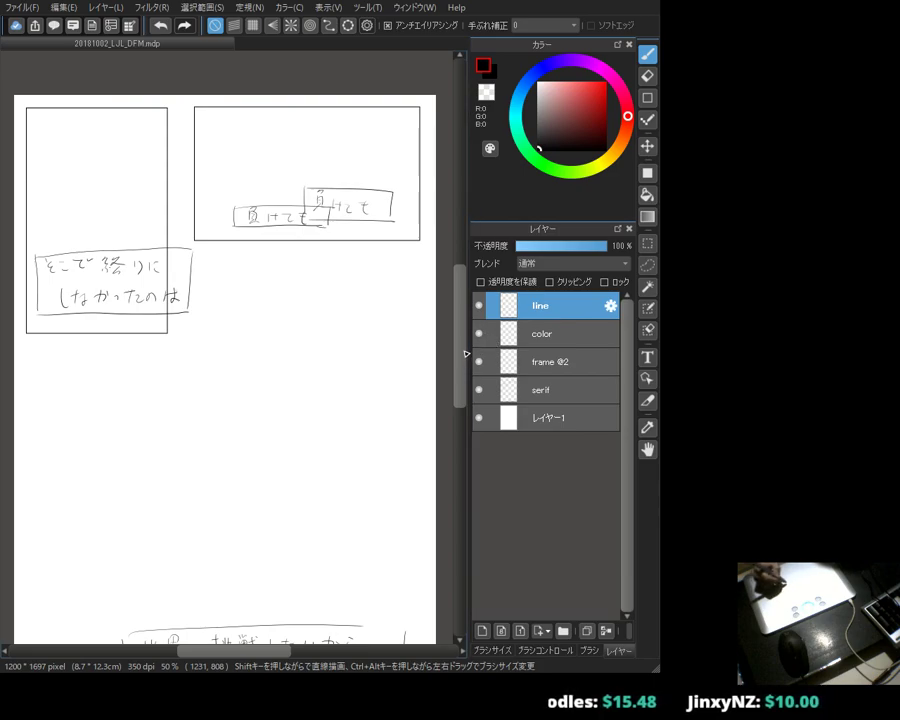
{"action": "mouse_move", "coordinate": [466, 353]}
{"action": "left_mouse_down"}
{"action": "mouse_move", "coordinate": [465, 386]}
{"action": "mouse_move", "coordinate": [472, 358]}
{"action": "left_mouse_up"}
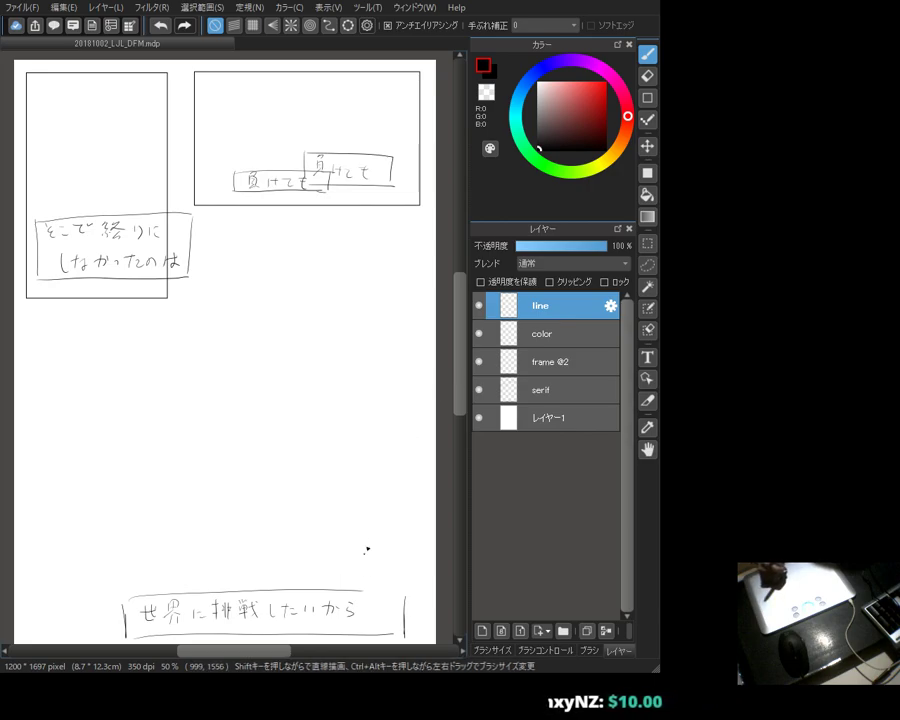
{"action": "left_click_drag", "start_coordinate": [458, 387], "coordinate": [452, 378]}
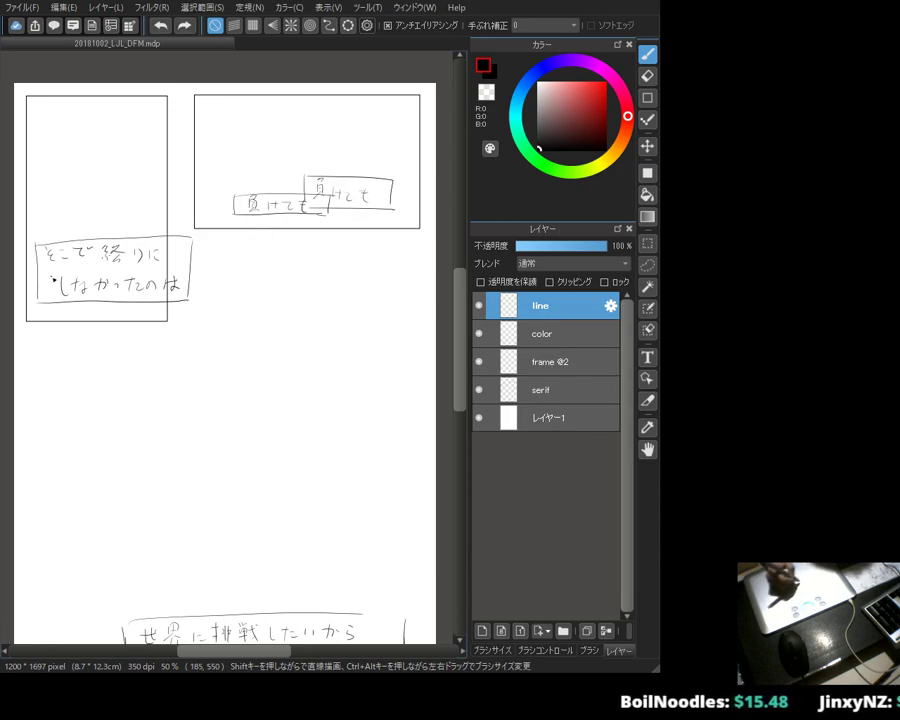
{"action": "left_click_drag", "start_coordinate": [2, 281], "coordinate": [5, 286]}
{"action": "left_click_drag", "start_coordinate": [284, 142], "coordinate": [298, 158]}
{"action": "key", "text": "ctrl+z"}
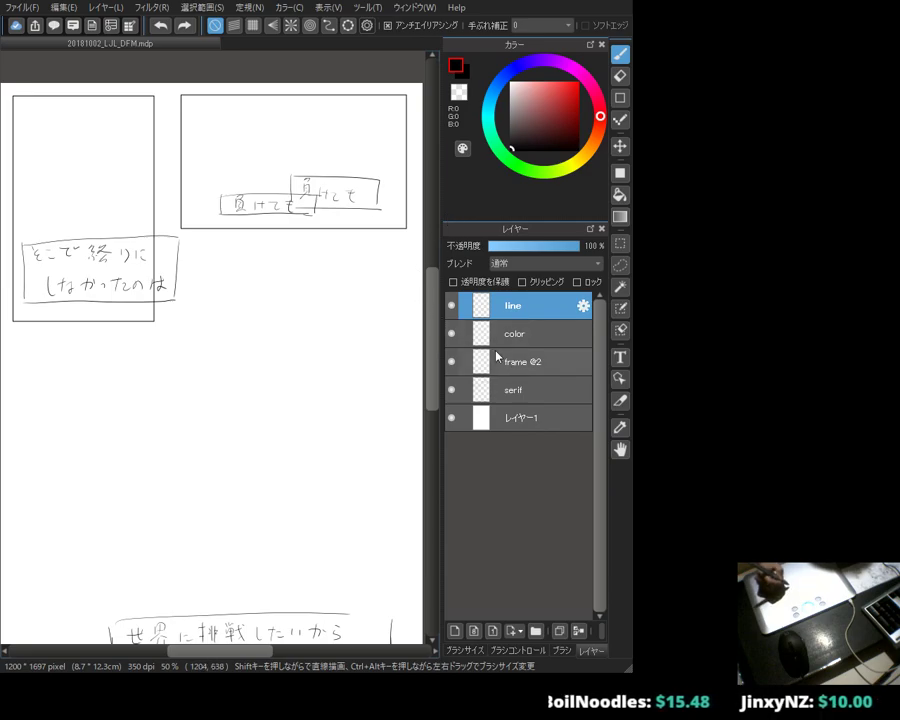
Step: Lower the serif layer's opacity so the handwritten dialogue is faint, and make the line layer active again
{"action": "left_click", "coordinate": [515, 390]}
{"action": "left_click", "coordinate": [524, 246]}
{"action": "left_click", "coordinate": [515, 361]}
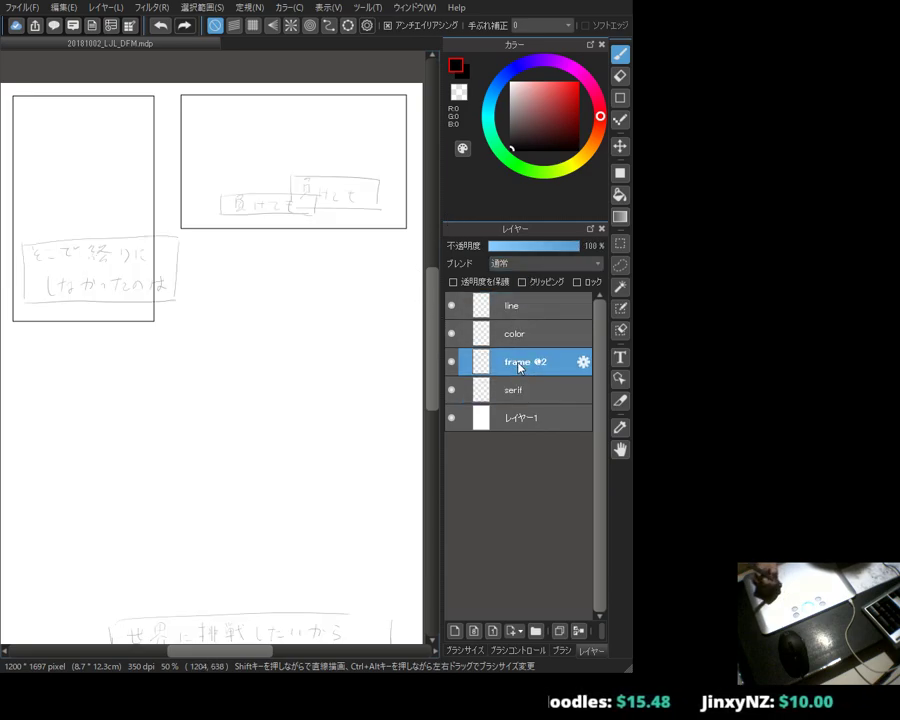
{"action": "left_click", "coordinate": [472, 306]}
{"action": "key", "text": "ctrl+z"}
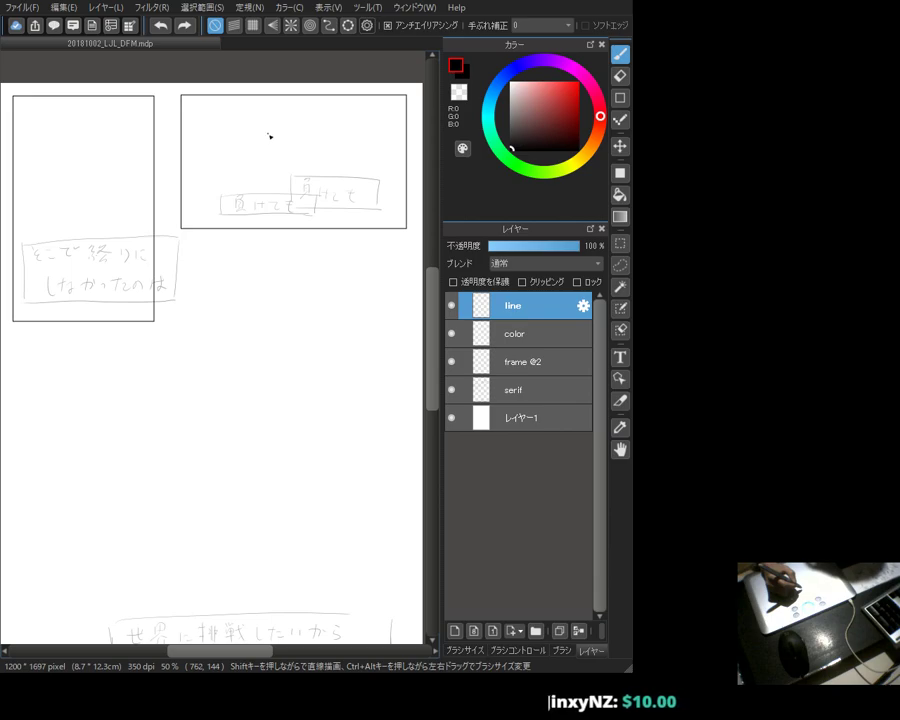
{"action": "left_click_drag", "start_coordinate": [292, 148], "coordinate": [355, 155]}
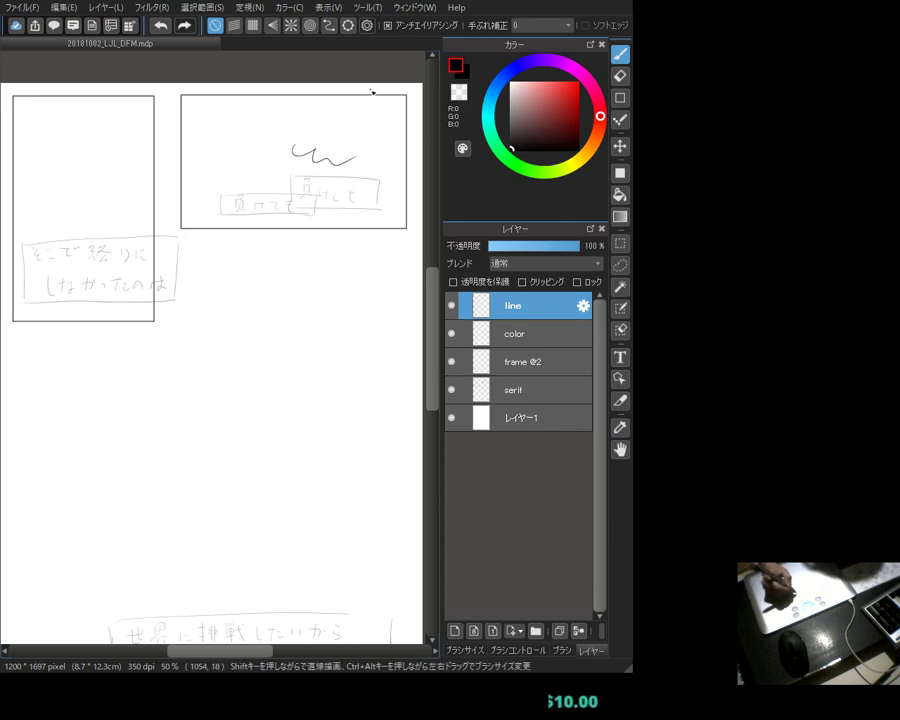
{"action": "key", "text": "ctrl+z"}
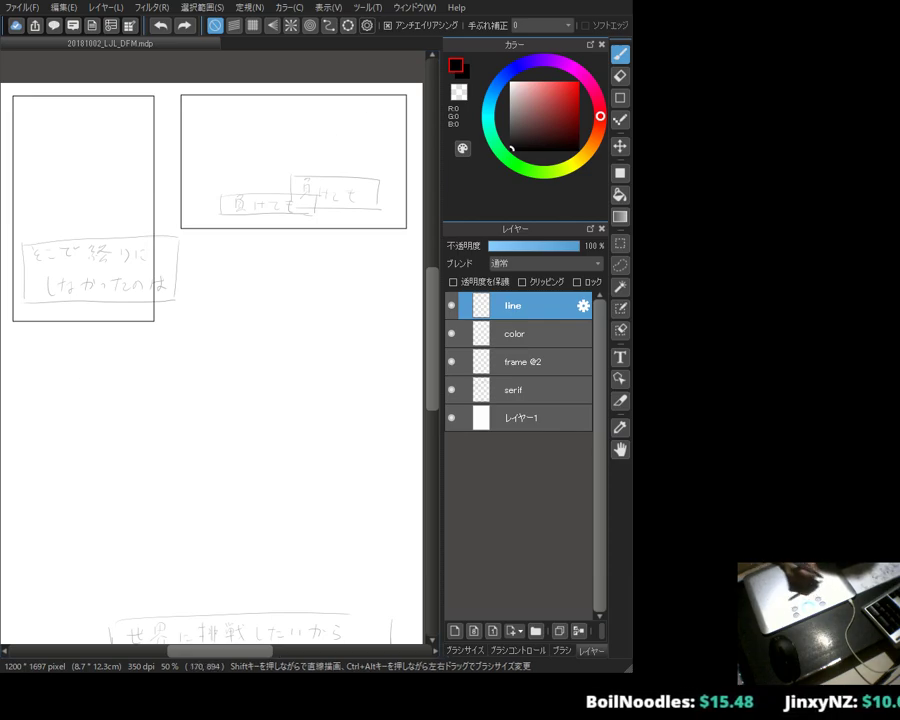
{"action": "left_click_drag", "start_coordinate": [281, 342], "coordinate": [302, 362]}
{"action": "key", "text": "ctrl+z"}
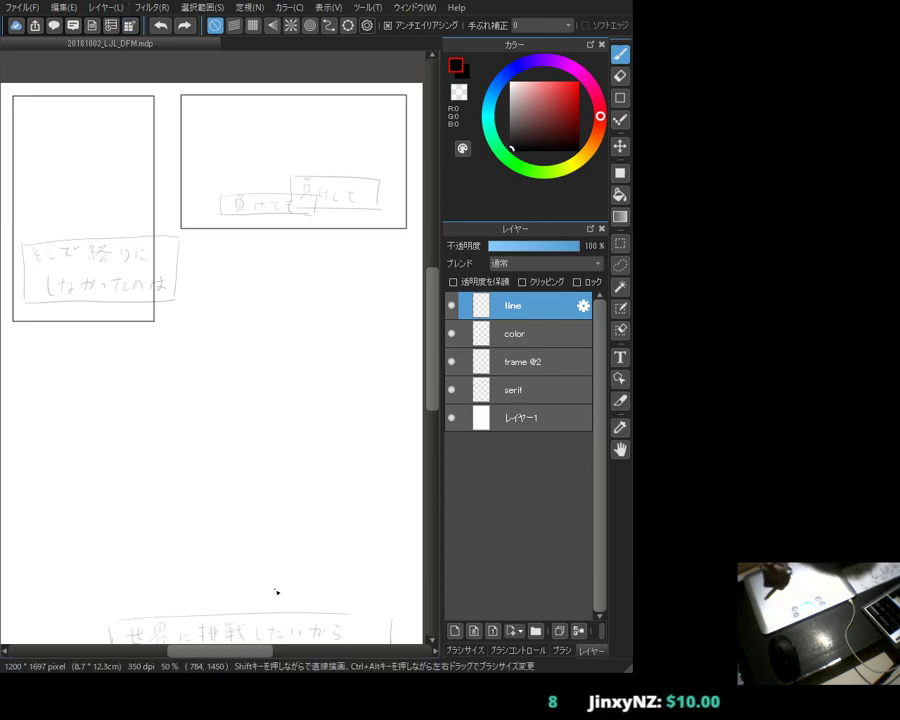
{"action": "left_click_drag", "start_coordinate": [270, 304], "coordinate": [296, 316]}
{"action": "key", "text": "ctrl+z"}
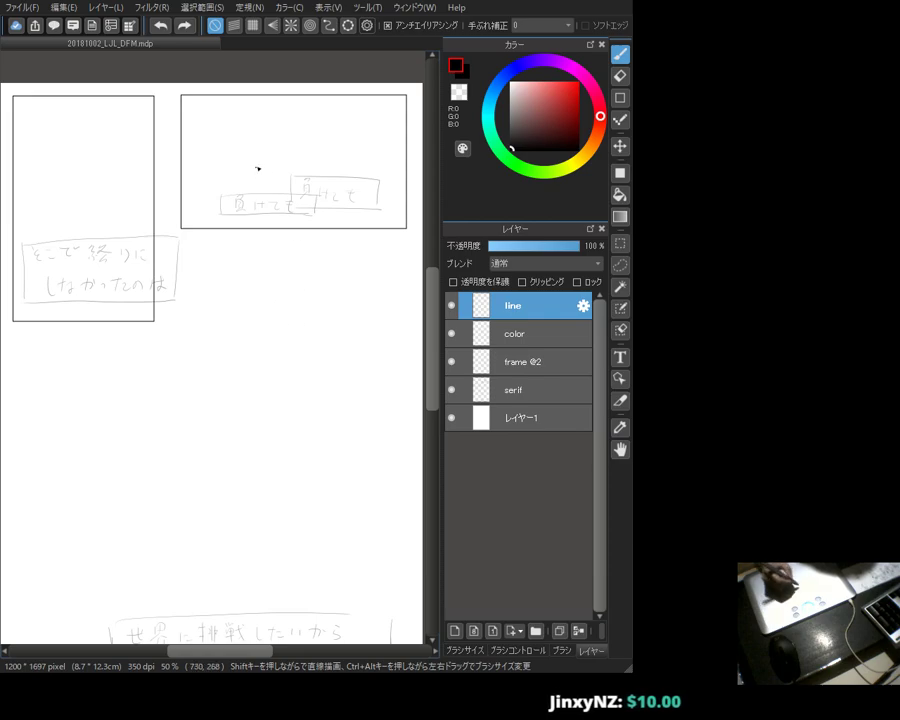
Step: Try sketching a rounded, chin-like outline above the dialogue boxes in the wide panel
{"action": "left_click_drag", "start_coordinate": [248, 156], "coordinate": [268, 179]}
{"action": "key", "text": "ctrl+z"}
{"action": "key", "text": "ctrl+z"}
{"action": "left_click_drag", "start_coordinate": [245, 129], "coordinate": [267, 157]}
{"action": "key", "text": "ctrl+z"}
{"action": "mouse_move", "coordinate": [249, 112]}
{"action": "left_mouse_down"}
{"action": "mouse_move", "coordinate": [280, 150]}
{"action": "mouse_move", "coordinate": [302, 138]}
{"action": "mouse_move", "coordinate": [264, 156]}
{"action": "mouse_move", "coordinate": [304, 150]}
{"action": "left_mouse_up"}
{"action": "key", "text": "ctrl+z"}
{"action": "key", "text": "ctrl+z"}
{"action": "key", "text": "ctrl+z"}
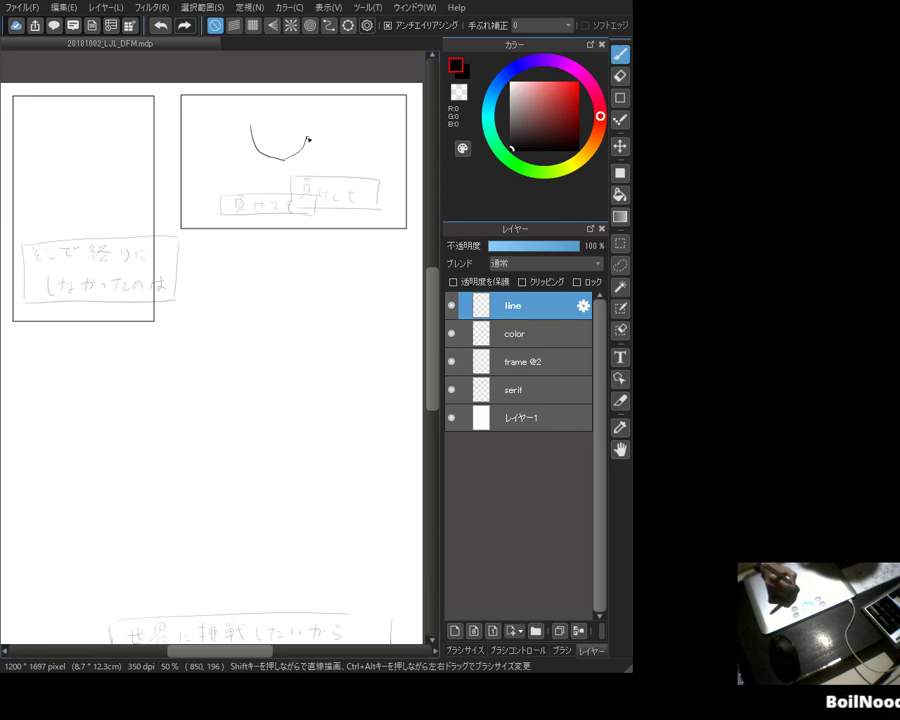
{"action": "key", "text": "ctrl+z"}
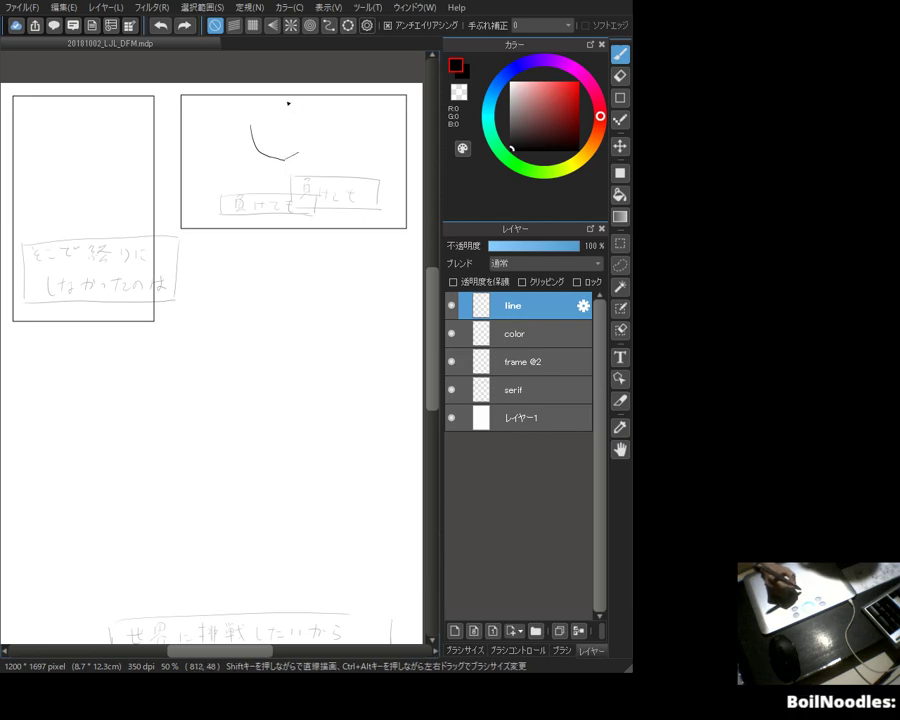
{"action": "key", "text": "ctrl+z"}
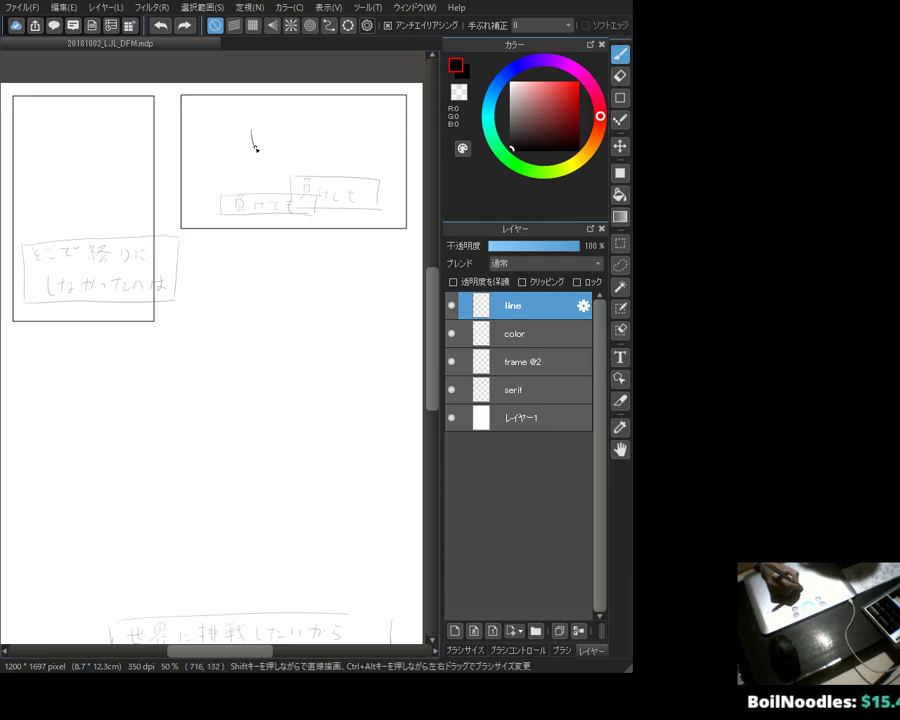
{"action": "key", "text": "ctrl+z"}
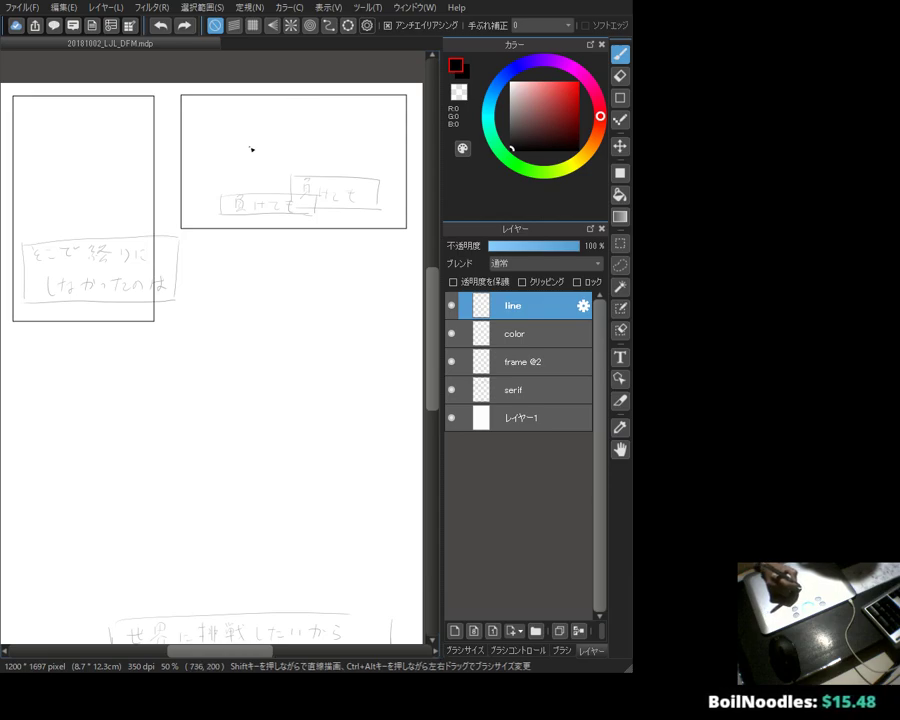
{"action": "left_click_drag", "start_coordinate": [279, 179], "coordinate": [298, 173]}
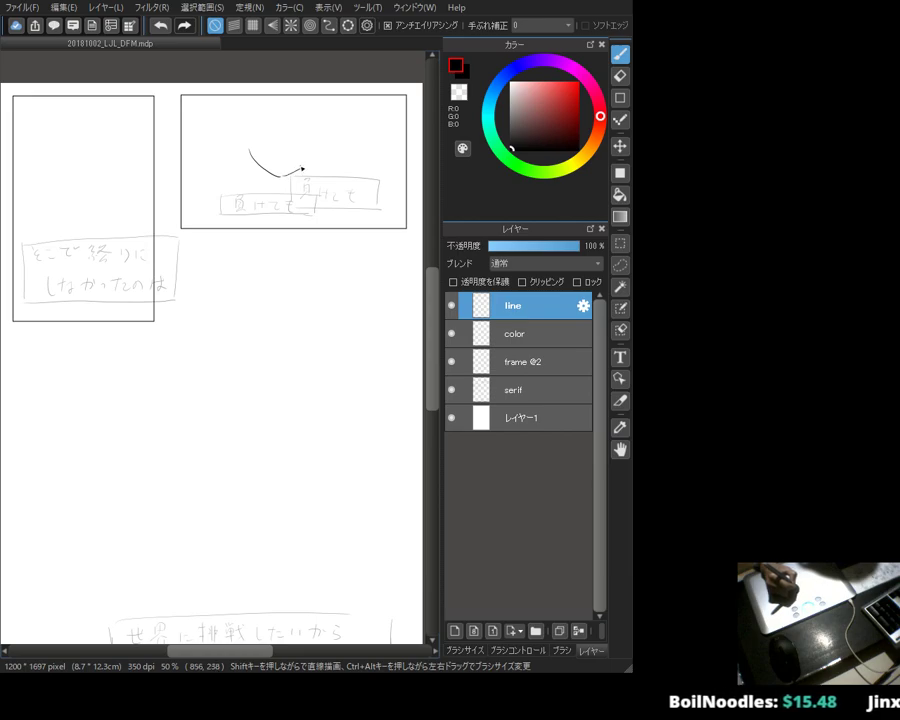
{"action": "key", "text": "ctrl+z"}
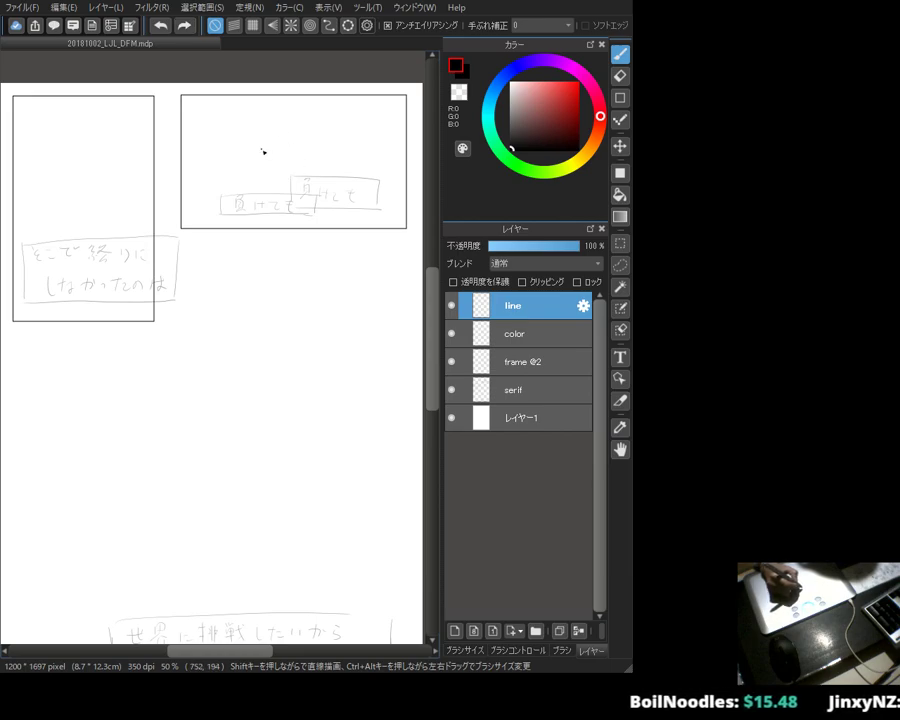
Step: Draw a clenched fist with a forearm in the wide panel and erase the forearm's upper edge
{"action": "mouse_move", "coordinate": [232, 160]}
{"action": "left_mouse_down"}
{"action": "mouse_move", "coordinate": [279, 148]}
{"action": "mouse_move", "coordinate": [289, 129]}
{"action": "left_mouse_up"}
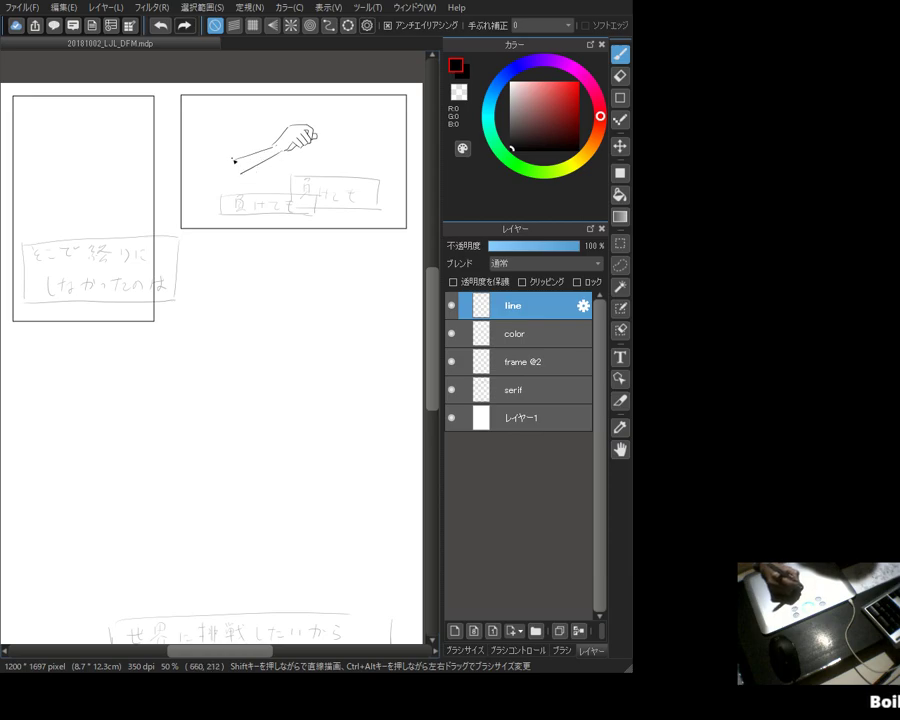
{"action": "key", "text": "z"}
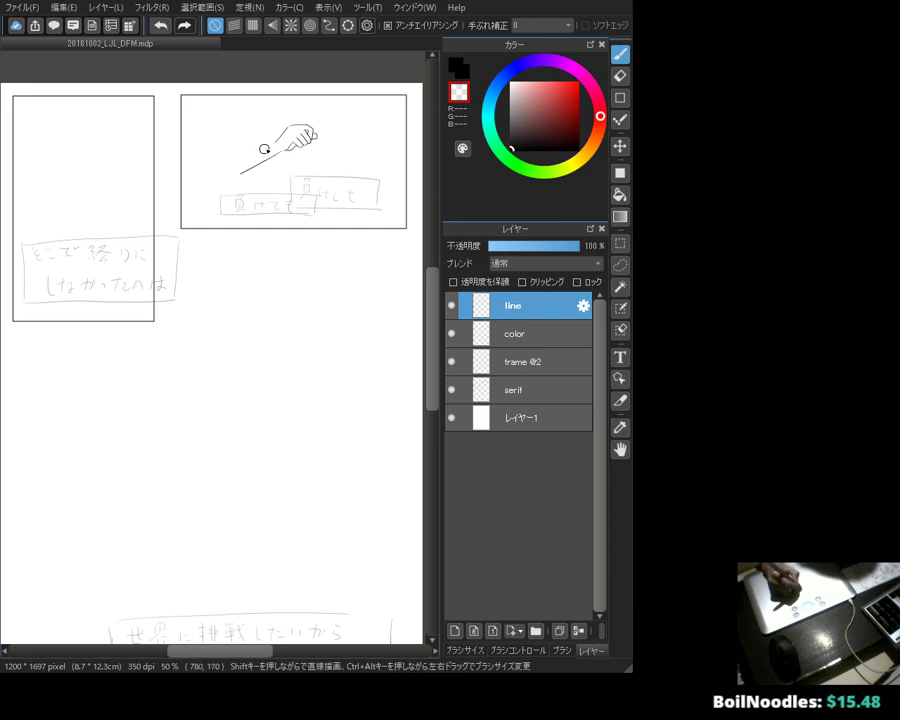
{"action": "left_click_drag", "start_coordinate": [284, 143], "coordinate": [247, 156]}
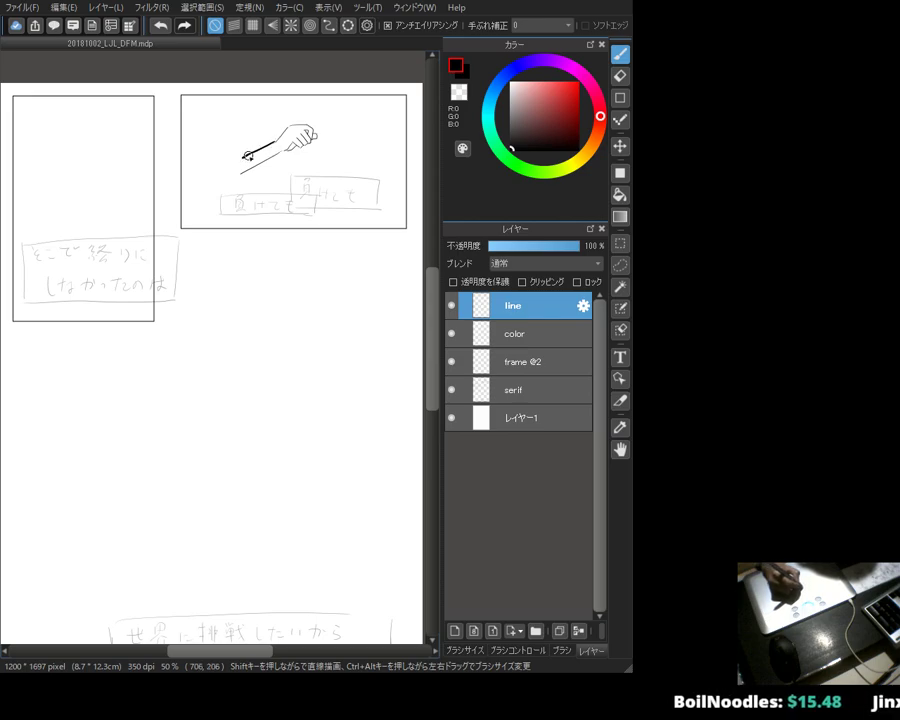
{"action": "key", "text": "ctrl+z"}
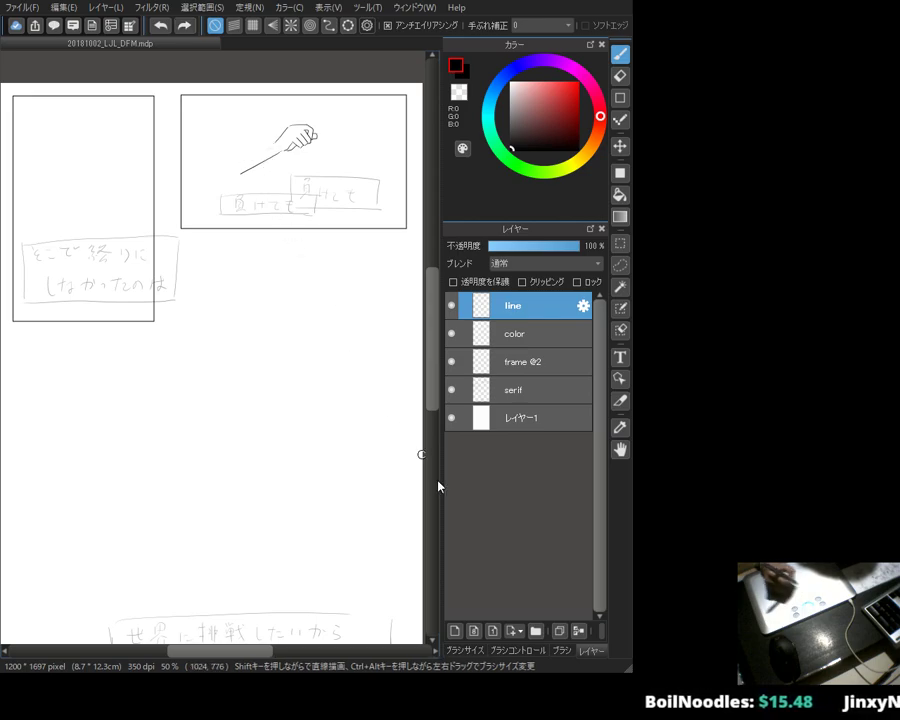
Step: Set the ペン brush to size 5 and check its size and opacity settings
{"action": "left_click", "coordinate": [557, 654]}
{"action": "left_click", "coordinate": [532, 652]}
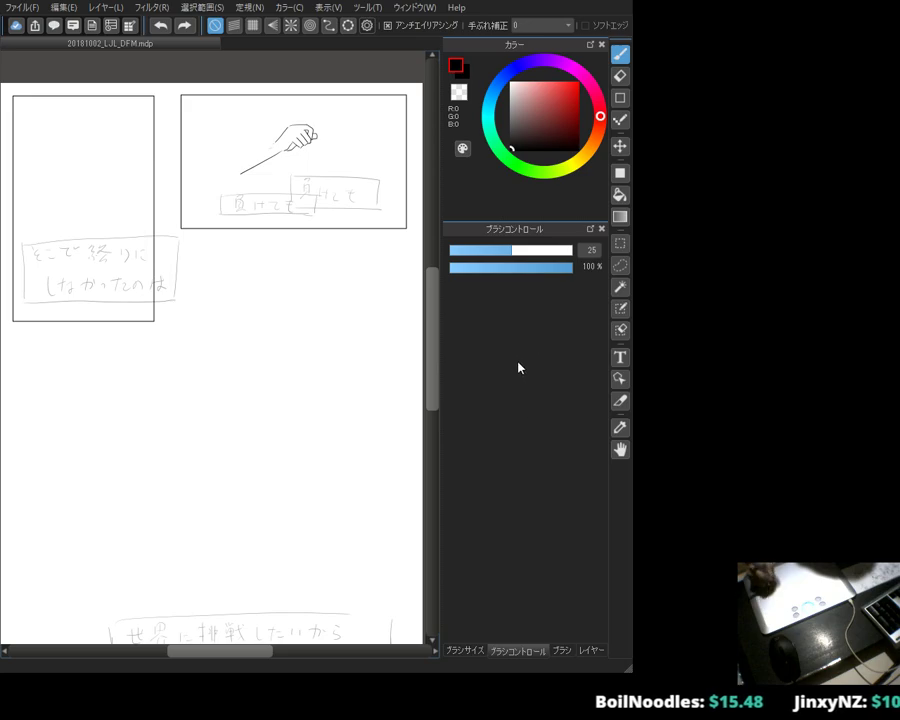
{"action": "left_click", "coordinate": [472, 650]}
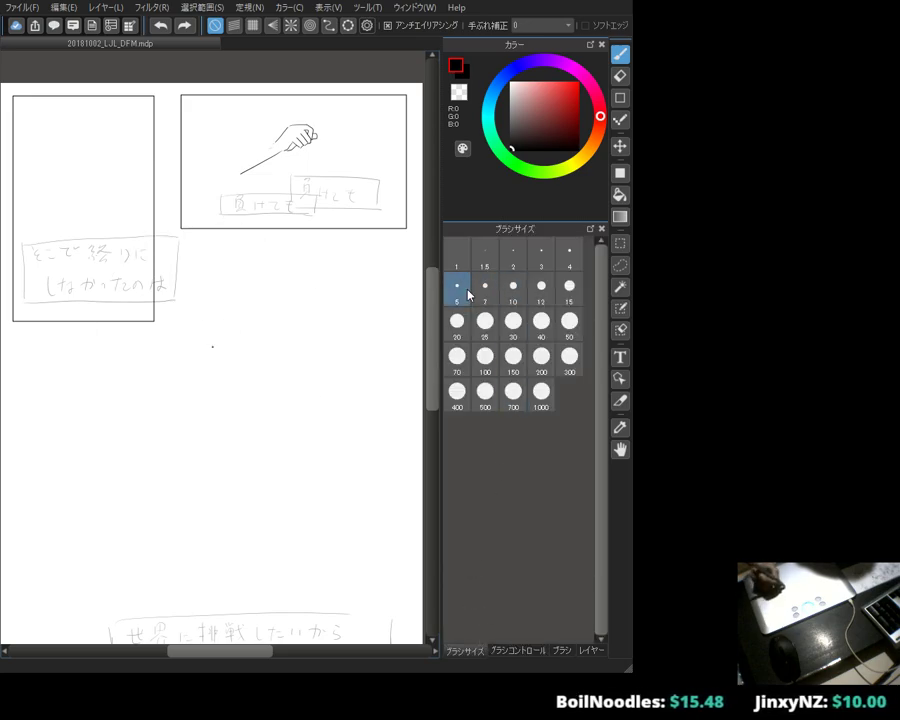
{"action": "left_click", "coordinate": [561, 650]}
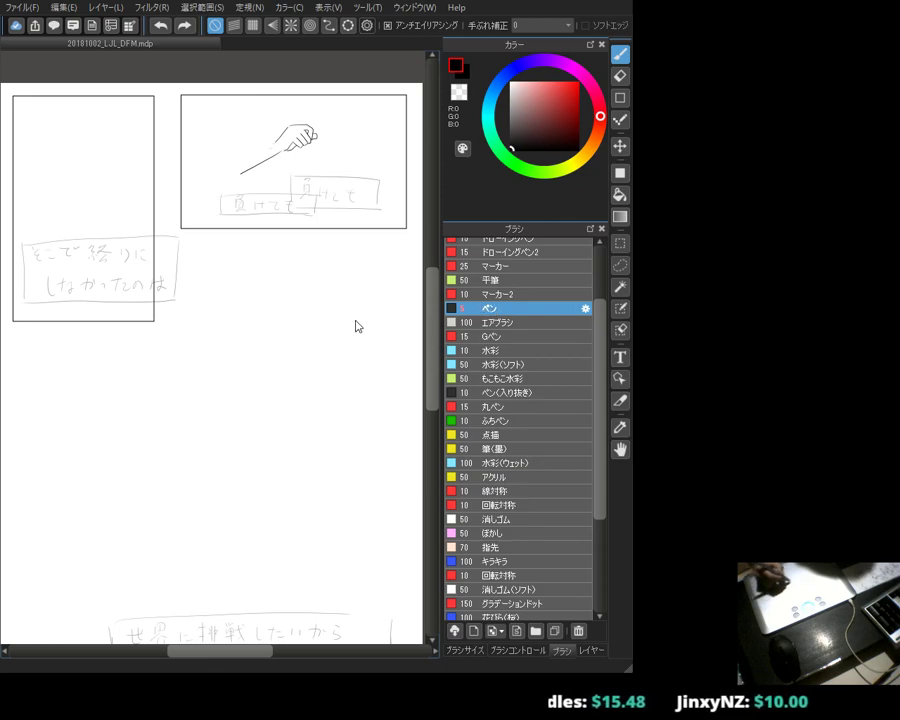
{"action": "left_click", "coordinate": [524, 652]}
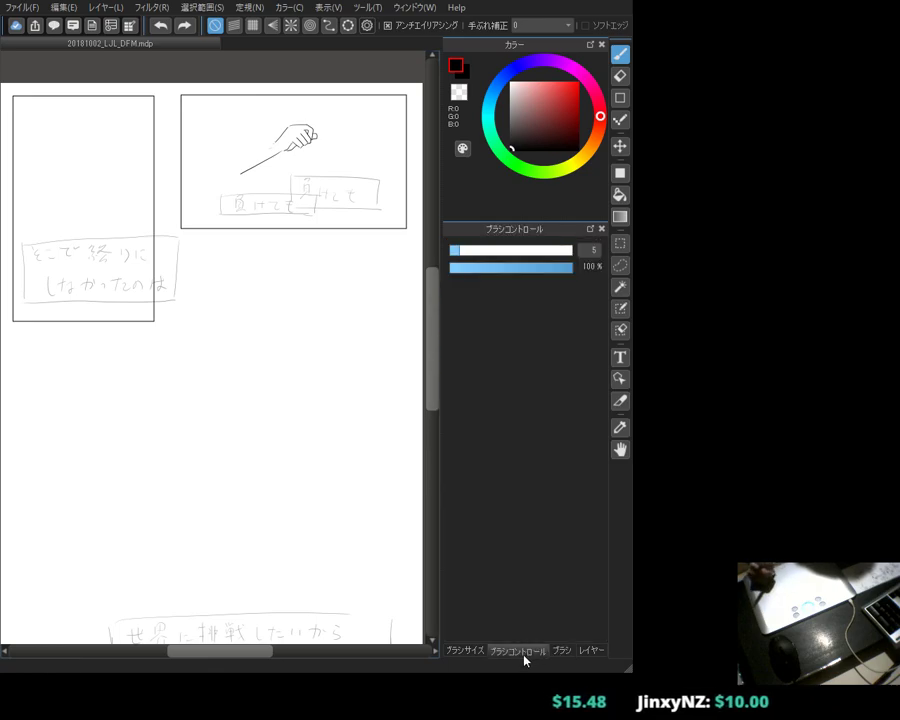
{"action": "left_click", "coordinate": [466, 651]}
{"action": "left_click", "coordinate": [506, 651]}
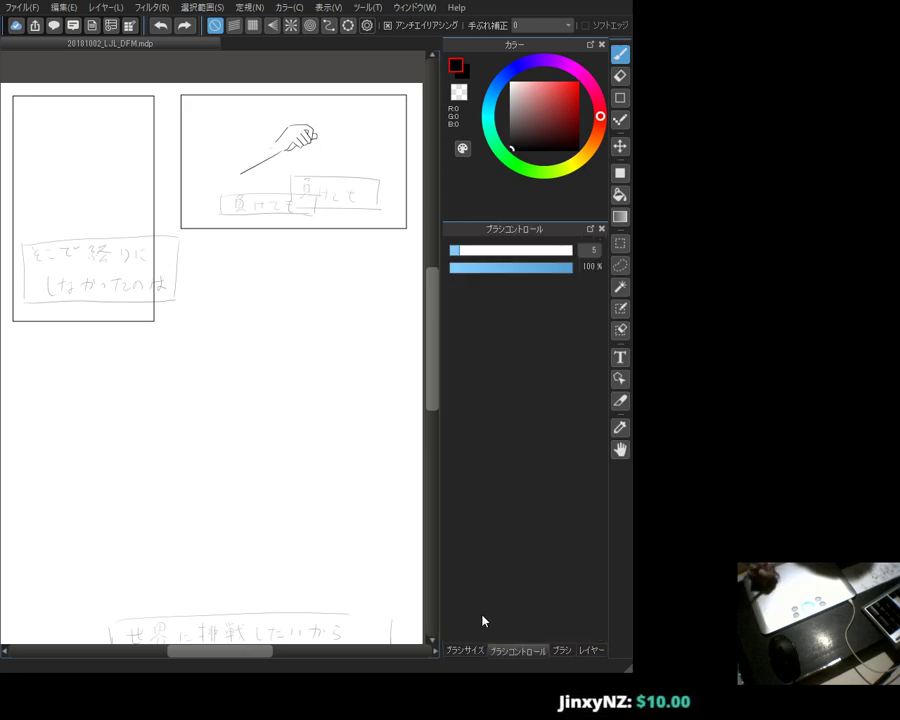
{"action": "left_click", "coordinate": [466, 651]}
Step: Try drawing the forearm's upper edge and an elbow curve in the wide panel
{"action": "mouse_move", "coordinate": [268, 285]}
{"action": "left_mouse_down"}
{"action": "mouse_move", "coordinate": [302, 317]}
{"action": "mouse_move", "coordinate": [340, 308]}
{"action": "left_mouse_up"}
{"action": "key", "text": "ctrl+z"}
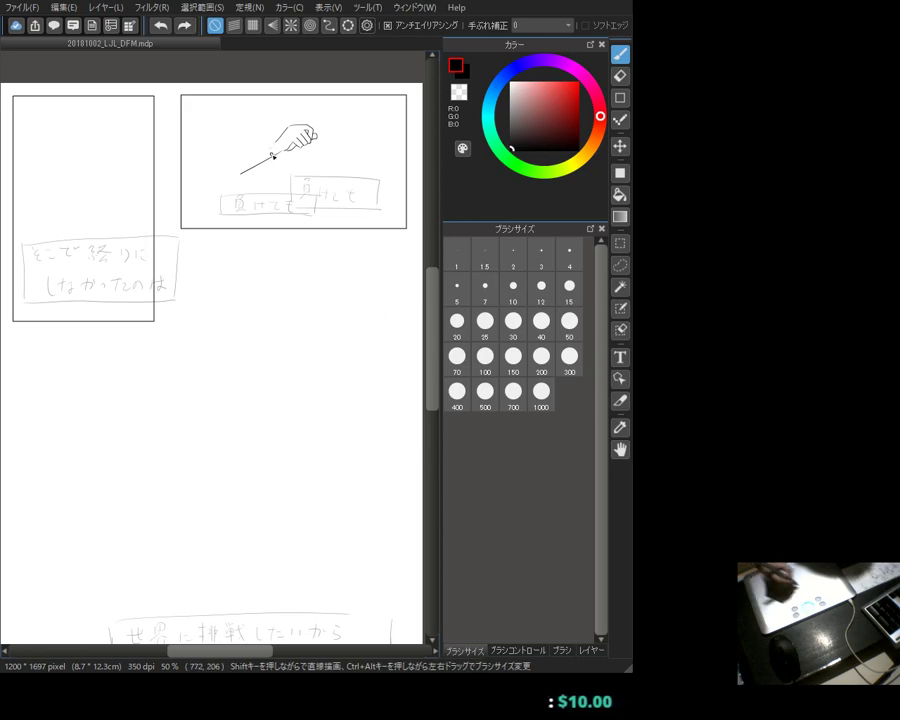
{"action": "mouse_move", "coordinate": [276, 142]}
{"action": "left_mouse_down"}
{"action": "mouse_move", "coordinate": [233, 151]}
{"action": "mouse_move", "coordinate": [219, 173]}
{"action": "mouse_move", "coordinate": [234, 182]}
{"action": "left_mouse_up"}
{"action": "key", "text": "ctrl+z"}
{"action": "key", "text": "ctrl+z"}
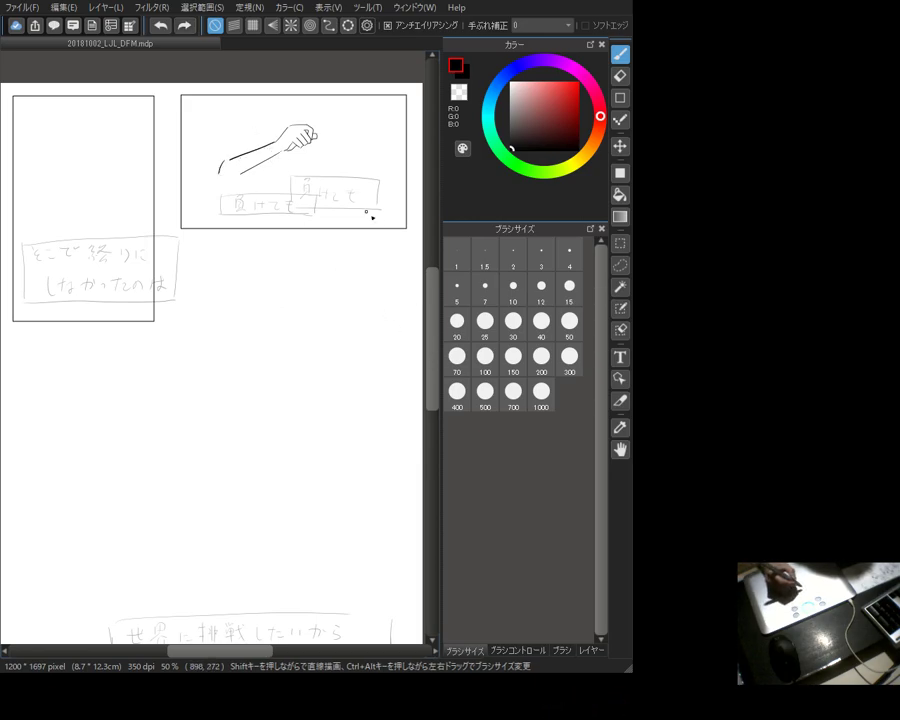
{"action": "key", "text": "ctrl+z"}
{"action": "key", "text": "ctrl+z"}
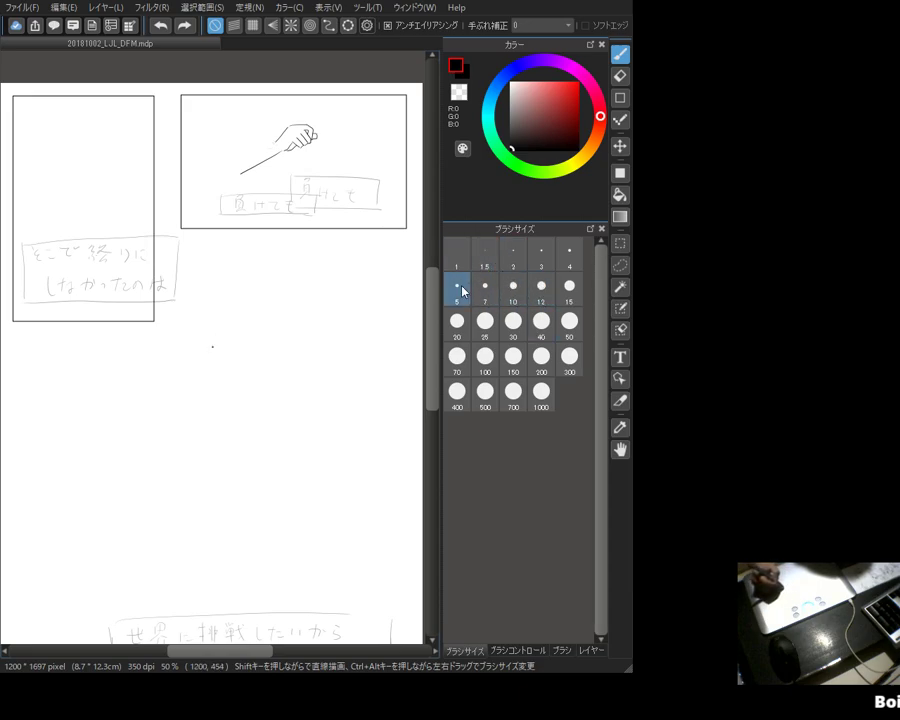
Step: Draw the forearm's upper edge and a rounded elbow with thin lines, and move the arm slightly lower in the wide panel
{"action": "mouse_move", "coordinate": [284, 141]}
{"action": "left_mouse_down"}
{"action": "mouse_move", "coordinate": [234, 157]}
{"action": "mouse_move", "coordinate": [232, 176]}
{"action": "mouse_move", "coordinate": [224, 172]}
{"action": "mouse_move", "coordinate": [240, 180]}
{"action": "mouse_move", "coordinate": [259, 171]}
{"action": "mouse_move", "coordinate": [225, 172]}
{"action": "left_mouse_up"}
{"action": "key", "text": "ctrl+z"}
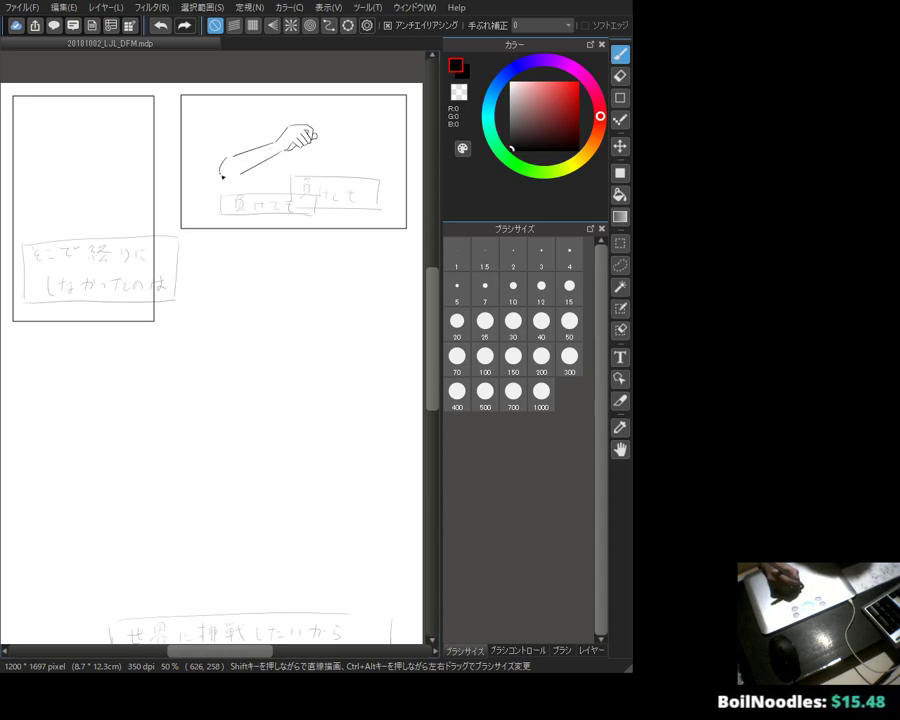
{"action": "left_click", "coordinate": [588, 650]}
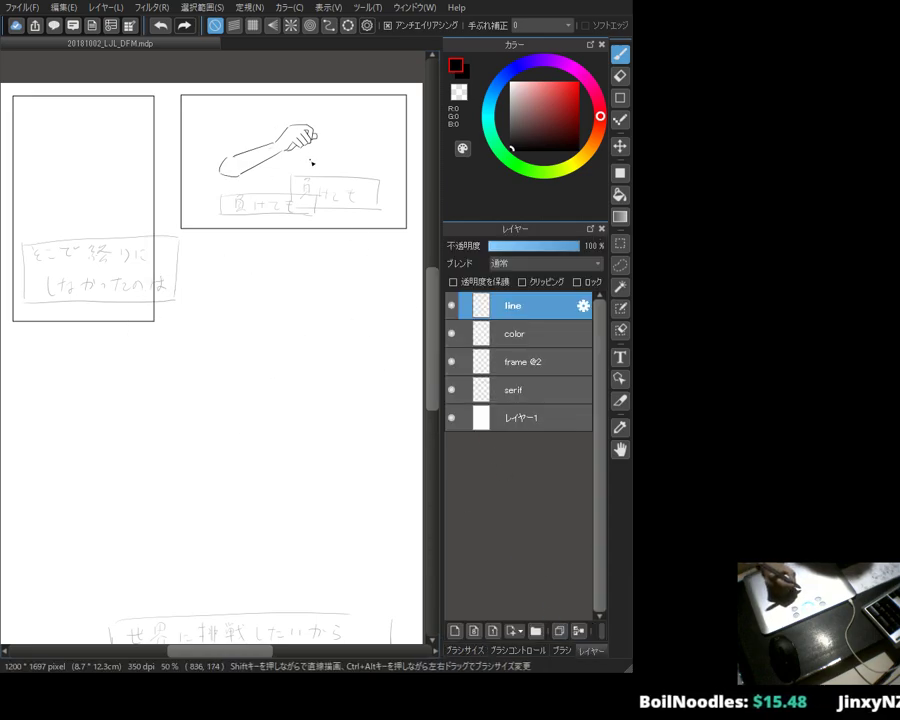
{"action": "key", "text": "v"}
{"action": "mouse_move", "coordinate": [302, 143]}
{"action": "left_mouse_down"}
{"action": "mouse_move", "coordinate": [298, 156]}
{"action": "mouse_move", "coordinate": [321, 120]}
{"action": "left_mouse_up"}
{"action": "key", "text": "p"}
Step: Draw a short curved line around the outside of the elbow, running down to the upper dialogue box edge
{"action": "key", "text": "ctrl+z"}
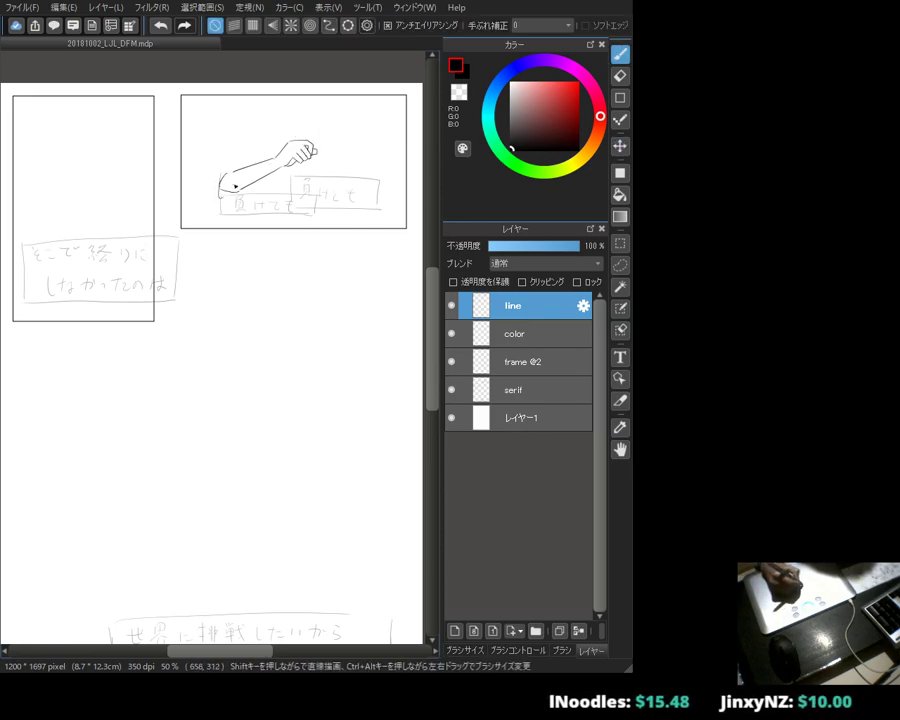
{"action": "key", "text": "ctrl+z"}
{"action": "left_click_drag", "start_coordinate": [226, 174], "coordinate": [216, 198]}
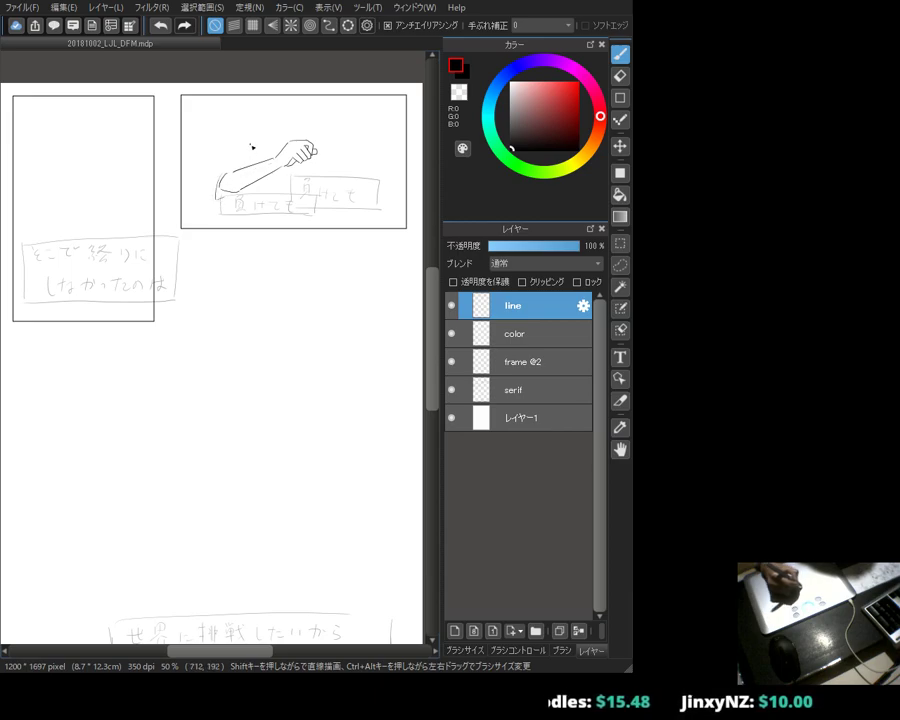
Step: Draw a closed eye with an eyebrow above the forearm, and a short chin line below it
{"action": "mouse_move", "coordinate": [248, 163]}
{"action": "left_mouse_down"}
{"action": "mouse_move", "coordinate": [246, 153]}
{"action": "mouse_move", "coordinate": [268, 156]}
{"action": "left_mouse_up"}
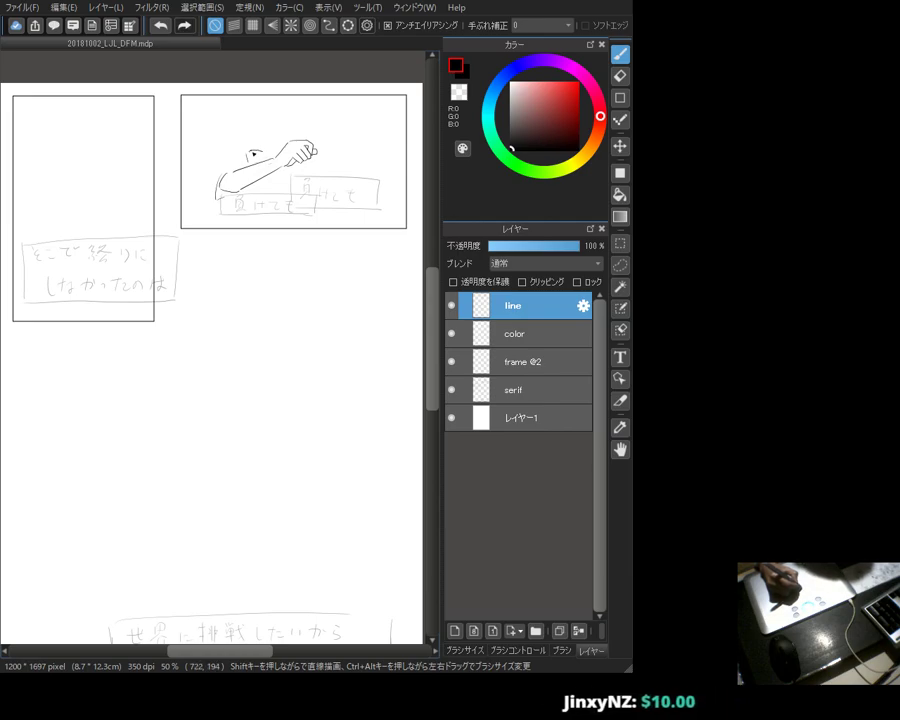
{"action": "key", "text": "ctrl+z"}
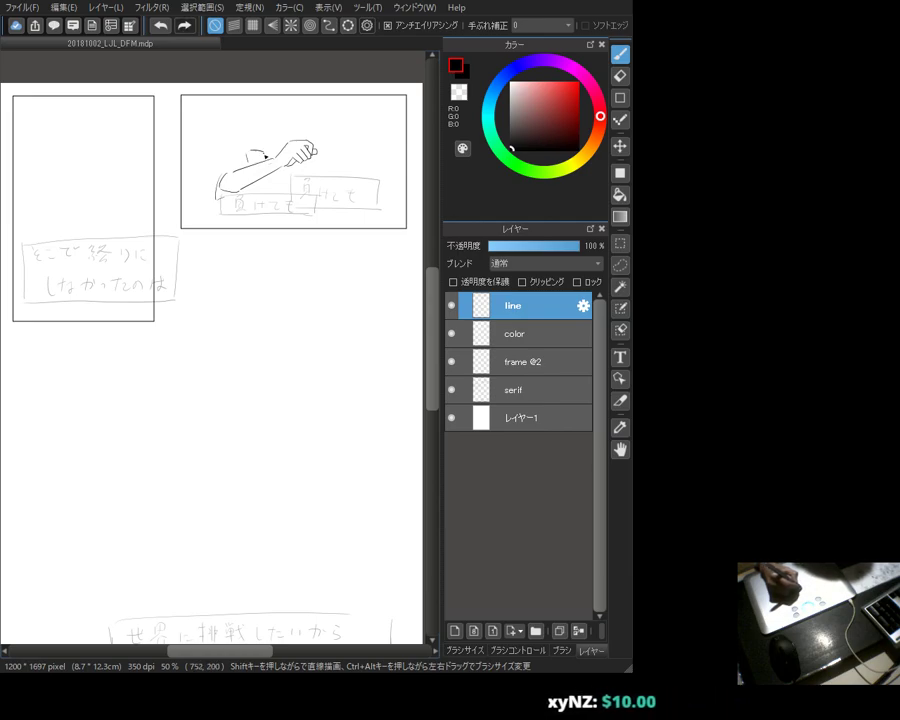
{"action": "left_click_drag", "start_coordinate": [254, 156], "coordinate": [266, 153]}
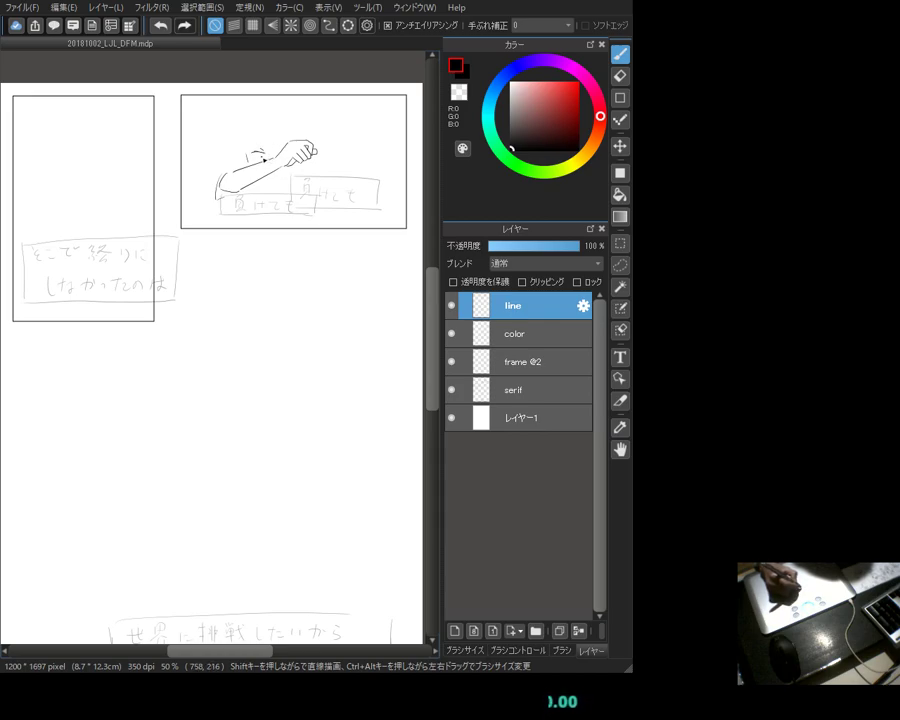
{"action": "key", "text": "ctrl+z"}
{"action": "left_click_drag", "start_coordinate": [256, 156], "coordinate": [268, 156]}
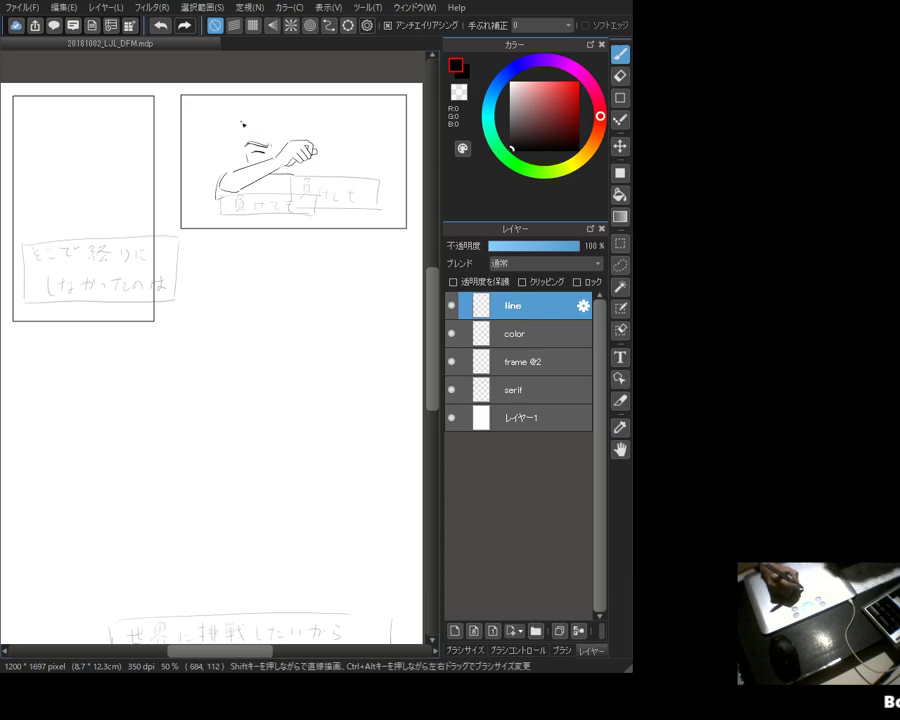
Step: Draw the side of the face and the ear behind the eye, just above the forearm
{"action": "left_click_drag", "start_coordinate": [246, 136], "coordinate": [251, 160]}
{"action": "key", "text": "ctrl+z"}
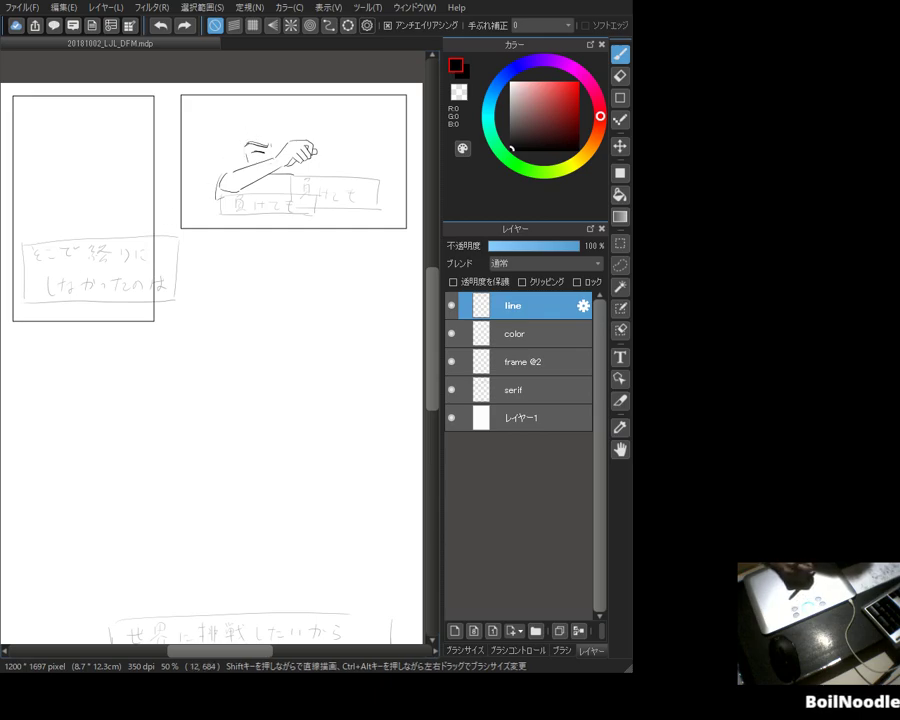
{"action": "mouse_move", "coordinate": [276, 134]}
{"action": "left_mouse_down"}
{"action": "mouse_move", "coordinate": [283, 138]}
{"action": "mouse_move", "coordinate": [258, 131]}
{"action": "mouse_move", "coordinate": [288, 142]}
{"action": "left_mouse_up"}
{"action": "key", "text": "ctrl+z"}
{"action": "key", "text": "ctrl+z"}
{"action": "key", "text": "ctrl+z"}
{"action": "mouse_move", "coordinate": [243, 141]}
{"action": "left_mouse_down"}
{"action": "mouse_move", "coordinate": [249, 172]}
{"action": "mouse_move", "coordinate": [244, 155]}
{"action": "left_mouse_up"}
{"action": "key", "text": "ctrl+z"}
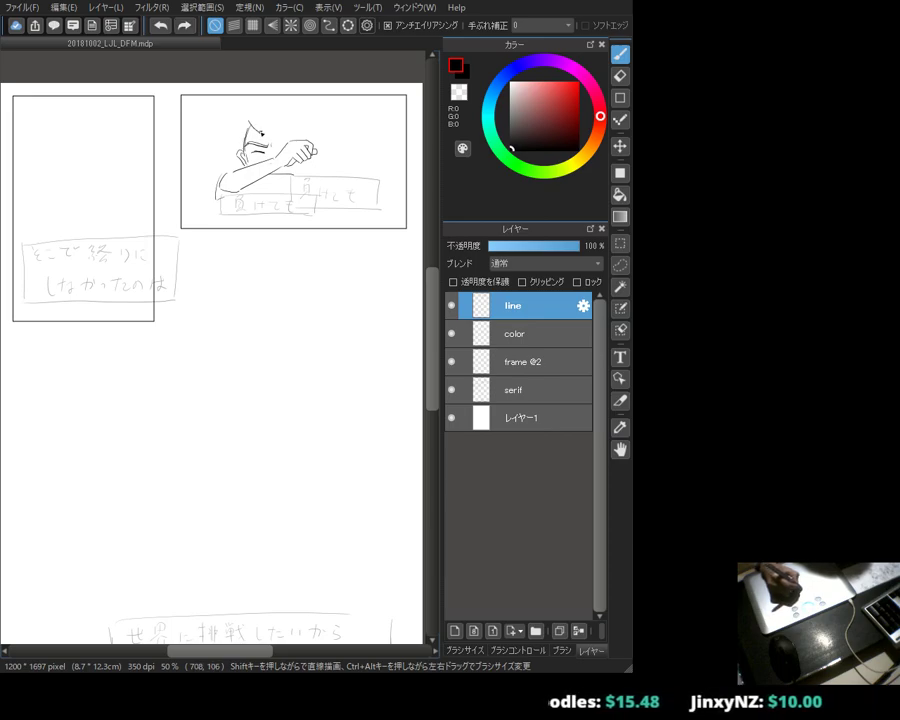
Step: Trim the upper end of the temple line with the transparent colour and draw the fringe above the eyebrow
{"action": "key", "text": "s"}
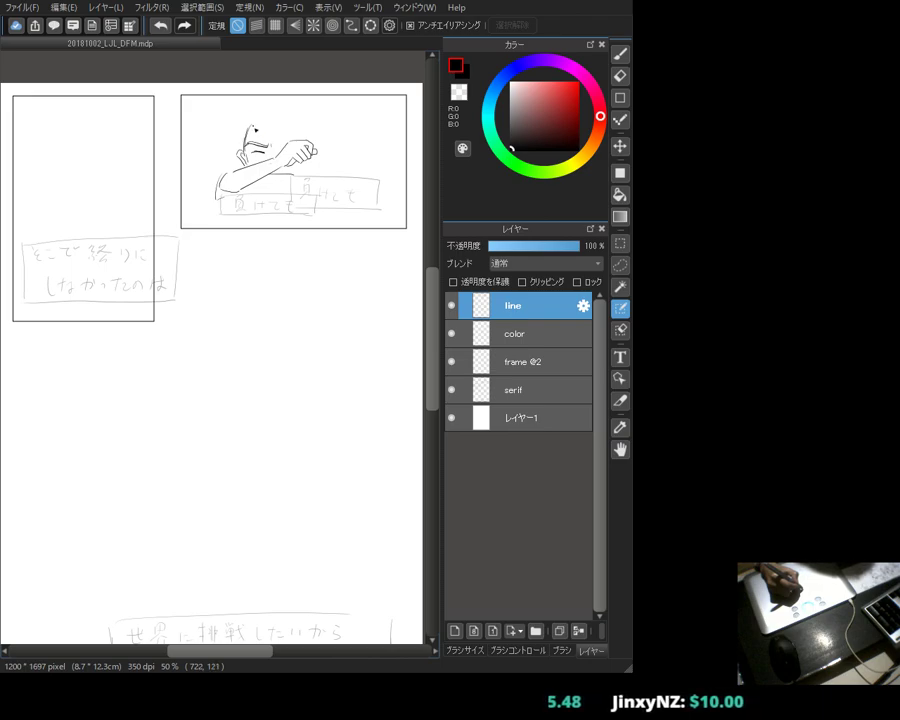
{"action": "key", "text": "b"}
{"action": "key", "text": "z"}
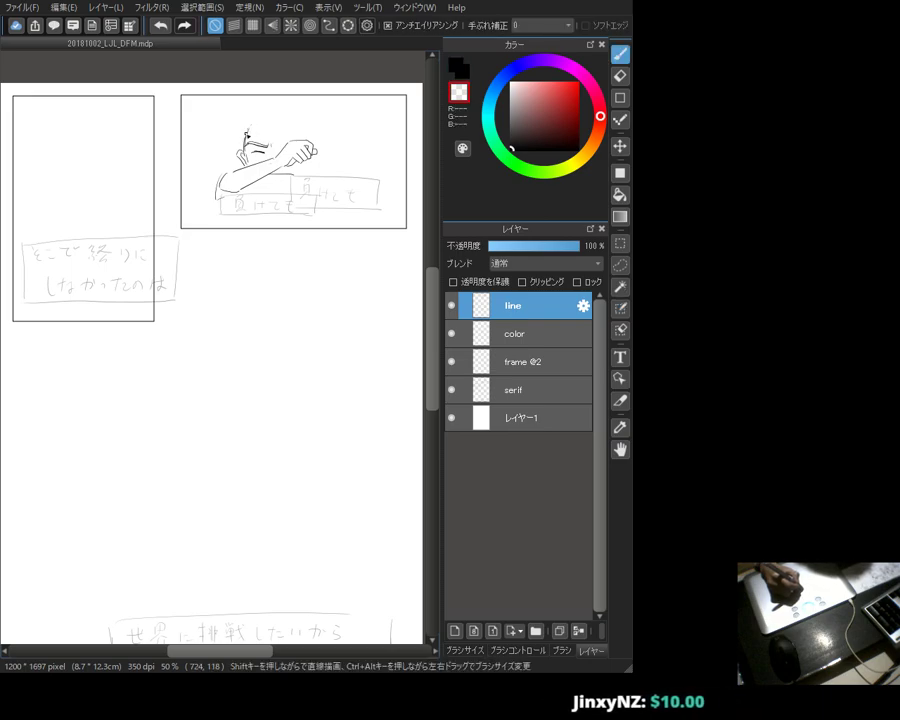
{"action": "key", "text": "x"}
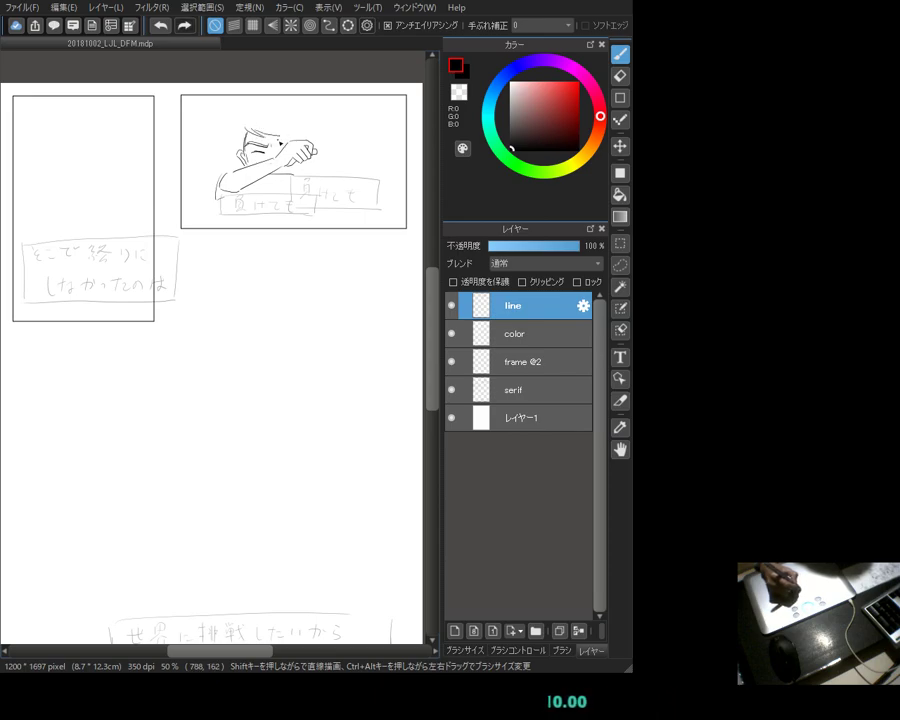
{"action": "key", "text": "ctrl+z"}
{"action": "left_click_drag", "start_coordinate": [246, 128], "coordinate": [277, 133]}
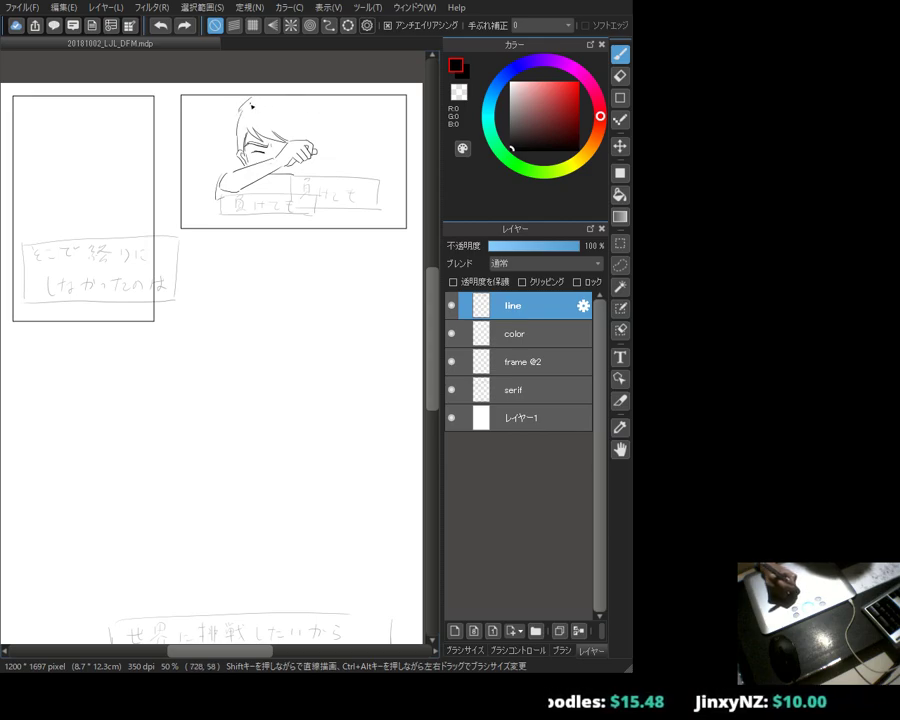
Step: Draw the hair's rounded outline from the ear over the top of the head down to the fist
{"action": "mouse_move", "coordinate": [247, 114]}
{"action": "left_mouse_down"}
{"action": "mouse_move", "coordinate": [294, 97]}
{"action": "mouse_move", "coordinate": [318, 110]}
{"action": "mouse_move", "coordinate": [326, 137]}
{"action": "mouse_move", "coordinate": [301, 97]}
{"action": "mouse_move", "coordinate": [316, 147]}
{"action": "left_mouse_up"}
{"action": "key", "text": "ctrl+z"}
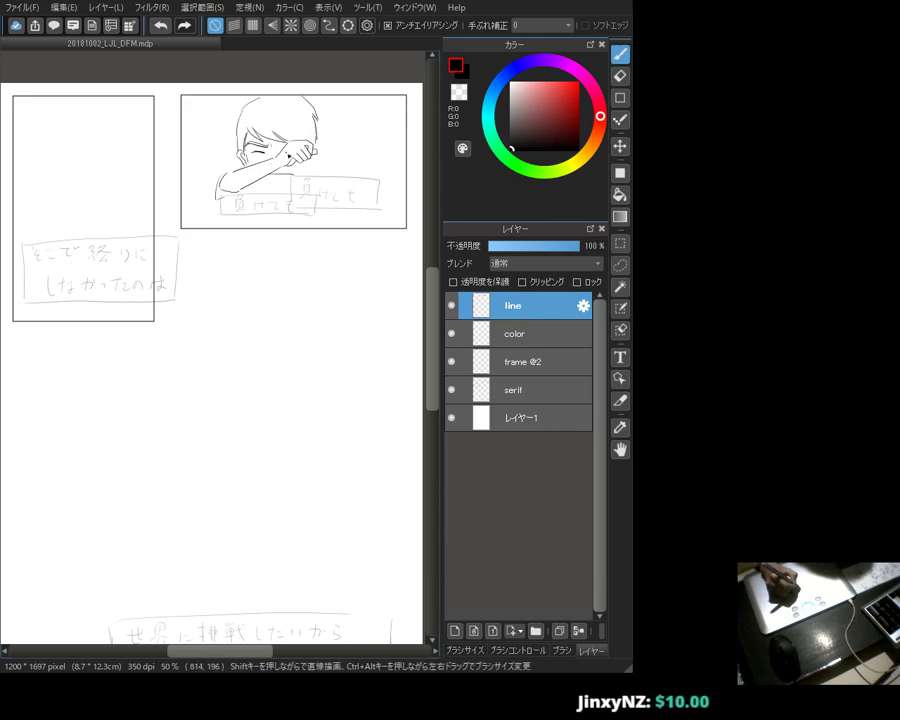
{"action": "key", "text": "ctrl+z"}
{"action": "key", "text": "ctrl+z"}
{"action": "left_click_drag", "start_coordinate": [292, 97], "coordinate": [313, 141]}
{"action": "key", "text": "ctrl+z"}
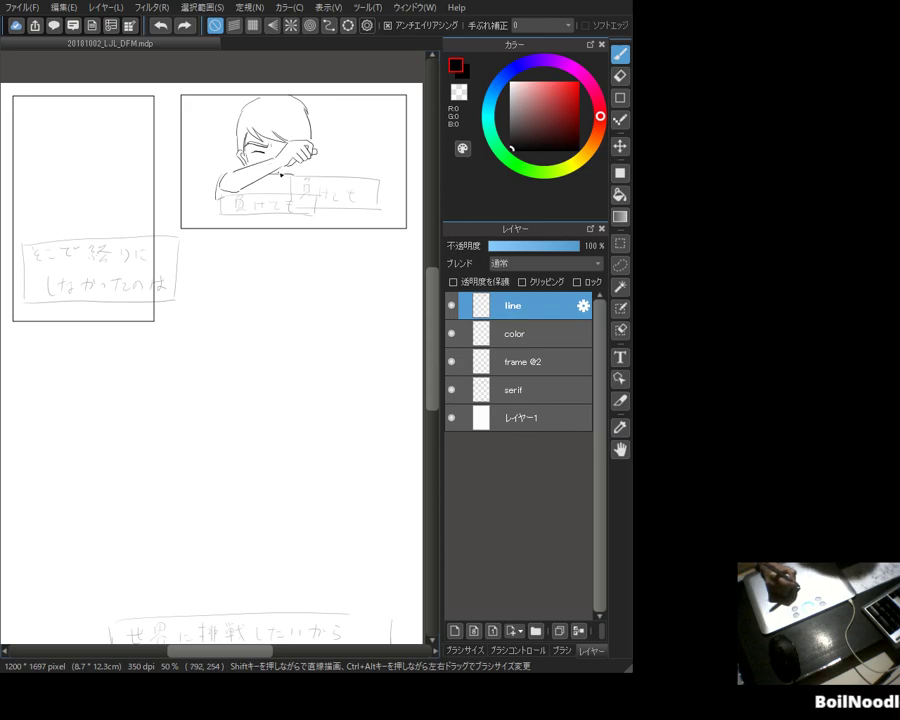
Step: Clean up the overlapping lines around the forearm and draw the jaw, neck and collar folds beneath it
{"action": "key", "text": "e"}
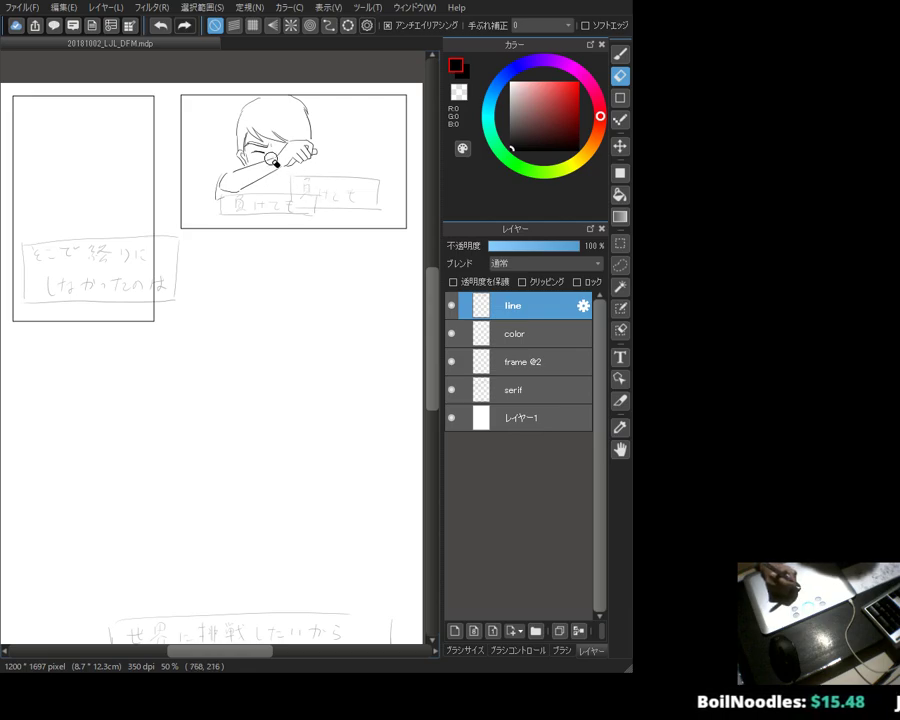
{"action": "key", "text": "b"}
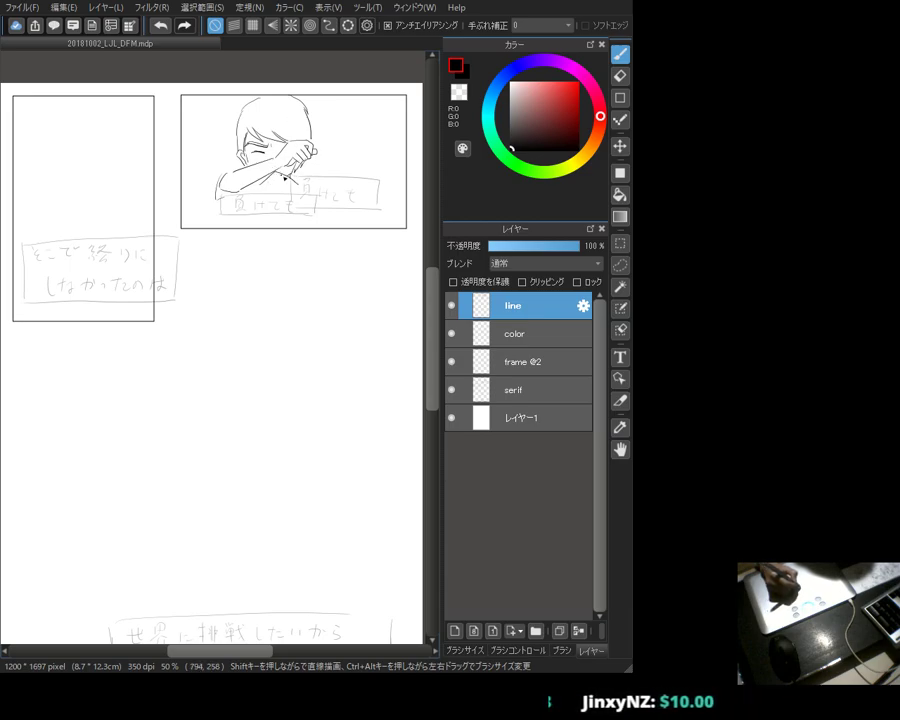
{"action": "key", "text": "e"}
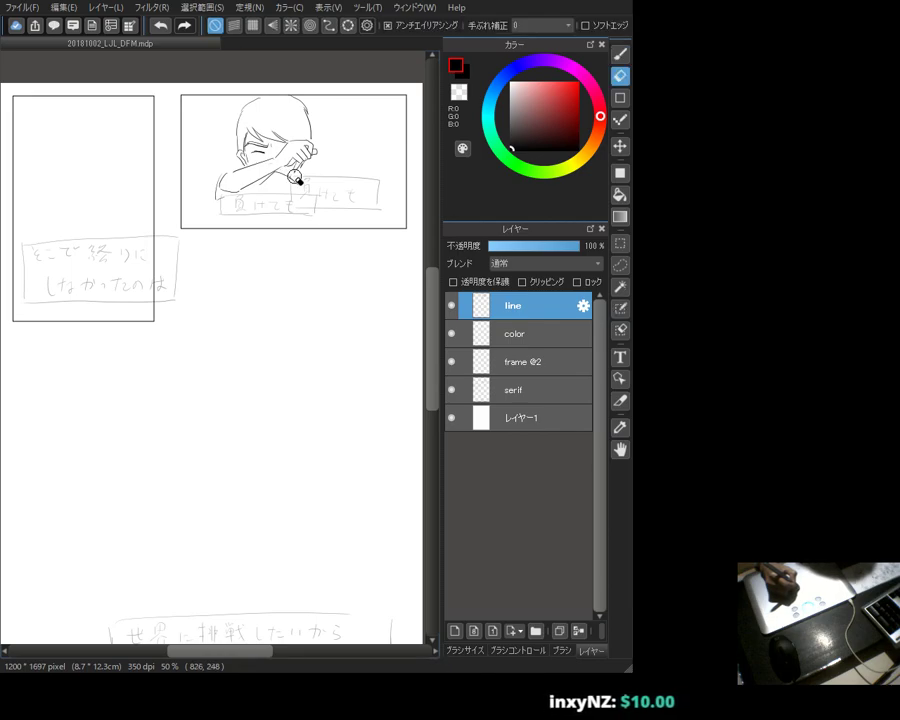
{"action": "key", "text": "b"}
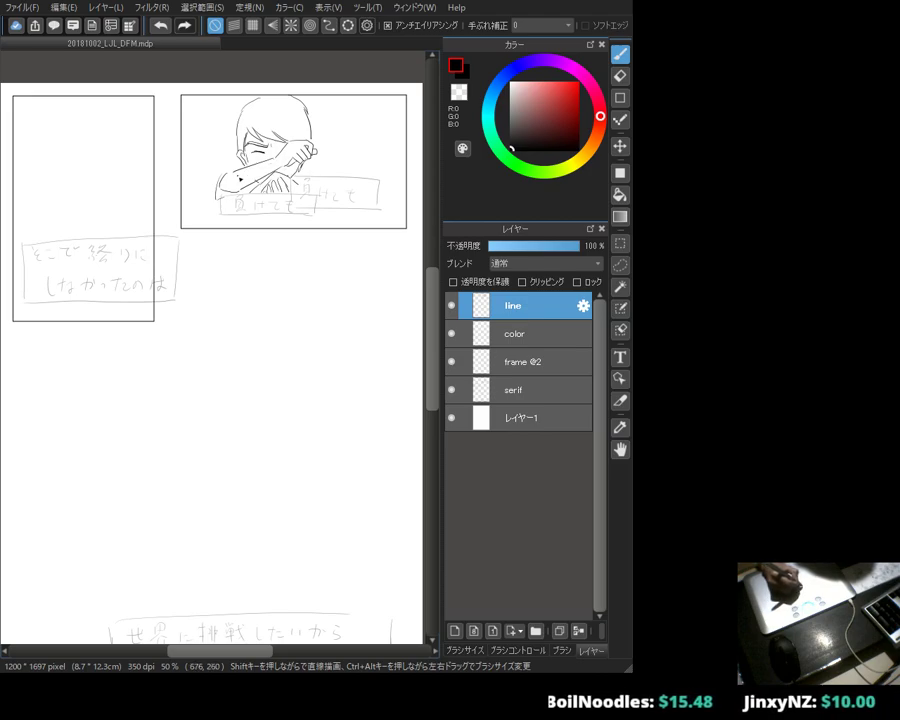
Step: Erase the elbow, redraw it farther out to lengthen the forearm, and draw the shoulder and upper arm around it
{"action": "key", "text": "e"}
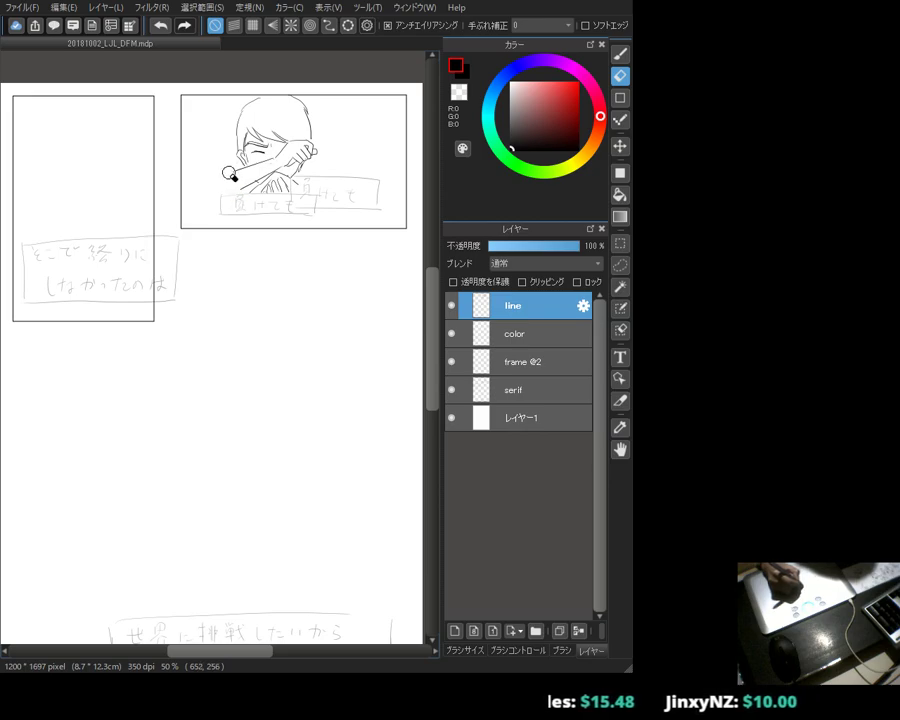
{"action": "key", "text": "b"}
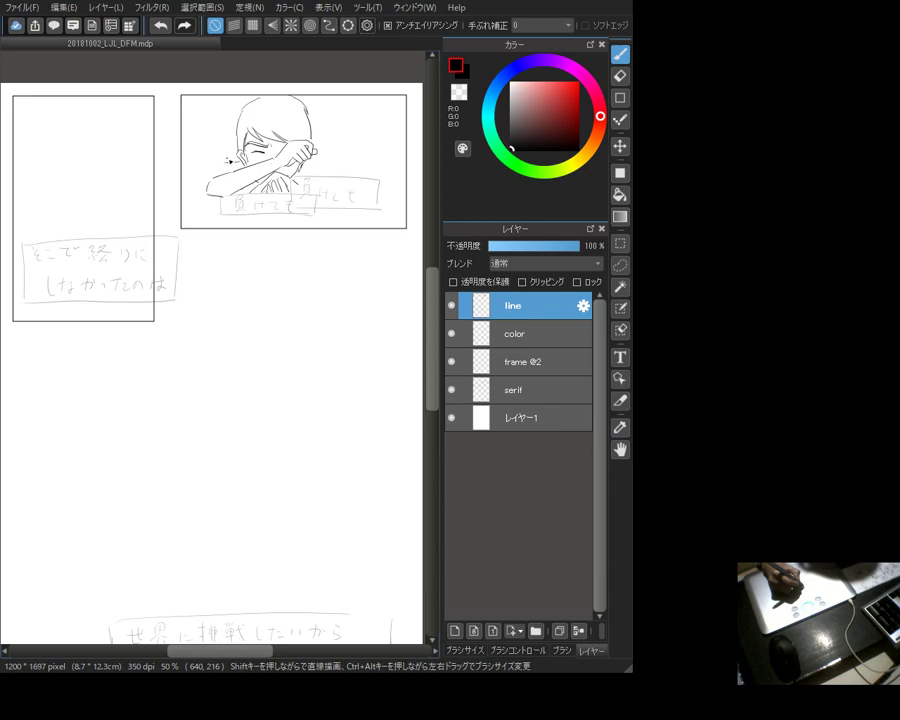
{"action": "mouse_move", "coordinate": [227, 157]}
{"action": "left_mouse_down"}
{"action": "mouse_move", "coordinate": [209, 165]}
{"action": "mouse_move", "coordinate": [195, 199]}
{"action": "mouse_move", "coordinate": [206, 199]}
{"action": "left_mouse_up"}
{"action": "key", "text": "ctrl+z"}
{"action": "left_click_drag", "start_coordinate": [239, 156], "coordinate": [200, 174]}
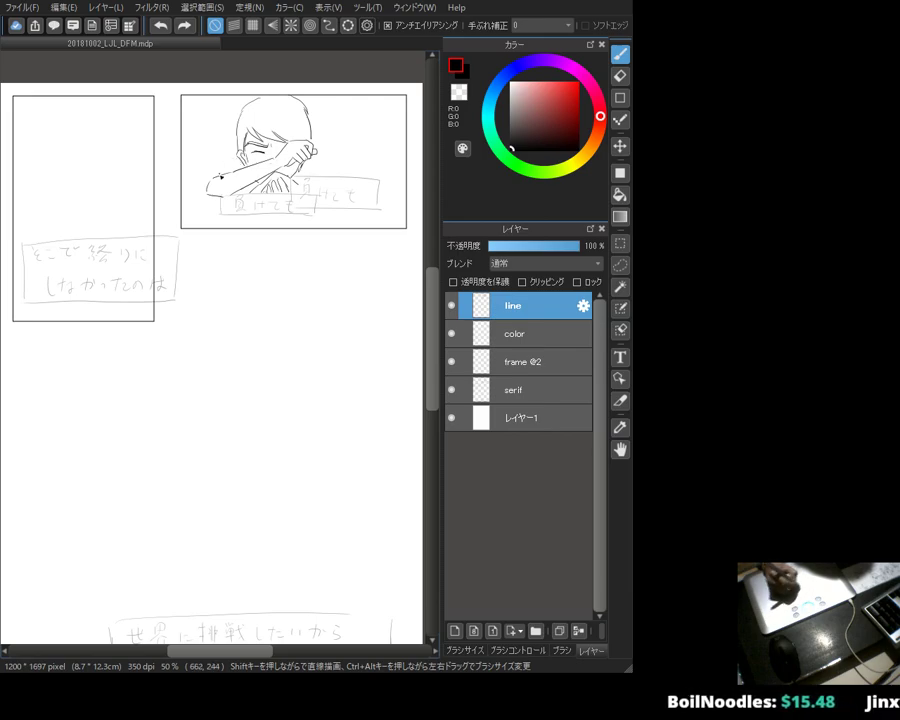
{"action": "mouse_move", "coordinate": [226, 156]}
{"action": "left_mouse_down"}
{"action": "mouse_move", "coordinate": [200, 181]}
{"action": "mouse_move", "coordinate": [206, 205]}
{"action": "mouse_move", "coordinate": [224, 205]}
{"action": "mouse_move", "coordinate": [231, 189]}
{"action": "mouse_move", "coordinate": [207, 179]}
{"action": "mouse_move", "coordinate": [229, 201]}
{"action": "left_mouse_up"}
{"action": "key", "text": "ctrl+z"}
{"action": "key", "text": "ctrl+z"}
{"action": "key", "text": "ctrl+z"}
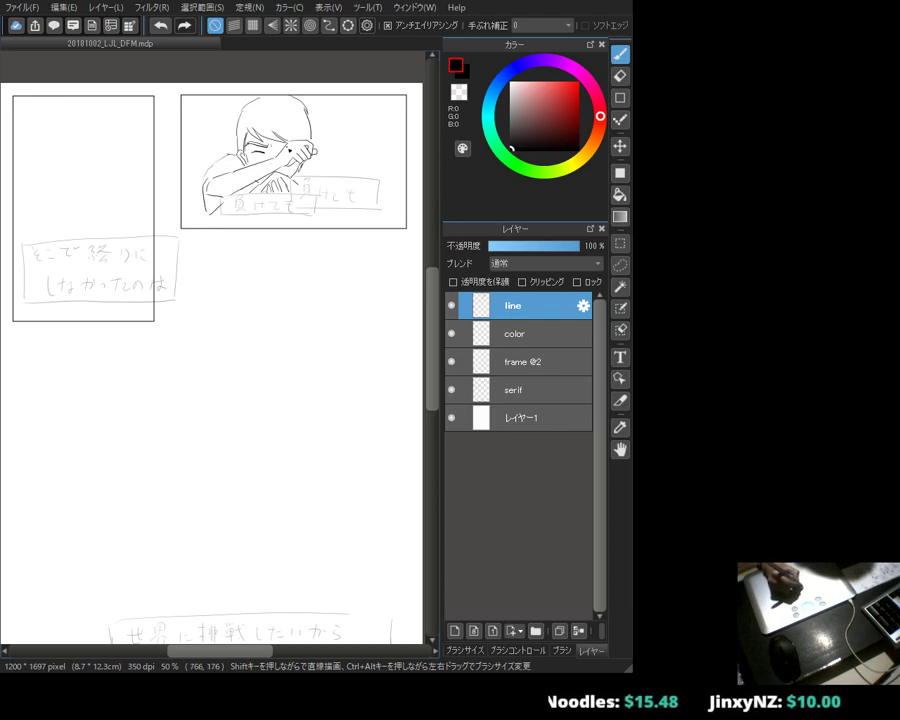
Step: Erase the upper arm and elbow lines and redraw them wider, with the arm bending toward the panel's lower edge
{"action": "key", "text": "e"}
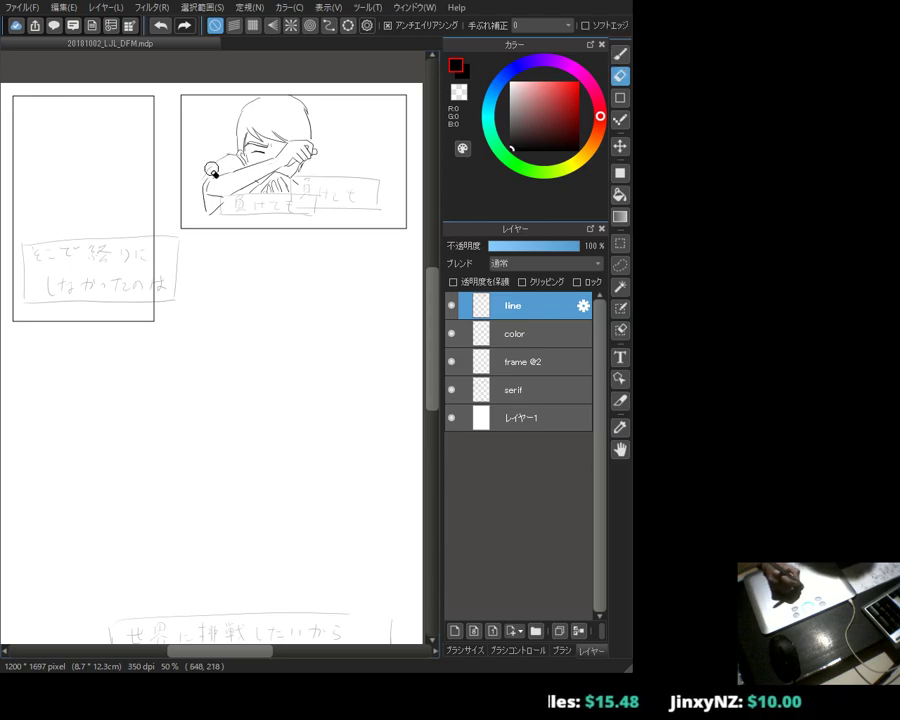
{"action": "key", "text": "b"}
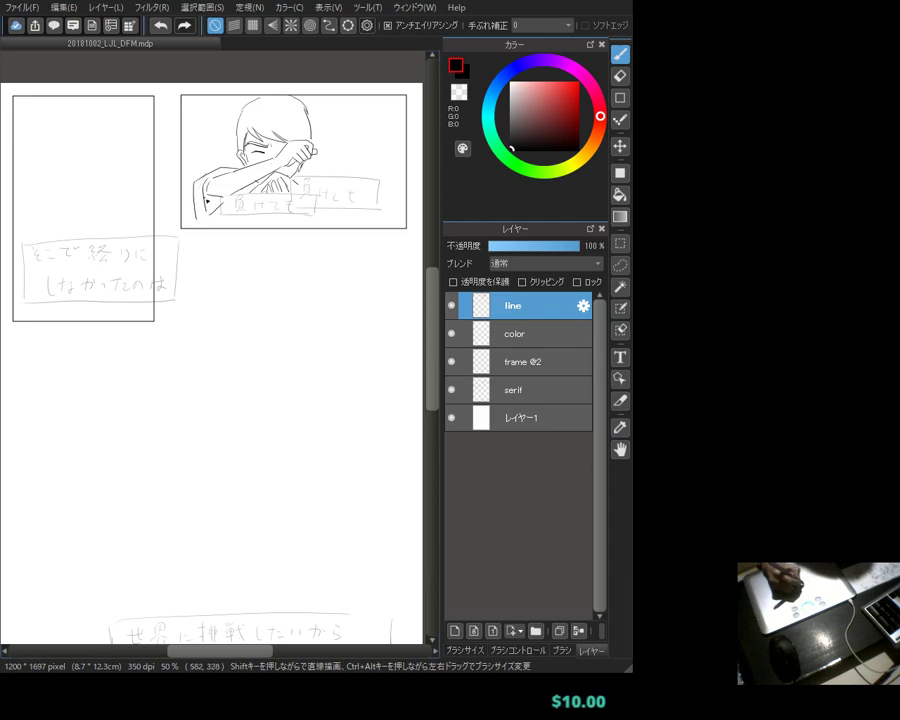
{"action": "key", "text": "e"}
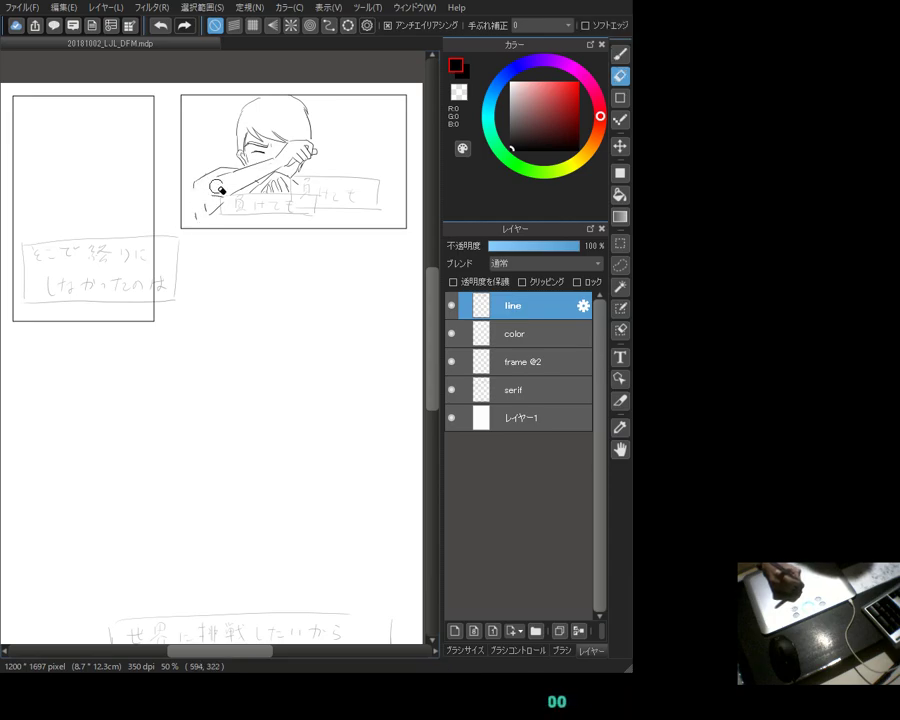
{"action": "key", "text": "b"}
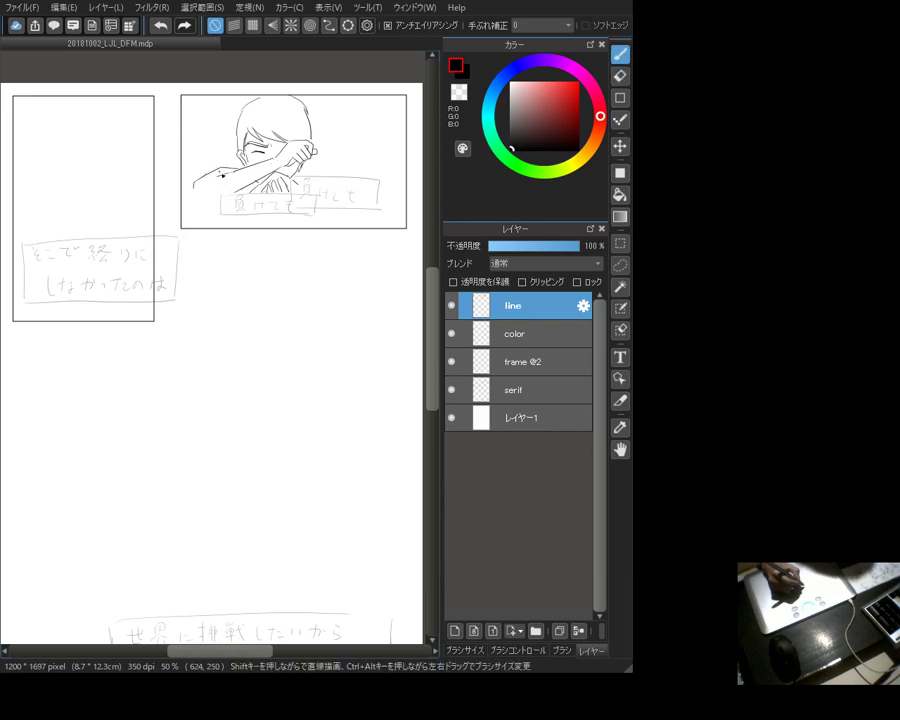
{"action": "mouse_move", "coordinate": [203, 184]}
{"action": "left_mouse_down"}
{"action": "mouse_move", "coordinate": [201, 205]}
{"action": "mouse_move", "coordinate": [233, 195]}
{"action": "mouse_move", "coordinate": [203, 214]}
{"action": "mouse_move", "coordinate": [216, 212]}
{"action": "mouse_move", "coordinate": [209, 221]}
{"action": "left_mouse_up"}
{"action": "key", "text": "ctrl+z"}
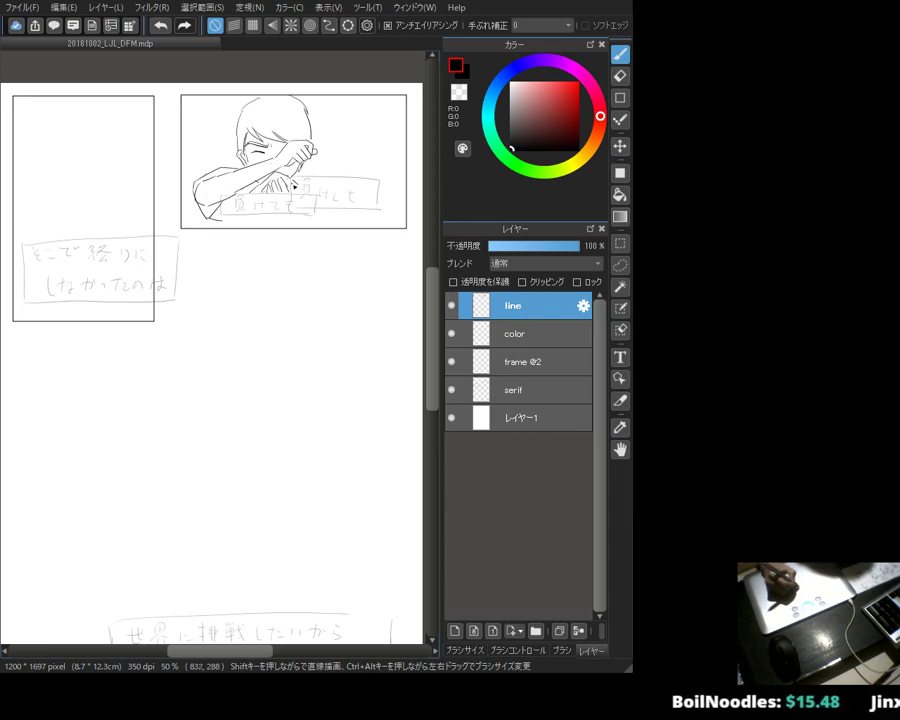
Step: Erase the overlap below the chin, draw the short-sleeved shirt and torso to the panel's lower edge, and trim the line below the elbow
{"action": "key", "text": "e"}
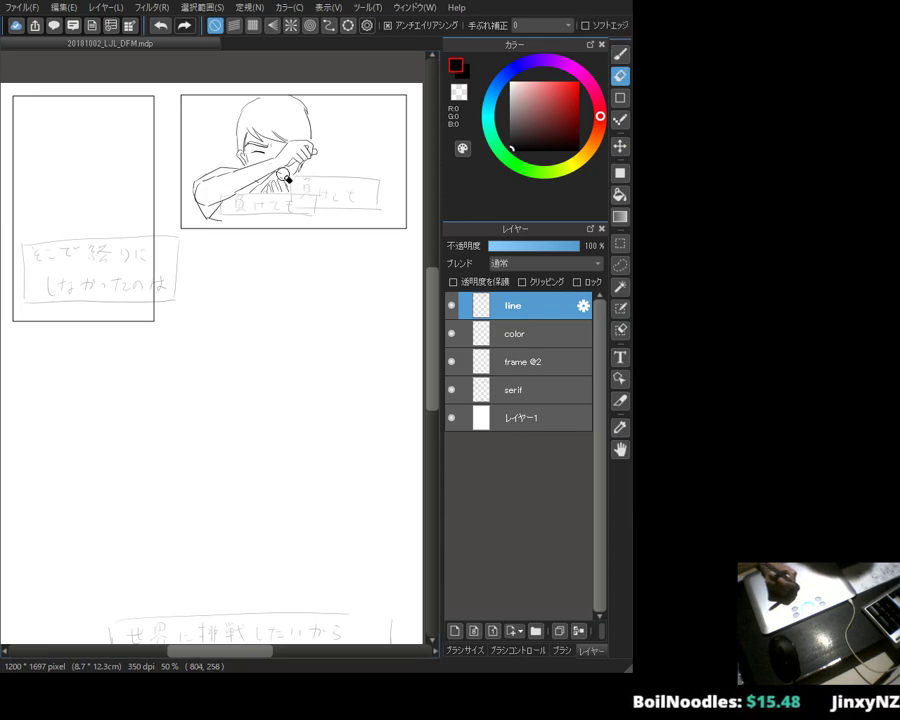
{"action": "key", "text": "b"}
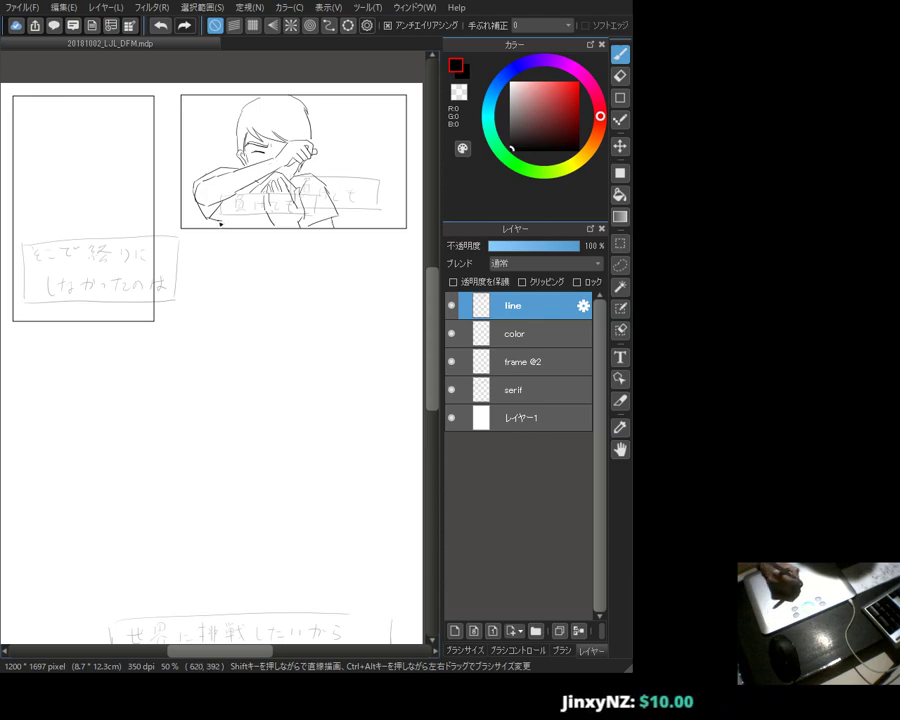
{"action": "key", "text": "e"}
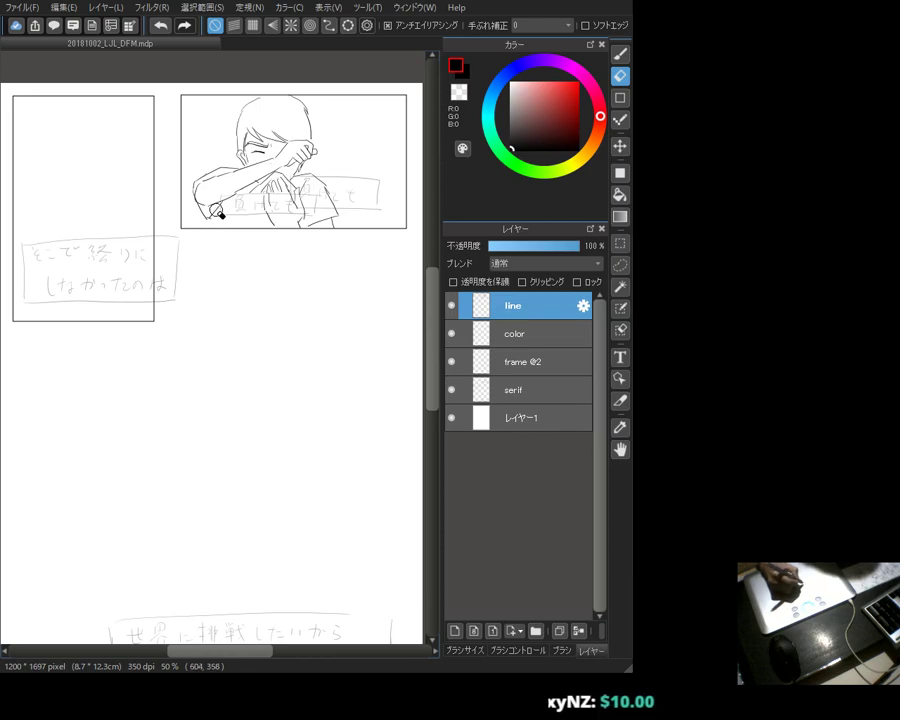
Step: Redraw the upper outline of the raised forearm between elbow and face, erasing the overlapping bits of line
{"action": "key", "text": "b"}
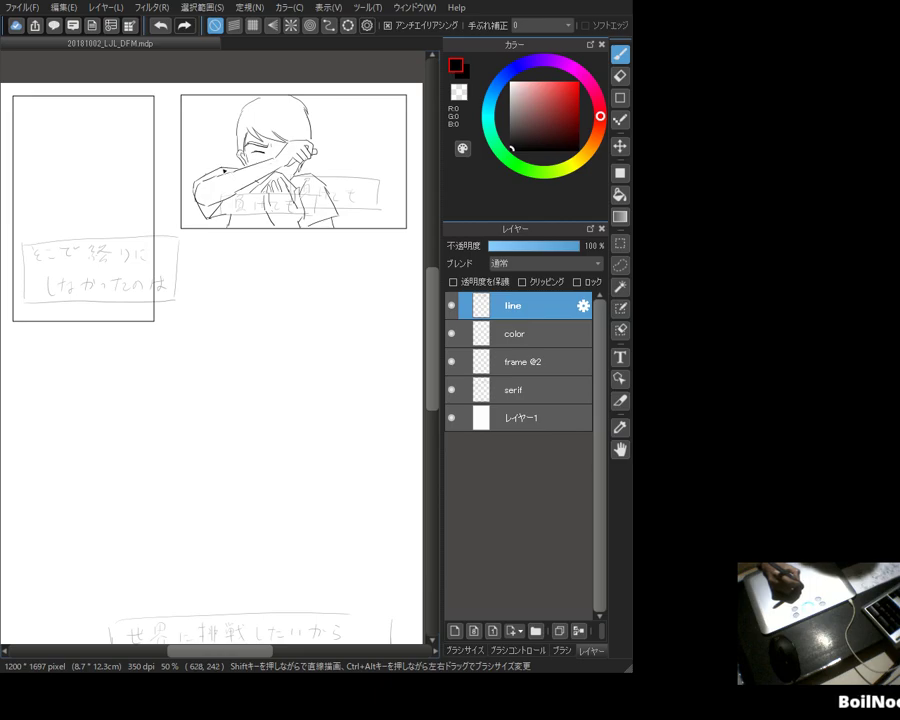
{"action": "key", "text": "e"}
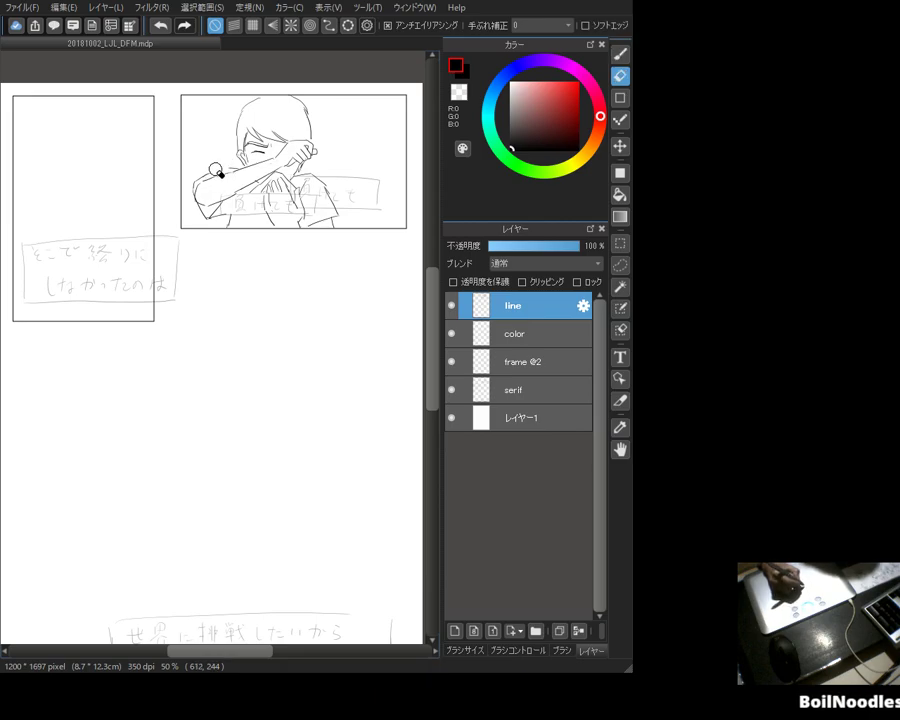
{"action": "key", "text": "b"}
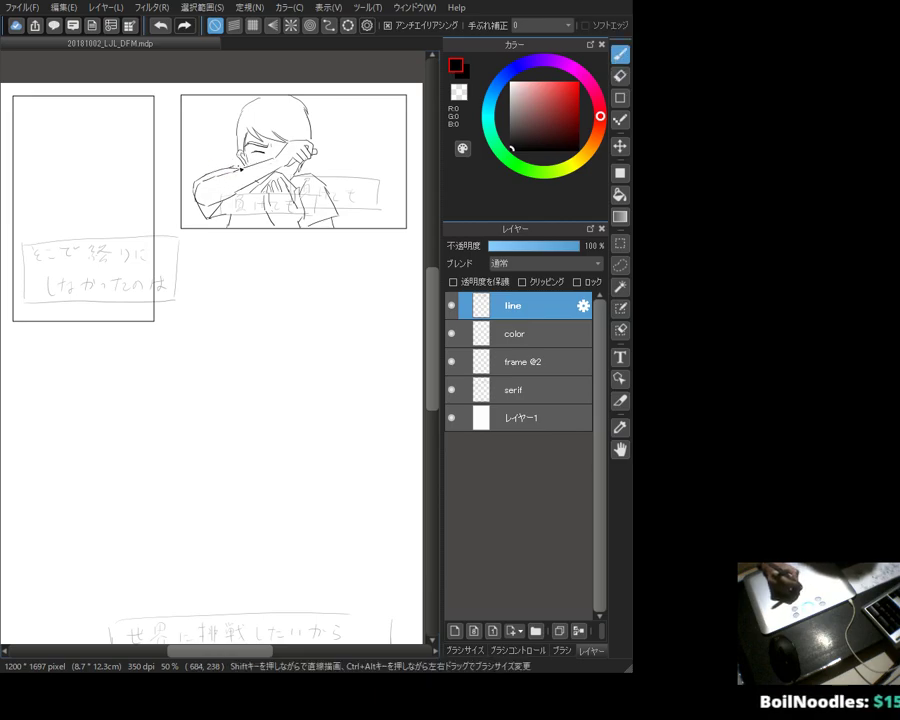
{"action": "key", "text": "e"}
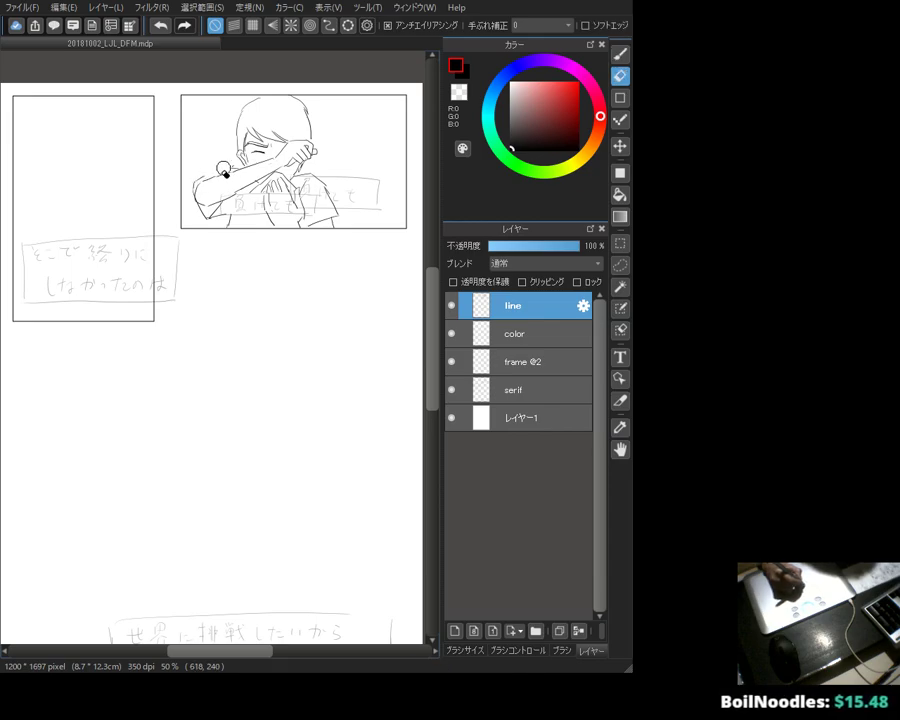
Step: Touch up the shirt lines below the forearm and add small strokes beneath the character's closed eye
{"action": "key", "text": "b"}
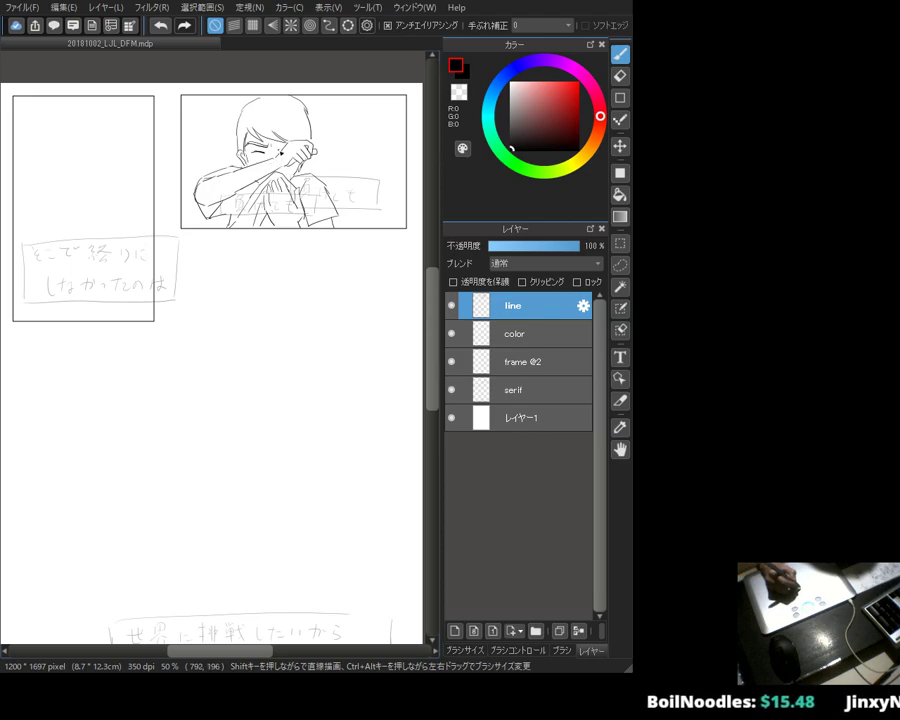
{"action": "key", "text": "e"}
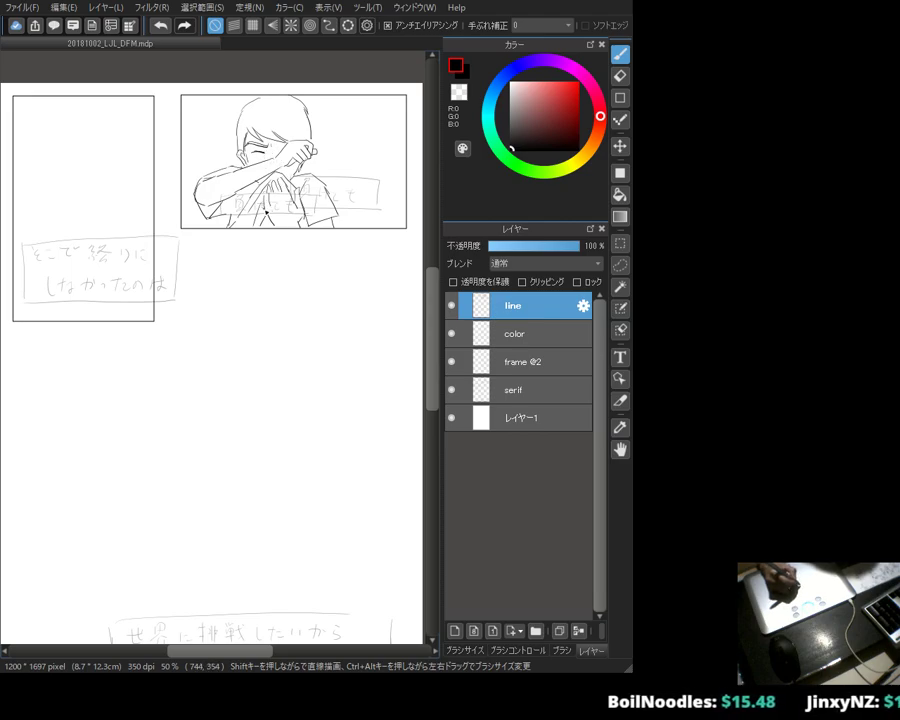
{"action": "key", "text": "b"}
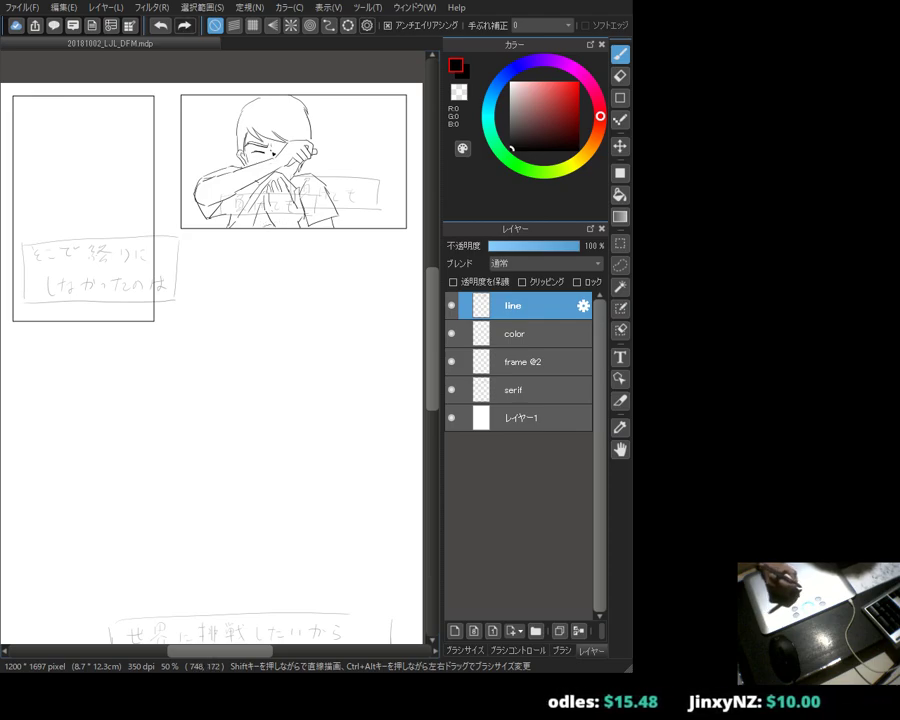
{"action": "left_click_drag", "start_coordinate": [251, 157], "coordinate": [256, 155]}
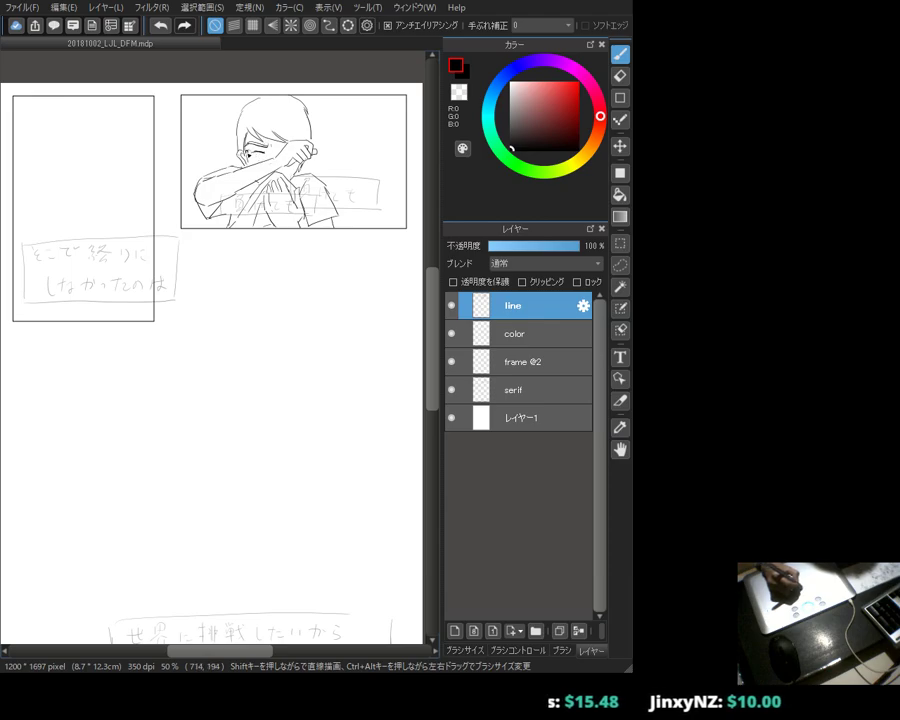
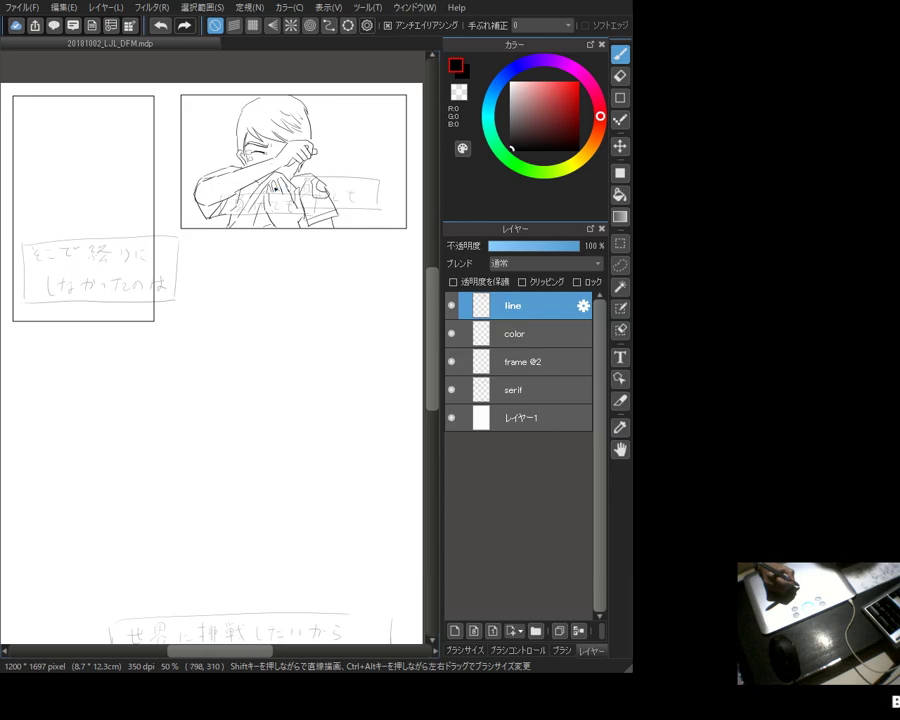
Step: Move the character's line art slightly sideways toward the middle of the wide panel
{"action": "key", "text": "v"}
{"action": "mouse_move", "coordinate": [309, 194]}
{"action": "left_mouse_down"}
{"action": "mouse_move", "coordinate": [328, 194]}
{"action": "mouse_move", "coordinate": [331, 263]}
{"action": "left_mouse_up"}
{"action": "key", "text": "b"}
{"action": "key", "text": "ctrl+z"}
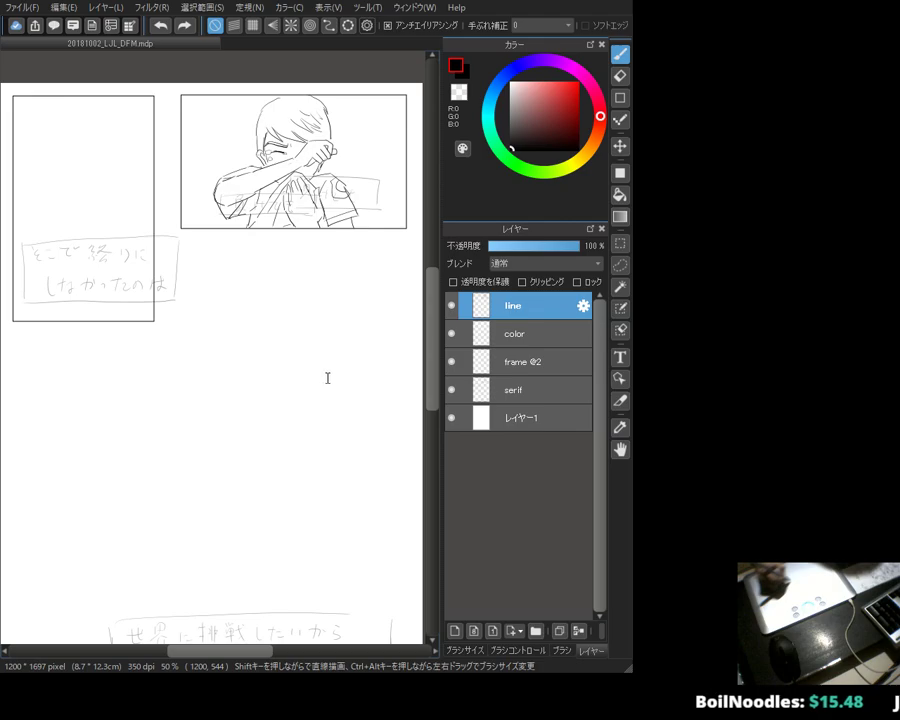
Step: Rename the line layer to line1 and add a new layer named line2 between it and the color layer
{"action": "left_click", "coordinate": [360, 485]}
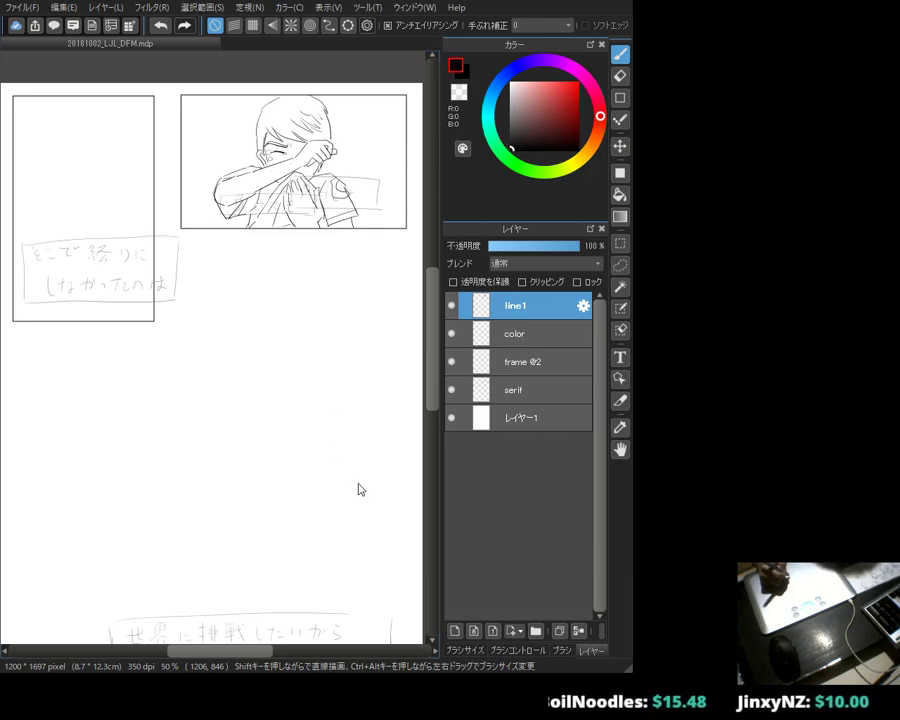
{"action": "left_click", "coordinate": [520, 334]}
{"action": "left_click", "coordinate": [455, 631]}
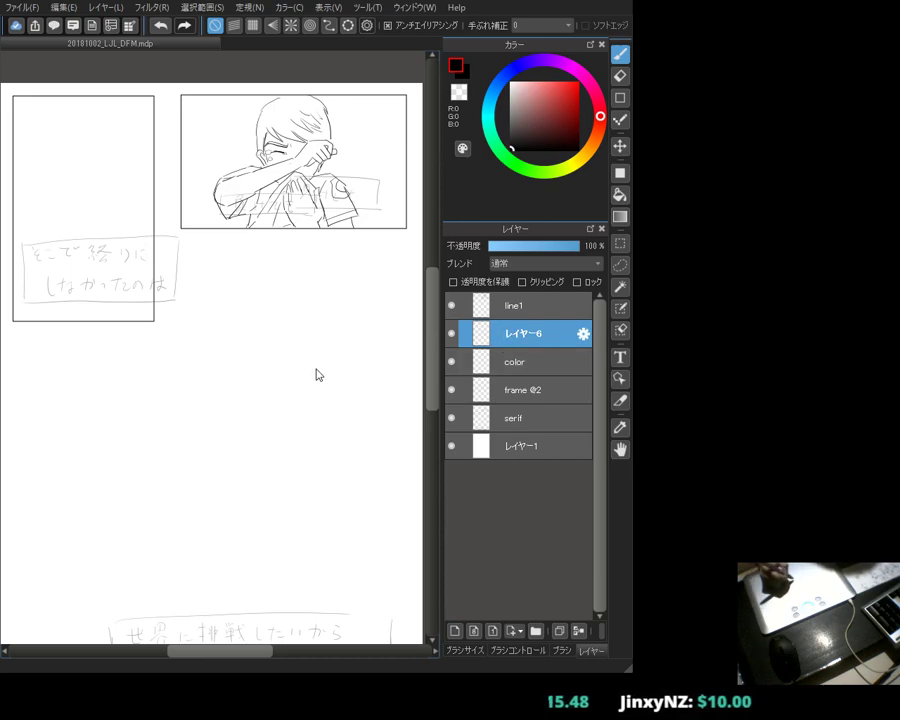
{"action": "type", "text": "line2"}
{"action": "key", "text": "Return"}
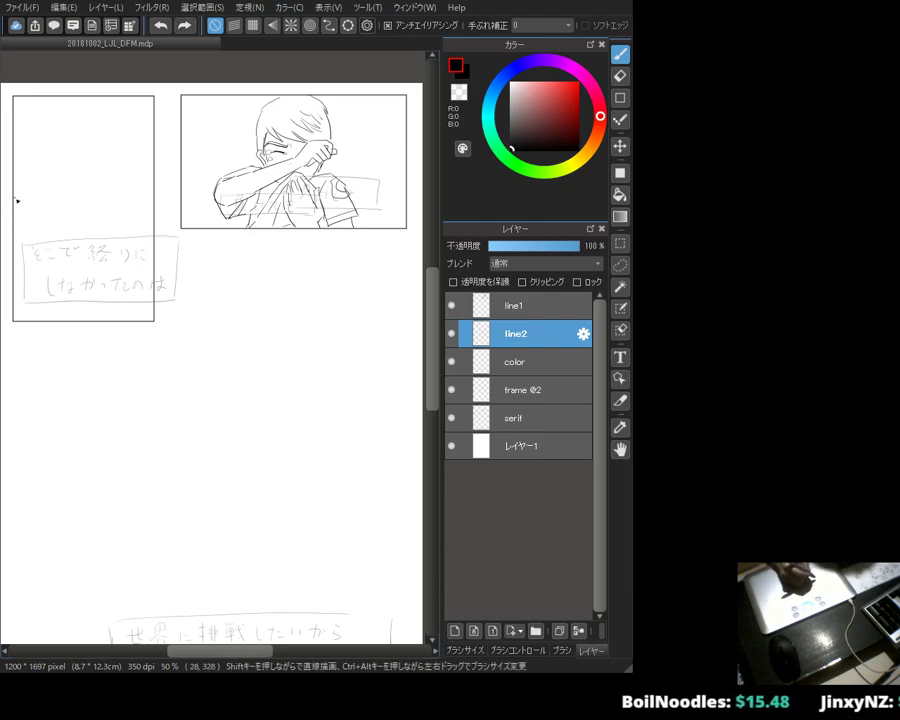
{"action": "mouse_move", "coordinate": [29, 176]}
{"action": "left_mouse_down"}
{"action": "mouse_move", "coordinate": [39, 212]}
{"action": "mouse_move", "coordinate": [78, 206]}
{"action": "mouse_move", "coordinate": [118, 205]}
{"action": "left_mouse_up"}
{"action": "key", "text": "ctrl+z"}
{"action": "key", "text": "ctrl+z"}
{"action": "mouse_move", "coordinate": [75, 176]}
{"action": "left_mouse_down"}
{"action": "mouse_move", "coordinate": [82, 209]}
{"action": "mouse_move", "coordinate": [119, 214]}
{"action": "mouse_move", "coordinate": [135, 205]}
{"action": "left_mouse_up"}
{"action": "key", "text": "ctrl+z"}
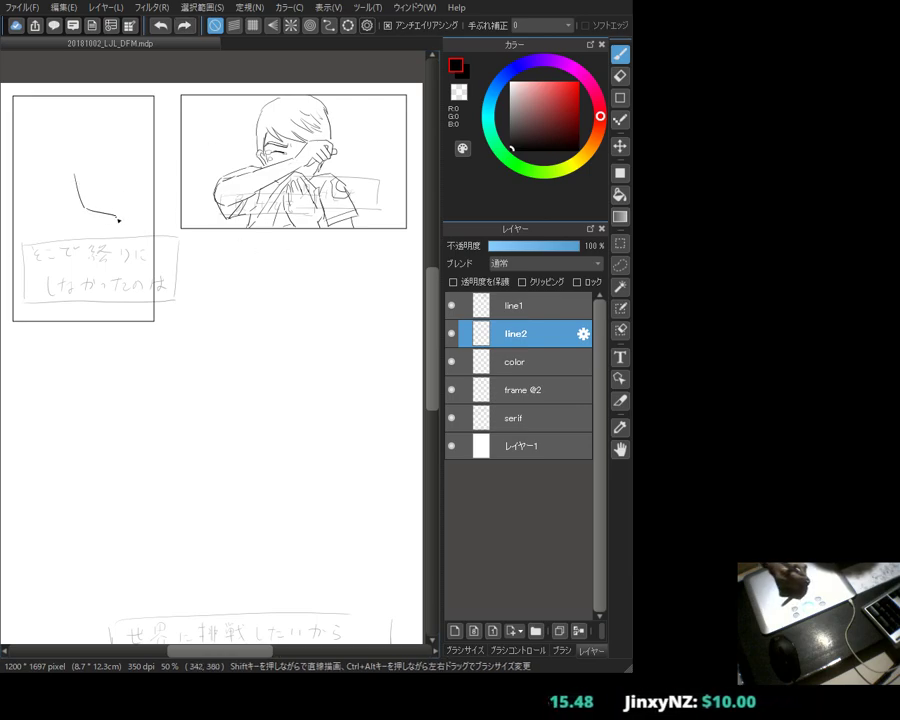
{"action": "key", "text": "ctrl+z"}
{"action": "key", "text": "ctrl+z"}
{"action": "left_click_drag", "start_coordinate": [45, 167], "coordinate": [59, 228]}
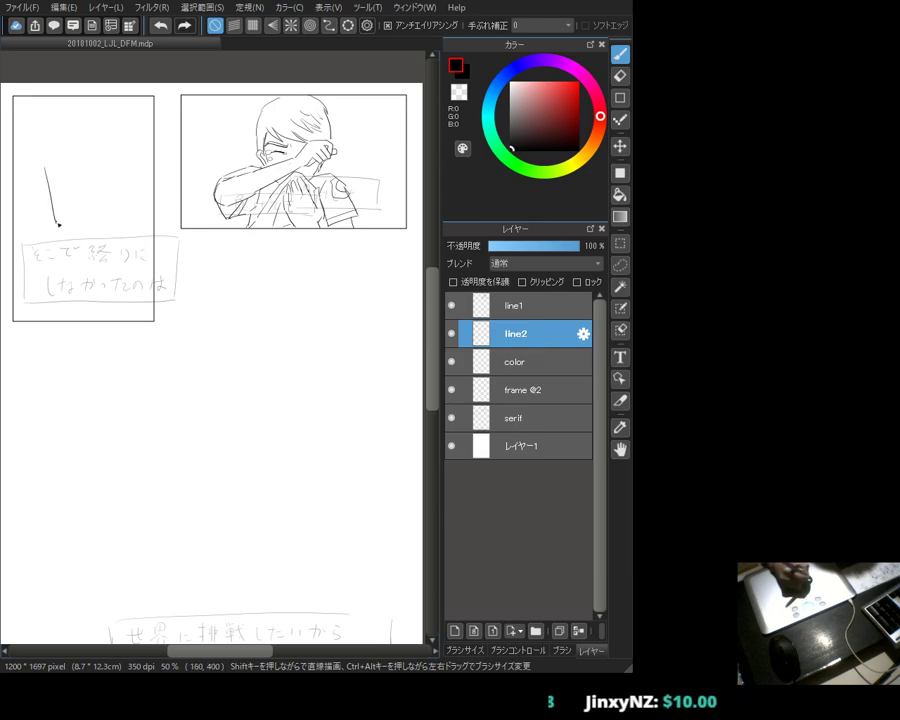
{"action": "key", "text": "ctrl+z"}
{"action": "left_click_drag", "start_coordinate": [64, 170], "coordinate": [77, 245]}
{"action": "key", "text": "ctrl+z"}
{"action": "left_click_drag", "start_coordinate": [50, 170], "coordinate": [60, 236]}
{"action": "key", "text": "ctrl+z"}
{"action": "left_click_drag", "start_coordinate": [46, 166], "coordinate": [53, 235]}
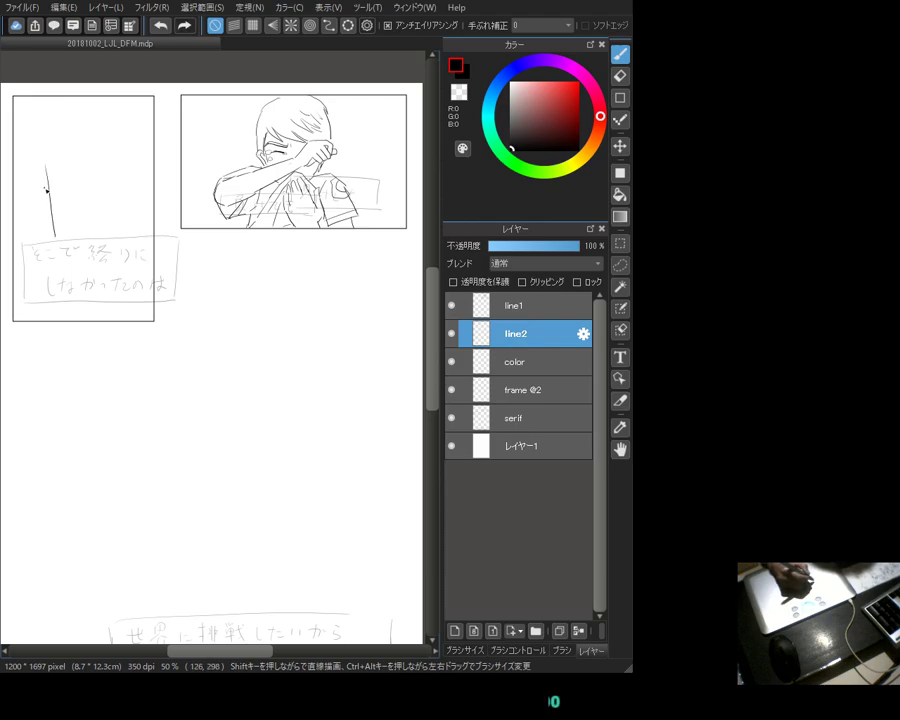
{"action": "key", "text": "ctrl+z"}
{"action": "left_click_drag", "start_coordinate": [72, 172], "coordinate": [80, 234]}
{"action": "key", "text": "ctrl+z"}
{"action": "mouse_move", "coordinate": [66, 175]}
{"action": "left_mouse_down"}
{"action": "mouse_move", "coordinate": [78, 236]}
{"action": "mouse_move", "coordinate": [34, 187]}
{"action": "mouse_move", "coordinate": [52, 189]}
{"action": "mouse_move", "coordinate": [54, 202]}
{"action": "mouse_move", "coordinate": [42, 226]}
{"action": "mouse_move", "coordinate": [46, 247]}
{"action": "mouse_move", "coordinate": [33, 218]}
{"action": "mouse_move", "coordinate": [39, 251]}
{"action": "left_mouse_up"}
{"action": "key", "text": "ctrl+z"}
{"action": "key", "text": "ctrl+z"}
{"action": "key", "text": "ctrl+z"}
{"action": "key", "text": "ctrl+z"}
Step: Sketch a face's side and jaw line in the tall panel and try the first strokes of an eye beside it
{"action": "mouse_move", "coordinate": [82, 182]}
{"action": "left_mouse_down"}
{"action": "mouse_move", "coordinate": [109, 279]}
{"action": "mouse_move", "coordinate": [151, 292]}
{"action": "left_mouse_up"}
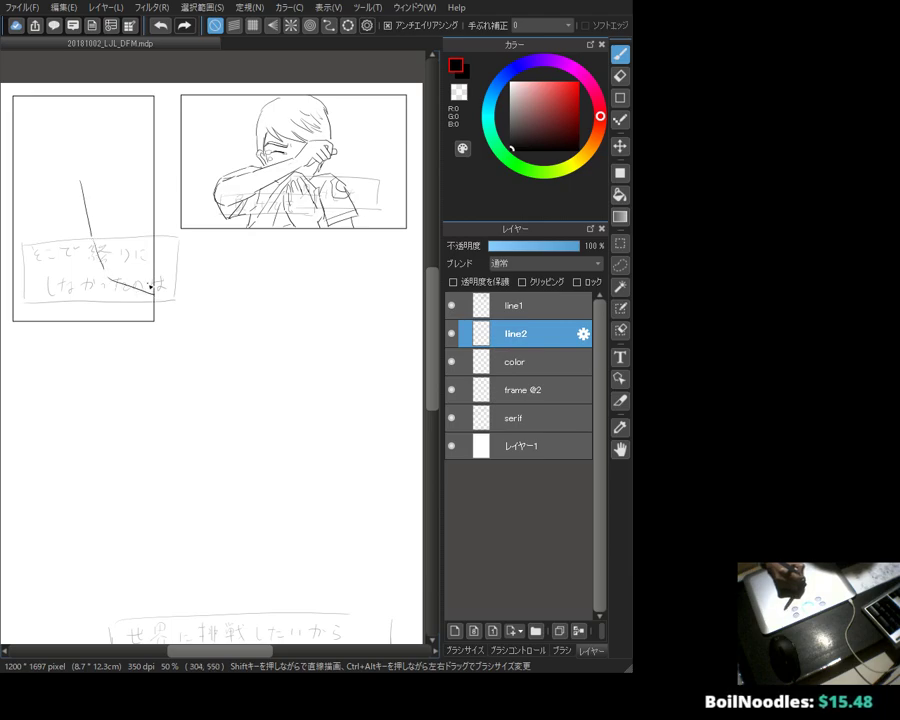
{"action": "mouse_move", "coordinate": [112, 204]}
{"action": "left_mouse_down"}
{"action": "mouse_move", "coordinate": [139, 198]}
{"action": "mouse_move", "coordinate": [105, 183]}
{"action": "mouse_move", "coordinate": [132, 182]}
{"action": "left_mouse_up"}
{"action": "key", "text": "ctrl+z"}
{"action": "key", "text": "ctrl+z"}
{"action": "key", "text": "ctrl+z"}
{"action": "key", "text": "ctrl+z"}
{"action": "key", "text": "ctrl+z"}
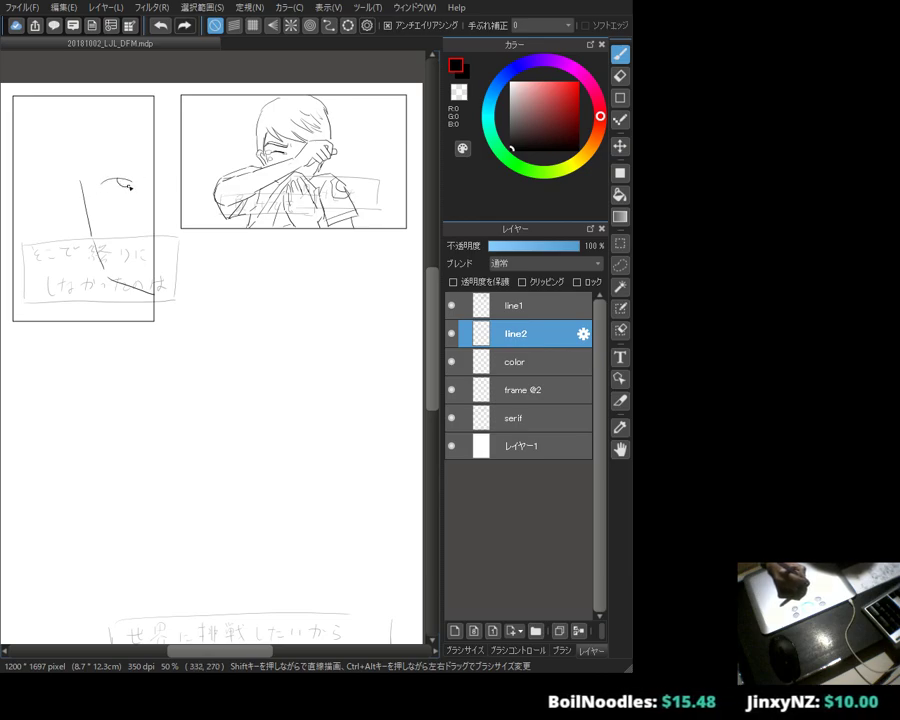
{"action": "key", "text": "ctrl+z"}
Step: Draw the upper and lower lids of an open eye in the tall panel, redoing the strokes as needed
{"action": "left_click_drag", "start_coordinate": [100, 183], "coordinate": [131, 183]}
{"action": "key", "text": "ctrl+z"}
{"action": "key", "text": "ctrl+z"}
{"action": "left_click_drag", "start_coordinate": [103, 184], "coordinate": [133, 190]}
{"action": "key", "text": "ctrl+z"}
{"action": "key", "text": "ctrl+z"}
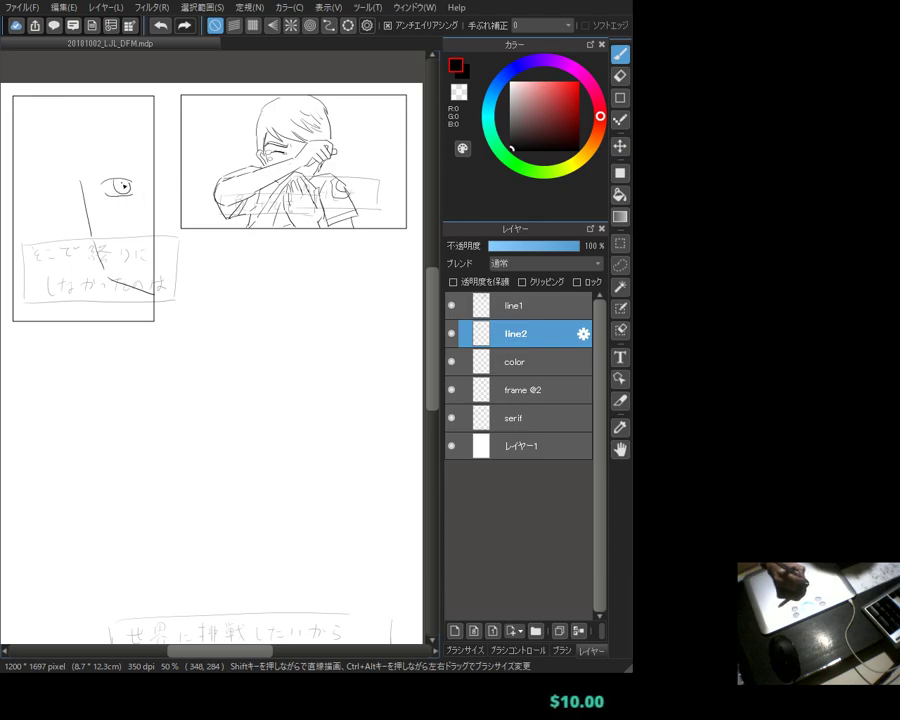
{"action": "key", "text": "ctrl+z"}
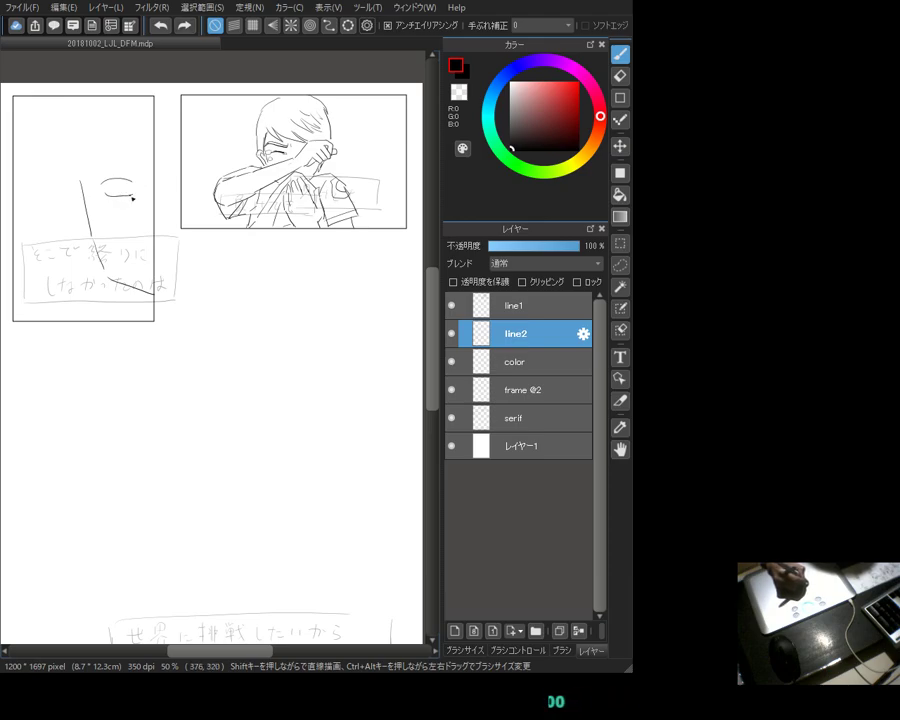
{"action": "key", "text": "ctrl+z"}
{"action": "left_click_drag", "start_coordinate": [131, 200], "coordinate": [129, 200]}
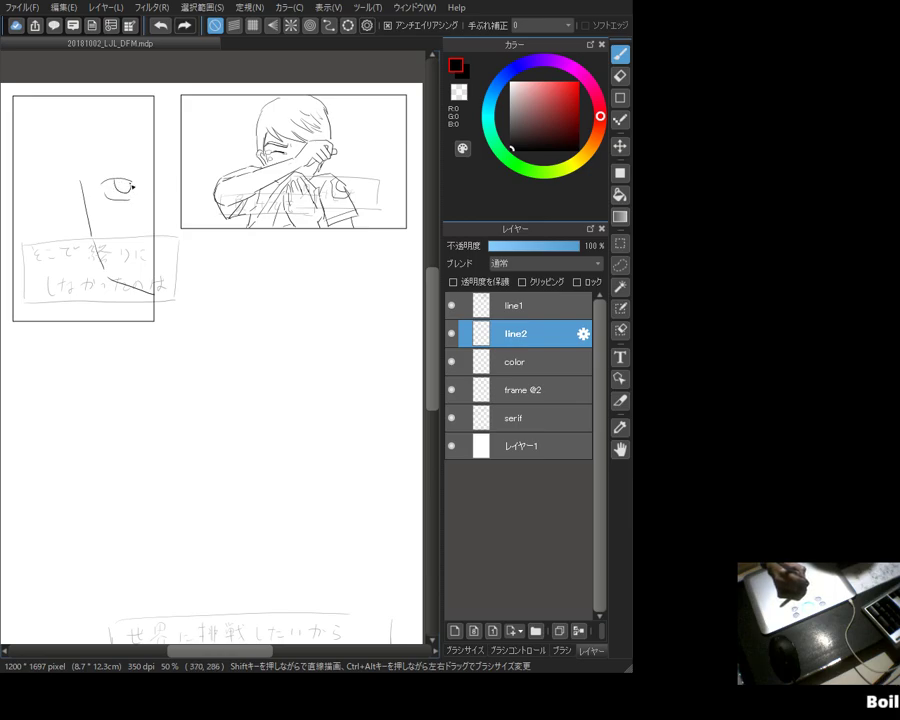
Step: Complete the eye with iris, pupil and an upper lid line, and mark the nose and mouth at the panel's edge
{"action": "left_click_drag", "start_coordinate": [127, 178], "coordinate": [123, 182]}
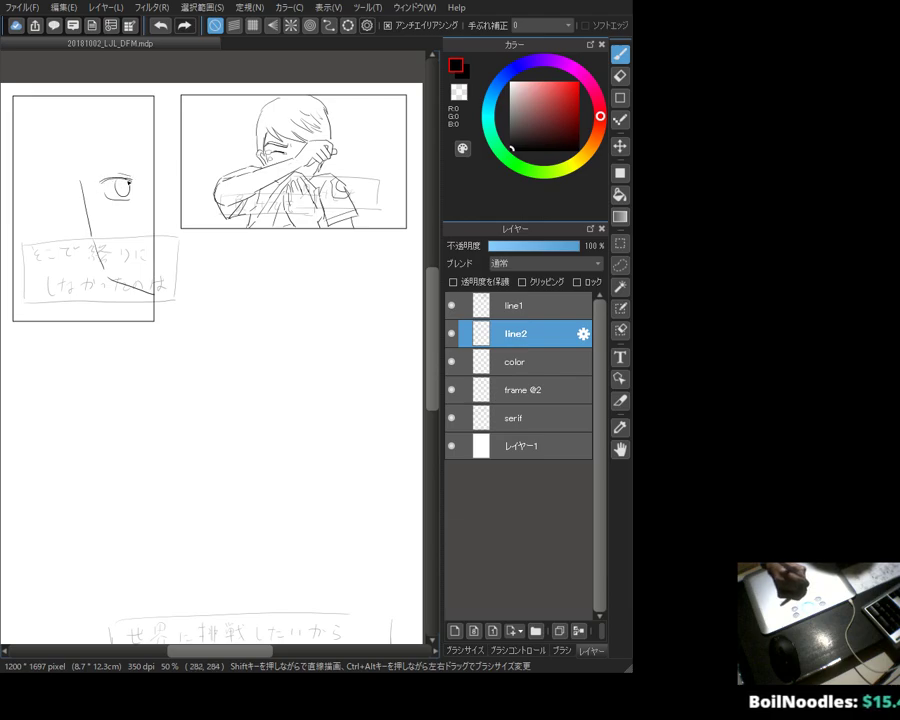
{"action": "key", "text": "ctrl+z"}
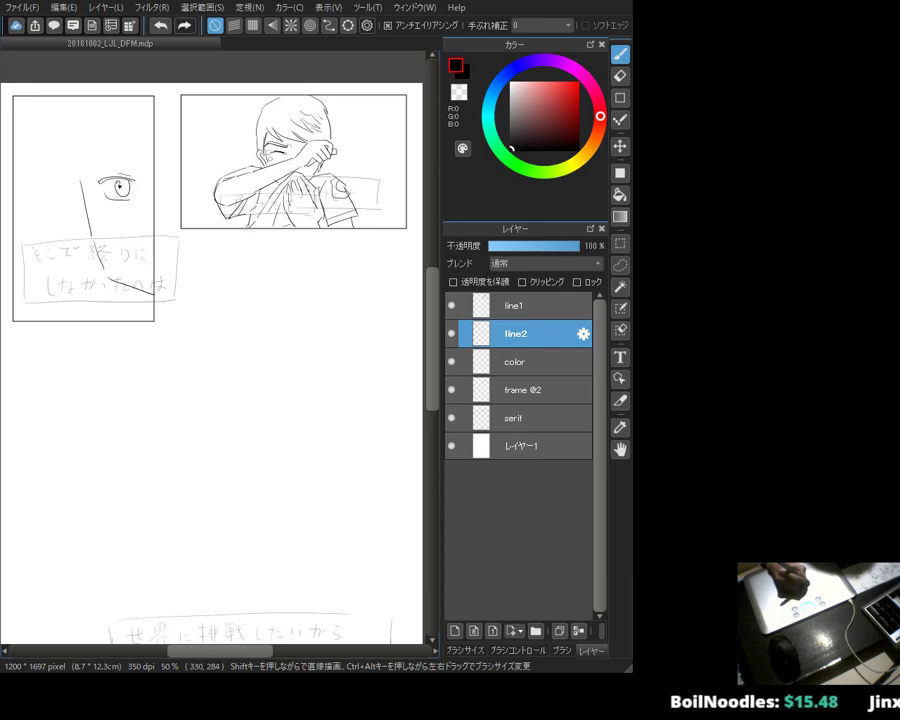
{"action": "left_click_drag", "start_coordinate": [123, 190], "coordinate": [118, 179]}
{"action": "key", "text": "ctrl+z"}
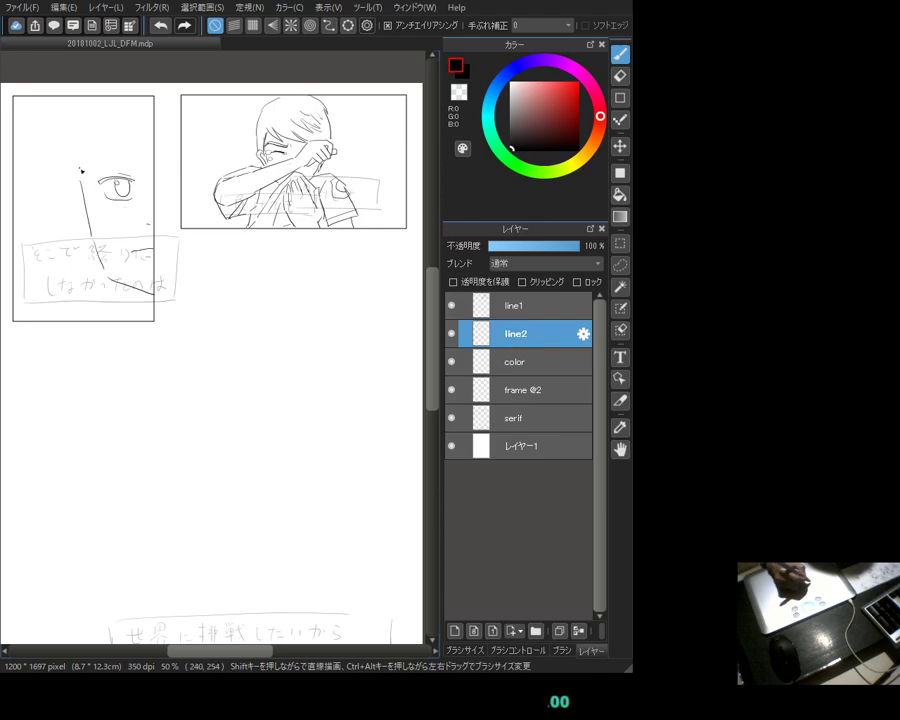
Step: Erase the face outline, redraw it farther from the eye down to the chin, and lengthen the mouth line
{"action": "key", "text": "e"}
{"action": "left_click_drag", "start_coordinate": [84, 180], "coordinate": [97, 250]}
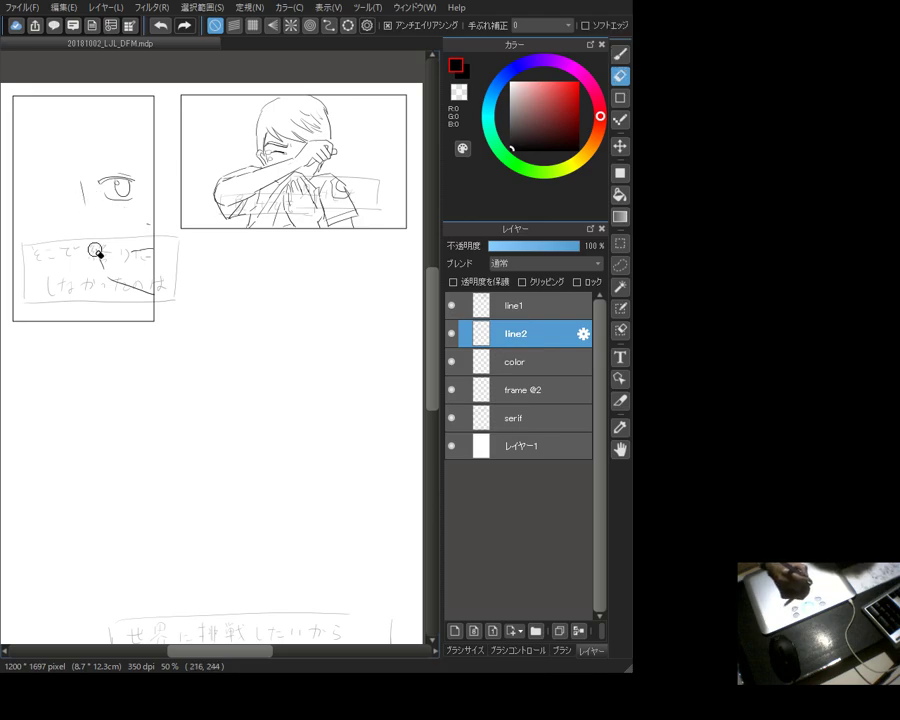
{"action": "key", "text": "b"}
{"action": "mouse_move", "coordinate": [72, 164]}
{"action": "left_mouse_down"}
{"action": "mouse_move", "coordinate": [91, 256]}
{"action": "mouse_move", "coordinate": [139, 291]}
{"action": "mouse_move", "coordinate": [111, 272]}
{"action": "mouse_move", "coordinate": [122, 287]}
{"action": "mouse_move", "coordinate": [141, 293]}
{"action": "mouse_move", "coordinate": [116, 266]}
{"action": "mouse_move", "coordinate": [104, 270]}
{"action": "mouse_move", "coordinate": [147, 290]}
{"action": "mouse_move", "coordinate": [105, 269]}
{"action": "mouse_move", "coordinate": [153, 297]}
{"action": "left_mouse_up"}
{"action": "key", "text": "ctrl+z"}
{"action": "key", "text": "e"}
{"action": "key", "text": "b"}
{"action": "key", "text": "ctrl+z"}
{"action": "key", "text": "ctrl+z"}
{"action": "left_click_drag", "start_coordinate": [104, 267], "coordinate": [154, 291]}
{"action": "key", "text": "e"}
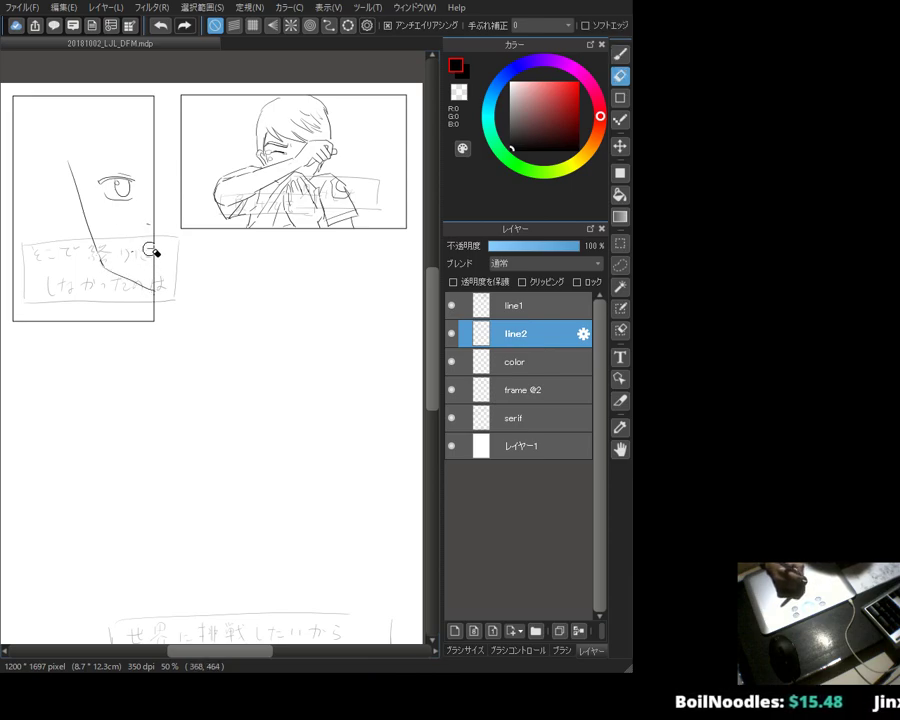
{"action": "key", "text": "b"}
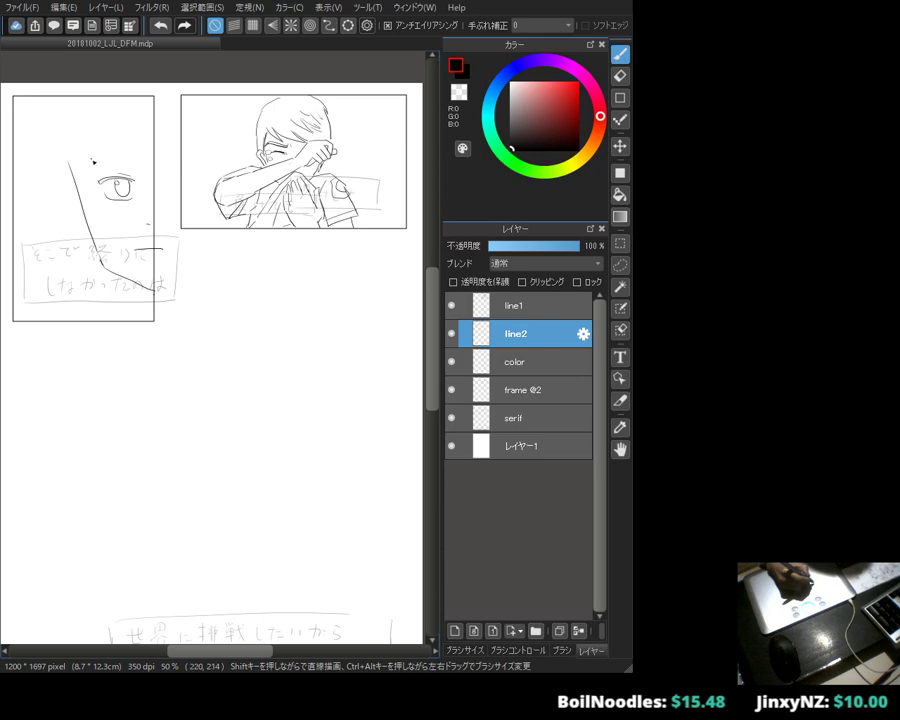
Step: Draw the eyebrow above the open eye and trim its outer end
{"action": "mouse_move", "coordinate": [106, 162]}
{"action": "left_mouse_down"}
{"action": "mouse_move", "coordinate": [138, 165]}
{"action": "mouse_move", "coordinate": [84, 162]}
{"action": "left_mouse_up"}
{"action": "key", "text": "ctrl+z"}
{"action": "key", "text": "ctrl+z"}
{"action": "key", "text": "ctrl+z"}
{"action": "mouse_move", "coordinate": [138, 167]}
{"action": "left_mouse_down"}
{"action": "mouse_move", "coordinate": [88, 167]}
{"action": "mouse_move", "coordinate": [92, 158]}
{"action": "mouse_move", "coordinate": [134, 169]}
{"action": "mouse_move", "coordinate": [90, 160]}
{"action": "mouse_move", "coordinate": [139, 168]}
{"action": "left_mouse_up"}
{"action": "key", "text": "ctrl+z"}
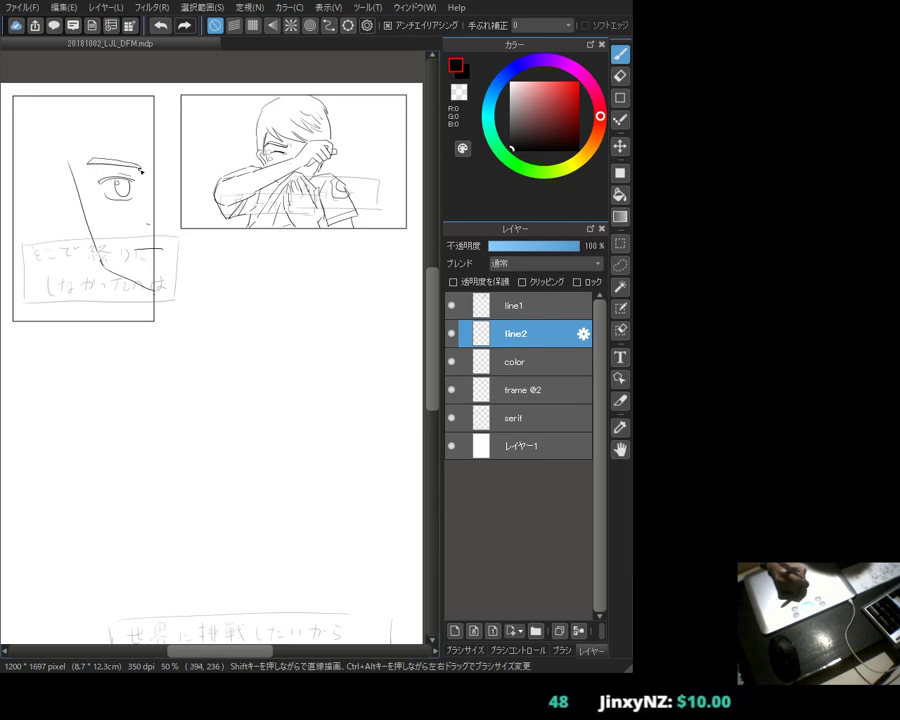
{"action": "key", "text": "e"}
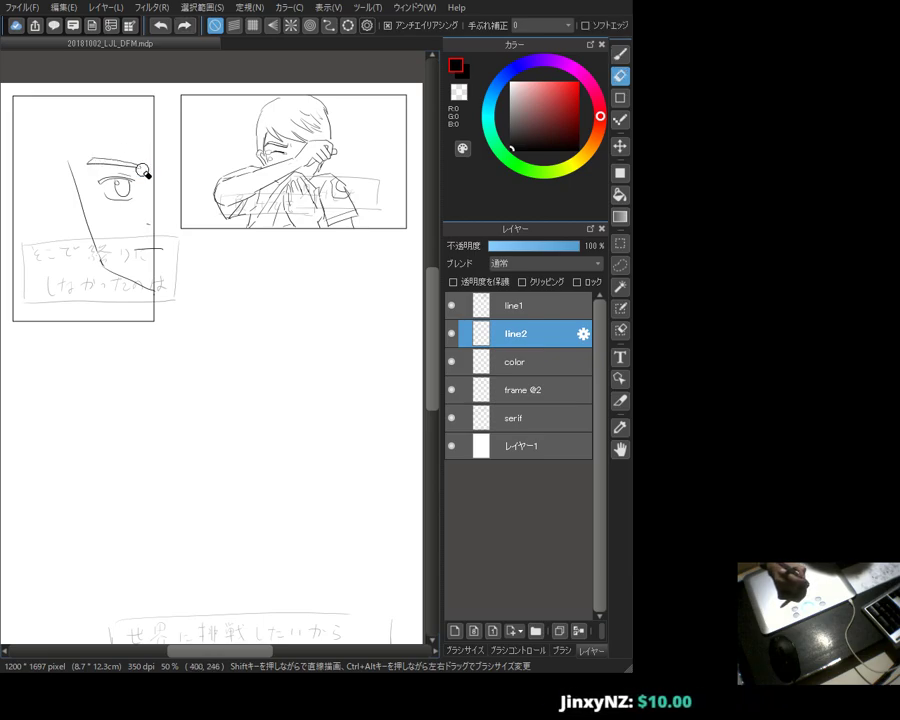
{"action": "key", "text": "b"}
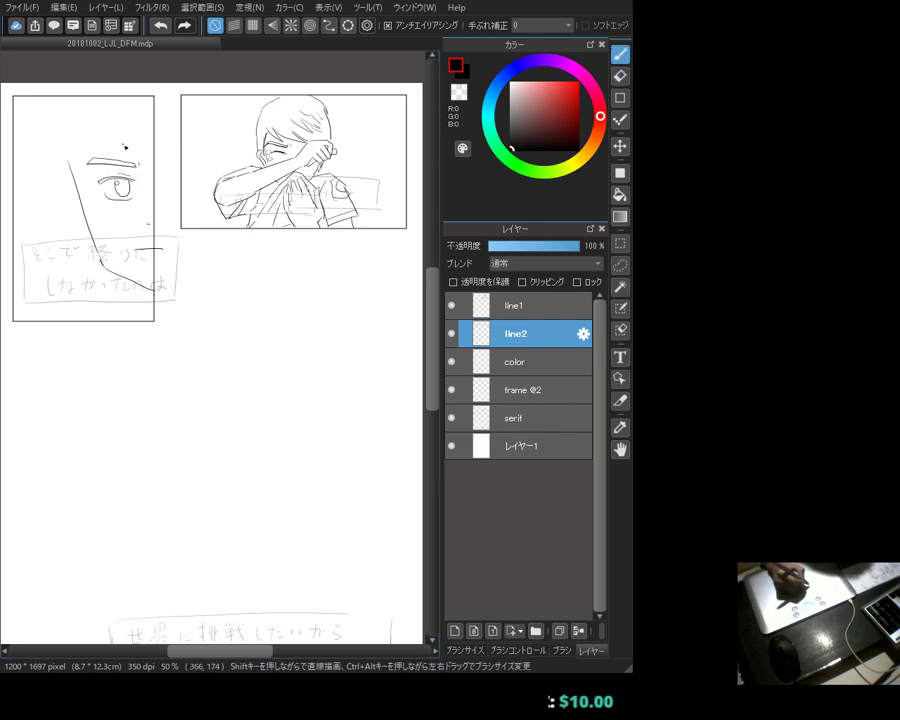
Step: Erase the cheek and jaw outline and redraw it closer to the eye, curving down to the panel's edge
{"action": "key", "text": "e"}
{"action": "mouse_move", "coordinate": [72, 160]}
{"action": "left_mouse_down"}
{"action": "mouse_move", "coordinate": [83, 208]}
{"action": "mouse_move", "coordinate": [67, 151]}
{"action": "mouse_move", "coordinate": [98, 264]}
{"action": "mouse_move", "coordinate": [88, 220]}
{"action": "mouse_move", "coordinate": [119, 278]}
{"action": "left_mouse_up"}
{"action": "key", "text": "b"}
{"action": "left_click_drag", "start_coordinate": [67, 151], "coordinate": [89, 236]}
{"action": "key", "text": "ctrl+z"}
{"action": "left_click_drag", "start_coordinate": [66, 151], "coordinate": [89, 237]}
{"action": "key", "text": "ctrl+z"}
{"action": "left_click_drag", "start_coordinate": [68, 155], "coordinate": [81, 234]}
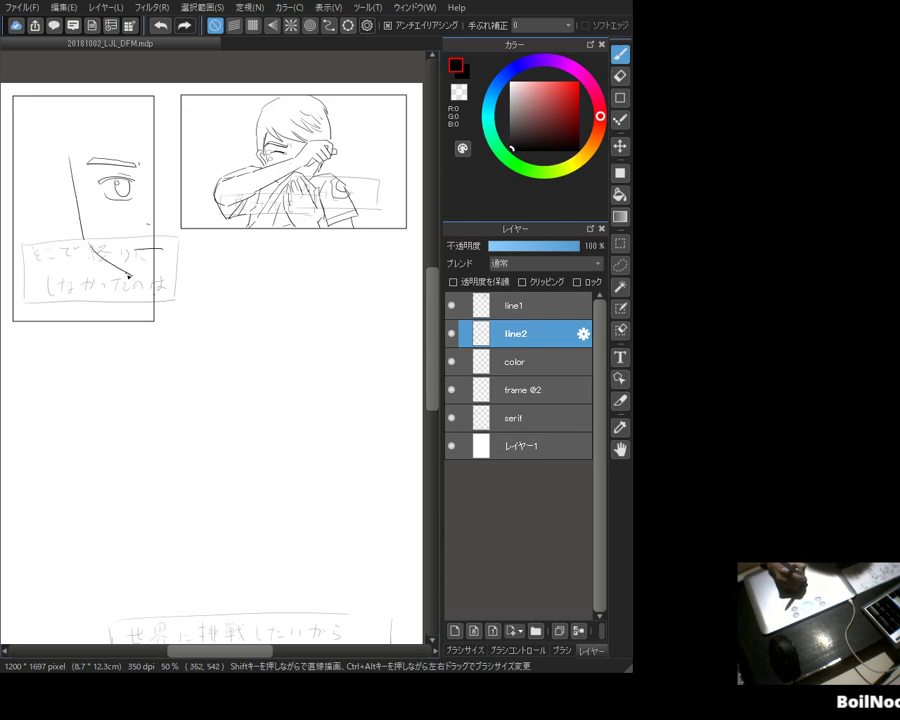
{"action": "key", "text": "ctrl+z"}
{"action": "left_click_drag", "start_coordinate": [74, 157], "coordinate": [87, 232]}
{"action": "key", "text": "ctrl+z"}
{"action": "mouse_move", "coordinate": [75, 158]}
{"action": "left_mouse_down"}
{"action": "mouse_move", "coordinate": [88, 236]}
{"action": "mouse_move", "coordinate": [152, 285]}
{"action": "left_mouse_up"}
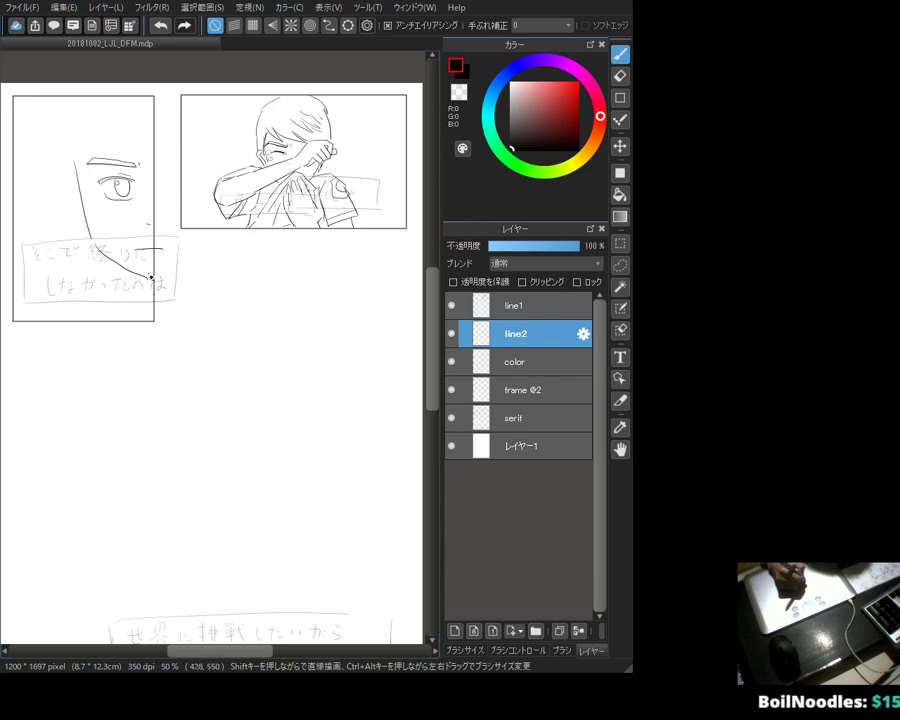
Step: Draw the long side strands of hair running down along the face outline
{"action": "mouse_move", "coordinate": [73, 141]}
{"action": "left_mouse_down"}
{"action": "mouse_move", "coordinate": [74, 184]}
{"action": "mouse_move", "coordinate": [70, 160]}
{"action": "mouse_move", "coordinate": [58, 166]}
{"action": "mouse_move", "coordinate": [67, 146]}
{"action": "mouse_move", "coordinate": [85, 210]}
{"action": "left_mouse_up"}
{"action": "key", "text": "ctrl+z"}
{"action": "key", "text": "ctrl+z"}
{"action": "key", "text": "ctrl+z"}
{"action": "mouse_move", "coordinate": [67, 137]}
{"action": "left_mouse_down"}
{"action": "mouse_move", "coordinate": [83, 193]}
{"action": "mouse_move", "coordinate": [74, 127]}
{"action": "mouse_move", "coordinate": [83, 176]}
{"action": "mouse_move", "coordinate": [91, 112]}
{"action": "left_mouse_up"}
{"action": "key", "text": "ctrl+z"}
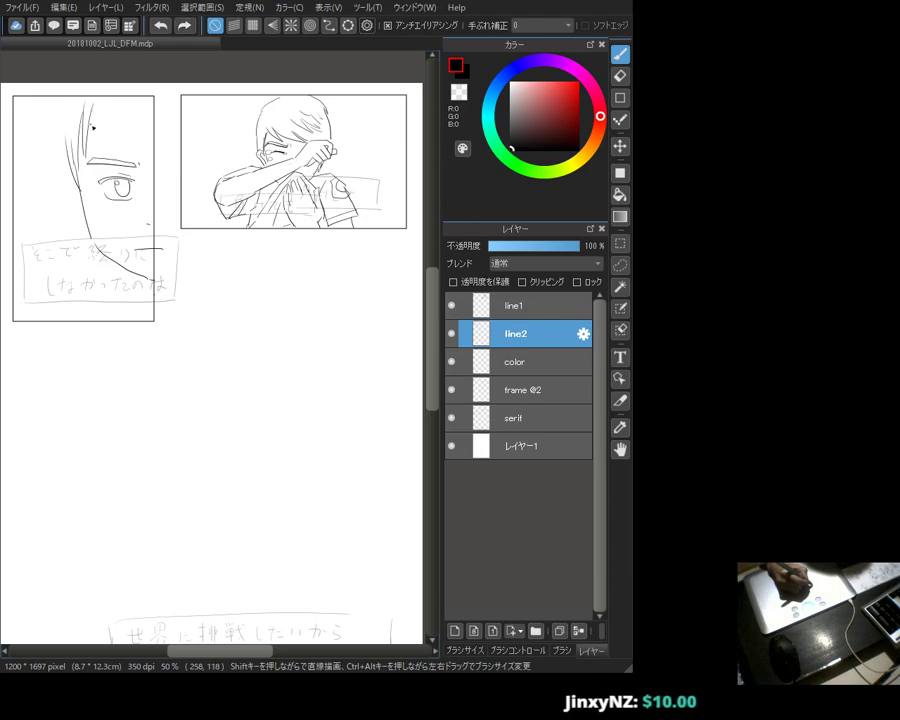
Step: Draw the fringe sweeping across the forehead to the panel's edge and the outer outline of the hair
{"action": "mouse_move", "coordinate": [88, 120]}
{"action": "left_mouse_down"}
{"action": "mouse_move", "coordinate": [98, 148]}
{"action": "mouse_move", "coordinate": [137, 160]}
{"action": "left_mouse_up"}
{"action": "key", "text": "ctrl+z"}
{"action": "left_click_drag", "start_coordinate": [88, 119], "coordinate": [136, 158]}
{"action": "mouse_move", "coordinate": [107, 128]}
{"action": "left_mouse_down"}
{"action": "mouse_move", "coordinate": [136, 155]}
{"action": "mouse_move", "coordinate": [146, 150]}
{"action": "left_mouse_up"}
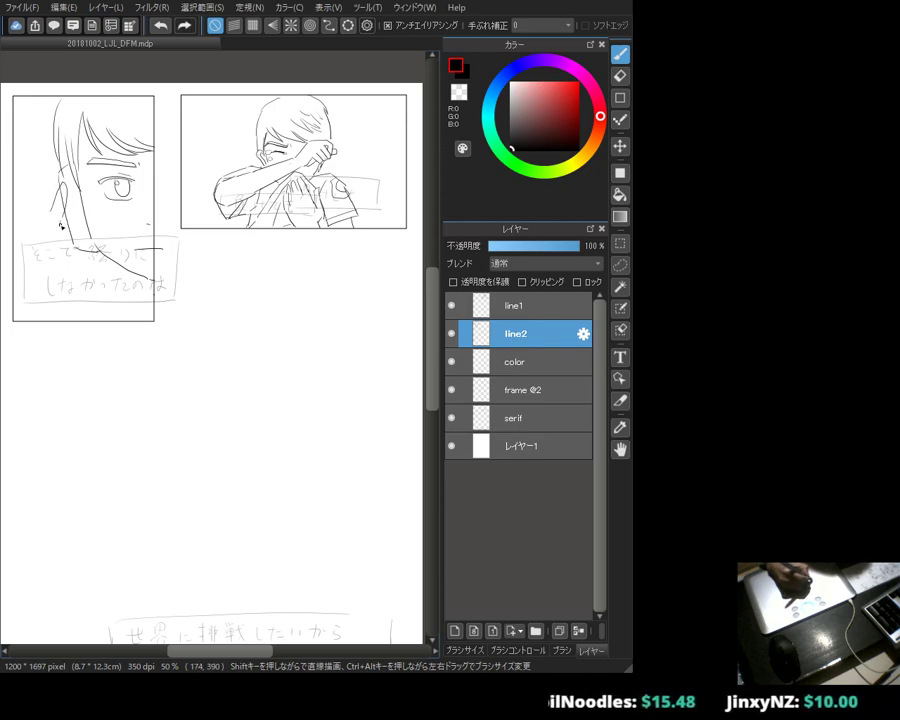
Step: Draw the raised fingers of a hand held against the hair beside the face
{"action": "mouse_move", "coordinate": [48, 215]}
{"action": "left_mouse_down"}
{"action": "mouse_move", "coordinate": [47, 236]}
{"action": "mouse_move", "coordinate": [77, 267]}
{"action": "left_mouse_up"}
{"action": "left_click_drag", "start_coordinate": [40, 210], "coordinate": [51, 180]}
{"action": "key", "text": "ctrl+z"}
{"action": "key", "text": "ctrl+z"}
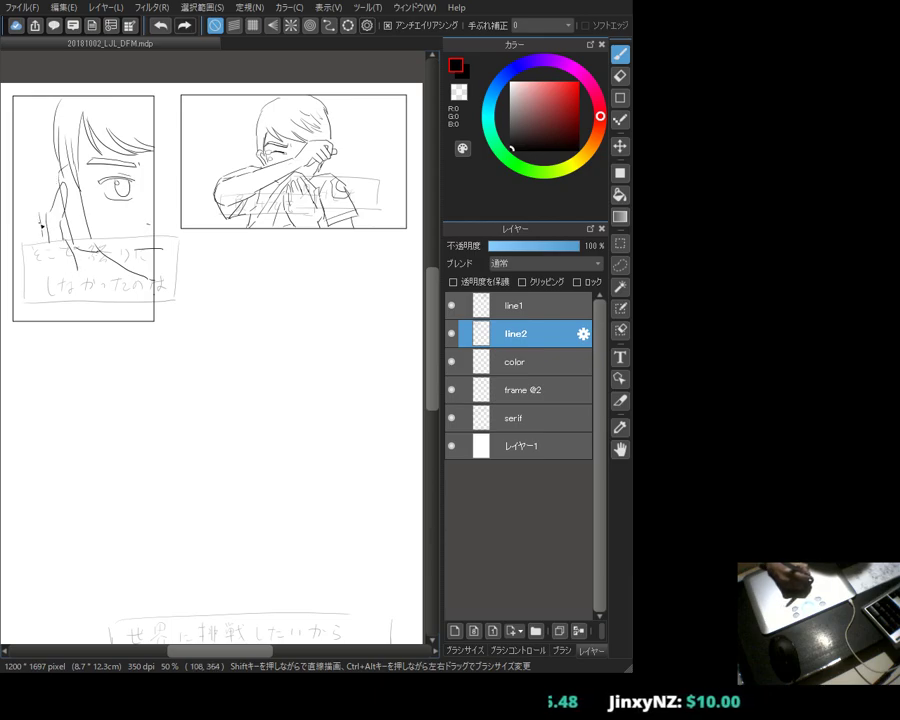
{"action": "left_click_drag", "start_coordinate": [38, 208], "coordinate": [58, 190]}
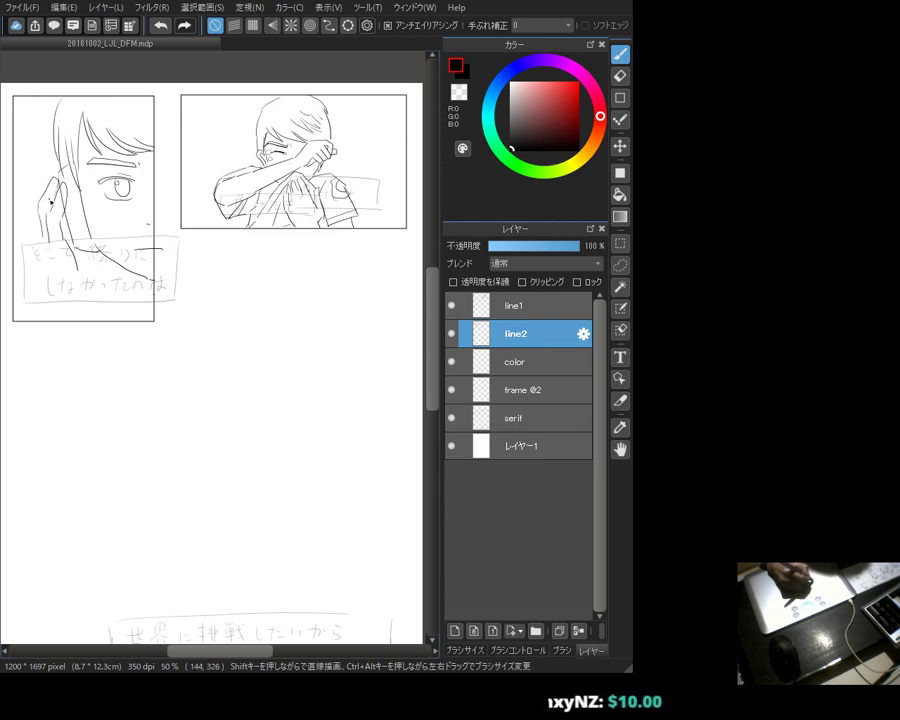
{"action": "mouse_move", "coordinate": [38, 213]}
{"action": "left_mouse_down"}
{"action": "mouse_move", "coordinate": [56, 180]}
{"action": "mouse_move", "coordinate": [58, 192]}
{"action": "left_mouse_up"}
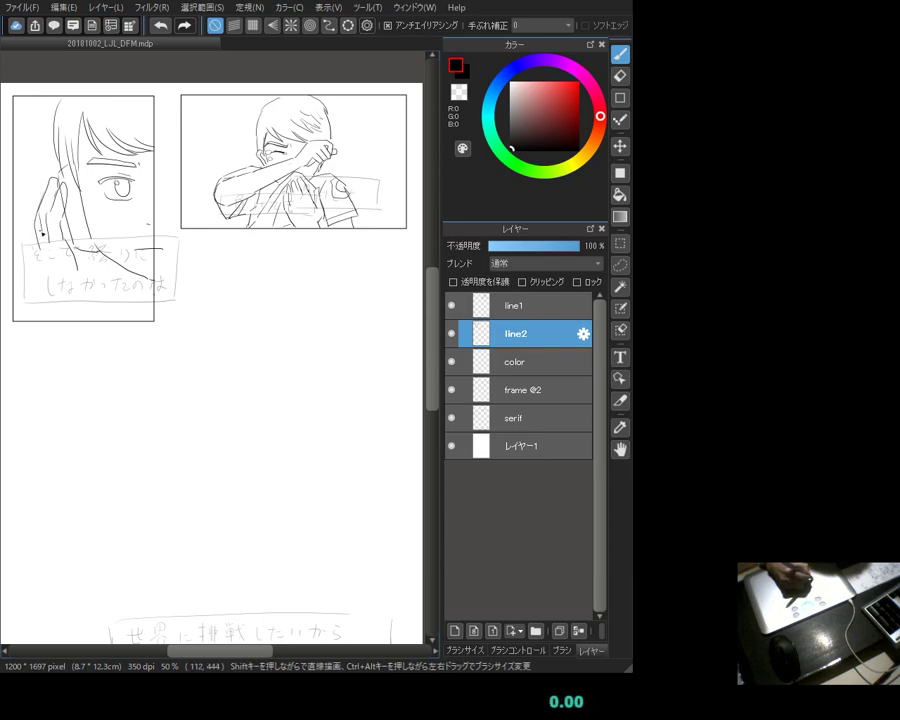
Step: Undo the outermost finger and draw the outer edge of the palm below the remaining fingers
{"action": "key", "text": "ctrl+z"}
{"action": "left_click_drag", "start_coordinate": [42, 190], "coordinate": [43, 260]}
{"action": "key", "text": "ctrl+z"}
{"action": "key", "text": "ctrl+z"}
{"action": "mouse_move", "coordinate": [40, 214]}
{"action": "left_mouse_down"}
{"action": "mouse_move", "coordinate": [40, 266]}
{"action": "mouse_move", "coordinate": [57, 291]}
{"action": "left_mouse_up"}
{"action": "key", "text": "ctrl+z"}
{"action": "left_click_drag", "start_coordinate": [34, 244], "coordinate": [46, 290]}
{"action": "left_click_drag", "start_coordinate": [79, 272], "coordinate": [81, 305]}
Step: Erase the inner palm line and redraw both sides of the hand and wrist down to the panel's lower edge
{"action": "key", "text": "ctrl+z"}
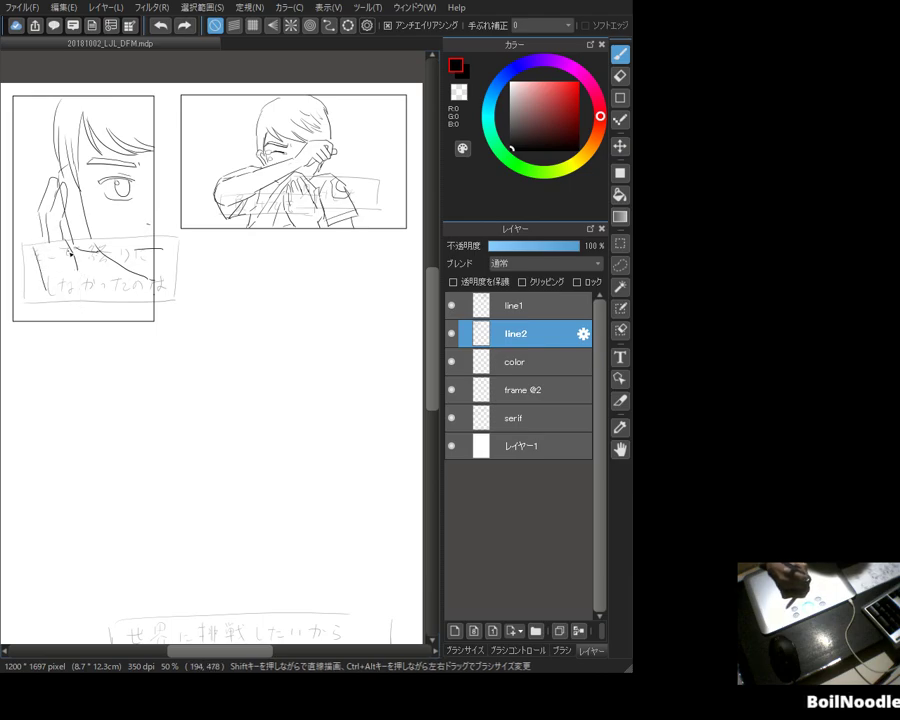
{"action": "key", "text": "e"}
{"action": "left_click_drag", "start_coordinate": [70, 245], "coordinate": [86, 292]}
{"action": "key", "text": "b"}
{"action": "key", "text": "ctrl+z"}
{"action": "key", "text": "ctrl+z"}
{"action": "left_click_drag", "start_coordinate": [62, 240], "coordinate": [86, 301]}
{"action": "mouse_move", "coordinate": [36, 250]}
{"action": "left_mouse_down"}
{"action": "mouse_move", "coordinate": [62, 316]}
{"action": "mouse_move", "coordinate": [85, 320]}
{"action": "left_mouse_up"}
{"action": "key", "text": "ctrl+z"}
{"action": "key", "text": "ctrl+z"}
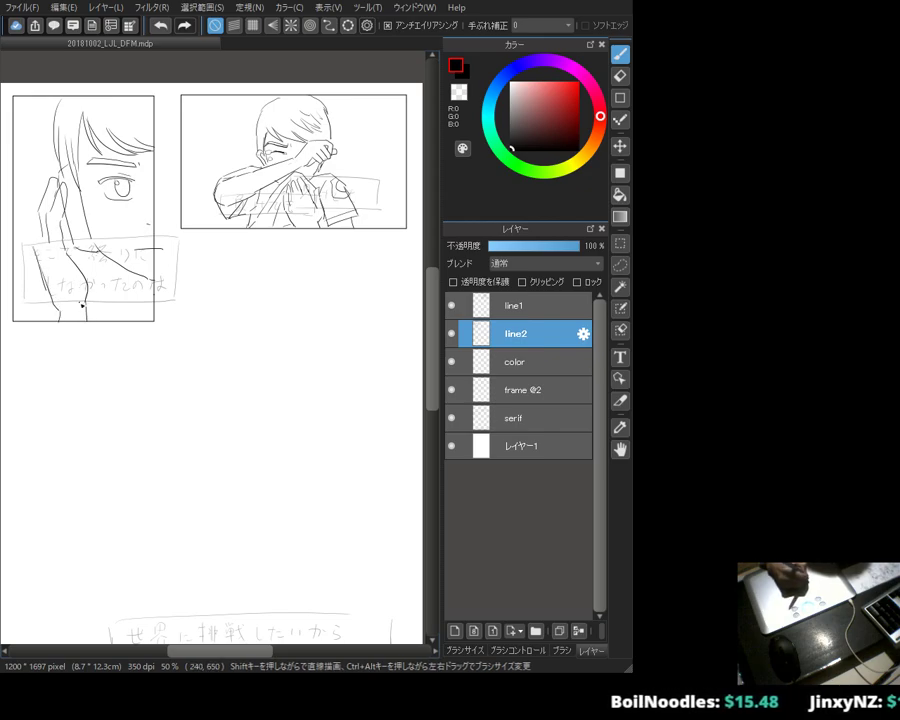
Step: Erase and redraw the outer edge of the palm, and draw the outermost finger beside the other raised fingers
{"action": "key", "text": "e"}
{"action": "left_click_drag", "start_coordinate": [36, 246], "coordinate": [50, 299]}
{"action": "key", "text": "b"}
{"action": "mouse_move", "coordinate": [37, 250]}
{"action": "left_mouse_down"}
{"action": "mouse_move", "coordinate": [56, 302]}
{"action": "mouse_move", "coordinate": [34, 236]}
{"action": "mouse_move", "coordinate": [36, 192]}
{"action": "left_mouse_up"}
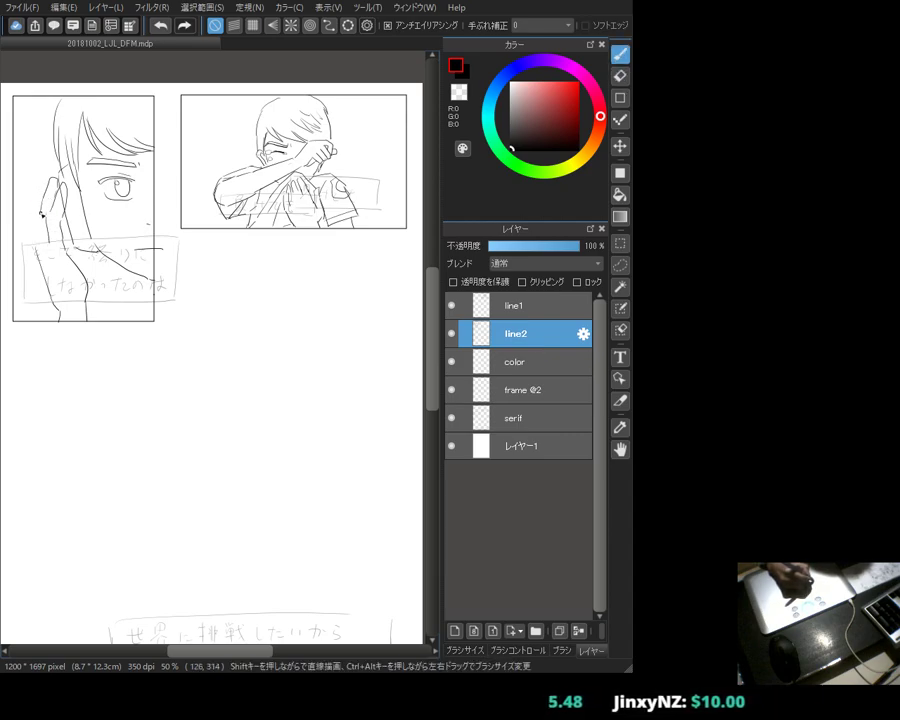
{"action": "mouse_move", "coordinate": [45, 203]}
{"action": "left_mouse_down"}
{"action": "mouse_move", "coordinate": [35, 238]}
{"action": "mouse_move", "coordinate": [35, 188]}
{"action": "left_mouse_up"}
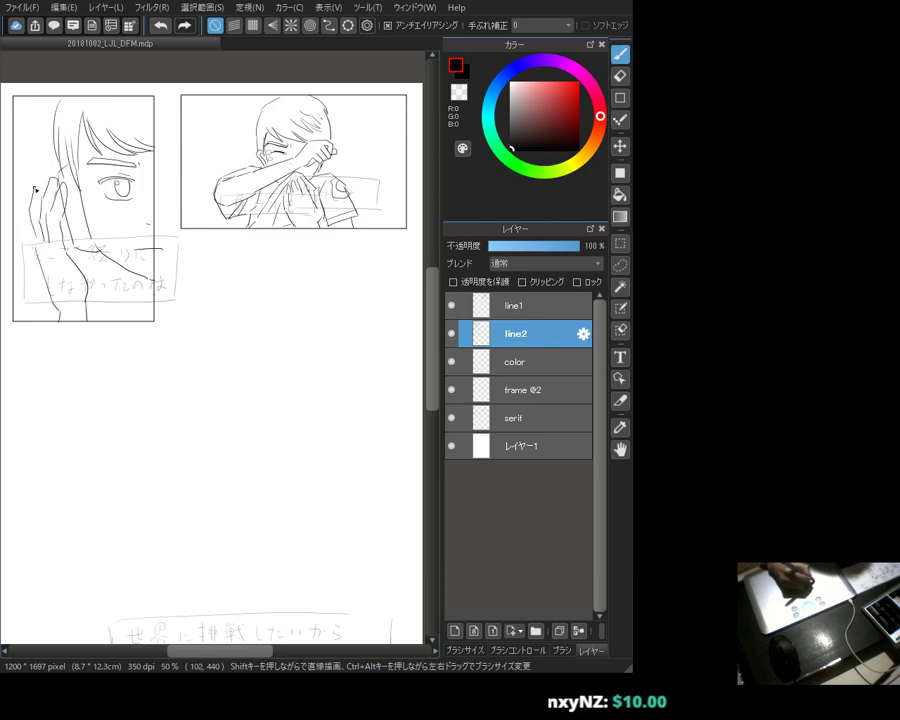
{"action": "key", "text": "ctrl+z"}
{"action": "left_click_drag", "start_coordinate": [35, 233], "coordinate": [50, 185]}
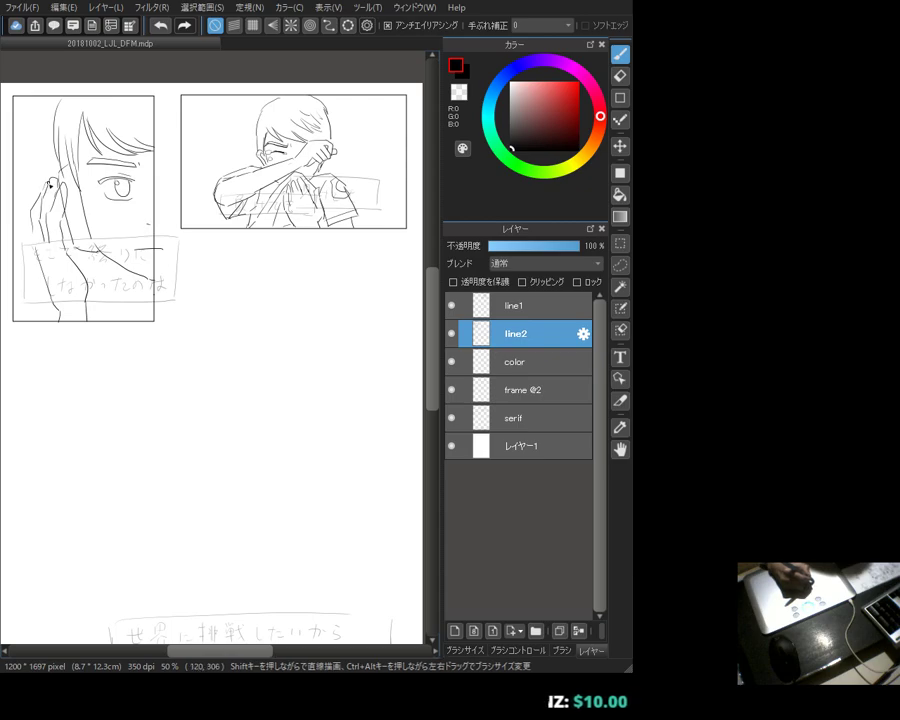
{"action": "left_click_drag", "start_coordinate": [36, 232], "coordinate": [47, 252]}
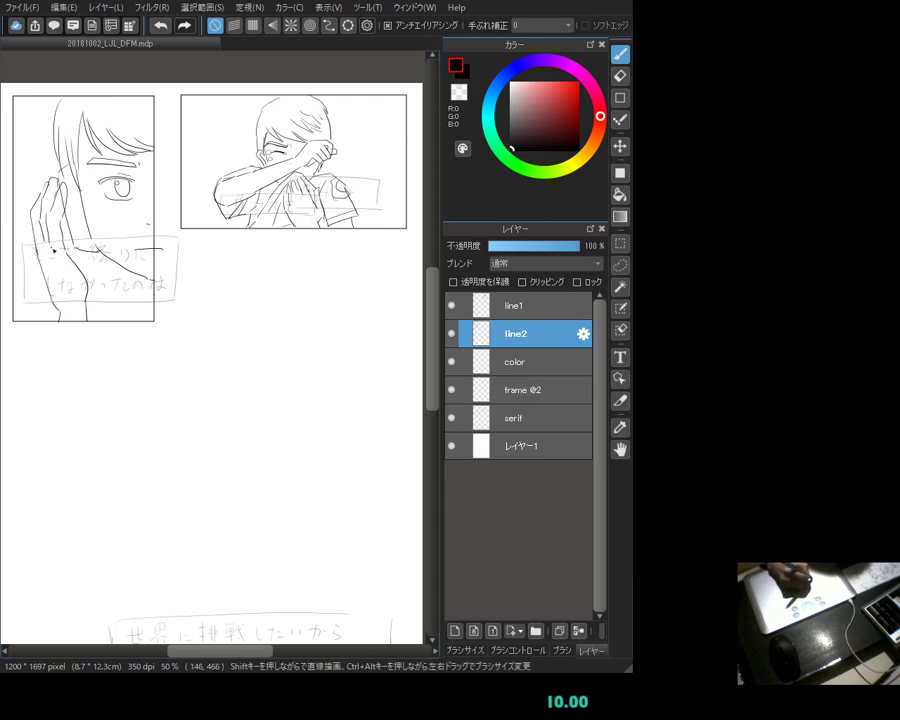
Step: Clean up the raised fingers by erasing rough segments and redrawing the lines between them
{"action": "key", "text": "e"}
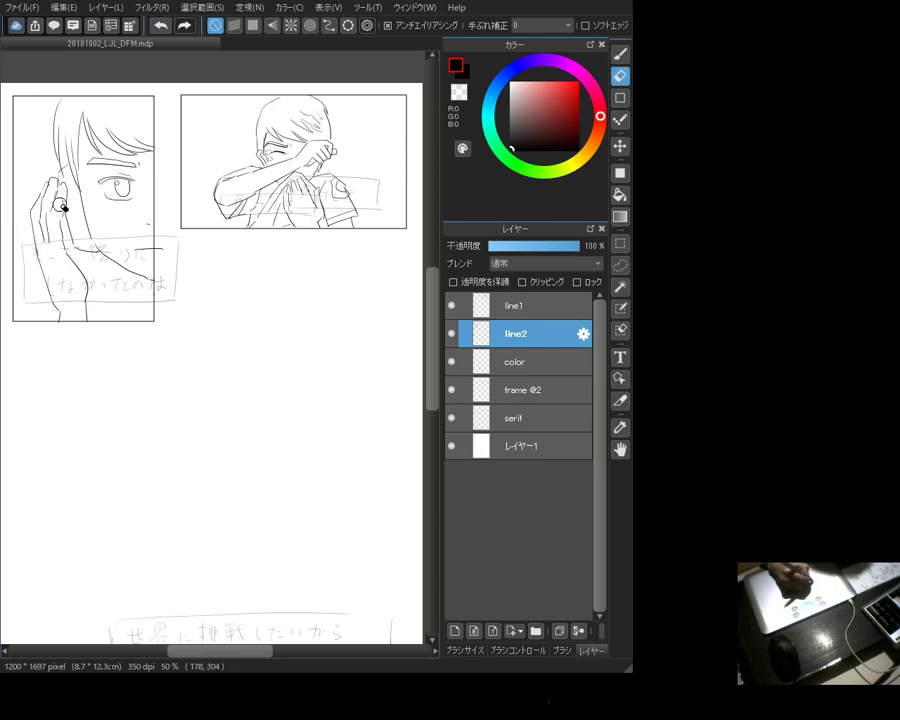
{"action": "key", "text": "b"}
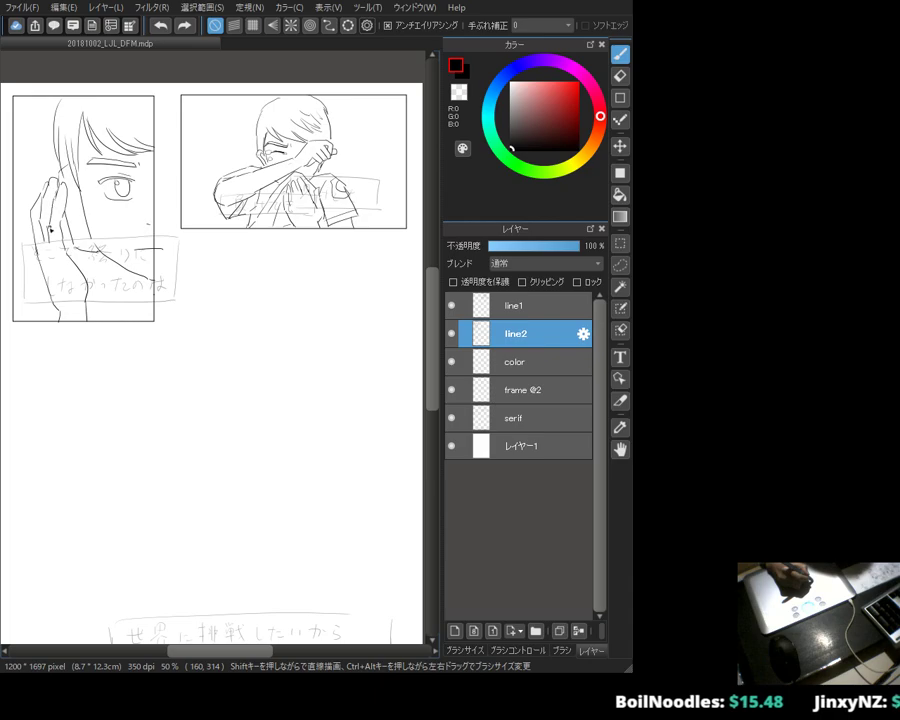
{"action": "key", "text": "e"}
{"action": "key", "text": "b"}
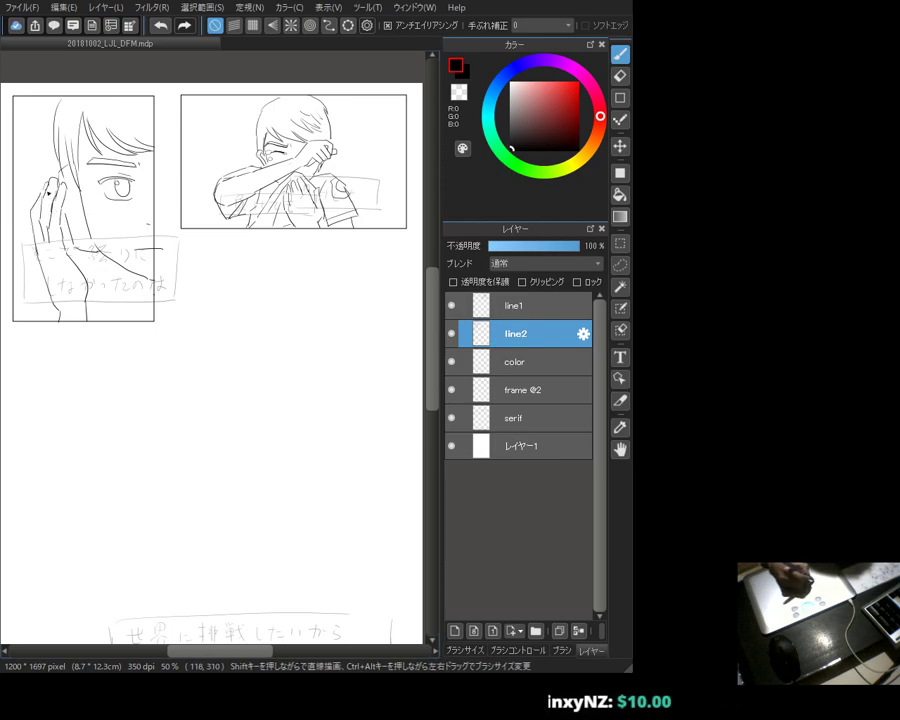
{"action": "key", "text": "e"}
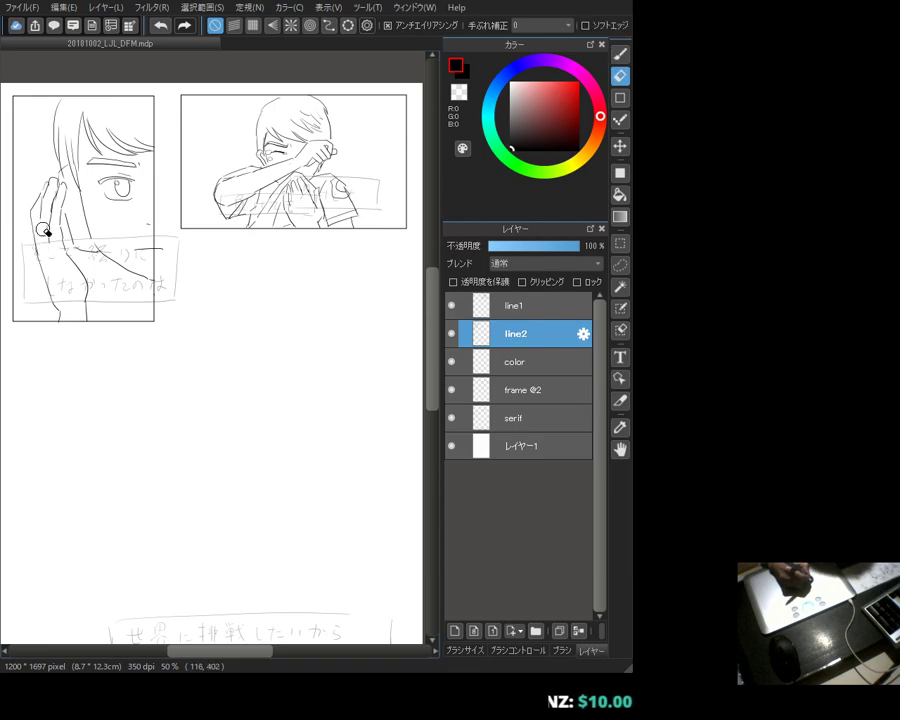
{"action": "key", "text": "b"}
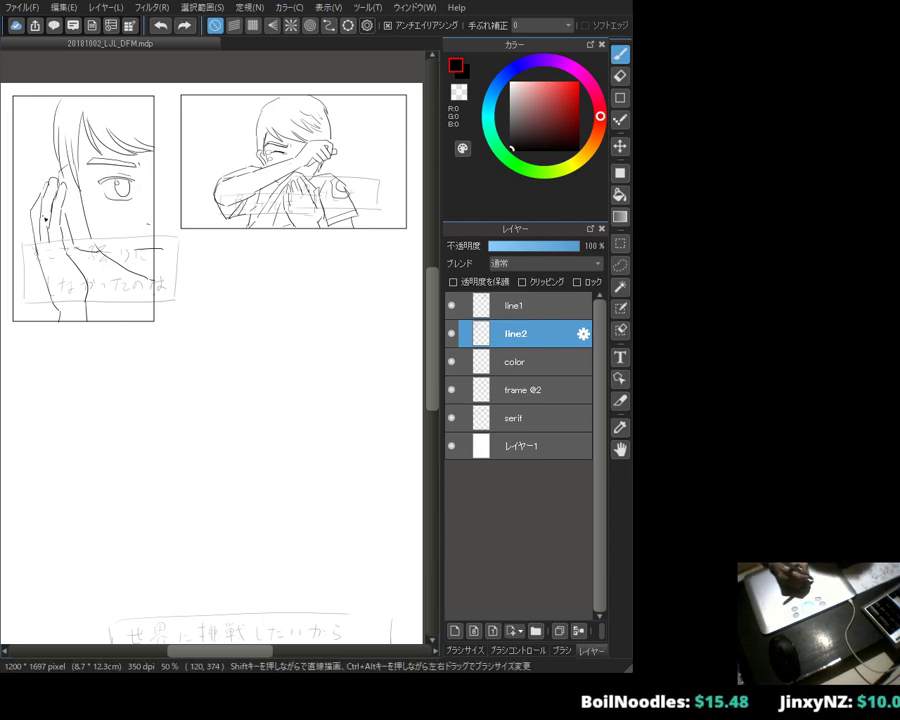
{"action": "key", "text": "e"}
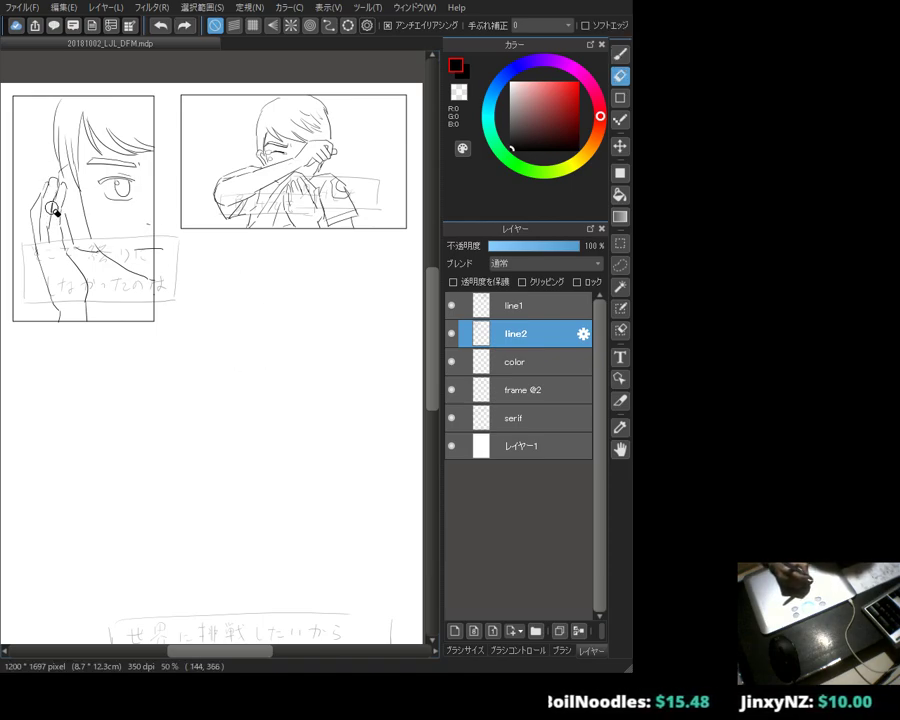
{"action": "key", "text": "b"}
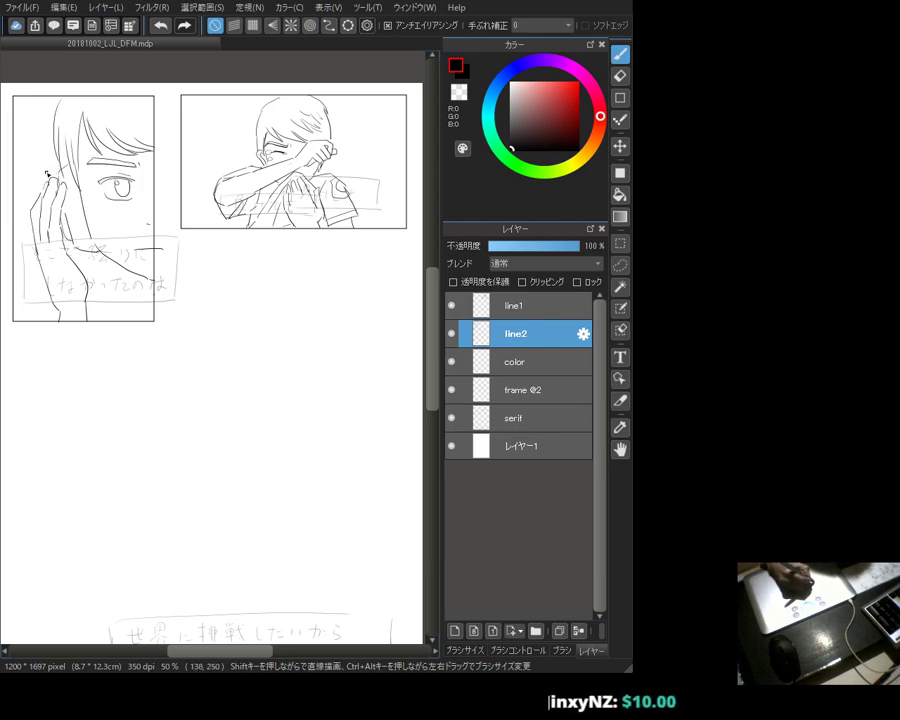
Step: Draw narrow strokes rising above the fingertips and rework the outer hair line up to the panel's upper edge
{"action": "left_click_drag", "start_coordinate": [45, 161], "coordinate": [50, 172]}
{"action": "key", "text": "ctrl+z"}
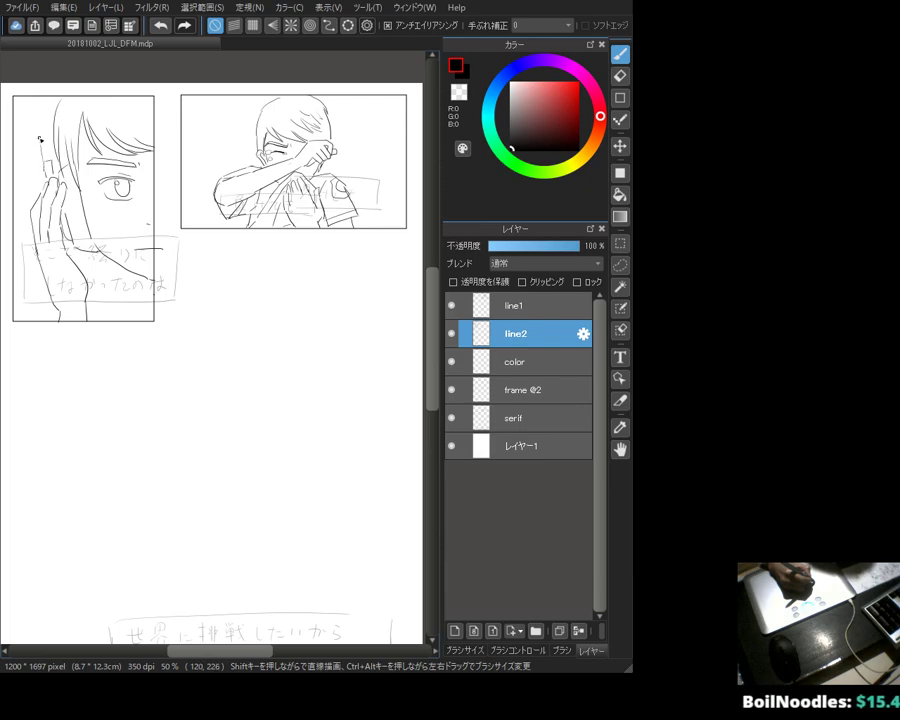
{"action": "left_click_drag", "start_coordinate": [55, 98], "coordinate": [52, 157]}
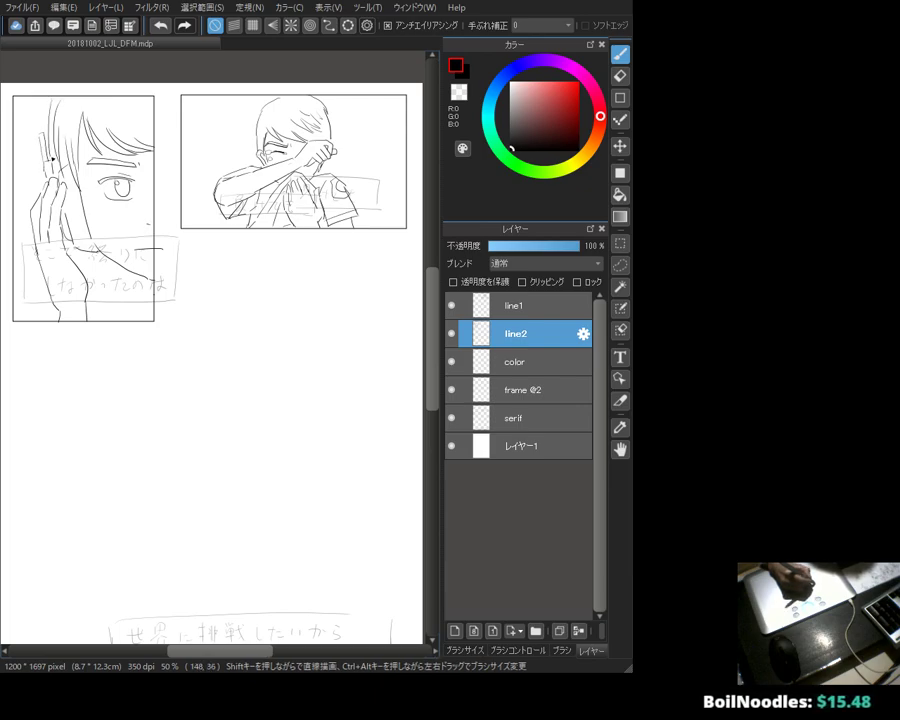
{"action": "key", "text": "ctrl+z"}
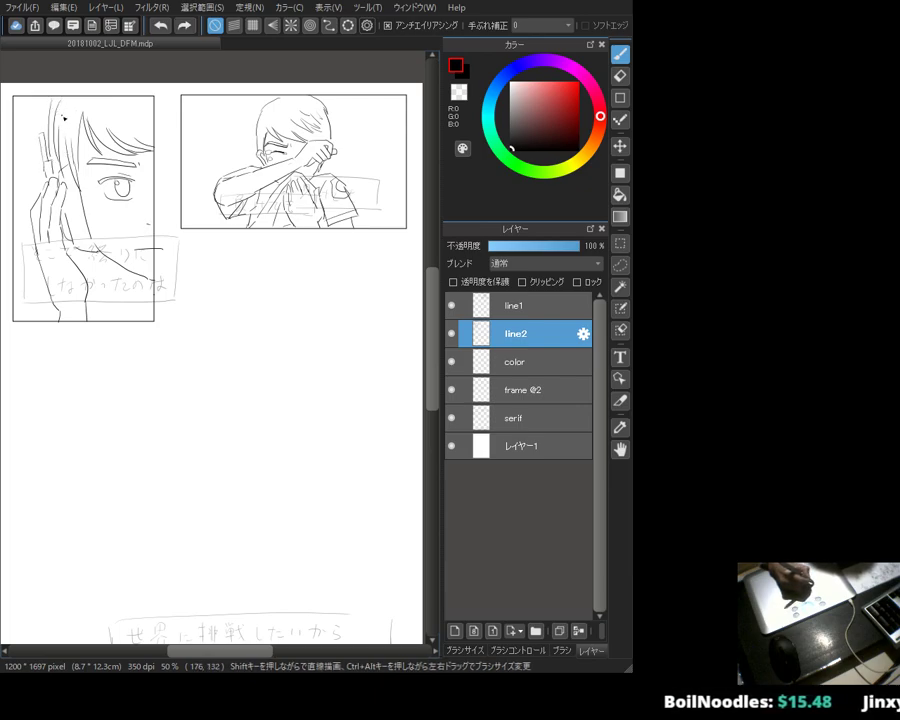
{"action": "mouse_move", "coordinate": [64, 97]}
{"action": "left_mouse_down"}
{"action": "mouse_move", "coordinate": [55, 148]}
{"action": "mouse_move", "coordinate": [41, 119]}
{"action": "left_mouse_up"}
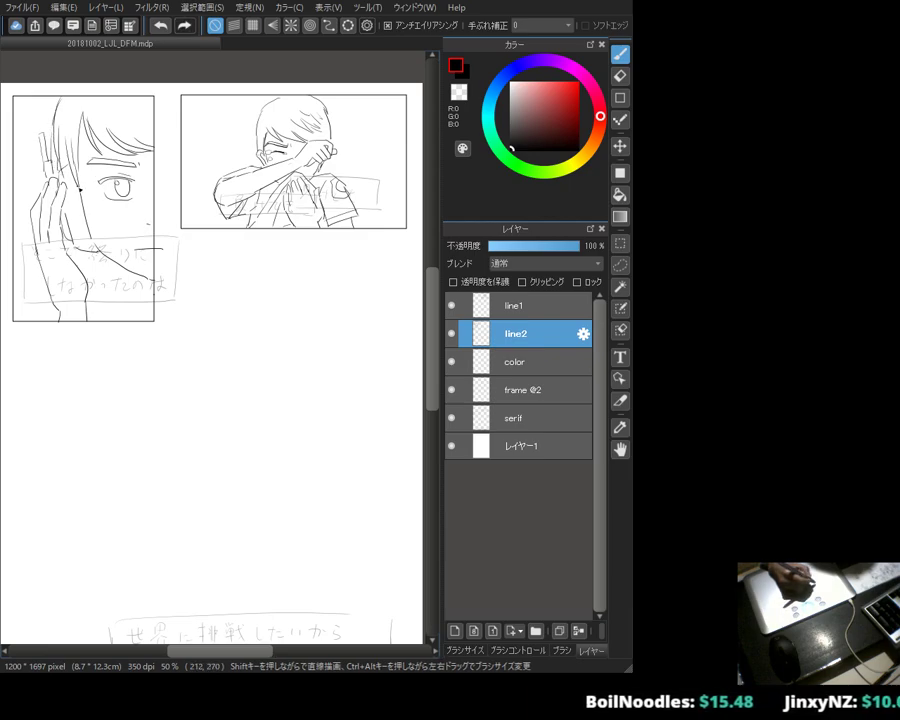
Step: Draw long hair strands between the hand and the cheek, and erase the stray horizontal line above the jaw
{"action": "left_click_drag", "start_coordinate": [71, 171], "coordinate": [85, 233]}
{"action": "key", "text": "ctrl+z"}
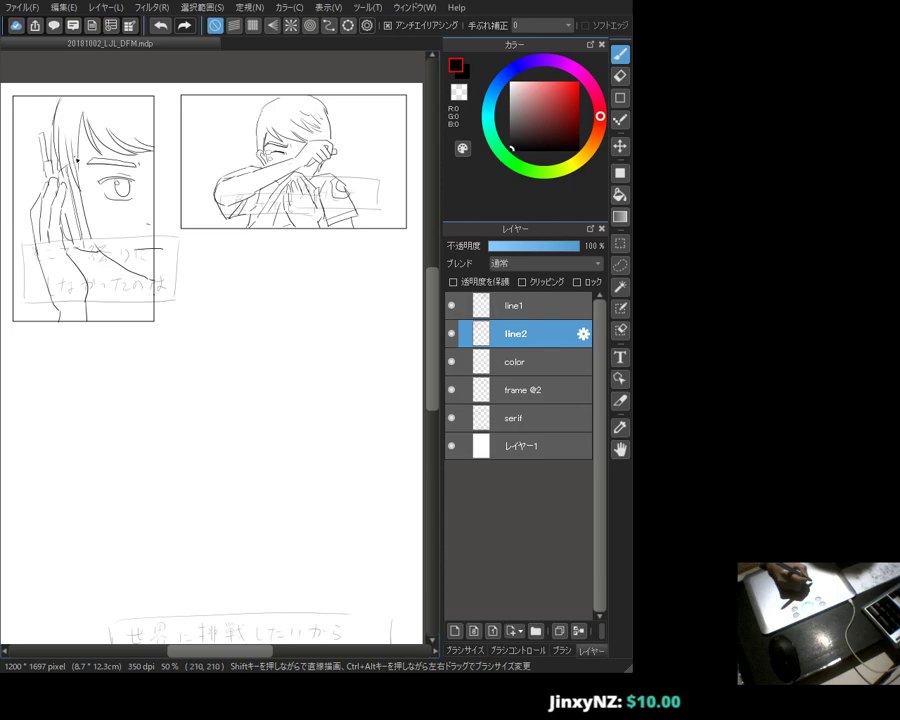
{"action": "key", "text": "e"}
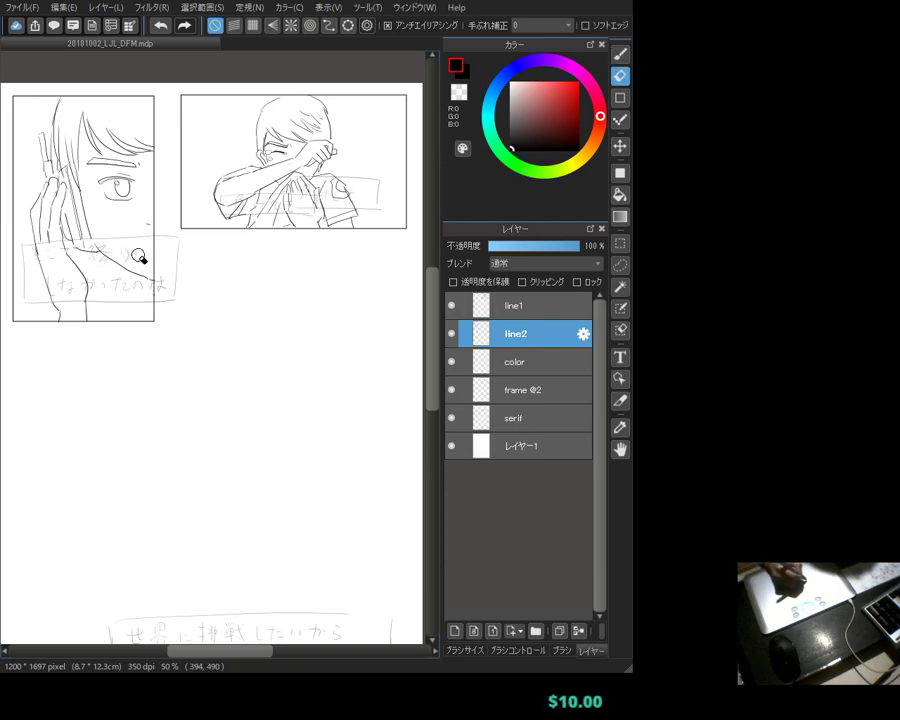
{"action": "key", "text": "b"}
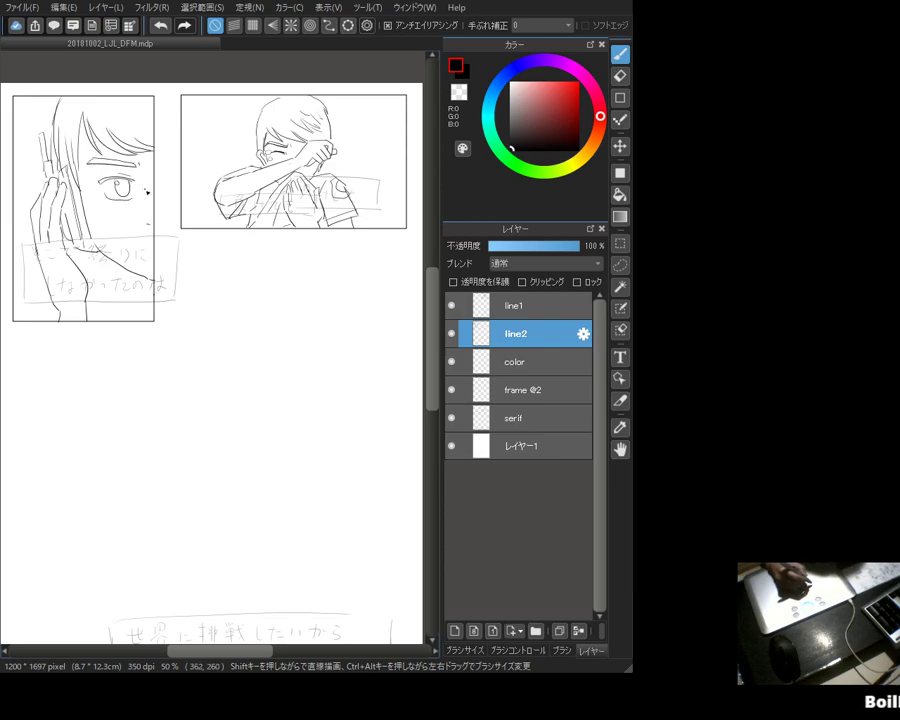
Step: Refine the eye's iris and lower lid, and shift the lasso-selected eye slightly outward and down on the face
{"action": "key", "text": "e"}
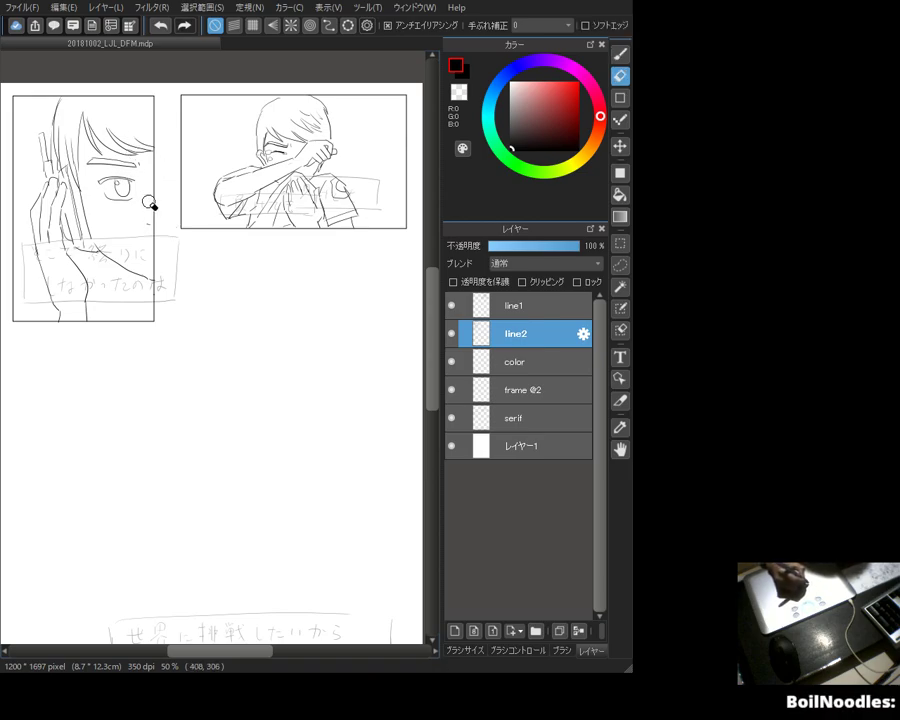
{"action": "key", "text": "b"}
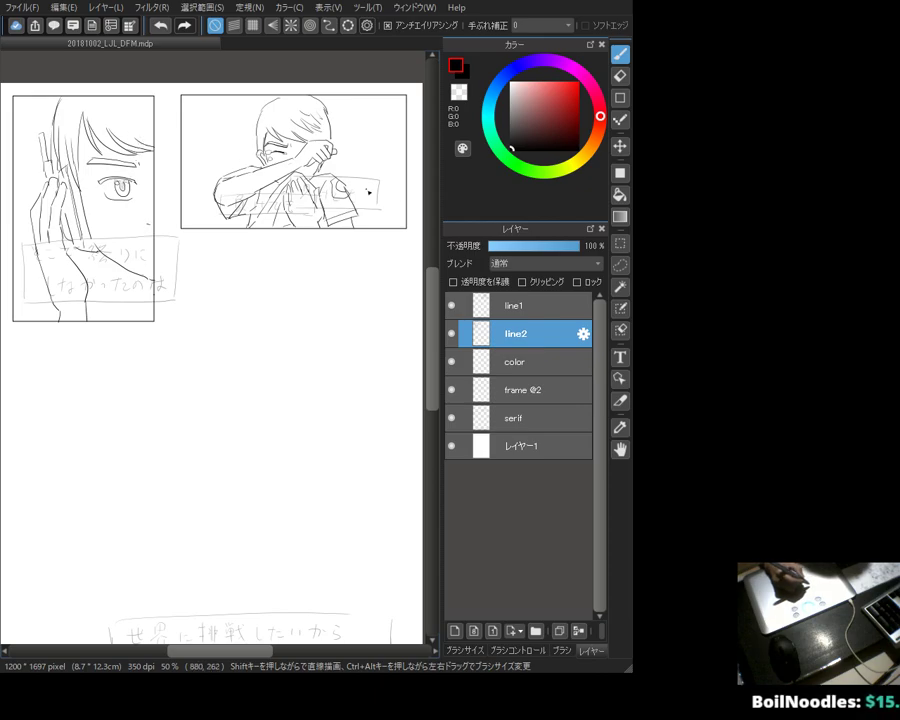
{"action": "left_click", "coordinate": [621, 268]}
{"action": "mouse_move", "coordinate": [148, 174]}
{"action": "left_mouse_down"}
{"action": "mouse_move", "coordinate": [96, 172]}
{"action": "mouse_move", "coordinate": [87, 190]}
{"action": "mouse_move", "coordinate": [125, 205]}
{"action": "mouse_move", "coordinate": [140, 200]}
{"action": "left_mouse_up"}
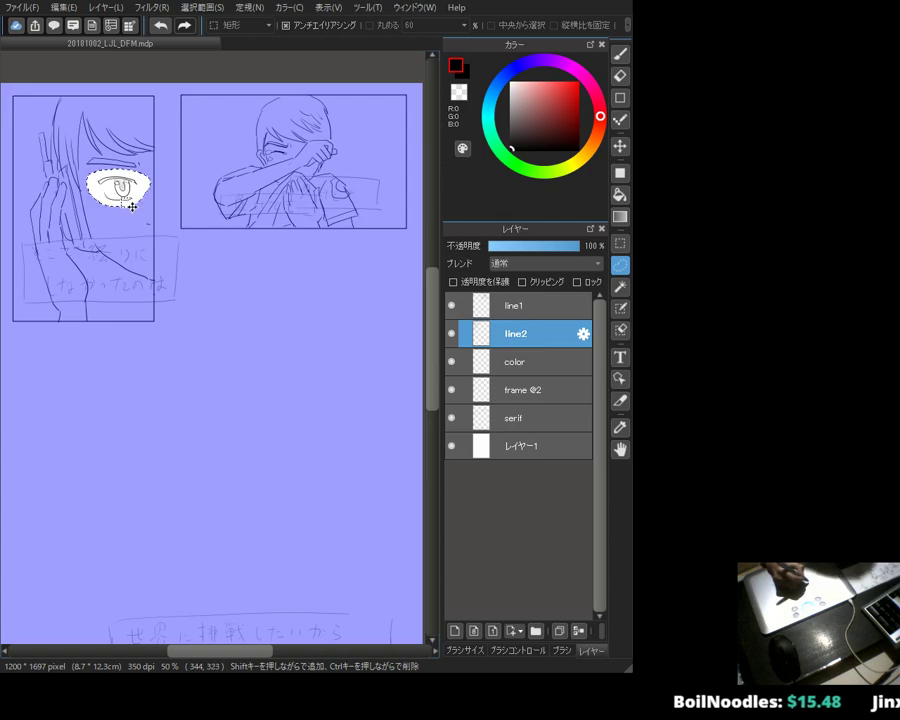
{"action": "key", "text": "v"}
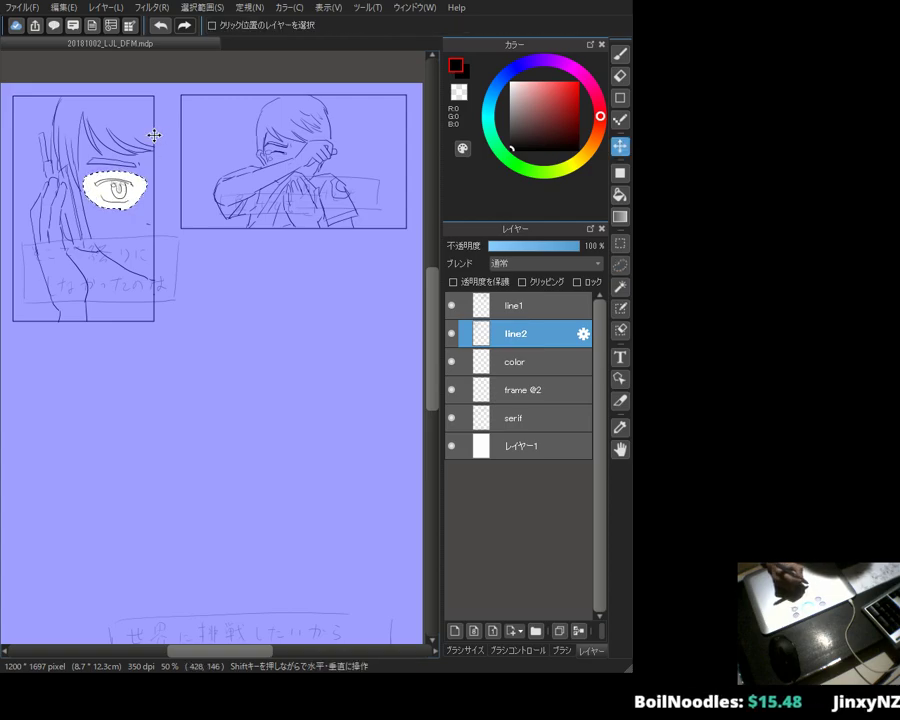
{"action": "key", "text": "ctrl+d"}
{"action": "left_click", "coordinate": [619, 53]}
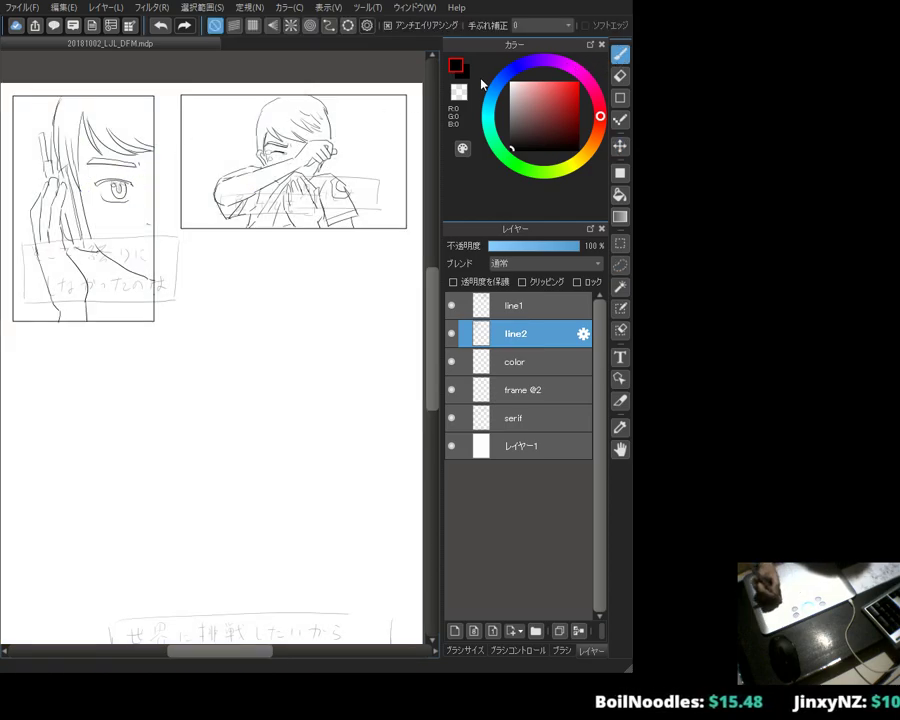
Step: Shift the lasso-selected eyebrow slightly outward and down above the eye, and touch up its lines with eraser and brush
{"action": "left_click", "coordinate": [621, 266]}
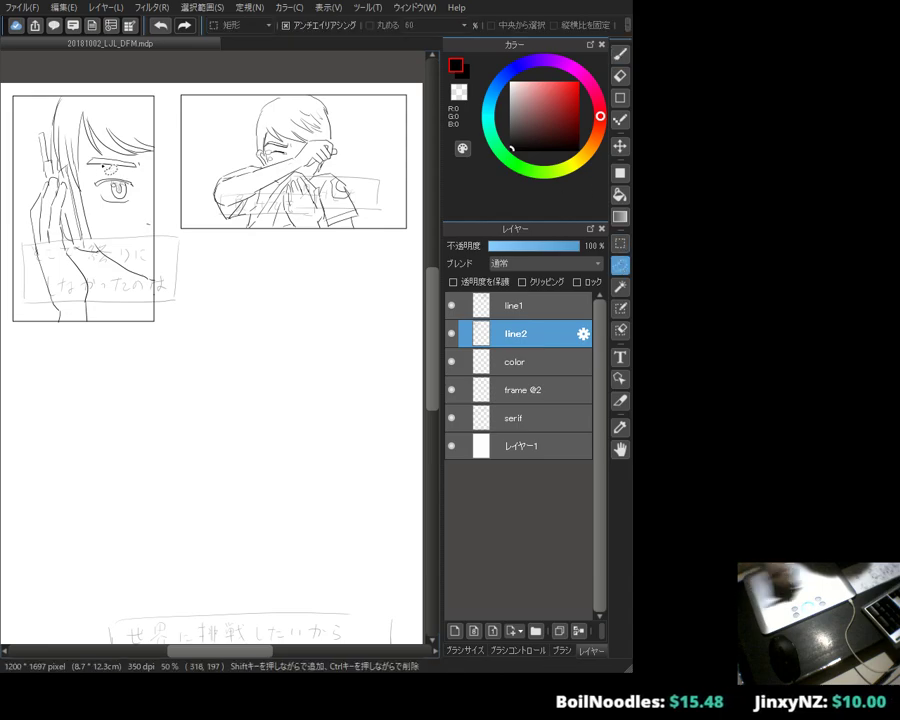
{"action": "mouse_move", "coordinate": [108, 157]}
{"action": "left_mouse_down"}
{"action": "mouse_move", "coordinate": [145, 163]}
{"action": "mouse_move", "coordinate": [118, 177]}
{"action": "mouse_move", "coordinate": [86, 177]}
{"action": "mouse_move", "coordinate": [83, 168]}
{"action": "left_mouse_up"}
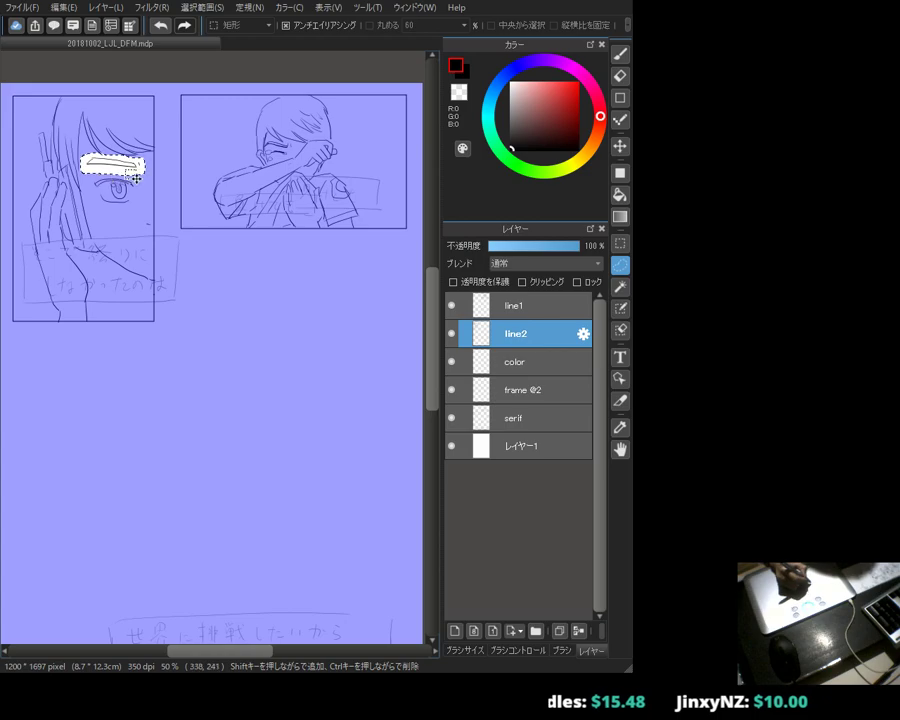
{"action": "key", "text": "v"}
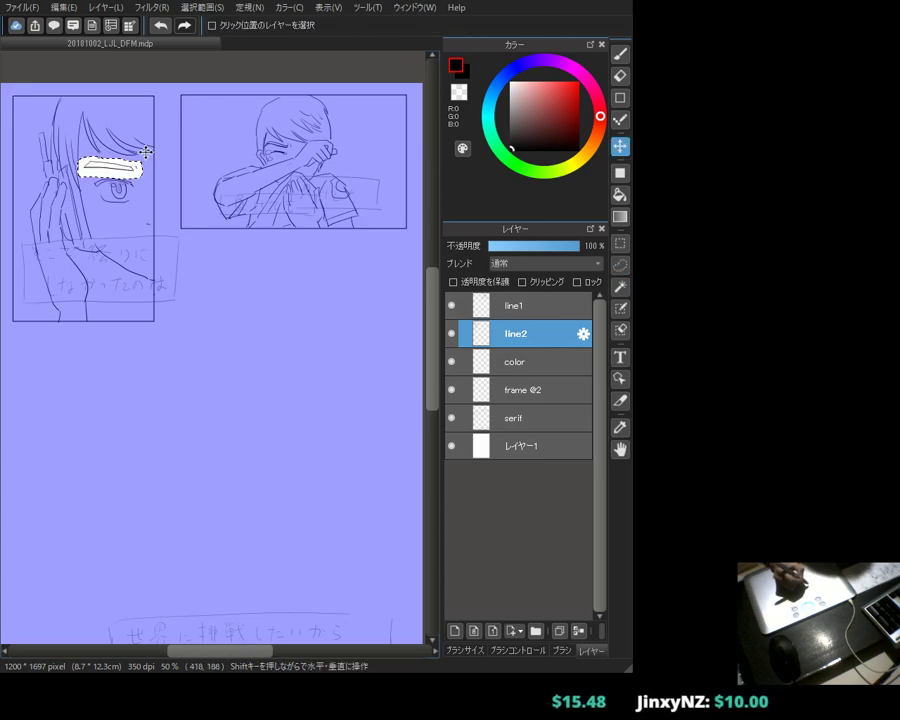
{"action": "key", "text": "ctrl+d"}
{"action": "key", "text": "b"}
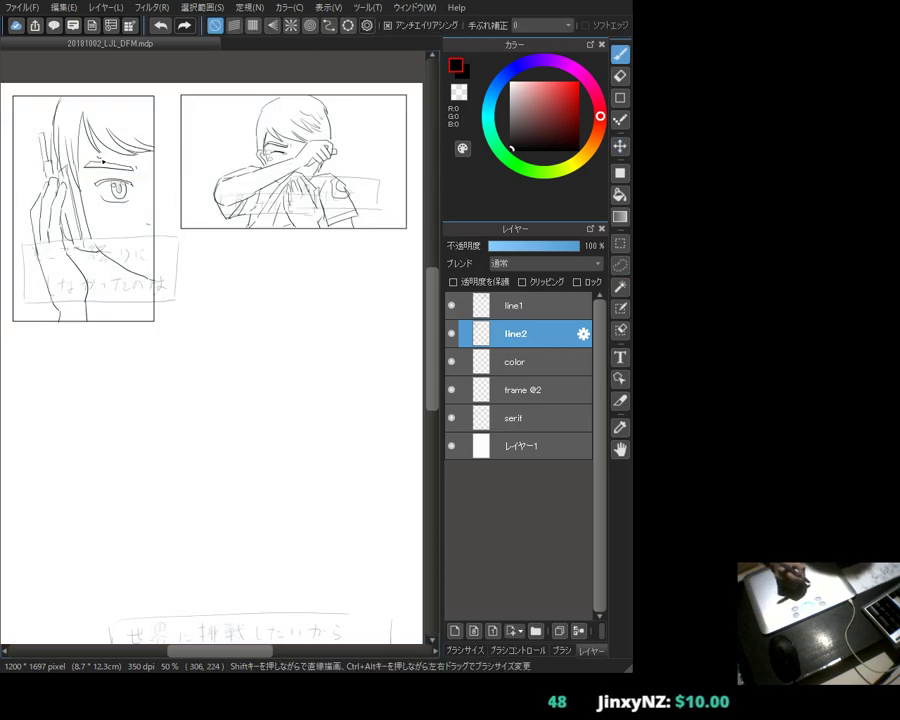
{"action": "key", "text": "e"}
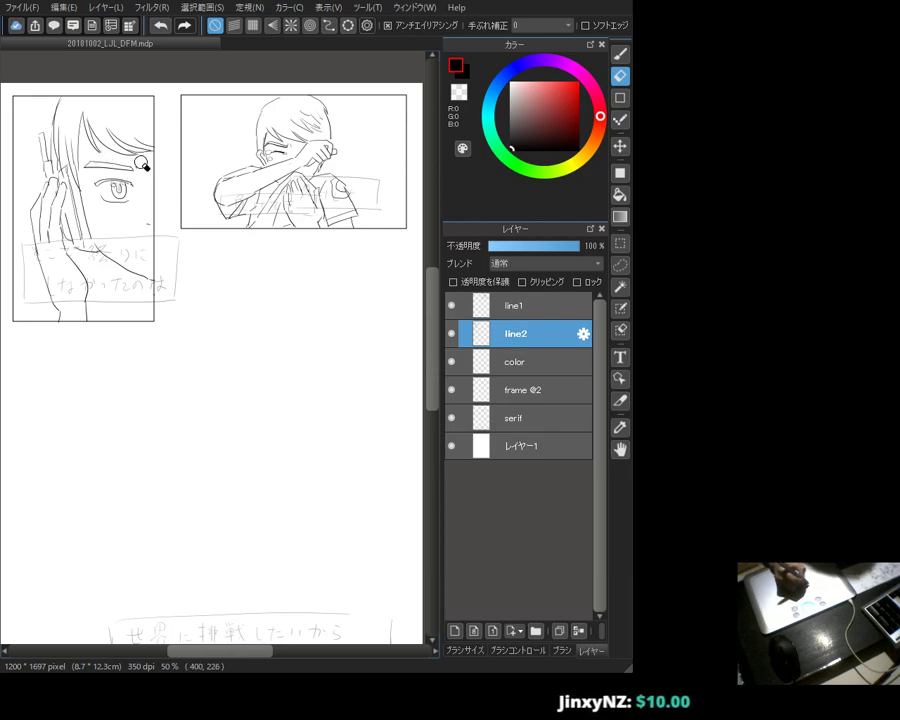
{"action": "key", "text": "b"}
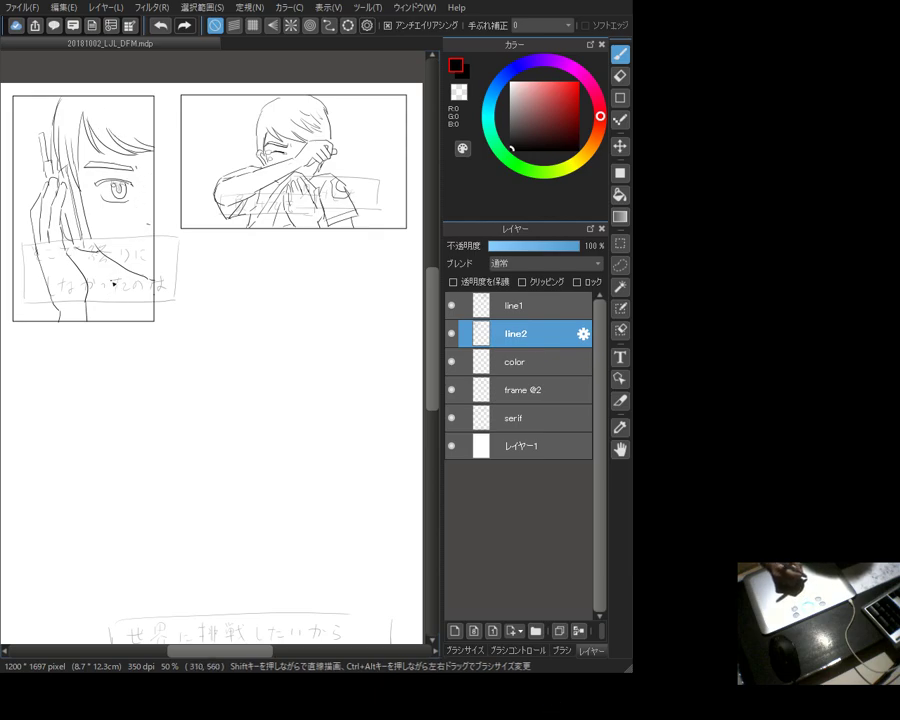
Step: Draw the neck, collar and shoulder lines below the jaw at the panel's lower edge, undoing misplaced strokes
{"action": "mouse_move", "coordinate": [140, 277]}
{"action": "left_mouse_down"}
{"action": "mouse_move", "coordinate": [142, 291]}
{"action": "mouse_move", "coordinate": [126, 306]}
{"action": "mouse_move", "coordinate": [132, 322]}
{"action": "left_mouse_up"}
{"action": "key", "text": "ctrl+z"}
{"action": "key", "text": "ctrl+z"}
{"action": "key", "text": "ctrl+z"}
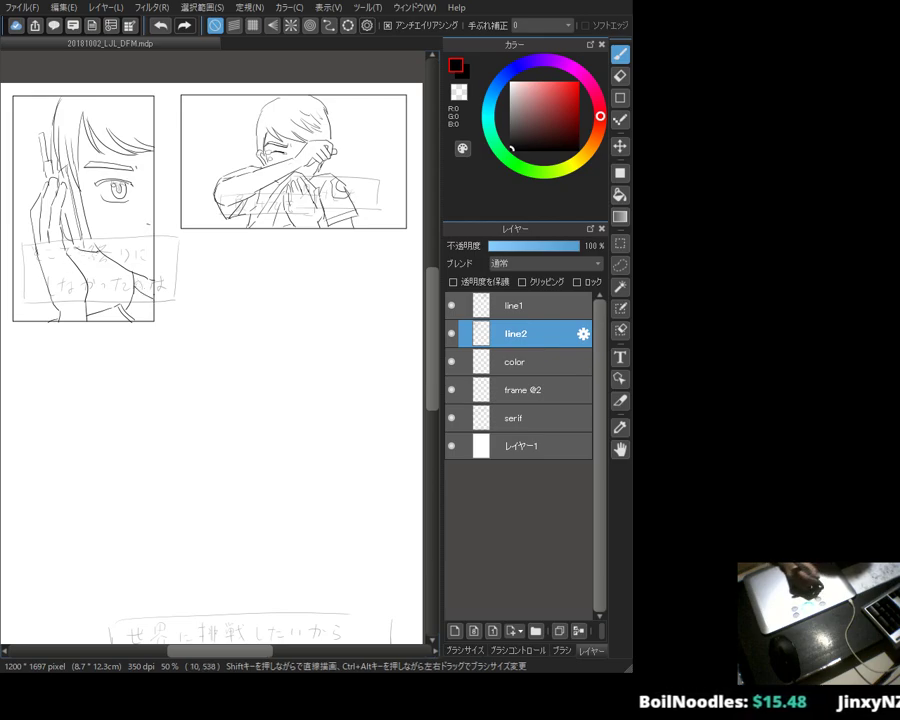
{"action": "left_click_drag", "start_coordinate": [266, 316], "coordinate": [264, 336]}
{"action": "key", "text": "ctrl+z"}
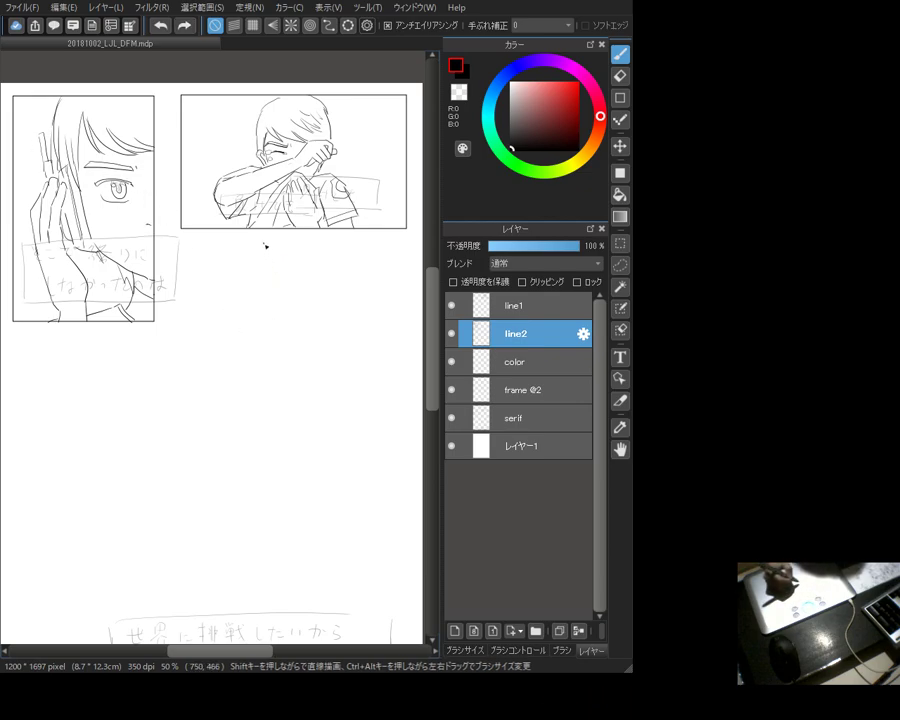
{"action": "left_click_drag", "start_coordinate": [429, 326], "coordinate": [433, 338]}
{"action": "mouse_move", "coordinate": [303, 342]}
{"action": "left_mouse_down"}
{"action": "mouse_move", "coordinate": [311, 359]}
{"action": "mouse_move", "coordinate": [355, 368]}
{"action": "left_mouse_up"}
{"action": "key", "text": "ctrl+z"}
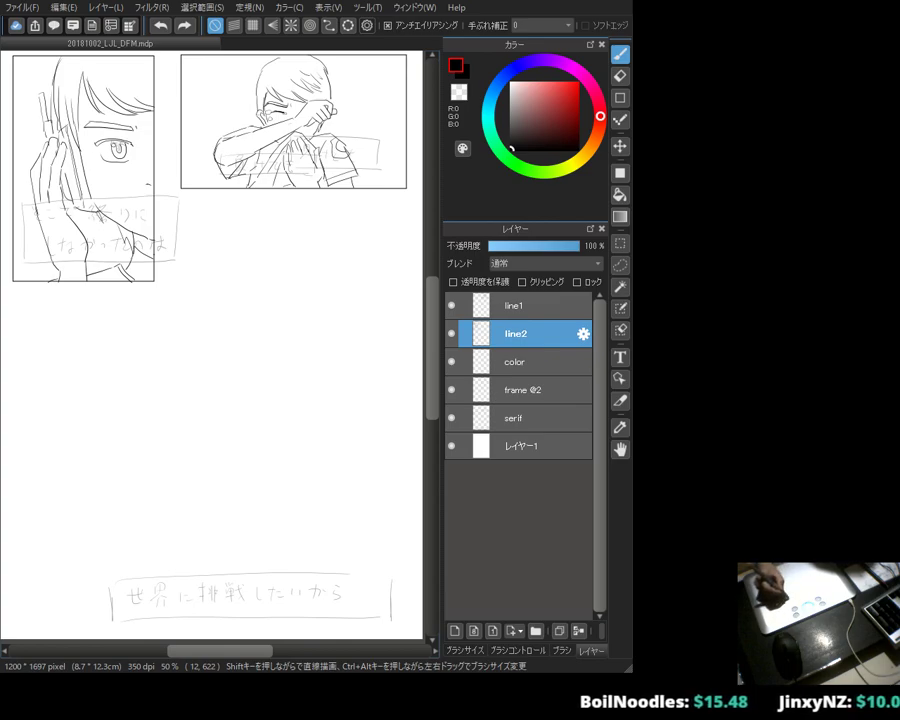
{"action": "mouse_move", "coordinate": [181, 267]}
{"action": "left_mouse_down"}
{"action": "mouse_move", "coordinate": [237, 256]}
{"action": "mouse_move", "coordinate": [252, 328]}
{"action": "mouse_move", "coordinate": [295, 355]}
{"action": "left_mouse_up"}
{"action": "key", "text": "ctrl+z"}
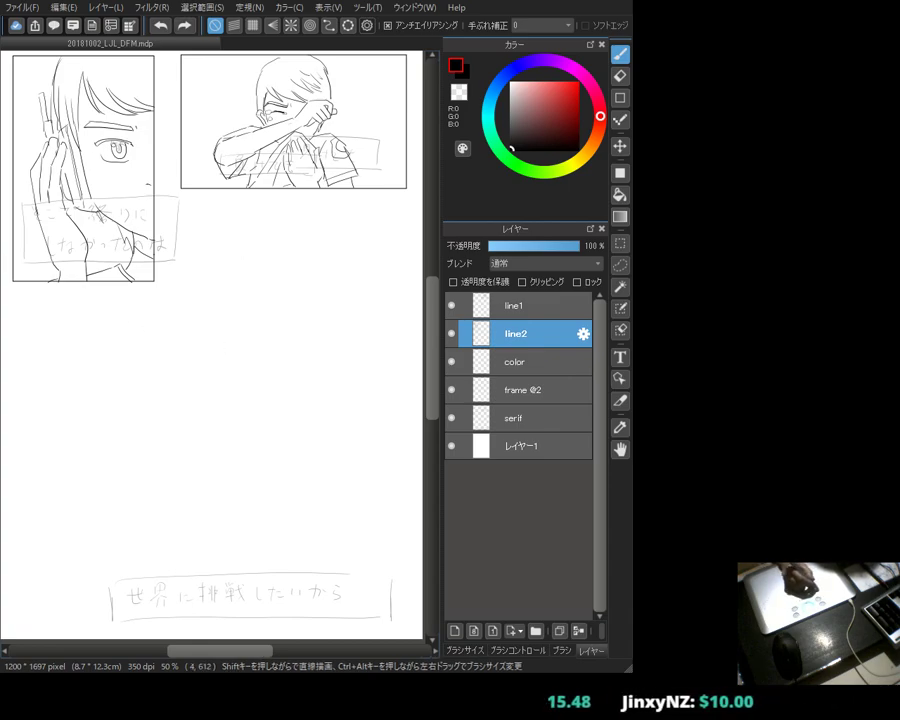
{"action": "left_click_drag", "start_coordinate": [257, 368], "coordinate": [295, 428]}
{"action": "key", "text": "ctrl+z"}
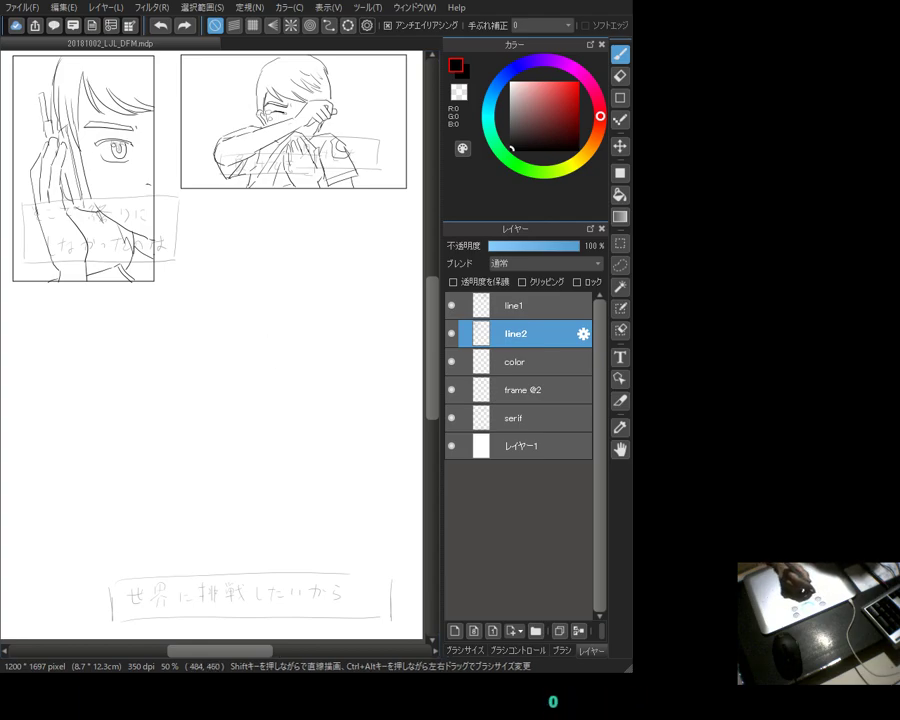
{"action": "left_click_drag", "start_coordinate": [306, 432], "coordinate": [332, 446]}
{"action": "key", "text": "ctrl+z"}
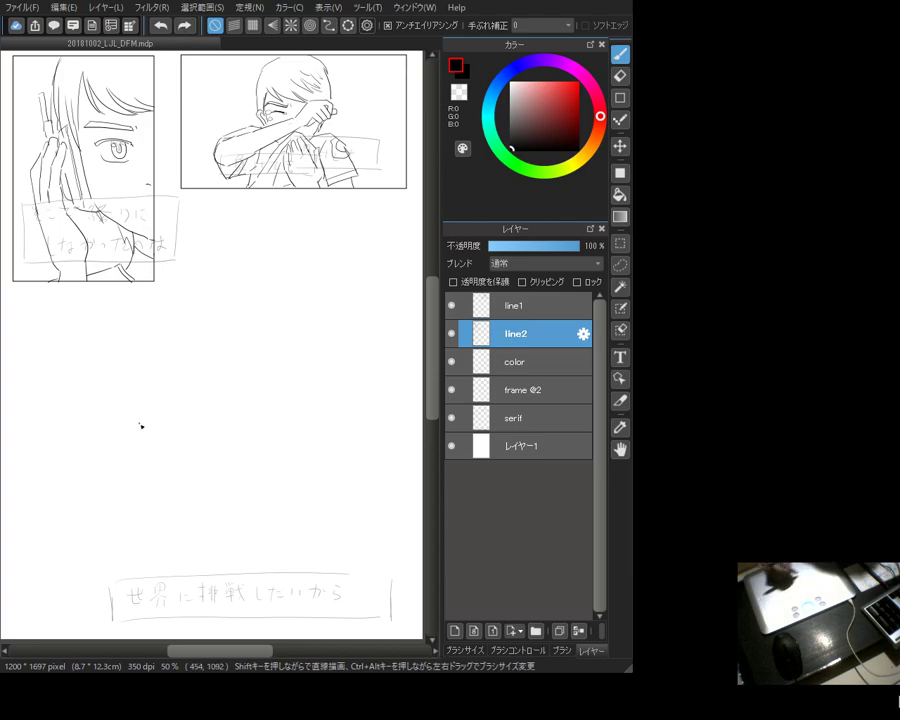
{"action": "left_click_drag", "start_coordinate": [169, 422], "coordinate": [166, 474]}
{"action": "key", "text": "ctrl+z"}
{"action": "mouse_move", "coordinate": [133, 430]}
{"action": "left_mouse_down"}
{"action": "mouse_move", "coordinate": [145, 454]}
{"action": "mouse_move", "coordinate": [121, 472]}
{"action": "left_mouse_up"}
{"action": "key", "text": "ctrl+z"}
{"action": "left_click_drag", "start_coordinate": [135, 408], "coordinate": [74, 450]}
{"action": "key", "text": "ctrl+z"}
{"action": "key", "text": "ctrl+z"}
Step: Add a new layer above the color layer and name it line3
{"action": "left_click", "coordinate": [541, 363]}
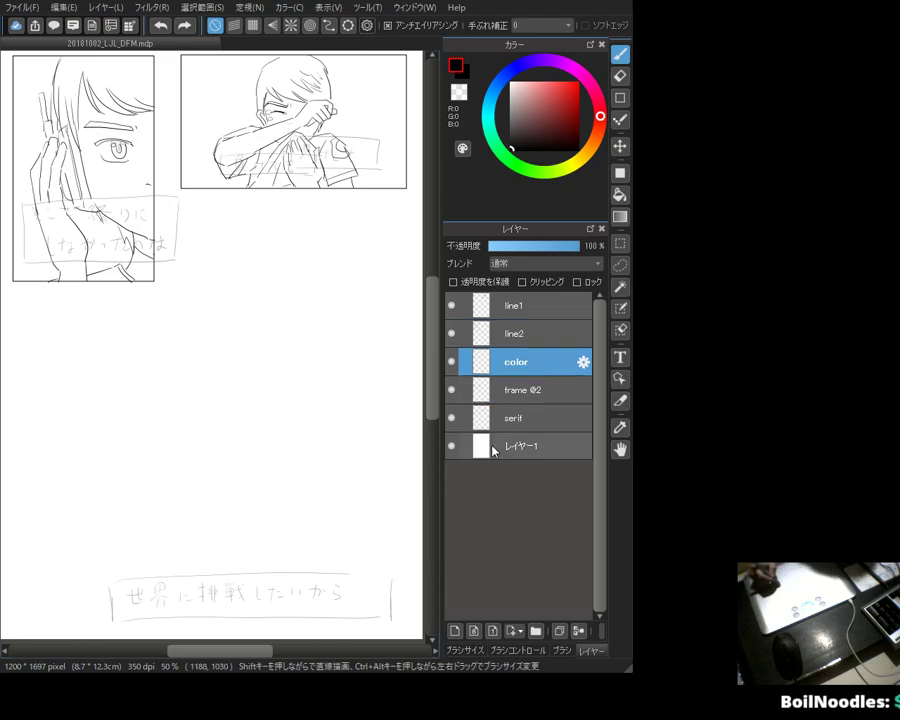
{"action": "left_click", "coordinate": [455, 631]}
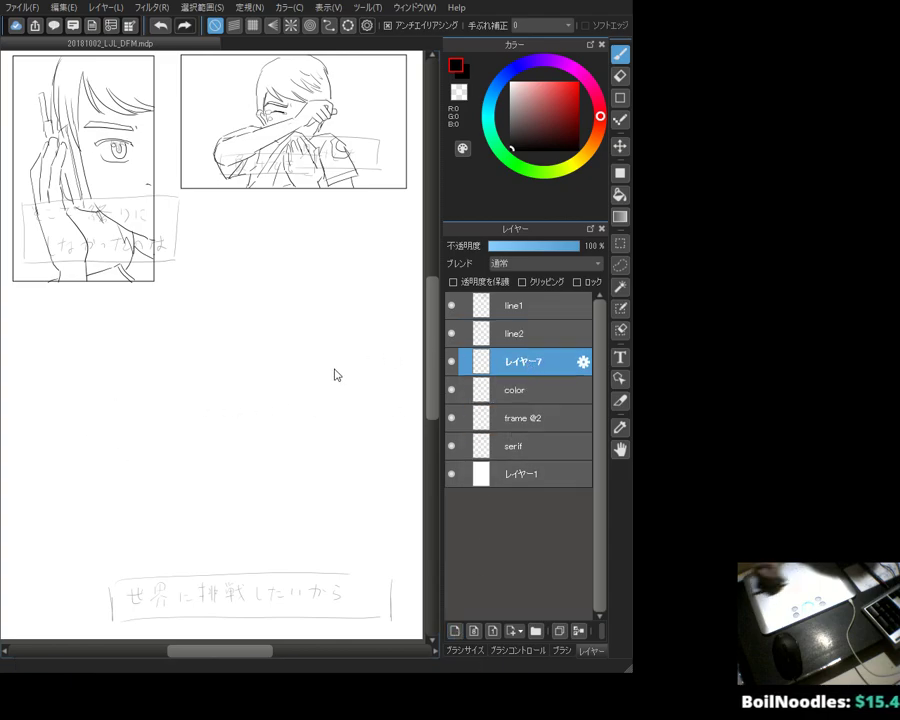
{"action": "type", "text": "line3"}
{"action": "key", "text": "Return"}
{"action": "left_click_drag", "start_coordinate": [305, 362], "coordinate": [332, 426]}
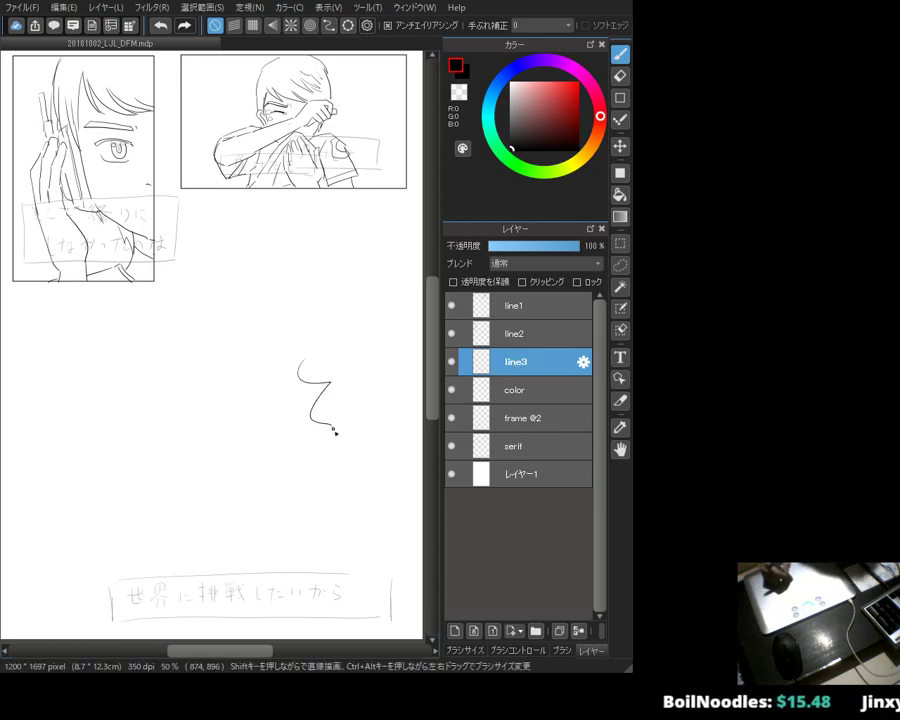
{"action": "key", "text": "ctrl+z"}
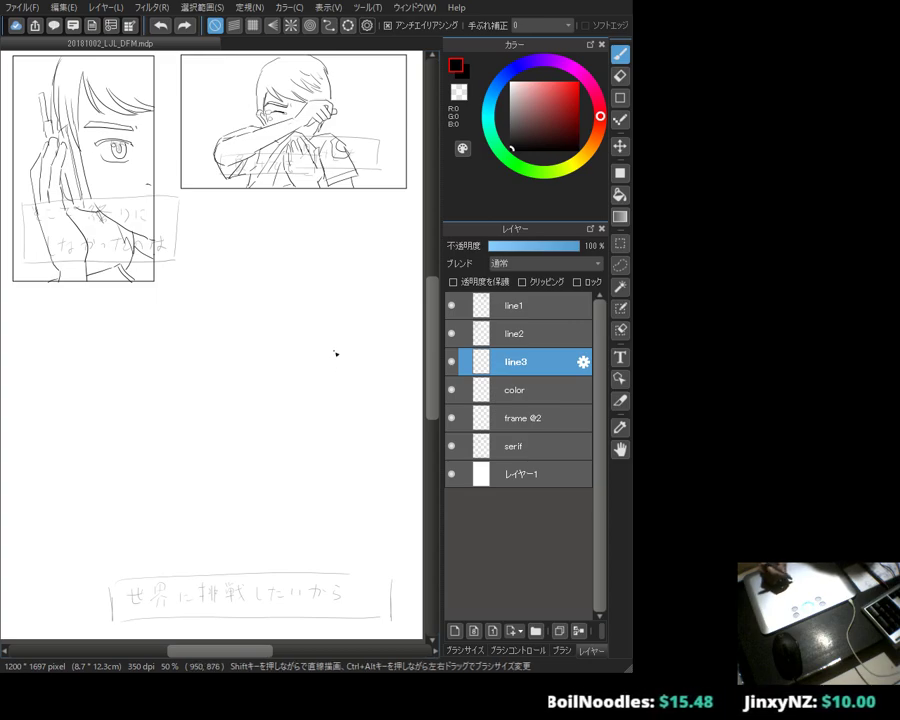
{"action": "left_click_drag", "start_coordinate": [326, 410], "coordinate": [346, 424]}
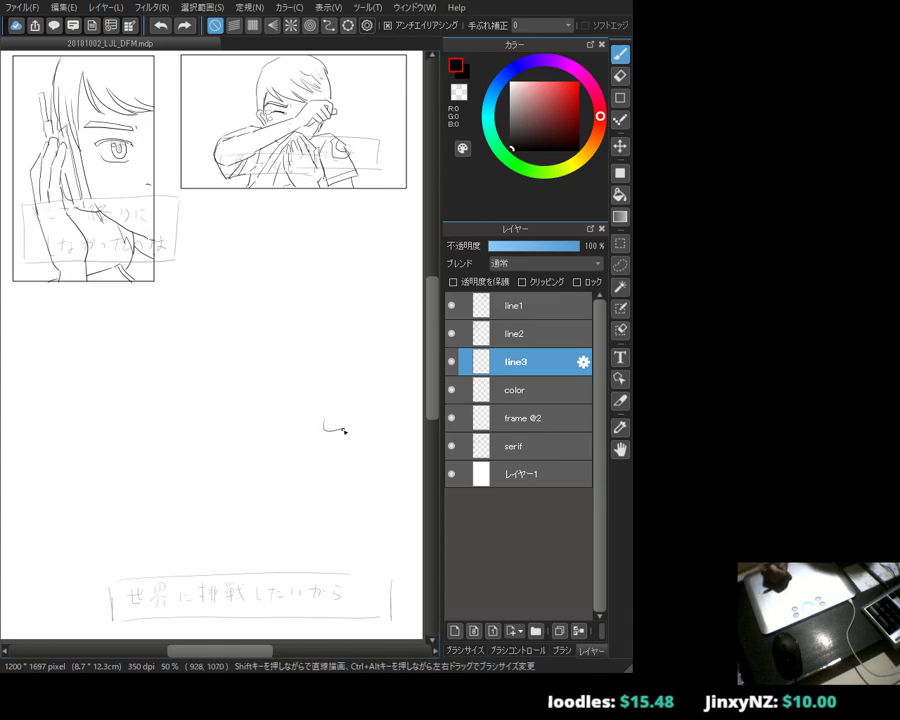
{"action": "key", "text": "ctrl+z"}
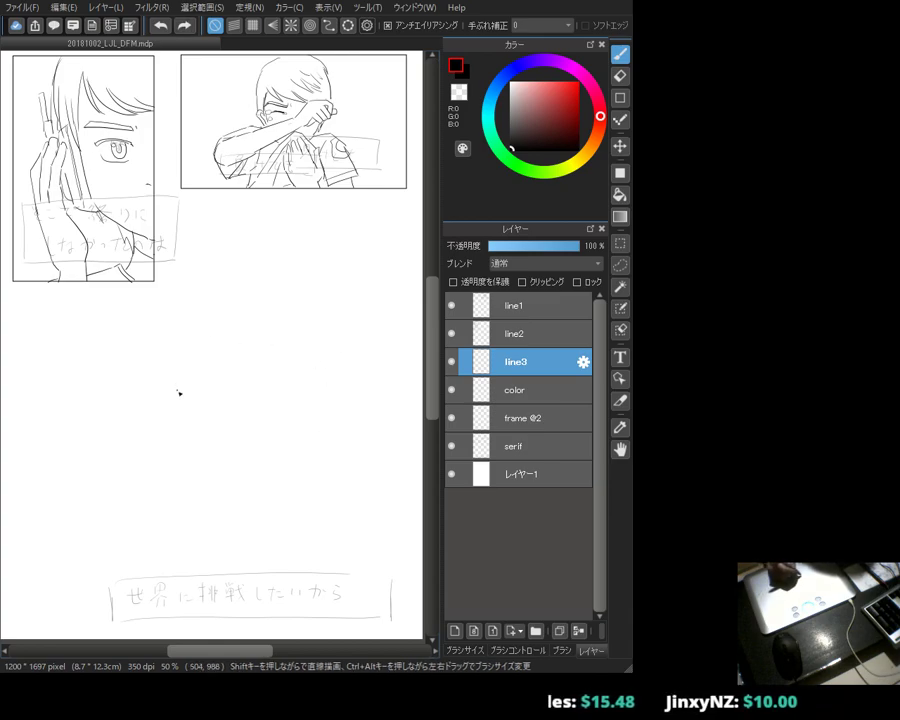
{"action": "mouse_move", "coordinate": [181, 393]}
{"action": "left_mouse_down"}
{"action": "mouse_move", "coordinate": [188, 428]}
{"action": "mouse_move", "coordinate": [147, 432]}
{"action": "mouse_move", "coordinate": [153, 454]}
{"action": "left_mouse_up"}
{"action": "key", "text": "ctrl+z"}
{"action": "key", "text": "ctrl+z"}
{"action": "mouse_move", "coordinate": [135, 402]}
{"action": "left_mouse_down"}
{"action": "mouse_move", "coordinate": [144, 460]}
{"action": "mouse_move", "coordinate": [137, 472]}
{"action": "left_mouse_up"}
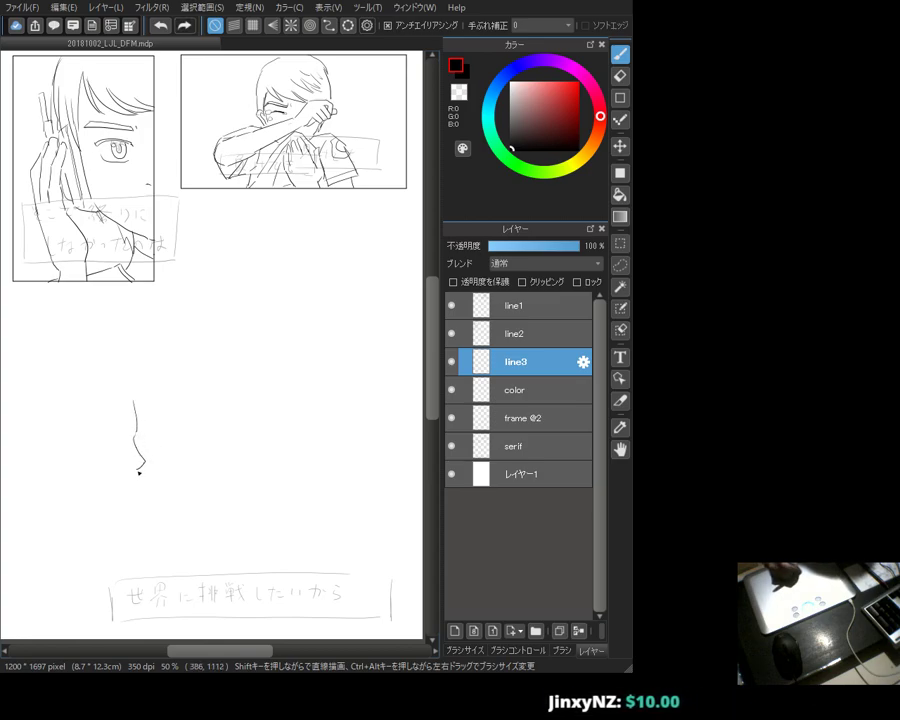
{"action": "key", "text": "ctrl+z"}
{"action": "key", "text": "ctrl+z"}
{"action": "mouse_move", "coordinate": [138, 397]}
{"action": "left_mouse_down"}
{"action": "mouse_move", "coordinate": [145, 488]}
{"action": "mouse_move", "coordinate": [137, 399]}
{"action": "mouse_move", "coordinate": [64, 408]}
{"action": "left_mouse_up"}
{"action": "left_click_drag", "start_coordinate": [47, 437], "coordinate": [72, 487]}
{"action": "key", "text": "ctrl+z"}
{"action": "key", "text": "ctrl+z"}
{"action": "key", "text": "ctrl+z"}
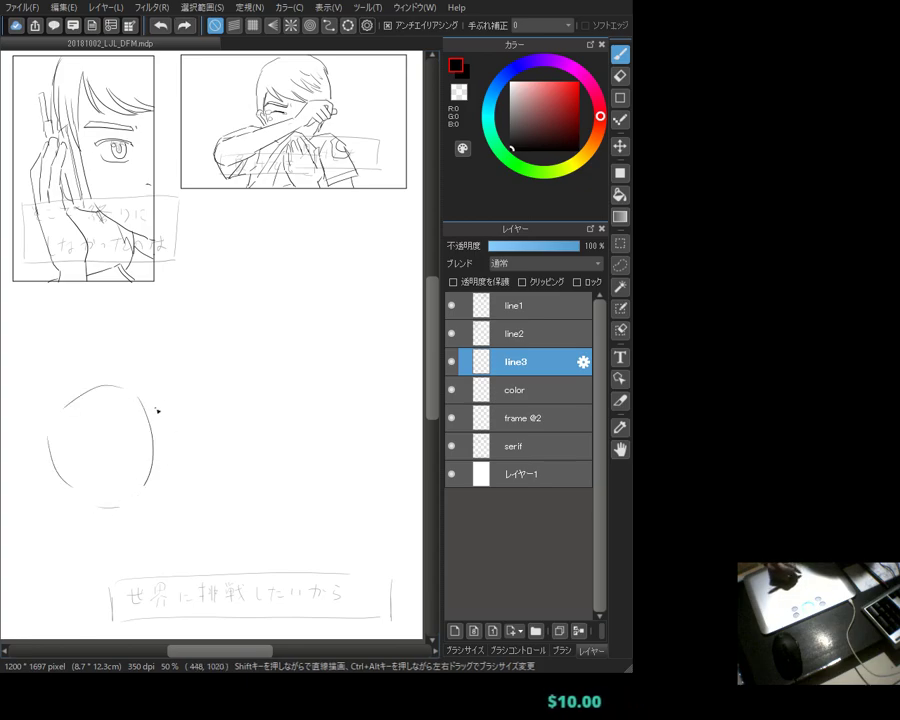
{"action": "left_click_drag", "start_coordinate": [172, 428], "coordinate": [181, 462]}
{"action": "key", "text": "ctrl+z"}
{"action": "mouse_move", "coordinate": [146, 411]}
{"action": "left_mouse_down"}
{"action": "mouse_move", "coordinate": [161, 446]}
{"action": "mouse_move", "coordinate": [175, 452]}
{"action": "mouse_move", "coordinate": [165, 460]}
{"action": "mouse_move", "coordinate": [170, 484]}
{"action": "mouse_move", "coordinate": [143, 494]}
{"action": "left_mouse_up"}
{"action": "key", "text": "ctrl+z"}
{"action": "key", "text": "ctrl+z"}
{"action": "key", "text": "ctrl+z"}
{"action": "key", "text": "ctrl+z"}
{"action": "key", "text": "ctrl+z"}
{"action": "key", "text": "ctrl+z"}
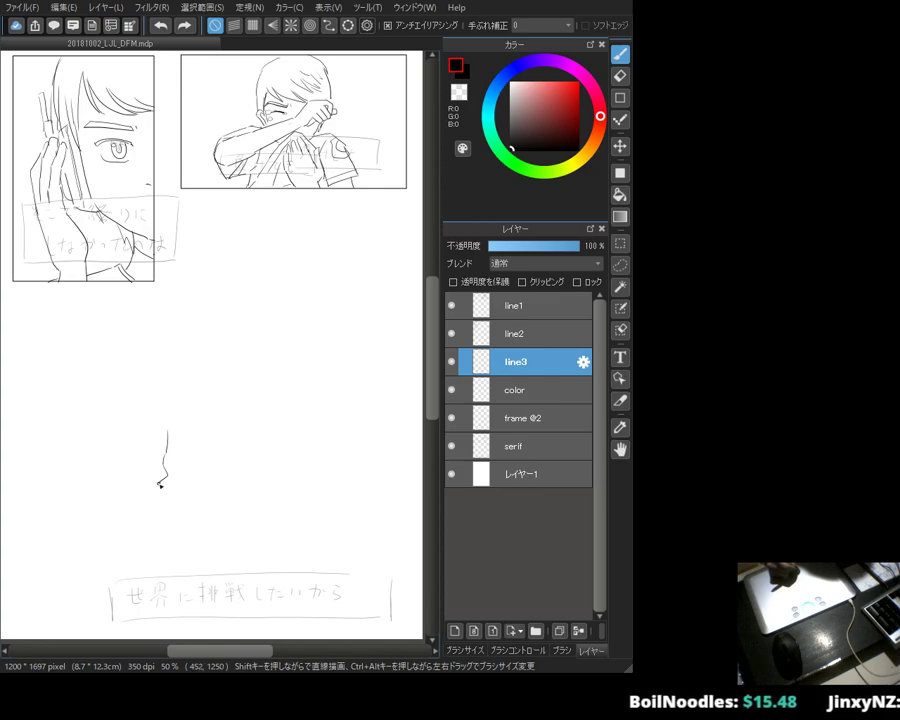
Step: Draw the forehead and nose contour of a side-facing face in the empty lower area, undoing misplaced strokes
{"action": "key", "text": "ctrl+z"}
{"action": "key", "text": "ctrl+z"}
{"action": "left_click_drag", "start_coordinate": [165, 464], "coordinate": [158, 482]}
{"action": "key", "text": "ctrl+z"}
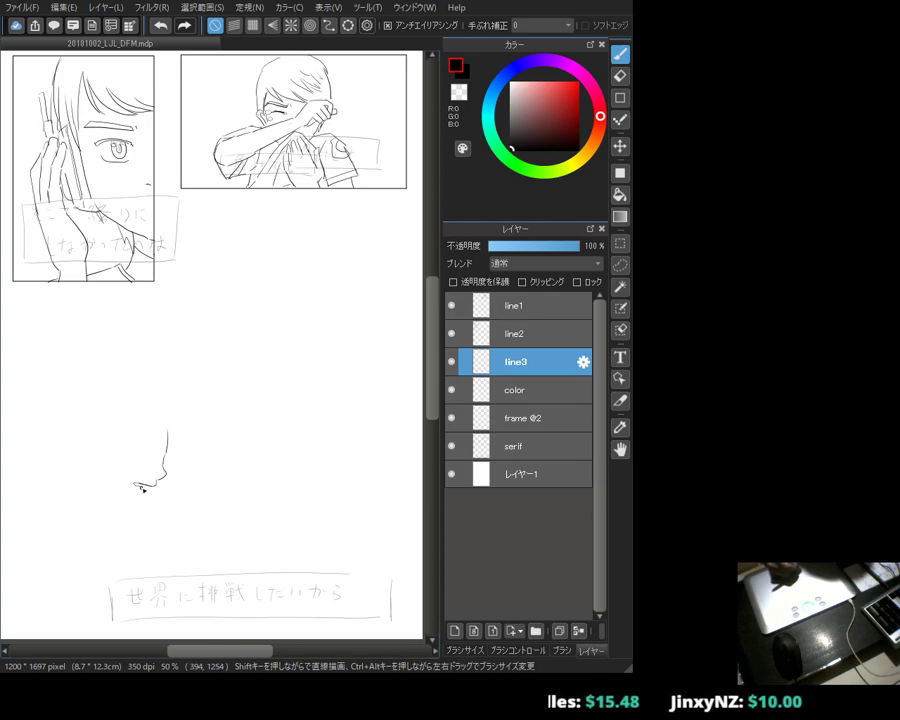
Step: Draw the lips, chin and jaw line below the profile's nose, undoing and redrawing until the contour fits
{"action": "mouse_move", "coordinate": [142, 498]}
{"action": "left_mouse_down"}
{"action": "mouse_move", "coordinate": [134, 506]}
{"action": "mouse_move", "coordinate": [111, 498]}
{"action": "left_mouse_up"}
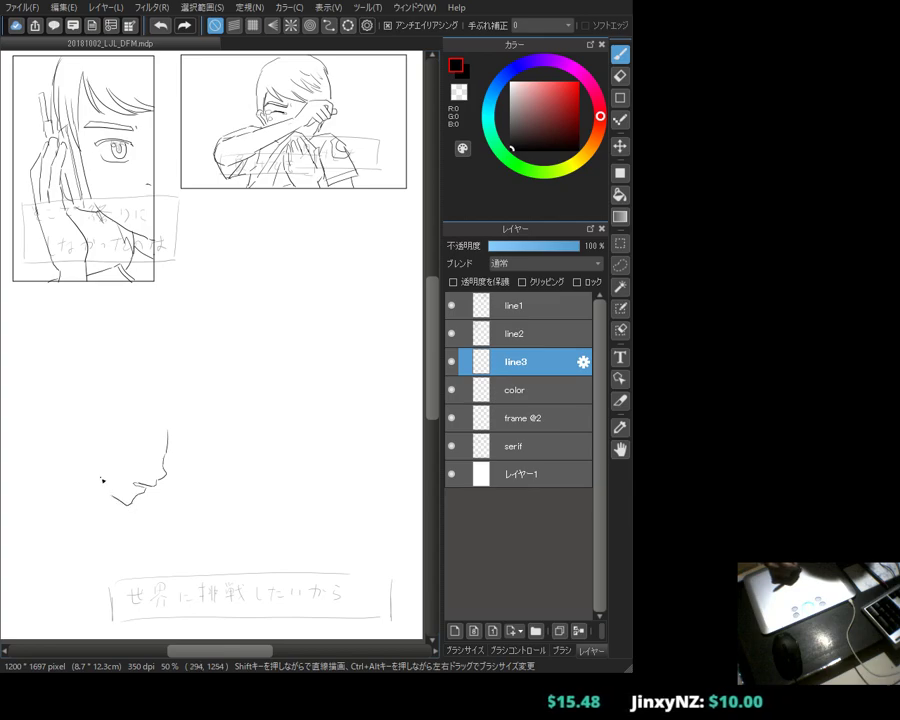
{"action": "key", "text": "ctrl+z"}
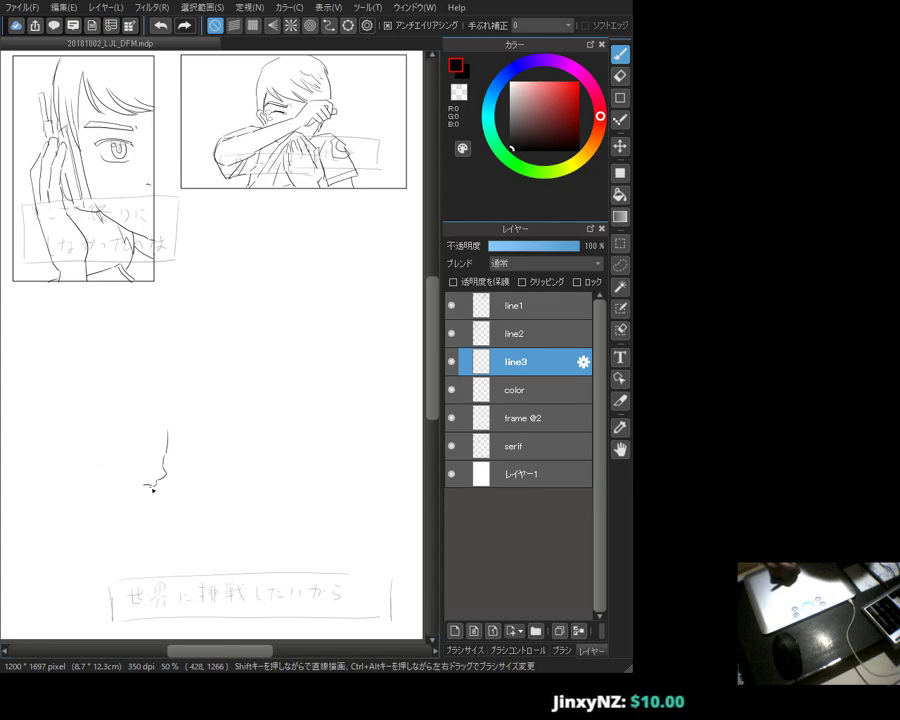
{"action": "left_click_drag", "start_coordinate": [145, 497], "coordinate": [116, 494]}
{"action": "key", "text": "ctrl+z"}
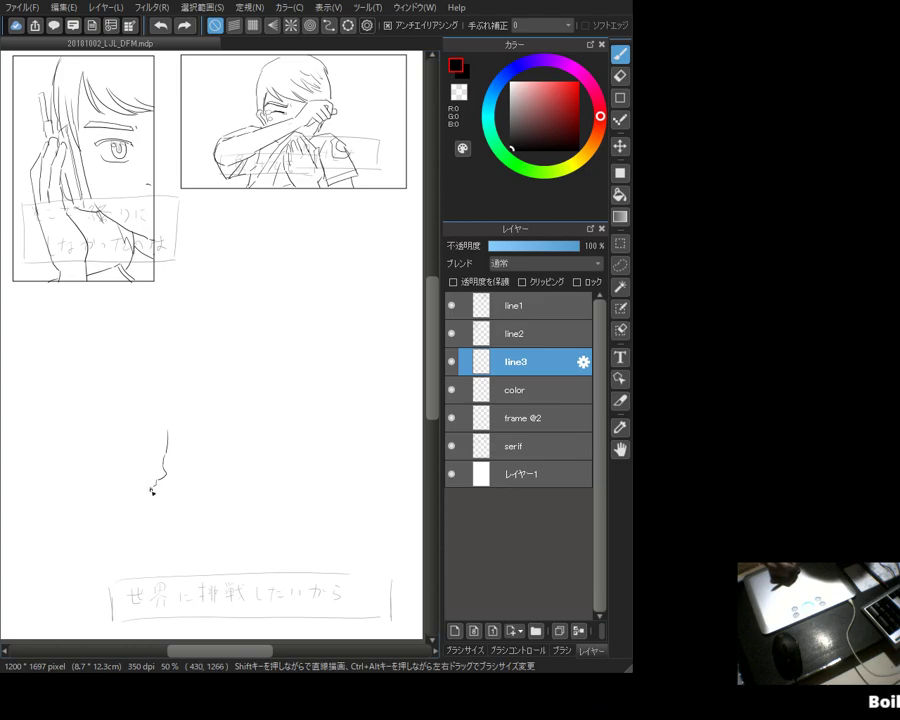
{"action": "left_click_drag", "start_coordinate": [148, 492], "coordinate": [113, 497]}
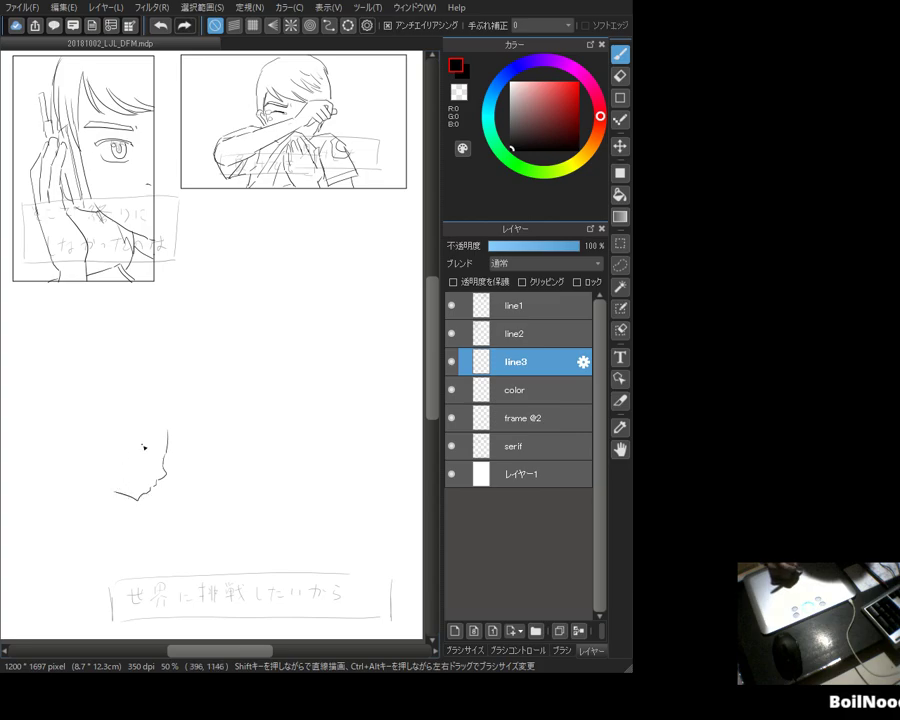
{"action": "key", "text": "ctrl+z"}
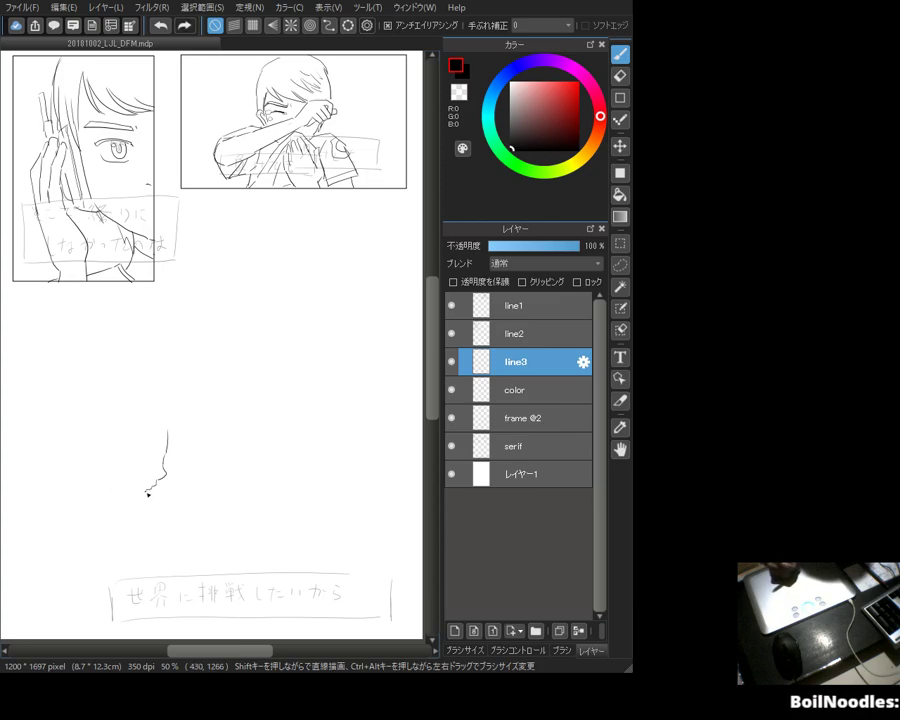
{"action": "mouse_move", "coordinate": [144, 494]}
{"action": "left_mouse_down"}
{"action": "mouse_move", "coordinate": [135, 506]}
{"action": "mouse_move", "coordinate": [102, 483]}
{"action": "left_mouse_up"}
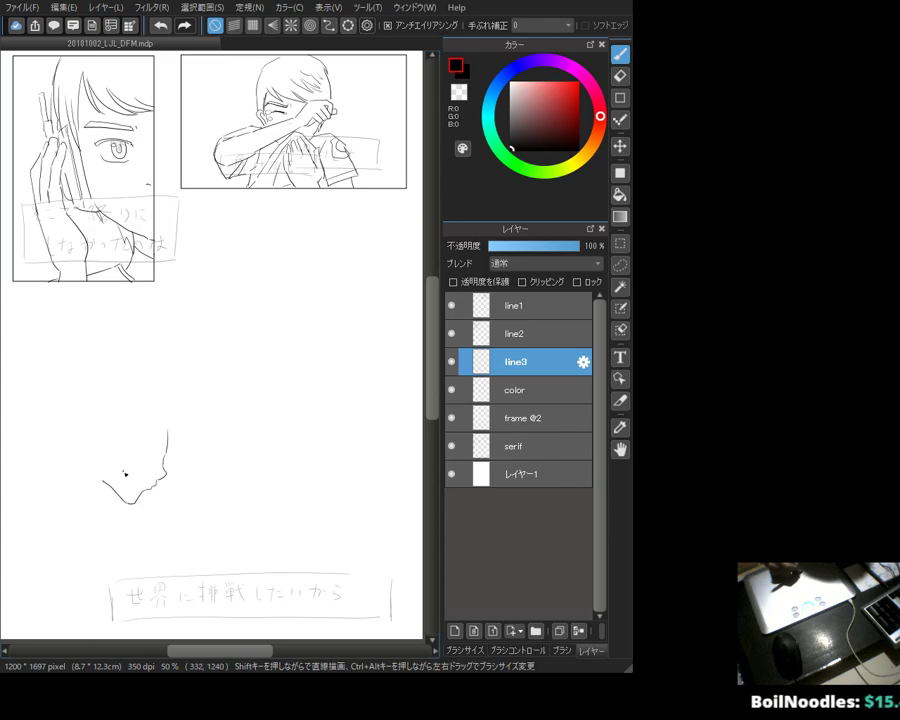
Step: Erase the profile's upper forehead line, redraw it slanting outward, and draw the eye with an eyebrow above it
{"action": "key", "text": "e"}
{"action": "left_click_drag", "start_coordinate": [174, 428], "coordinate": [165, 466]}
{"action": "key", "text": "b"}
{"action": "key", "text": "ctrl+z"}
{"action": "key", "text": "ctrl+z"}
{"action": "key", "text": "ctrl+z"}
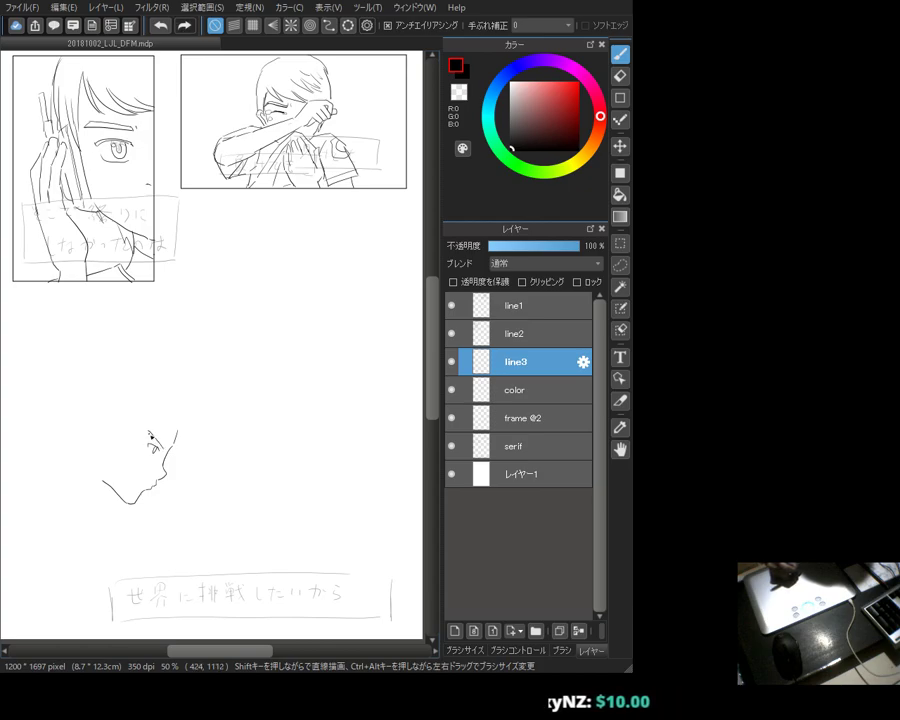
{"action": "left_click_drag", "start_coordinate": [144, 428], "coordinate": [162, 444]}
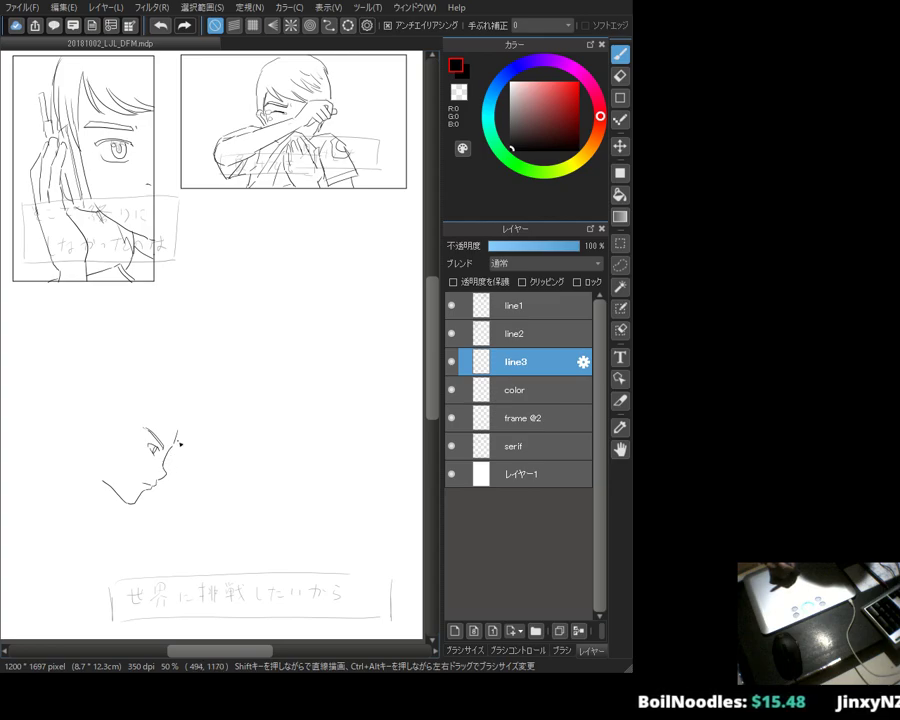
Step: Draw fringe strands over the profile's forehead, and clean up and darken the iris with eraser and brush
{"action": "left_click_drag", "start_coordinate": [162, 407], "coordinate": [158, 452]}
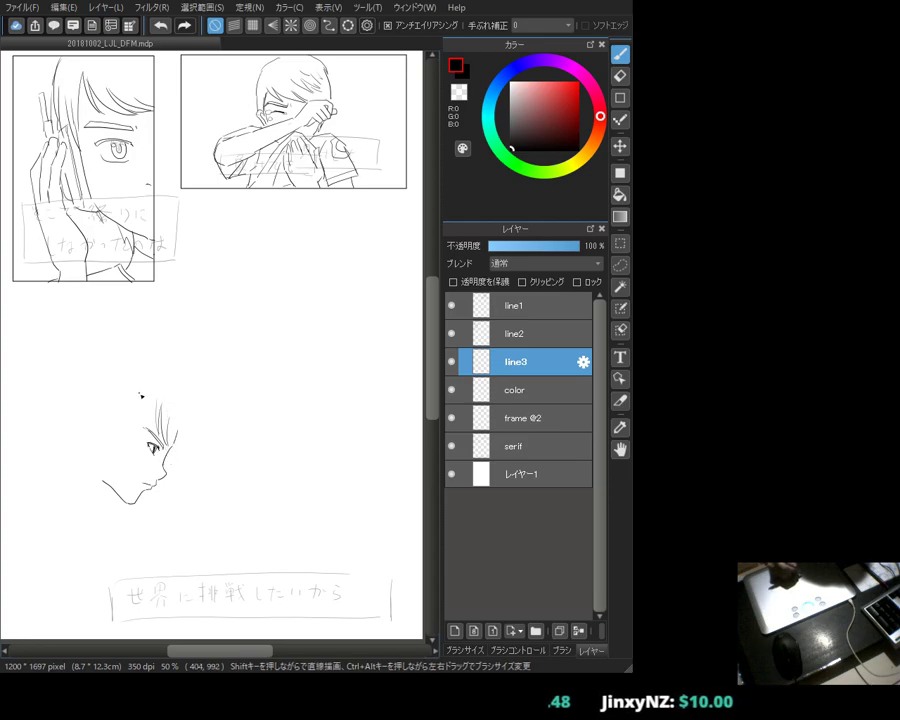
{"action": "key", "text": "e"}
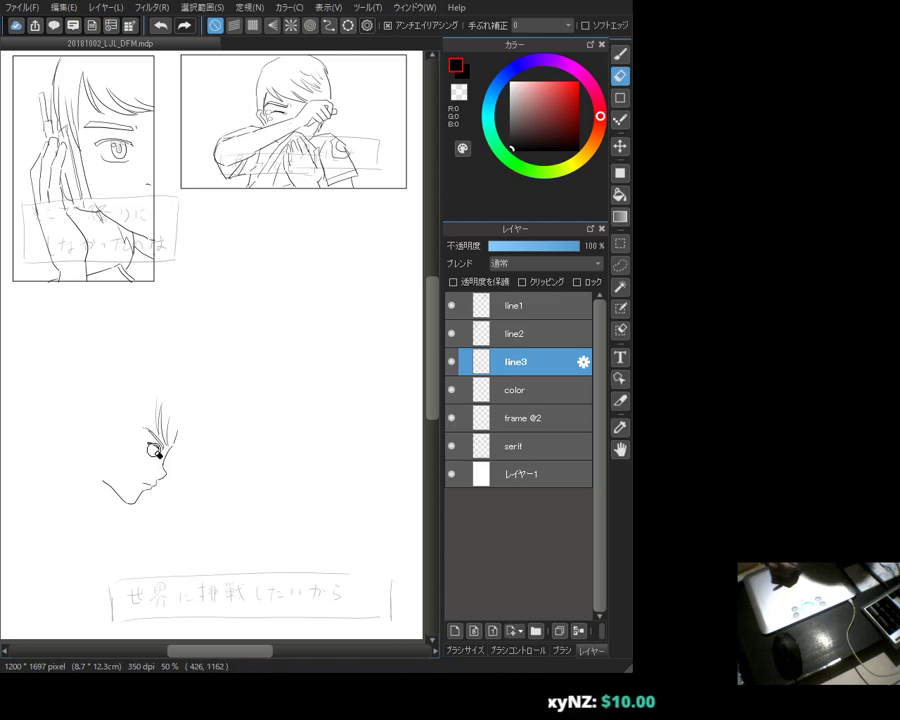
{"action": "key", "text": "b"}
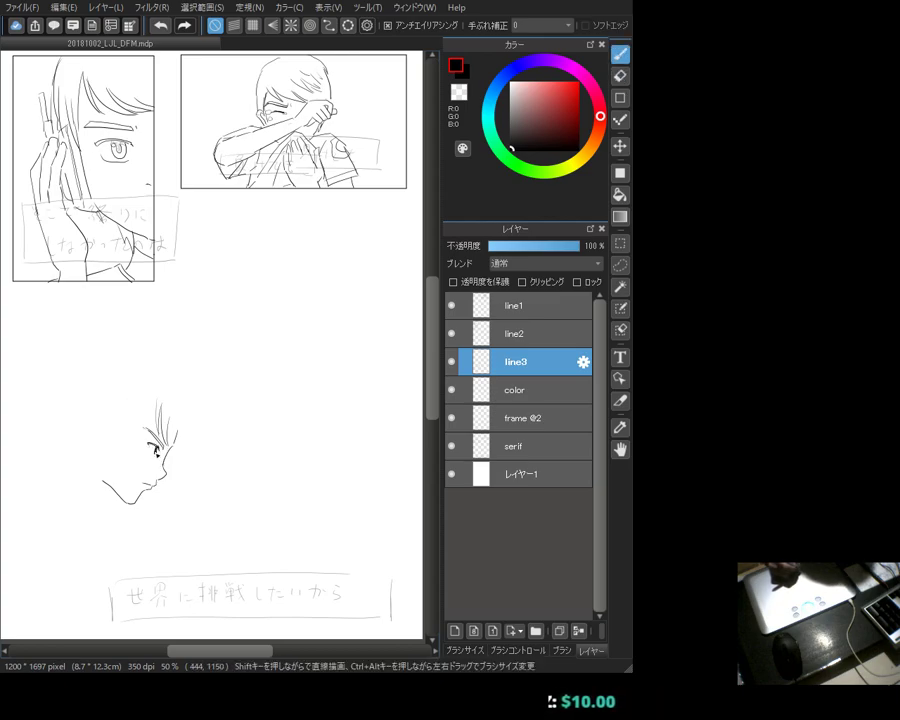
{"action": "left_click_drag", "start_coordinate": [153, 446], "coordinate": [155, 452]}
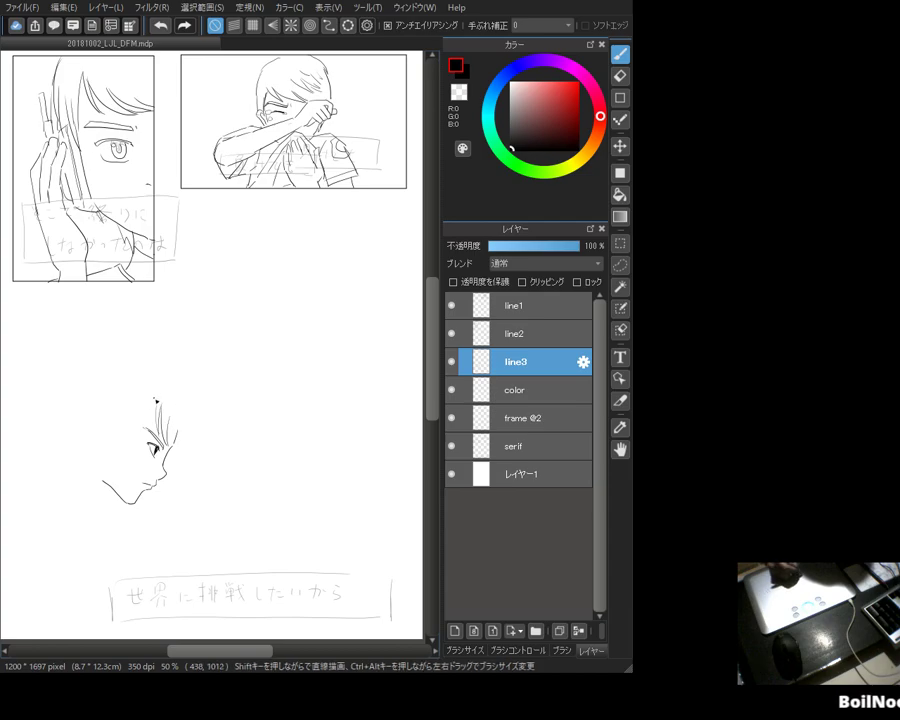
Step: Draw the ear and the hairline between ear and fringe, redraw the rear jaw line, and add a short cheek line
{"action": "mouse_move", "coordinate": [152, 400]}
{"action": "left_mouse_down"}
{"action": "mouse_move", "coordinate": [145, 429]}
{"action": "mouse_move", "coordinate": [135, 420]}
{"action": "mouse_move", "coordinate": [151, 428]}
{"action": "mouse_move", "coordinate": [98, 431]}
{"action": "mouse_move", "coordinate": [104, 447]}
{"action": "left_mouse_up"}
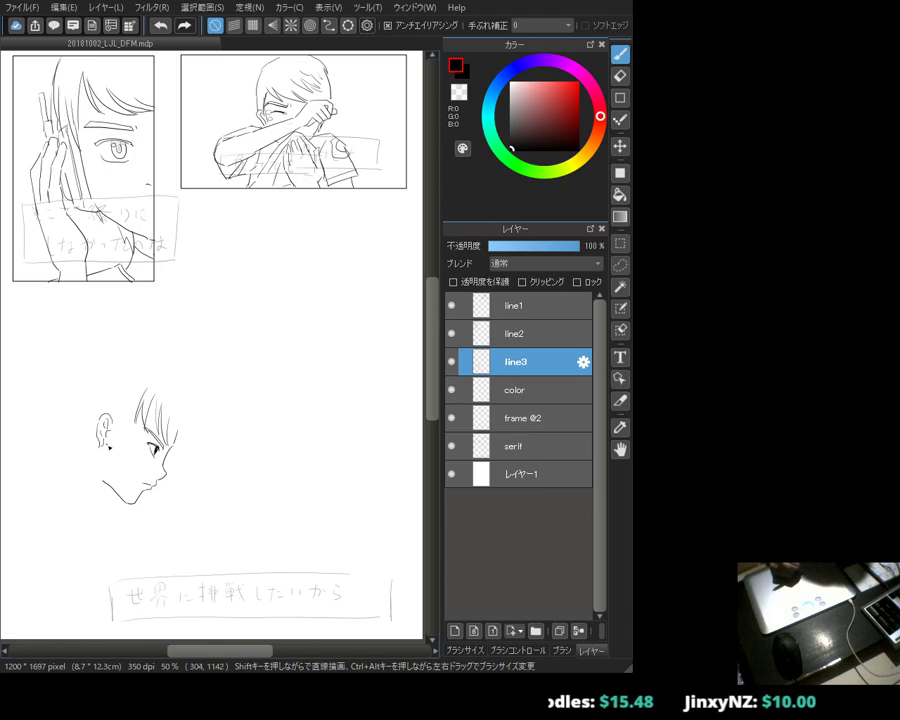
{"action": "left_click_drag", "start_coordinate": [138, 403], "coordinate": [118, 425]}
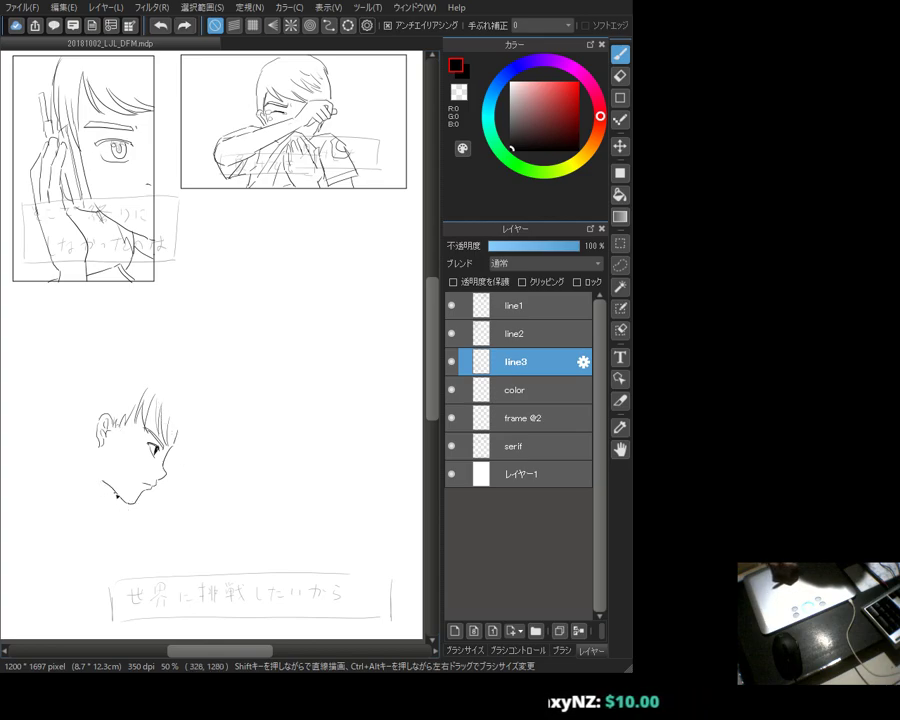
{"action": "key", "text": "e"}
{"action": "key", "text": "b"}
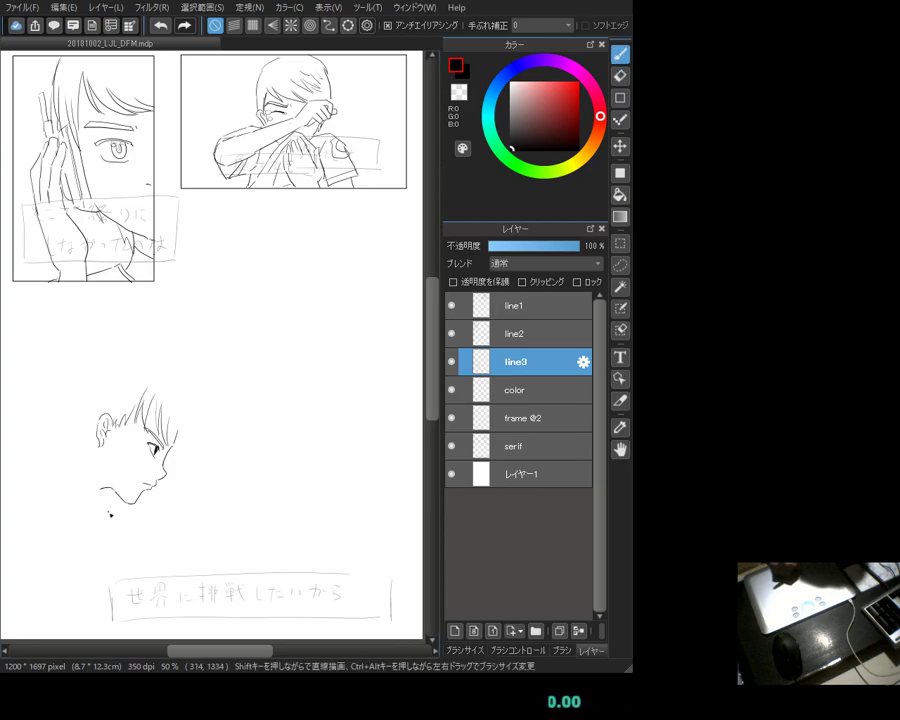
{"action": "left_click_drag", "start_coordinate": [119, 441], "coordinate": [121, 447]}
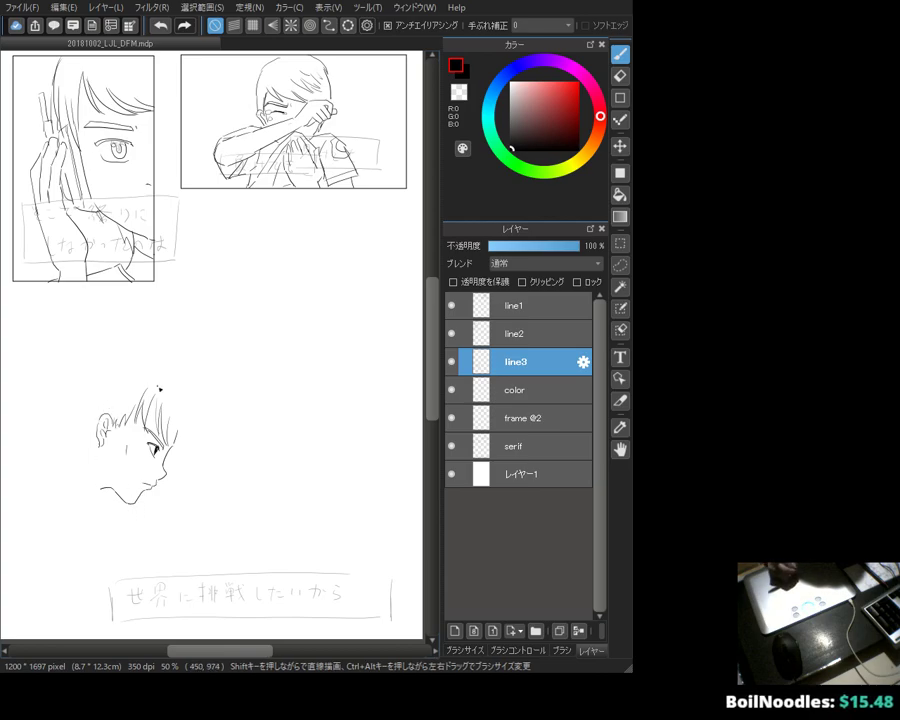
Step: Rework the profile's eye with eraser and brush, redrawing the upper lid and a solid dark iris
{"action": "key", "text": "e"}
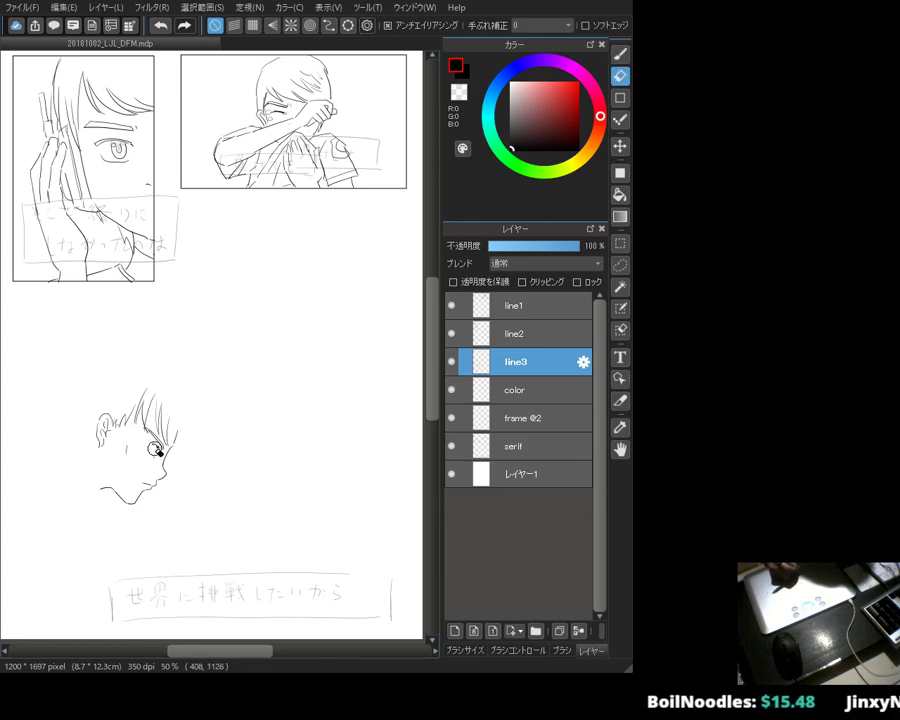
{"action": "key", "text": "b"}
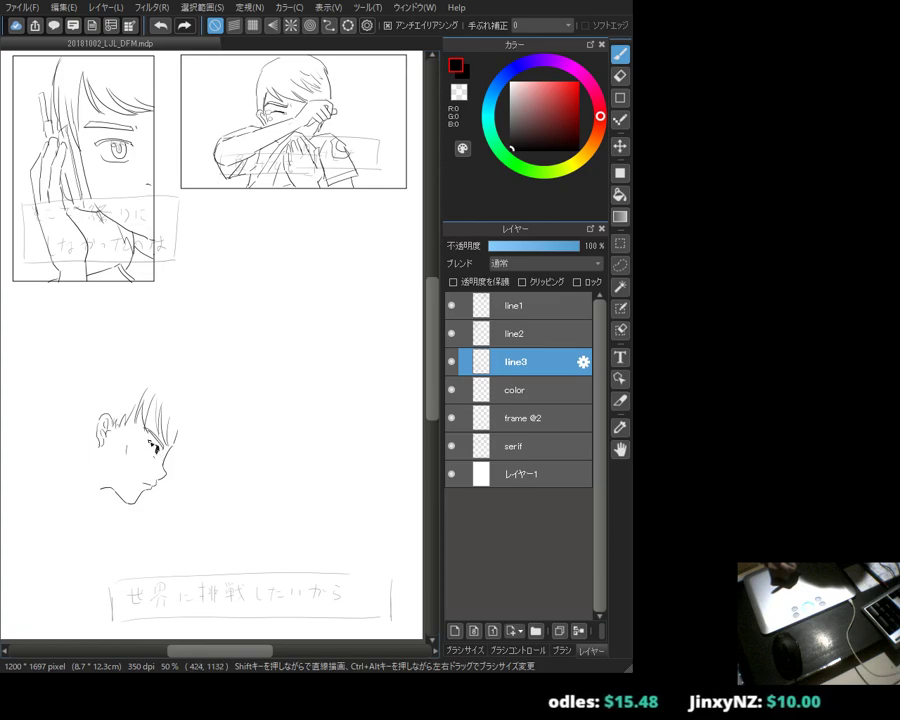
{"action": "key", "text": "e"}
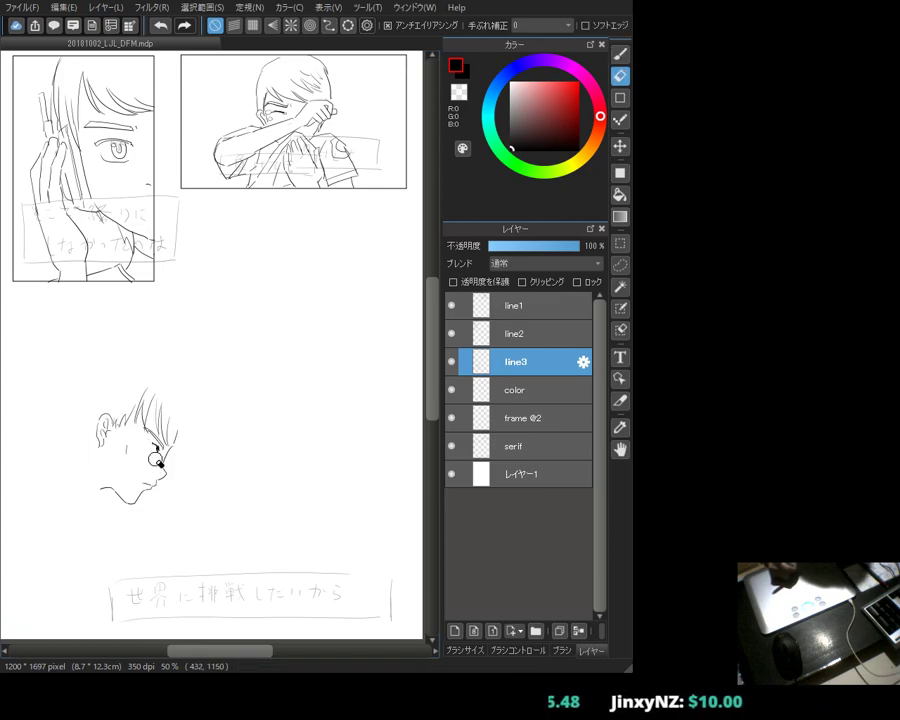
{"action": "key", "text": "b"}
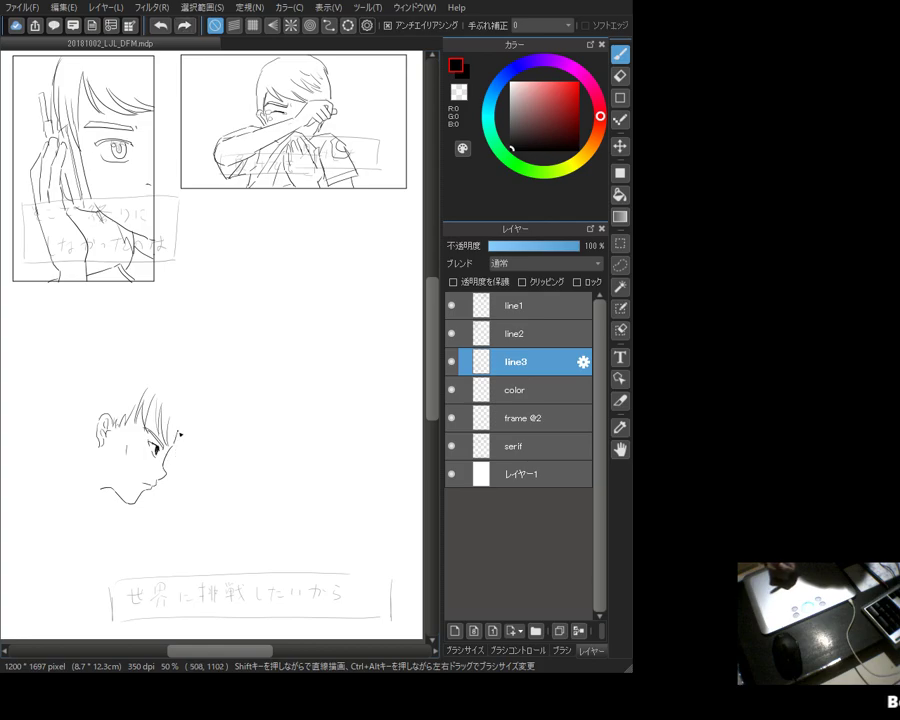
Step: Fill out the front fringe with long strands past the forehead, and draw the rounded outline of the head's crown
{"action": "key", "text": "e"}
{"action": "key", "text": "b"}
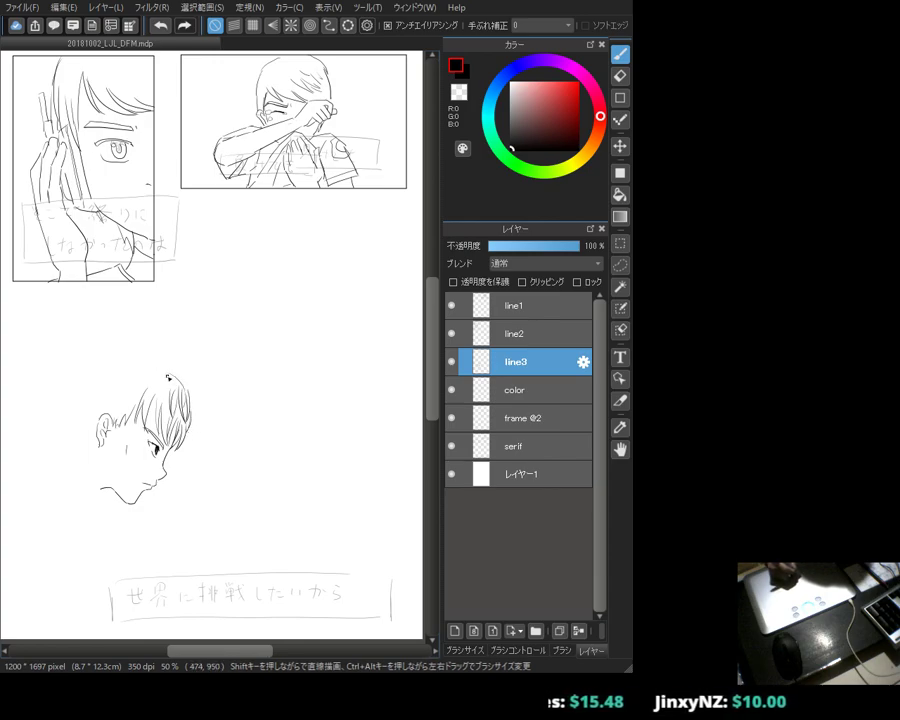
{"action": "mouse_move", "coordinate": [183, 392]}
{"action": "left_mouse_down"}
{"action": "mouse_move", "coordinate": [177, 372]}
{"action": "mouse_move", "coordinate": [120, 358]}
{"action": "mouse_move", "coordinate": [97, 362]}
{"action": "mouse_move", "coordinate": [66, 402]}
{"action": "left_mouse_up"}
Step: Erase and redraw the front hair's outer strands to meet the crown, and draw the back hair and neck lines
{"action": "key", "text": "e"}
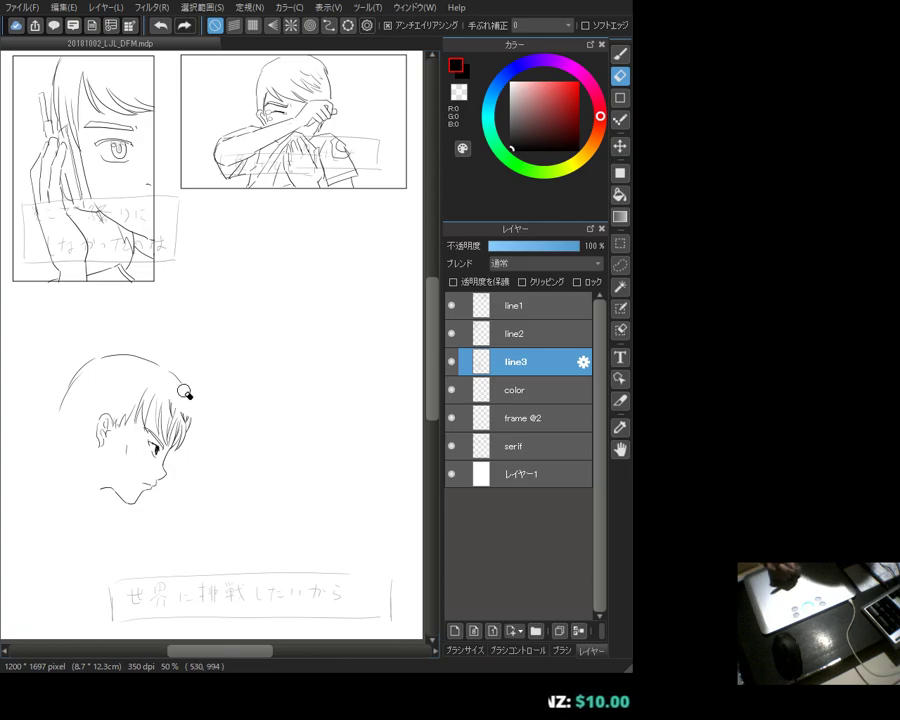
{"action": "key", "text": "b"}
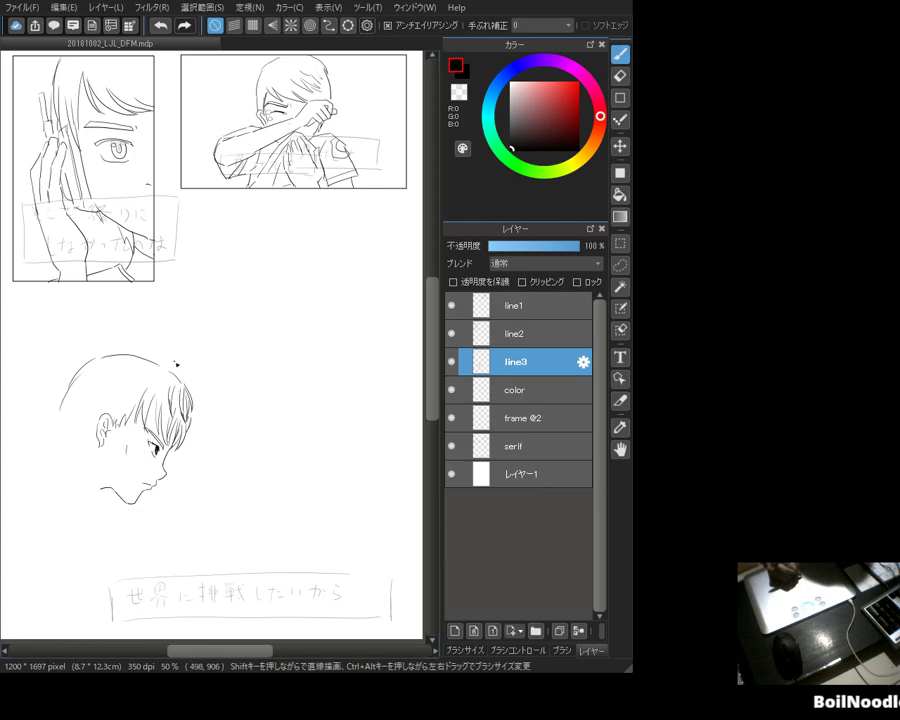
{"action": "key", "text": "e"}
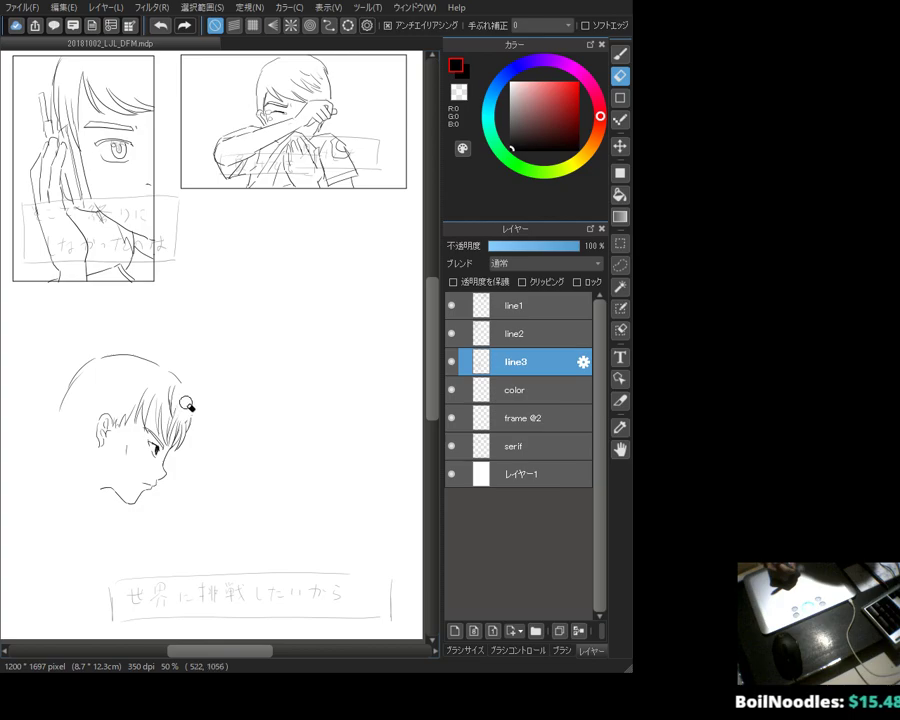
{"action": "key", "text": "b"}
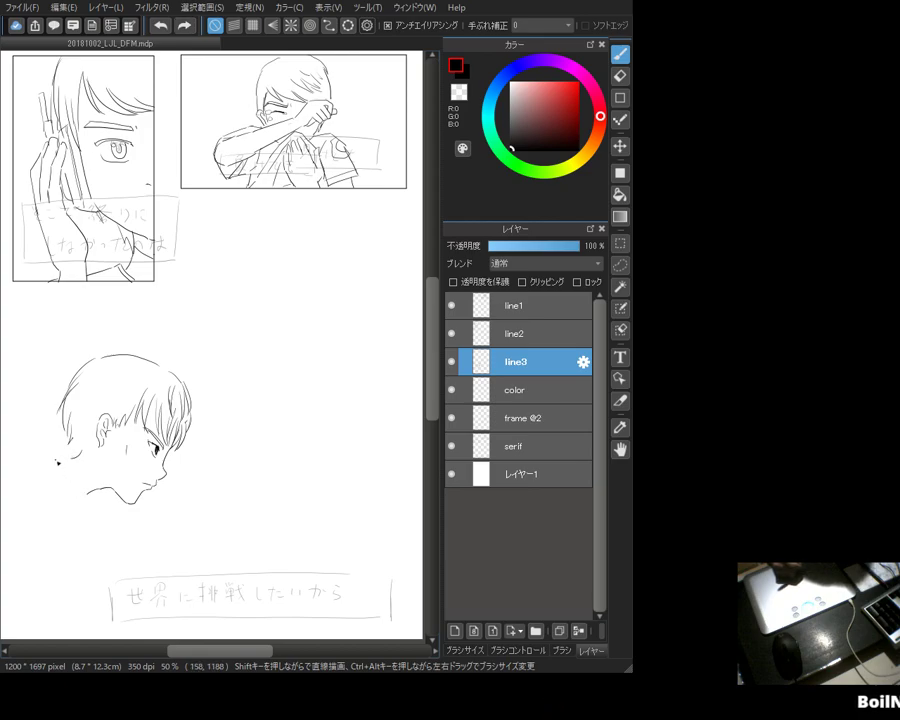
Step: Draw the boy's collar curving from the nape to the throat, and a chest line sloping down from the collar
{"action": "left_click_drag", "start_coordinate": [57, 456], "coordinate": [88, 493]}
{"action": "key", "text": "ctrl+z"}
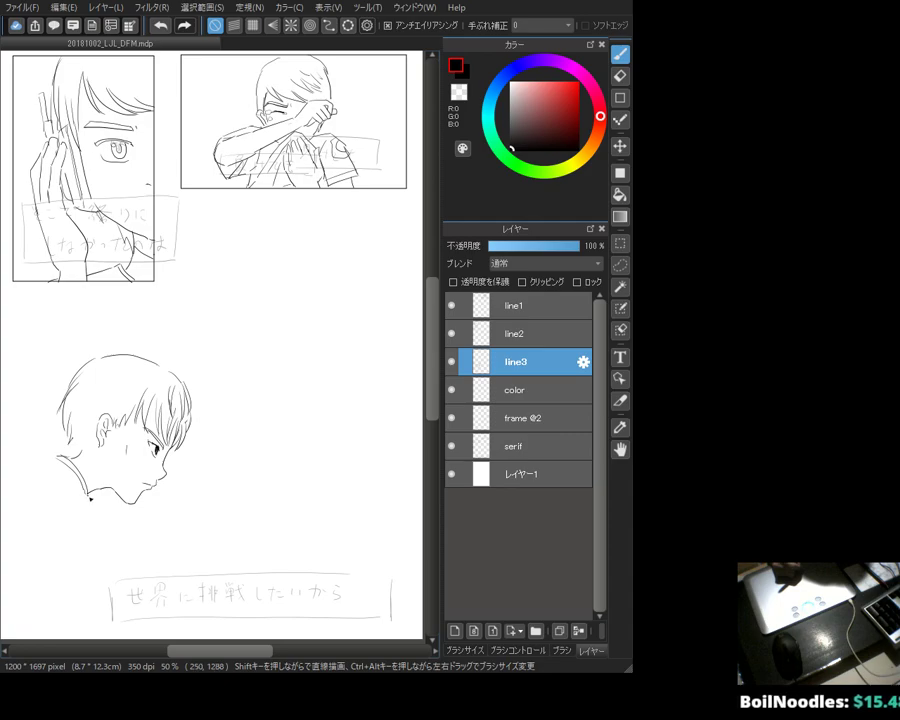
{"action": "mouse_move", "coordinate": [91, 506]}
{"action": "left_mouse_down"}
{"action": "mouse_move", "coordinate": [98, 532]}
{"action": "mouse_move", "coordinate": [118, 539]}
{"action": "left_mouse_up"}
{"action": "key", "text": "ctrl+z"}
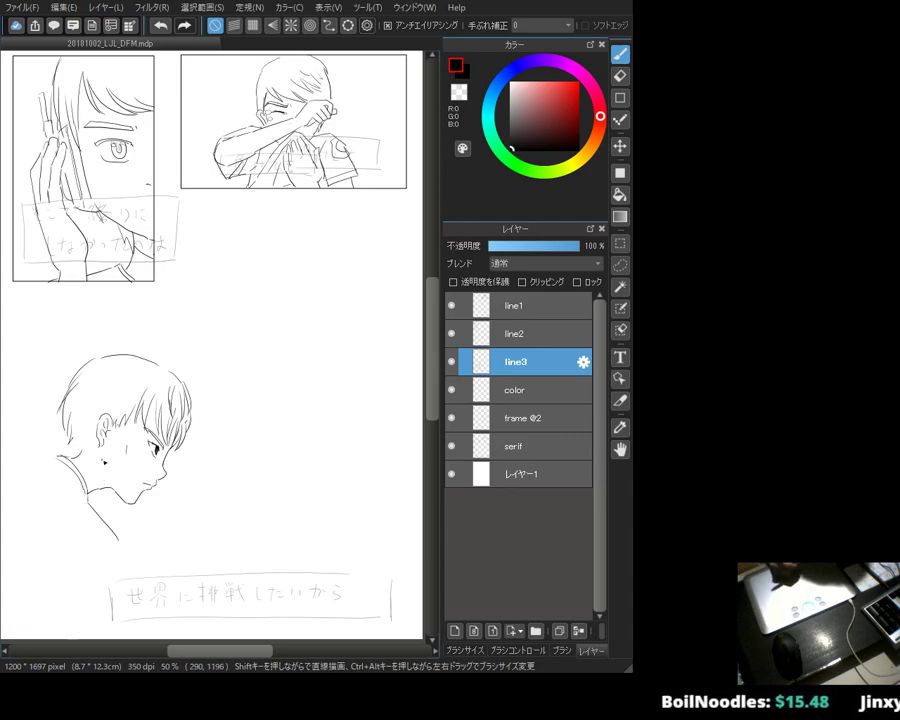
Step: Erase and redraw the profile's chin and lower jaw line, moving the chin slightly forward and joining it to the throat
{"action": "key", "text": "e"}
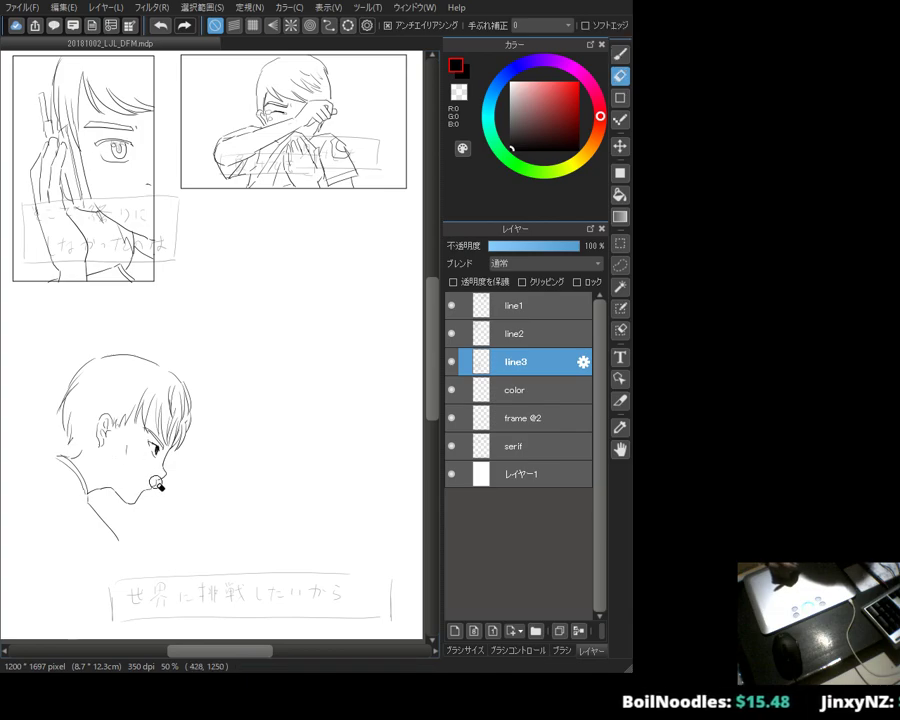
{"action": "key", "text": "b"}
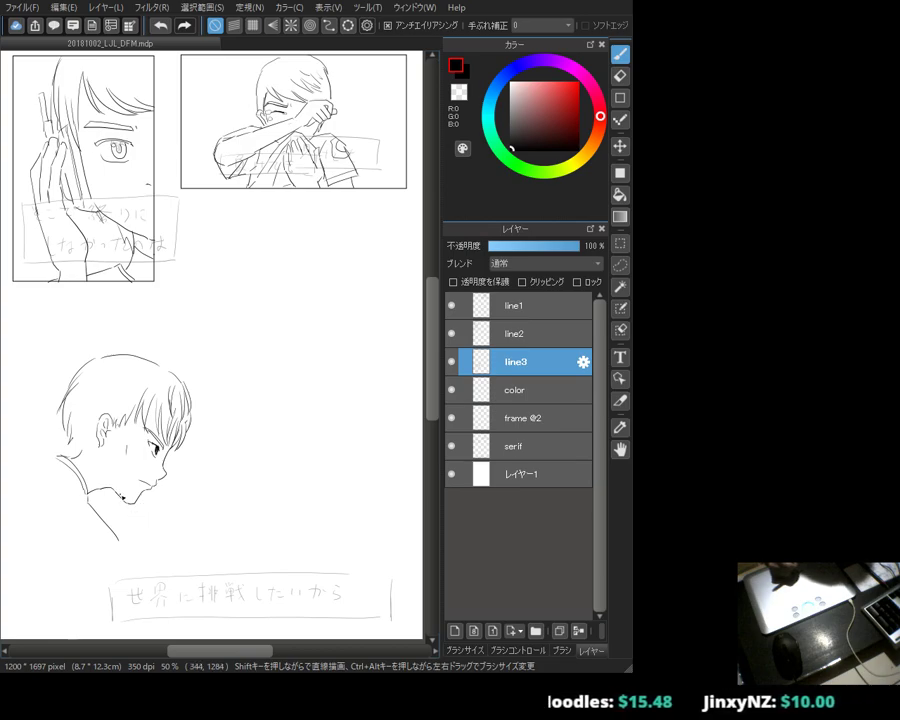
{"action": "key", "text": "e"}
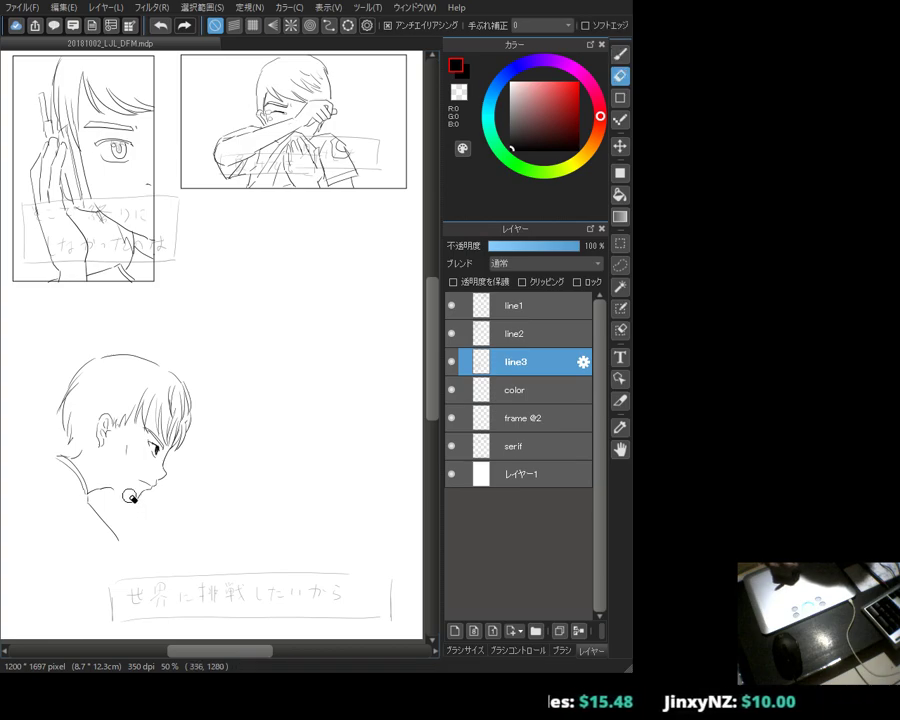
{"action": "key", "text": "b"}
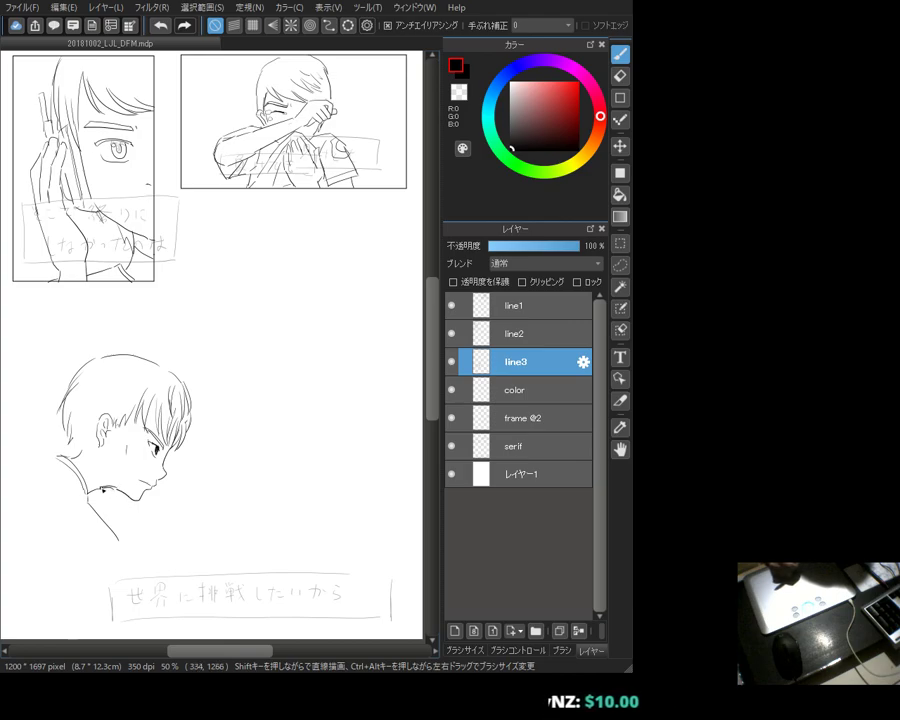
{"action": "key", "text": "e"}
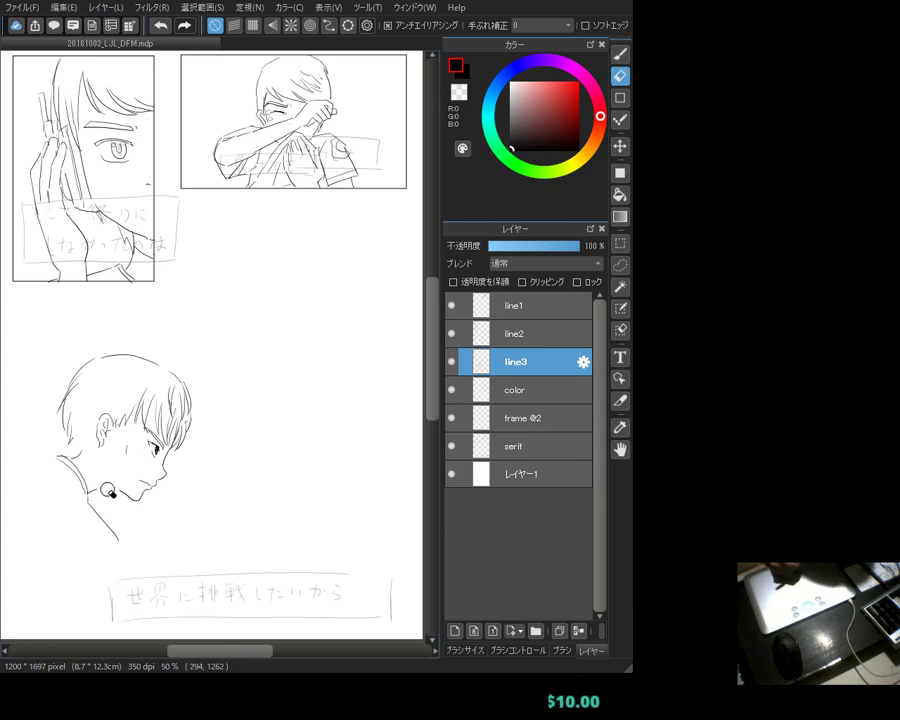
{"action": "key", "text": "b"}
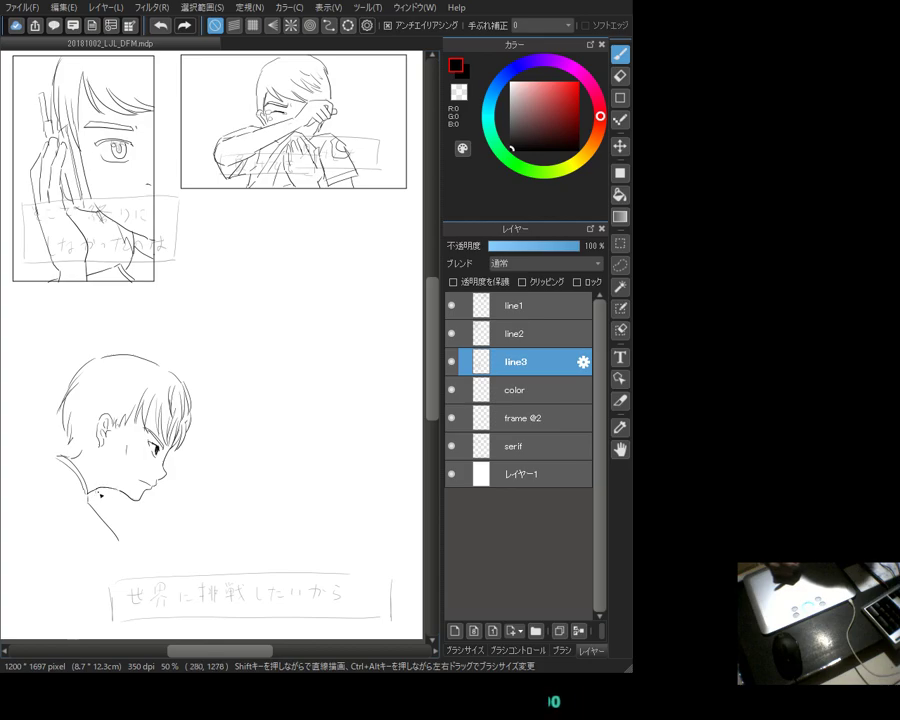
Step: Fill the side and back of the hair with fine strands around the ear and down to the nape
{"action": "left_click_drag", "start_coordinate": [105, 456], "coordinate": [97, 473]}
{"action": "key", "text": "ctrl+z"}
{"action": "key", "text": "ctrl+z"}
{"action": "key", "text": "ctrl+z"}
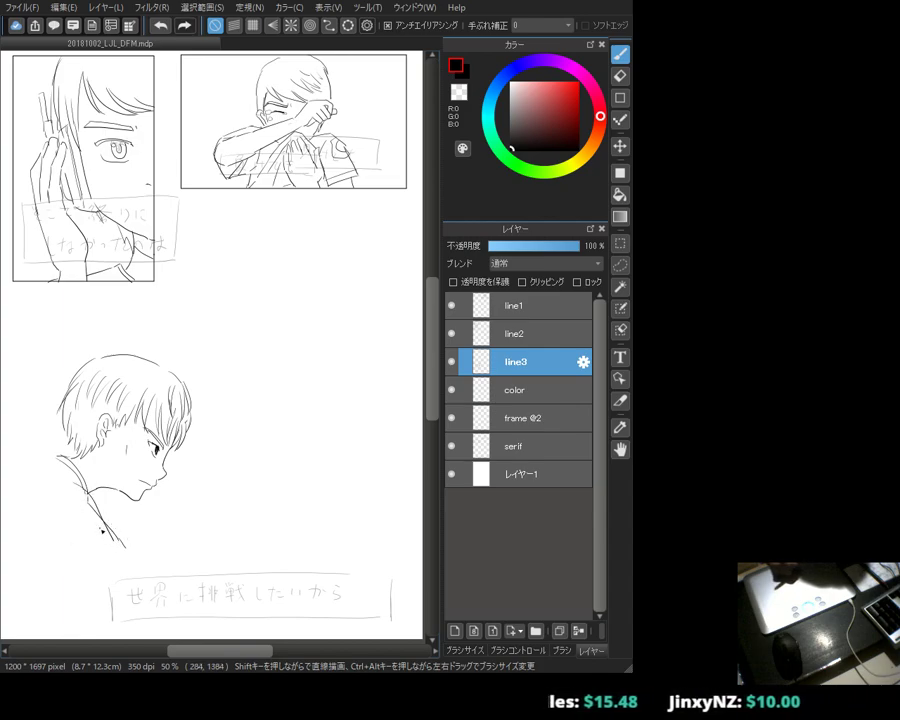
Step: Erase and redraw the front shoulder line as one clean curve, and draw the shirt's back edge and slanted sleeve hem
{"action": "key", "text": "e"}
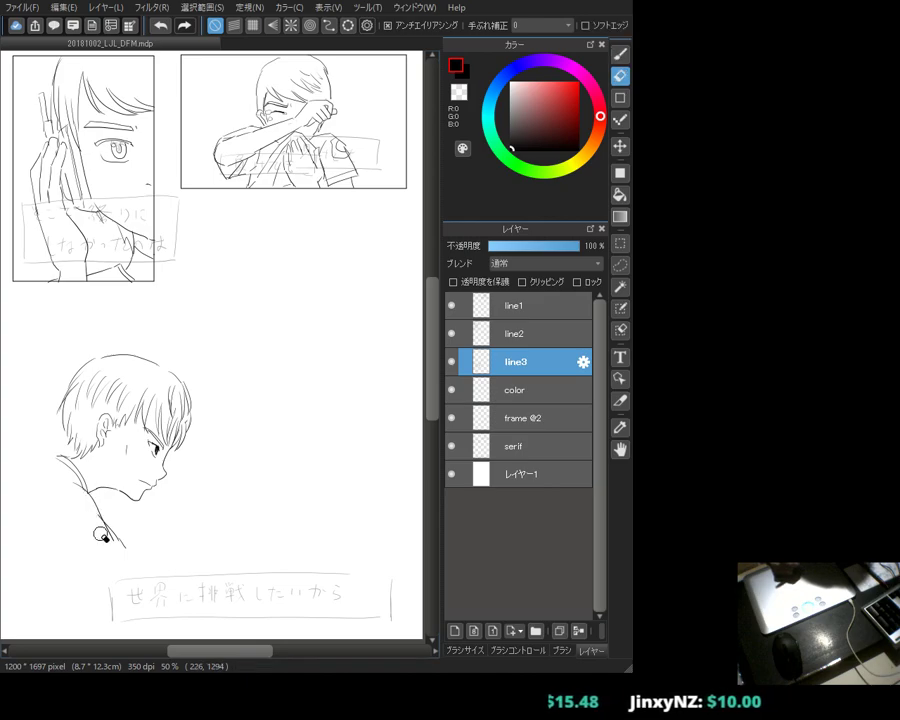
{"action": "key", "text": "b"}
{"action": "left_click_drag", "start_coordinate": [98, 490], "coordinate": [121, 544]}
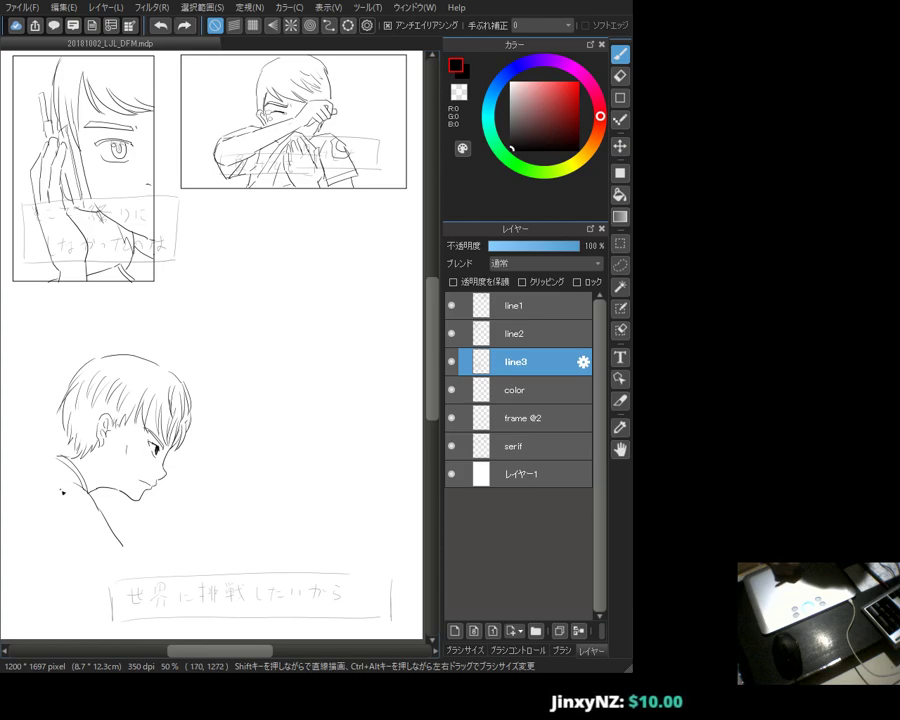
{"action": "left_click_drag", "start_coordinate": [46, 482], "coordinate": [38, 546]}
{"action": "left_click_drag", "start_coordinate": [121, 547], "coordinate": [63, 582]}
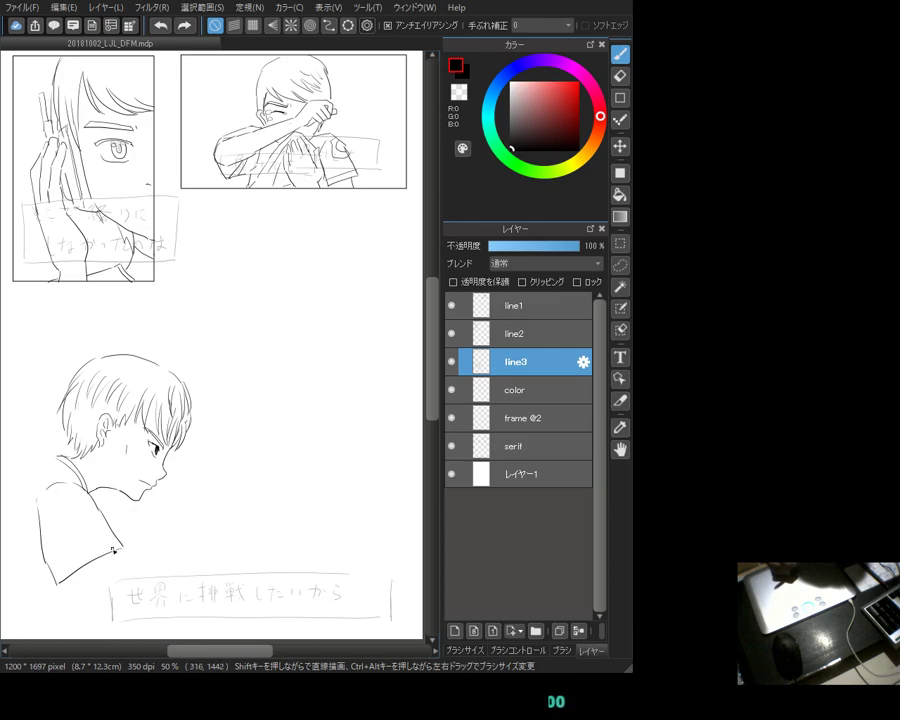
Step: Draw the arm's edge extending down from the front corner of the sleeve hem, undoing and retrying the stroke
{"action": "left_click_drag", "start_coordinate": [118, 546], "coordinate": [164, 573]}
{"action": "key", "text": "ctrl+z"}
{"action": "key", "text": "ctrl+z"}
{"action": "left_click_drag", "start_coordinate": [112, 553], "coordinate": [134, 586]}
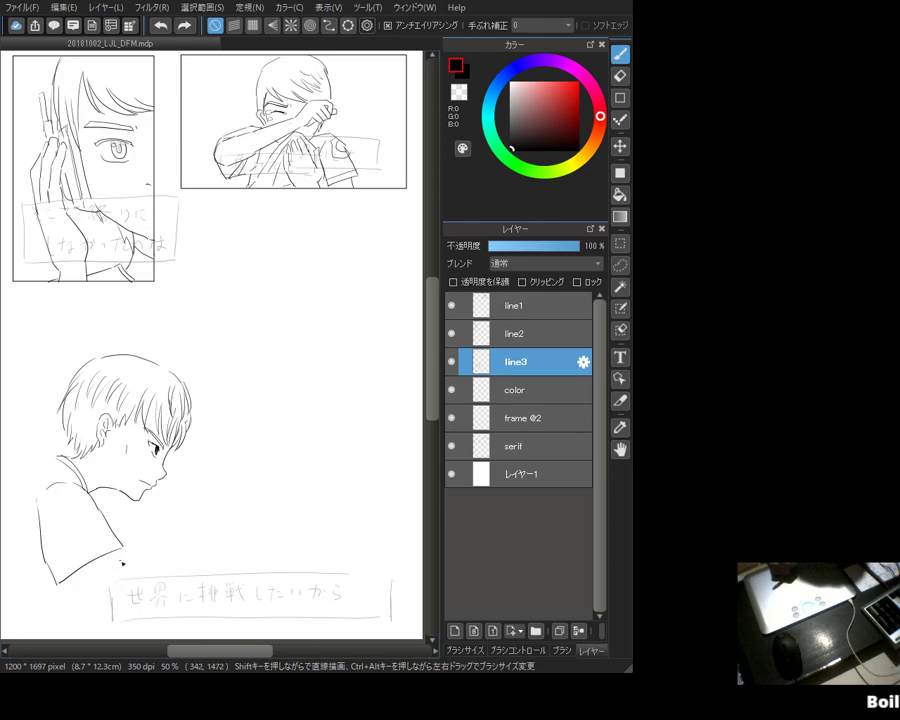
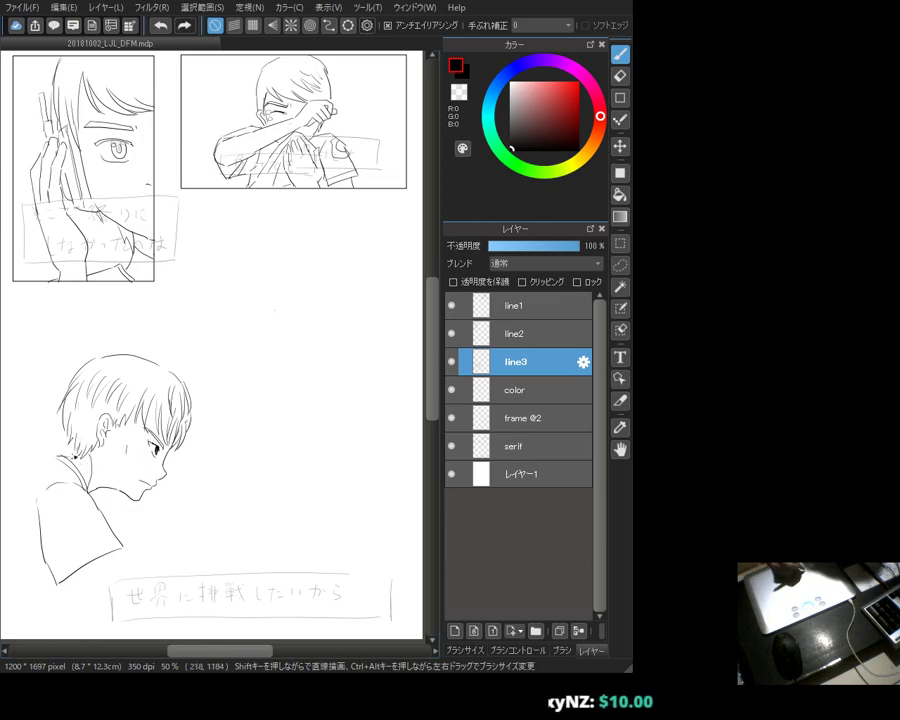
Step: Erase the boy's shirt and shoulder lines, and redraw the neck as a double line with sloped shoulder strokes behind it
{"action": "key", "text": "e"}
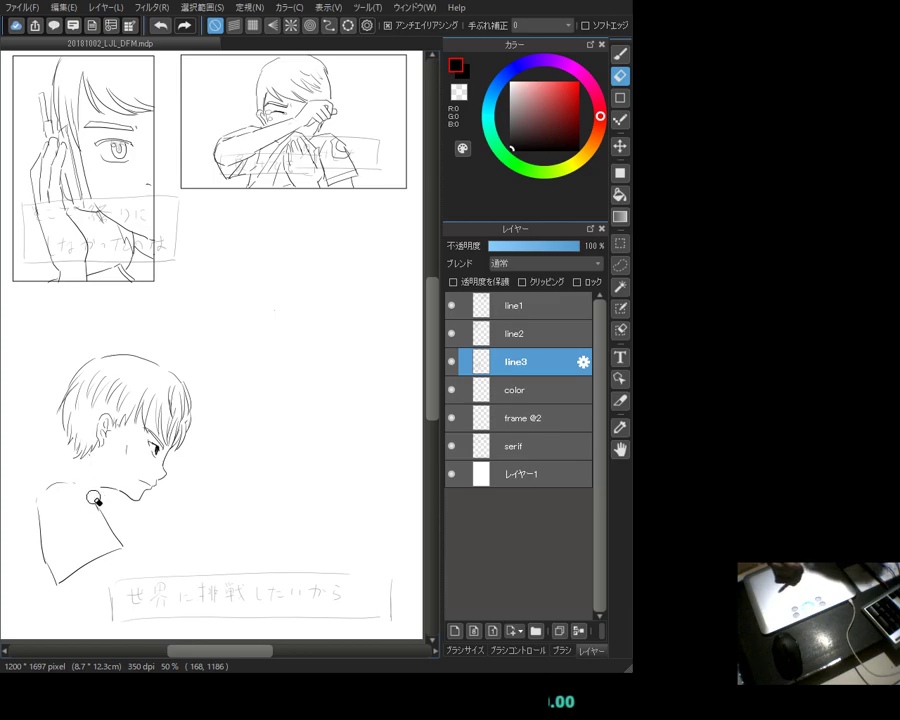
{"action": "mouse_move", "coordinate": [104, 522]}
{"action": "left_mouse_down"}
{"action": "mouse_move", "coordinate": [126, 553]}
{"action": "mouse_move", "coordinate": [51, 589]}
{"action": "mouse_move", "coordinate": [84, 569]}
{"action": "mouse_move", "coordinate": [45, 565]}
{"action": "mouse_move", "coordinate": [55, 575]}
{"action": "mouse_move", "coordinate": [33, 530]}
{"action": "mouse_move", "coordinate": [40, 537]}
{"action": "mouse_move", "coordinate": [71, 478]}
{"action": "mouse_move", "coordinate": [51, 488]}
{"action": "mouse_move", "coordinate": [76, 461]}
{"action": "left_mouse_up"}
{"action": "key", "text": "b"}
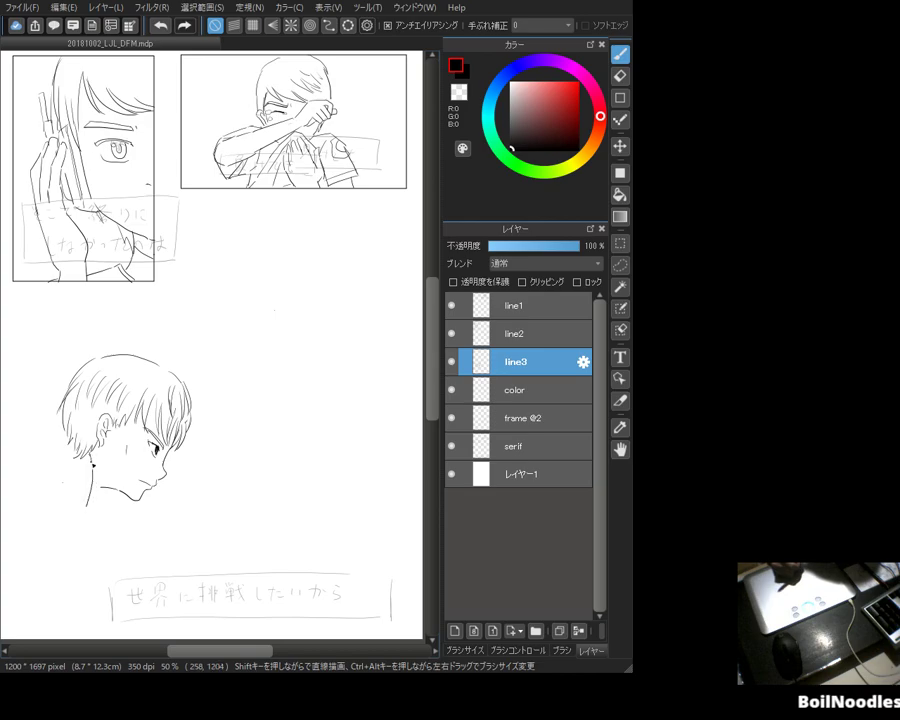
{"action": "left_click_drag", "start_coordinate": [97, 491], "coordinate": [88, 508]}
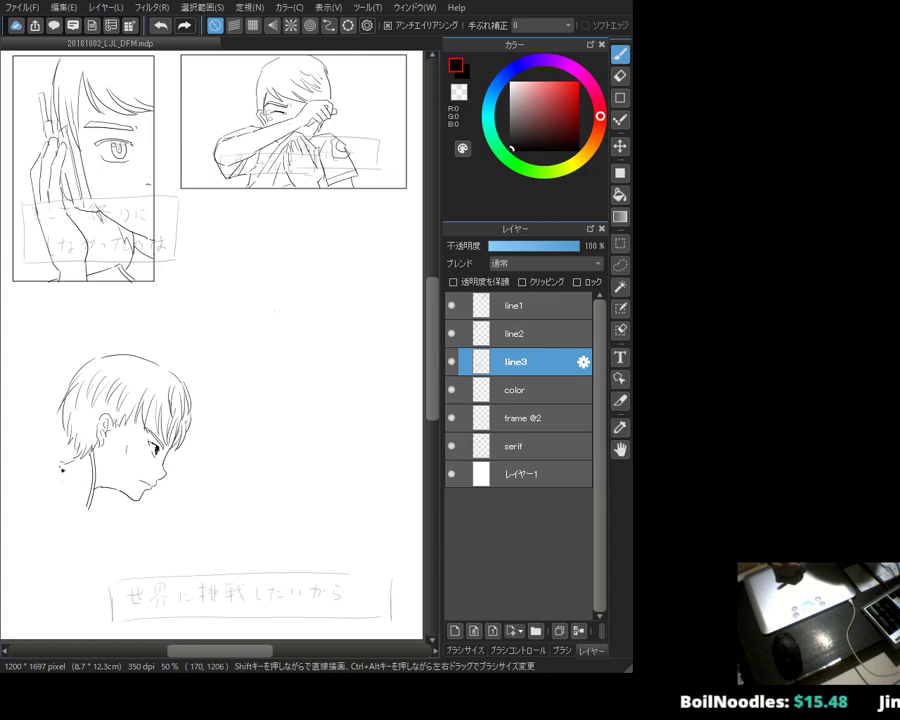
{"action": "left_click_drag", "start_coordinate": [55, 466], "coordinate": [25, 493]}
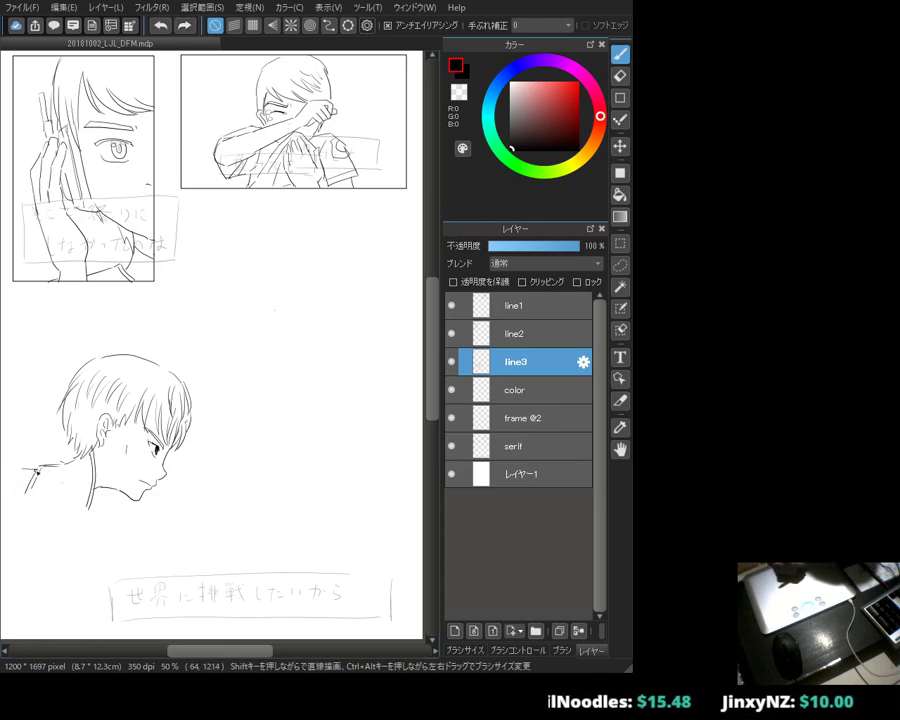
{"action": "left_click_drag", "start_coordinate": [21, 469], "coordinate": [5, 487]}
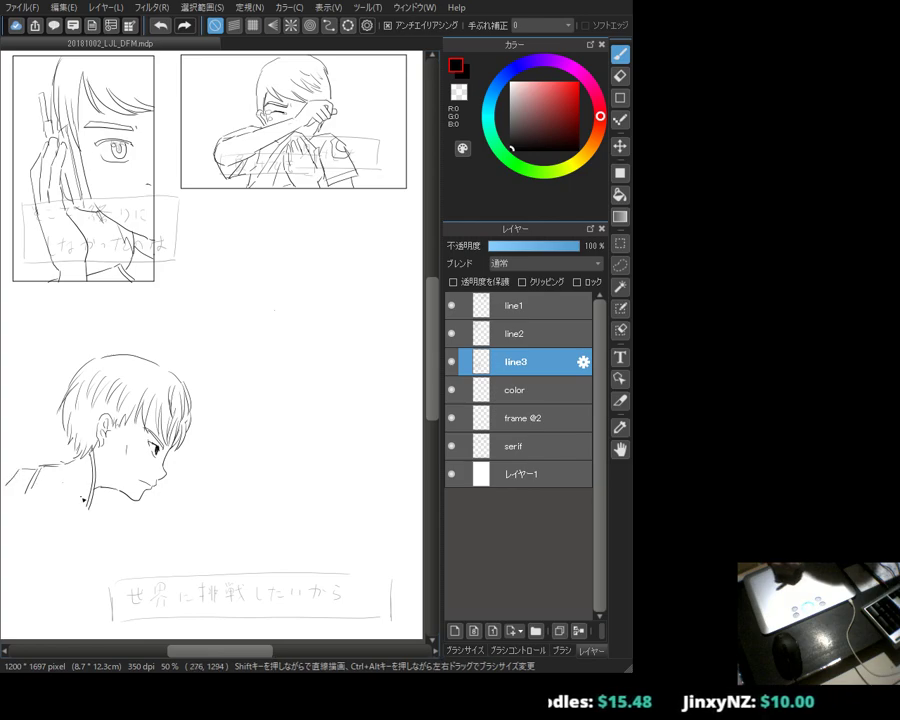
Step: Draw the front chest line and a wide curved collar with parallel border lines meeting in a point, cleaning up the crossing lines
{"action": "left_click_drag", "start_coordinate": [87, 500], "coordinate": [110, 540]}
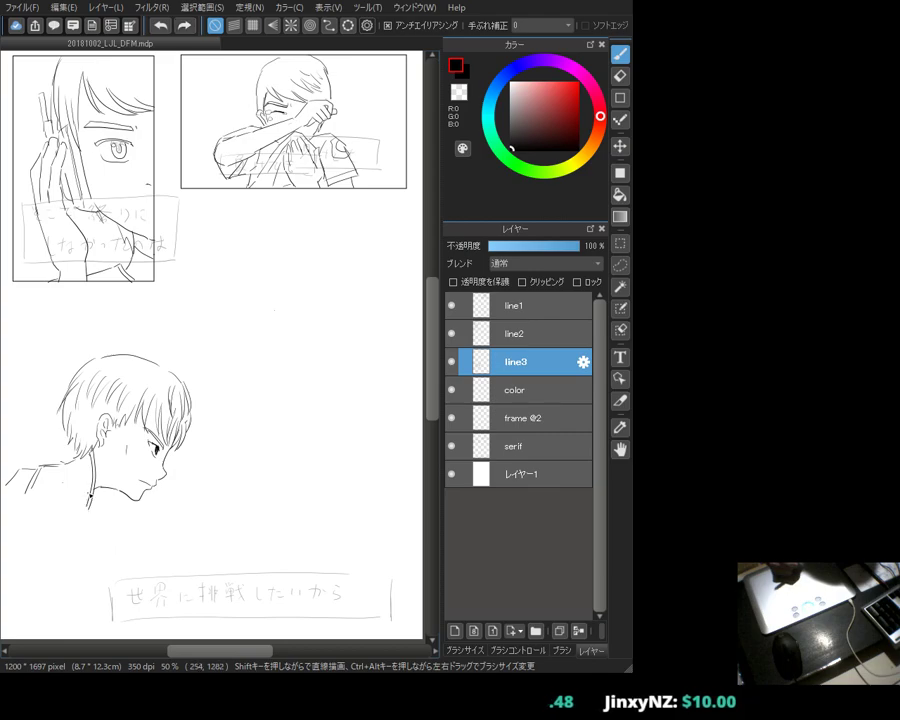
{"action": "left_click_drag", "start_coordinate": [117, 544], "coordinate": [44, 521]}
{"action": "key", "text": "e"}
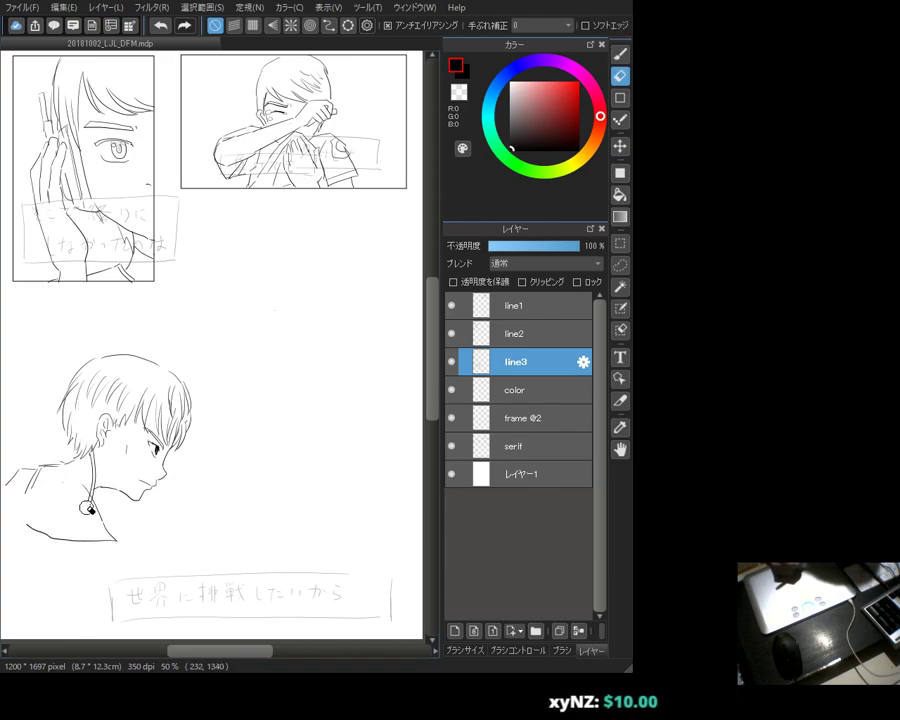
{"action": "key", "text": "b"}
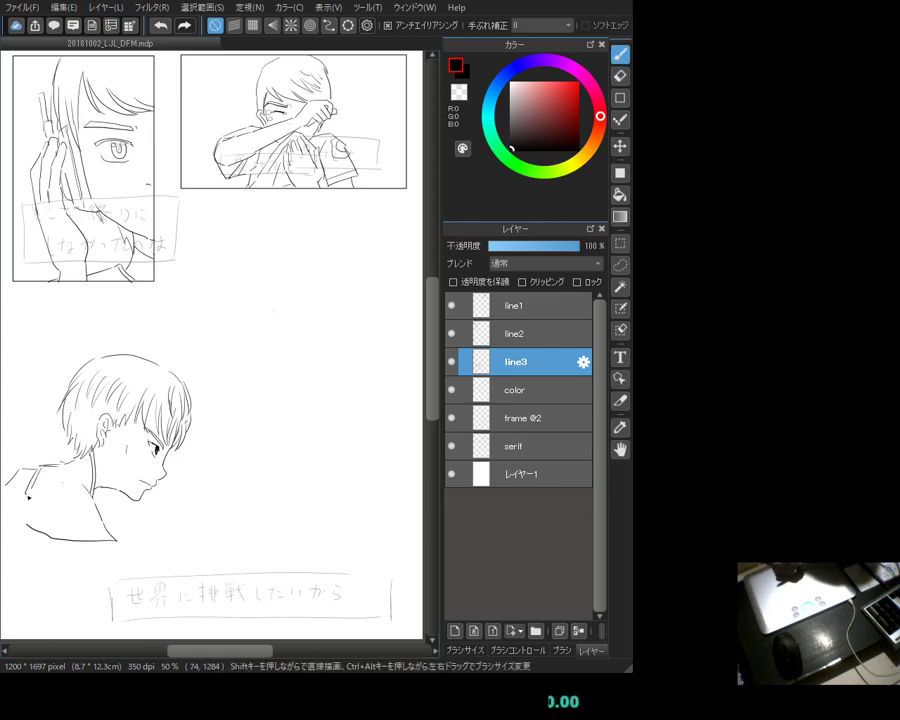
{"action": "left_click_drag", "start_coordinate": [27, 496], "coordinate": [65, 515]}
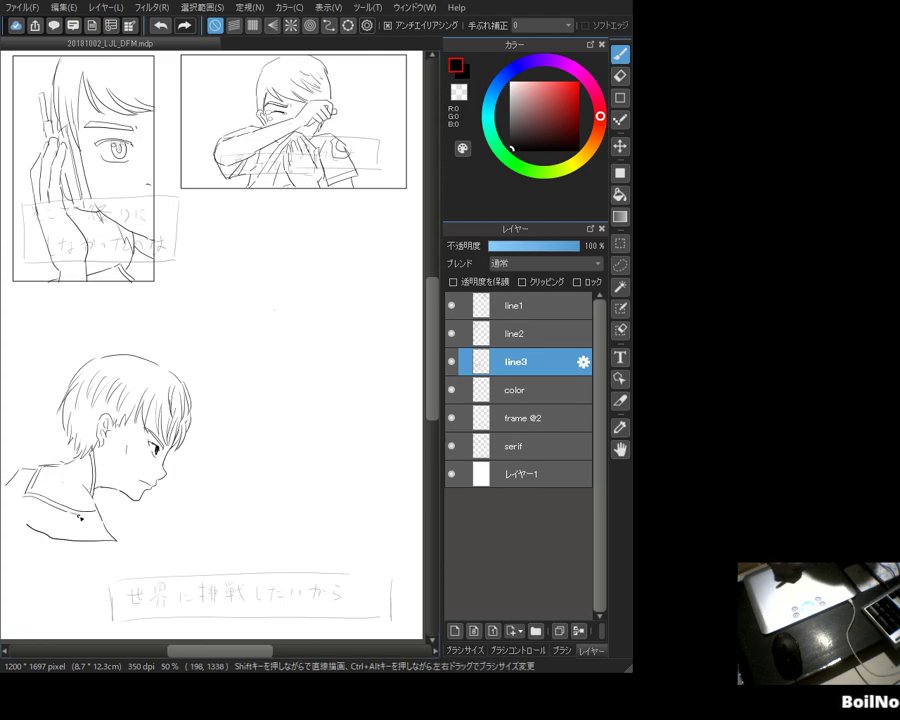
{"action": "left_click_drag", "start_coordinate": [24, 518], "coordinate": [112, 539]}
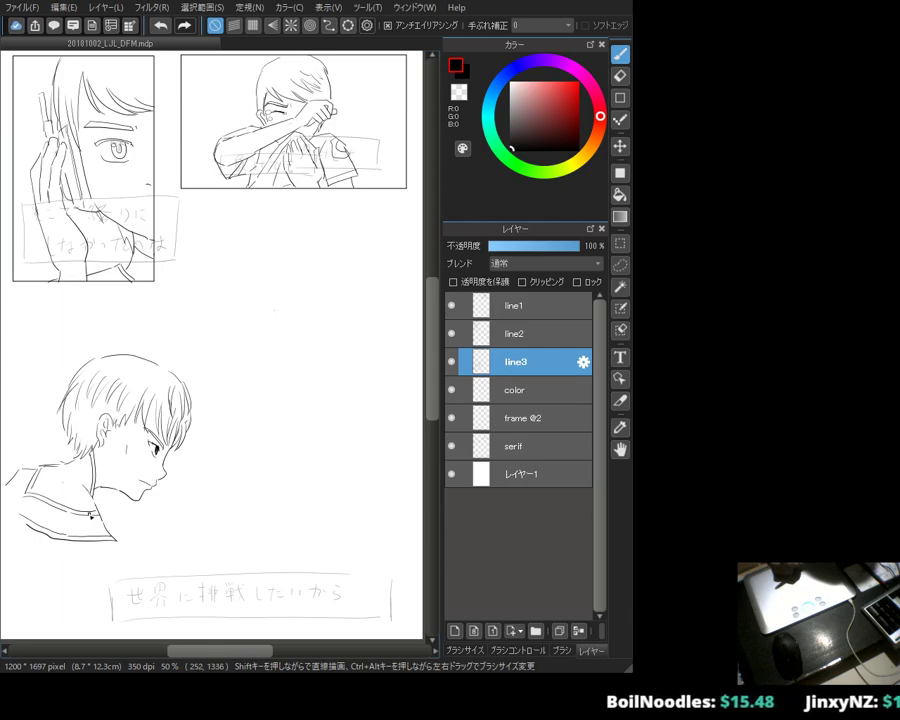
{"action": "key", "text": "e"}
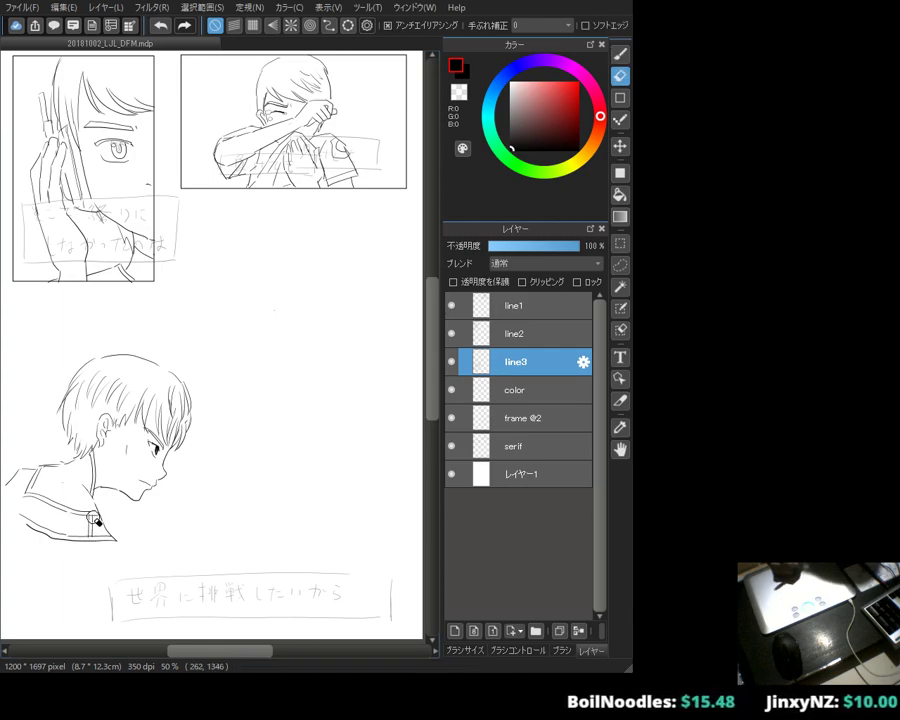
Step: Draw the garment's edges converging below the collar, and add a zigzag trim and body lines running down to the page edge
{"action": "key", "text": "b"}
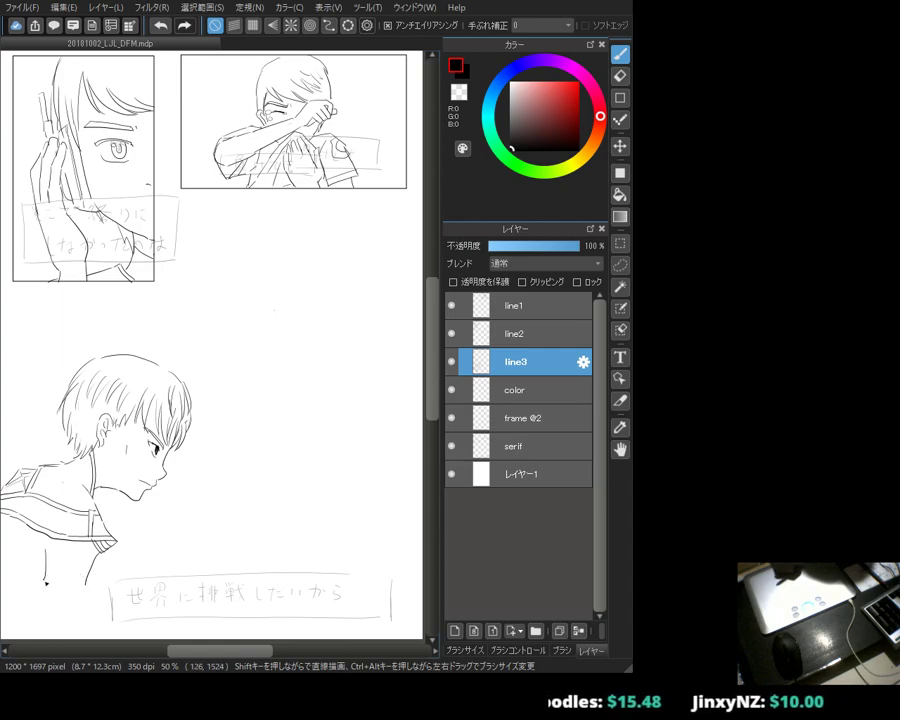
{"action": "left_click_drag", "start_coordinate": [45, 578], "coordinate": [62, 615]}
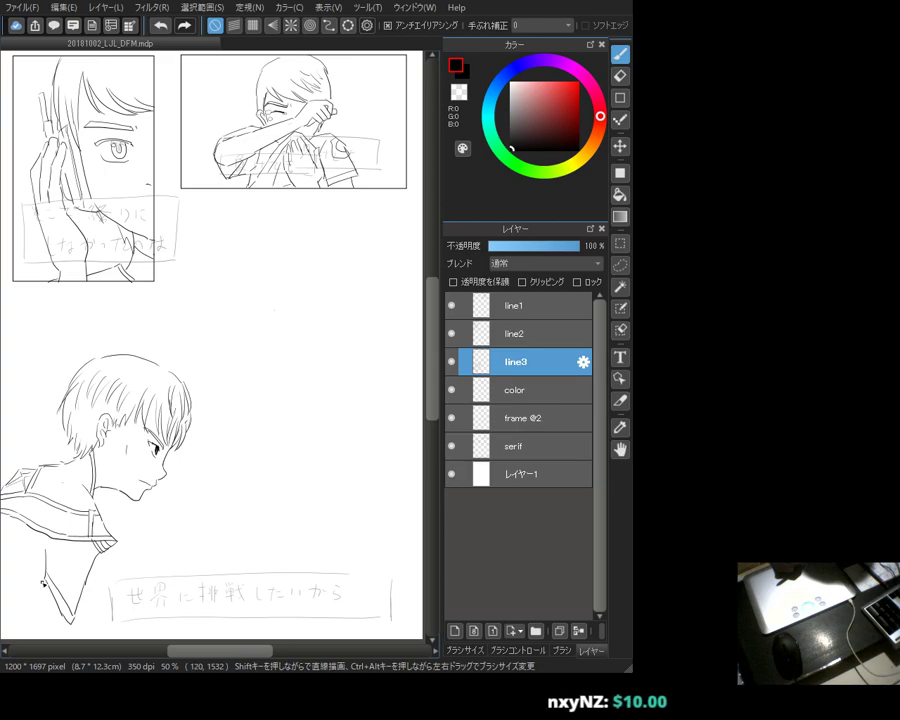
{"action": "key", "text": "e"}
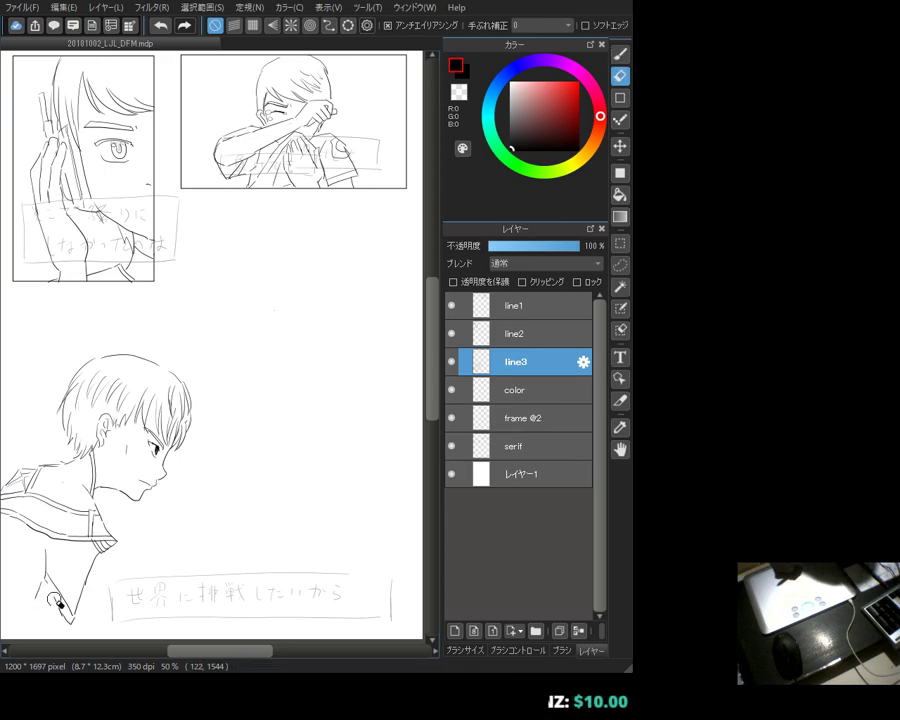
{"action": "key", "text": "b"}
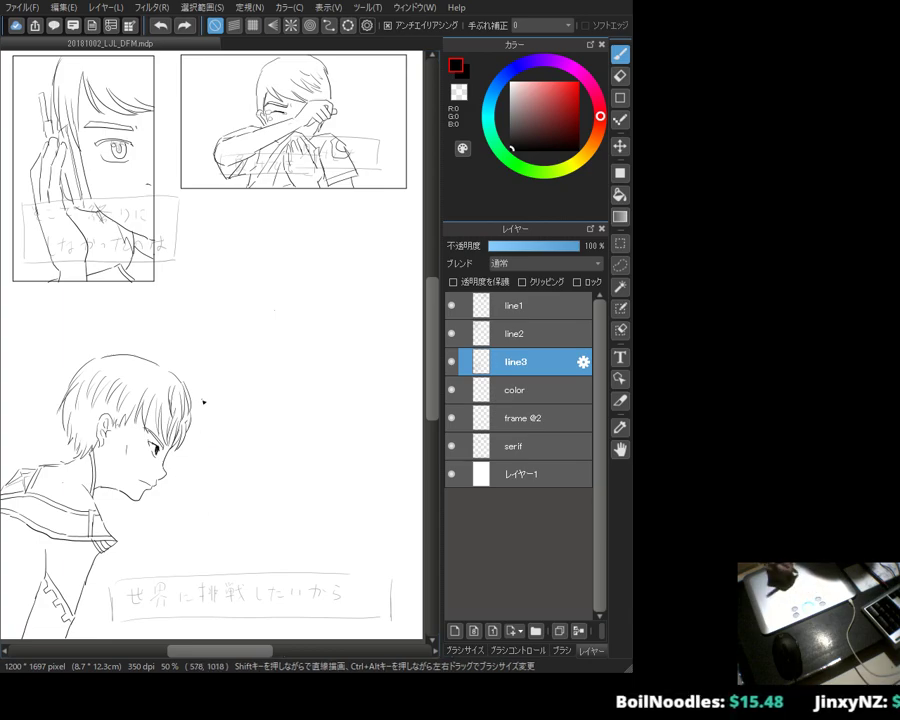
Step: Erase and redraw the boy's dark eye, and add a curved band and second zigzag trim at the garment's back
{"action": "key", "text": "e"}
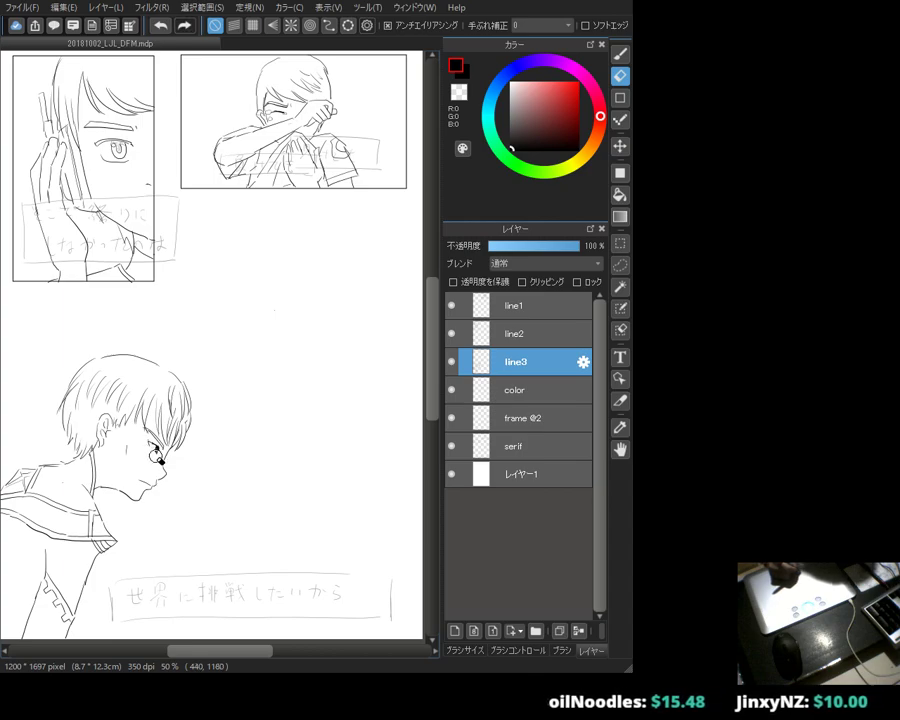
{"action": "key", "text": "b"}
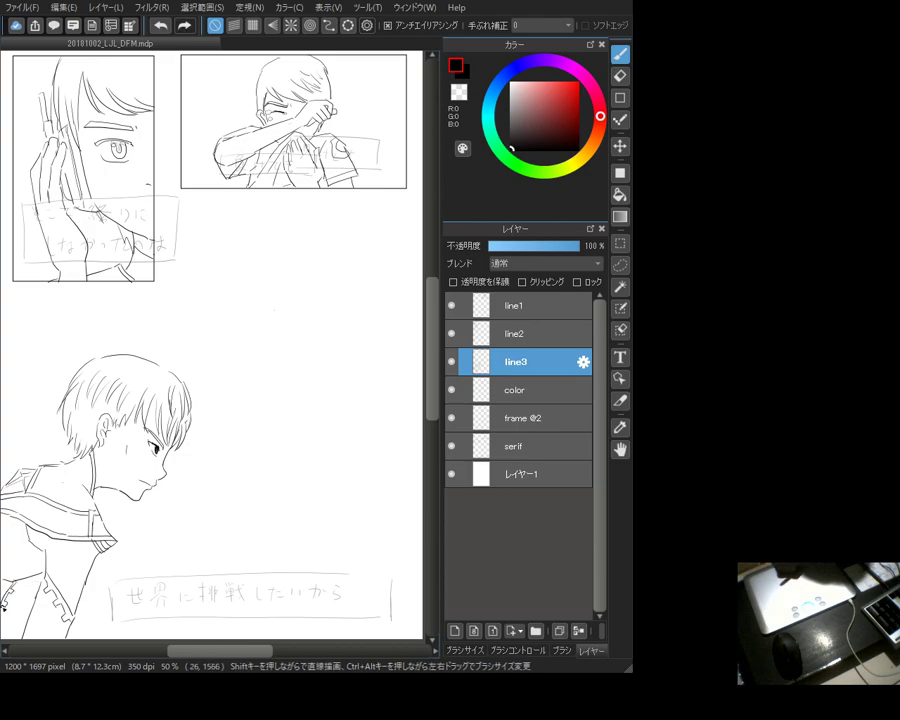
{"action": "key", "text": "e"}
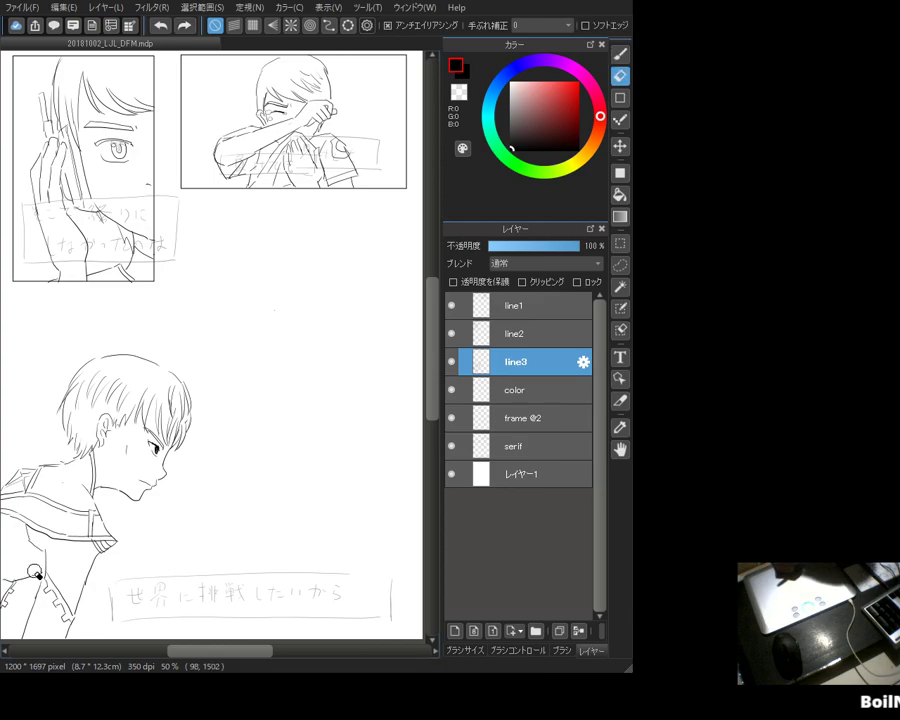
{"action": "key", "text": "b"}
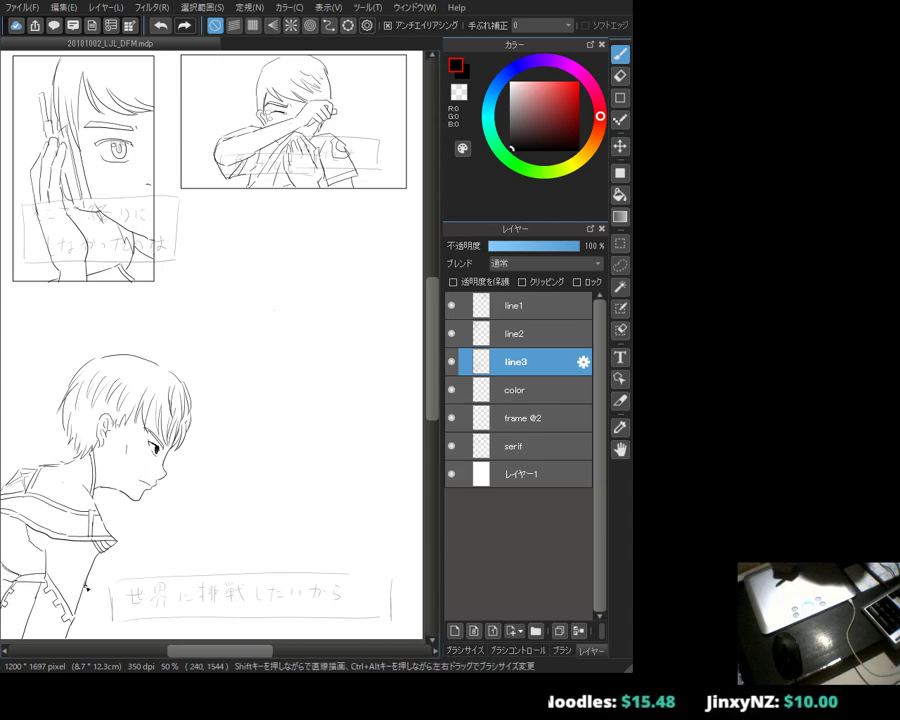
Step: Draw the curved, overlapping forms in front of the boy's lower body beside the dialogue text, erasing the horizontal overlapping line
{"action": "left_click_drag", "start_coordinate": [93, 585], "coordinate": [115, 586]}
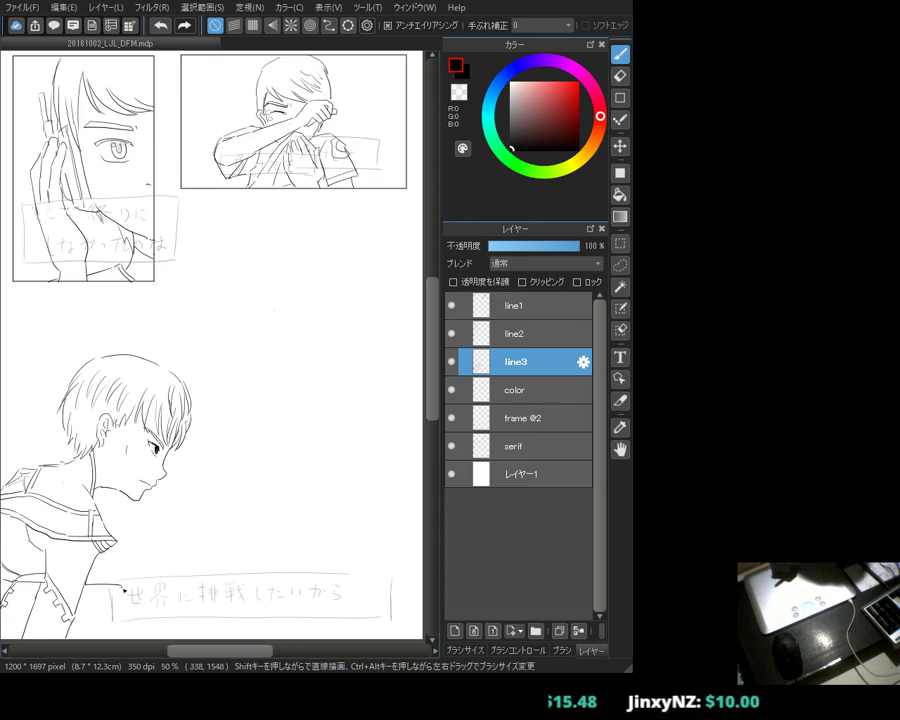
{"action": "left_click_drag", "start_coordinate": [121, 584], "coordinate": [122, 603]}
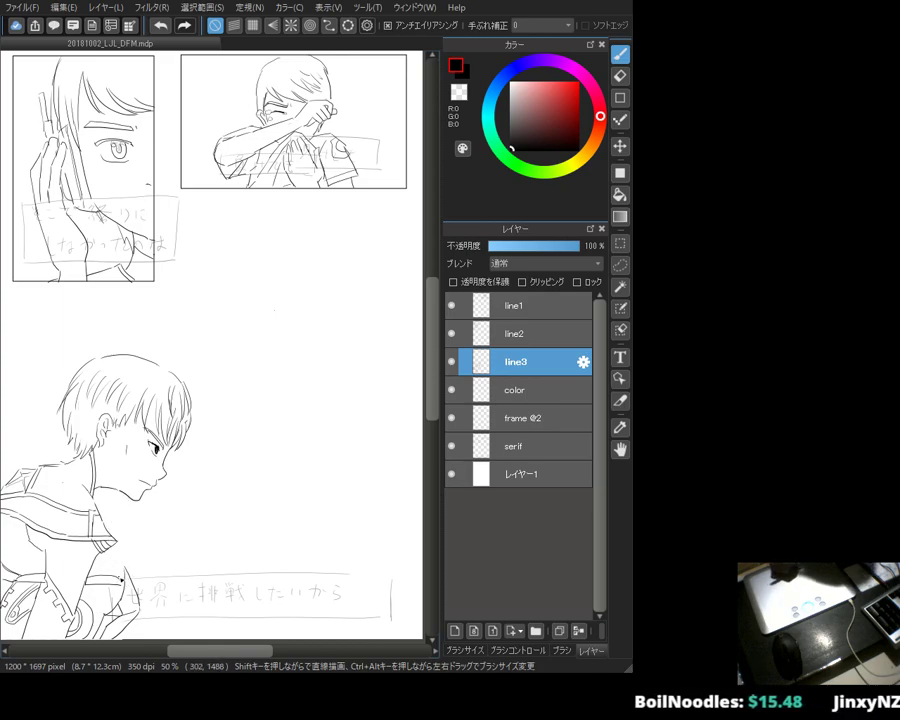
{"action": "key", "text": "e"}
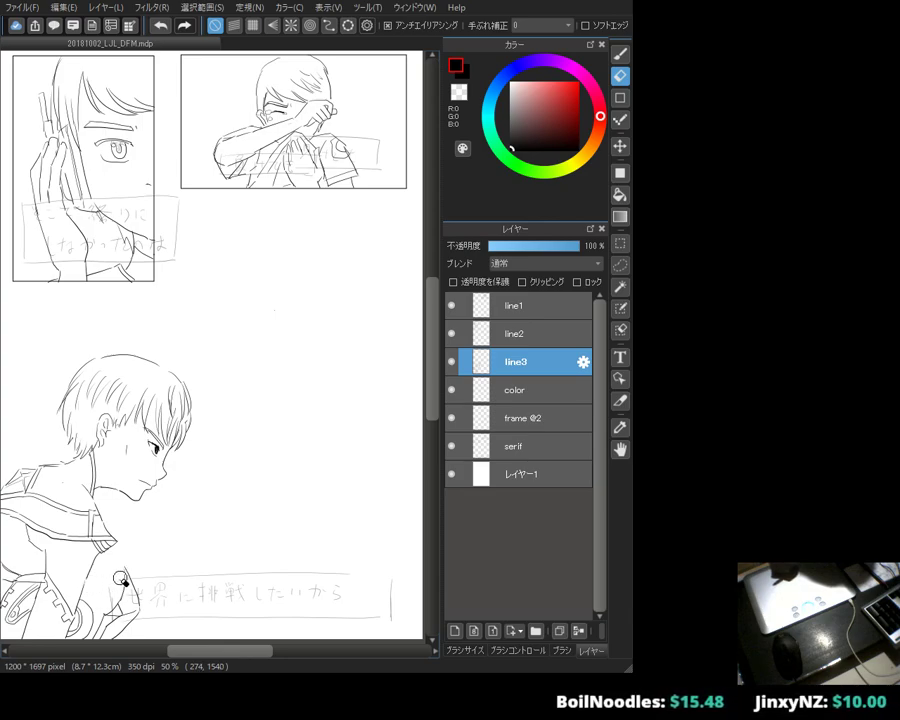
{"action": "key", "text": "b"}
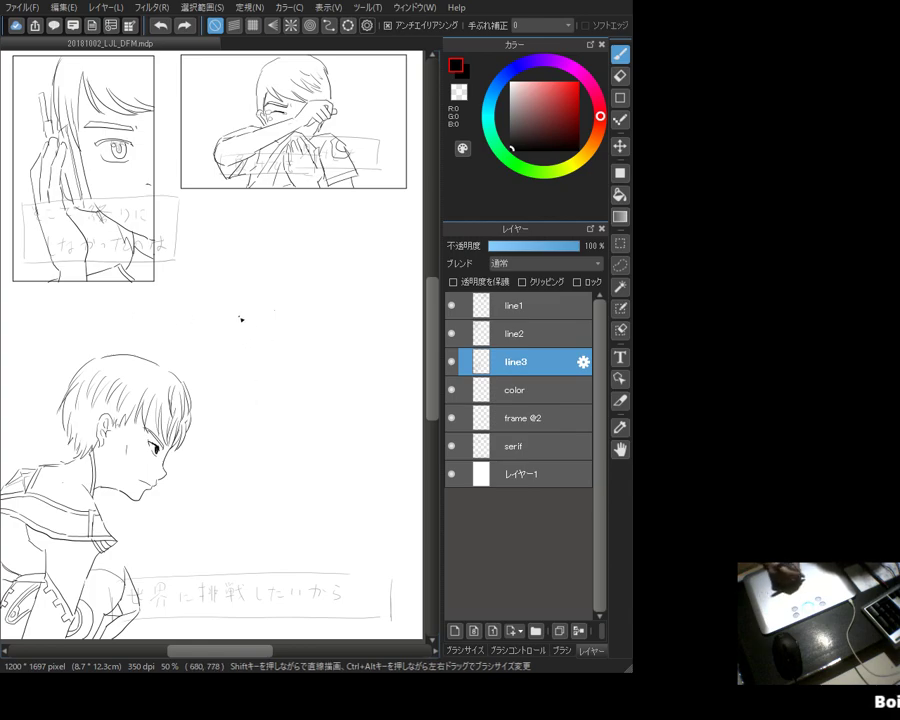
{"action": "mouse_move", "coordinate": [282, 455]}
{"action": "left_mouse_down"}
{"action": "mouse_move", "coordinate": [275, 496]}
{"action": "mouse_move", "coordinate": [246, 496]}
{"action": "left_mouse_up"}
{"action": "key", "text": "ctrl+z"}
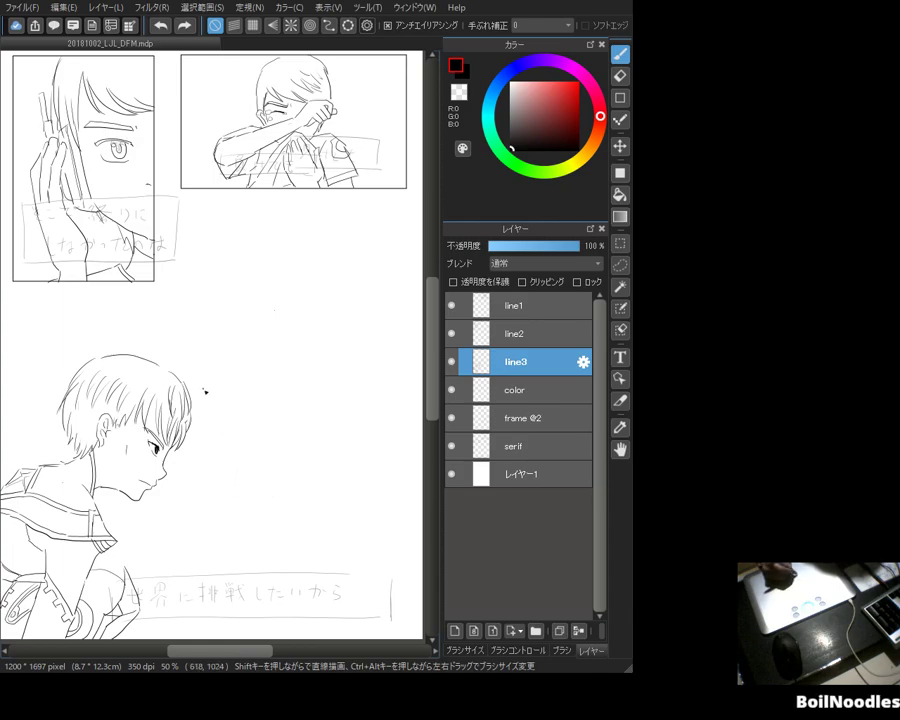
{"action": "mouse_move", "coordinate": [182, 339]}
{"action": "left_mouse_down"}
{"action": "mouse_move", "coordinate": [188, 375]}
{"action": "mouse_move", "coordinate": [211, 367]}
{"action": "mouse_move", "coordinate": [202, 400]}
{"action": "left_mouse_up"}
{"action": "key", "text": "ctrl+z"}
{"action": "key", "text": "ctrl+z"}
{"action": "mouse_move", "coordinate": [228, 454]}
{"action": "left_mouse_down"}
{"action": "mouse_move", "coordinate": [226, 482]}
{"action": "mouse_move", "coordinate": [251, 499]}
{"action": "mouse_move", "coordinate": [264, 489]}
{"action": "left_mouse_up"}
{"action": "key", "text": "ctrl+z"}
Step: Draw a short curve in front of the boy's face and a mask's two pointed ears above it, undoing and erasing unwanted strokes
{"action": "mouse_move", "coordinate": [211, 418]}
{"action": "left_mouse_down"}
{"action": "mouse_move", "coordinate": [229, 466]}
{"action": "mouse_move", "coordinate": [250, 462]}
{"action": "left_mouse_up"}
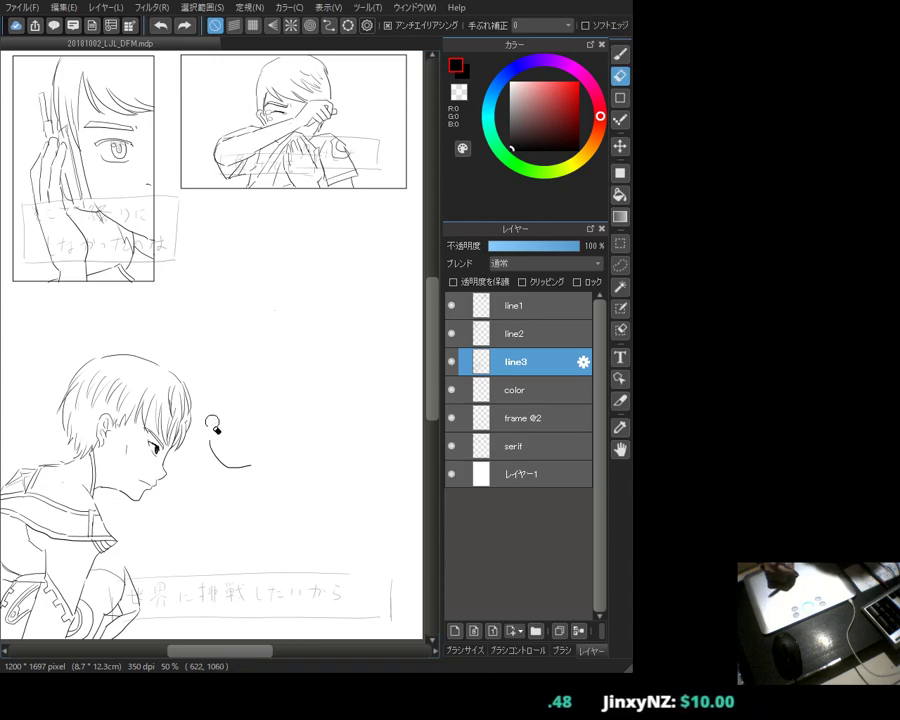
{"action": "mouse_move", "coordinate": [250, 387]}
{"action": "left_mouse_down"}
{"action": "mouse_move", "coordinate": [262, 416]}
{"action": "mouse_move", "coordinate": [252, 392]}
{"action": "mouse_move", "coordinate": [205, 381]}
{"action": "left_mouse_up"}
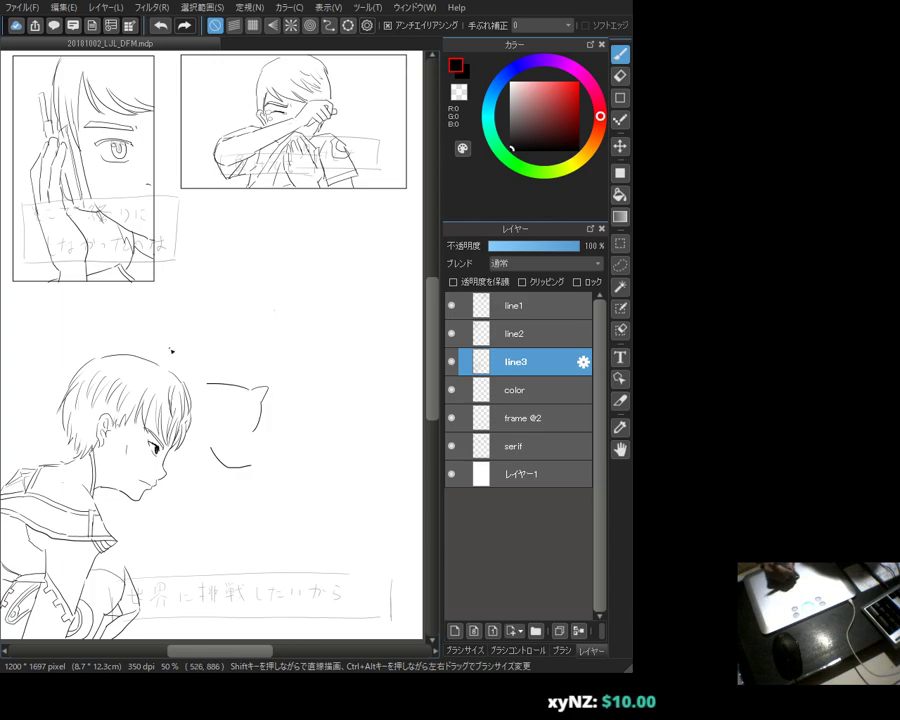
{"action": "key", "text": "ctrl+z"}
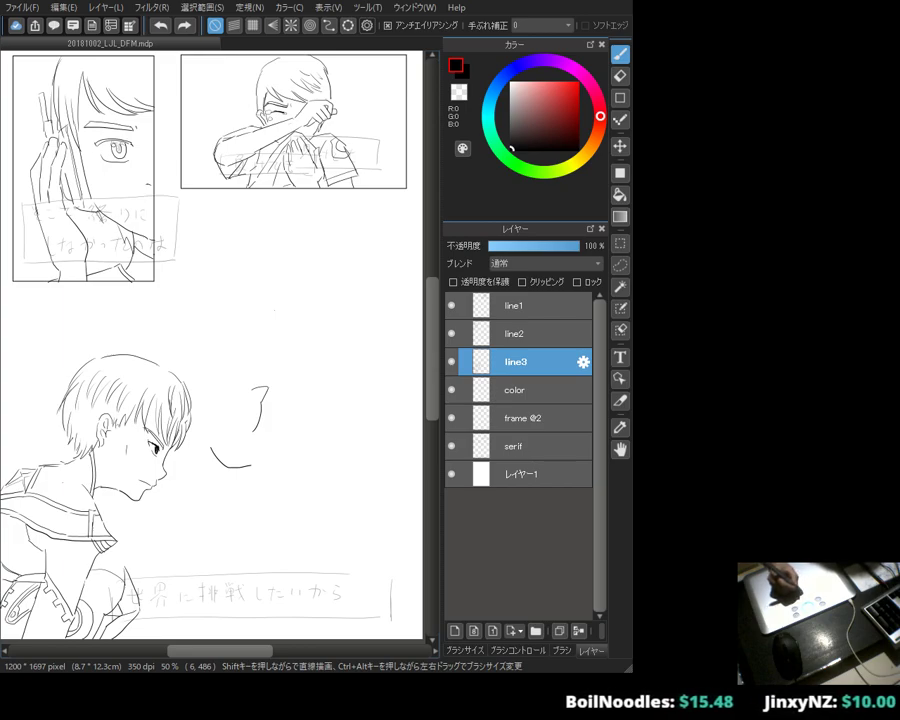
{"action": "left_click_drag", "start_coordinate": [350, 447], "coordinate": [364, 470]}
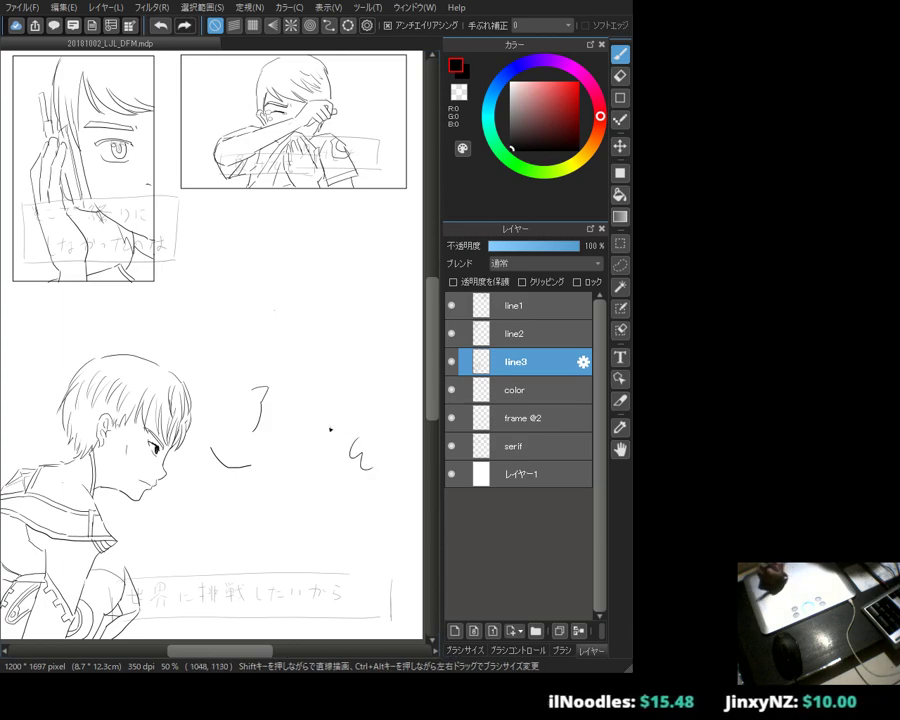
{"action": "key", "text": "ctrl+z"}
{"action": "key", "text": "e"}
{"action": "mouse_move", "coordinate": [269, 397]}
{"action": "left_mouse_down"}
{"action": "mouse_move", "coordinate": [249, 430]}
{"action": "mouse_move", "coordinate": [264, 382]}
{"action": "mouse_move", "coordinate": [273, 380]}
{"action": "mouse_move", "coordinate": [262, 408]}
{"action": "mouse_move", "coordinate": [263, 396]}
{"action": "mouse_move", "coordinate": [210, 364]}
{"action": "mouse_move", "coordinate": [225, 392]}
{"action": "mouse_move", "coordinate": [207, 350]}
{"action": "mouse_move", "coordinate": [228, 388]}
{"action": "mouse_move", "coordinate": [249, 386]}
{"action": "mouse_move", "coordinate": [284, 354]}
{"action": "mouse_move", "coordinate": [264, 391]}
{"action": "mouse_move", "coordinate": [282, 355]}
{"action": "mouse_move", "coordinate": [263, 388]}
{"action": "left_mouse_up"}
{"action": "key", "text": "b"}
{"action": "key", "text": "ctrl+z"}
{"action": "key", "text": "ctrl+z"}
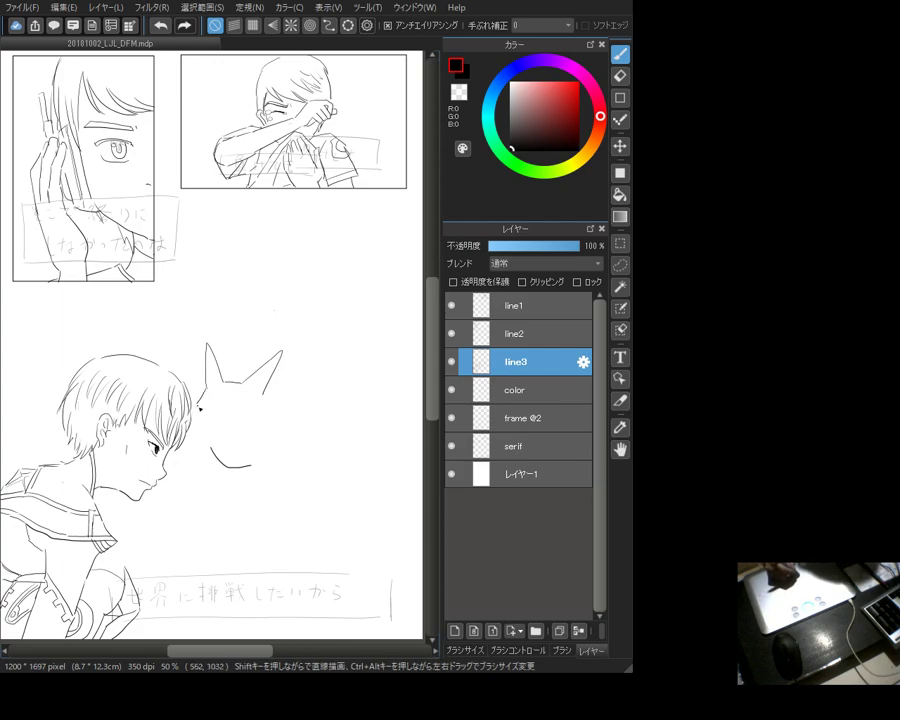
Step: Outline both sides of the mask down to a narrow snout, and clean up the tip where the lines overlap
{"action": "left_click_drag", "start_coordinate": [198, 407], "coordinate": [206, 451]}
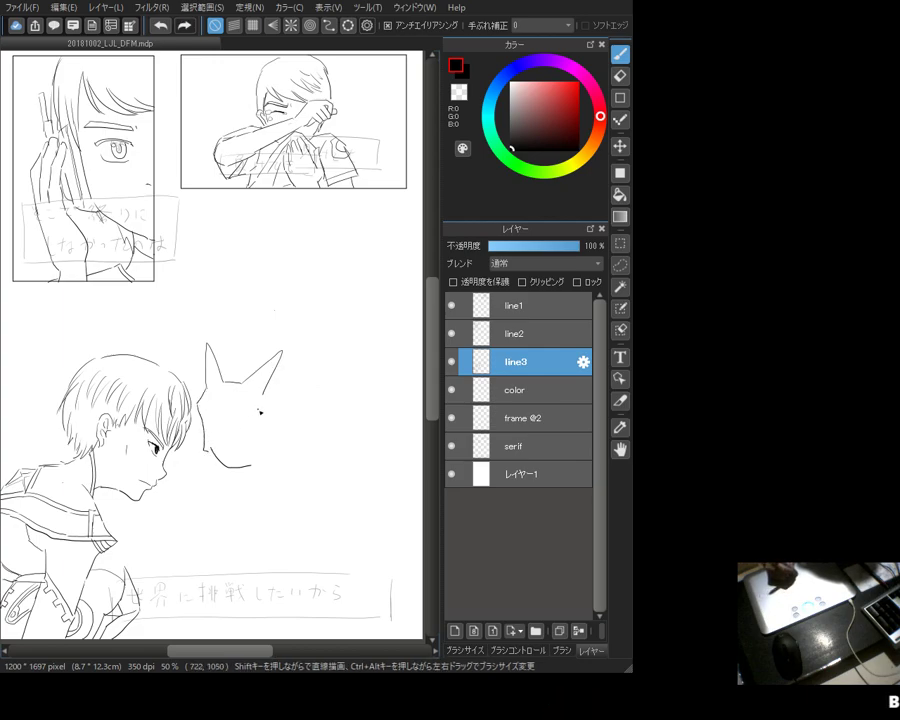
{"action": "left_click_drag", "start_coordinate": [264, 396], "coordinate": [210, 450]}
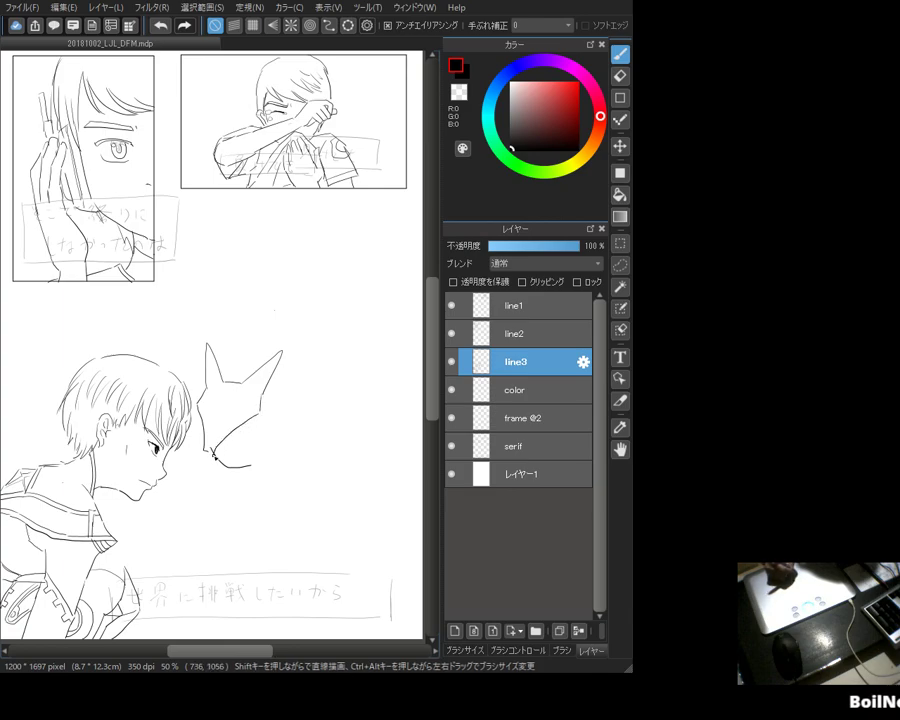
{"action": "key", "text": "e"}
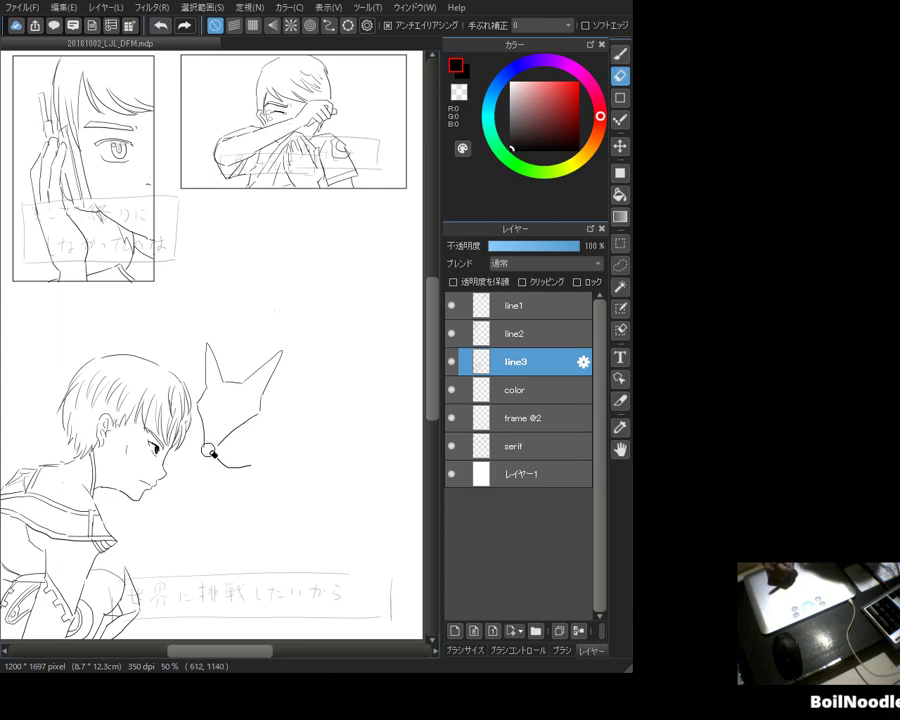
{"action": "key", "text": "b"}
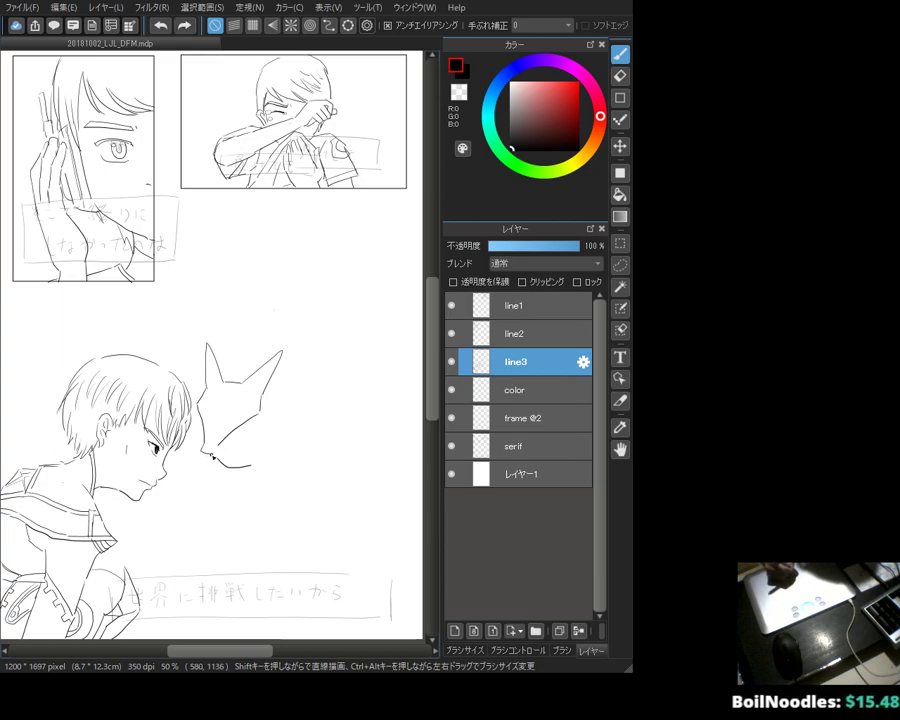
Step: Add two oval eye openings and a curled forehead mark to the mask, and hide the side panels to show the full page
{"action": "mouse_move", "coordinate": [226, 420]}
{"action": "left_mouse_down"}
{"action": "mouse_move", "coordinate": [243, 421]}
{"action": "mouse_move", "coordinate": [229, 424]}
{"action": "mouse_move", "coordinate": [243, 407]}
{"action": "mouse_move", "coordinate": [229, 422]}
{"action": "left_mouse_up"}
{"action": "key", "text": "ctrl+z"}
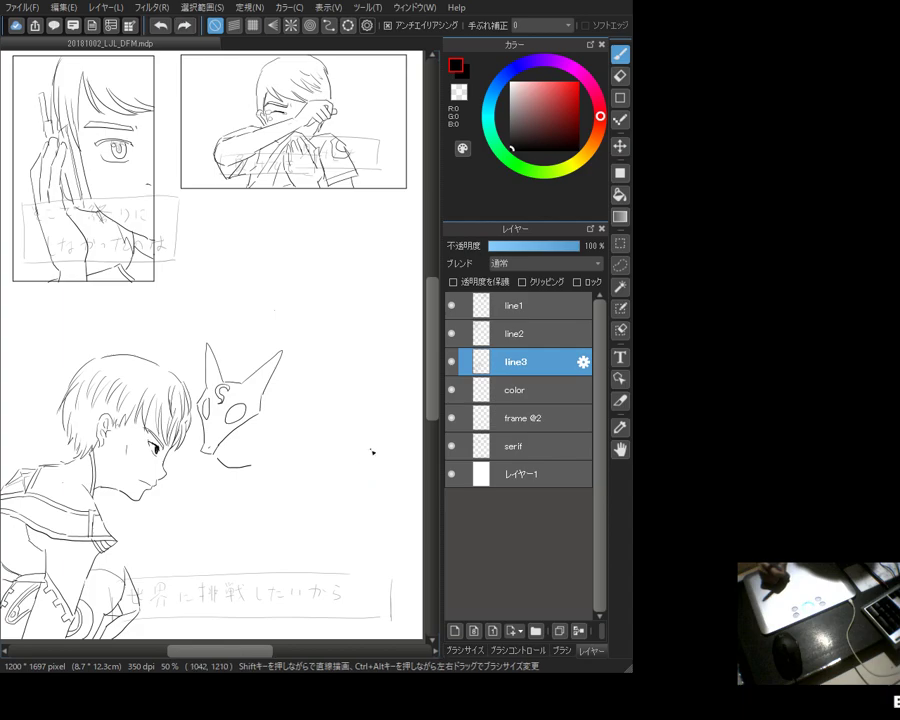
{"action": "key", "text": "Tab"}
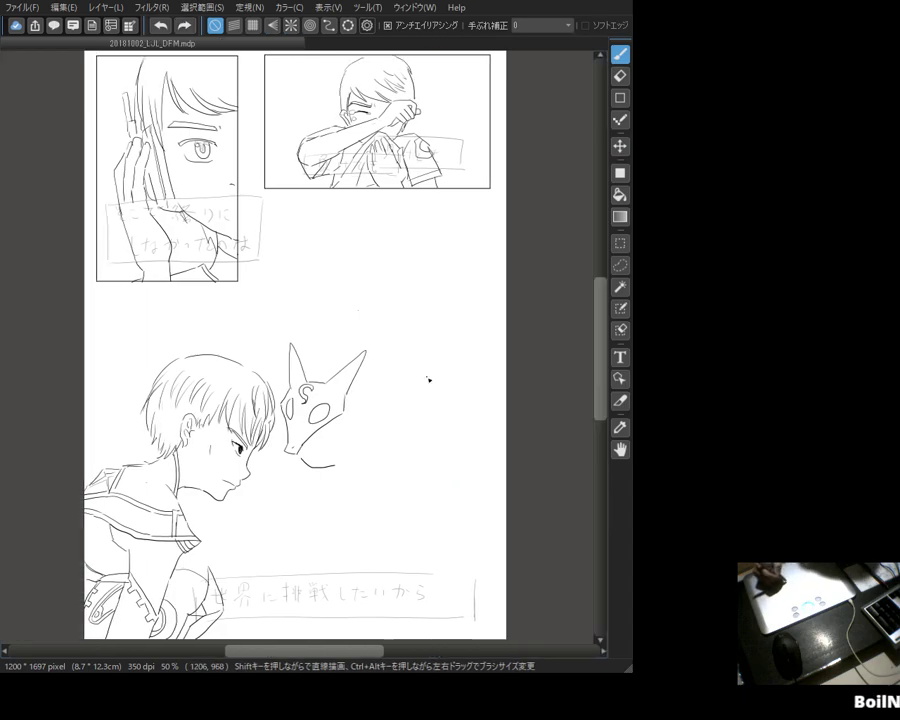
Step: Draw the rounded cheek and chin outline of a second face below the mask, replacing the short curve there
{"action": "mouse_move", "coordinate": [428, 396]}
{"action": "left_mouse_down"}
{"action": "mouse_move", "coordinate": [356, 410]}
{"action": "mouse_move", "coordinate": [352, 423]}
{"action": "left_mouse_up"}
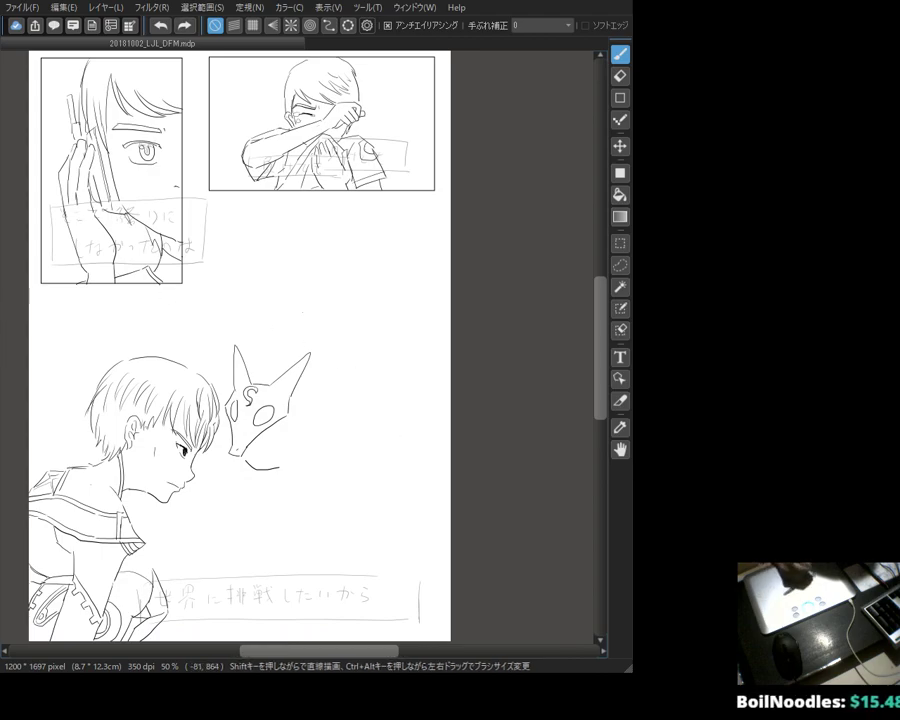
{"action": "left_click_drag", "start_coordinate": [328, 397], "coordinate": [354, 414]}
{"action": "key", "text": "ctrl+z"}
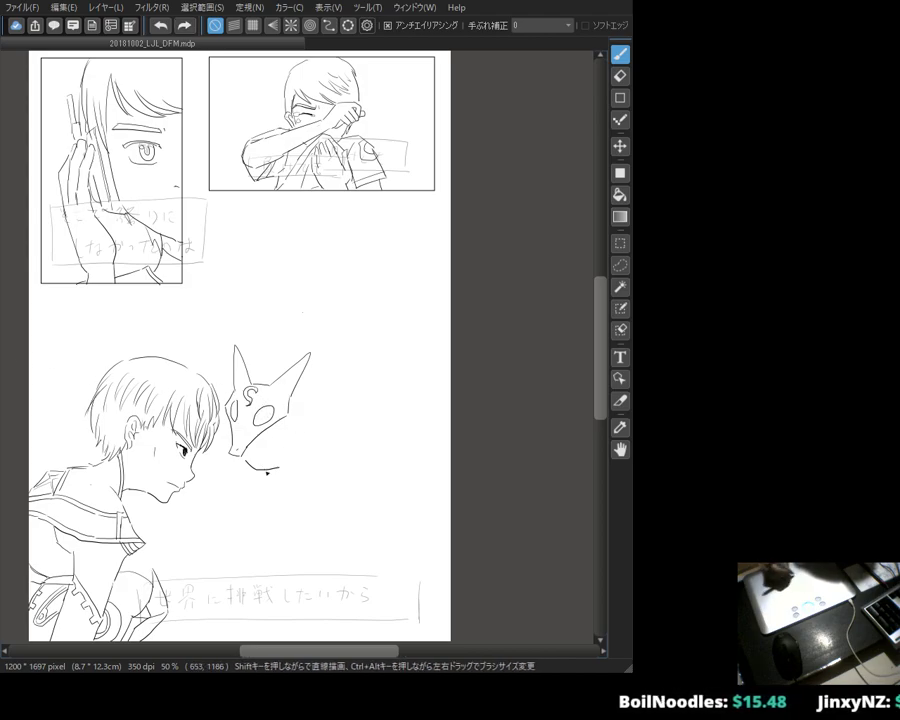
{"action": "mouse_move", "coordinate": [271, 462]}
{"action": "left_mouse_down"}
{"action": "mouse_move", "coordinate": [282, 468]}
{"action": "mouse_move", "coordinate": [259, 483]}
{"action": "mouse_move", "coordinate": [285, 483]}
{"action": "left_mouse_up"}
{"action": "key", "text": "e"}
{"action": "key", "text": "b"}
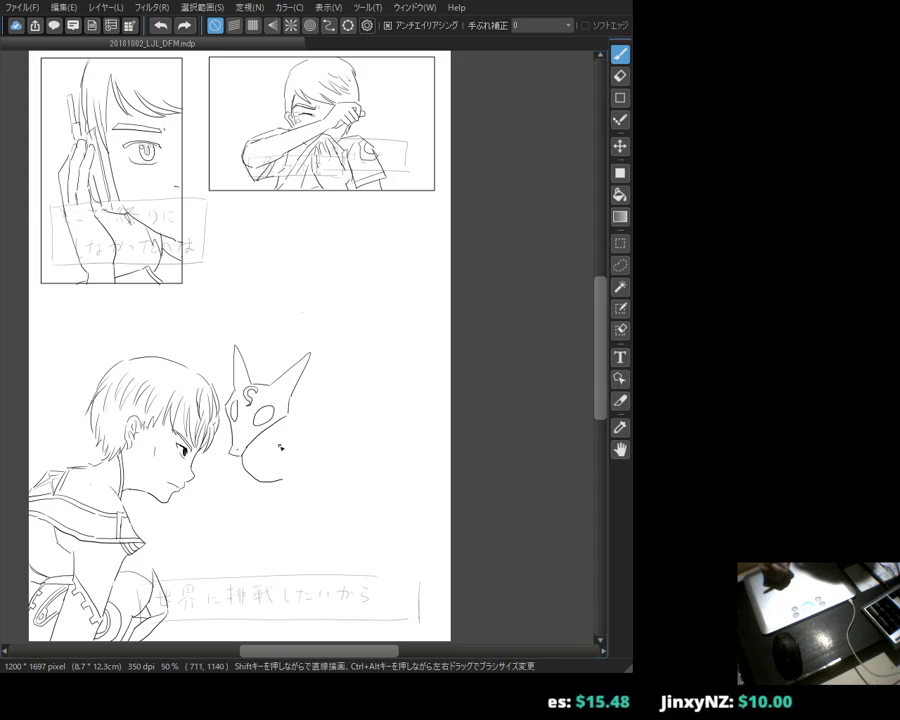
Step: Draw a pair of squarish glasses frames on the new face and erase the upper edge of the lens nearest the ear
{"action": "left_click_drag", "start_coordinate": [295, 441], "coordinate": [294, 440]}
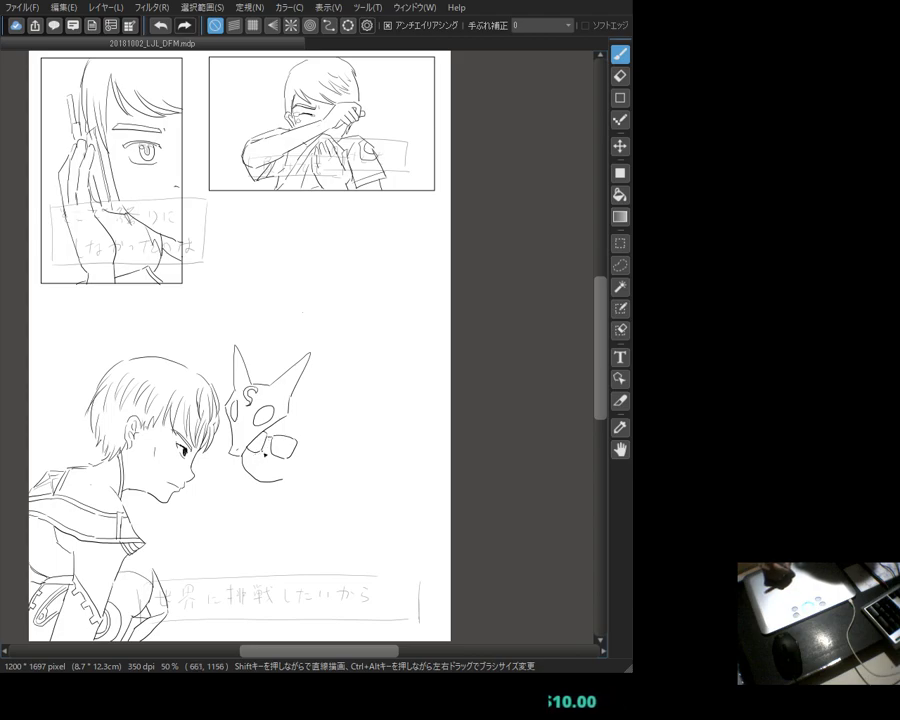
{"action": "key", "text": "e"}
{"action": "mouse_move", "coordinate": [277, 434]}
{"action": "left_mouse_down"}
{"action": "mouse_move", "coordinate": [268, 436]}
{"action": "mouse_move", "coordinate": [302, 442]}
{"action": "left_mouse_up"}
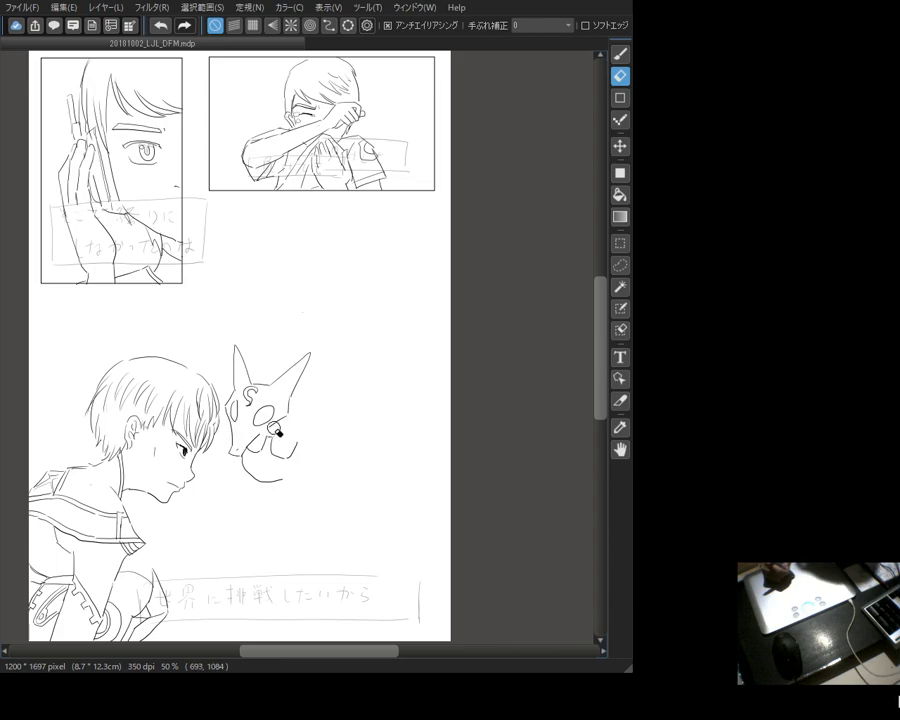
{"action": "key", "text": "b"}
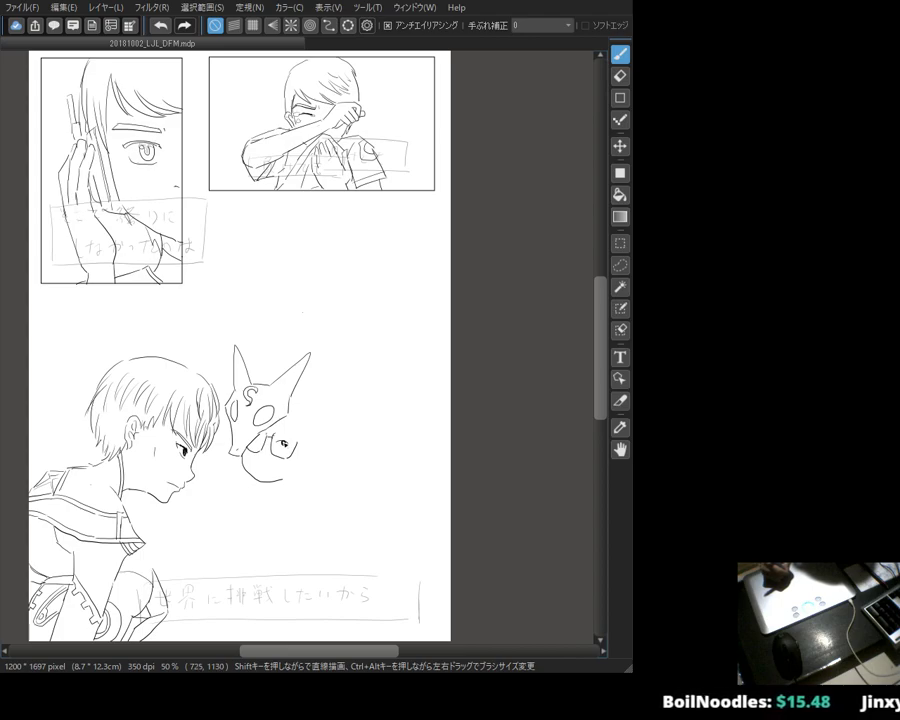
Step: Draw both eyes behind the glasses, undoing unwanted eye strokes, and thicken the frames around them
{"action": "key", "text": "ctrl+z"}
{"action": "mouse_move", "coordinate": [295, 439]}
{"action": "left_mouse_down"}
{"action": "mouse_move", "coordinate": [292, 450]}
{"action": "mouse_move", "coordinate": [266, 451]}
{"action": "mouse_move", "coordinate": [286, 443]}
{"action": "left_mouse_up"}
{"action": "key", "text": "e"}
{"action": "key", "text": "b"}
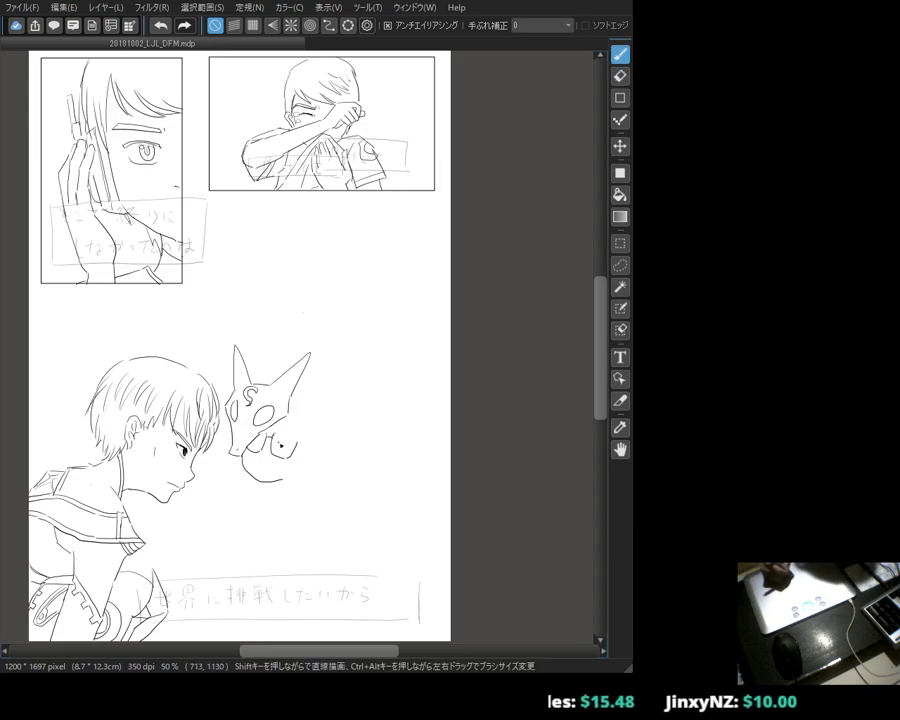
{"action": "key", "text": "ctrl+z"}
{"action": "left_click_drag", "start_coordinate": [281, 442], "coordinate": [286, 443]}
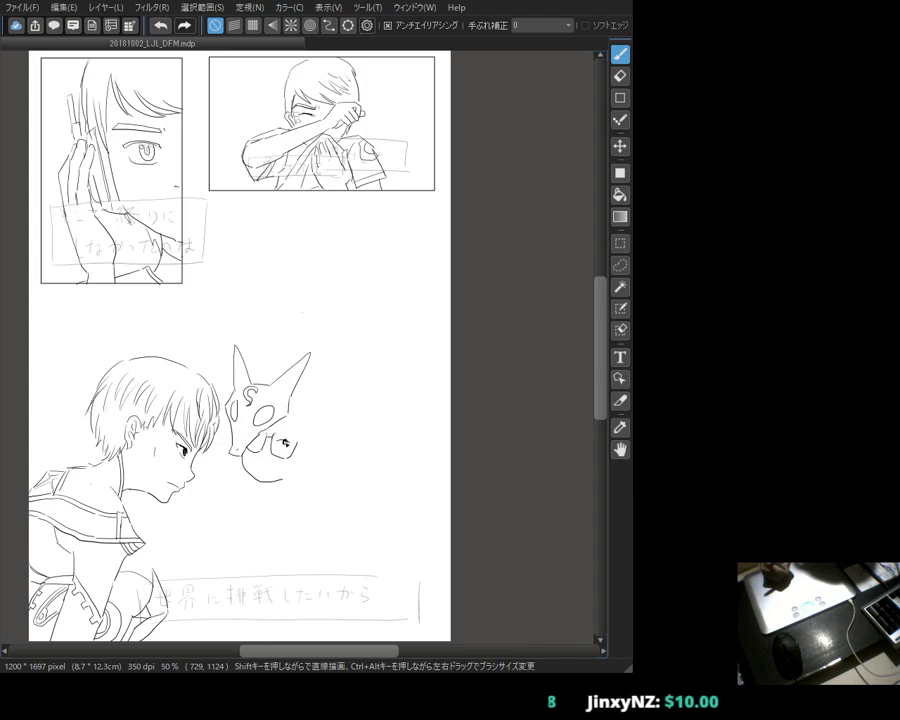
{"action": "key", "text": "ctrl+z"}
{"action": "mouse_move", "coordinate": [280, 439]}
{"action": "left_mouse_down"}
{"action": "mouse_move", "coordinate": [288, 443]}
{"action": "mouse_move", "coordinate": [259, 441]}
{"action": "left_mouse_up"}
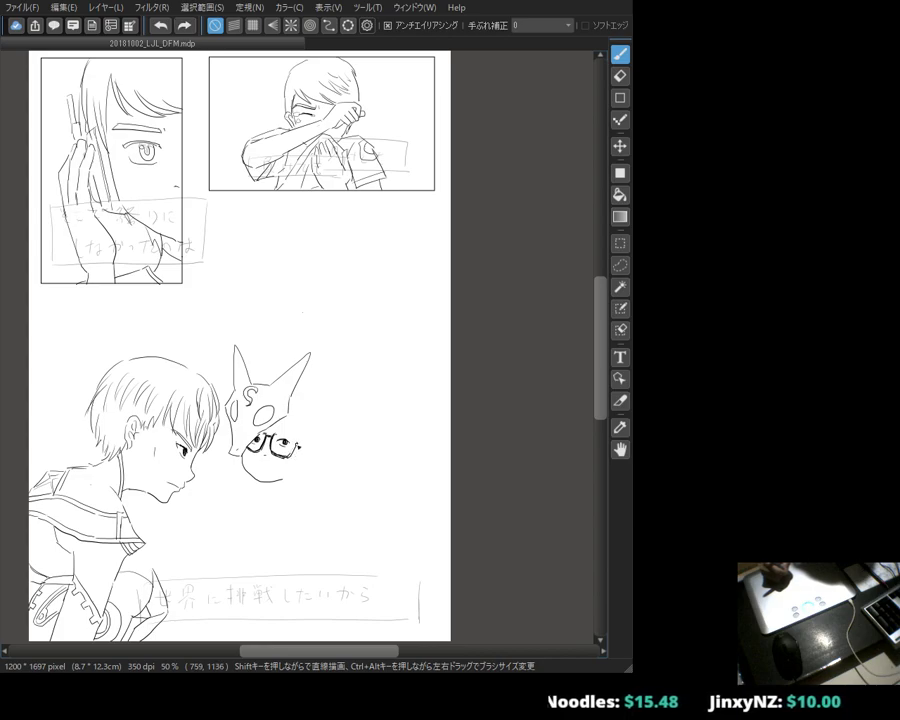
Step: Close and thicken the glasses frame around the lens farther from the mask, erasing stray marks inside it
{"action": "left_click_drag", "start_coordinate": [292, 459], "coordinate": [296, 442]}
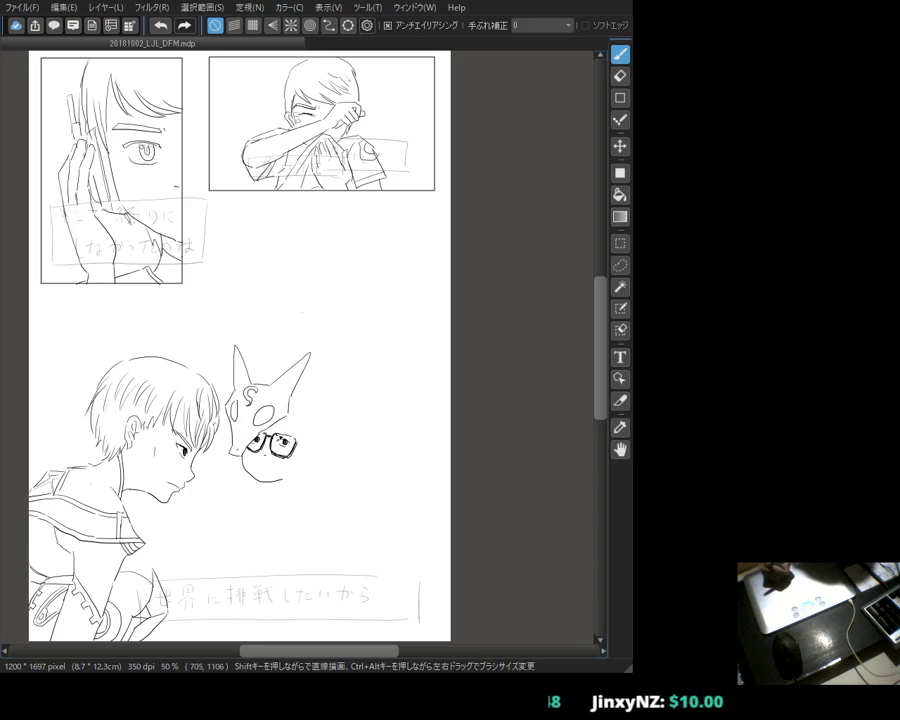
{"action": "left_click", "coordinate": [298, 446]}
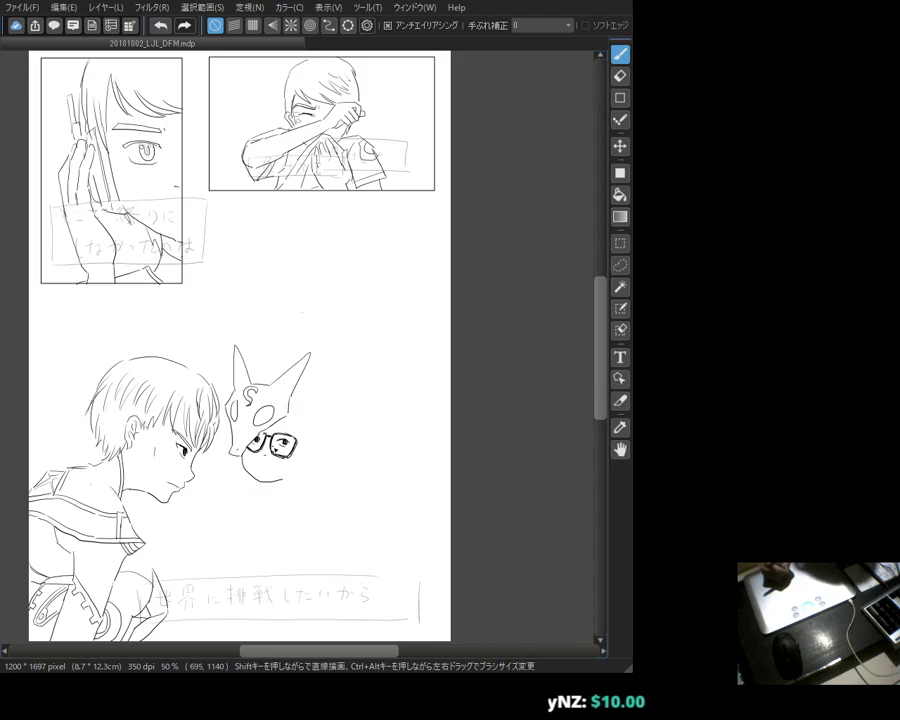
{"action": "key", "text": "e"}
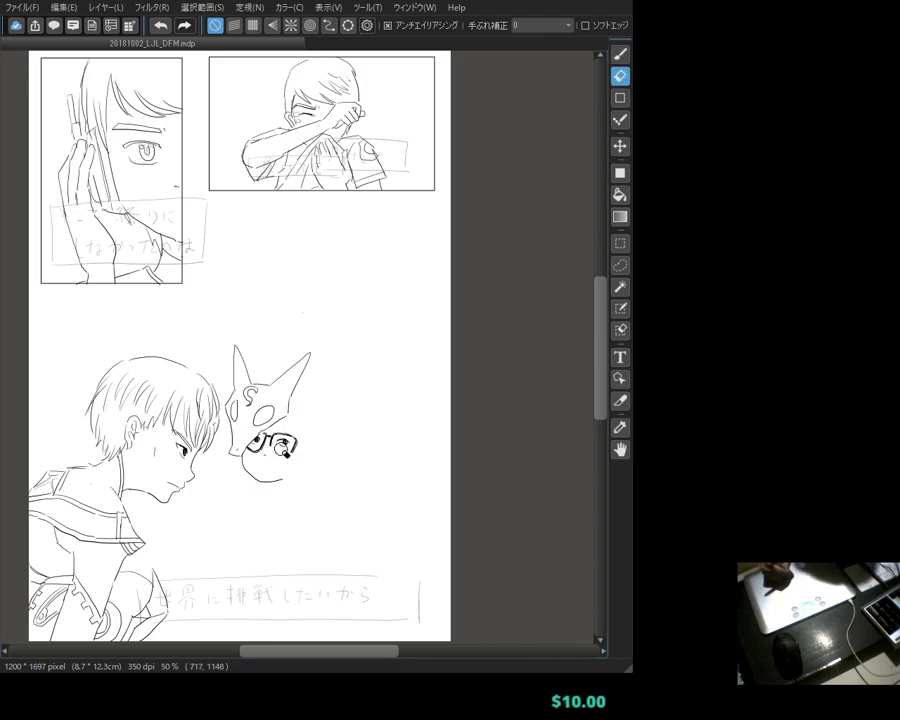
{"action": "key", "text": "b"}
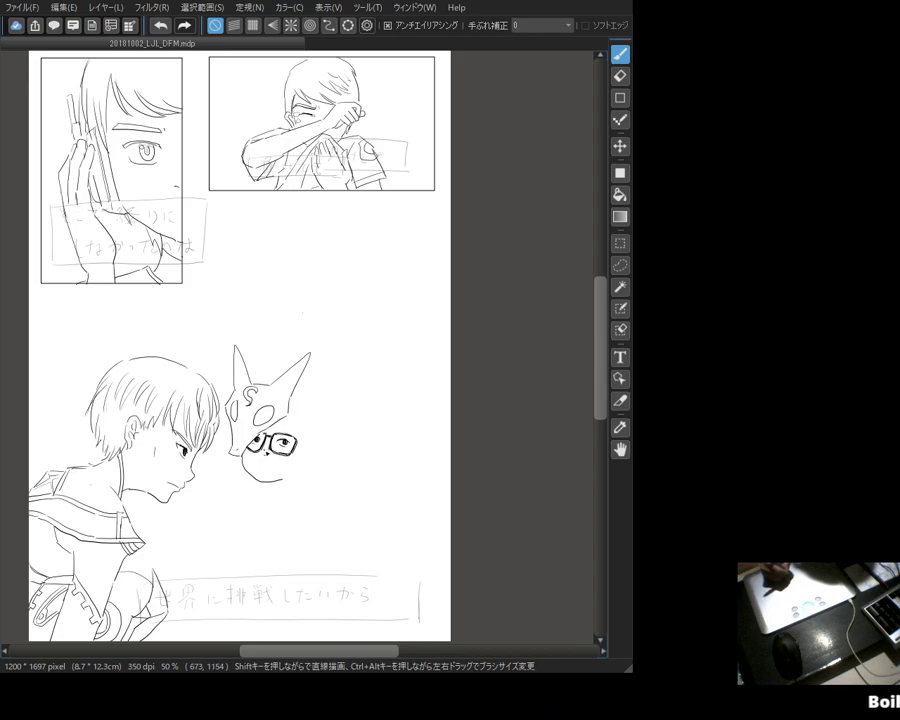
Step: Add the fringe and eyebrow above the glasses and a small nose and mouth below, erasing stray marks around the nose
{"action": "key", "text": "e"}
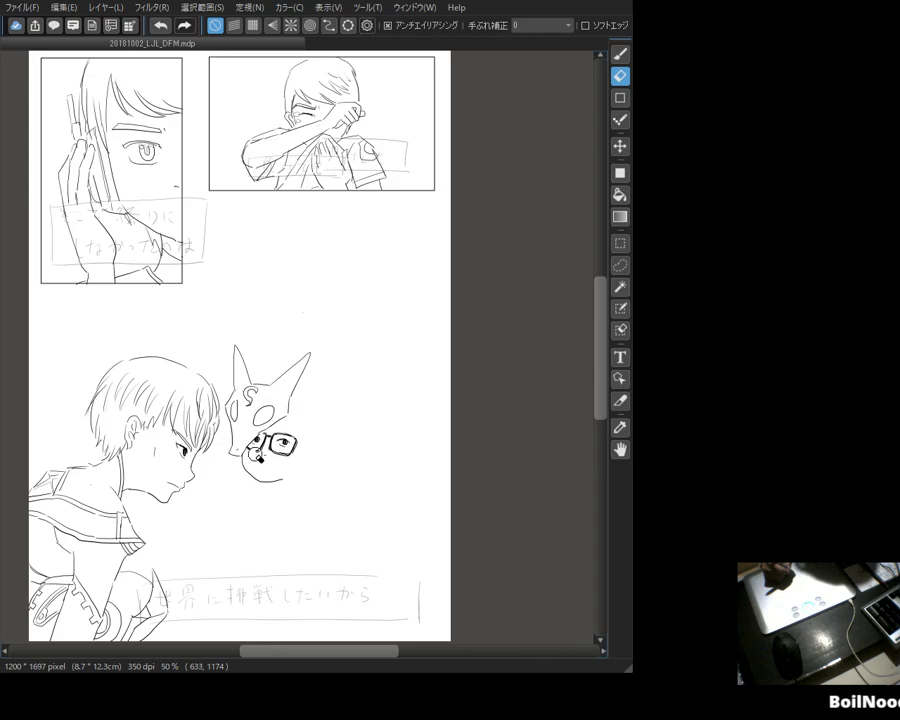
{"action": "key", "text": "b"}
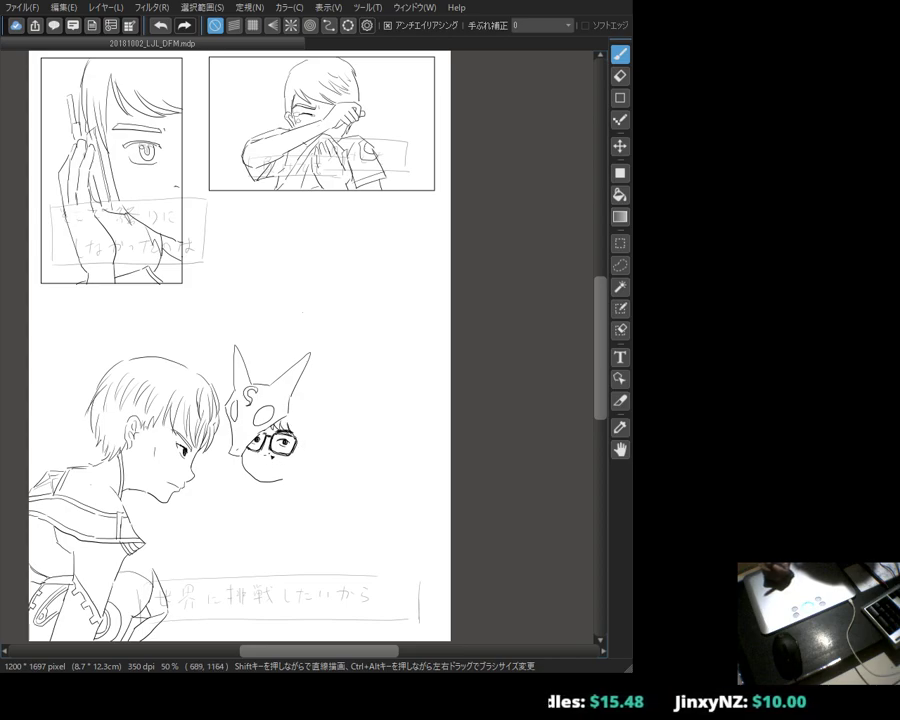
{"action": "key", "text": "e"}
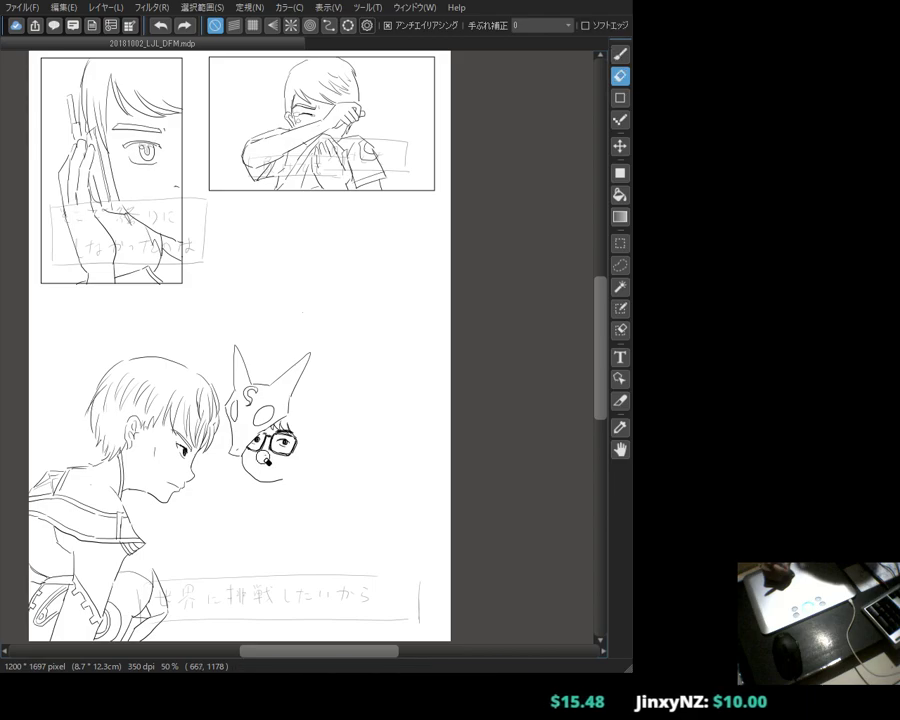
{"action": "key", "text": "b"}
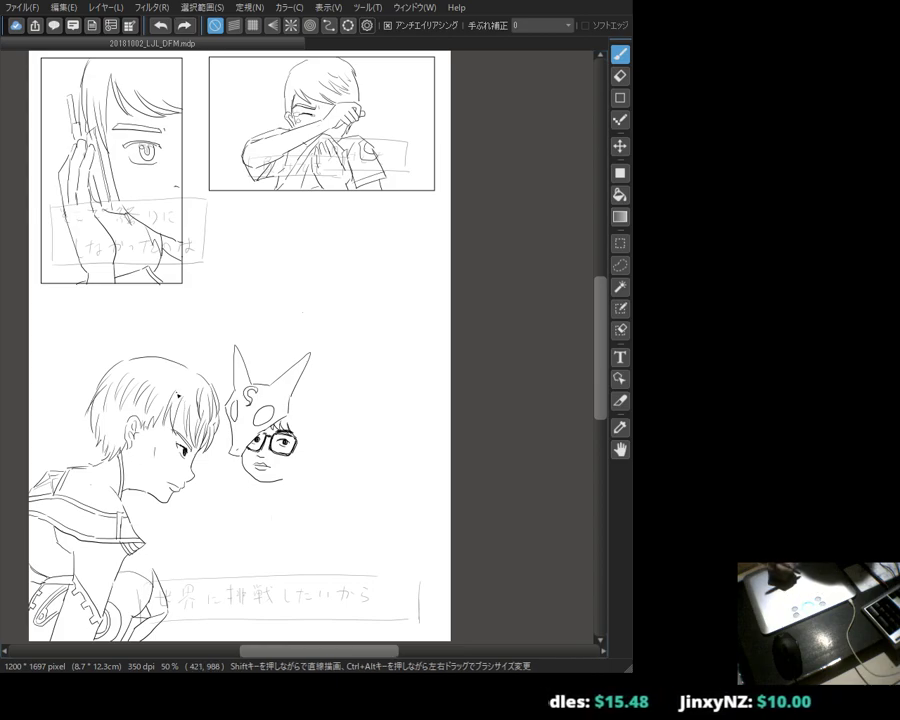
Step: Rework the eye behind the lens farther from the mask with a darker pupil, erasing the excess lines
{"action": "key", "text": "e"}
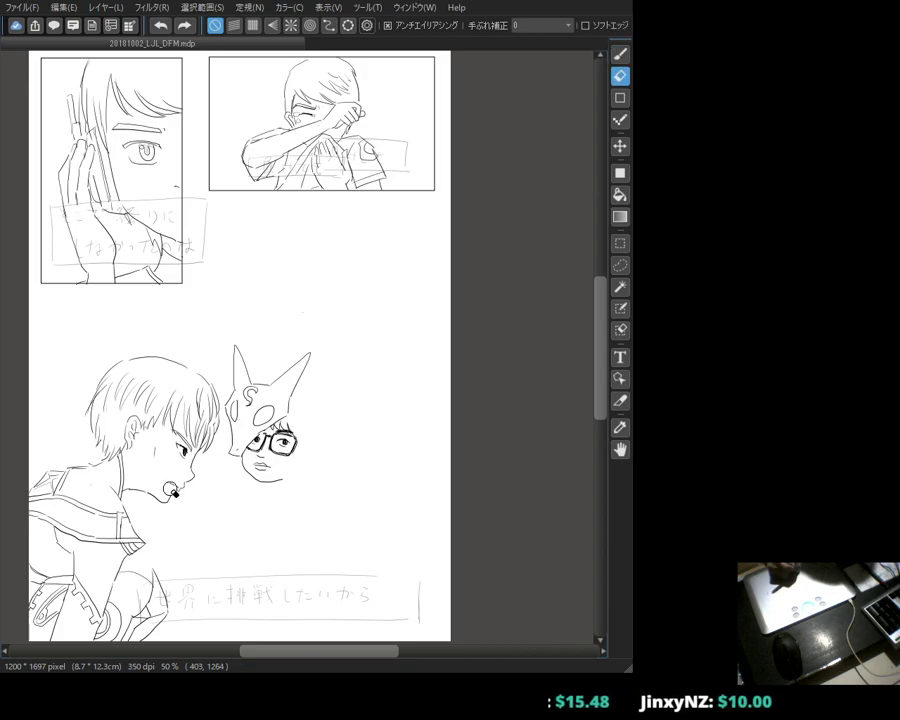
{"action": "key", "text": "b"}
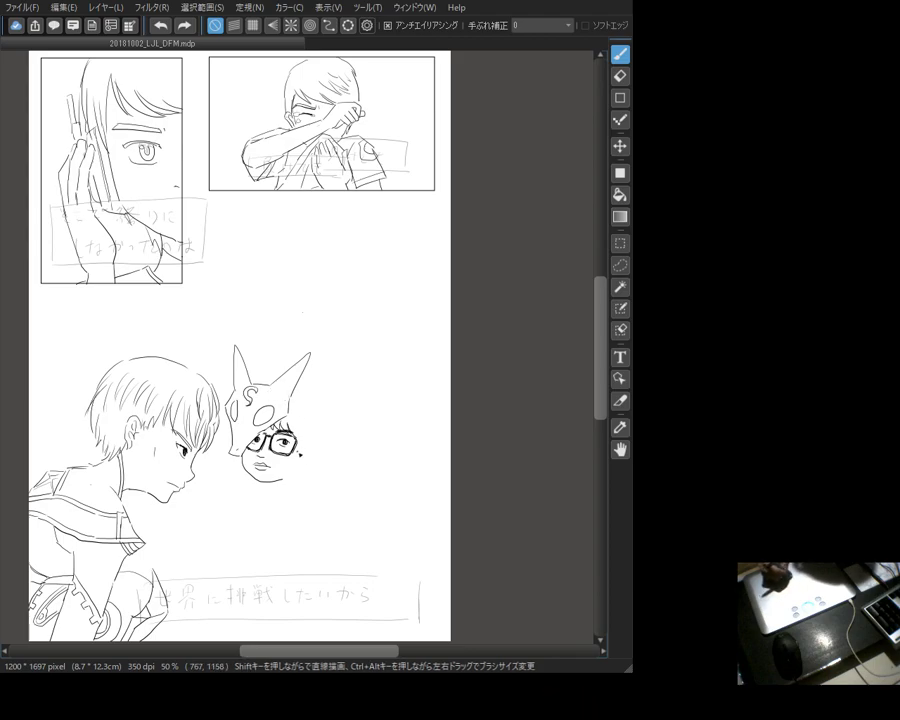
{"action": "key", "text": "e"}
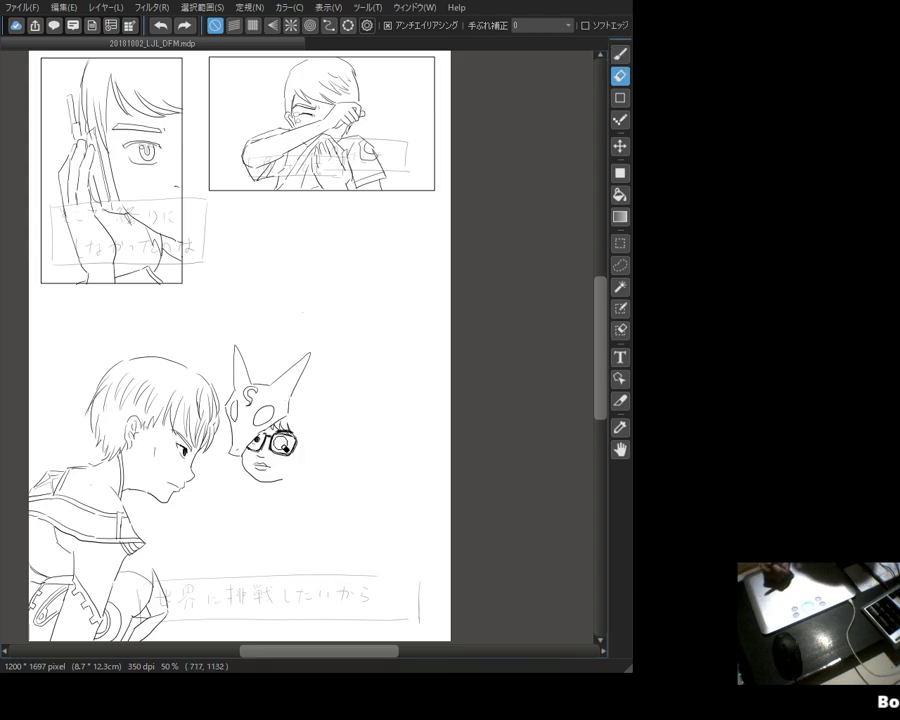
{"action": "left_click_drag", "start_coordinate": [284, 445], "coordinate": [278, 442]}
{"action": "key", "text": "b"}
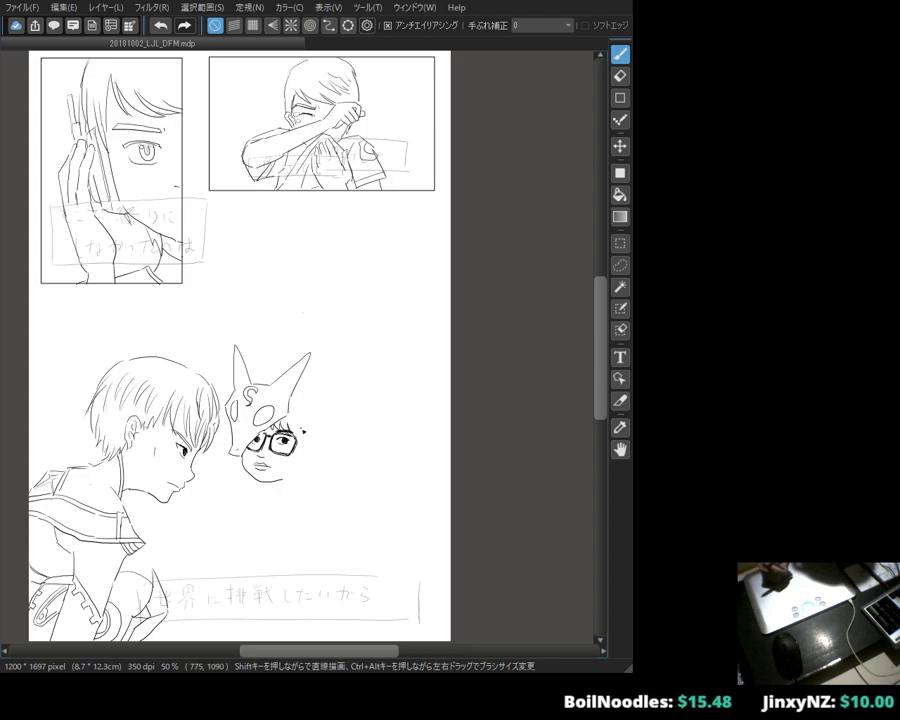
{"action": "key", "text": "e"}
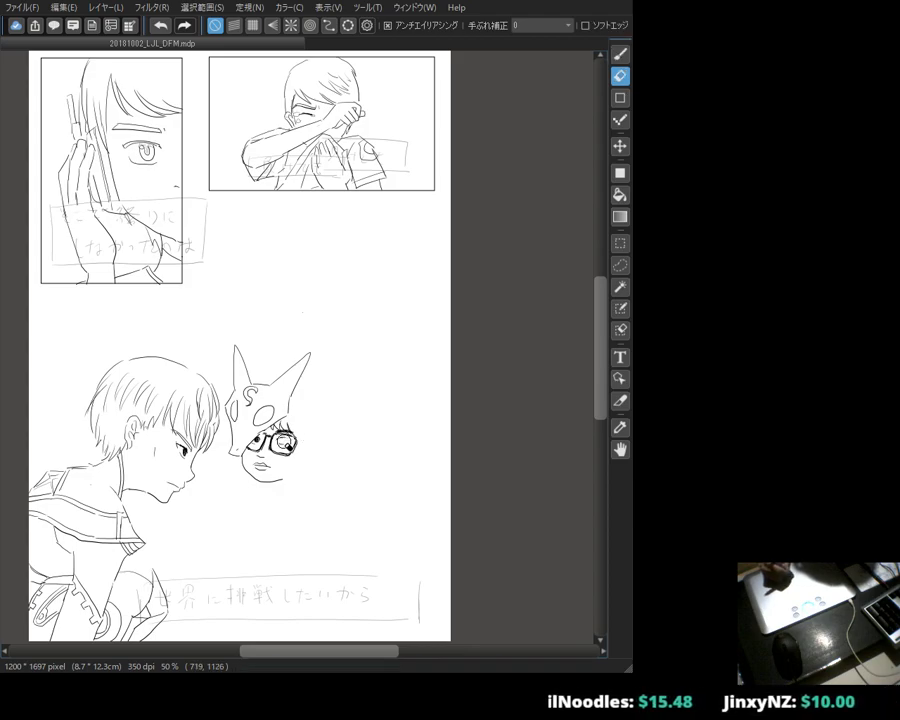
Step: Outline the back of the bespectacled head and its ear, and remove the trial V-shaped neckline and shoulder stroke
{"action": "key", "text": "b"}
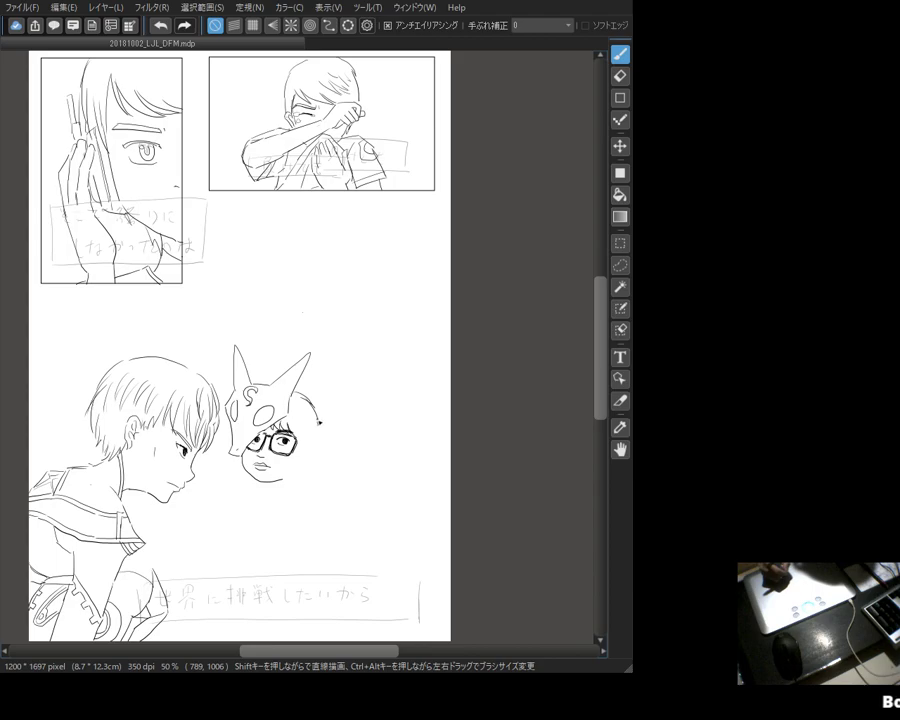
{"action": "left_click_drag", "start_coordinate": [315, 408], "coordinate": [315, 451]}
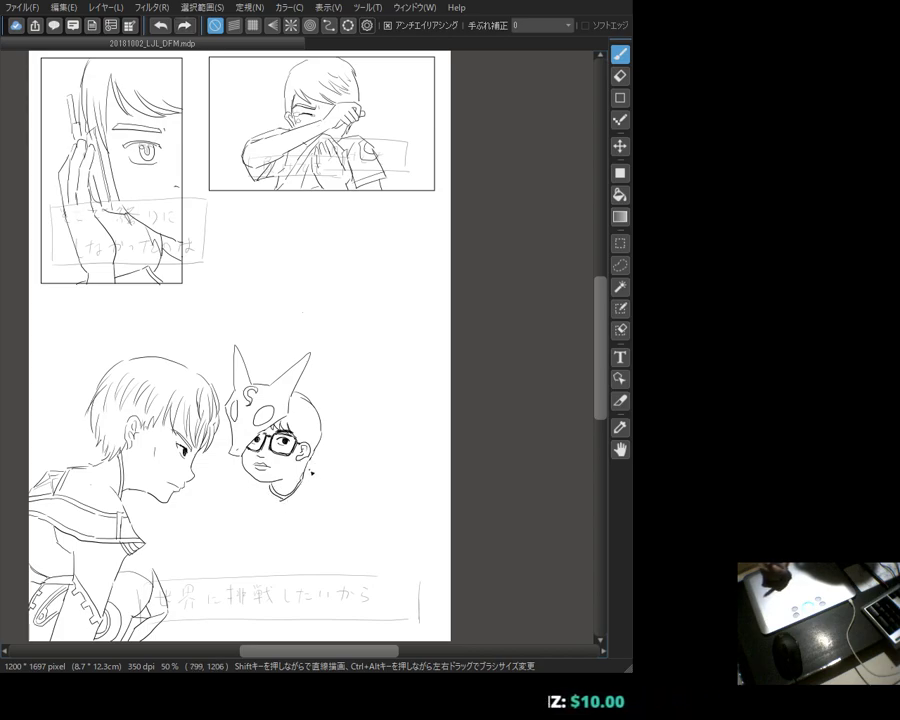
{"action": "left_click_drag", "start_coordinate": [316, 451], "coordinate": [336, 494]}
{"action": "key", "text": "ctrl+z"}
{"action": "key", "text": "ctrl+z"}
{"action": "key", "text": "e"}
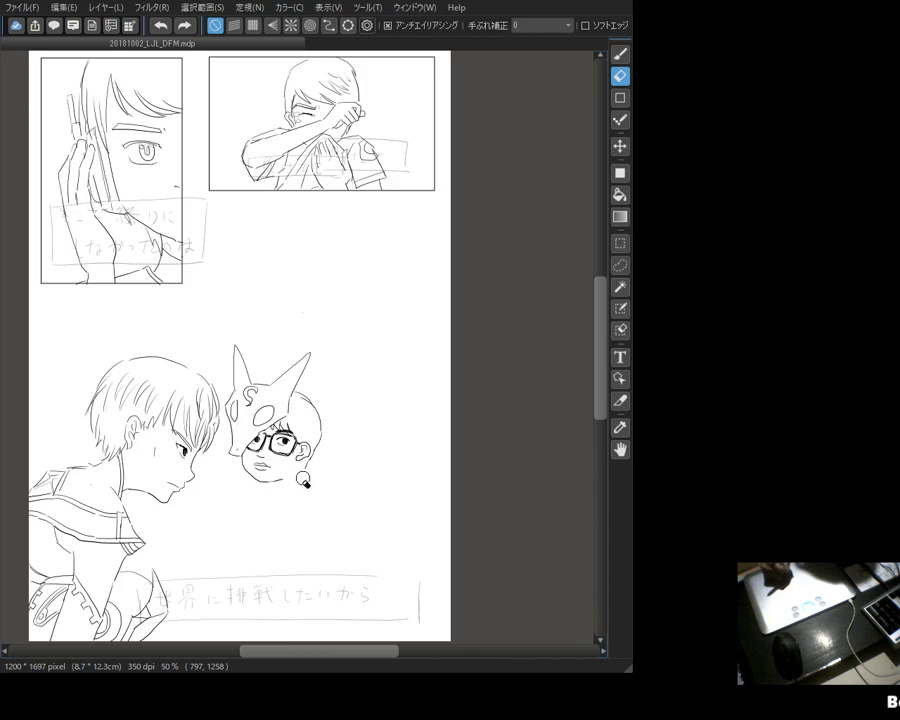
{"action": "key", "text": "b"}
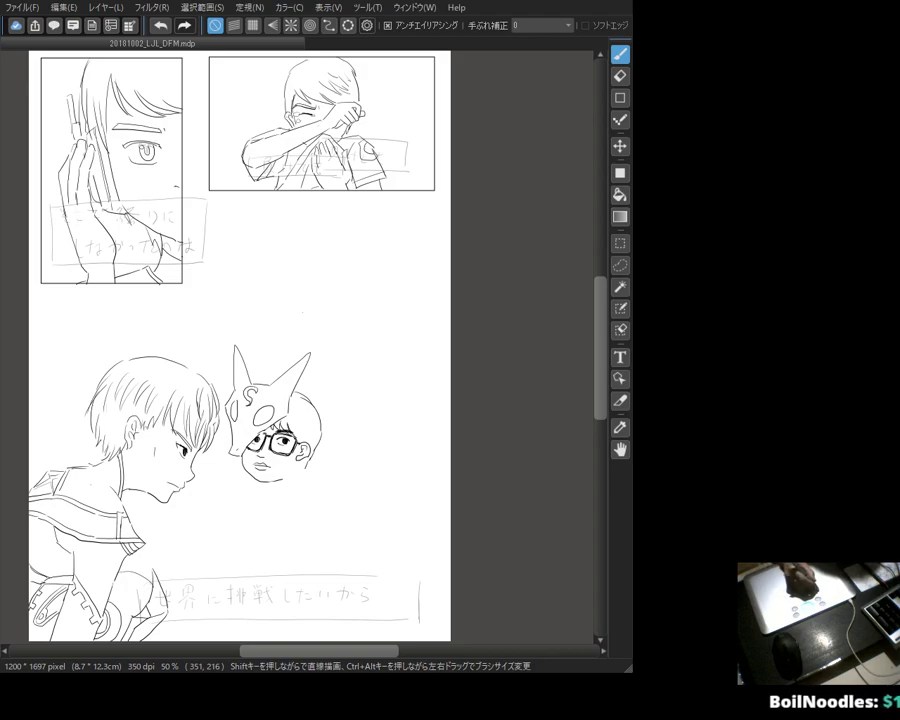
Step: Draw a curved double collar line close under the bespectacled character's chin, undoing the unwanted shoulder stroke
{"action": "left_click", "coordinate": [290, 488]}
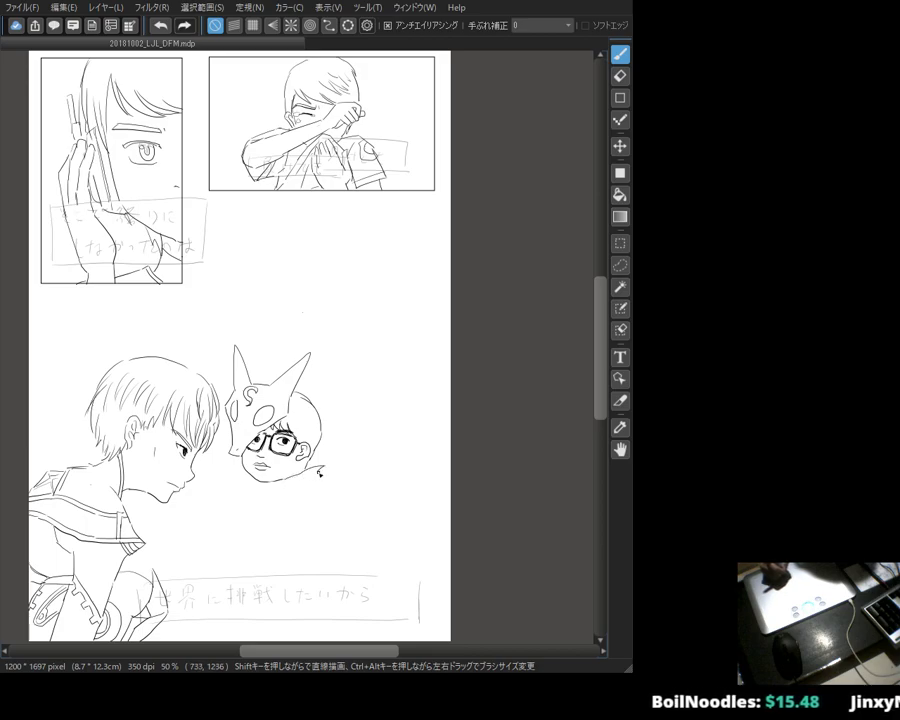
{"action": "mouse_move", "coordinate": [287, 486]}
{"action": "left_mouse_down"}
{"action": "mouse_move", "coordinate": [268, 486]}
{"action": "mouse_move", "coordinate": [333, 482]}
{"action": "left_mouse_up"}
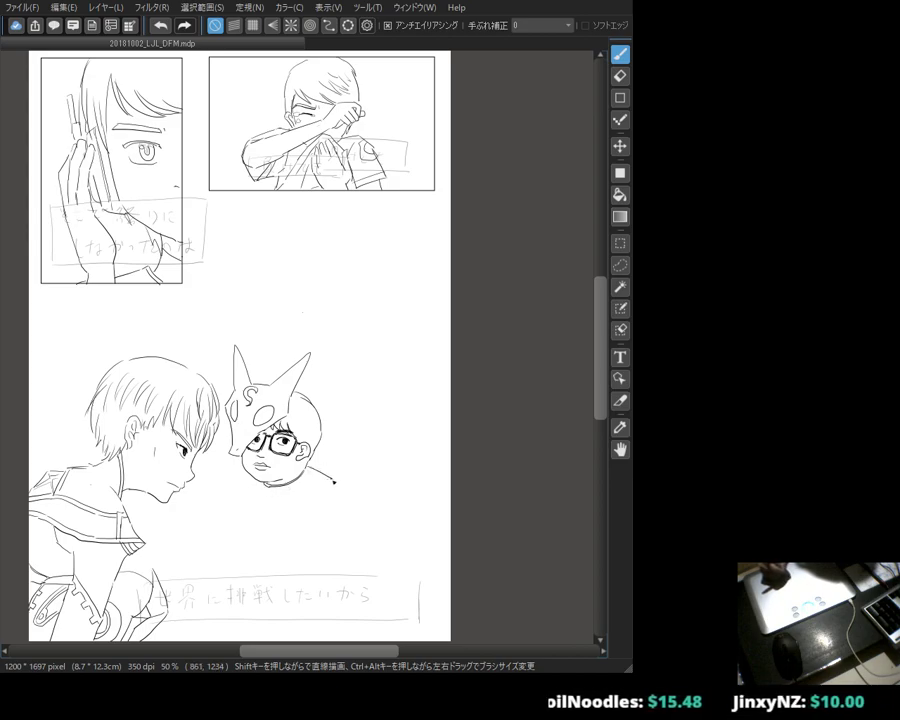
{"action": "key", "text": "ctrl+z"}
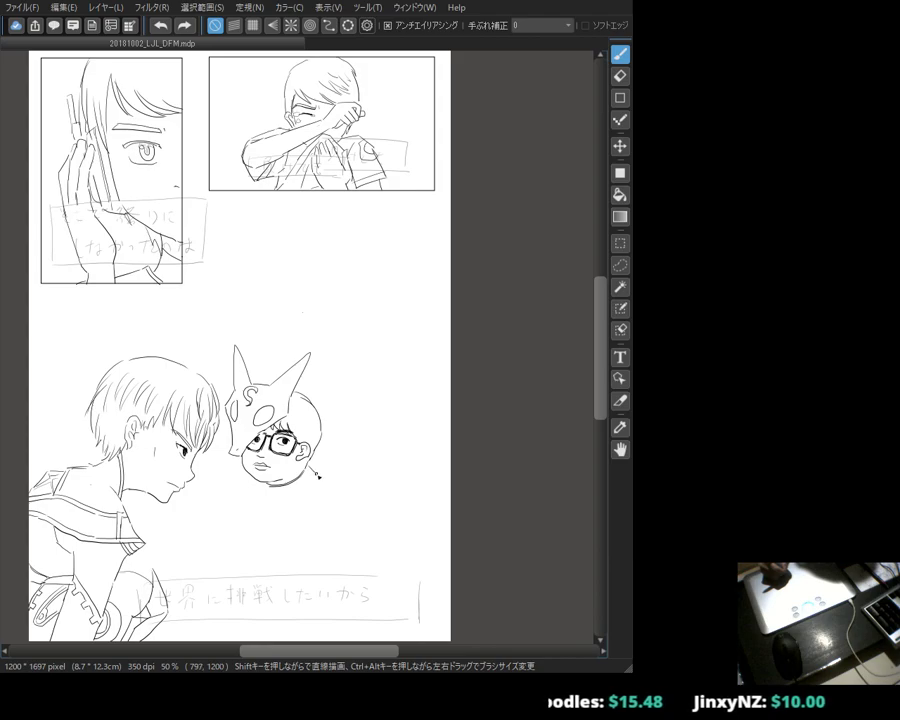
Step: Draw the bespectacled character's shoulder, short sleeve and forearm reaching down to the dialogue text, cleaning up the forearm line
{"action": "mouse_move", "coordinate": [305, 466]}
{"action": "left_mouse_down"}
{"action": "mouse_move", "coordinate": [331, 495]}
{"action": "mouse_move", "coordinate": [326, 530]}
{"action": "left_mouse_up"}
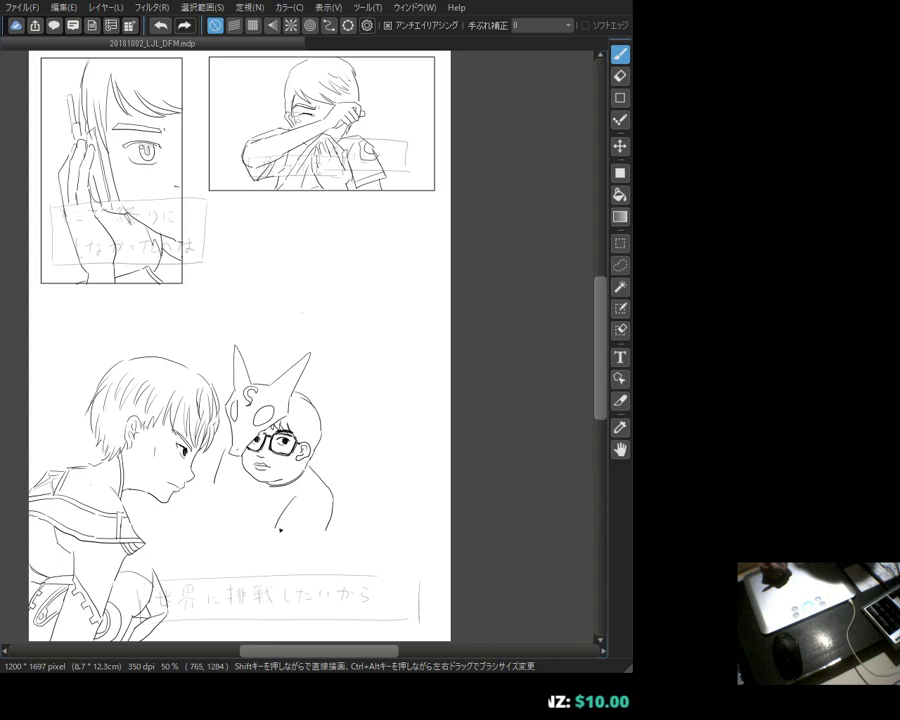
{"action": "mouse_move", "coordinate": [278, 527]}
{"action": "left_mouse_down"}
{"action": "mouse_move", "coordinate": [320, 545]}
{"action": "mouse_move", "coordinate": [278, 534]}
{"action": "mouse_move", "coordinate": [250, 556]}
{"action": "left_mouse_up"}
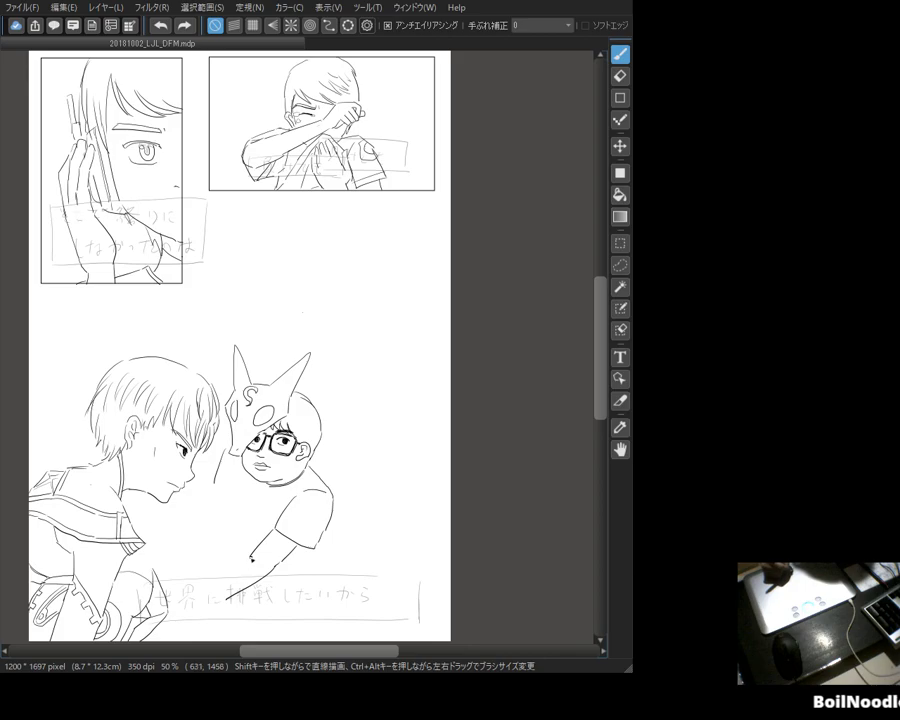
{"action": "key", "text": "e"}
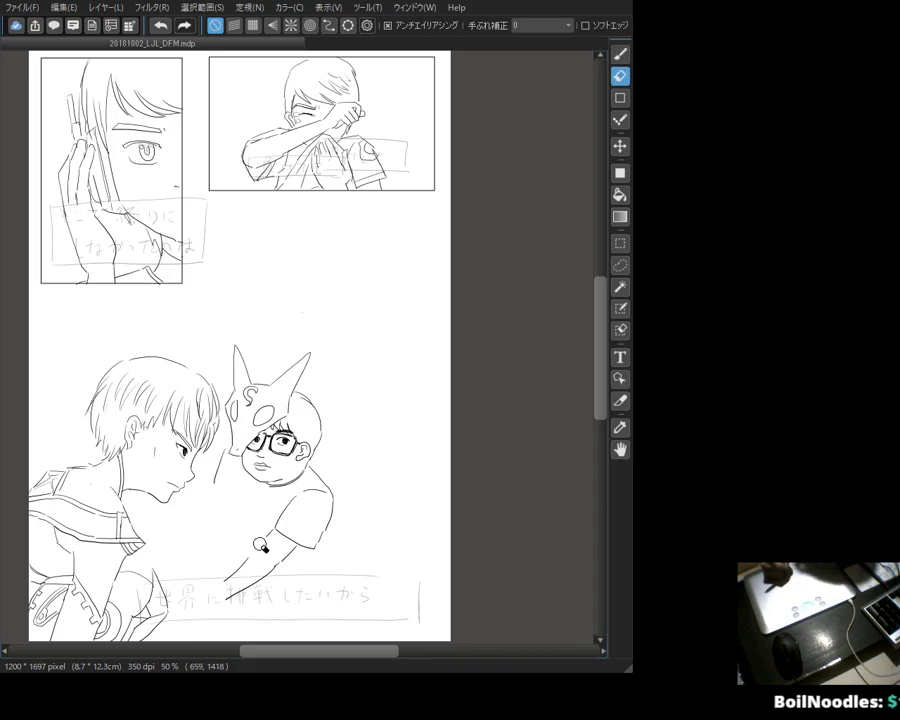
{"action": "key", "text": "b"}
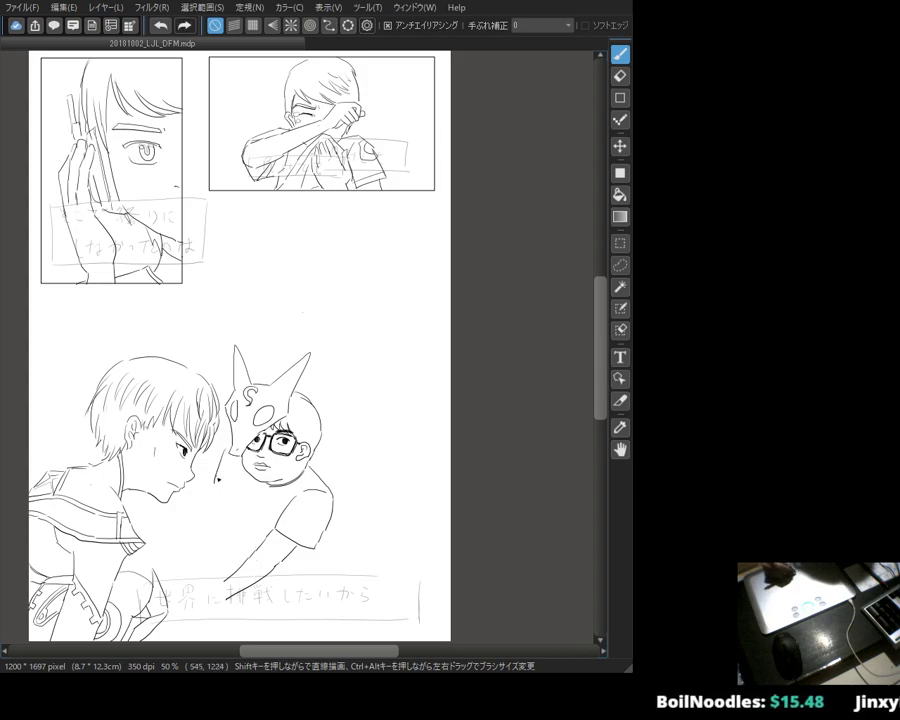
Step: Draw the bespectacled character's other arm and its drooping hand between the two characters, erasing the stray stroke below the mask and tidying the fingers
{"action": "key", "text": "e"}
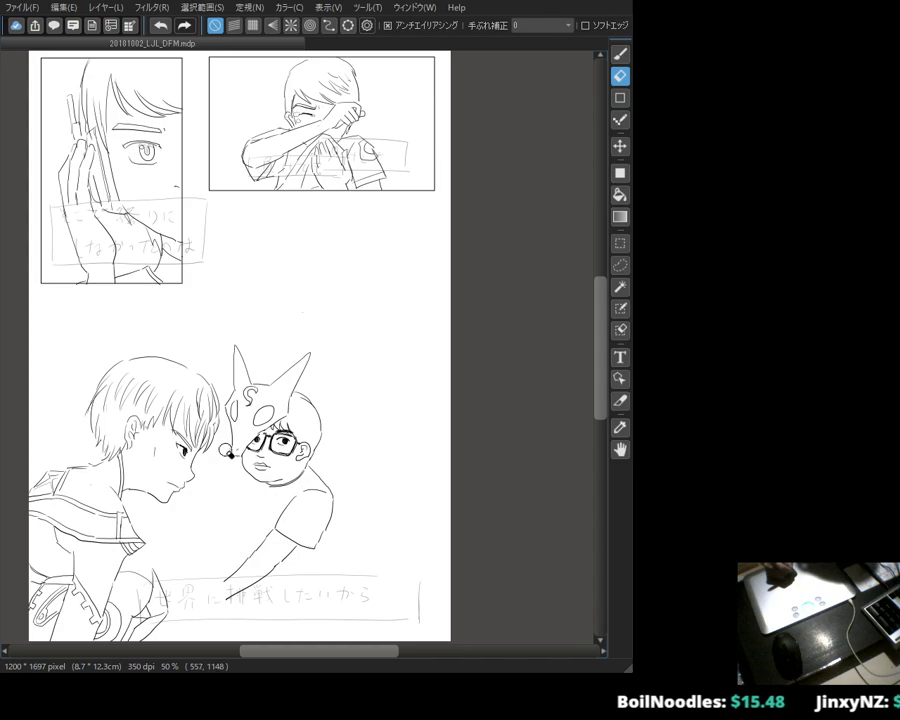
{"action": "key", "text": "b"}
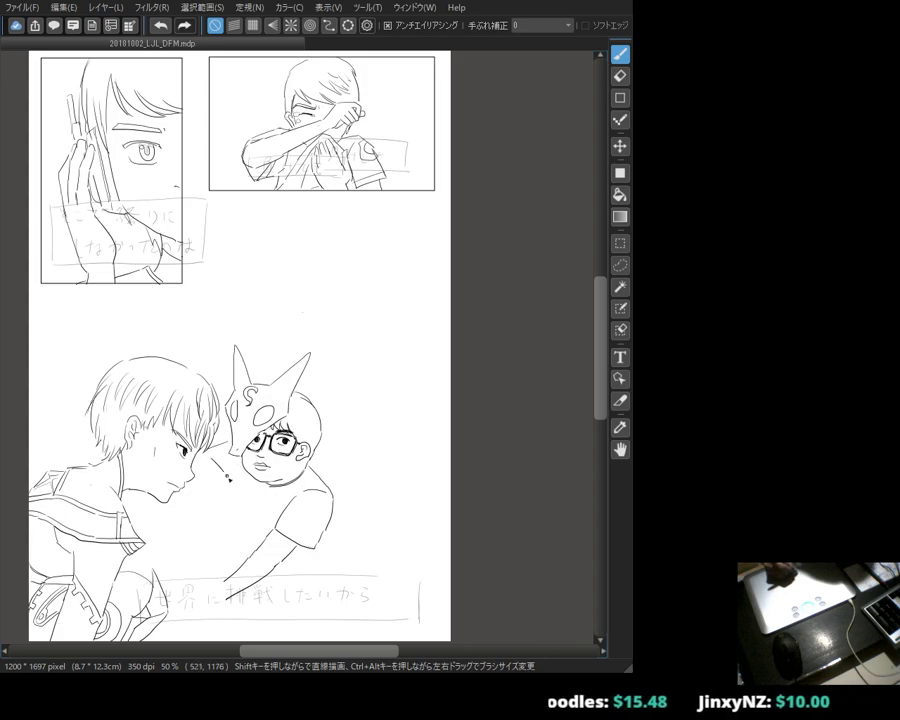
{"action": "mouse_move", "coordinate": [198, 479]}
{"action": "left_mouse_down"}
{"action": "mouse_move", "coordinate": [224, 511]}
{"action": "mouse_move", "coordinate": [237, 505]}
{"action": "mouse_move", "coordinate": [239, 536]}
{"action": "left_mouse_up"}
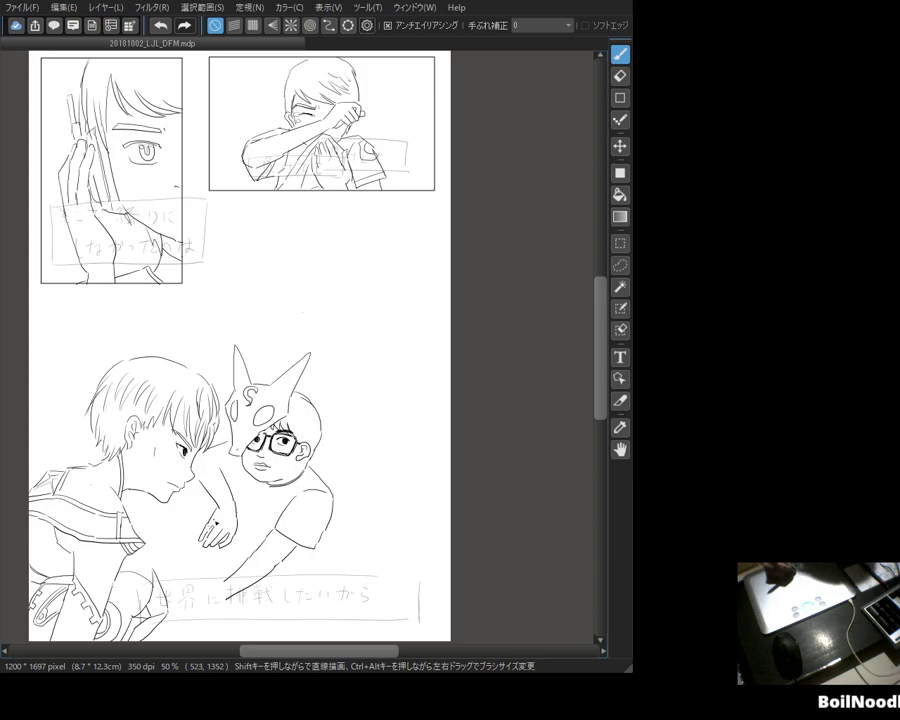
{"action": "key", "text": "e"}
{"action": "left_click_drag", "start_coordinate": [207, 533], "coordinate": [214, 523]}
{"action": "key", "text": "b"}
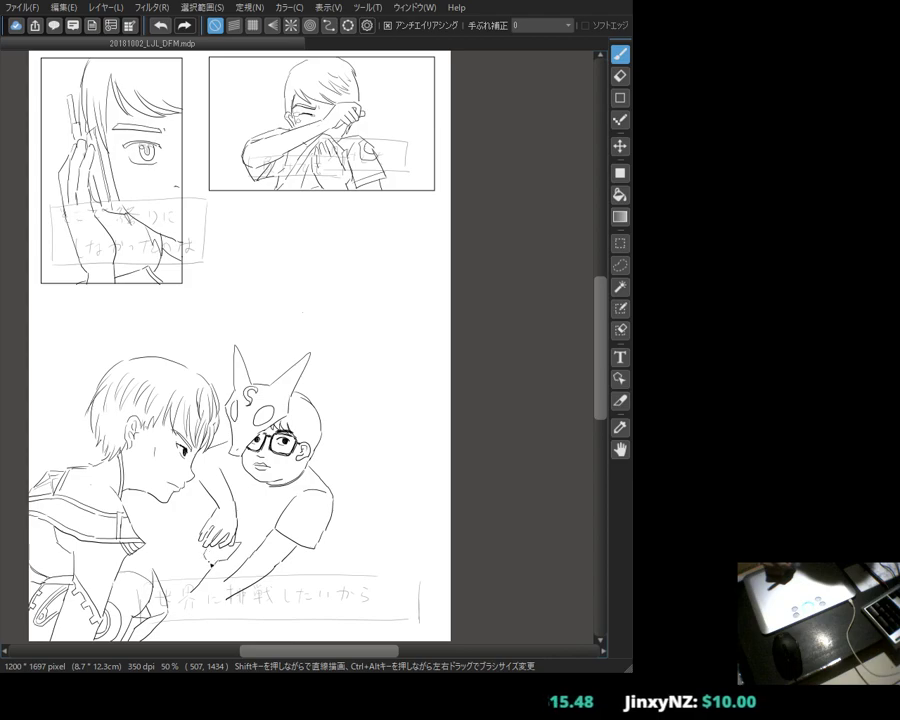
Step: Draw the flat-ended stick held under the drooping hand, running down to the dialogue text, and erase its overlapping lines
{"action": "left_click_drag", "start_coordinate": [213, 558], "coordinate": [198, 585]}
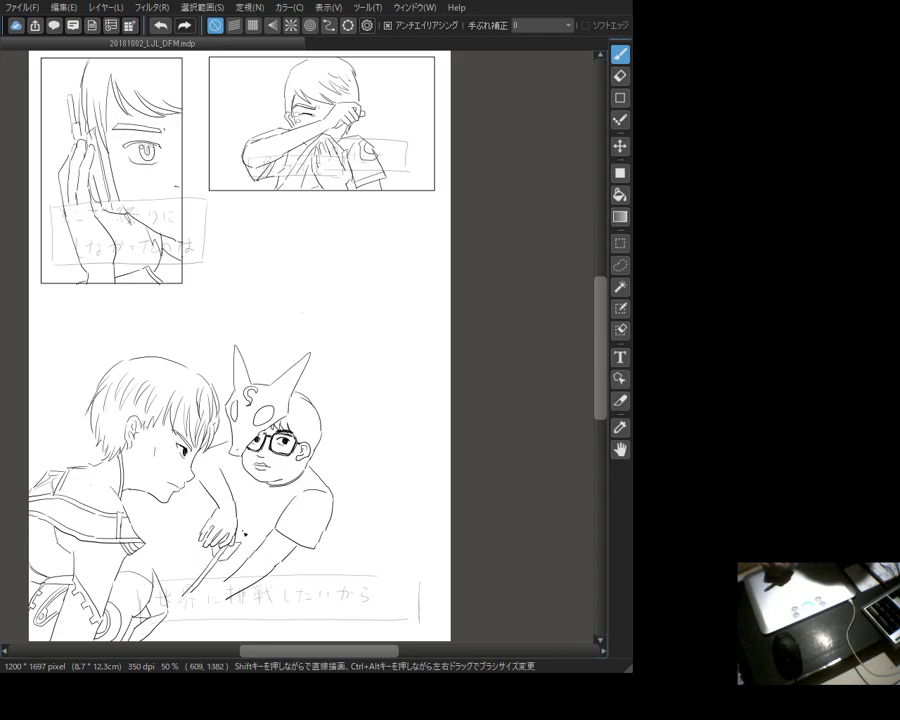
{"action": "key", "text": "e"}
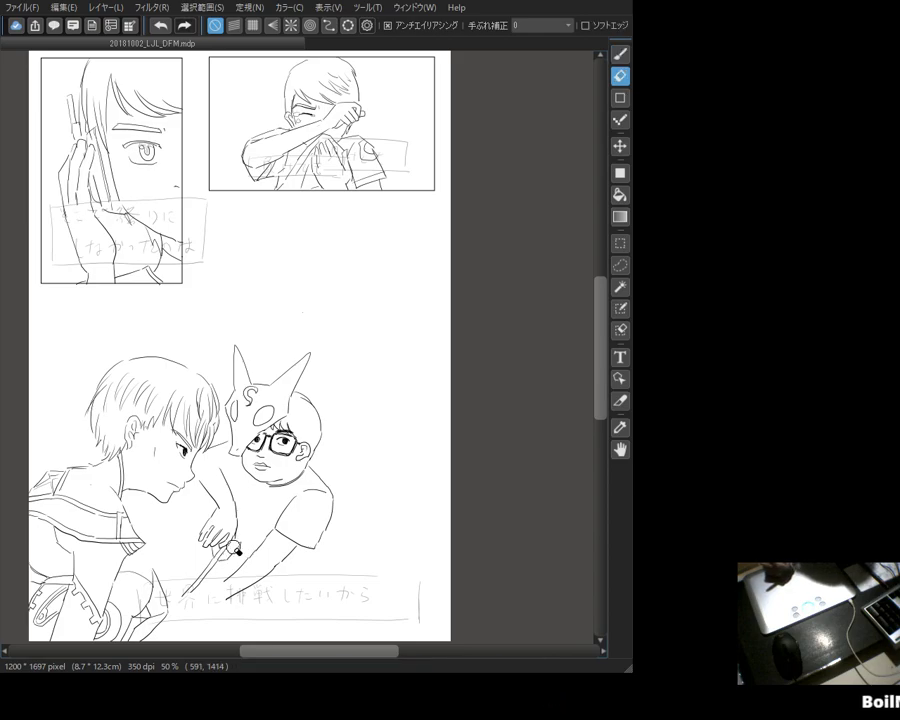
{"action": "key", "text": "b"}
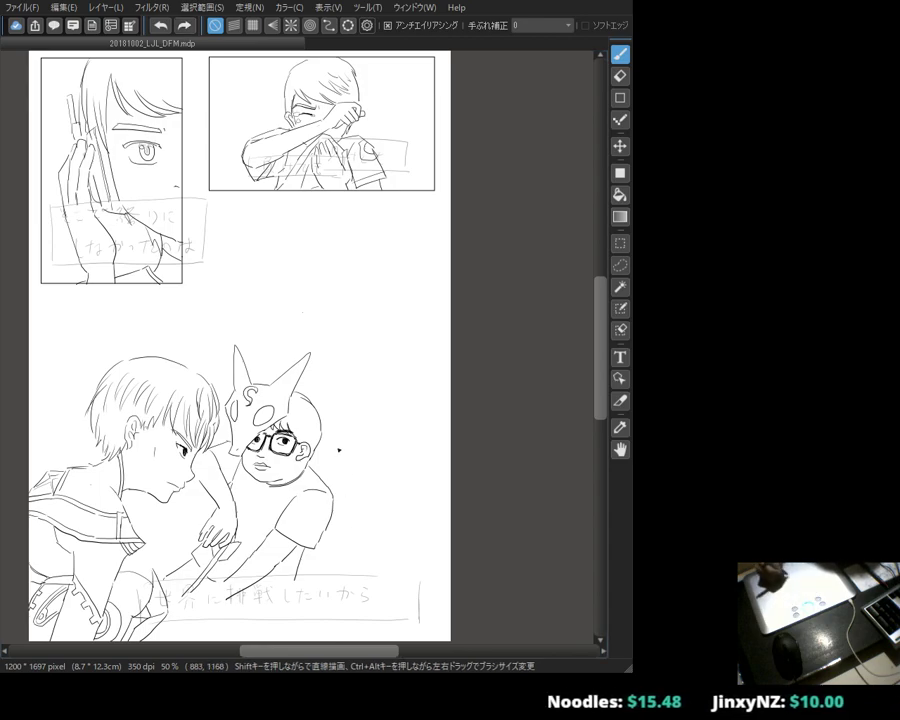
Step: Draw the mask's jagged mane down behind the bespectacled character's back, and add the rounded sleeve emblem and shirt chest details
{"action": "mouse_move", "coordinate": [317, 397]}
{"action": "left_mouse_down"}
{"action": "mouse_move", "coordinate": [342, 412]}
{"action": "mouse_move", "coordinate": [346, 451]}
{"action": "left_mouse_up"}
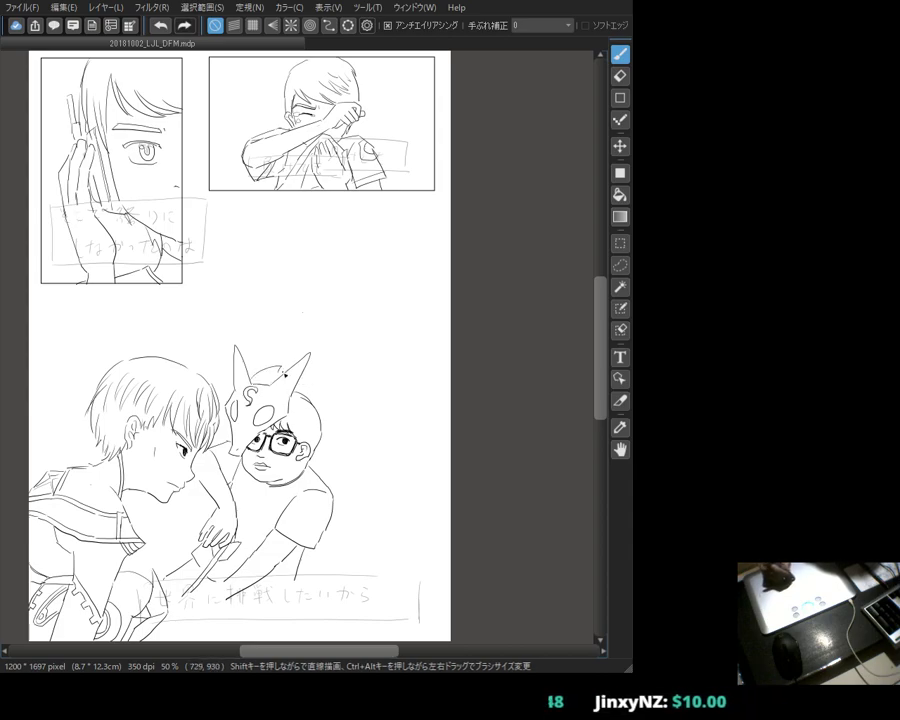
{"action": "mouse_move", "coordinate": [308, 377]}
{"action": "left_mouse_down"}
{"action": "mouse_move", "coordinate": [334, 398]}
{"action": "mouse_move", "coordinate": [349, 468]}
{"action": "left_mouse_up"}
{"action": "mouse_move", "coordinate": [331, 398]}
{"action": "left_mouse_down"}
{"action": "mouse_move", "coordinate": [357, 473]}
{"action": "mouse_move", "coordinate": [358, 513]}
{"action": "mouse_move", "coordinate": [336, 573]}
{"action": "left_mouse_up"}
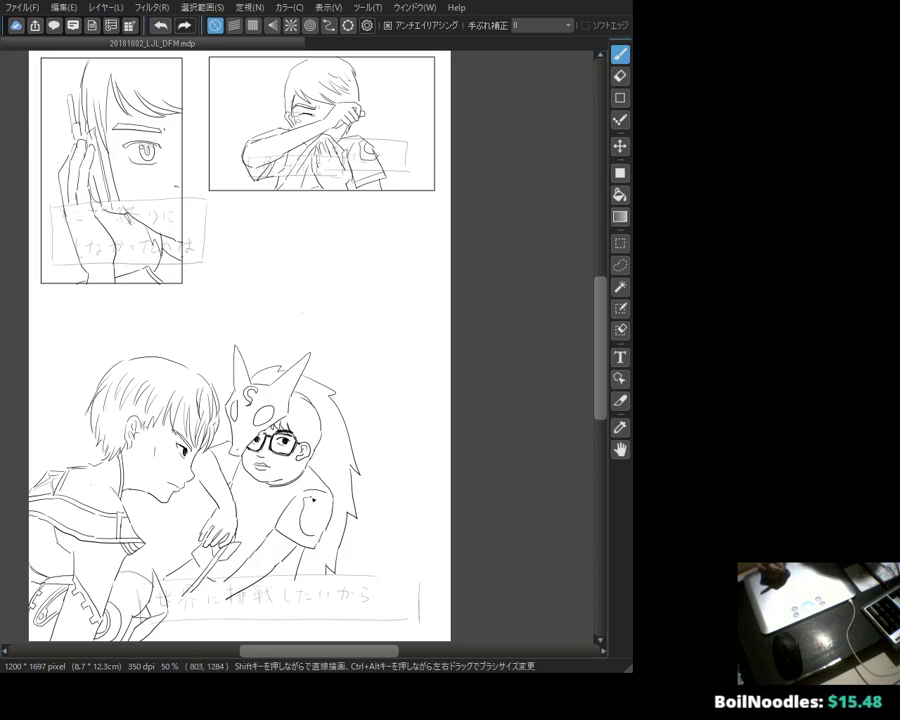
{"action": "mouse_move", "coordinate": [327, 513]}
{"action": "left_mouse_down"}
{"action": "mouse_move", "coordinate": [320, 495]}
{"action": "mouse_move", "coordinate": [312, 510]}
{"action": "mouse_move", "coordinate": [322, 525]}
{"action": "mouse_move", "coordinate": [305, 543]}
{"action": "left_mouse_up"}
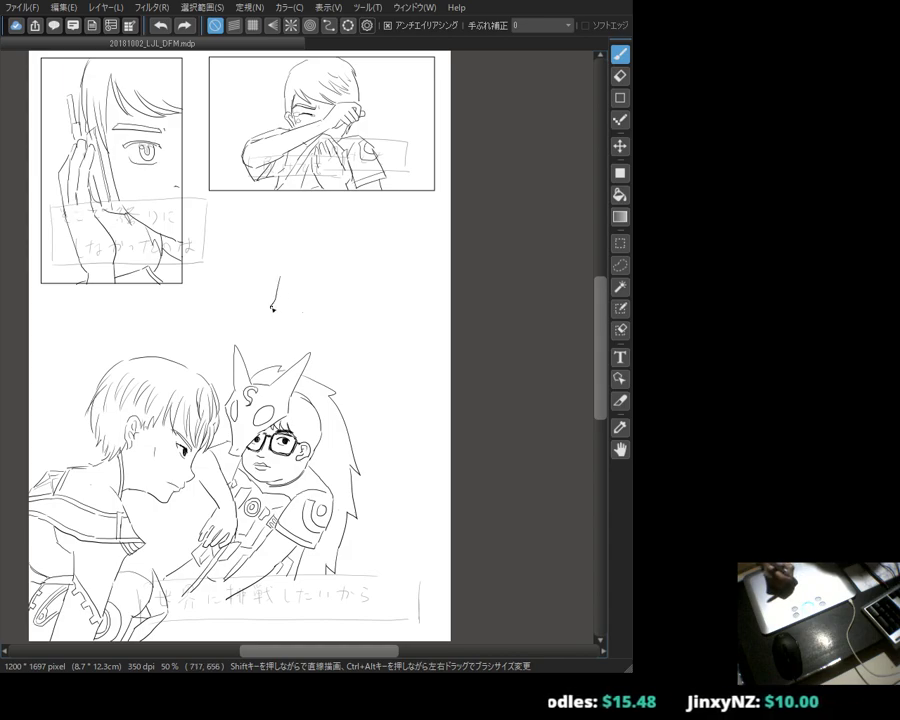
Step: Start a small third face above the boy and the mask with a jawline and two eyes, undoing the misplaced trial strokes
{"action": "mouse_move", "coordinate": [264, 263]}
{"action": "left_mouse_down"}
{"action": "mouse_move", "coordinate": [261, 296]}
{"action": "mouse_move", "coordinate": [272, 280]}
{"action": "mouse_move", "coordinate": [270, 306]}
{"action": "mouse_move", "coordinate": [252, 311]}
{"action": "mouse_move", "coordinate": [258, 298]}
{"action": "mouse_move", "coordinate": [243, 314]}
{"action": "mouse_move", "coordinate": [224, 307]}
{"action": "mouse_move", "coordinate": [238, 318]}
{"action": "mouse_move", "coordinate": [204, 314]}
{"action": "left_mouse_up"}
{"action": "key", "text": "ctrl+z"}
{"action": "key", "text": "ctrl+z"}
{"action": "key", "text": "ctrl+z"}
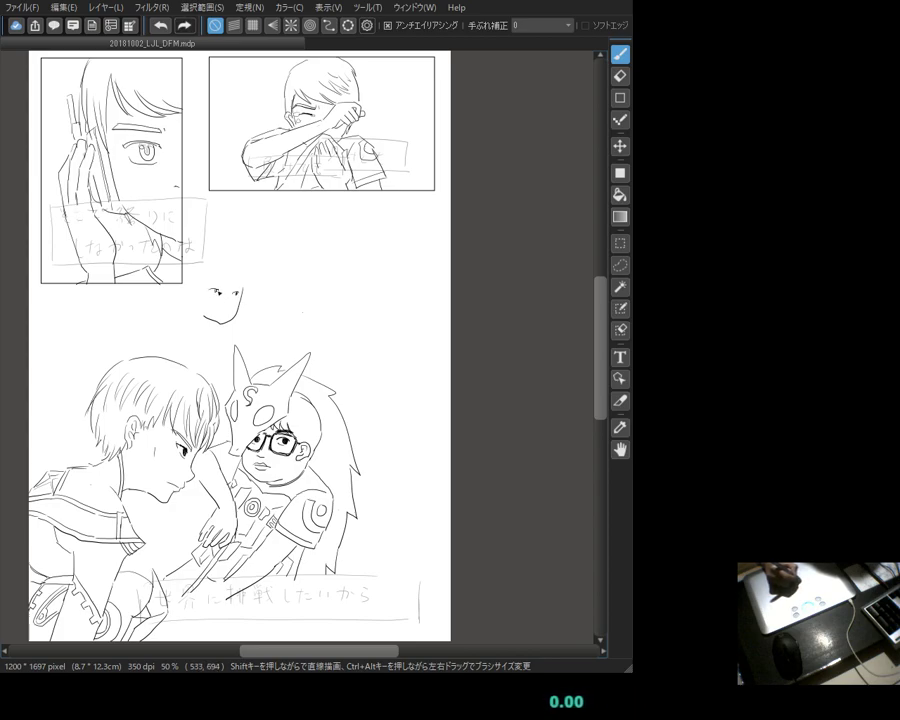
{"action": "key", "text": "ctrl+z"}
{"action": "left_click_drag", "start_coordinate": [234, 291], "coordinate": [237, 295]}
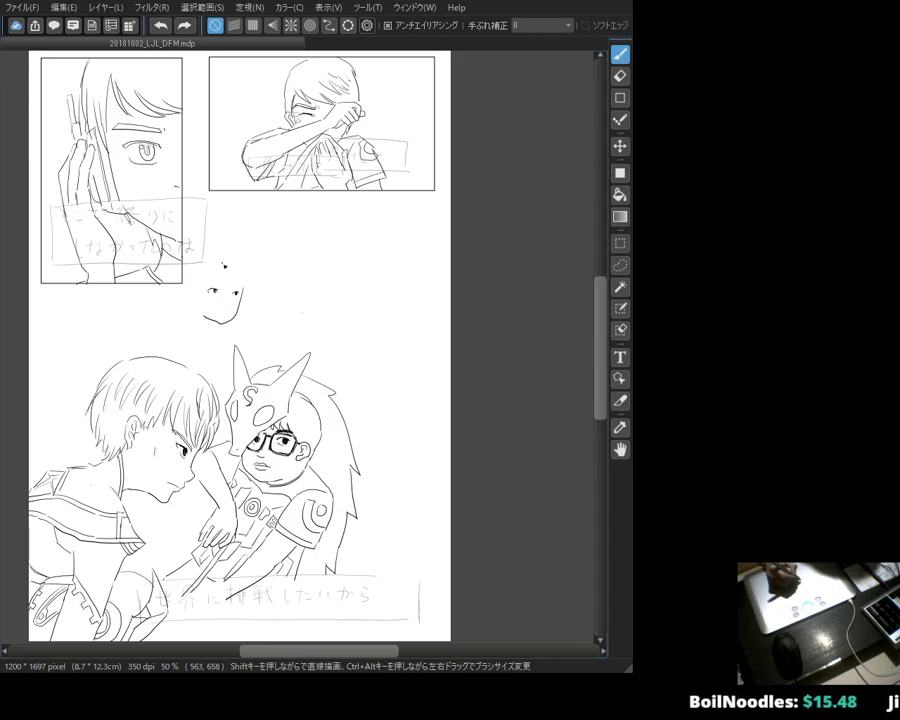
Step: Redraw the third face's near eye closer to the other eye, and add a small nose and mouth
{"action": "key", "text": "e"}
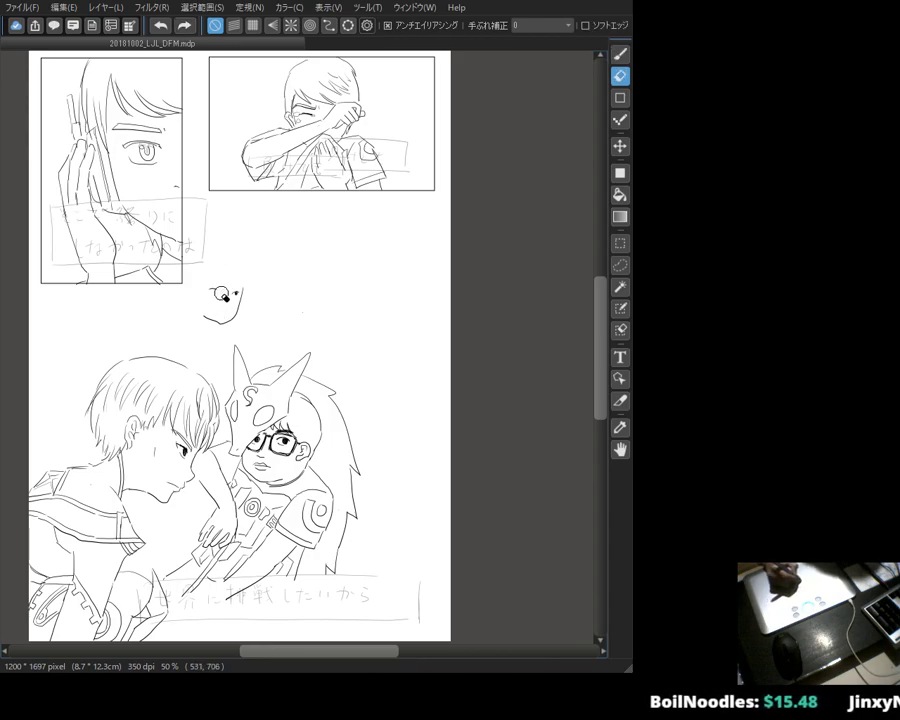
{"action": "key", "text": "b"}
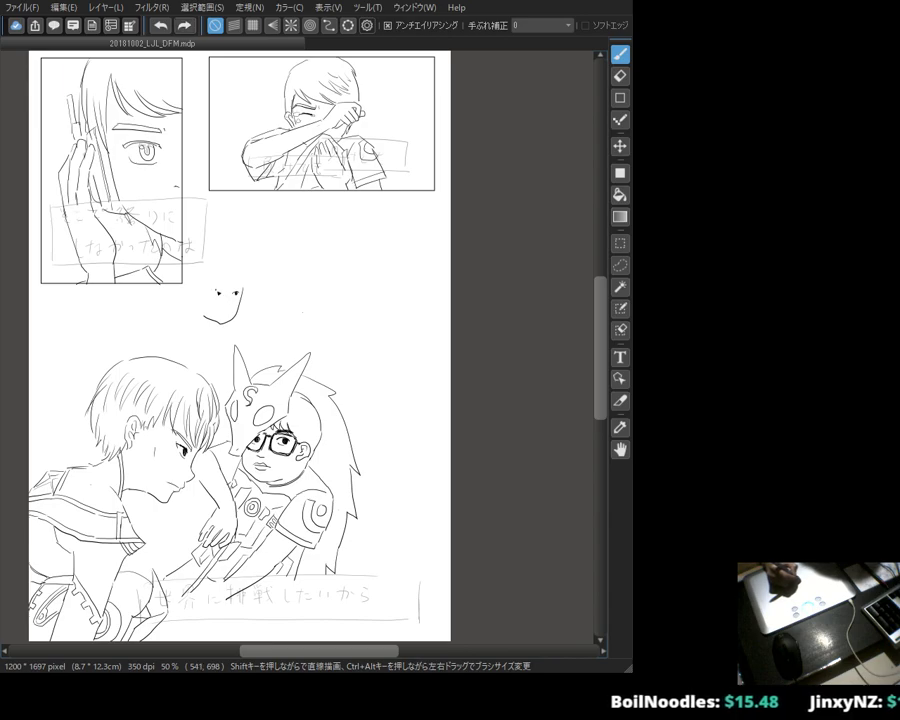
{"action": "left_click_drag", "start_coordinate": [214, 292], "coordinate": [215, 296]}
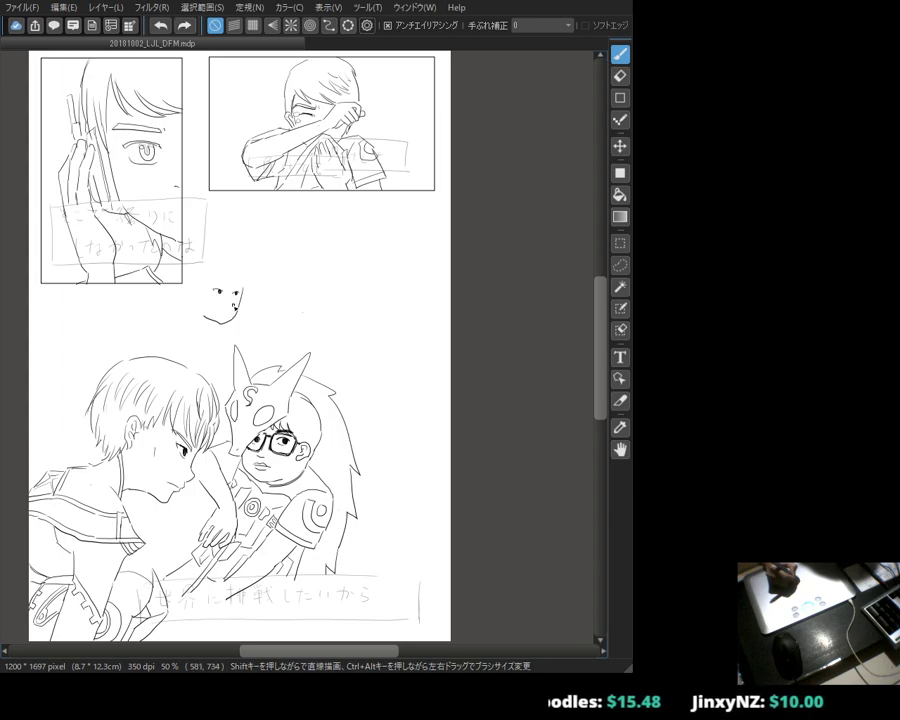
{"action": "key", "text": "ctrl+z"}
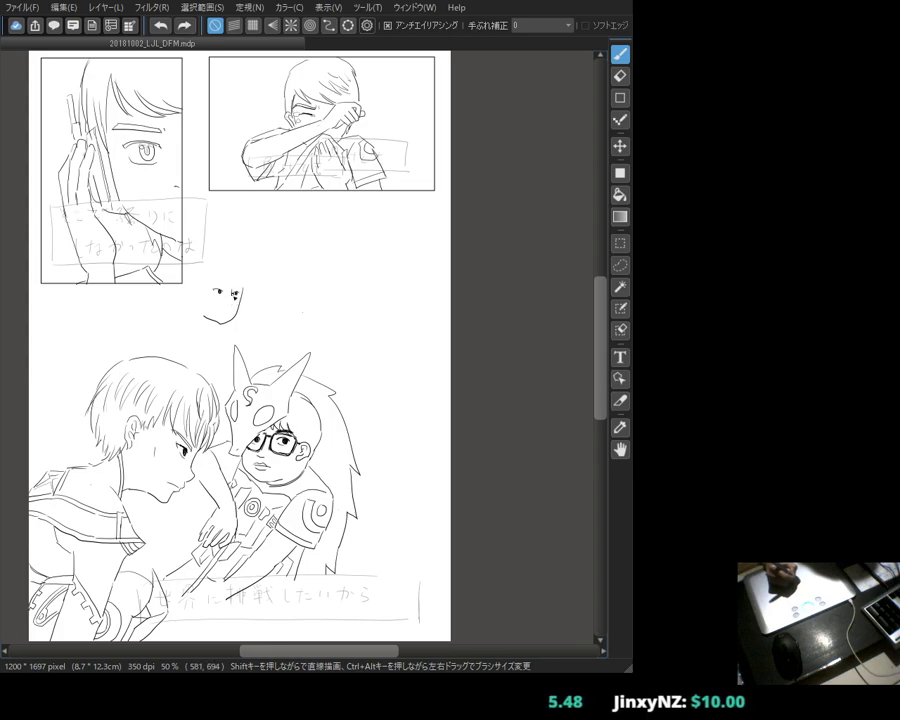
{"action": "left_click_drag", "start_coordinate": [234, 296], "coordinate": [236, 310]}
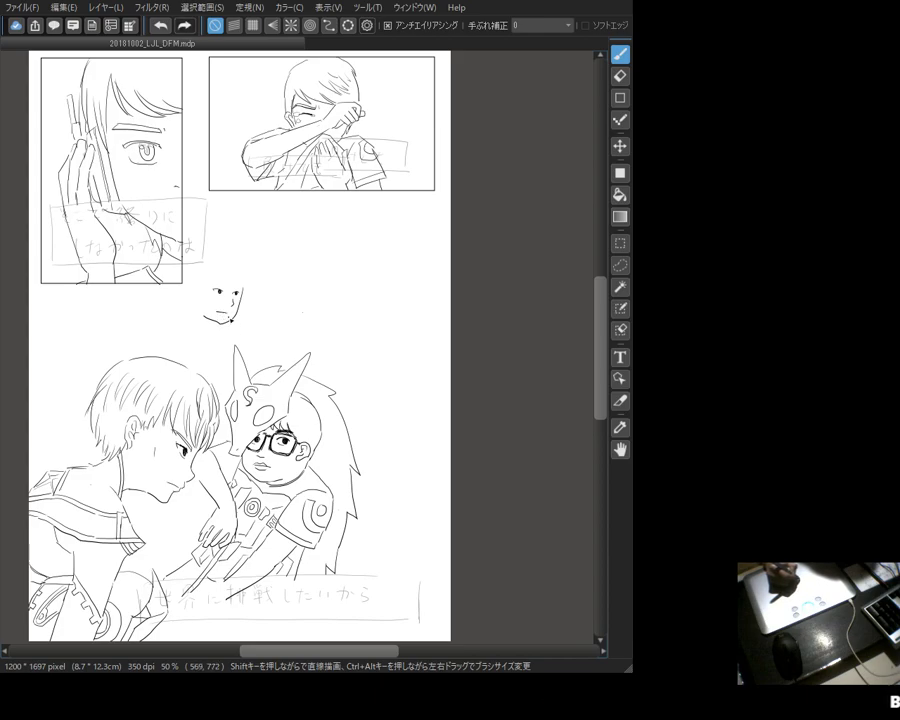
Step: Erase part of the third face's chin and redraw the jawline, extending it up the near cheek
{"action": "key", "text": "e"}
{"action": "mouse_move", "coordinate": [221, 321]}
{"action": "left_mouse_down"}
{"action": "mouse_move", "coordinate": [210, 320]}
{"action": "mouse_move", "coordinate": [219, 326]}
{"action": "left_mouse_up"}
{"action": "key", "text": "b"}
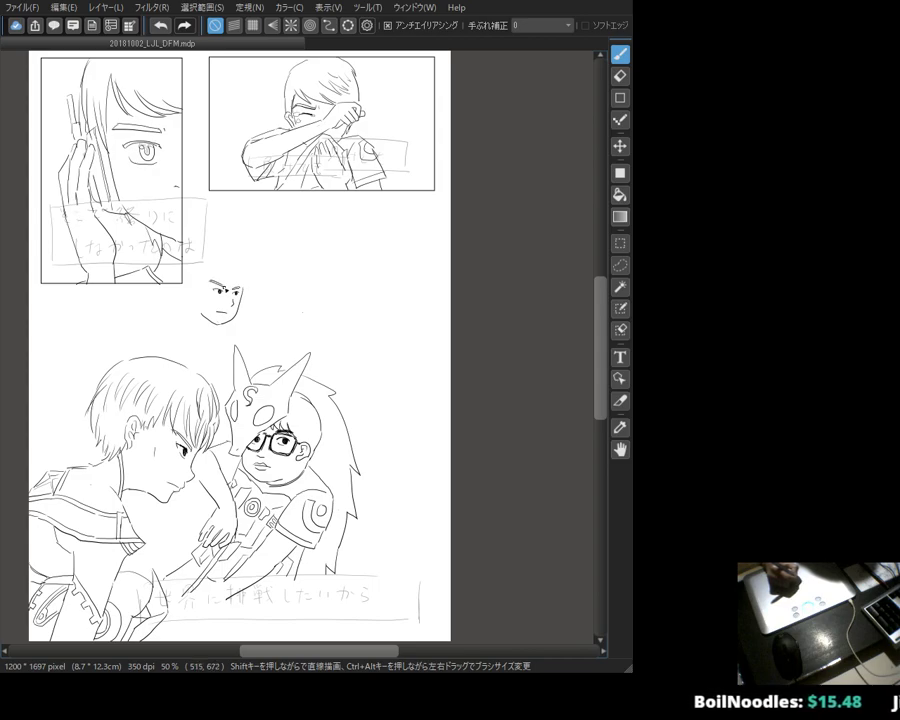
Step: Draw stern slanted eyebrows close above the third face's eyes, undoing the poorly placed brow strokes
{"action": "key", "text": "ctrl+z"}
{"action": "key", "text": "ctrl+z"}
{"action": "left_click_drag", "start_coordinate": [212, 284], "coordinate": [226, 291]}
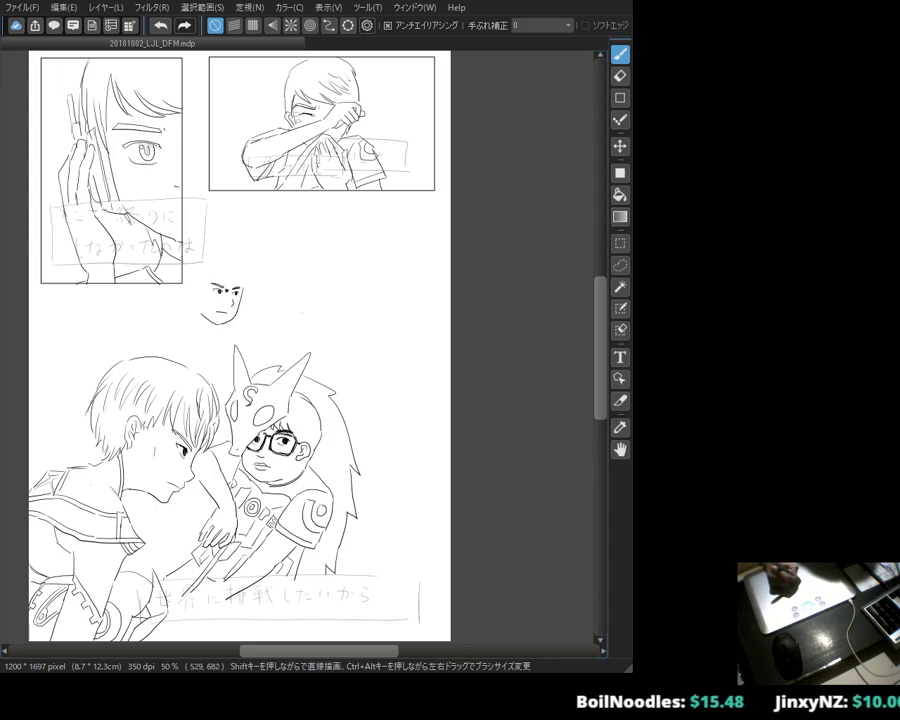
{"action": "key", "text": "ctrl+z"}
{"action": "left_click_drag", "start_coordinate": [216, 289], "coordinate": [221, 295]}
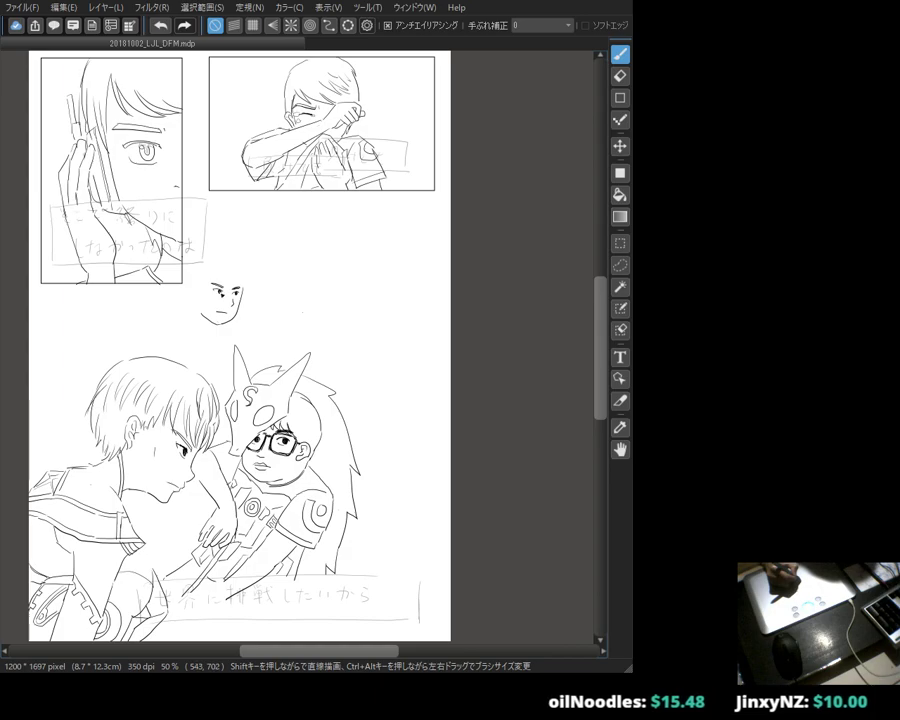
{"action": "key", "text": "ctrl+z"}
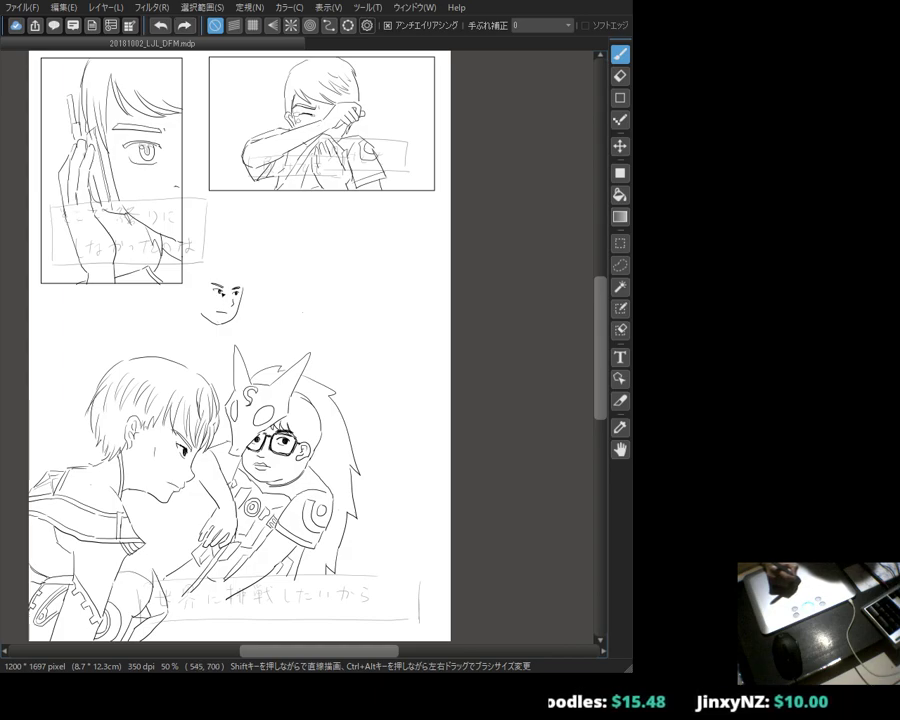
{"action": "left_click_drag", "start_coordinate": [221, 295], "coordinate": [223, 297]}
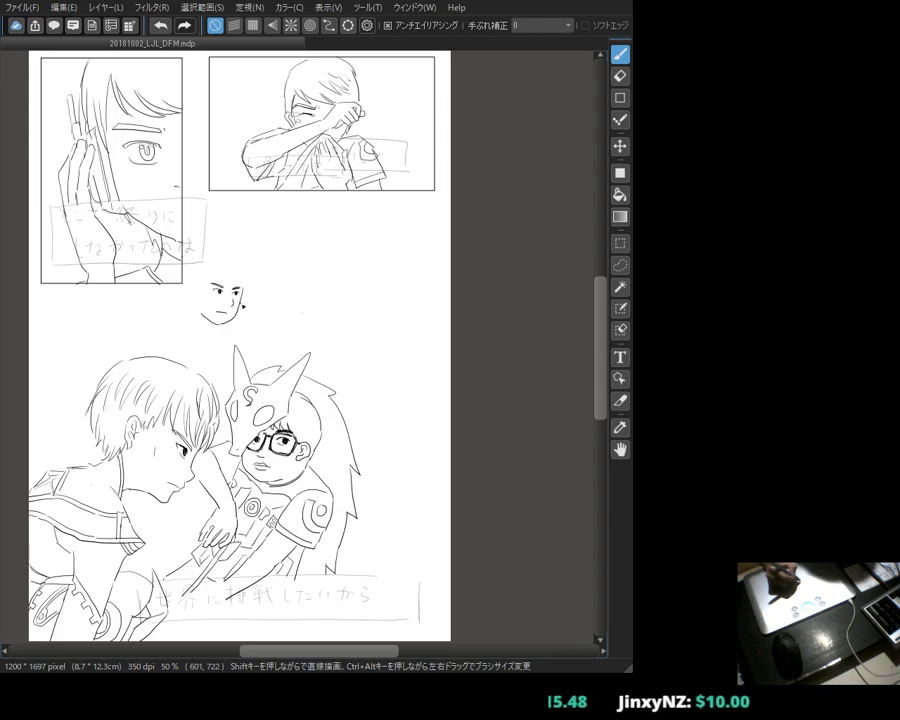
Step: Redraw the third face's nose and reshape its cheek and chin into a narrower, rounded jaw, erasing the old lines
{"action": "key", "text": "e"}
{"action": "left_click_drag", "start_coordinate": [234, 299], "coordinate": [233, 303]}
{"action": "key", "text": "b"}
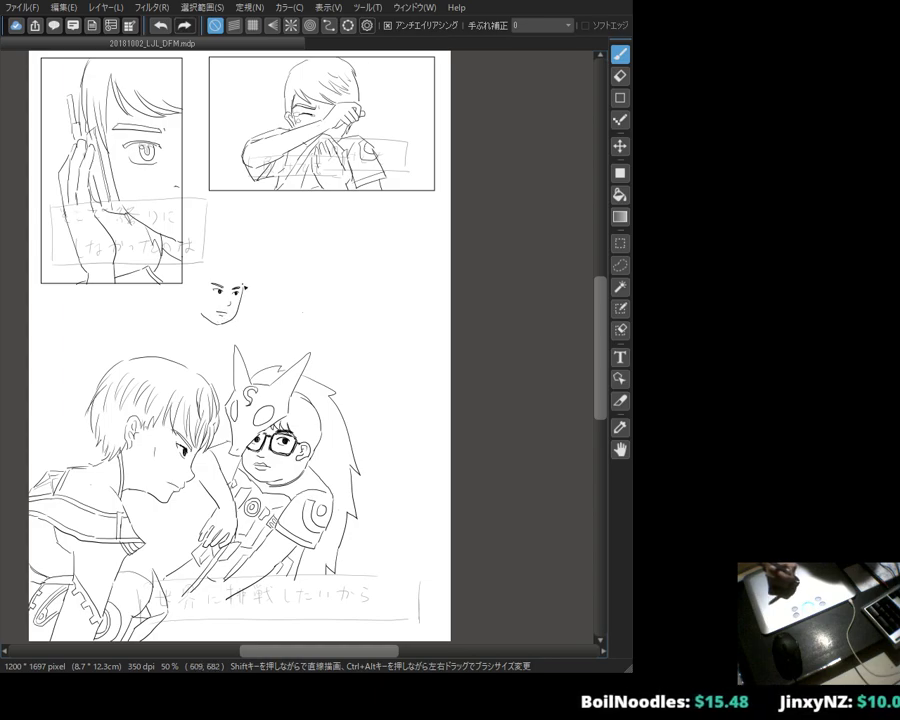
{"action": "key", "text": "e"}
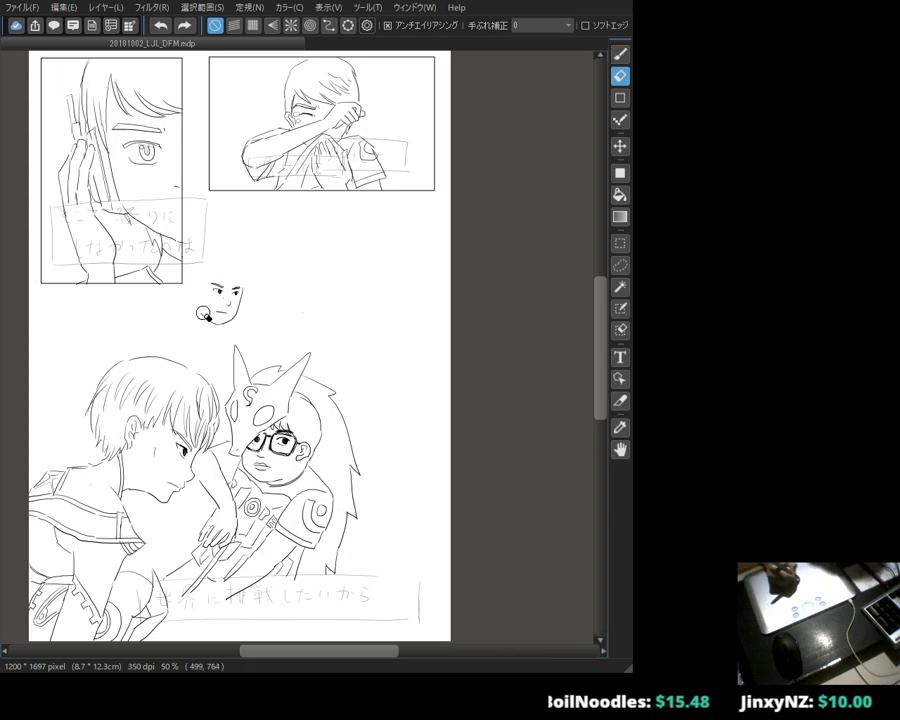
{"action": "key", "text": "p"}
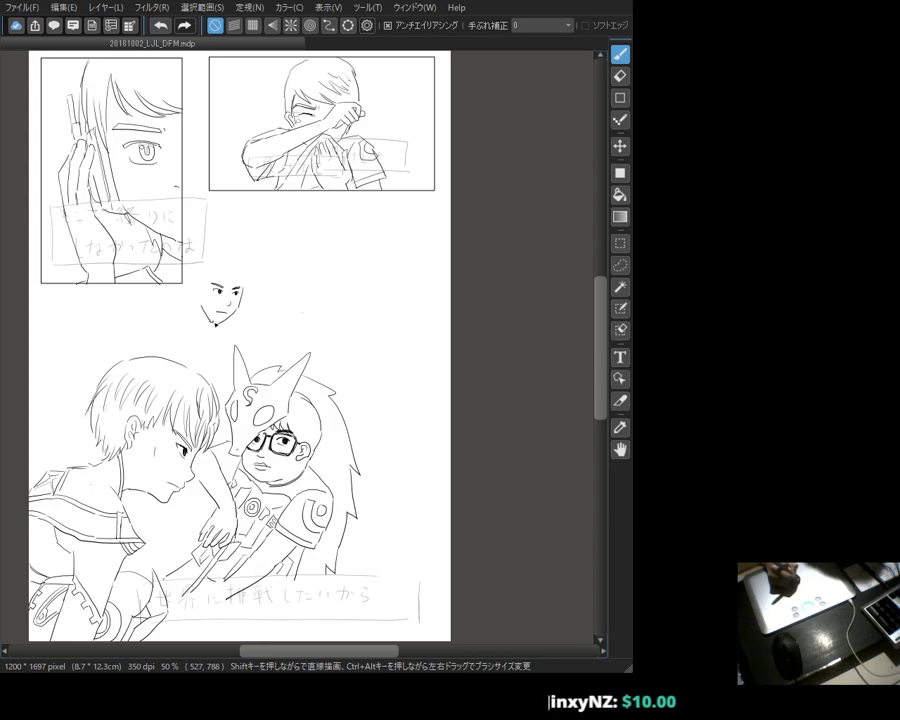
{"action": "key", "text": "e"}
{"action": "key", "text": "b"}
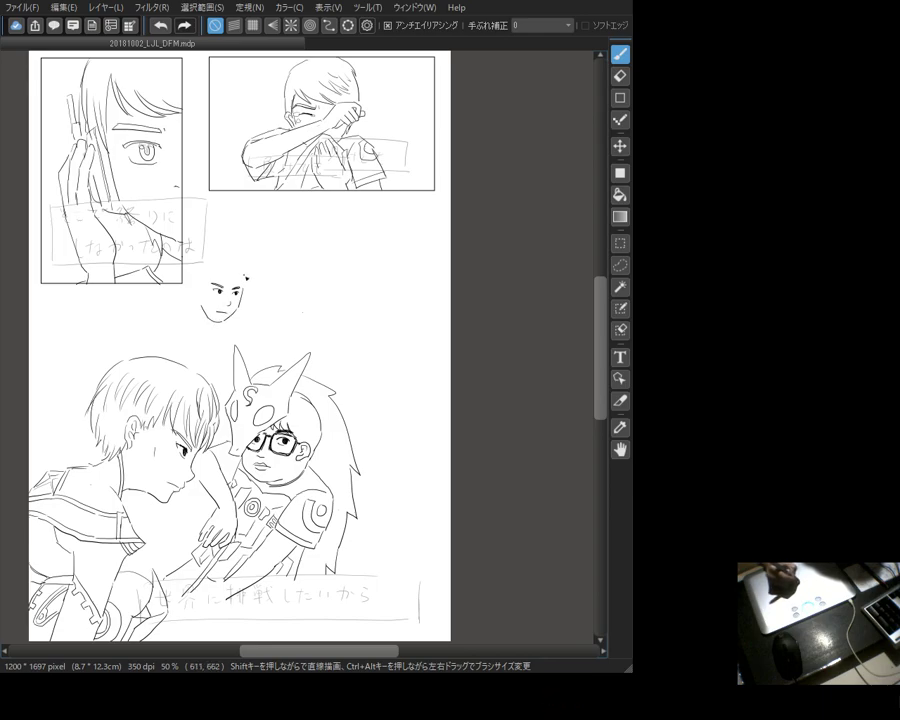
Step: Draw the third character's ear with a hoop earring and a pair of round goggles above the forehead, erasing the overlapping fringe
{"action": "left_click_drag", "start_coordinate": [208, 271], "coordinate": [217, 285]}
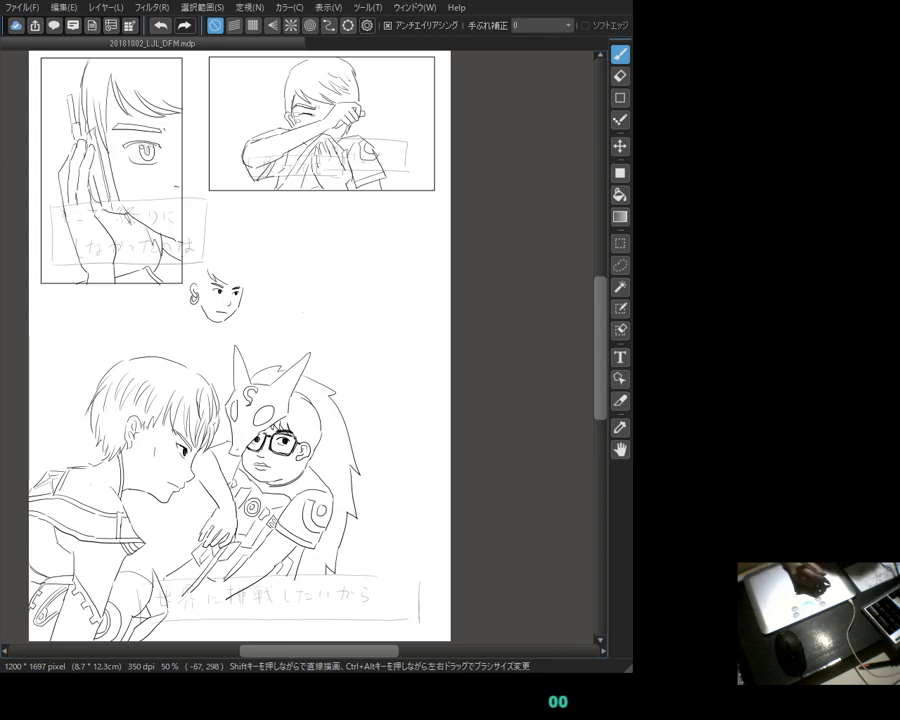
{"action": "key", "text": "e"}
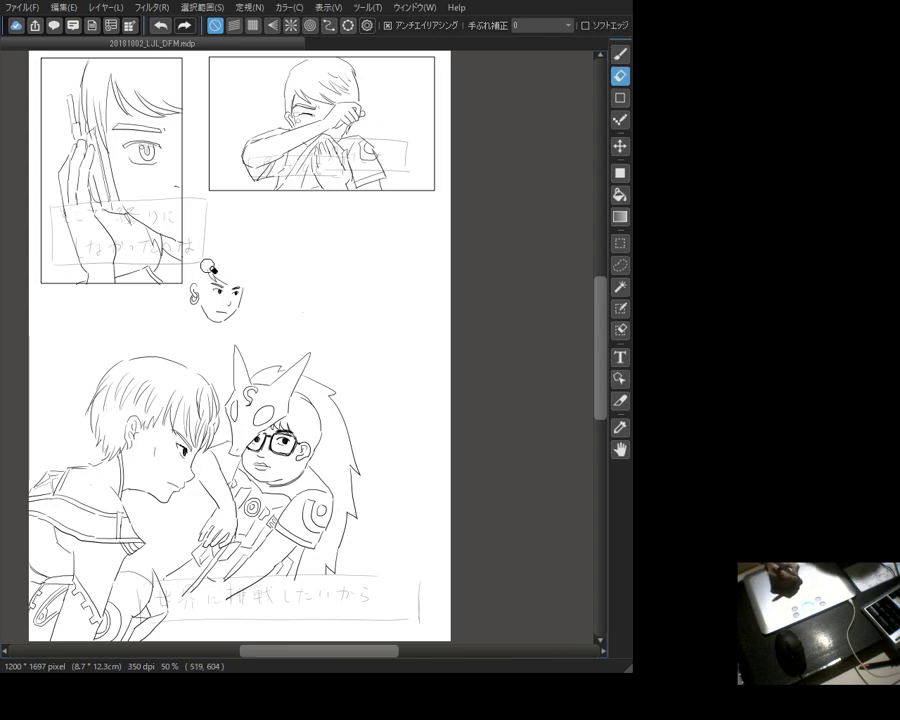
{"action": "key", "text": "b"}
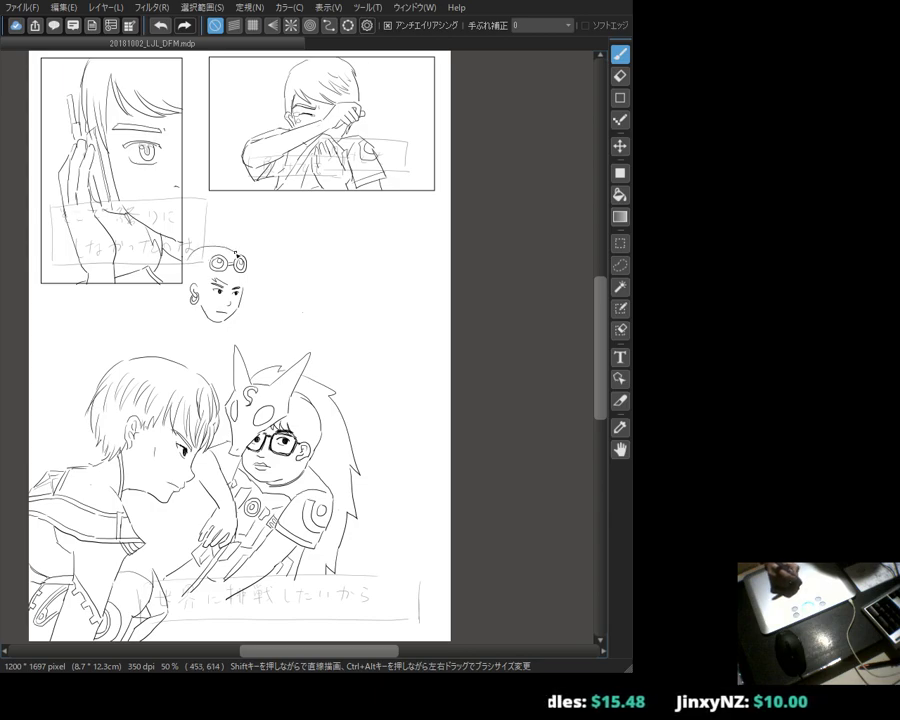
Step: Draw a banded cap around the goggles, redoing its dome stroke, and add the third character's hair, neck, collar and shoulder
{"action": "mouse_move", "coordinate": [198, 258]}
{"action": "left_mouse_down"}
{"action": "mouse_move", "coordinate": [231, 243]}
{"action": "mouse_move", "coordinate": [243, 256]}
{"action": "left_mouse_up"}
{"action": "key", "text": "ctrl+z"}
{"action": "mouse_move", "coordinate": [188, 263]}
{"action": "left_mouse_down"}
{"action": "mouse_move", "coordinate": [207, 242]}
{"action": "mouse_move", "coordinate": [243, 254]}
{"action": "mouse_move", "coordinate": [248, 231]}
{"action": "mouse_move", "coordinate": [250, 259]}
{"action": "left_mouse_up"}
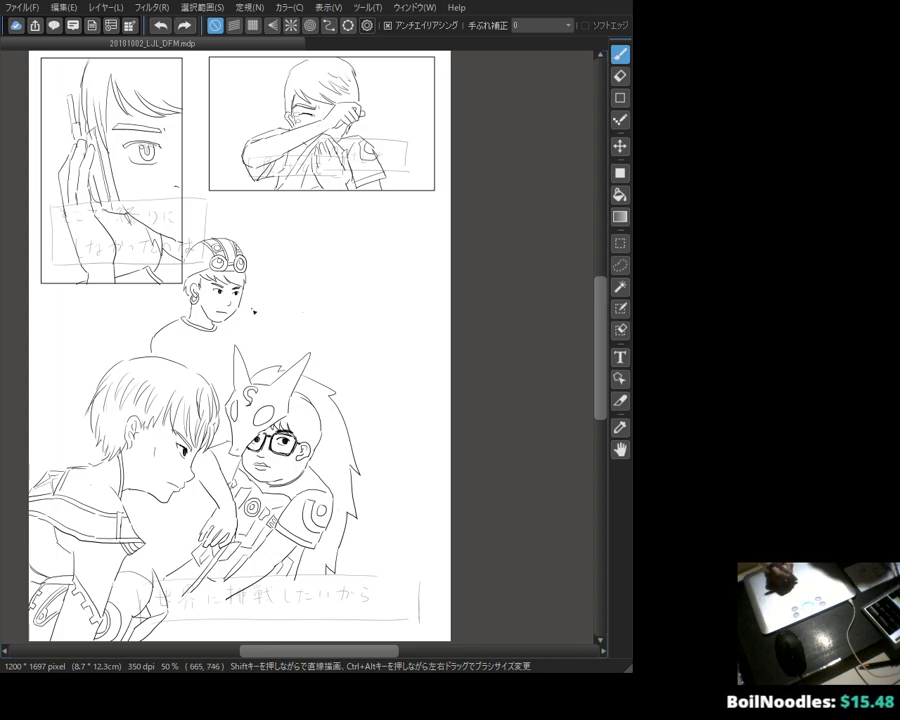
Step: Draw a round ball shape beside the third character's chin, above the mask's ears, undoing and erasing the failed outlines
{"action": "mouse_move", "coordinate": [242, 316]}
{"action": "left_mouse_down"}
{"action": "mouse_move", "coordinate": [251, 347]}
{"action": "mouse_move", "coordinate": [272, 340]}
{"action": "mouse_move", "coordinate": [272, 320]}
{"action": "mouse_move", "coordinate": [258, 310]}
{"action": "mouse_move", "coordinate": [240, 326]}
{"action": "mouse_move", "coordinate": [251, 348]}
{"action": "mouse_move", "coordinate": [270, 340]}
{"action": "mouse_move", "coordinate": [268, 318]}
{"action": "mouse_move", "coordinate": [258, 310]}
{"action": "mouse_move", "coordinate": [237, 321]}
{"action": "mouse_move", "coordinate": [250, 350]}
{"action": "mouse_move", "coordinate": [272, 340]}
{"action": "mouse_move", "coordinate": [253, 315]}
{"action": "mouse_move", "coordinate": [245, 320]}
{"action": "mouse_move", "coordinate": [259, 313]}
{"action": "mouse_move", "coordinate": [280, 333]}
{"action": "mouse_move", "coordinate": [248, 312]}
{"action": "mouse_move", "coordinate": [272, 316]}
{"action": "mouse_move", "coordinate": [274, 337]}
{"action": "mouse_move", "coordinate": [243, 310]}
{"action": "mouse_move", "coordinate": [277, 324]}
{"action": "mouse_move", "coordinate": [272, 342]}
{"action": "mouse_move", "coordinate": [270, 301]}
{"action": "mouse_move", "coordinate": [249, 310]}
{"action": "mouse_move", "coordinate": [269, 343]}
{"action": "left_mouse_up"}
{"action": "key", "text": "ctrl+z"}
{"action": "key", "text": "ctrl+z"}
{"action": "key", "text": "ctrl+z"}
{"action": "key", "text": "ctrl+z"}
{"action": "key", "text": "e"}
{"action": "key", "text": "b"}
{"action": "key", "text": "ctrl+z"}
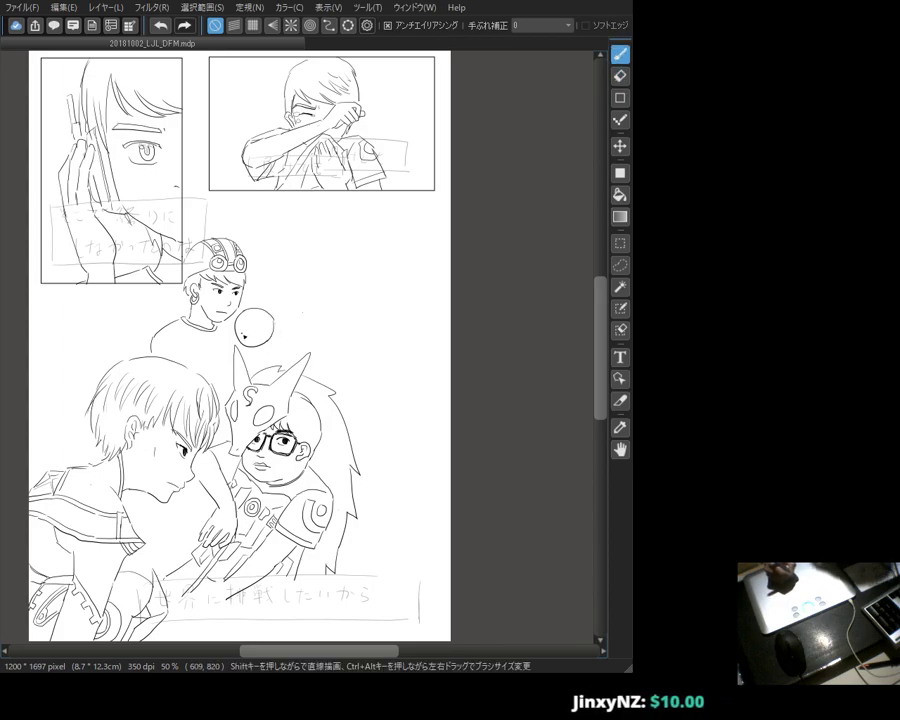
Step: Turn the ball beside the third character's chin into a bomb with a top cap and curved fuse, erasing the overlapping outline
{"action": "key", "text": "e"}
{"action": "key", "text": "b"}
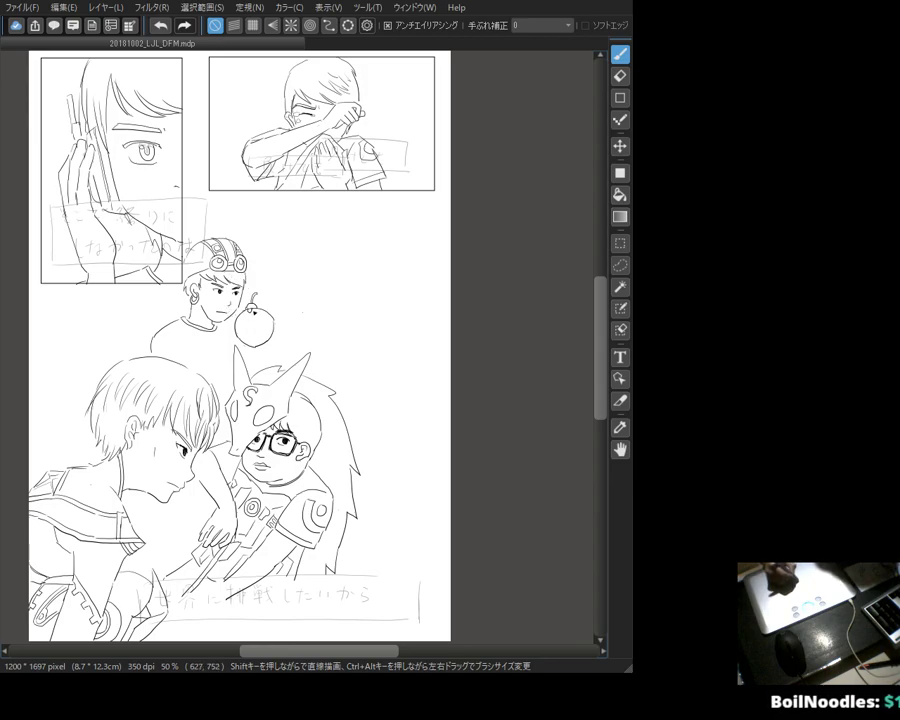
{"action": "key", "text": "e"}
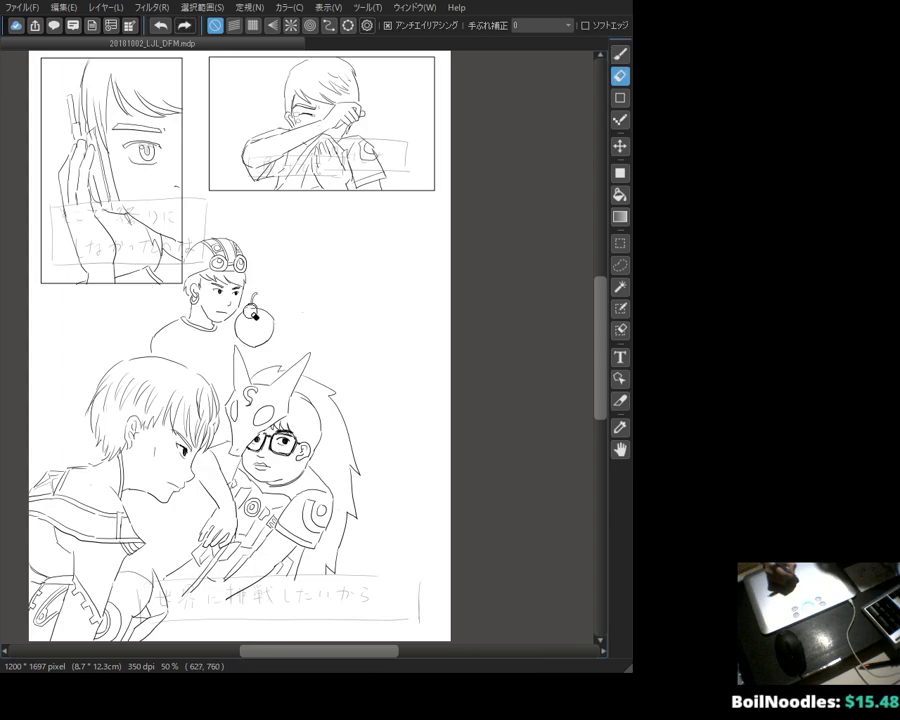
{"action": "key", "text": "b"}
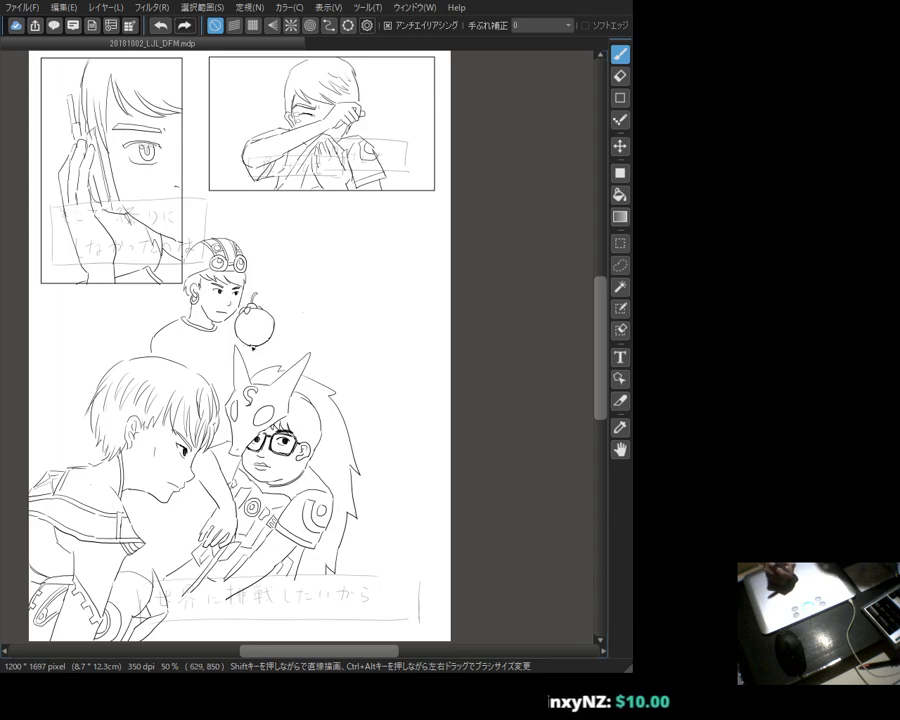
{"action": "key", "text": "e"}
{"action": "key", "text": "b"}
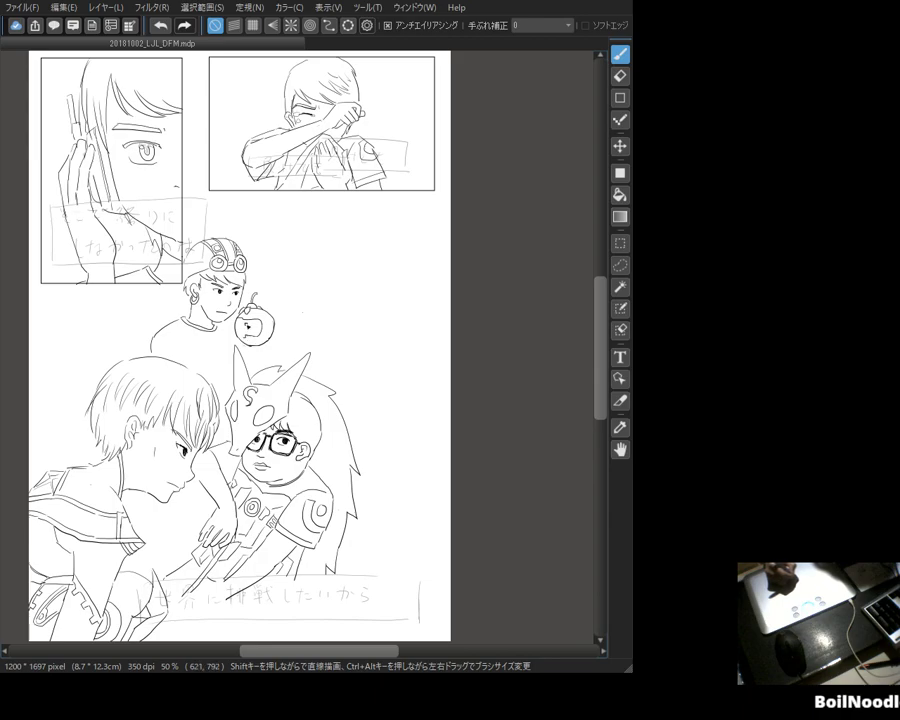
Step: Draw the framed rectangular window and side fittings on the bomb's front, and add a spark at the fuse tip
{"action": "left_click_drag", "start_coordinate": [247, 328], "coordinate": [261, 331]}
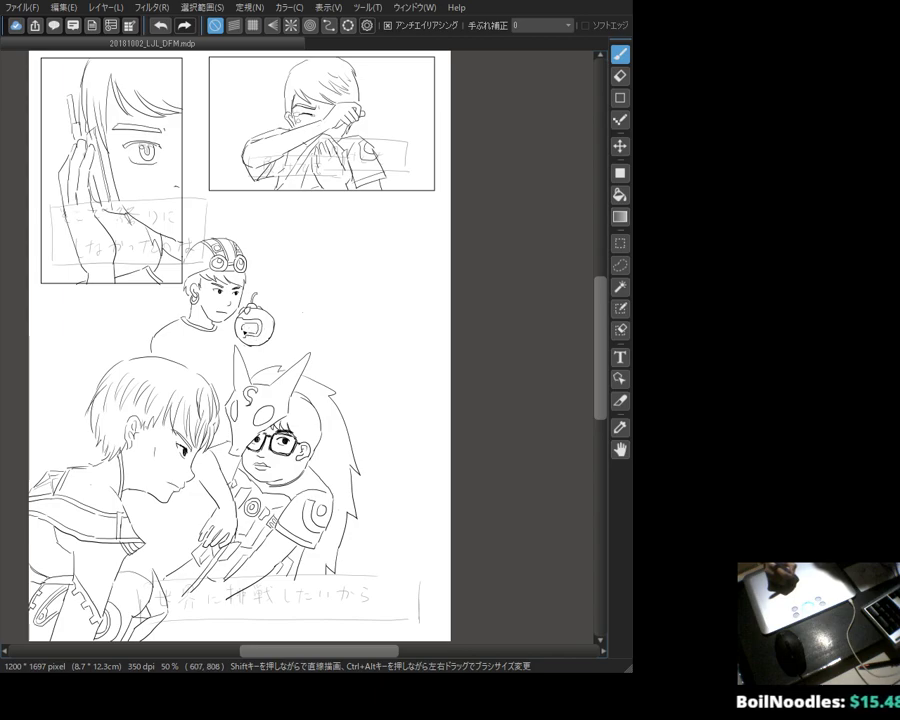
{"action": "left_click_drag", "start_coordinate": [249, 328], "coordinate": [243, 333]}
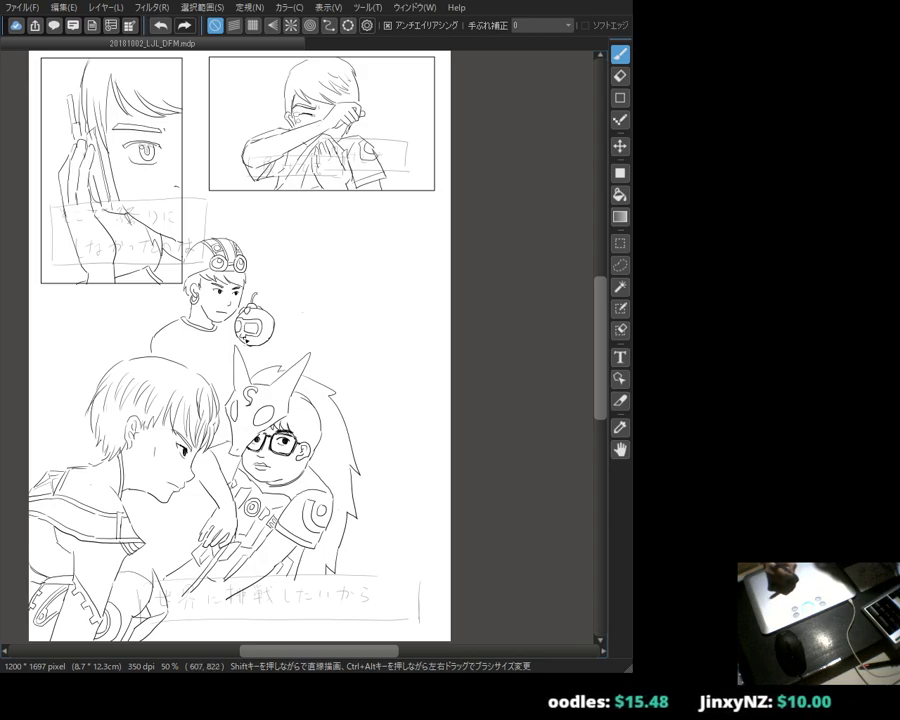
{"action": "key", "text": "e"}
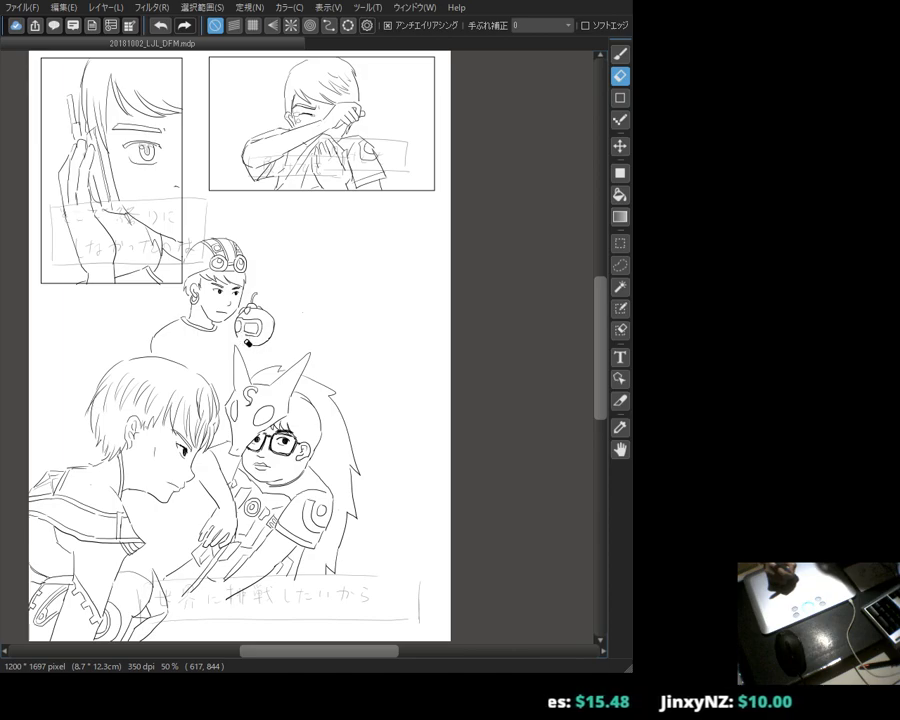
{"action": "key", "text": "b"}
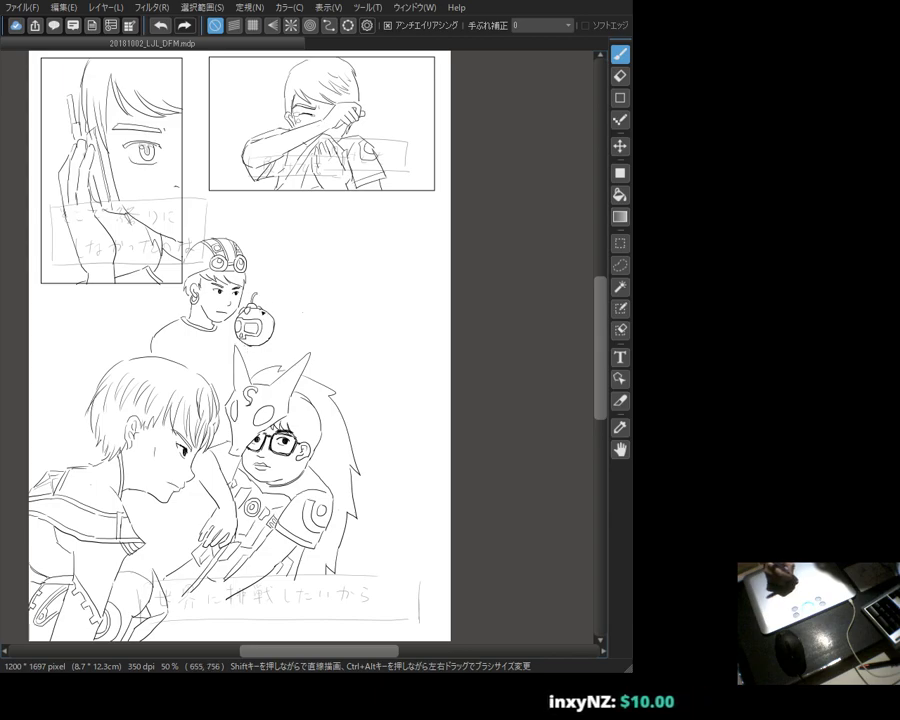
{"action": "left_click_drag", "start_coordinate": [259, 297], "coordinate": [258, 291]}
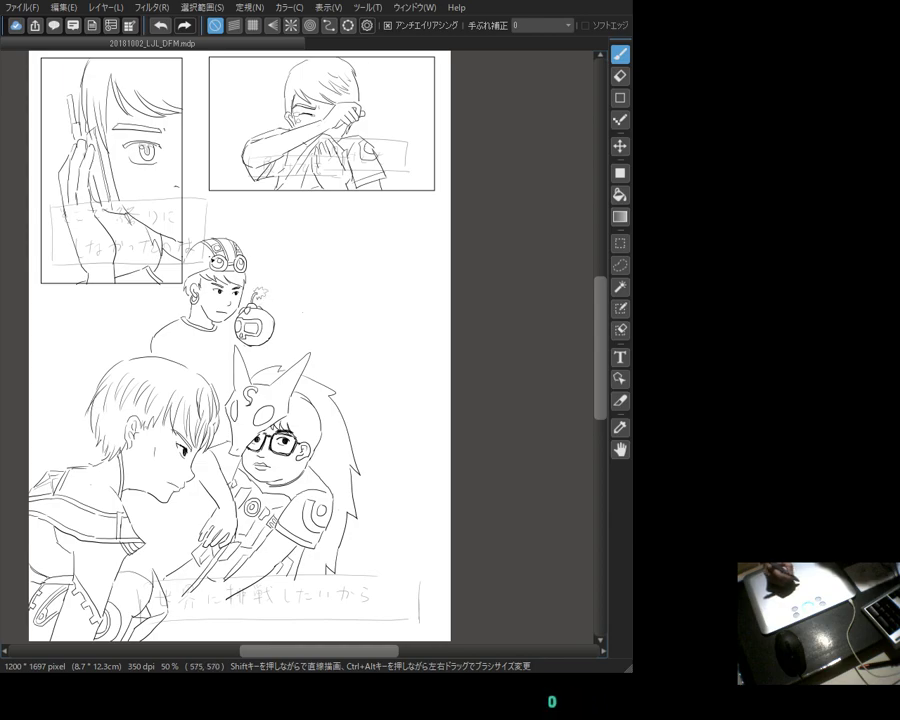
Step: Erase the third character's shoulder line and redraw the shoulder with an inner arm line, undoing a failed stroke
{"action": "key", "text": "e"}
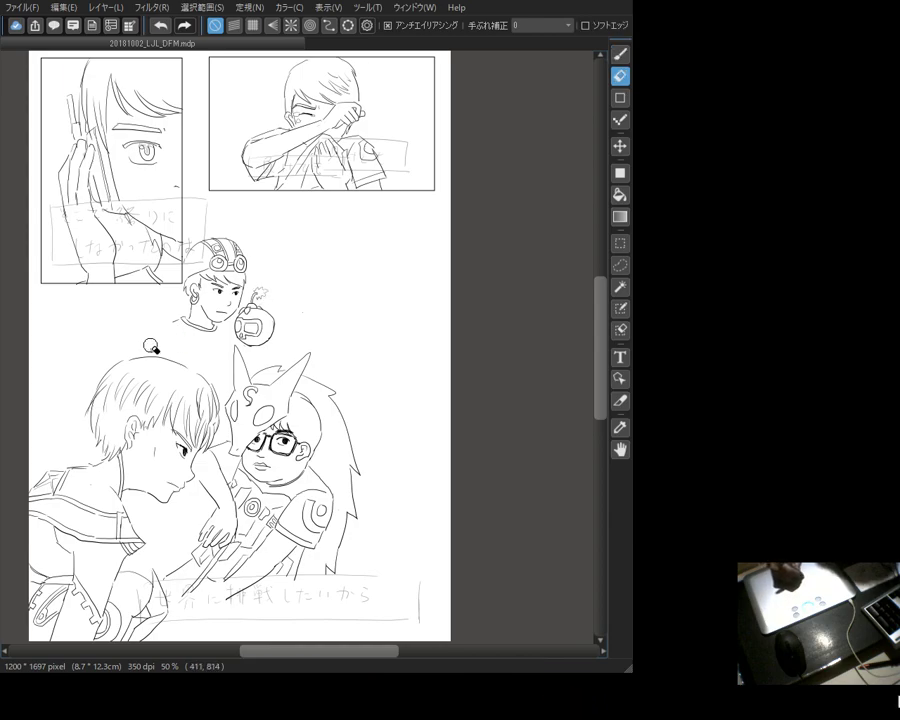
{"action": "key", "text": "b"}
{"action": "mouse_move", "coordinate": [155, 332]}
{"action": "left_mouse_down"}
{"action": "mouse_move", "coordinate": [143, 352]}
{"action": "mouse_move", "coordinate": [164, 335]}
{"action": "mouse_move", "coordinate": [173, 339]}
{"action": "left_mouse_up"}
{"action": "key", "text": "ctrl+z"}
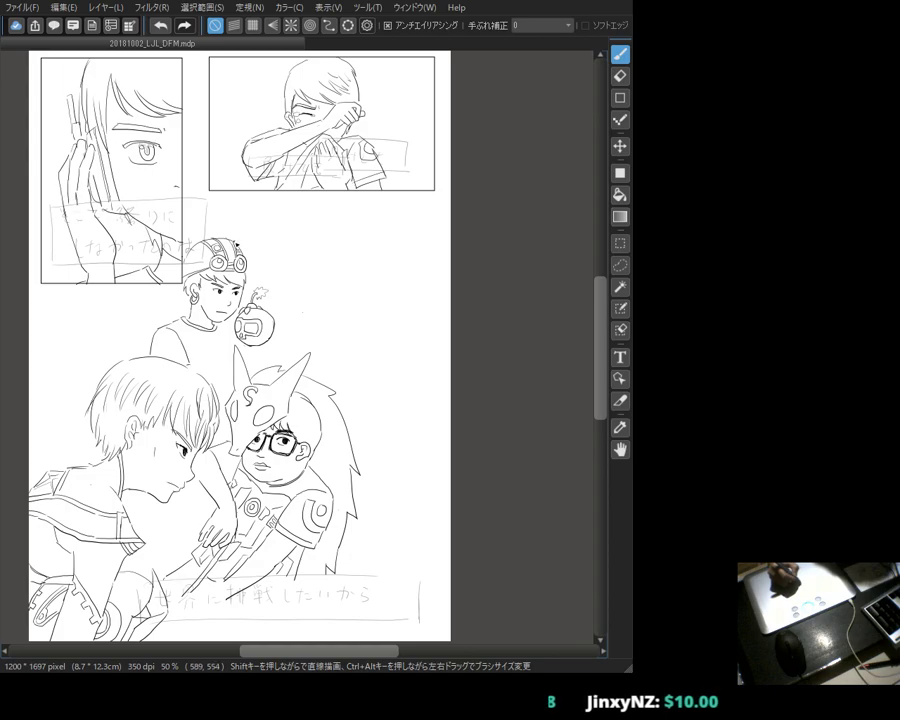
Step: Add the third character's remaining cap and sleeve details and draw a ringed round shape between the two lower heads, undoing a stray stroke
{"action": "left_click_drag", "start_coordinate": [237, 245], "coordinate": [246, 231]}
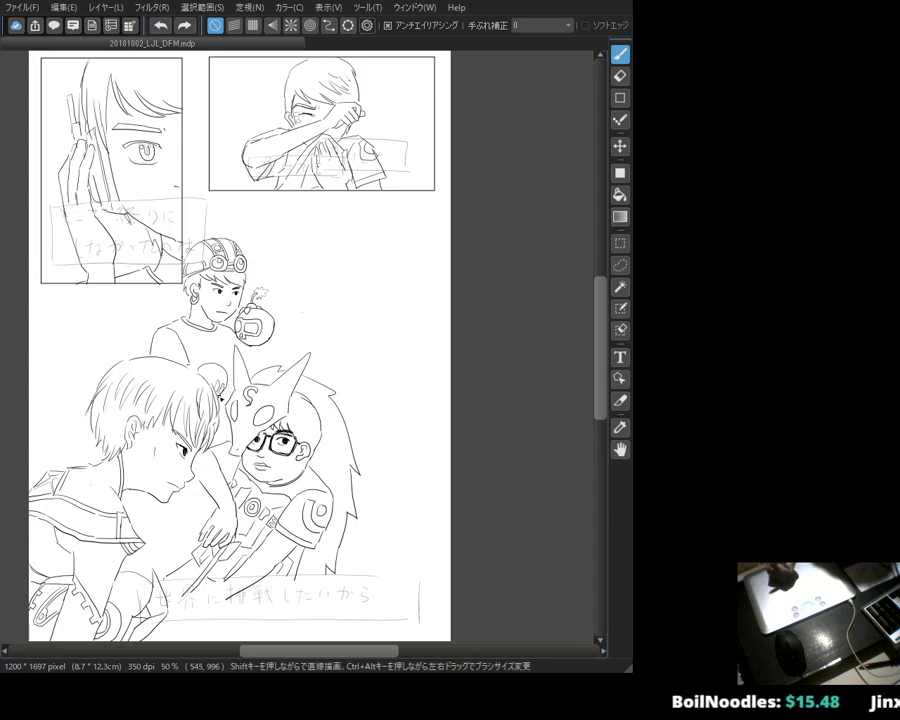
{"action": "key", "text": "e"}
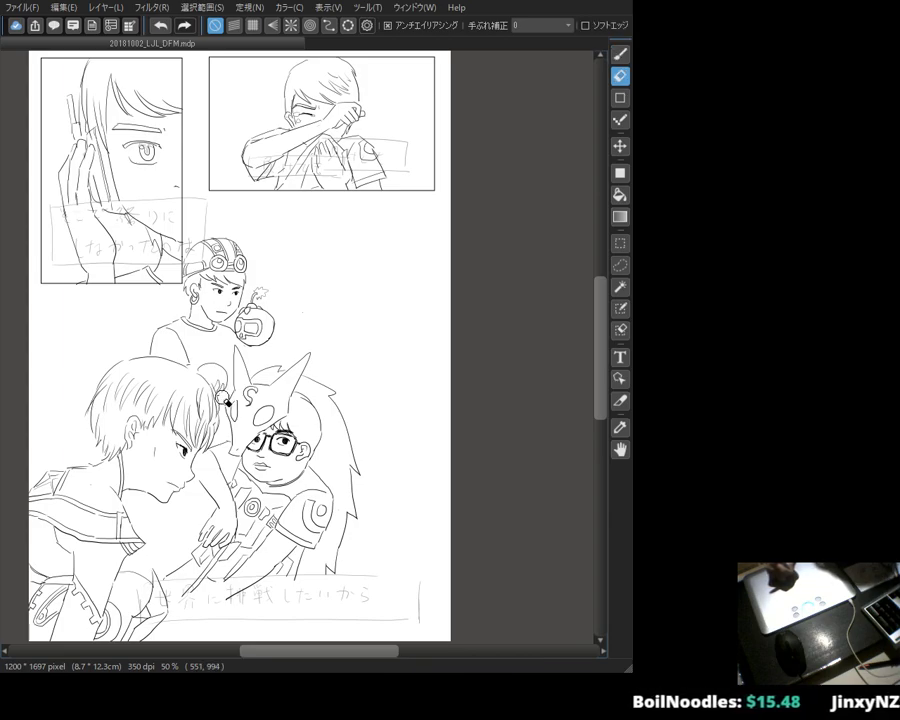
{"action": "key", "text": "b"}
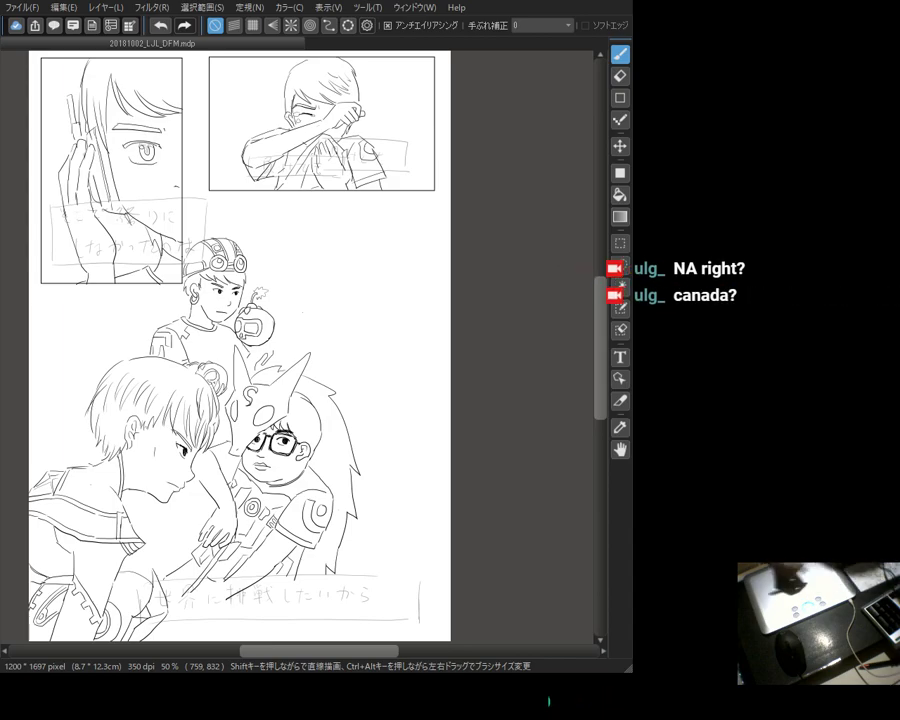
{"action": "mouse_move", "coordinate": [370, 256]}
{"action": "left_mouse_down"}
{"action": "mouse_move", "coordinate": [392, 282]}
{"action": "mouse_move", "coordinate": [409, 263]}
{"action": "left_mouse_up"}
{"action": "key", "text": "ctrl+z"}
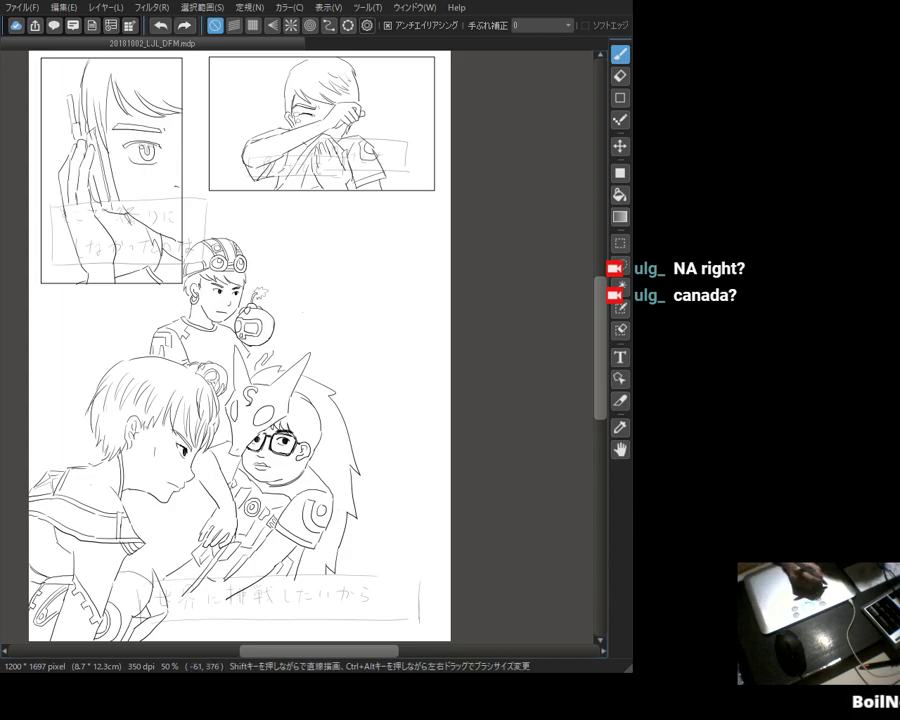
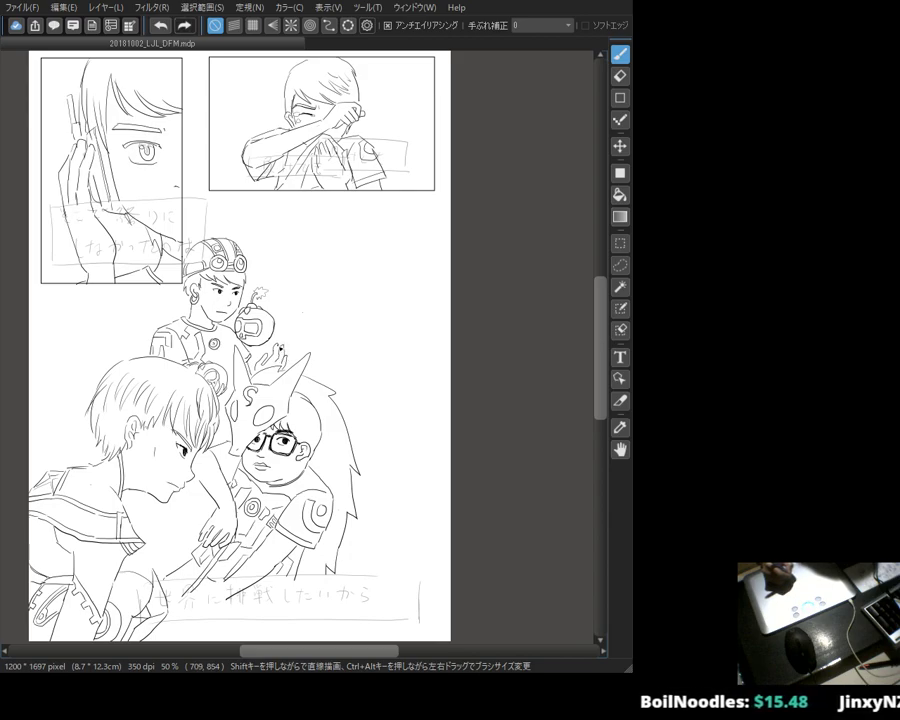
Step: Erase and redraw the fingers of the raised open hand below the bomb
{"action": "key", "text": "e"}
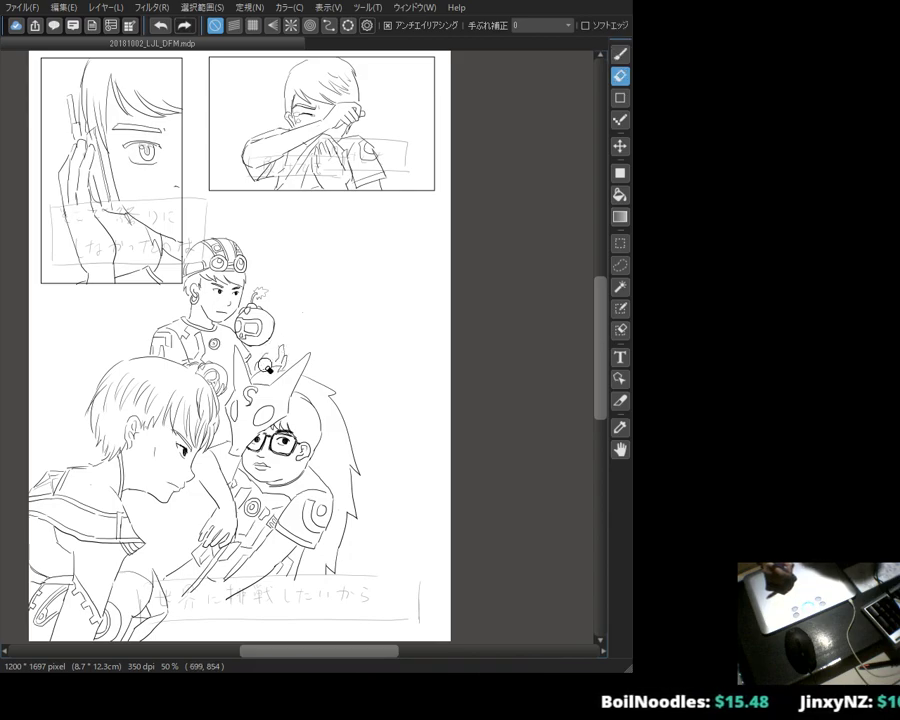
{"action": "key", "text": "b"}
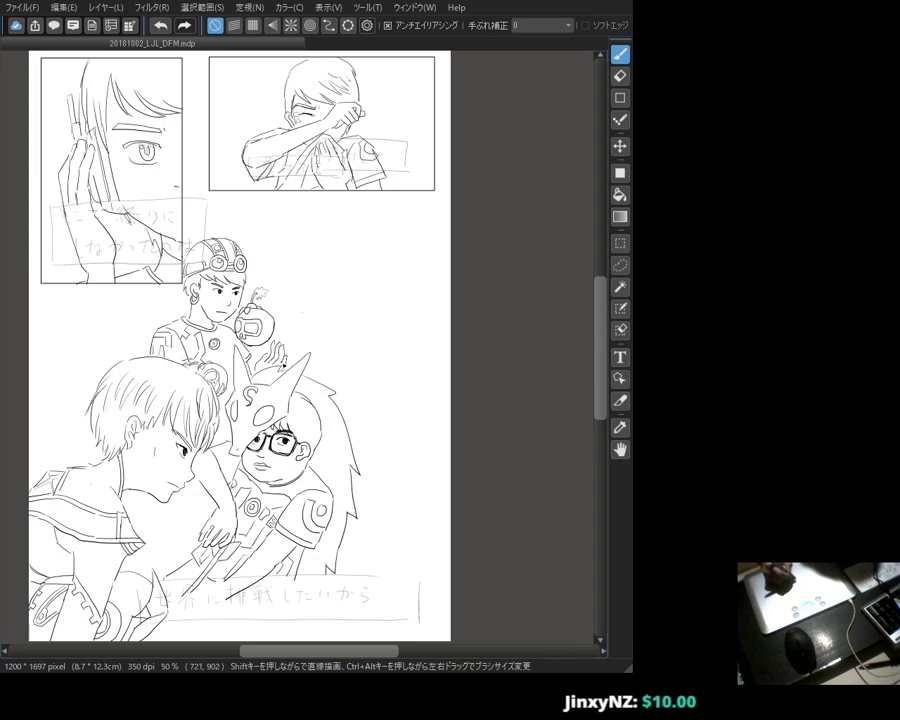
{"action": "key", "text": "e"}
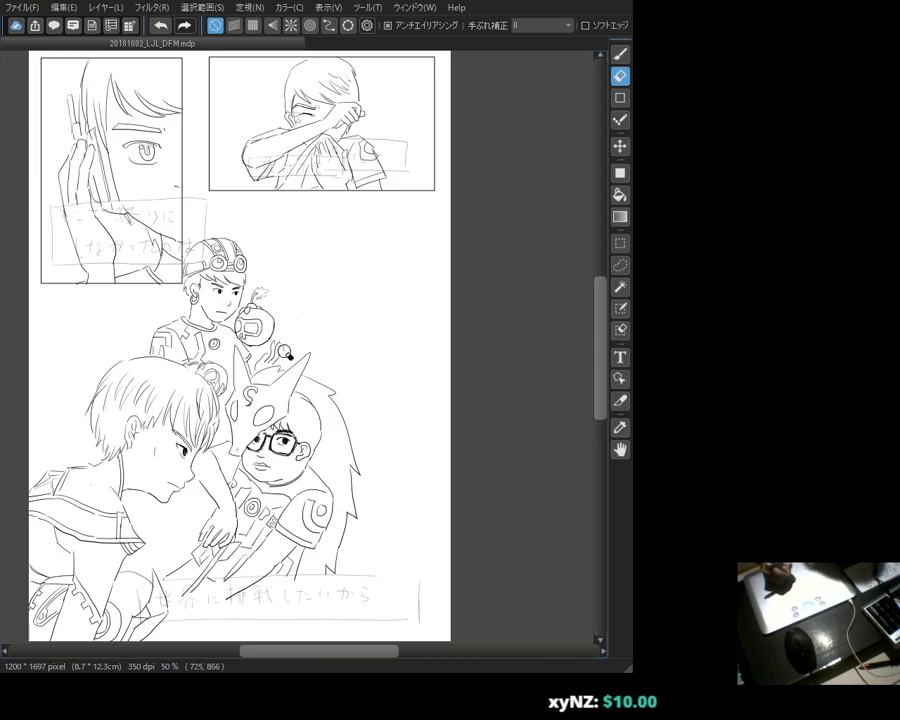
{"action": "key", "text": "p"}
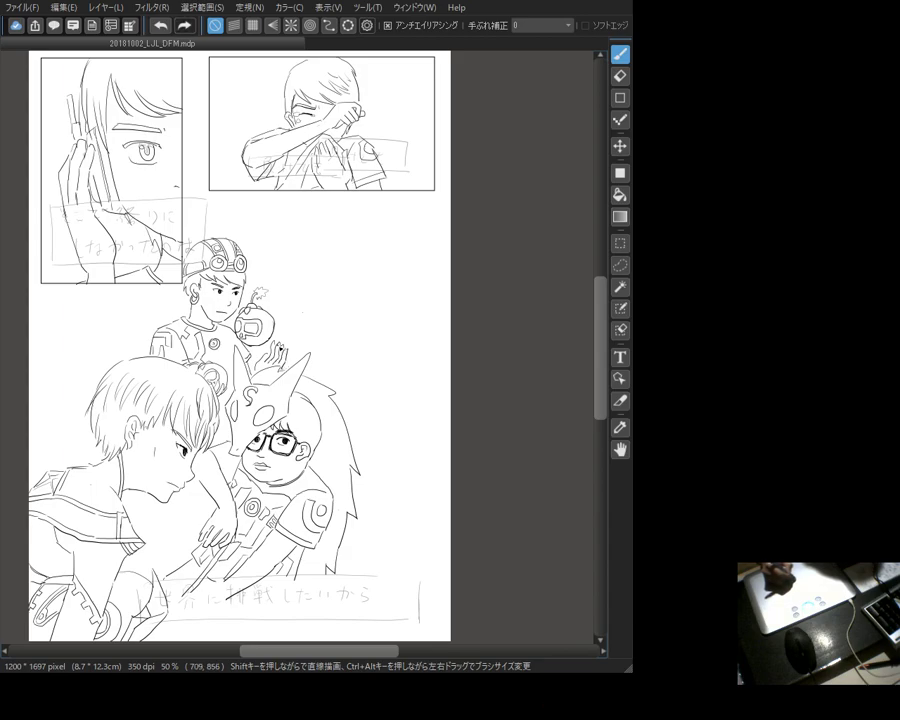
{"action": "key", "text": "e"}
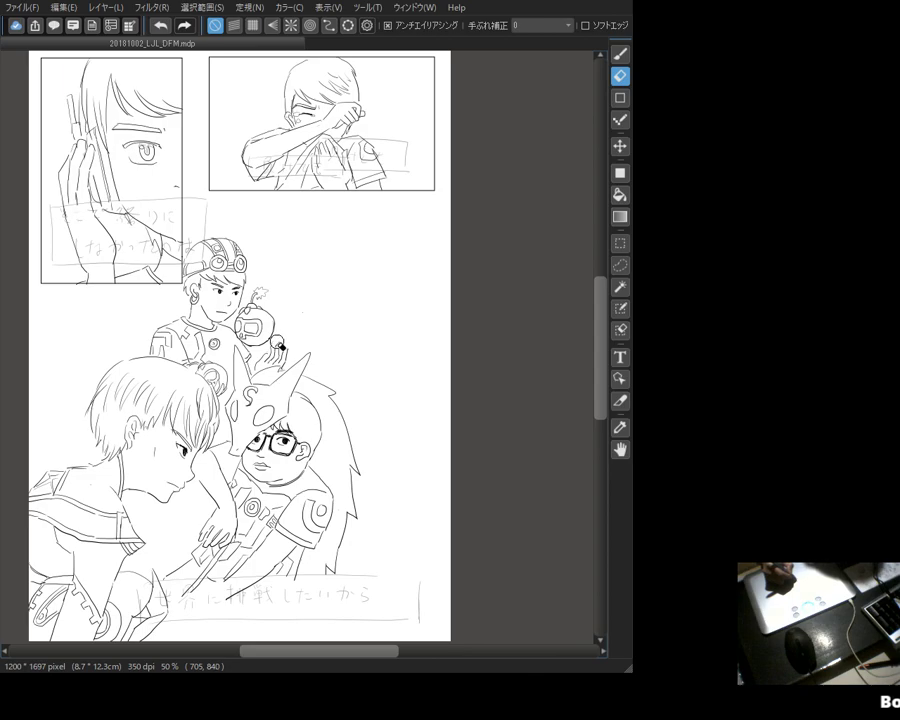
{"action": "key", "text": "b"}
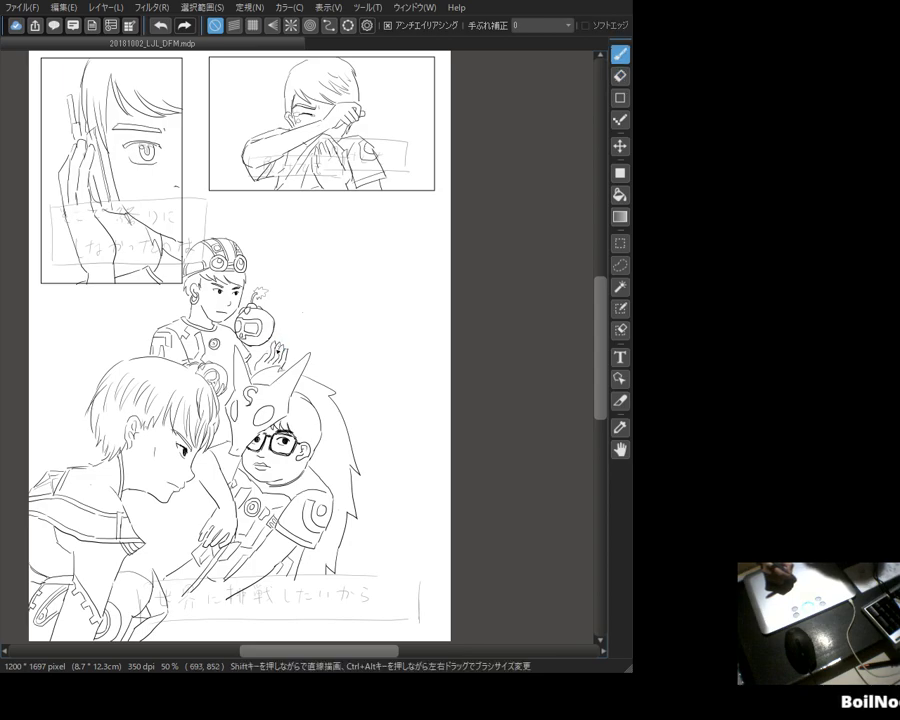
{"action": "key", "text": "e"}
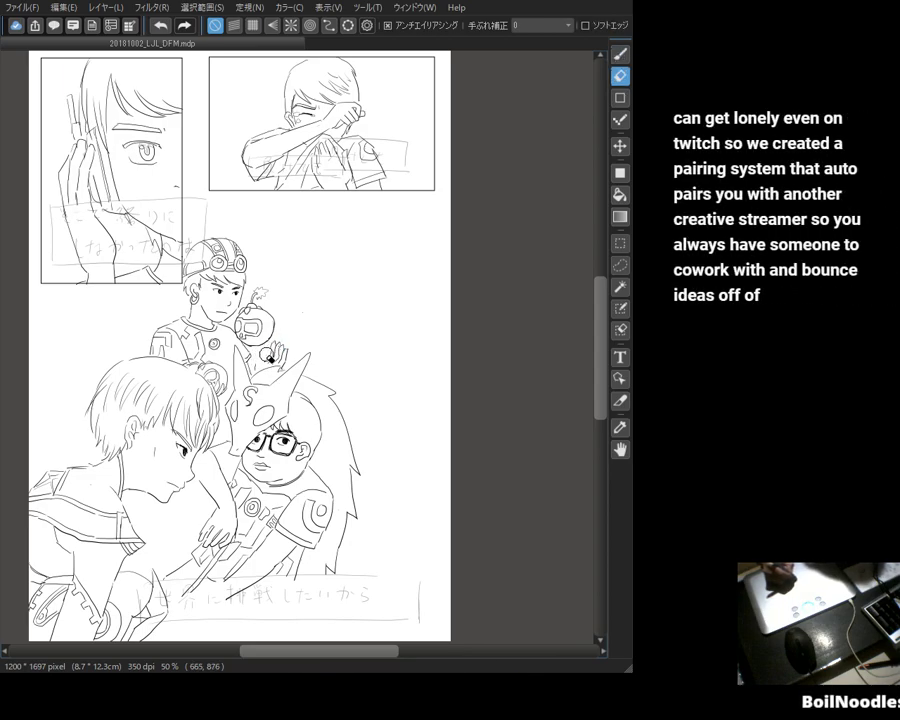
{"action": "key", "text": "b"}
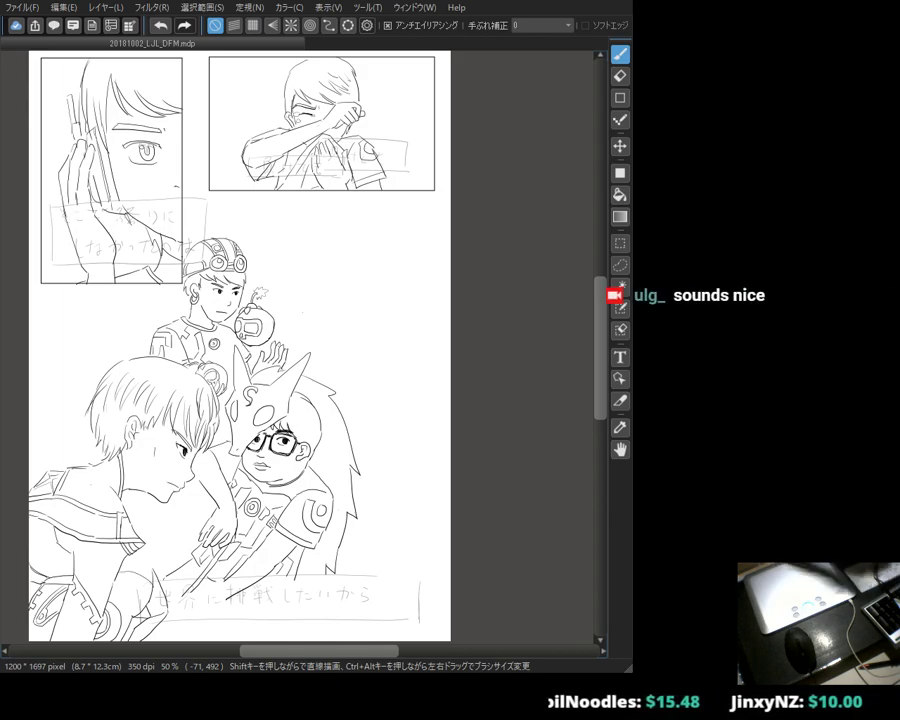
{"action": "left_click_drag", "start_coordinate": [364, 336], "coordinate": [381, 352]}
{"action": "key", "text": "ctrl+z"}
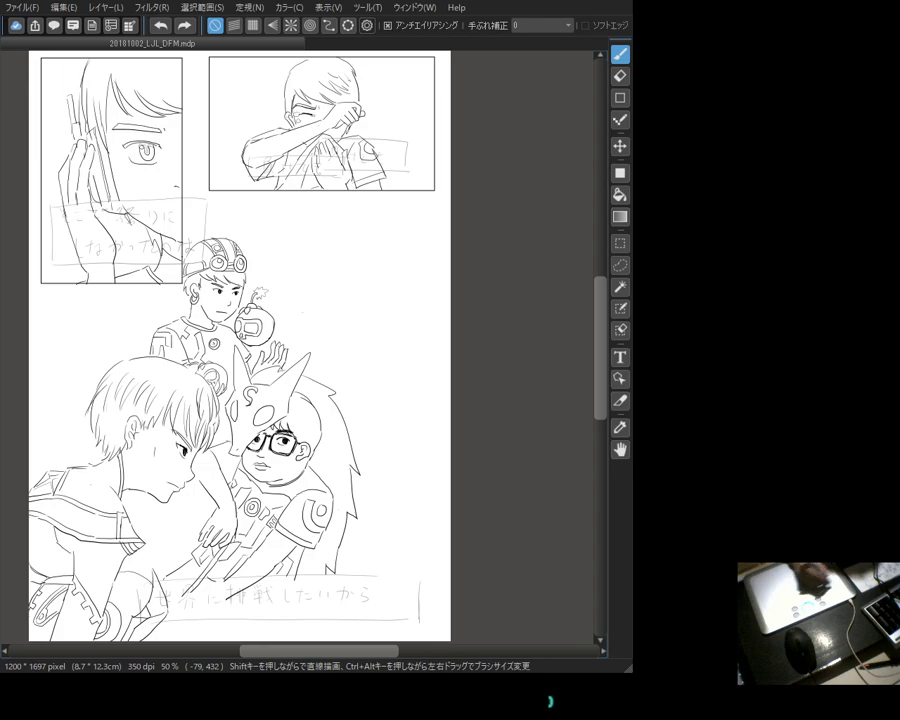
{"action": "left_click_drag", "start_coordinate": [331, 366], "coordinate": [364, 384]}
{"action": "key", "text": "ctrl+z"}
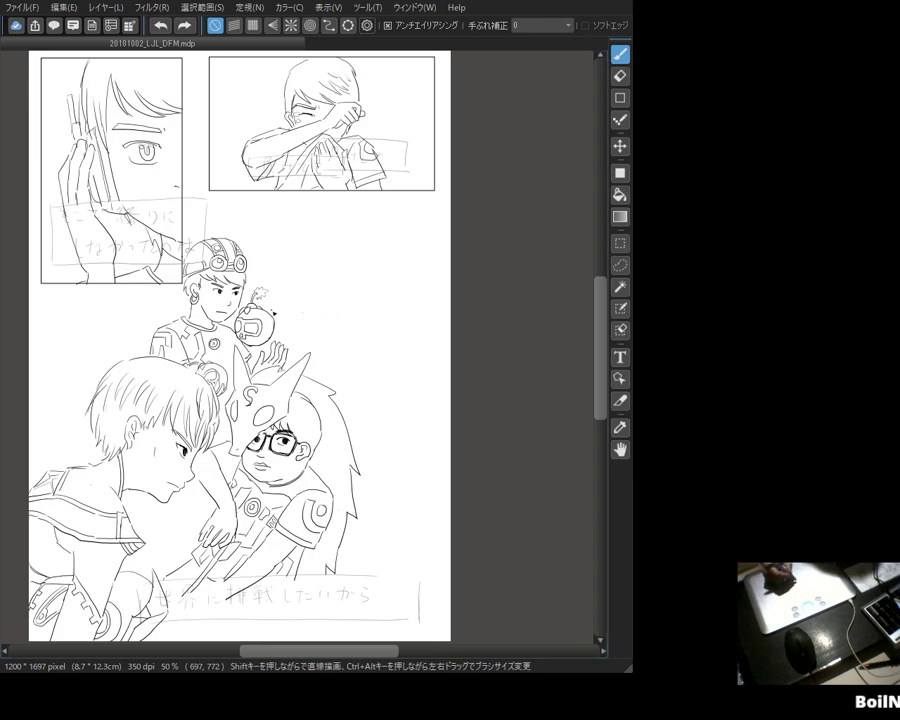
{"action": "left_click_drag", "start_coordinate": [334, 330], "coordinate": [340, 360]}
{"action": "key", "text": "ctrl+z"}
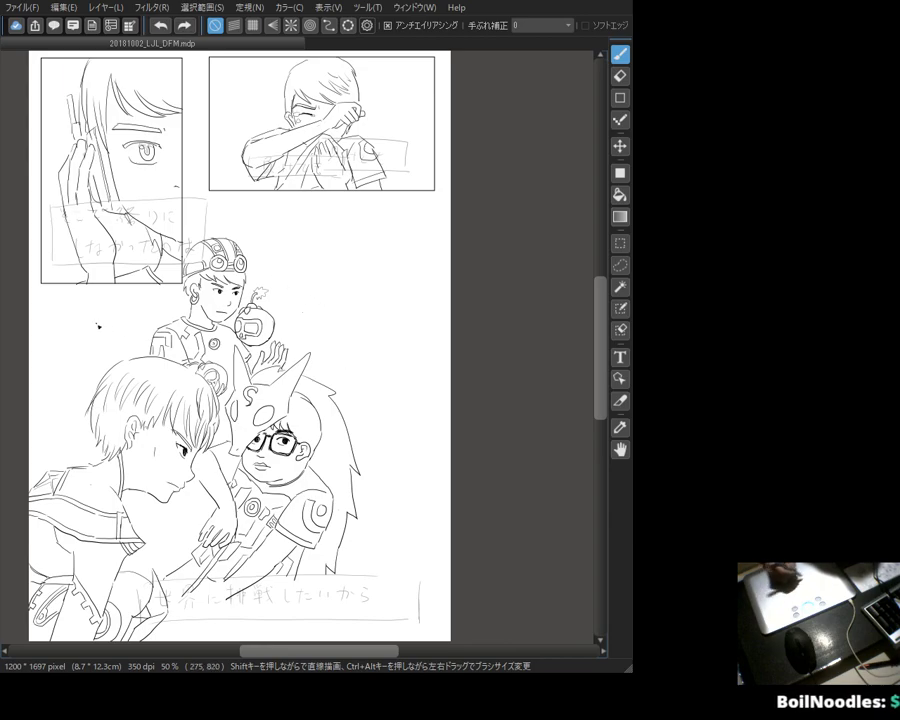
{"action": "mouse_move", "coordinate": [124, 328]}
{"action": "left_mouse_down"}
{"action": "mouse_move", "coordinate": [118, 350]}
{"action": "mouse_move", "coordinate": [100, 357]}
{"action": "left_mouse_up"}
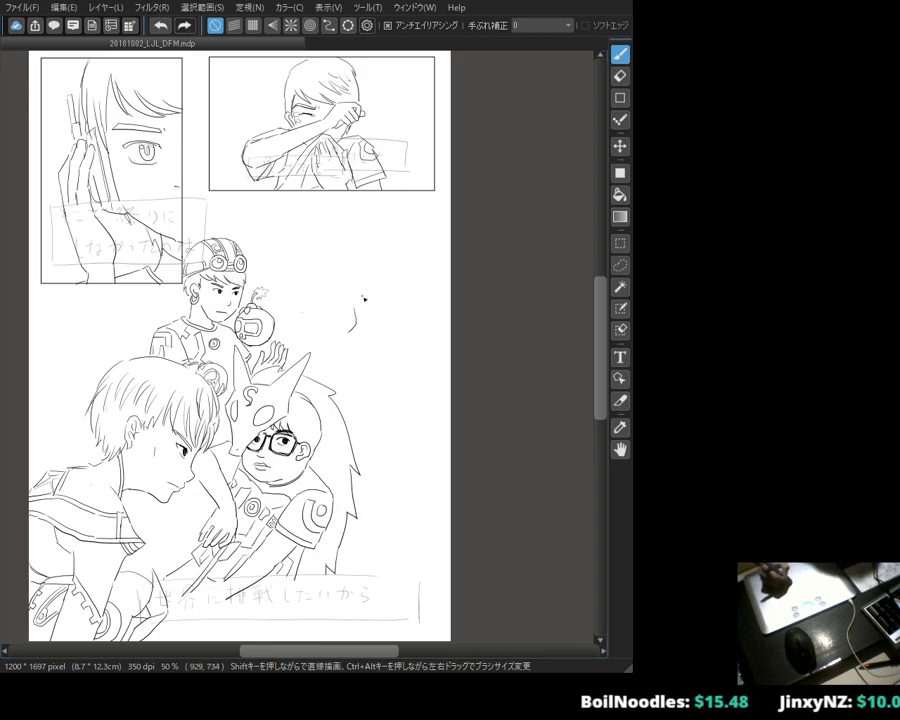
Step: Draw a fourth character's face profile with nose, mouth, chin, eye and brow in the blank area beside the bomb, undoing failed strokes
{"action": "mouse_move", "coordinate": [362, 280]}
{"action": "left_mouse_down"}
{"action": "mouse_move", "coordinate": [347, 322]}
{"action": "mouse_move", "coordinate": [350, 311]}
{"action": "mouse_move", "coordinate": [338, 304]}
{"action": "mouse_move", "coordinate": [333, 322]}
{"action": "mouse_move", "coordinate": [319, 324]}
{"action": "left_mouse_up"}
{"action": "key", "text": "ctrl+z"}
{"action": "key", "text": "ctrl+z"}
{"action": "key", "text": "ctrl+z"}
{"action": "key", "text": "ctrl+z"}
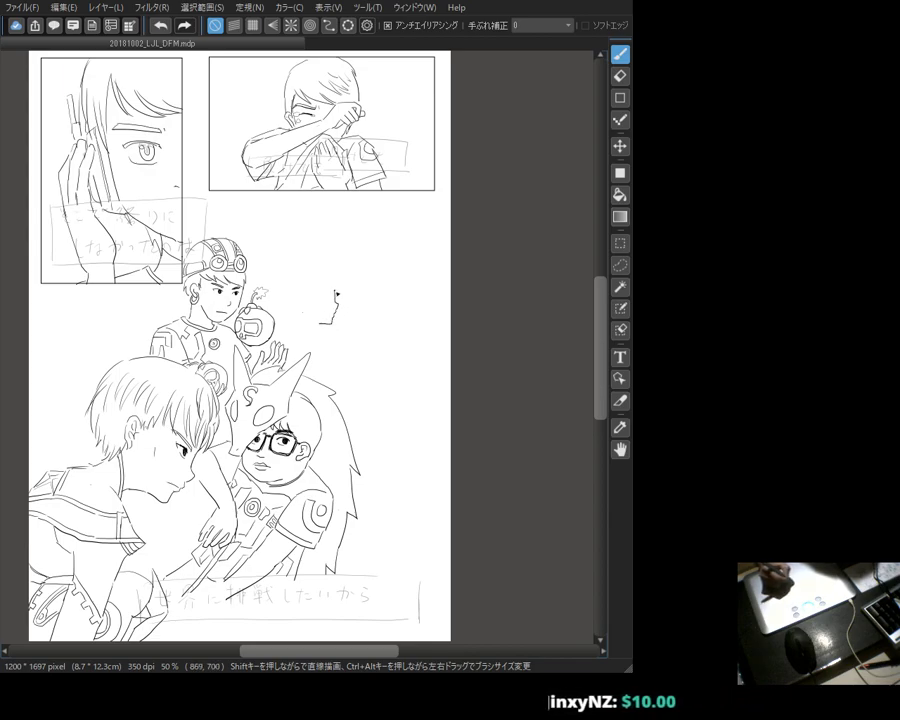
{"action": "key", "text": "e"}
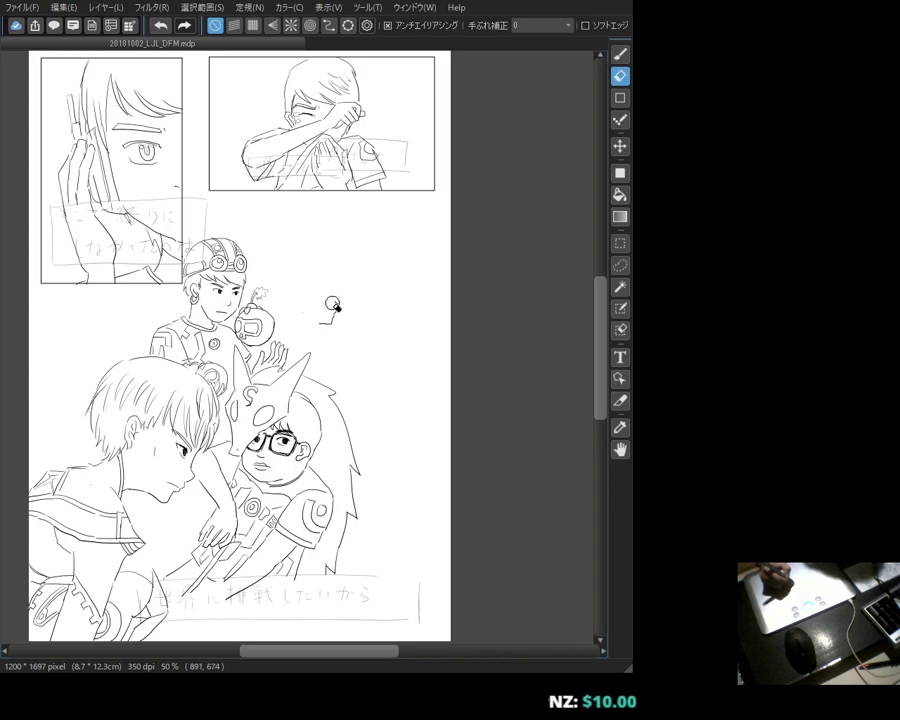
{"action": "key", "text": "b"}
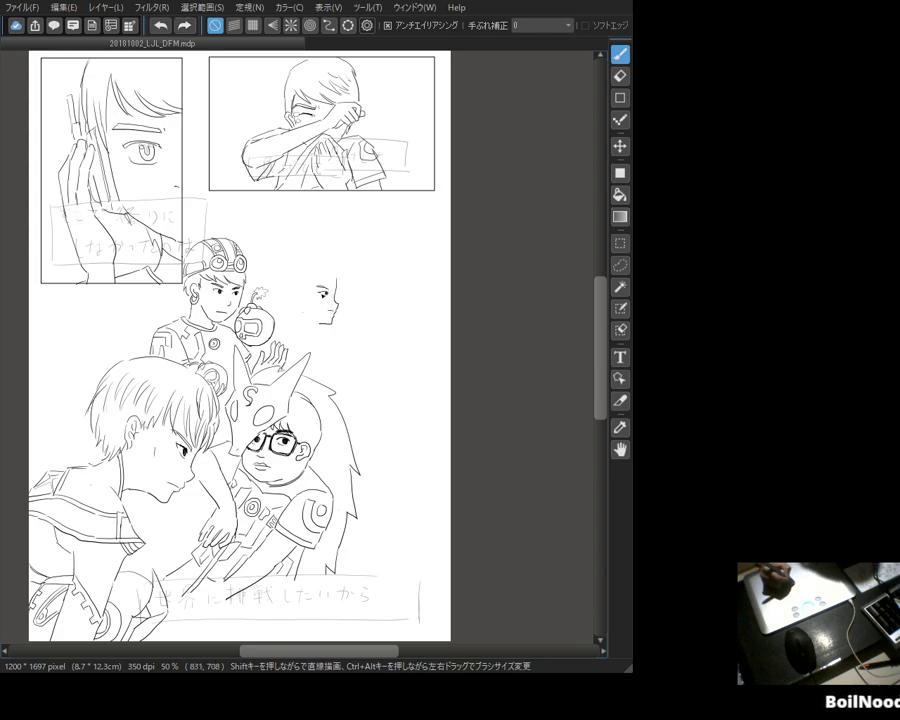
Step: Erase parts of the fourth character's eye and redraw the eye and brow lines
{"action": "key", "text": "e"}
{"action": "left_click_drag", "start_coordinate": [321, 293], "coordinate": [331, 299]}
{"action": "key", "text": "b"}
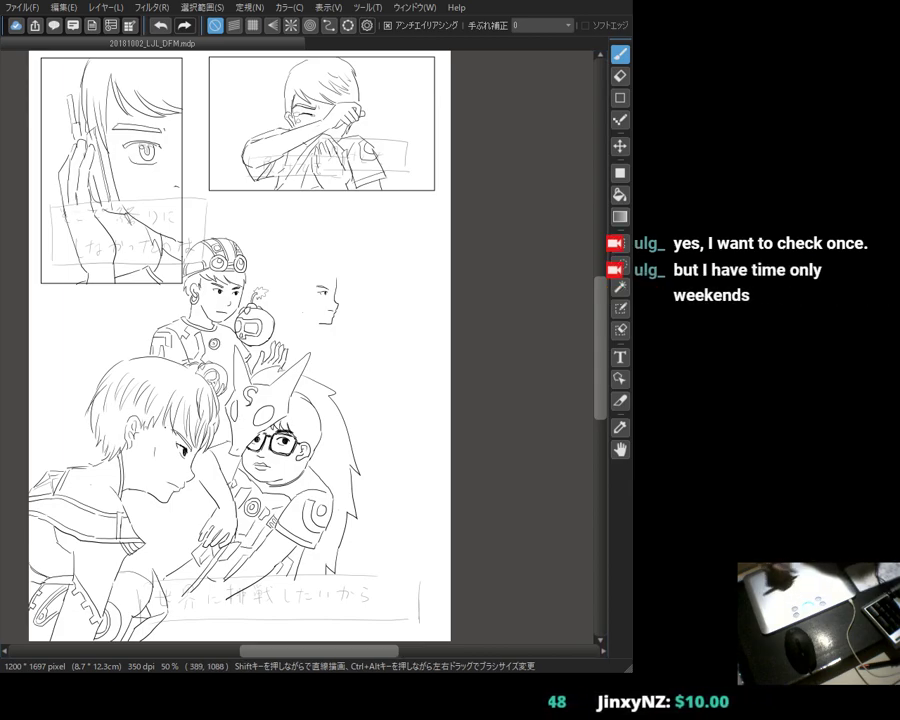
{"action": "left_click_drag", "start_coordinate": [377, 437], "coordinate": [400, 448]}
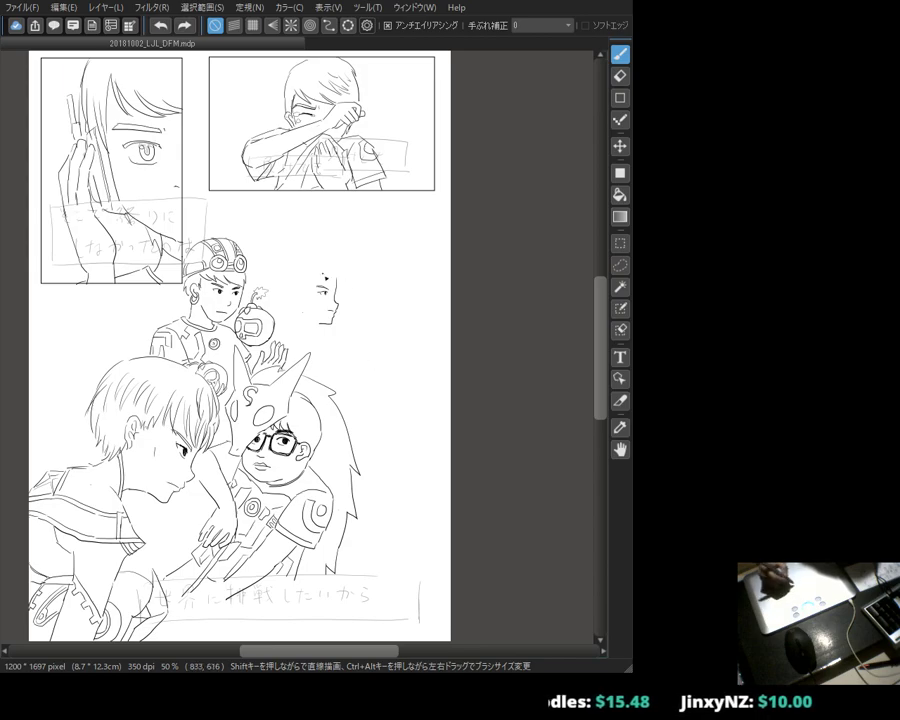
{"action": "key", "text": "e"}
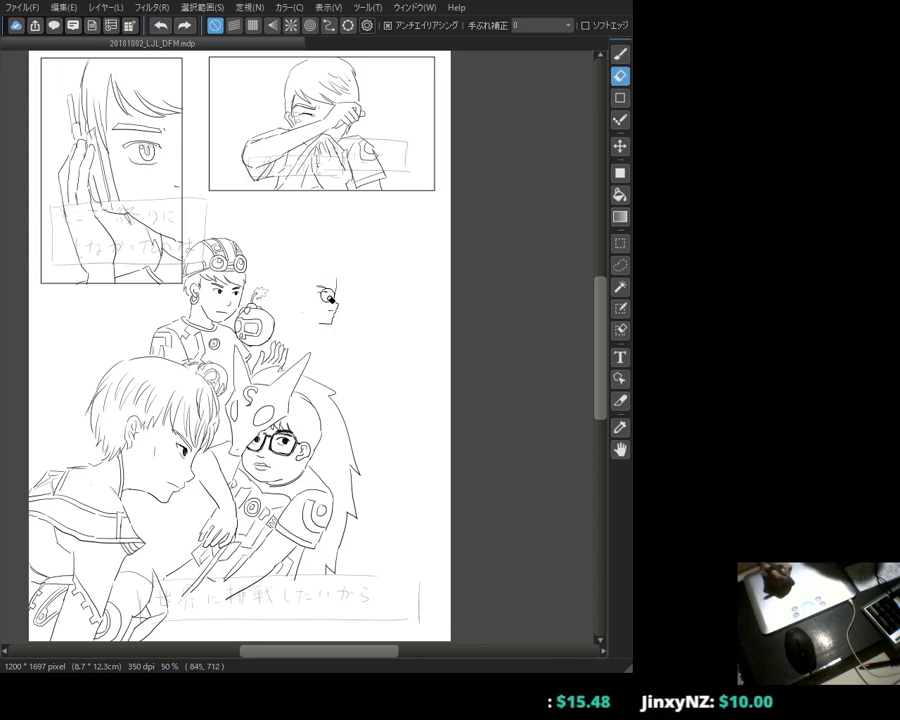
{"action": "key", "text": "p"}
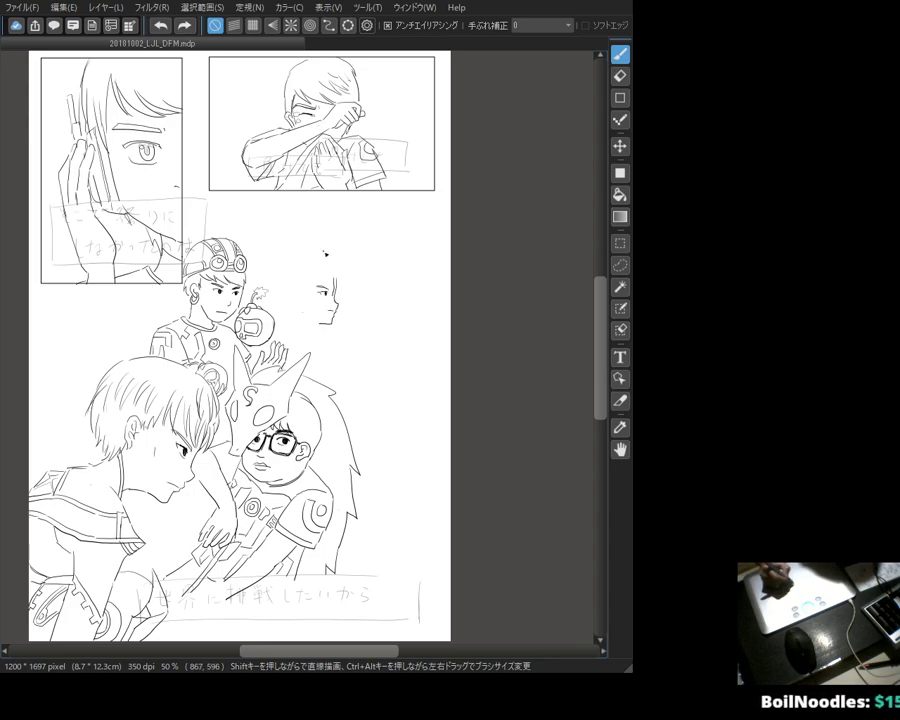
Step: Select the fourth character's eye and brow, shift them slightly towards the nose, and clear the selection
{"action": "left_click", "coordinate": [620, 265]}
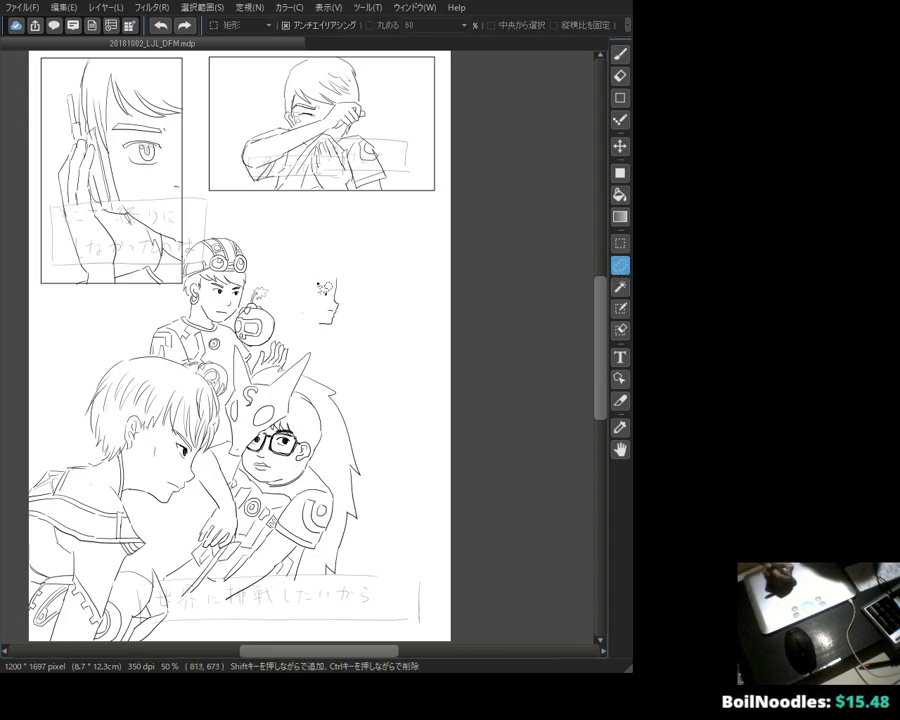
{"action": "left_click_drag", "start_coordinate": [325, 283], "coordinate": [316, 290]}
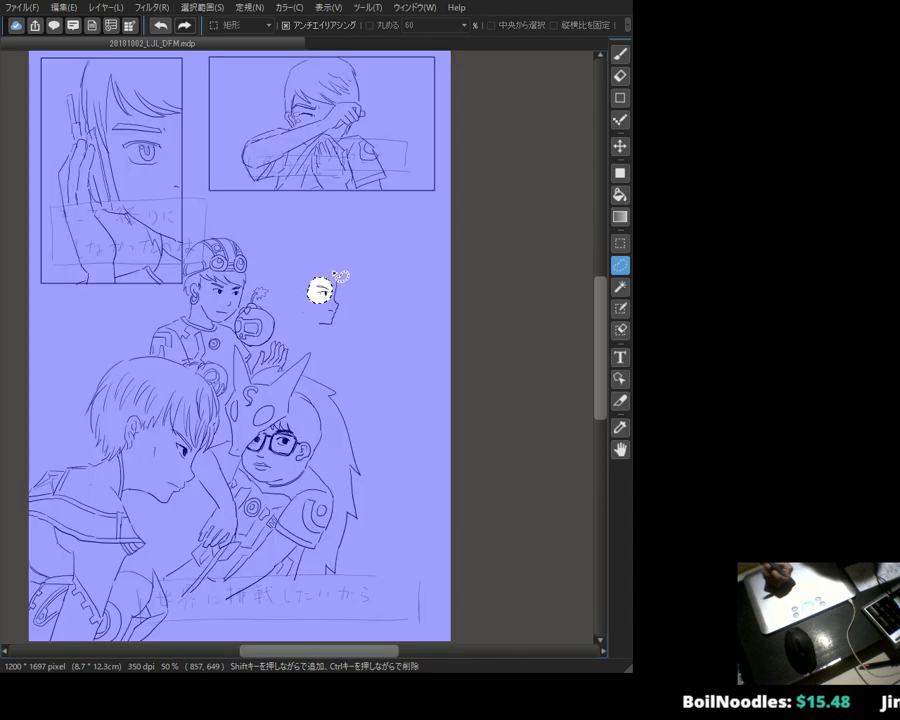
{"action": "key", "text": "k"}
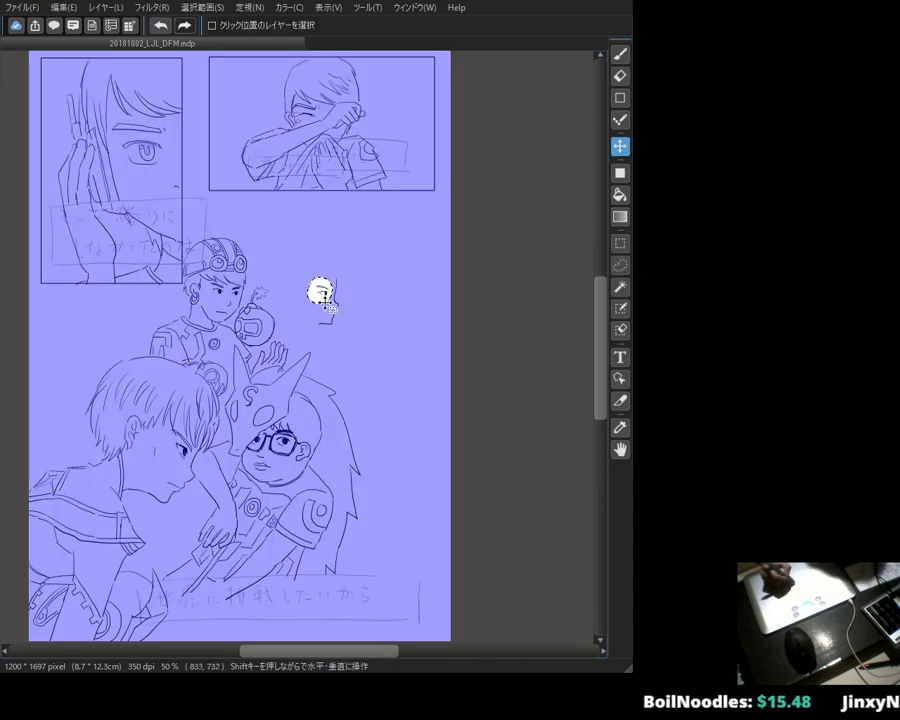
{"action": "left_click_drag", "start_coordinate": [335, 294], "coordinate": [329, 294]}
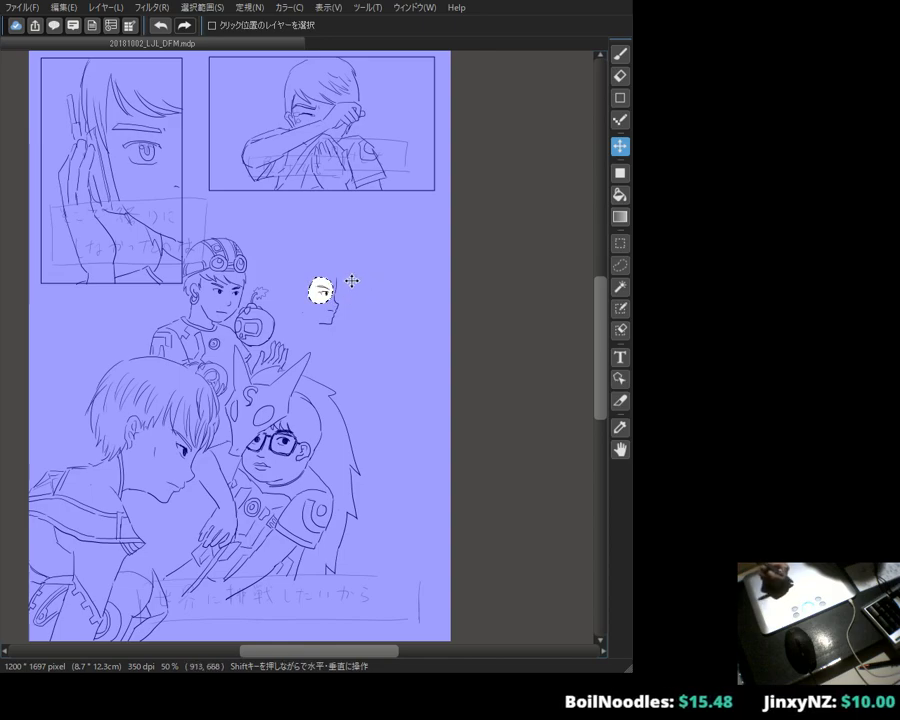
{"action": "key", "text": "ctrl+d"}
{"action": "key", "text": "p"}
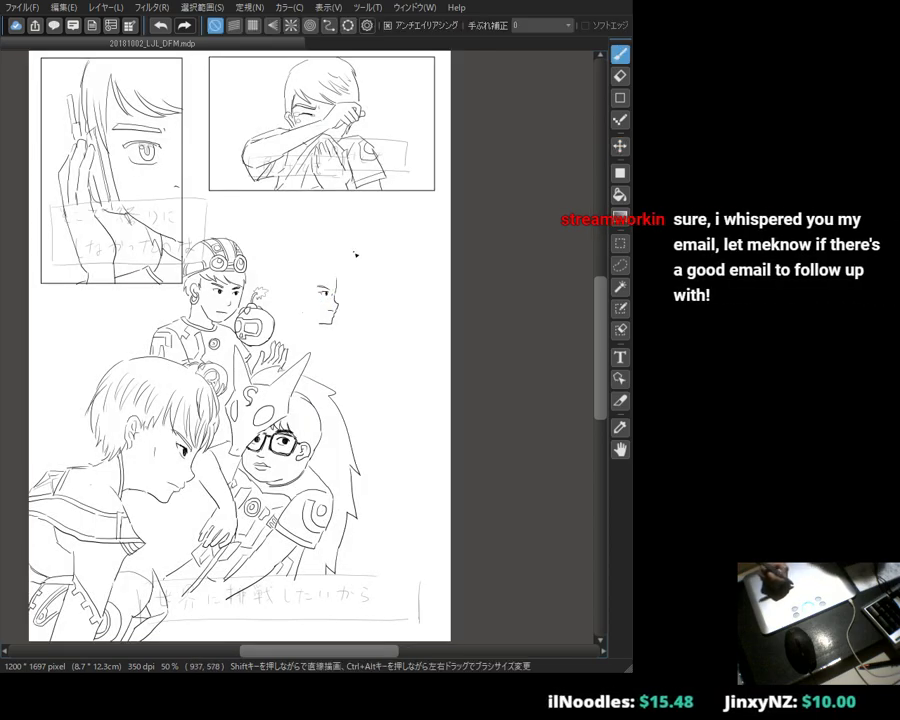
Step: Erase the fourth character's forehead line and redraw the forehead and nose bridge, undoing a failed stroke
{"action": "key", "text": "e"}
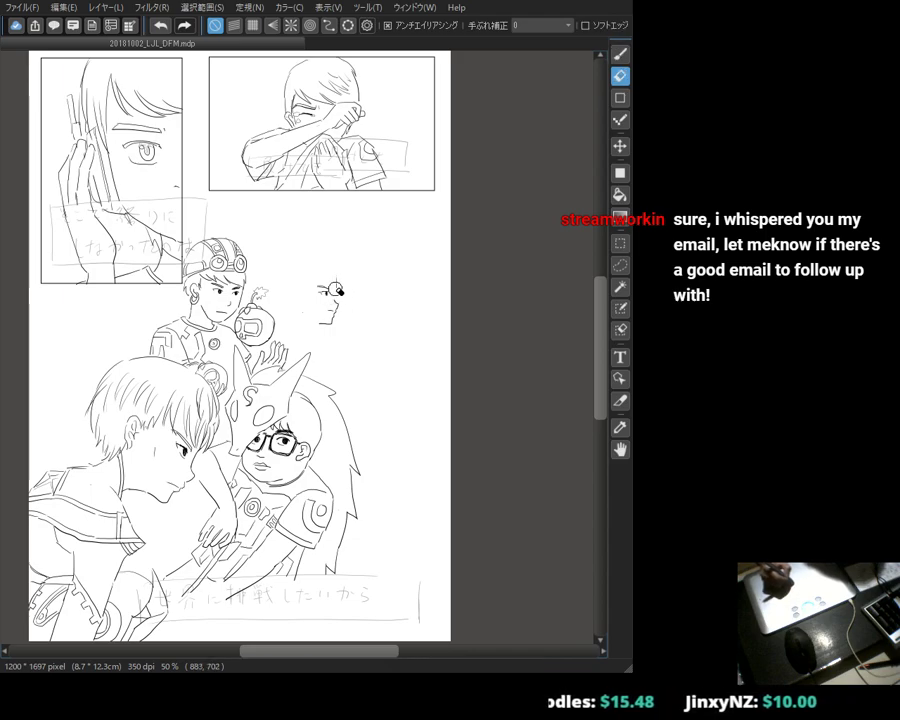
{"action": "key", "text": "p"}
{"action": "key", "text": "ctrl+z"}
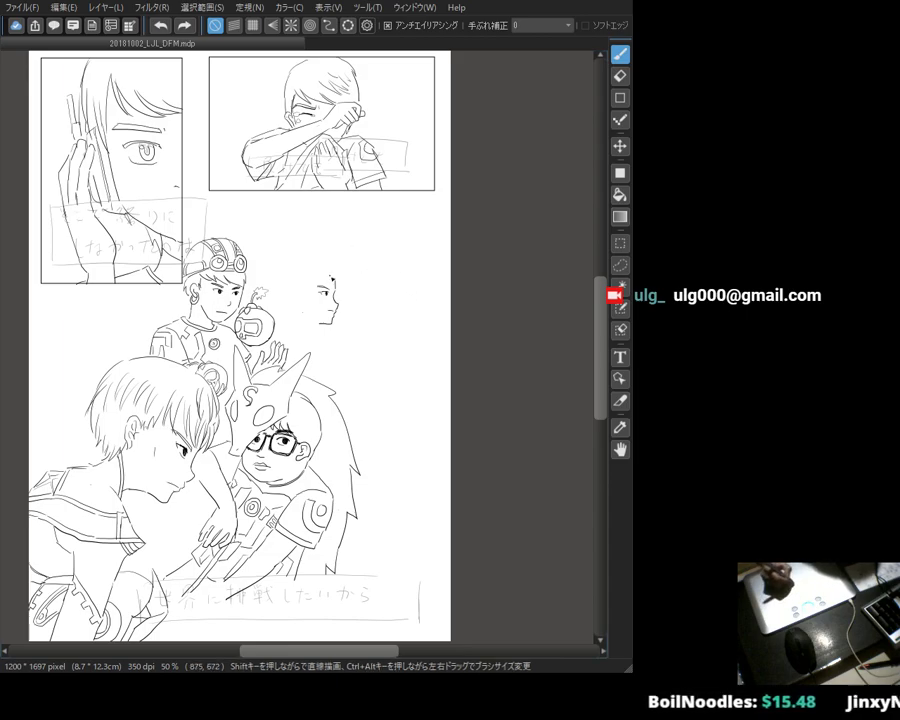
{"action": "key", "text": "e"}
{"action": "key", "text": "b"}
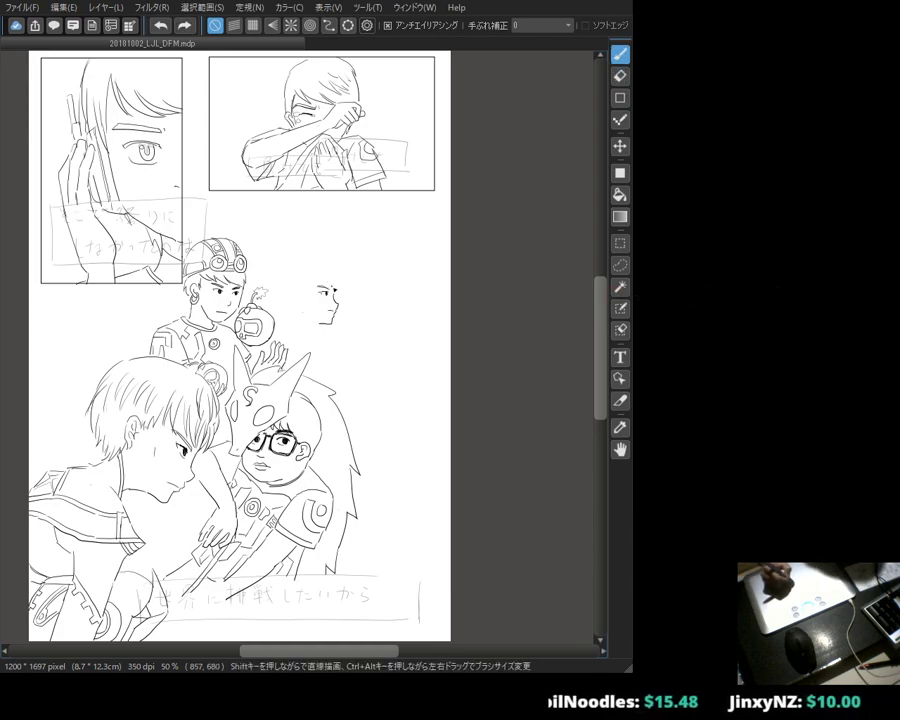
{"action": "key", "text": "e"}
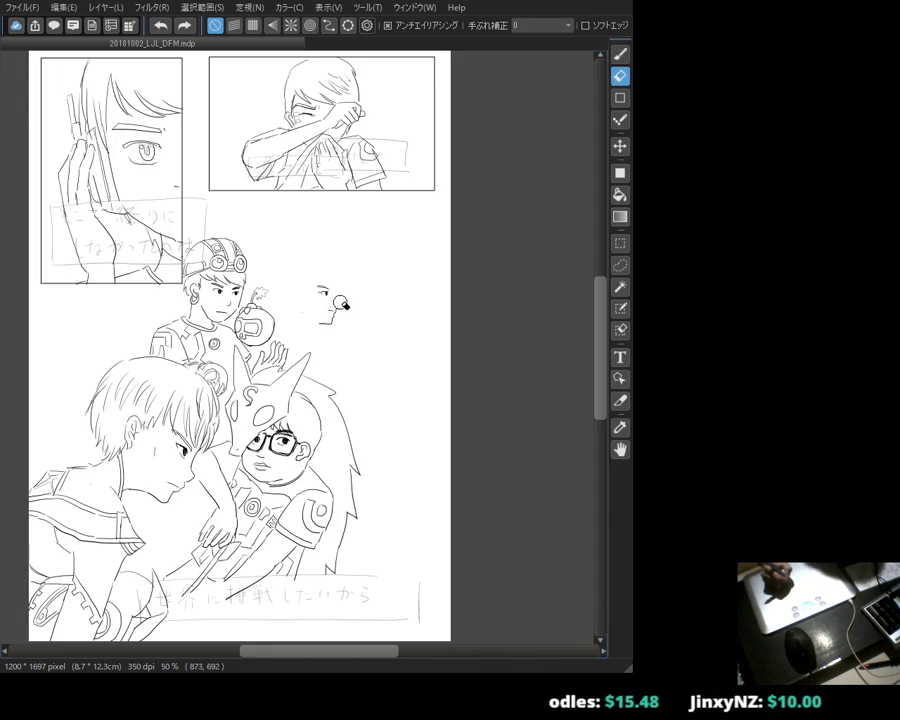
{"action": "key", "text": "b"}
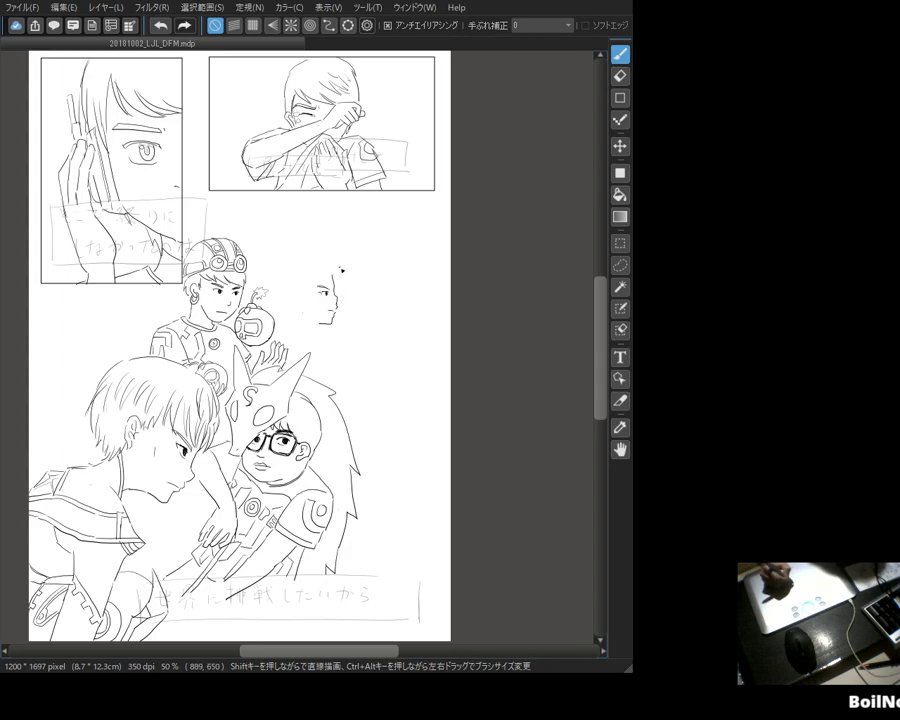
Step: Refine the fourth character's forehead and nose outline with eraser and brush, and add fringe strokes above the eye
{"action": "key", "text": "e"}
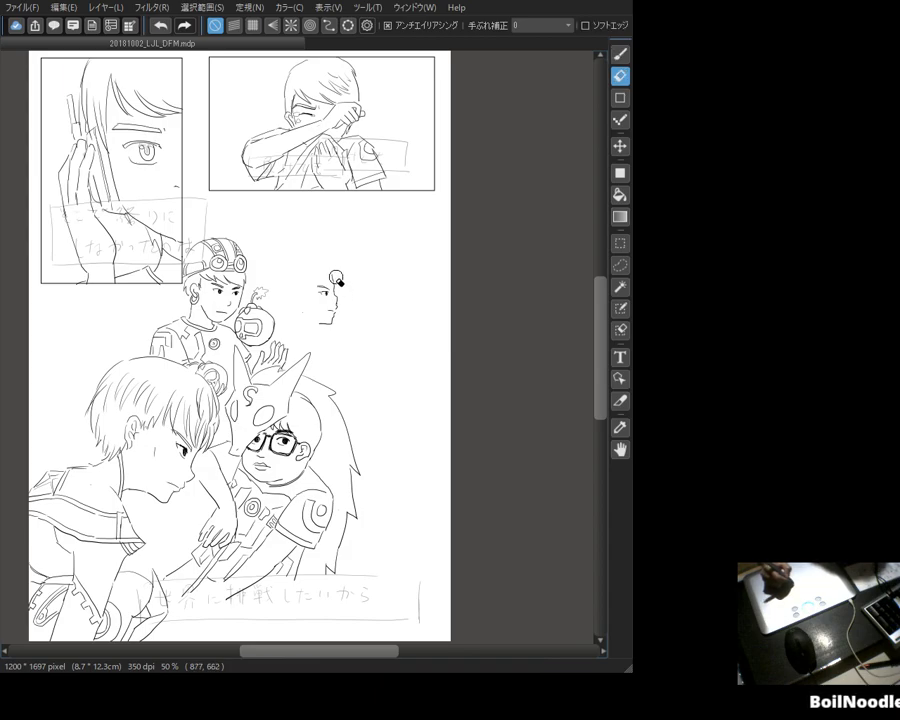
{"action": "key", "text": "b"}
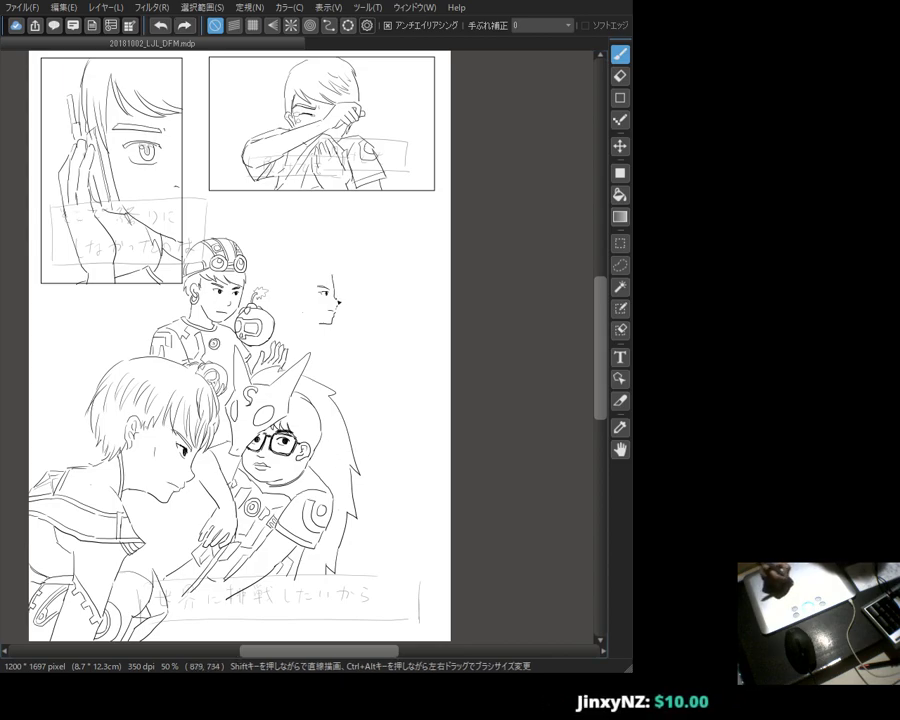
{"action": "key", "text": "e"}
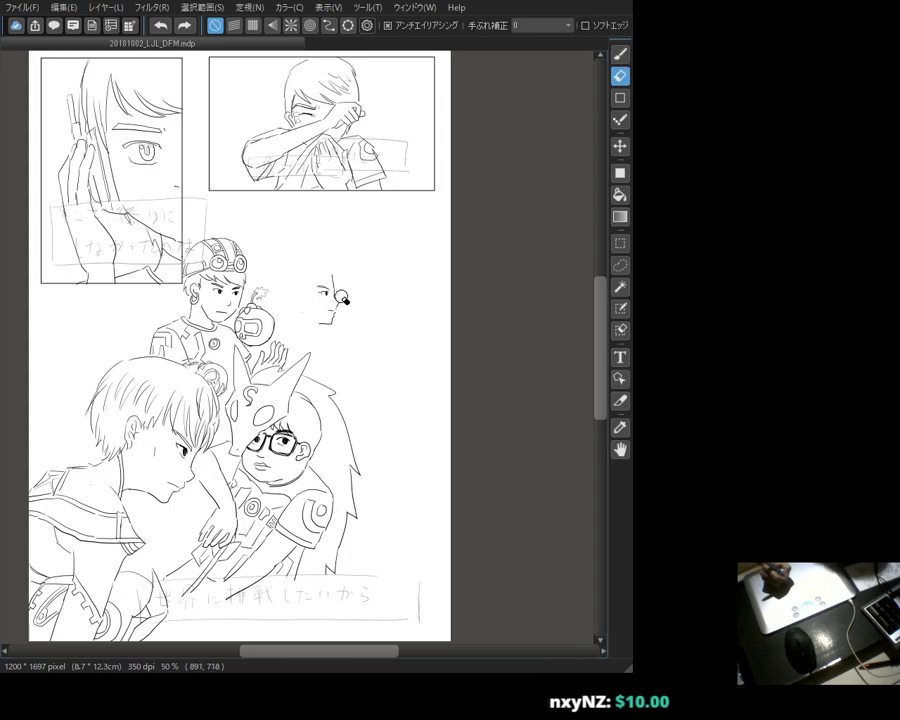
{"action": "key", "text": "b"}
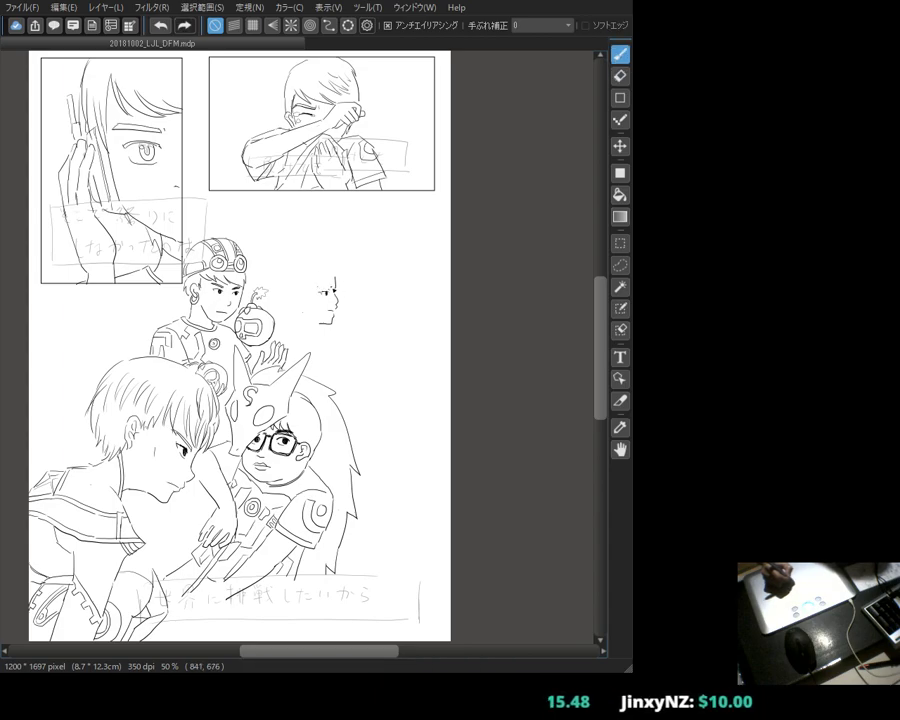
{"action": "key", "text": "e"}
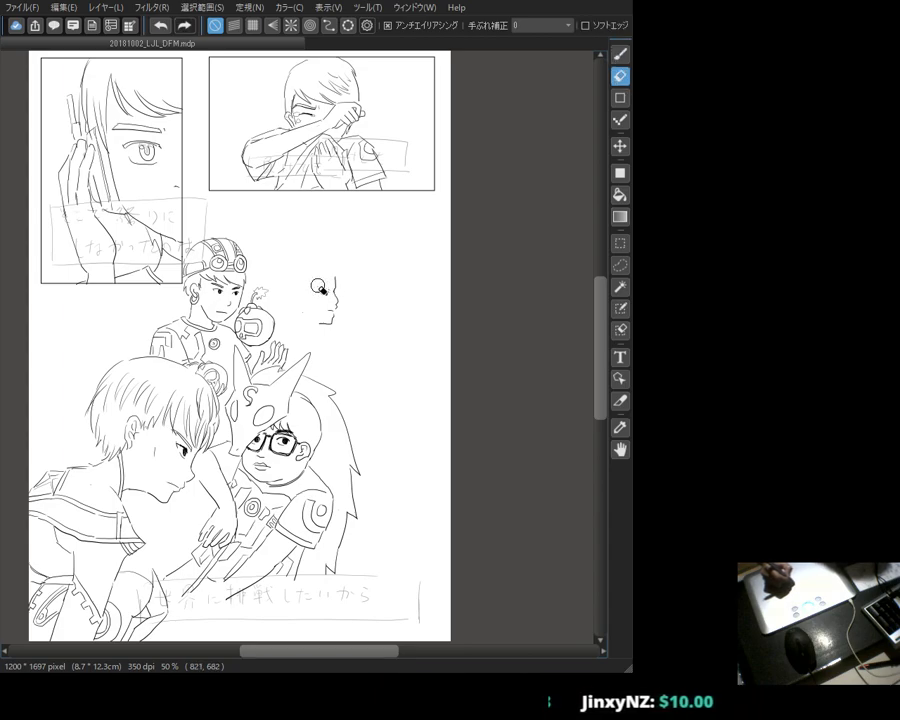
{"action": "key", "text": "b"}
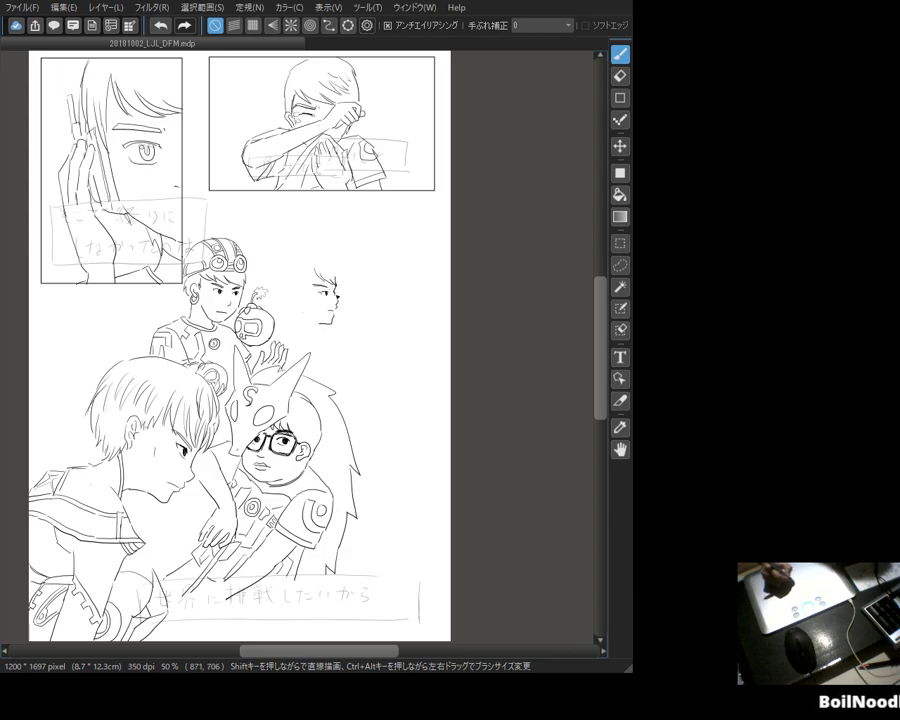
Step: Erase stray marks beside the fourth character's eye and draw the ear and the side hairline behind the face
{"action": "key", "text": "e"}
{"action": "left_click_drag", "start_coordinate": [328, 290], "coordinate": [332, 295]}
{"action": "key", "text": "b"}
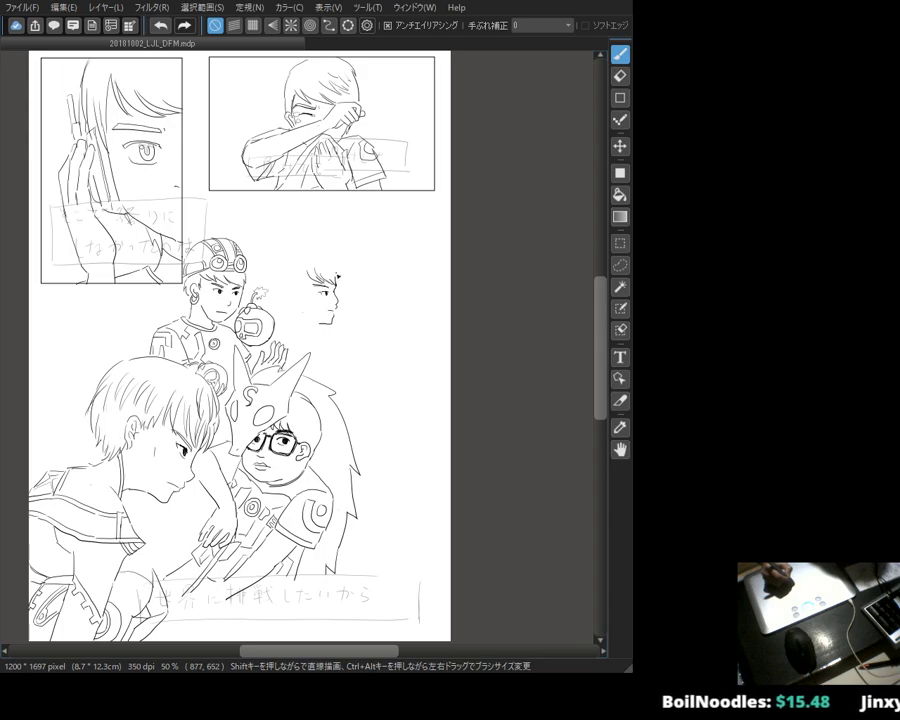
{"action": "left_click_drag", "start_coordinate": [308, 275], "coordinate": [310, 289]}
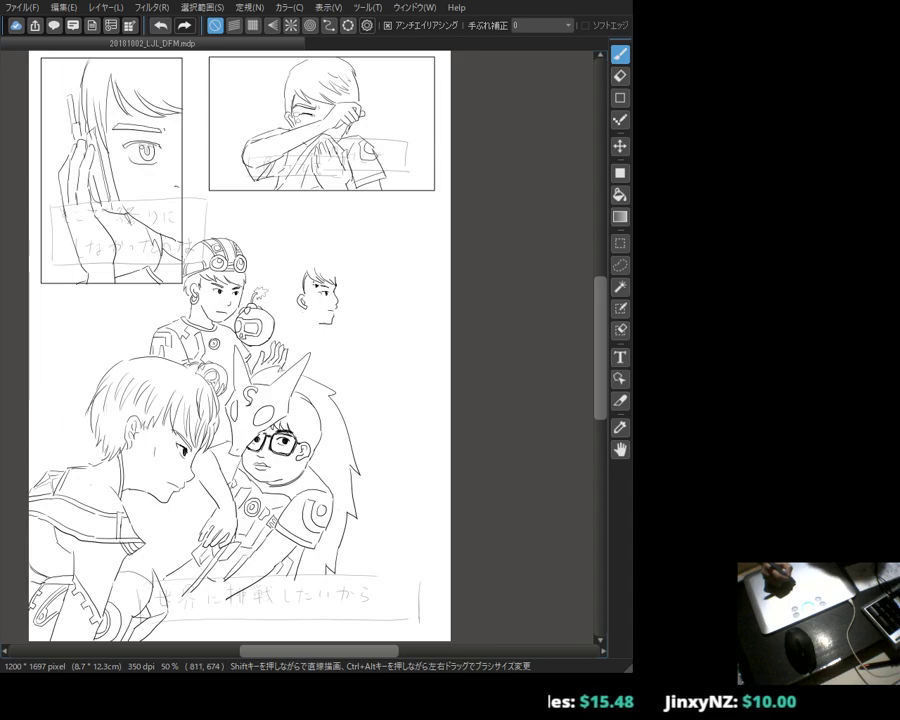
Step: Erase parts of the fourth character's eye and nose bridge and redraw them with finer lines
{"action": "key", "text": "e"}
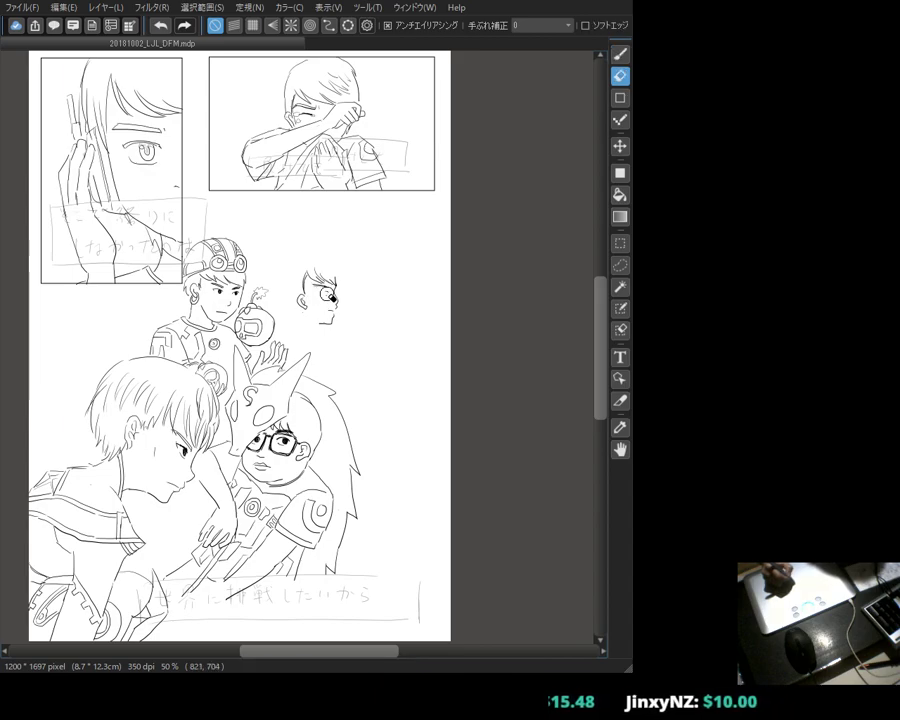
{"action": "key", "text": "b"}
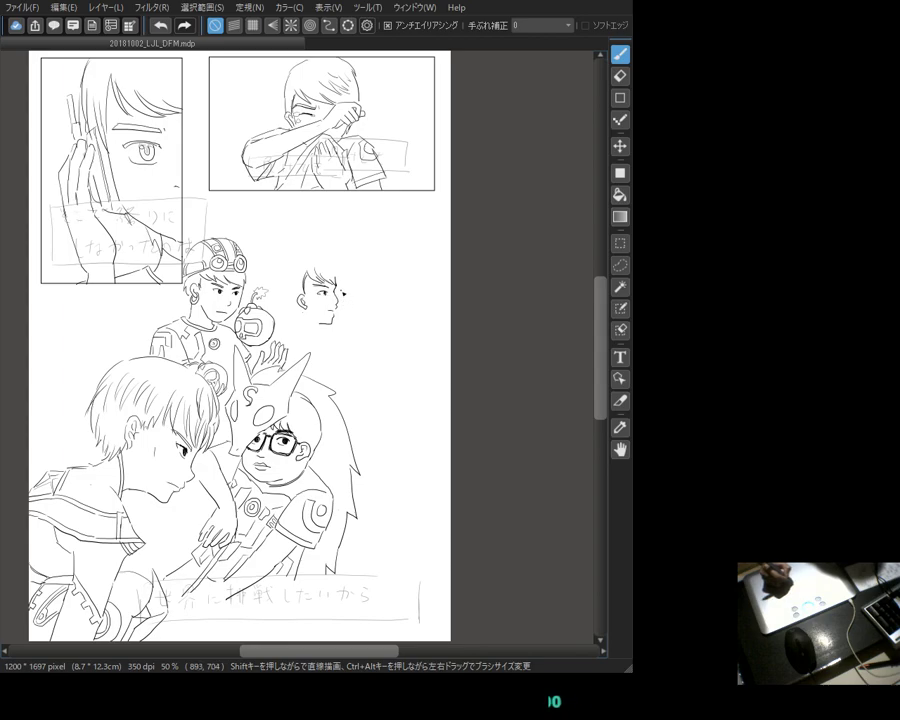
{"action": "key", "text": "e"}
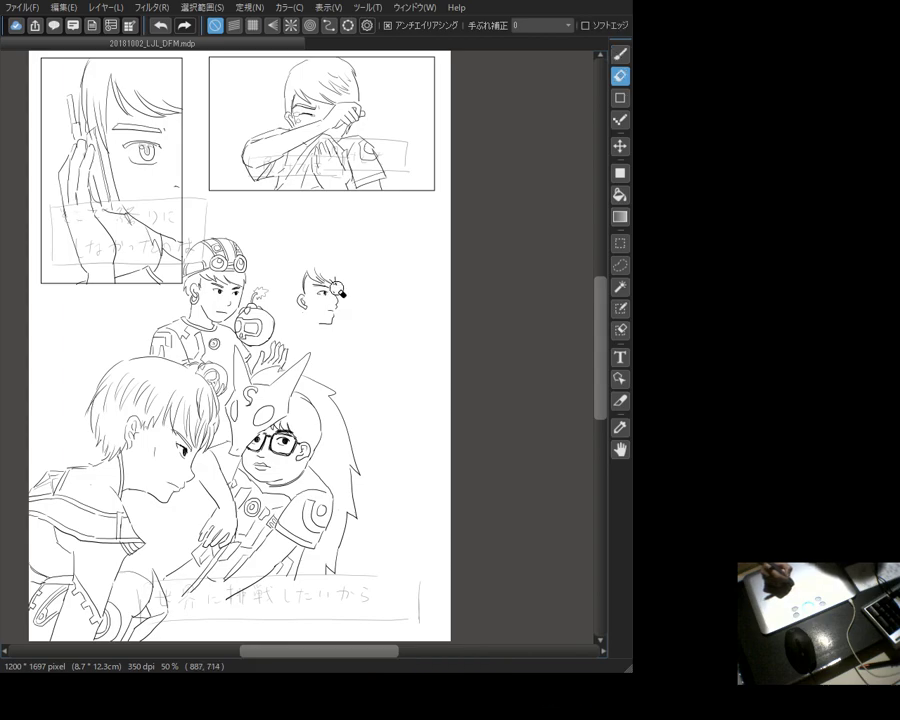
{"action": "key", "text": "p"}
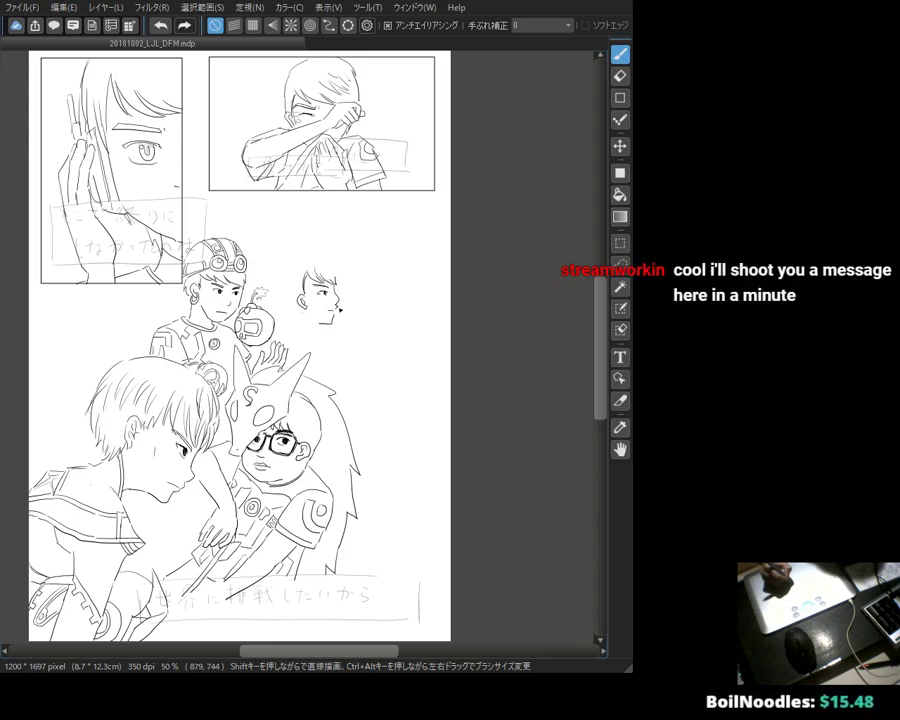
Step: Clean up the fourth character's lips and mouth with the eraser and redraw the lines around them
{"action": "key", "text": "e"}
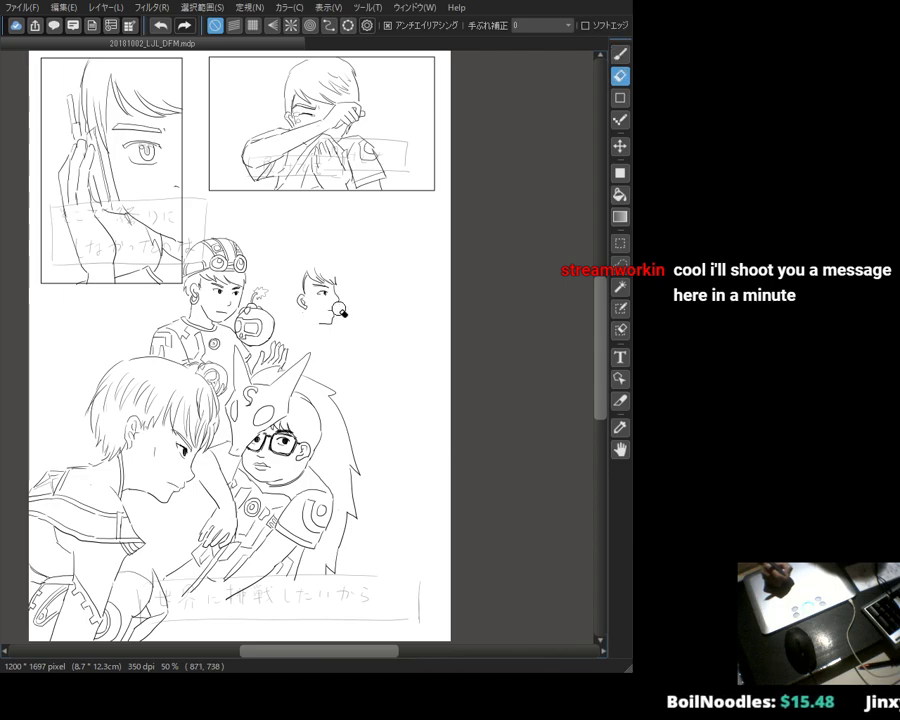
{"action": "key", "text": "b"}
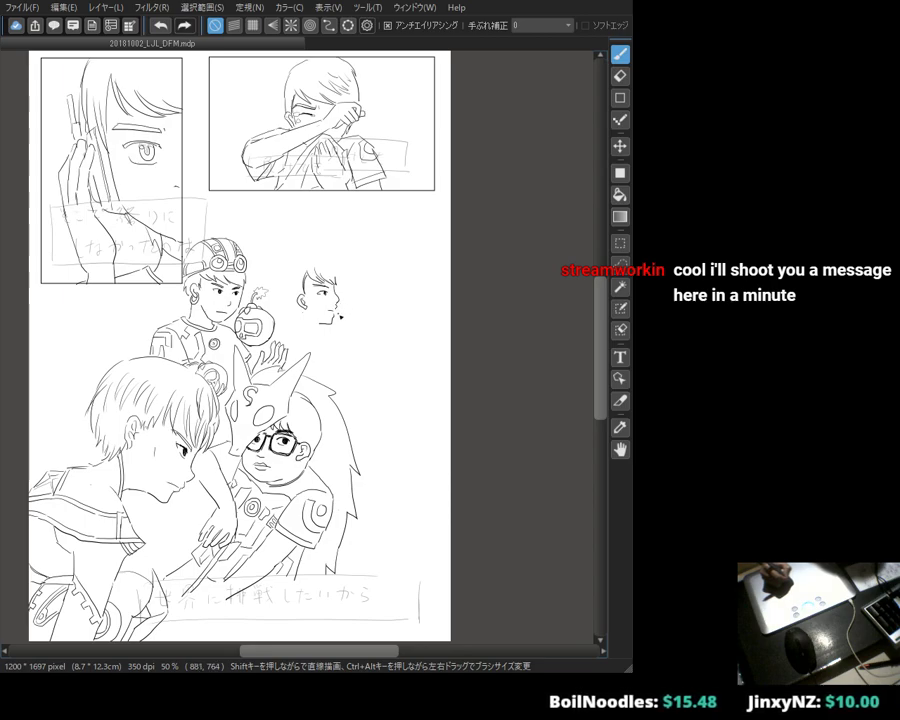
{"action": "key", "text": "e"}
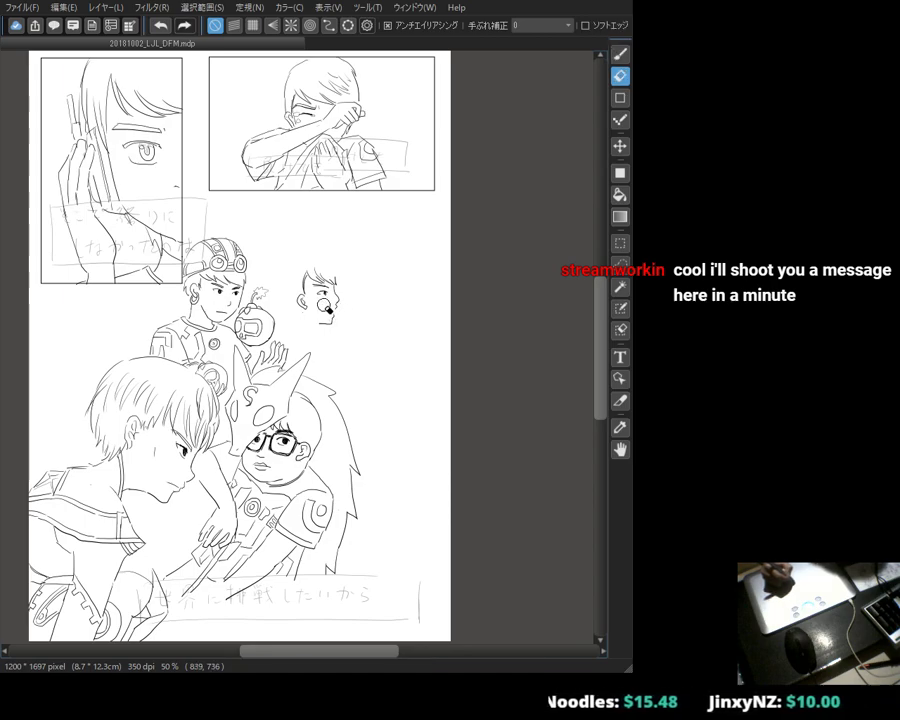
{"action": "key", "text": "b"}
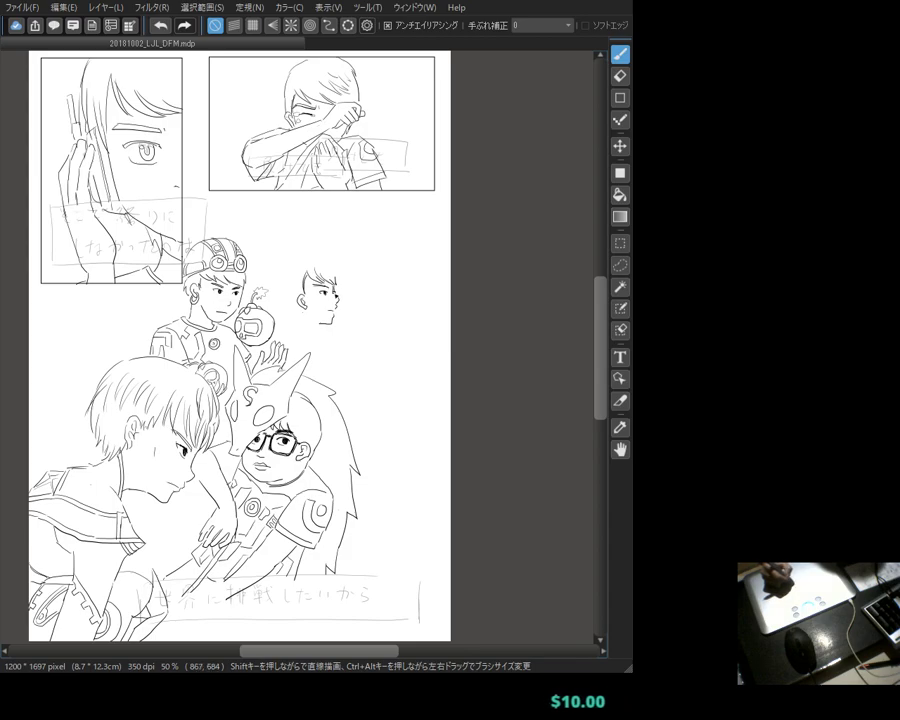
Step: Rework the fourth character's nose bridge and brow, and draw the neck line below the ear and the jaw line
{"action": "key", "text": "e"}
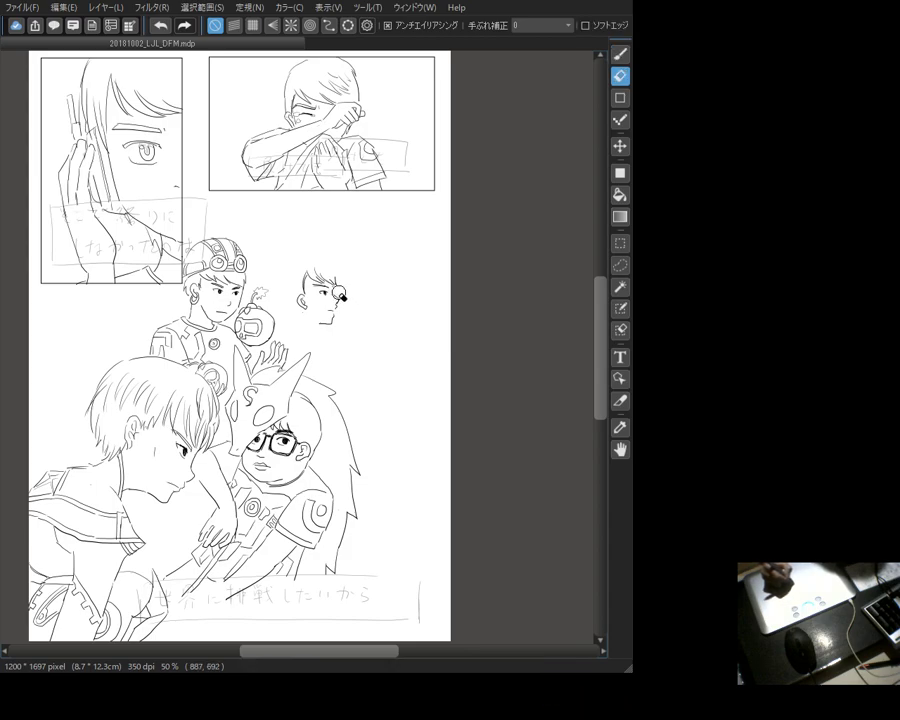
{"action": "key", "text": "b"}
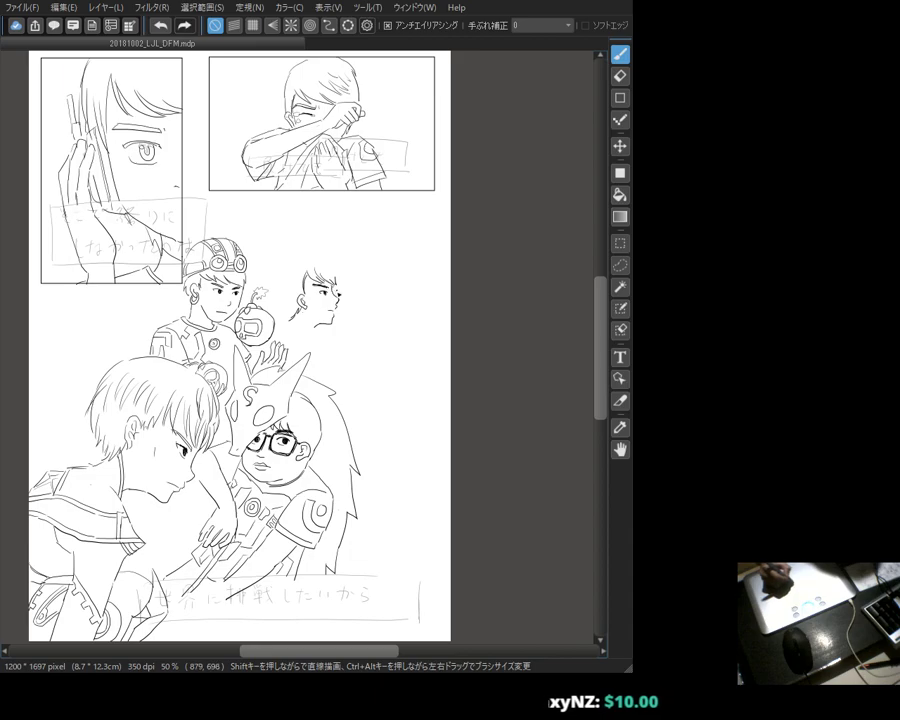
{"action": "key", "text": "e"}
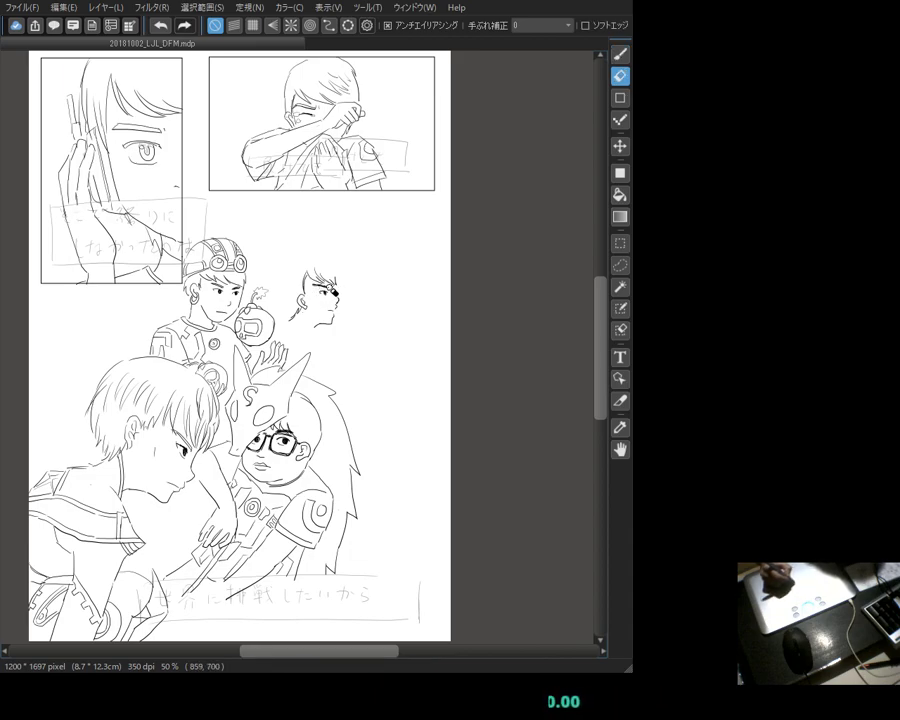
{"action": "key", "text": "b"}
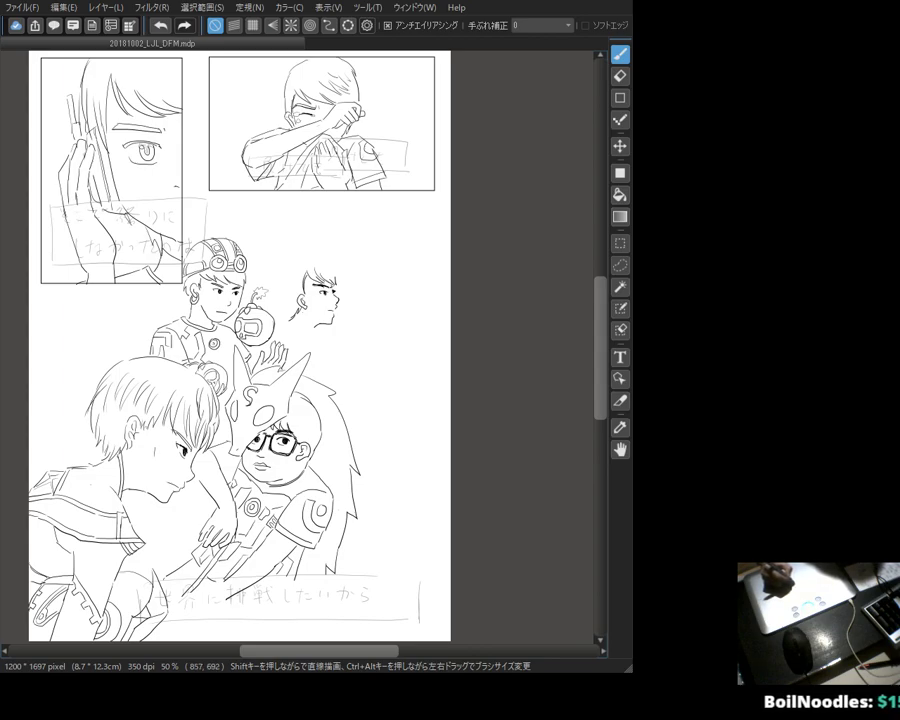
{"action": "key", "text": "e"}
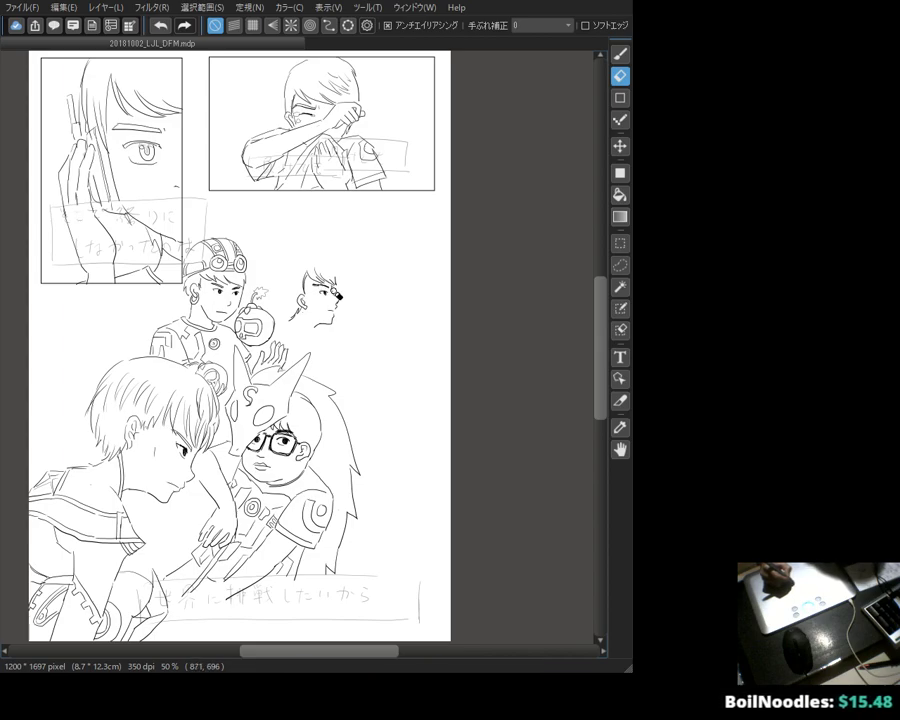
{"action": "key", "text": "b"}
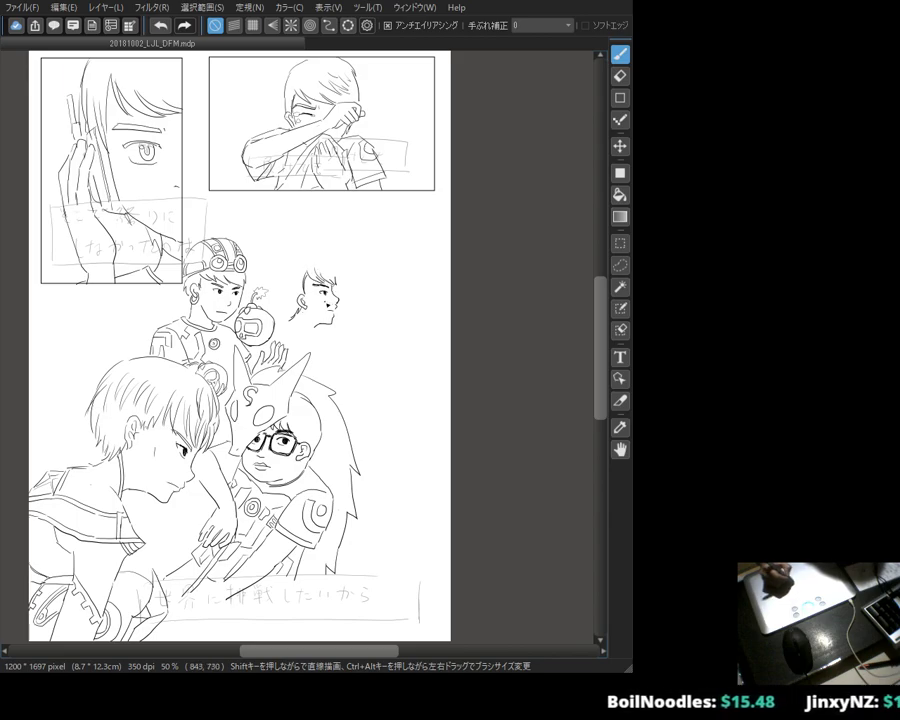
Step: Repeatedly erase and redraw the fourth character's eye and eyebrow strokes to refine the gaze
{"action": "key", "text": "e"}
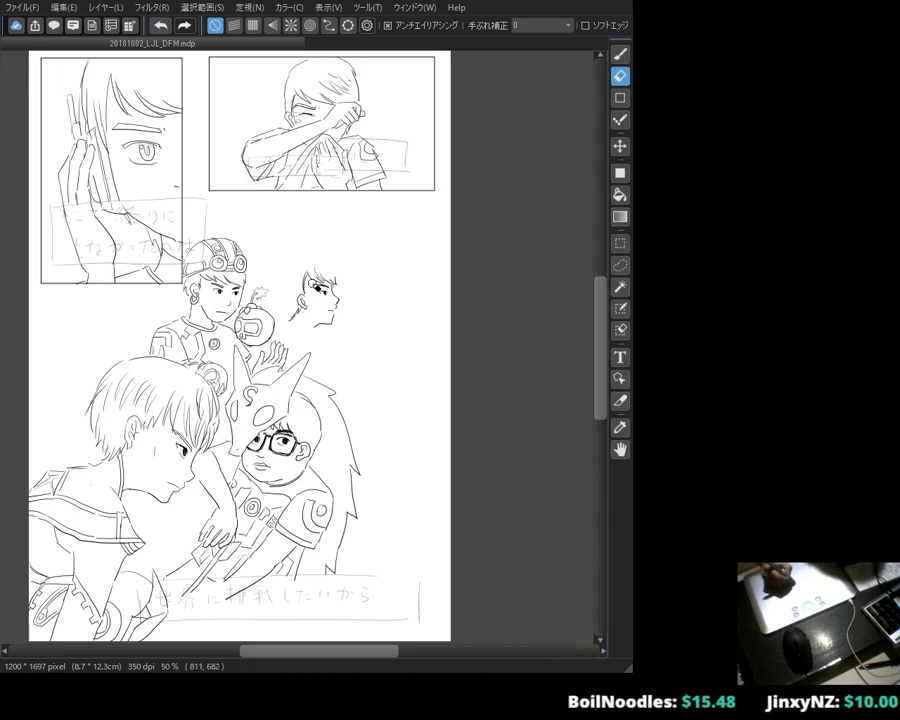
{"action": "key", "text": "b"}
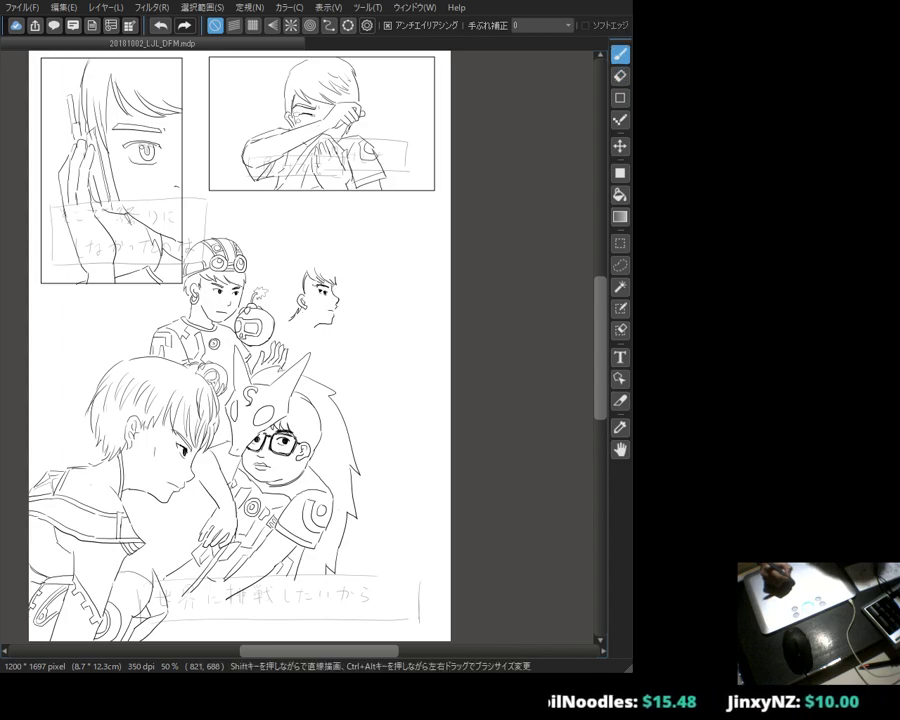
{"action": "key", "text": "e"}
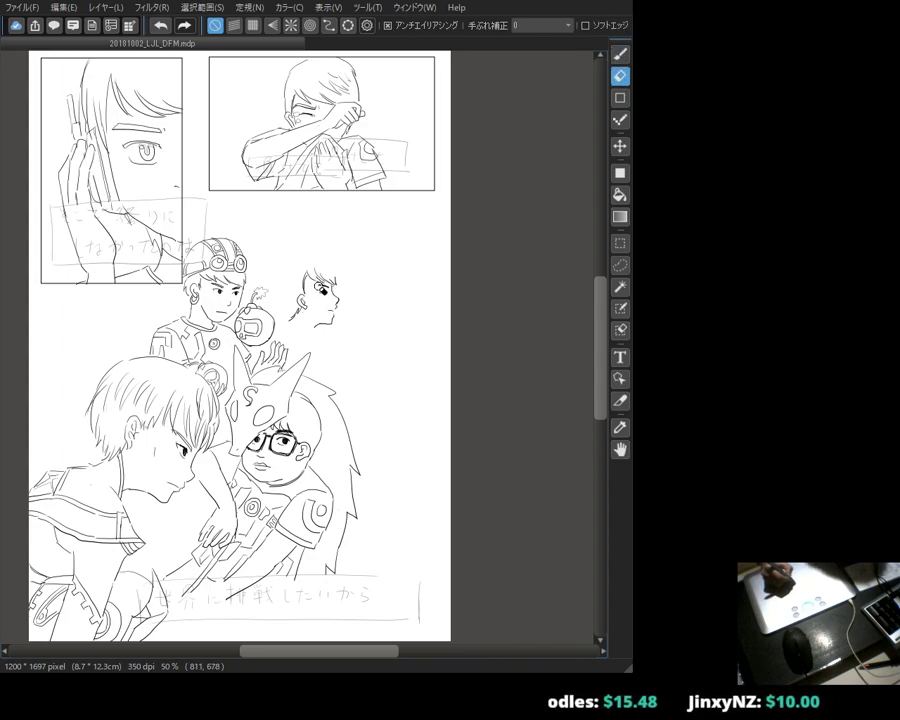
{"action": "key", "text": "b"}
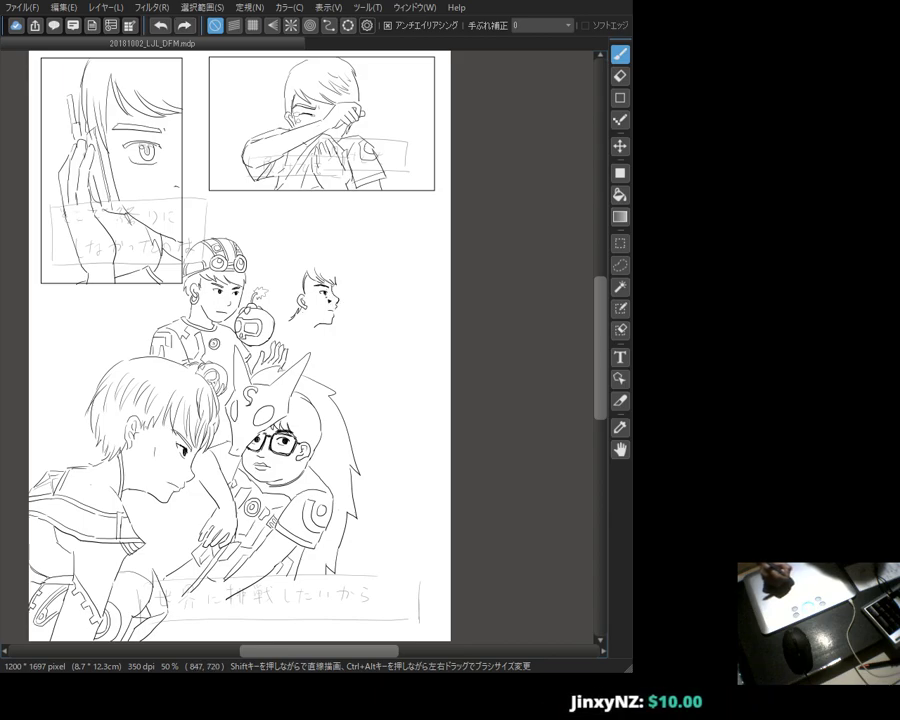
{"action": "key", "text": "e"}
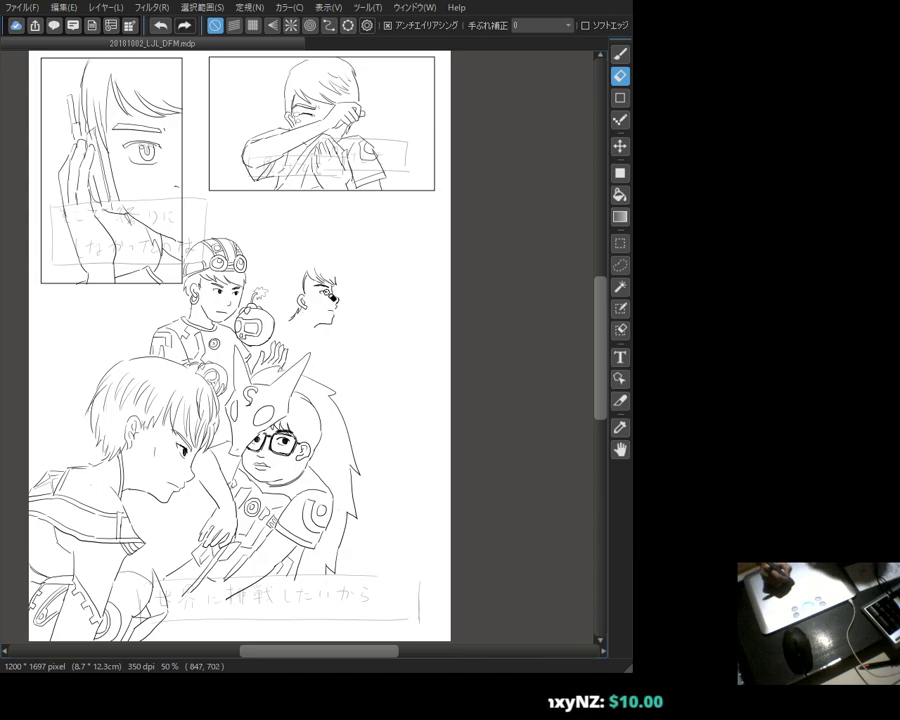
{"action": "key", "text": "b"}
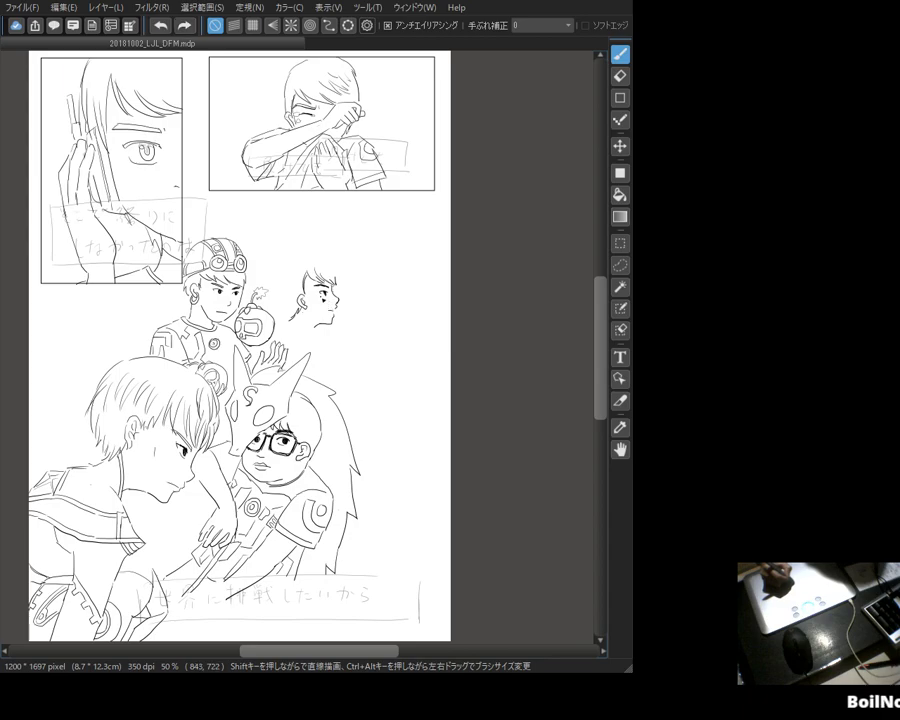
{"action": "key", "text": "e"}
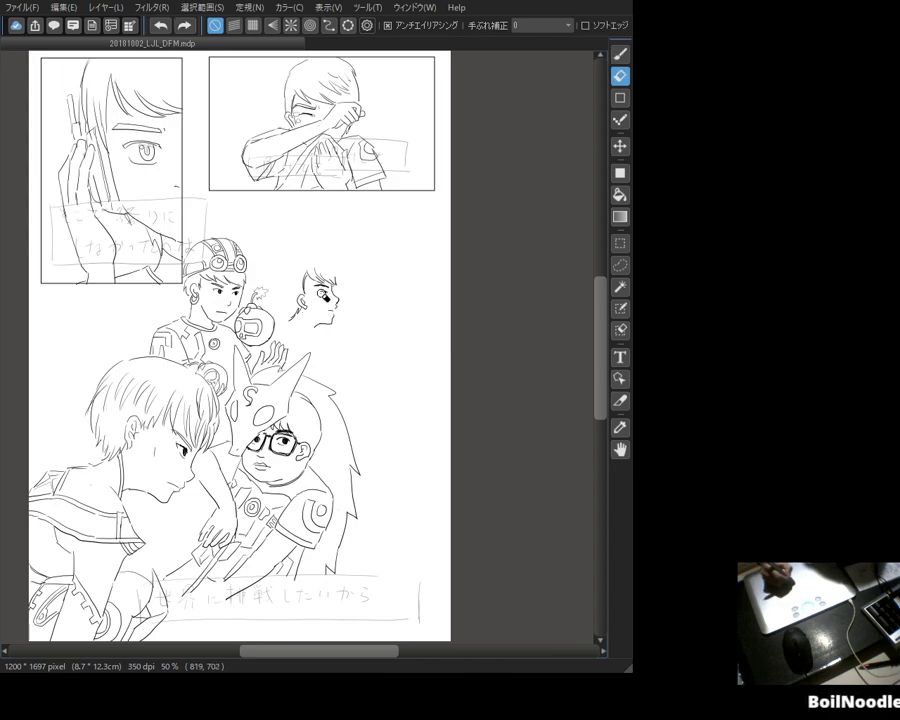
{"action": "key", "text": "b"}
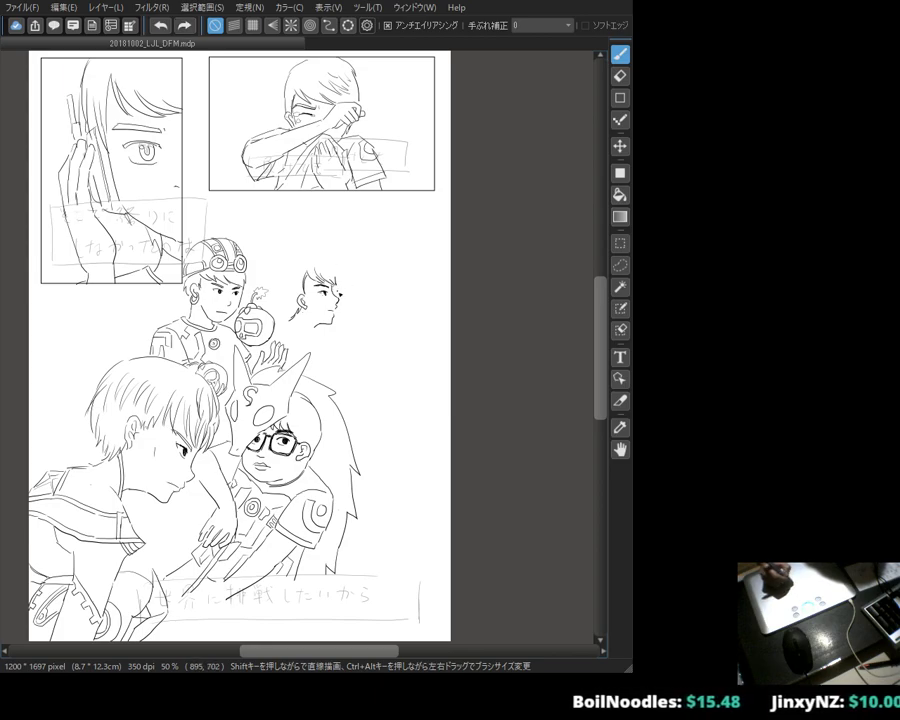
Step: Trim the fourth character's nose bridge and nose tip with the eraser and redraw the profile line
{"action": "key", "text": "e"}
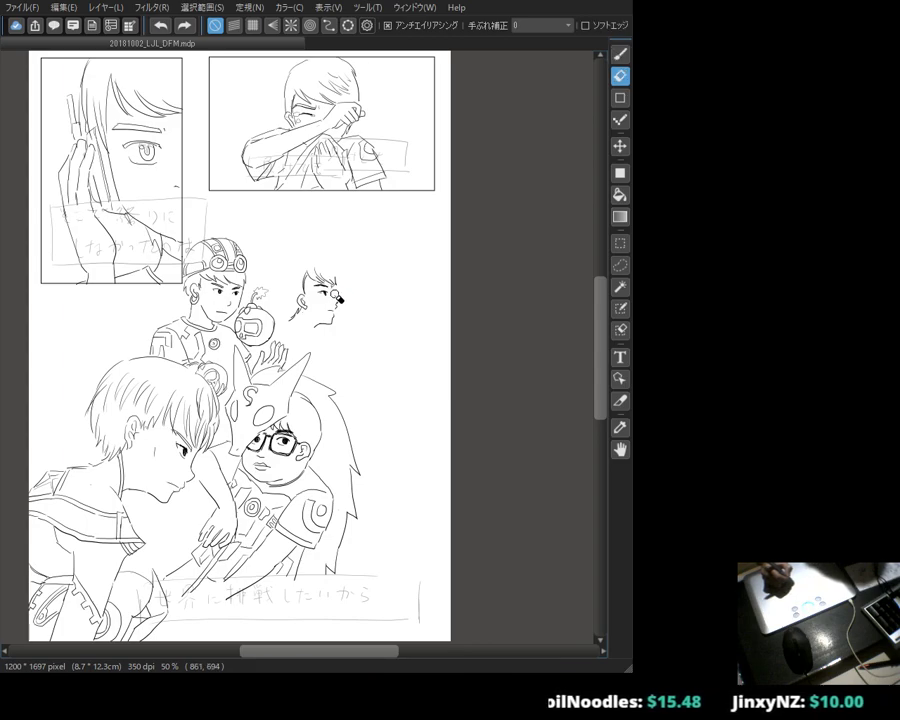
{"action": "key", "text": "b"}
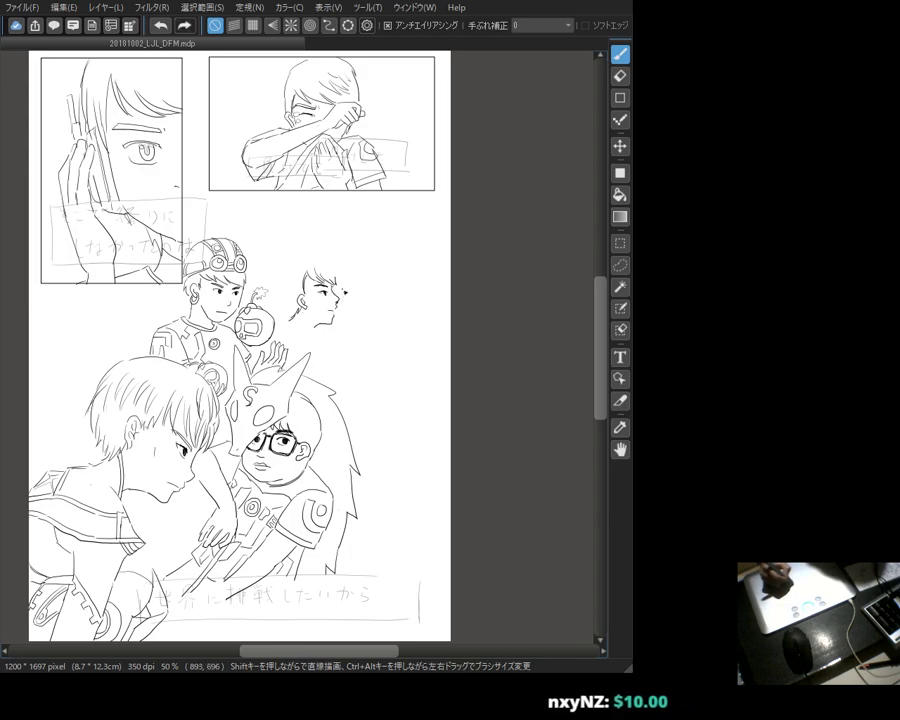
{"action": "key", "text": "e"}
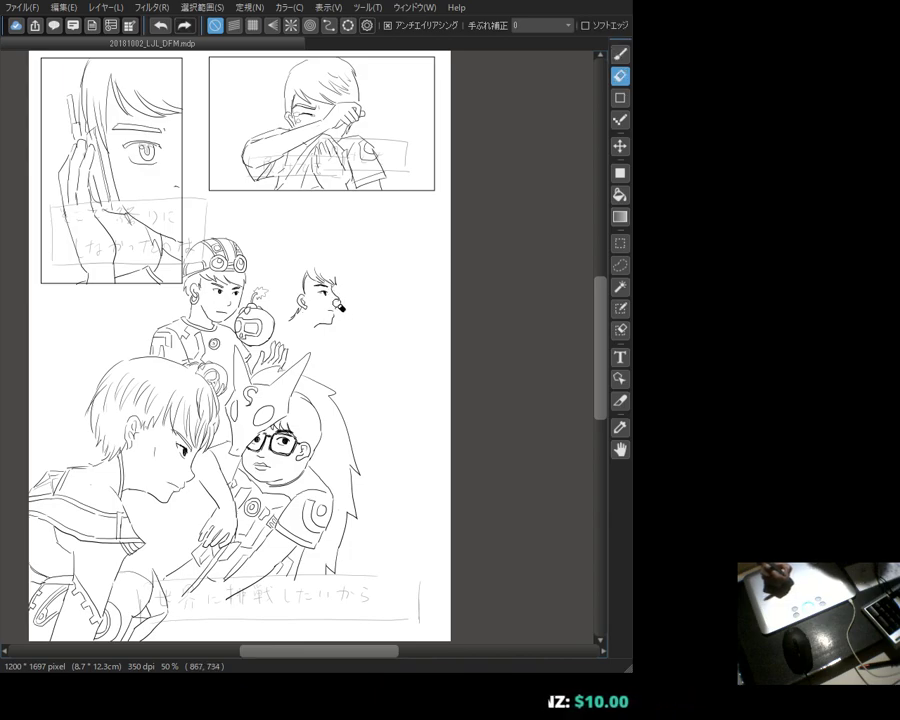
{"action": "key", "text": "b"}
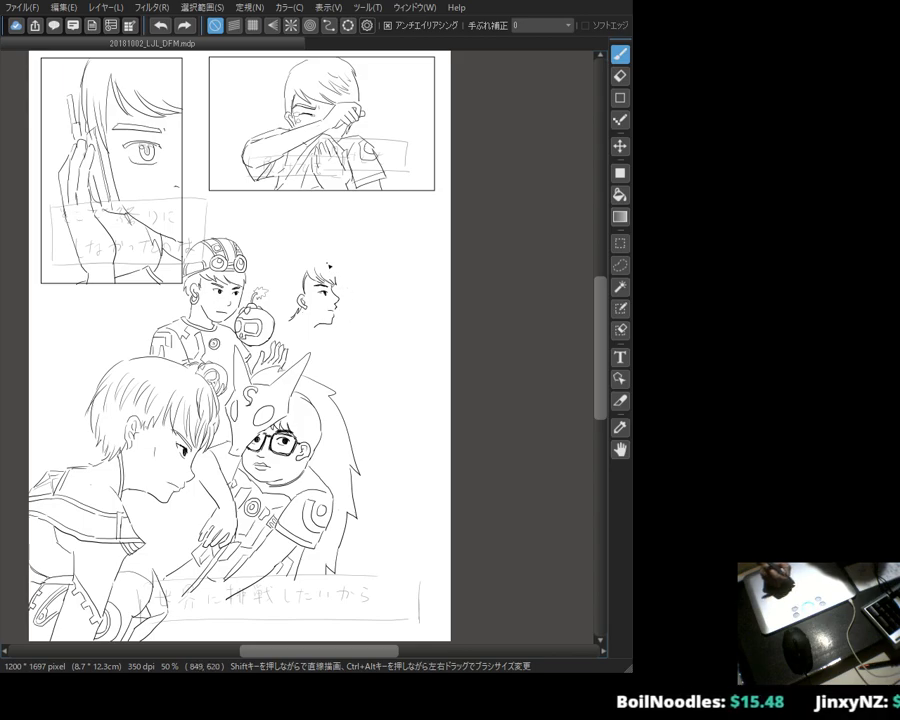
Step: Lasso the fourth character's fringe, brow and eye, shift them slightly, and clear the selection
{"action": "left_click", "coordinate": [620, 265]}
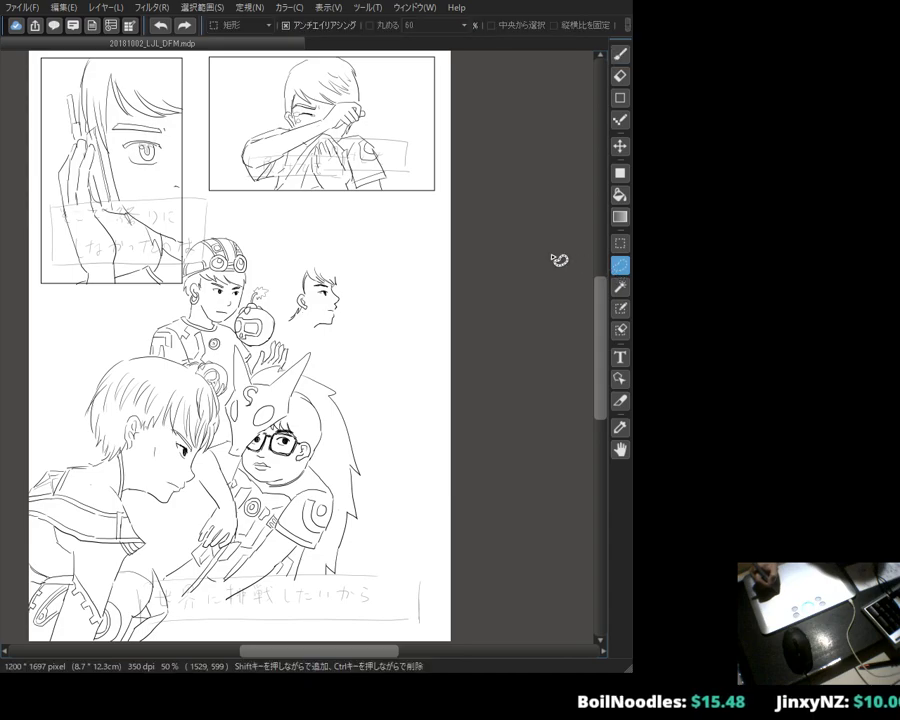
{"action": "mouse_move", "coordinate": [314, 282]}
{"action": "left_mouse_down"}
{"action": "mouse_move", "coordinate": [304, 312]}
{"action": "mouse_move", "coordinate": [322, 318]}
{"action": "mouse_move", "coordinate": [340, 300]}
{"action": "mouse_move", "coordinate": [331, 293]}
{"action": "mouse_move", "coordinate": [339, 262]}
{"action": "mouse_move", "coordinate": [301, 265]}
{"action": "mouse_move", "coordinate": [310, 280]}
{"action": "mouse_move", "coordinate": [327, 262]}
{"action": "left_mouse_up"}
{"action": "key", "text": "v"}
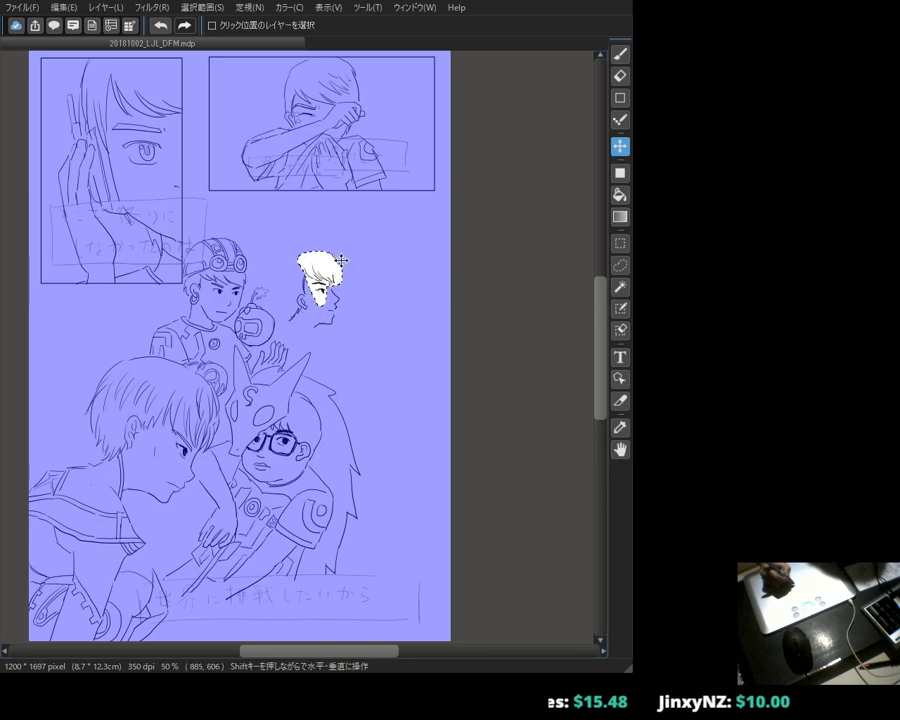
{"action": "key", "text": "ctrl+d"}
Step: Clear the selection and repeatedly erase and redraw the fourth character's eye, lower lid and iris
{"action": "key", "text": "b"}
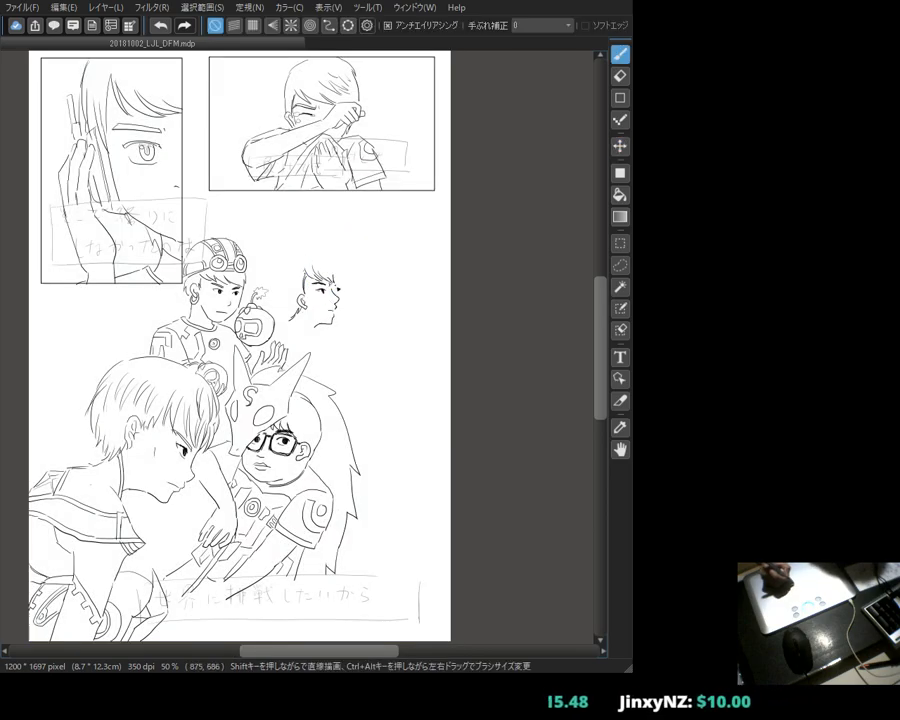
{"action": "key", "text": "e"}
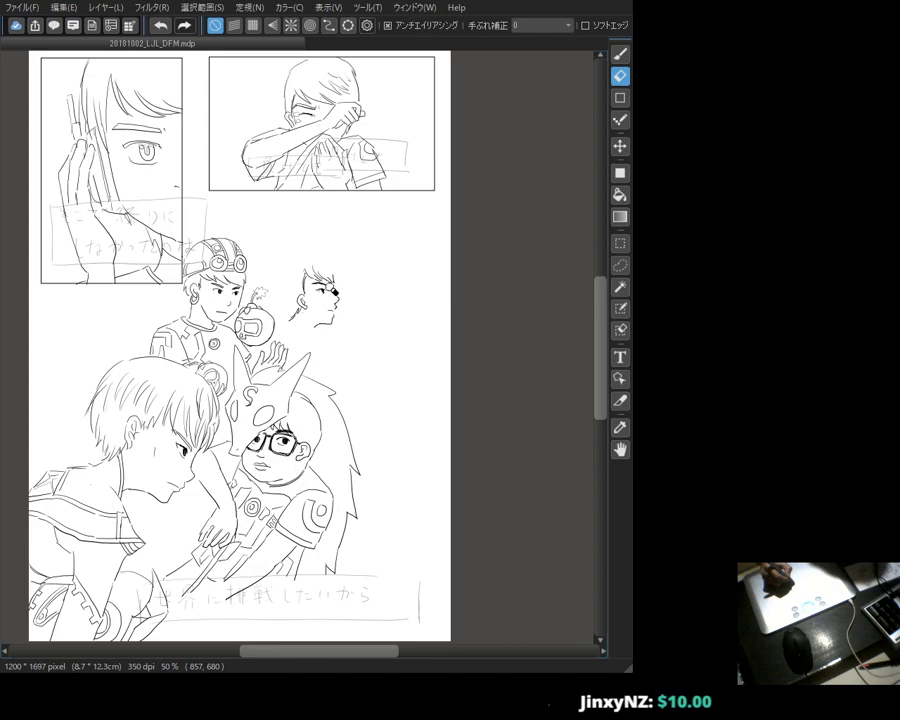
{"action": "key", "text": "b"}
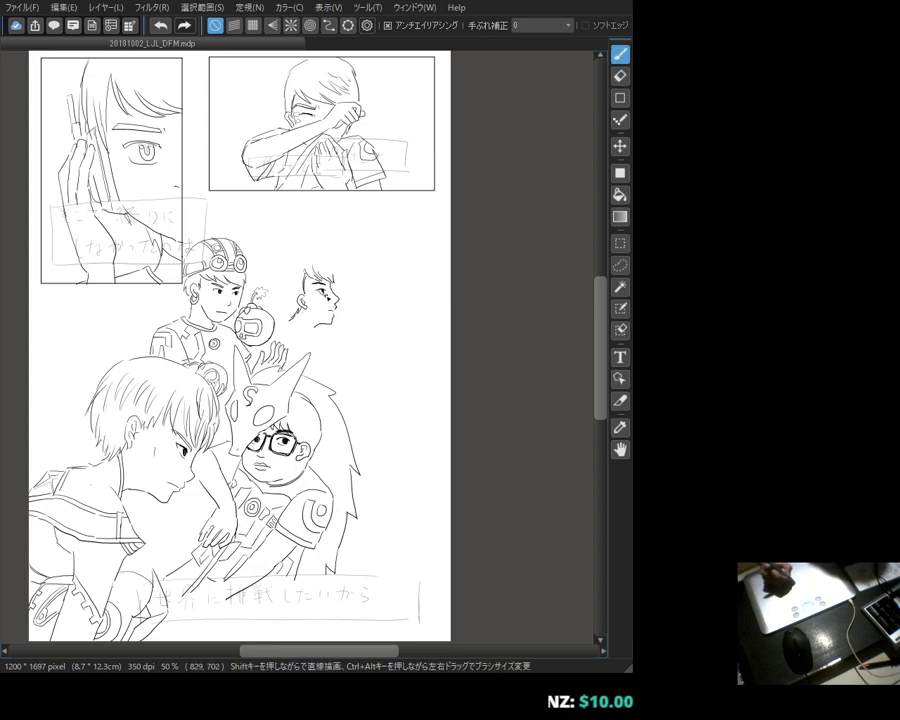
{"action": "key", "text": "e"}
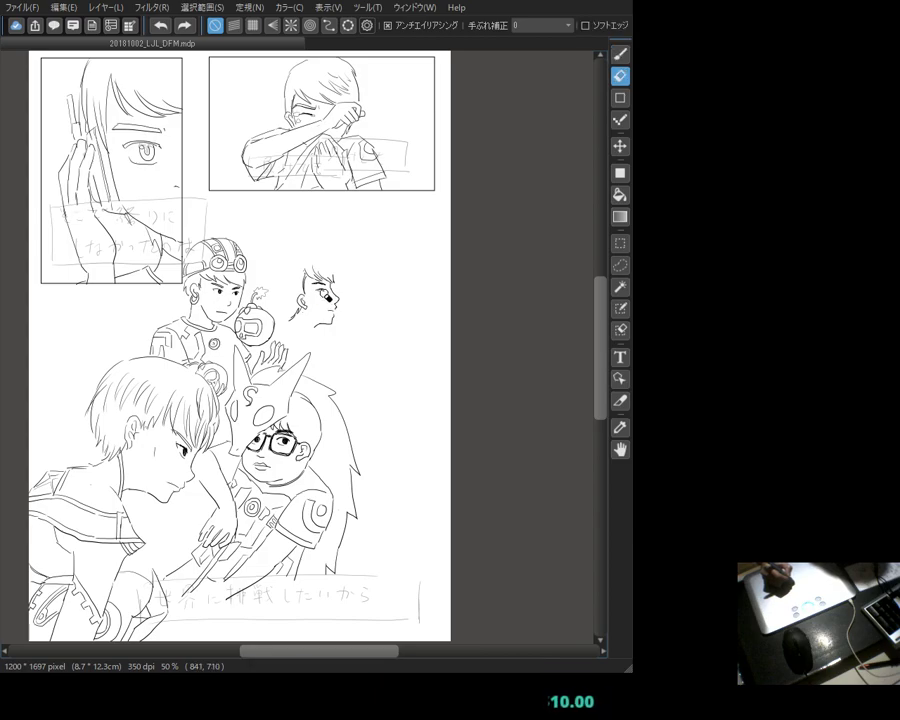
{"action": "key", "text": "b"}
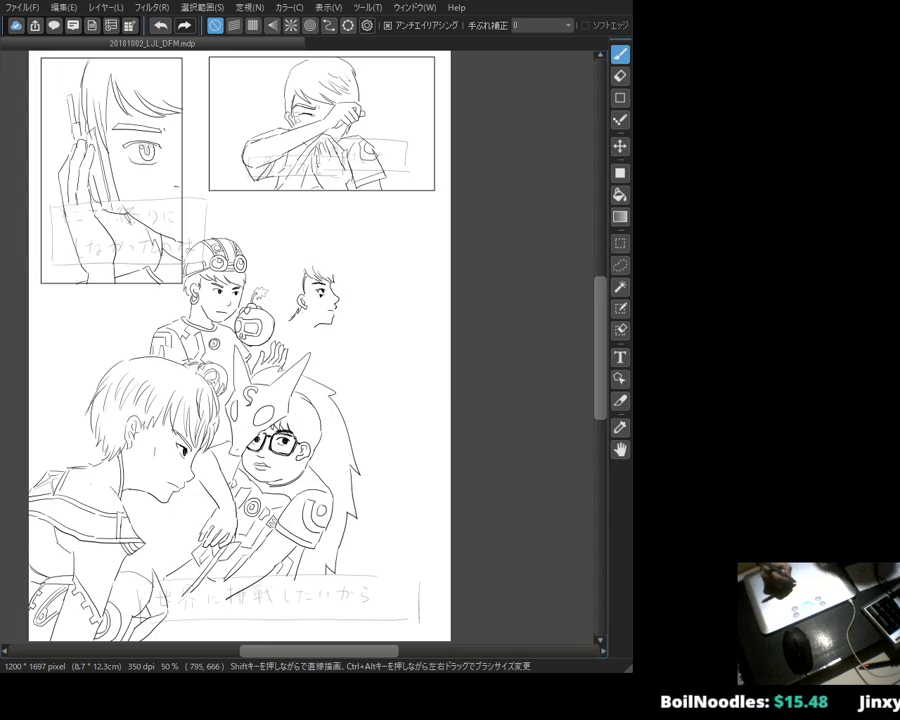
{"action": "key", "text": "e"}
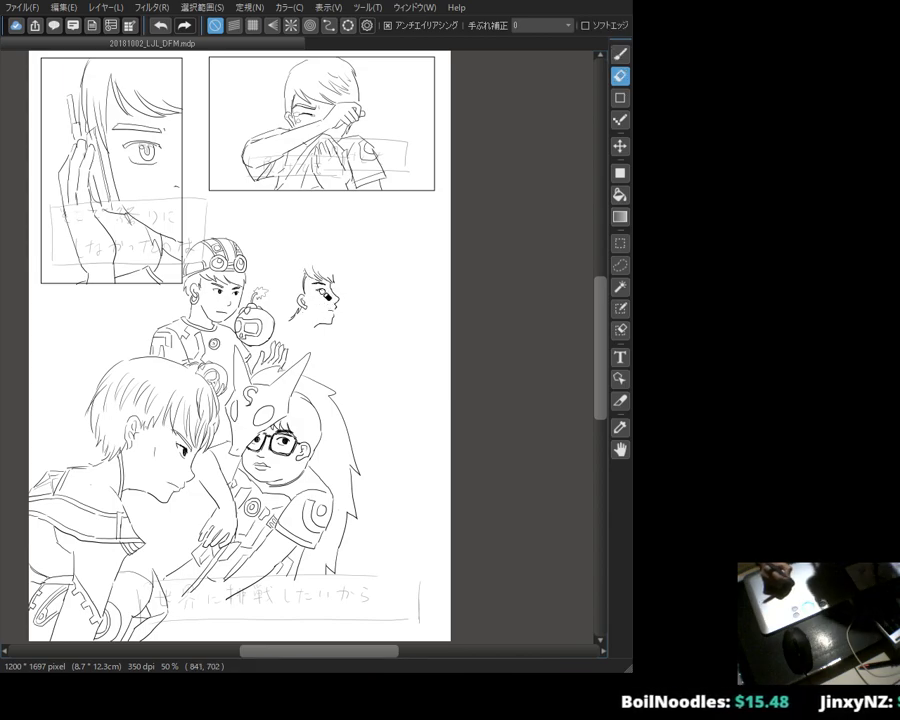
{"action": "key", "text": "b"}
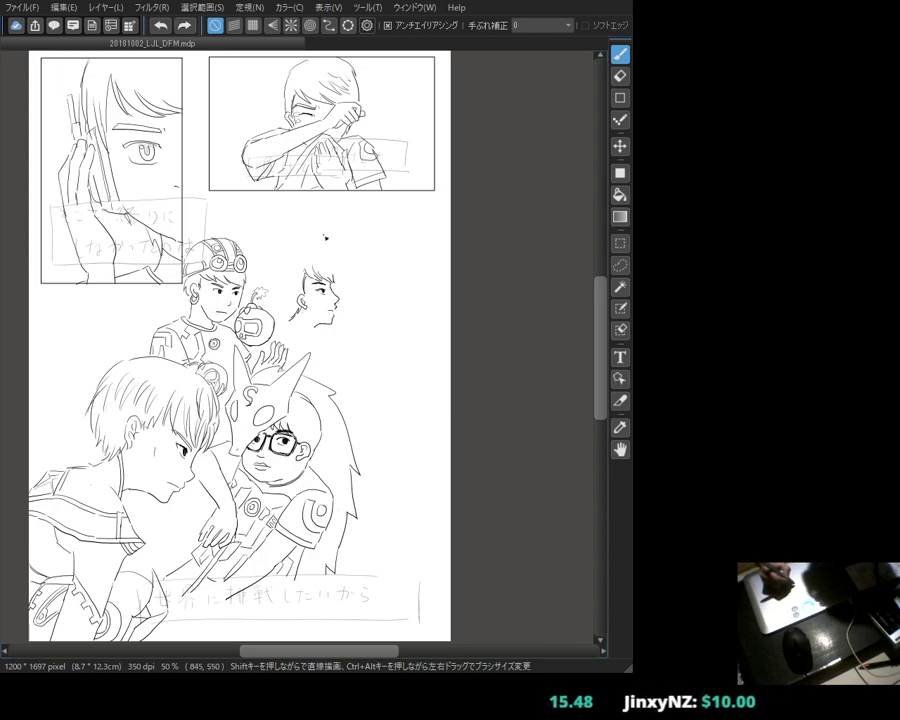
Step: Erase the fourth character's nose bridge and redraw the profile line between the brow and nose tip
{"action": "key", "text": "e"}
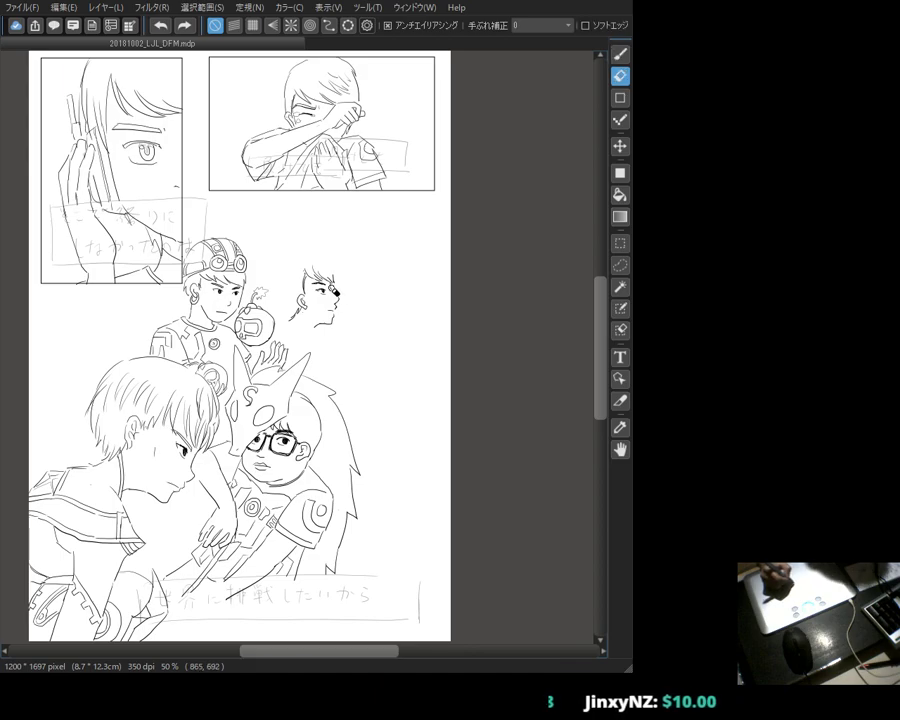
{"action": "key", "text": "b"}
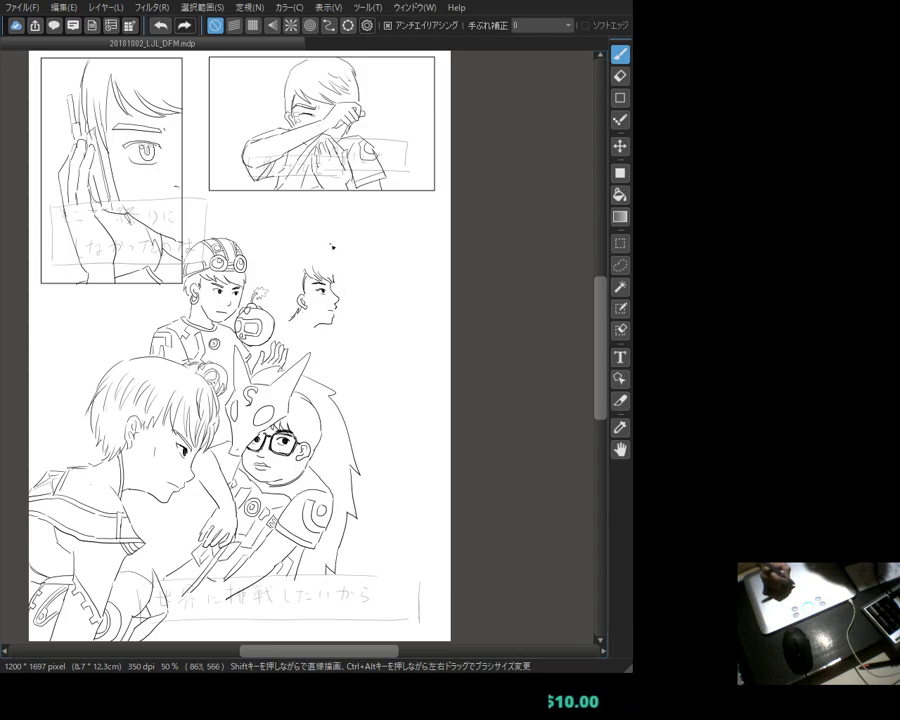
{"action": "key", "text": "e"}
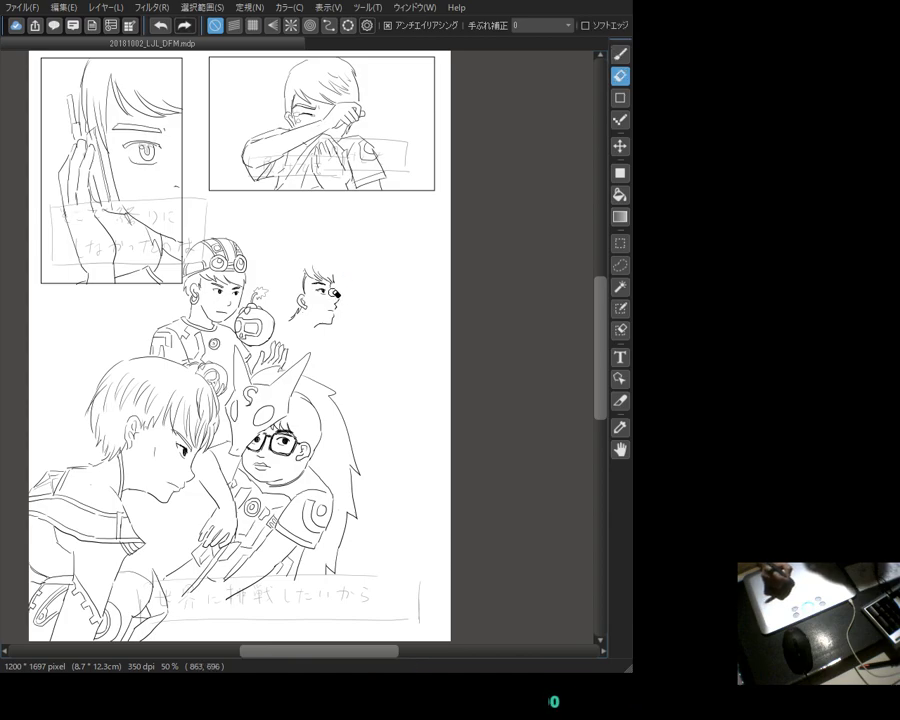
{"action": "key", "text": "b"}
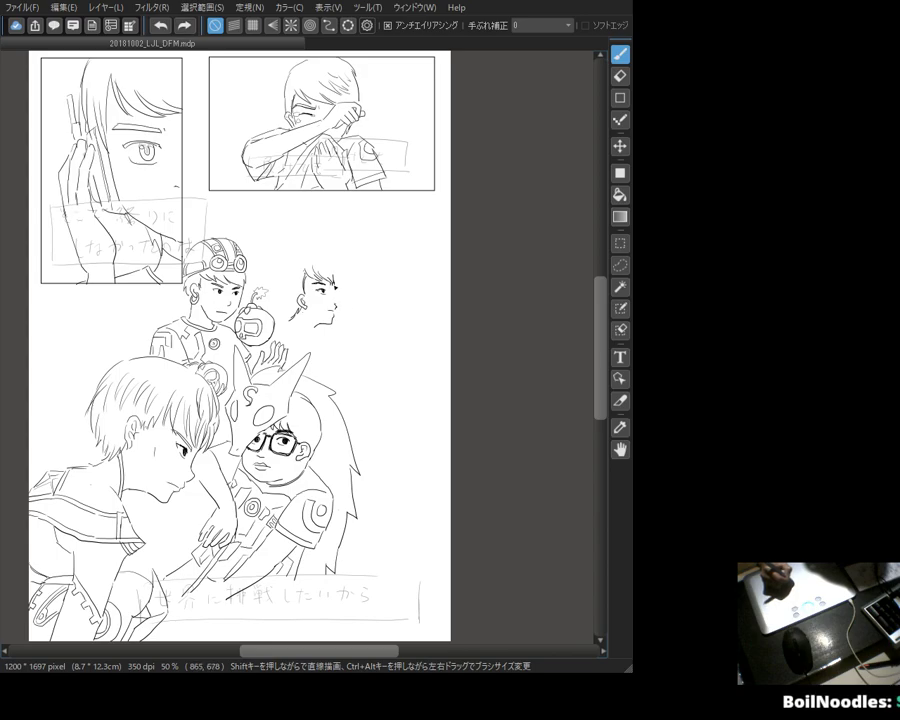
Step: Erase the fourth character's old mouth and chin, and redraw the nose tip, lips and a shorter chin and jaw line
{"action": "key", "text": "e"}
{"action": "mouse_move", "coordinate": [341, 312]}
{"action": "left_mouse_down"}
{"action": "mouse_move", "coordinate": [347, 305]}
{"action": "mouse_move", "coordinate": [341, 316]}
{"action": "left_mouse_up"}
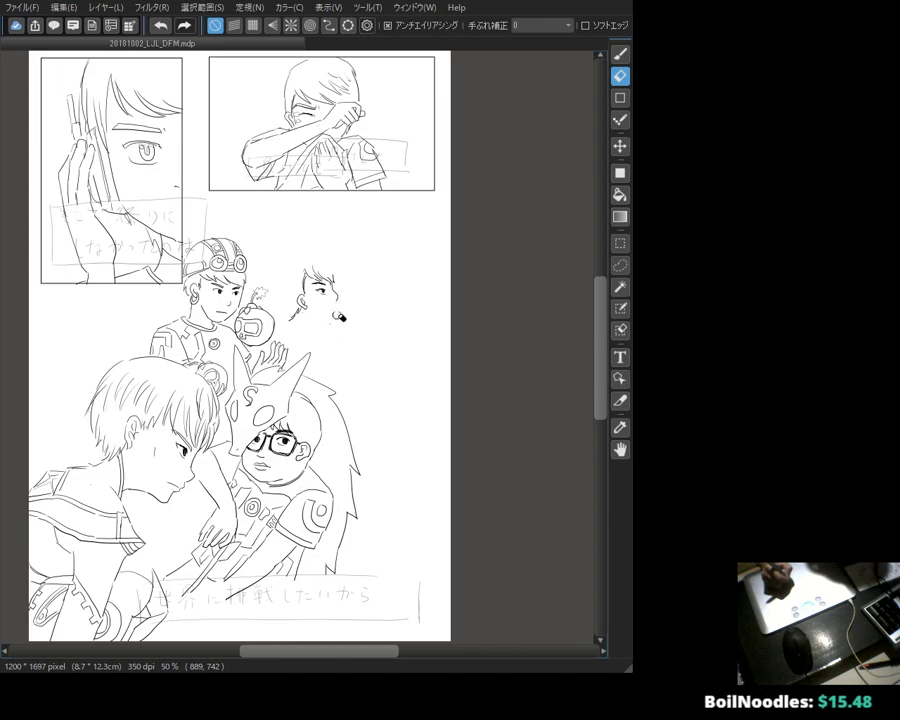
{"action": "key", "text": "b"}
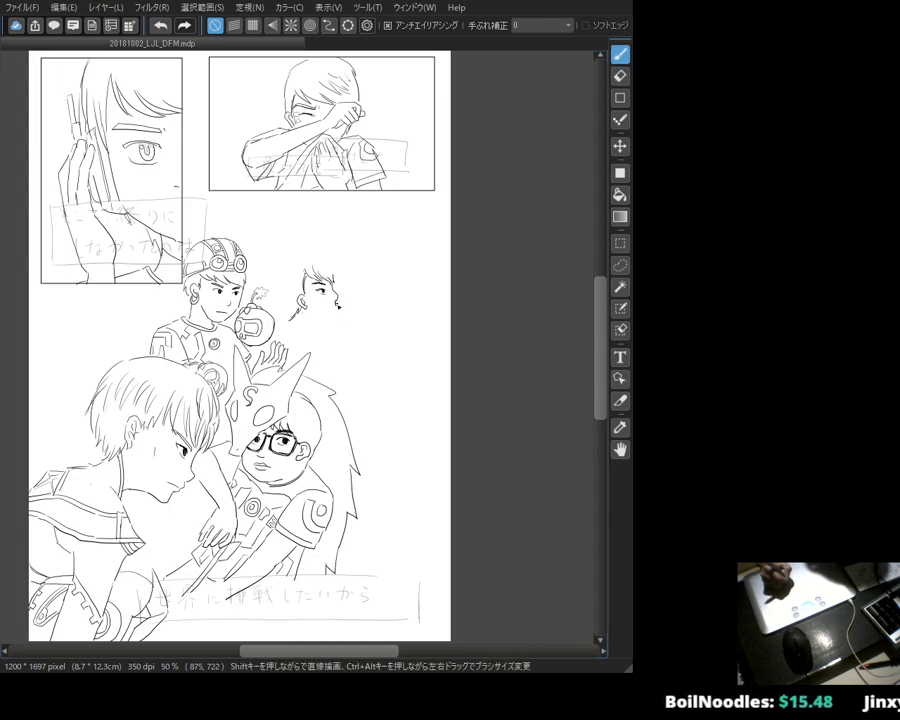
{"action": "left_click_drag", "start_coordinate": [340, 306], "coordinate": [337, 311]}
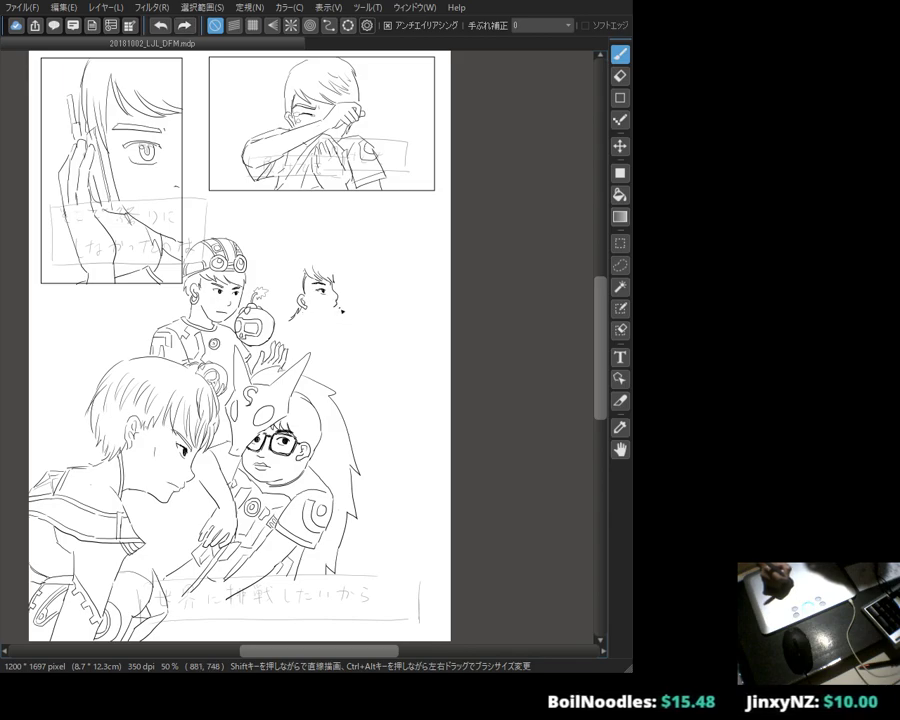
{"action": "left_click_drag", "start_coordinate": [336, 310], "coordinate": [320, 321]}
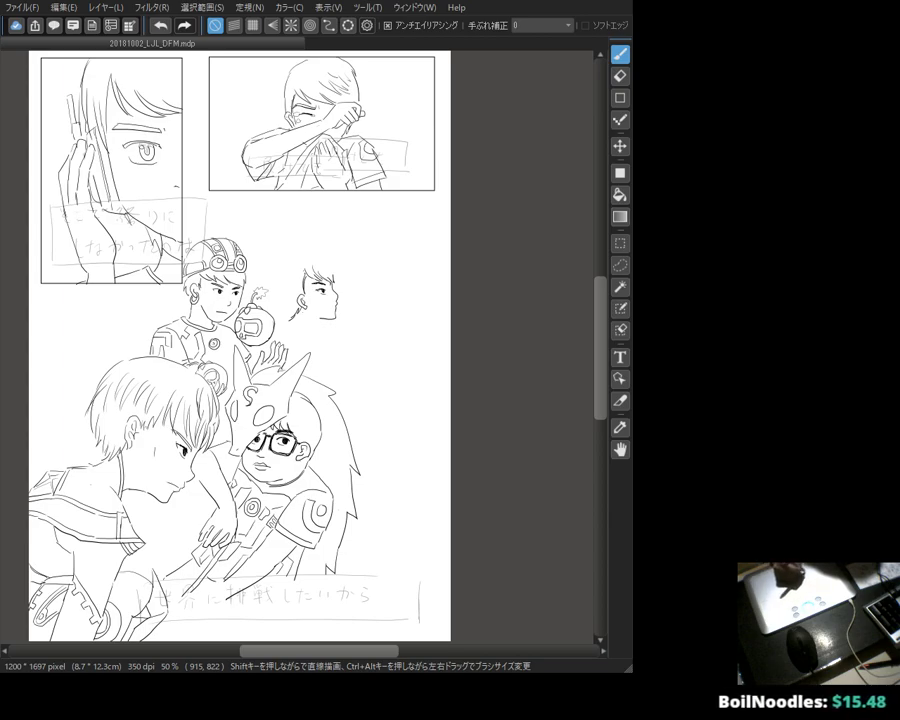
{"action": "left_click", "coordinate": [325, 352]}
{"action": "key", "text": "ctrl+z"}
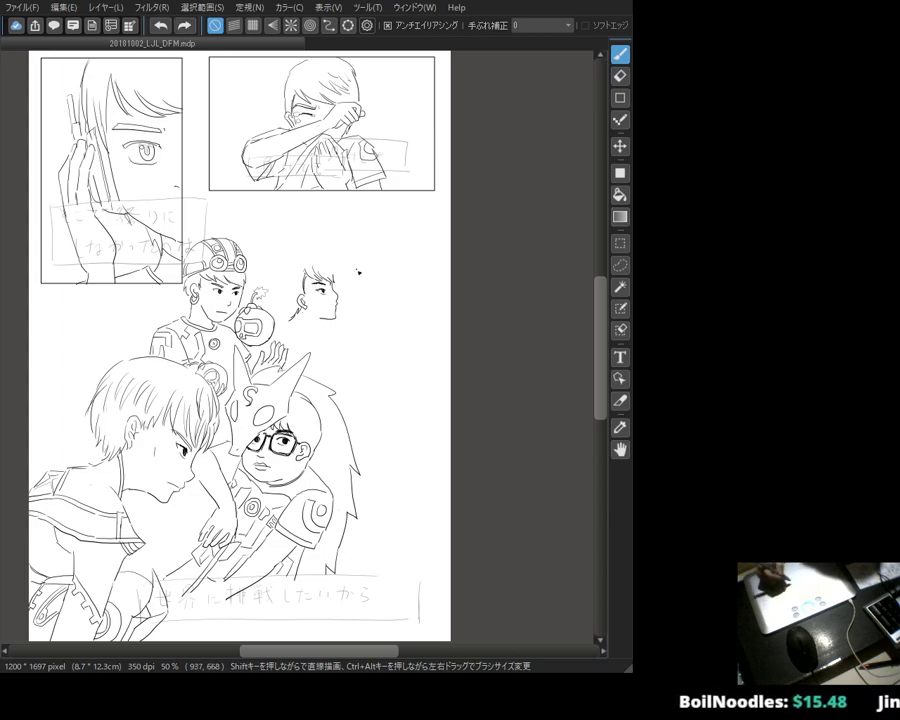
{"action": "left_click_drag", "start_coordinate": [333, 321], "coordinate": [322, 334]}
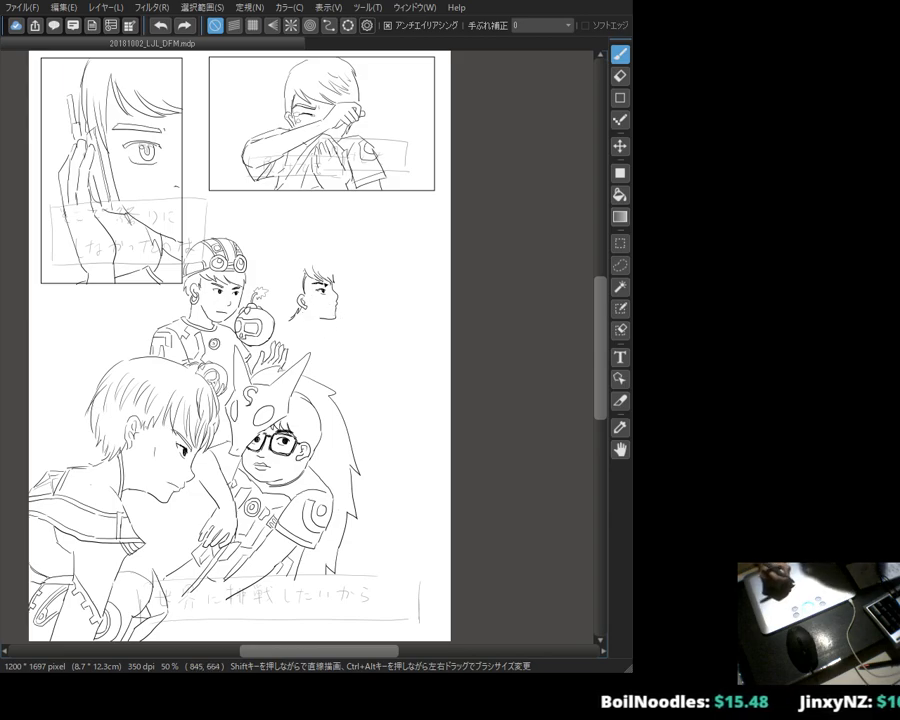
Step: Erase and redraw the fourth character's upper lid and pupil strokes to sharpen the gaze below the eyebrow
{"action": "key", "text": "e"}
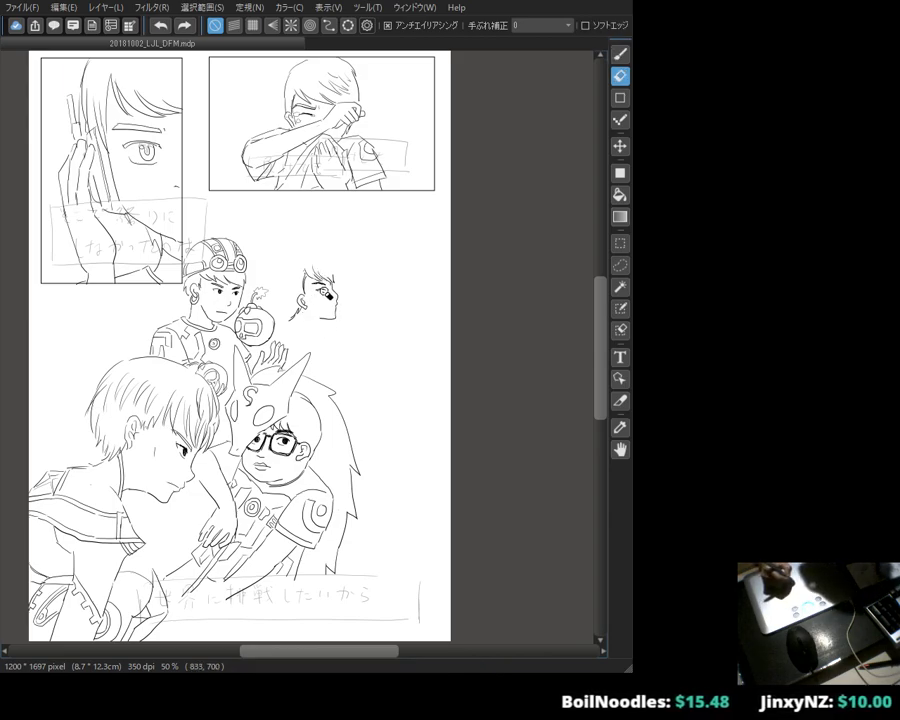
{"action": "key", "text": "b"}
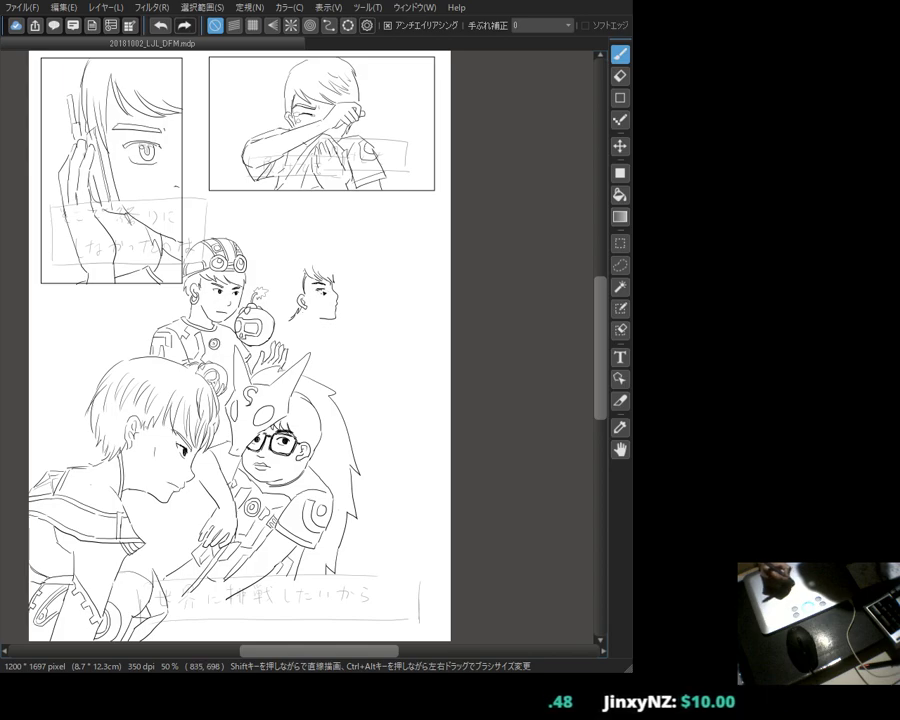
{"action": "key", "text": "e"}
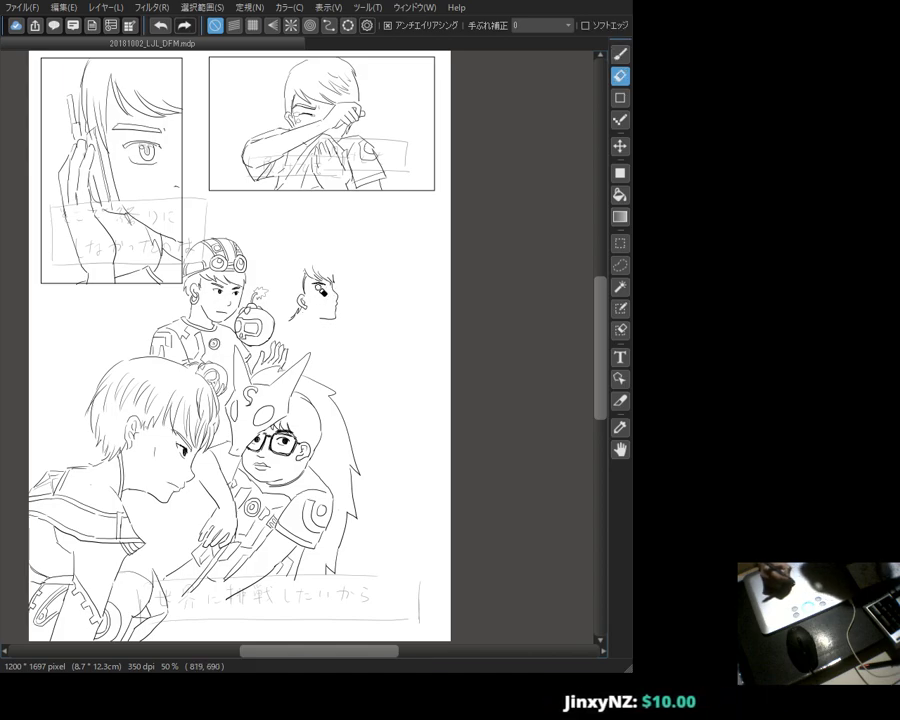
{"action": "key", "text": "b"}
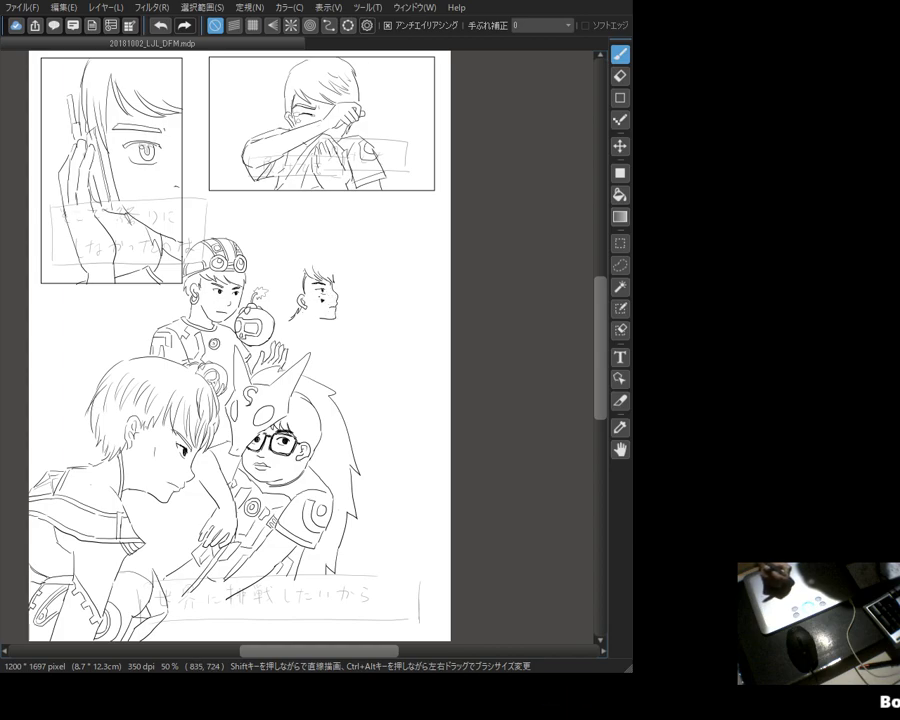
{"action": "key", "text": "e"}
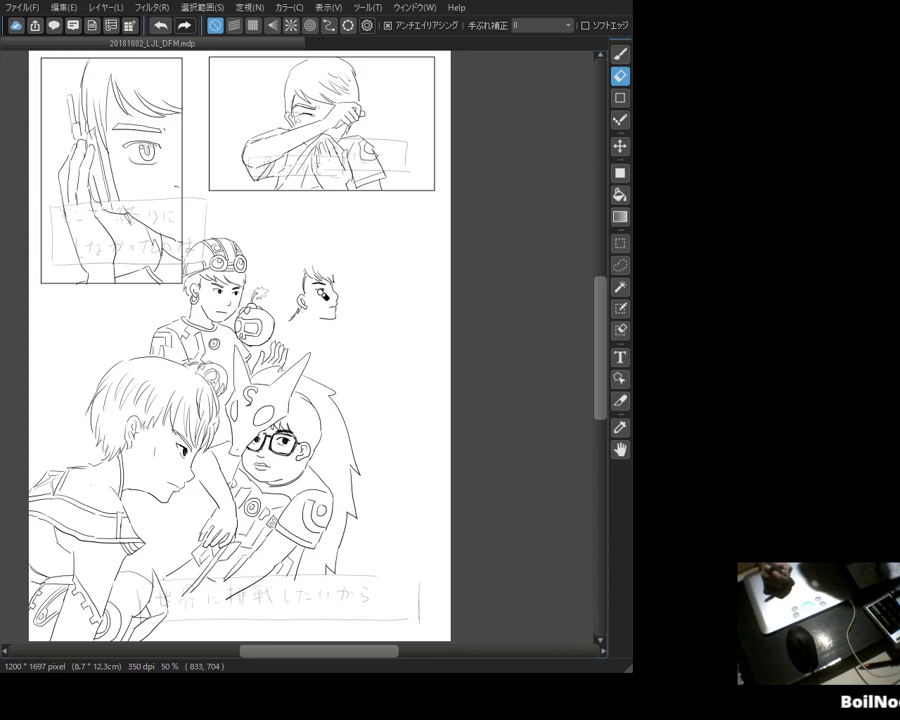
{"action": "key", "text": "p"}
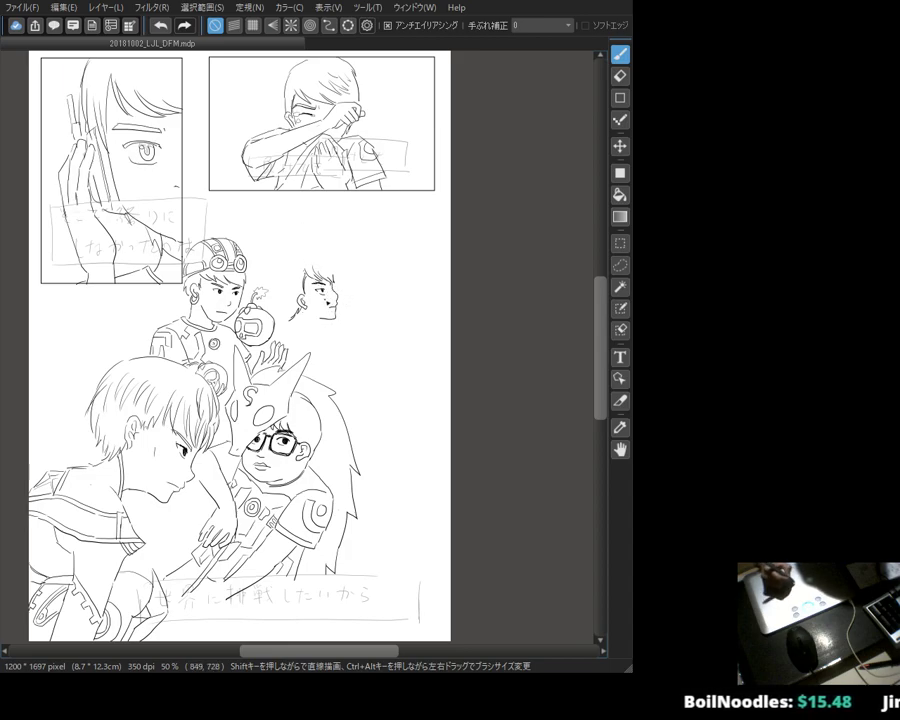
{"action": "key", "text": "e"}
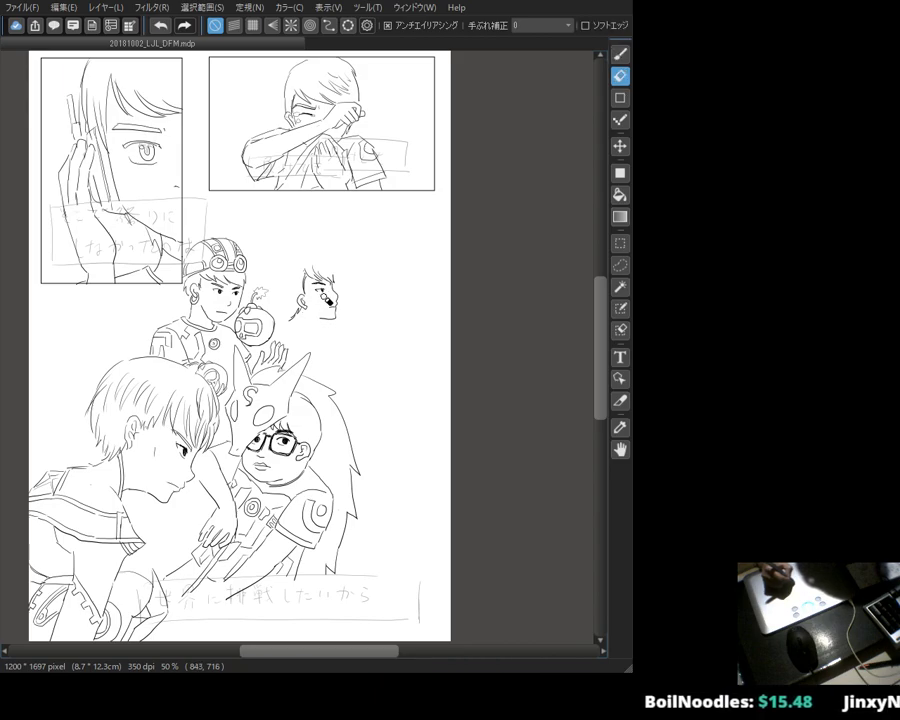
{"action": "key", "text": "p"}
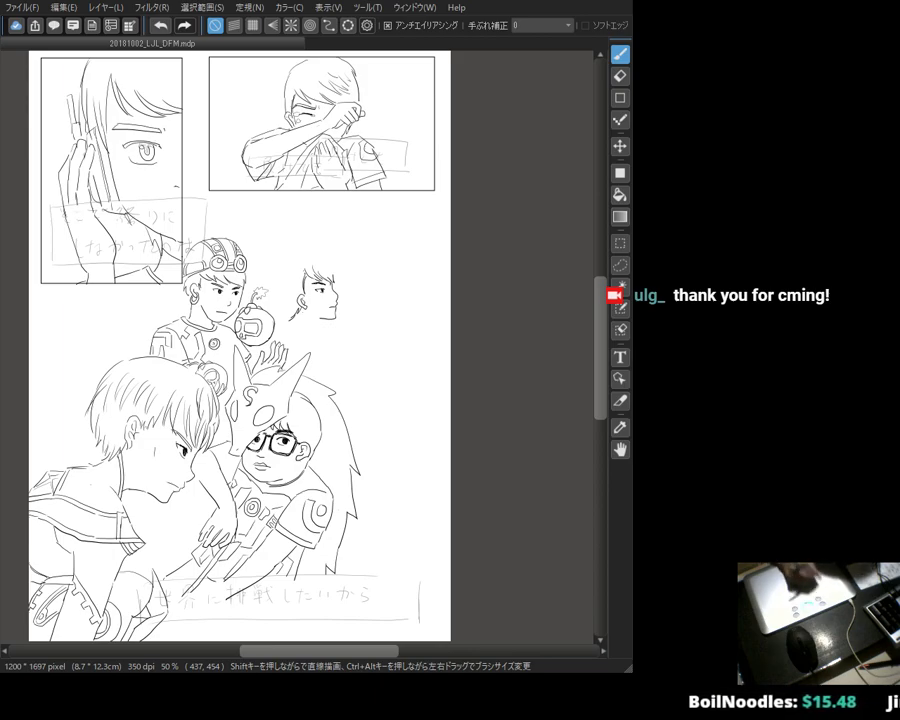
Step: Draw an angular marking across the fourth character's cheek and a pair of goggles above the fringe
{"action": "mouse_move", "coordinate": [390, 470]}
{"action": "left_mouse_down"}
{"action": "mouse_move", "coordinate": [396, 482]}
{"action": "mouse_move", "coordinate": [415, 474]}
{"action": "left_mouse_up"}
{"action": "key", "text": "ctrl+z"}
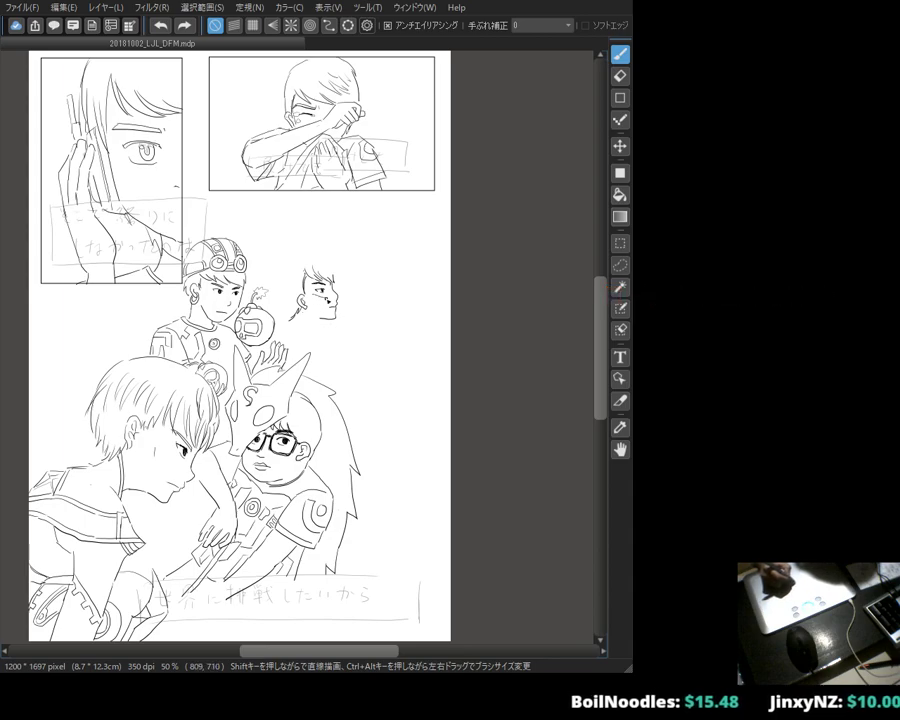
{"action": "left_click_drag", "start_coordinate": [309, 294], "coordinate": [326, 299]}
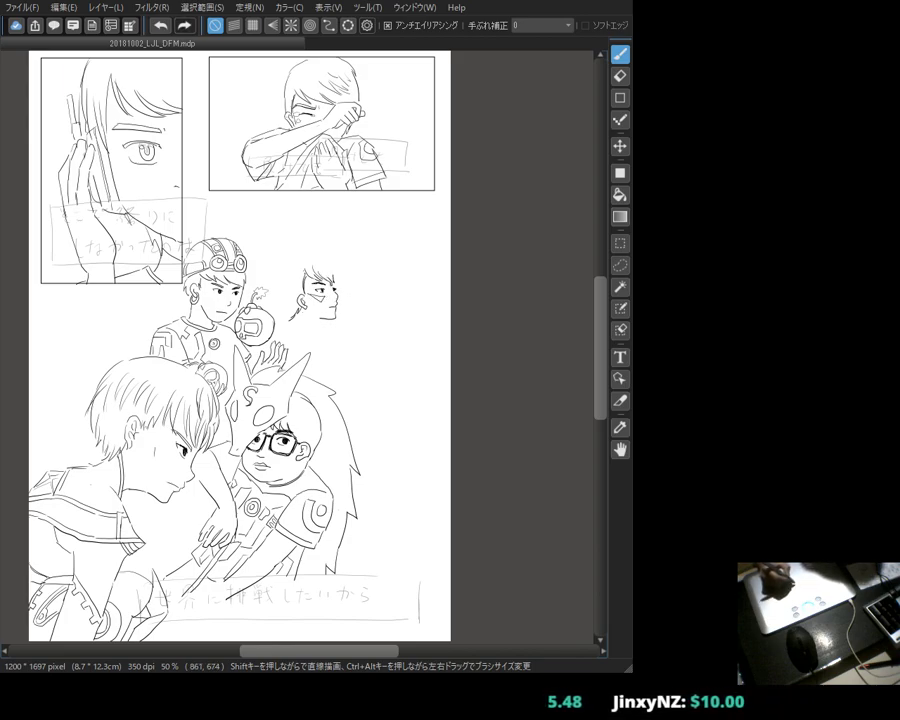
{"action": "key", "text": "e"}
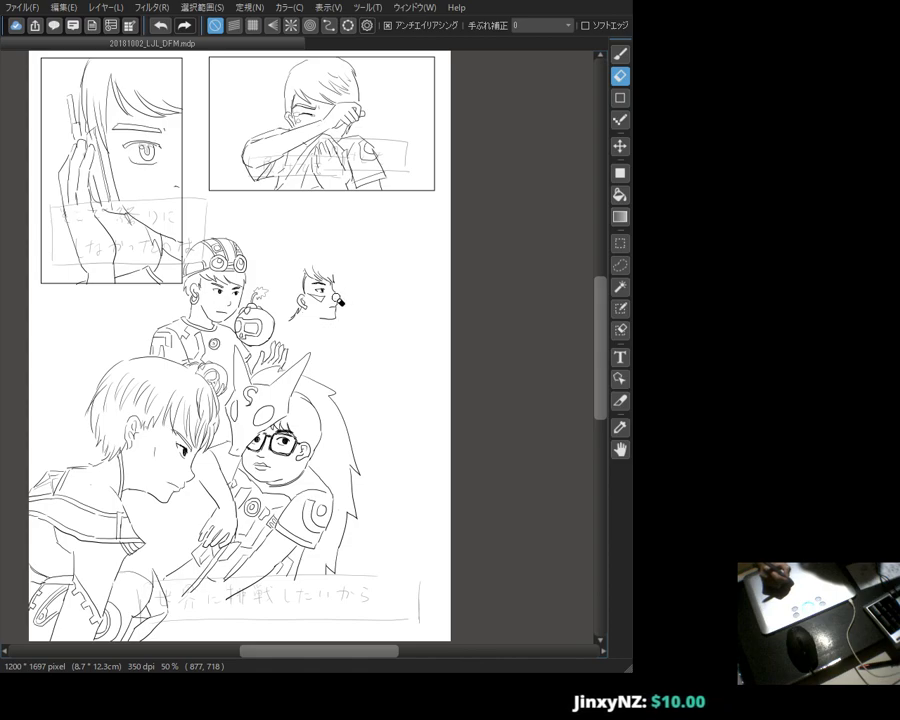
{"action": "key", "text": "b"}
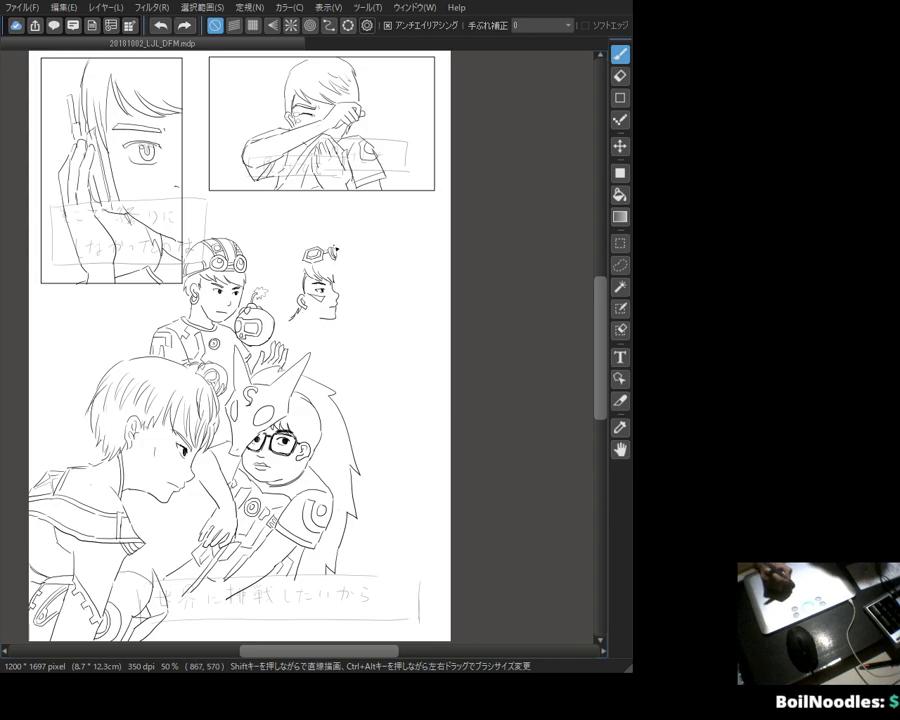
Step: Lasso the goggles above the fourth character's fringe, shift them slightly toward the back of the head, and clear the selection
{"action": "left_click", "coordinate": [620, 265]}
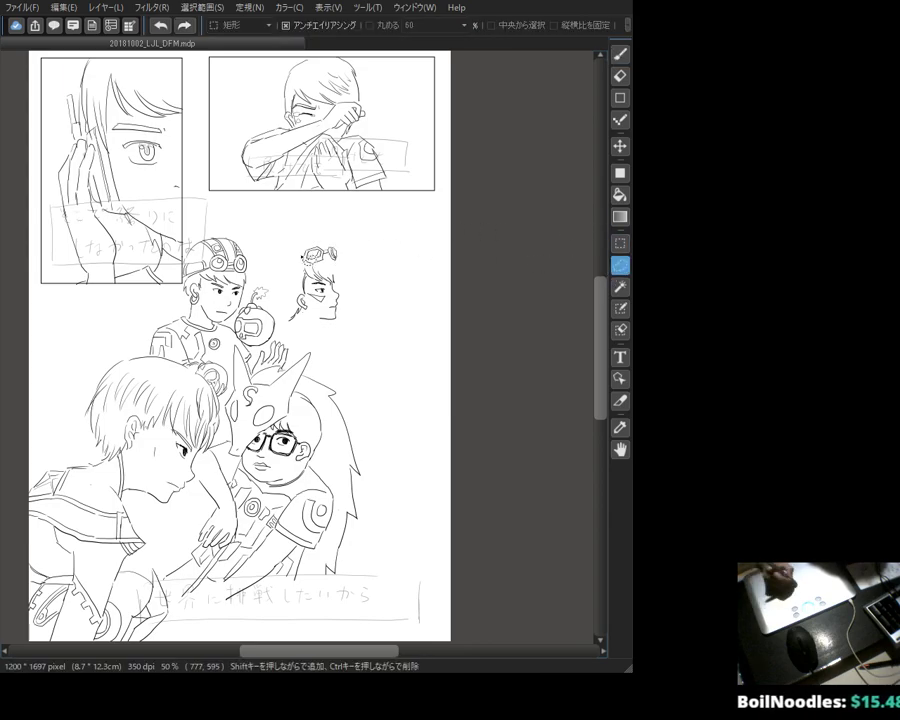
{"action": "mouse_move", "coordinate": [306, 268]}
{"action": "left_mouse_down"}
{"action": "mouse_move", "coordinate": [347, 268]}
{"action": "mouse_move", "coordinate": [308, 241]}
{"action": "mouse_move", "coordinate": [302, 261]}
{"action": "mouse_move", "coordinate": [313, 255]}
{"action": "left_mouse_up"}
{"action": "key", "text": "v"}
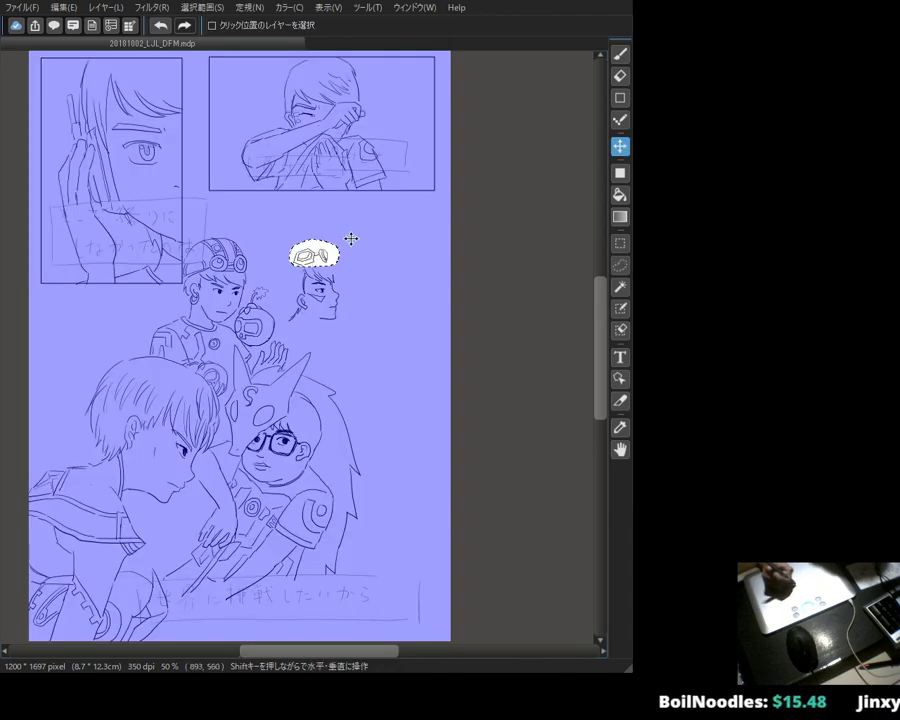
{"action": "left_click", "coordinate": [620, 54]}
{"action": "key", "text": "ctrl+d"}
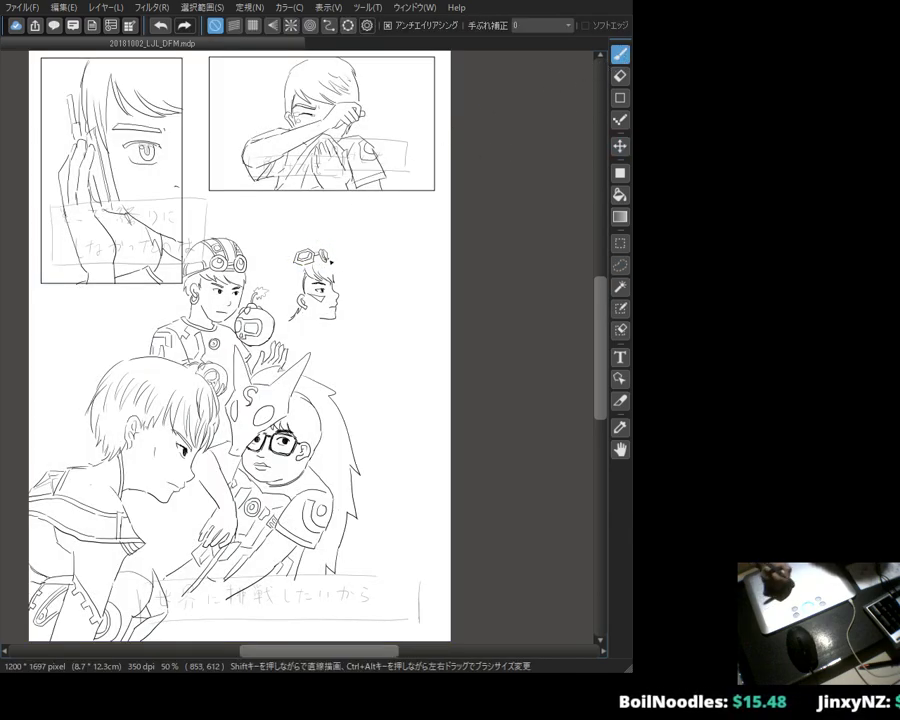
Step: Clean up the front of the goggles and draw the hair outline from them around the back of the fourth character's head
{"action": "key", "text": "e"}
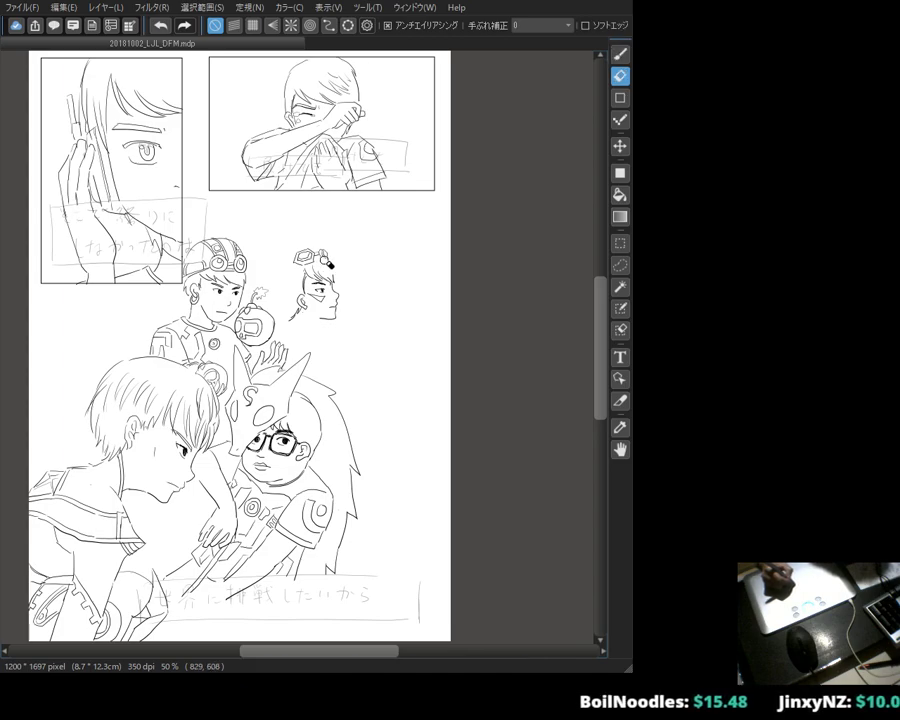
{"action": "key", "text": "b"}
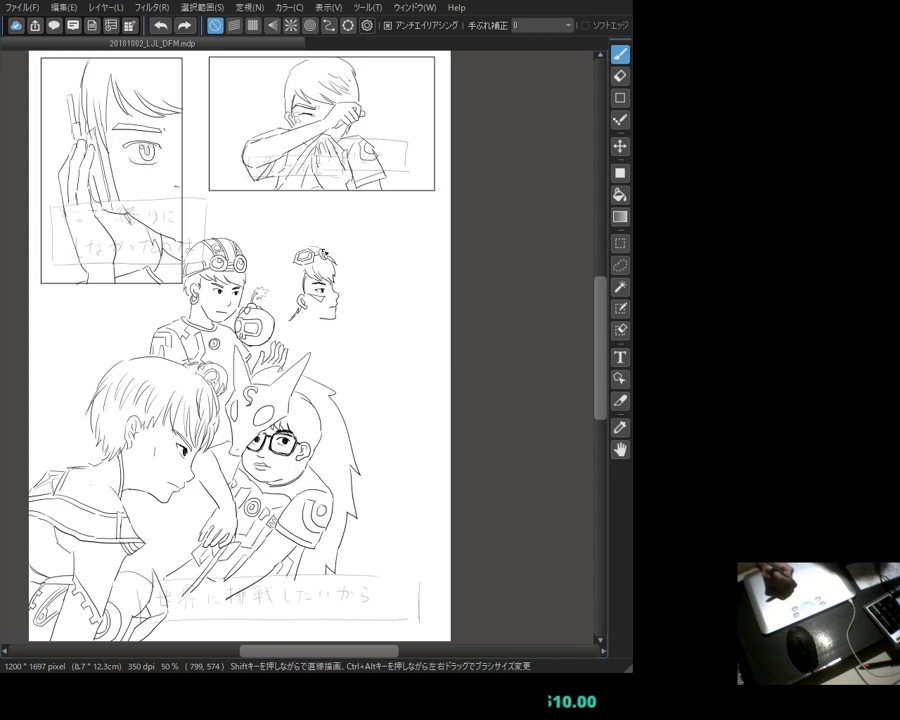
{"action": "left_click_drag", "start_coordinate": [302, 248], "coordinate": [271, 264]}
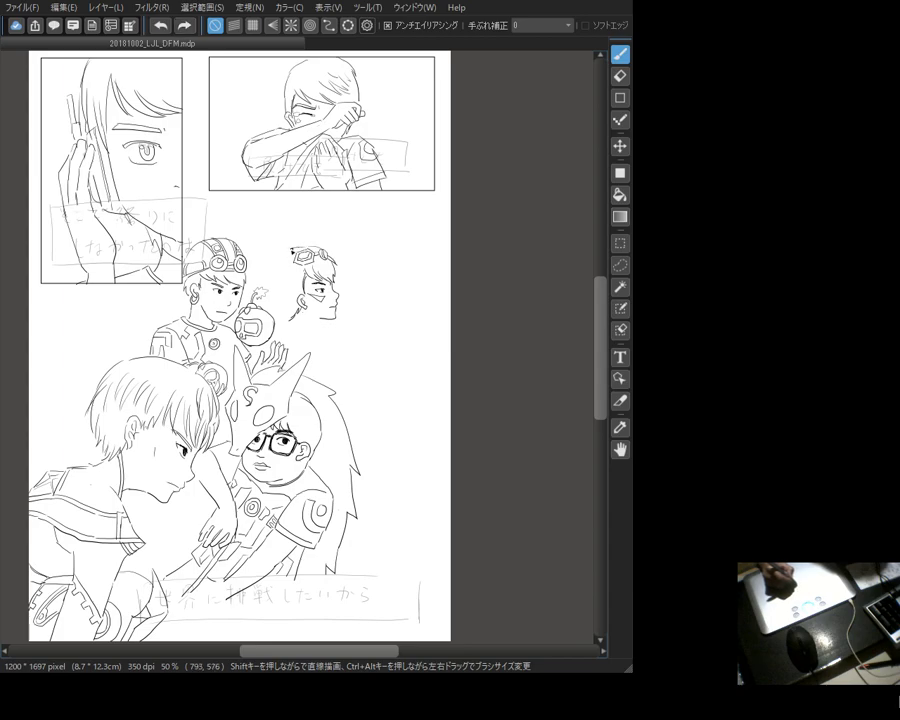
{"action": "left_click_drag", "start_coordinate": [283, 255], "coordinate": [259, 280]}
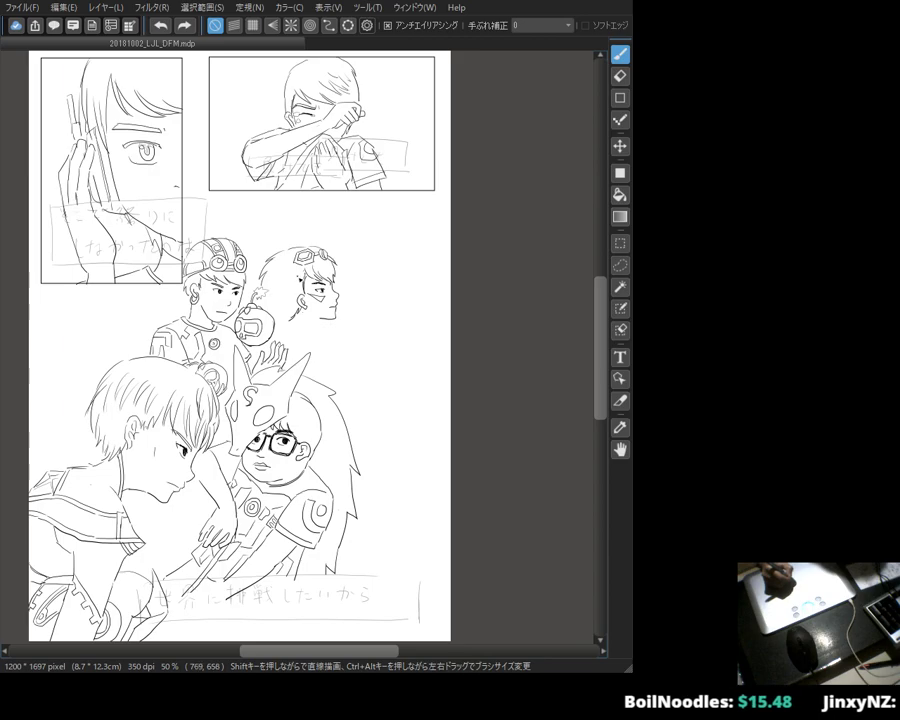
Step: Clean up the nape and the area around the bomb's fuse, and draw the fourth character's long hair strands, collar and shoulder with round emblem
{"action": "key", "text": "e"}
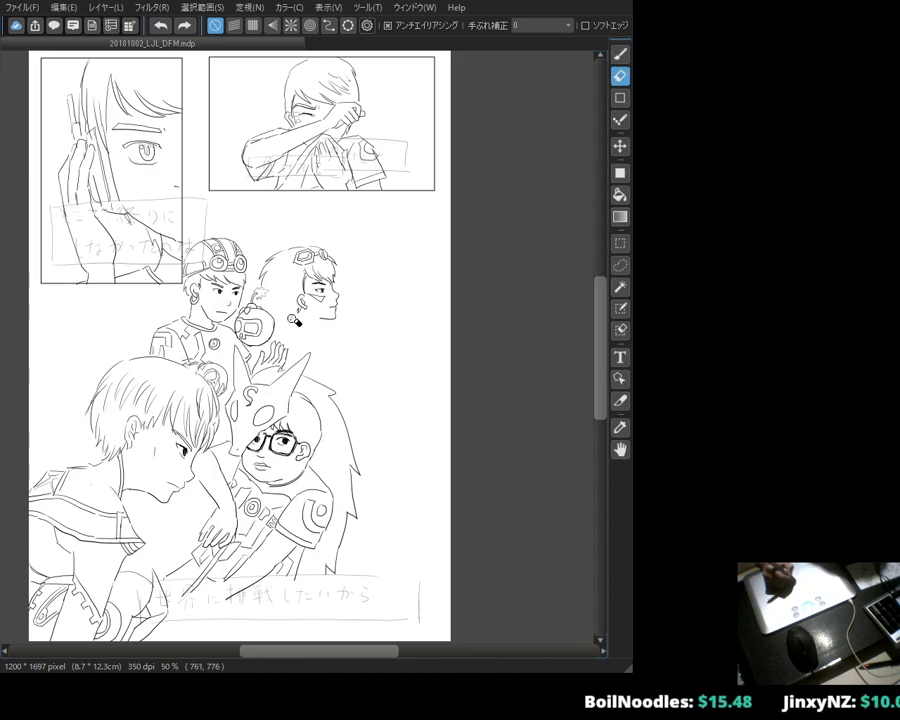
{"action": "key", "text": "b"}
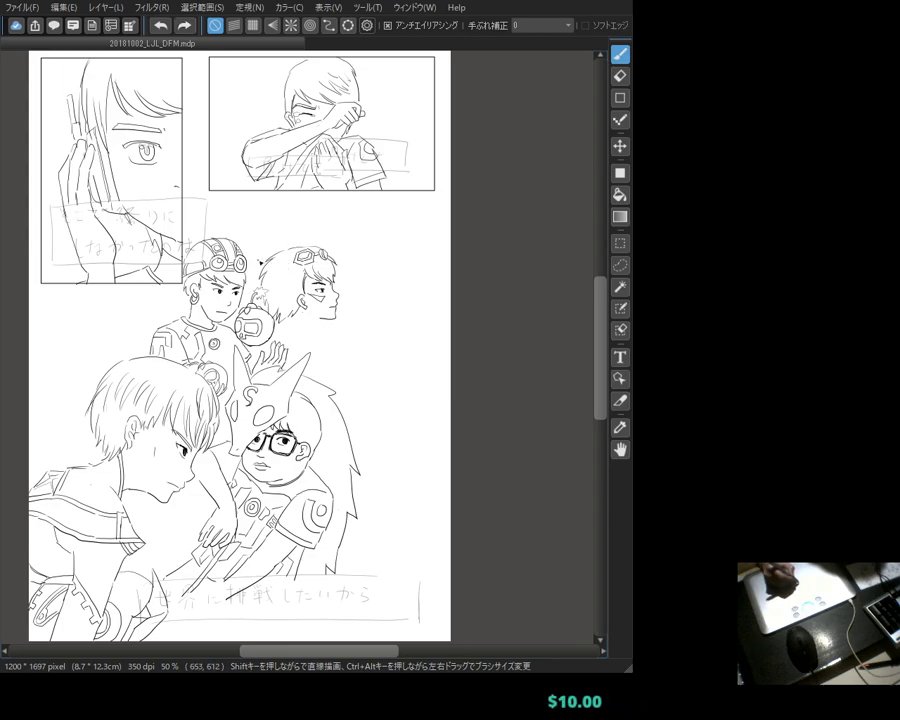
{"action": "key", "text": "e"}
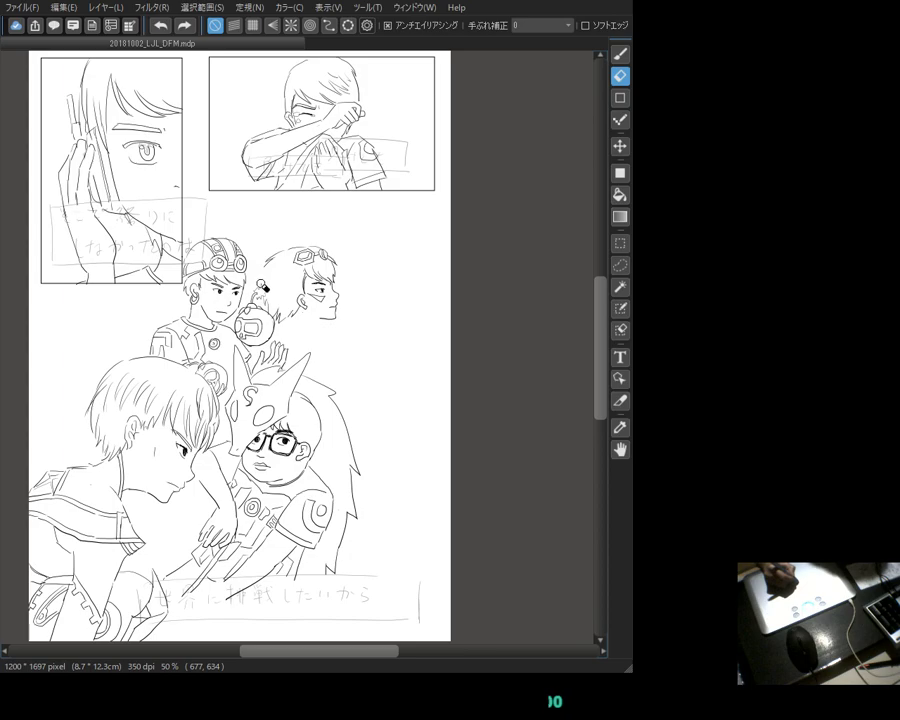
{"action": "key", "text": "p"}
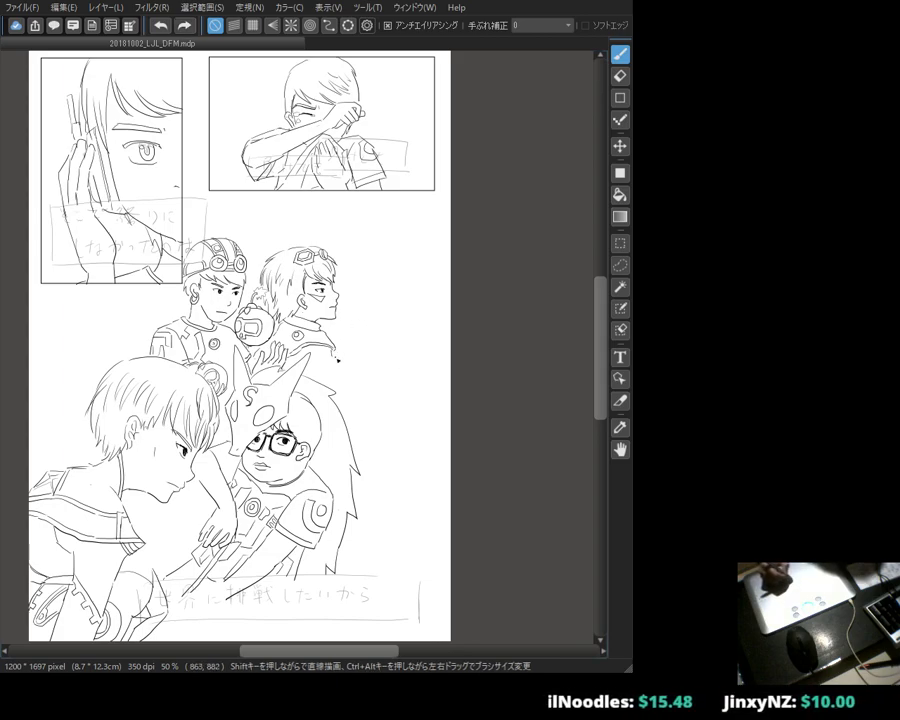
Step: Erase the fourth character's front shoulder lines and draw a bent arm with the fingers of a hand on top, just below the chin
{"action": "key", "text": "e"}
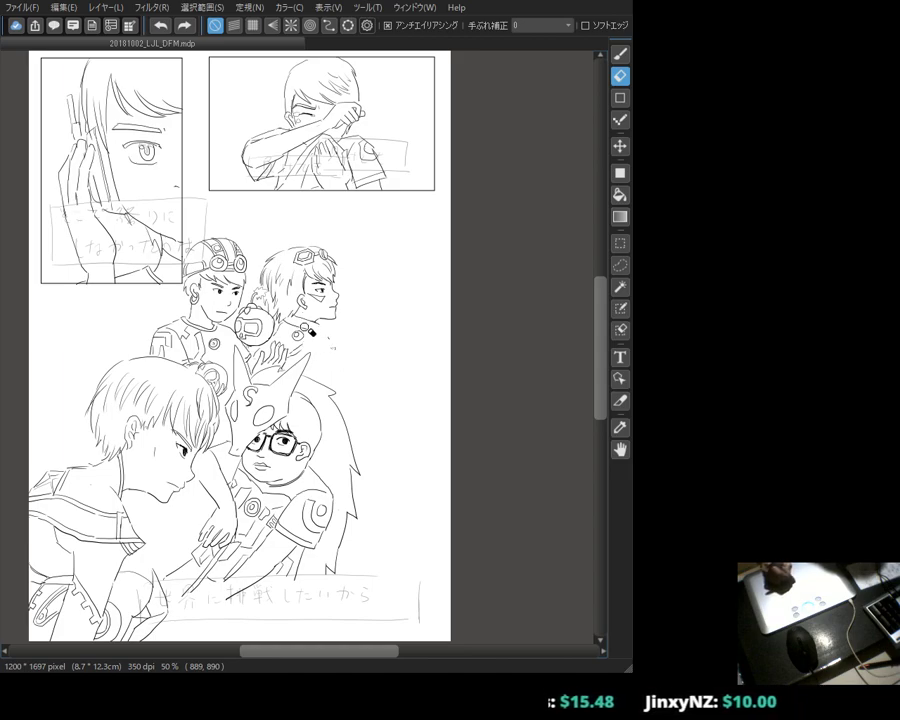
{"action": "key", "text": "b"}
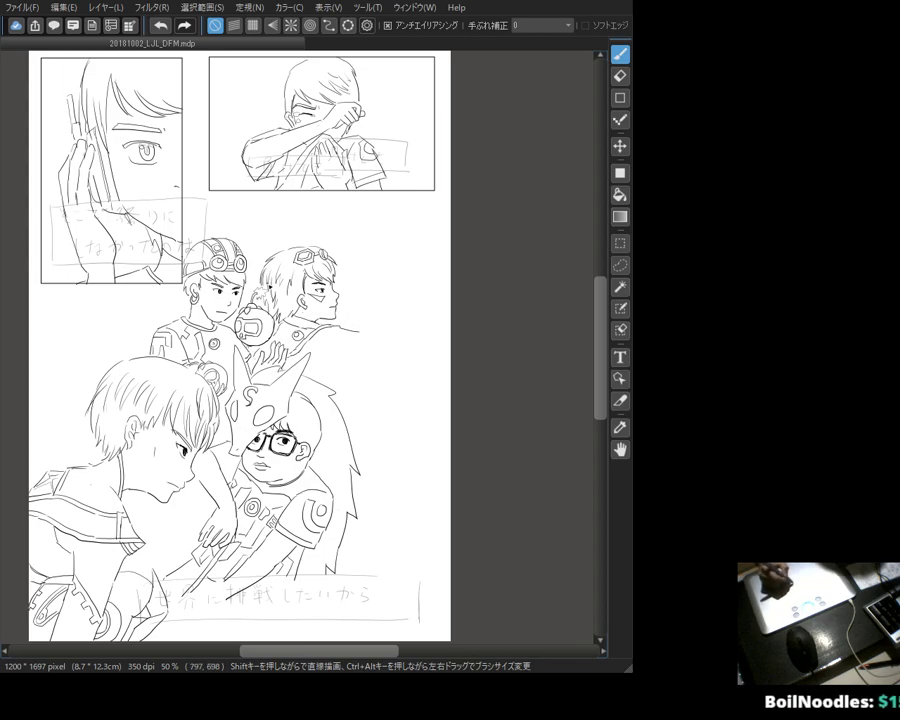
{"action": "mouse_move", "coordinate": [356, 326]}
{"action": "left_mouse_down"}
{"action": "mouse_move", "coordinate": [386, 349]}
{"action": "mouse_move", "coordinate": [382, 370]}
{"action": "mouse_move", "coordinate": [350, 377]}
{"action": "left_mouse_up"}
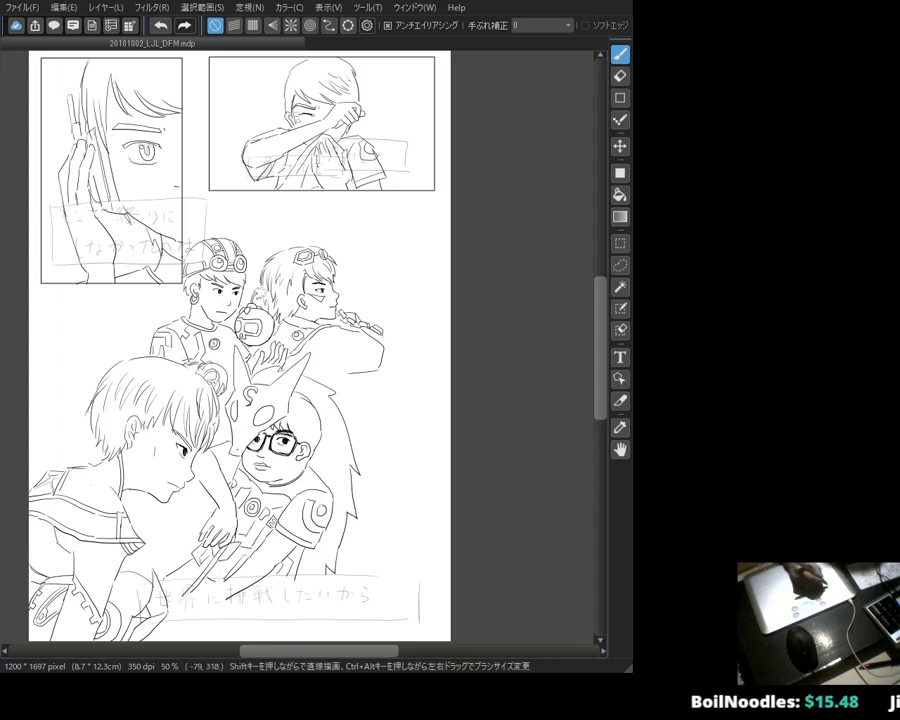
{"action": "left_click_drag", "start_coordinate": [3, 150], "coordinate": [129, 151]}
{"action": "left_click_drag", "start_coordinate": [172, 261], "coordinate": [235, 265]}
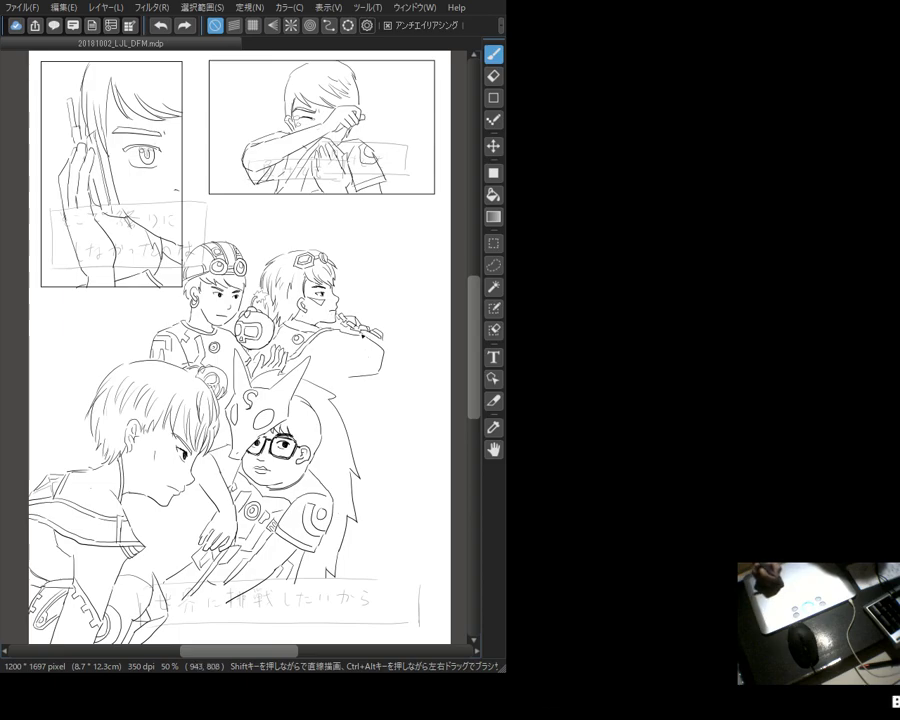
Step: Refine the fourth character's fingers and the upper contour of the arm beneath them by erasing and redrawing strokes
{"action": "left_click_drag", "start_coordinate": [361, 334], "coordinate": [387, 355]}
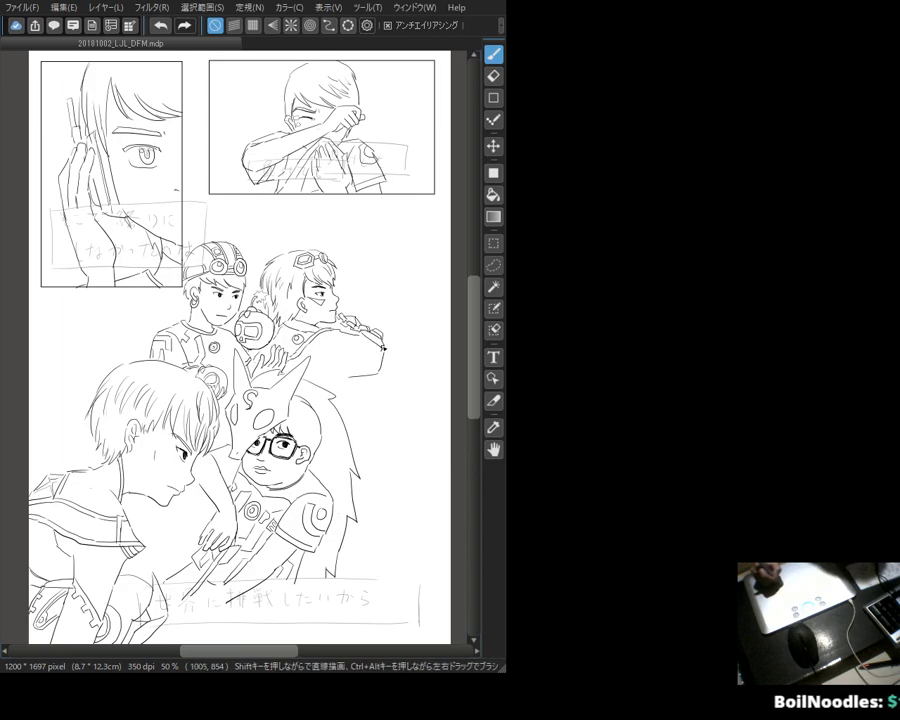
{"action": "key", "text": "e"}
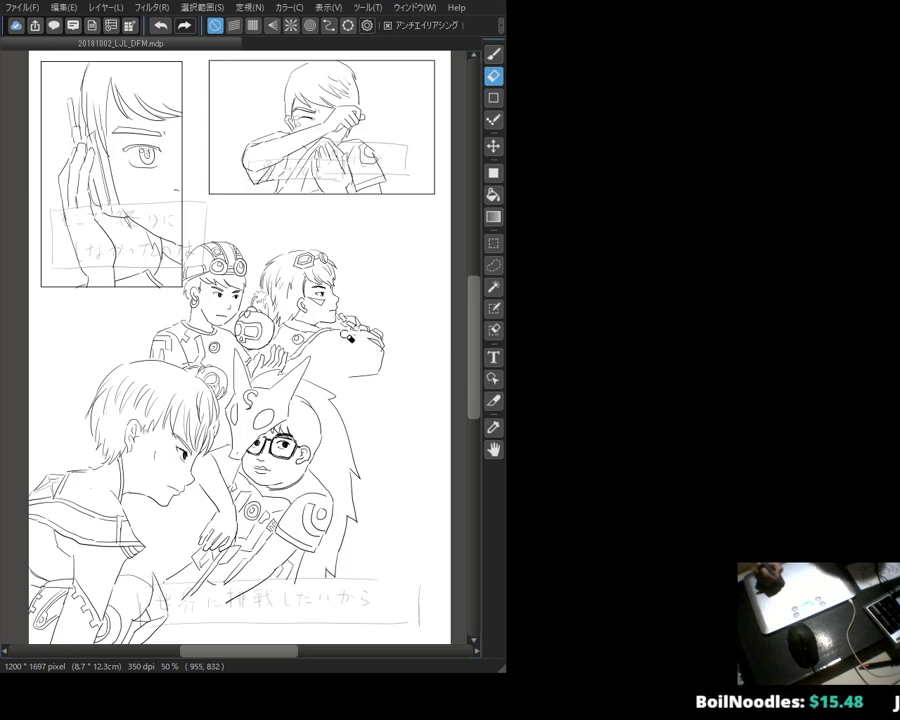
{"action": "key", "text": "b"}
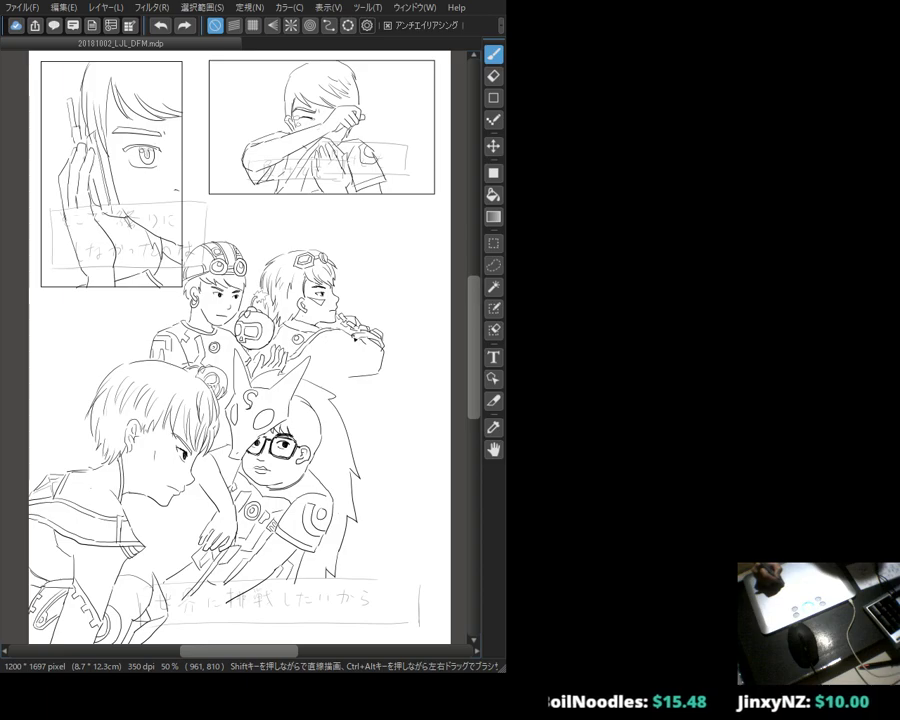
{"action": "key", "text": "e"}
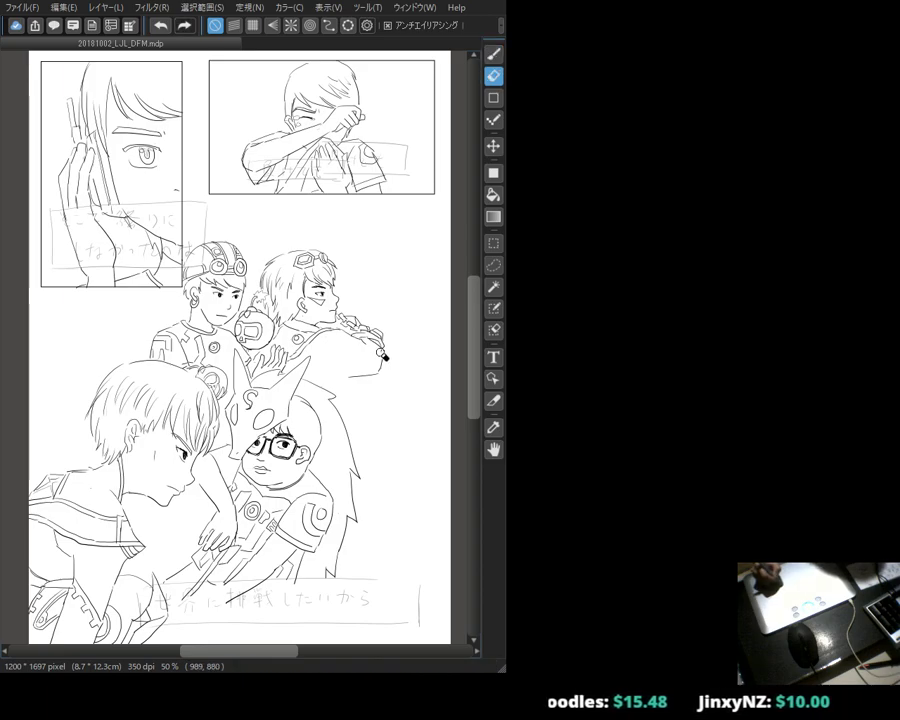
{"action": "key", "text": "b"}
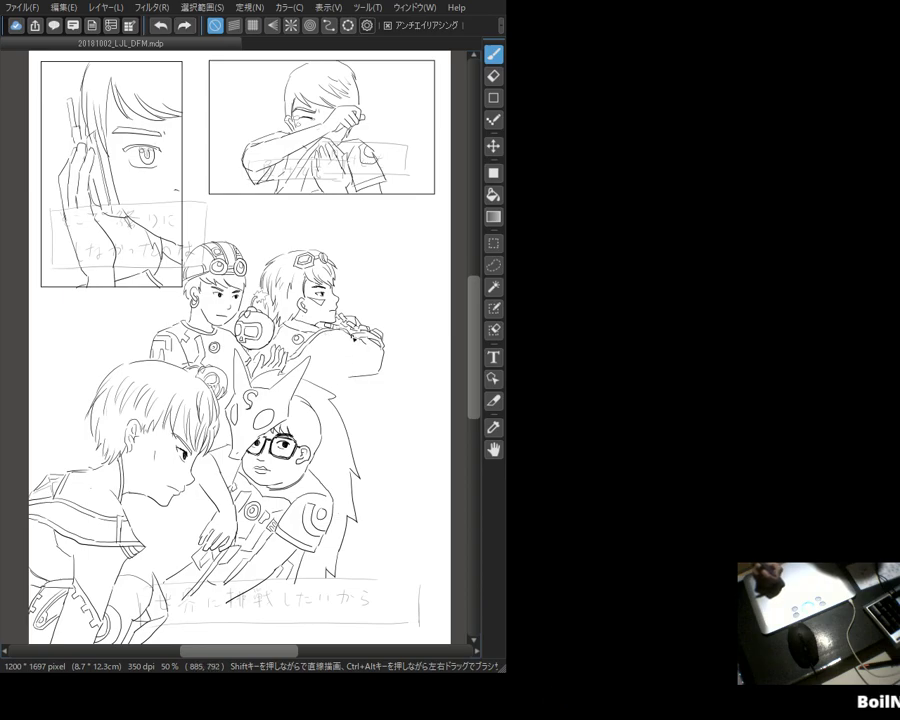
{"action": "key", "text": "e"}
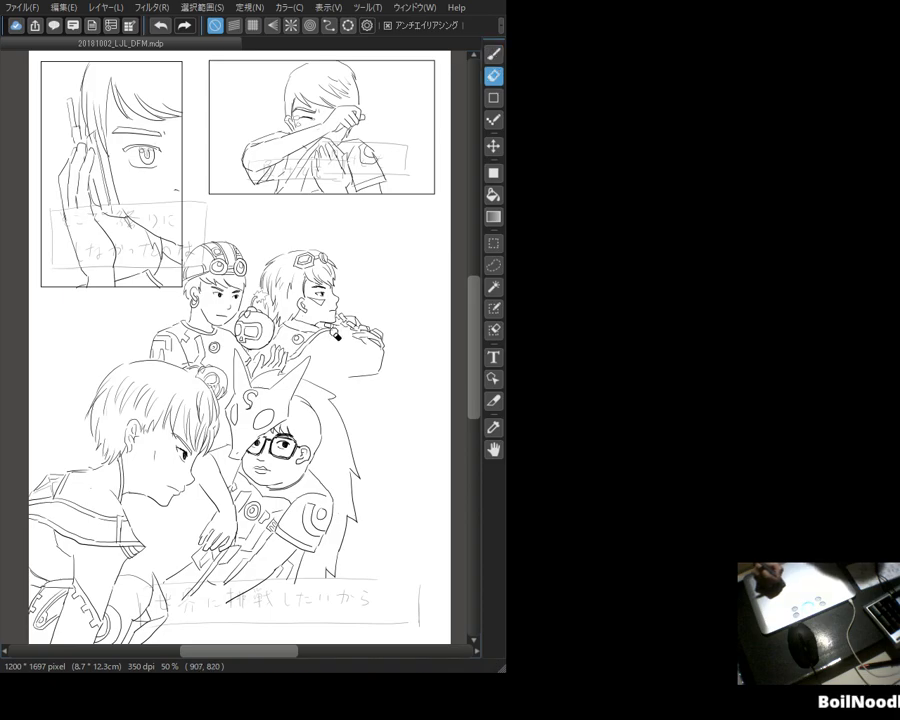
{"action": "key", "text": "b"}
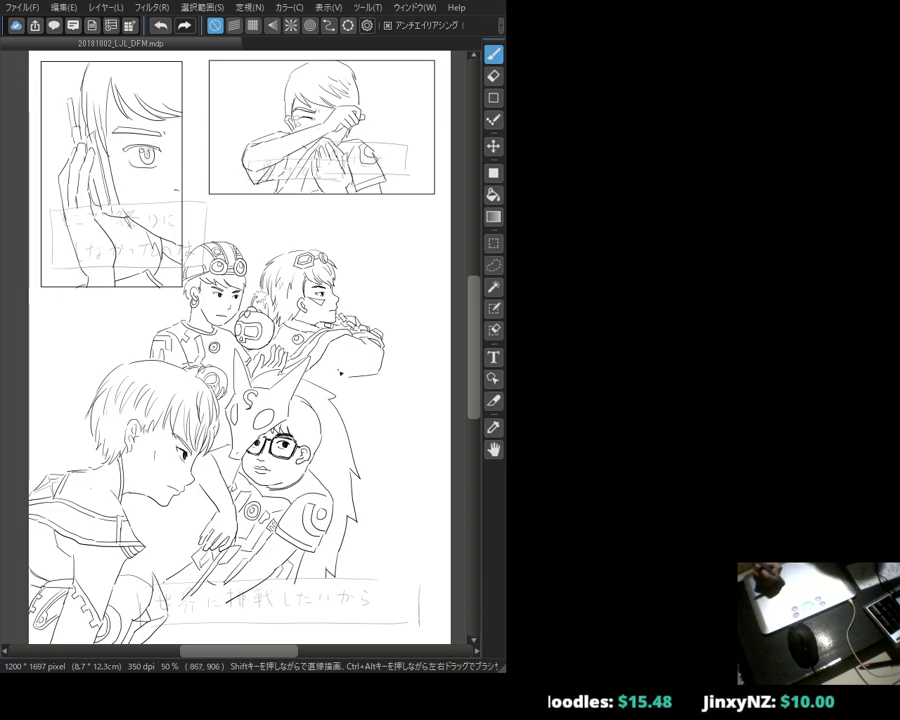
Step: Erase and redraw the underside of the fourth character's arm, and add the torso edge running down to the horned mask wearer's mane
{"action": "key", "text": "e"}
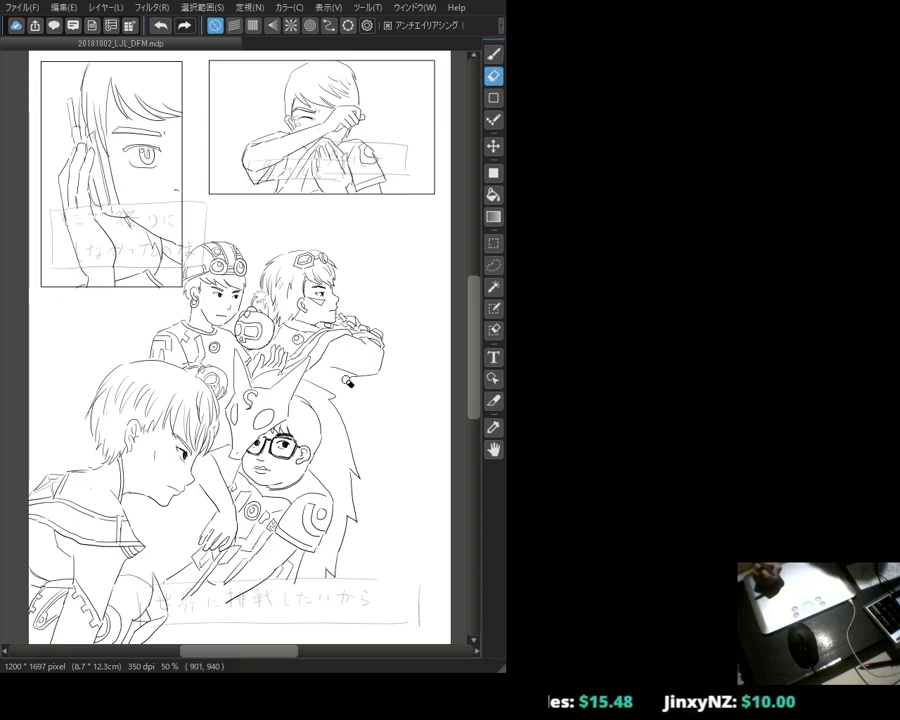
{"action": "key", "text": "b"}
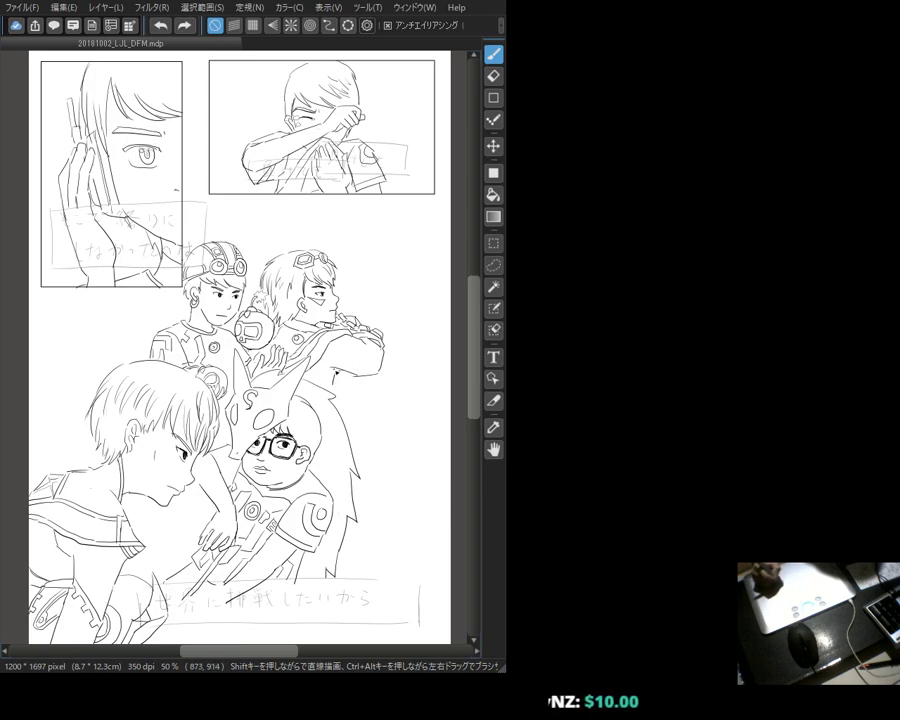
{"action": "key", "text": "e"}
{"action": "mouse_move", "coordinate": [346, 377]}
{"action": "left_mouse_down"}
{"action": "mouse_move", "coordinate": [335, 376]}
{"action": "mouse_move", "coordinate": [372, 379]}
{"action": "left_mouse_up"}
{"action": "key", "text": "b"}
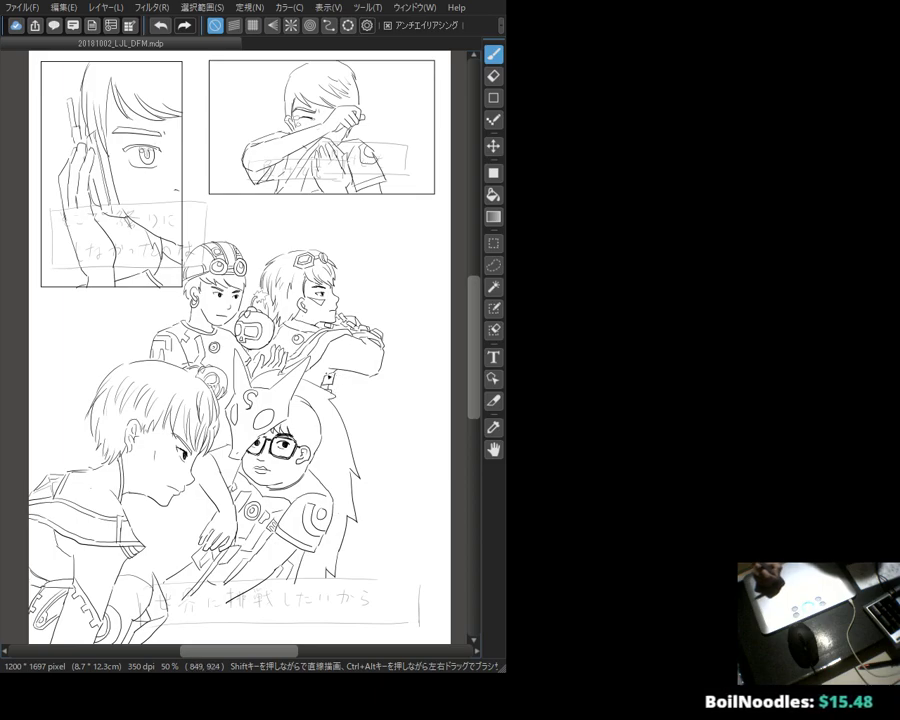
{"action": "key", "text": "e"}
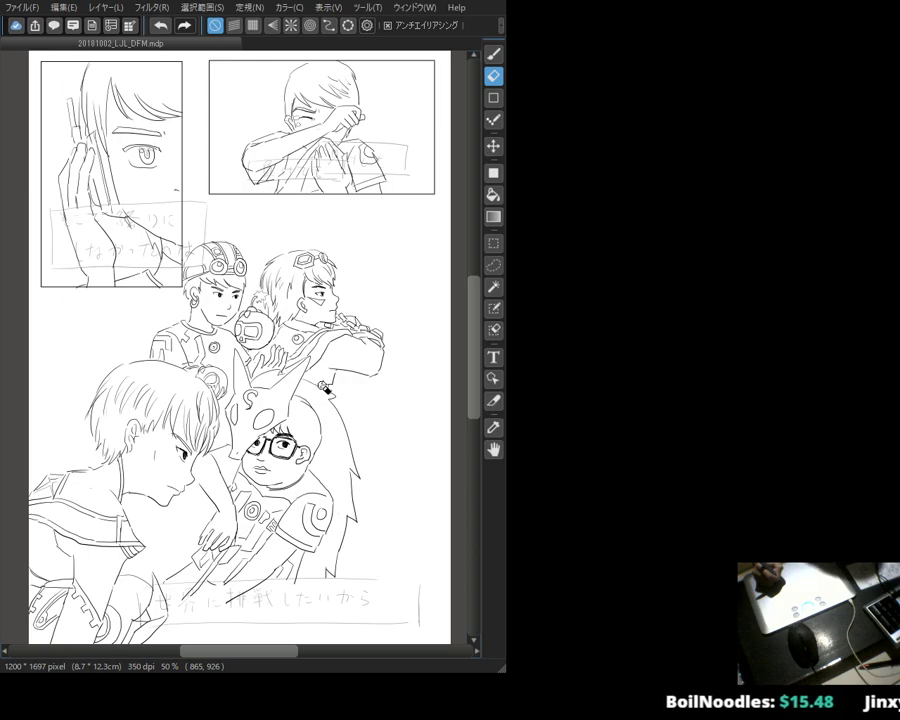
{"action": "key", "text": "b"}
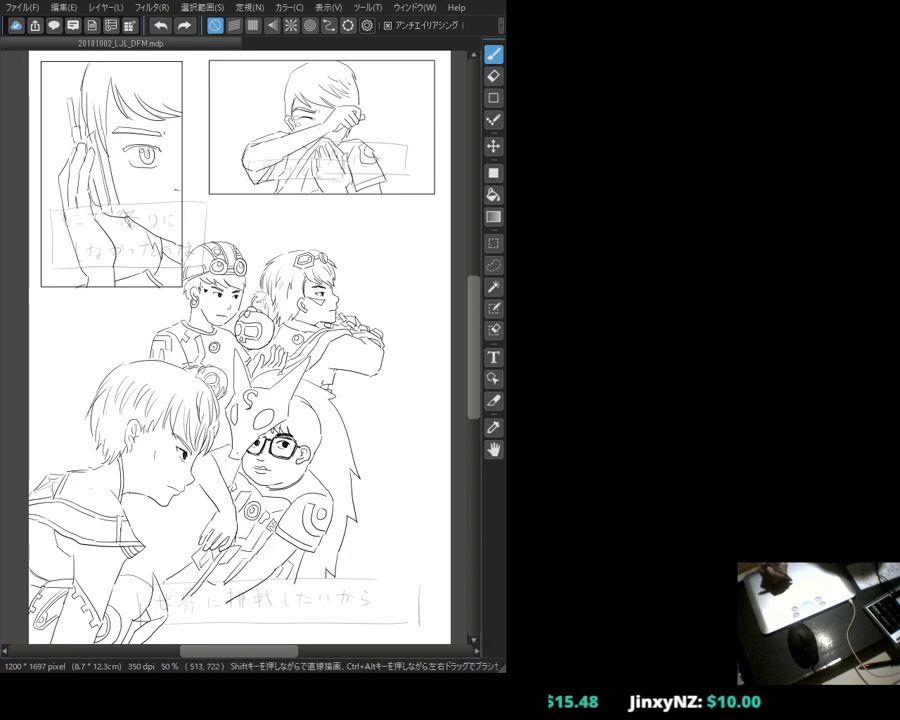
Step: Retouch the helmeted character's face, try a stroke beside the mane, and undo that last stroke
{"action": "left_click_drag", "start_coordinate": [223, 298], "coordinate": [229, 301]}
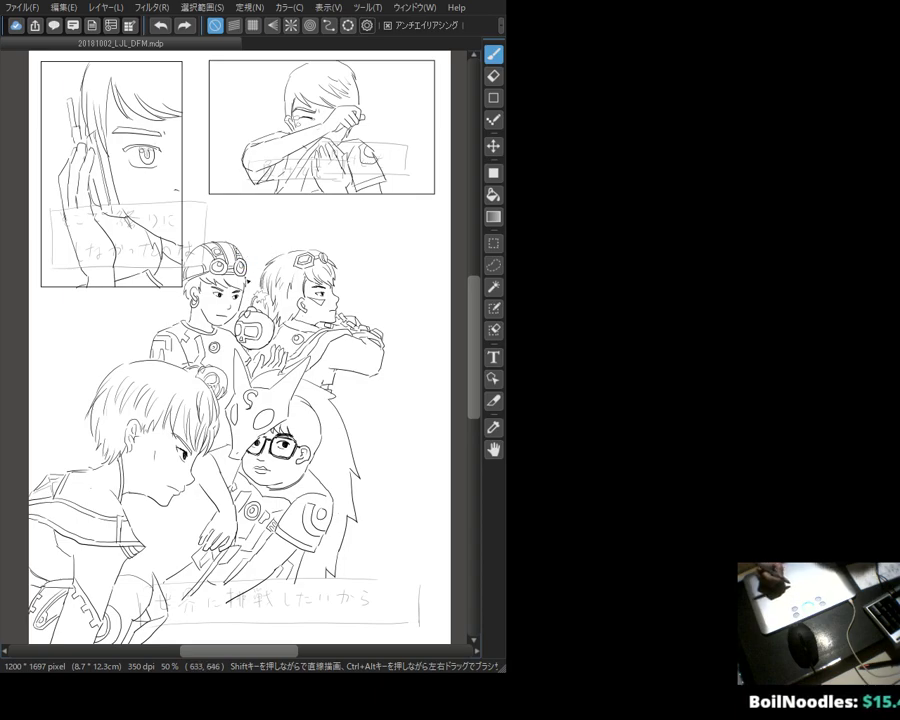
{"action": "mouse_move", "coordinate": [345, 412]}
{"action": "left_mouse_down"}
{"action": "mouse_move", "coordinate": [402, 430]}
{"action": "mouse_move", "coordinate": [414, 468]}
{"action": "left_mouse_up"}
{"action": "key", "text": "ctrl+z"}
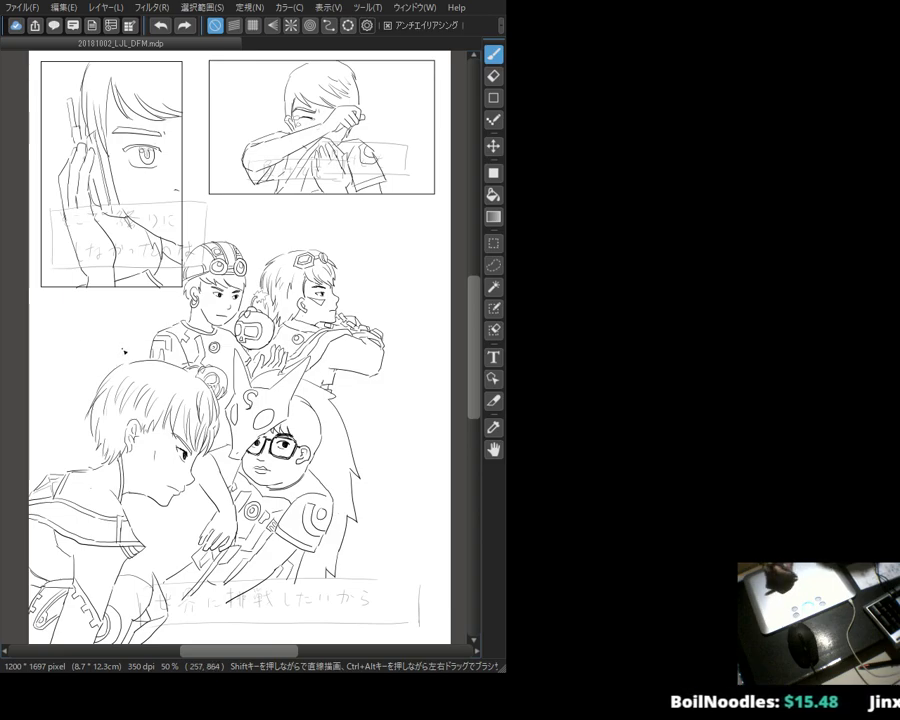
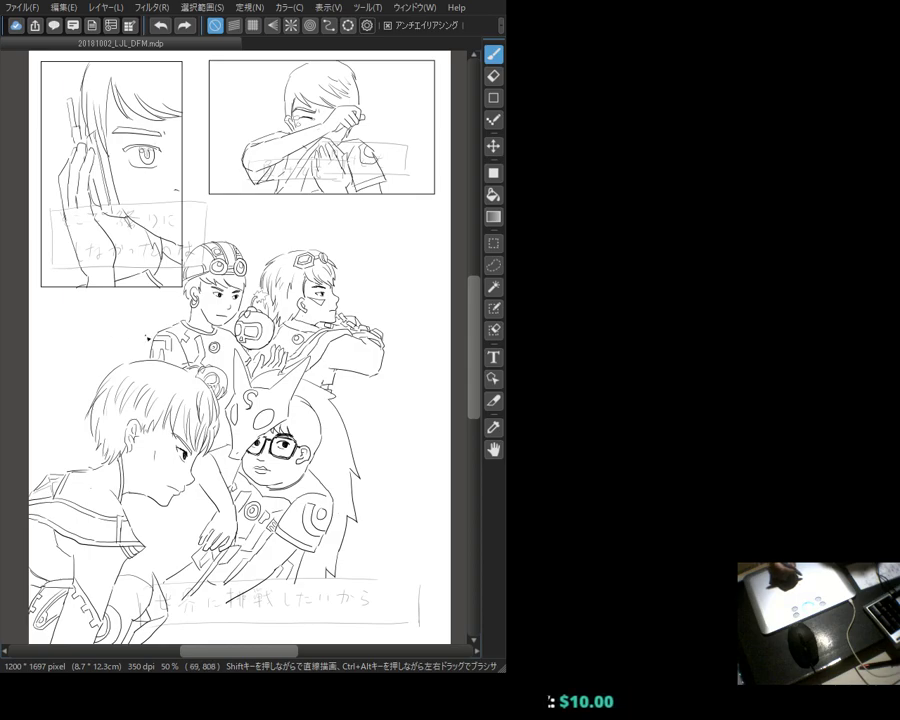
{"action": "left_click_drag", "start_coordinate": [389, 240], "coordinate": [434, 233]}
{"action": "key", "text": "ctrl+z"}
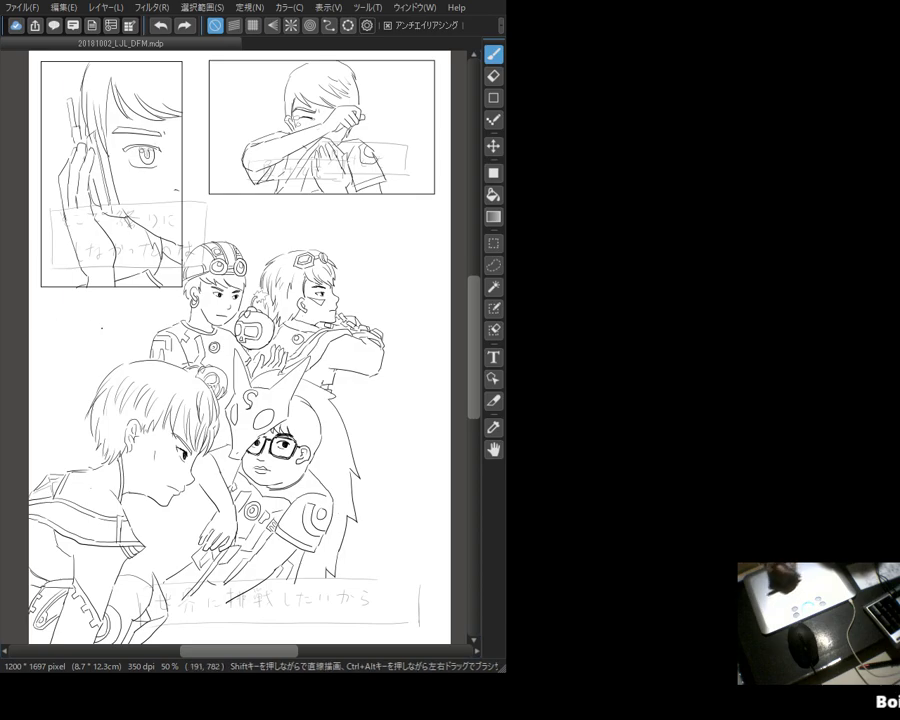
{"action": "mouse_move", "coordinate": [109, 330]}
{"action": "left_mouse_down"}
{"action": "mouse_move", "coordinate": [104, 362]}
{"action": "mouse_move", "coordinate": [78, 359]}
{"action": "left_mouse_up"}
{"action": "key", "text": "ctrl+z"}
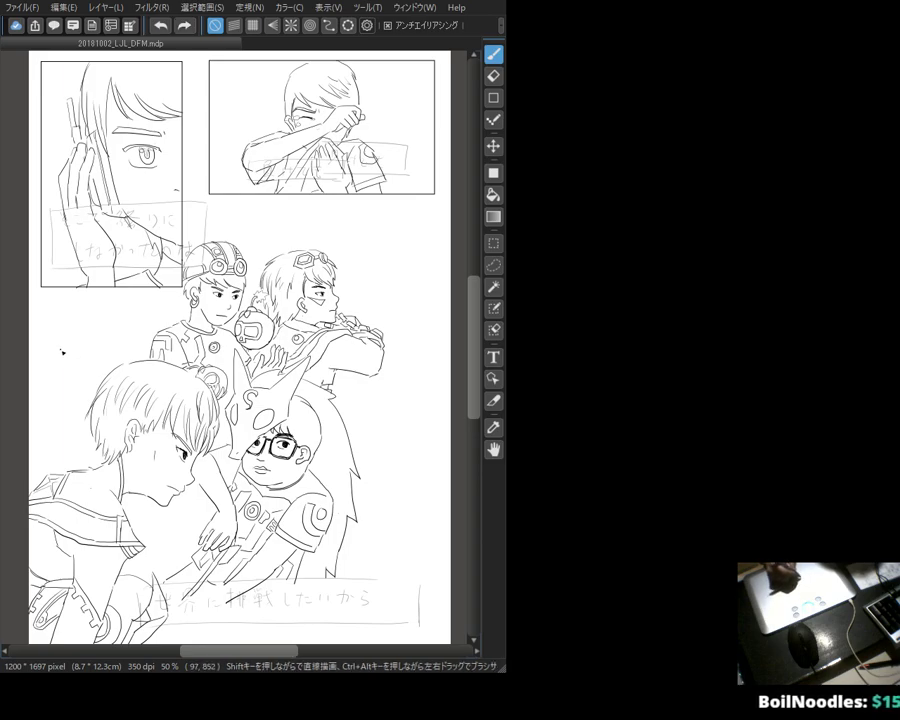
{"action": "mouse_move", "coordinate": [113, 335]}
{"action": "left_mouse_down"}
{"action": "mouse_move", "coordinate": [96, 367]}
{"action": "mouse_move", "coordinate": [97, 350]}
{"action": "mouse_move", "coordinate": [86, 363]}
{"action": "mouse_move", "coordinate": [112, 341]}
{"action": "mouse_move", "coordinate": [109, 364]}
{"action": "mouse_move", "coordinate": [78, 351]}
{"action": "left_mouse_up"}
{"action": "key", "text": "ctrl+z"}
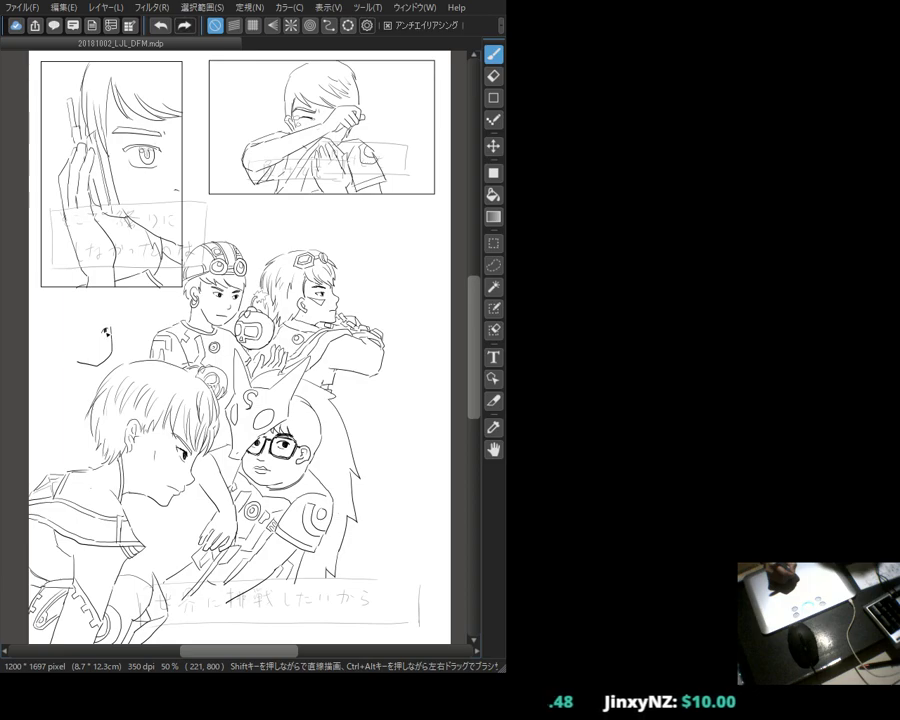
Step: Draw a new character's head below the first panel, with eyes, brows, nose, mouth, short fringe, ear and neckline
{"action": "left_click_drag", "start_coordinate": [88, 336], "coordinate": [78, 334]}
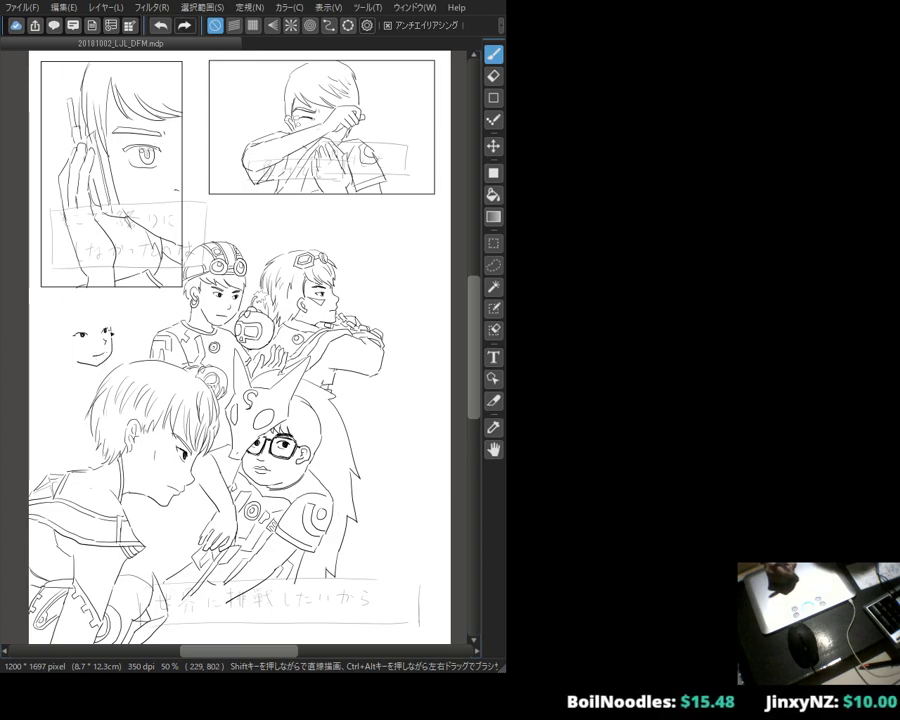
{"action": "left_click_drag", "start_coordinate": [106, 329], "coordinate": [112, 325]}
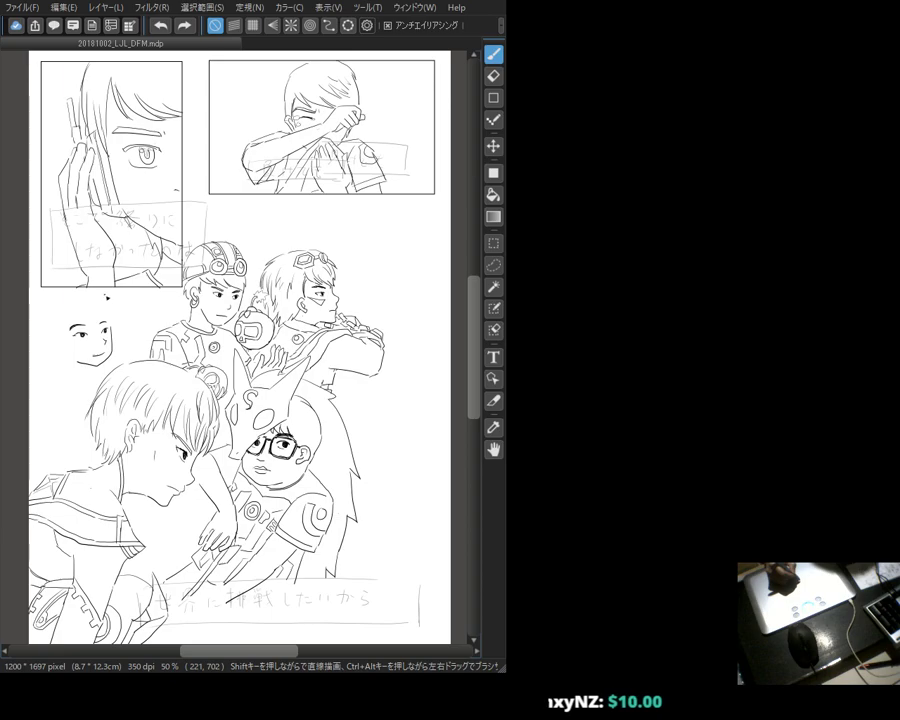
{"action": "key", "text": "e"}
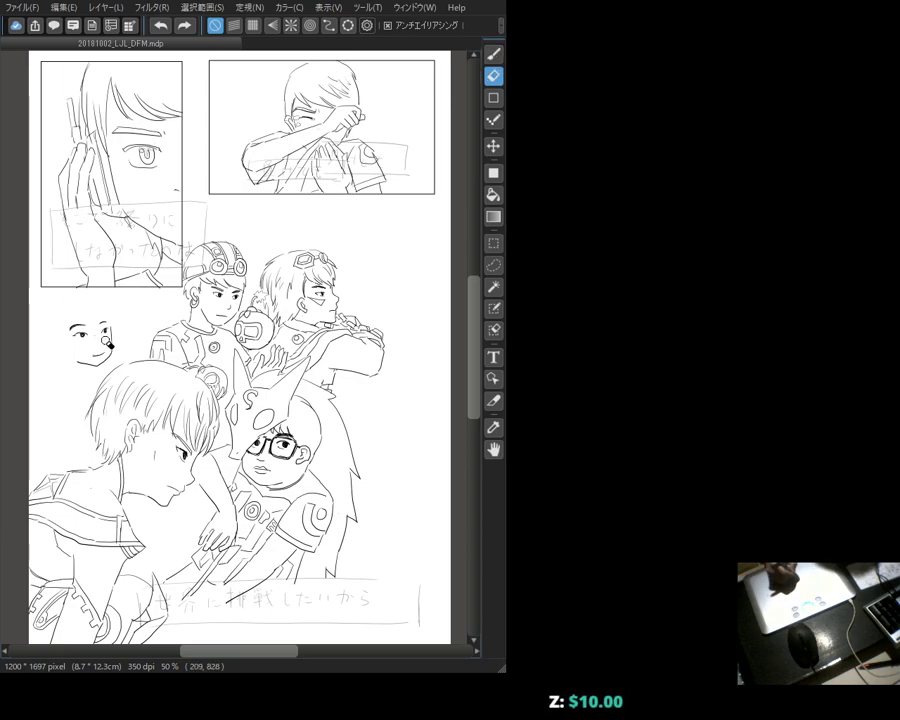
{"action": "key", "text": "p"}
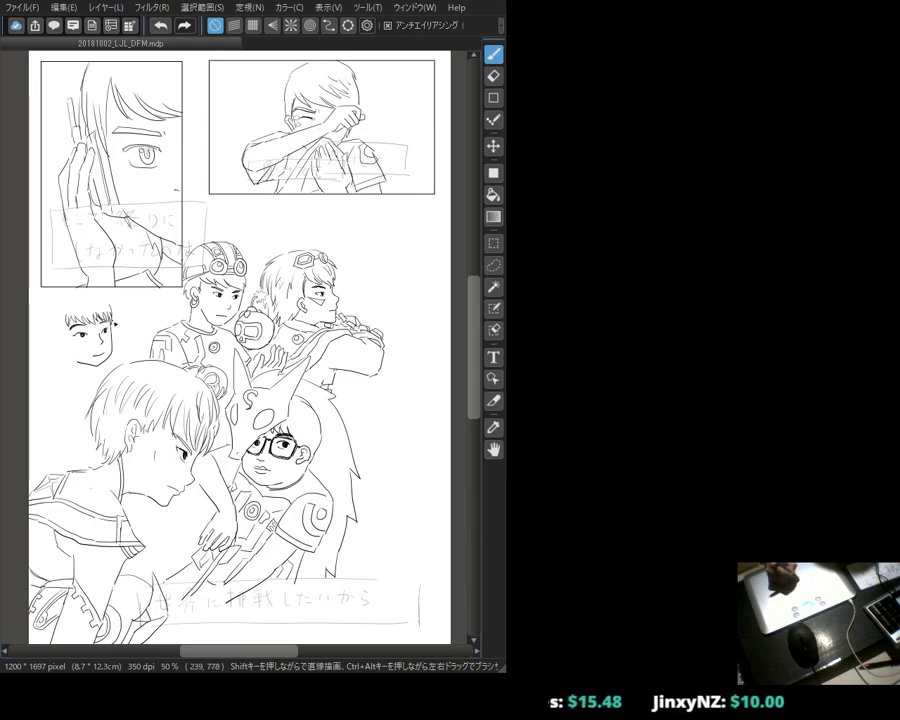
{"action": "left_click_drag", "start_coordinate": [63, 338], "coordinate": [61, 351]}
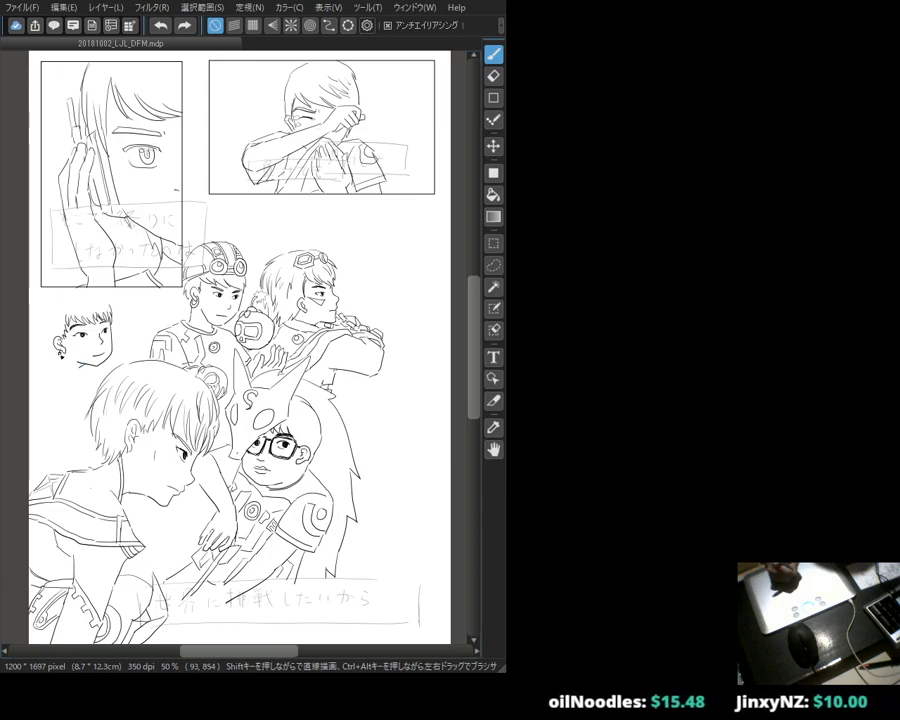
{"action": "left_click_drag", "start_coordinate": [56, 351], "coordinate": [80, 371]}
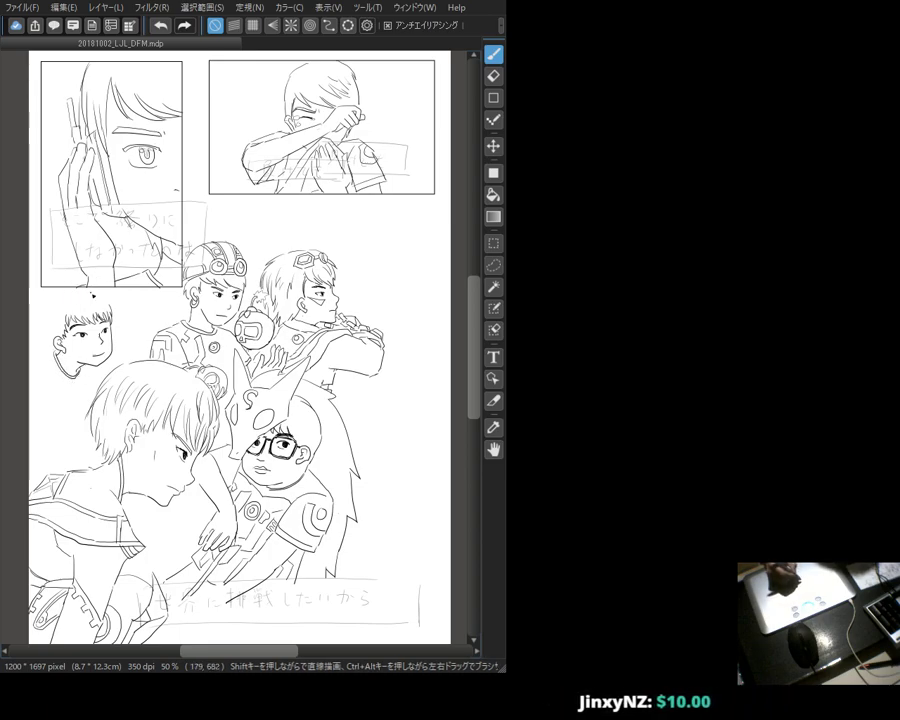
Step: Erase and redraw the new character's jaw and chin line
{"action": "key", "text": "e"}
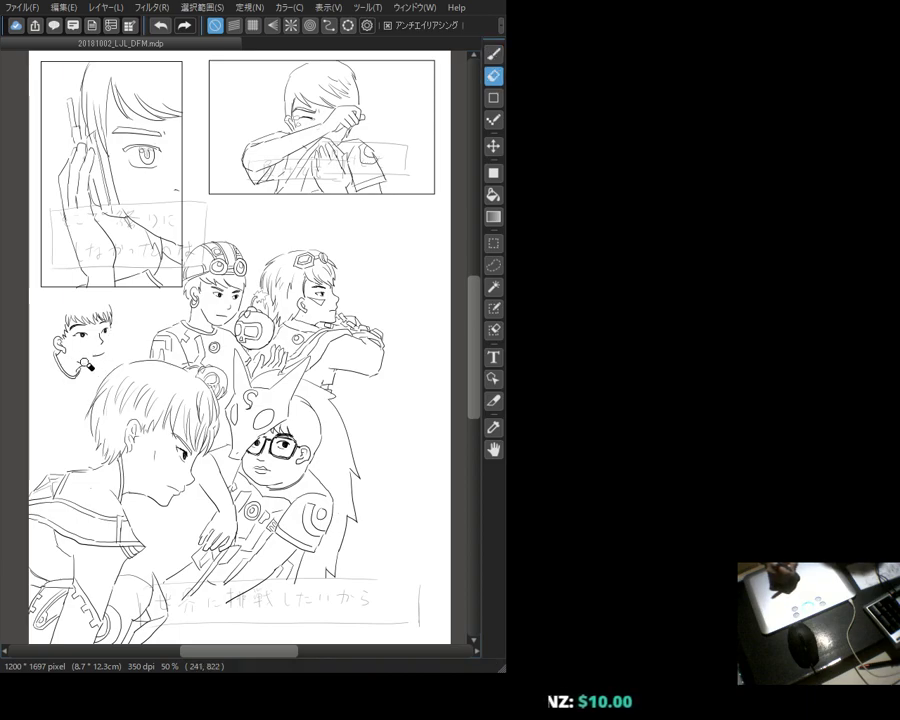
{"action": "key", "text": "b"}
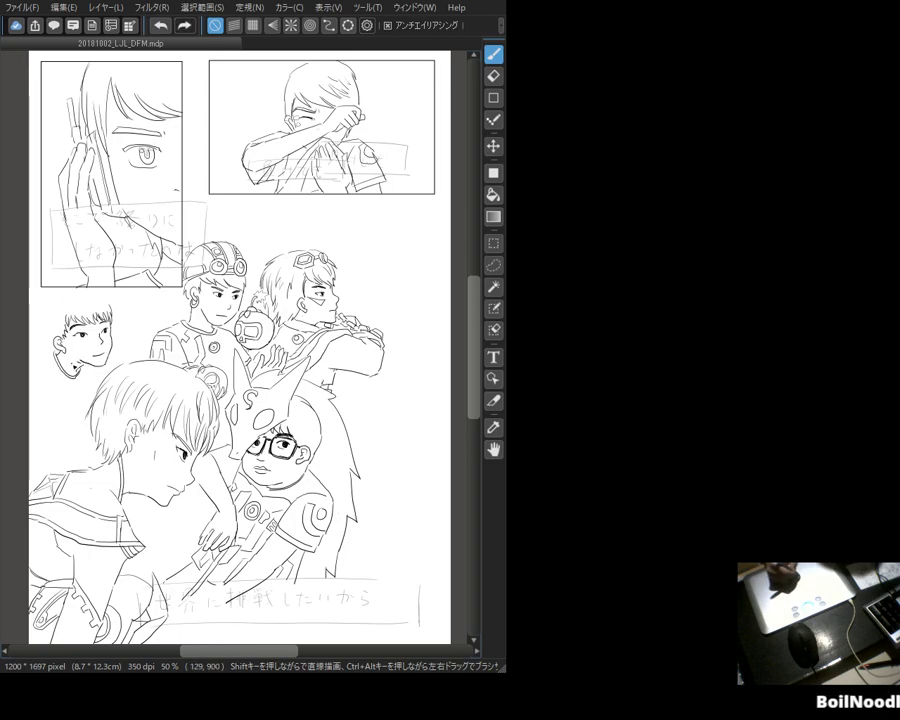
{"action": "key", "text": "e"}
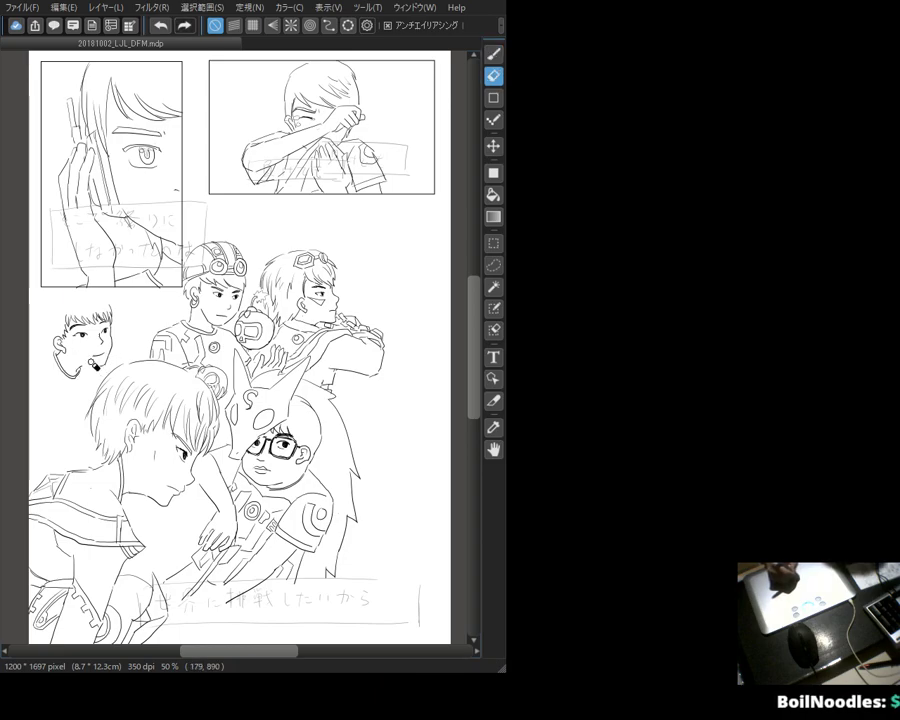
{"action": "key", "text": "b"}
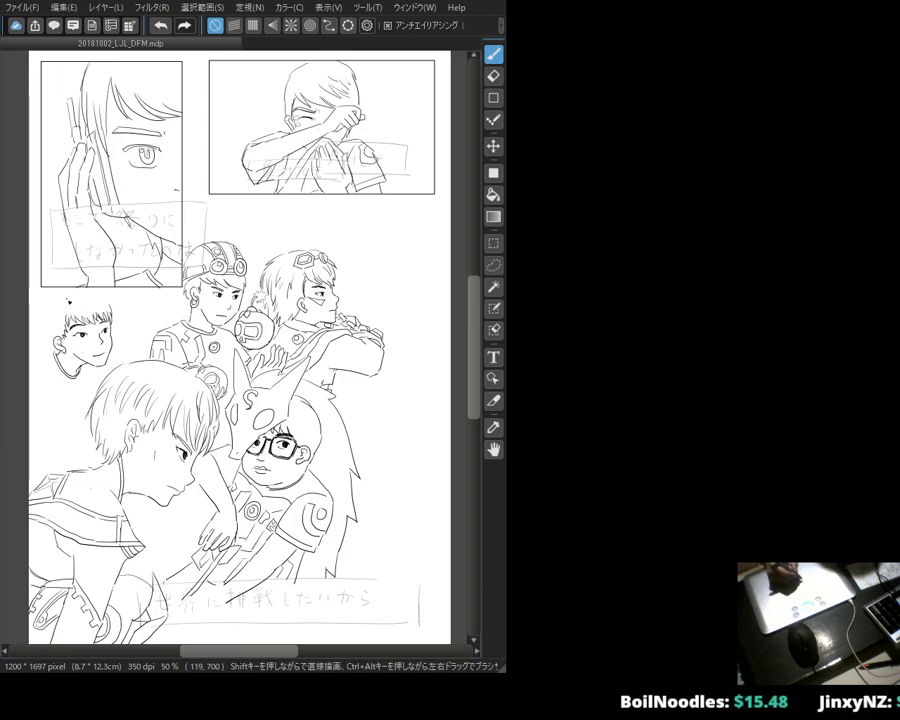
Step: Erase the new character's mouth and redraw it, undoing unsatisfactory strokes, with a small mark beneath the lips
{"action": "key", "text": "e"}
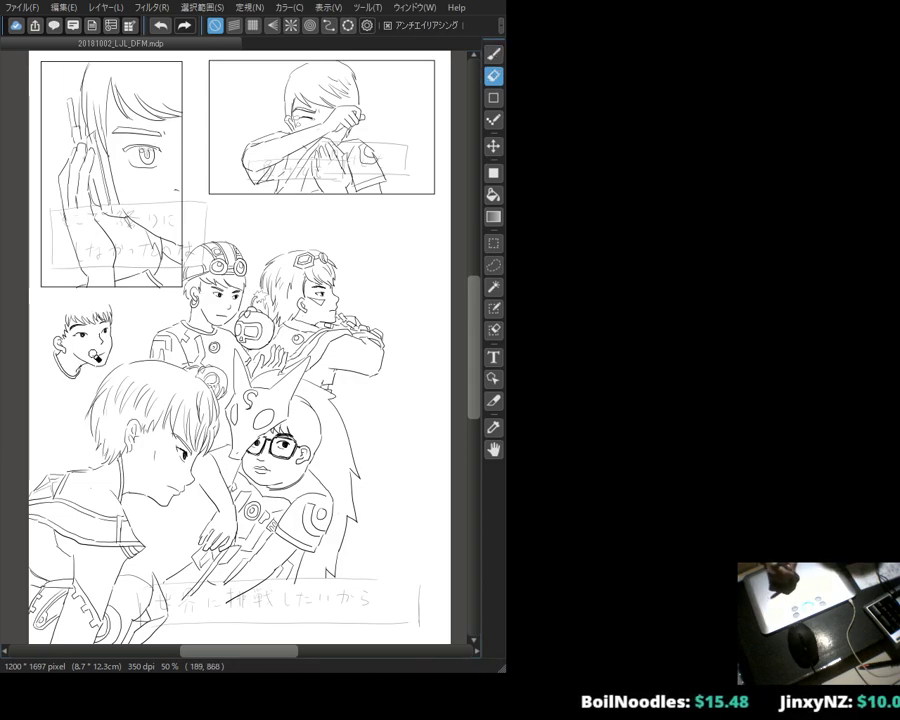
{"action": "key", "text": "b"}
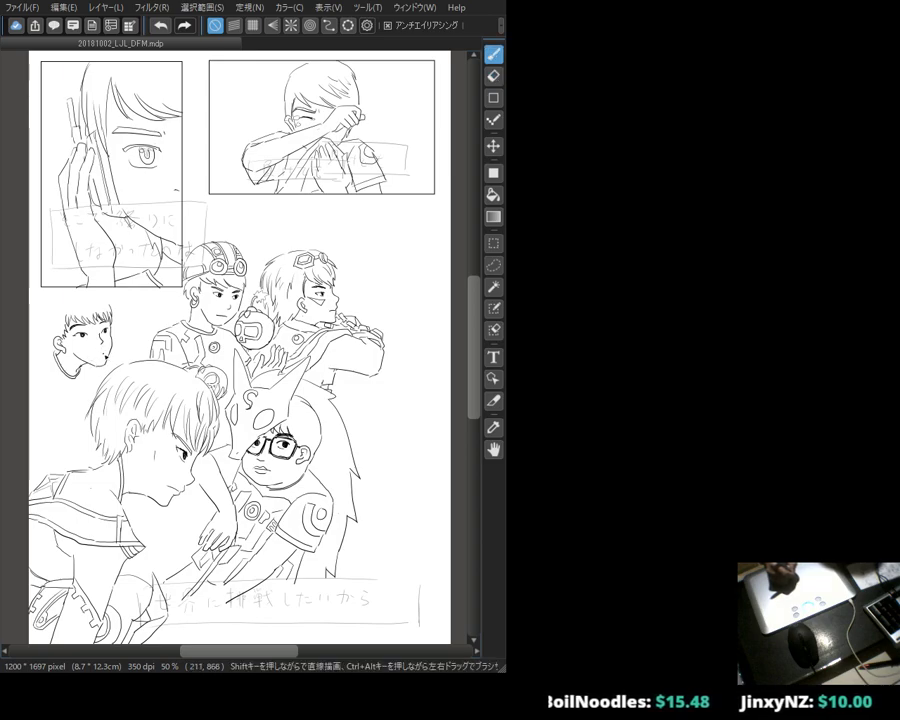
{"action": "left_click_drag", "start_coordinate": [101, 354], "coordinate": [102, 355]}
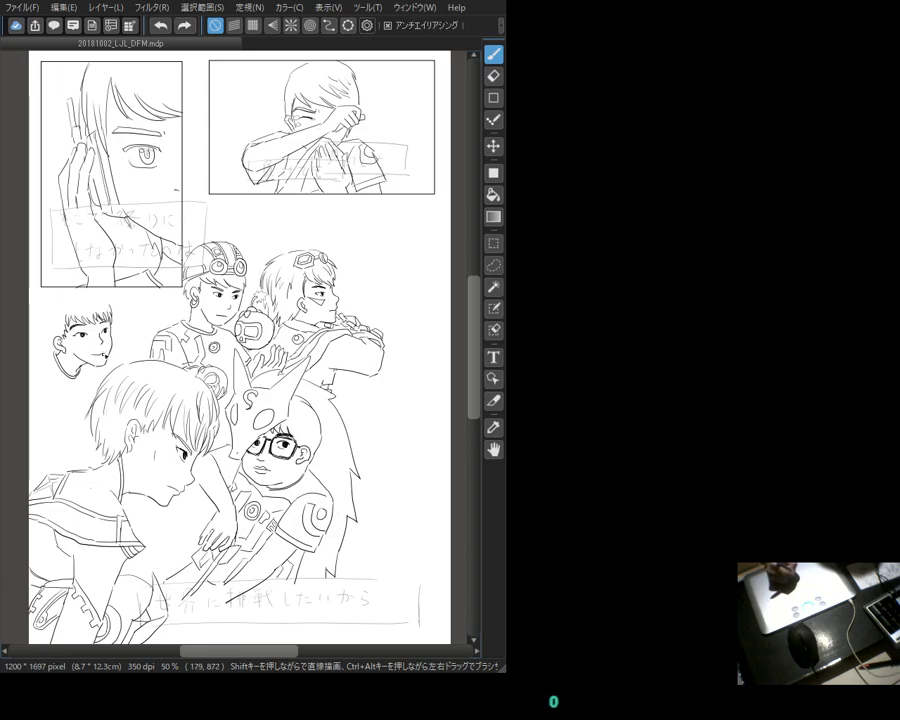
{"action": "key", "text": "ctrl+z"}
{"action": "left_click_drag", "start_coordinate": [110, 356], "coordinate": [105, 360]}
{"action": "key", "text": "ctrl+z"}
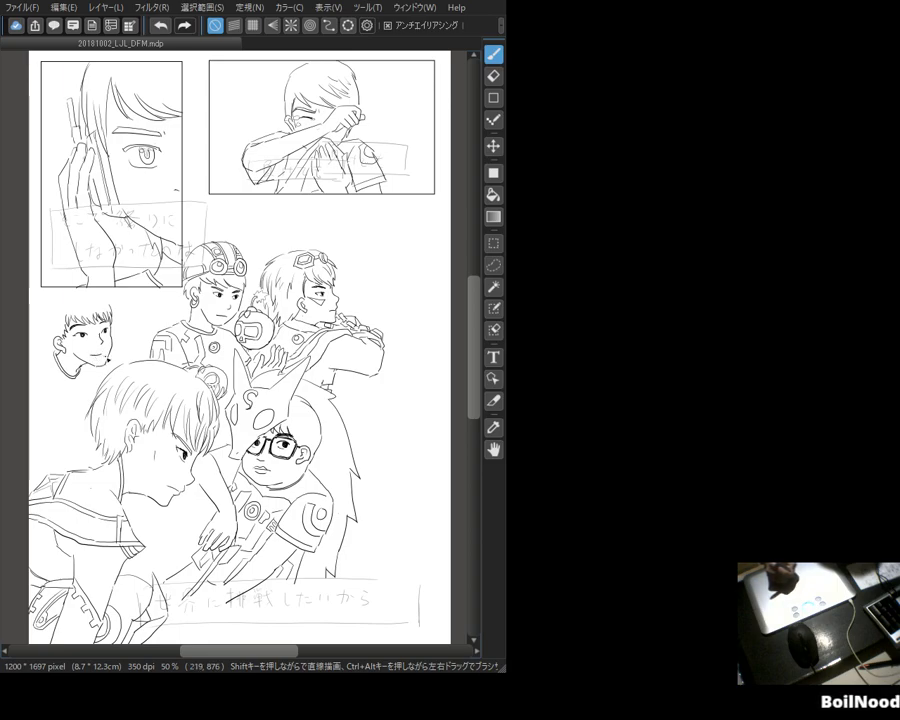
{"action": "left_click_drag", "start_coordinate": [104, 356], "coordinate": [95, 356]}
{"action": "key", "text": "ctrl+z"}
{"action": "key", "text": "ctrl+z"}
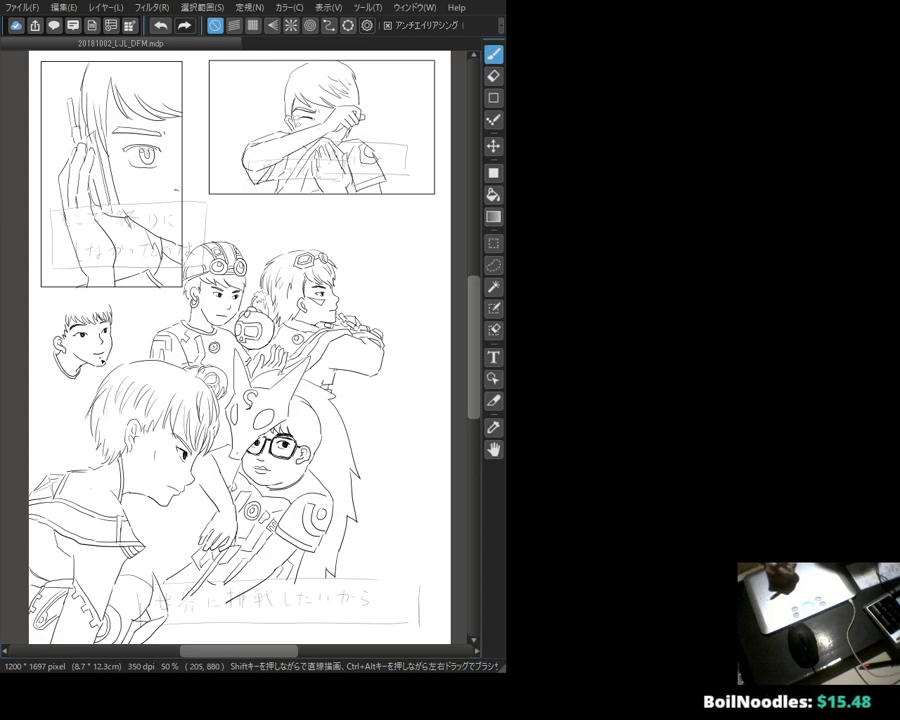
{"action": "key", "text": "e"}
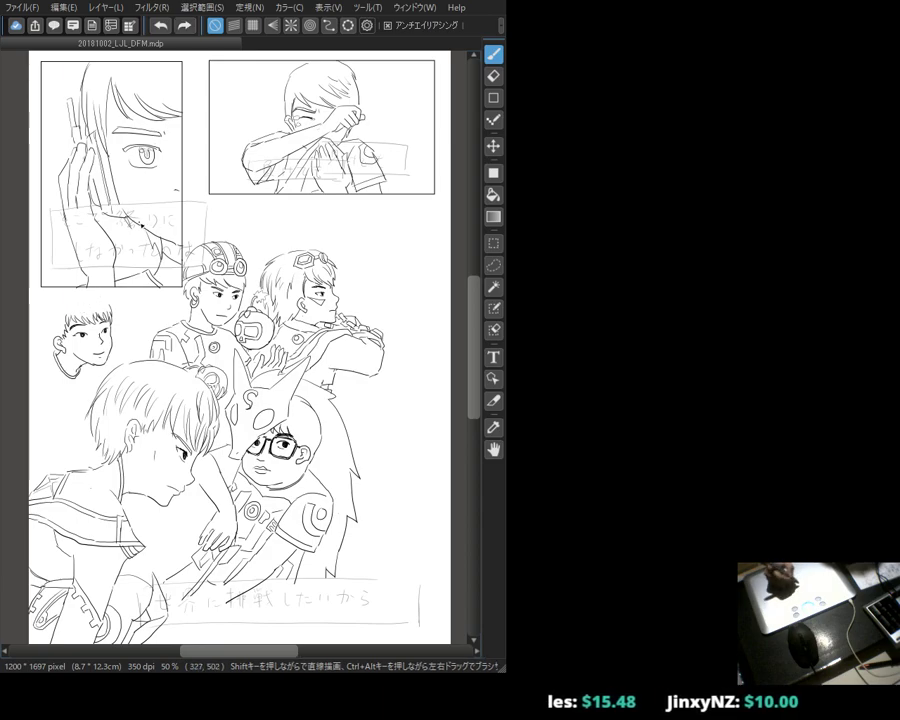
Step: Lasso the new character's head, move it slightly down and to the left, and deselect it
{"action": "left_click", "coordinate": [494, 265]}
{"action": "mouse_move", "coordinate": [90, 298]}
{"action": "left_mouse_down"}
{"action": "mouse_move", "coordinate": [131, 327]}
{"action": "mouse_move", "coordinate": [121, 356]}
{"action": "mouse_move", "coordinate": [112, 372]}
{"action": "mouse_move", "coordinate": [68, 396]}
{"action": "mouse_move", "coordinate": [40, 337]}
{"action": "mouse_move", "coordinate": [98, 299]}
{"action": "mouse_move", "coordinate": [85, 340]}
{"action": "left_mouse_up"}
{"action": "key", "text": "v"}
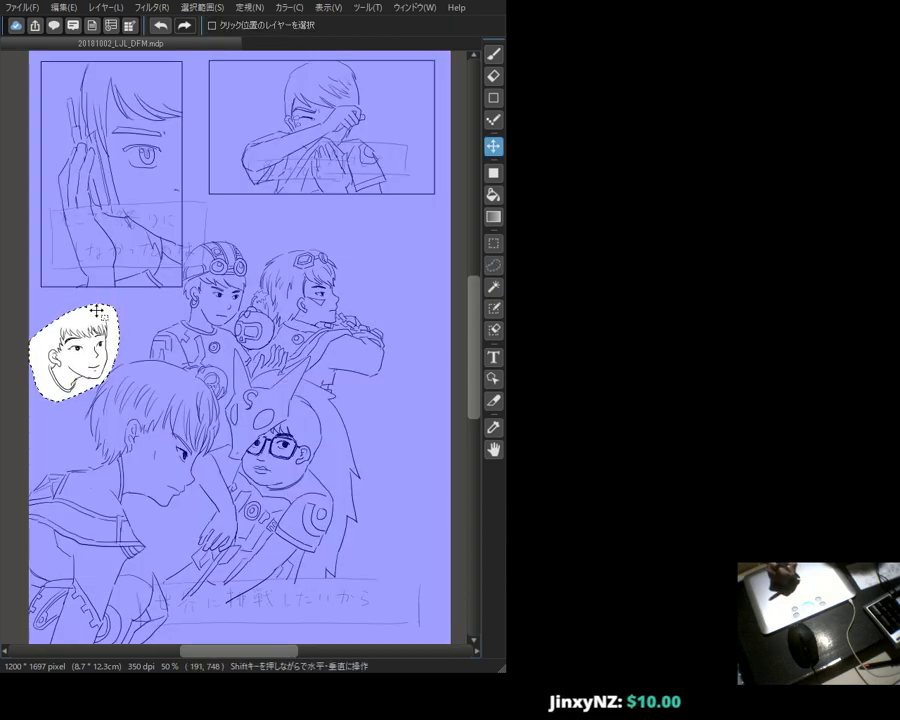
{"action": "key", "text": "ctrl+d"}
Step: Retouch the line under the new character's chin and draw a small banded top hat above the hair
{"action": "key", "text": "b"}
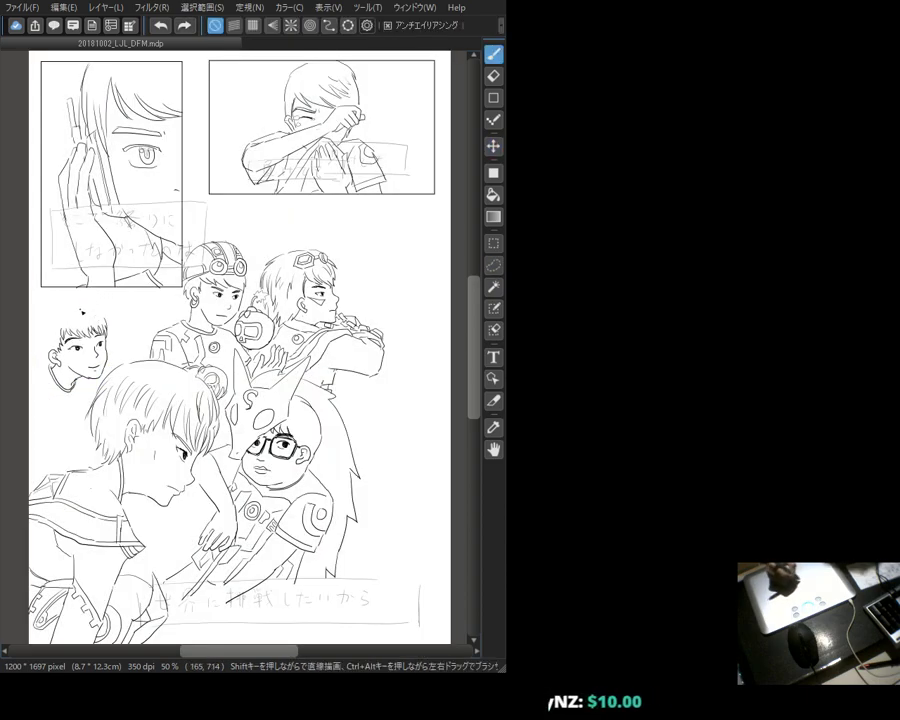
{"action": "key", "text": "e"}
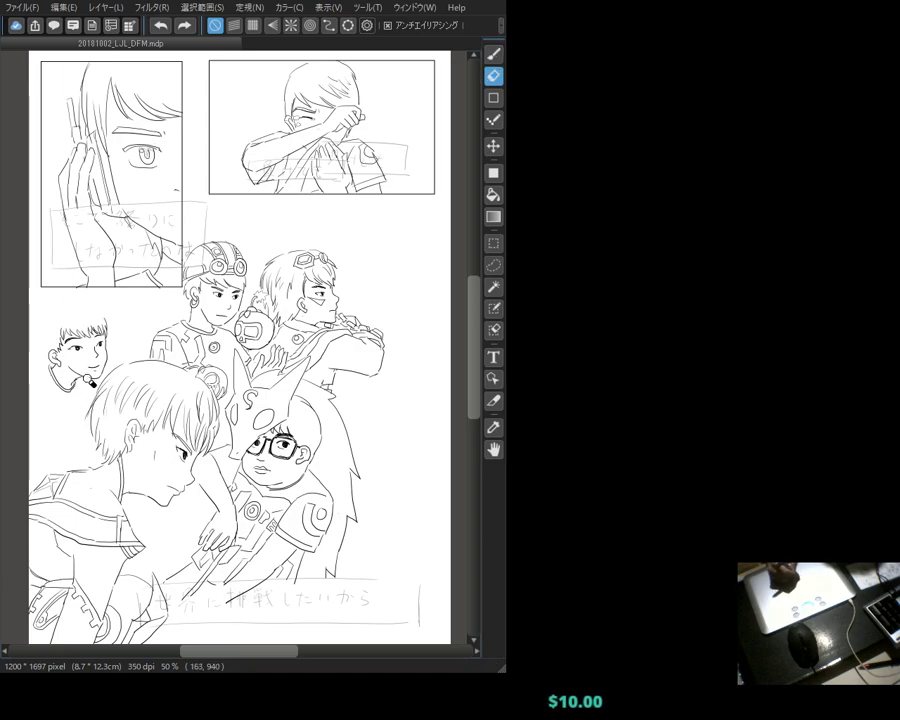
{"action": "key", "text": "b"}
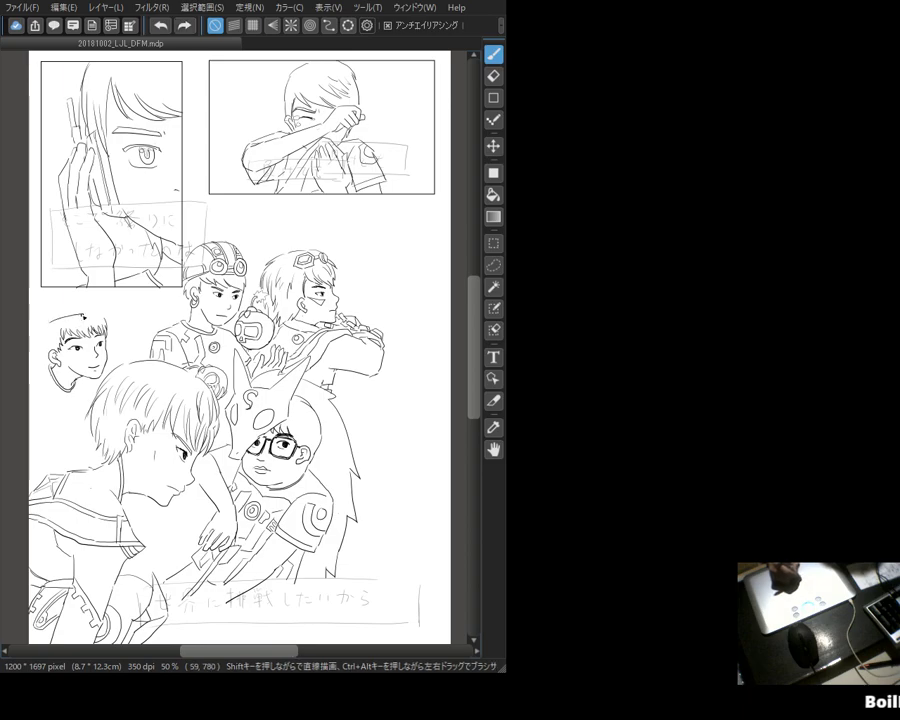
{"action": "left_click_drag", "start_coordinate": [94, 312], "coordinate": [54, 317]}
{"action": "key", "text": "ctrl+z"}
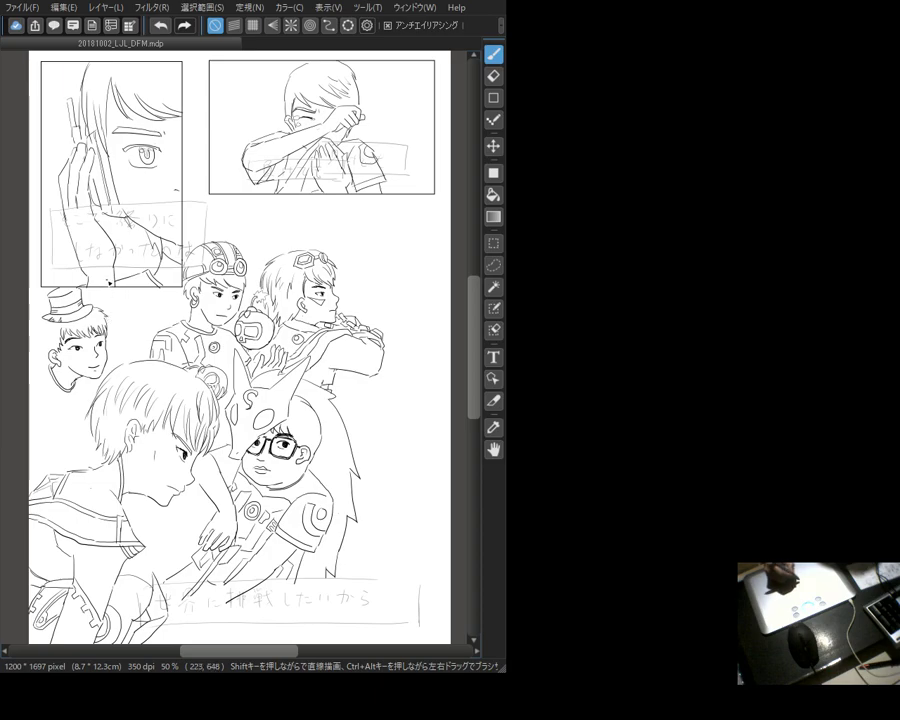
Step: Lasso the top hat, shift it slightly above the new character's hair, and deselect it
{"action": "left_click", "coordinate": [493, 265]}
{"action": "mouse_move", "coordinate": [38, 309]}
{"action": "left_mouse_down"}
{"action": "mouse_move", "coordinate": [69, 327]}
{"action": "mouse_move", "coordinate": [104, 305]}
{"action": "mouse_move", "coordinate": [40, 305]}
{"action": "mouse_move", "coordinate": [37, 314]}
{"action": "mouse_move", "coordinate": [85, 310]}
{"action": "mouse_move", "coordinate": [89, 297]}
{"action": "left_mouse_up"}
{"action": "key", "text": "v"}
{"action": "key", "text": "ctrl+d"}
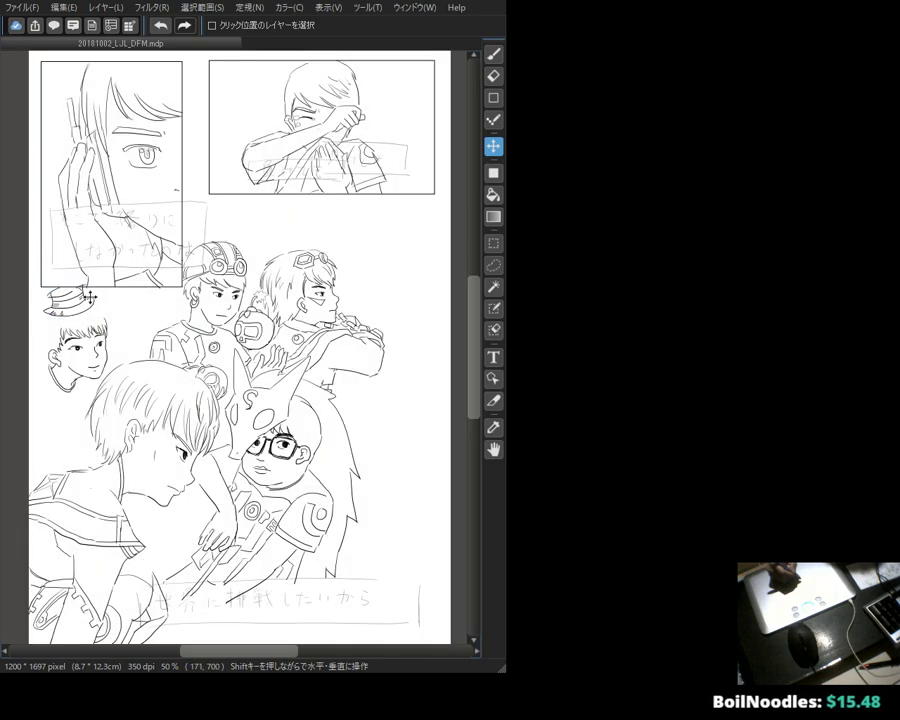
Step: Clean up and redraw the top hat's lines and brim, and outline the hair around the new character's head
{"action": "key", "text": "e"}
{"action": "mouse_move", "coordinate": [50, 295]}
{"action": "left_mouse_down"}
{"action": "mouse_move", "coordinate": [84, 292]}
{"action": "mouse_move", "coordinate": [82, 284]}
{"action": "mouse_move", "coordinate": [54, 302]}
{"action": "left_mouse_up"}
{"action": "key", "text": "b"}
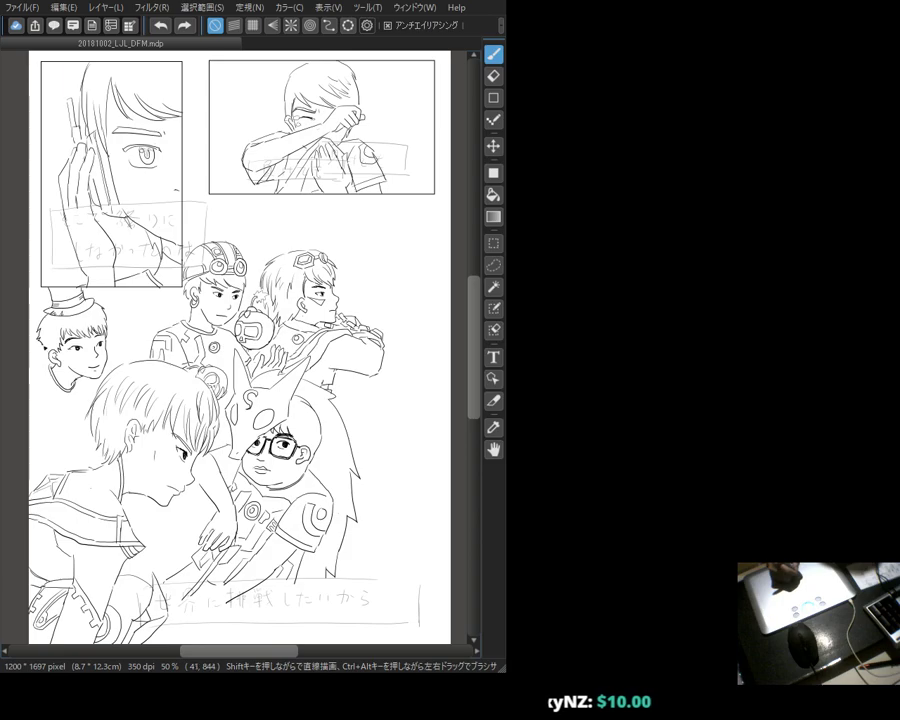
Step: Retouch the new character's chin and draw a jacket collar around the neck with looped fasteners down the front
{"action": "key", "text": "e"}
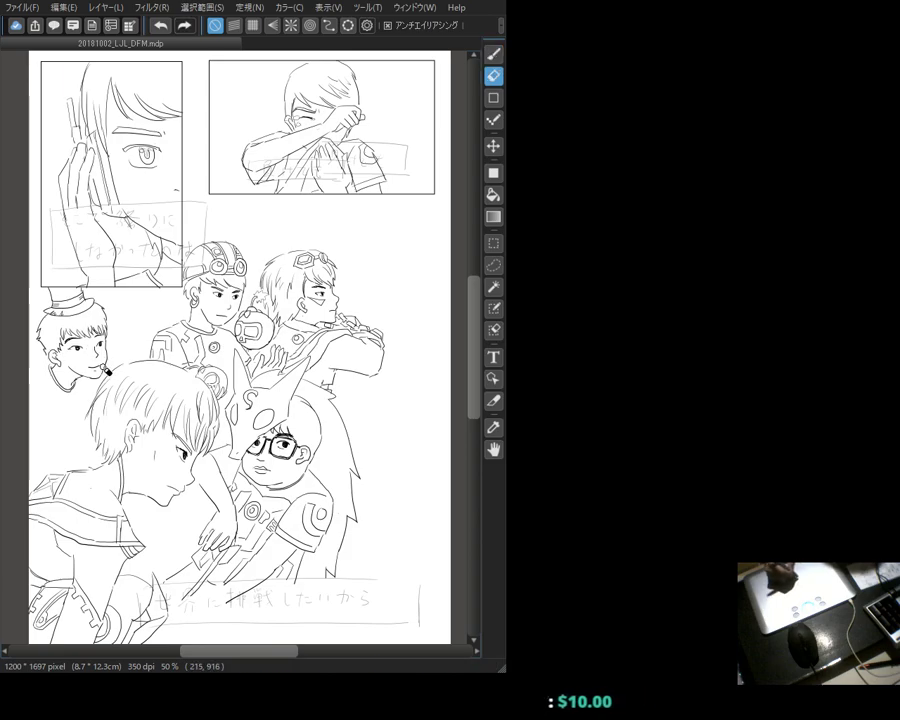
{"action": "key", "text": "b"}
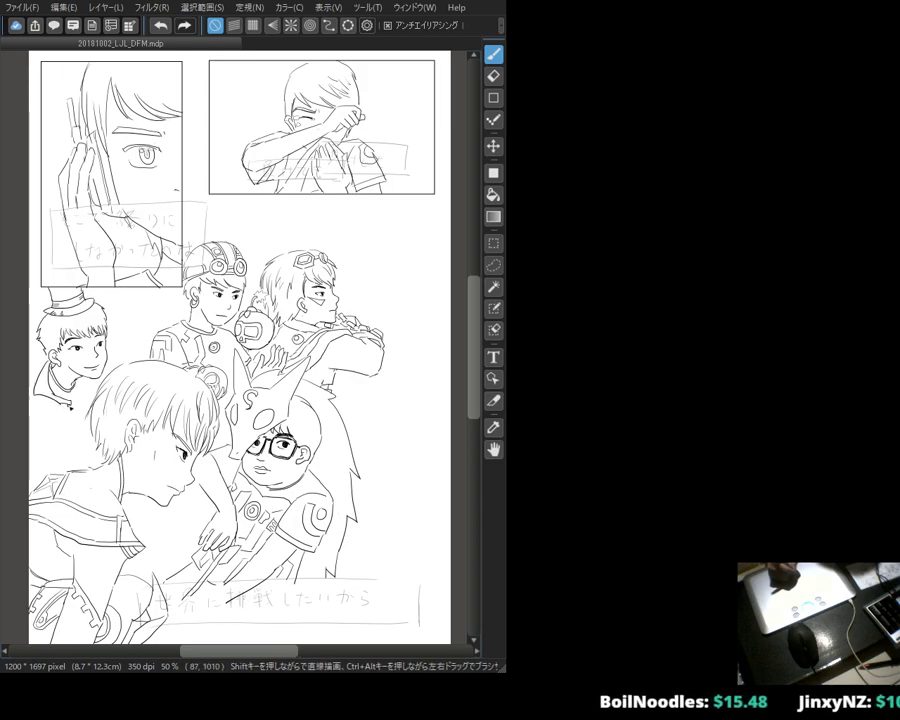
{"action": "key", "text": "e"}
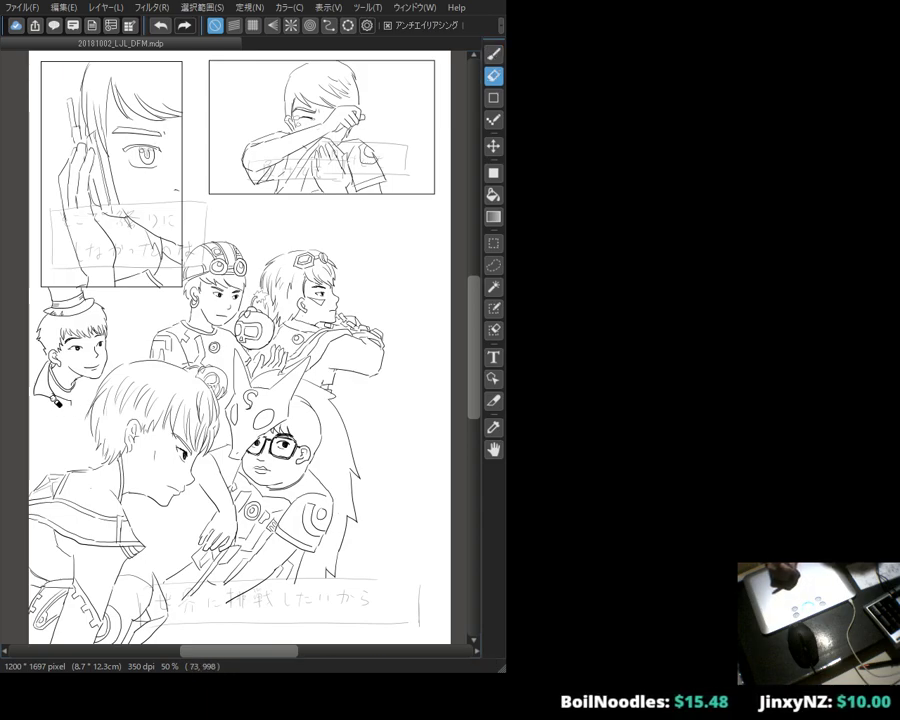
{"action": "key", "text": "b"}
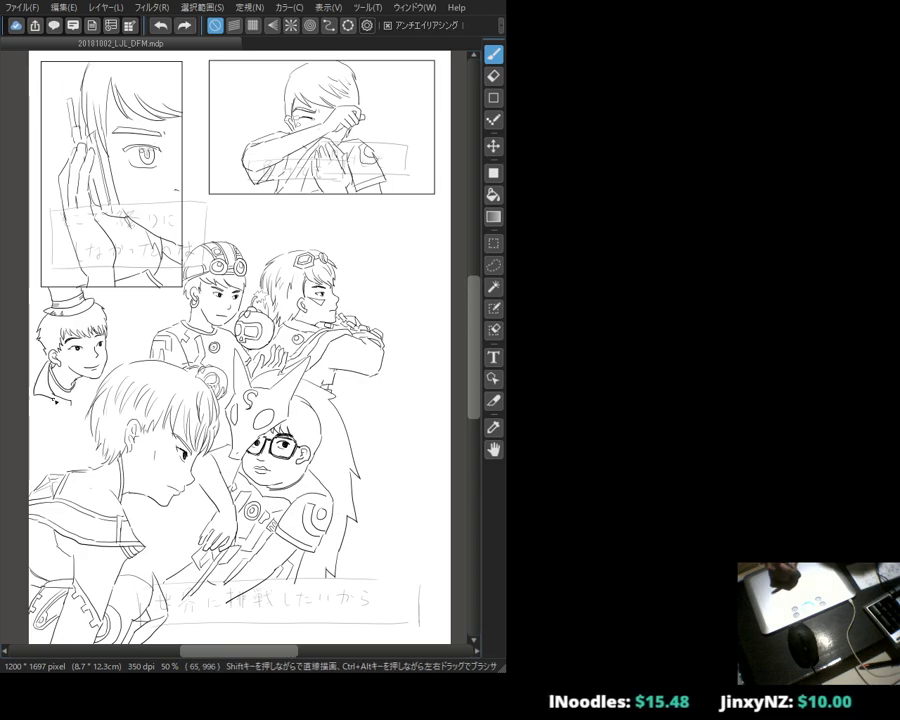
{"action": "left_click_drag", "start_coordinate": [90, 380], "coordinate": [83, 398]}
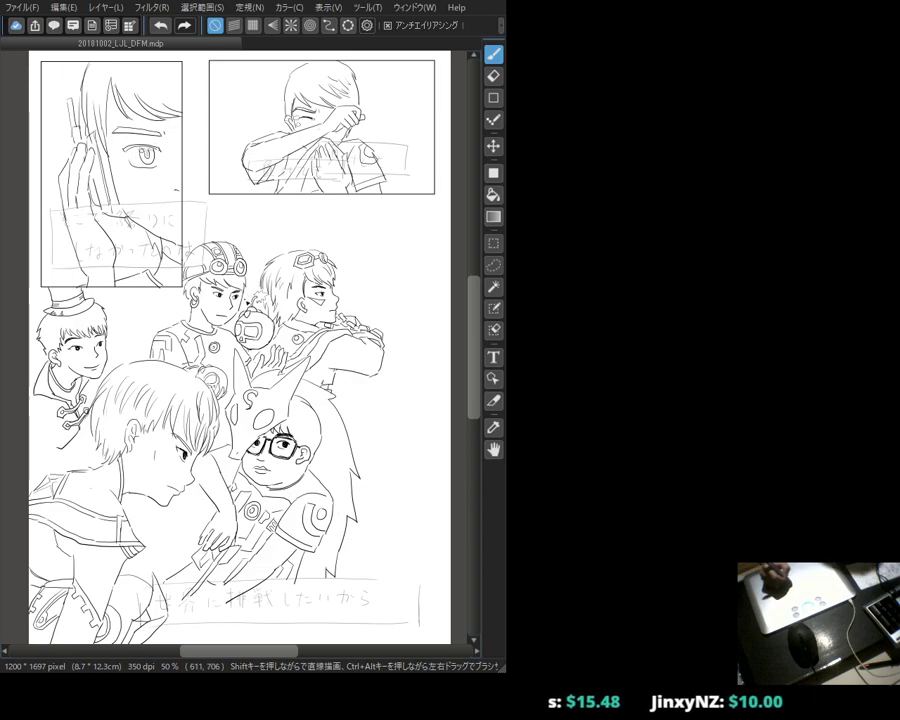
Step: Draw the top-hatted character's jacket front, sleeve and hand at the waist, cleaning up overlapping lines
{"action": "key", "text": "e"}
{"action": "key", "text": "b"}
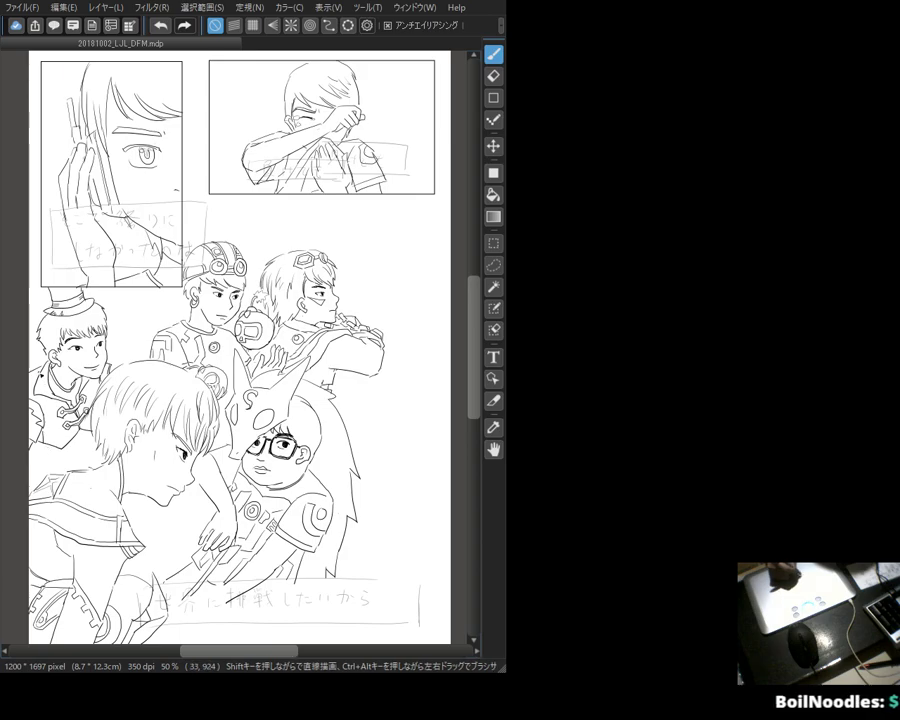
{"action": "key", "text": "e"}
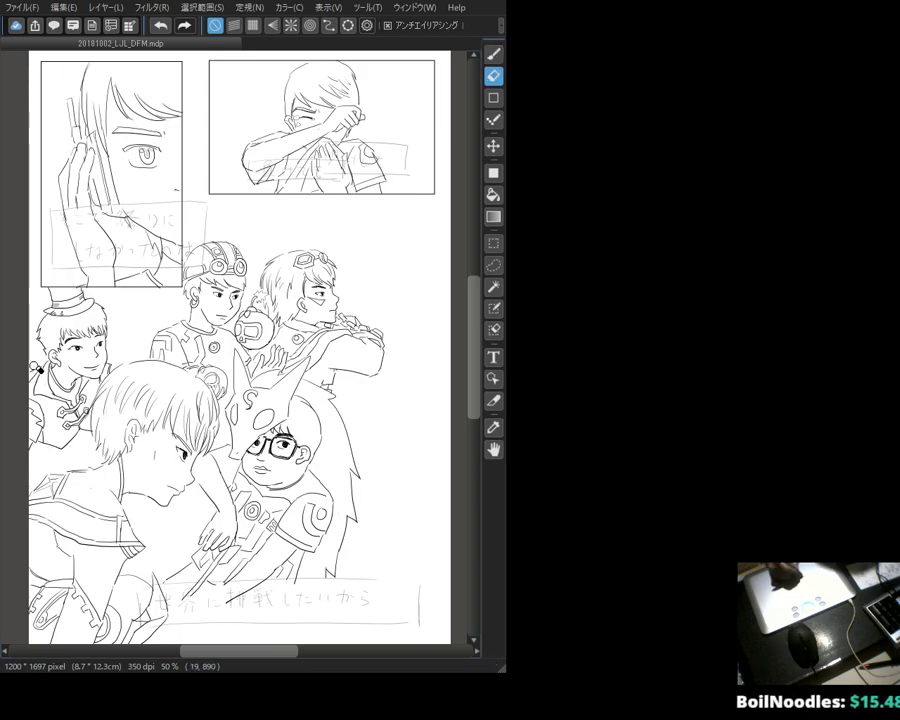
{"action": "key", "text": "b"}
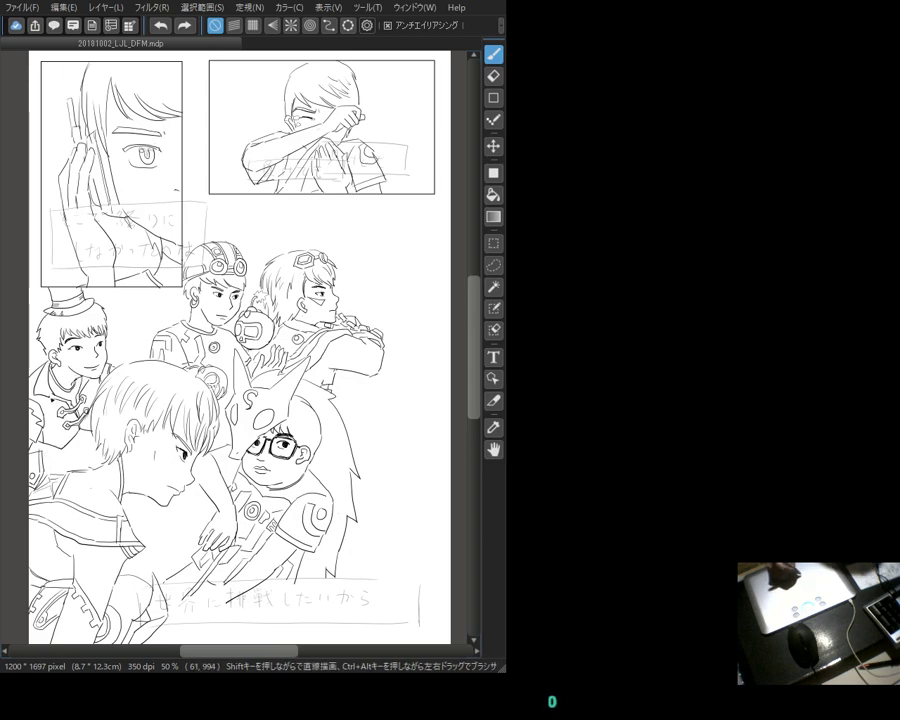
{"action": "key", "text": "e"}
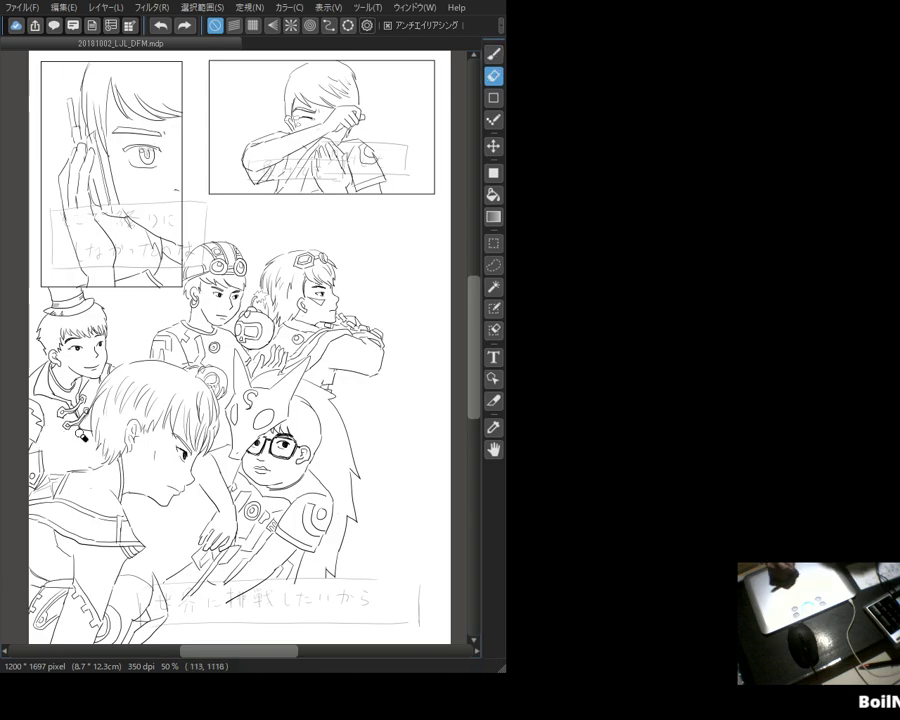
{"action": "key", "text": "b"}
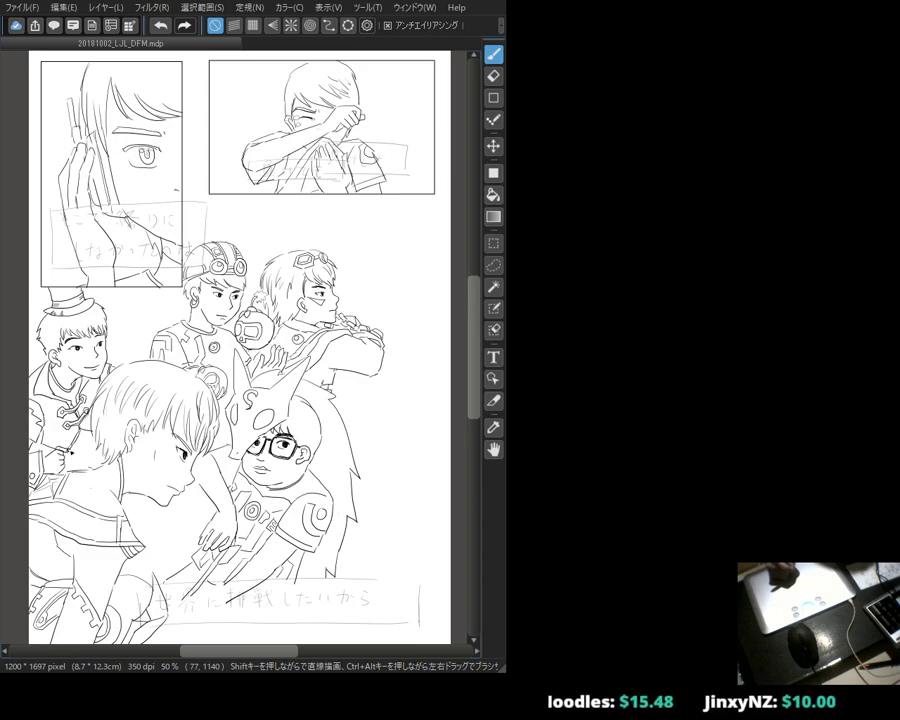
{"action": "key", "text": "e"}
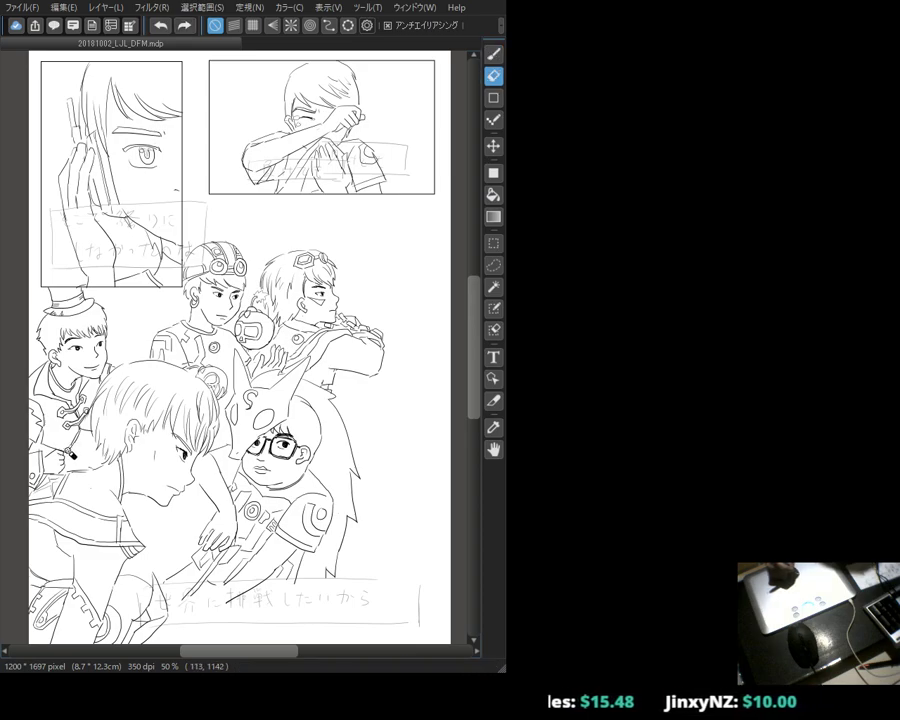
{"action": "key", "text": "b"}
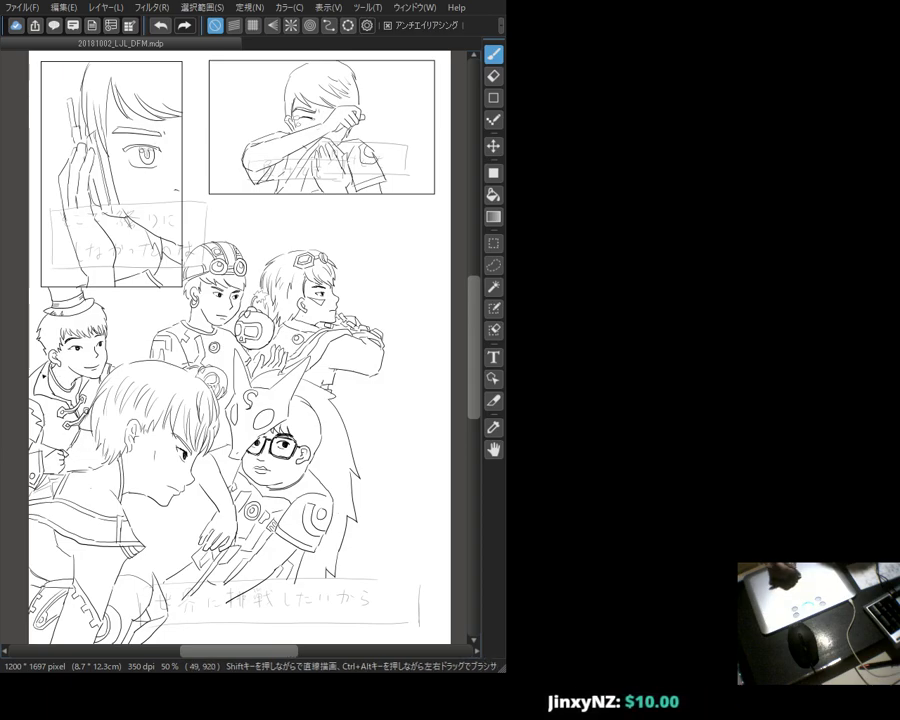
Step: Retouch the top-hatted character's shoulder and sleeve edge, and add a small emblem and trim to the jacket
{"action": "key", "text": "e"}
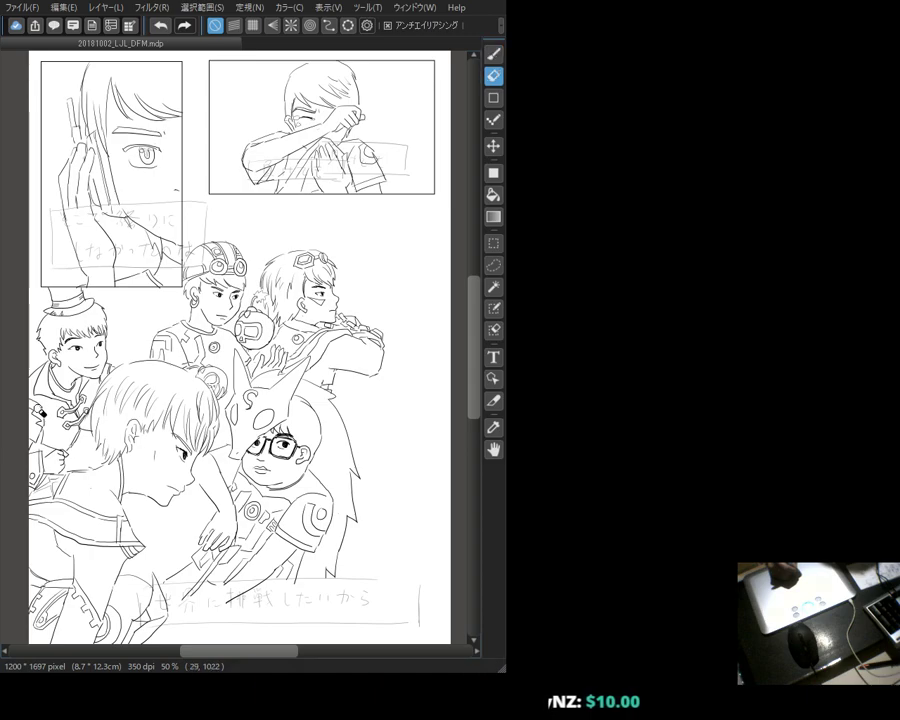
{"action": "key", "text": "b"}
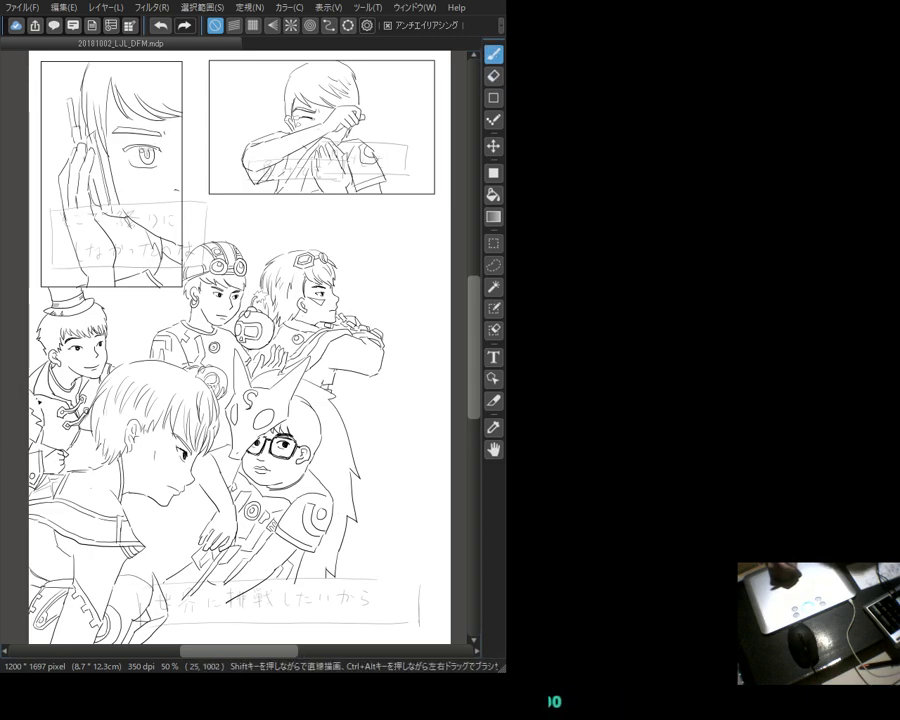
{"action": "key", "text": "e"}
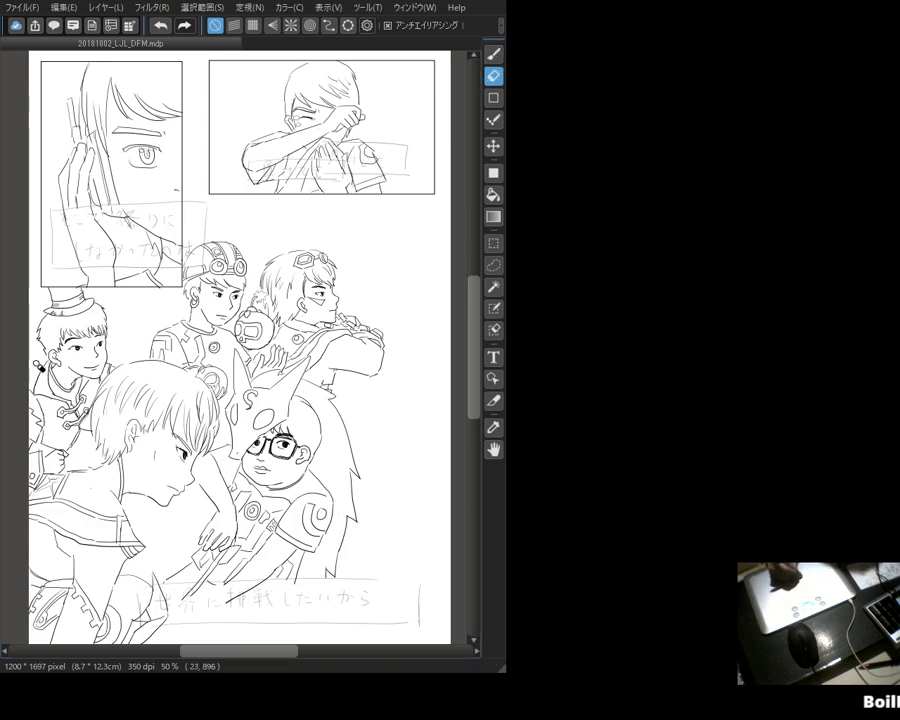
{"action": "key", "text": "b"}
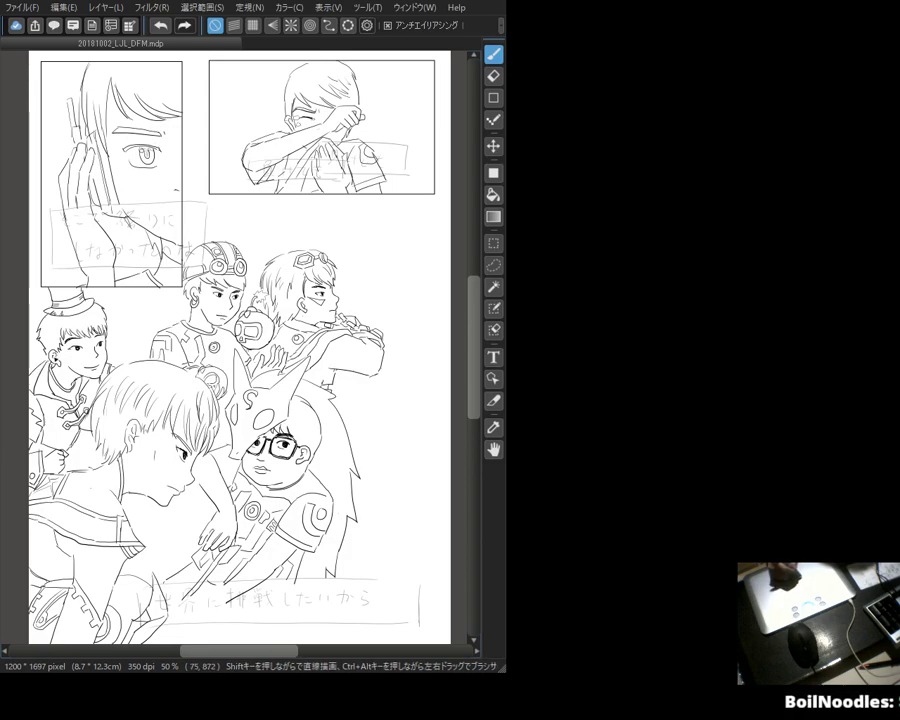
{"action": "key", "text": "e"}
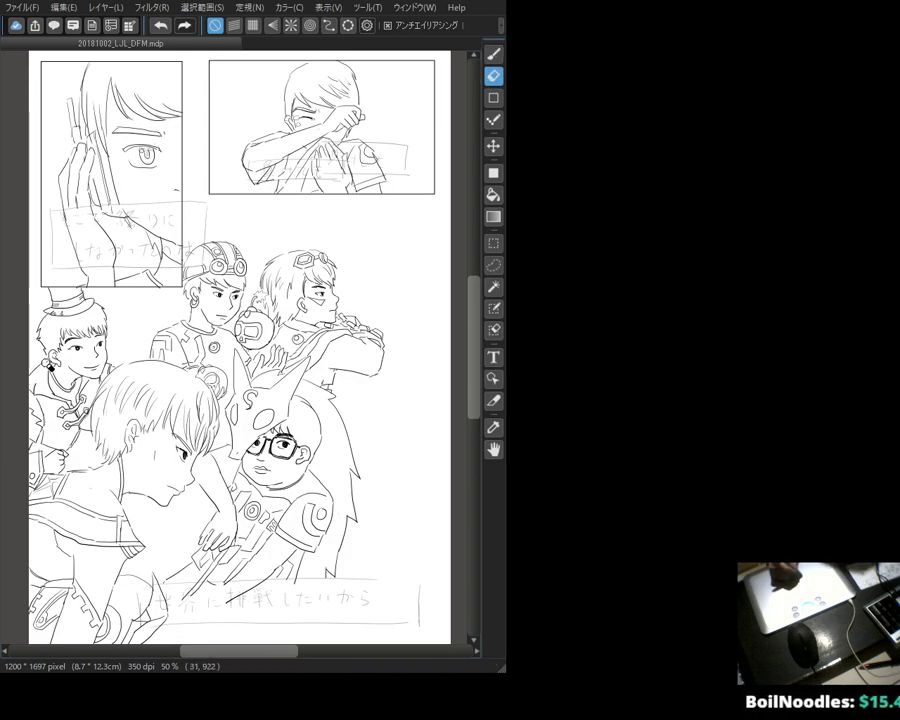
{"action": "key", "text": "b"}
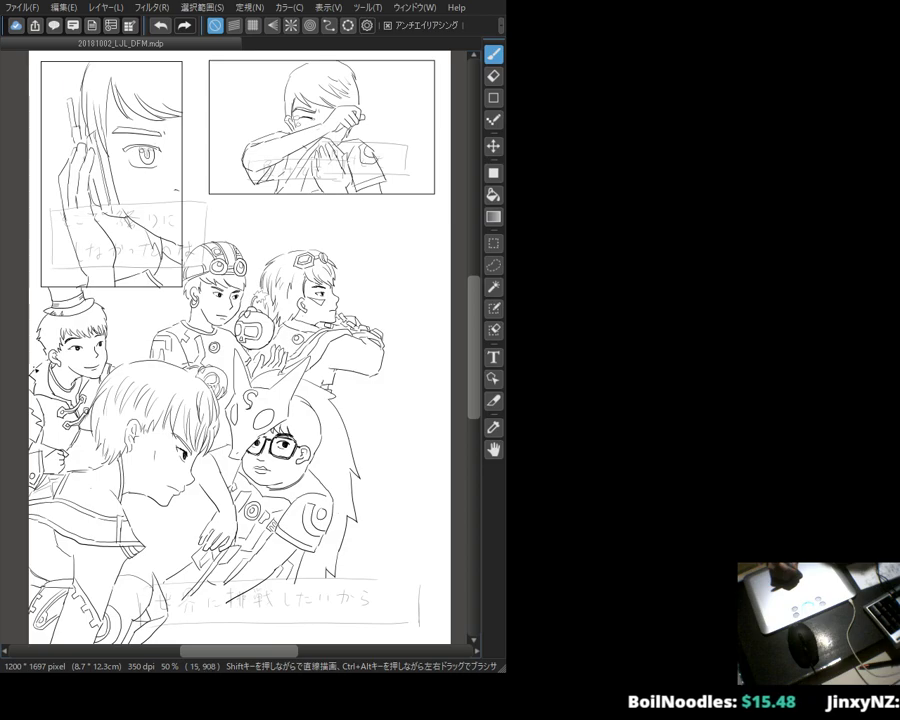
{"action": "key", "text": "e"}
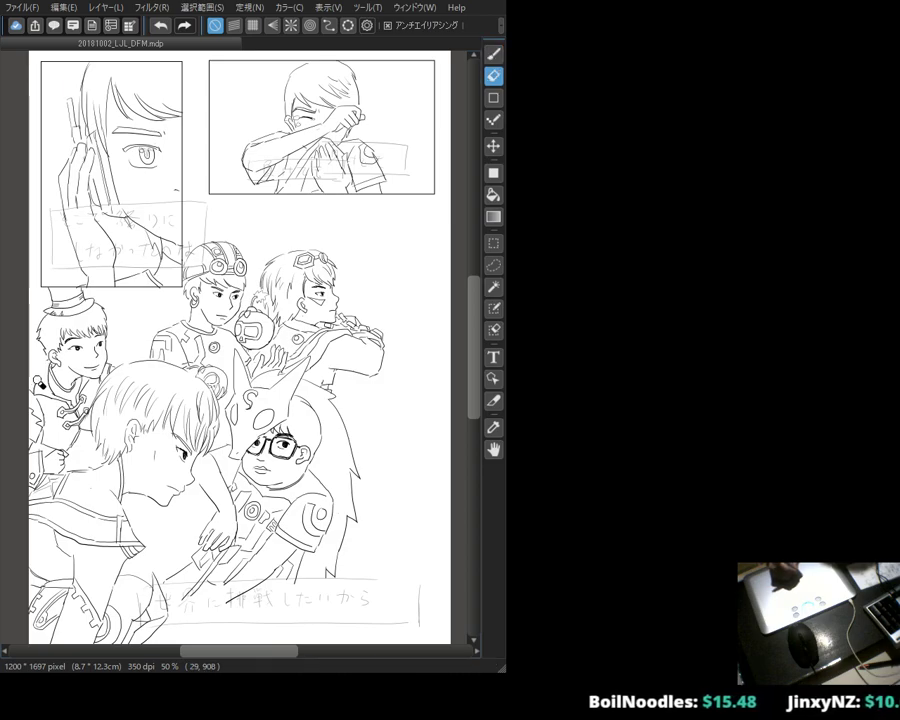
{"action": "key", "text": "b"}
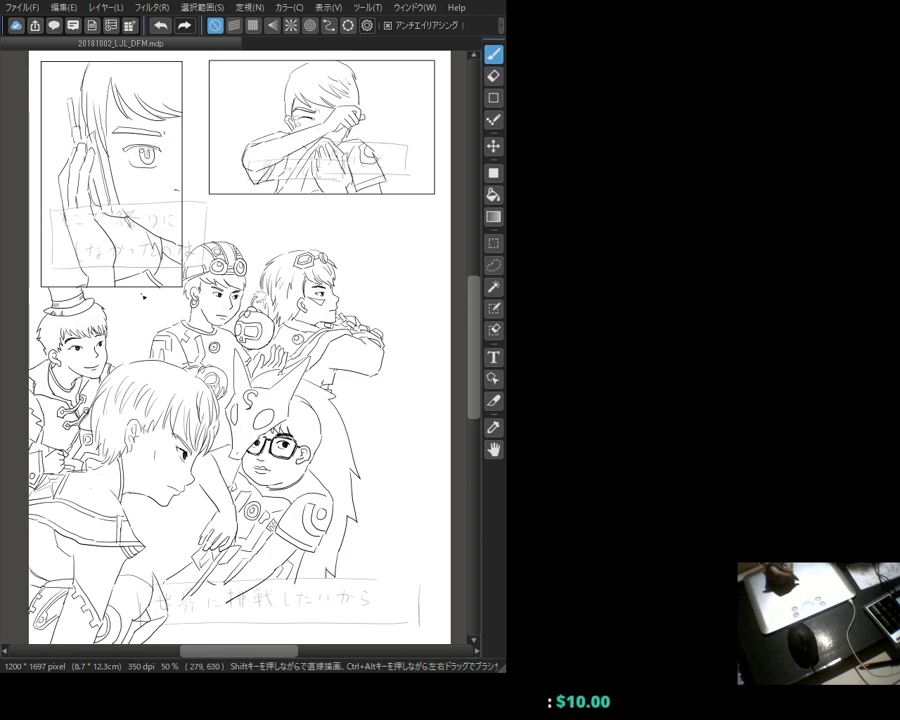
Step: Draw a large round armored figure with a ribbed hose between the top-hatted and helmeted characters
{"action": "left_click_drag", "start_coordinate": [197, 355], "coordinate": [169, 369]}
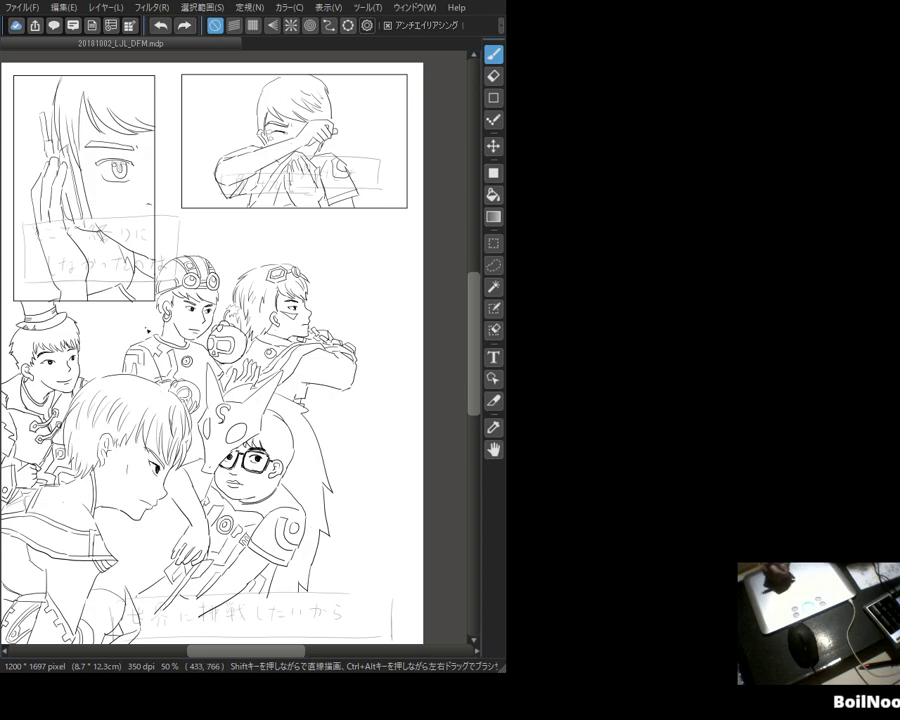
{"action": "mouse_move", "coordinate": [132, 300]}
{"action": "left_mouse_down"}
{"action": "mouse_move", "coordinate": [104, 320]}
{"action": "mouse_move", "coordinate": [98, 360]}
{"action": "left_mouse_up"}
{"action": "key", "text": "ctrl+z"}
{"action": "mouse_move", "coordinate": [106, 316]}
{"action": "left_mouse_down"}
{"action": "mouse_move", "coordinate": [156, 318]}
{"action": "mouse_move", "coordinate": [107, 319]}
{"action": "mouse_move", "coordinate": [93, 333]}
{"action": "mouse_move", "coordinate": [97, 374]}
{"action": "left_mouse_up"}
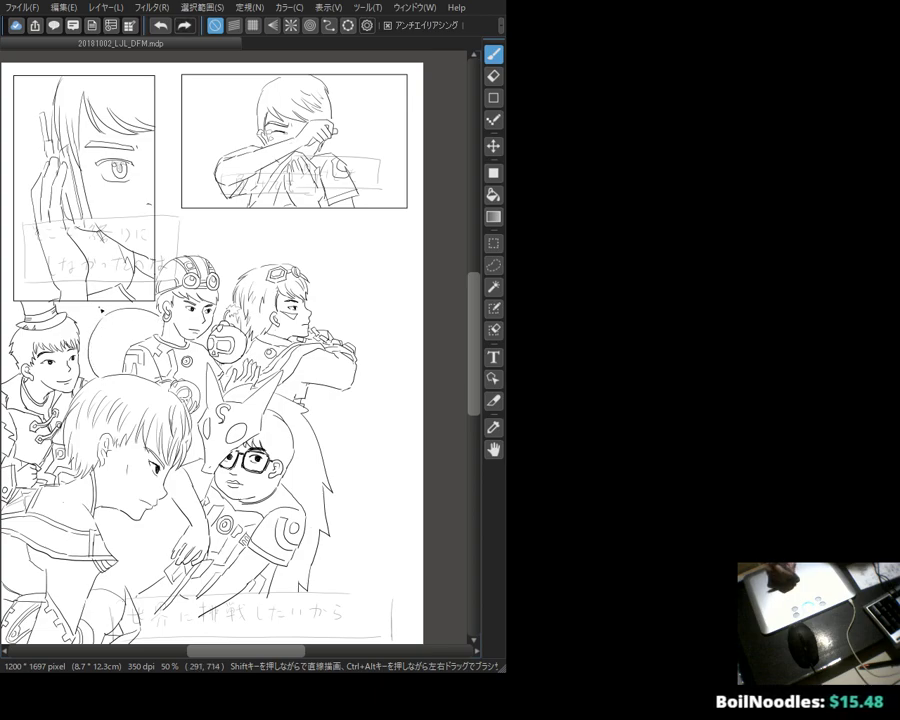
{"action": "key", "text": "ctrl+z"}
{"action": "left_click_drag", "start_coordinate": [103, 315], "coordinate": [105, 318]}
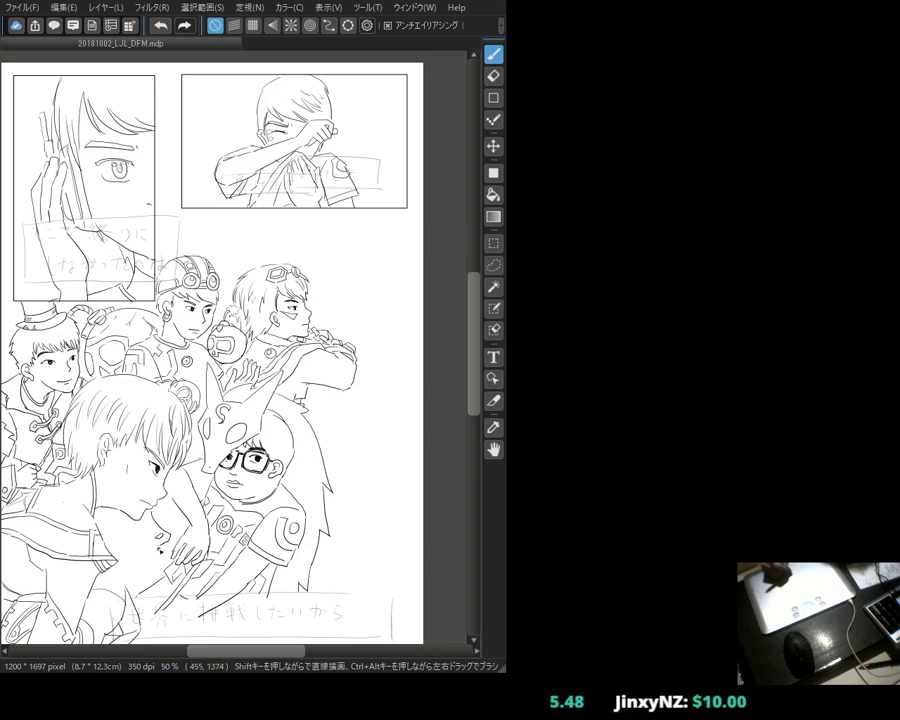
Step: Draw a creature's jaw with jagged teeth below the front character's chin
{"action": "mouse_move", "coordinate": [155, 545]}
{"action": "left_mouse_down"}
{"action": "mouse_move", "coordinate": [154, 555]}
{"action": "mouse_move", "coordinate": [168, 550]}
{"action": "mouse_move", "coordinate": [146, 549]}
{"action": "left_mouse_up"}
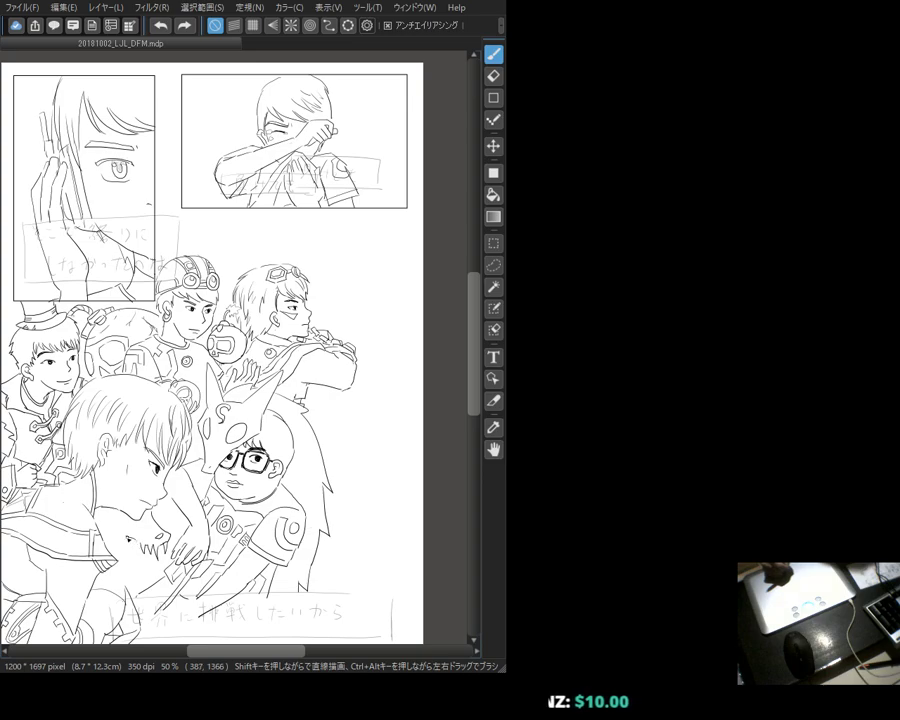
{"action": "mouse_move", "coordinate": [124, 534]}
{"action": "left_mouse_down"}
{"action": "mouse_move", "coordinate": [113, 528]}
{"action": "mouse_move", "coordinate": [115, 538]}
{"action": "left_mouse_up"}
{"action": "key", "text": "ctrl+z"}
{"action": "mouse_move", "coordinate": [72, 365]}
{"action": "left_mouse_down"}
{"action": "mouse_move", "coordinate": [88, 392]}
{"action": "mouse_move", "coordinate": [116, 404]}
{"action": "left_mouse_up"}
{"action": "left_click_drag", "start_coordinate": [111, 390], "coordinate": [117, 399]}
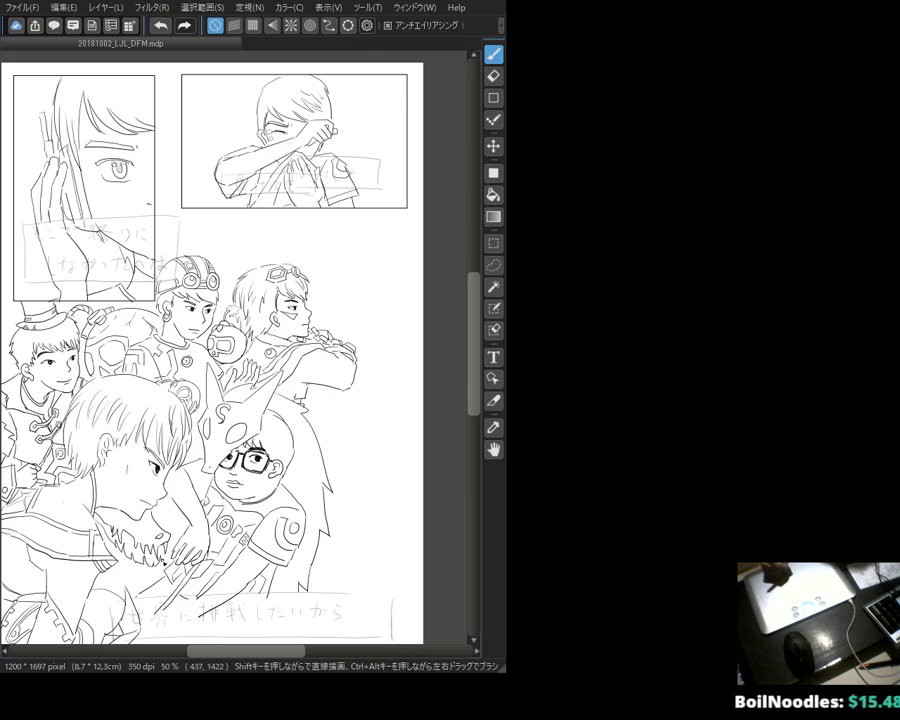
Step: Redraw the lower contour under the toothed jaw and clean up the lines around it
{"action": "mouse_move", "coordinate": [160, 566]}
{"action": "left_mouse_down"}
{"action": "mouse_move", "coordinate": [142, 578]}
{"action": "mouse_move", "coordinate": [118, 560]}
{"action": "left_mouse_up"}
{"action": "key", "text": "ctrl+z"}
{"action": "key", "text": "ctrl+z"}
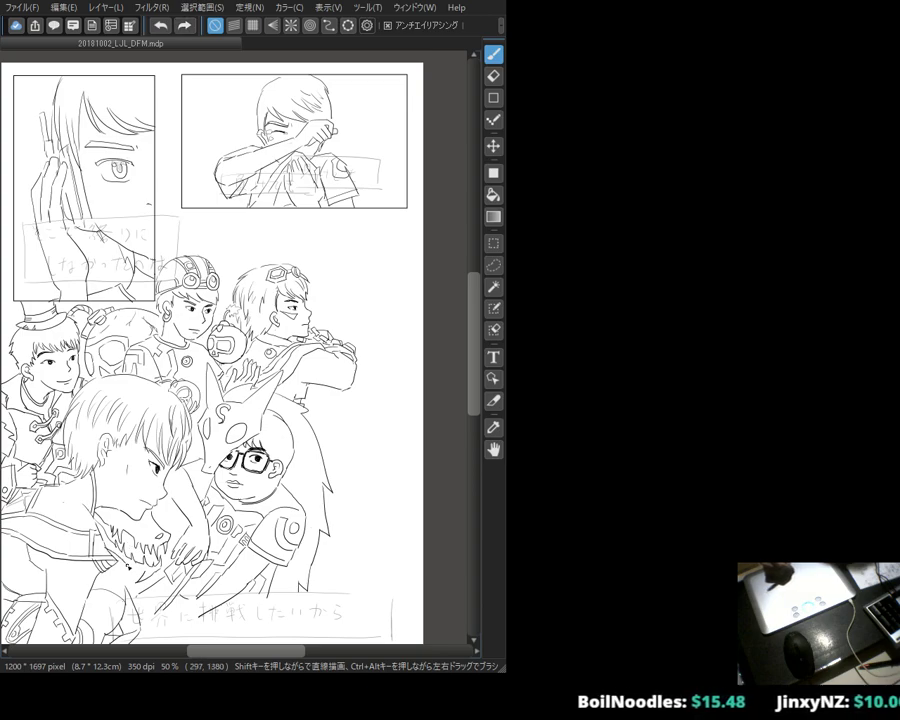
{"action": "left_click_drag", "start_coordinate": [113, 551], "coordinate": [136, 568]}
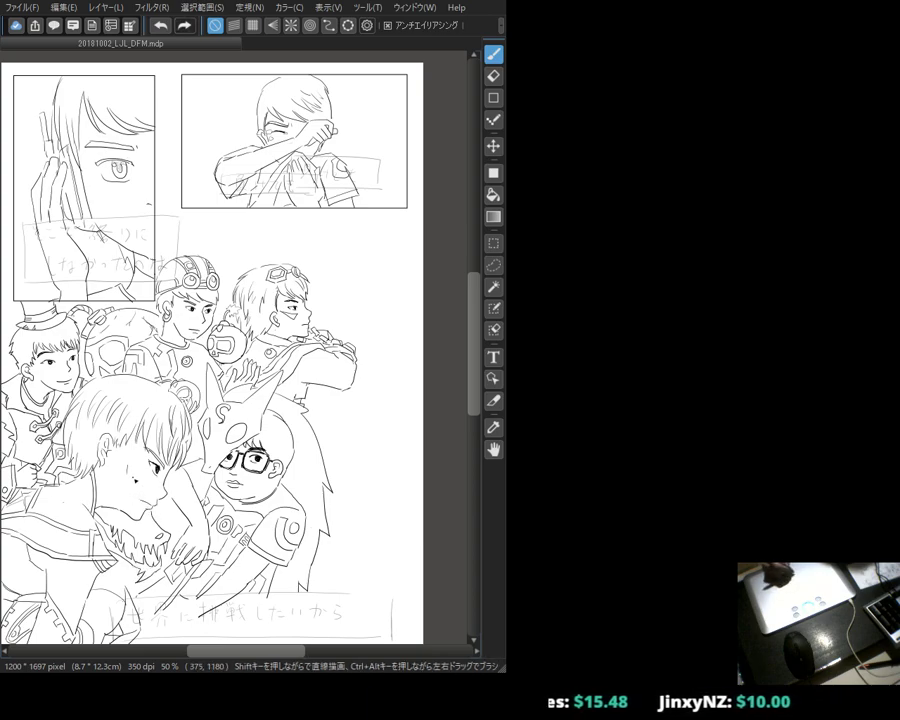
{"action": "key", "text": "e"}
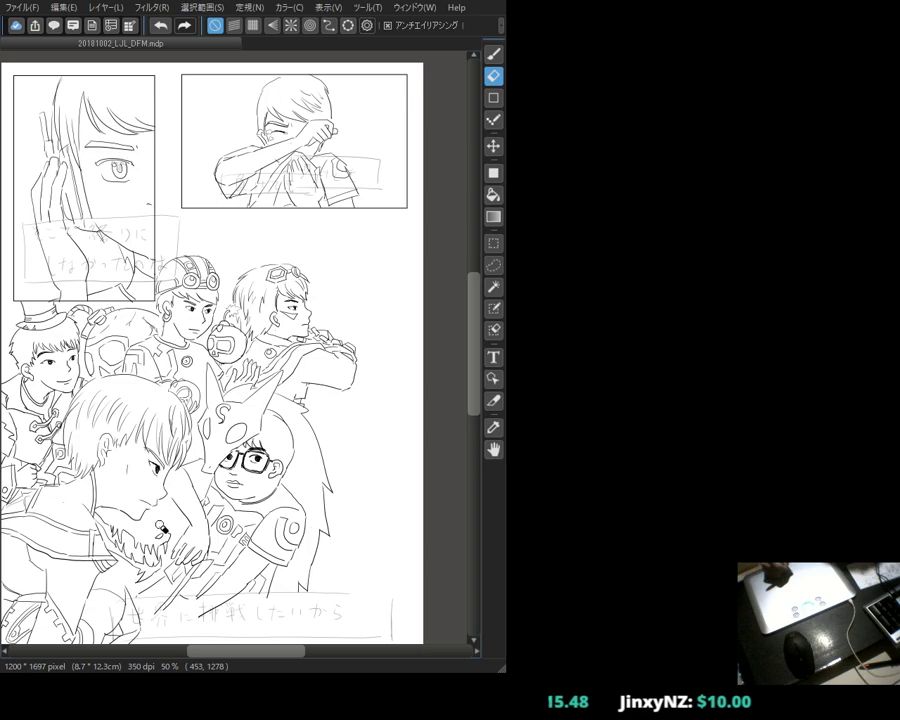
{"action": "key", "text": "p"}
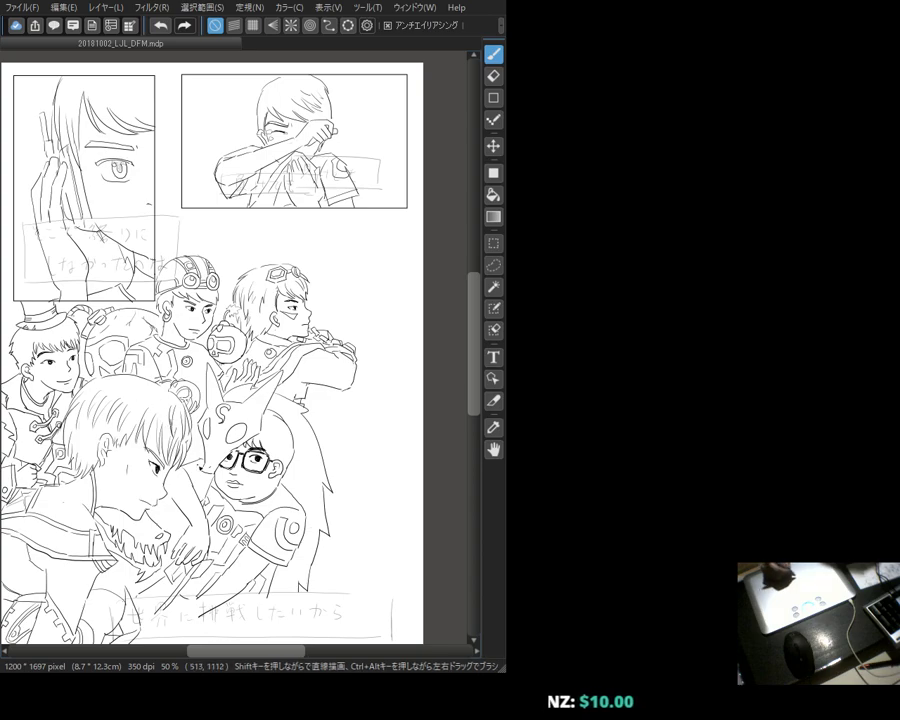
Step: Add a new layer between line3 and color and name it line4
{"action": "left_click_drag", "start_coordinate": [272, 432], "coordinate": [306, 441]}
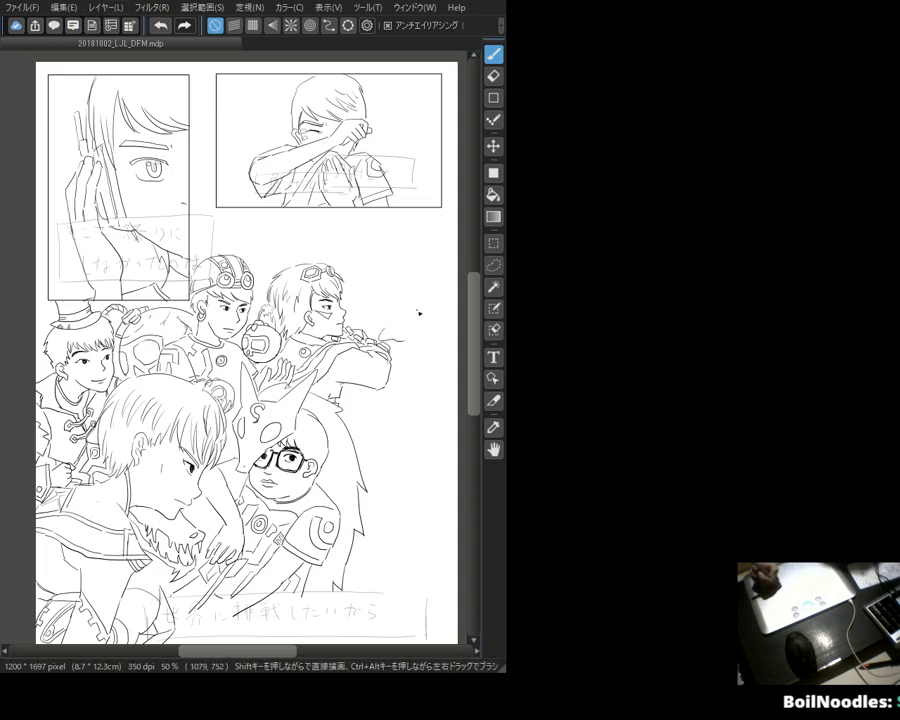
{"action": "key", "text": "Tab"}
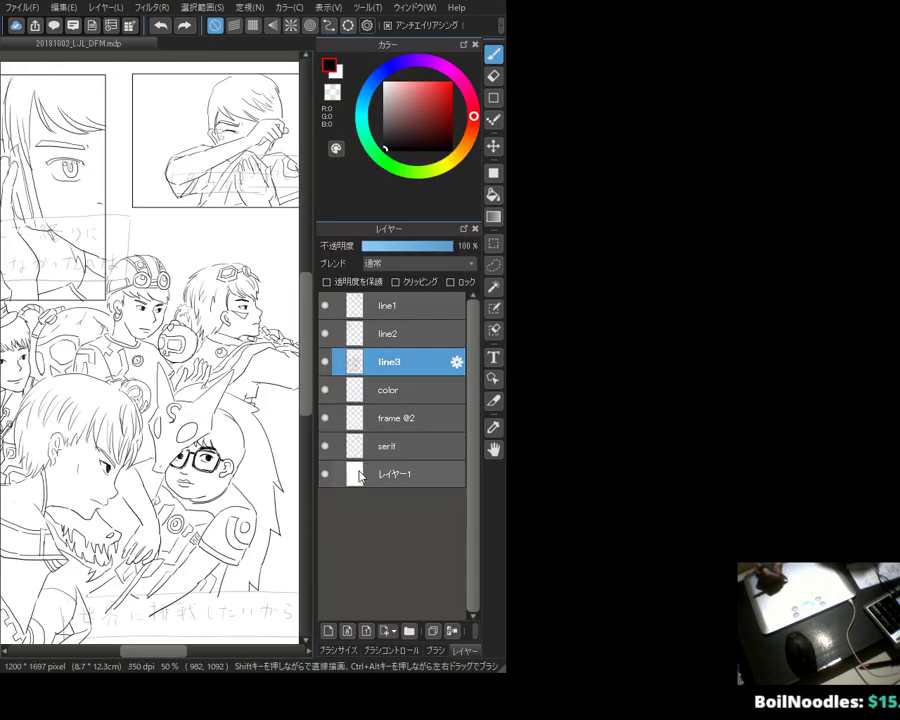
{"action": "left_click", "coordinate": [428, 396]}
{"action": "left_click", "coordinate": [327, 632]}
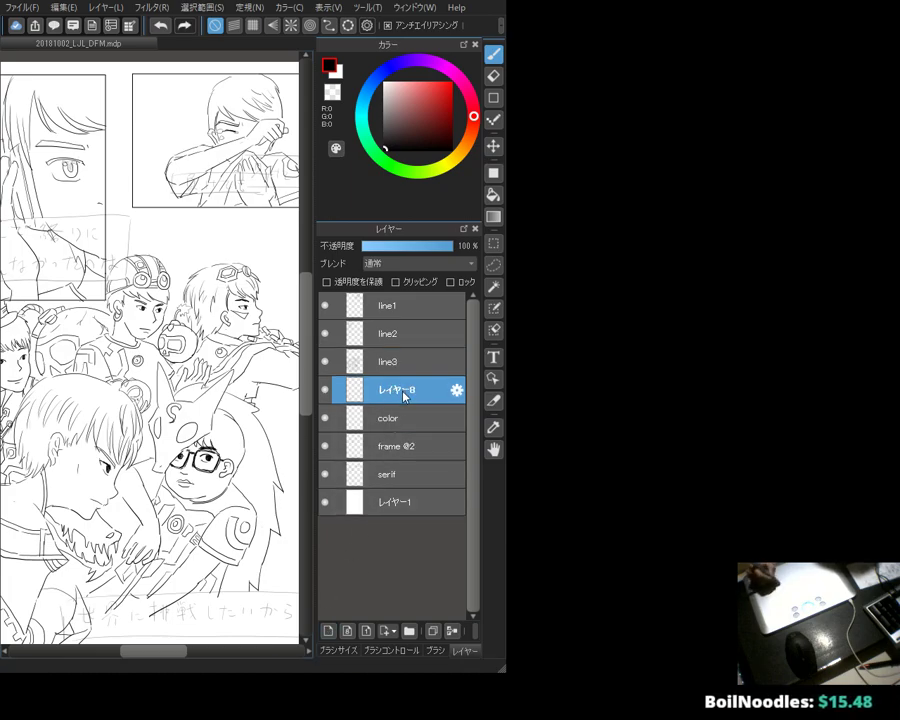
{"action": "double_click", "coordinate": [400, 390]}
{"action": "type", "text": "line4"}
{"action": "key", "text": "Return"}
{"action": "key", "text": "Tab"}
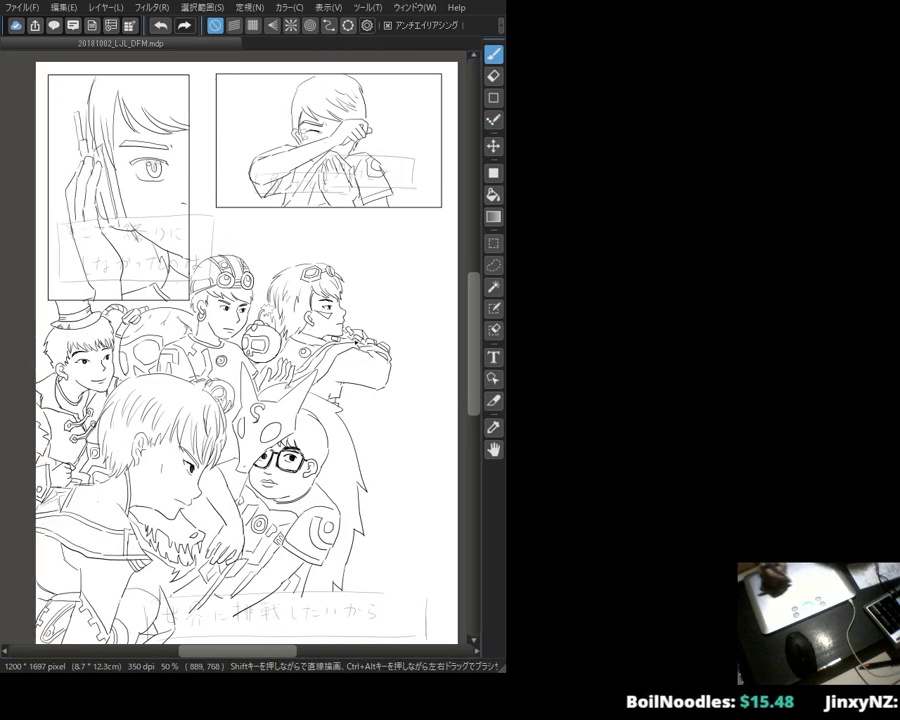
{"action": "key", "text": "Tab"}
{"action": "key", "text": "Tab"}
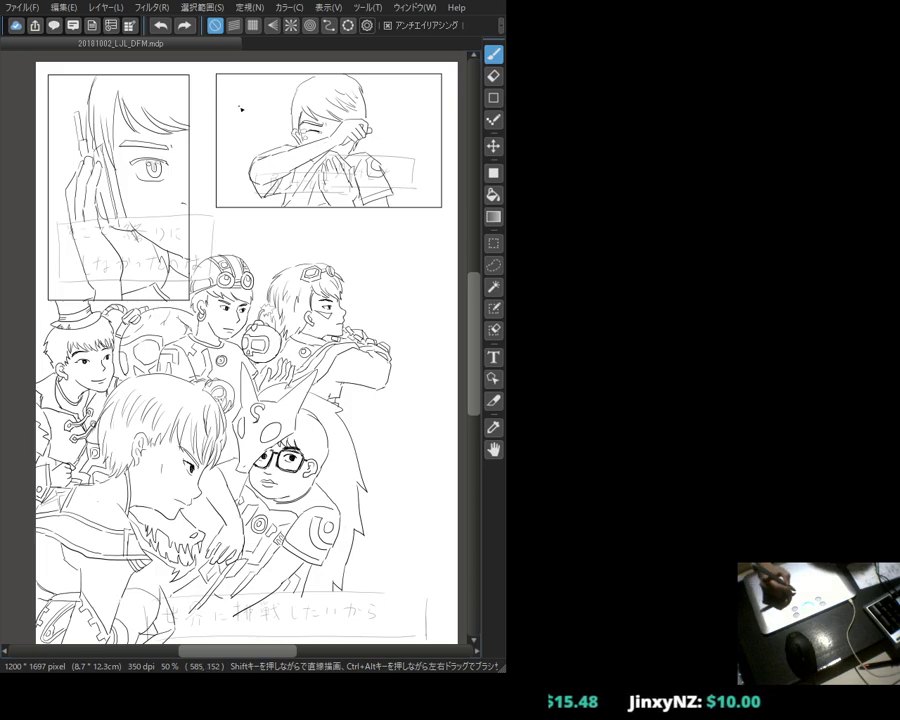
Step: Undo a trial corner stroke in the second panel and start sketching a shape in the blank area below that panel's right end
{"action": "mouse_move", "coordinate": [226, 82]}
{"action": "left_mouse_down"}
{"action": "mouse_move", "coordinate": [225, 118]}
{"action": "mouse_move", "coordinate": [278, 79]}
{"action": "left_mouse_up"}
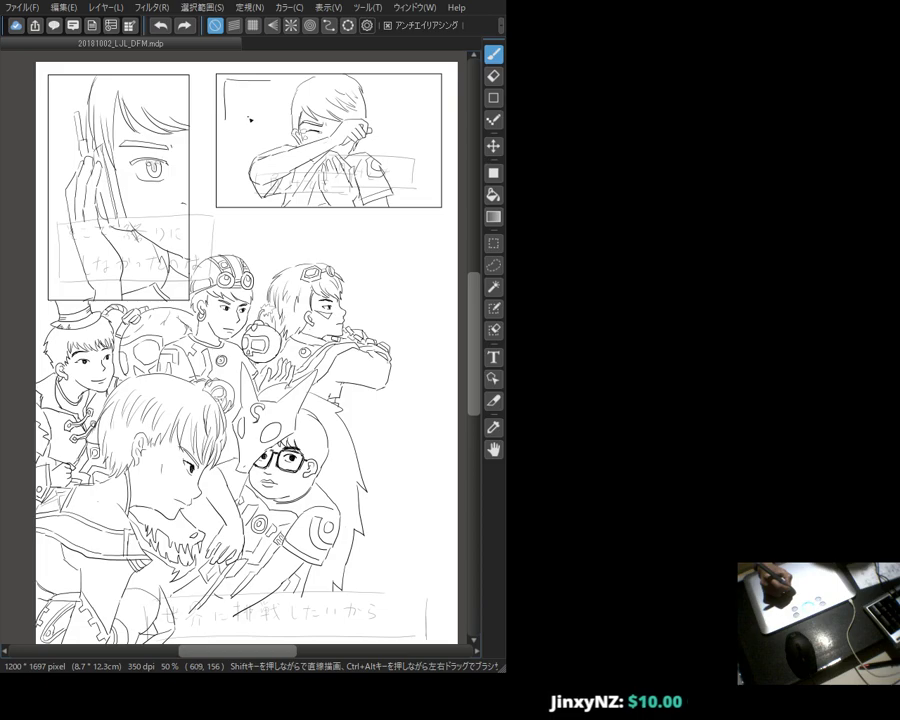
{"action": "key", "text": "ctrl+z"}
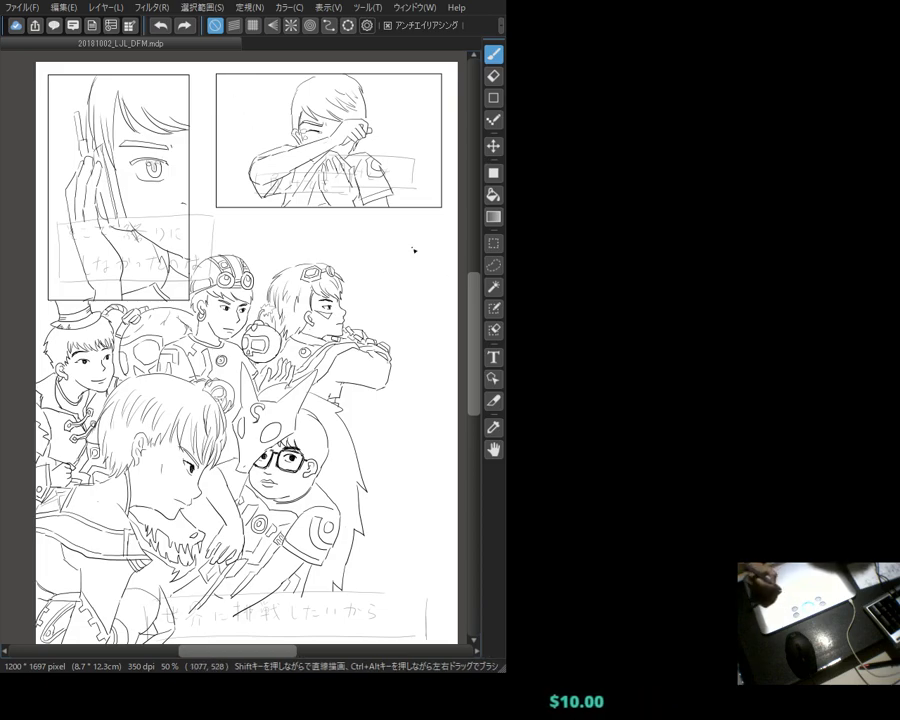
{"action": "left_click_drag", "start_coordinate": [426, 234], "coordinate": [437, 239]}
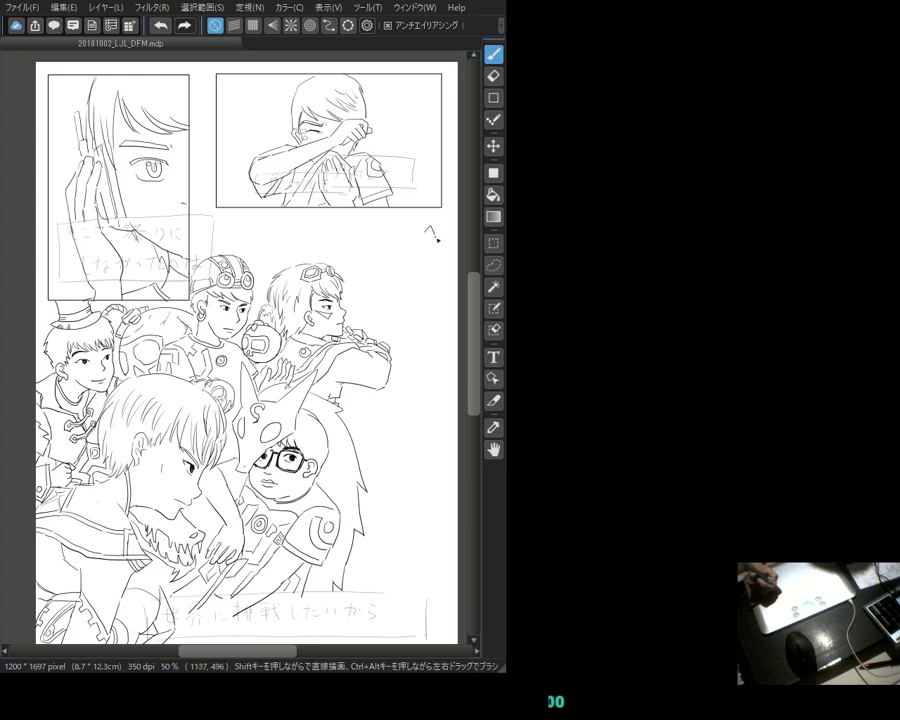
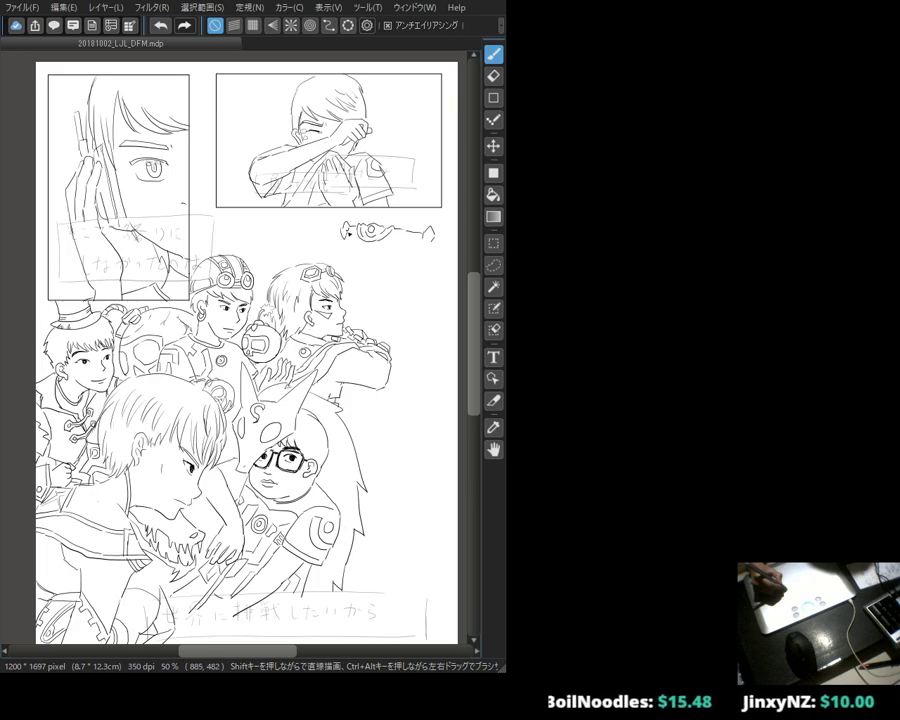
Step: Draw the ornate head's side line, redraw the corner at the far end of its upper edge, and add a round ornament beside it
{"action": "left_click_drag", "start_coordinate": [344, 235], "coordinate": [340, 250]}
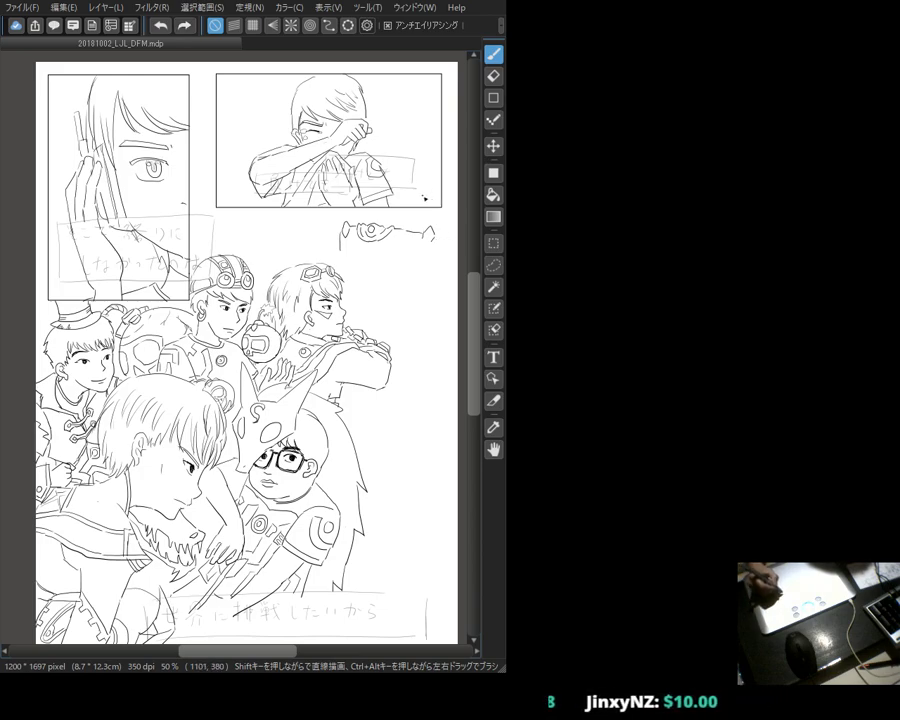
{"action": "key", "text": "e"}
{"action": "left_click_drag", "start_coordinate": [440, 239], "coordinate": [426, 227]}
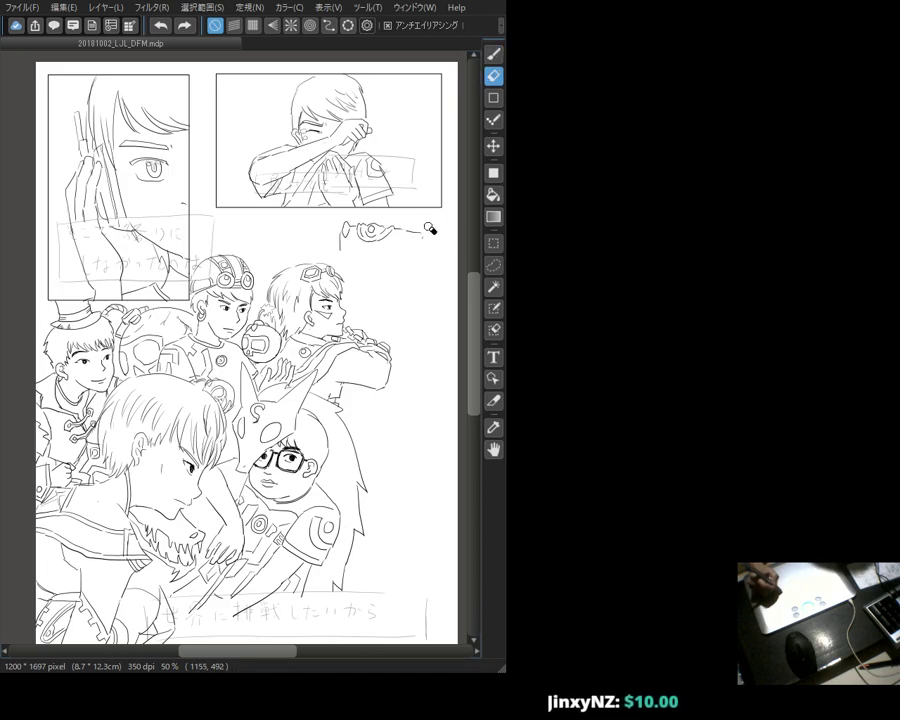
{"action": "key", "text": "b"}
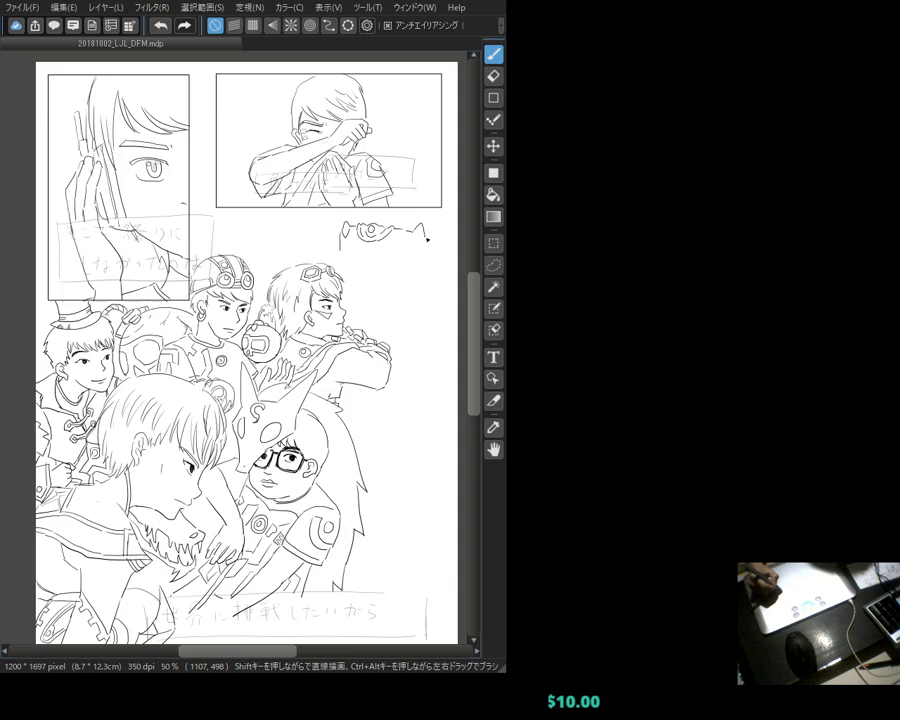
{"action": "left_click_drag", "start_coordinate": [410, 233], "coordinate": [452, 254]}
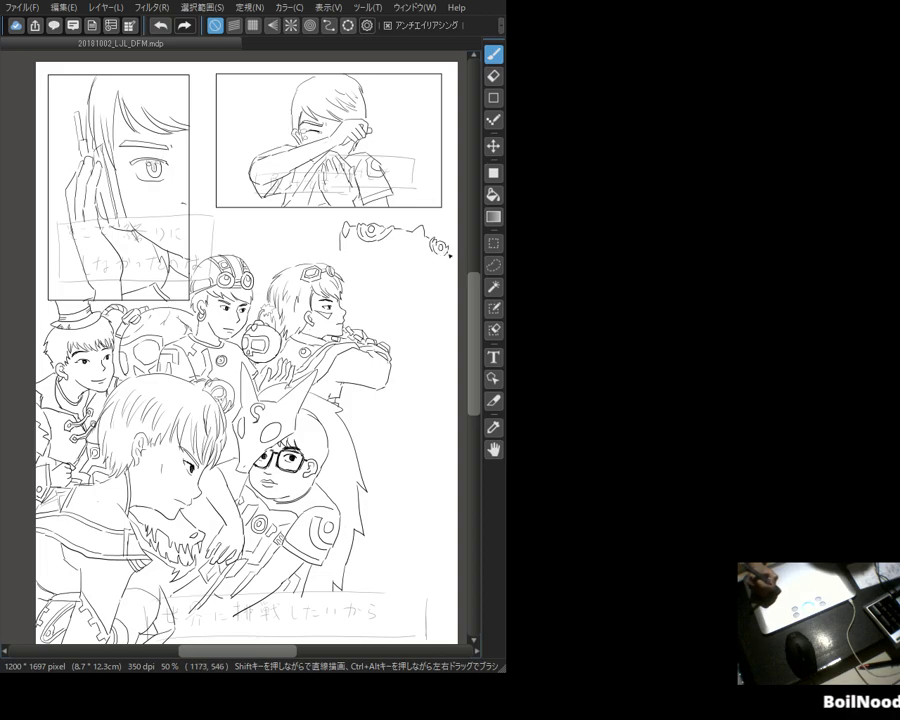
{"action": "key", "text": "e"}
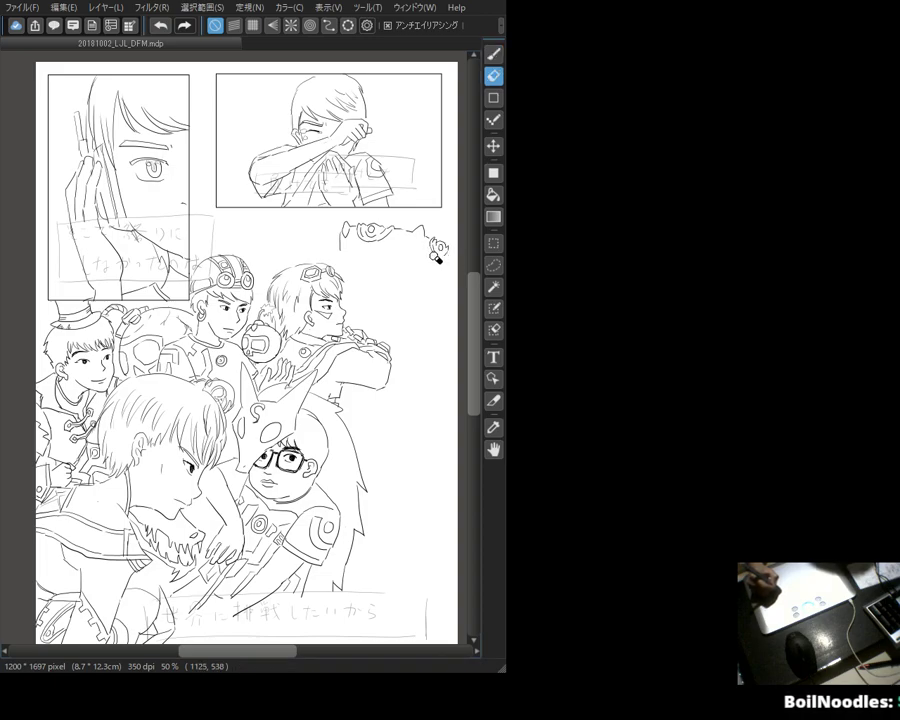
Step: Draw a leafy strand hanging from the corner beside the round ornament, erasing and redrawing its lower tip
{"action": "key", "text": "b"}
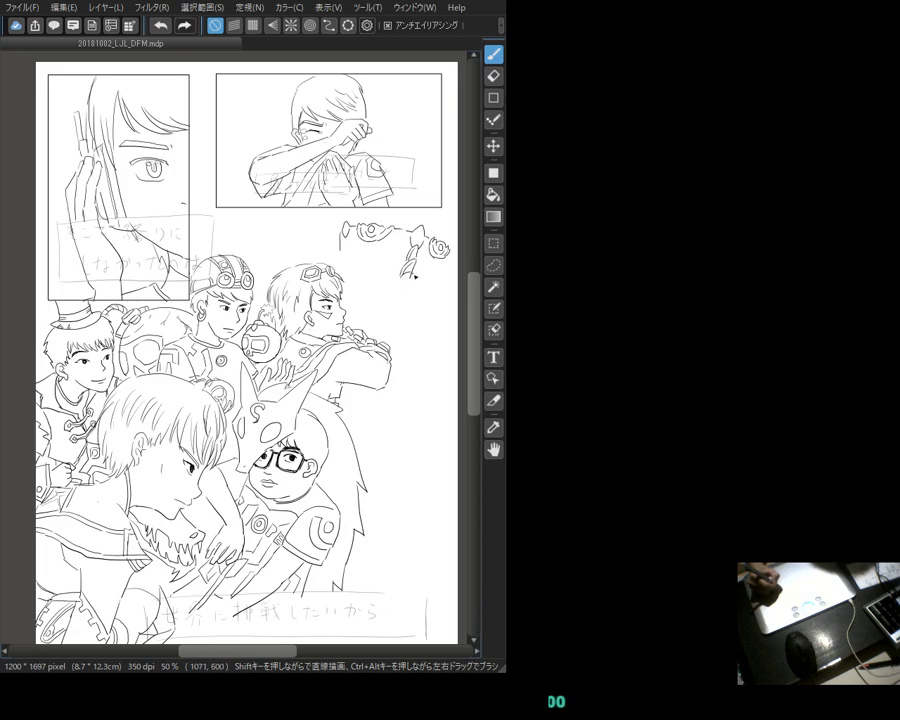
{"action": "key", "text": "e"}
{"action": "left_click_drag", "start_coordinate": [412, 273], "coordinate": [402, 286]}
{"action": "key", "text": "b"}
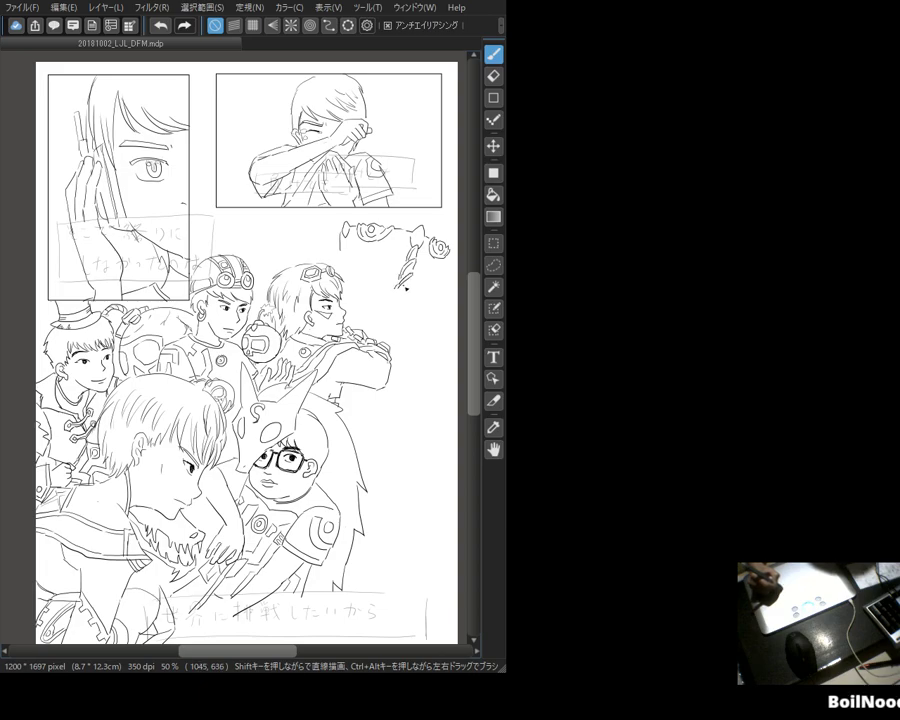
{"action": "key", "text": "e"}
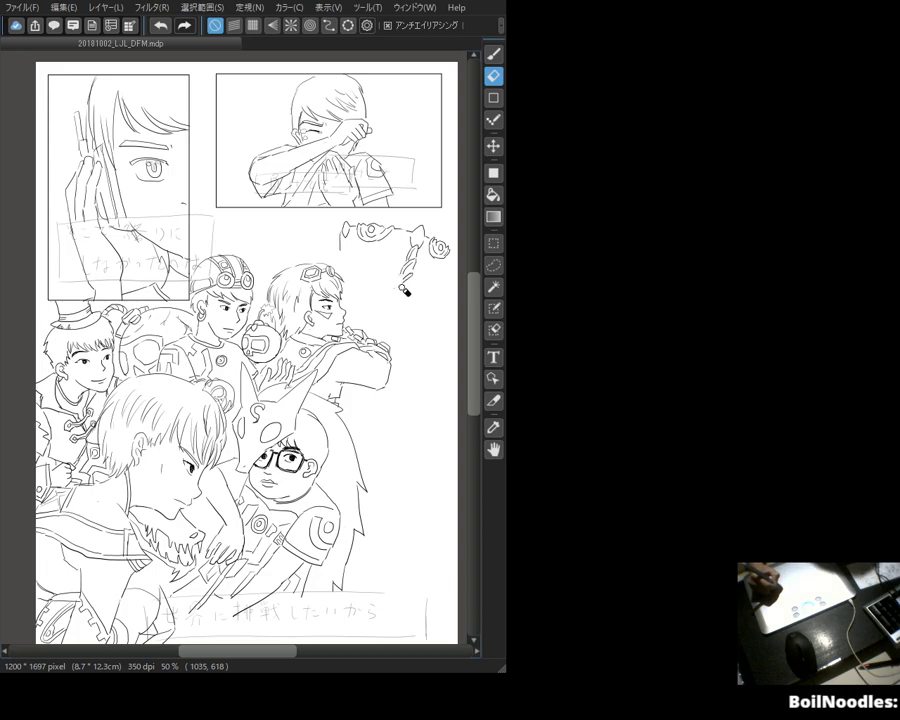
{"action": "key", "text": "b"}
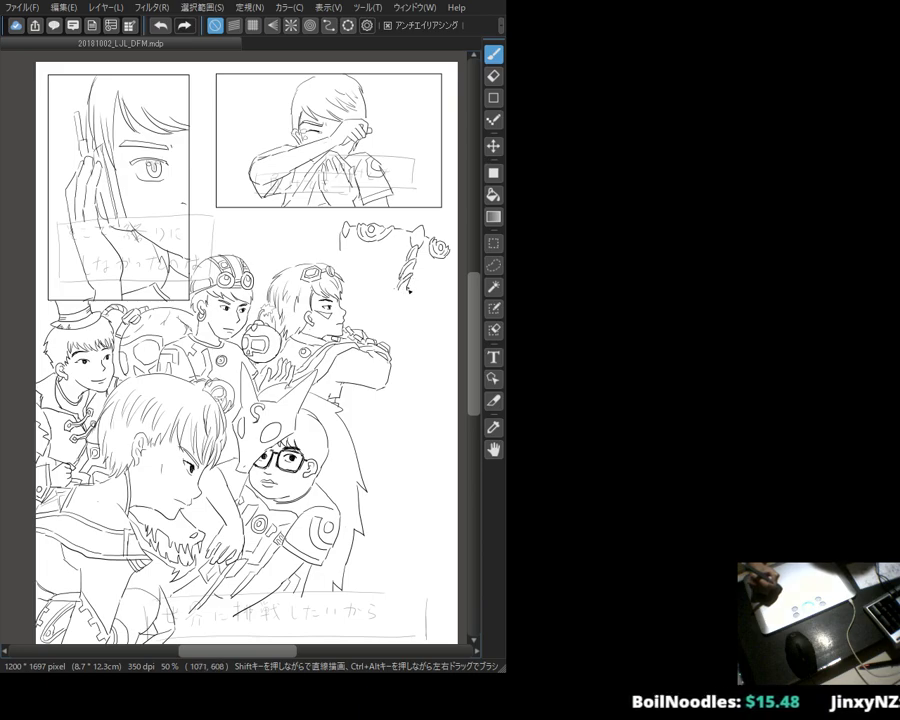
{"action": "key", "text": "e"}
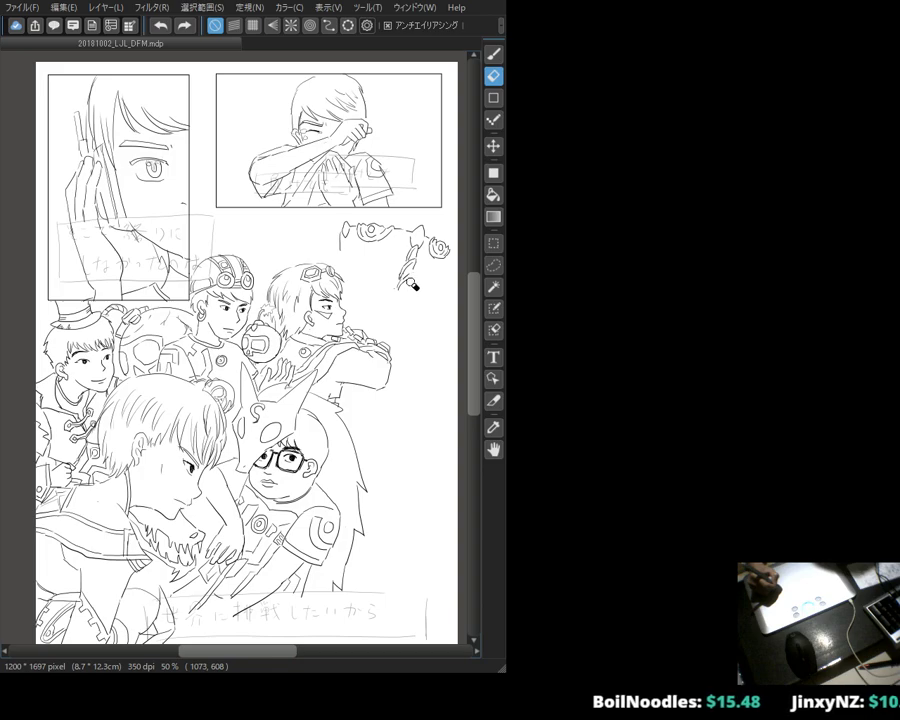
{"action": "key", "text": "b"}
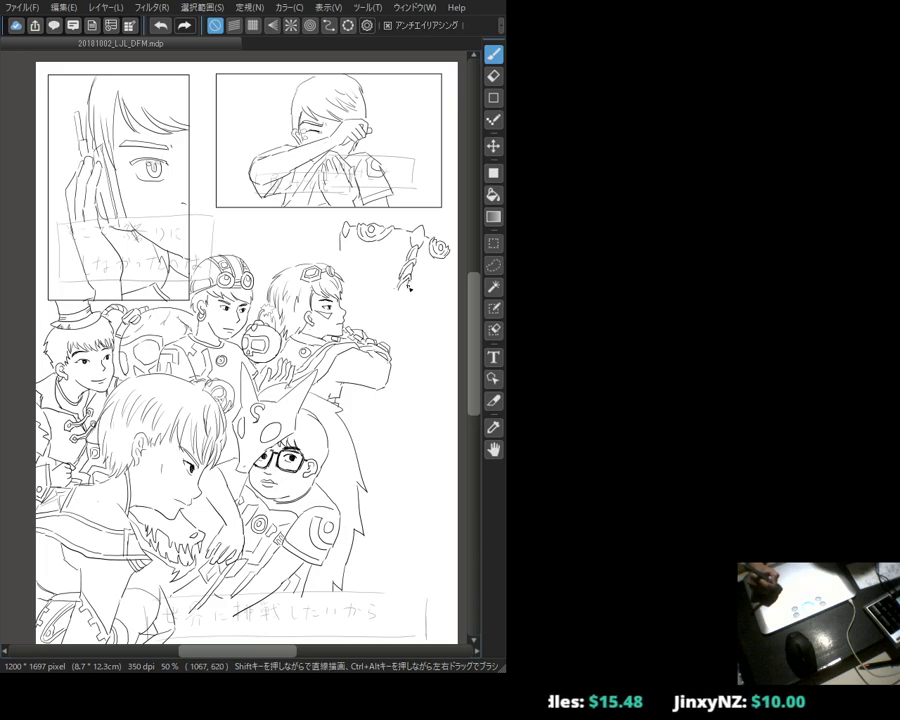
{"action": "left_click_drag", "start_coordinate": [409, 288], "coordinate": [407, 295]}
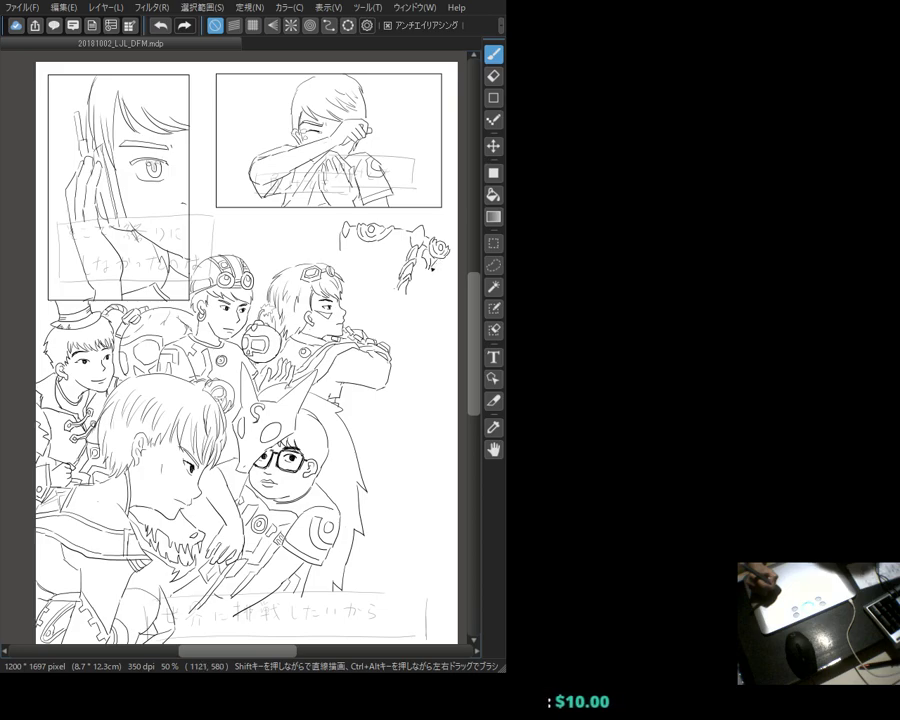
Step: Fill the area beneath the round ornament with tangled leafy curls reaching the page edge, cleaning up stray lines
{"action": "key", "text": "e"}
{"action": "key", "text": "p"}
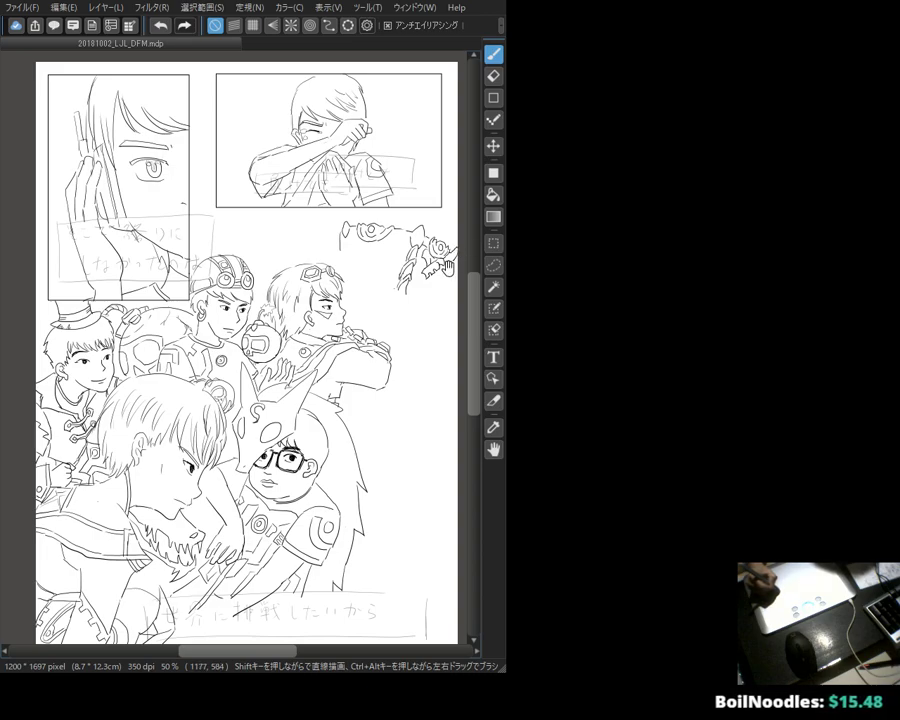
{"action": "left_click_drag", "start_coordinate": [453, 256], "coordinate": [438, 265]}
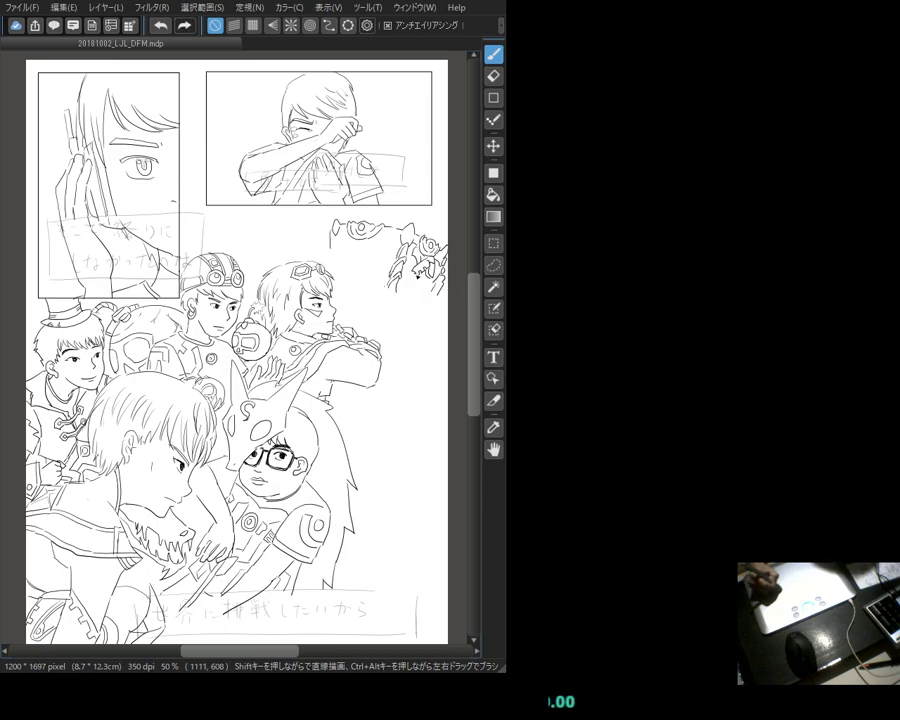
{"action": "left_click_drag", "start_coordinate": [414, 274], "coordinate": [409, 280]}
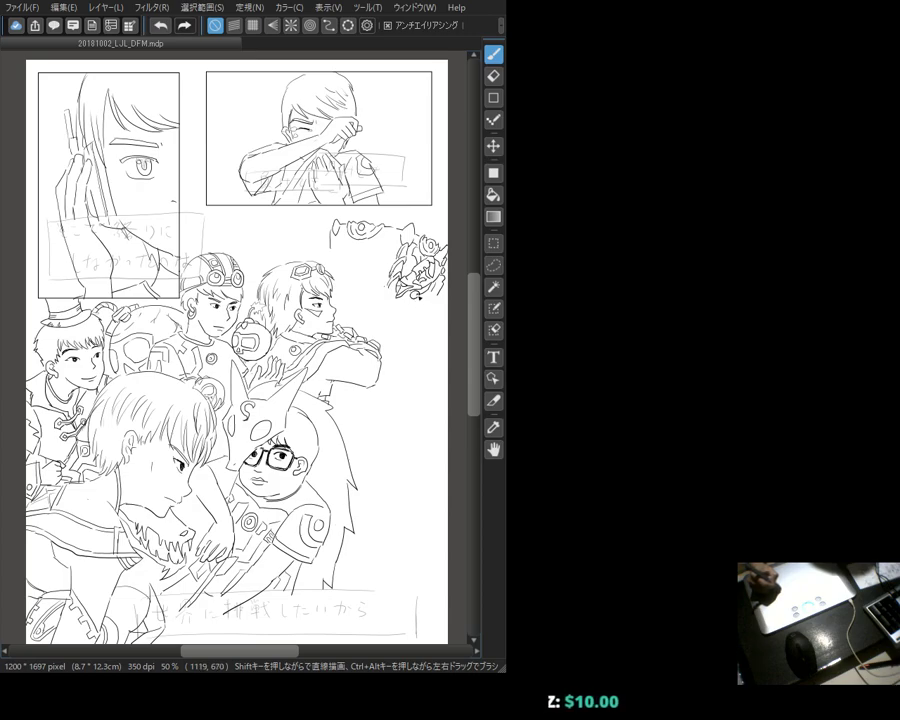
{"action": "key", "text": "e"}
{"action": "key", "text": "b"}
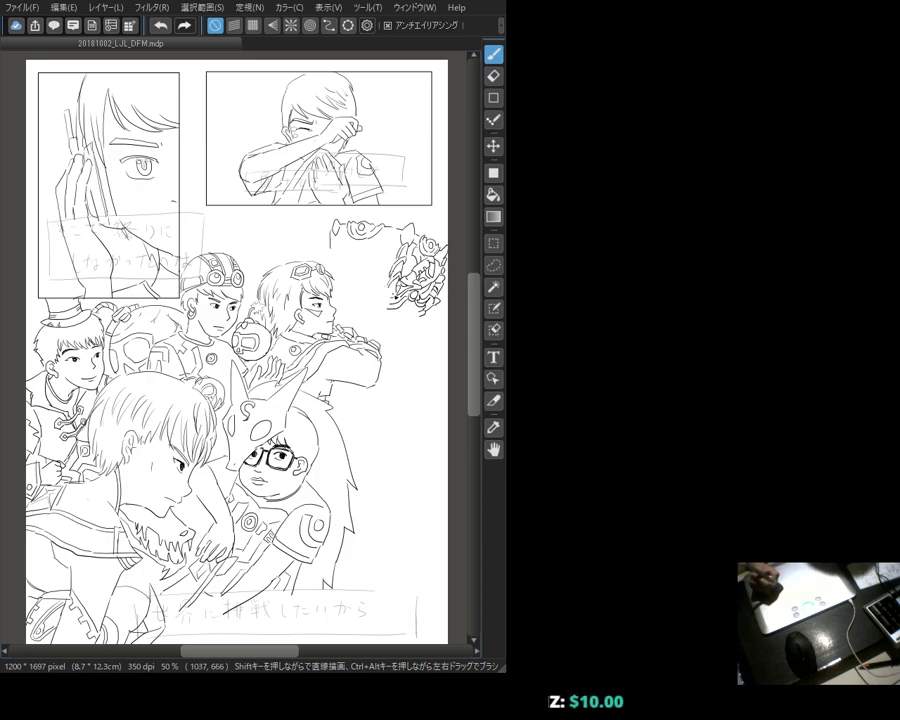
{"action": "key", "text": "e"}
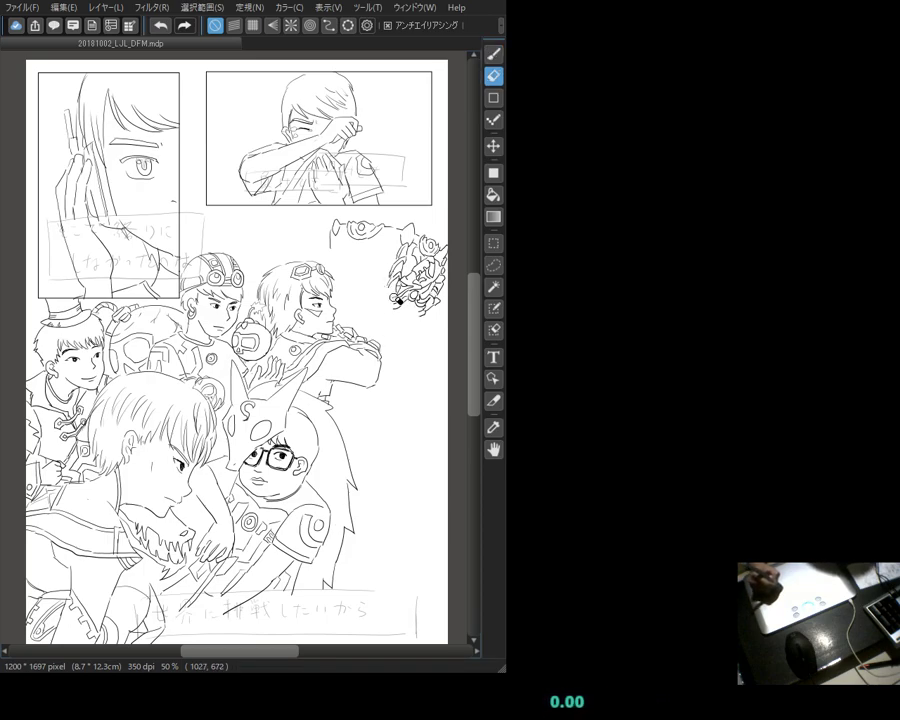
Step: Outline the ornate figure's face, add a collar with a round clasp, and draw a curved band with a ring below the neighbouring character's arm
{"action": "key", "text": "b"}
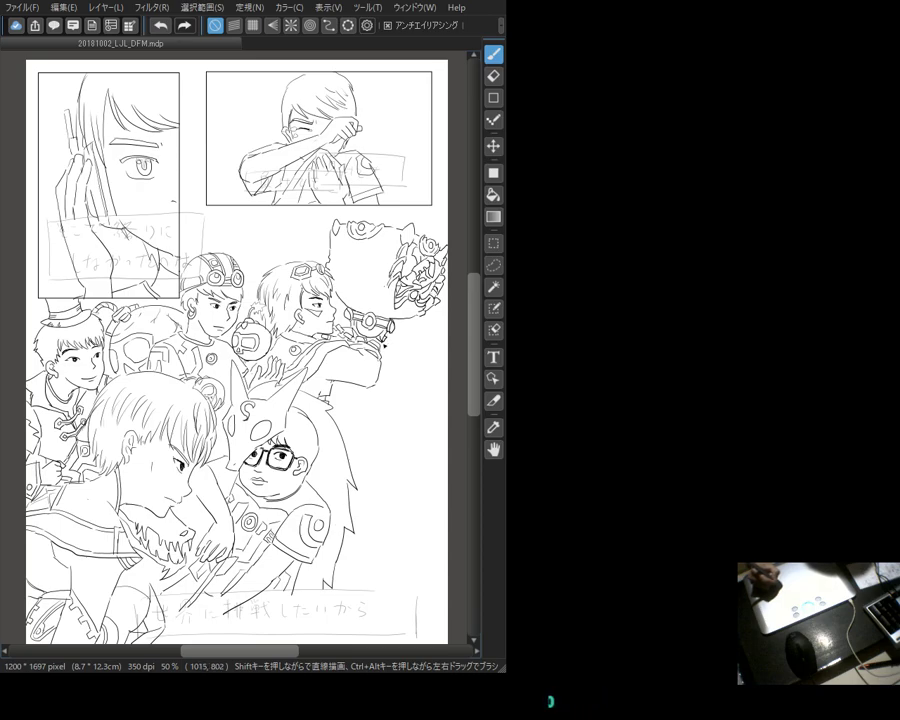
{"action": "key", "text": "e"}
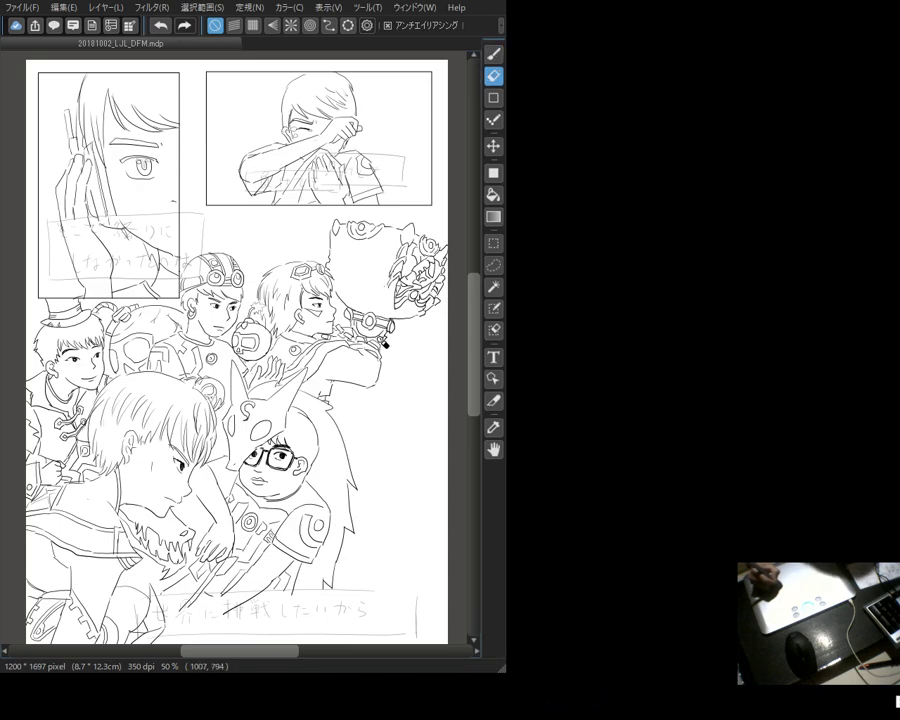
{"action": "key", "text": "p"}
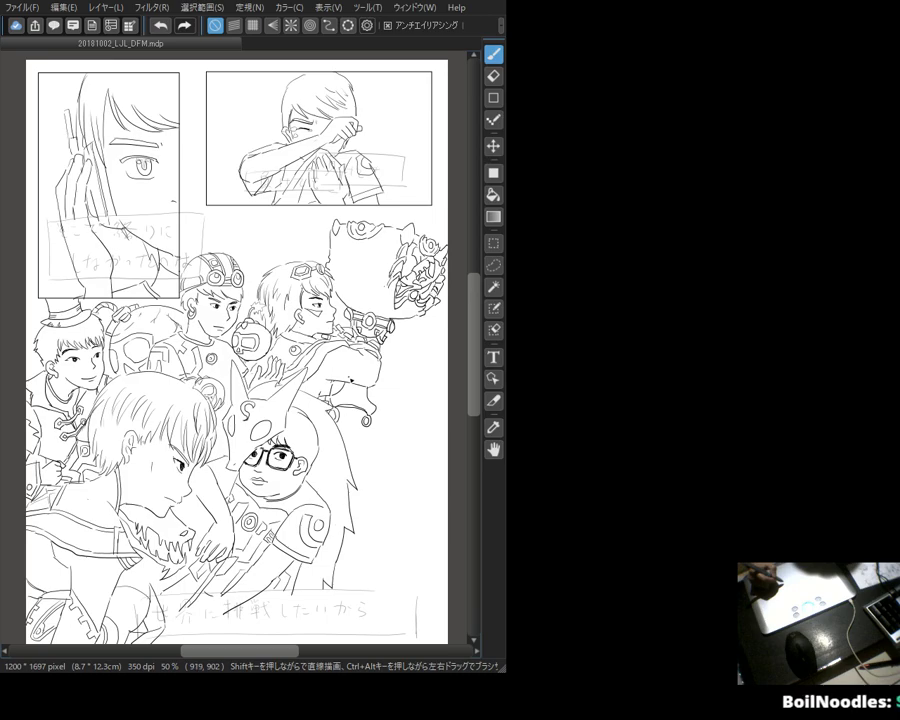
Step: Select the area around the ornate figure with a rectangle, move its line art slightly right and up, and deselect
{"action": "key", "text": "m"}
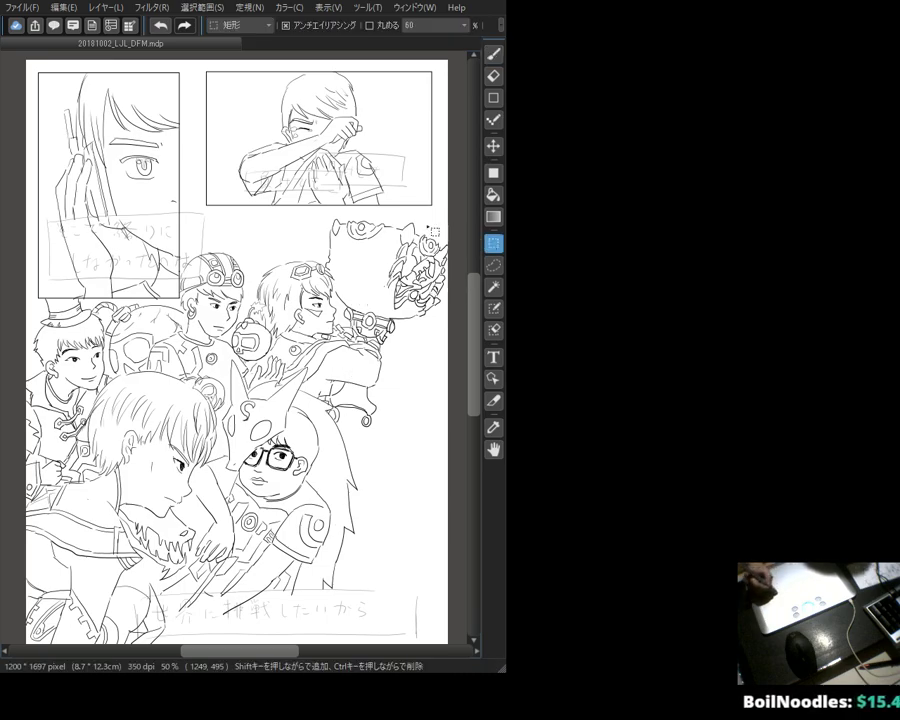
{"action": "left_click_drag", "start_coordinate": [313, 214], "coordinate": [374, 468]}
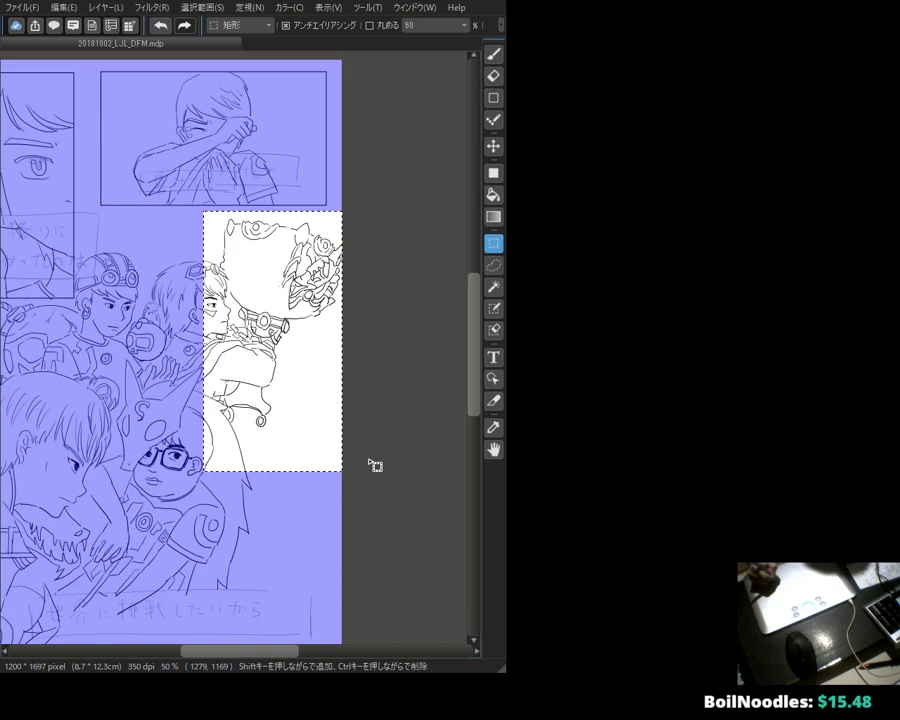
{"action": "key", "text": "v"}
{"action": "mouse_move", "coordinate": [267, 306]}
{"action": "left_mouse_down"}
{"action": "mouse_move", "coordinate": [333, 304]}
{"action": "mouse_move", "coordinate": [291, 305]}
{"action": "mouse_move", "coordinate": [296, 298]}
{"action": "left_mouse_up"}
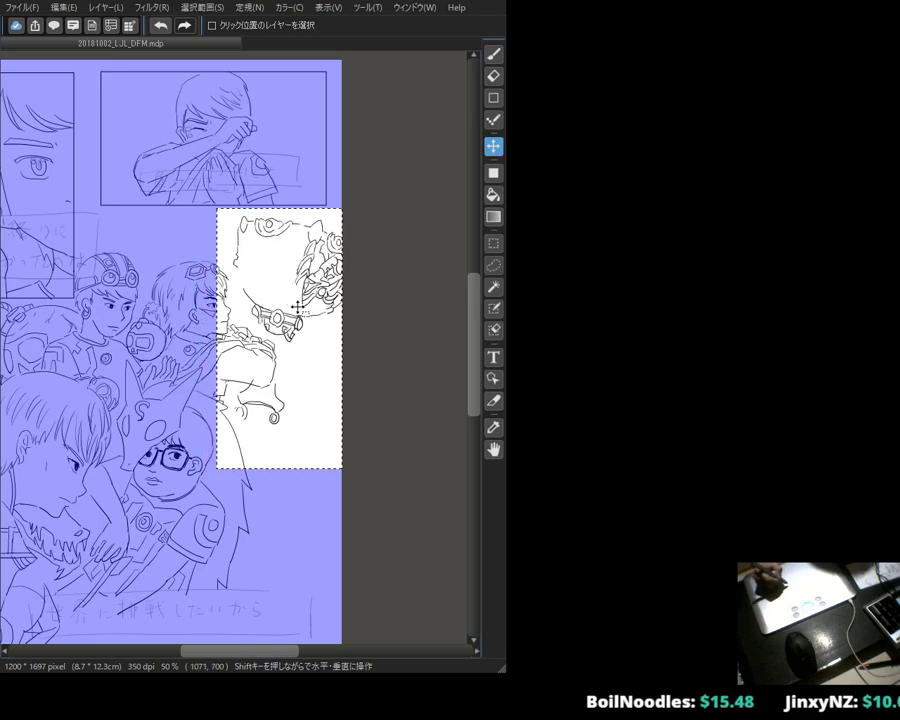
{"action": "key", "text": "ctrl+d"}
Step: Fill the ornate head's forehead and near side with scrollwork, a round ear ornament and strands flowing along the jaw
{"action": "key", "text": "b"}
{"action": "left_click_drag", "start_coordinate": [239, 277], "coordinate": [343, 274]}
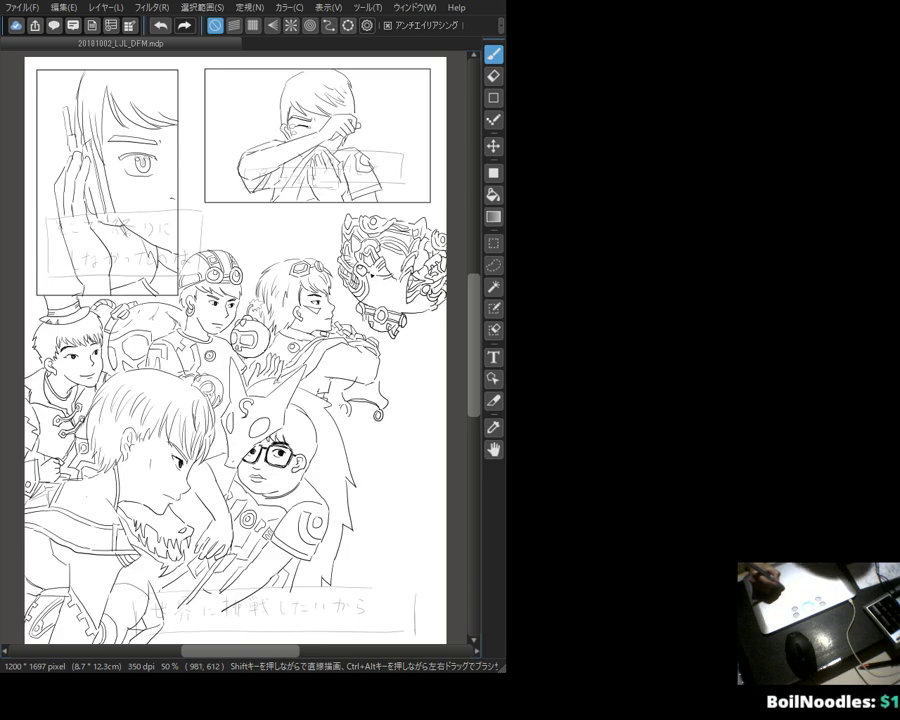
{"action": "key", "text": "e"}
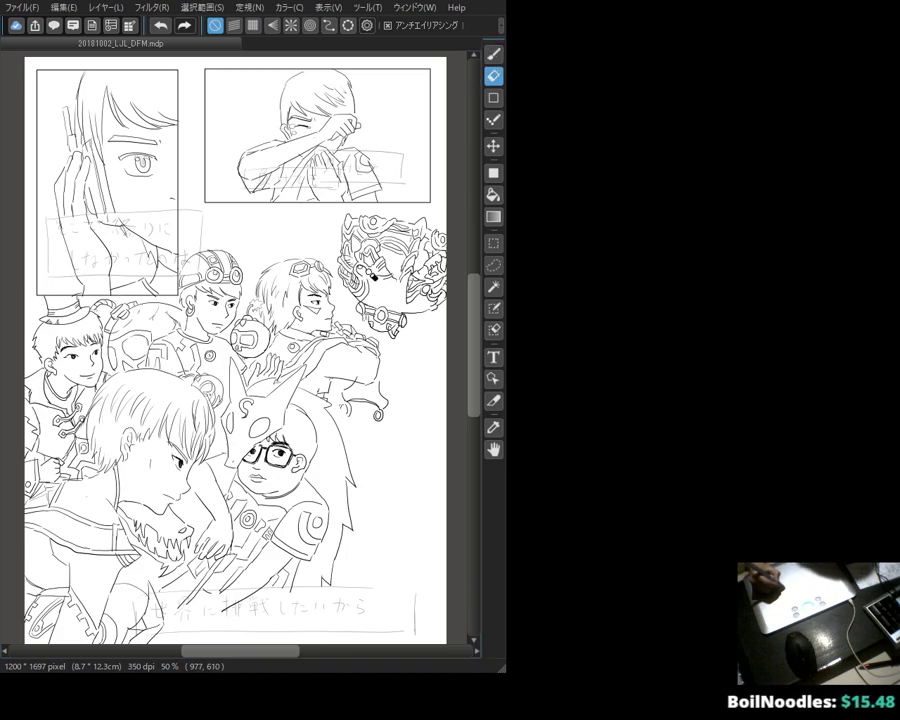
{"action": "key", "text": "b"}
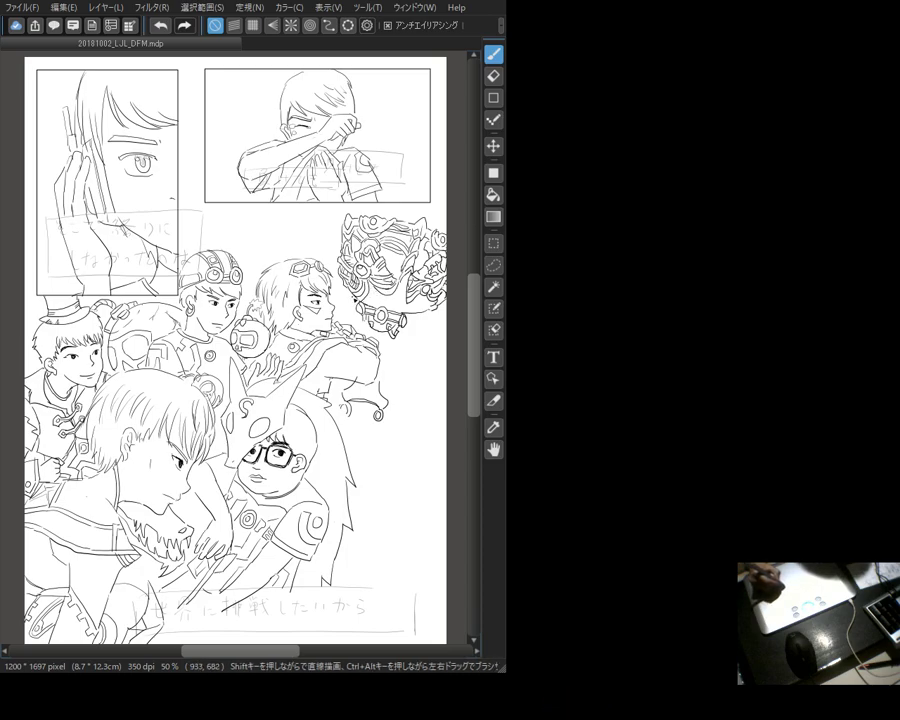
{"action": "key", "text": "e"}
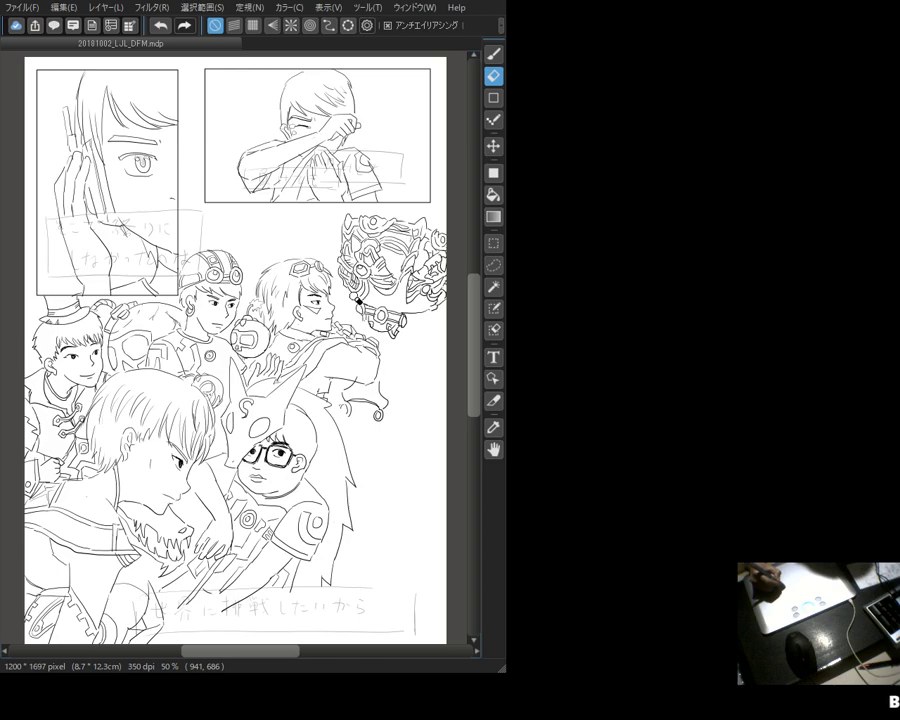
{"action": "key", "text": "b"}
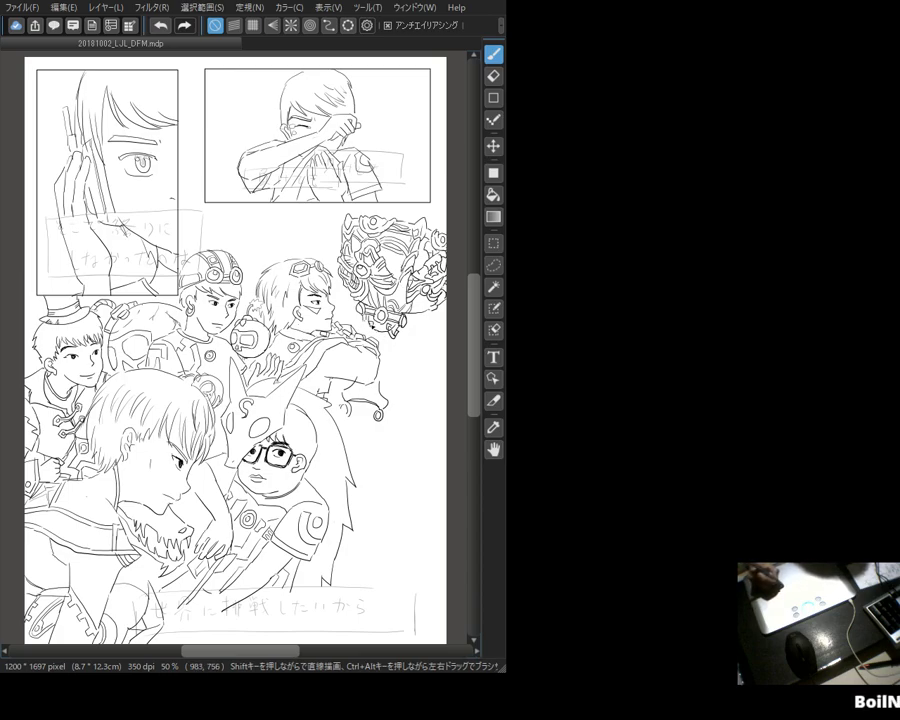
Step: Clean up the lines around the collar clasp and draw the figure's front contour from the collar down to the waist
{"action": "key", "text": "e"}
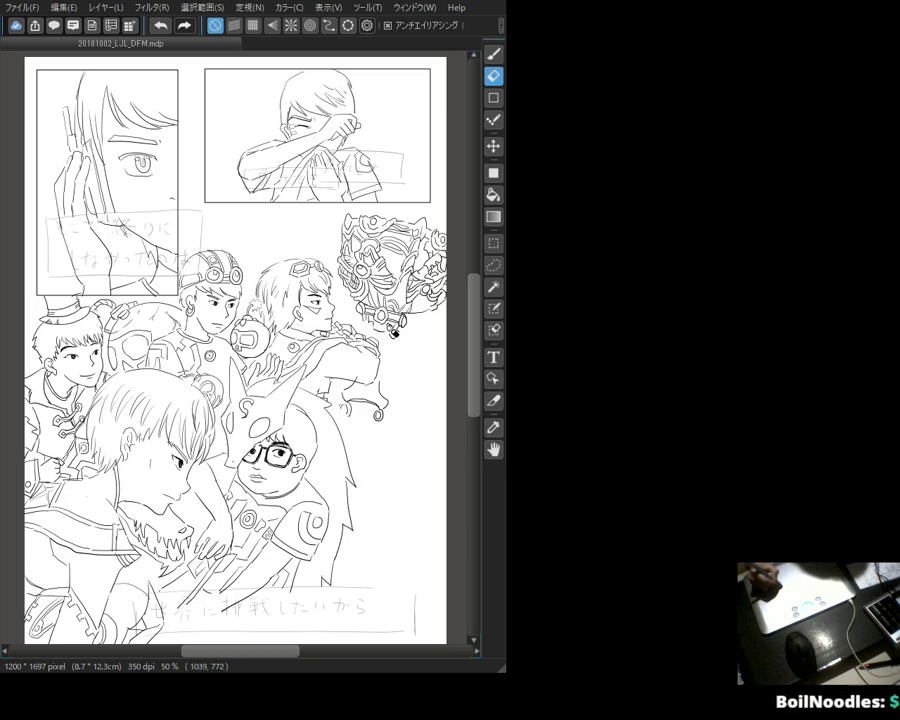
{"action": "key", "text": "b"}
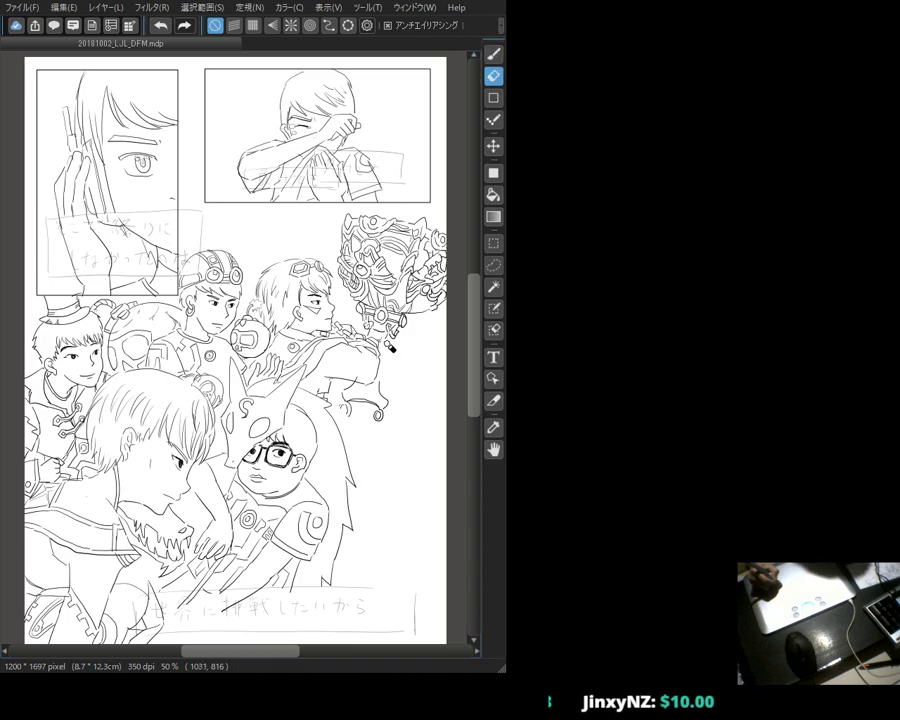
{"action": "key", "text": "b"}
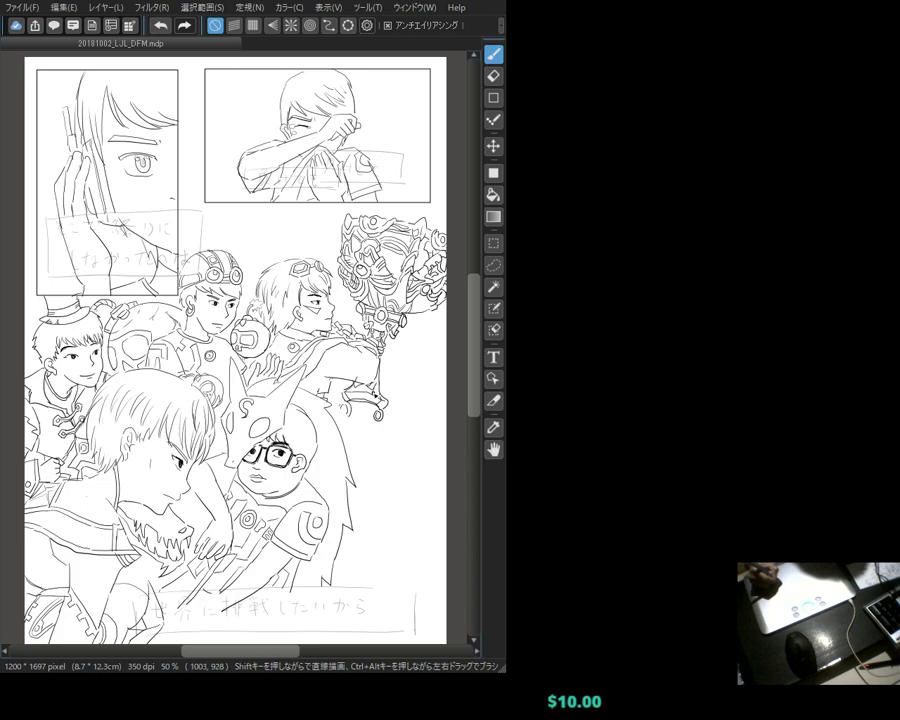
Step: Clean up stray lines below the ornate figure's arm band and draw its layered, banded waist down to the patterned hem
{"action": "key", "text": "e"}
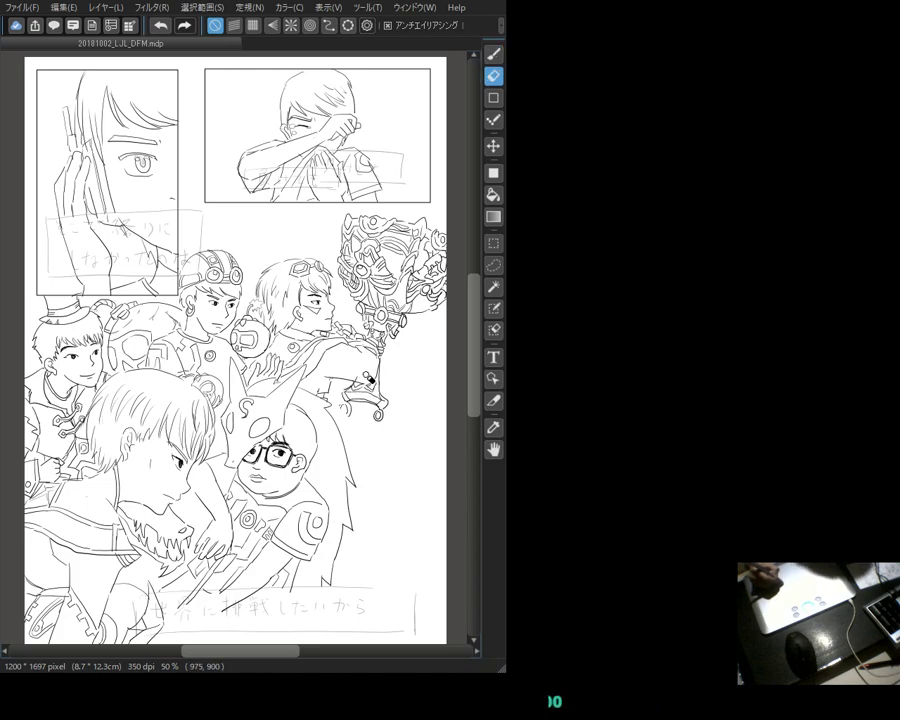
{"action": "left_click_drag", "start_coordinate": [368, 382], "coordinate": [362, 385]}
{"action": "key", "text": "p"}
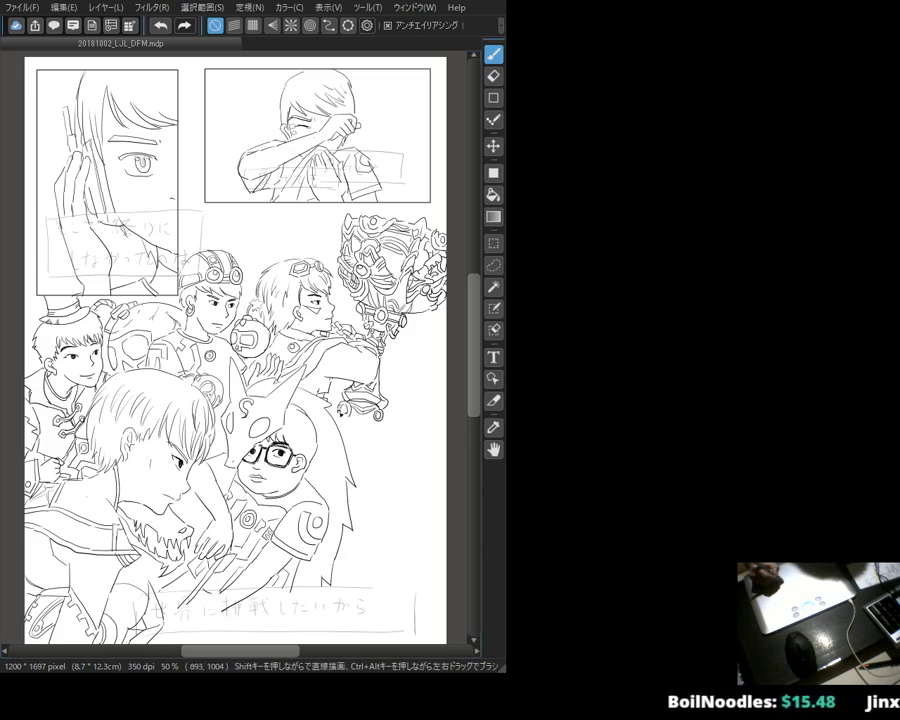
{"action": "key", "text": "e"}
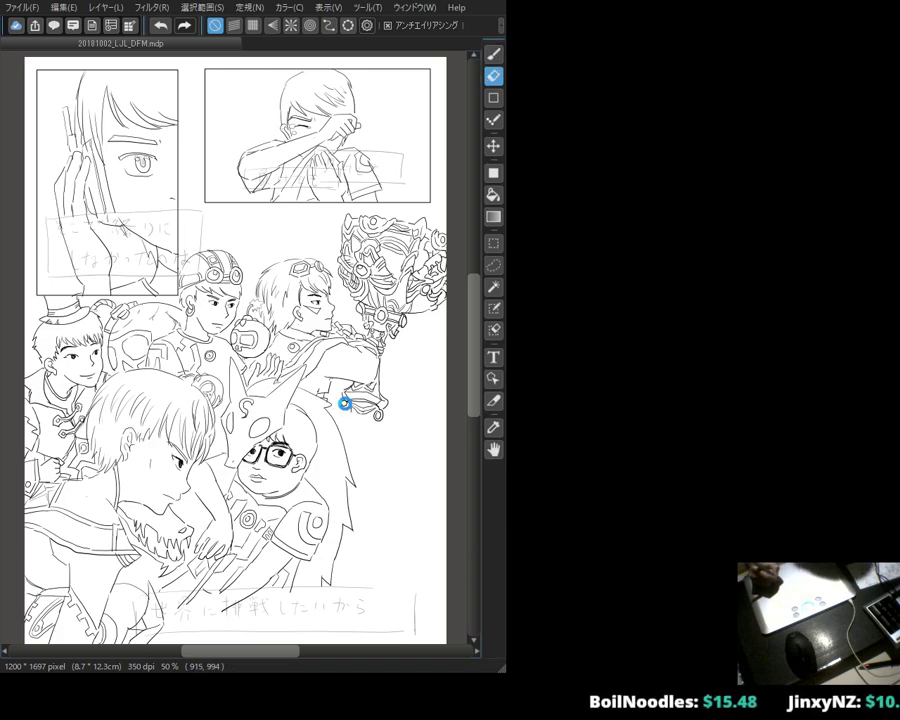
{"action": "key", "text": "b"}
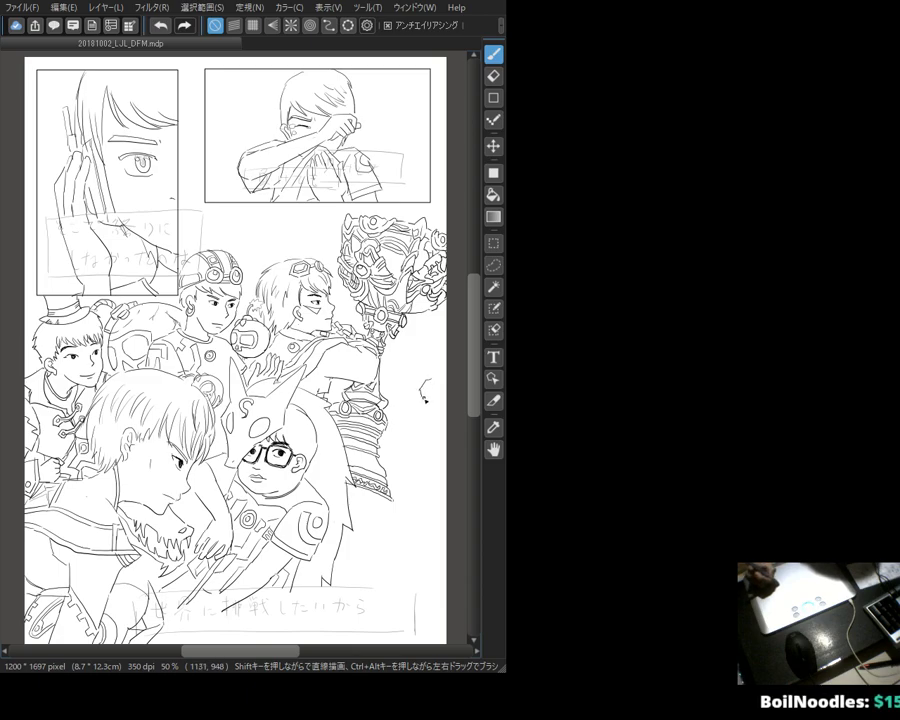
Step: Scatter small hexagons of varying sizes in the empty background above the group and beside the ornate figure's torso
{"action": "left_click_drag", "start_coordinate": [437, 388], "coordinate": [431, 393]}
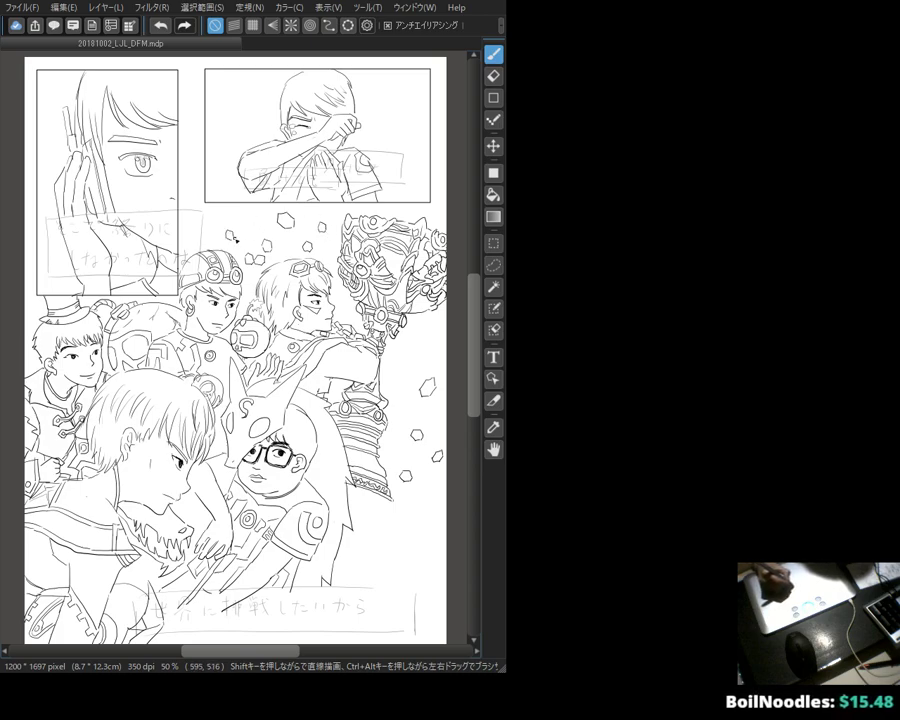
{"action": "left_click_drag", "start_coordinate": [399, 404], "coordinate": [409, 413]}
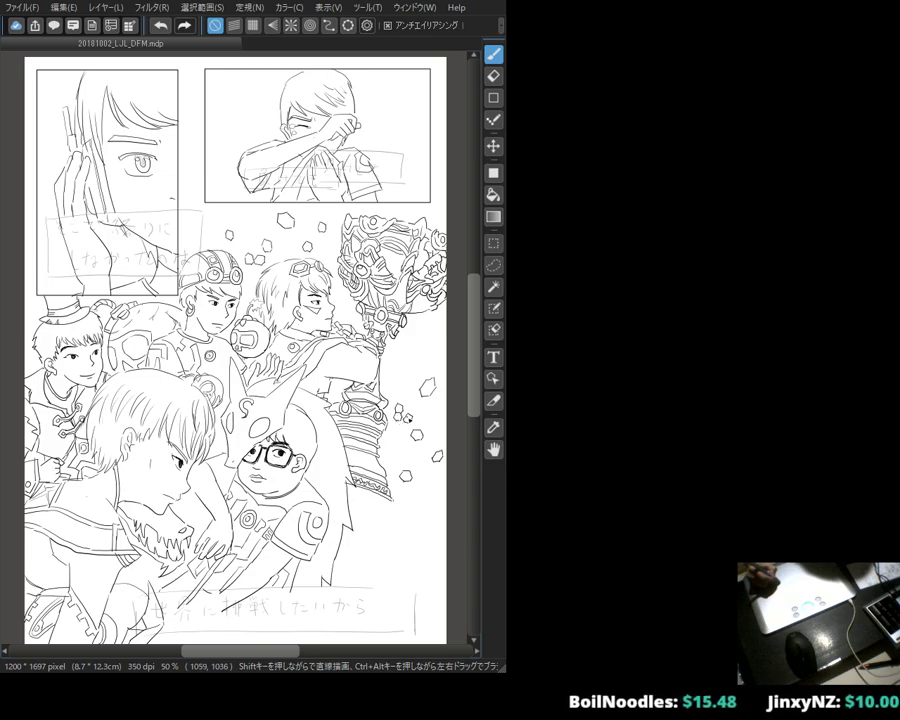
{"action": "left_click_drag", "start_coordinate": [416, 343], "coordinate": [419, 351]}
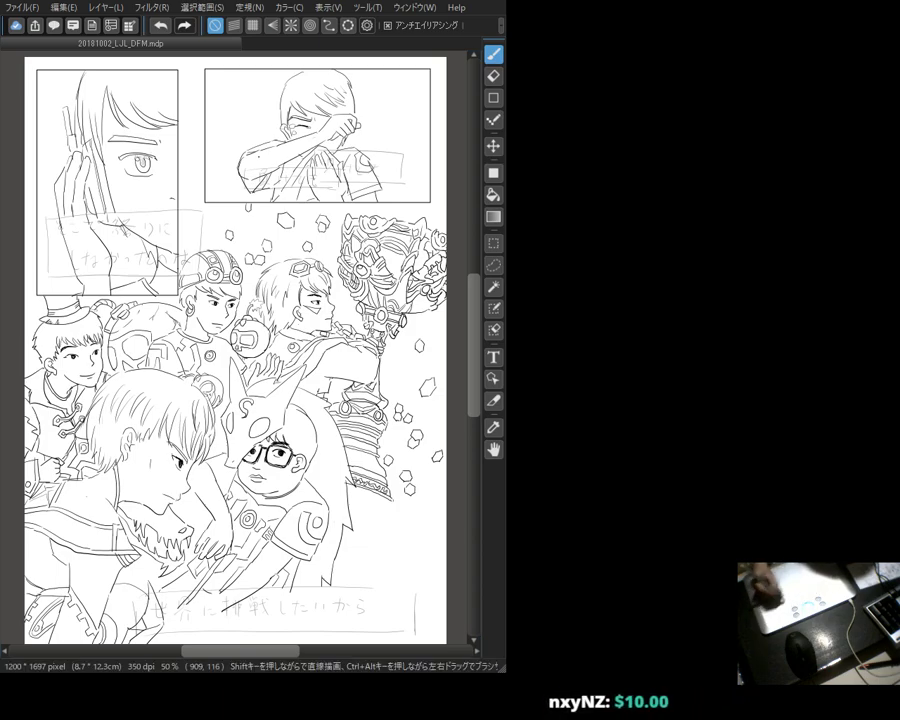
{"action": "left_click_drag", "start_coordinate": [411, 525], "coordinate": [429, 538]}
{"action": "key", "text": "ctrl+z"}
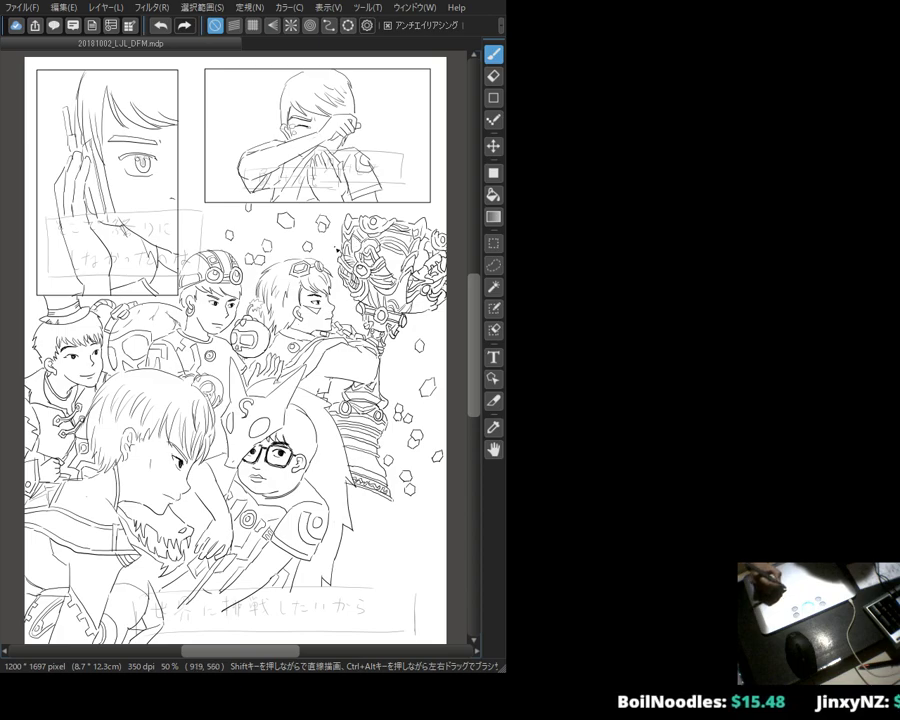
Step: Tidy the rear edge of the ornate head and scatter more hexagons in the empty background below the figure's waist
{"action": "key", "text": "e"}
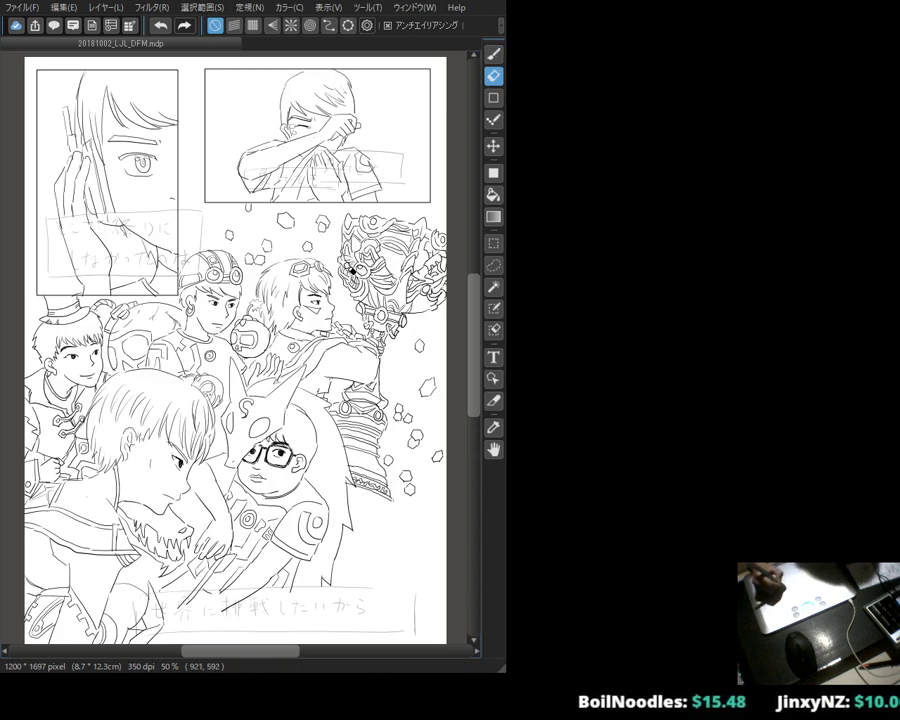
{"action": "key", "text": "b"}
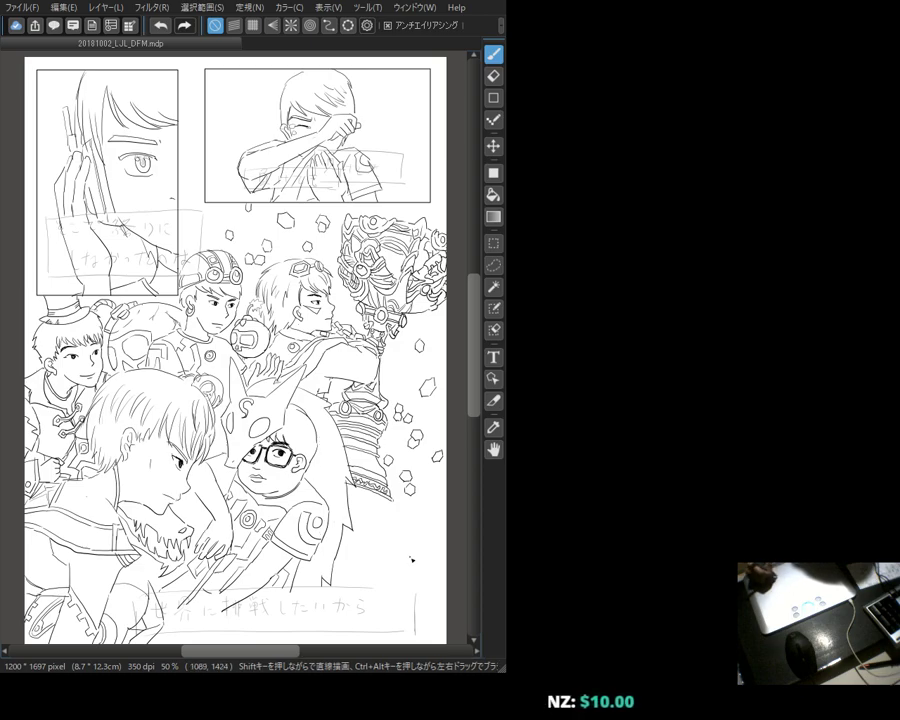
{"action": "left_click_drag", "start_coordinate": [396, 532], "coordinate": [396, 547]}
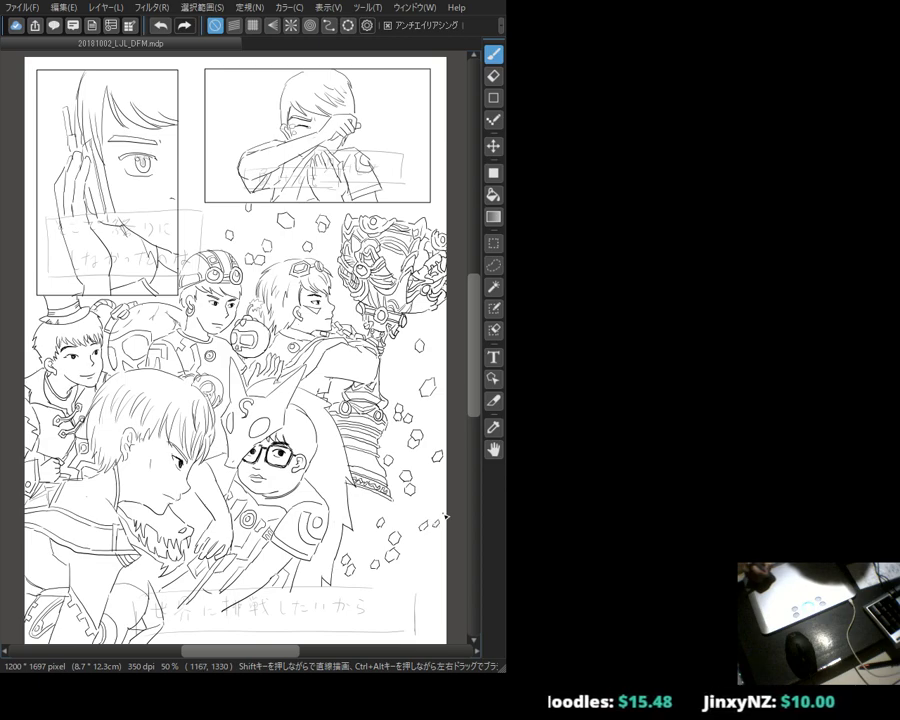
{"action": "mouse_move", "coordinate": [438, 553]}
{"action": "left_mouse_down"}
{"action": "mouse_move", "coordinate": [421, 562]}
{"action": "mouse_move", "coordinate": [425, 576]}
{"action": "mouse_move", "coordinate": [441, 566]}
{"action": "mouse_move", "coordinate": [437, 577]}
{"action": "left_mouse_up"}
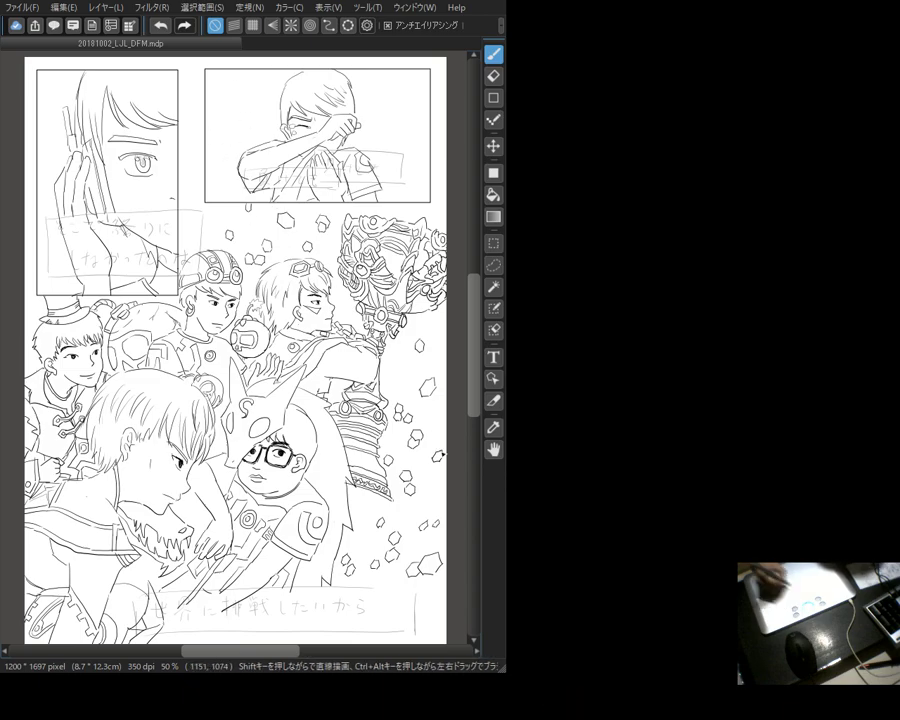
Step: On the line1 layer, draw rectangular frames on the wall on both sides of the crying boy in the second panel
{"action": "key", "text": "Tab"}
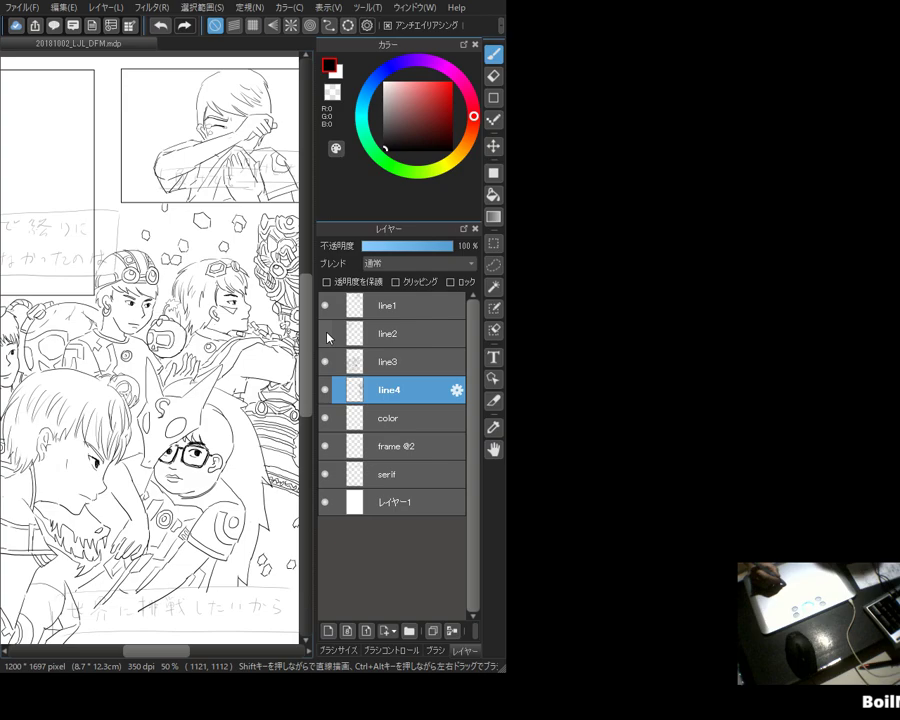
{"action": "left_click", "coordinate": [360, 305]}
{"action": "key", "text": "Tab"}
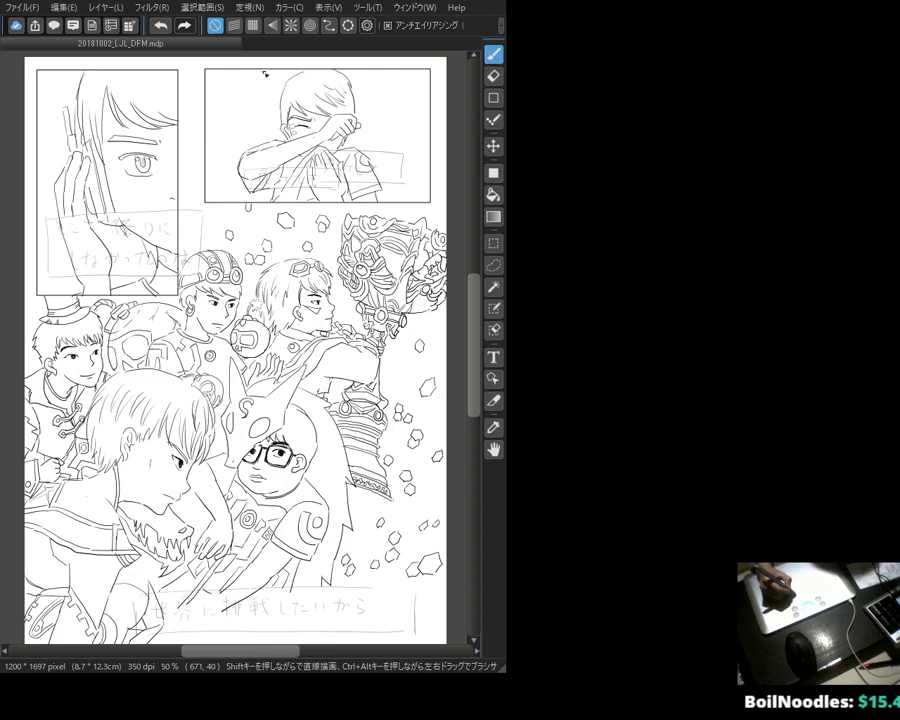
{"action": "left_click_drag", "start_coordinate": [265, 71], "coordinate": [265, 100]}
{"action": "mouse_move", "coordinate": [208, 125]}
{"action": "left_mouse_down"}
{"action": "mouse_move", "coordinate": [265, 120]}
{"action": "mouse_move", "coordinate": [233, 145]}
{"action": "left_mouse_up"}
{"action": "key", "text": "ctrl+z"}
{"action": "mouse_move", "coordinate": [386, 72]}
{"action": "left_mouse_down"}
{"action": "mouse_move", "coordinate": [386, 116]}
{"action": "mouse_move", "coordinate": [404, 118]}
{"action": "mouse_move", "coordinate": [413, 100]}
{"action": "mouse_move", "coordinate": [408, 123]}
{"action": "left_mouse_up"}
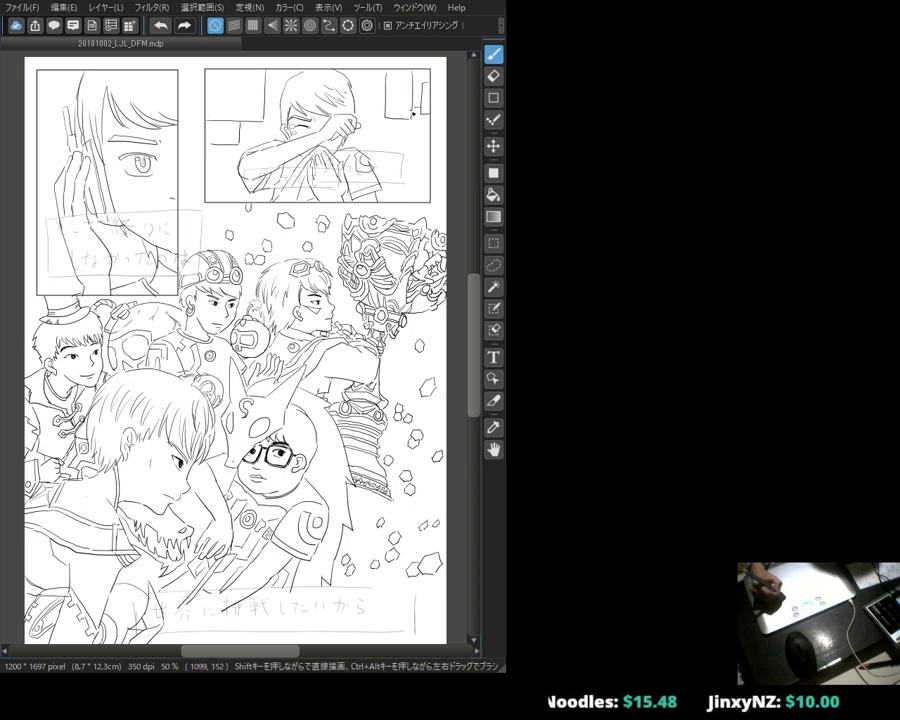
{"action": "mouse_move", "coordinate": [386, 103]}
{"action": "left_mouse_down"}
{"action": "mouse_move", "coordinate": [371, 119]}
{"action": "mouse_move", "coordinate": [372, 136]}
{"action": "mouse_move", "coordinate": [430, 140]}
{"action": "left_mouse_up"}
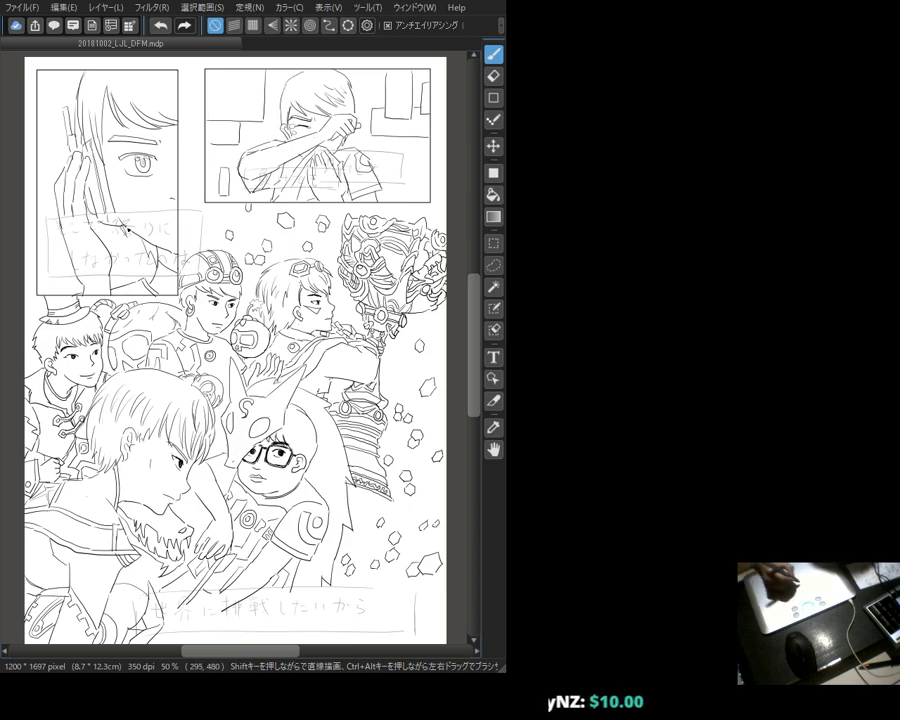
Step: Draw and tidy a clothing cord hanging below the hand in the first panel
{"action": "key", "text": "Tab"}
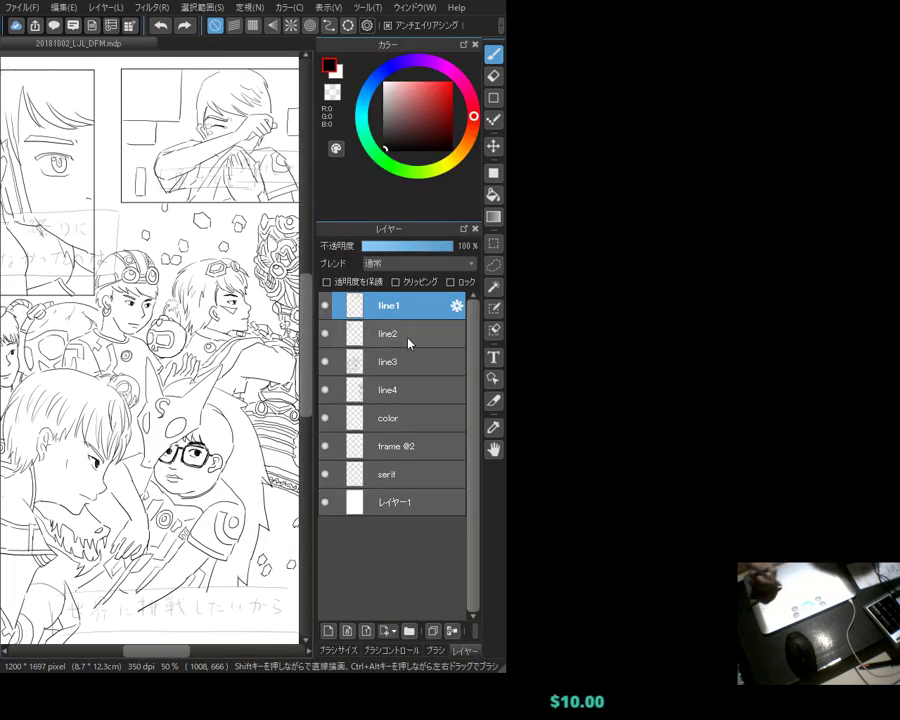
{"action": "key", "text": "Tab"}
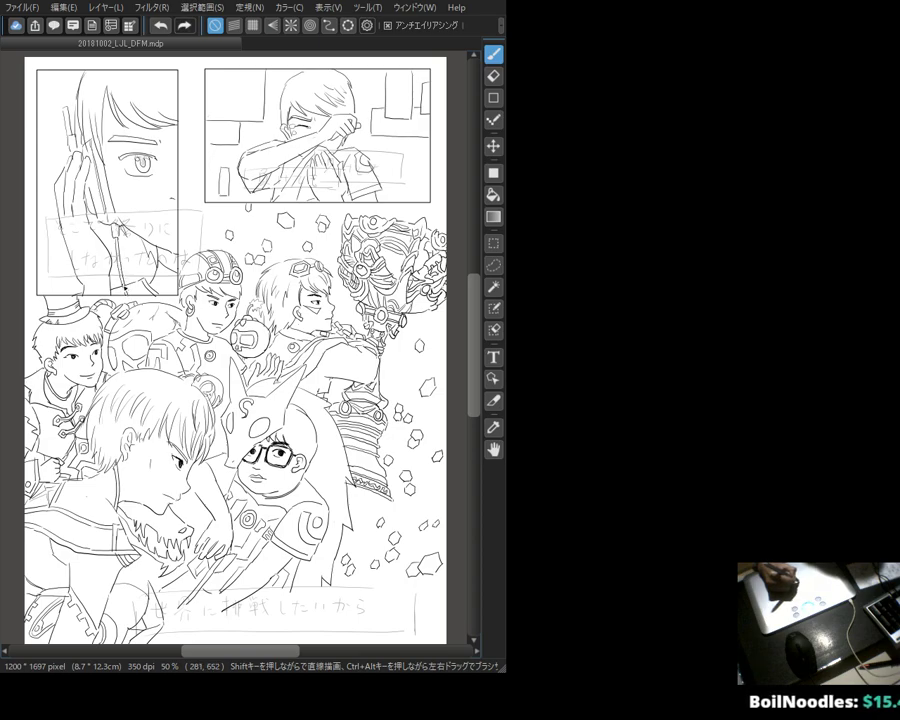
{"action": "key", "text": "e"}
{"action": "key", "text": "b"}
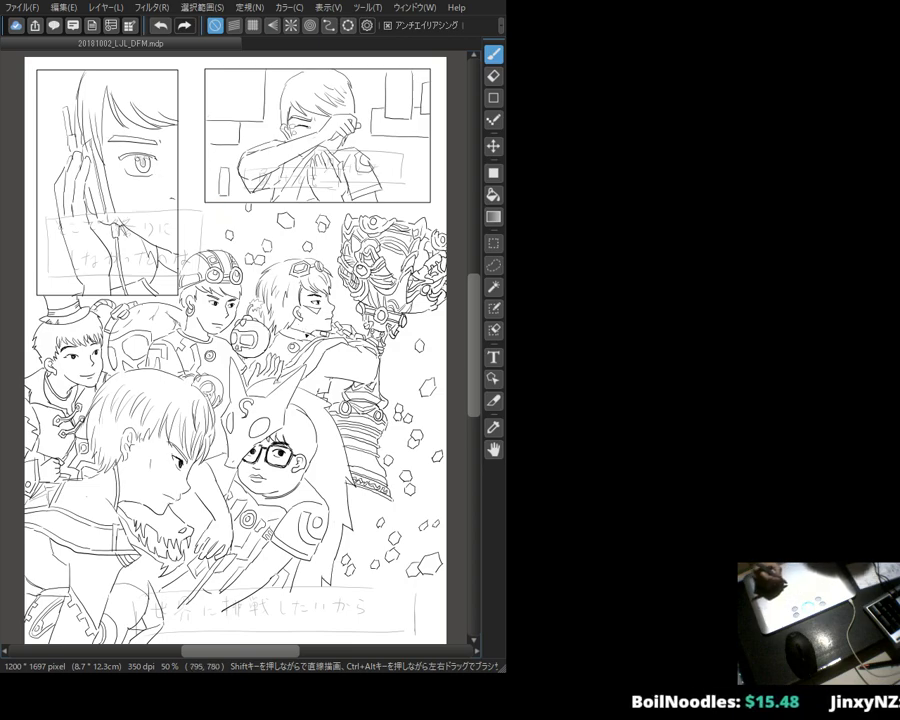
Step: Select the color layer and toggle the visibility of the line layers from line4 up to line1 to check their contents
{"action": "key", "text": "Tab"}
{"action": "left_click", "coordinate": [404, 421]}
{"action": "left_click", "coordinate": [327, 392]}
{"action": "left_click", "coordinate": [325, 390]}
{"action": "left_click", "coordinate": [325, 362]}
{"action": "left_click", "coordinate": [325, 362]}
{"action": "left_click", "coordinate": [325, 334]}
{"action": "left_click", "coordinate": [325, 334]}
{"action": "left_click", "coordinate": [325, 307]}
{"action": "left_click", "coordinate": [325, 307]}
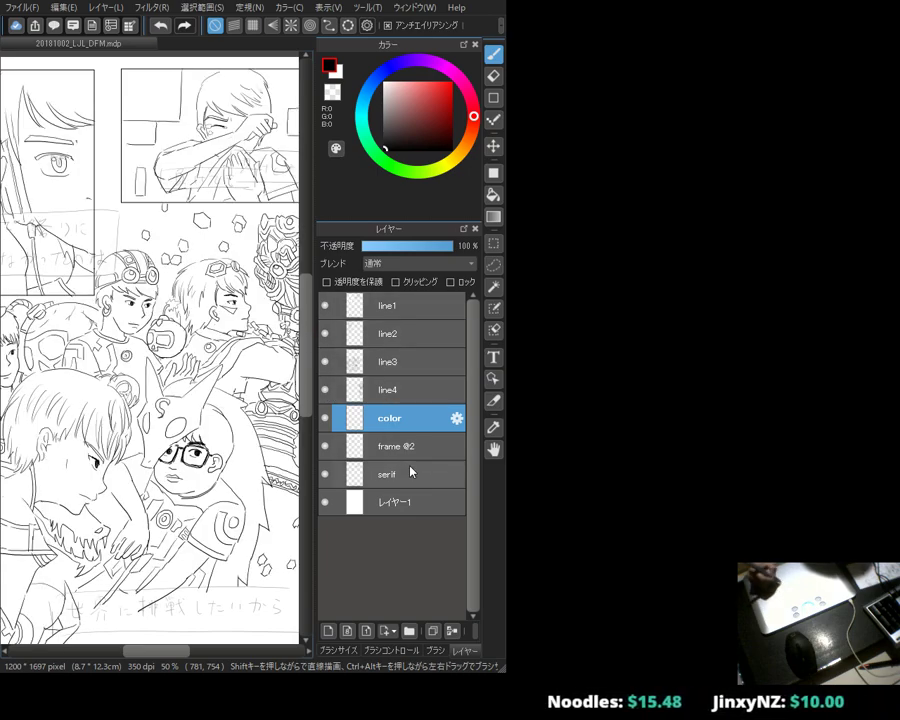
Step: Select the serif layer and widen the window so the whole page fits beside the layer list
{"action": "left_click", "coordinate": [405, 472]}
{"action": "left_click_drag", "start_coordinate": [3, 170], "coordinate": [0, 174]}
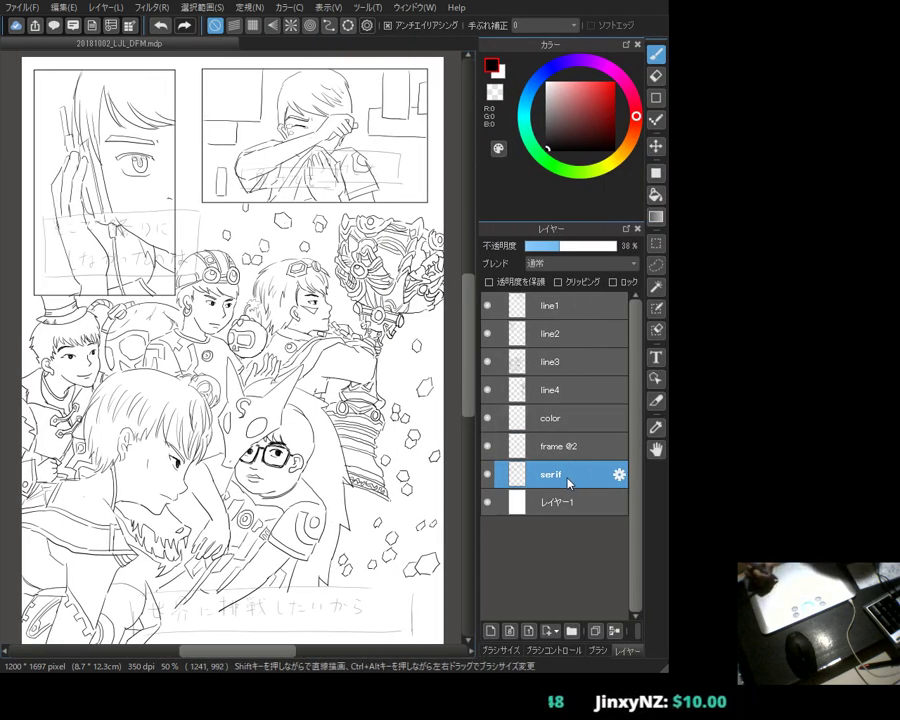
{"action": "left_click", "coordinate": [655, 247]}
{"action": "left_click", "coordinate": [656, 172]}
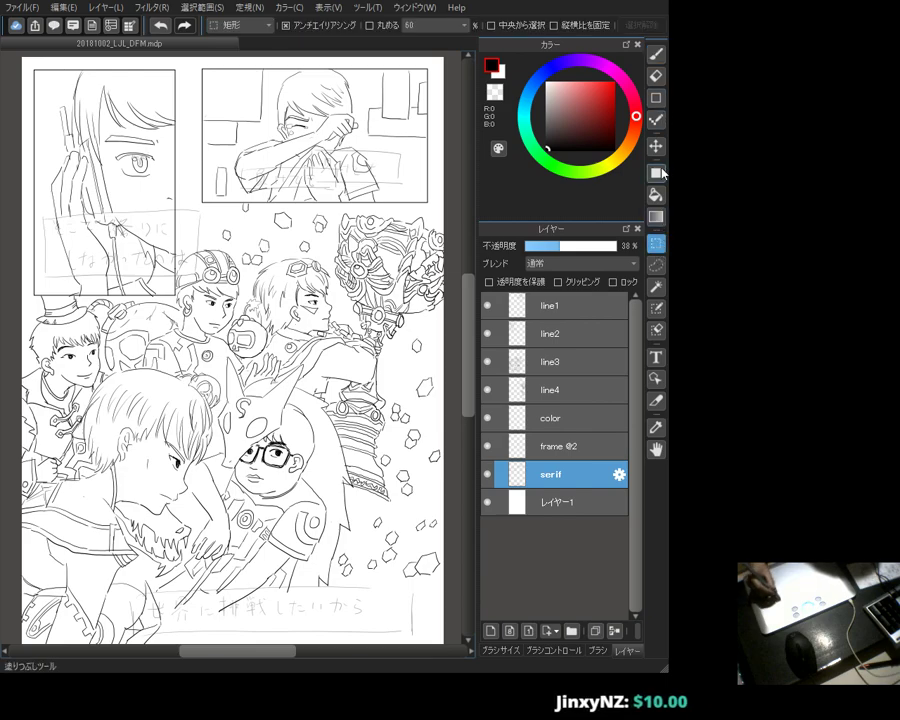
{"action": "left_click_drag", "start_coordinate": [180, 489], "coordinate": [396, 572]}
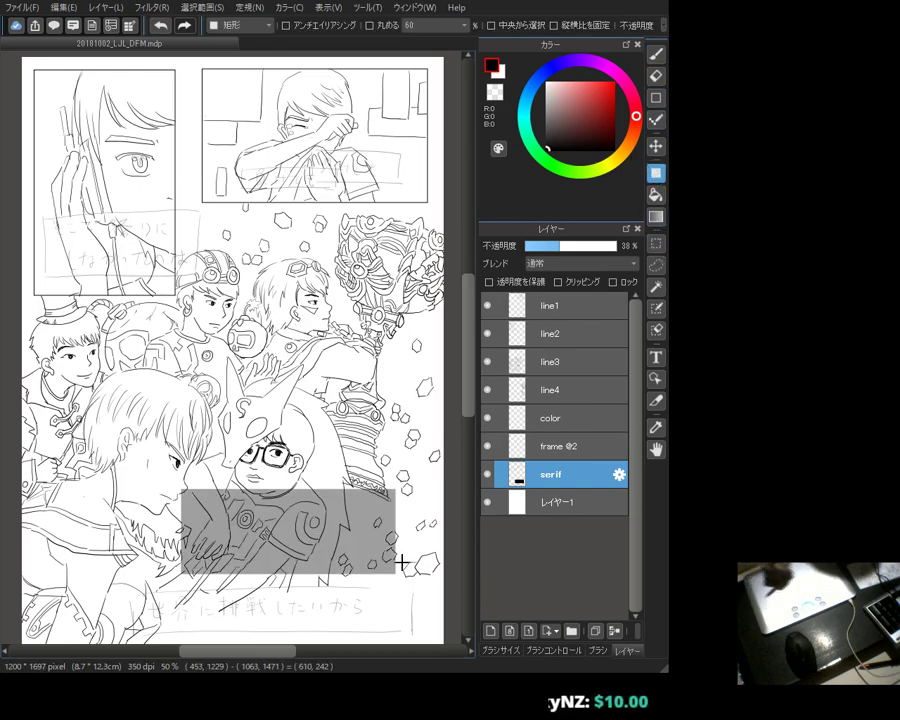
{"action": "key", "text": "ctrl+z"}
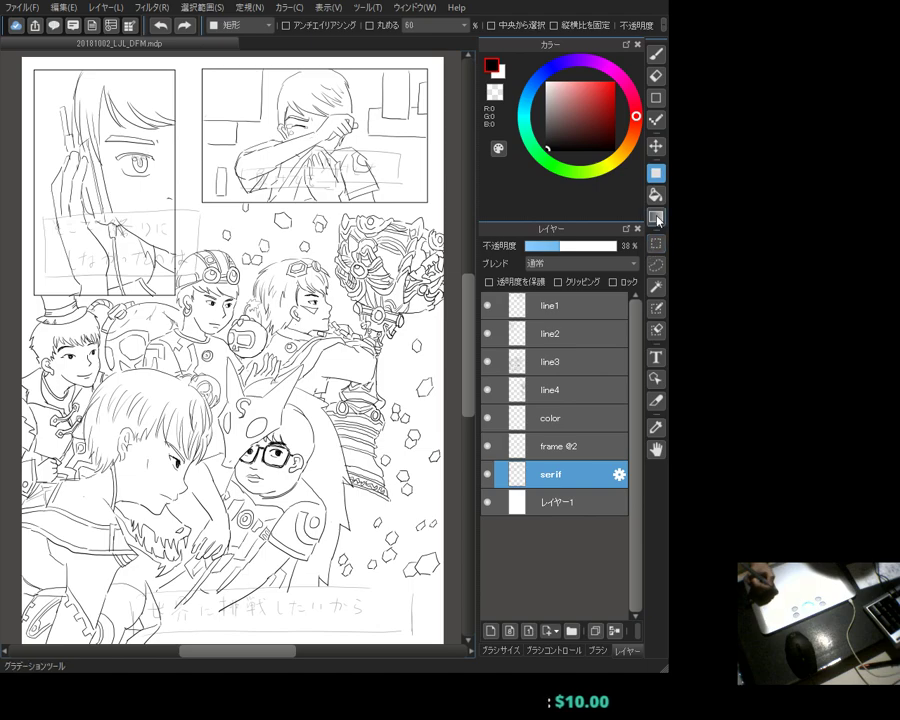
Step: With the rectangle drawing tool active, raise the serif layer's opacity to 100% and add a new layer named serif above it
{"action": "left_click", "coordinate": [656, 97]}
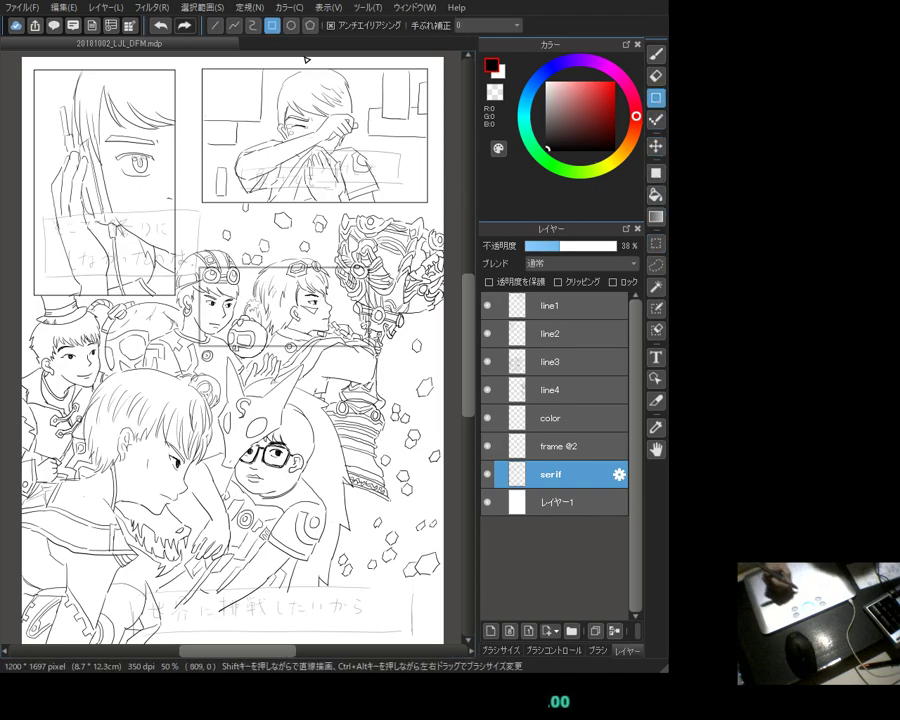
{"action": "left_click_drag", "start_coordinate": [146, 344], "coordinate": [416, 410]}
{"action": "left_click_drag", "start_coordinate": [560, 245], "coordinate": [629, 245]}
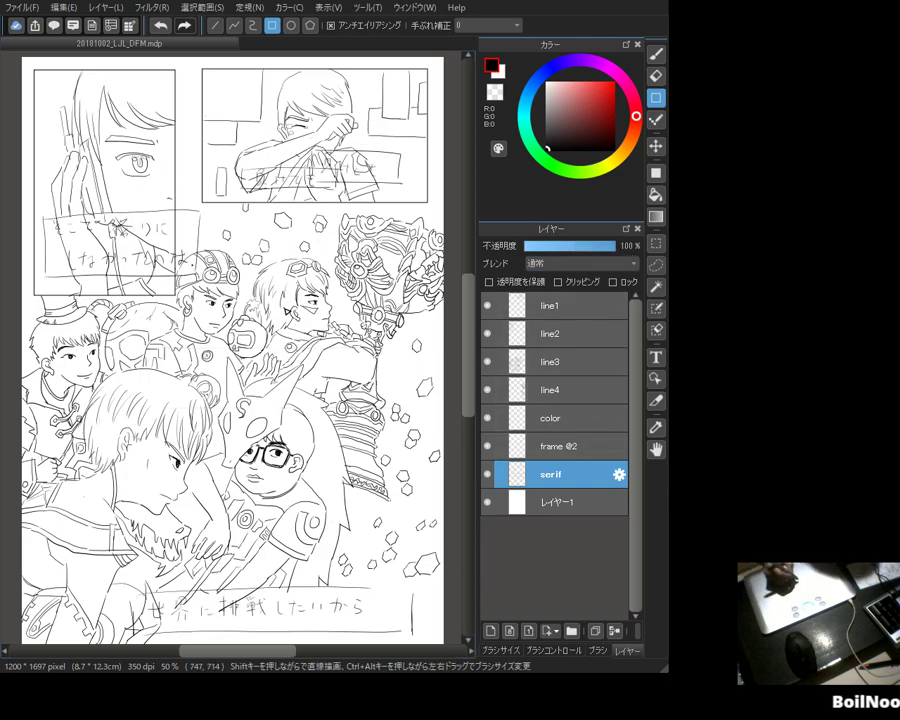
{"action": "left_click", "coordinate": [491, 629]}
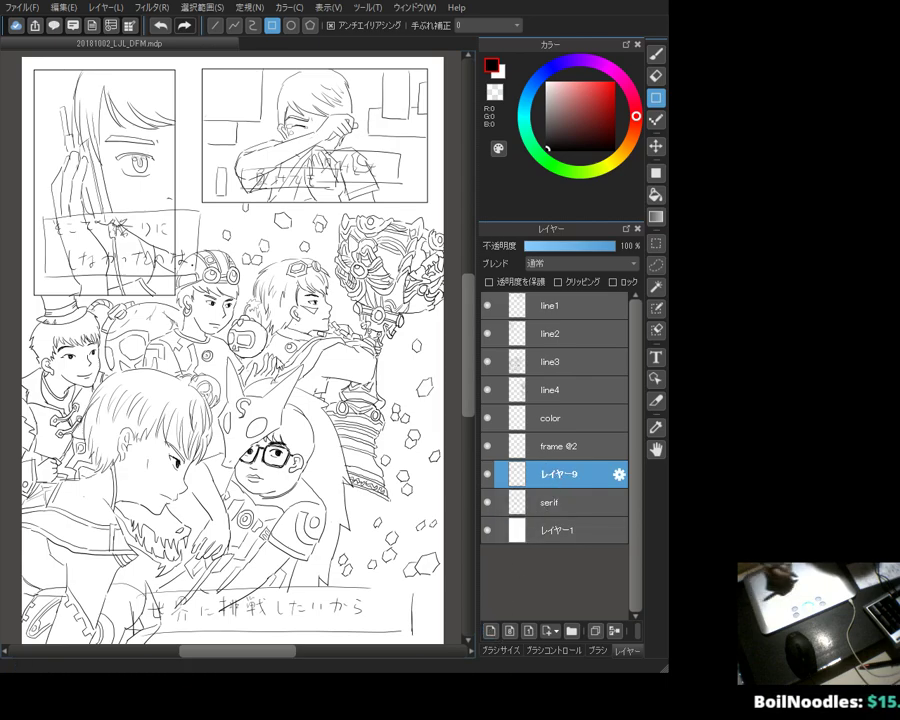
{"action": "left_click", "coordinate": [276, 360]}
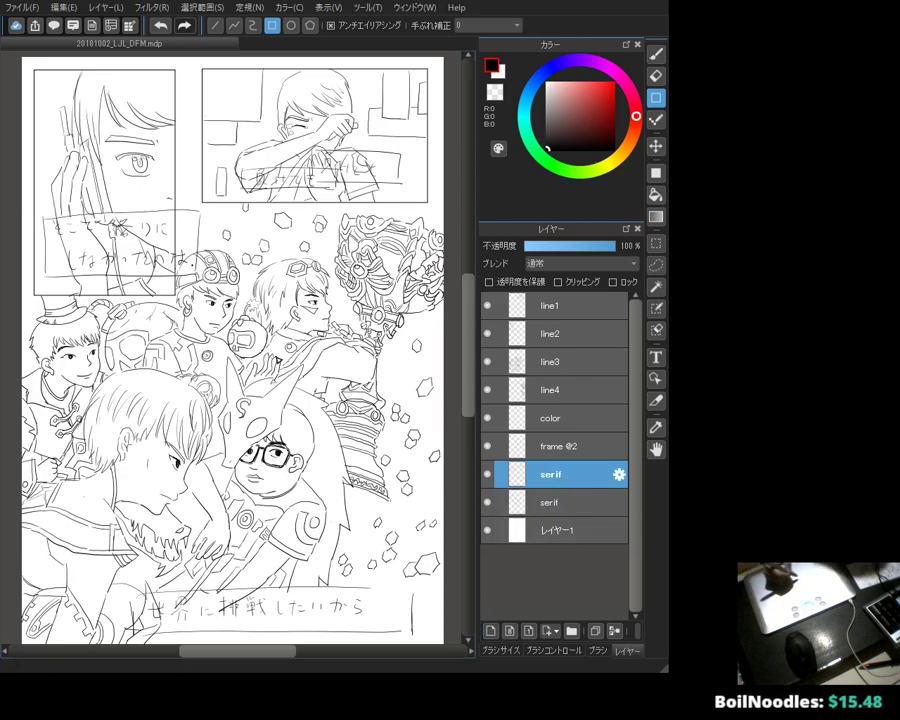
{"action": "left_click_drag", "start_coordinate": [277, 298], "coordinate": [407, 398]}
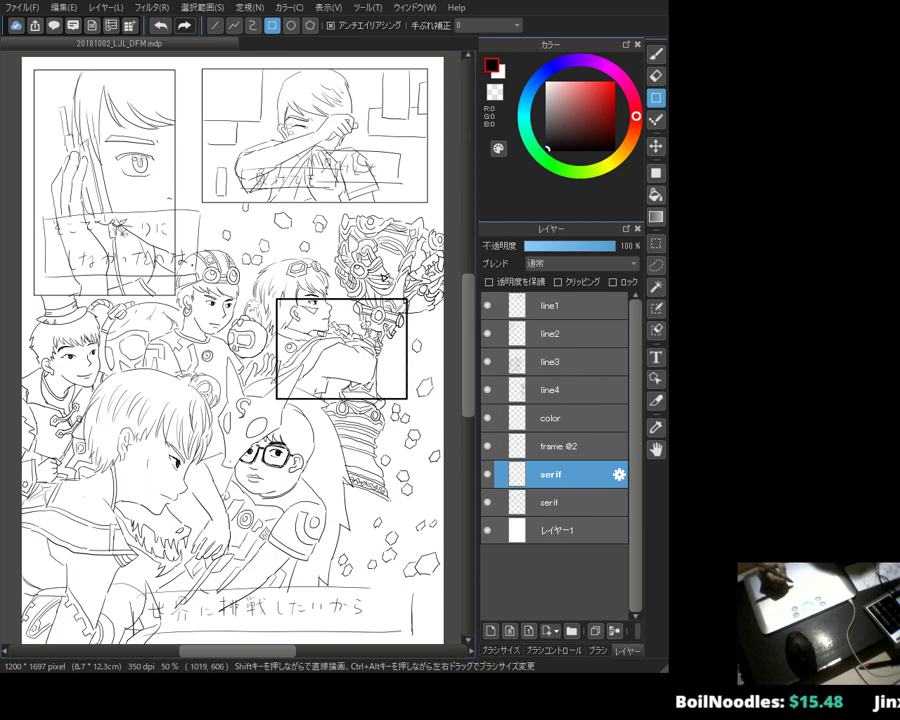
{"action": "key", "text": "ctrl+z"}
{"action": "left_click", "coordinate": [597, 650]}
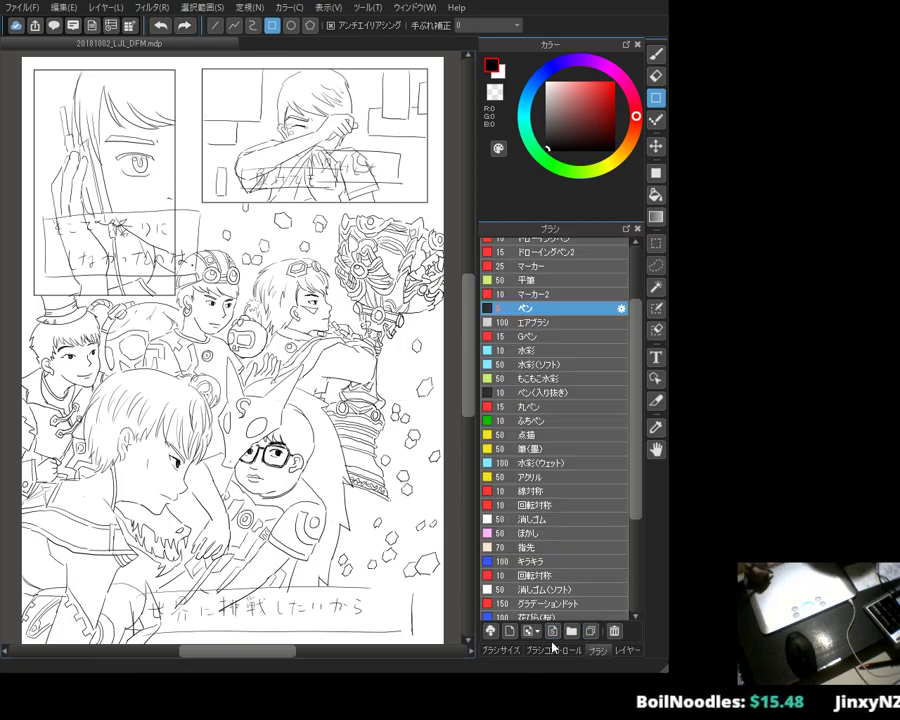
{"action": "left_click", "coordinate": [512, 650]}
{"action": "left_click", "coordinate": [560, 300]}
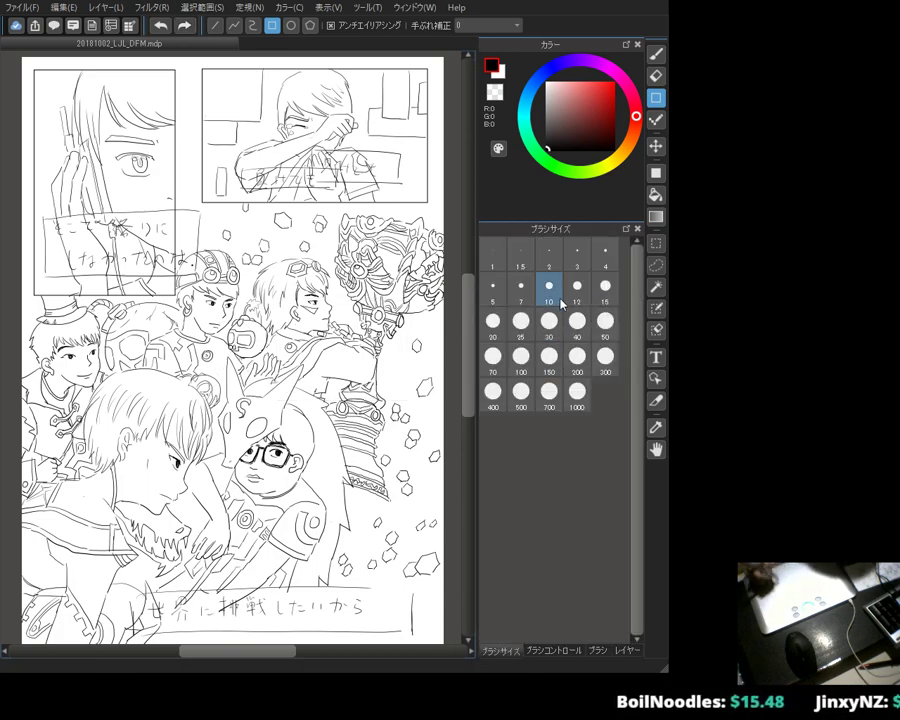
{"action": "left_click", "coordinate": [627, 650]}
{"action": "left_click_drag", "start_coordinate": [312, 365], "coordinate": [400, 437]}
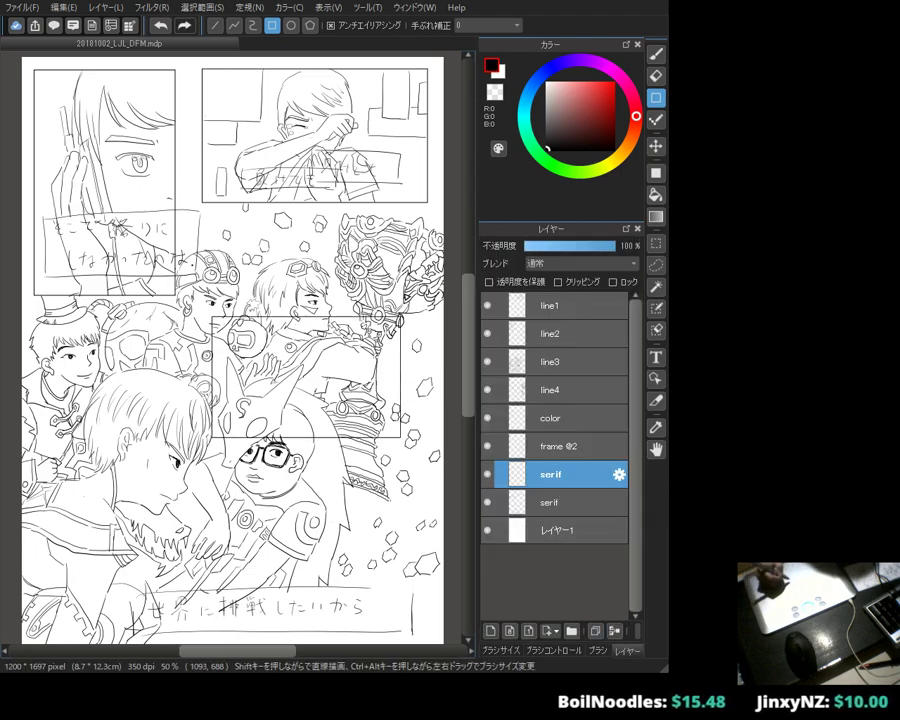
{"action": "key", "text": "ctrl+z"}
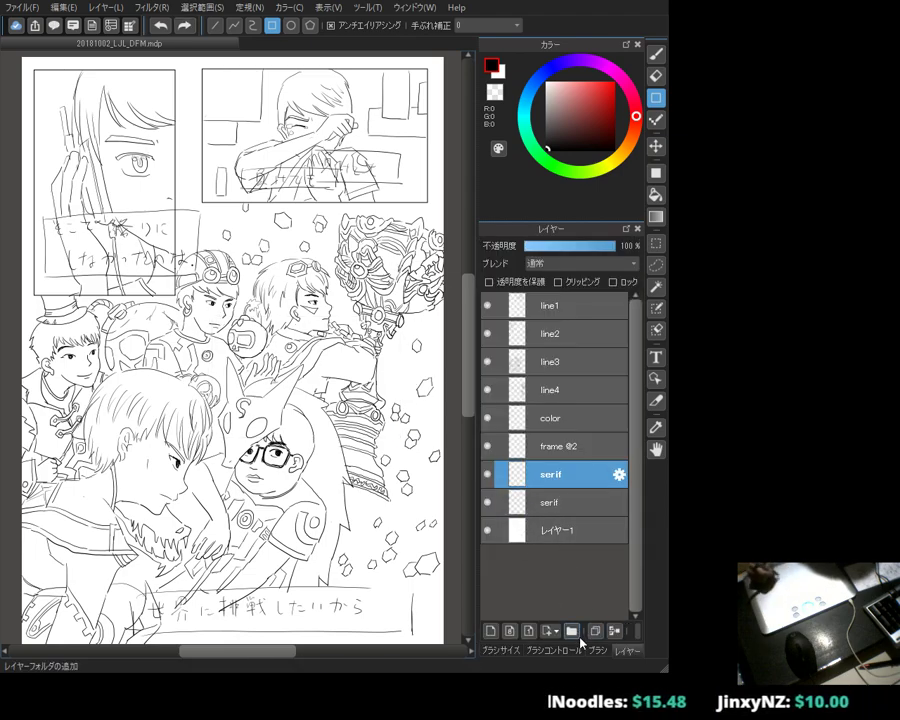
Step: Set the outline's brush size to 4 and test the line thickness with trial rectangles, undoing each one
{"action": "left_click", "coordinate": [503, 650]}
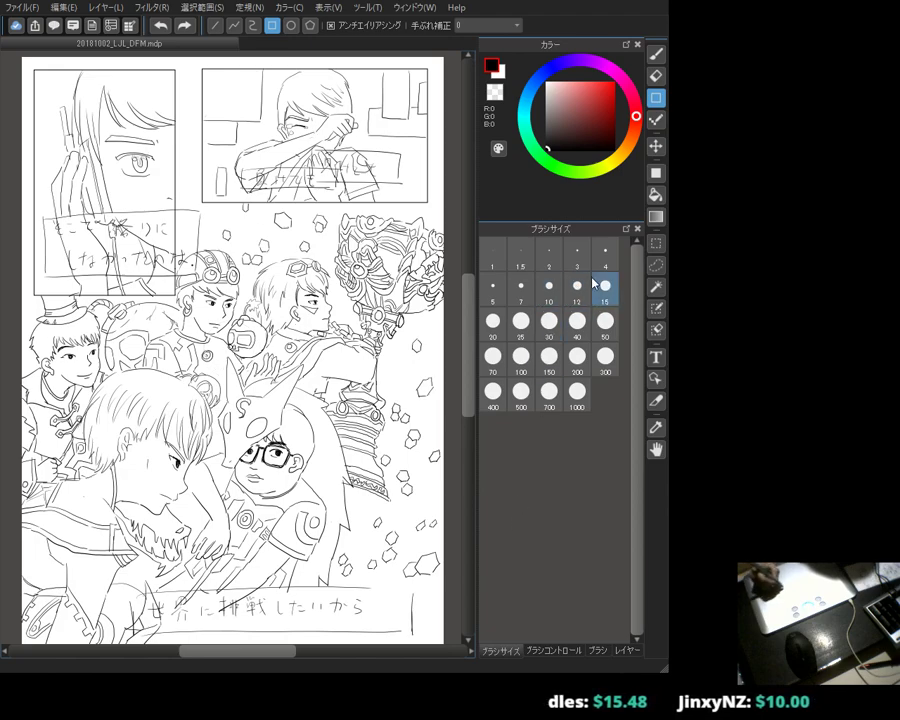
{"action": "left_click_drag", "start_coordinate": [287, 315], "coordinate": [414, 366]}
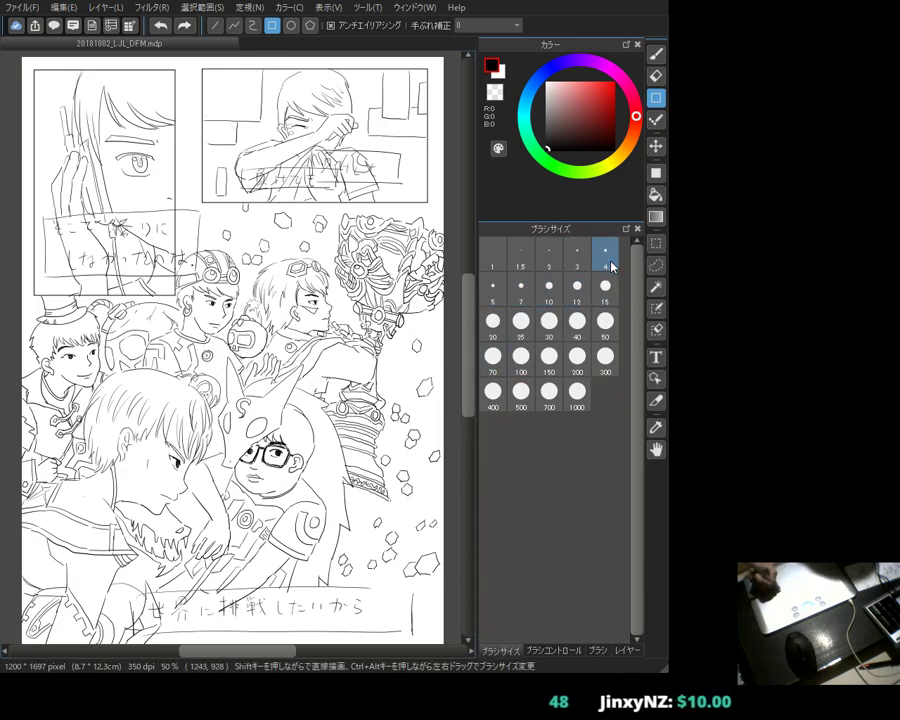
{"action": "left_click_drag", "start_coordinate": [257, 284], "coordinate": [393, 357]}
{"action": "key", "text": "ctrl+z"}
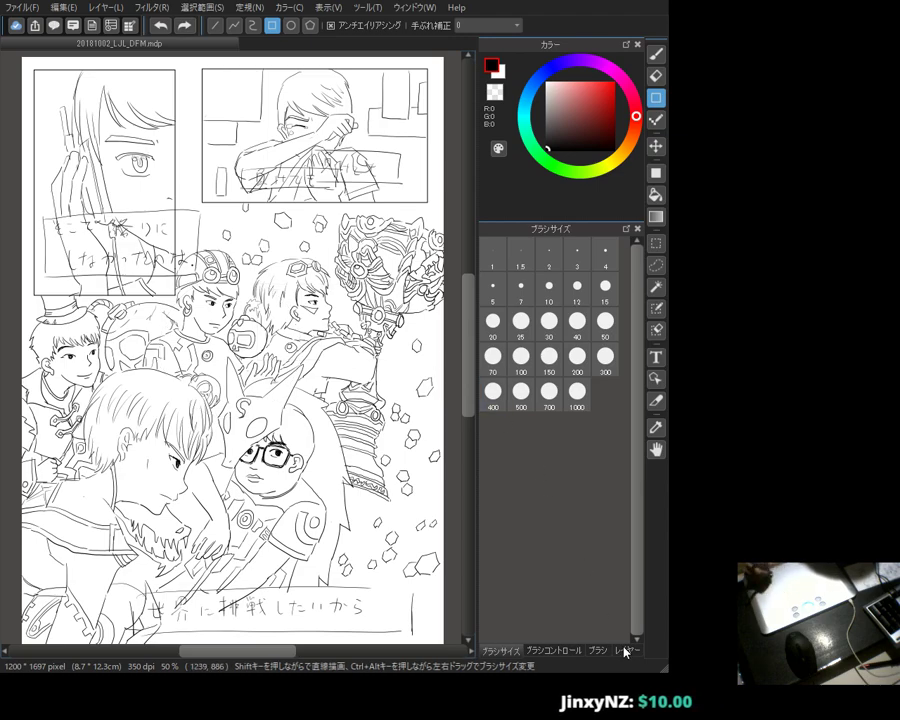
{"action": "left_click", "coordinate": [626, 650]}
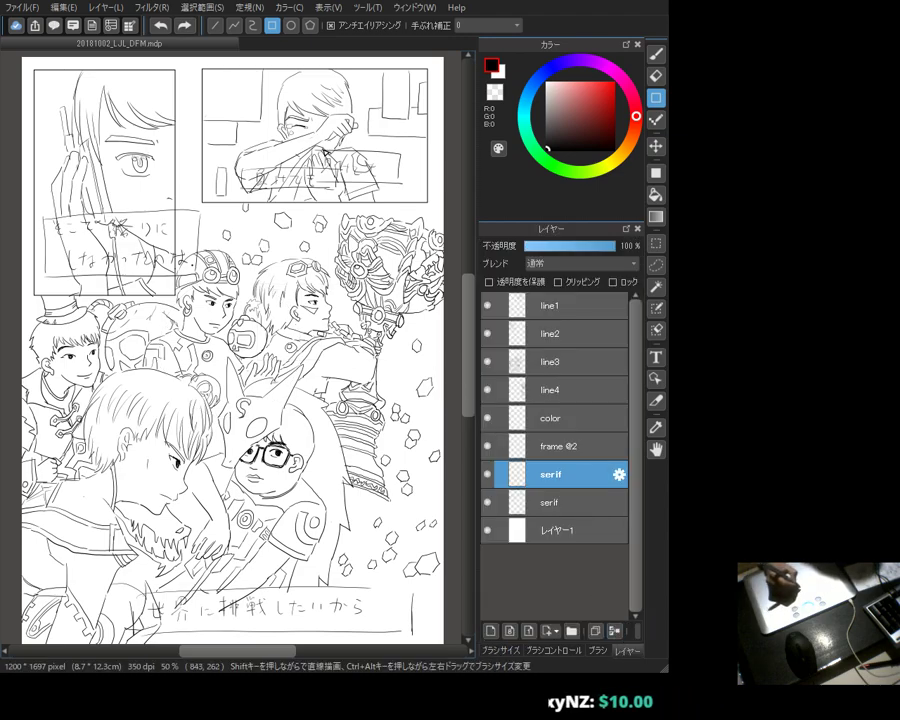
{"action": "left_click_drag", "start_coordinate": [313, 151], "coordinate": [408, 182]}
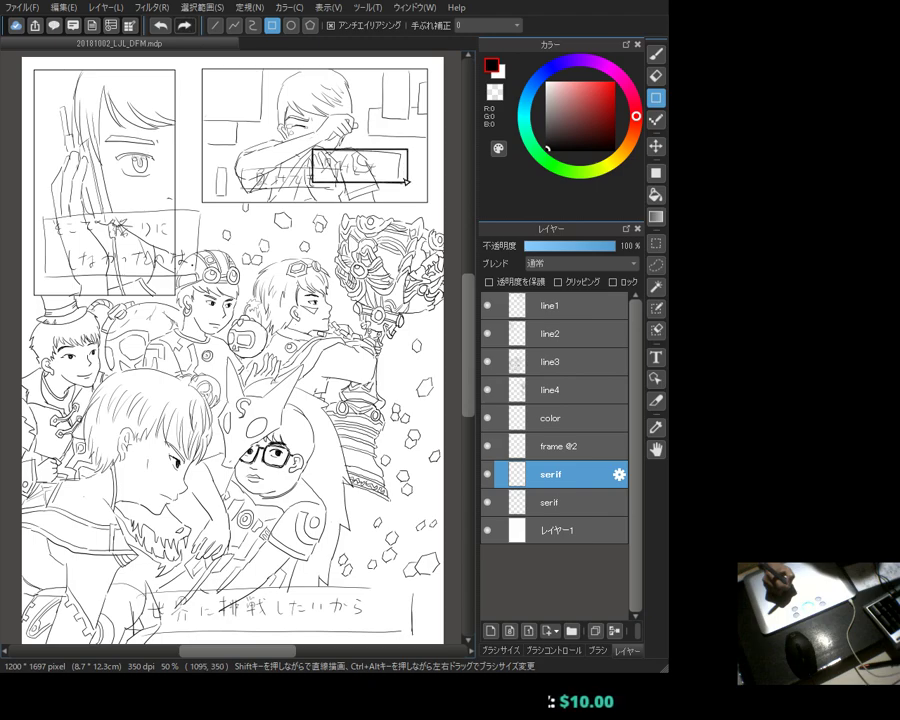
{"action": "key", "text": "ctrl+z"}
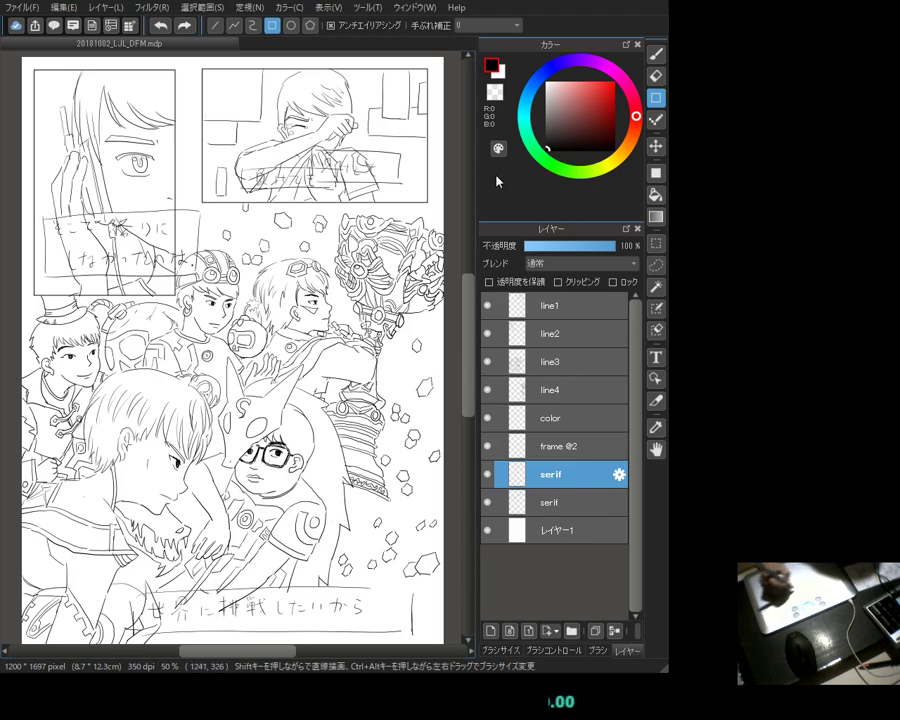
{"action": "left_click", "coordinate": [655, 177]}
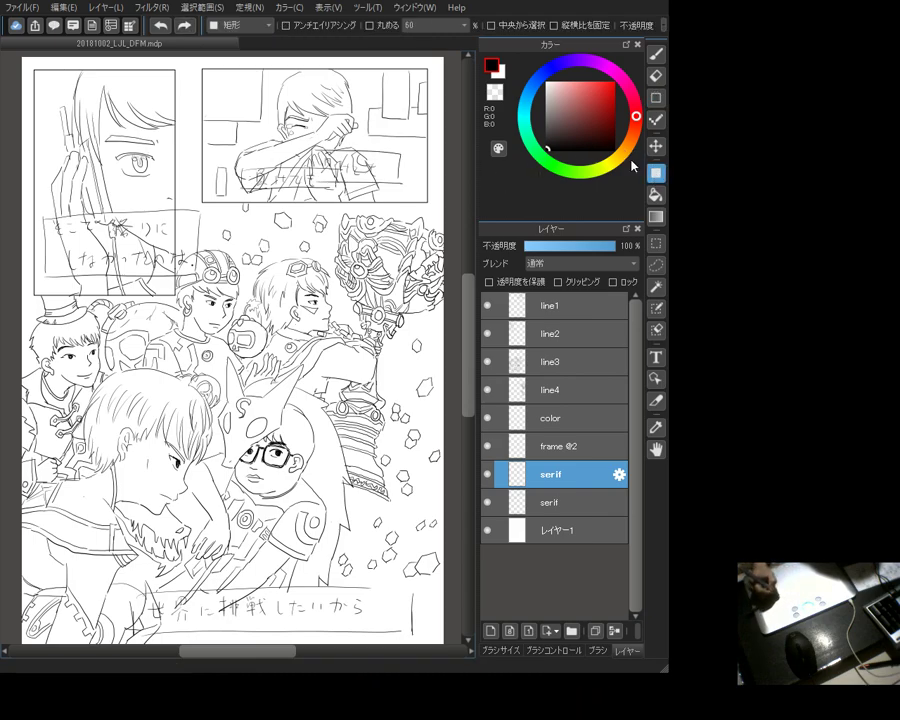
{"action": "left_click", "coordinate": [548, 84]}
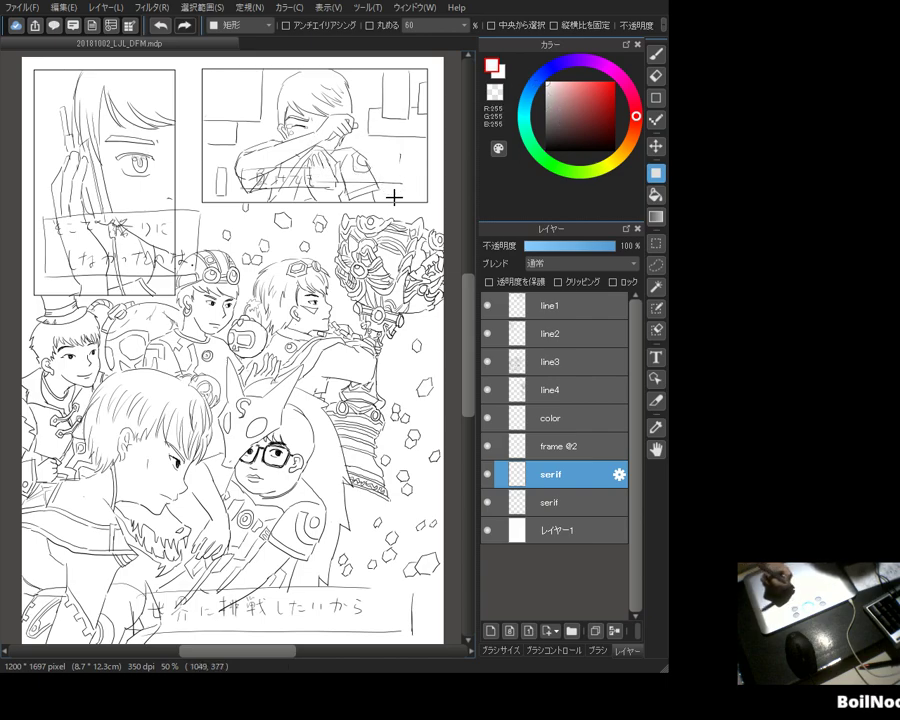
{"action": "left_click_drag", "start_coordinate": [587, 474], "coordinate": [587, 305]}
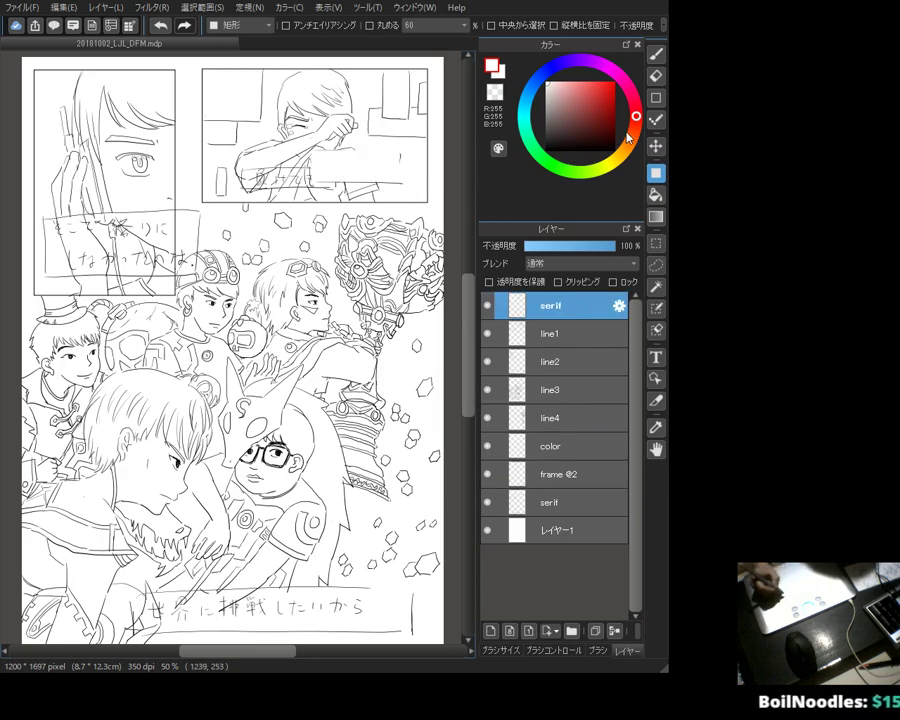
{"action": "key", "text": "ctrl+z"}
Step: Draw two overlapping black rectangular outlines over the rough dialogue boxes in the second panel on the new serif layer
{"action": "left_click", "coordinate": [655, 97]}
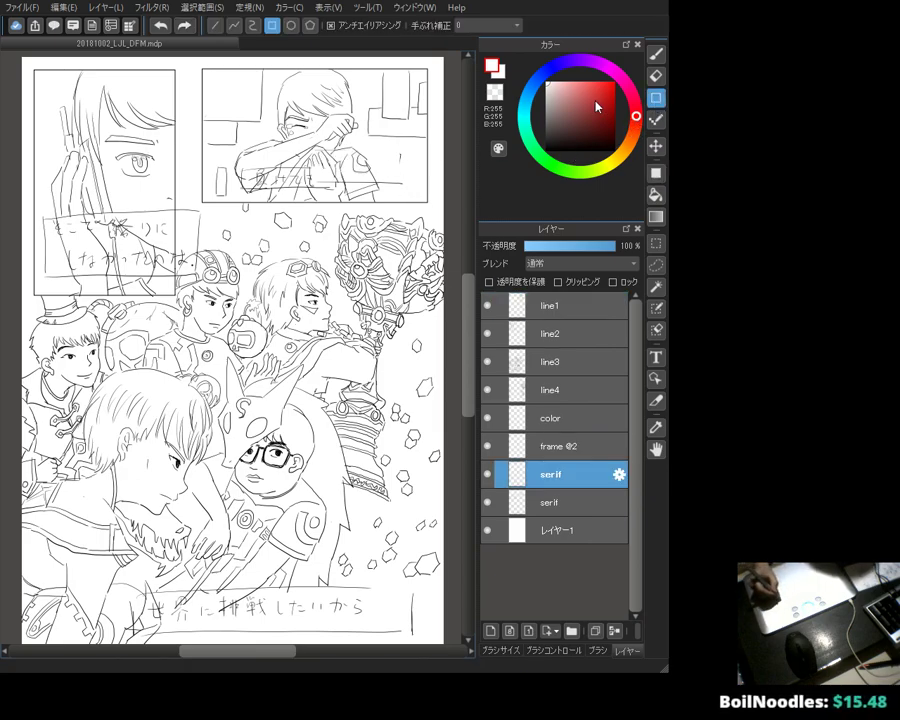
{"action": "left_click", "coordinate": [548, 148]}
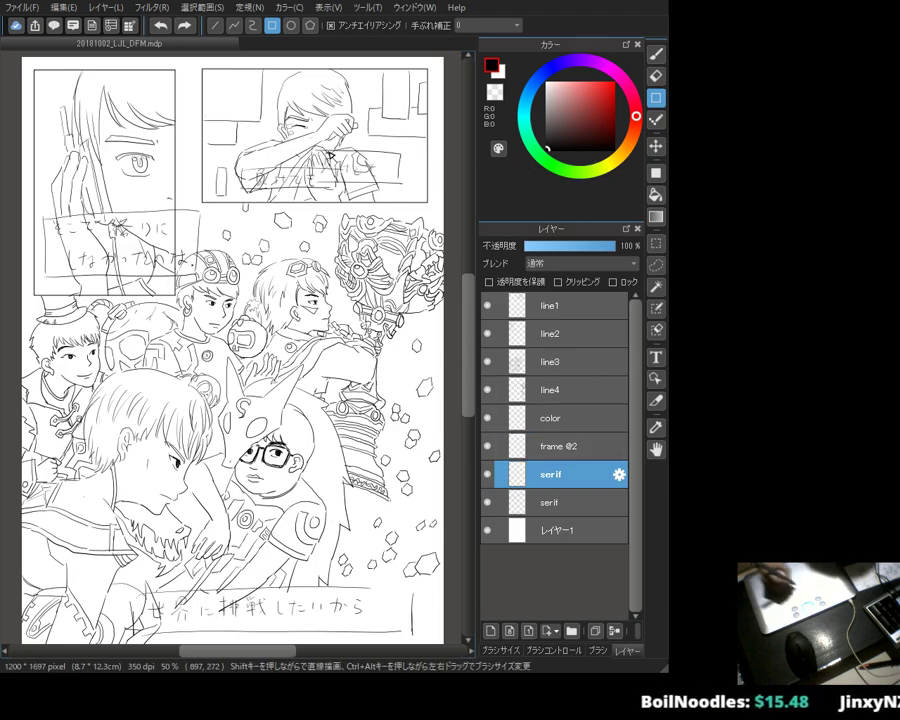
{"action": "left_click_drag", "start_coordinate": [316, 156], "coordinate": [407, 185]}
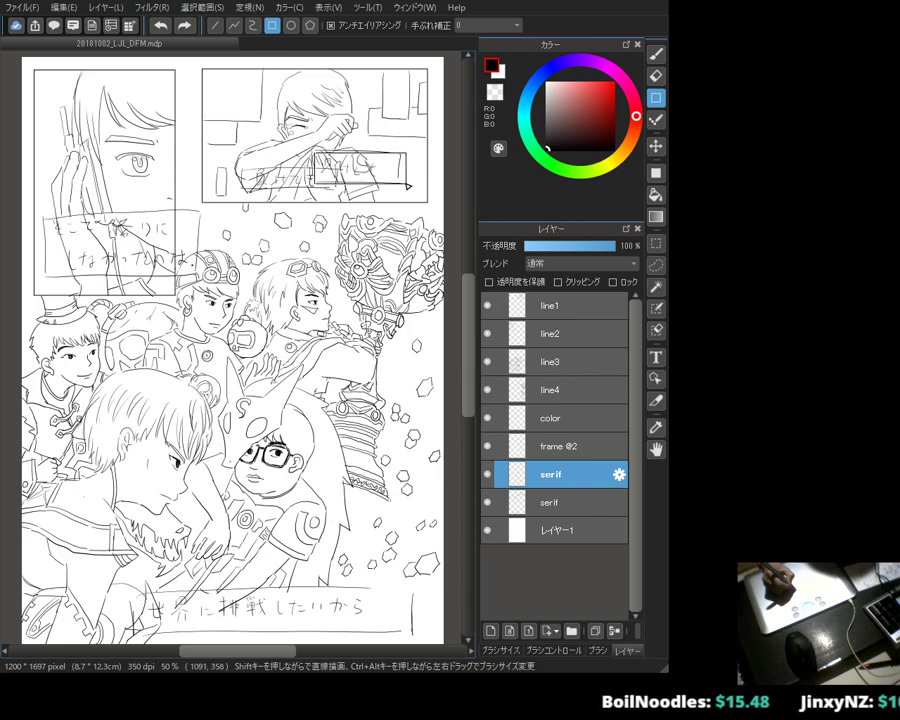
{"action": "left_click_drag", "start_coordinate": [243, 169], "coordinate": [339, 197]}
Step: Erase the inner lines where the two dialogue boxes overlap and hide the old rough serif layer
{"action": "key", "text": "b"}
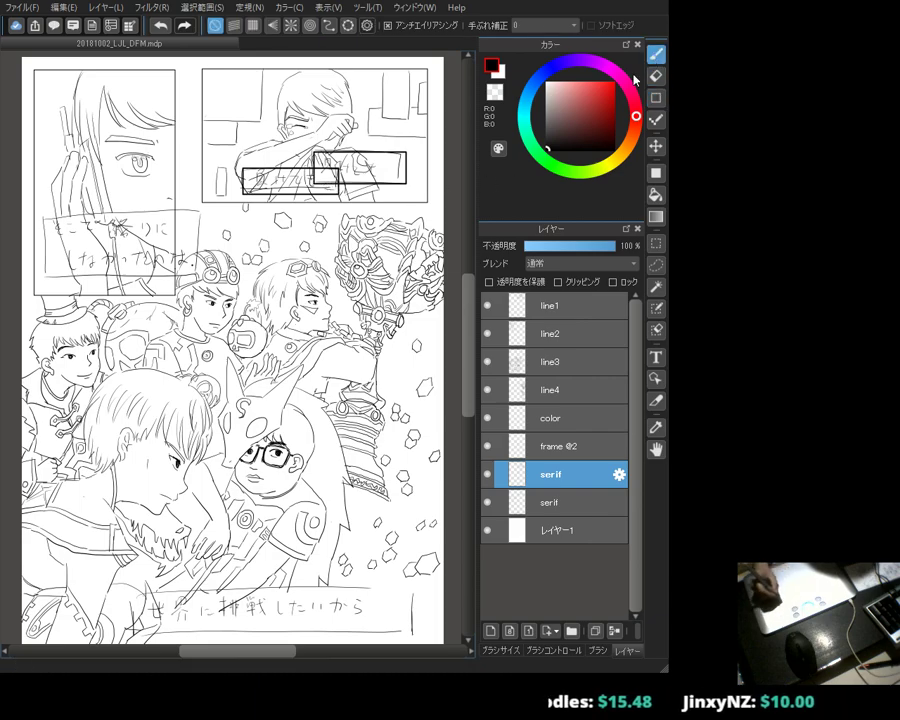
{"action": "key", "text": "e"}
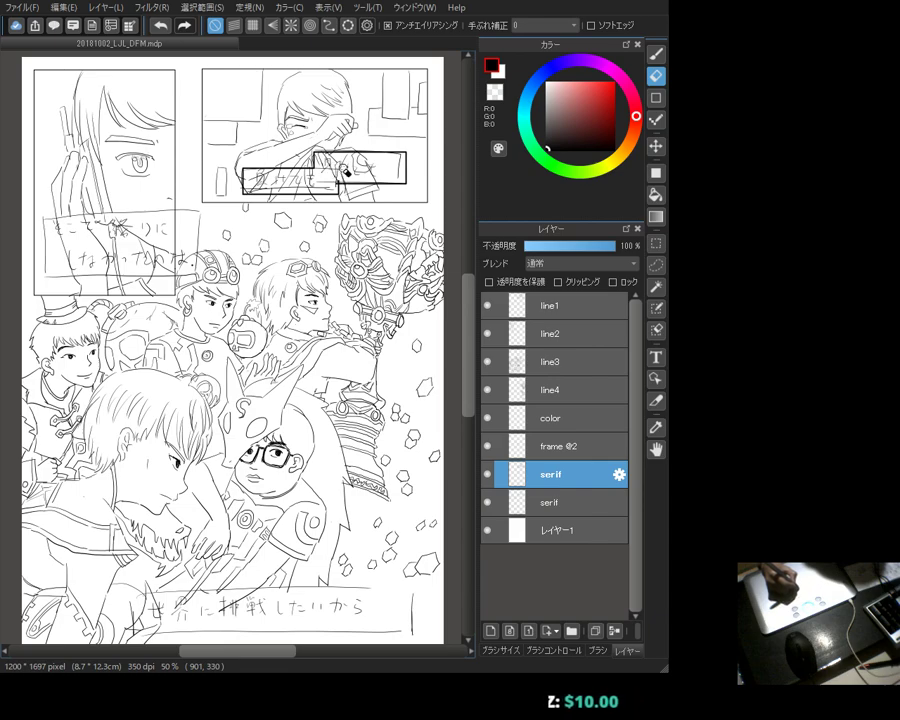
{"action": "left_click", "coordinate": [487, 502]}
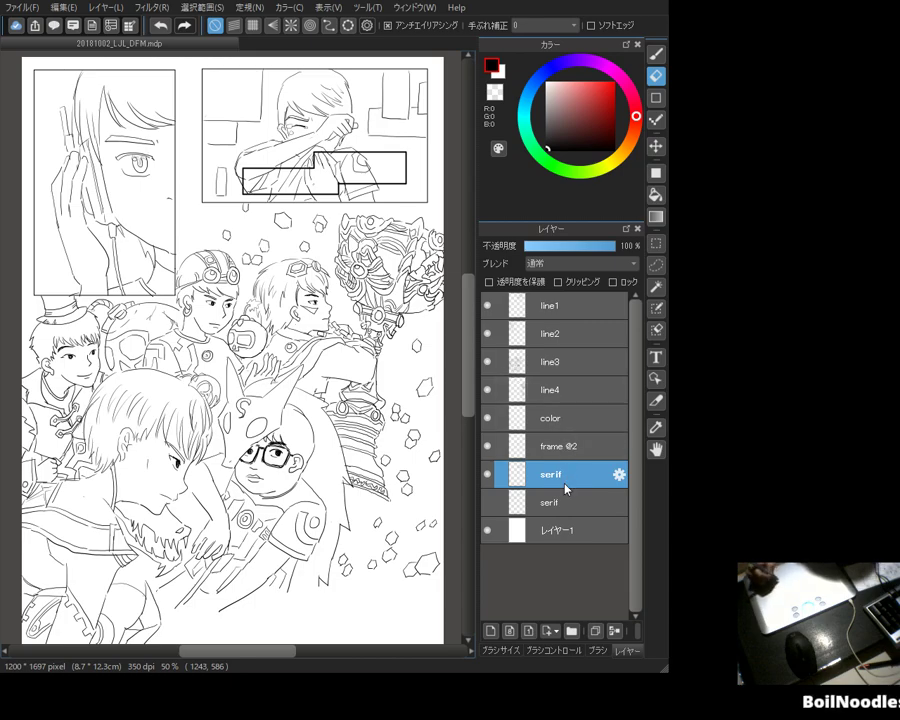
Step: Add the text 負けても above the serif layer and place it inside the upper-right dialogue box of the second panel
{"action": "left_click", "coordinate": [509, 631]}
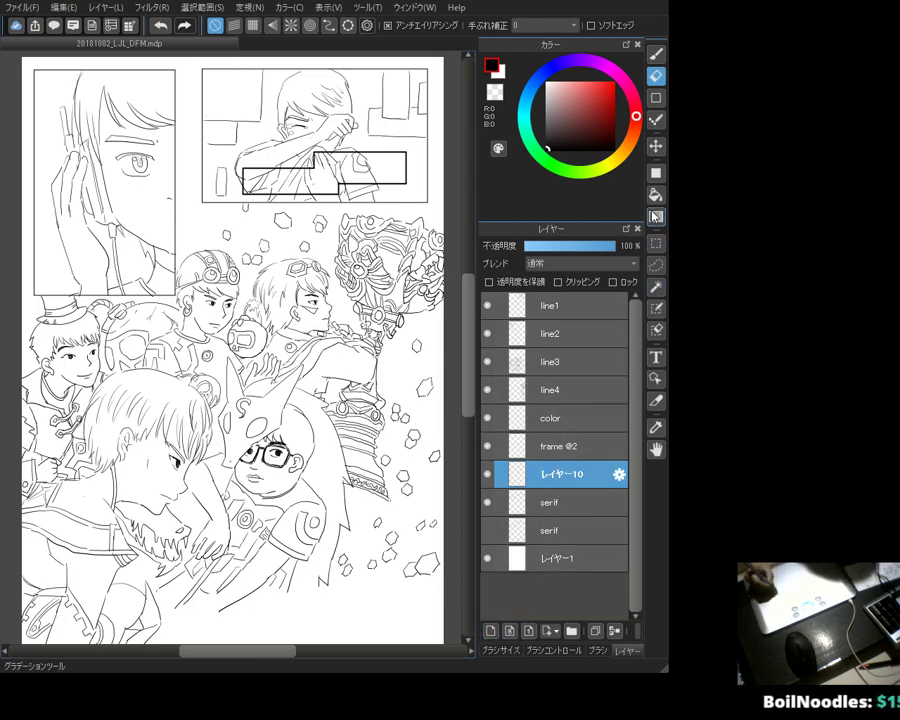
{"action": "left_click", "coordinate": [656, 357]}
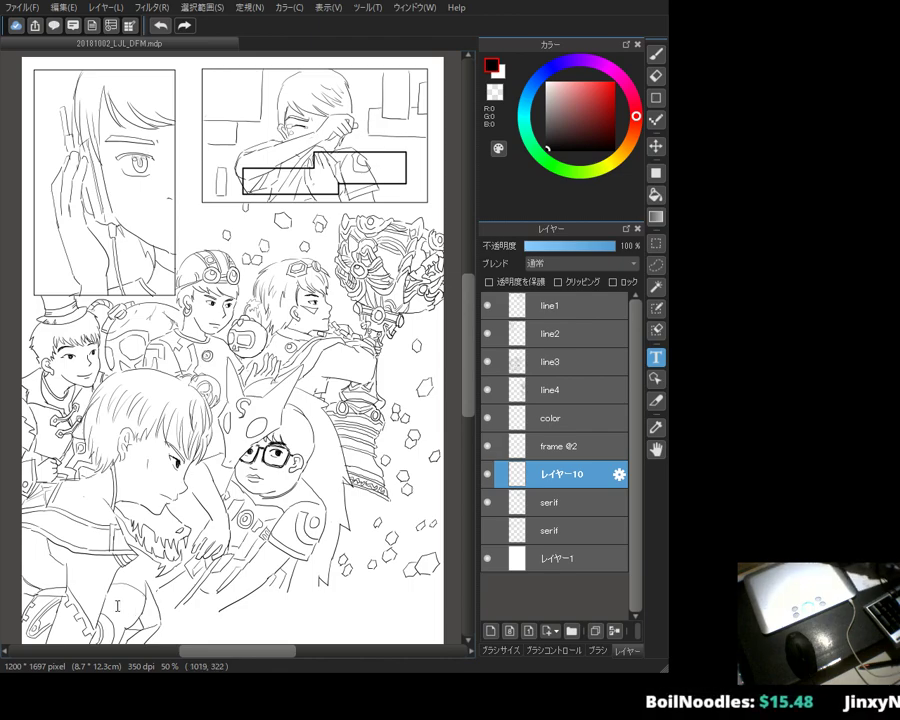
{"action": "type", "text": "負けても"}
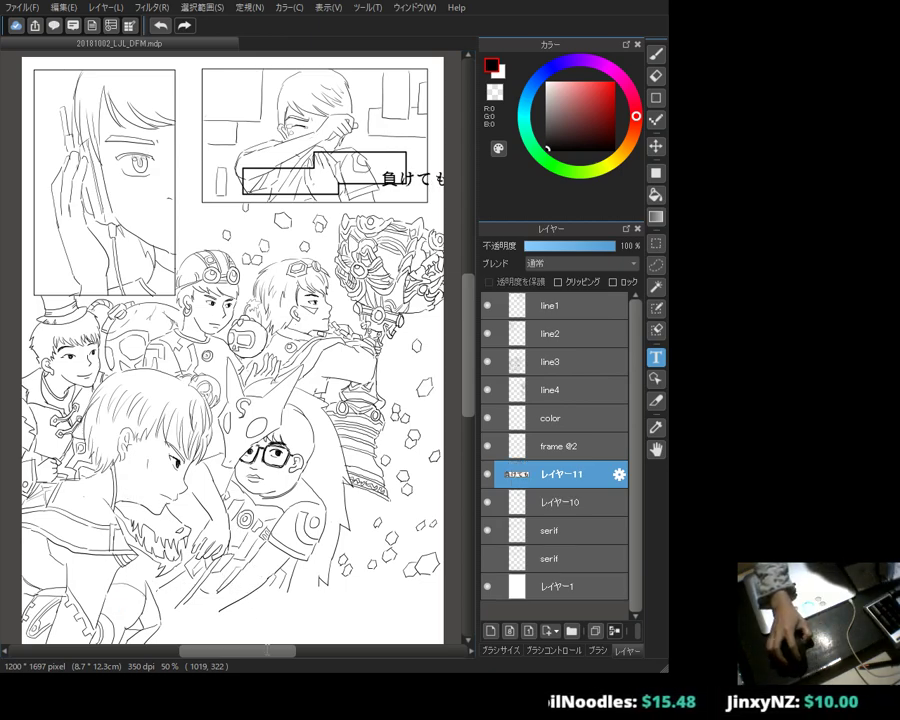
{"action": "left_click_drag", "start_coordinate": [397, 190], "coordinate": [343, 169]}
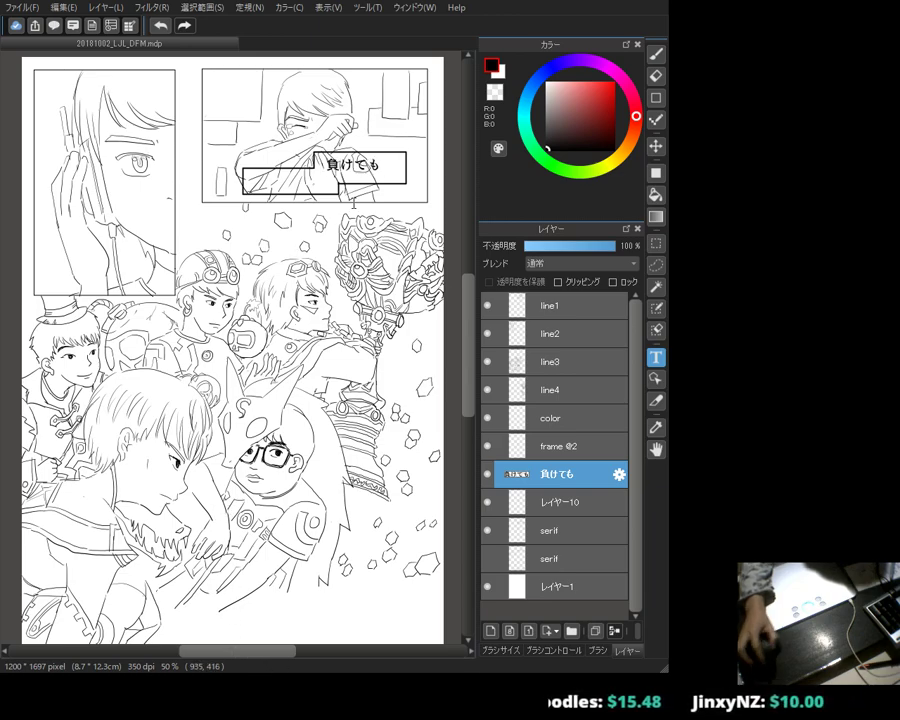
{"action": "left_click_drag", "start_coordinate": [356, 168], "coordinate": [363, 169]}
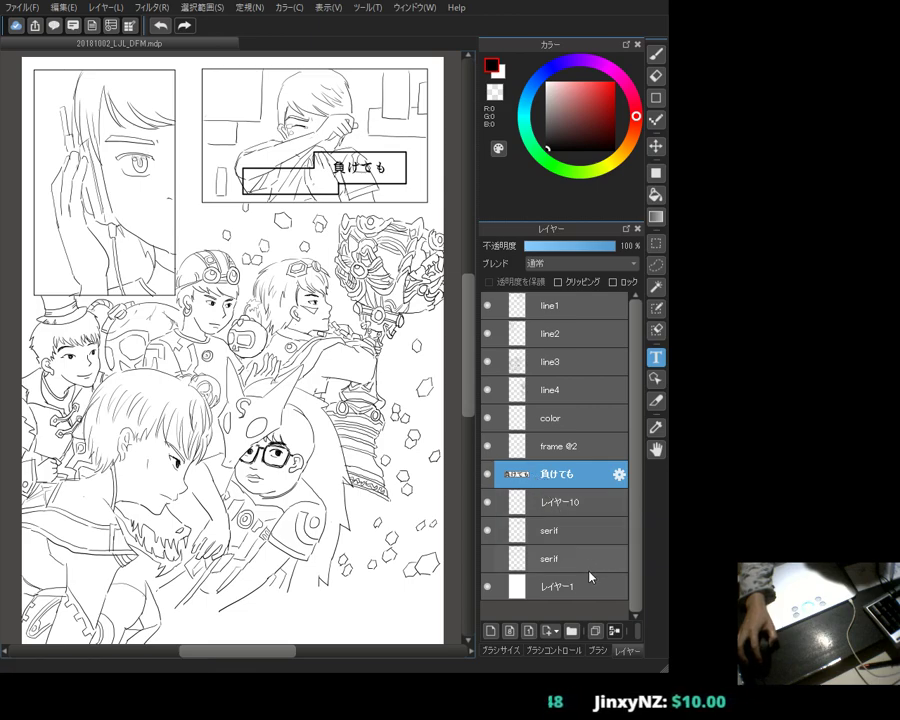
Step: Duplicate the 負けても text into the lower-left dialogue box and delete the empty layer レイヤー10
{"action": "left_click", "coordinate": [595, 631]}
{"action": "left_click", "coordinate": [560, 501]}
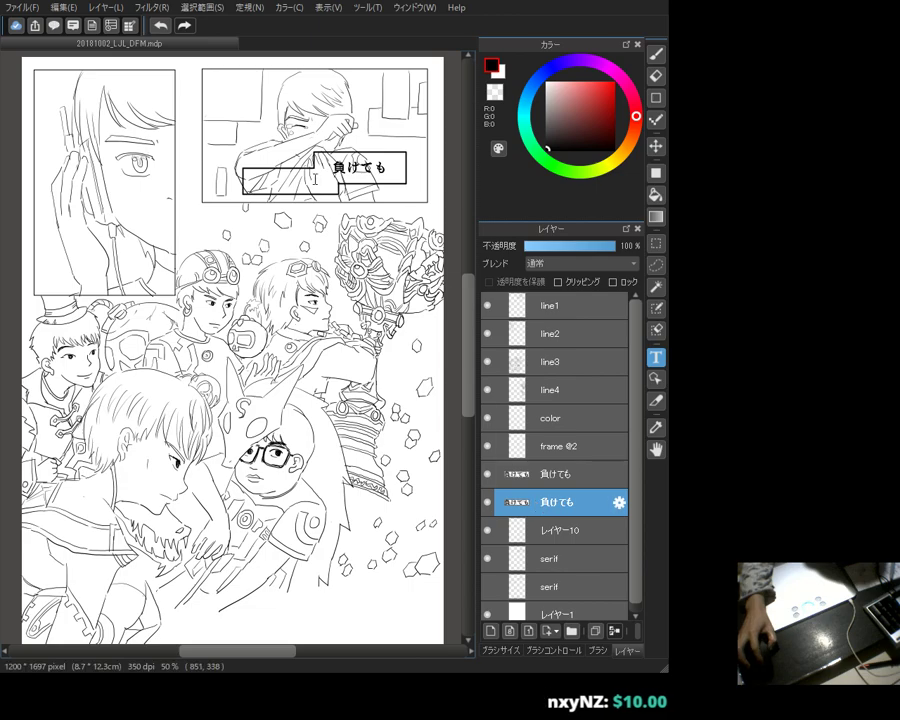
{"action": "left_click_drag", "start_coordinate": [354, 165], "coordinate": [281, 179]}
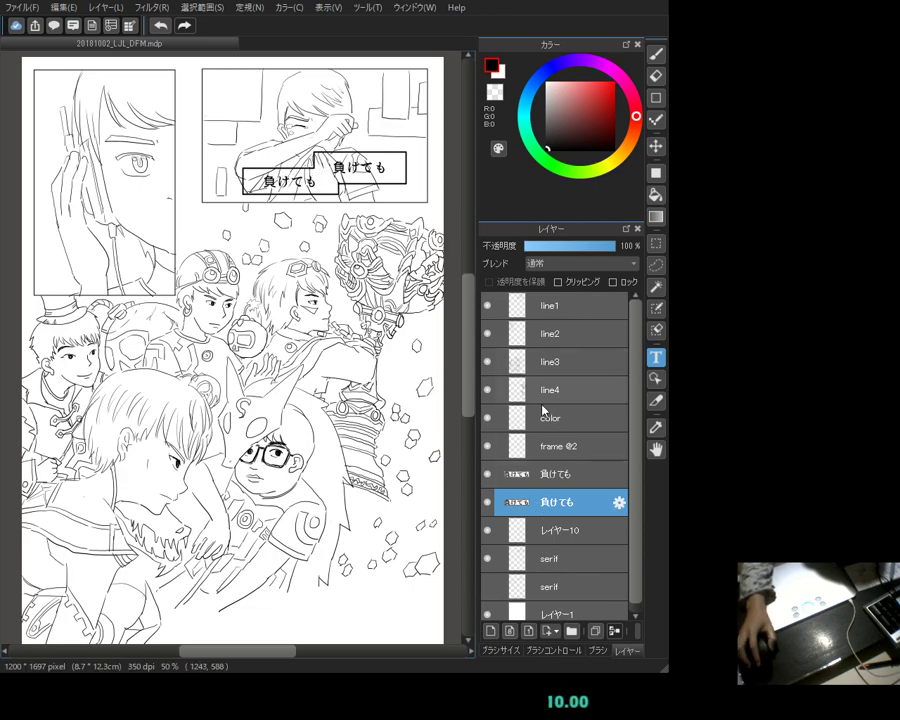
{"action": "left_click", "coordinate": [565, 528]}
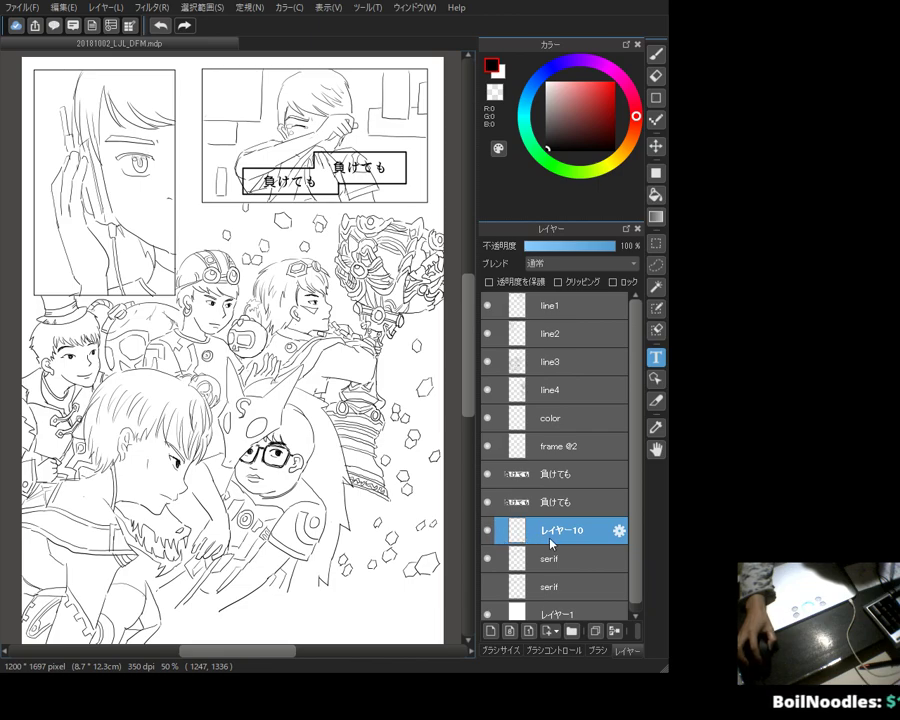
{"action": "left_click", "coordinate": [637, 634]}
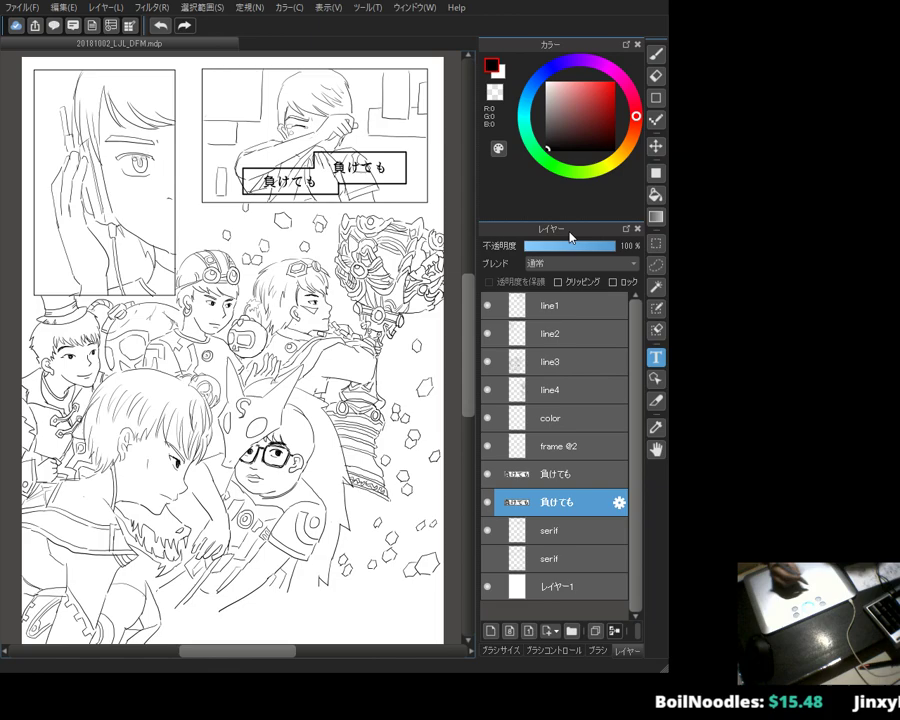
Step: Add a new layer above the visible serif layer and try filling it white with the Bucket tool referencing the layer
{"action": "key", "text": "g"}
{"action": "left_click", "coordinate": [546, 82]}
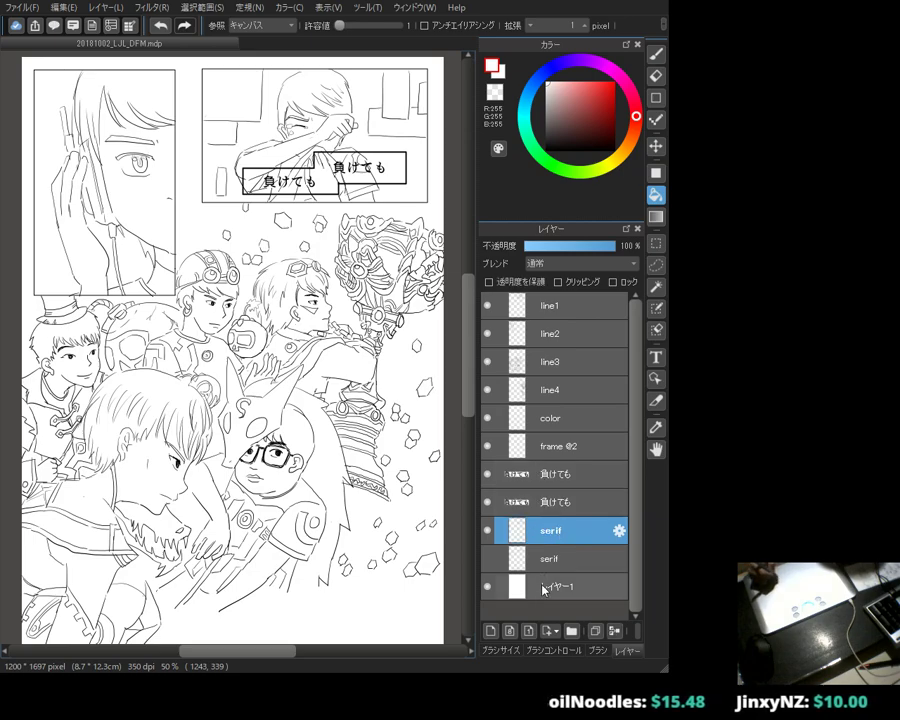
{"action": "left_click", "coordinate": [490, 631]}
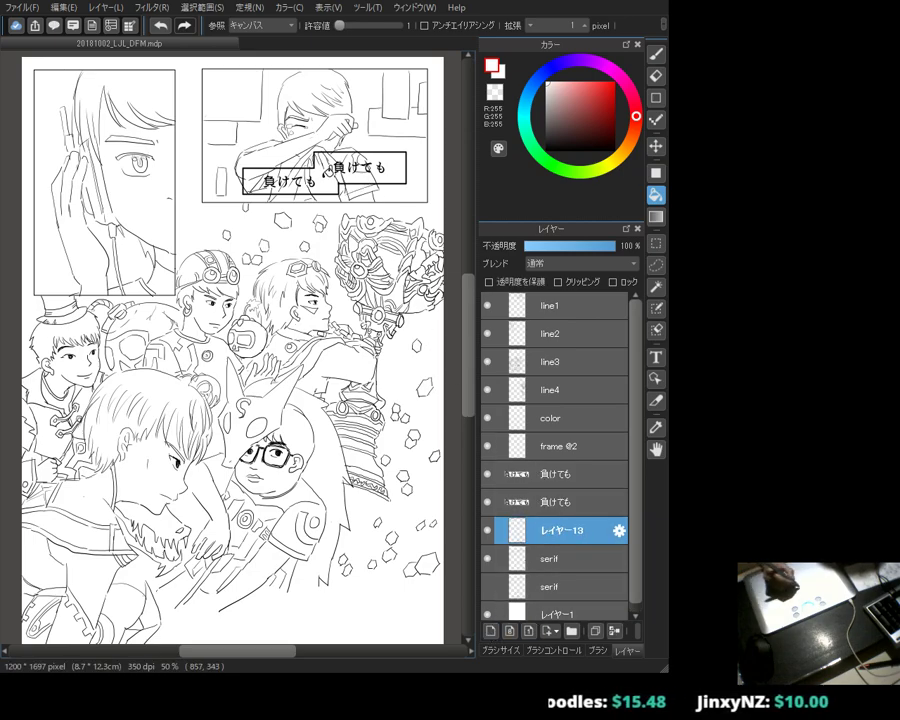
{"action": "left_click", "coordinate": [280, 32]}
{"action": "left_click", "coordinate": [270, 44]}
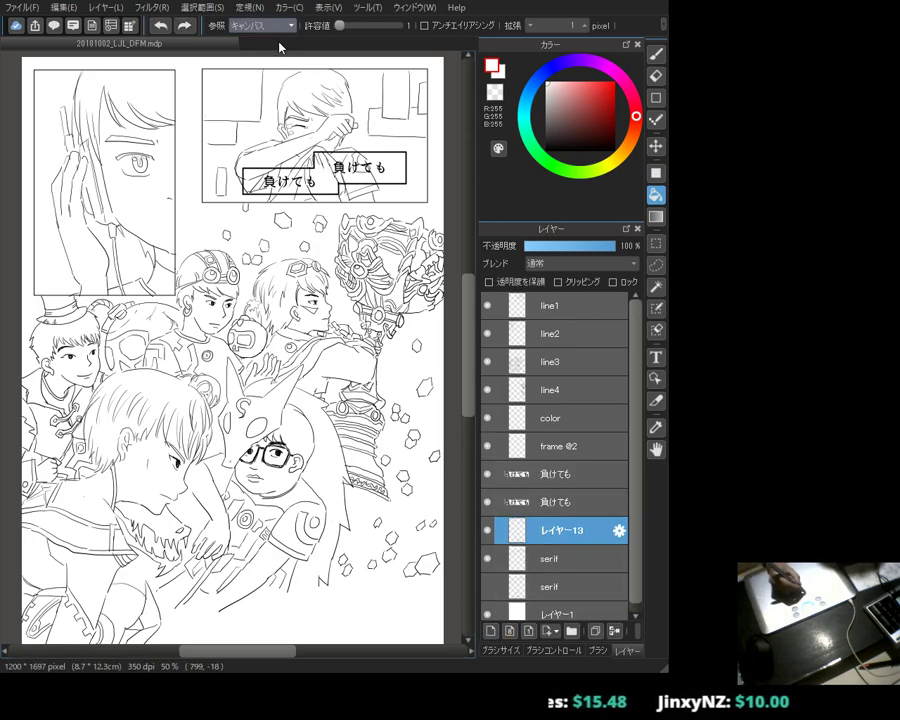
{"action": "left_click", "coordinate": [318, 245]}
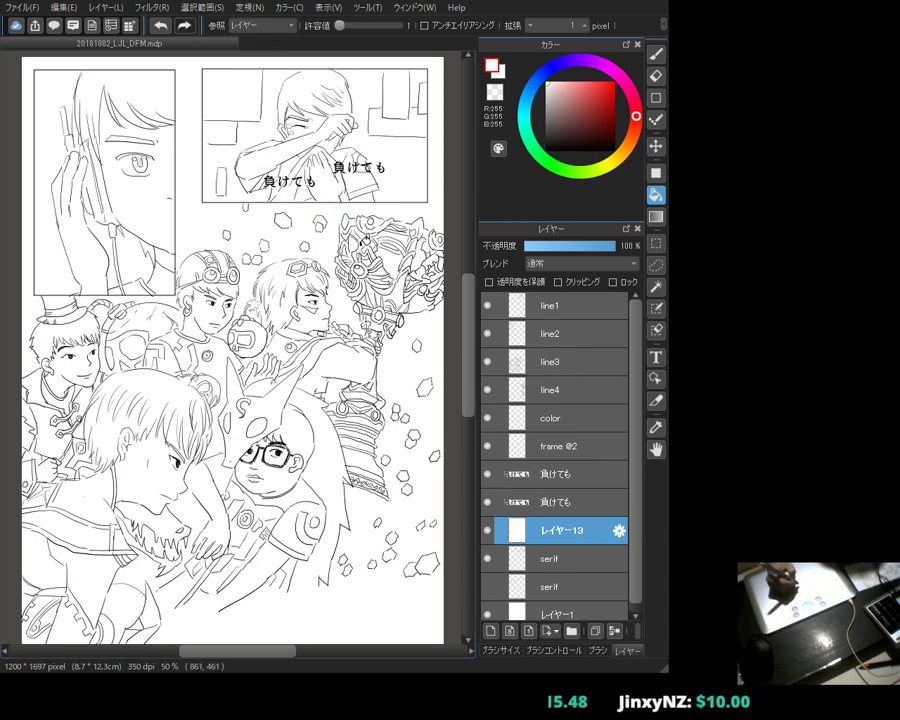
{"action": "key", "text": "ctrl+z"}
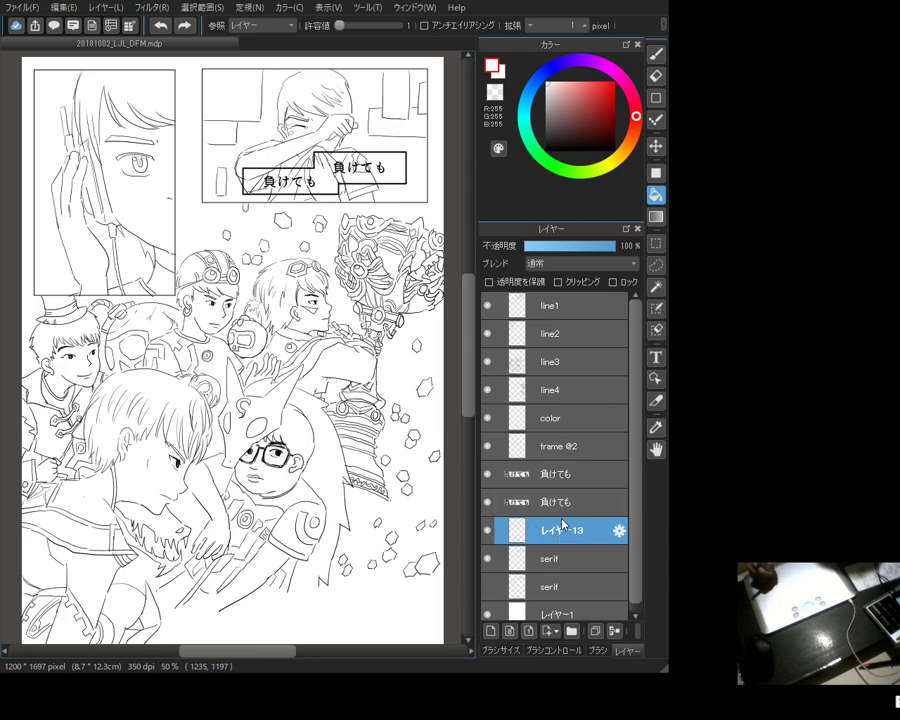
Step: Move both 負けても text layers, レイヤー13 and the visible serif layer above line1, keeping their order
{"action": "left_click", "coordinate": [577, 479], "text": "shift"}
{"action": "left_click_drag", "start_coordinate": [577, 479], "coordinate": [594, 300]}
{"action": "left_click", "coordinate": [555, 557]}
{"action": "left_click_drag", "start_coordinate": [555, 557], "coordinate": [580, 378]}
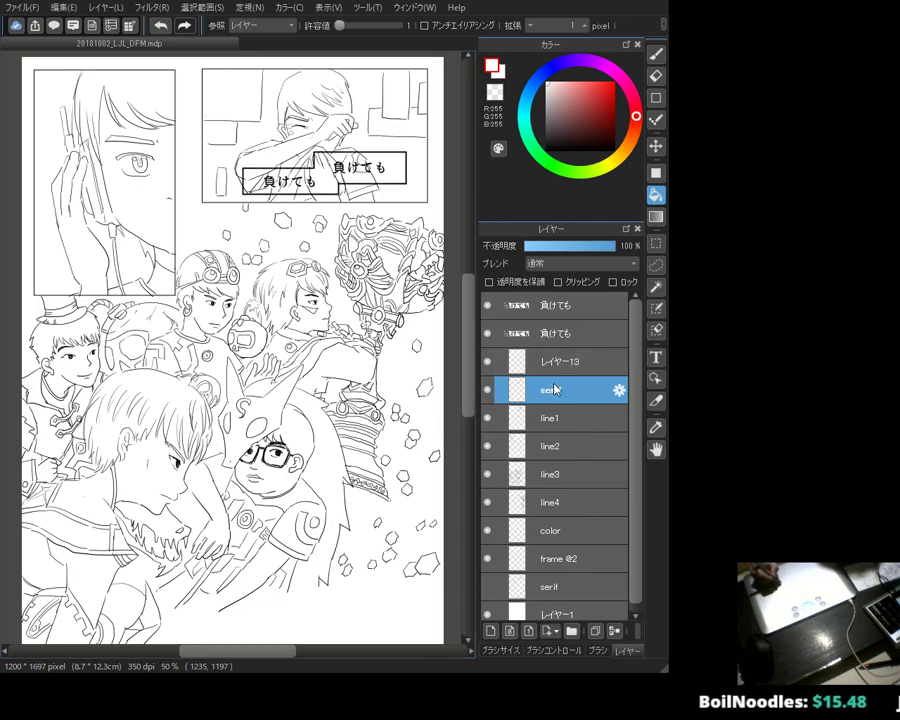
Step: Try filling the second panel's dialogue boxes white with the Bucket on レイヤー13 and on the visible serif layer
{"action": "left_click", "coordinate": [556, 361]}
{"action": "left_click", "coordinate": [372, 240]}
{"action": "key", "text": "ctrl+z"}
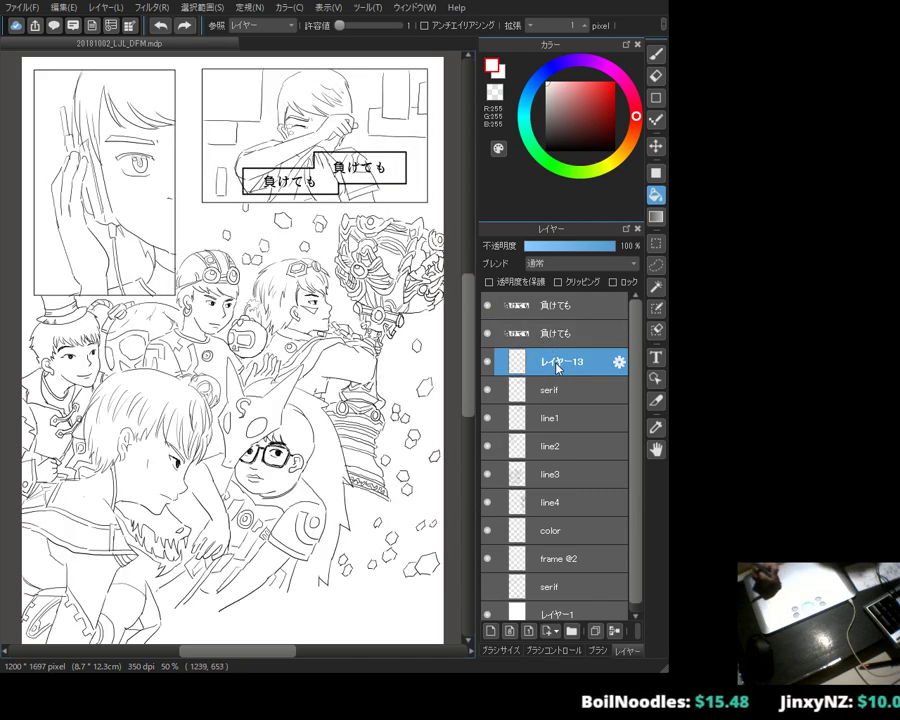
{"action": "left_click", "coordinate": [488, 390]}
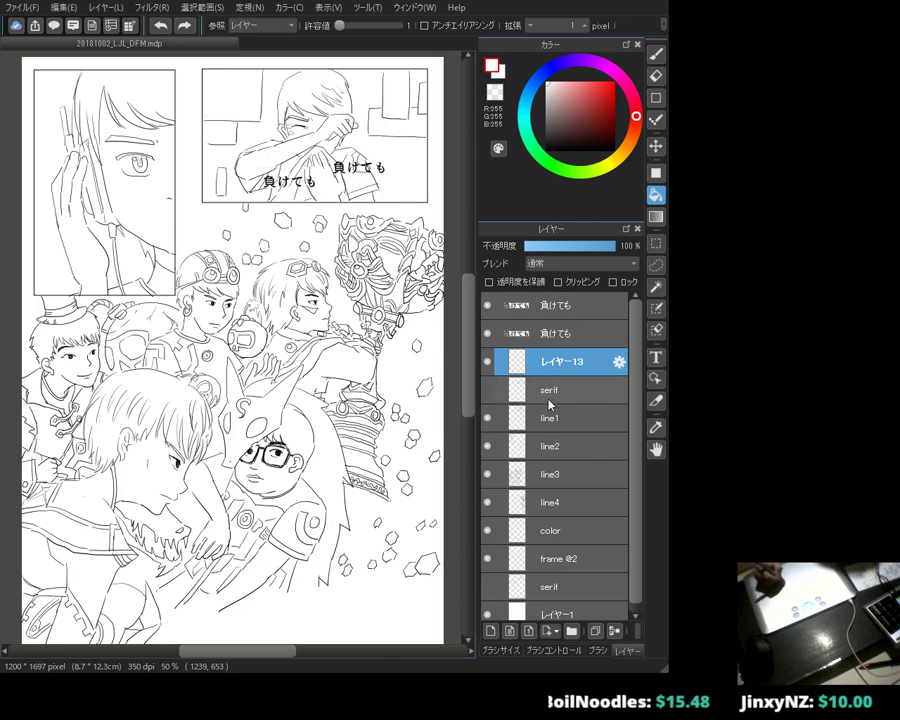
{"action": "left_click", "coordinate": [488, 390]}
{"action": "left_click", "coordinate": [562, 392]}
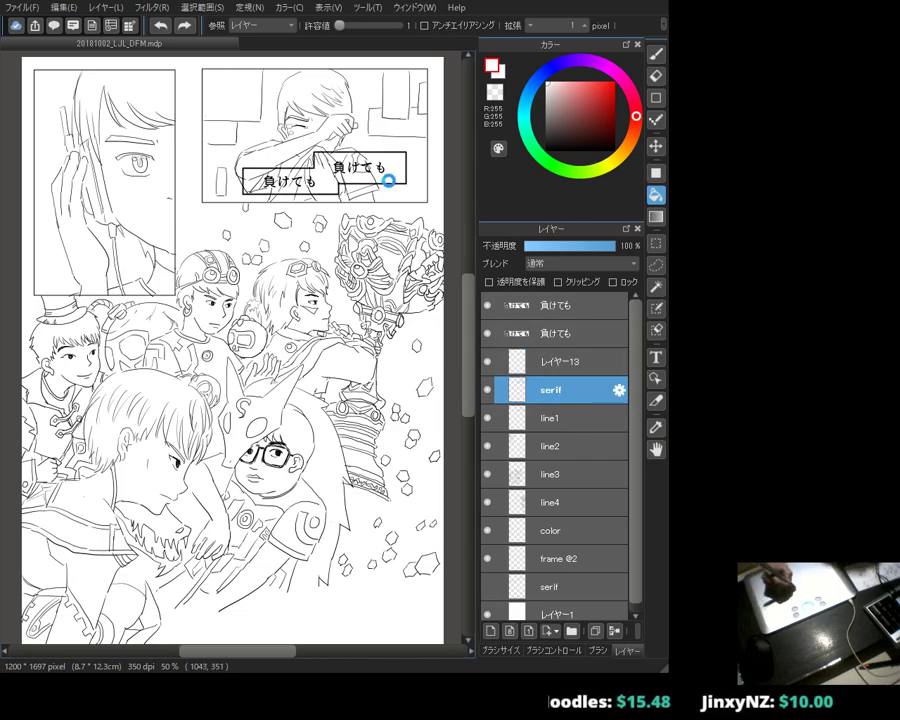
{"action": "key", "text": "ctrl+z"}
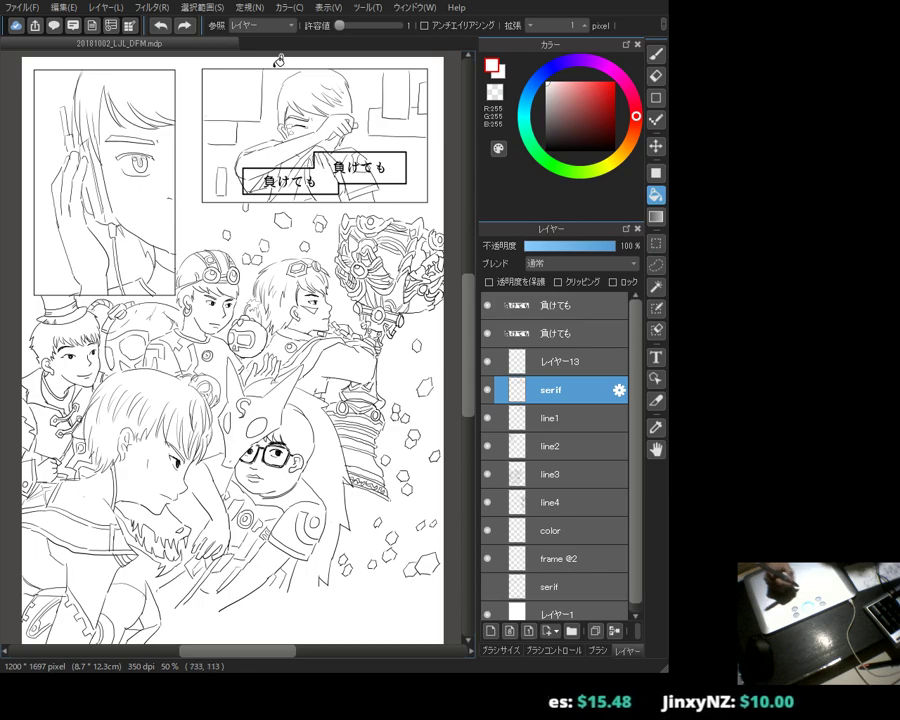
Step: Set the Bucket expansion to 0 pixel and add a new layer directly above the visible serif layer
{"action": "left_click", "coordinate": [530, 25]}
{"action": "left_click", "coordinate": [374, 178]}
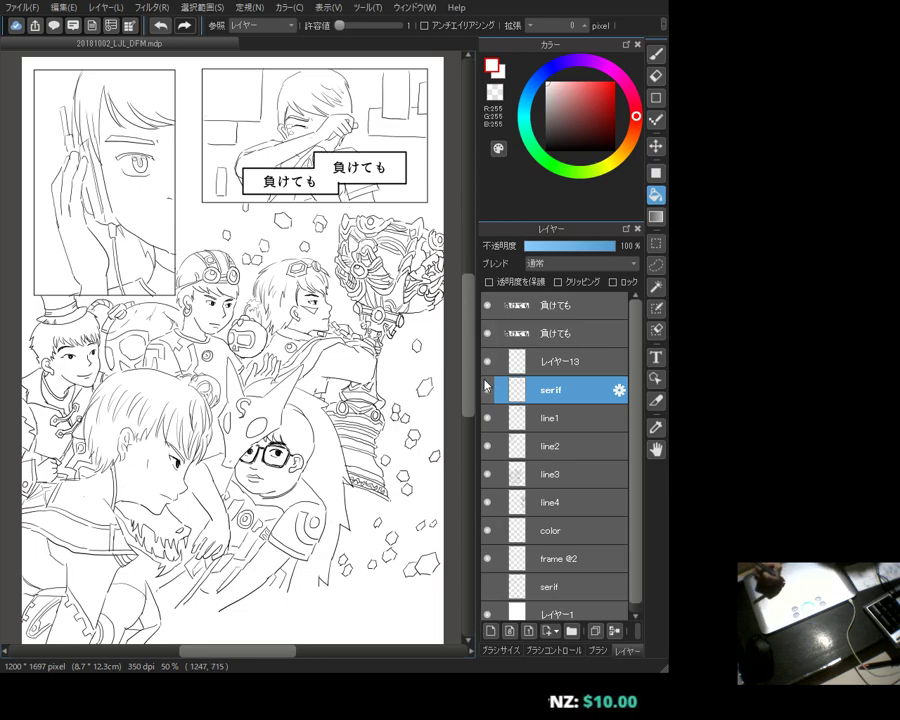
{"action": "left_click", "coordinate": [491, 631]}
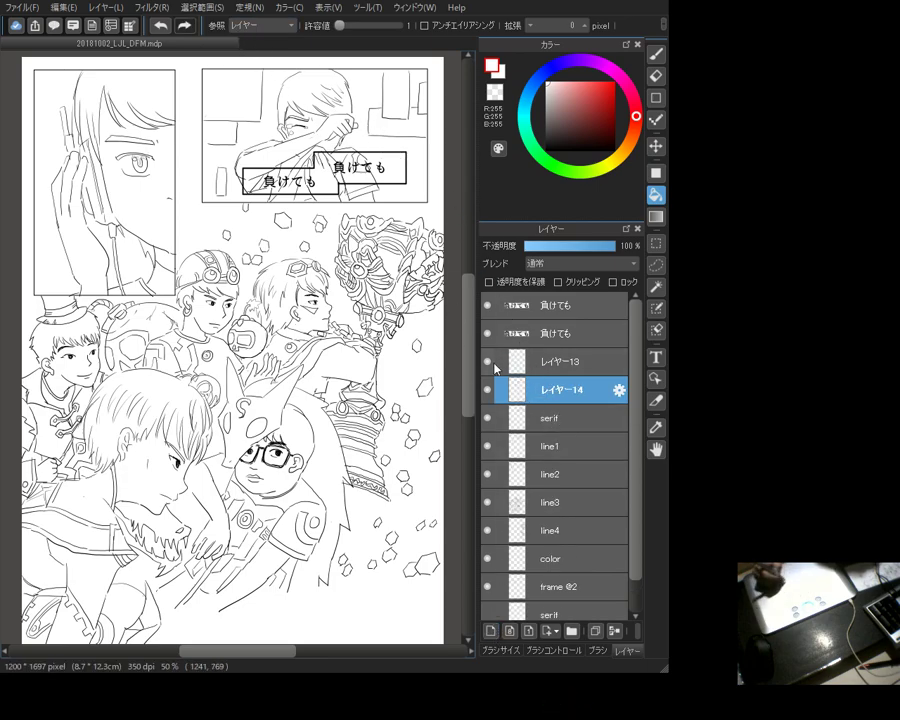
Step: Try filling the dialogue boxes white on レイヤー13 with line1 temporarily hidden and the Bucket referencing the canvas
{"action": "left_click", "coordinate": [488, 419]}
{"action": "left_click", "coordinate": [488, 419]}
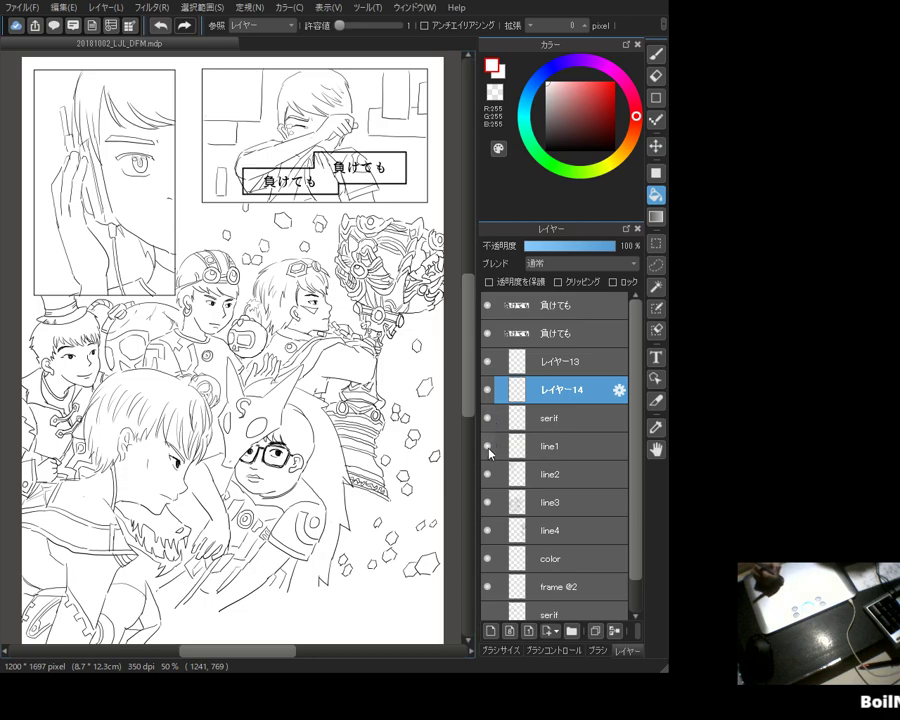
{"action": "left_click", "coordinate": [489, 449]}
{"action": "left_click", "coordinate": [545, 364]}
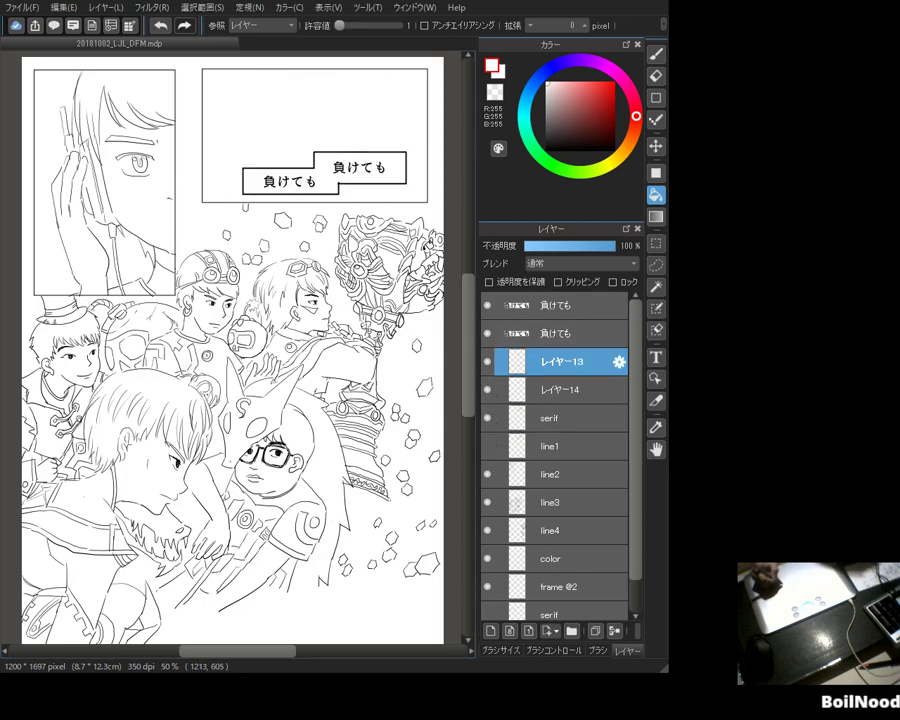
{"action": "left_click", "coordinate": [307, 215]}
{"action": "key", "text": "ctrl+z"}
{"action": "left_click", "coordinate": [282, 29]}
{"action": "left_click", "coordinate": [278, 40]}
{"action": "left_click", "coordinate": [324, 184]}
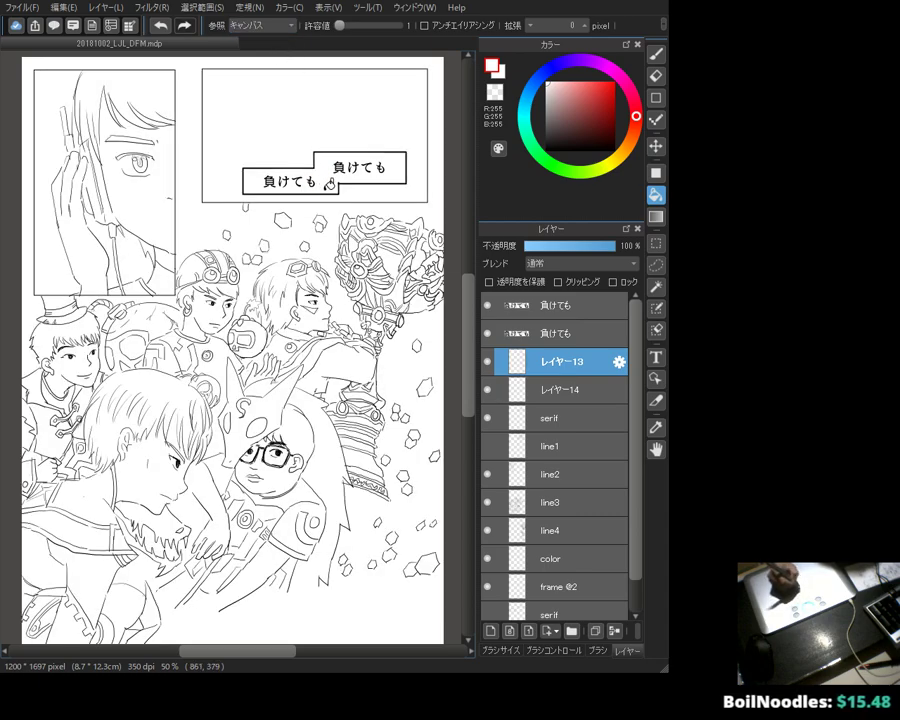
{"action": "left_click", "coordinate": [490, 446]}
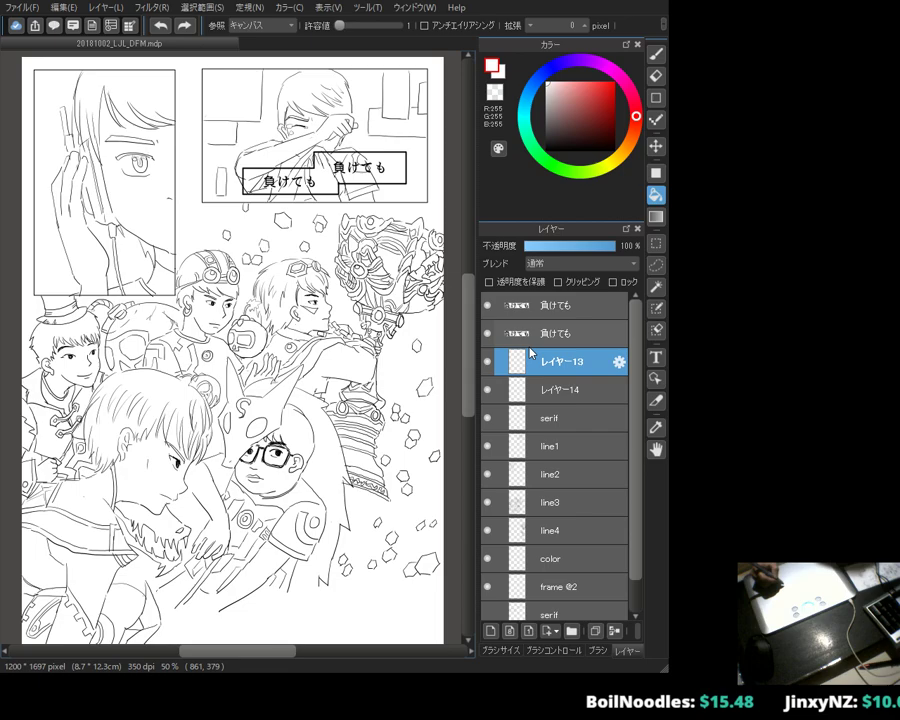
Step: Select the interiors of both dialogue boxes with the Magic Wand, referencing only the visible serif layer
{"action": "left_click", "coordinate": [656, 287]}
{"action": "left_click", "coordinate": [396, 176]}
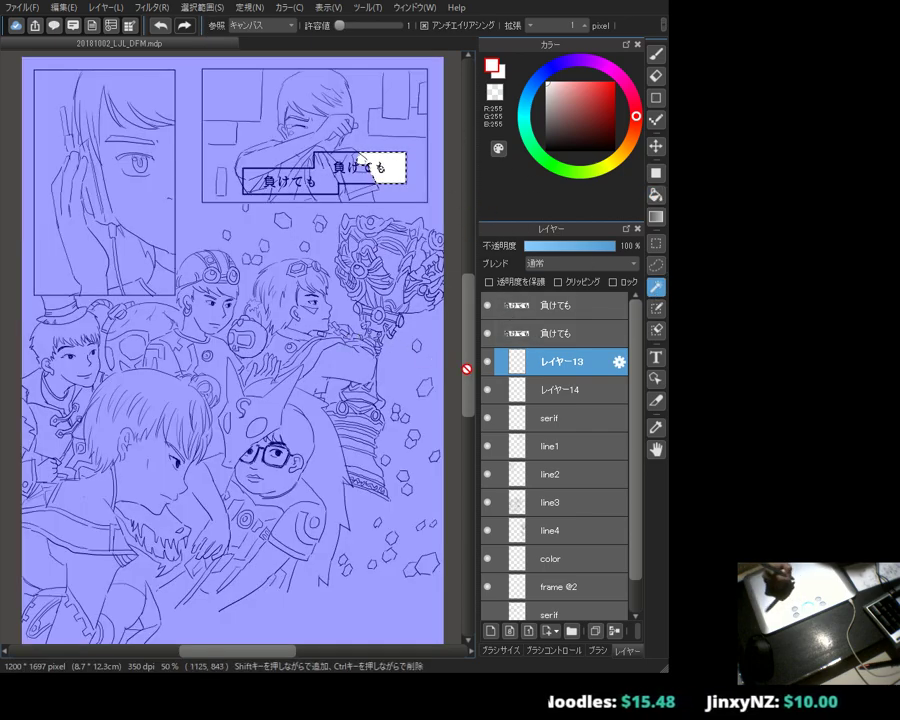
{"action": "key", "text": "ctrl+z"}
{"action": "left_click", "coordinate": [277, 31]}
{"action": "left_click", "coordinate": [275, 47]}
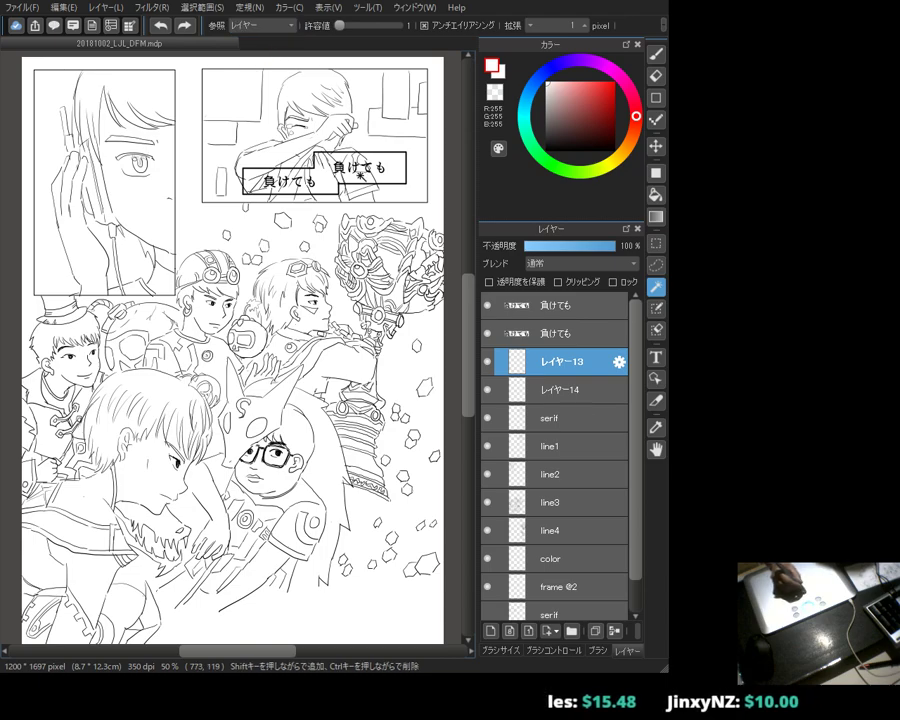
{"action": "left_click", "coordinate": [371, 238]}
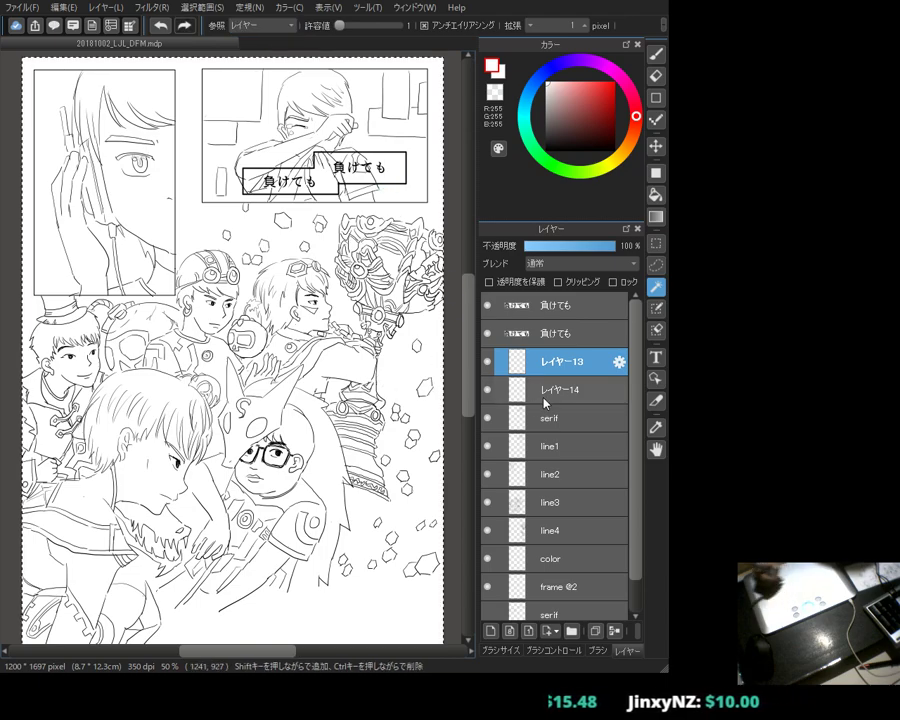
{"action": "left_click", "coordinate": [543, 393]}
{"action": "key", "text": "ctrl+Down"}
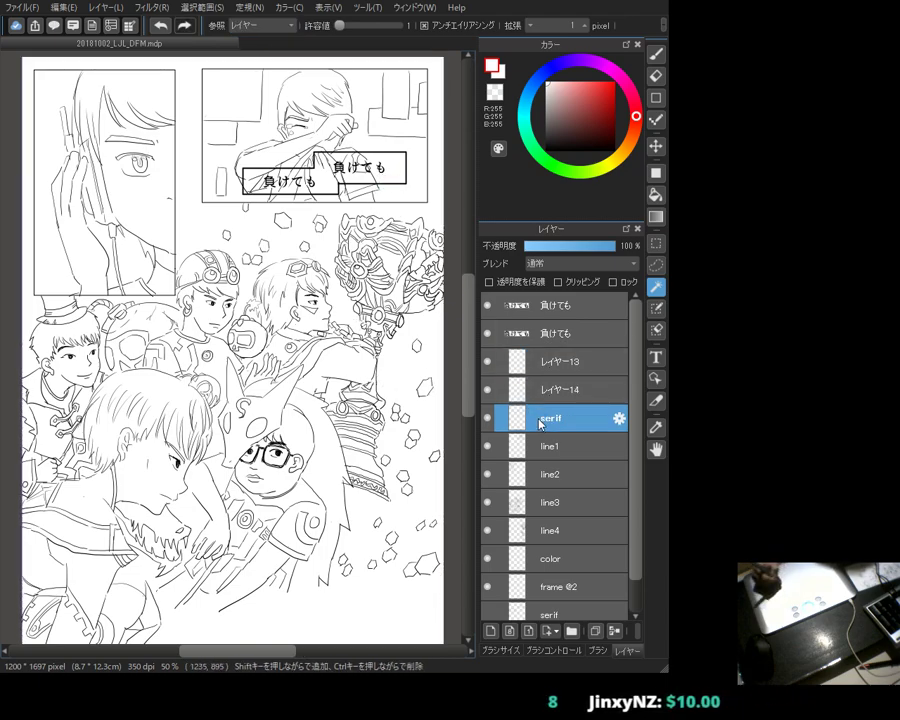
{"action": "left_click", "coordinate": [372, 287]}
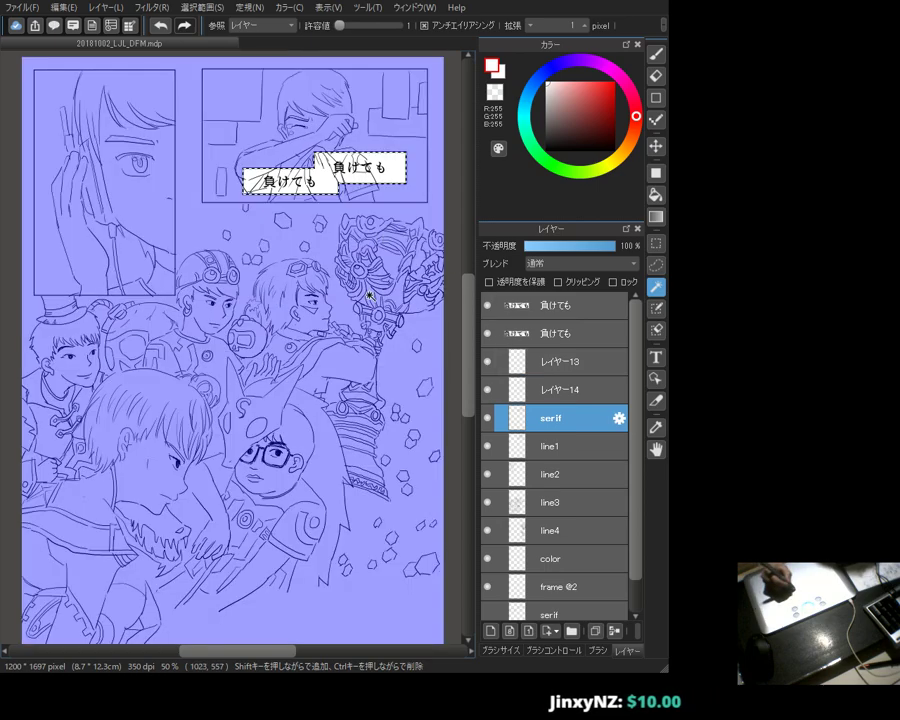
Step: Delete レイヤー13, hide both 負けても text layers and make レイヤー14 the active layer for the Bucket tool
{"action": "key", "text": "g"}
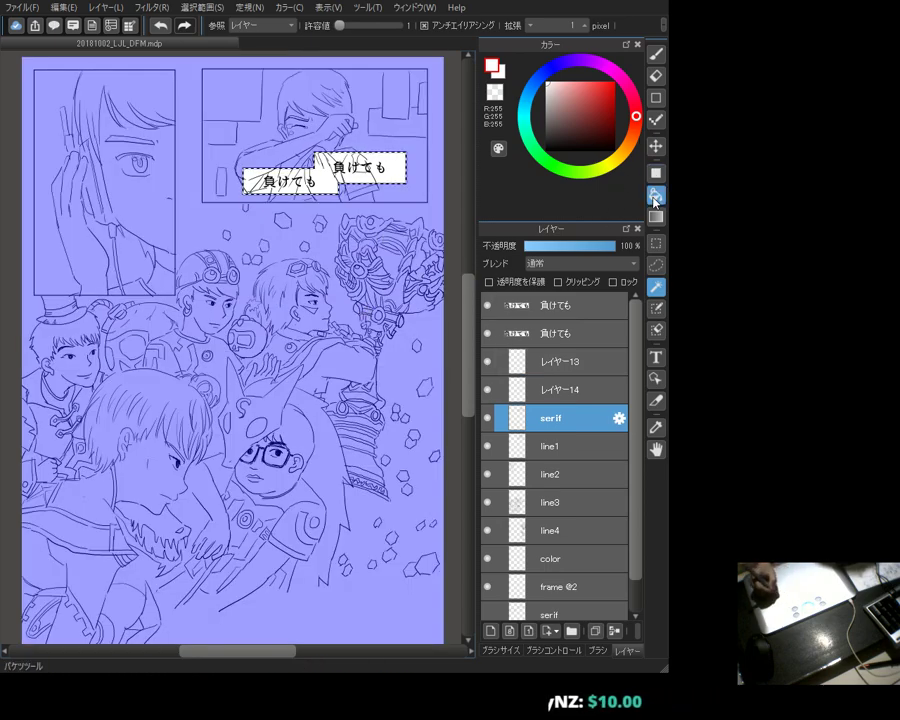
{"action": "left_click", "coordinate": [555, 389]}
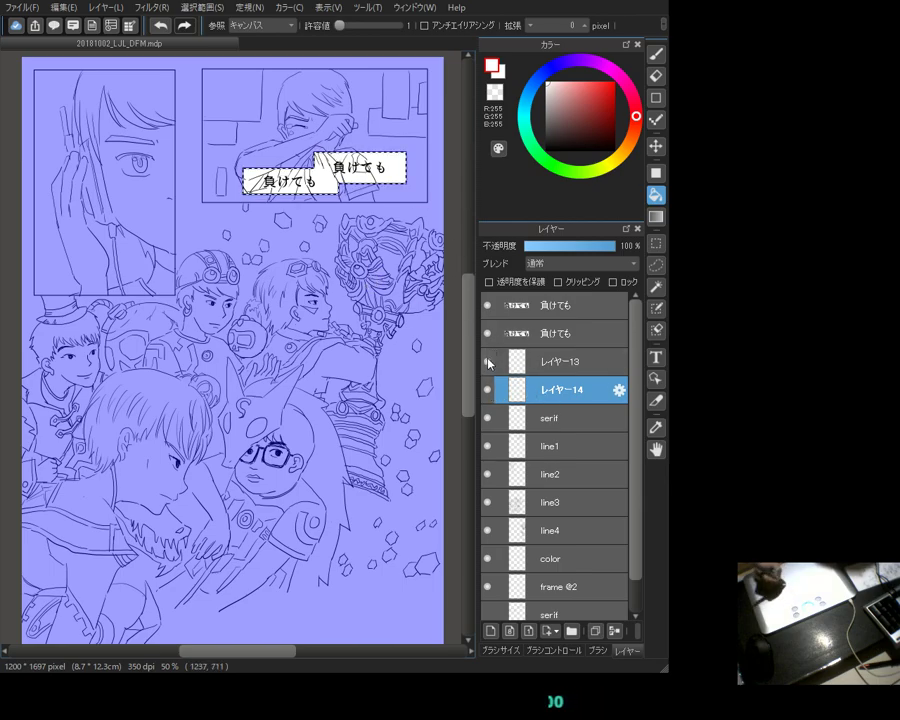
{"action": "left_click", "coordinate": [500, 367]}
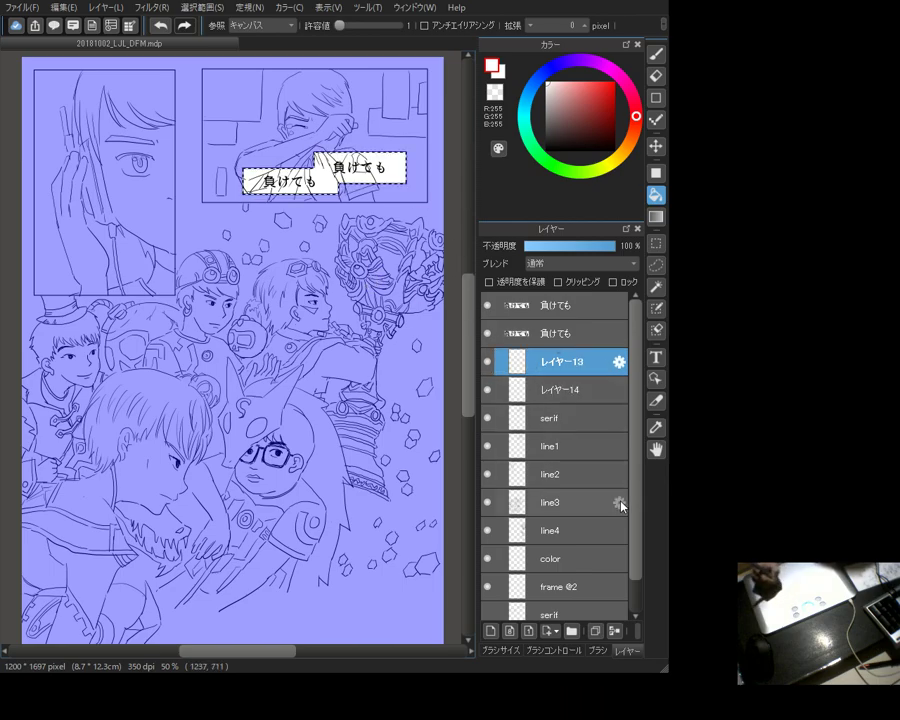
{"action": "left_click", "coordinate": [638, 631]}
{"action": "left_click", "coordinate": [488, 336]}
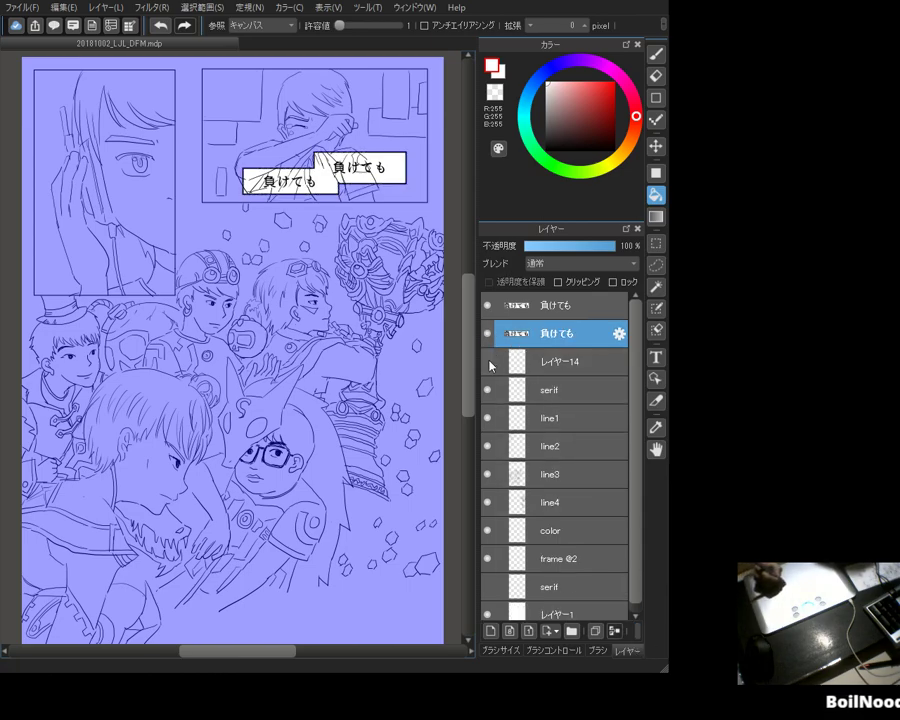
{"action": "left_click", "coordinate": [557, 370]}
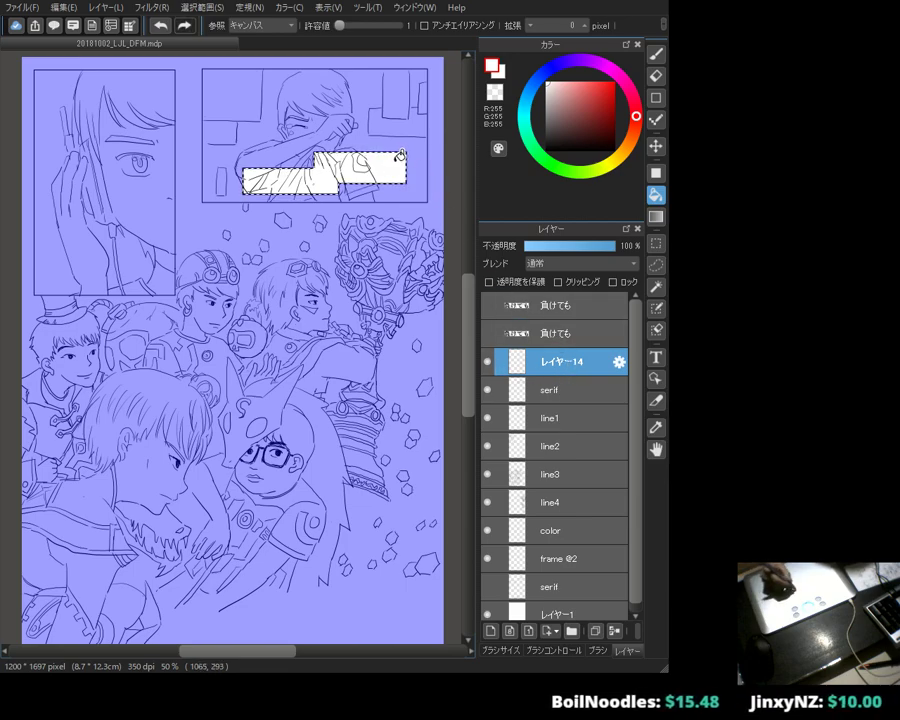
{"action": "key", "text": "ctrl+d"}
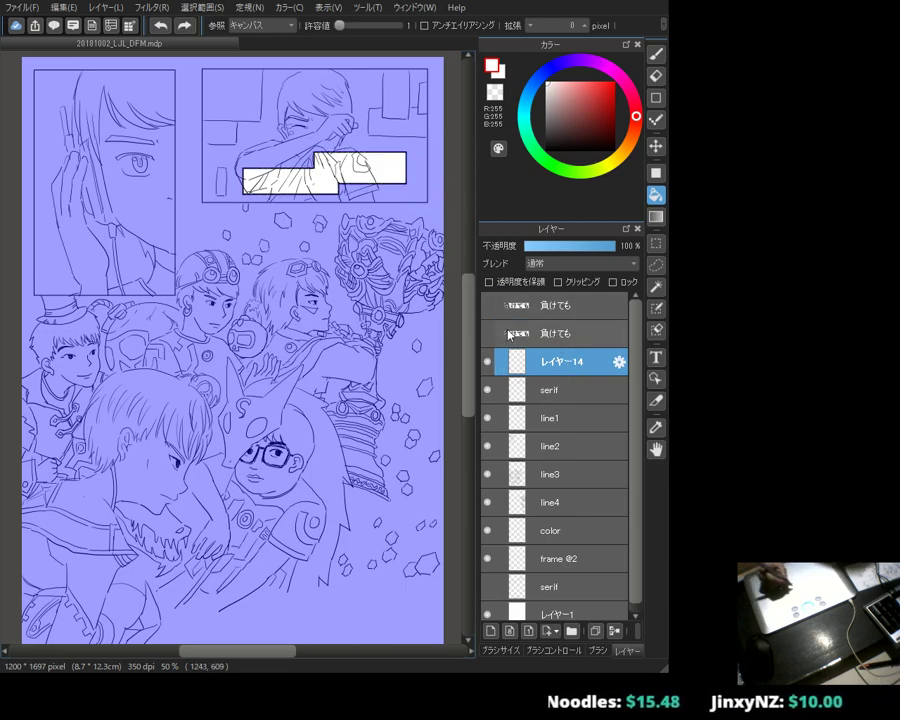
Step: Move レイヤー14 above both 負けても text layers and place the visible serif layer on top of it
{"action": "left_click_drag", "start_coordinate": [557, 362], "coordinate": [567, 300]}
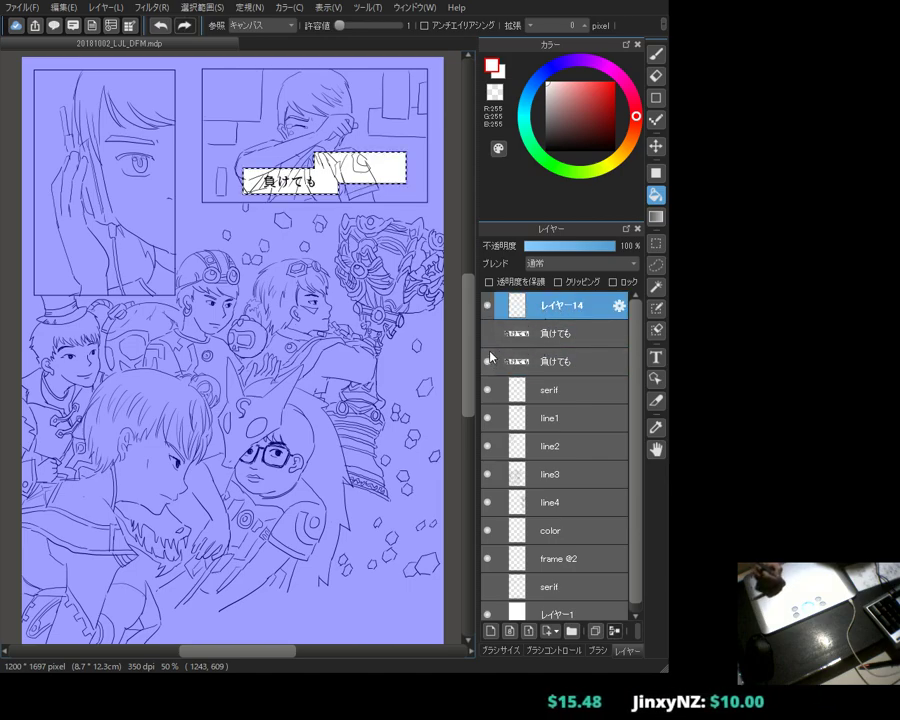
{"action": "key", "text": "ctrl+z"}
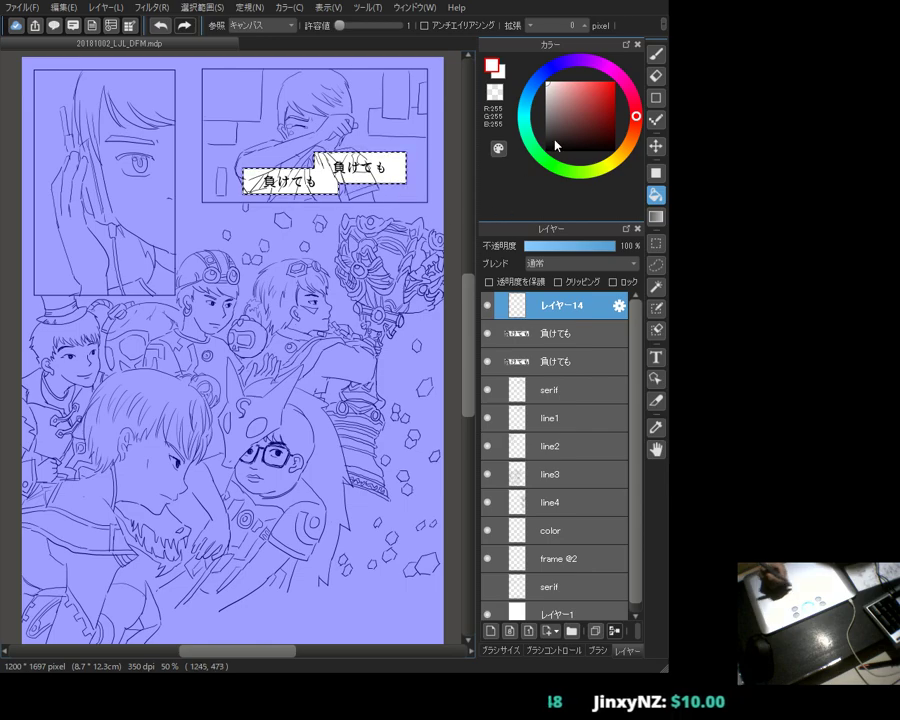
{"action": "left_click_drag", "start_coordinate": [565, 390], "coordinate": [580, 300]}
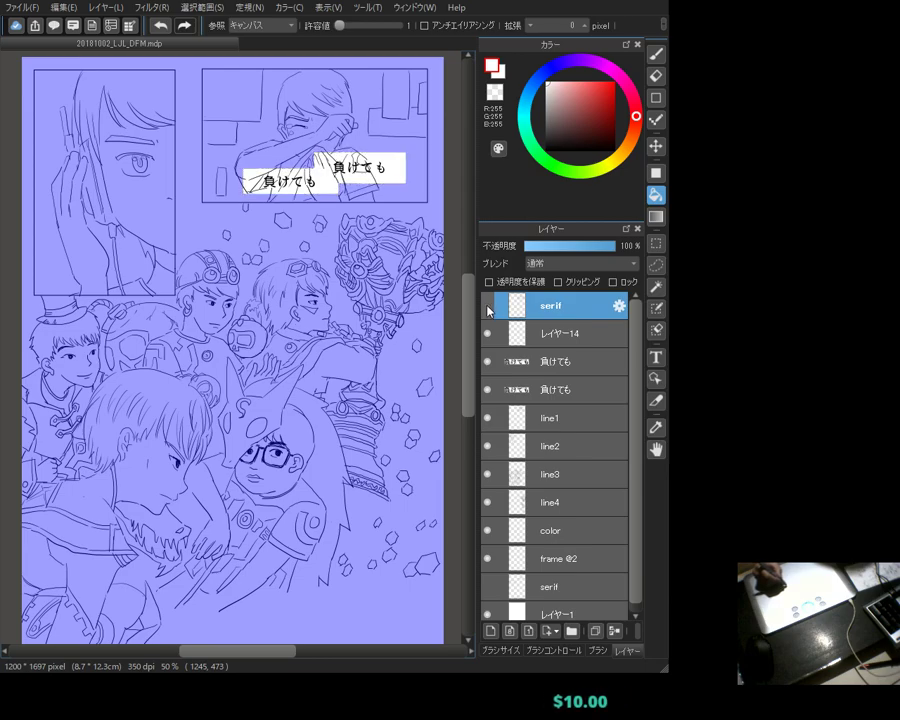
Step: Test painting inside the dialogue box selection on レイヤー14 with a dark red brush, and return to white with the Bucket
{"action": "left_click", "coordinate": [505, 333]}
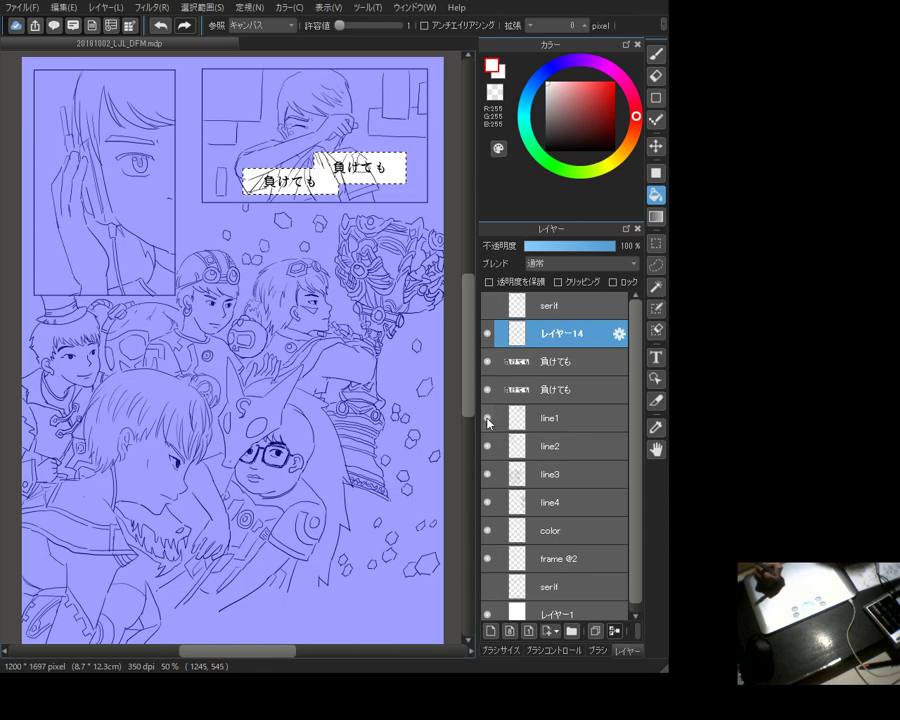
{"action": "left_click", "coordinate": [656, 56]}
{"action": "left_click", "coordinate": [601, 117]}
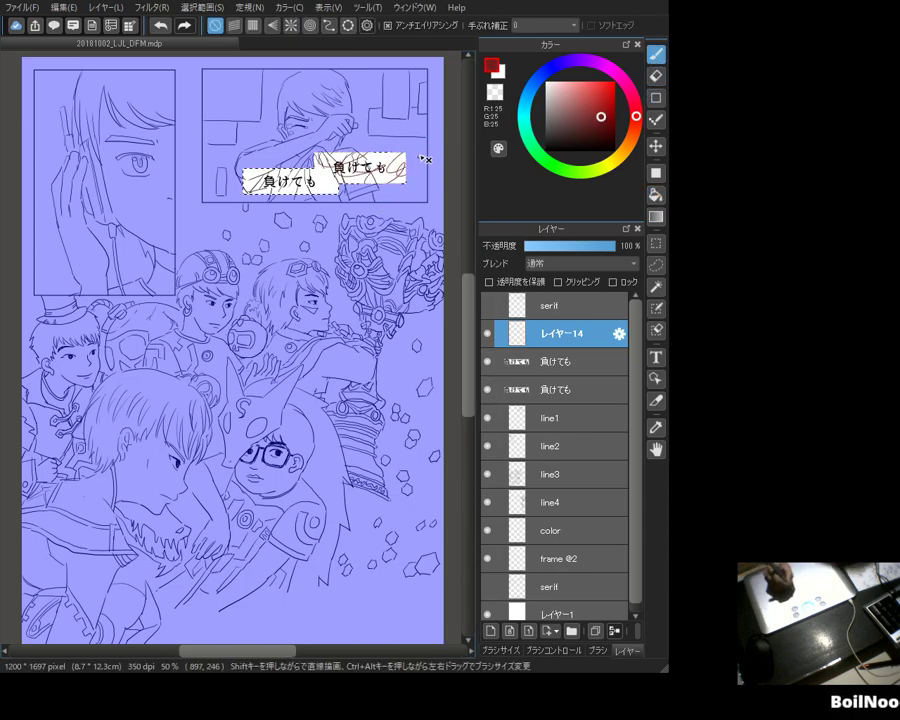
{"action": "left_click", "coordinate": [656, 195]}
{"action": "left_click", "coordinate": [548, 83]}
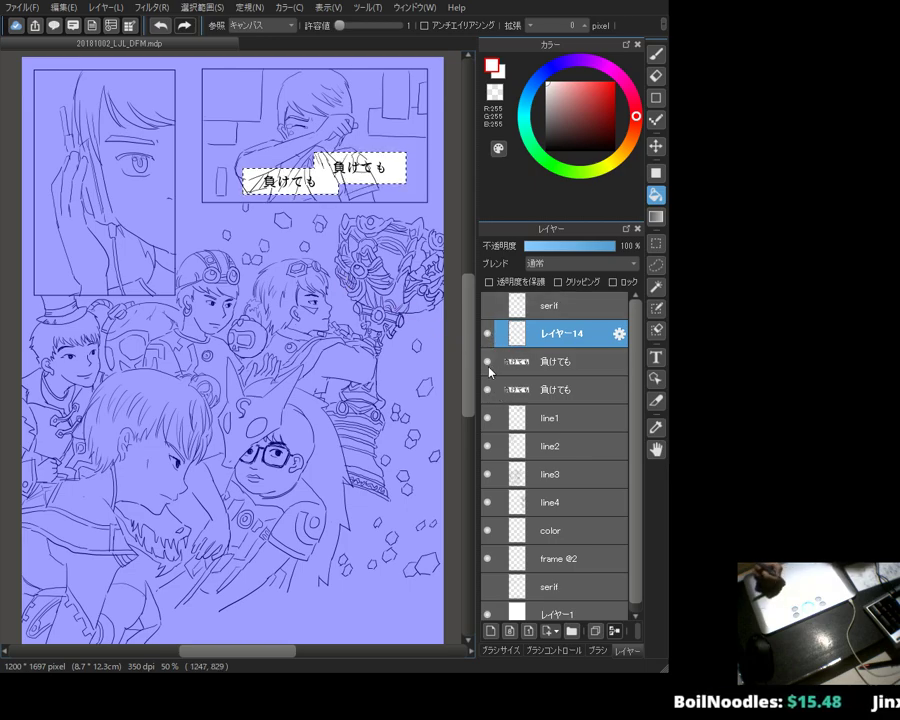
Step: Hide line1 and try filling the selected dialogue boxes with red (240, 0, 0) on レイヤー14
{"action": "left_click", "coordinate": [488, 424]}
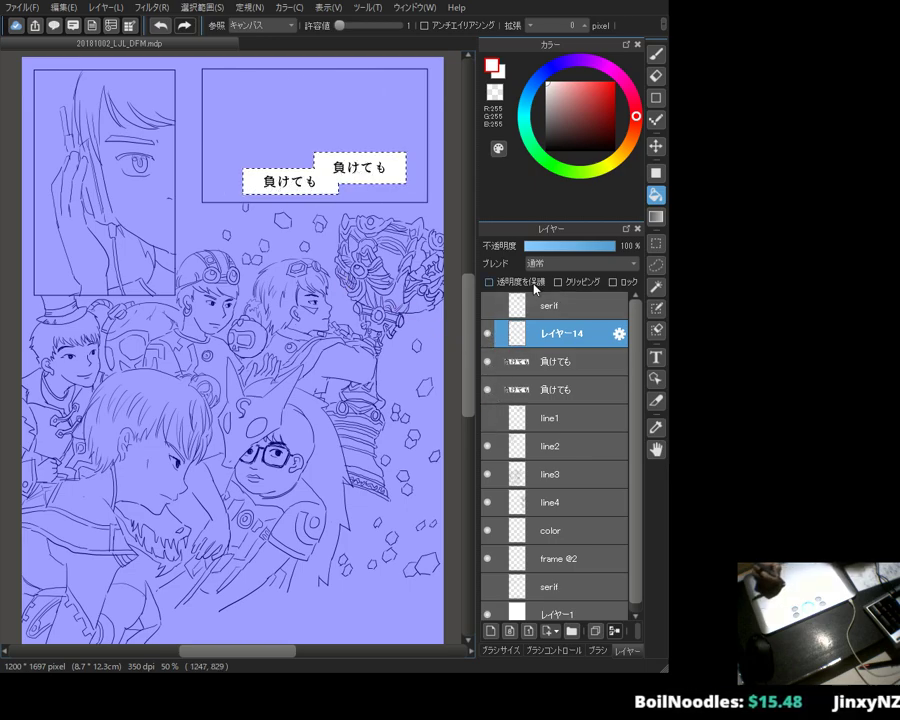
{"action": "left_click", "coordinate": [614, 85]}
{"action": "left_click", "coordinate": [386, 185]}
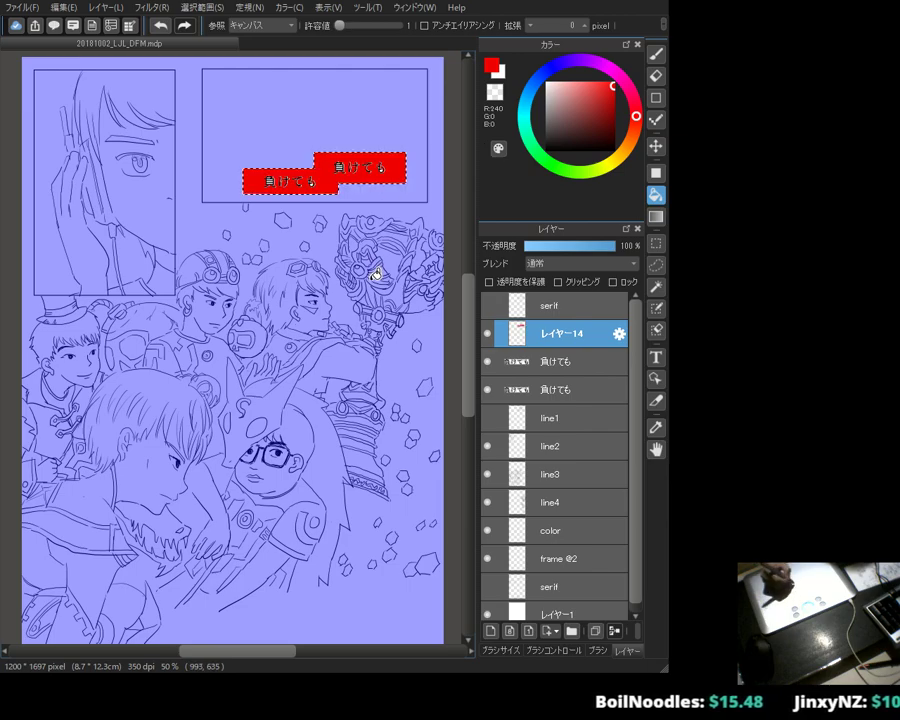
Step: Fill the selected dialogue boxes white on レイヤー14 with the text layers hidden and the Bucket referencing the layer
{"action": "left_click", "coordinate": [488, 324]}
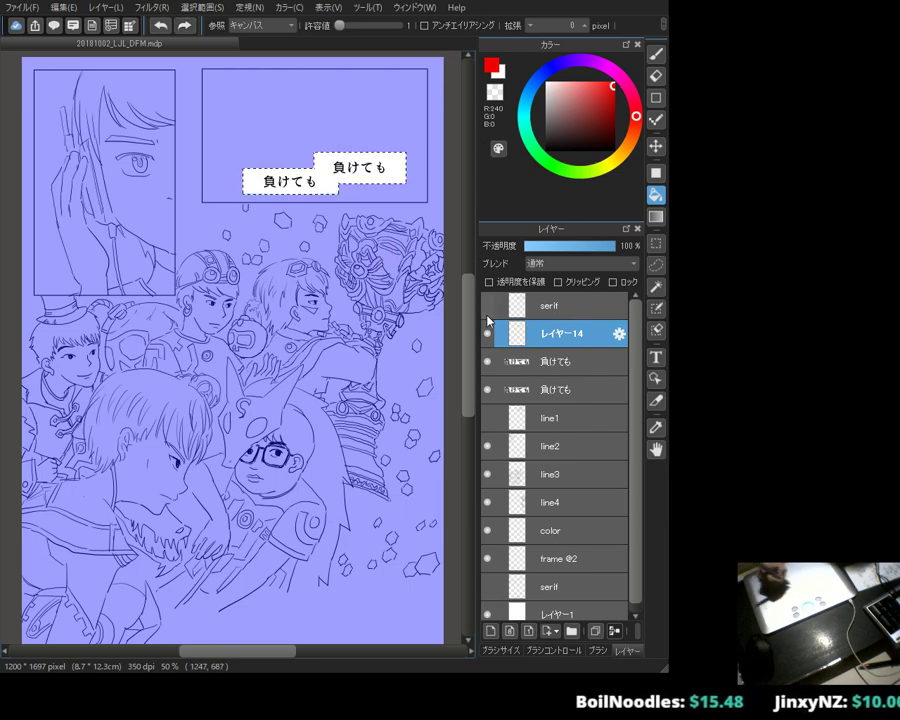
{"action": "left_click", "coordinate": [487, 389]}
{"action": "left_click", "coordinate": [258, 27]}
{"action": "left_click", "coordinate": [258, 53]}
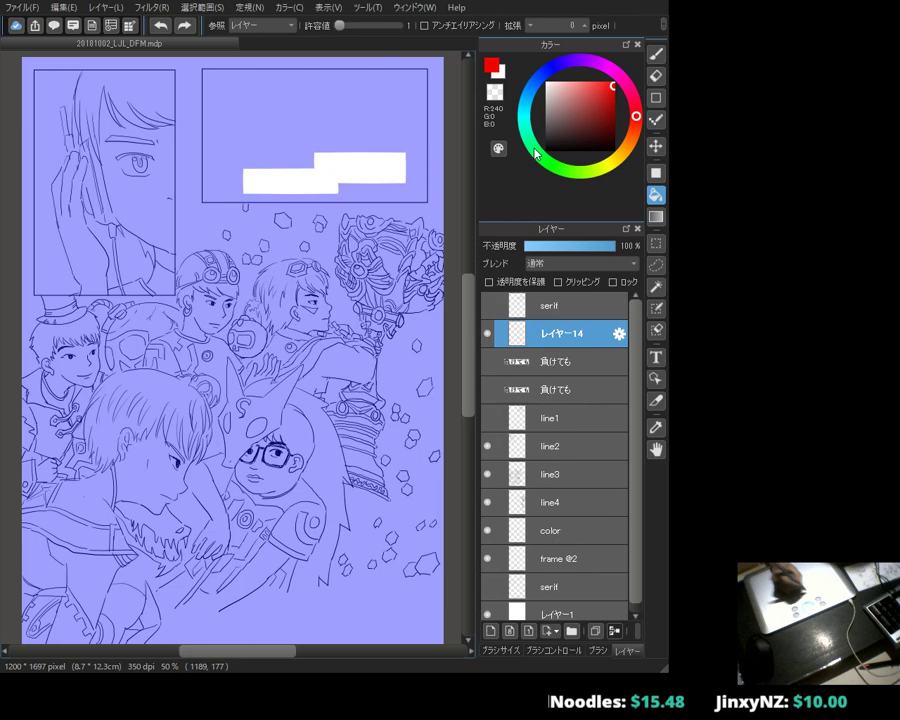
{"action": "left_click", "coordinate": [546, 82]}
{"action": "left_click", "coordinate": [376, 159]}
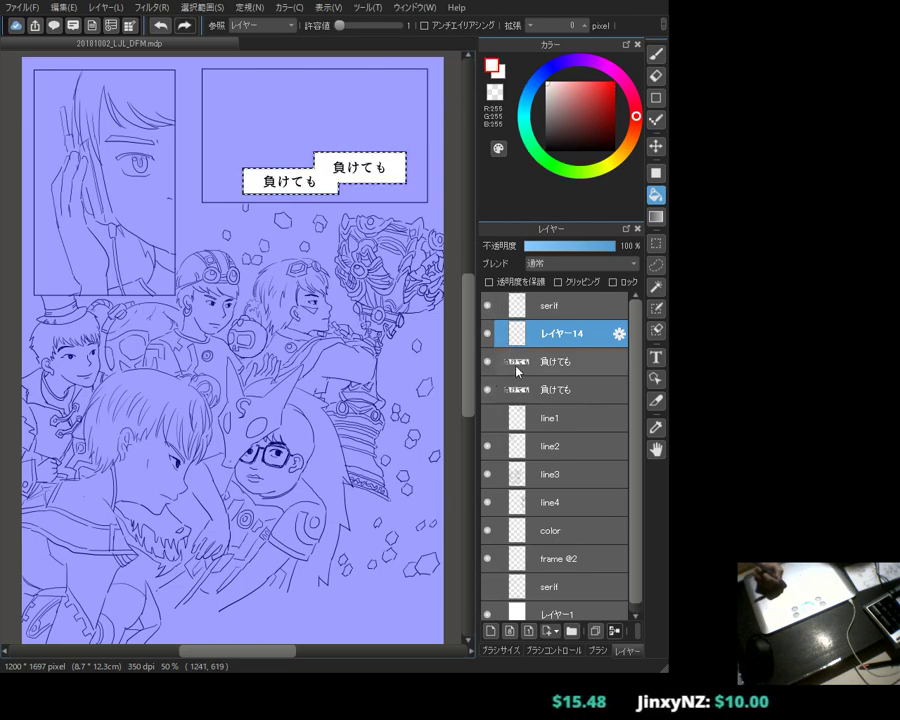
Step: Toggle the visibility of line1, the 負けても text layers and serif to check whether the white fill covers the line art
{"action": "left_click", "coordinate": [489, 419]}
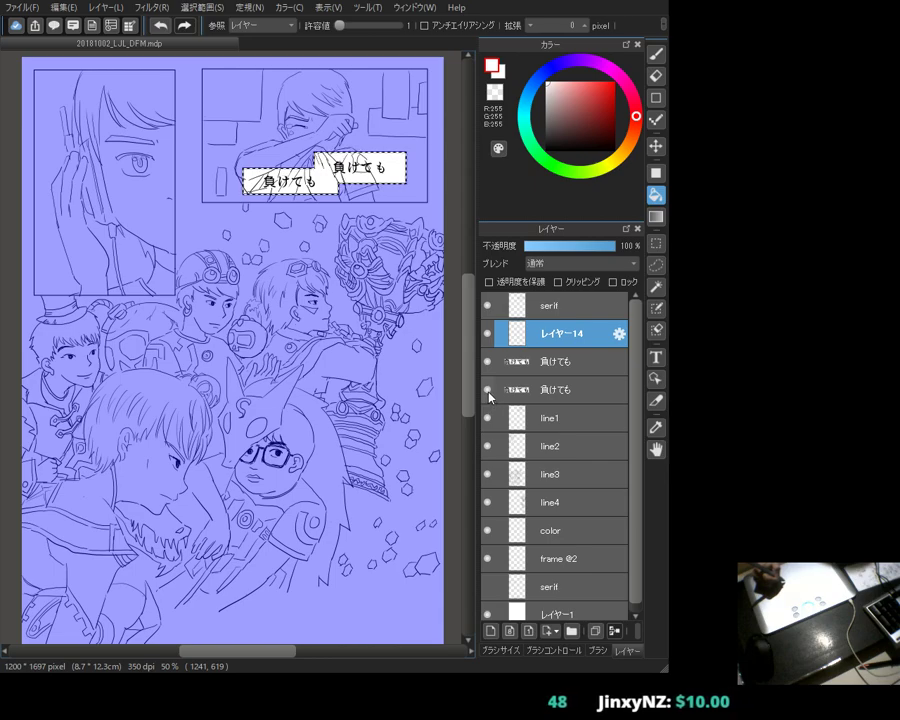
{"action": "left_click", "coordinate": [489, 419]}
{"action": "left_click", "coordinate": [489, 419]}
{"action": "left_click", "coordinate": [489, 419]}
{"action": "left_click", "coordinate": [489, 419]}
{"action": "left_click", "coordinate": [489, 419]}
{"action": "left_click", "coordinate": [487, 389]}
{"action": "left_click", "coordinate": [489, 417]}
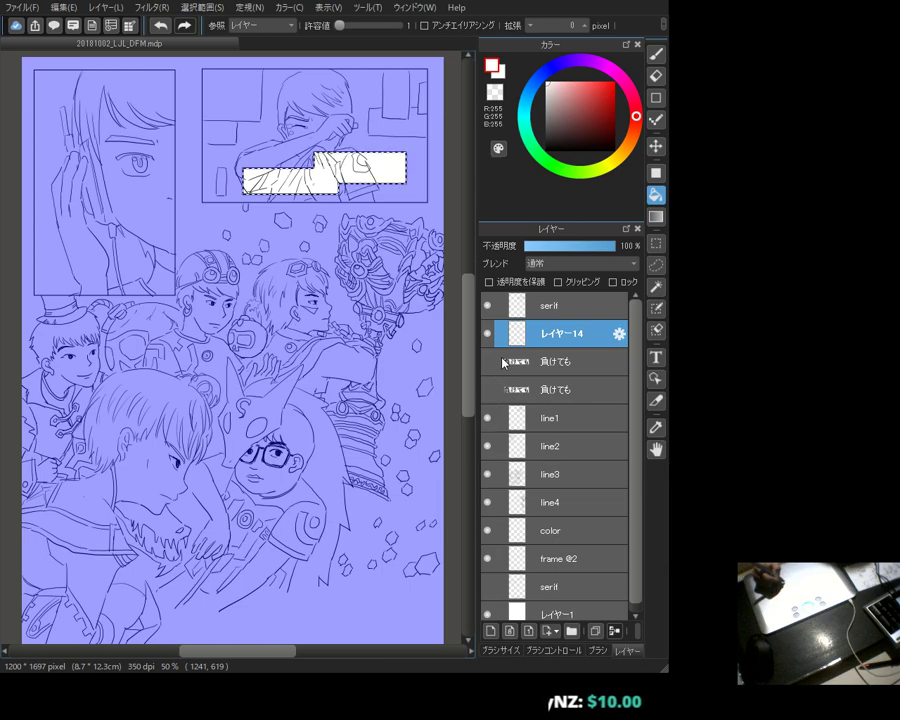
{"action": "left_click", "coordinate": [489, 306]}
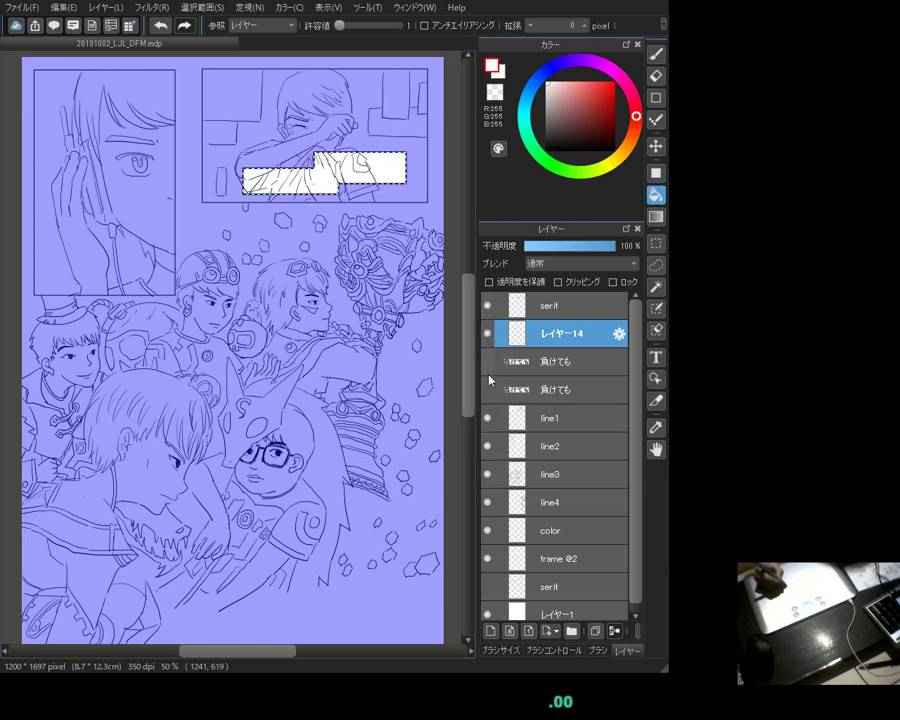
Step: Try filling the selected dialogue boxes with red (237, 0, 0) on レイヤー14 while line1 is hidden
{"action": "left_click", "coordinate": [488, 418]}
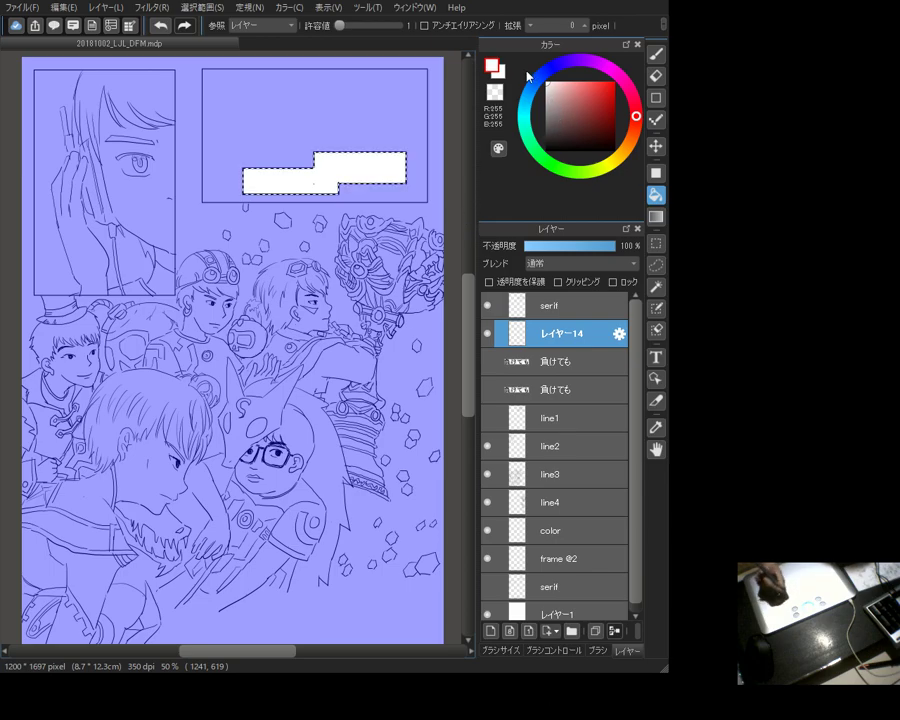
{"action": "left_click", "coordinate": [593, 116]}
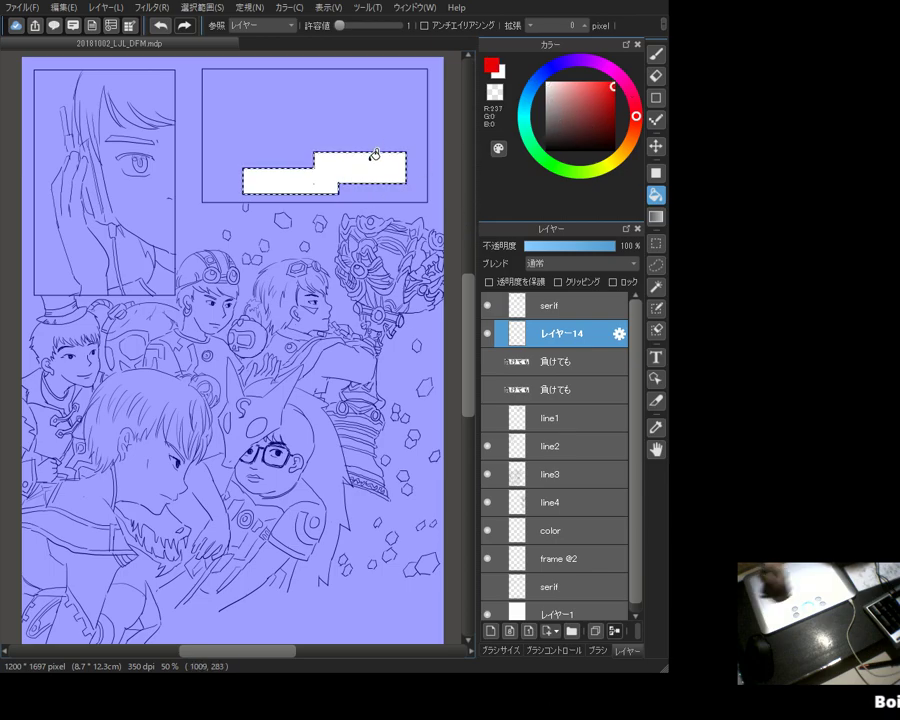
{"action": "left_click", "coordinate": [376, 153]}
{"action": "key", "text": "ctrl+z"}
{"action": "key", "text": "ctrl+d"}
{"action": "key", "text": "ctrl+z"}
{"action": "left_click", "coordinate": [363, 155]}
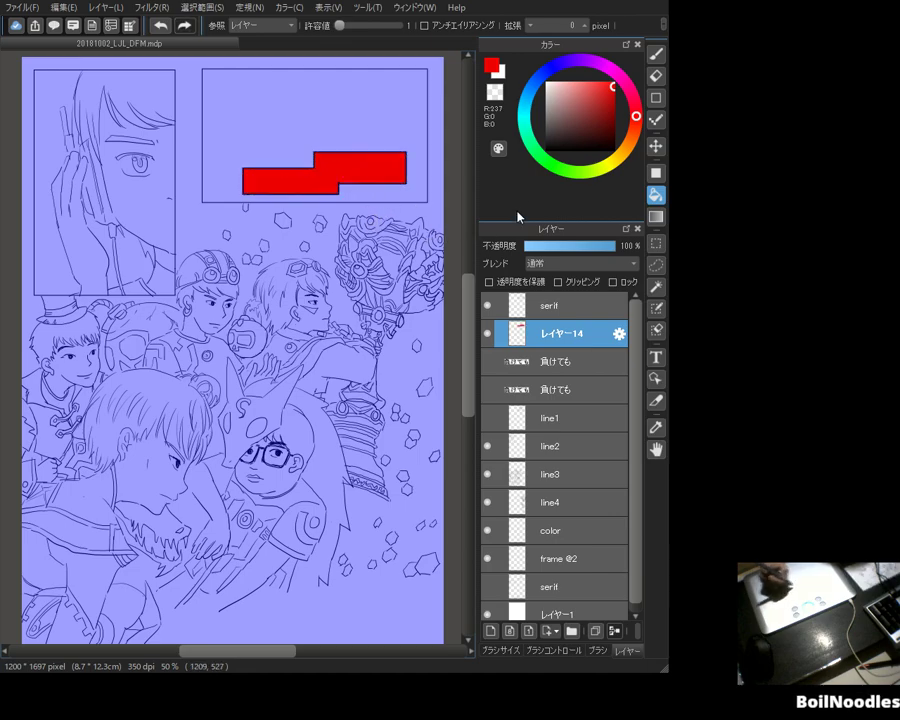
{"action": "key", "text": "ctrl+z"}
Step: Fill the selected dialogue boxes white, show line1 again, and move both 負けても text layers above レイヤー14
{"action": "key", "text": "x"}
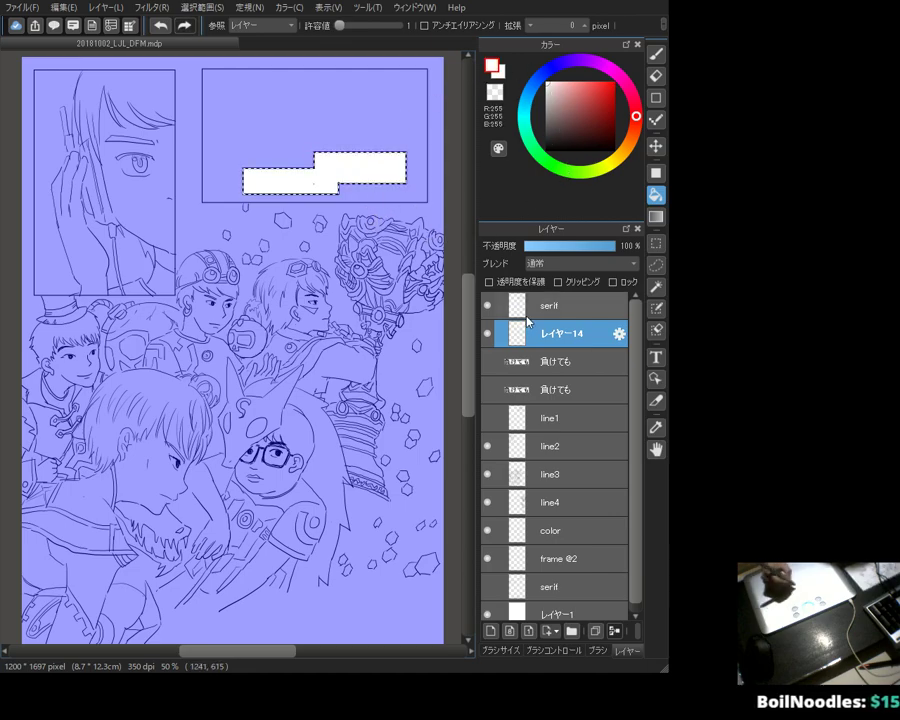
{"action": "left_click", "coordinate": [488, 421]}
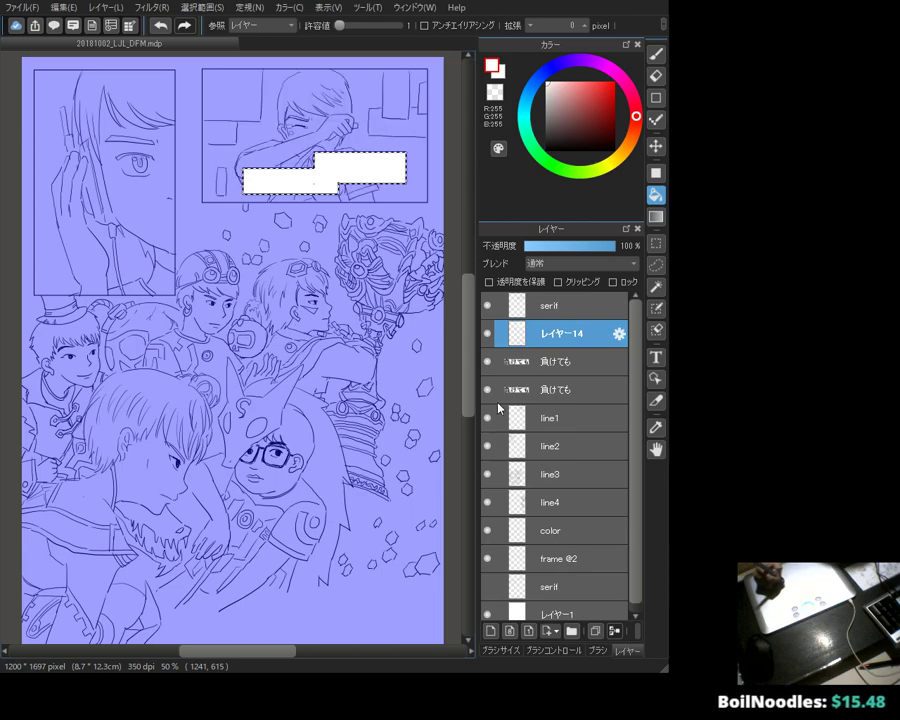
{"action": "left_click_drag", "start_coordinate": [558, 364], "coordinate": [566, 318]}
{"action": "left_click_drag", "start_coordinate": [562, 387], "coordinate": [568, 319]}
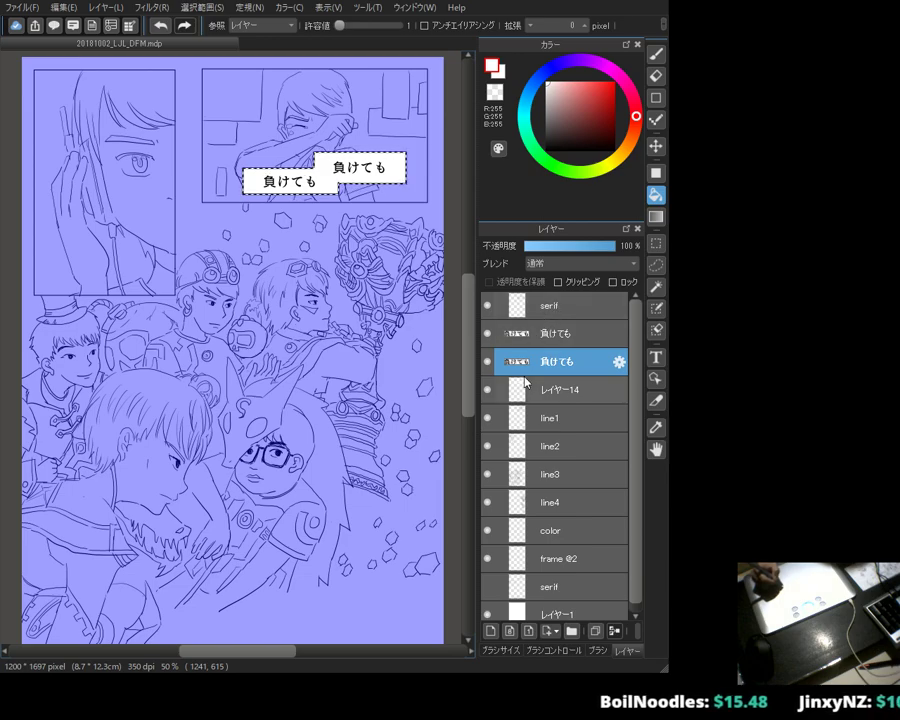
Step: Rename レイヤー14 to white and clear the selection of the dialogue boxes
{"action": "left_click", "coordinate": [556, 398]}
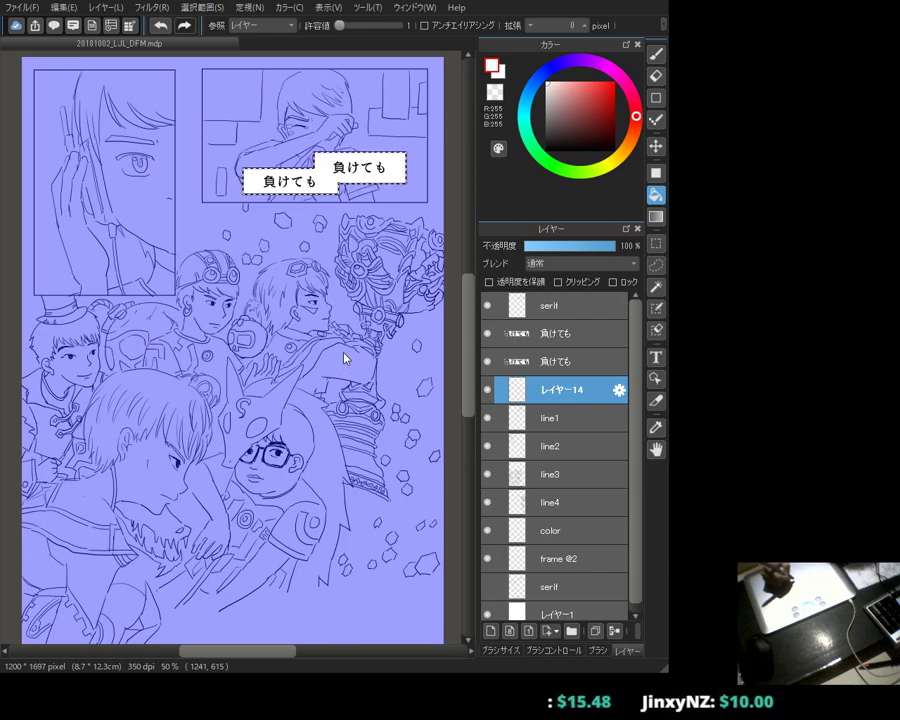
{"action": "key", "text": "Return"}
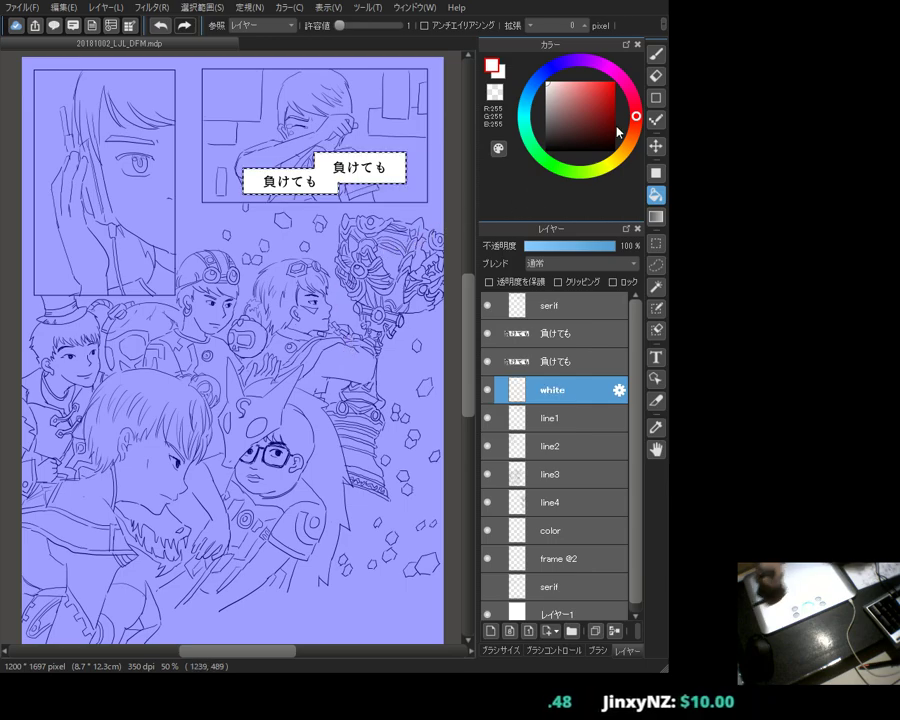
{"action": "left_click", "coordinate": [656, 54]}
{"action": "key", "text": "ctrl+d"}
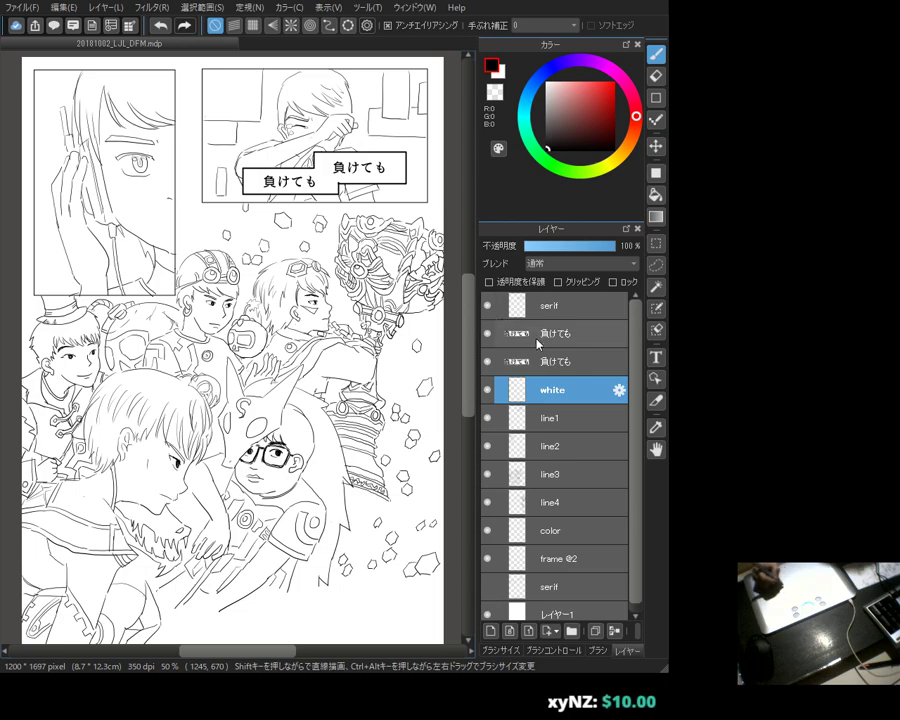
Step: Try drawing a large black rectangle with the shape brush over the crowd figures on the top serif layer
{"action": "left_click", "coordinate": [545, 418]}
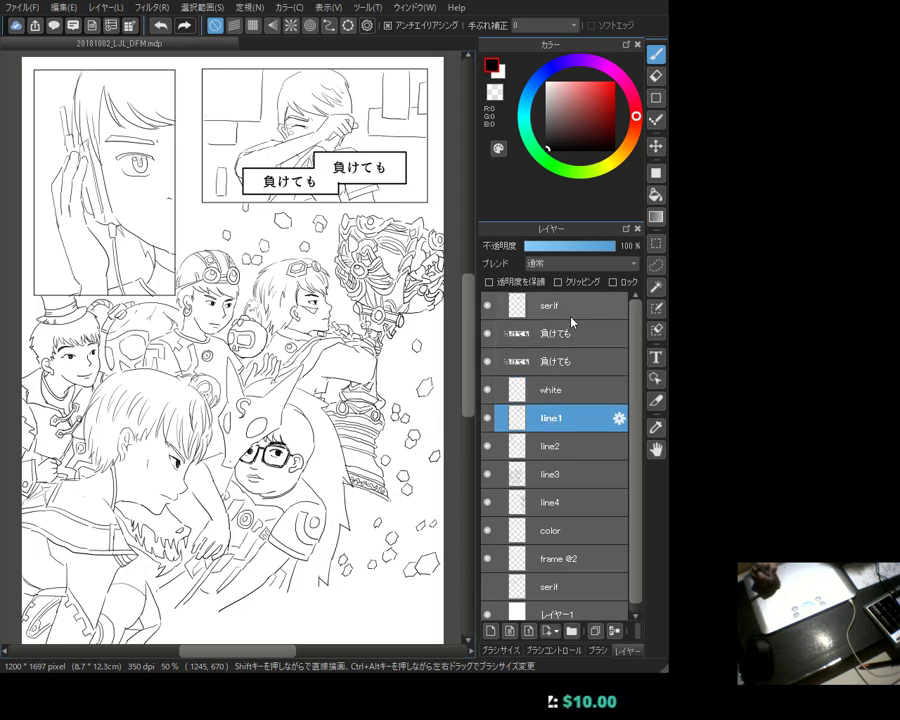
{"action": "left_click", "coordinate": [566, 306]}
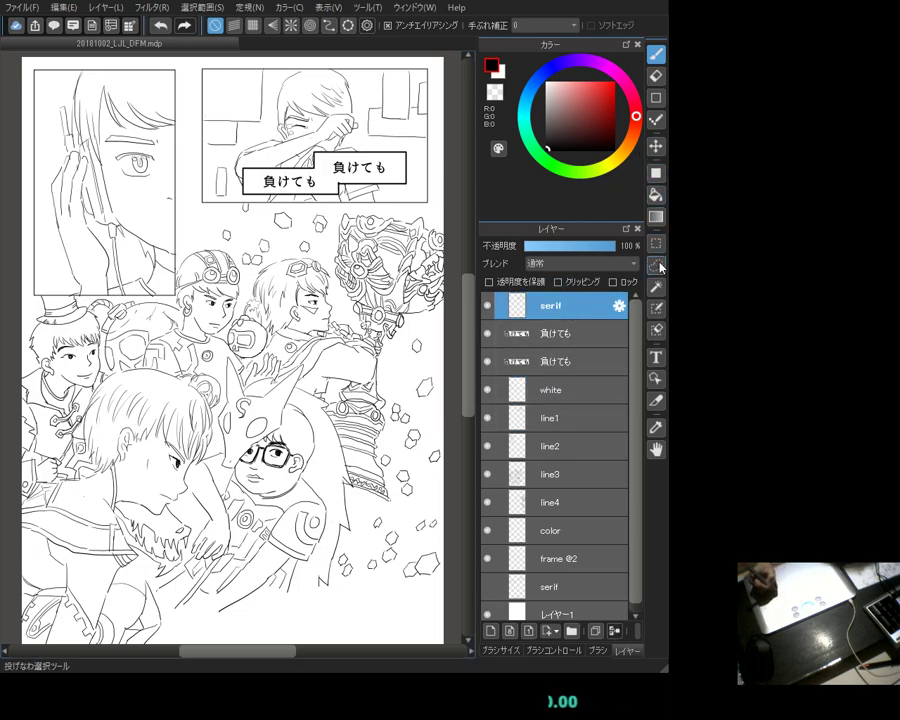
{"action": "left_click", "coordinate": [656, 97]}
{"action": "mouse_move", "coordinate": [158, 264]}
{"action": "left_mouse_down"}
{"action": "mouse_move", "coordinate": [303, 389]}
{"action": "mouse_move", "coordinate": [310, 414]}
{"action": "left_mouse_up"}
{"action": "key", "text": "ctrl+z"}
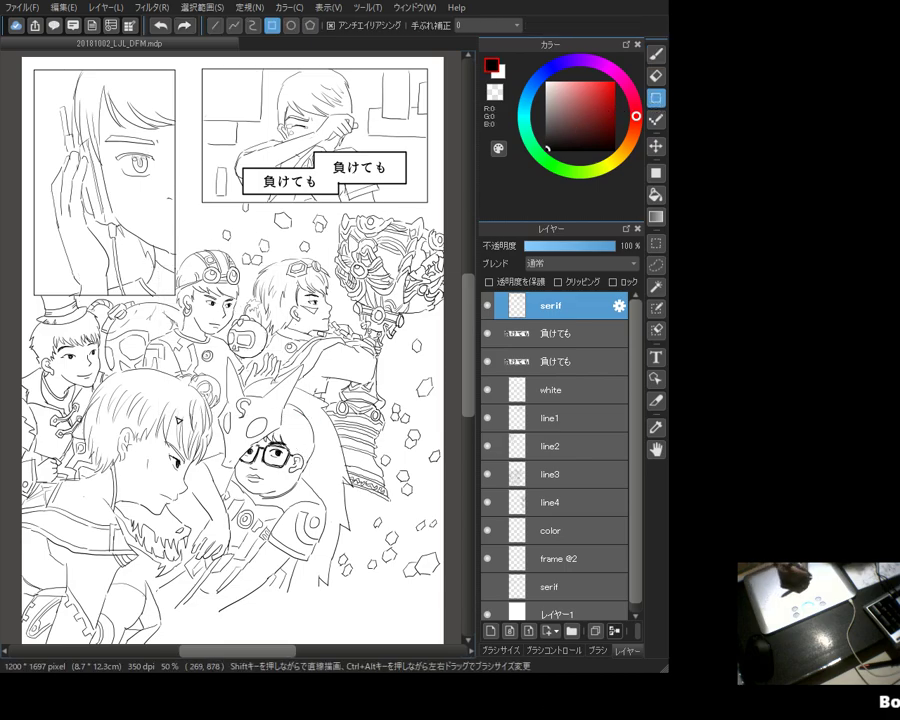
Step: Show the handwritten serif layer, move it directly below the top serif layer, and box the first panel's handwritten dialogue
{"action": "left_click", "coordinate": [489, 588]}
{"action": "left_click_drag", "start_coordinate": [563, 593], "coordinate": [595, 335]}
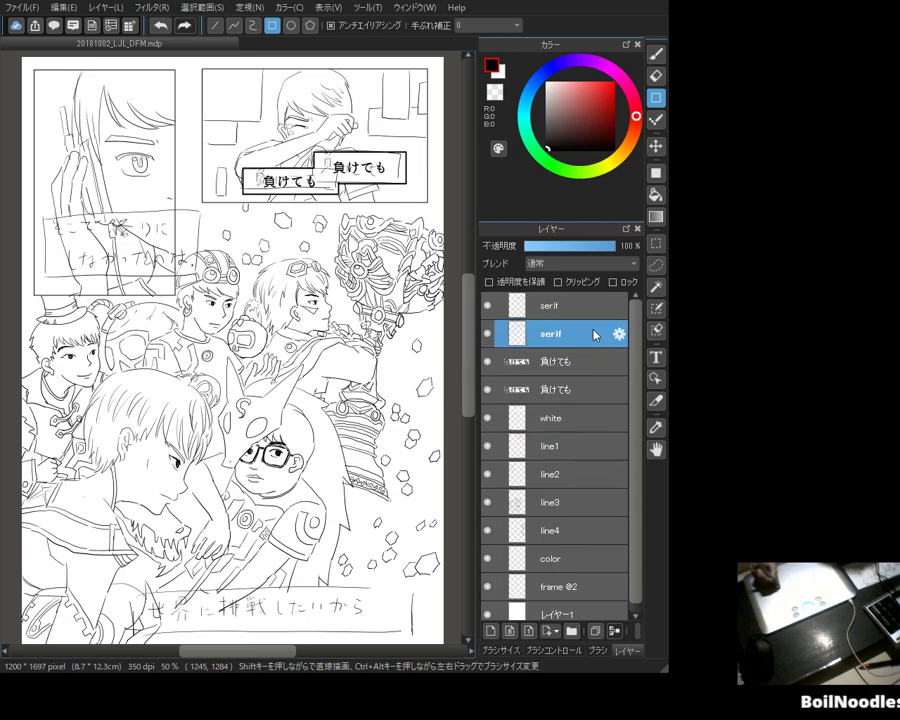
{"action": "left_click_drag", "start_coordinate": [43, 218], "coordinate": [200, 275]}
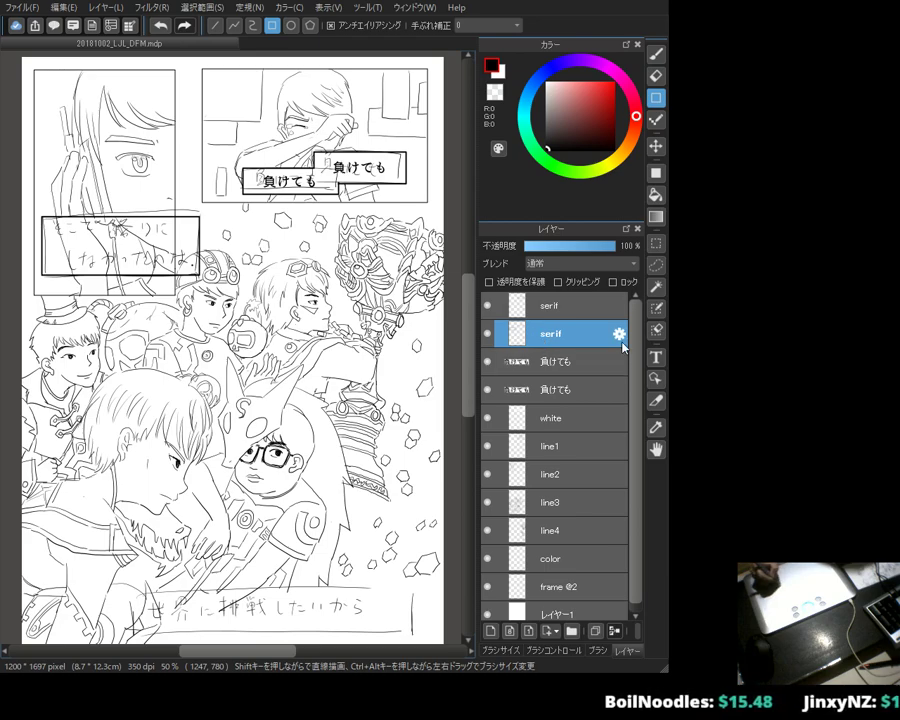
Step: Add the two-line text そこで終わりに / しなかったのは in black inside the first panel's dialogue box
{"action": "left_click", "coordinate": [656, 357]}
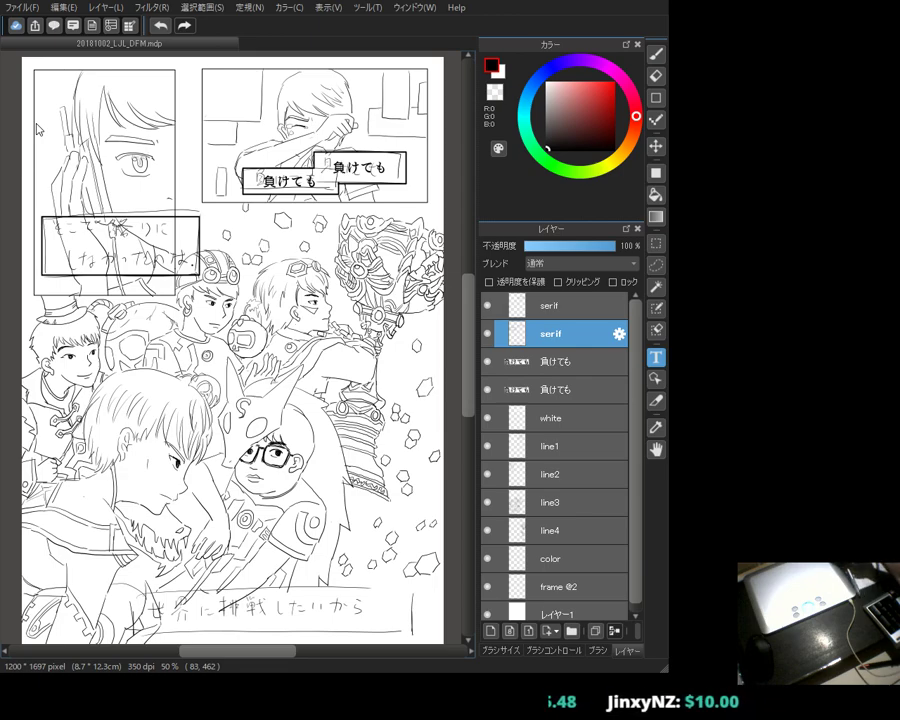
{"action": "key", "text": "ctrl+v"}
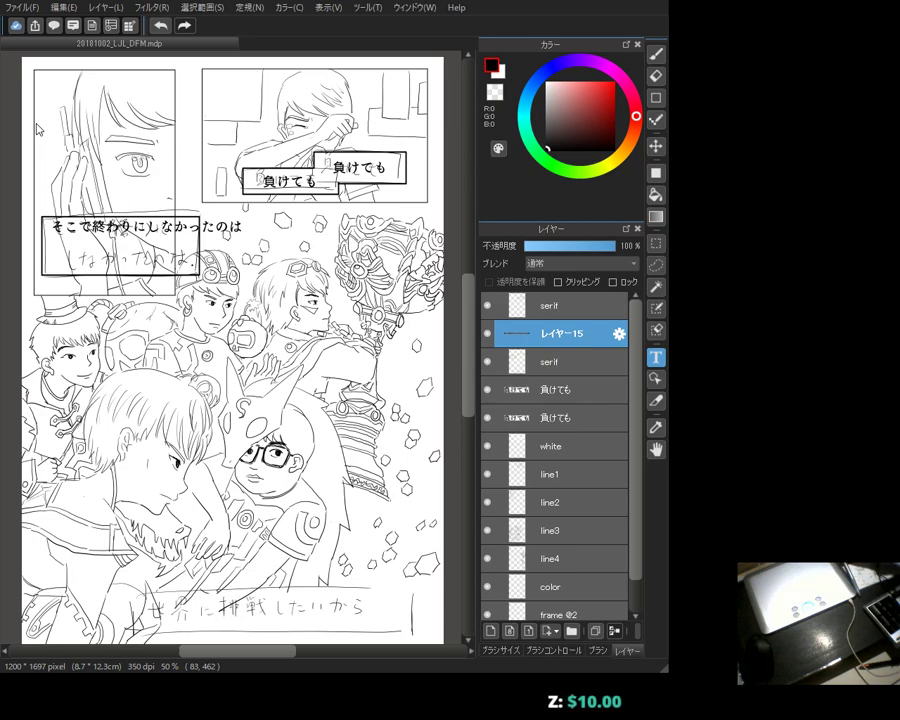
{"action": "key", "text": "Return"}
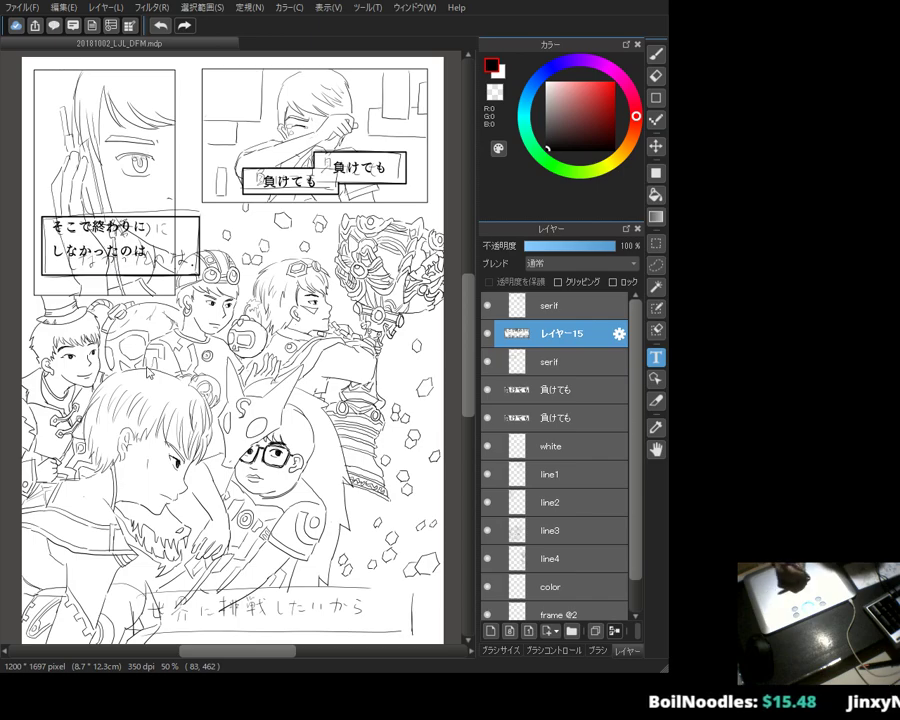
{"action": "left_click", "coordinate": [264, 649]}
{"action": "mouse_move", "coordinate": [106, 246]}
{"action": "left_mouse_down"}
{"action": "mouse_move", "coordinate": [124, 251]}
{"action": "mouse_move", "coordinate": [111, 258]}
{"action": "left_mouse_up"}
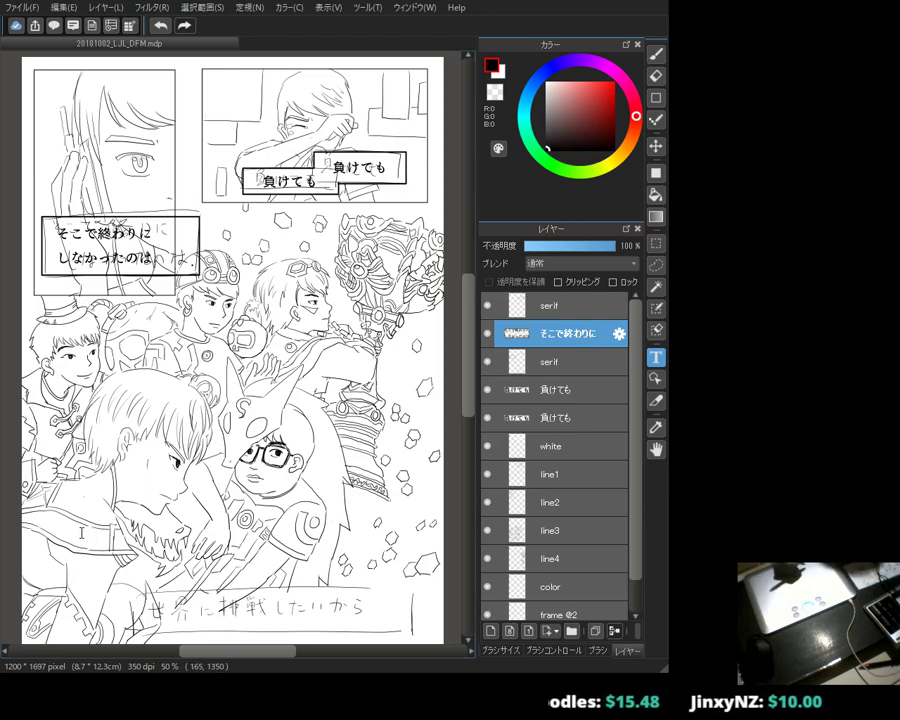
Step: Erase the drawn box and handwriting around the first panel's dialogue from the handwritten serif layer, keeping the typed text
{"action": "left_click", "coordinate": [560, 365]}
{"action": "left_click", "coordinate": [488, 362]}
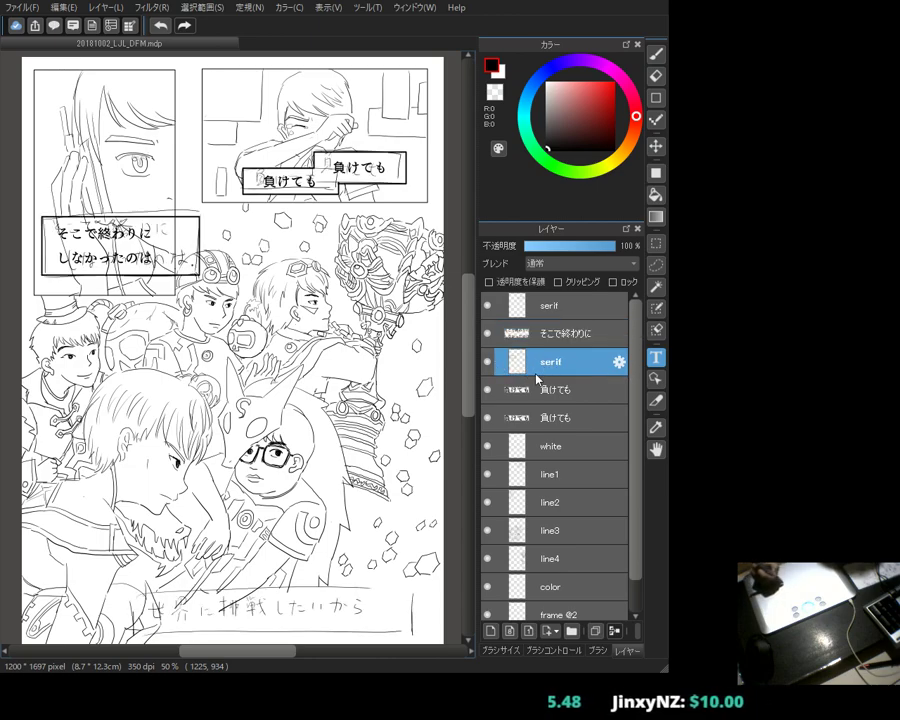
{"action": "left_click", "coordinate": [656, 54]}
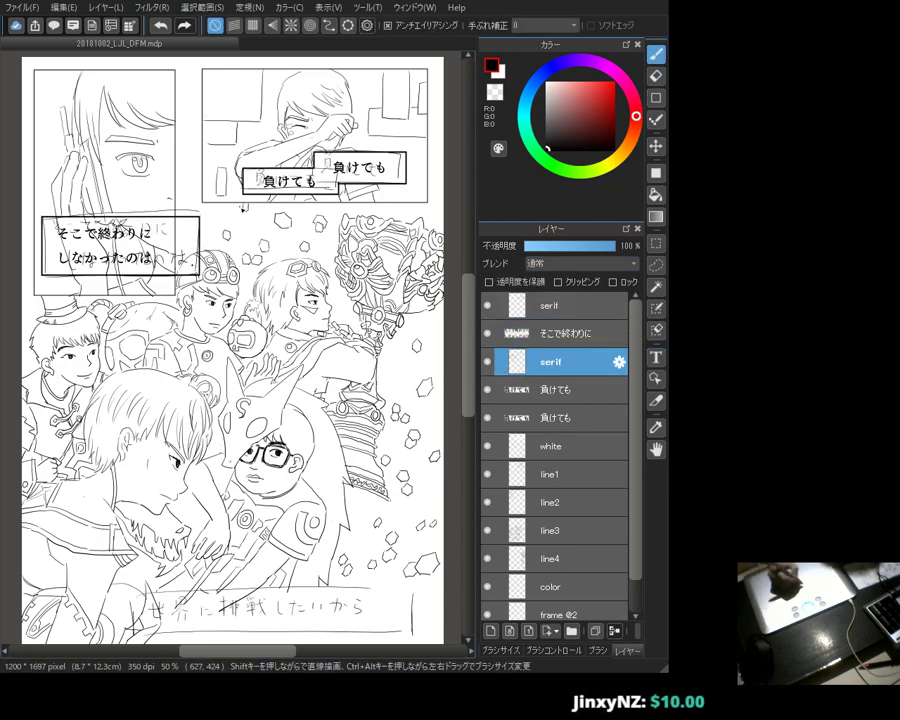
{"action": "left_click", "coordinate": [655, 246]}
{"action": "left_click_drag", "start_coordinate": [34, 206], "coordinate": [214, 297]}
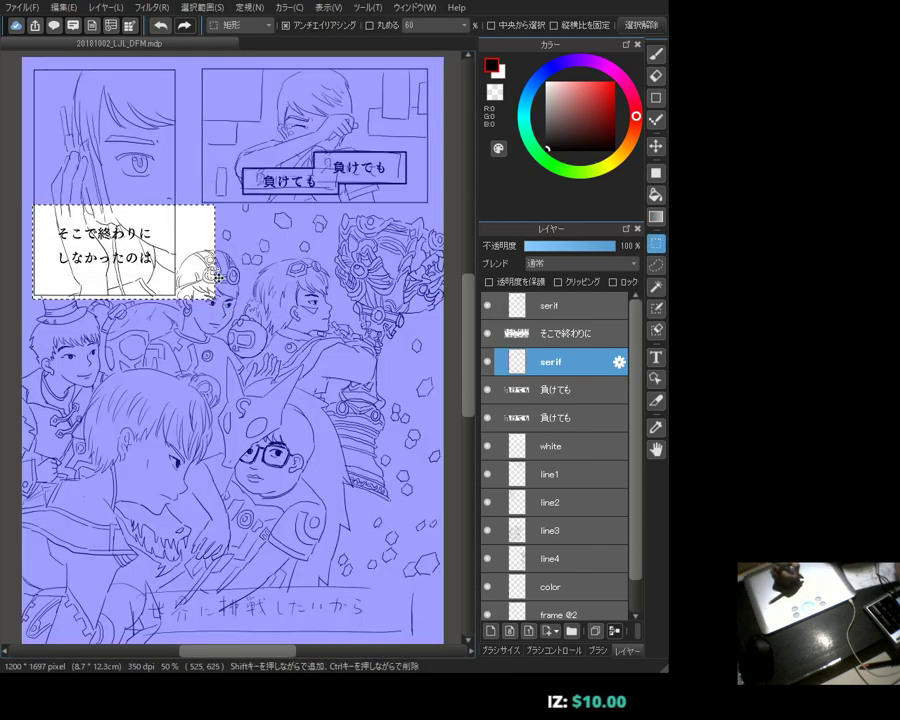
{"action": "left_click", "coordinate": [656, 97]}
{"action": "key", "text": "ctrl+d"}
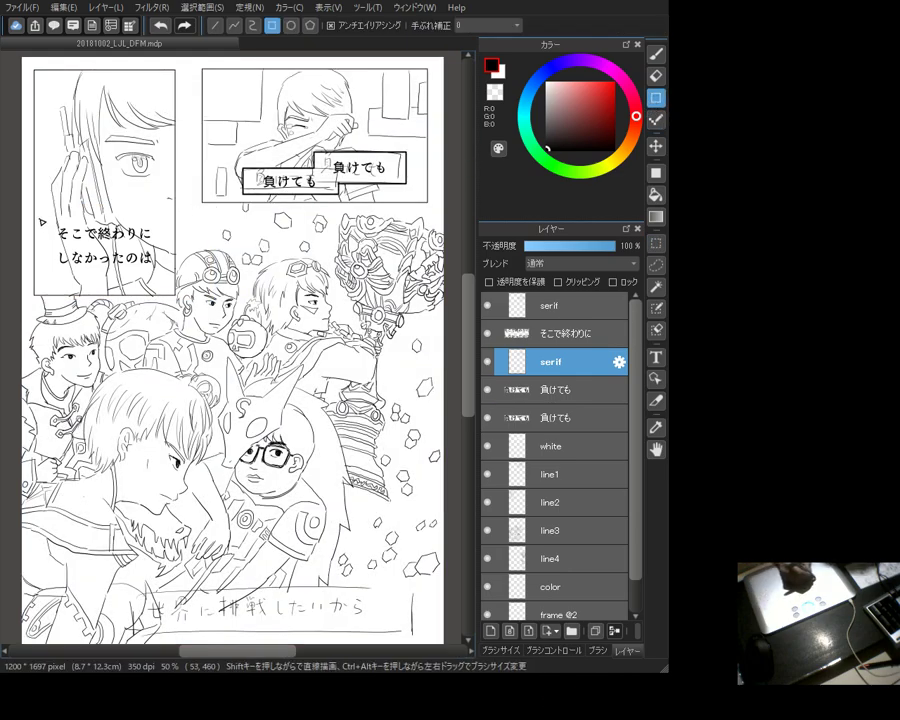
Step: Draw a tighter black rectangle around the そこで終わりに text inside the first panel and center the text in it
{"action": "left_click_drag", "start_coordinate": [43, 222], "coordinate": [170, 290]}
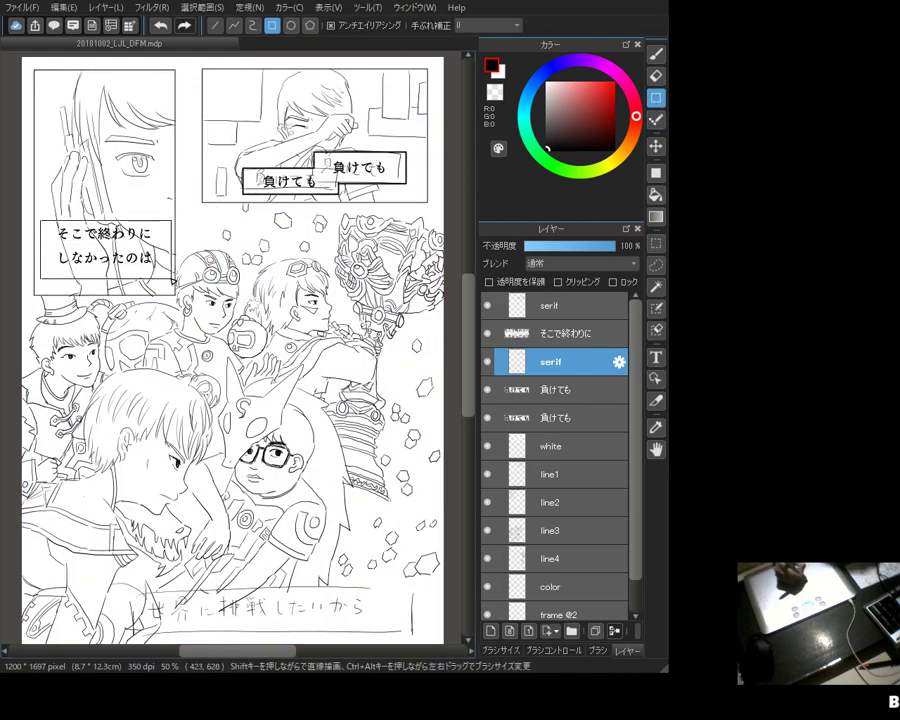
{"action": "left_click_drag", "start_coordinate": [168, 277], "coordinate": [170, 282]}
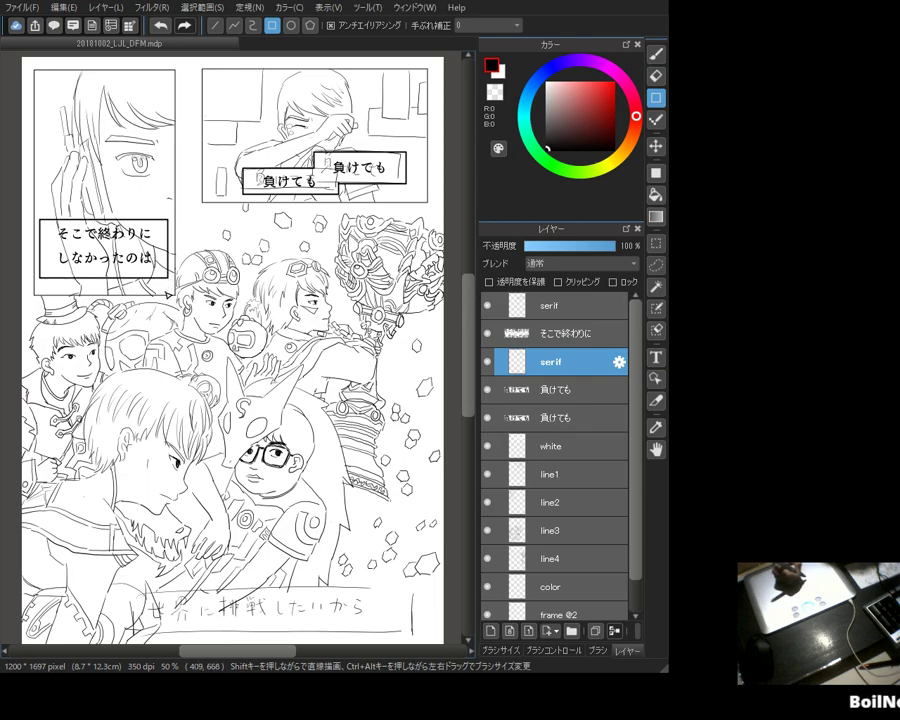
{"action": "left_click", "coordinate": [622, 332]}
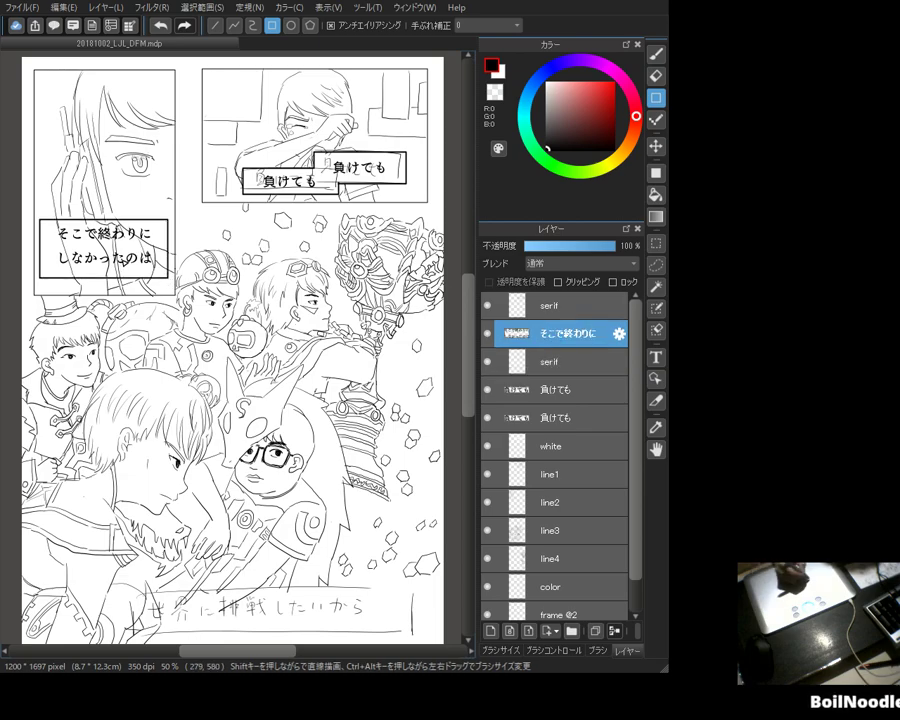
{"action": "left_click", "coordinate": [655, 357]}
{"action": "left_click_drag", "start_coordinate": [122, 253], "coordinate": [122, 258]}
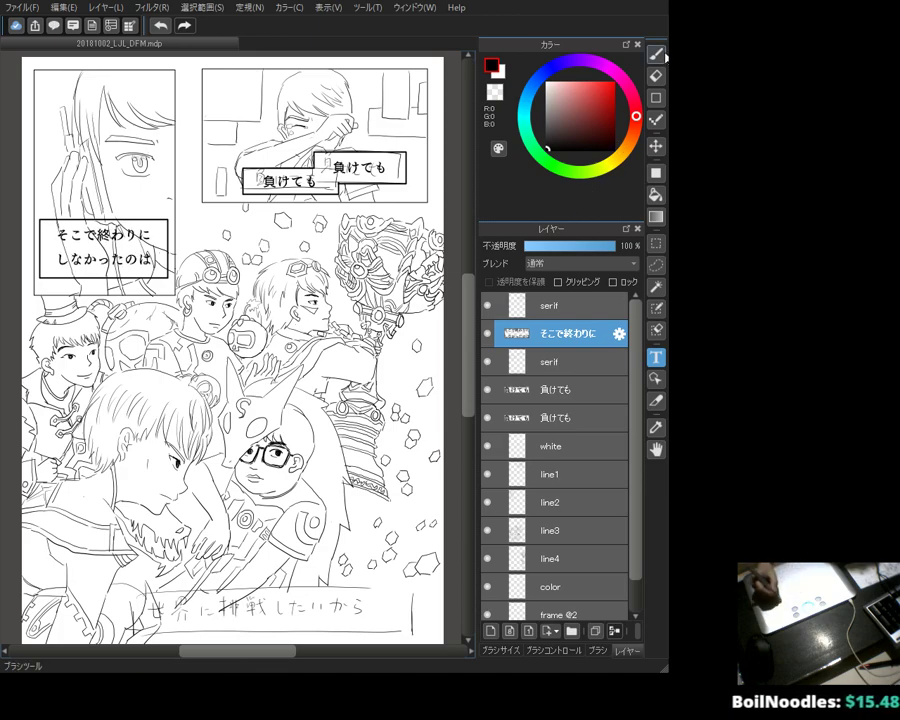
Step: Try to select the inside of the first panel's dialogue box with the magic wand on the white layer
{"action": "left_click", "coordinate": [656, 195]}
{"action": "left_click", "coordinate": [530, 362]}
{"action": "left_click", "coordinate": [488, 362]}
{"action": "left_click", "coordinate": [488, 362]}
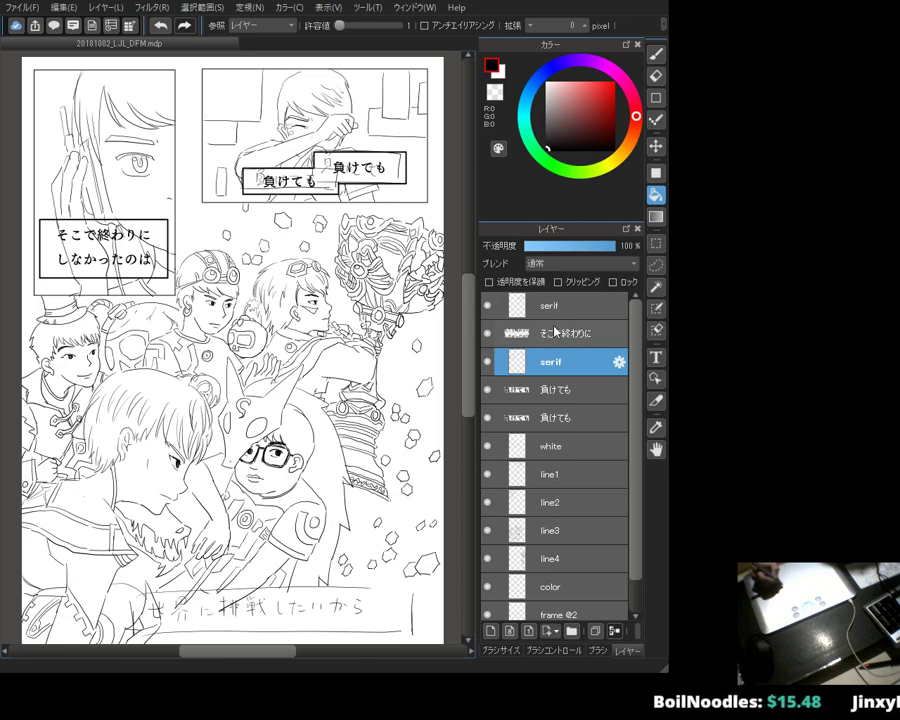
{"action": "left_click", "coordinate": [557, 446]}
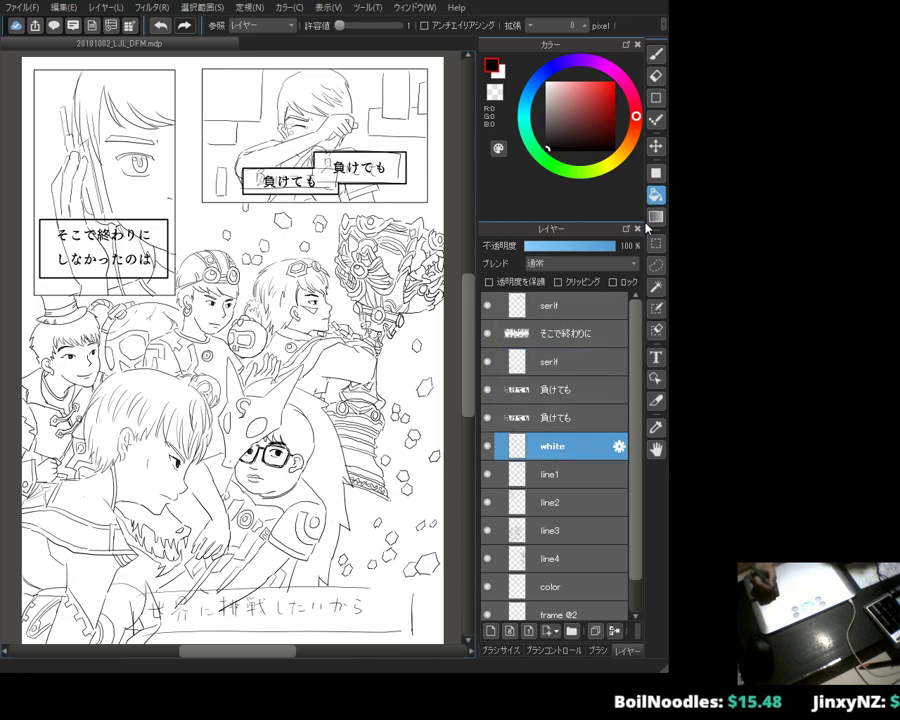
{"action": "left_click", "coordinate": [656, 287]}
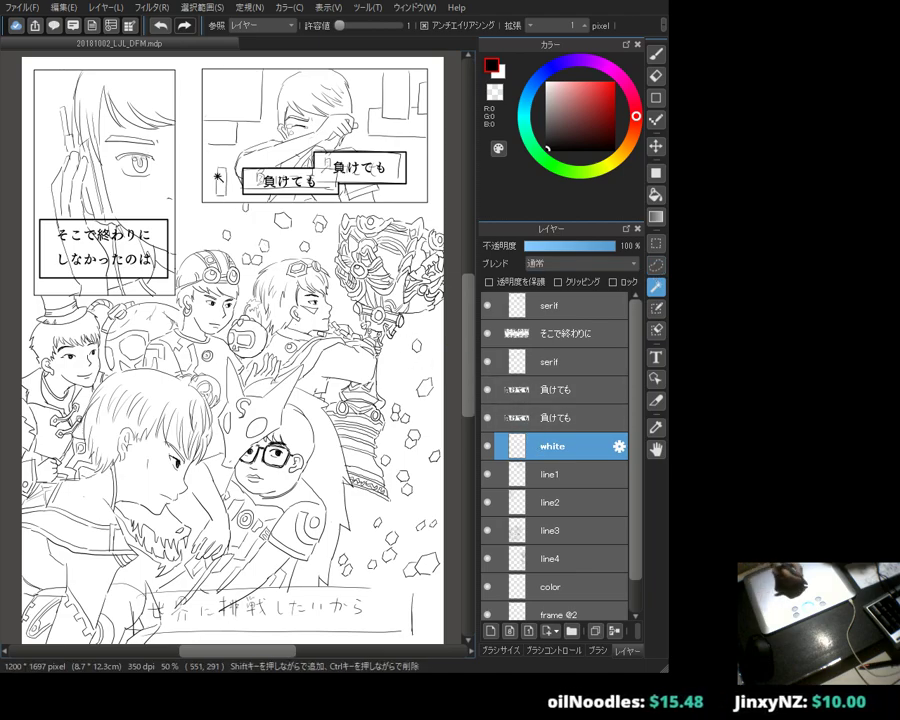
{"action": "left_click", "coordinate": [216, 167]}
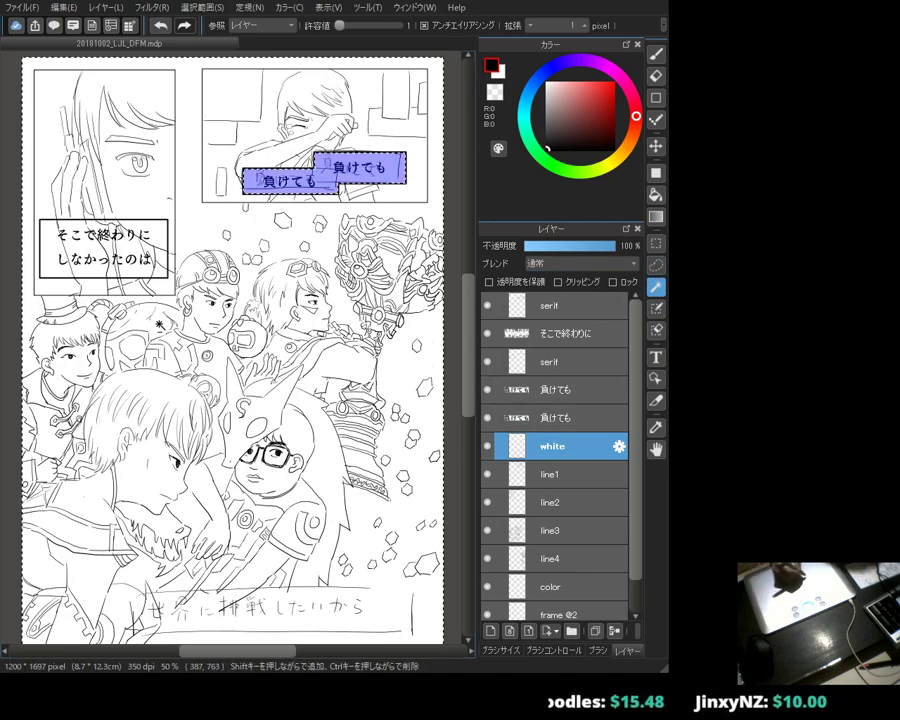
{"action": "key", "text": "ctrl+d"}
Step: Try the magic wand selection for the dialogue box on the top serif layer, and deselect
{"action": "left_click", "coordinate": [556, 369]}
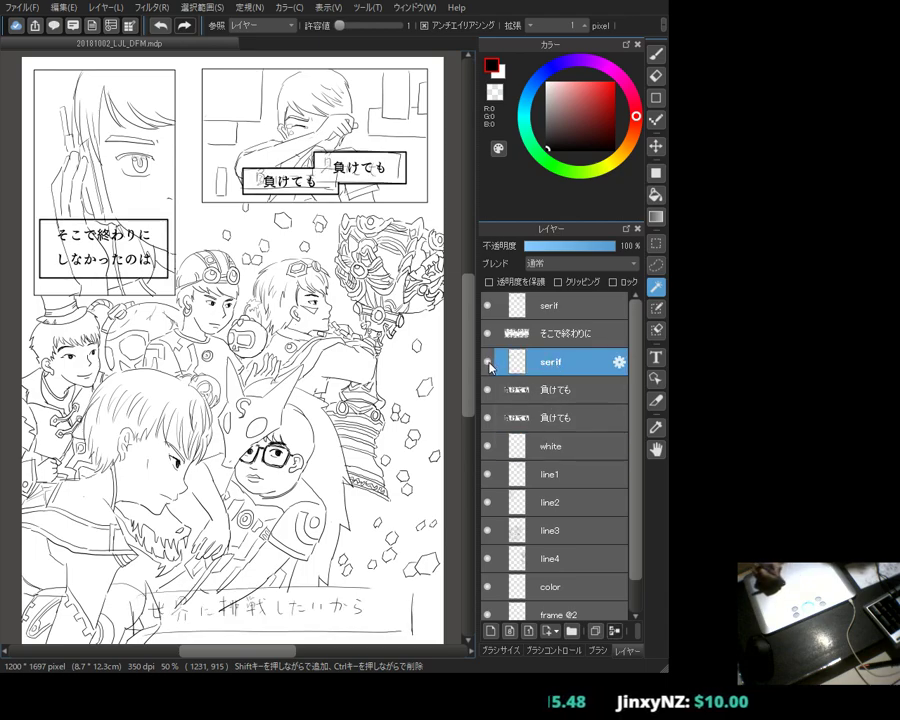
{"action": "left_click", "coordinate": [550, 305]}
{"action": "left_click", "coordinate": [148, 377]}
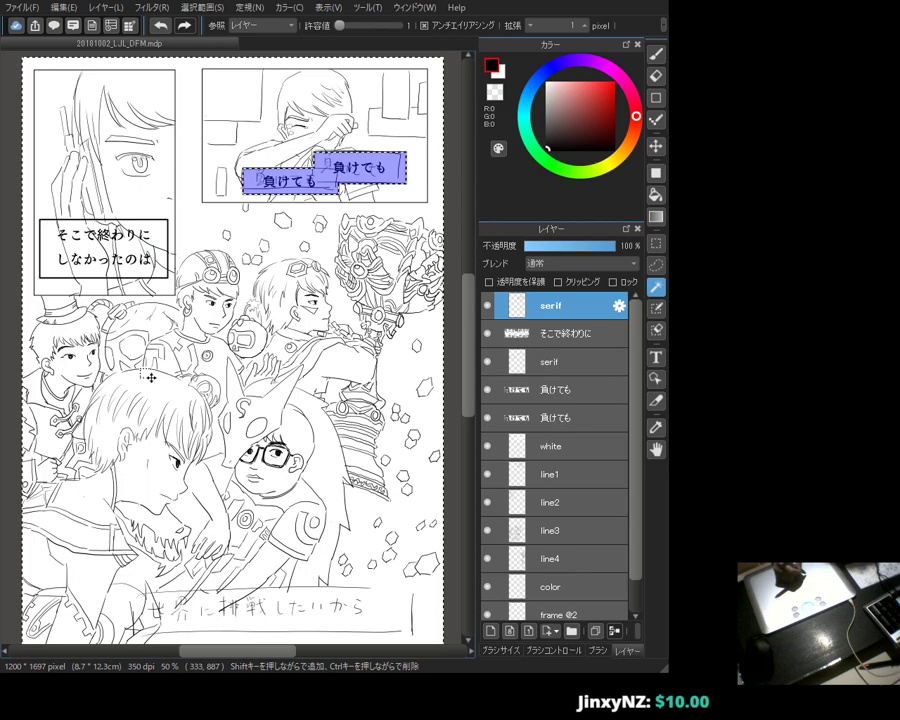
{"action": "key", "text": "ctrl+d"}
Step: Toggle the visibility of both serif layers and the そこで終わりに text layer to check which one holds the new box
{"action": "left_click", "coordinate": [487, 306]}
{"action": "left_click", "coordinate": [488, 307]}
{"action": "left_click", "coordinate": [489, 334]}
{"action": "left_click", "coordinate": [489, 334]}
{"action": "left_click", "coordinate": [488, 362]}
{"action": "left_click", "coordinate": [488, 363]}
{"action": "left_click", "coordinate": [488, 363]}
{"action": "left_click", "coordinate": [488, 363]}
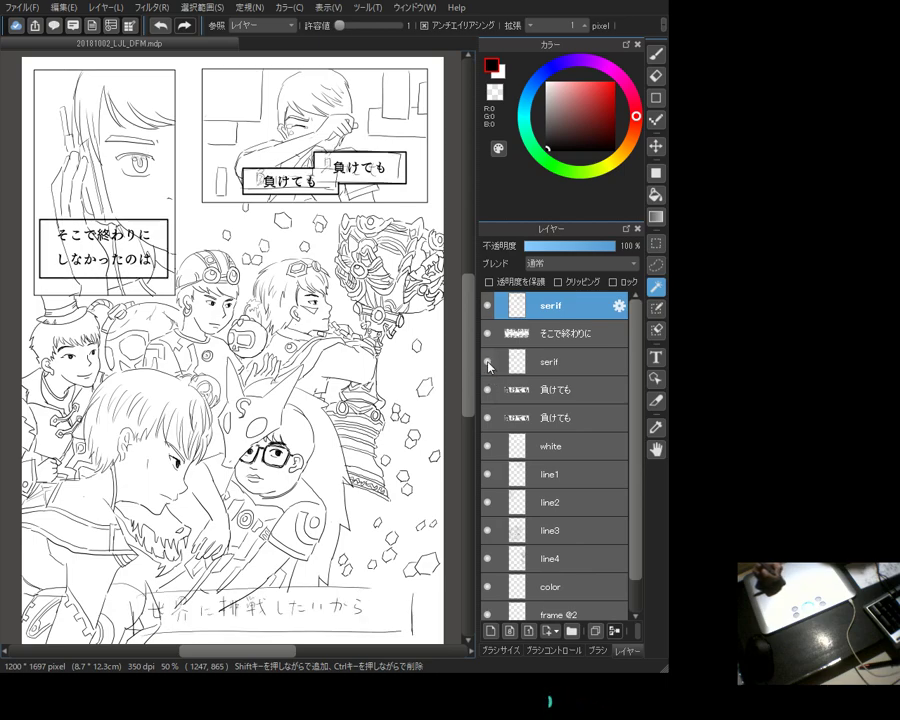
Step: Lower the handwritten serif layer's opacity to 41% and leave the layer visible
{"action": "left_click", "coordinate": [488, 363]}
{"action": "left_click", "coordinate": [553, 364]}
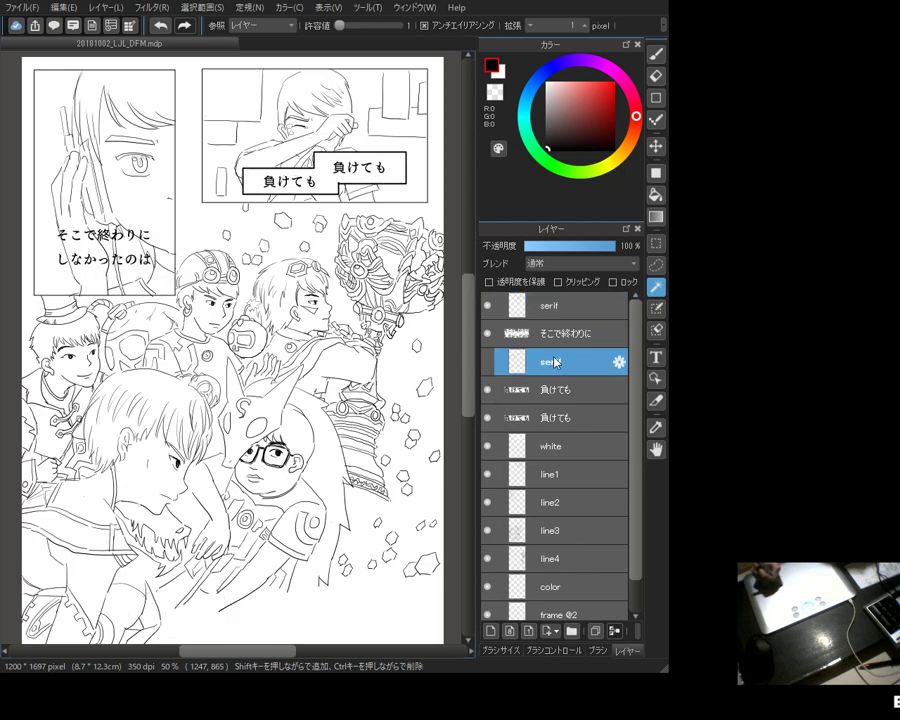
{"action": "left_click", "coordinate": [563, 251]}
{"action": "left_click", "coordinate": [488, 363]}
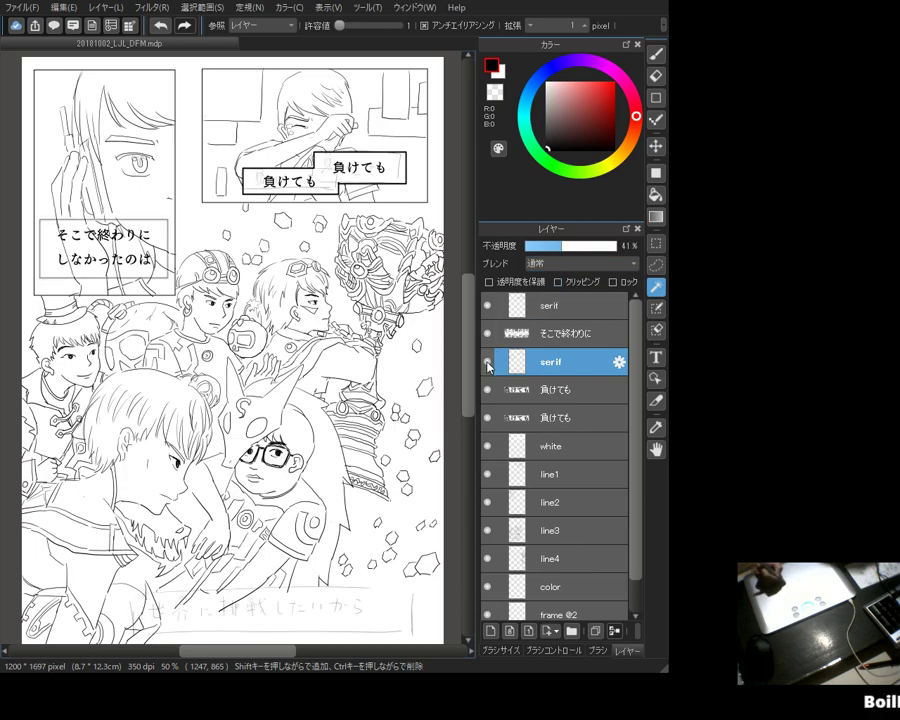
Step: Draw a black rectangular border around the text そこで終わりにしなかったのは in the first panel on the top serif layer
{"action": "left_click", "coordinate": [557, 303]}
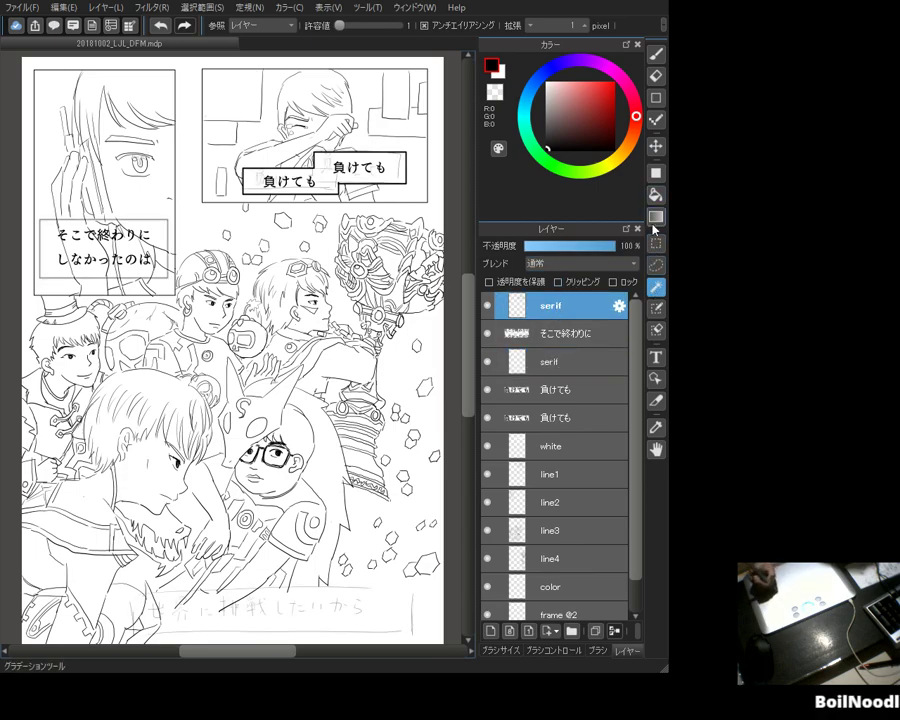
{"action": "left_click", "coordinate": [656, 97]}
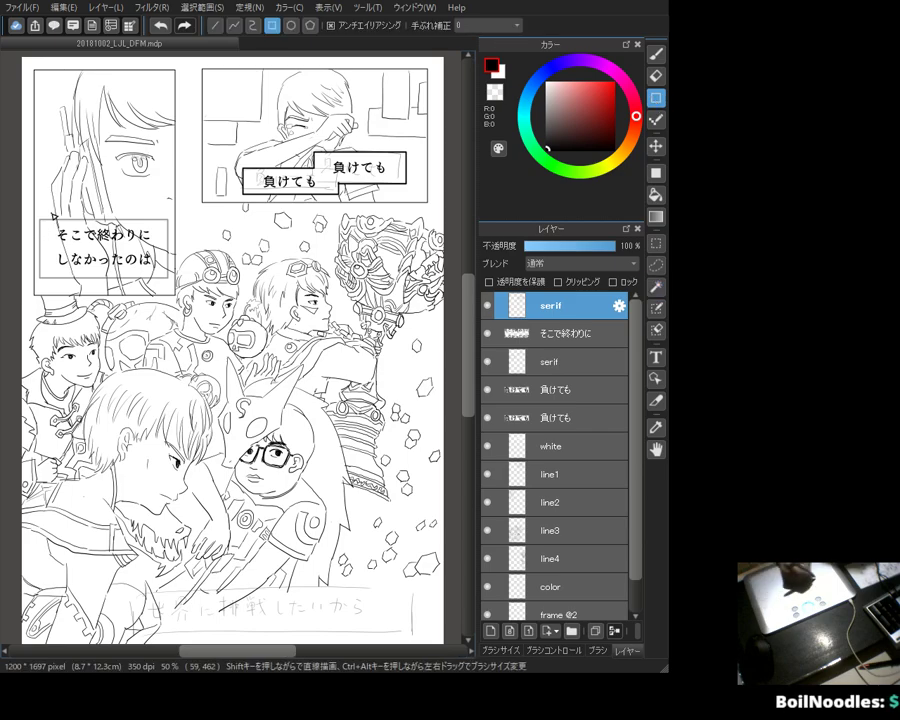
{"action": "left_click_drag", "start_coordinate": [58, 226], "coordinate": [168, 278]}
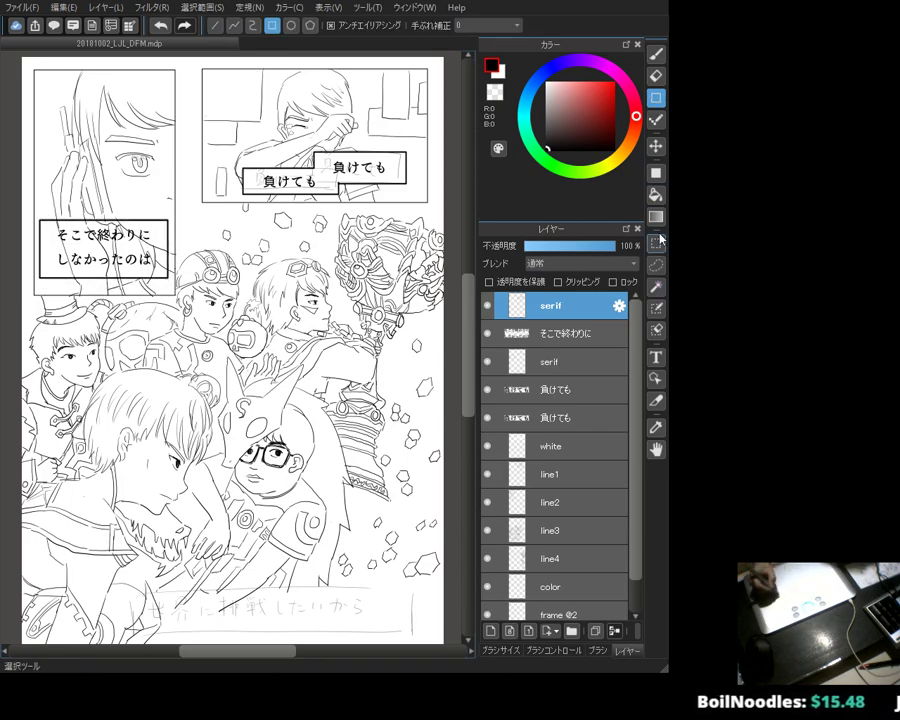
Step: Select the first panel's dialogue box interior from the top serif layer, fill it with white on the white layer, and toggle that layer to check
{"action": "left_click", "coordinate": [659, 290]}
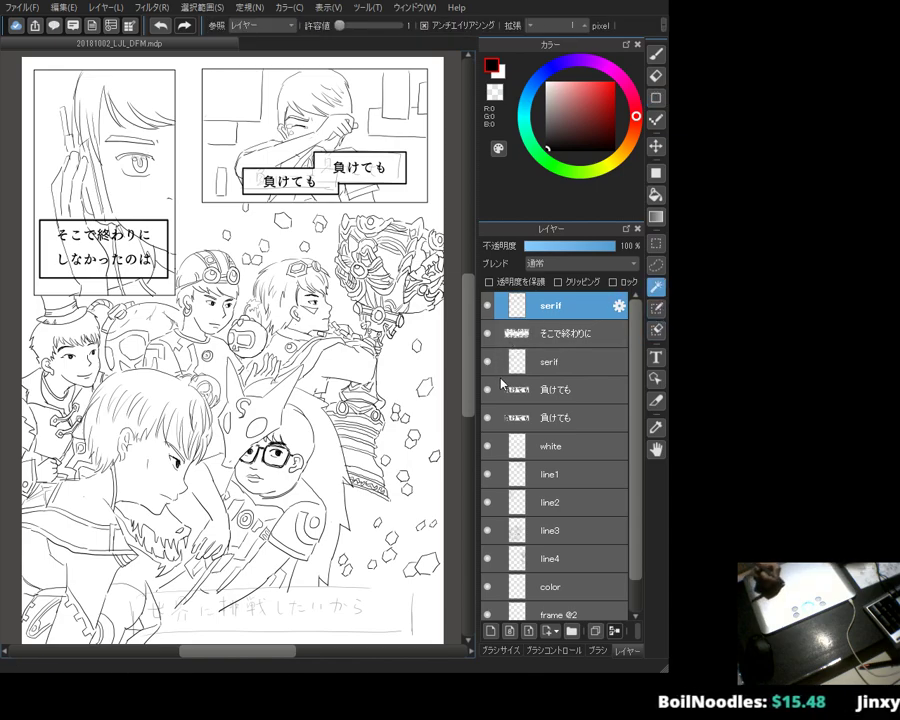
{"action": "left_click", "coordinate": [555, 446]}
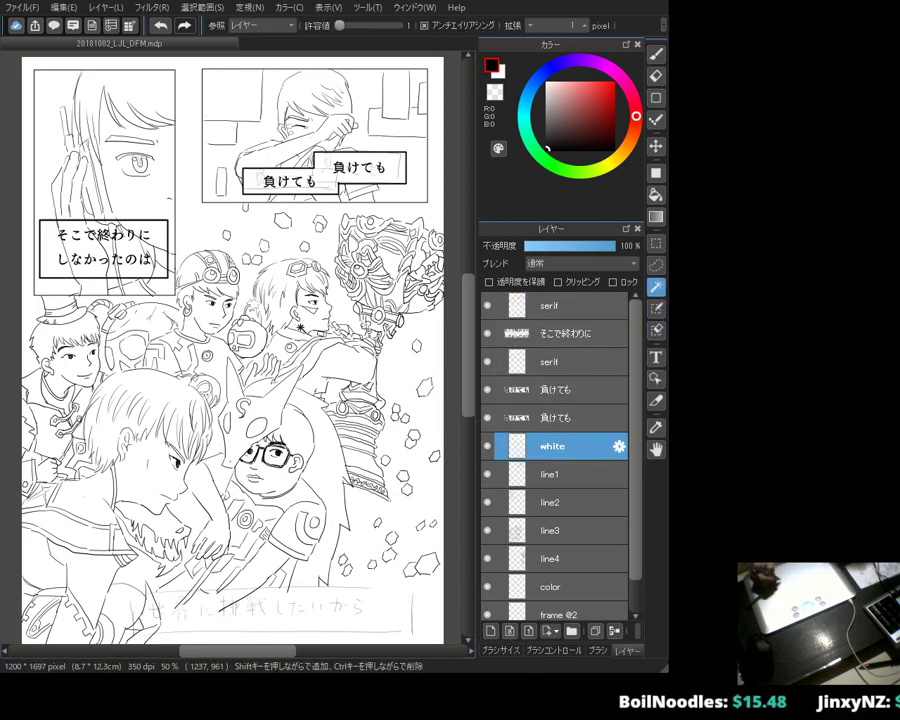
{"action": "left_click", "coordinate": [539, 310]}
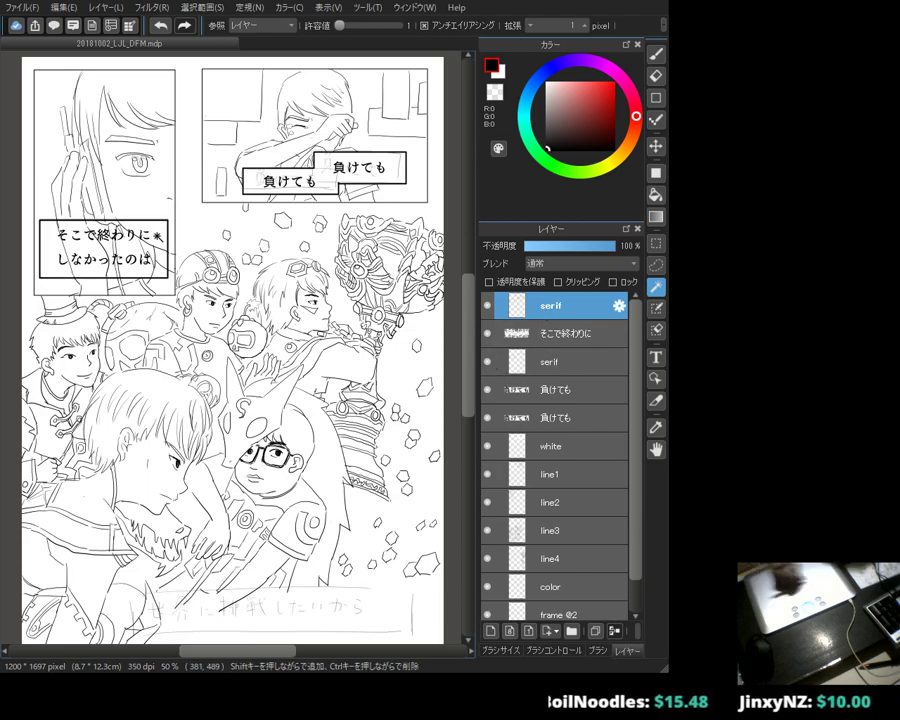
{"action": "left_click", "coordinate": [110, 174]}
{"action": "left_click", "coordinate": [655, 196]}
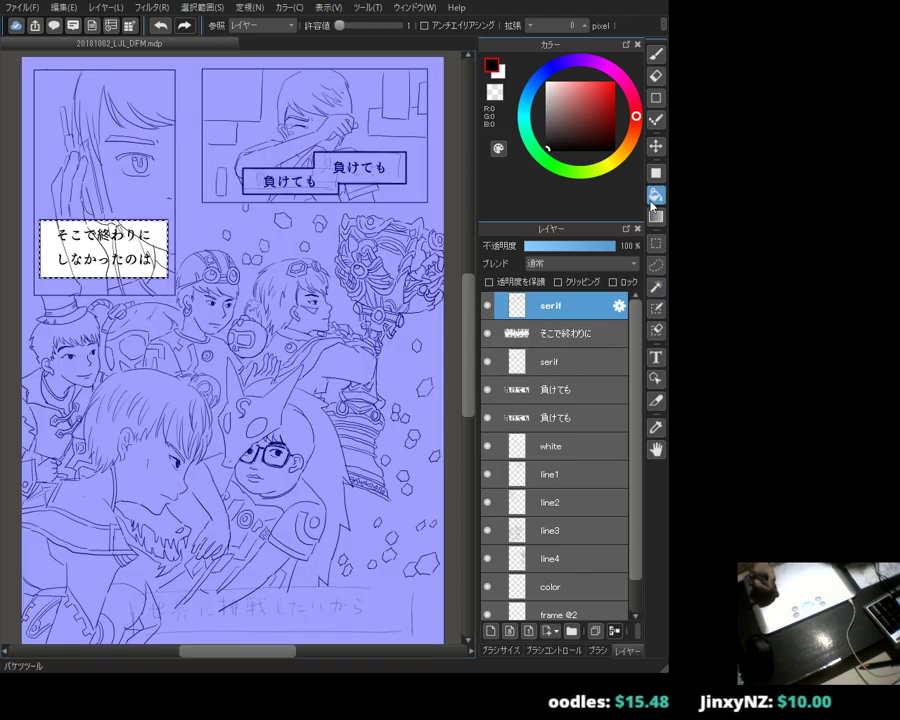
{"action": "left_click", "coordinate": [552, 449]}
{"action": "left_click", "coordinate": [546, 87]}
{"action": "left_click_drag", "start_coordinate": [537, 89], "coordinate": [537, 80]}
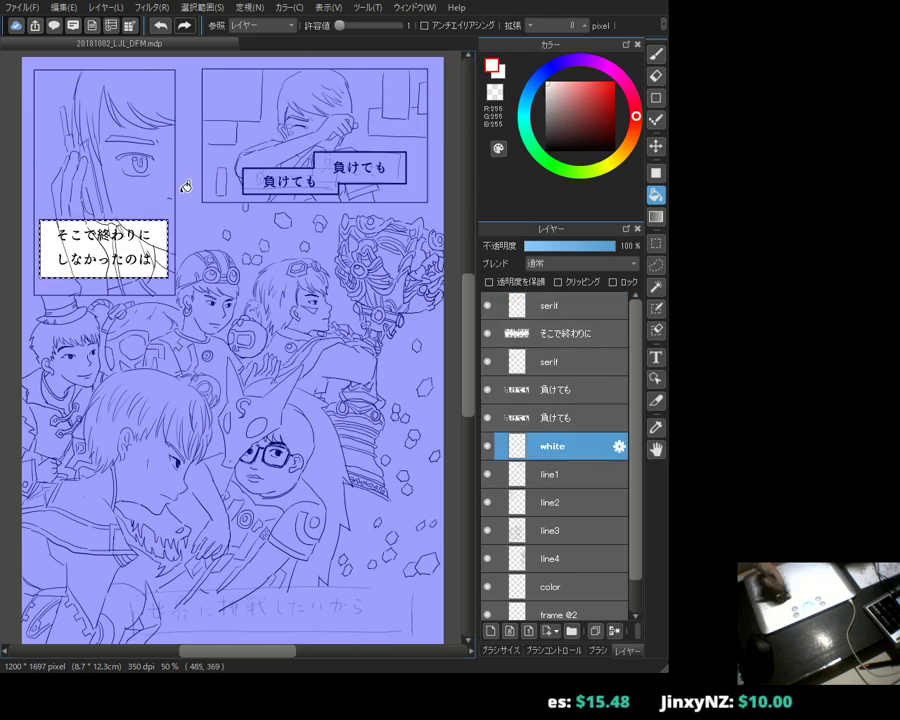
{"action": "left_click", "coordinate": [144, 251]}
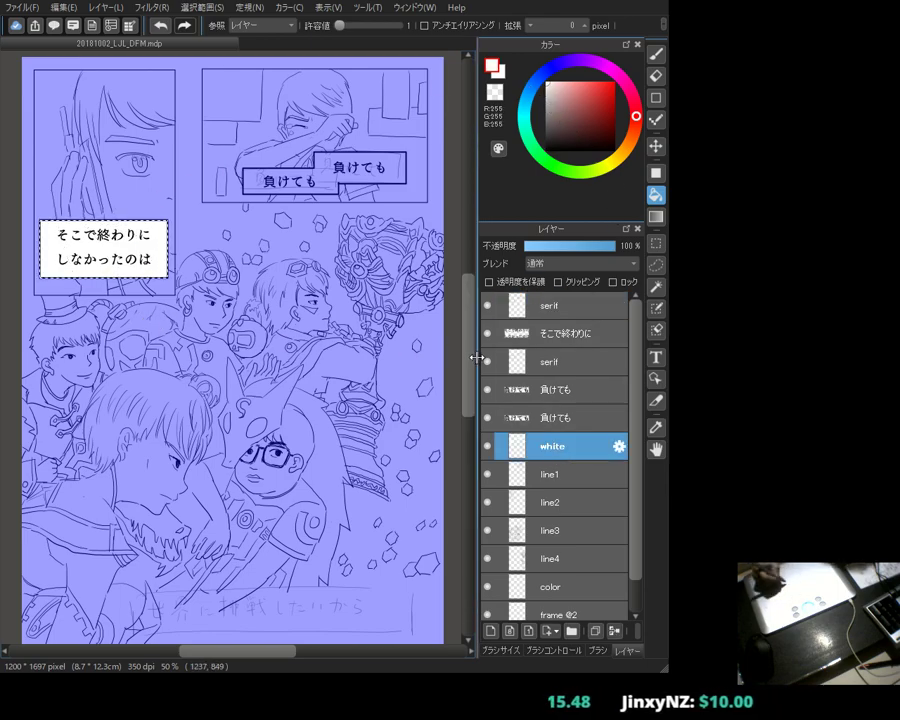
{"action": "key", "text": "ctrl+d"}
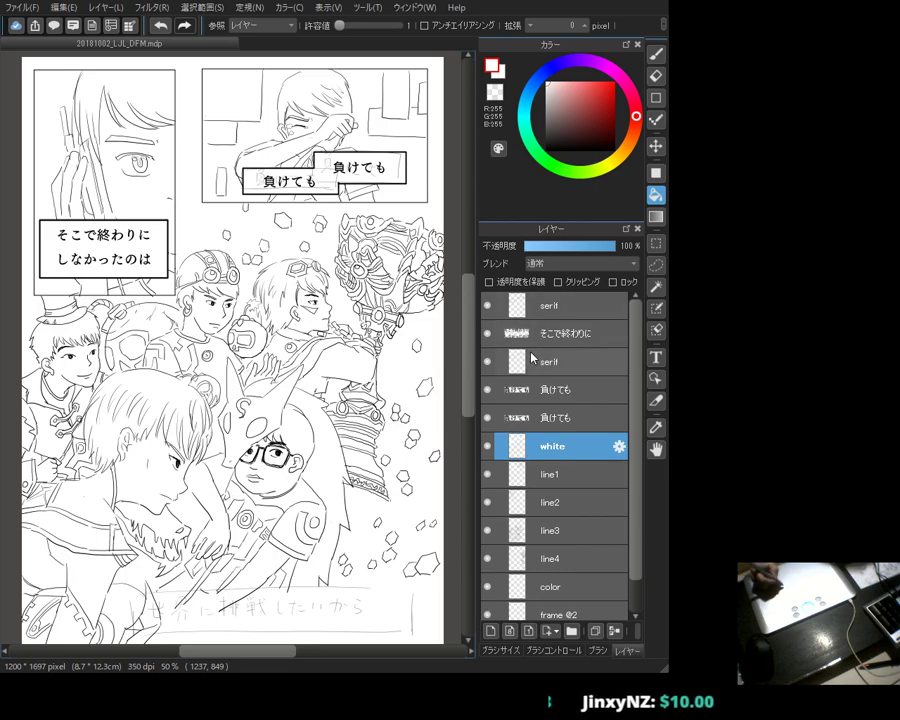
{"action": "left_click", "coordinate": [488, 446]}
{"action": "left_click", "coordinate": [489, 446]}
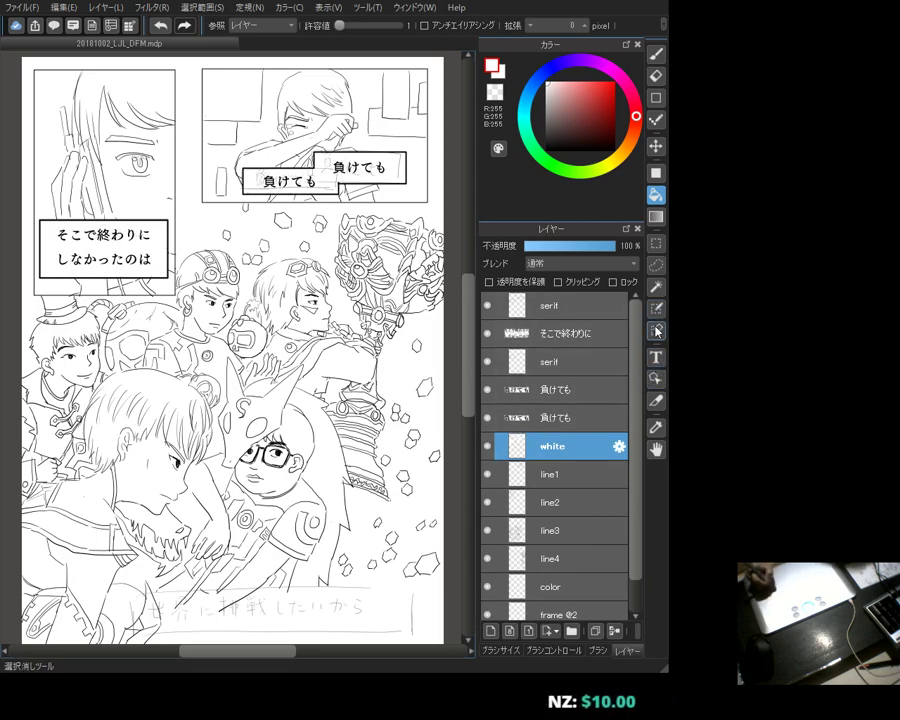
{"action": "left_click", "coordinate": [657, 290]}
{"action": "left_click", "coordinate": [538, 364]}
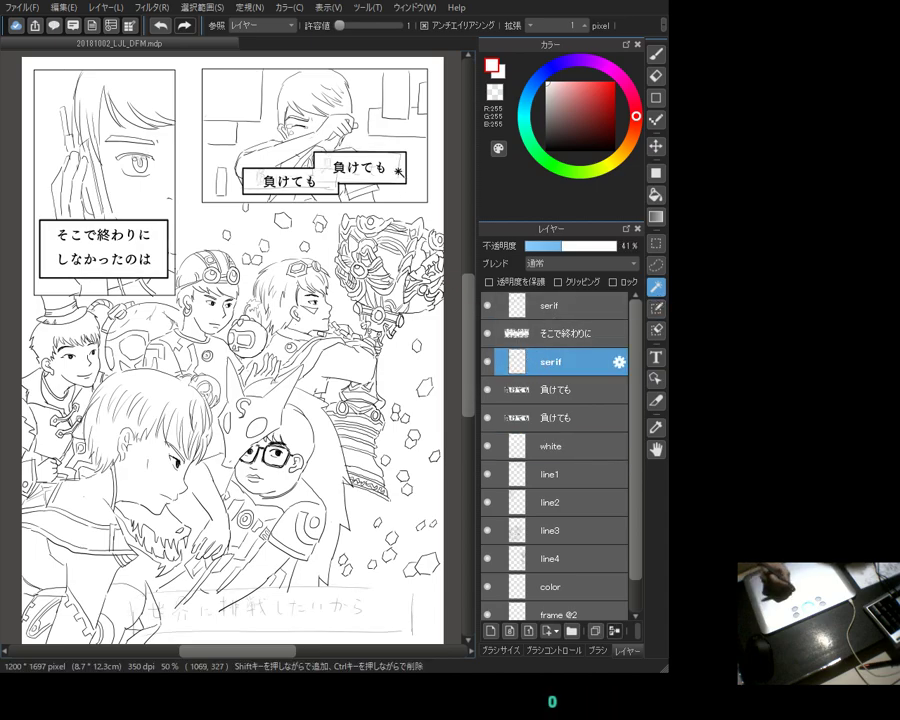
{"action": "left_click", "coordinate": [398, 172]}
{"action": "key", "text": "ctrl+d"}
Step: Select the interiors of both 負けても boxes from the top serif layer and fill them with white on the white layer
{"action": "left_click", "coordinate": [549, 310]}
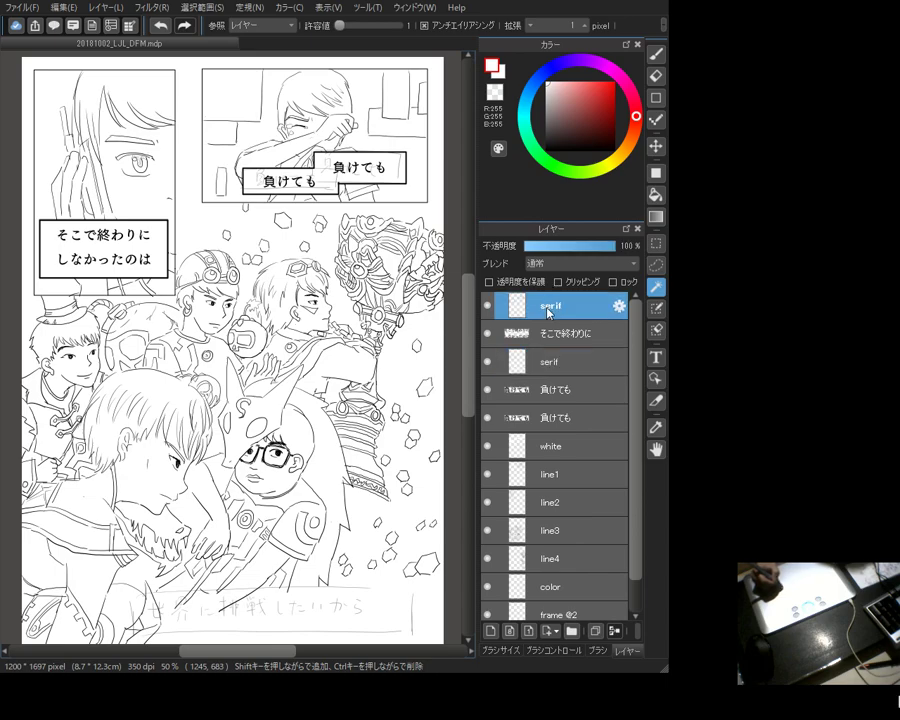
{"action": "left_click", "coordinate": [372, 257]}
{"action": "left_click", "coordinate": [655, 196]}
{"action": "left_click", "coordinate": [551, 446]}
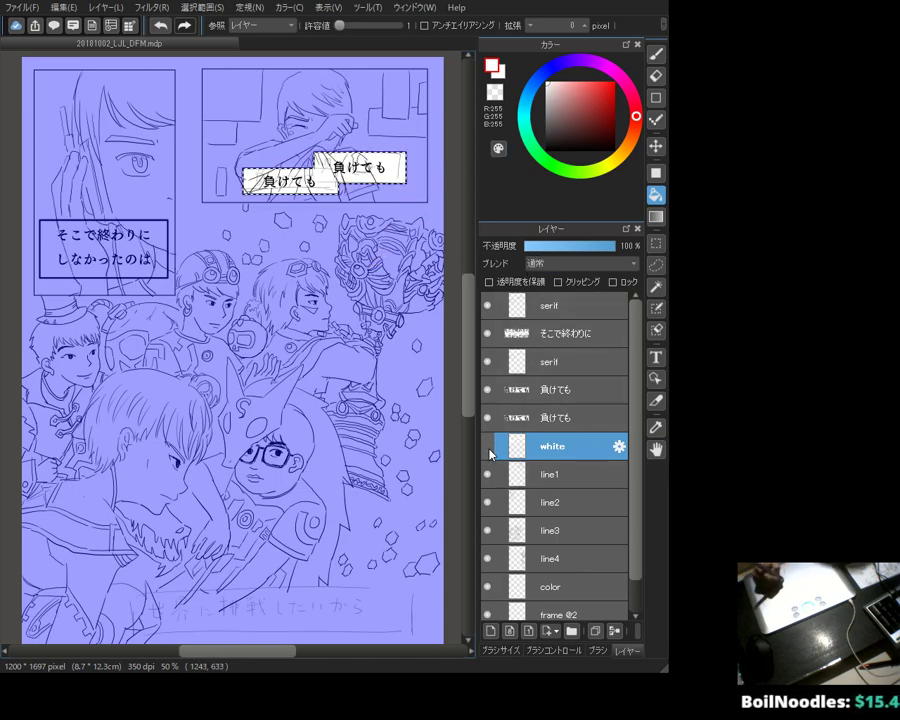
Step: Move the handwritten serif layer directly below the white layer and clear the selection
{"action": "left_click_drag", "start_coordinate": [568, 363], "coordinate": [566, 458]}
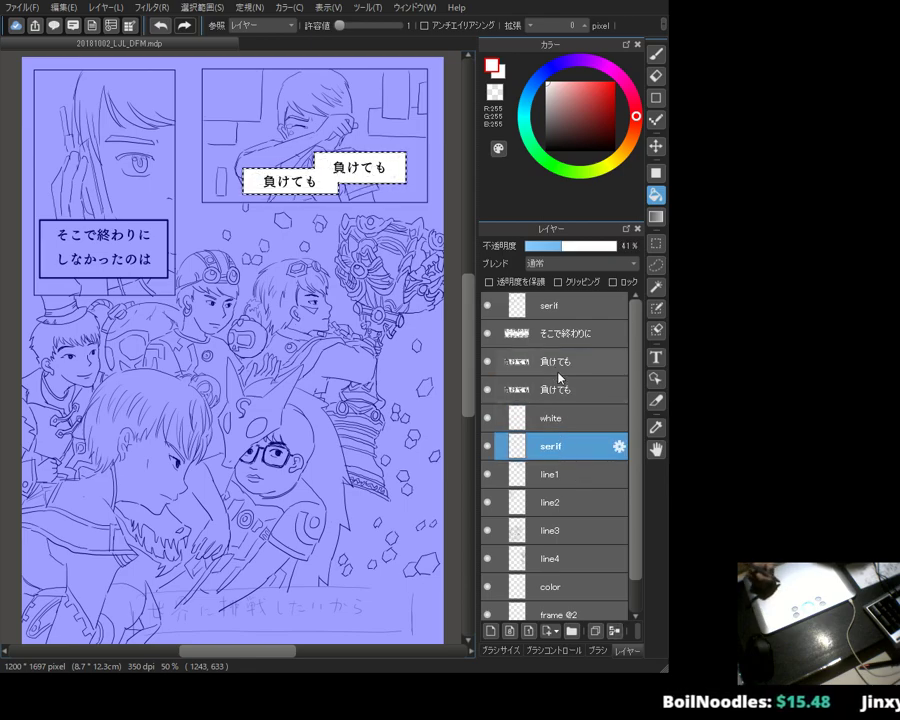
{"action": "key", "text": "ctrl+d"}
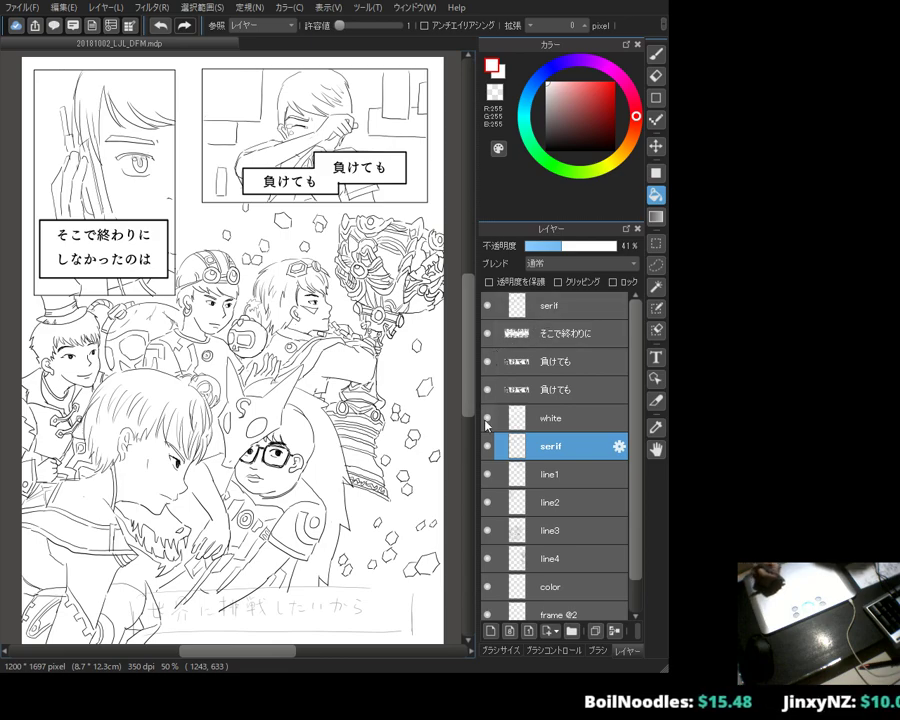
{"action": "left_click", "coordinate": [555, 424]}
Step: Draw a wide black rectangular border around the handwritten line at the bottom of the page on the top serif layer
{"action": "left_click", "coordinate": [565, 308]}
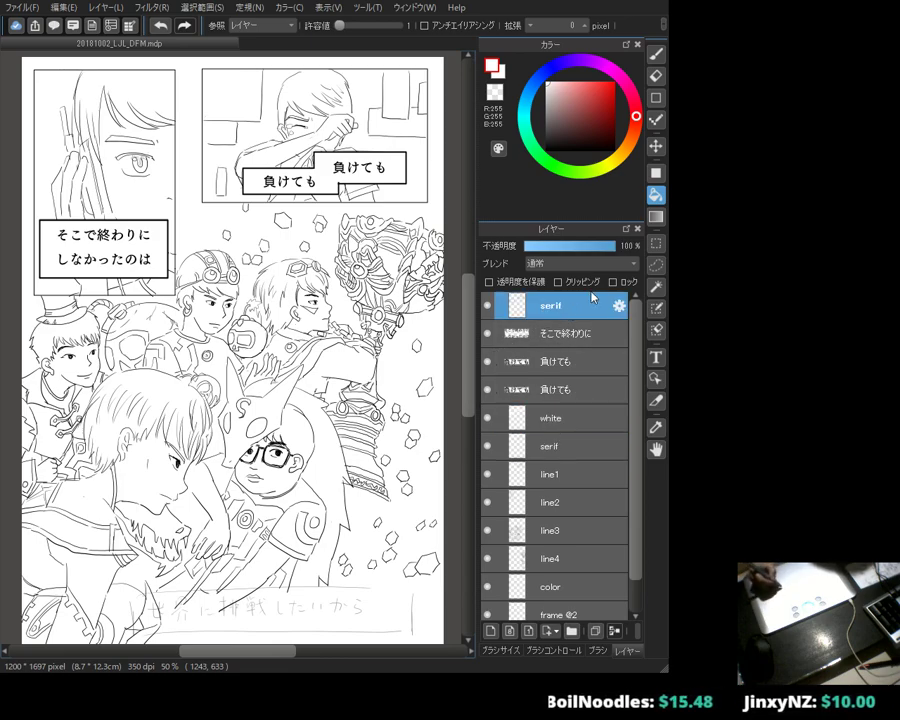
{"action": "left_click", "coordinate": [656, 98]}
{"action": "left_click", "coordinate": [561, 146]}
{"action": "left_click_drag", "start_coordinate": [561, 146], "coordinate": [547, 150]}
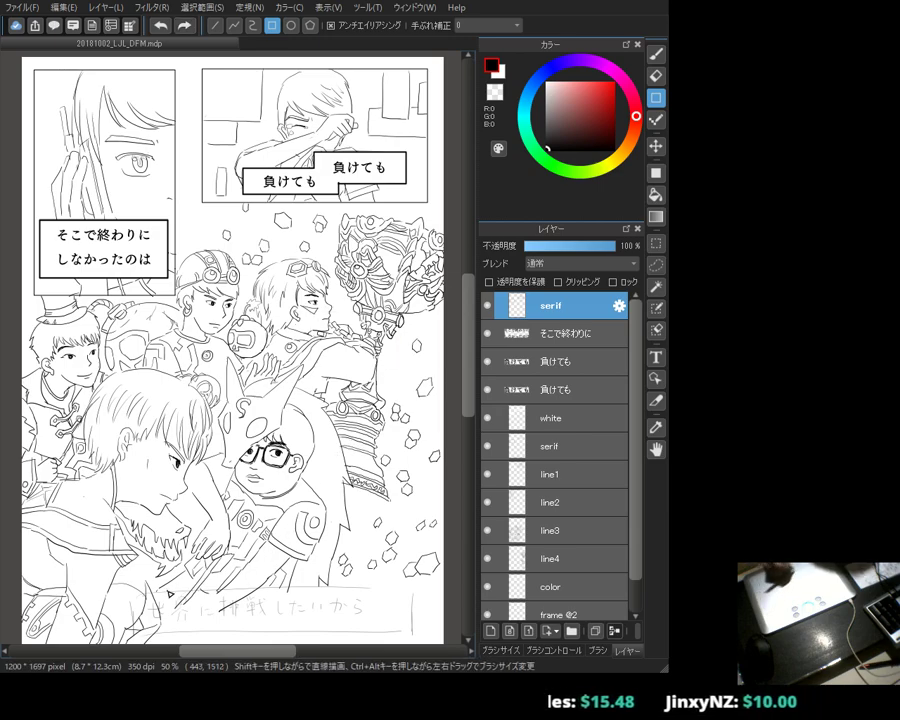
{"action": "left_click_drag", "start_coordinate": [128, 593], "coordinate": [413, 641]}
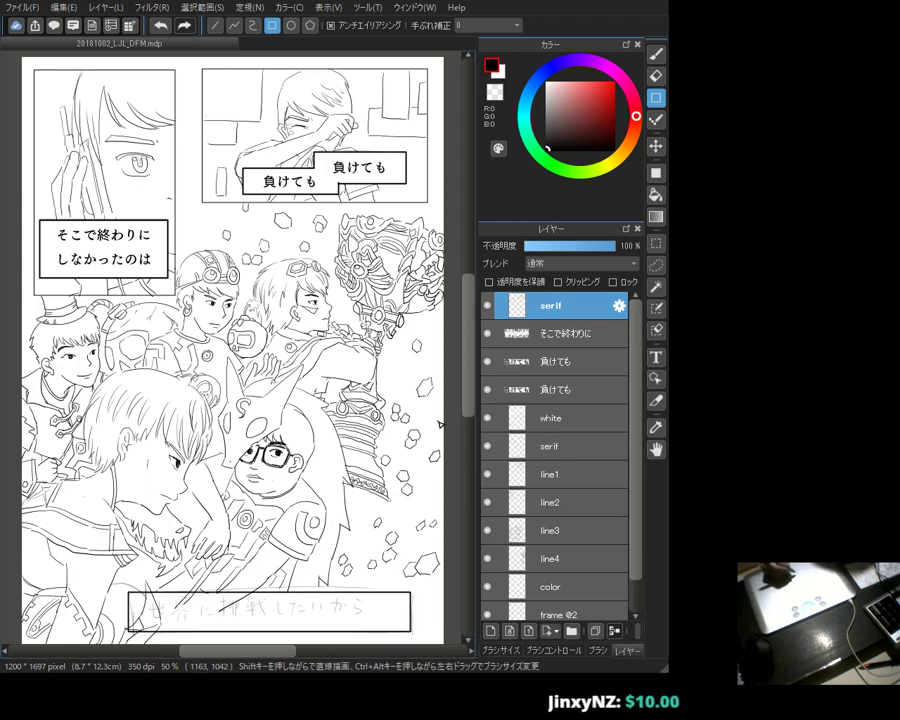
Step: Add the text 世界に挑戦したいから in the bottom box, enlarge it and shift it toward the box's right side
{"action": "left_click", "coordinate": [655, 357]}
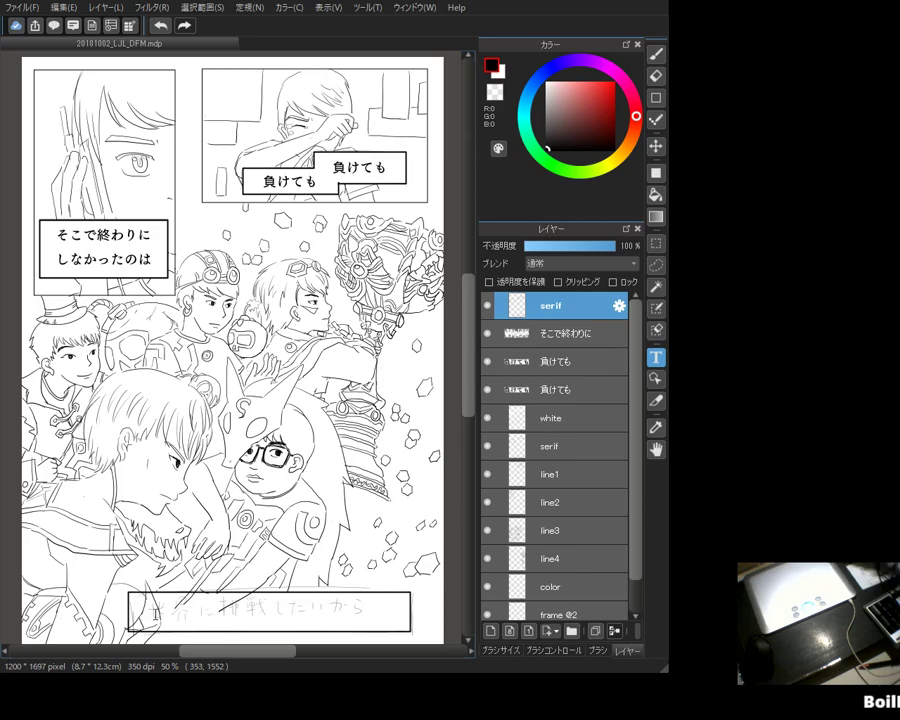
{"action": "type", "text": "世界に挑戦したかった"}
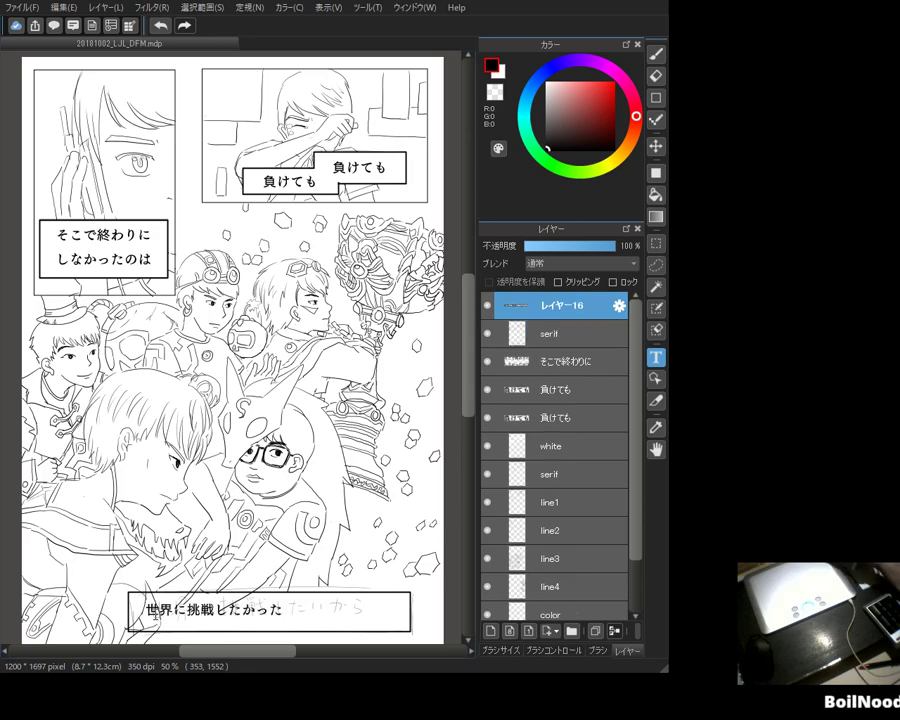
{"action": "key", "text": "BackSpace"}
{"action": "key", "text": "BackSpace"}
{"action": "key", "text": "BackSpace"}
{"action": "type", "text": "いから"}
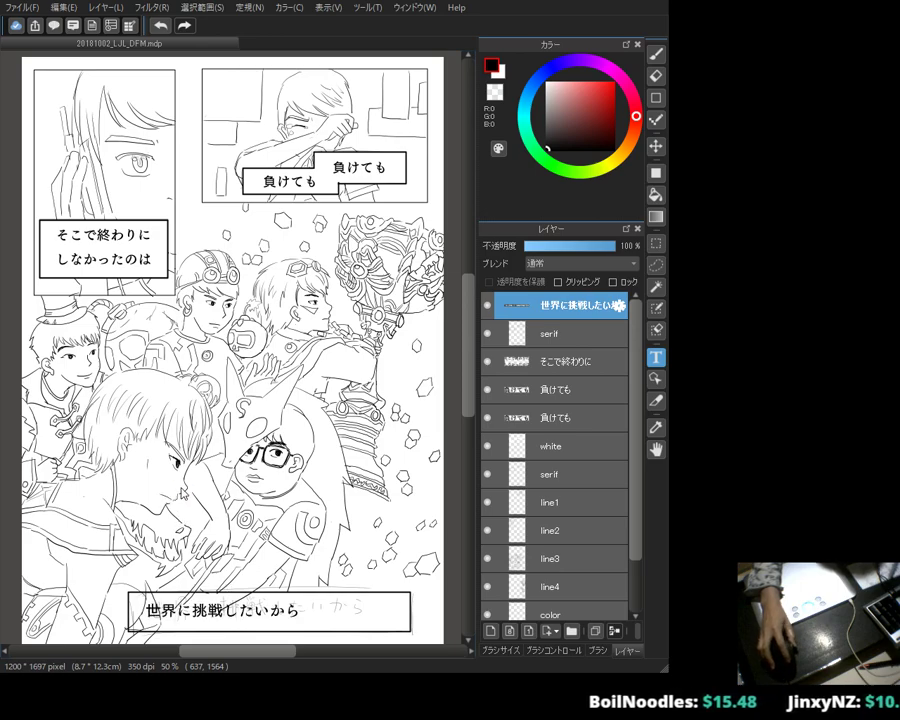
{"action": "left_click", "coordinate": [281, 665]}
{"action": "left_click_drag", "start_coordinate": [222, 607], "coordinate": [300, 610]}
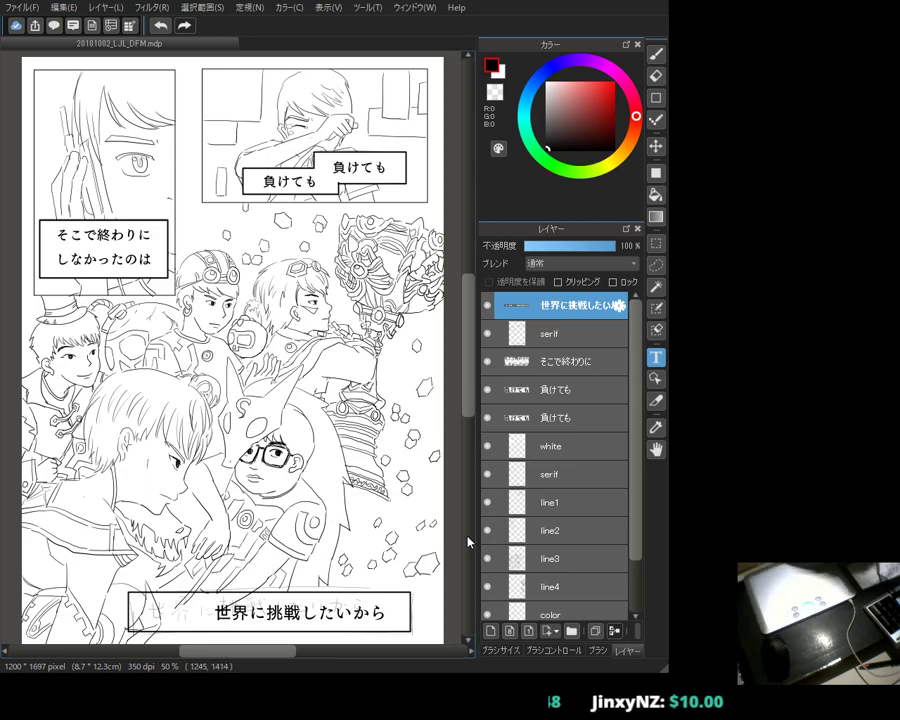
Step: Move the serif layer above the 世界に挑戦したいから text layer and delete the wide border around the bottom text
{"action": "mouse_move", "coordinate": [560, 305]}
{"action": "left_mouse_down"}
{"action": "mouse_move", "coordinate": [568, 345]}
{"action": "mouse_move", "coordinate": [563, 322]}
{"action": "left_mouse_up"}
{"action": "left_click", "coordinate": [545, 306]}
{"action": "left_click", "coordinate": [655, 243]}
{"action": "left_click_drag", "start_coordinate": [86, 587], "coordinate": [423, 632]}
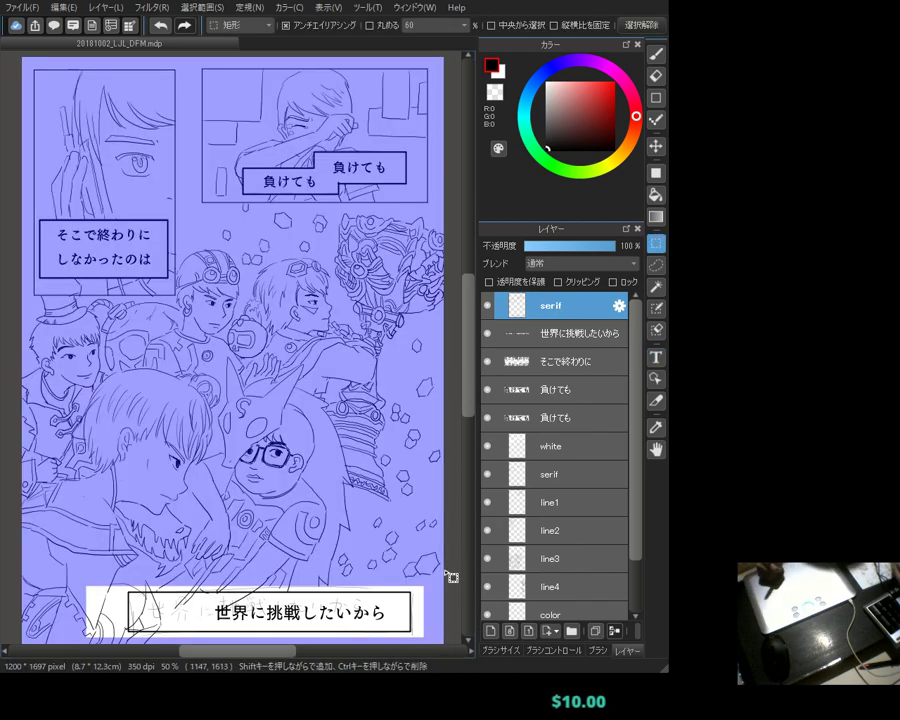
Step: Clear the selection and draw a narrower black rectangular border fitted around the text 世界に挑戦したいから
{"action": "left_click", "coordinate": [655, 97]}
{"action": "key", "text": "ctrl+d"}
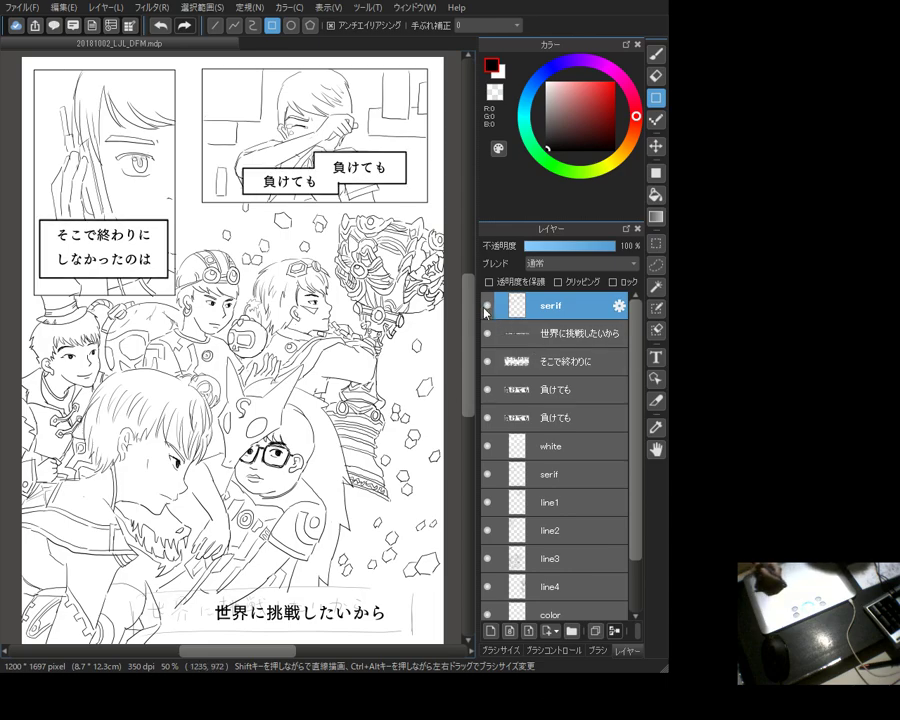
{"action": "left_click_drag", "start_coordinate": [178, 591], "coordinate": [413, 632]}
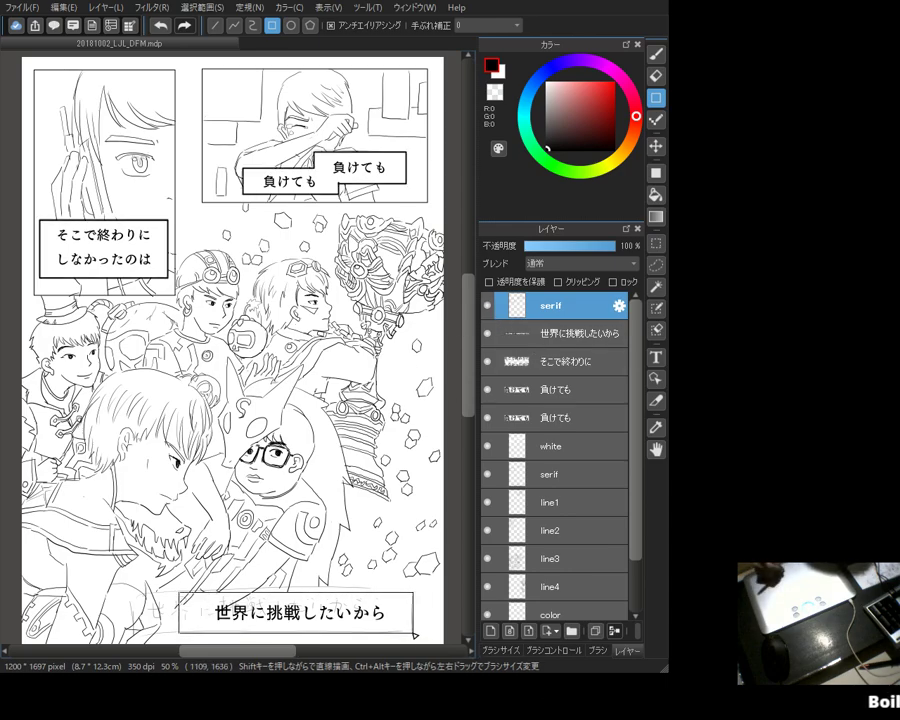
Step: Select the bottom dialogue box's interior from the top serif layer, fill it with white on the white layer, and deselect
{"action": "left_click", "coordinate": [560, 446]}
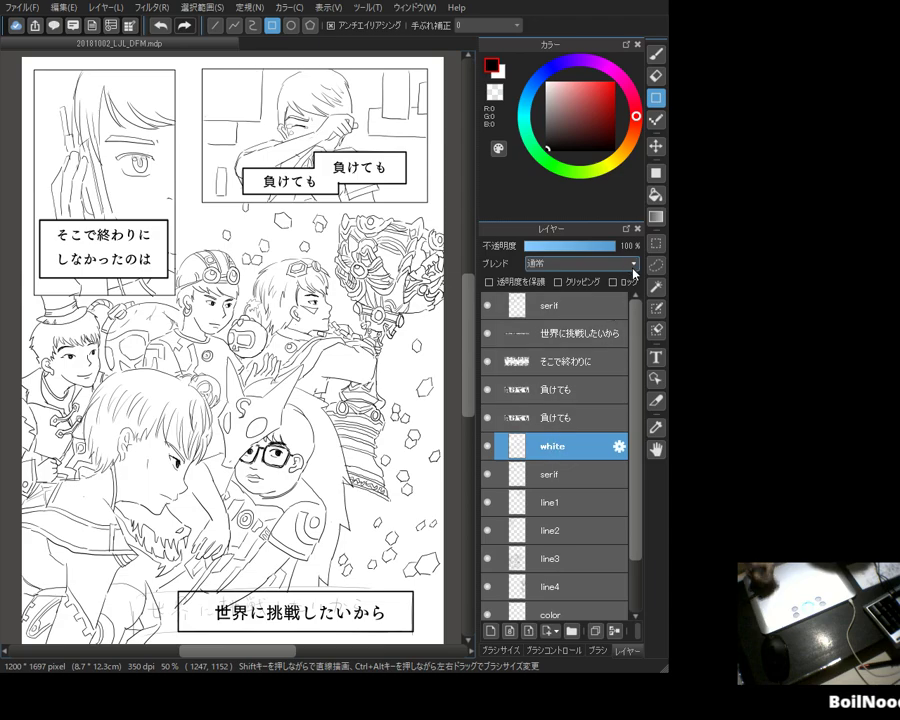
{"action": "left_click", "coordinate": [657, 312]}
{"action": "left_click", "coordinate": [595, 306]}
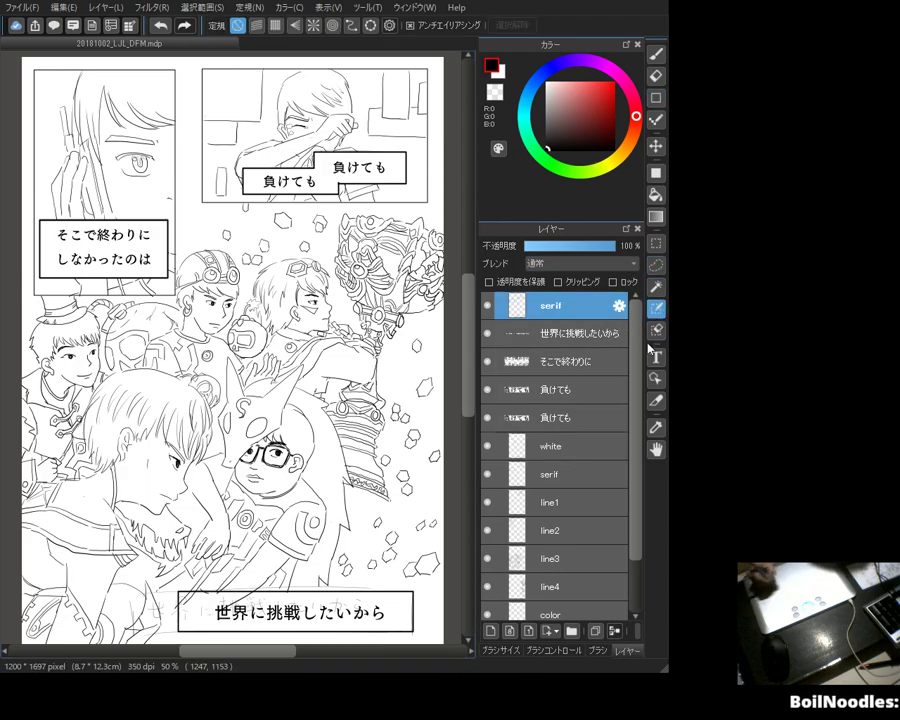
{"action": "left_click", "coordinate": [657, 287]}
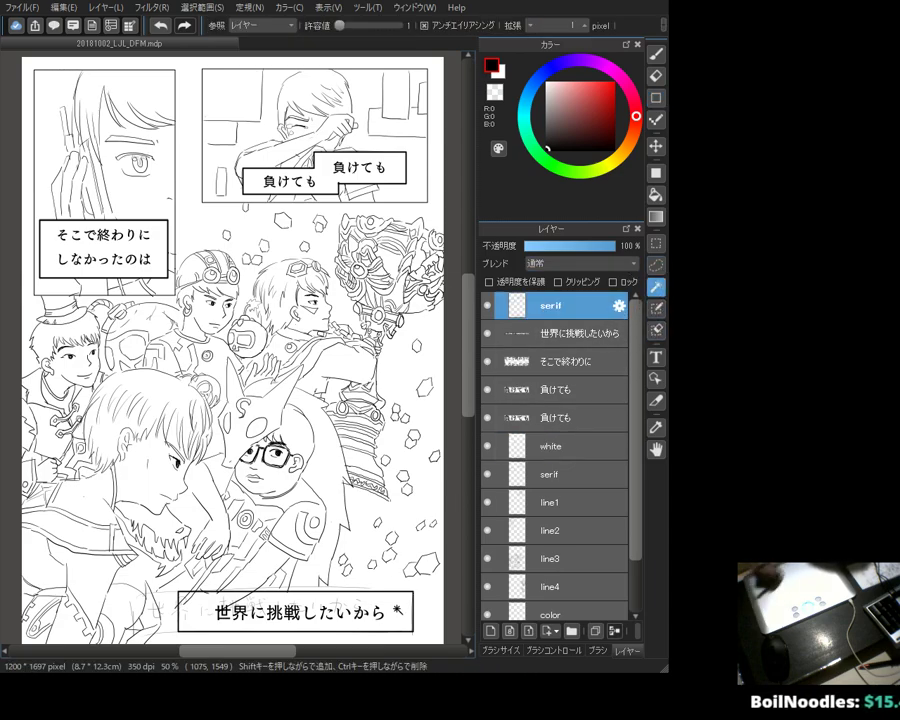
{"action": "left_click", "coordinate": [402, 603]}
{"action": "left_click", "coordinate": [652, 197]}
{"action": "left_click", "coordinate": [548, 84]}
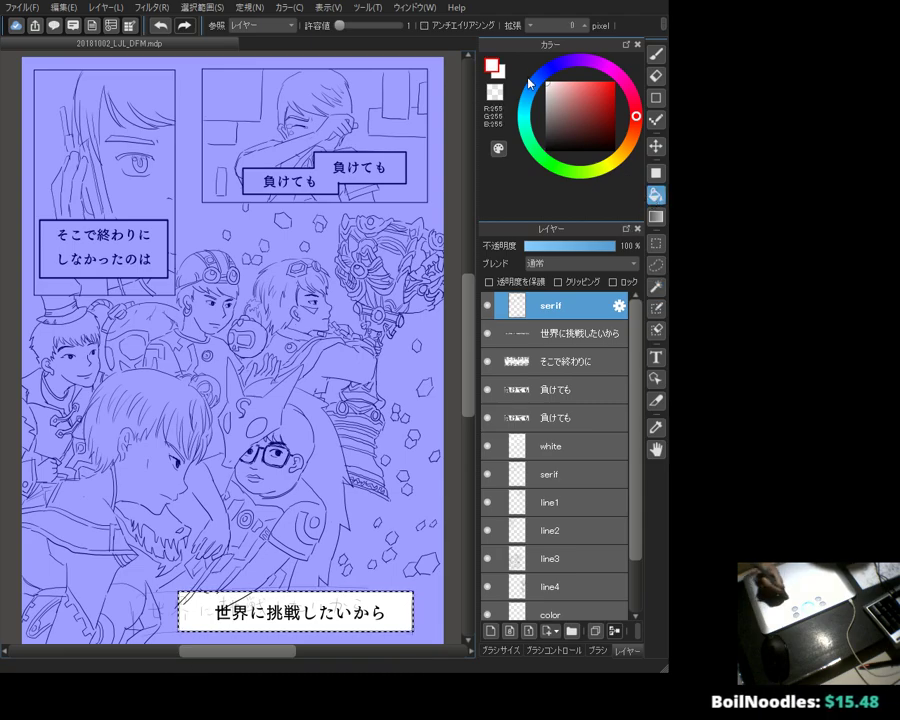
{"action": "left_click", "coordinate": [550, 446]}
{"action": "left_click", "coordinate": [396, 609]}
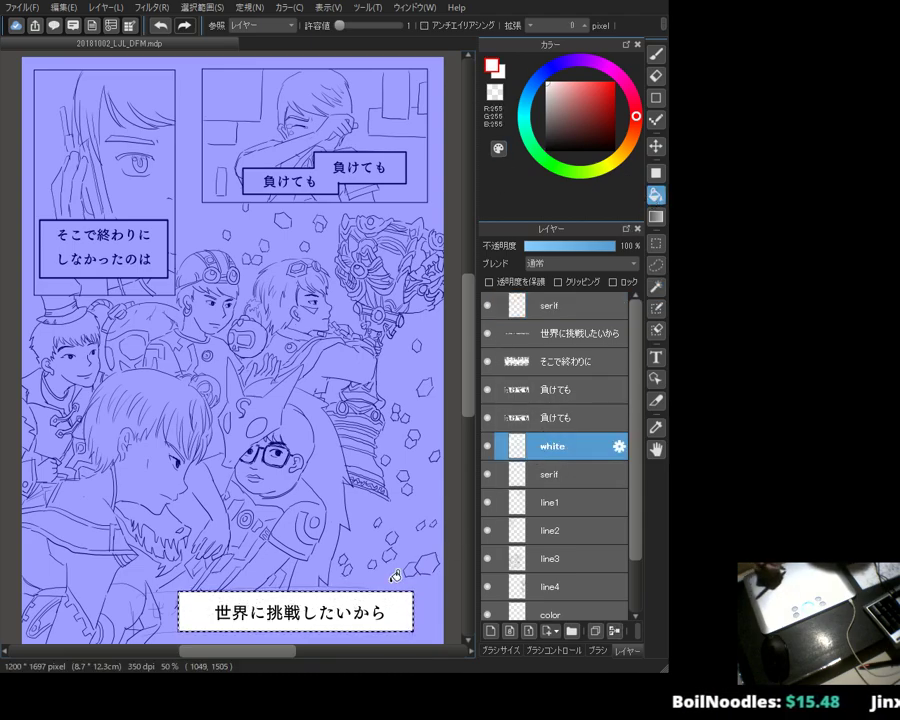
{"action": "key", "text": "ctrl+d"}
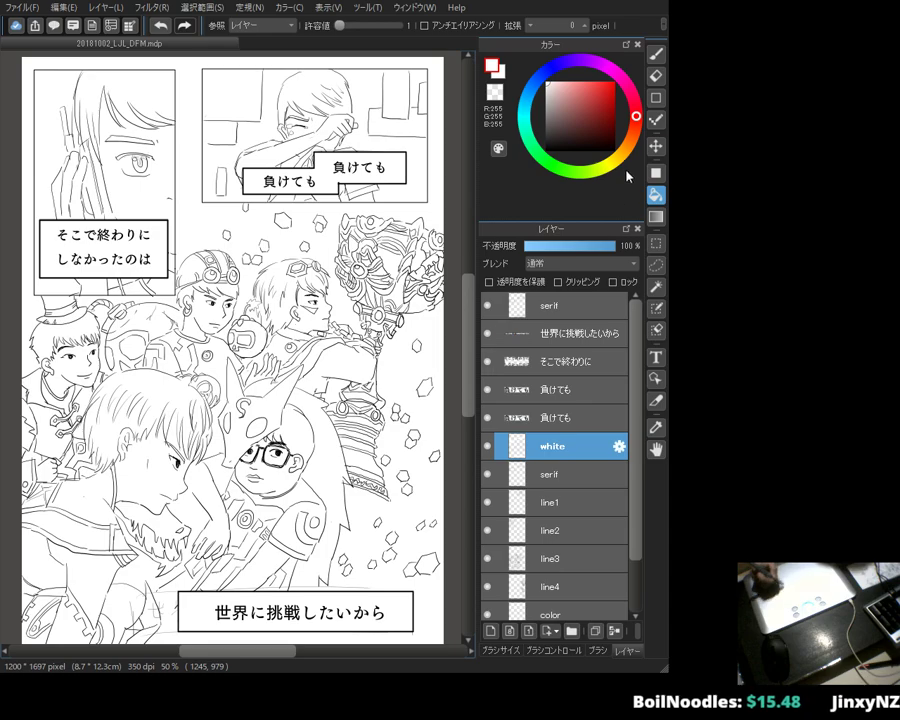
Step: Nudge the text 世界に挑戦したいから slightly left to center it in its box, and switch to the brush with black
{"action": "key", "text": "b"}
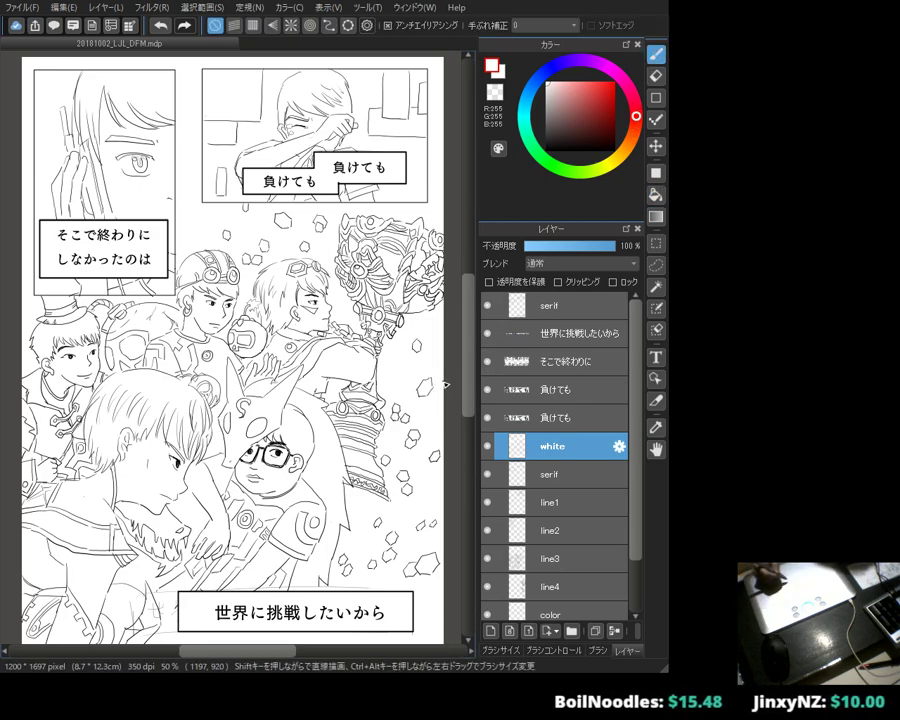
{"action": "left_click", "coordinate": [574, 338]}
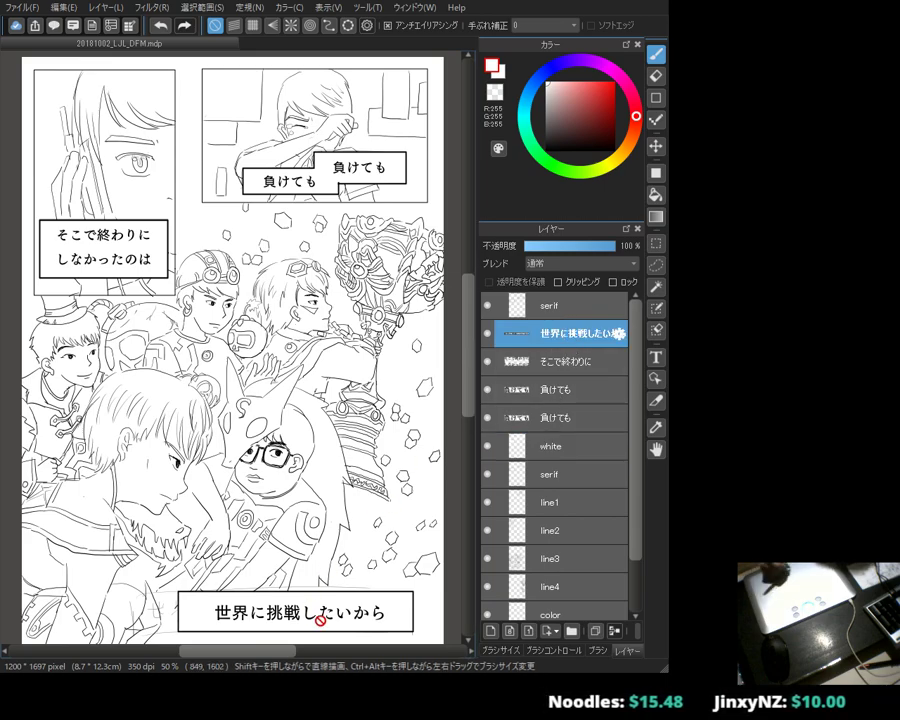
{"action": "left_click", "coordinate": [656, 357]}
{"action": "left_click_drag", "start_coordinate": [333, 616], "coordinate": [329, 614]}
{"action": "left_click", "coordinate": [656, 55]}
{"action": "left_click_drag", "start_coordinate": [563, 138], "coordinate": [523, 189]}
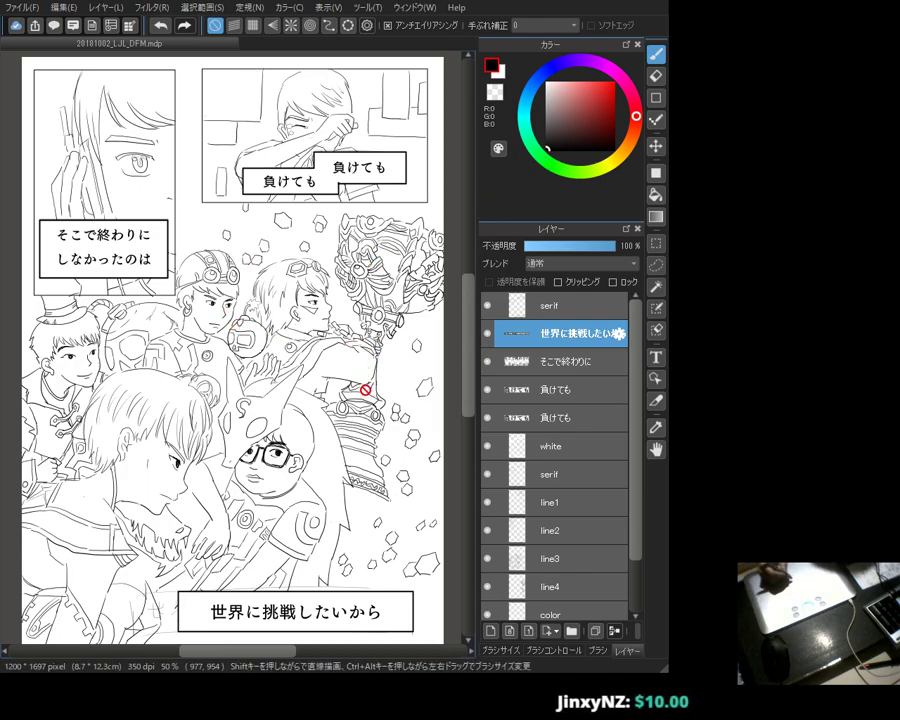
Step: Check the layer stack and delete the old 41% opacity serif draft layer beneath the white layer
{"action": "mouse_move", "coordinate": [470, 343]}
{"action": "left_mouse_down"}
{"action": "mouse_move", "coordinate": [468, 362]}
{"action": "mouse_move", "coordinate": [470, 346]}
{"action": "left_mouse_up"}
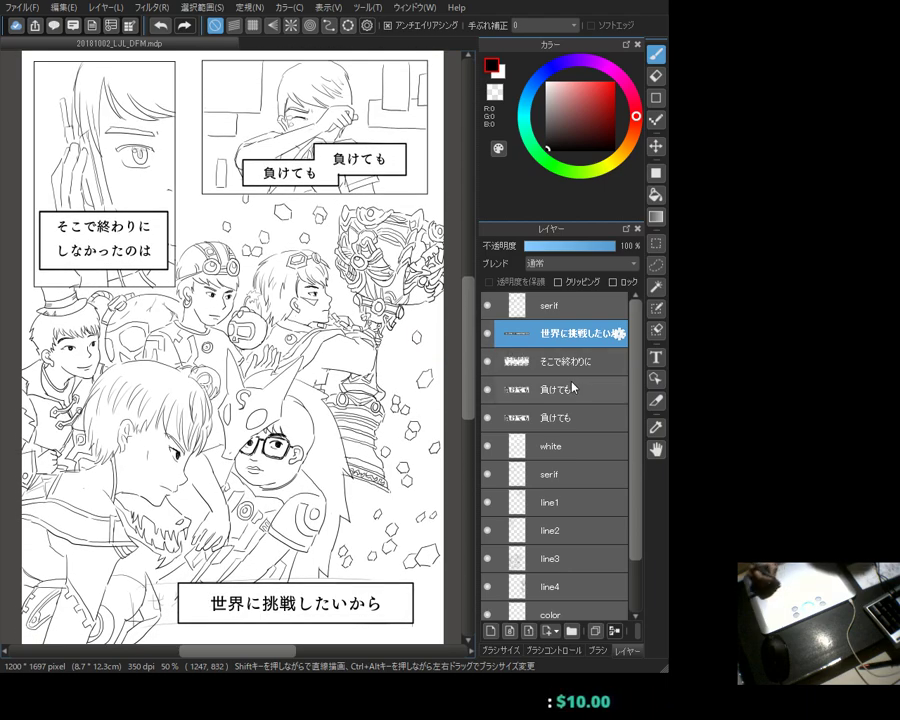
{"action": "left_click_drag", "start_coordinate": [636, 444], "coordinate": [633, 503]}
{"action": "left_click", "coordinate": [553, 607]}
{"action": "left_click", "coordinate": [486, 607]}
{"action": "left_click", "coordinate": [486, 607]}
{"action": "left_click", "coordinate": [536, 582]}
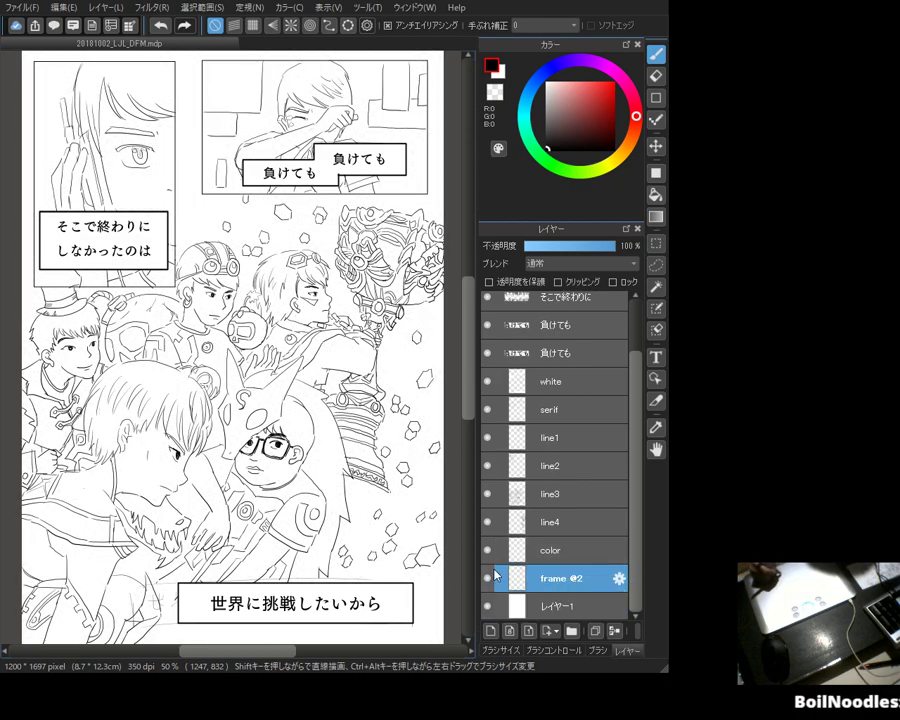
{"action": "left_click_drag", "start_coordinate": [640, 412], "coordinate": [638, 366]}
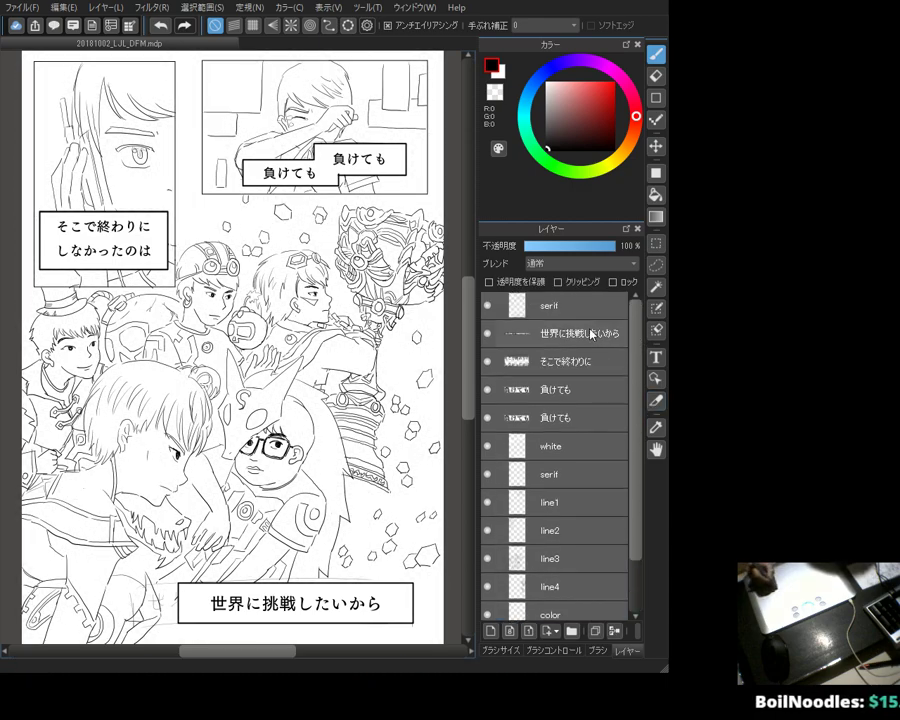
{"action": "left_click", "coordinate": [581, 312]}
{"action": "left_click", "coordinate": [574, 446]}
{"action": "left_click", "coordinate": [576, 474]}
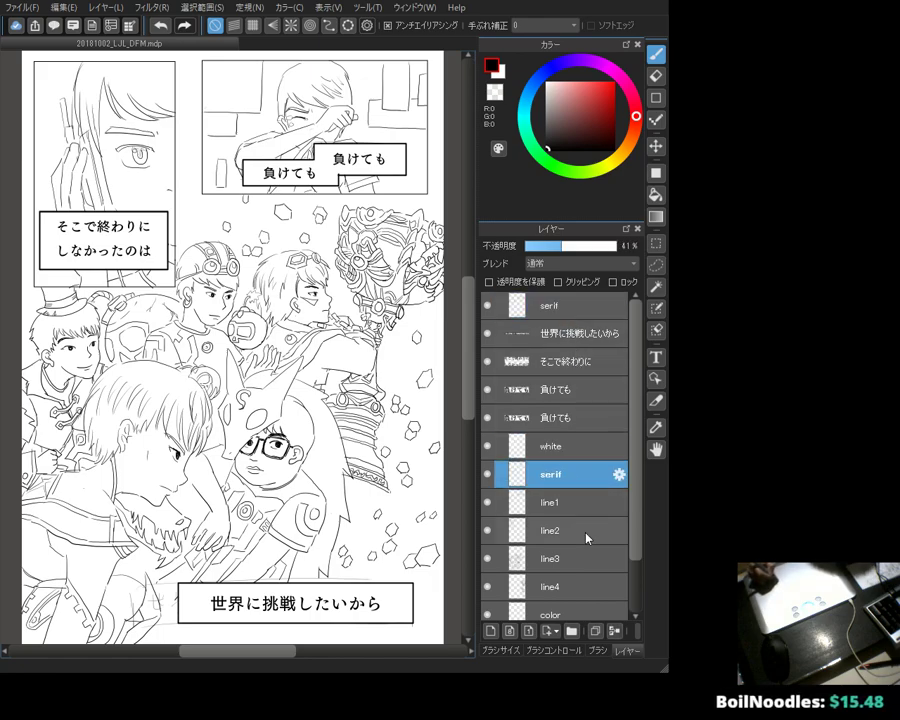
{"action": "left_click", "coordinate": [637, 632]}
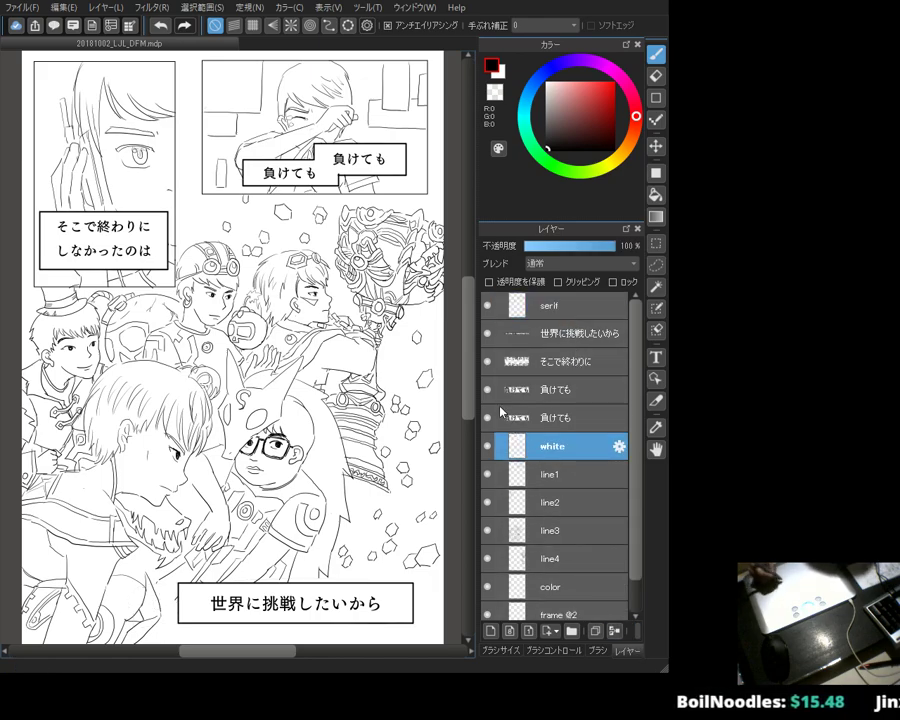
{"action": "left_click", "coordinate": [489, 307]}
{"action": "left_click", "coordinate": [488, 306]}
{"action": "left_click", "coordinate": [488, 306]}
{"action": "left_click", "coordinate": [488, 306]}
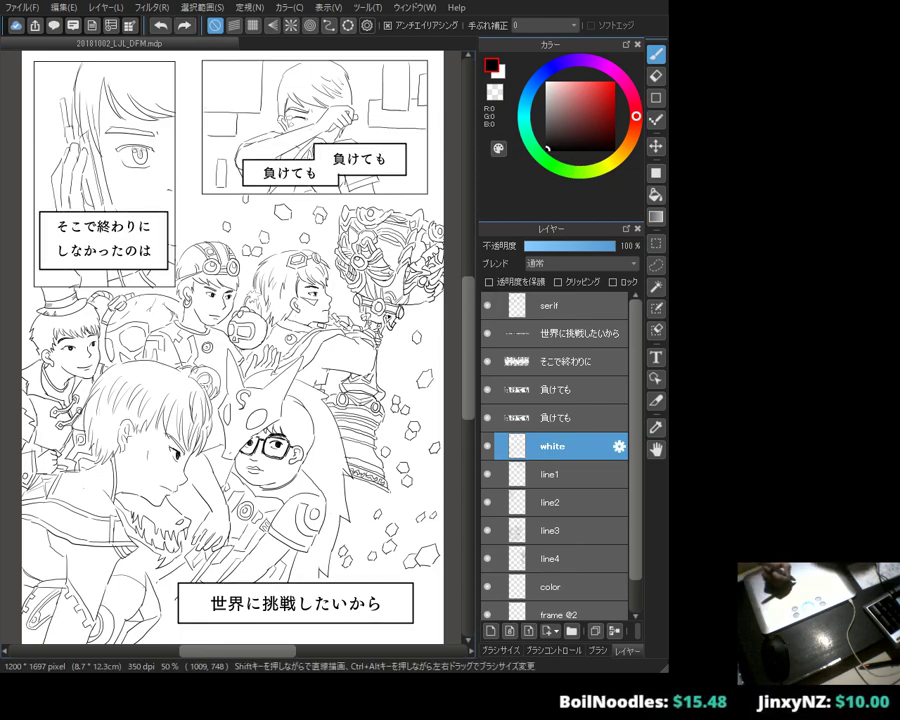
Step: Try a stroke with the 水彩 brush in bright red and undo it
{"action": "left_click", "coordinate": [590, 652]}
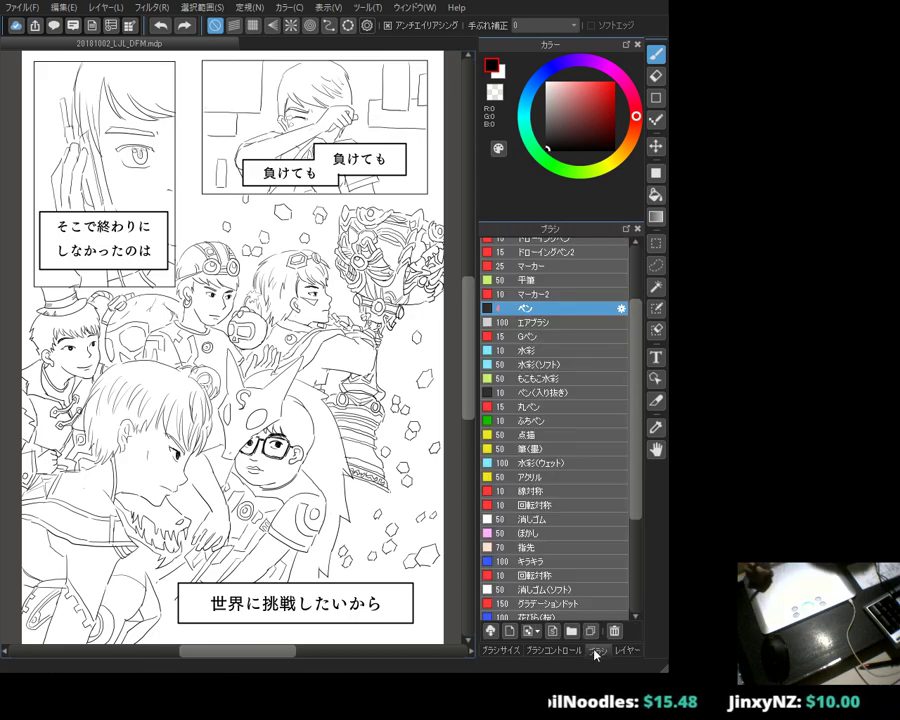
{"action": "left_click", "coordinate": [542, 352]}
{"action": "left_click_drag", "start_coordinate": [602, 98], "coordinate": [613, 84]}
{"action": "mouse_move", "coordinate": [310, 198]}
{"action": "left_mouse_down"}
{"action": "mouse_move", "coordinate": [318, 225]}
{"action": "mouse_move", "coordinate": [334, 234]}
{"action": "left_mouse_up"}
{"action": "key", "text": "ctrl+z"}
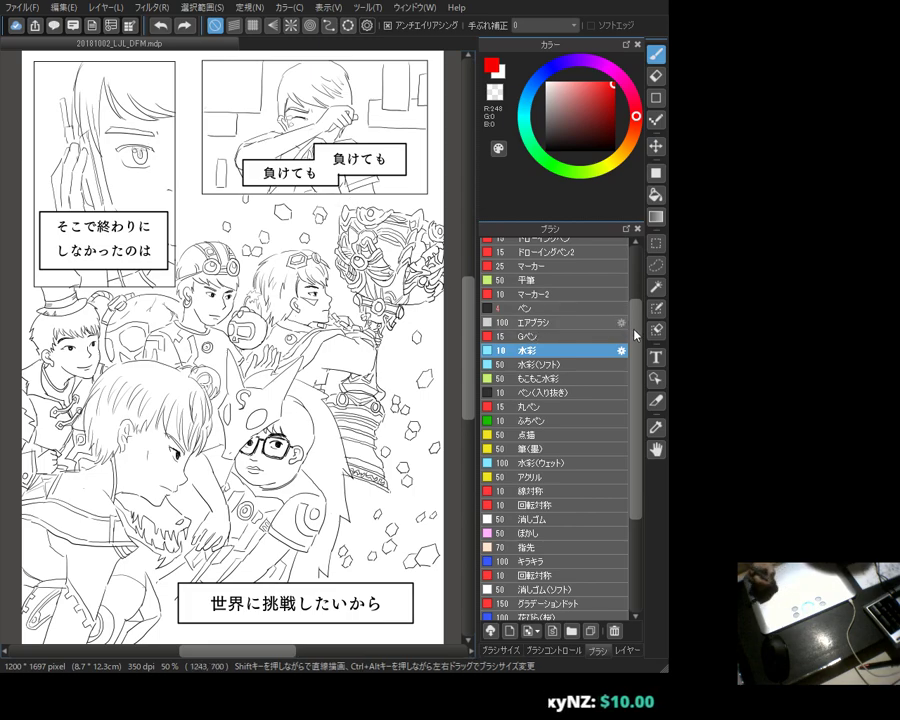
Step: Collapse the pencil brush group and select the size 10 水彩 brush from the ungrouped brushes
{"action": "scroll", "coordinate": [604, 271], "scroll_direction": "up", "scroll_amount": 3}
{"action": "left_click", "coordinate": [604, 272]}
{"action": "left_click", "coordinate": [540, 246]}
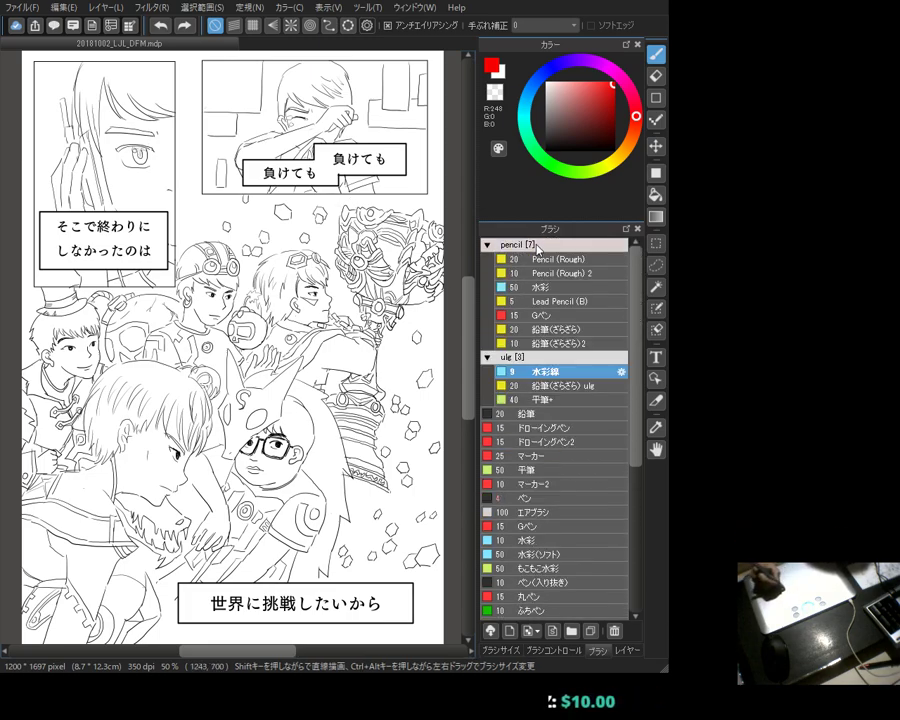
{"action": "left_click", "coordinate": [540, 287]}
{"action": "left_click", "coordinate": [540, 245]}
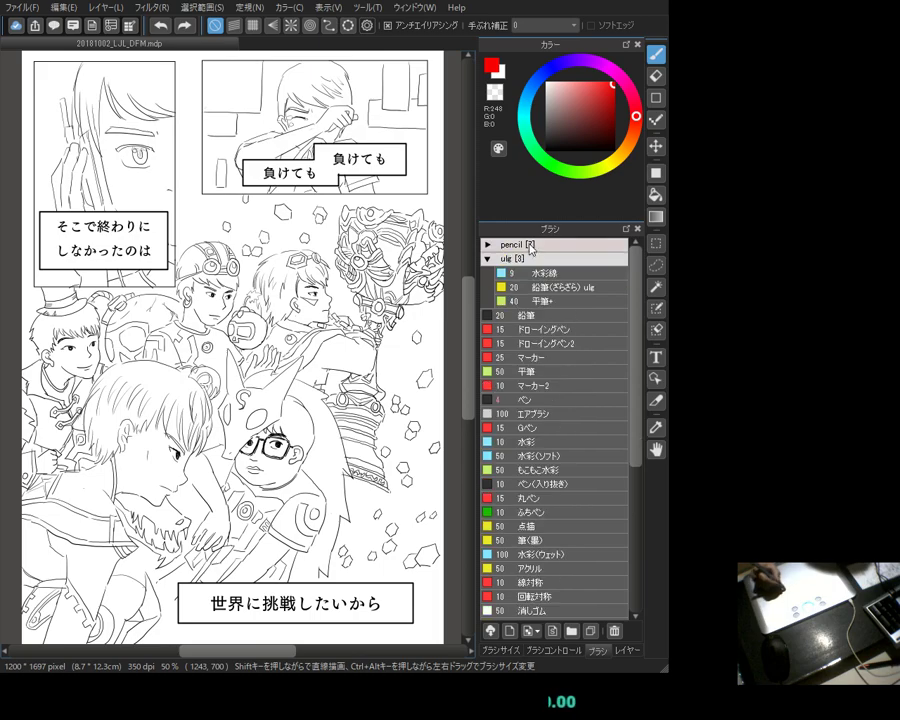
{"action": "left_click", "coordinate": [540, 442]}
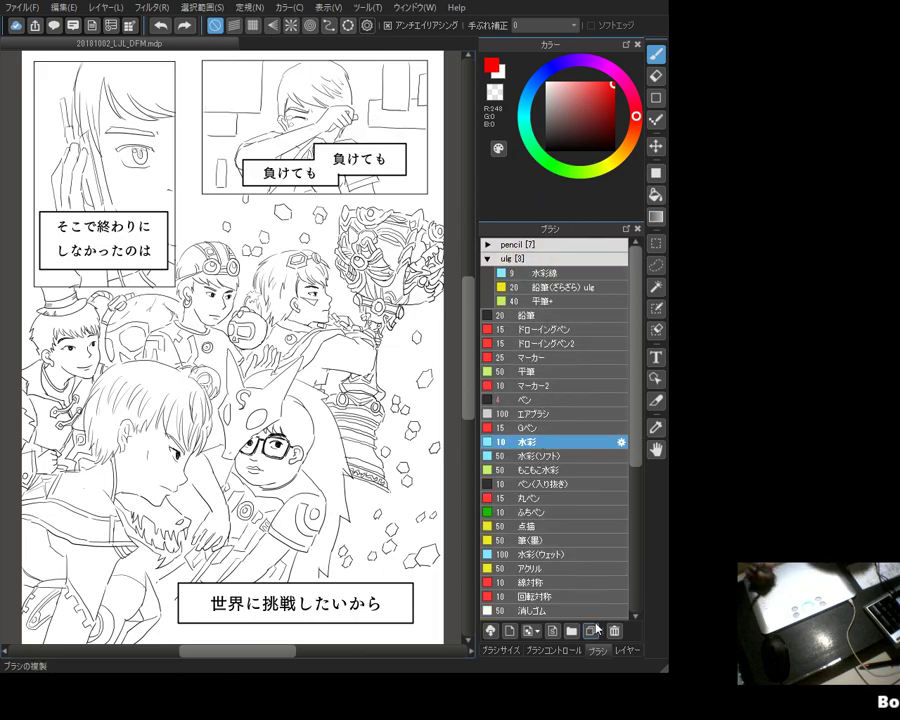
Step: Set the 水彩 brush size to 150 and try a red stroke over the characters, undoing it
{"action": "left_click", "coordinate": [553, 650]}
{"action": "left_click", "coordinate": [618, 651]}
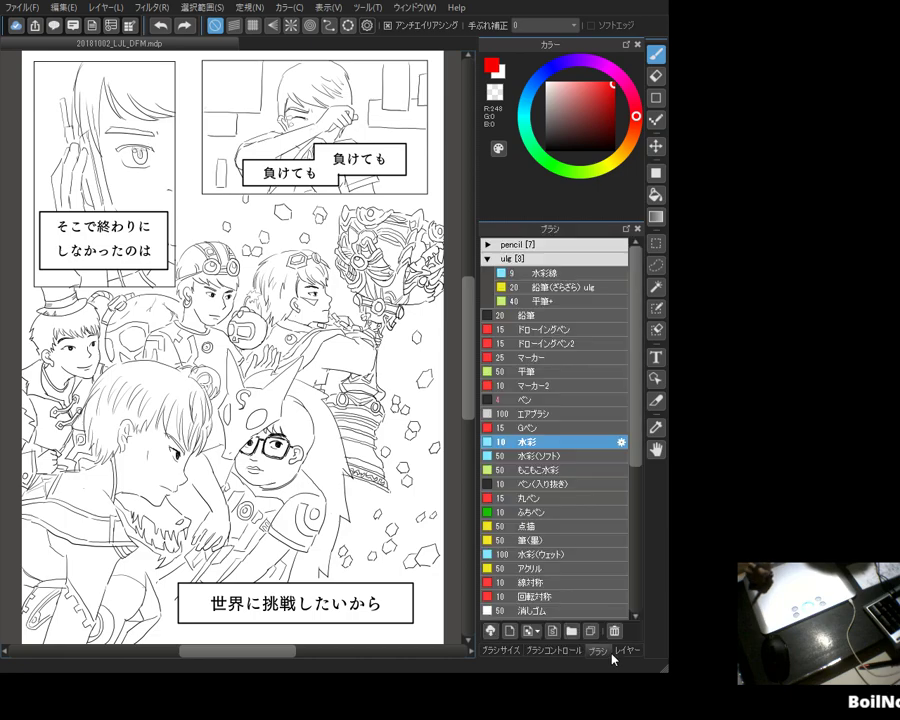
{"action": "left_click", "coordinate": [515, 651]}
{"action": "left_click", "coordinate": [551, 652]}
{"action": "left_click", "coordinate": [503, 650]}
{"action": "left_click", "coordinate": [549, 356]}
{"action": "mouse_move", "coordinate": [310, 325]}
{"action": "left_mouse_down"}
{"action": "mouse_move", "coordinate": [363, 348]}
{"action": "mouse_move", "coordinate": [380, 377]}
{"action": "left_mouse_up"}
{"action": "key", "text": "ctrl+z"}
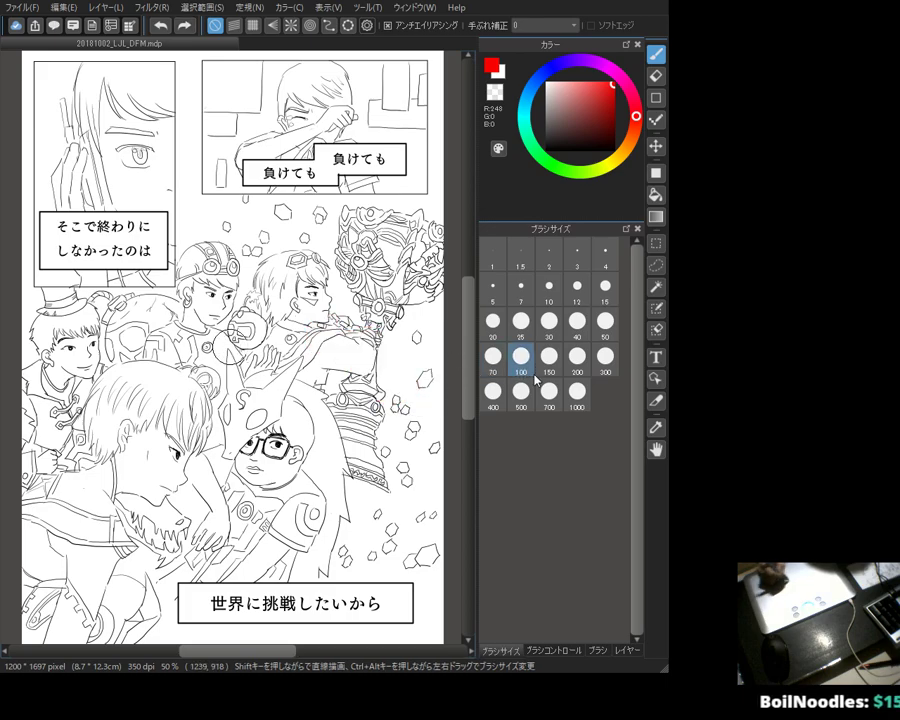
Step: Make the color layer active and try red strokes over the characters, undoing each one
{"action": "left_click", "coordinate": [553, 650]}
{"action": "left_click", "coordinate": [600, 651]}
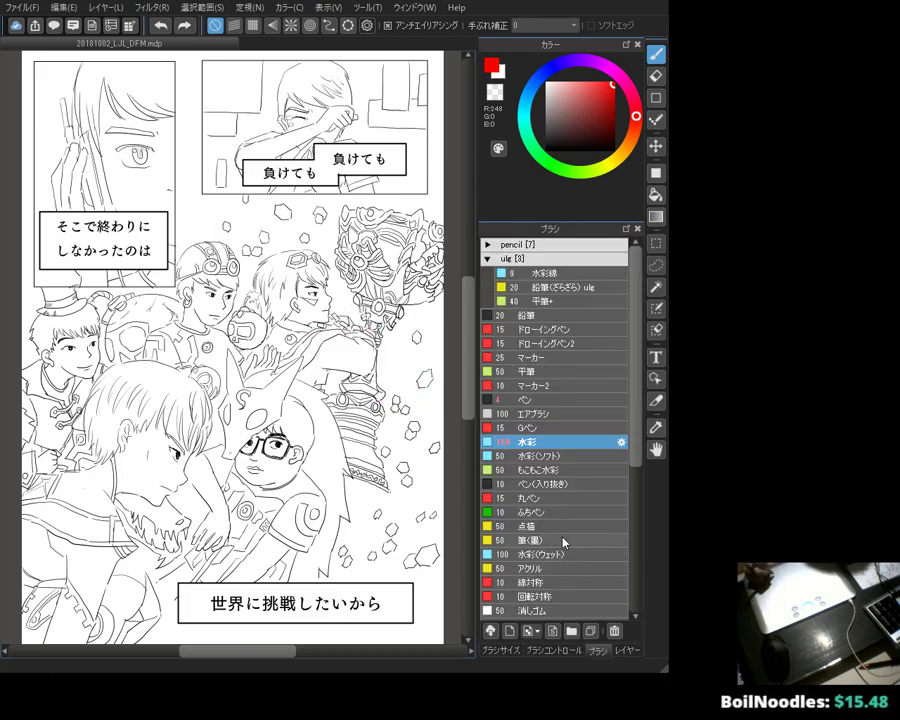
{"action": "left_click", "coordinate": [626, 651]}
{"action": "scroll", "coordinate": [635, 500], "scroll_direction": "down", "scroll_amount": 1}
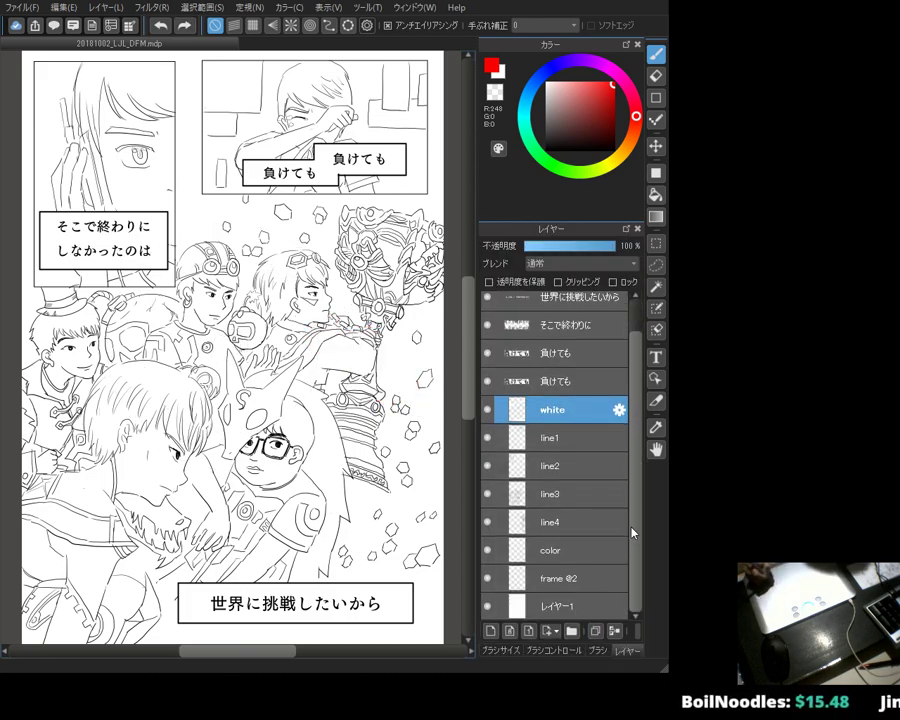
{"action": "left_click", "coordinate": [580, 551]}
{"action": "mouse_move", "coordinate": [310, 315]}
{"action": "left_mouse_down"}
{"action": "mouse_move", "coordinate": [316, 362]}
{"action": "mouse_move", "coordinate": [346, 374]}
{"action": "left_mouse_up"}
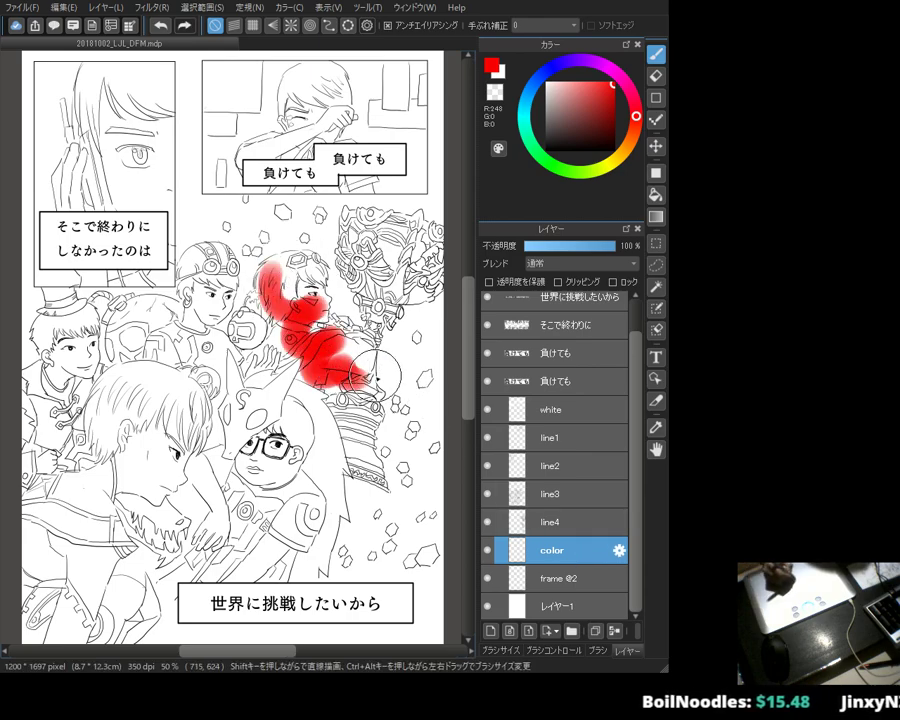
{"action": "key", "text": "ctrl+z"}
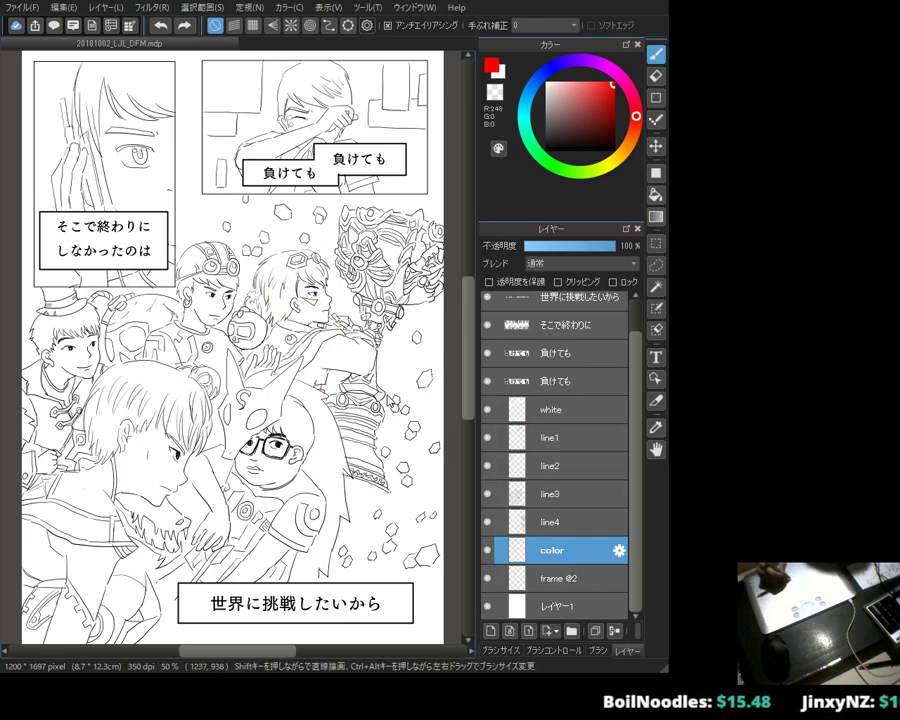
{"action": "mouse_move", "coordinate": [345, 430]}
{"action": "left_mouse_down"}
{"action": "mouse_move", "coordinate": [358, 415]}
{"action": "mouse_move", "coordinate": [400, 405]}
{"action": "left_mouse_up"}
{"action": "key", "text": "ctrl+z"}
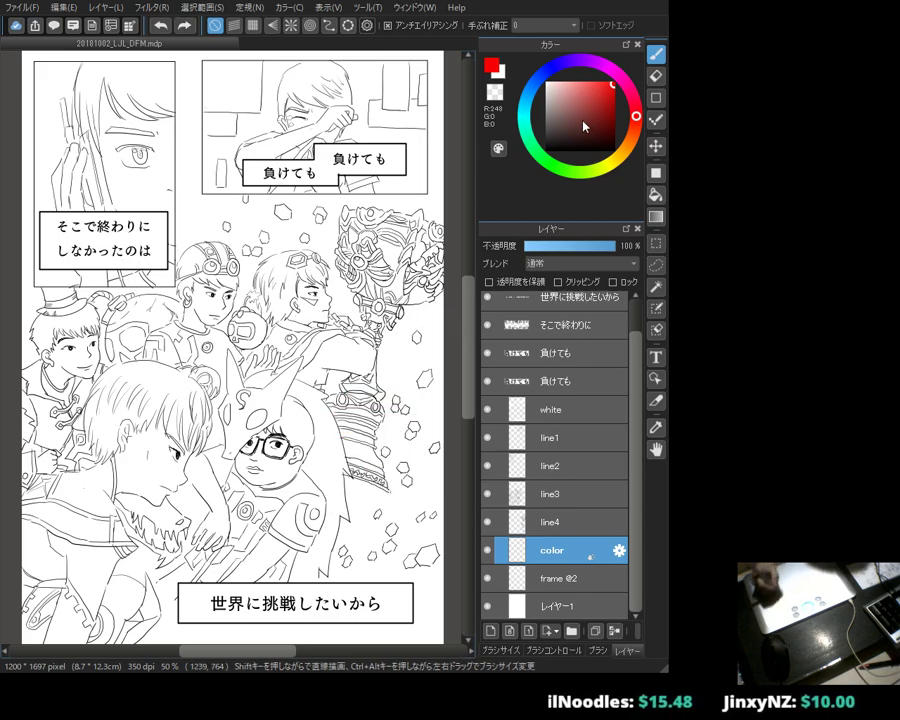
Step: Paint light green (127, 255, 147) in the crying-boy panel's upper-left corner, and move the color layer below frame @2
{"action": "left_click", "coordinate": [545, 157]}
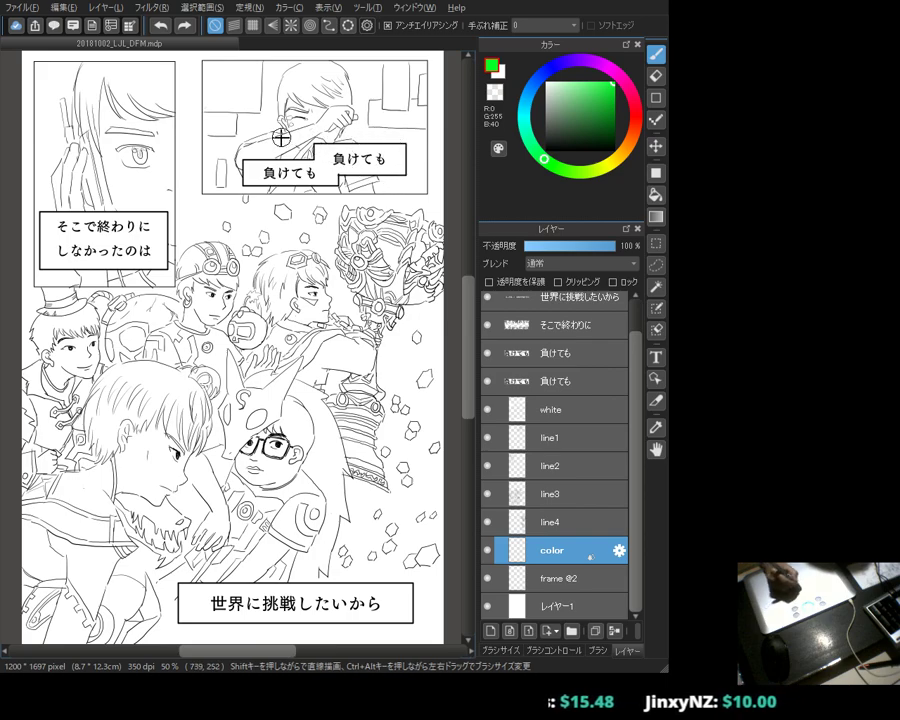
{"action": "mouse_move", "coordinate": [236, 76]}
{"action": "left_mouse_down"}
{"action": "mouse_move", "coordinate": [205, 64]}
{"action": "mouse_move", "coordinate": [206, 104]}
{"action": "left_mouse_up"}
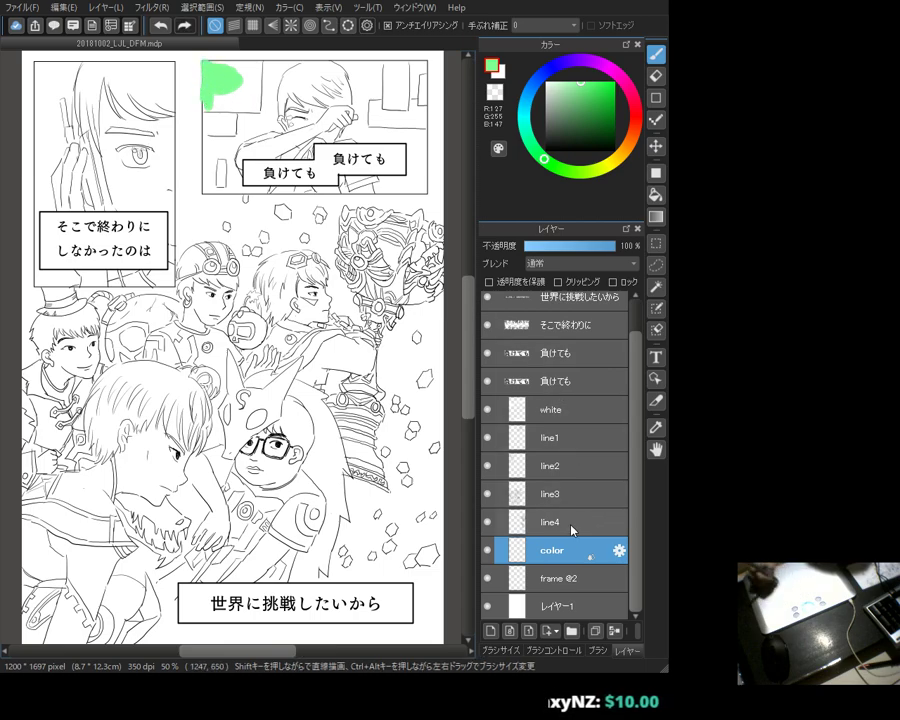
{"action": "left_click_drag", "start_coordinate": [565, 578], "coordinate": [567, 591]}
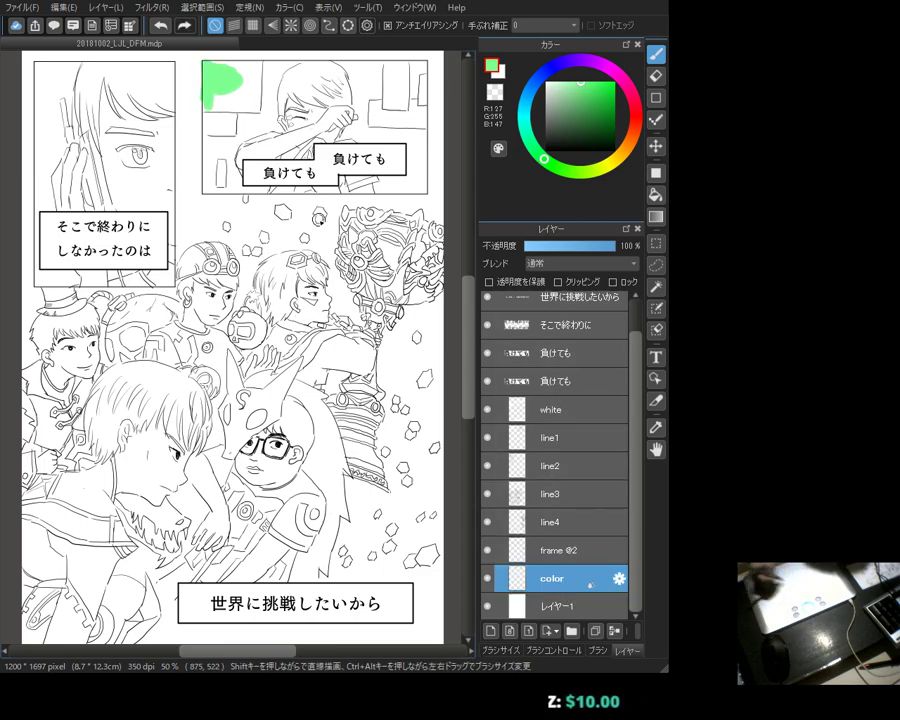
Step: Fill the large rectangle in the crying-boy panel's upper-left corner with light green and clean up its edges with the eraser
{"action": "mouse_move", "coordinate": [221, 80]}
{"action": "left_mouse_down"}
{"action": "mouse_move", "coordinate": [221, 95]}
{"action": "mouse_move", "coordinate": [232, 100]}
{"action": "mouse_move", "coordinate": [225, 104]}
{"action": "mouse_move", "coordinate": [251, 106]}
{"action": "mouse_move", "coordinate": [240, 98]}
{"action": "mouse_move", "coordinate": [256, 87]}
{"action": "mouse_move", "coordinate": [244, 70]}
{"action": "left_mouse_up"}
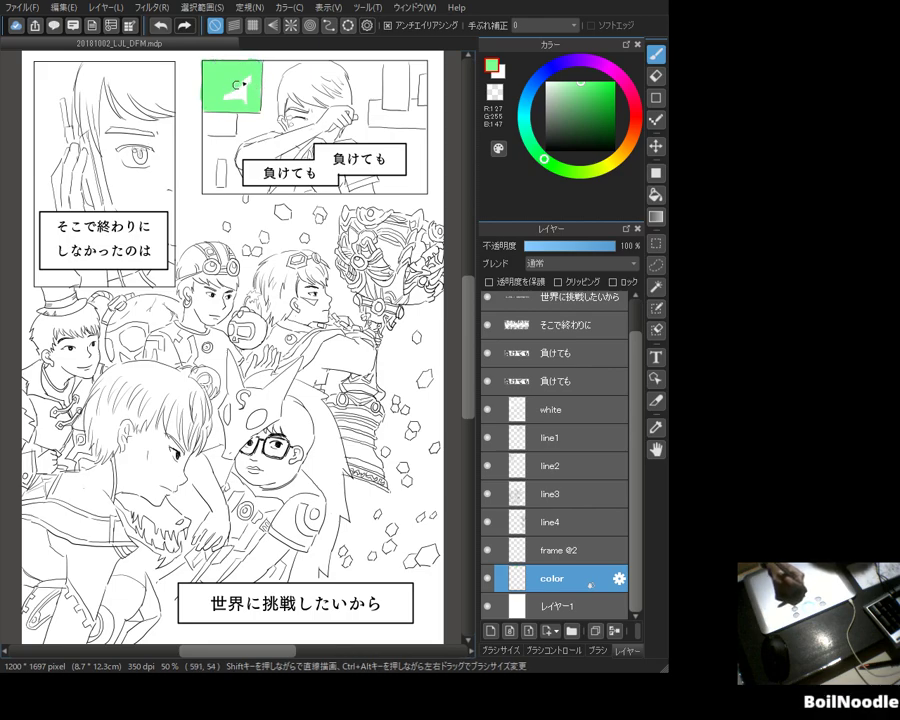
{"action": "key", "text": "e"}
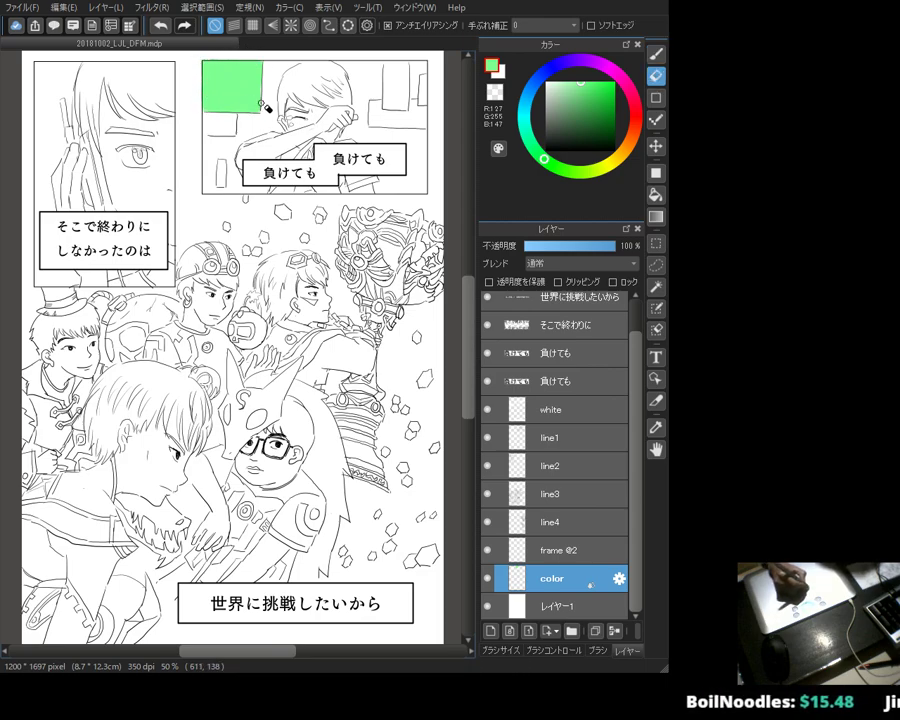
{"action": "key", "text": "b"}
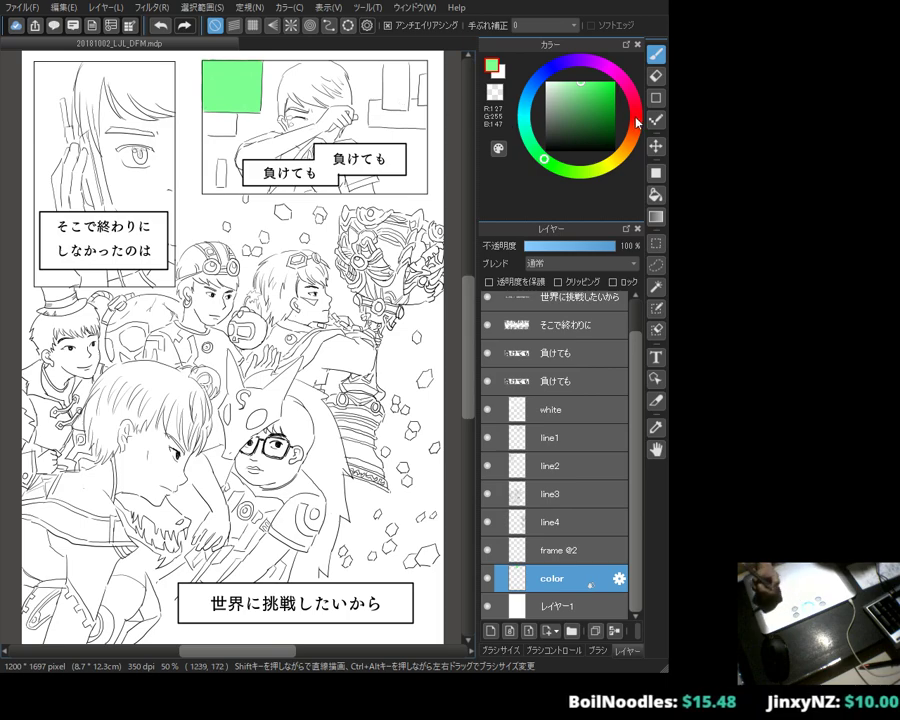
Step: Paint the small rectangle below the green one pale green (199, 255, 207) and clean up the overflow
{"action": "left_click", "coordinate": [561, 82]}
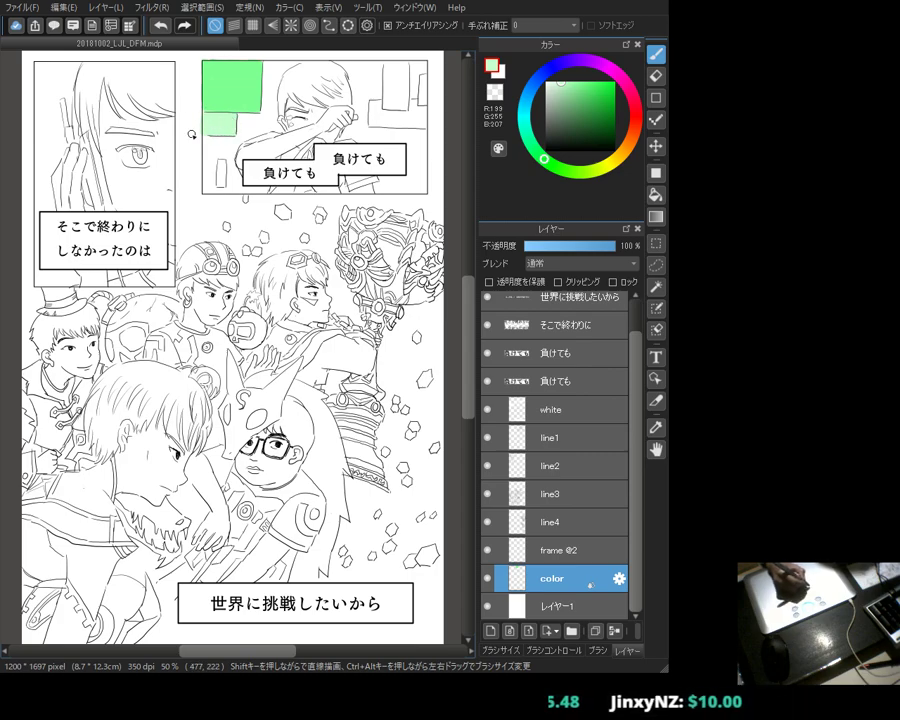
{"action": "key", "text": "e"}
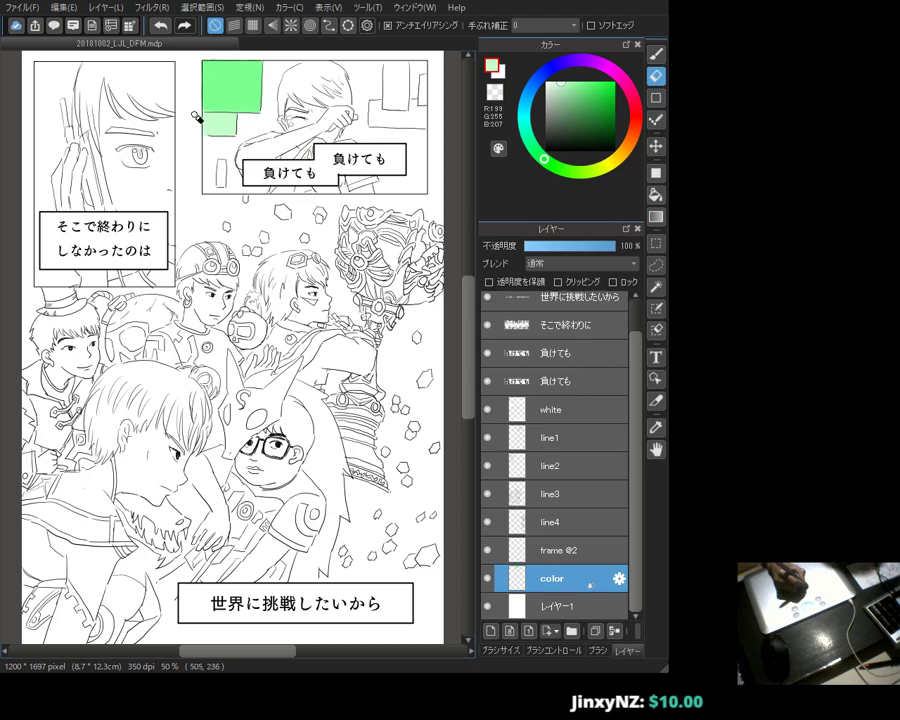
{"action": "key", "text": "b"}
Step: Paint the tall rectangle near the crying-boy panel's upper-right corner light blue (150, 248, 255)
{"action": "left_click", "coordinate": [531, 99]}
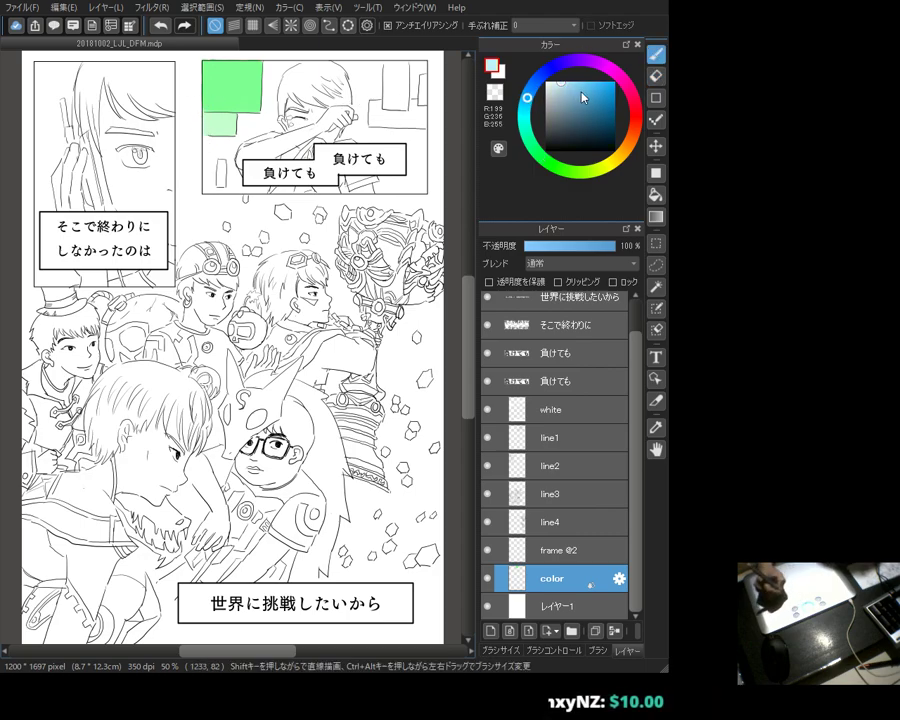
{"action": "left_click", "coordinate": [525, 112]}
{"action": "left_click", "coordinate": [574, 83]}
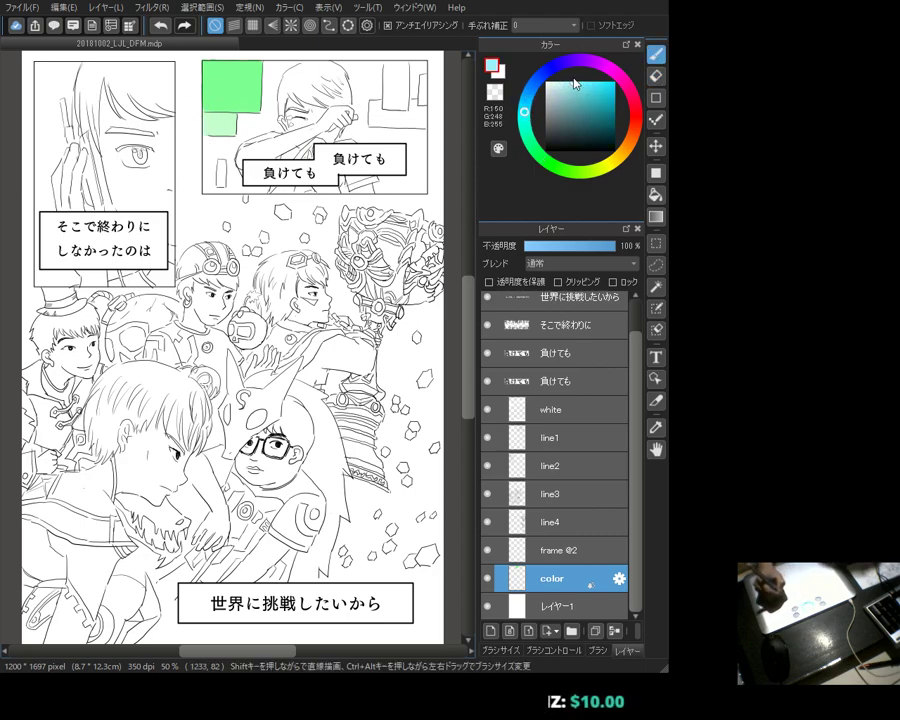
{"action": "mouse_move", "coordinate": [387, 66]}
{"action": "left_mouse_down"}
{"action": "mouse_move", "coordinate": [388, 100]}
{"action": "mouse_move", "coordinate": [388, 84]}
{"action": "left_mouse_up"}
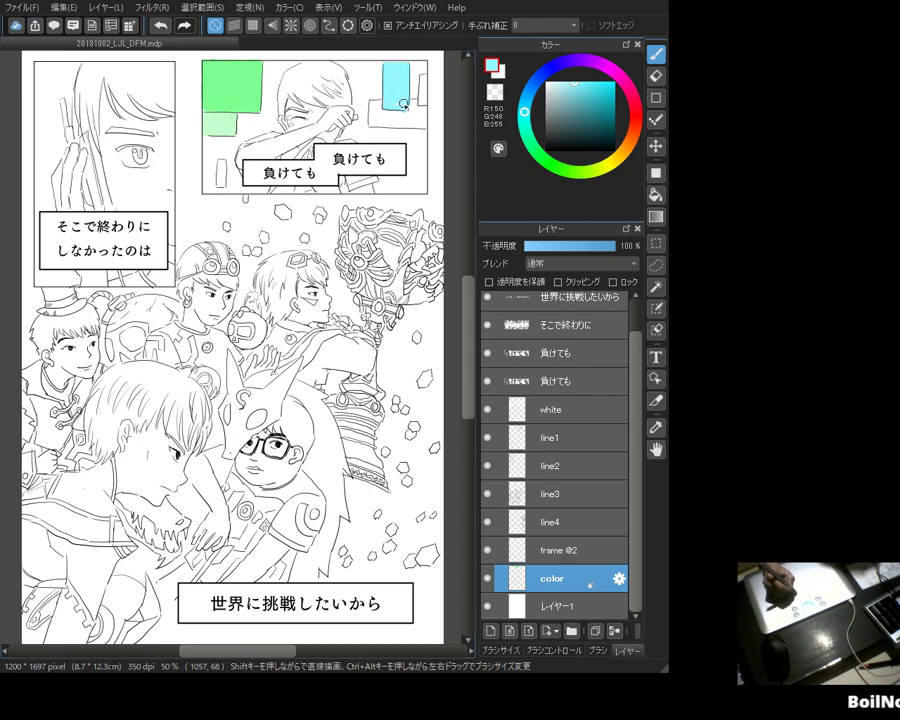
Step: Paint the panel's far-right rectangle yellow-green (234, 255, 150) and add orange and green strips to the wide rectangle beside it
{"action": "left_click", "coordinate": [598, 168]}
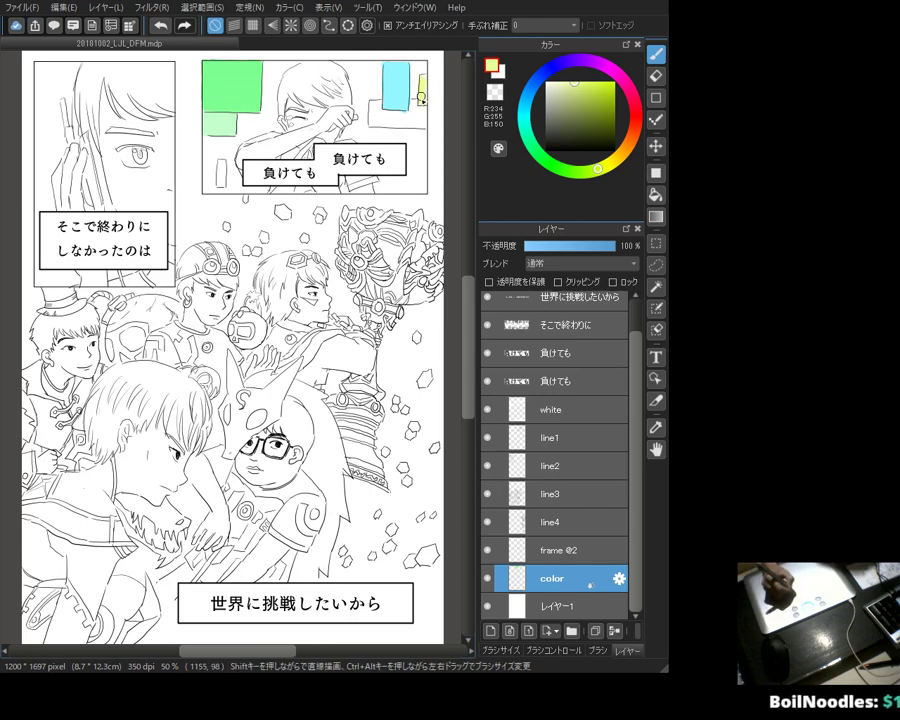
{"action": "left_click", "coordinate": [621, 156]}
{"action": "mouse_move", "coordinate": [378, 117]}
{"action": "left_mouse_down"}
{"action": "mouse_move", "coordinate": [380, 103]}
{"action": "mouse_move", "coordinate": [374, 122]}
{"action": "left_mouse_up"}
{"action": "left_click", "coordinate": [561, 168]}
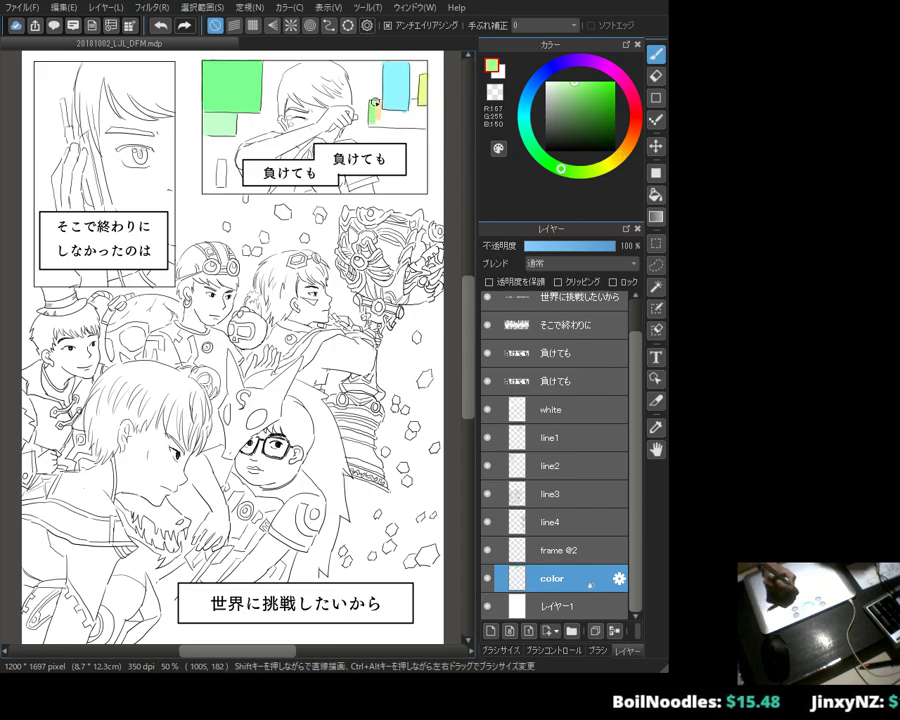
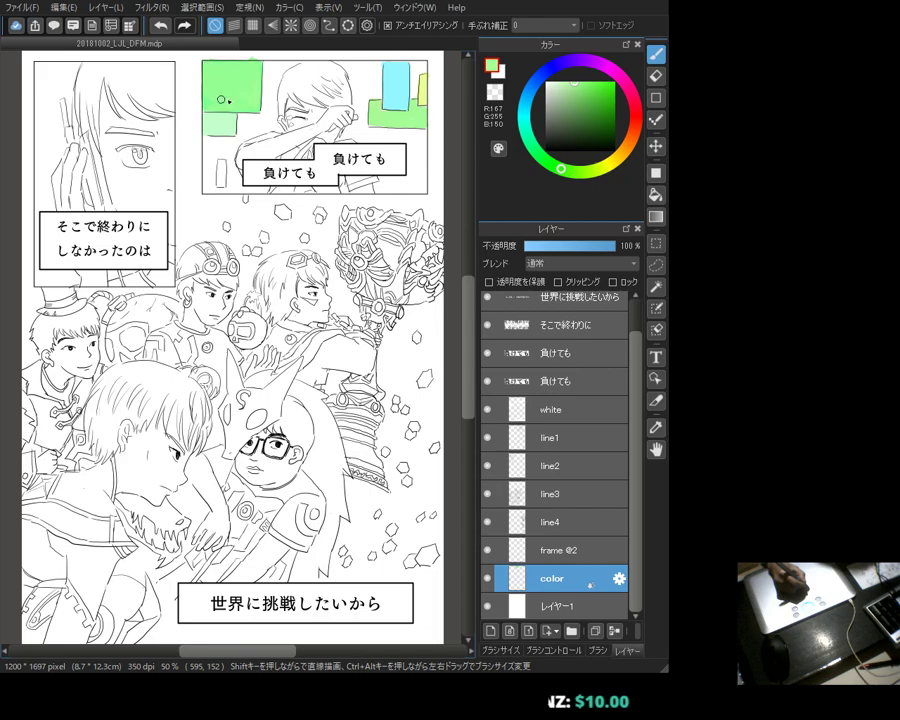
Step: Clear and repaint the large green rectangle behind the crying boy, and fill the small lower rectangle with the sampled light cyan
{"action": "key", "text": "m"}
{"action": "left_click_drag", "start_coordinate": [248, 67], "coordinate": [264, 112]}
{"action": "key", "text": "Delete"}
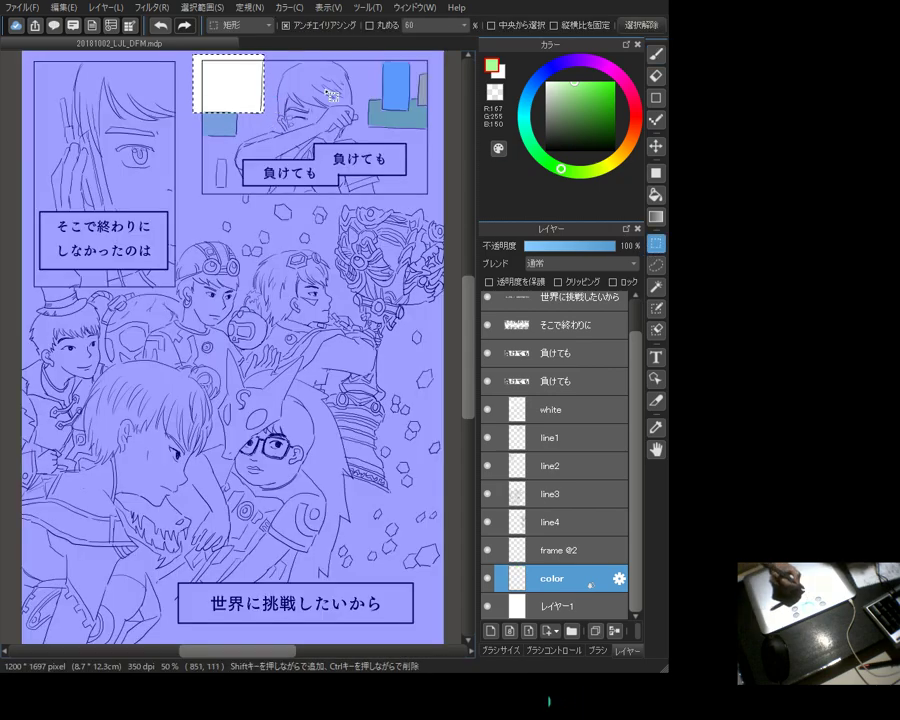
{"action": "key", "text": "b"}
{"action": "key", "text": "ctrl+d"}
{"action": "mouse_move", "coordinate": [208, 68]}
{"action": "left_mouse_down"}
{"action": "mouse_move", "coordinate": [209, 98]}
{"action": "mouse_move", "coordinate": [208, 67]}
{"action": "left_mouse_up"}
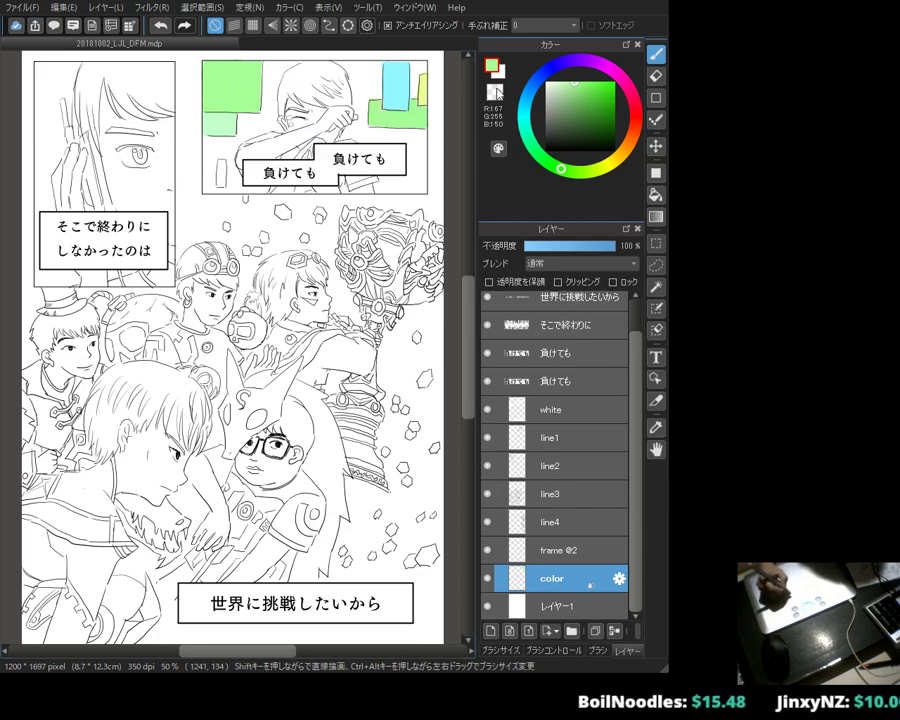
{"action": "left_click", "coordinate": [394, 78], "text": "alt"}
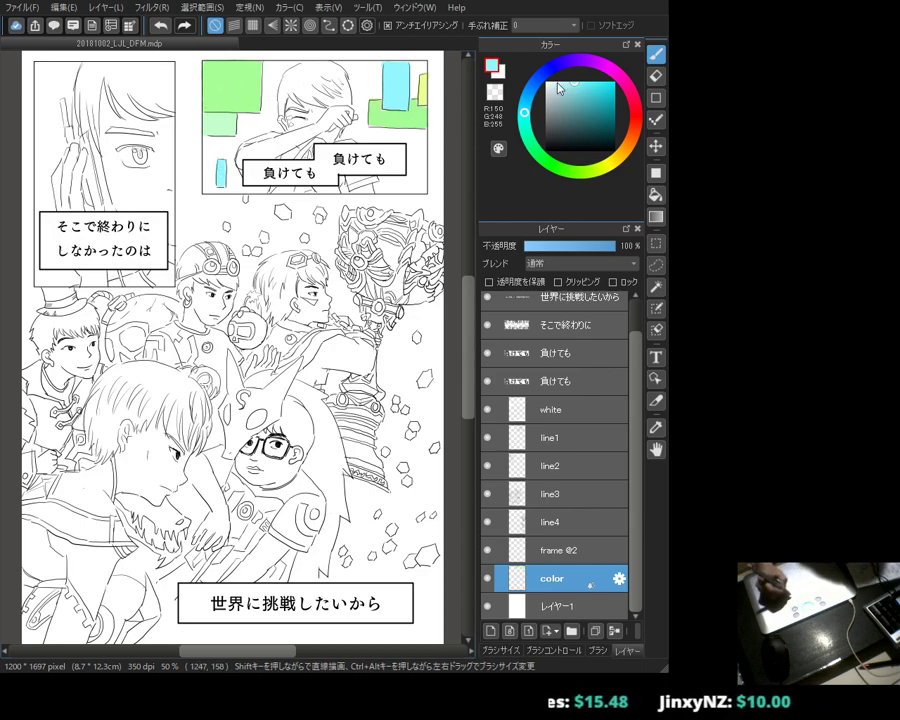
Step: Paint the crying boy's sideburn and fringe in muted brown (R146 G120 B100)
{"action": "left_click", "coordinate": [633, 148]}
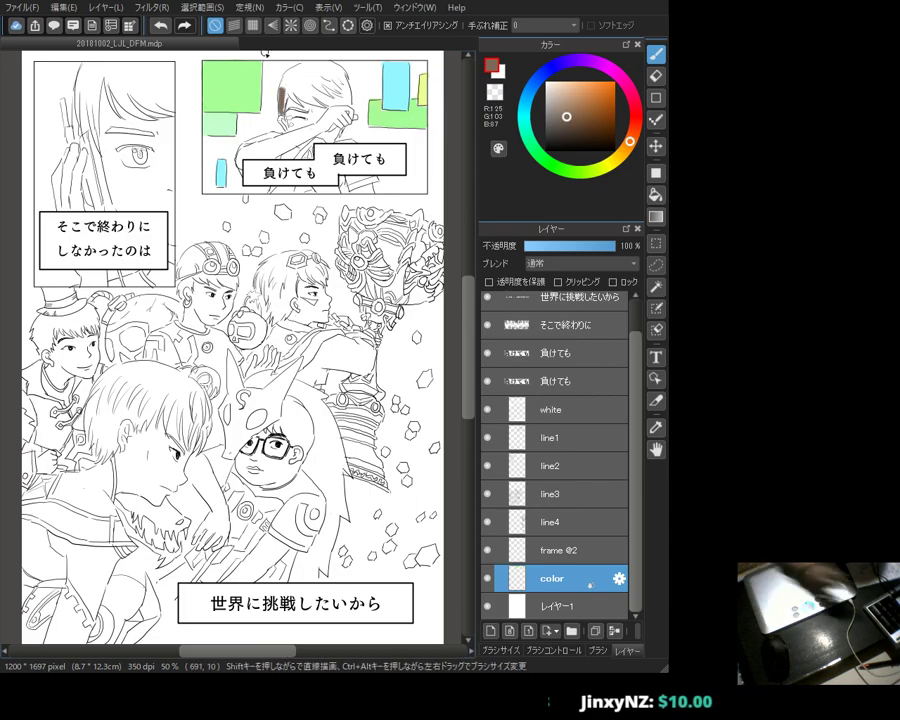
{"action": "key", "text": "ctrl+plus"}
{"action": "key", "text": "ctrl+plus"}
{"action": "left_click_drag", "start_coordinate": [333, 150], "coordinate": [295, 396]}
{"action": "left_click_drag", "start_coordinate": [359, 183], "coordinate": [292, 202]}
{"action": "left_click", "coordinate": [583, 98]}
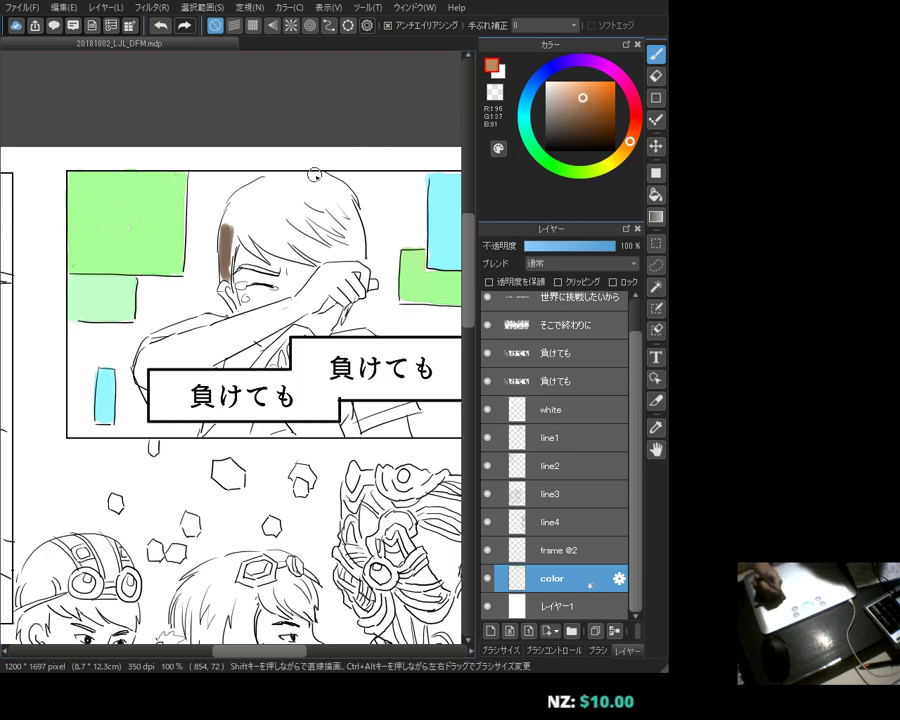
{"action": "left_click", "coordinate": [567, 111]}
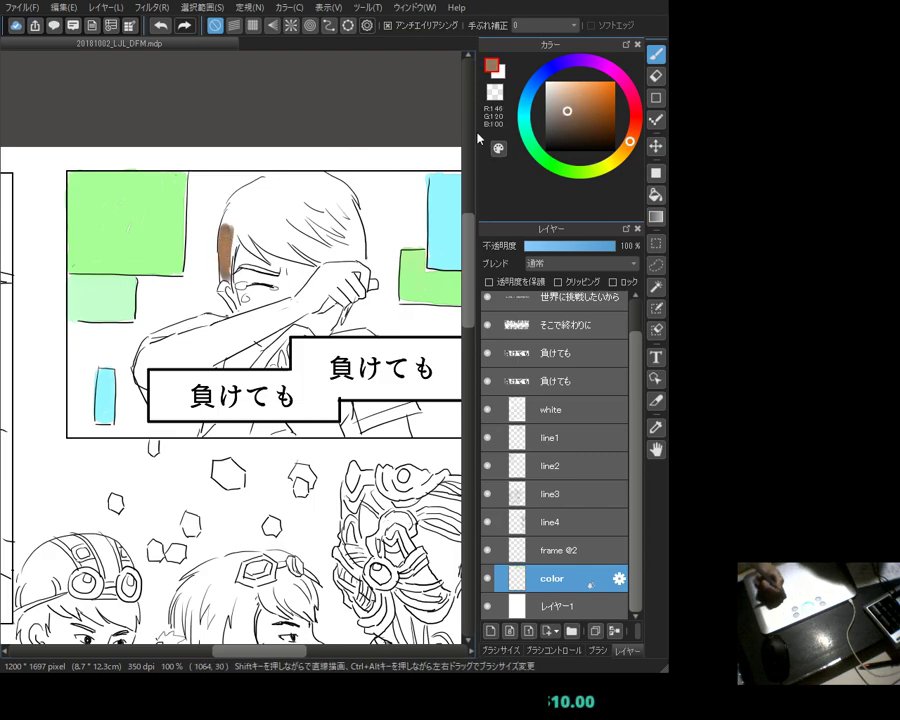
{"action": "left_click_drag", "start_coordinate": [232, 250], "coordinate": [229, 275]}
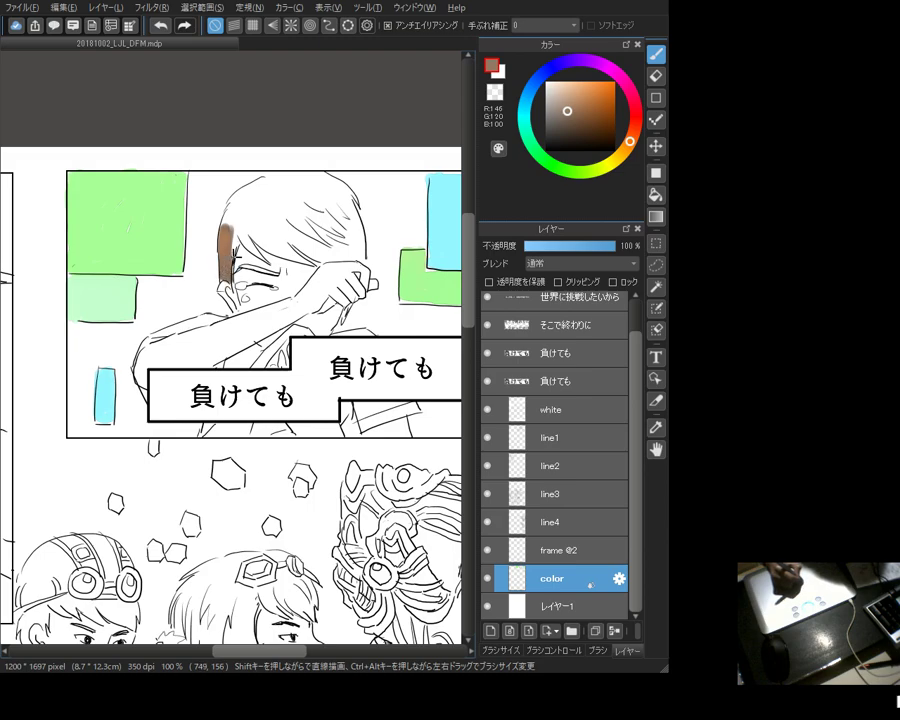
{"action": "mouse_move", "coordinate": [230, 276]}
{"action": "left_mouse_down"}
{"action": "mouse_move", "coordinate": [240, 230]}
{"action": "mouse_move", "coordinate": [270, 263]}
{"action": "mouse_move", "coordinate": [243, 226]}
{"action": "mouse_move", "coordinate": [275, 254]}
{"action": "mouse_move", "coordinate": [270, 244]}
{"action": "mouse_move", "coordinate": [337, 255]}
{"action": "left_mouse_up"}
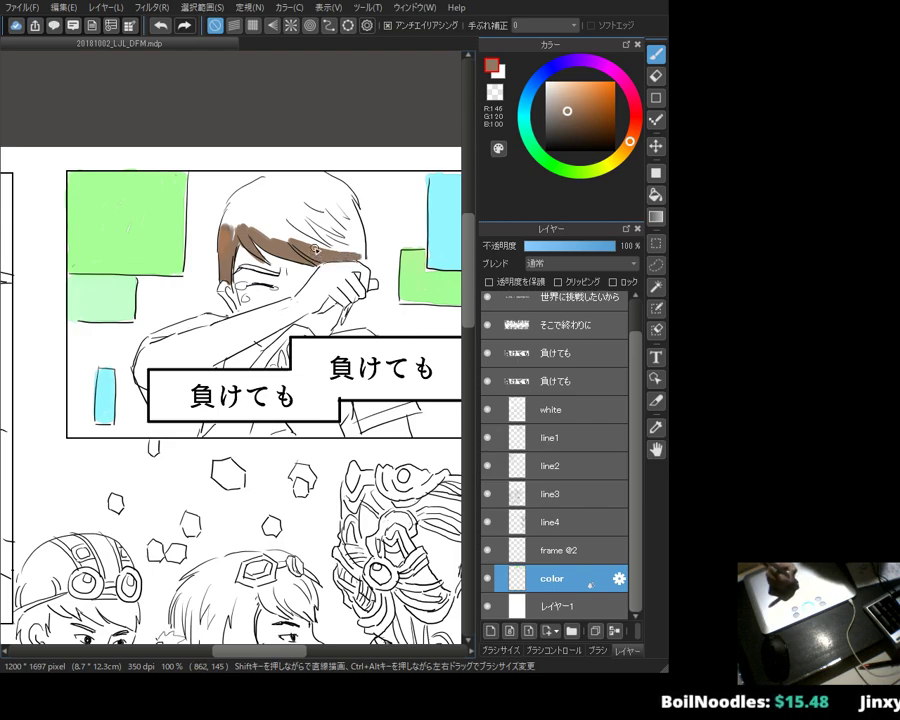
Step: Clean up the fringe edge with the eraser and fill the rest of the boy's hair with the same brown
{"action": "key", "text": "e"}
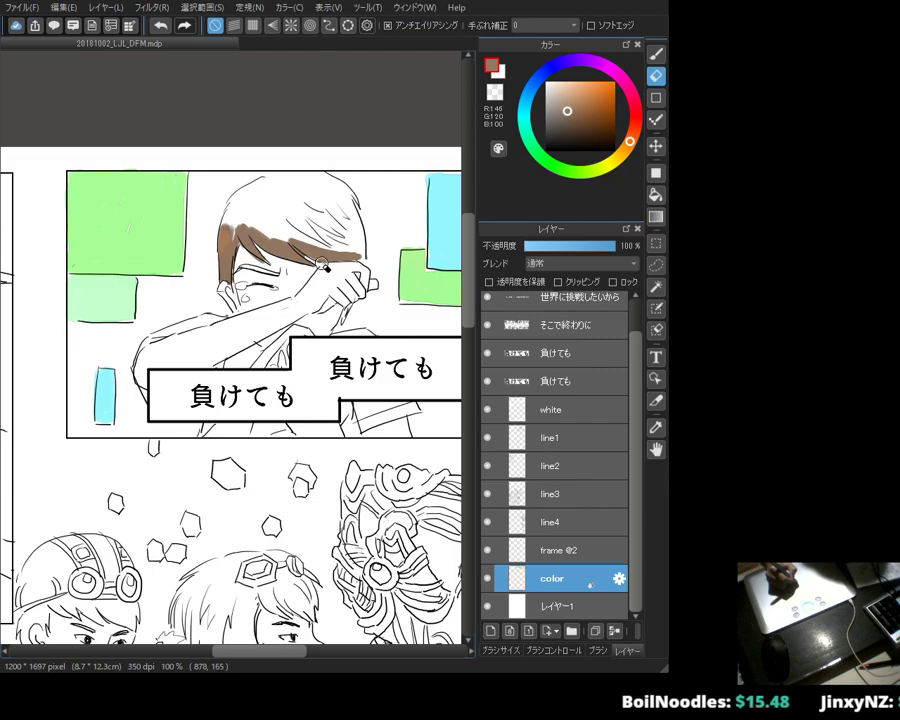
{"action": "key", "text": "b"}
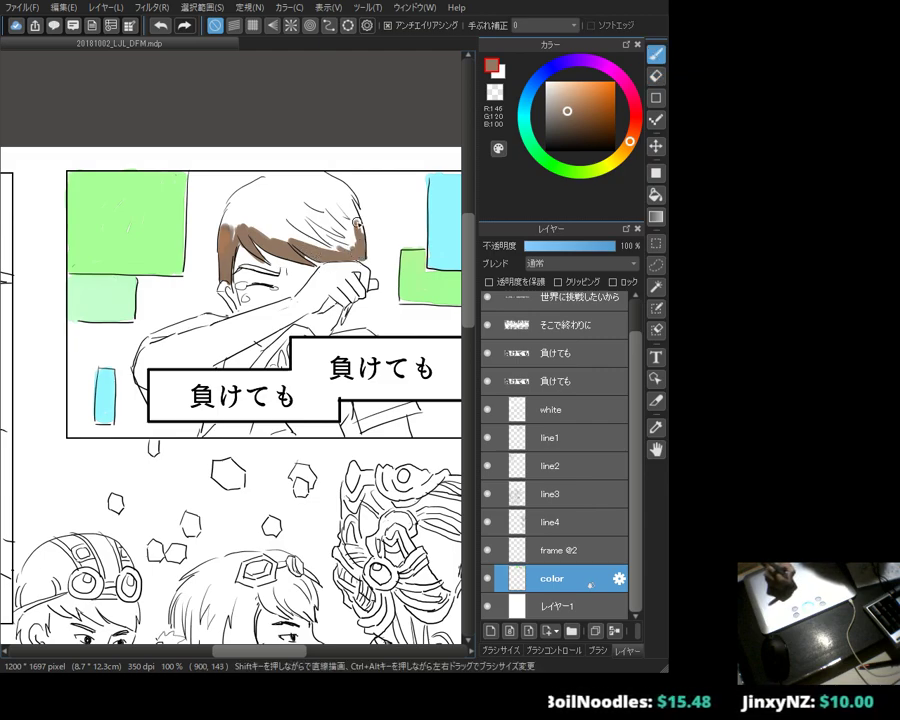
{"action": "left_click_drag", "start_coordinate": [357, 227], "coordinate": [338, 183]}
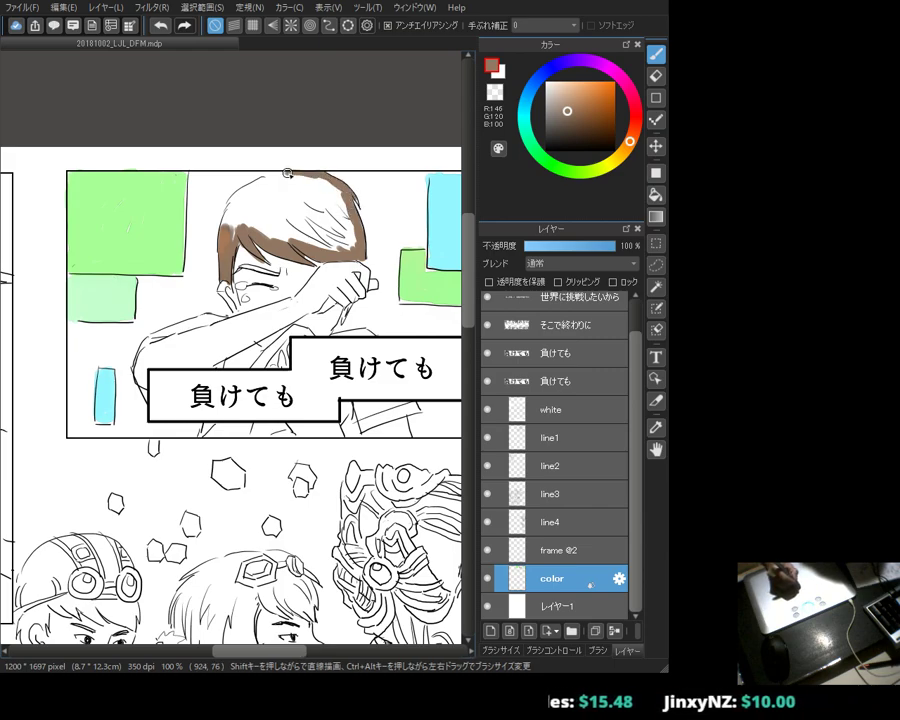
{"action": "mouse_move", "coordinate": [277, 173]}
{"action": "left_mouse_down"}
{"action": "mouse_move", "coordinate": [231, 207]}
{"action": "mouse_move", "coordinate": [226, 228]}
{"action": "mouse_move", "coordinate": [225, 217]}
{"action": "mouse_move", "coordinate": [250, 212]}
{"action": "mouse_move", "coordinate": [240, 213]}
{"action": "mouse_move", "coordinate": [237, 230]}
{"action": "mouse_move", "coordinate": [333, 253]}
{"action": "mouse_move", "coordinate": [351, 243]}
{"action": "mouse_move", "coordinate": [341, 195]}
{"action": "mouse_move", "coordinate": [321, 226]}
{"action": "mouse_move", "coordinate": [303, 231]}
{"action": "mouse_move", "coordinate": [294, 224]}
{"action": "mouse_move", "coordinate": [307, 200]}
{"action": "mouse_move", "coordinate": [302, 188]}
{"action": "mouse_move", "coordinate": [258, 187]}
{"action": "mouse_move", "coordinate": [244, 200]}
{"action": "mouse_move", "coordinate": [293, 190]}
{"action": "mouse_move", "coordinate": [268, 225]}
{"action": "mouse_move", "coordinate": [321, 212]}
{"action": "left_mouse_up"}
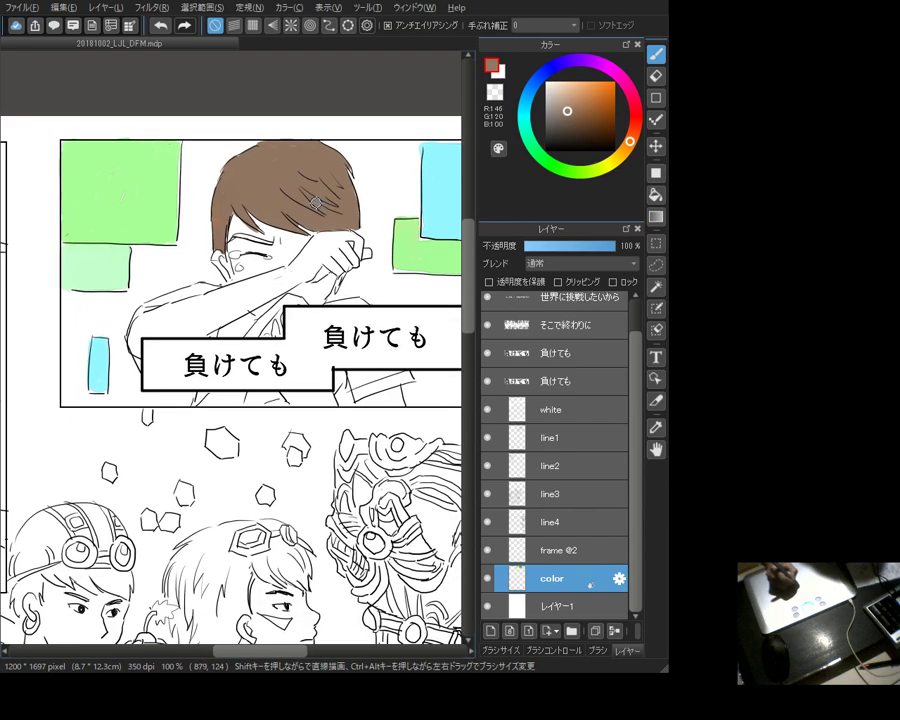
Step: Add a new layer beneath the color layer and try a beige skin tone (R227 G212 B184) on the boy's face
{"action": "left_click", "coordinate": [559, 89]}
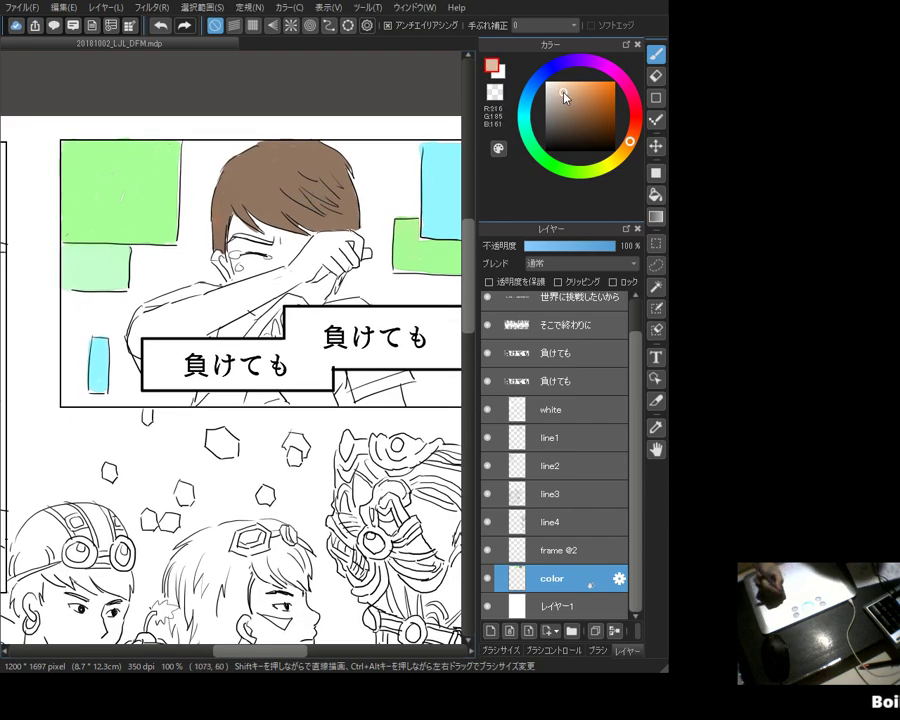
{"action": "left_click", "coordinate": [624, 151]}
{"action": "left_click", "coordinate": [562, 603]}
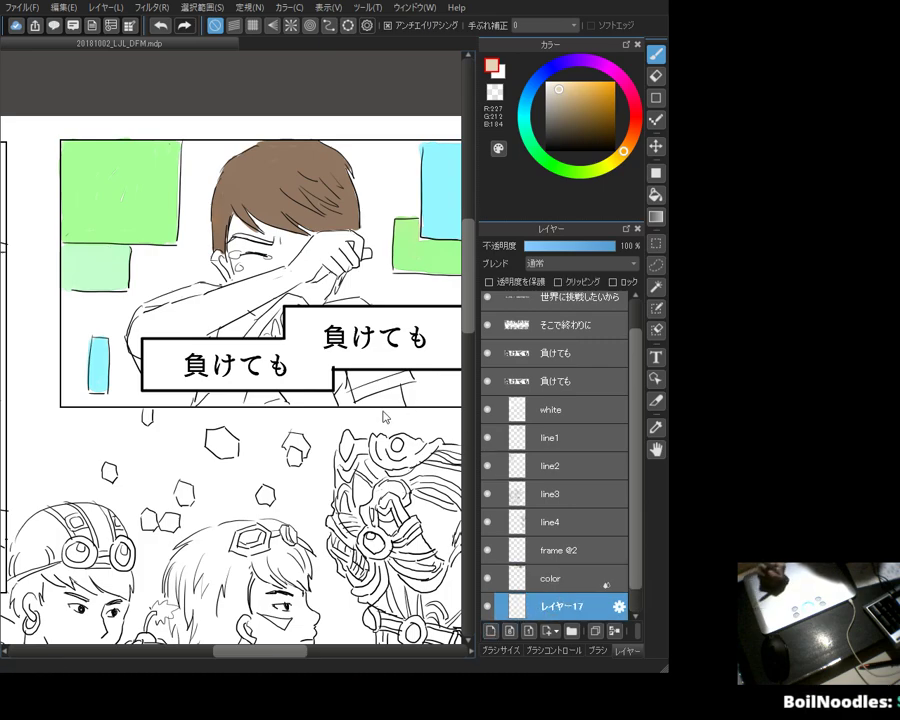
{"action": "left_click_drag", "start_coordinate": [240, 263], "coordinate": [235, 275]}
{"action": "key", "text": "ctrl+z"}
Step: Paint the boy's cheek, eye area and forehead in a pale skin tone (R255 G242 B225), leaving the tears white
{"action": "left_click_drag", "start_coordinate": [585, 90], "coordinate": [575, 81]}
{"action": "left_click", "coordinate": [625, 149]}
{"action": "left_click", "coordinate": [564, 82]}
{"action": "left_click_drag", "start_coordinate": [246, 258], "coordinate": [237, 263]}
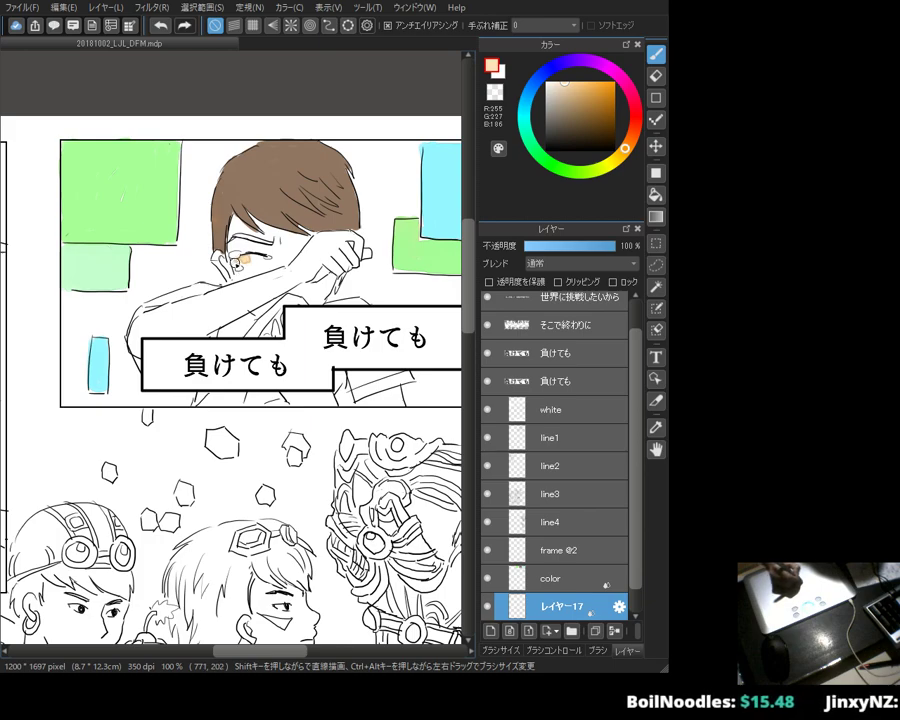
{"action": "left_click", "coordinate": [553, 82]}
{"action": "left_click_drag", "start_coordinate": [240, 270], "coordinate": [260, 267]}
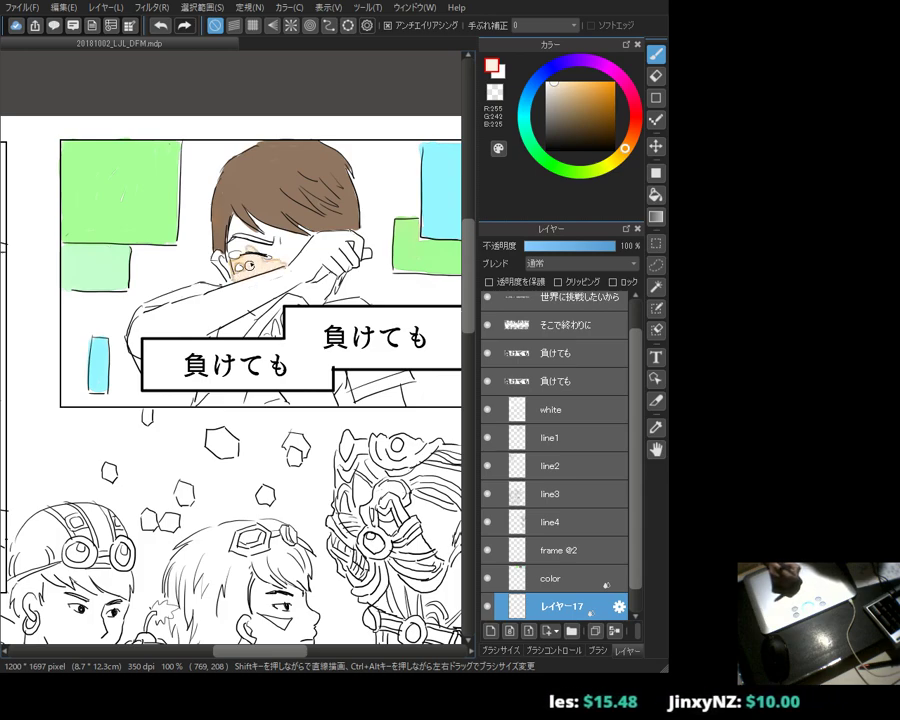
{"action": "left_click_drag", "start_coordinate": [248, 244], "coordinate": [239, 245]}
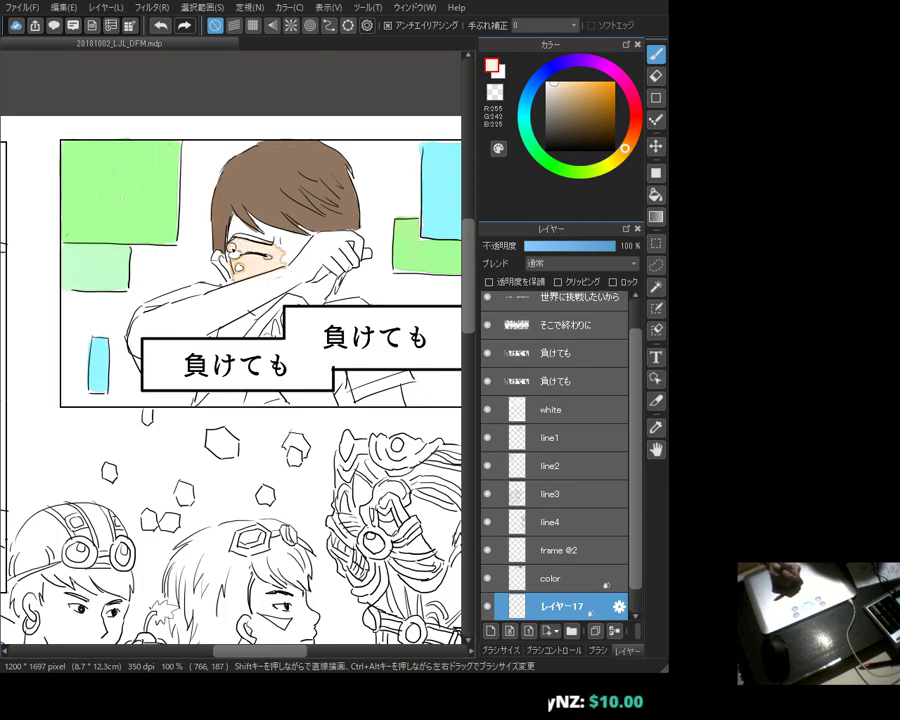
Step: Extend the pale skin tone over the boy's ear, raised hand and forearm, and the other arm below the text boxes
{"action": "left_click_drag", "start_coordinate": [246, 268], "coordinate": [220, 256]}
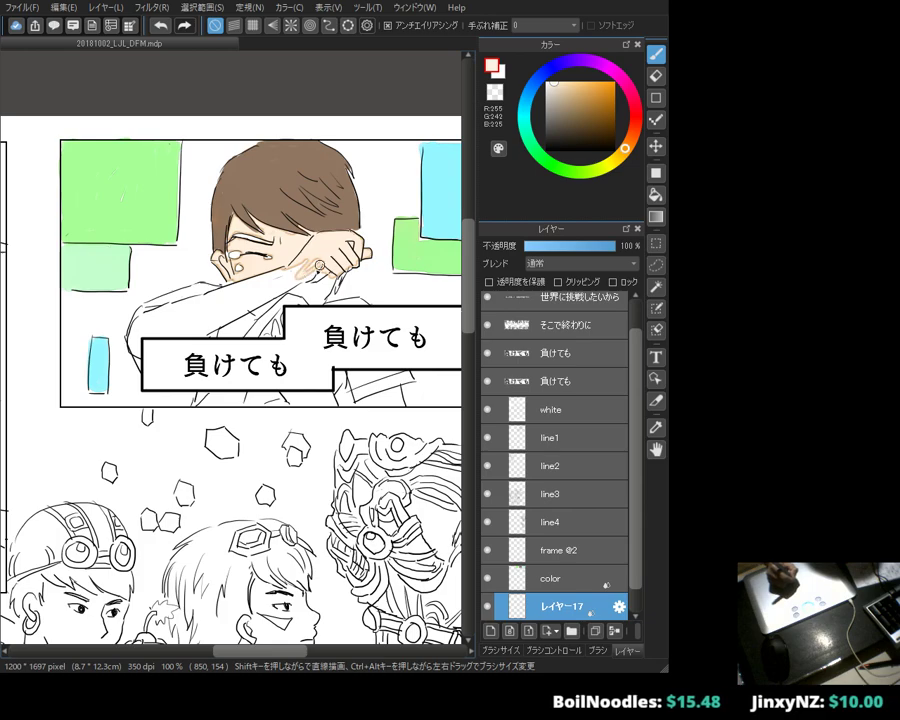
{"action": "mouse_move", "coordinate": [306, 271]}
{"action": "left_mouse_down"}
{"action": "mouse_move", "coordinate": [241, 287]}
{"action": "mouse_move", "coordinate": [243, 304]}
{"action": "mouse_move", "coordinate": [294, 270]}
{"action": "left_mouse_up"}
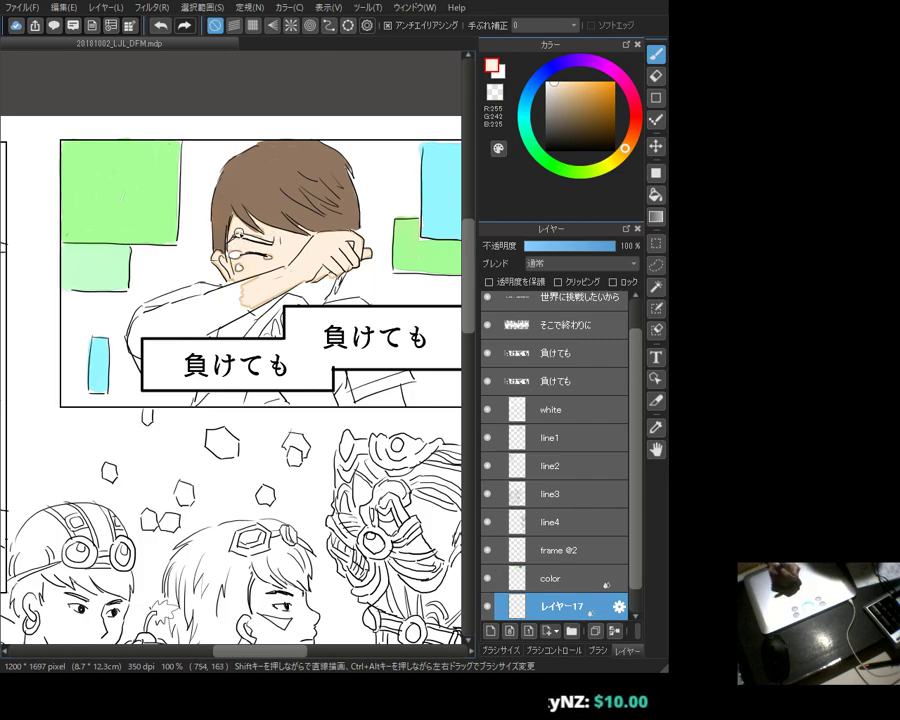
{"action": "mouse_move", "coordinate": [212, 298]}
{"action": "left_mouse_down"}
{"action": "mouse_move", "coordinate": [138, 320]}
{"action": "mouse_move", "coordinate": [130, 328]}
{"action": "mouse_move", "coordinate": [136, 353]}
{"action": "mouse_move", "coordinate": [141, 332]}
{"action": "mouse_move", "coordinate": [131, 342]}
{"action": "mouse_move", "coordinate": [158, 328]}
{"action": "mouse_move", "coordinate": [205, 328]}
{"action": "mouse_move", "coordinate": [155, 331]}
{"action": "mouse_move", "coordinate": [188, 337]}
{"action": "mouse_move", "coordinate": [260, 302]}
{"action": "mouse_move", "coordinate": [202, 332]}
{"action": "mouse_move", "coordinate": [260, 283]}
{"action": "mouse_move", "coordinate": [170, 307]}
{"action": "mouse_move", "coordinate": [130, 331]}
{"action": "mouse_move", "coordinate": [167, 328]}
{"action": "left_mouse_up"}
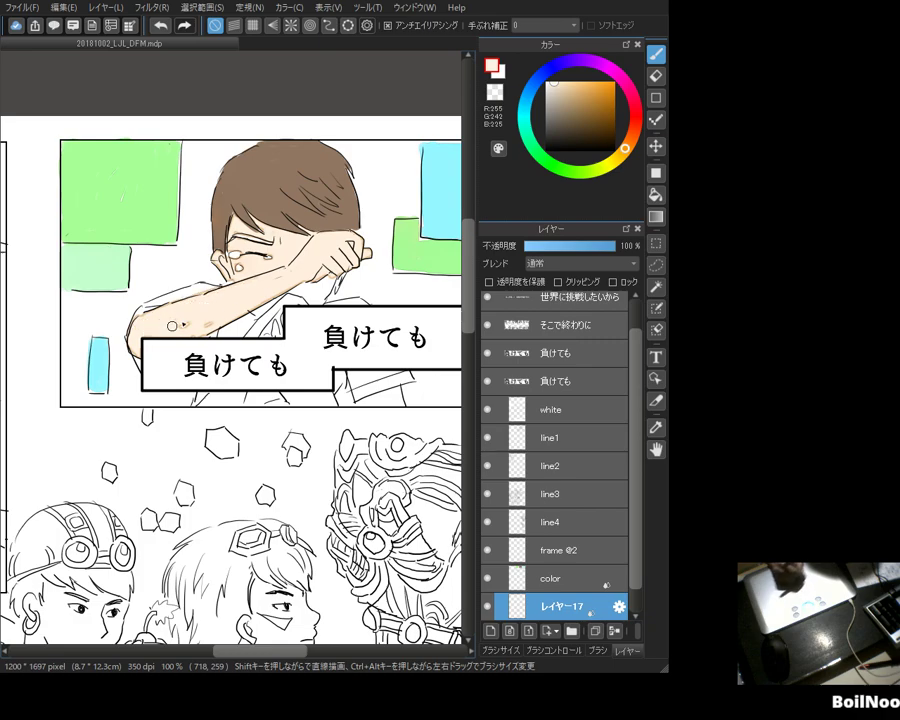
{"action": "left_click_drag", "start_coordinate": [380, 395], "coordinate": [367, 401]}
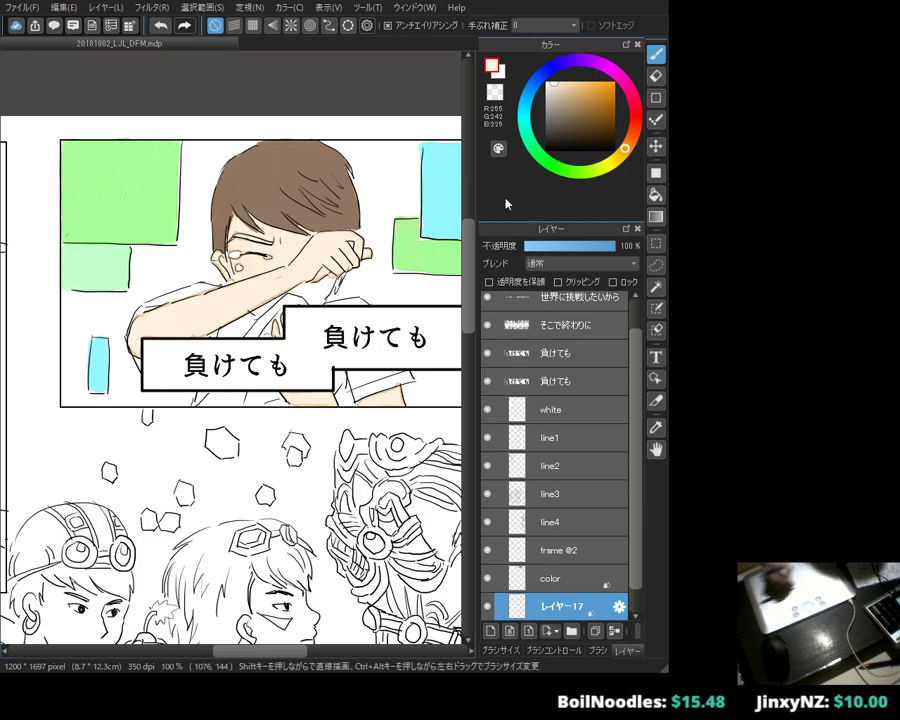
Step: Fill the boy's shirt with soft blue (R157 G182 B232) around the text boxes and erase the overflow past the panel border
{"action": "left_click", "coordinate": [537, 81]}
{"action": "left_click_drag", "start_coordinate": [590, 124], "coordinate": [577, 101]}
{"action": "left_click", "coordinate": [585, 88]}
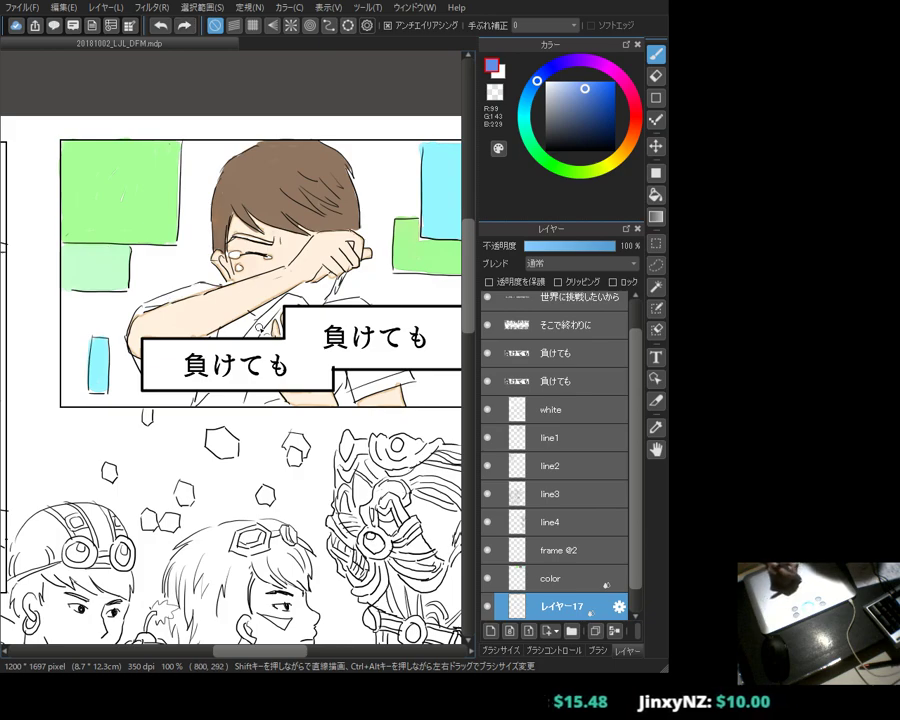
{"action": "left_click_drag", "start_coordinate": [229, 327], "coordinate": [247, 321]}
{"action": "left_click", "coordinate": [568, 88]}
{"action": "mouse_move", "coordinate": [230, 330]}
{"action": "left_mouse_down"}
{"action": "mouse_move", "coordinate": [246, 322]}
{"action": "mouse_move", "coordinate": [238, 334]}
{"action": "left_mouse_up"}
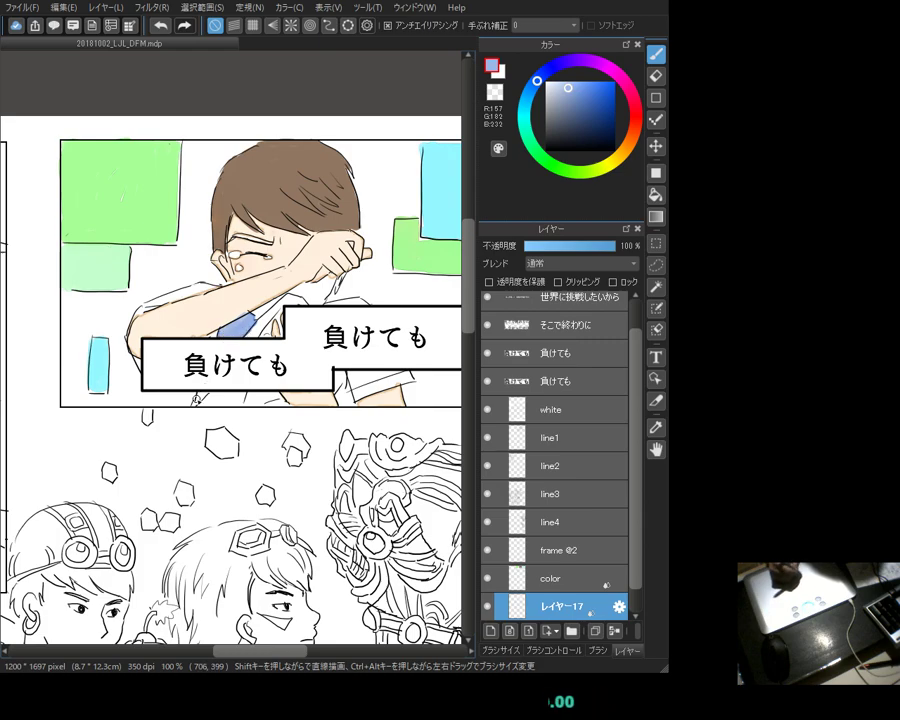
{"action": "left_click_drag", "start_coordinate": [199, 397], "coordinate": [203, 395]}
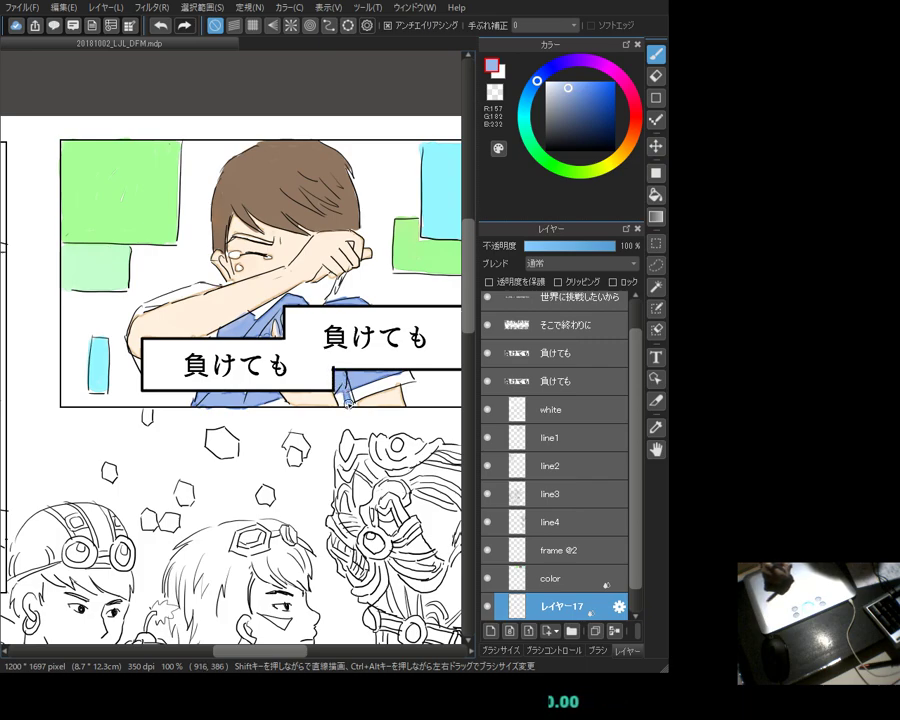
{"action": "key", "text": "e"}
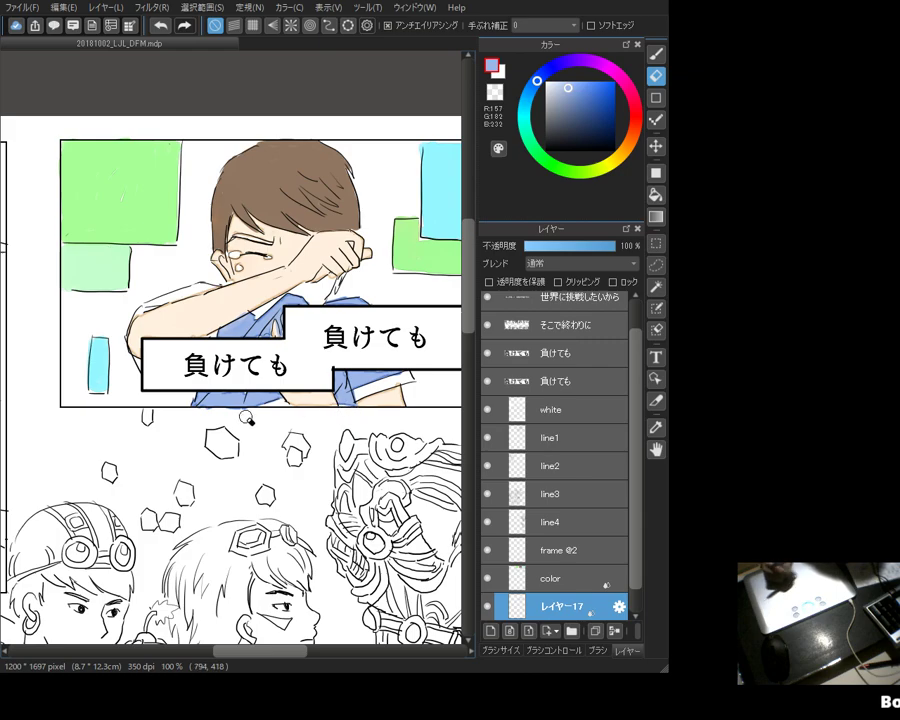
{"action": "key", "text": "b"}
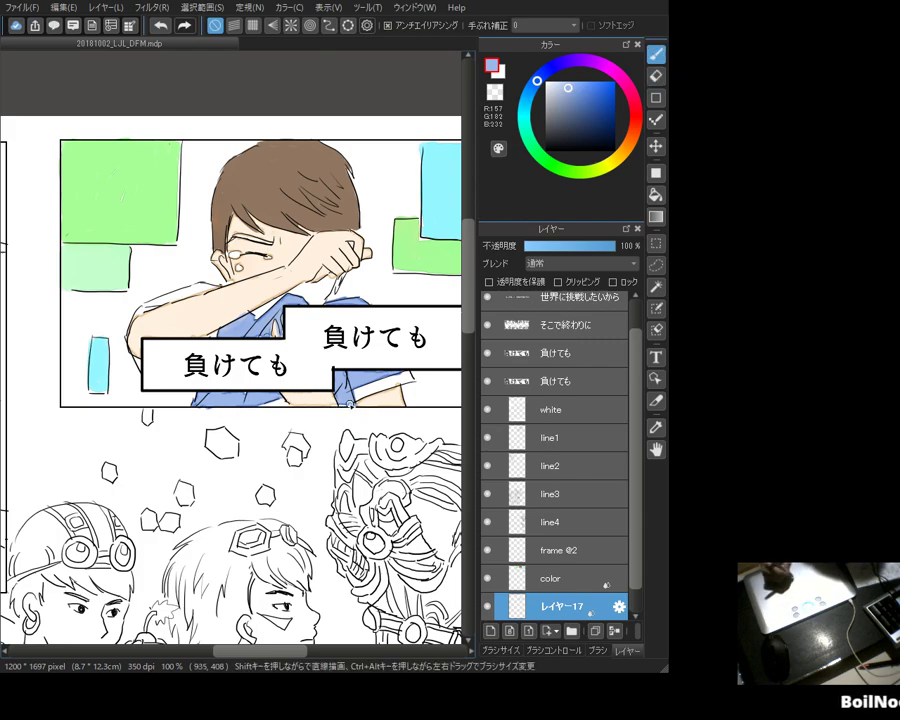
Step: Paint the shirt's sleeve cuffs in light cyan (R153 G232 B248)
{"action": "left_click", "coordinate": [525, 106]}
{"action": "left_click", "coordinate": [572, 84]}
{"action": "mouse_move", "coordinate": [361, 389]}
{"action": "left_mouse_down"}
{"action": "mouse_move", "coordinate": [354, 394]}
{"action": "mouse_move", "coordinate": [410, 374]}
{"action": "left_mouse_up"}
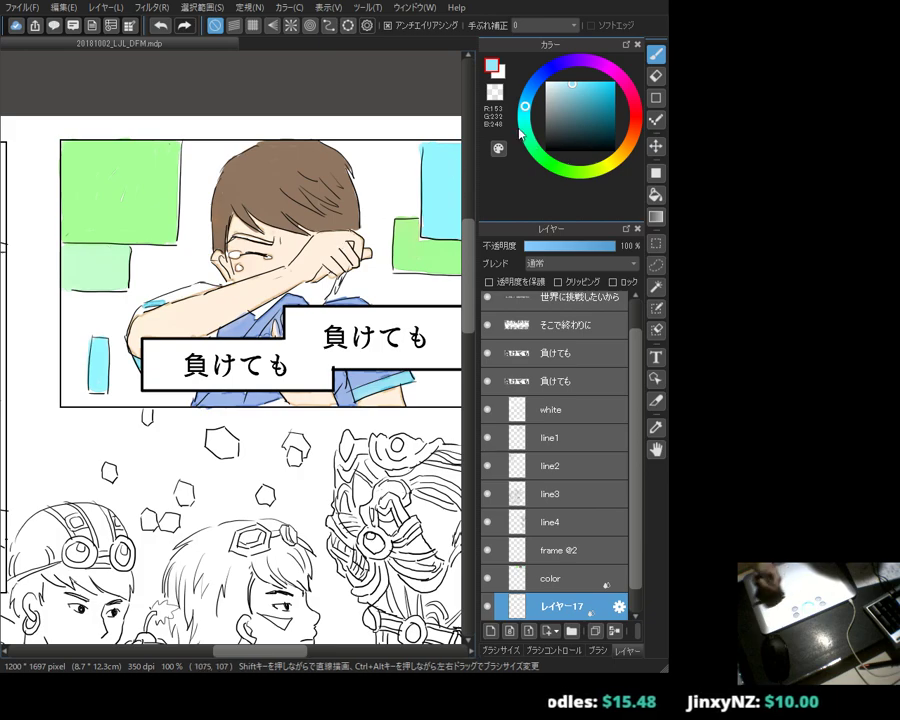
Step: Fill the area beneath the raised hand with the sampled skin tone, and paint the eyebrow in hair brown on the color layer
{"action": "left_click", "coordinate": [316, 256], "text": "alt"}
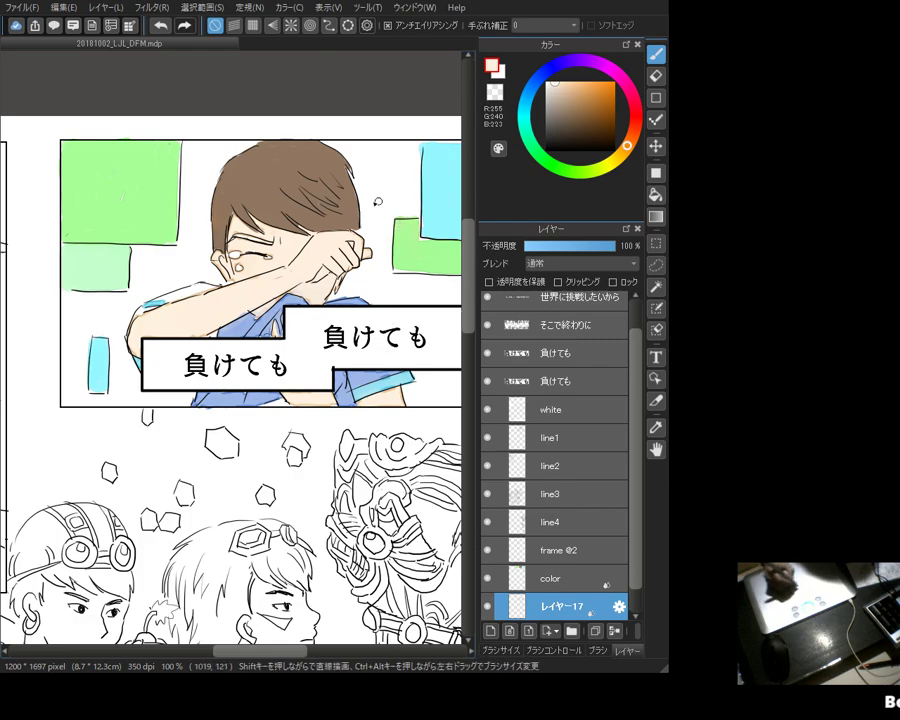
{"action": "right_click", "coordinate": [322, 224]}
{"action": "left_click", "coordinate": [548, 576]}
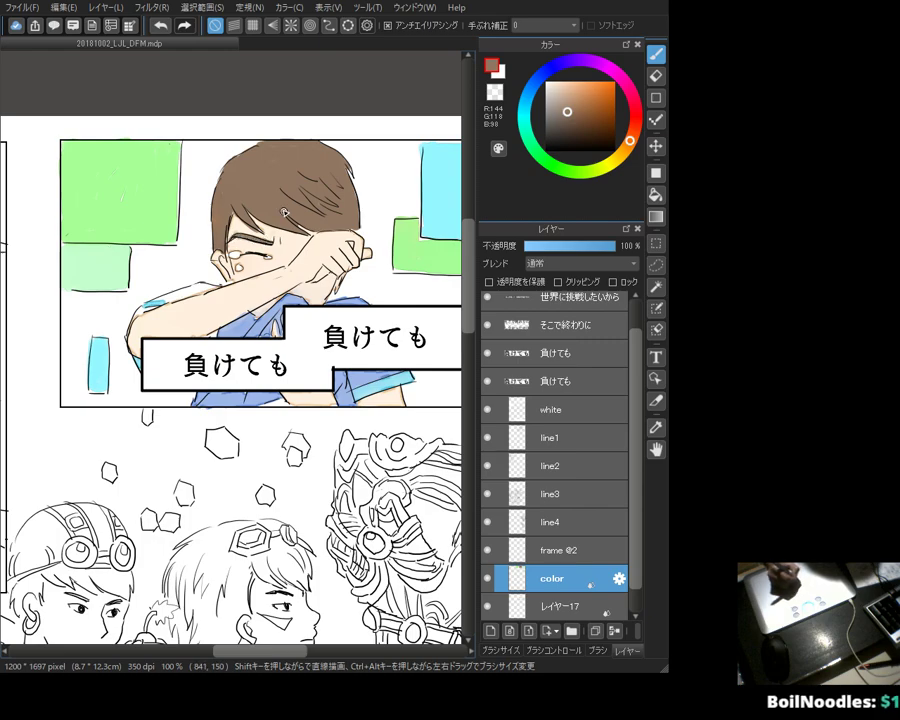
{"action": "left_click_drag", "start_coordinate": [293, 321], "coordinate": [331, 313]}
Step: Add blush on レイヤー17 to the elbow (R255 G154 B119) and fingers (R255 G186 B158), blending the edges with the sampled skin tone
{"action": "left_click_drag", "start_coordinate": [632, 121], "coordinate": [633, 136]}
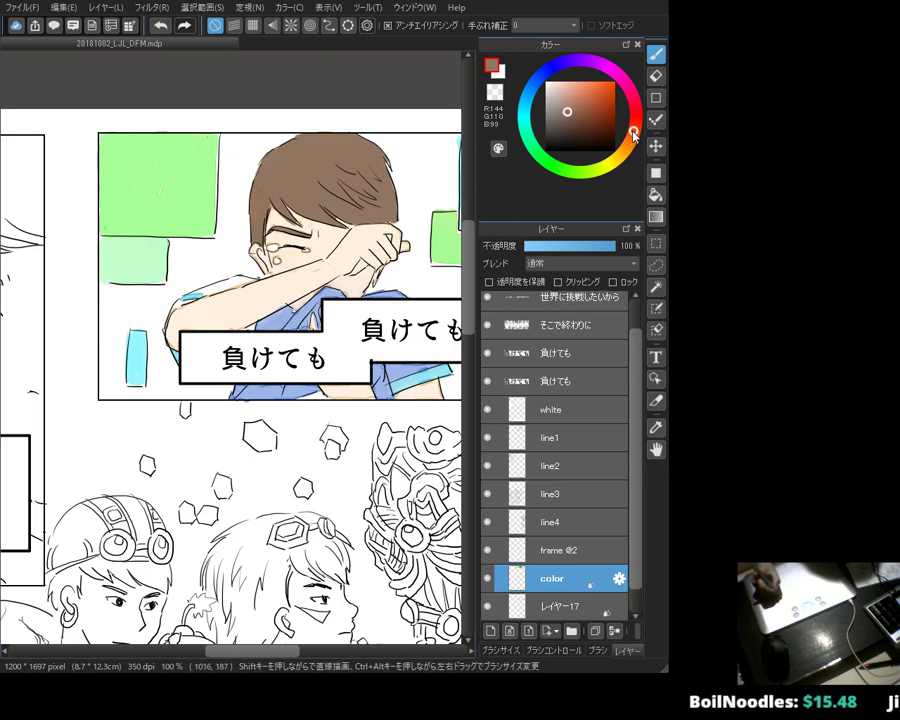
{"action": "left_click", "coordinate": [540, 606]}
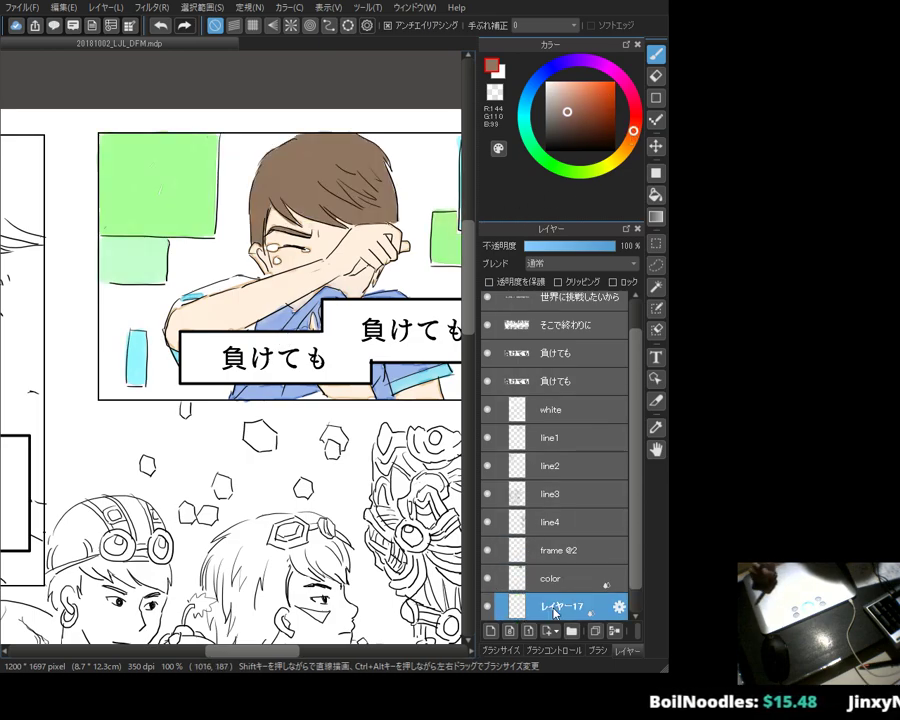
{"action": "left_click", "coordinate": [591, 97]}
{"action": "left_click", "coordinate": [581, 84]}
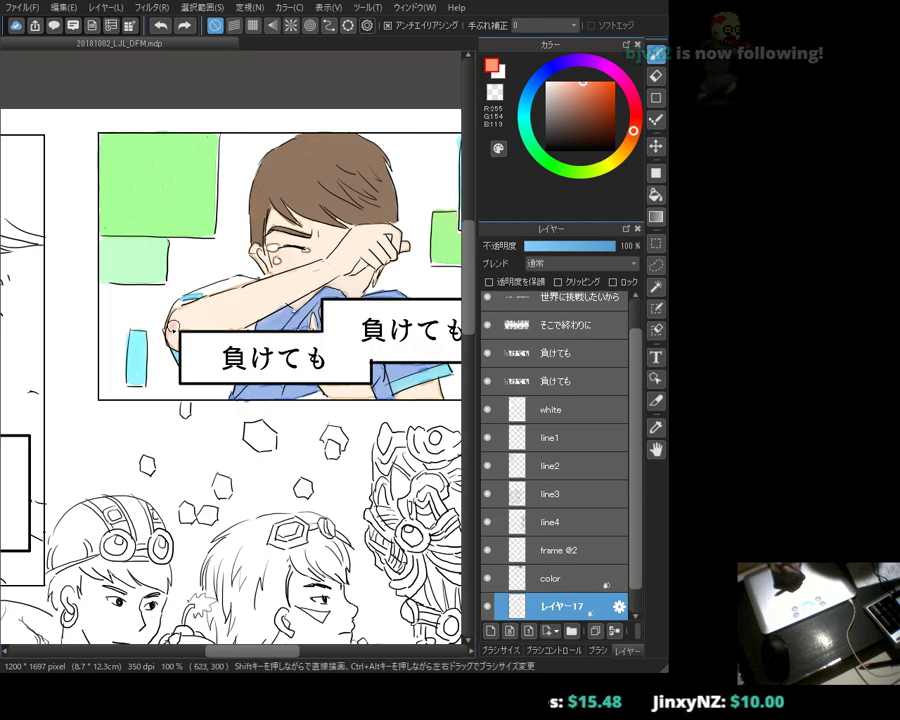
{"action": "left_click", "coordinate": [177, 322], "text": "alt"}
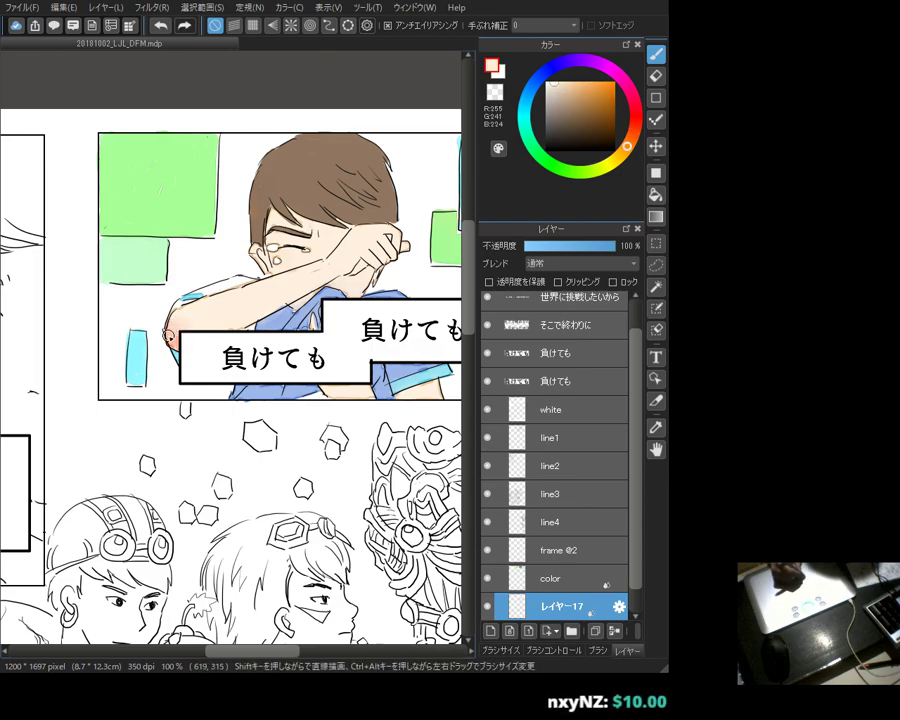
{"action": "left_click", "coordinate": [566, 88]}
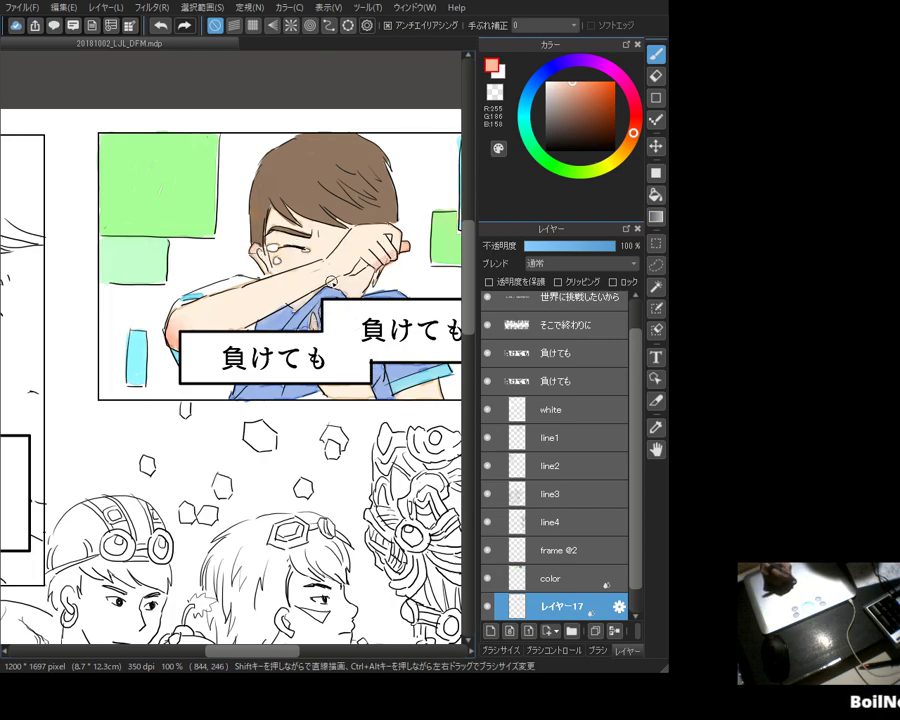
{"action": "right_click", "coordinate": [345, 388]}
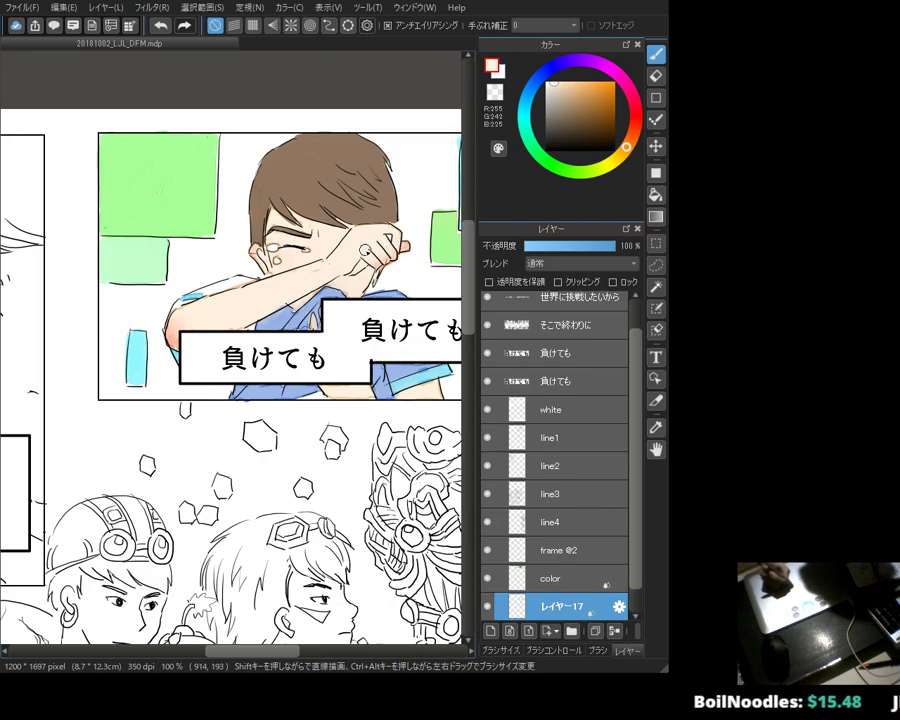
Step: Paint the forehead and outer edges of the face in the phone-call panel with light skin tone (R255 G240 B223) on レイヤー17
{"action": "left_click_drag", "start_coordinate": [292, 337], "coordinate": [366, 354]}
{"action": "left_click_drag", "start_coordinate": [30, 370], "coordinate": [219, 384]}
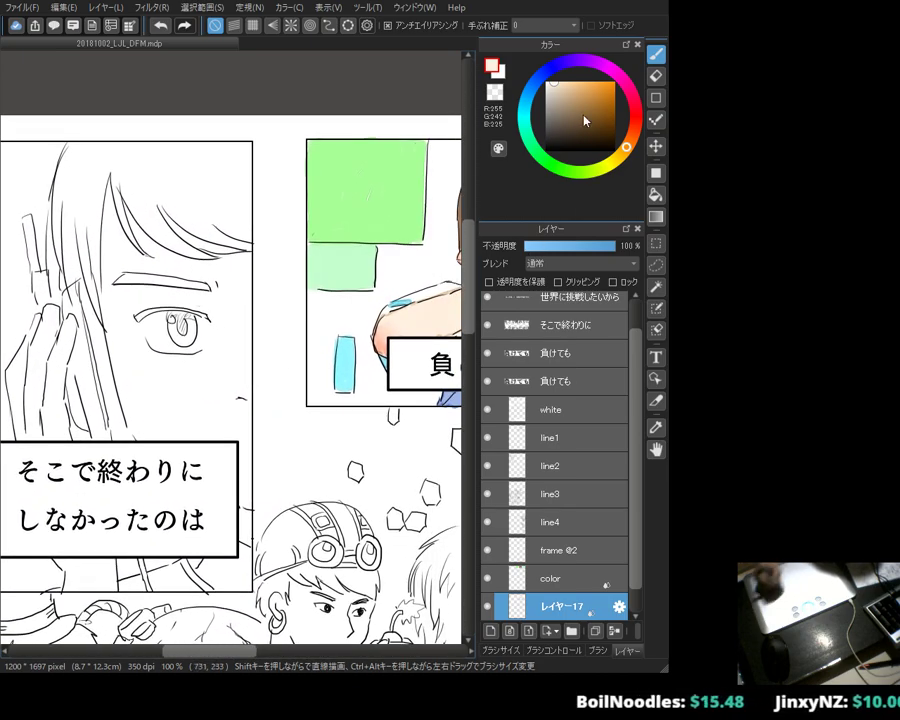
{"action": "right_click", "coordinate": [428, 312]}
{"action": "mouse_move", "coordinate": [106, 208]}
{"action": "left_mouse_down"}
{"action": "mouse_move", "coordinate": [111, 244]}
{"action": "mouse_move", "coordinate": [110, 180]}
{"action": "mouse_move", "coordinate": [140, 250]}
{"action": "mouse_move", "coordinate": [119, 235]}
{"action": "left_mouse_up"}
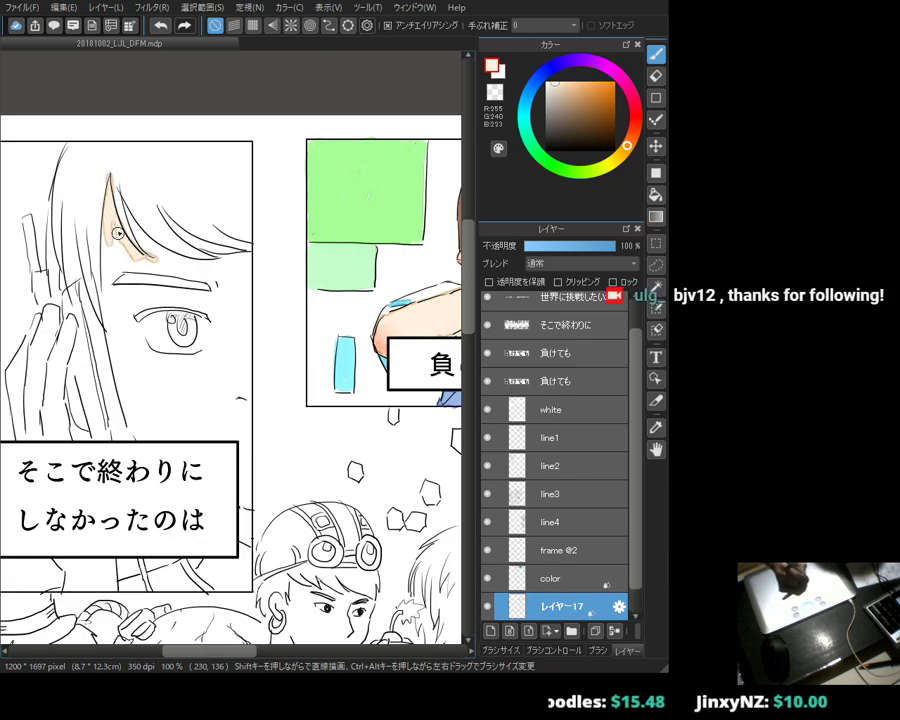
{"action": "left_click", "coordinate": [487, 607]}
{"action": "left_click", "coordinate": [487, 607]}
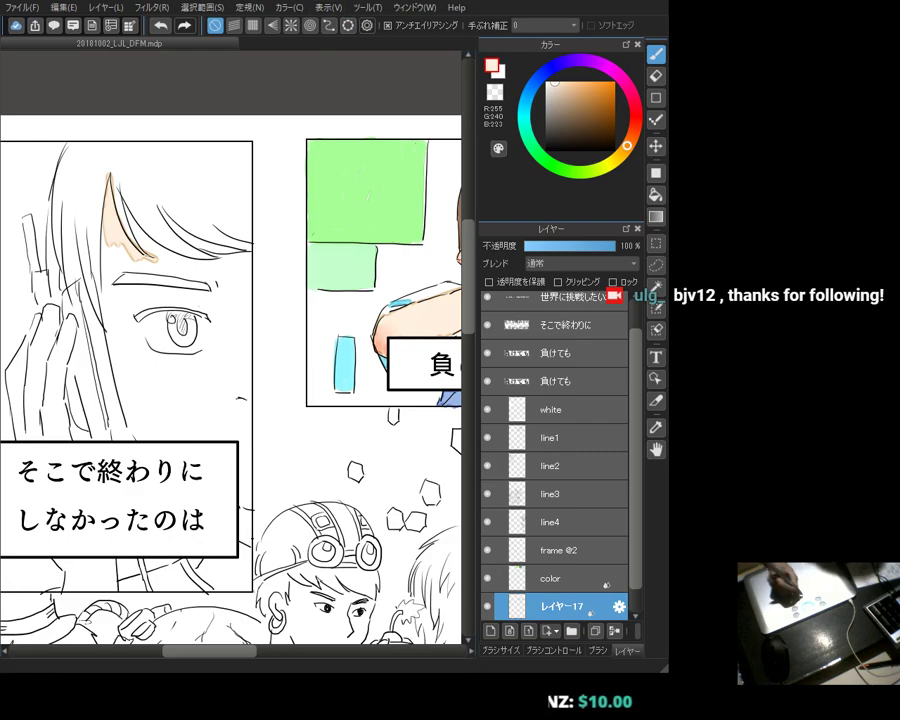
{"action": "mouse_move", "coordinate": [111, 273]}
{"action": "left_mouse_down"}
{"action": "mouse_move", "coordinate": [106, 264]}
{"action": "mouse_move", "coordinate": [118, 276]}
{"action": "mouse_move", "coordinate": [192, 269]}
{"action": "mouse_move", "coordinate": [140, 266]}
{"action": "mouse_move", "coordinate": [210, 272]}
{"action": "mouse_move", "coordinate": [124, 218]}
{"action": "mouse_move", "coordinate": [119, 190]}
{"action": "left_mouse_up"}
{"action": "mouse_move", "coordinate": [196, 270]}
{"action": "left_mouse_down"}
{"action": "mouse_move", "coordinate": [233, 252]}
{"action": "mouse_move", "coordinate": [223, 258]}
{"action": "mouse_move", "coordinate": [239, 280]}
{"action": "mouse_move", "coordinate": [249, 254]}
{"action": "mouse_move", "coordinate": [231, 279]}
{"action": "mouse_move", "coordinate": [213, 264]}
{"action": "mouse_move", "coordinate": [209, 293]}
{"action": "mouse_move", "coordinate": [220, 290]}
{"action": "mouse_move", "coordinate": [107, 273]}
{"action": "mouse_move", "coordinate": [126, 377]}
{"action": "mouse_move", "coordinate": [111, 346]}
{"action": "left_mouse_up"}
{"action": "left_click_drag", "start_coordinate": [148, 398], "coordinate": [137, 329]}
{"action": "mouse_move", "coordinate": [224, 218]}
{"action": "left_mouse_down"}
{"action": "mouse_move", "coordinate": [236, 340]}
{"action": "mouse_move", "coordinate": [240, 310]}
{"action": "left_mouse_up"}
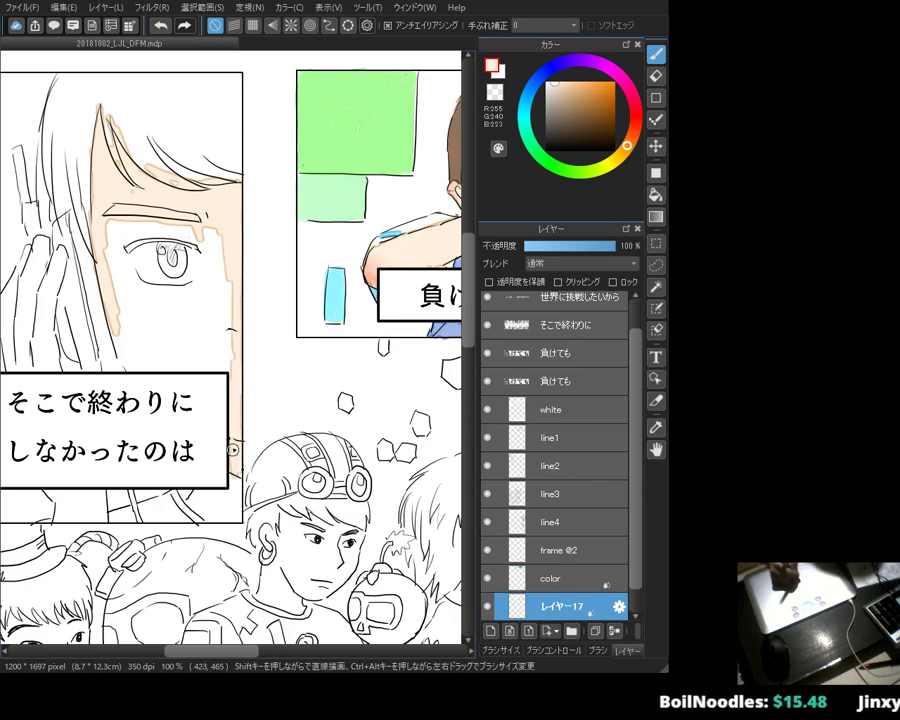
Step: Fill the cheek and the area around the eye with the same skin tone, leaving the eye unpainted, and clean up the eyebrow with the eraser
{"action": "mouse_move", "coordinate": [127, 362]}
{"action": "left_mouse_down"}
{"action": "mouse_move", "coordinate": [204, 368]}
{"action": "mouse_move", "coordinate": [211, 362]}
{"action": "mouse_move", "coordinate": [193, 358]}
{"action": "mouse_move", "coordinate": [199, 348]}
{"action": "mouse_move", "coordinate": [238, 313]}
{"action": "mouse_move", "coordinate": [236, 302]}
{"action": "mouse_move", "coordinate": [180, 298]}
{"action": "mouse_move", "coordinate": [211, 273]}
{"action": "mouse_move", "coordinate": [216, 248]}
{"action": "mouse_move", "coordinate": [208, 250]}
{"action": "mouse_move", "coordinate": [226, 266]}
{"action": "mouse_move", "coordinate": [189, 230]}
{"action": "left_mouse_up"}
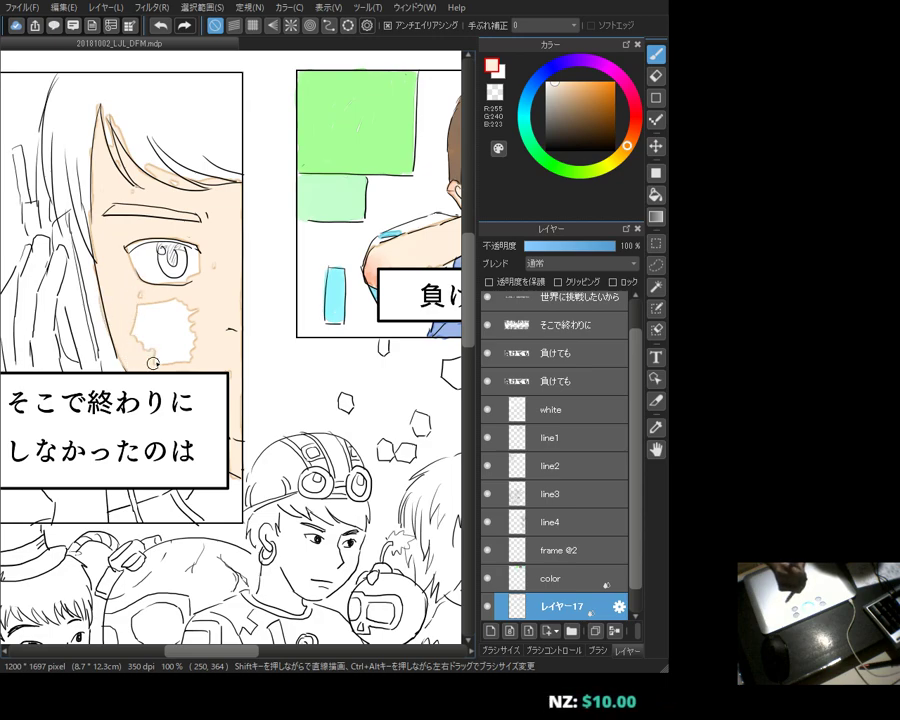
{"action": "mouse_move", "coordinate": [175, 364]}
{"action": "left_mouse_down"}
{"action": "mouse_move", "coordinate": [186, 326]}
{"action": "mouse_move", "coordinate": [128, 328]}
{"action": "mouse_move", "coordinate": [158, 298]}
{"action": "mouse_move", "coordinate": [138, 308]}
{"action": "left_mouse_up"}
{"action": "left_click_drag", "start_coordinate": [214, 268], "coordinate": [200, 283]}
{"action": "key", "text": "e"}
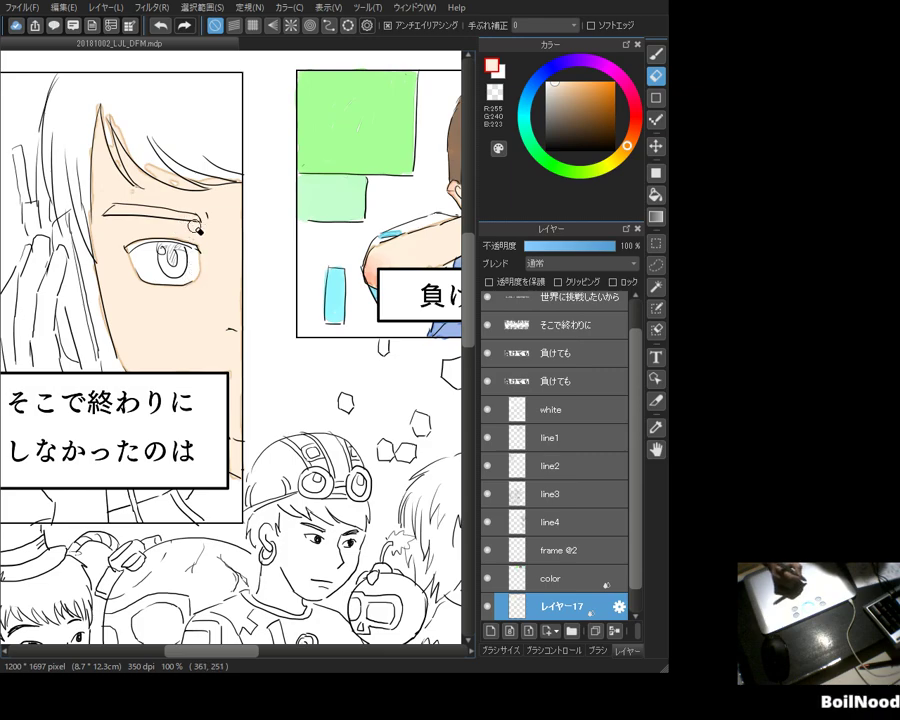
Step: Sample the hair brown (R153 G118 B91) from the crying boy and fill the eyebrow of the phone-call face on the color layer
{"action": "right_click", "coordinate": [456, 151]}
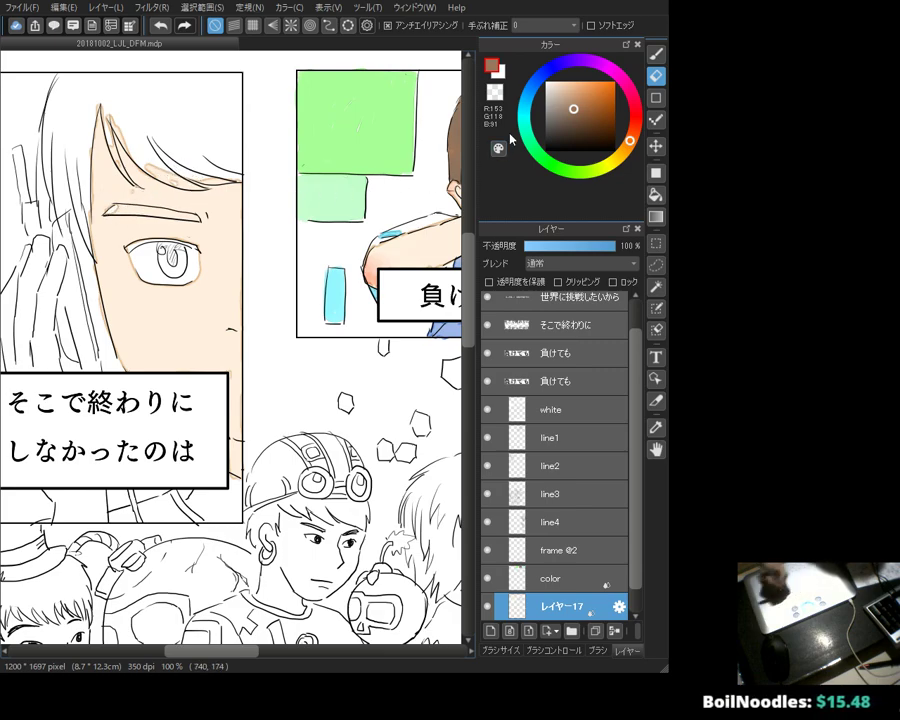
{"action": "left_click", "coordinate": [656, 53]}
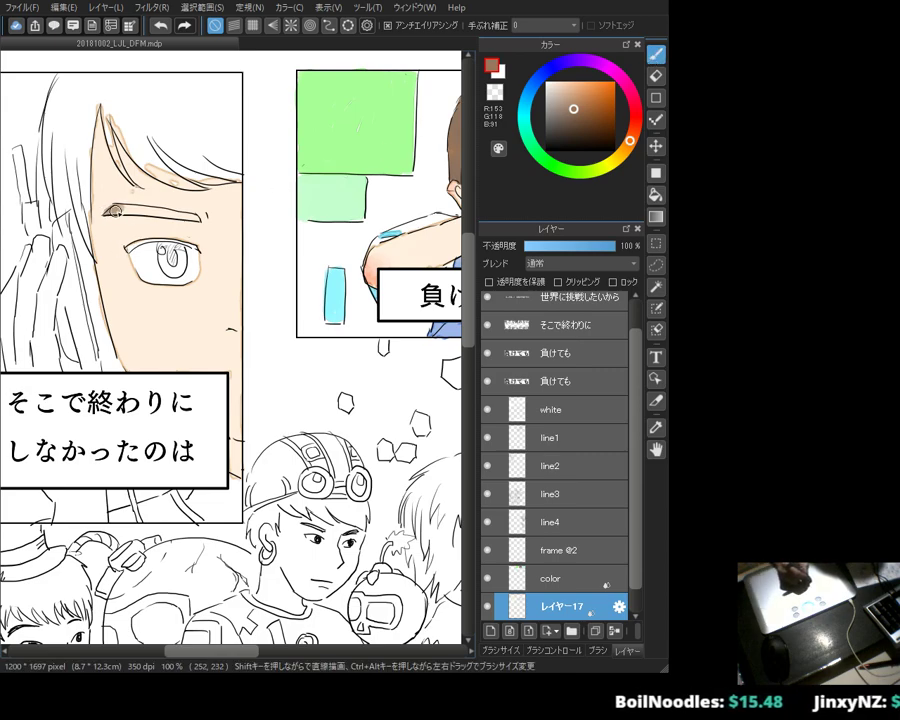
{"action": "left_click", "coordinate": [545, 590]}
{"action": "left_click", "coordinate": [488, 579]}
{"action": "left_click", "coordinate": [488, 579]}
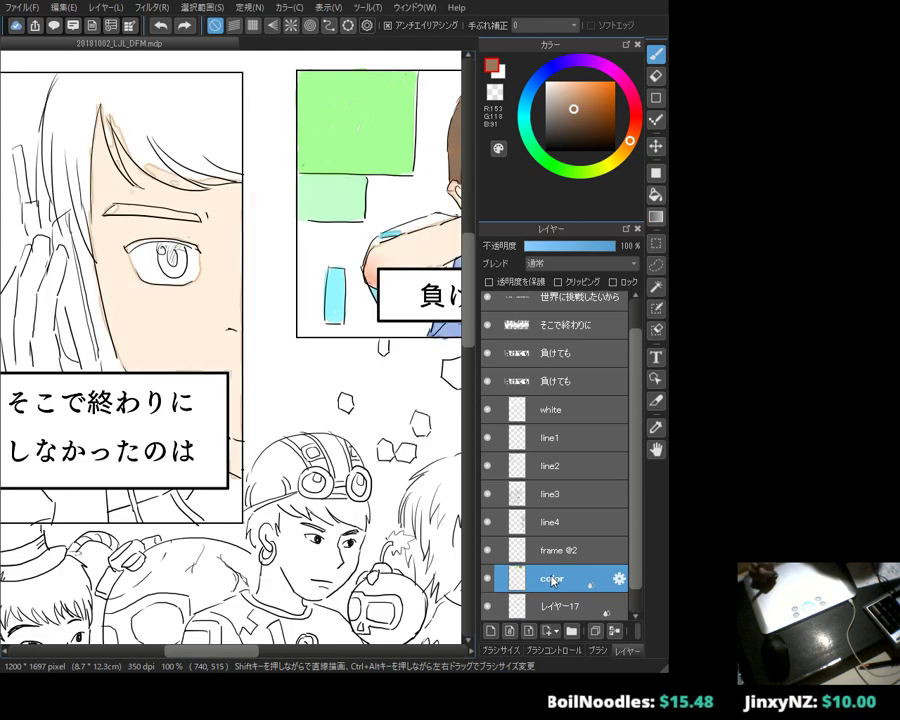
{"action": "left_click", "coordinate": [488, 579]}
{"action": "left_click", "coordinate": [488, 579]}
{"action": "left_click", "coordinate": [488, 579]}
{"action": "left_click", "coordinate": [488, 579]}
{"action": "left_click", "coordinate": [488, 579]}
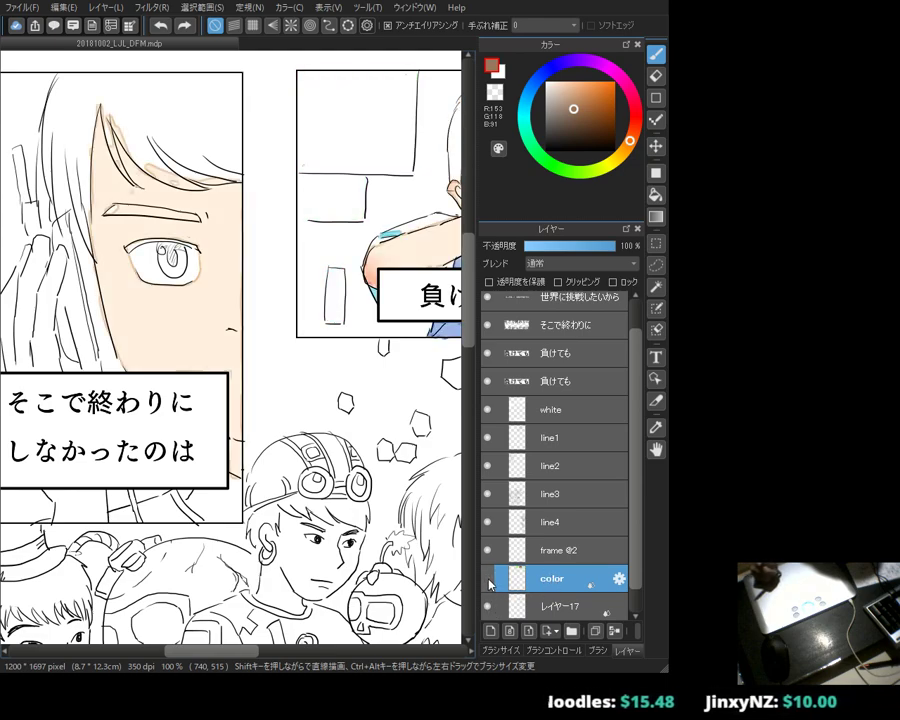
{"action": "left_click", "coordinate": [488, 579]}
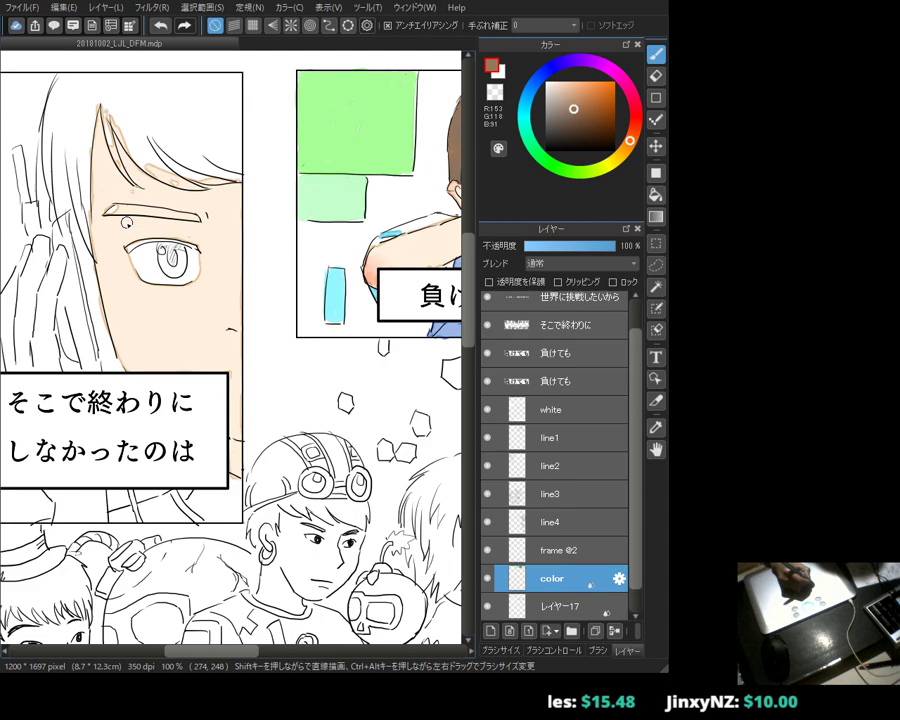
{"action": "mouse_move", "coordinate": [112, 210]}
{"action": "left_mouse_down"}
{"action": "mouse_move", "coordinate": [165, 212]}
{"action": "mouse_move", "coordinate": [151, 212]}
{"action": "left_mouse_up"}
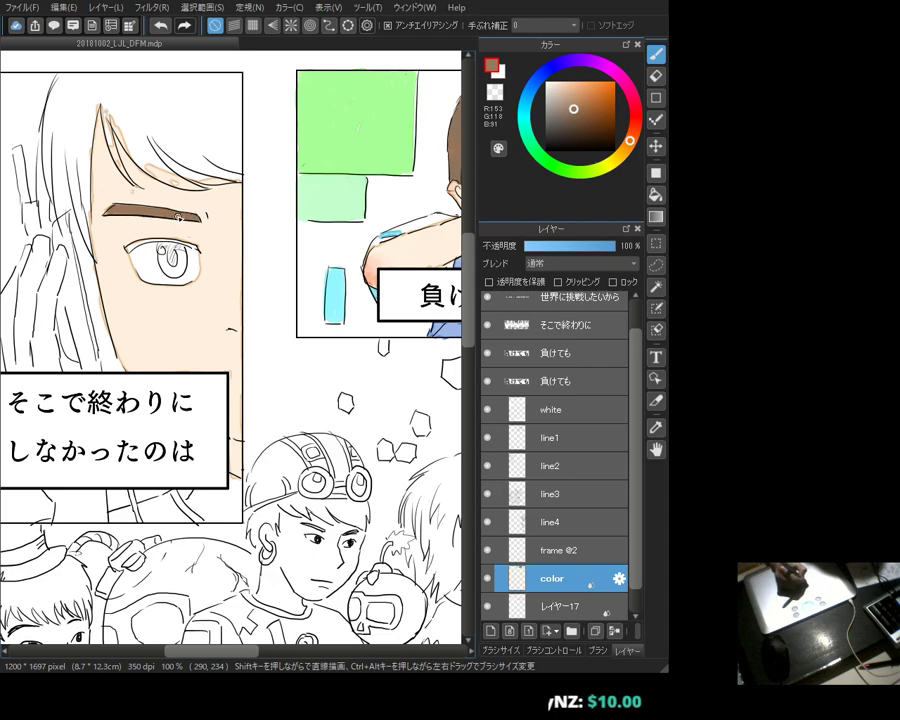
Step: Paint the lower bangs and the hair strands beside the face in hair brown, up to the raised hand
{"action": "mouse_move", "coordinate": [102, 110]}
{"action": "left_mouse_down"}
{"action": "mouse_move", "coordinate": [133, 180]}
{"action": "mouse_move", "coordinate": [118, 150]}
{"action": "mouse_move", "coordinate": [122, 175]}
{"action": "mouse_move", "coordinate": [136, 181]}
{"action": "mouse_move", "coordinate": [127, 143]}
{"action": "left_mouse_up"}
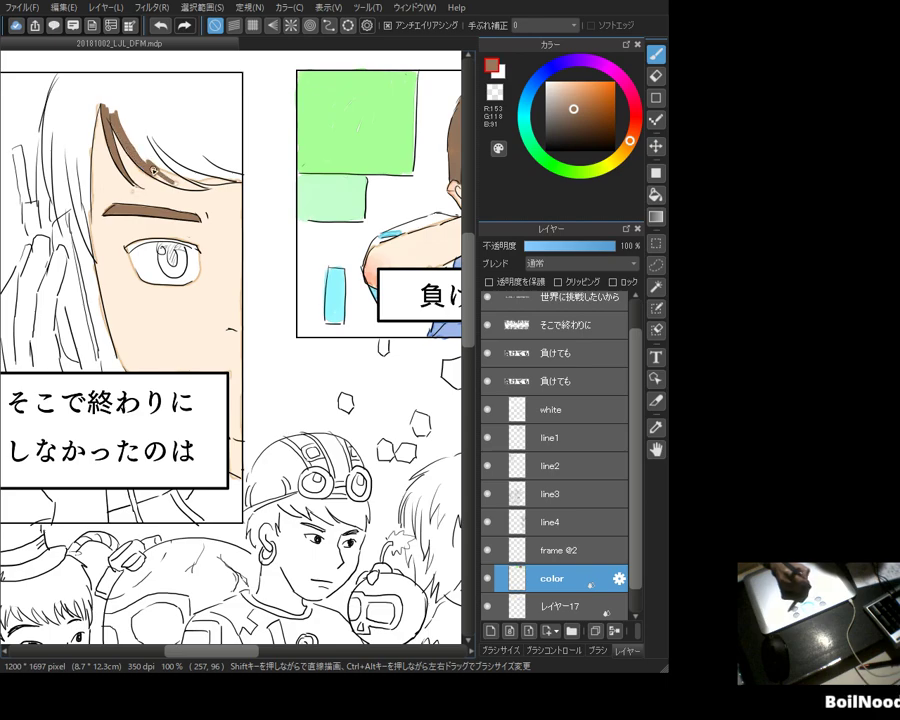
{"action": "left_click_drag", "start_coordinate": [195, 189], "coordinate": [206, 188]}
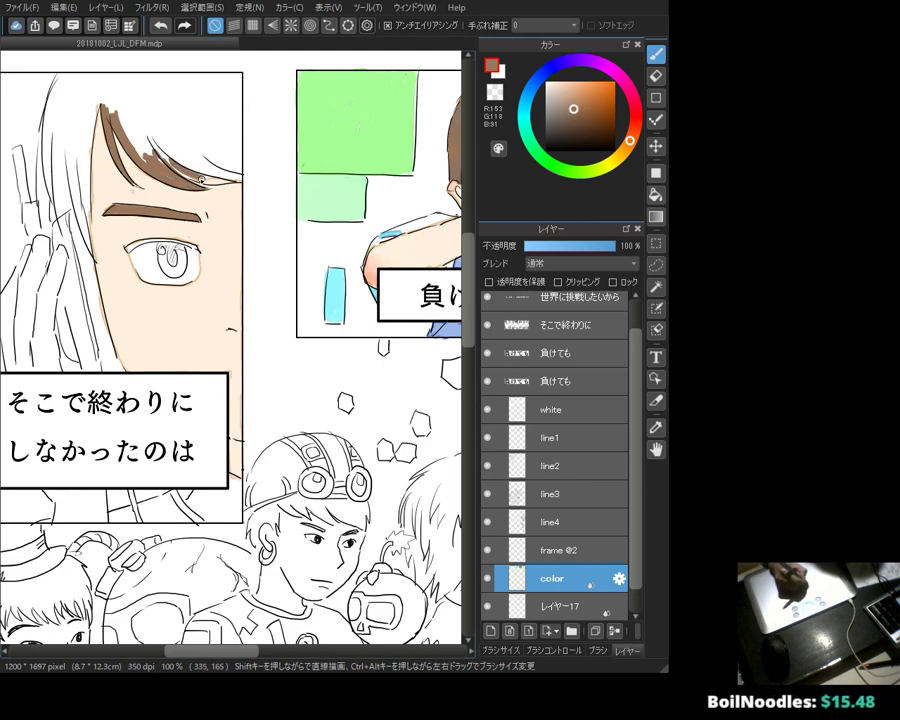
{"action": "left_click_drag", "start_coordinate": [205, 180], "coordinate": [223, 175]}
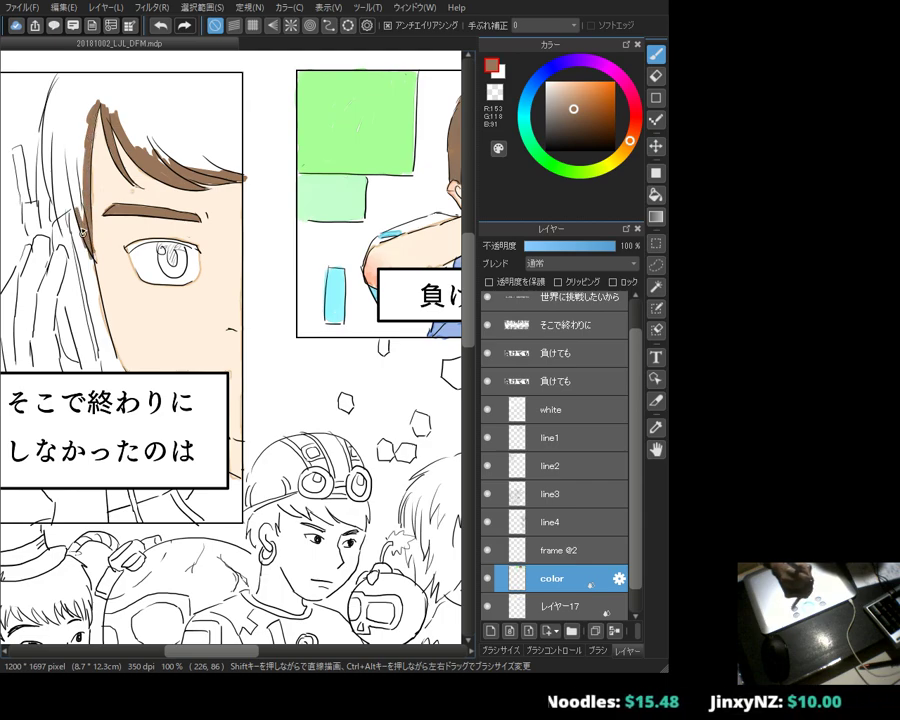
{"action": "key", "text": "e"}
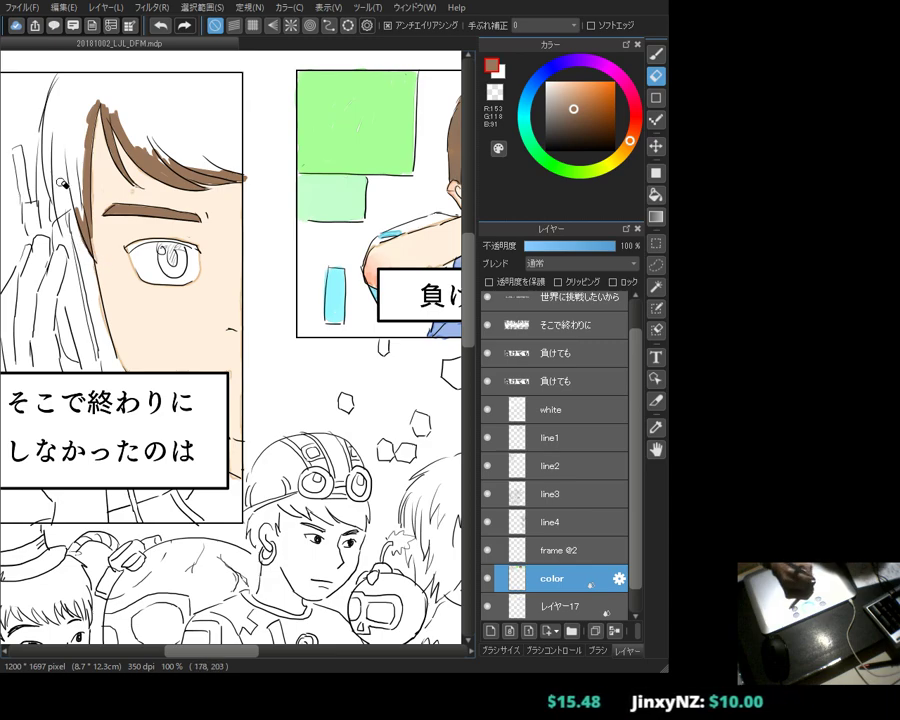
{"action": "key", "text": "b"}
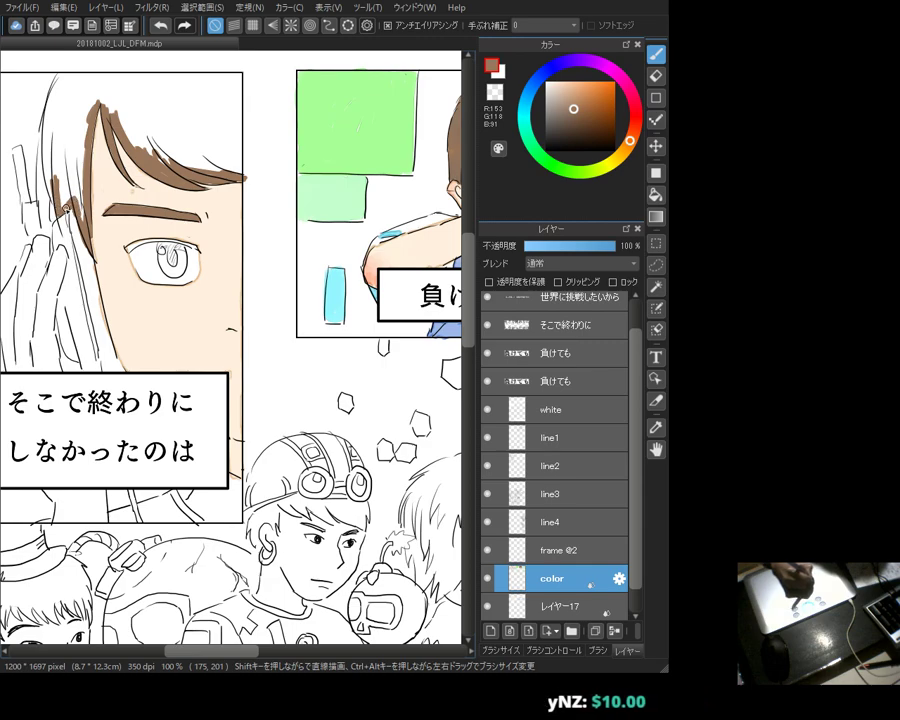
Step: Outline the hair in brown along the head contour and the panel border, erasing the overflow outside the frame
{"action": "mouse_move", "coordinate": [45, 145]}
{"action": "left_mouse_down"}
{"action": "mouse_move", "coordinate": [53, 90]}
{"action": "mouse_move", "coordinate": [70, 77]}
{"action": "left_mouse_up"}
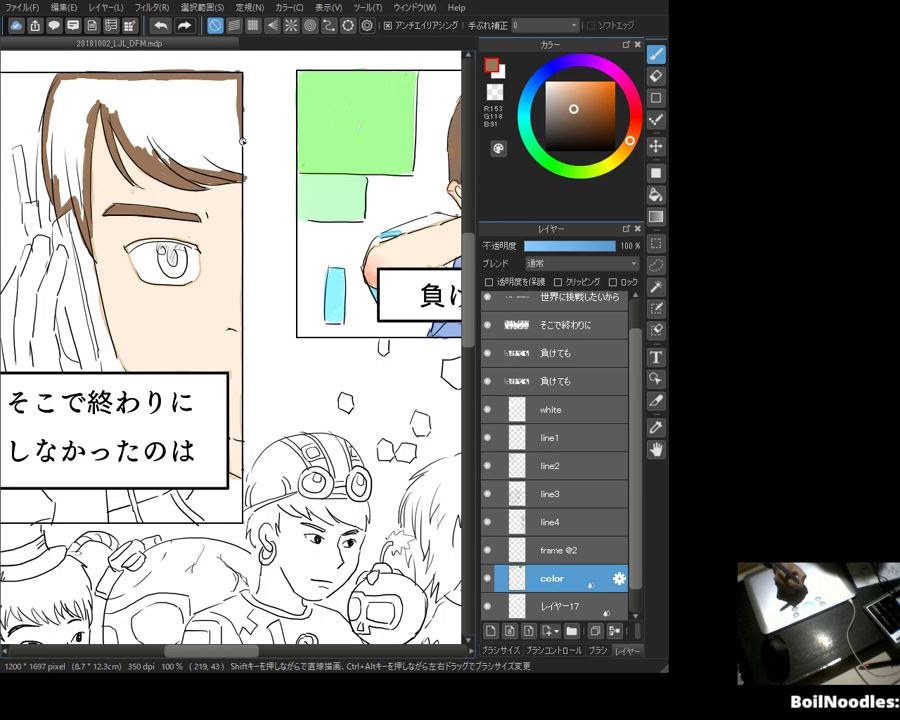
{"action": "key", "text": "e"}
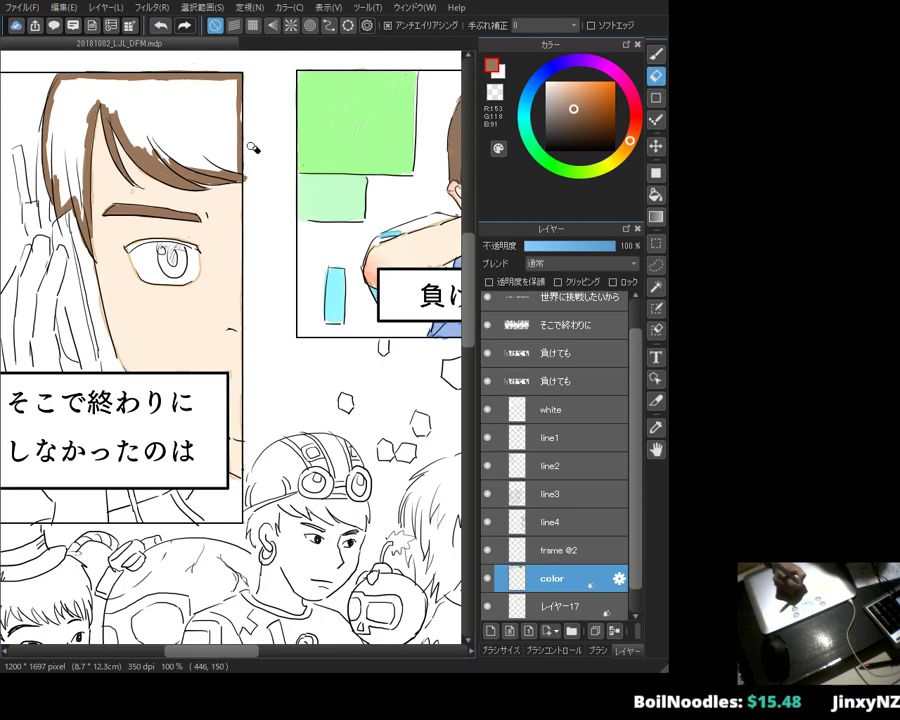
{"action": "key", "text": "b"}
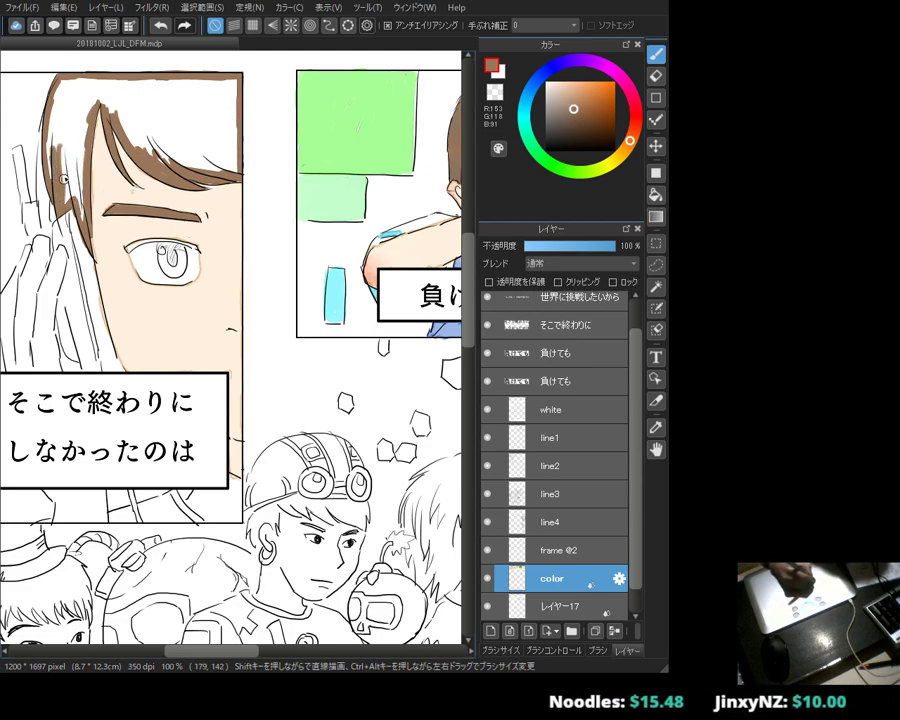
Step: Fill the remaining hair inside the outline with hair brown and erase the spill above the panel border
{"action": "left_click_drag", "start_coordinate": [52, 124], "coordinate": [62, 160]}
{"action": "mouse_move", "coordinate": [59, 100]}
{"action": "left_mouse_down"}
{"action": "mouse_move", "coordinate": [66, 169]}
{"action": "mouse_move", "coordinate": [58, 160]}
{"action": "mouse_move", "coordinate": [54, 182]}
{"action": "left_mouse_up"}
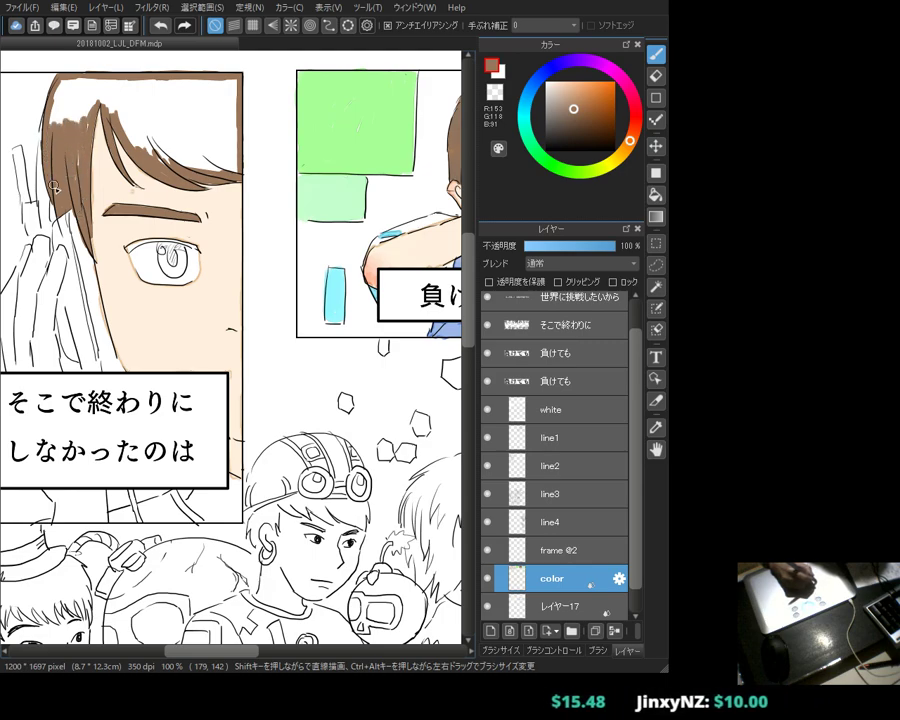
{"action": "mouse_move", "coordinate": [55, 134]}
{"action": "left_mouse_down"}
{"action": "mouse_move", "coordinate": [104, 78]}
{"action": "mouse_move", "coordinate": [60, 87]}
{"action": "mouse_move", "coordinate": [50, 104]}
{"action": "mouse_move", "coordinate": [58, 113]}
{"action": "mouse_move", "coordinate": [101, 96]}
{"action": "mouse_move", "coordinate": [87, 116]}
{"action": "mouse_move", "coordinate": [52, 104]}
{"action": "mouse_move", "coordinate": [69, 78]}
{"action": "mouse_move", "coordinate": [107, 82]}
{"action": "left_mouse_up"}
{"action": "key", "text": "e"}
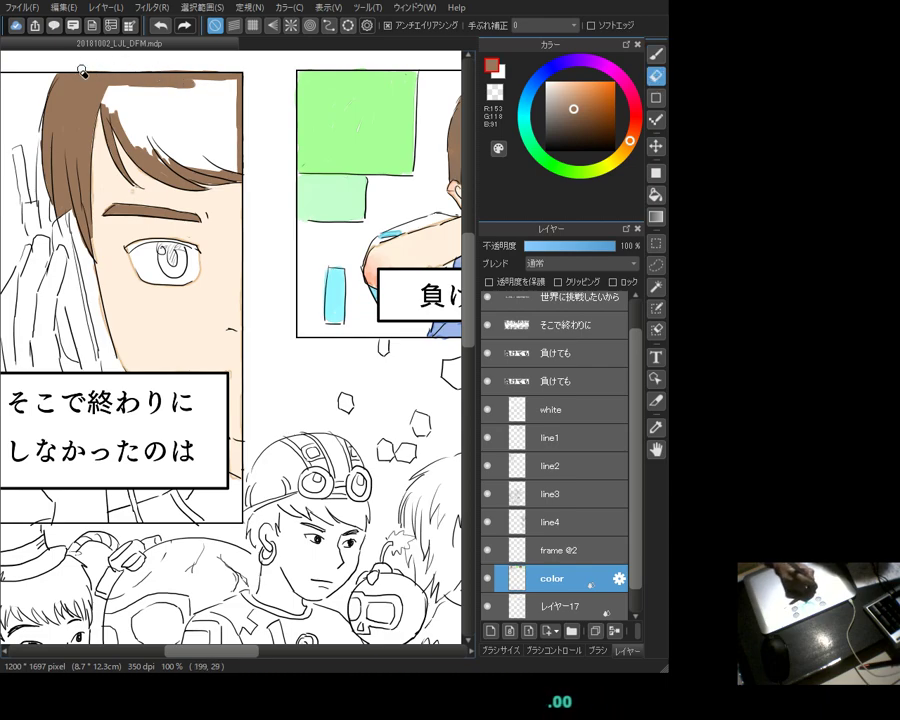
{"action": "key", "text": "b"}
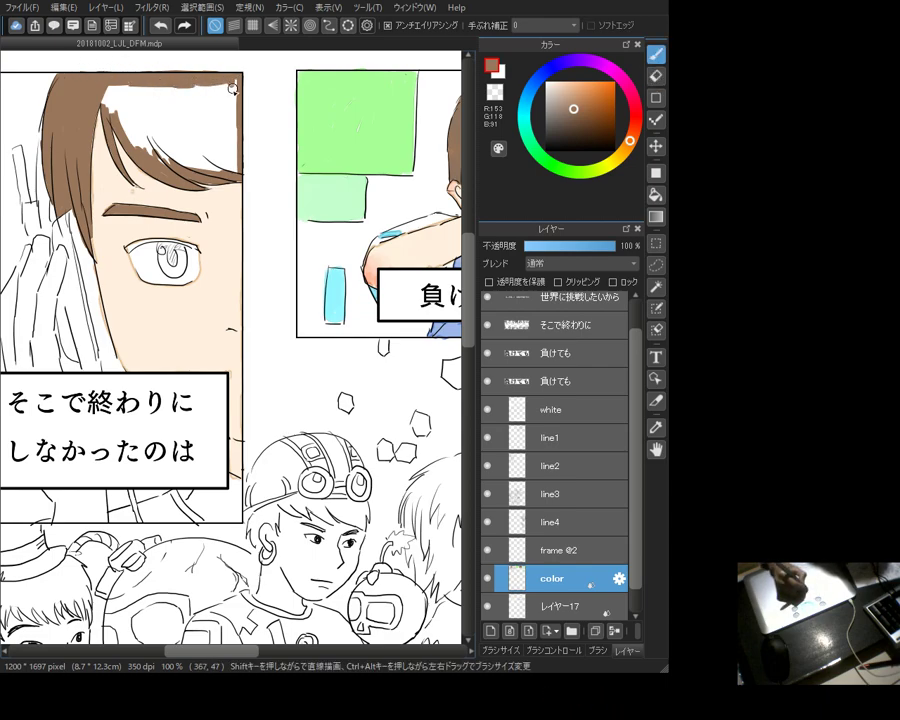
{"action": "mouse_move", "coordinate": [237, 79]}
{"action": "left_mouse_down"}
{"action": "mouse_move", "coordinate": [233, 158]}
{"action": "mouse_move", "coordinate": [211, 174]}
{"action": "mouse_move", "coordinate": [144, 141]}
{"action": "mouse_move", "coordinate": [133, 148]}
{"action": "mouse_move", "coordinate": [105, 95]}
{"action": "mouse_move", "coordinate": [152, 104]}
{"action": "mouse_move", "coordinate": [104, 91]}
{"action": "mouse_move", "coordinate": [227, 90]}
{"action": "mouse_move", "coordinate": [228, 162]}
{"action": "mouse_move", "coordinate": [160, 148]}
{"action": "mouse_move", "coordinate": [117, 117]}
{"action": "mouse_move", "coordinate": [128, 103]}
{"action": "mouse_move", "coordinate": [205, 100]}
{"action": "mouse_move", "coordinate": [136, 110]}
{"action": "mouse_move", "coordinate": [141, 121]}
{"action": "mouse_move", "coordinate": [186, 128]}
{"action": "mouse_move", "coordinate": [215, 153]}
{"action": "mouse_move", "coordinate": [203, 101]}
{"action": "left_mouse_up"}
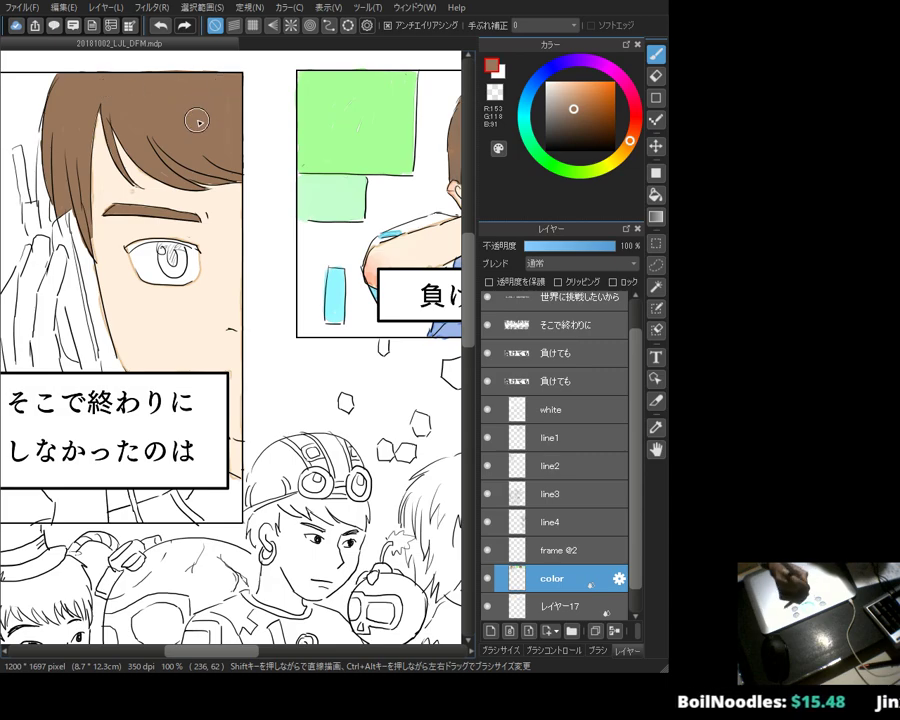
Step: Colour the eye with a brown eyelid, a dark pupil (R76 G69 B64) and an iris in browns R133 G94 B66 and R188 G136 B97
{"action": "left_click_drag", "start_coordinate": [151, 232], "coordinate": [162, 192]}
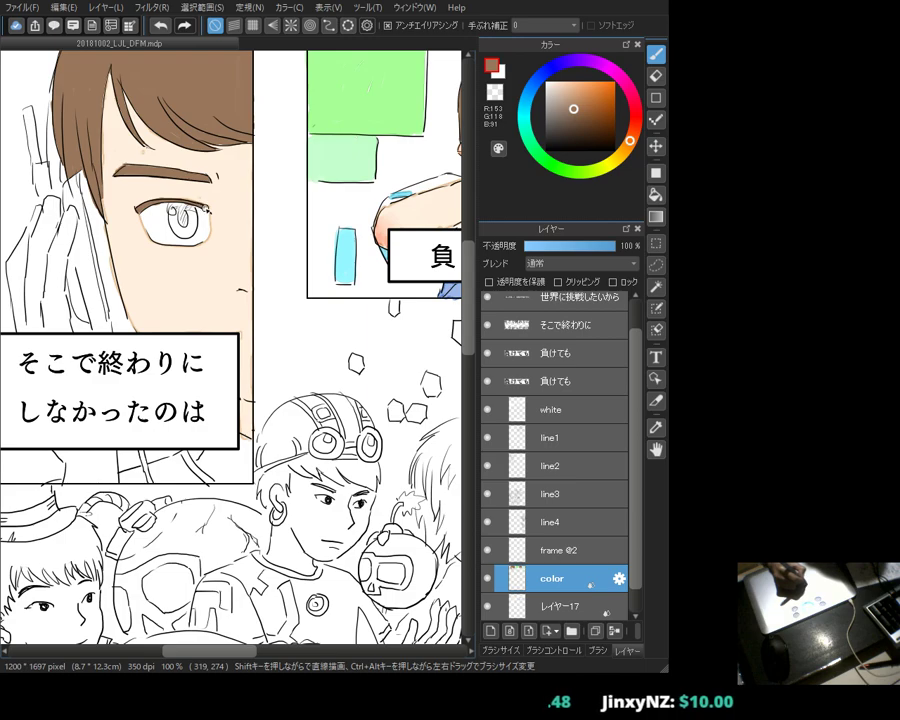
{"action": "left_click", "coordinate": [556, 130]}
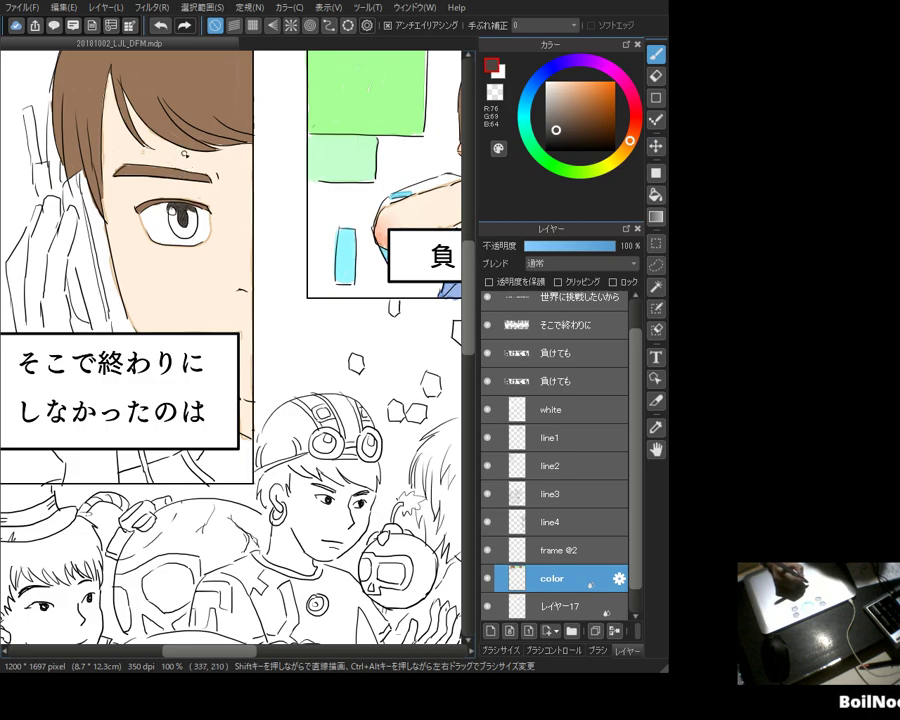
{"action": "left_click", "coordinate": [581, 116]}
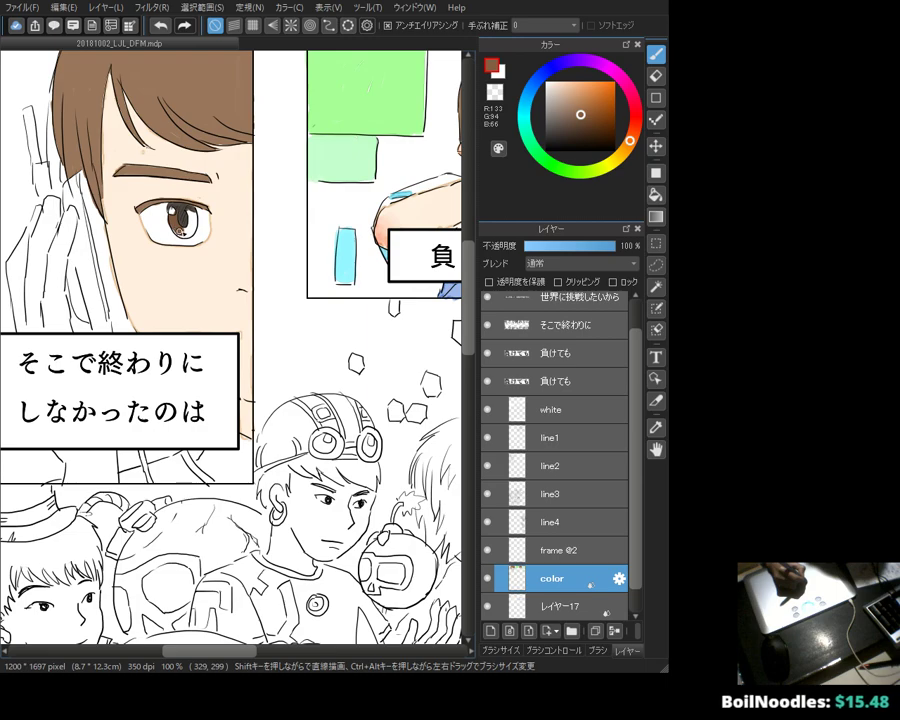
{"action": "left_click", "coordinate": [579, 99]}
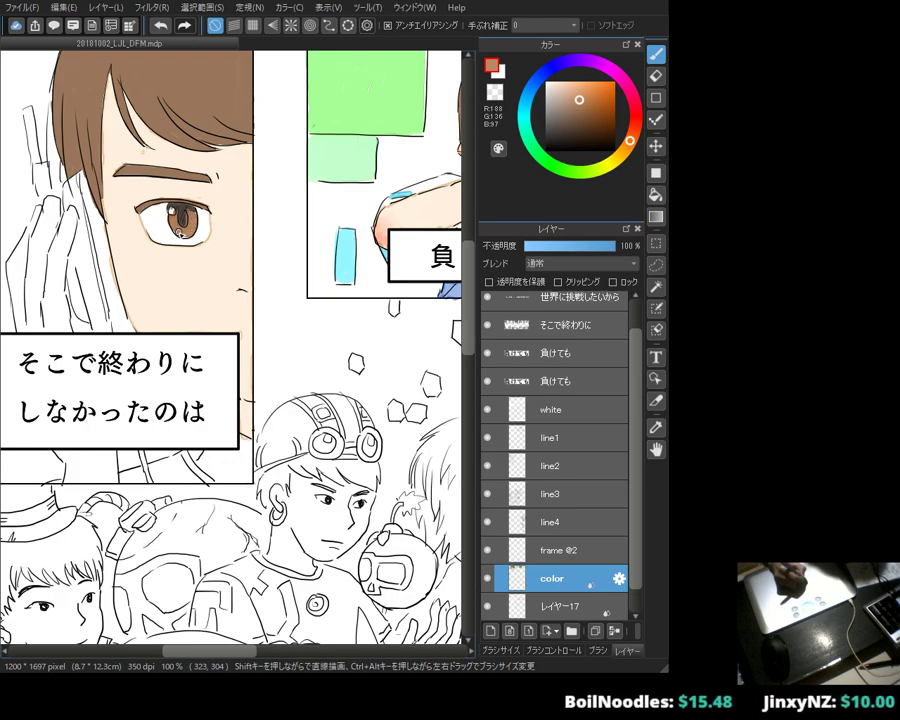
{"action": "left_click", "coordinate": [569, 115]}
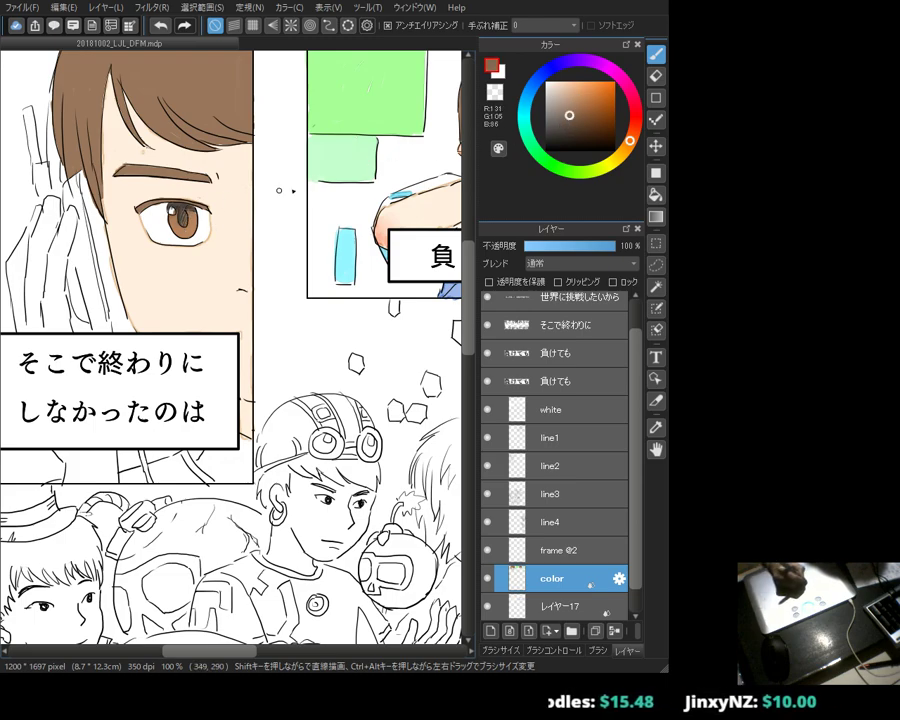
{"action": "left_click", "coordinate": [180, 212], "text": "alt"}
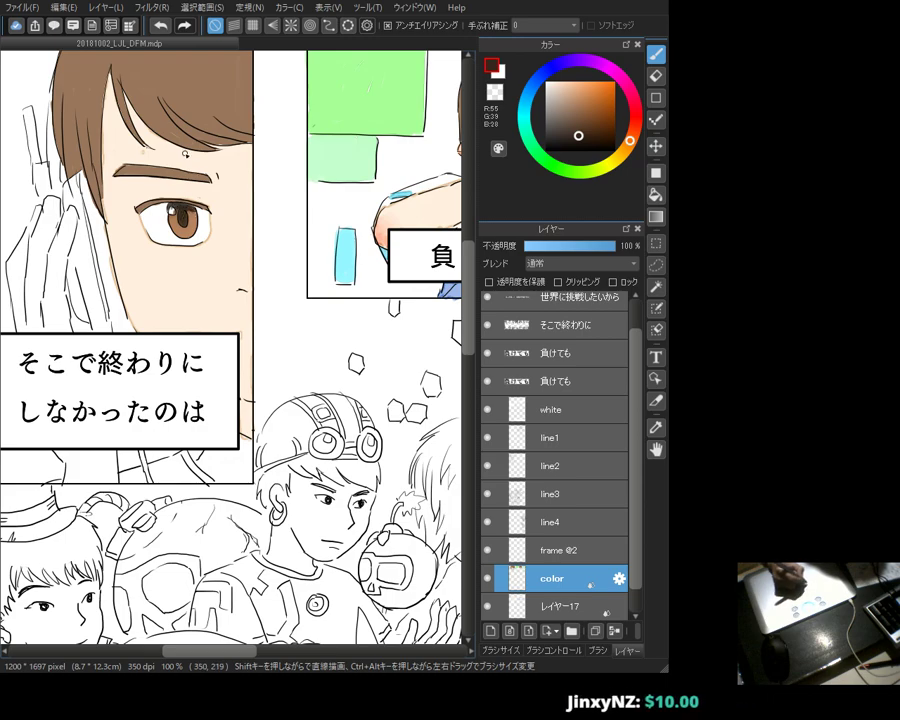
Step: Sample the face's skin tone (R255 G240 B223) and fill the hand holding the phone and the wrist below the text box on the color layer
{"action": "left_click_drag", "start_coordinate": [136, 242], "coordinate": [168, 211]}
{"action": "left_click", "coordinate": [186, 263], "text": "alt"}
{"action": "mouse_move", "coordinate": [99, 193]}
{"action": "left_mouse_down"}
{"action": "mouse_move", "coordinate": [85, 230]}
{"action": "mouse_move", "coordinate": [82, 219]}
{"action": "mouse_move", "coordinate": [93, 261]}
{"action": "mouse_move", "coordinate": [77, 271]}
{"action": "mouse_move", "coordinate": [90, 299]}
{"action": "mouse_move", "coordinate": [88, 270]}
{"action": "mouse_move", "coordinate": [92, 261]}
{"action": "mouse_move", "coordinate": [99, 268]}
{"action": "mouse_move", "coordinate": [86, 270]}
{"action": "mouse_move", "coordinate": [82, 296]}
{"action": "mouse_move", "coordinate": [98, 296]}
{"action": "mouse_move", "coordinate": [73, 272]}
{"action": "left_mouse_up"}
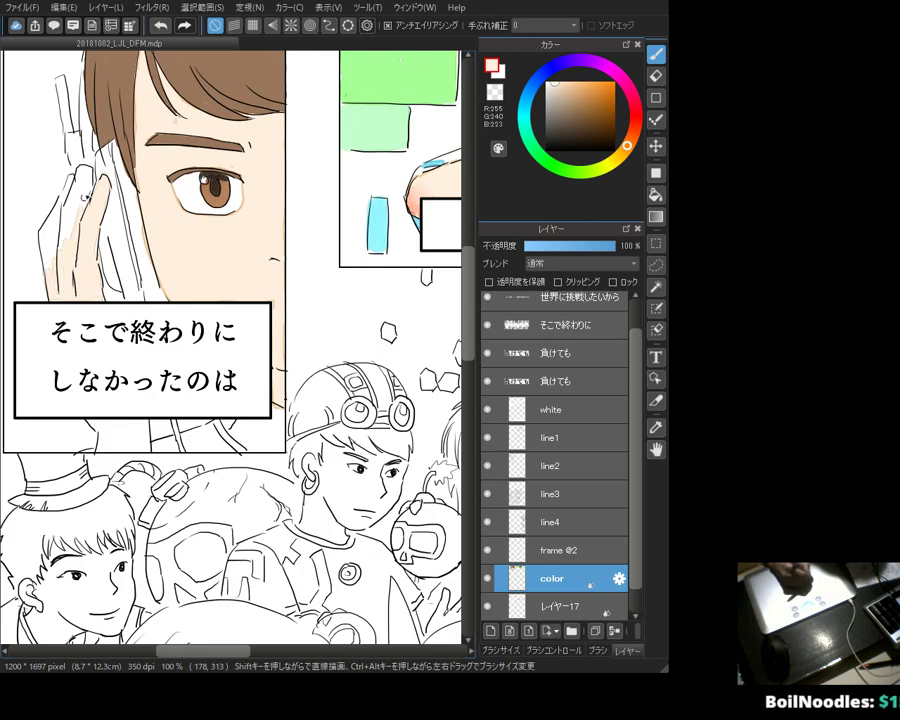
{"action": "left_click_drag", "start_coordinate": [74, 197], "coordinate": [63, 250]}
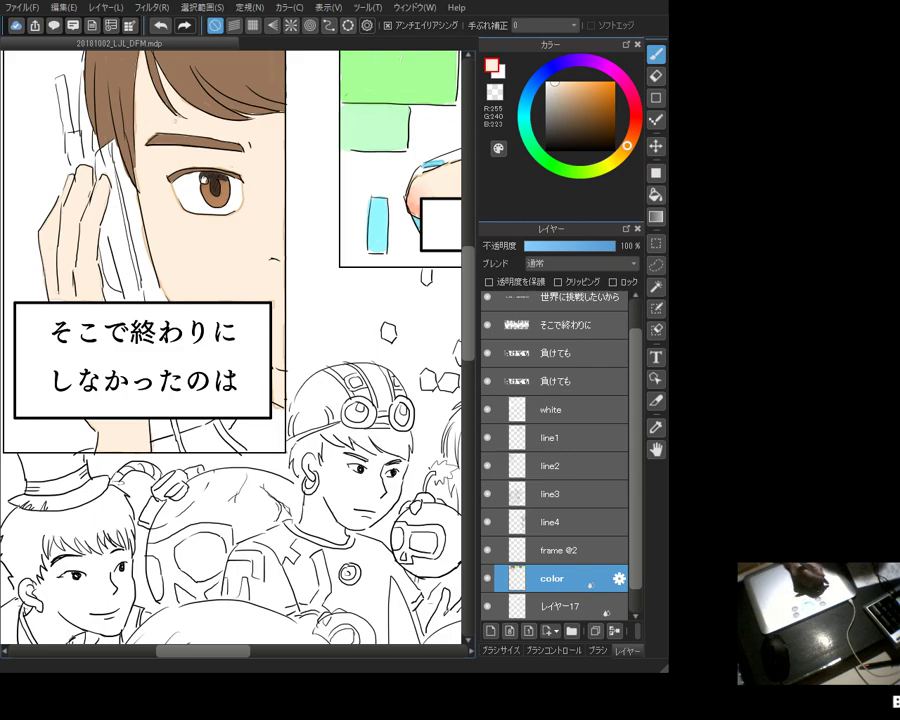
{"action": "left_click_drag", "start_coordinate": [362, 322], "coordinate": [350, 344]}
{"action": "key", "text": "ctrl+z"}
{"action": "key", "text": "space"}
{"action": "left_click_drag", "start_coordinate": [245, 237], "coordinate": [240, 291]}
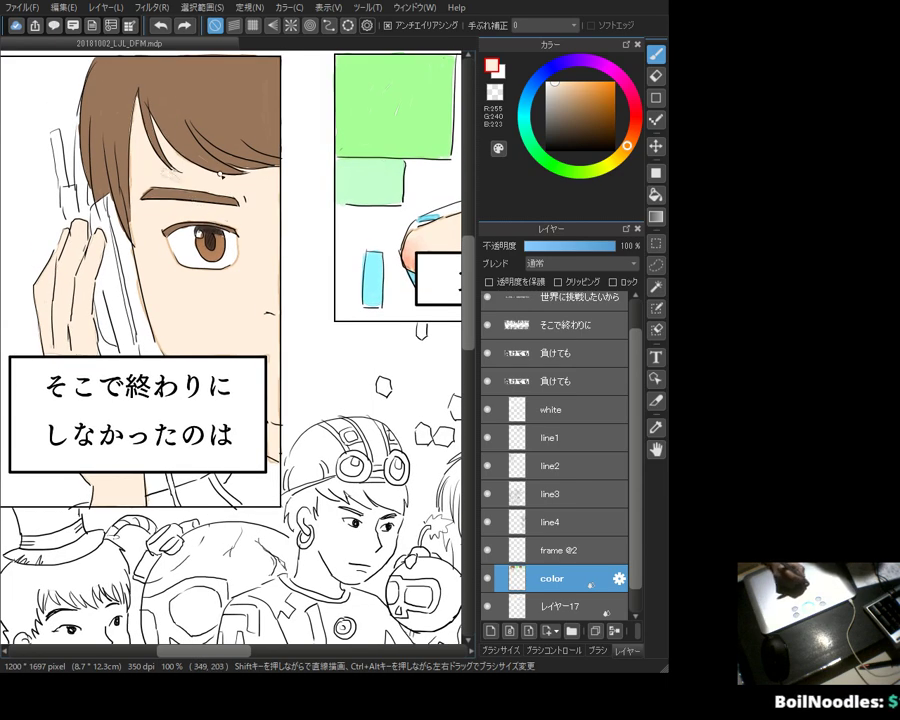
Step: Fill the neck below the text box with the skin tone R255 G240 B223 up to the panel border
{"action": "left_click", "coordinate": [565, 597]}
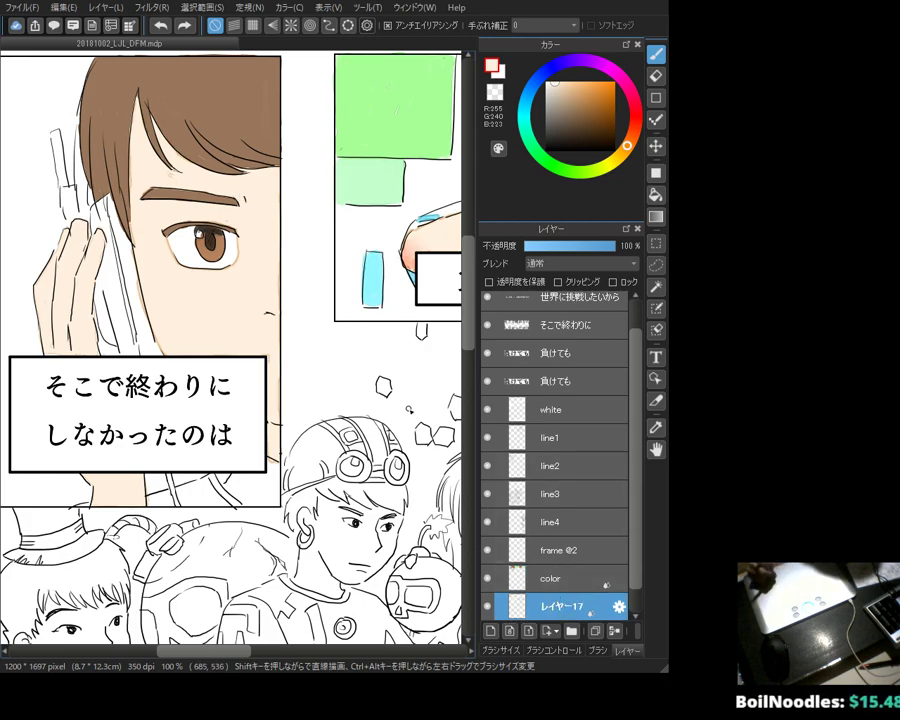
{"action": "left_click_drag", "start_coordinate": [172, 360], "coordinate": [187, 318]}
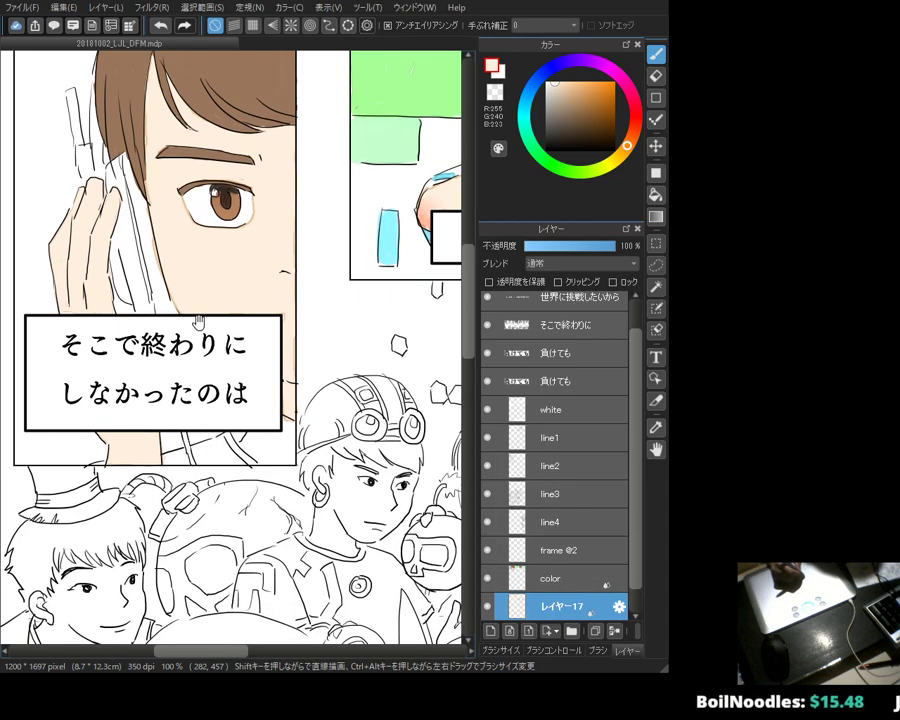
{"action": "left_click", "coordinate": [486, 605]}
{"action": "left_click", "coordinate": [486, 605]}
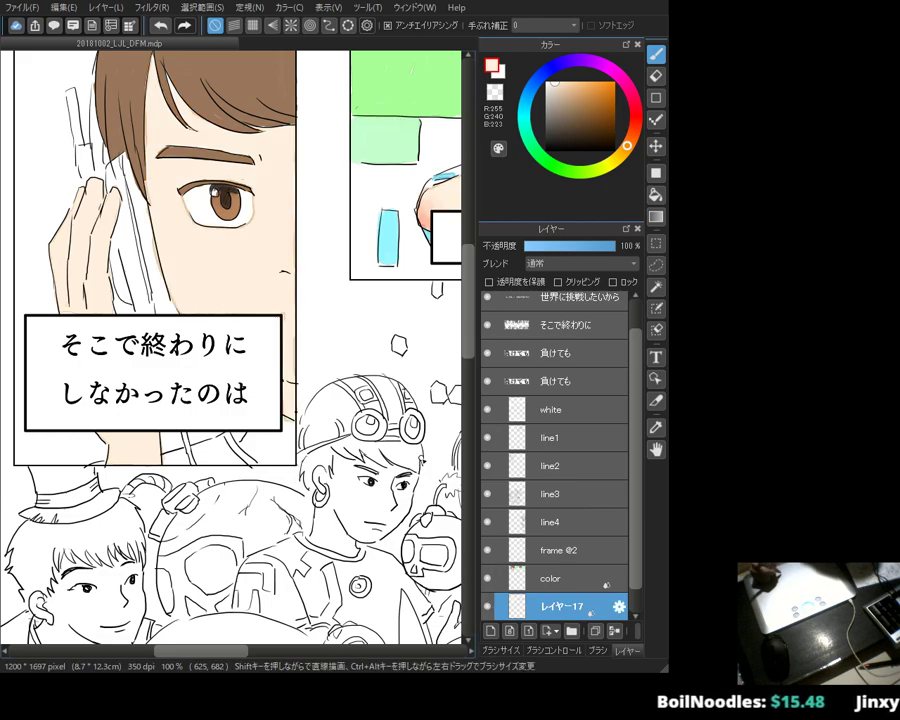
{"action": "mouse_move", "coordinate": [273, 461]}
{"action": "left_mouse_down"}
{"action": "mouse_move", "coordinate": [247, 447]}
{"action": "mouse_move", "coordinate": [278, 464]}
{"action": "mouse_move", "coordinate": [256, 457]}
{"action": "mouse_move", "coordinate": [265, 464]}
{"action": "mouse_move", "coordinate": [293, 461]}
{"action": "mouse_move", "coordinate": [293, 416]}
{"action": "mouse_move", "coordinate": [286, 454]}
{"action": "mouse_move", "coordinate": [246, 444]}
{"action": "mouse_move", "coordinate": [289, 461]}
{"action": "left_mouse_up"}
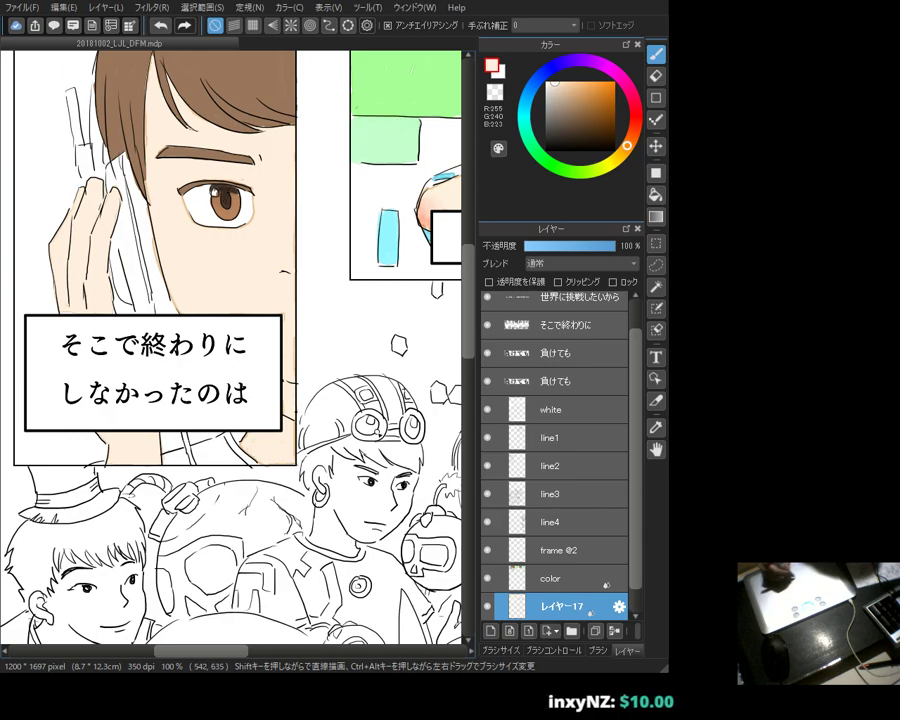
Step: Paint the shirt below the text box in blue R141 G166 B219 on the color layer
{"action": "left_click_drag", "start_coordinate": [385, 330], "coordinate": [242, 329]}
{"action": "right_click", "coordinate": [378, 200]}
{"action": "left_click_drag", "start_coordinate": [138, 289], "coordinate": [302, 299]}
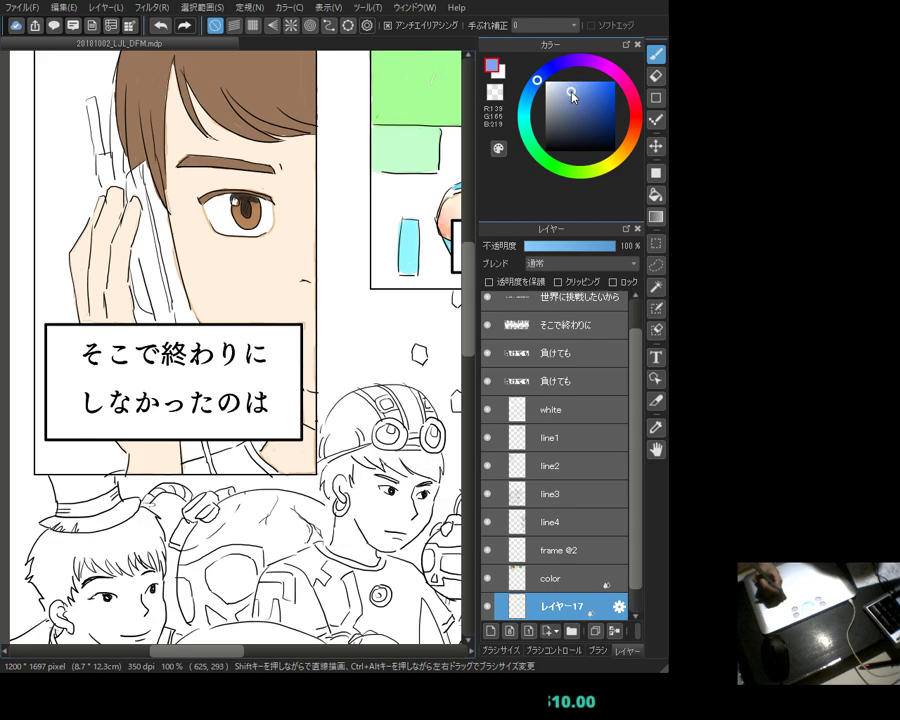
{"action": "key", "text": "ctrl+z"}
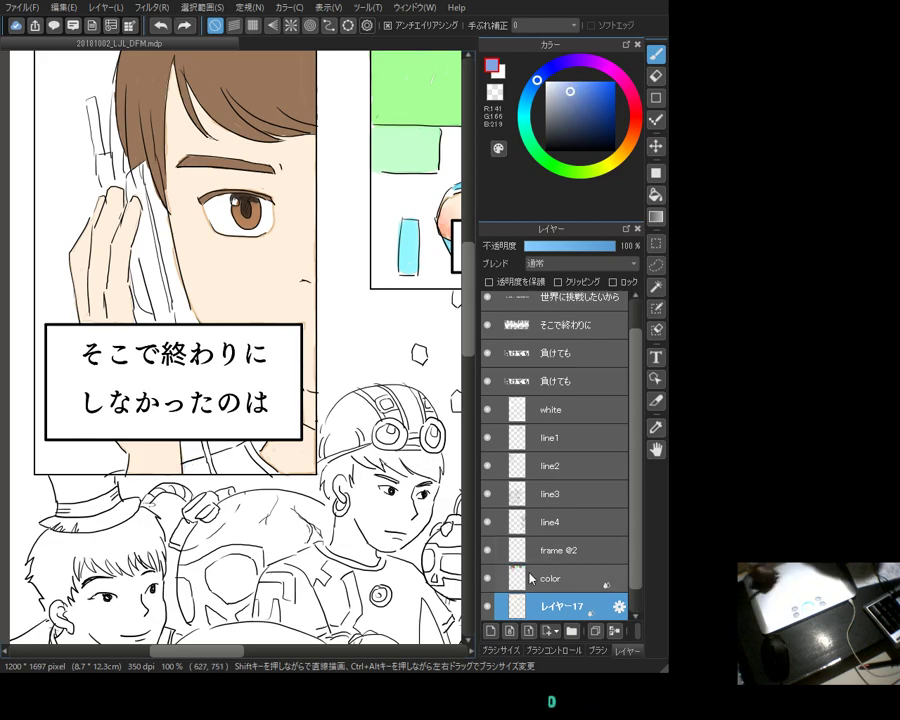
{"action": "left_click", "coordinate": [530, 578]}
{"action": "left_click", "coordinate": [488, 578]}
{"action": "left_click", "coordinate": [488, 578]}
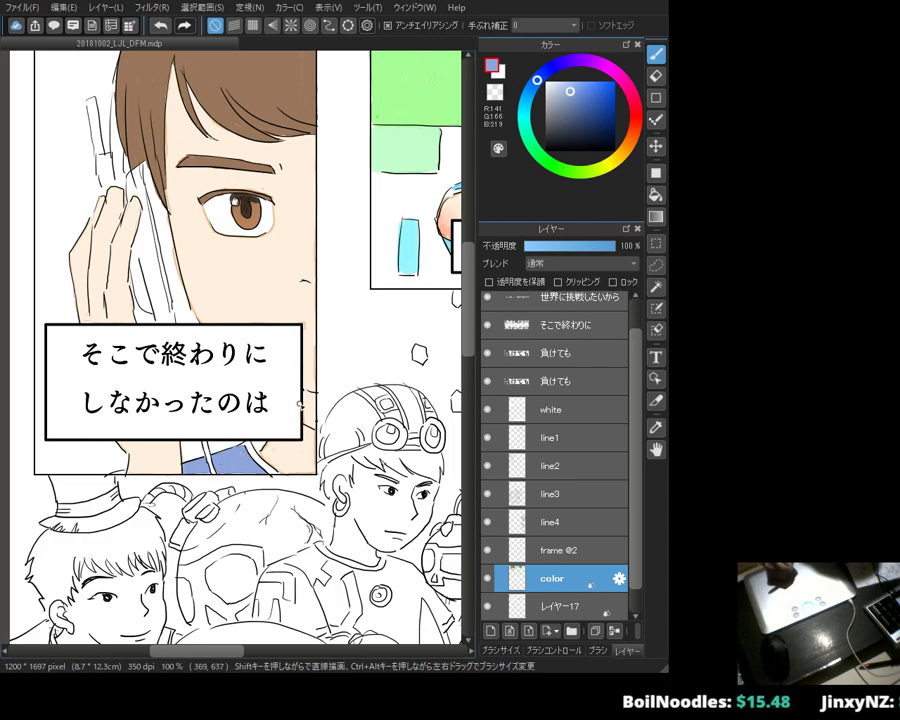
Step: Paint the collar trim light blue R153 G231 B246 and the clothing beside the wrist in the shirt's blue
{"action": "left_click_drag", "start_coordinate": [451, 194], "coordinate": [408, 194]}
{"action": "left_click", "coordinate": [421, 182], "text": "alt"}
{"action": "left_click", "coordinate": [420, 186], "text": "alt"}
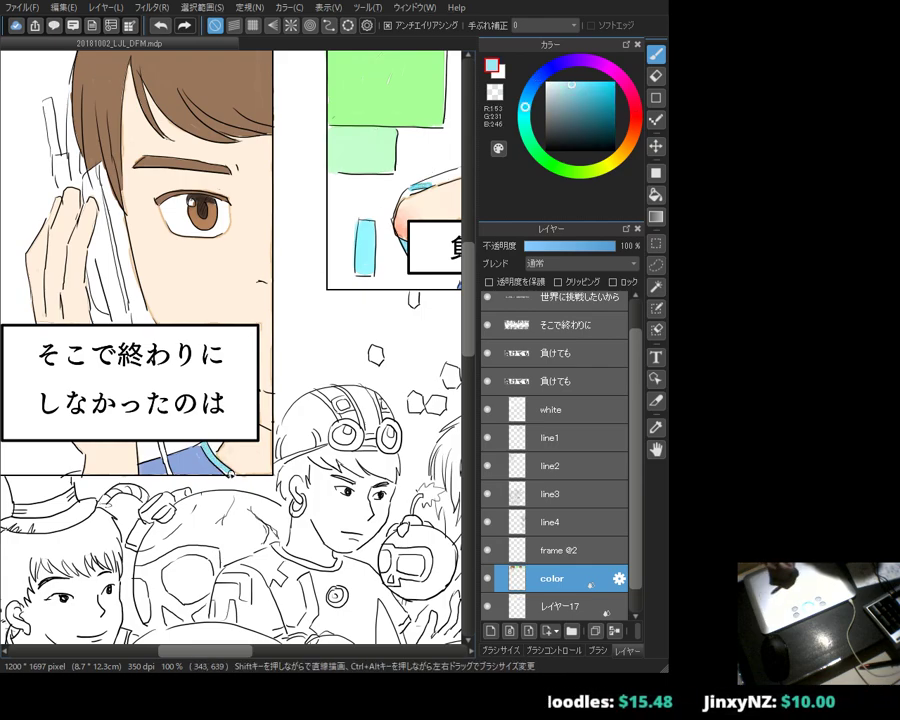
{"action": "scroll", "coordinate": [220, 470], "scroll_direction": "left", "scroll_amount": 2}
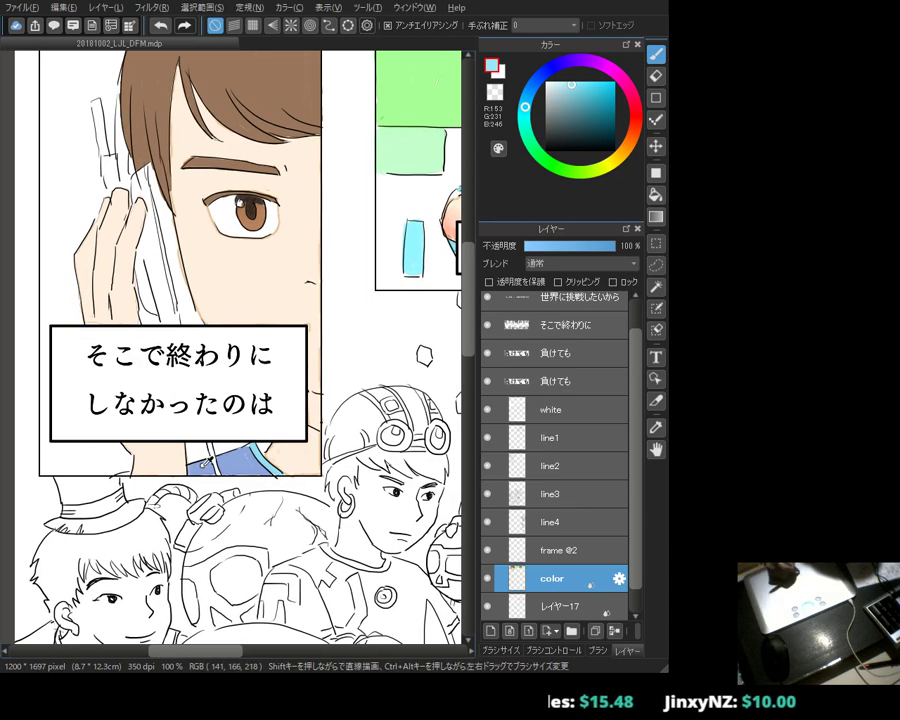
{"action": "left_click", "coordinate": [195, 470], "text": "alt"}
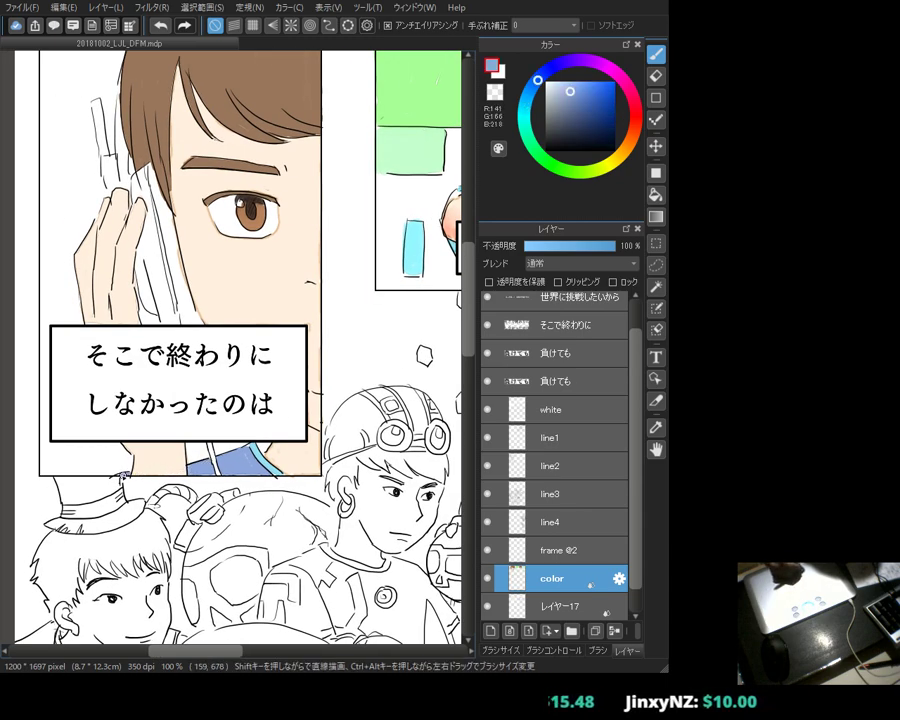
Step: Paint the phone's antenna and upper end above the fingers in grey-blue R114 G121 B136
{"action": "left_click", "coordinate": [558, 122]}
{"action": "left_click", "coordinate": [557, 114]}
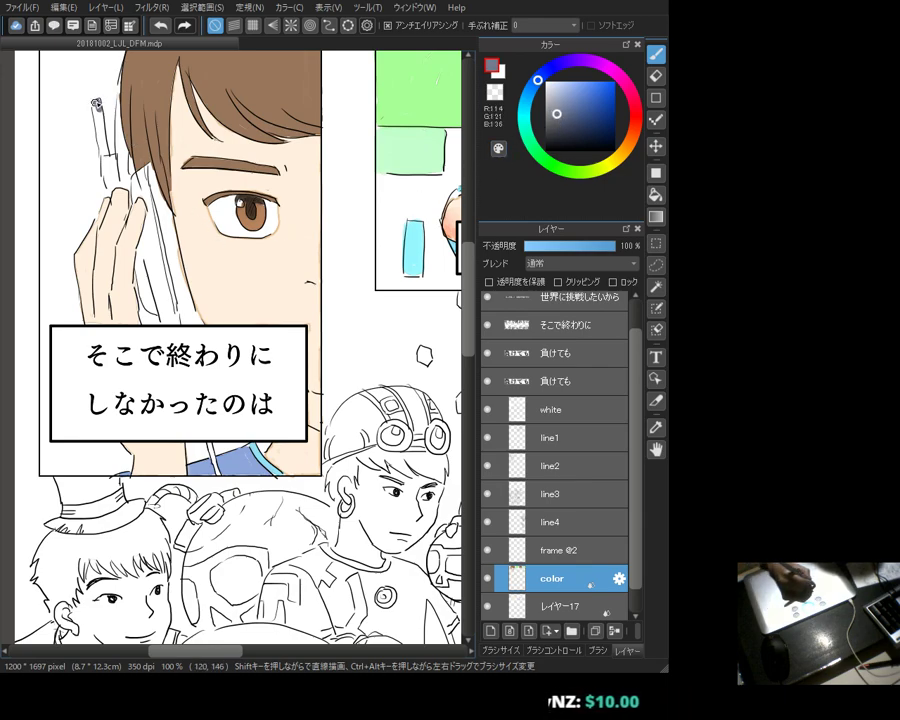
{"action": "mouse_move", "coordinate": [98, 100]}
{"action": "left_mouse_down"}
{"action": "mouse_move", "coordinate": [104, 160]}
{"action": "mouse_move", "coordinate": [101, 146]}
{"action": "left_mouse_up"}
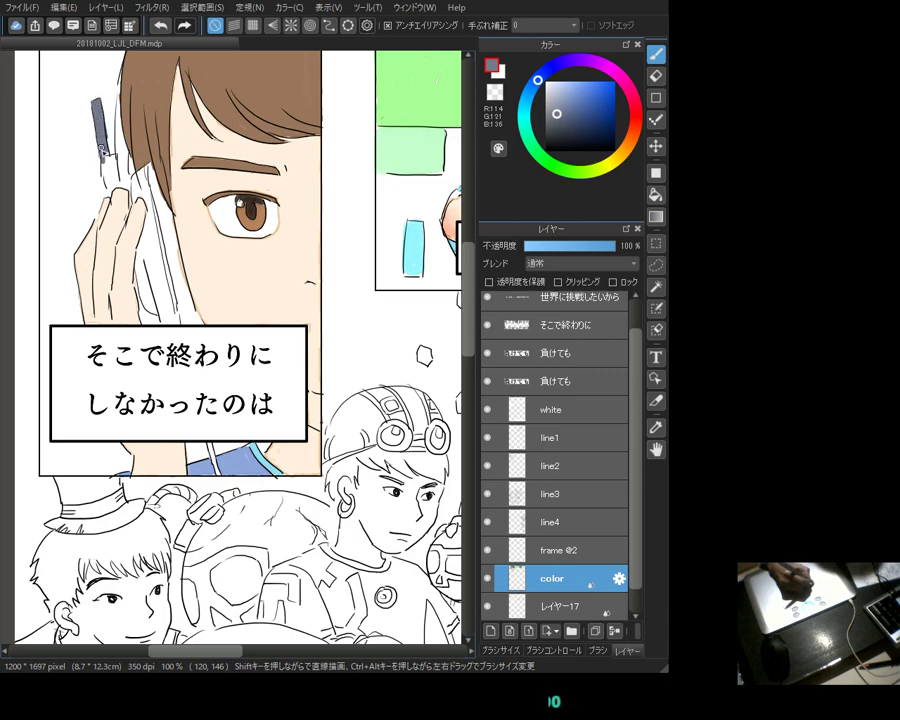
{"action": "left_click_drag", "start_coordinate": [118, 87], "coordinate": [120, 133]}
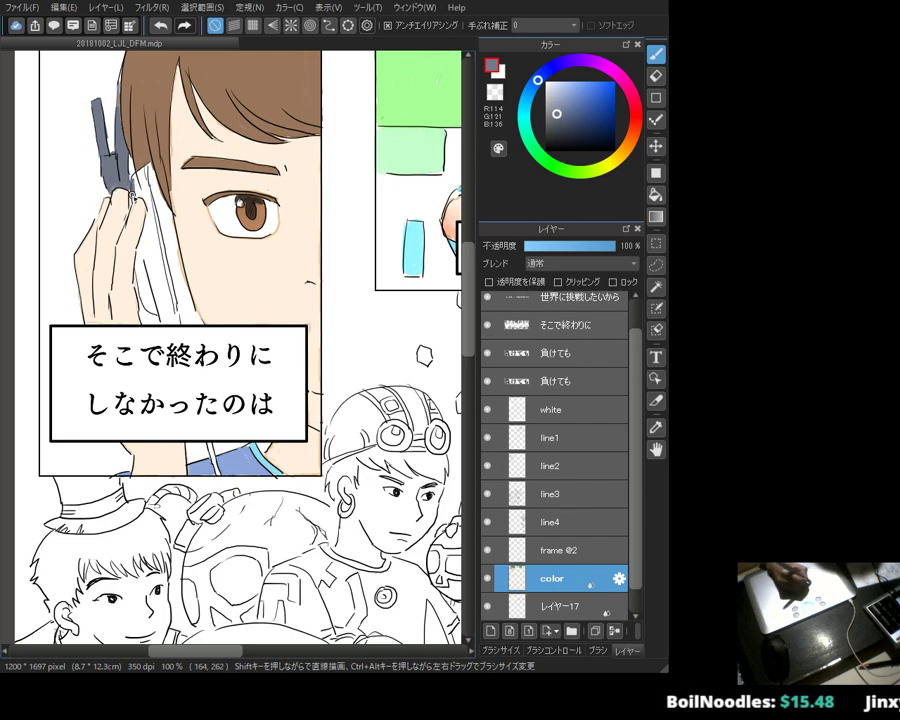
{"action": "left_click_drag", "start_coordinate": [106, 152], "coordinate": [104, 128]}
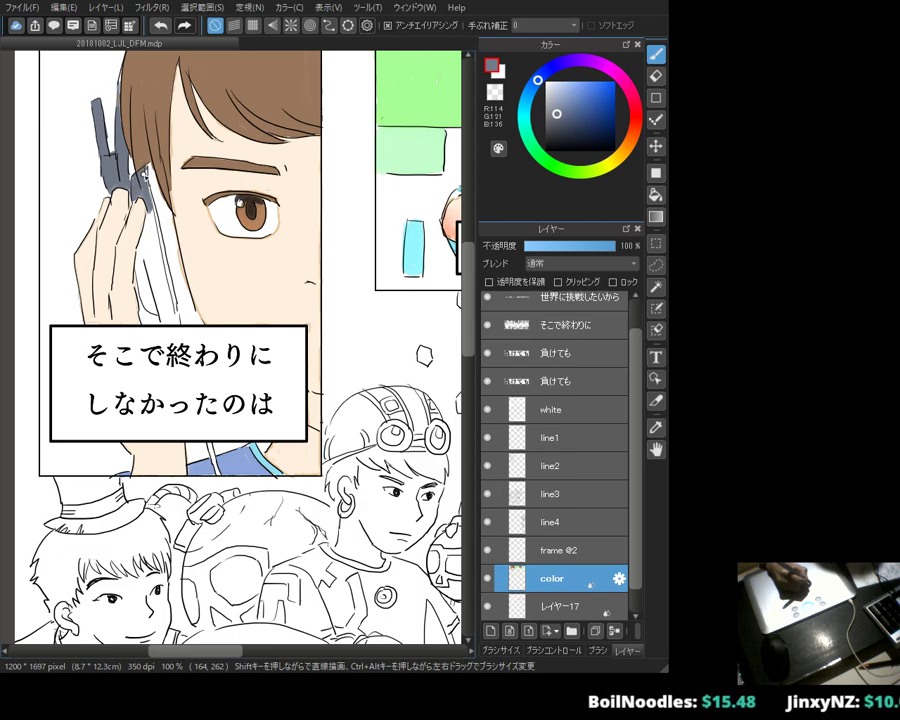
Step: Paint the phone's long stripe cyan R145 G235 B255 and fill the part between stripe and cheek with grey-blue R113 G119 B134
{"action": "right_click", "coordinate": [259, 449]}
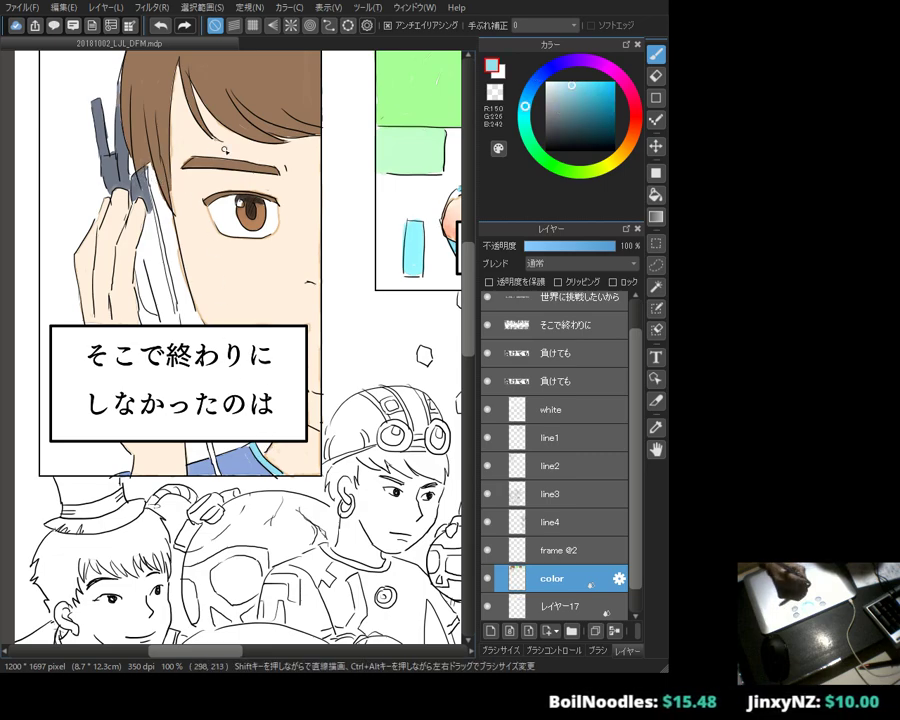
{"action": "left_click", "coordinate": [576, 83]}
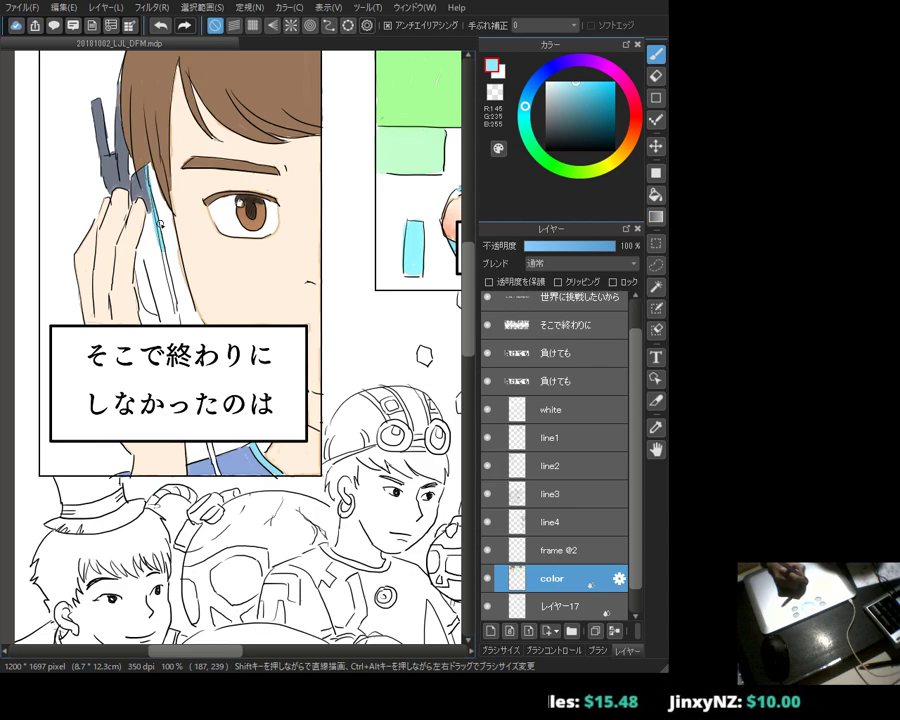
{"action": "left_click", "coordinate": [152, 172], "text": "alt"}
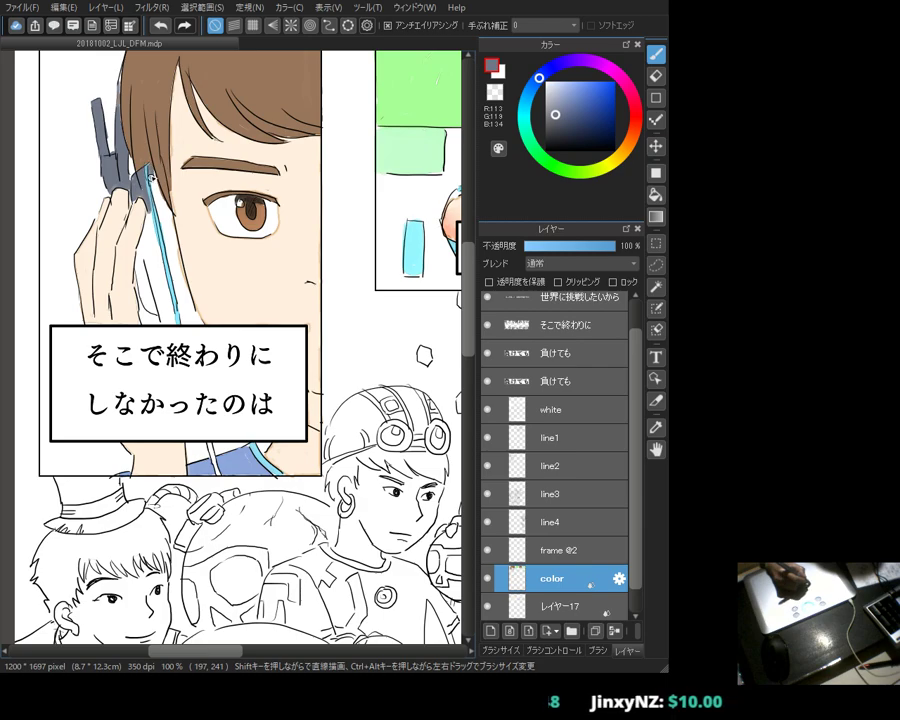
{"action": "mouse_move", "coordinate": [157, 196]}
{"action": "left_mouse_down"}
{"action": "mouse_move", "coordinate": [157, 176]}
{"action": "mouse_move", "coordinate": [168, 237]}
{"action": "left_mouse_up"}
{"action": "left_click_drag", "start_coordinate": [121, 150], "coordinate": [121, 185]}
{"action": "mouse_move", "coordinate": [170, 237]}
{"action": "left_mouse_down"}
{"action": "mouse_move", "coordinate": [186, 300]}
{"action": "mouse_move", "coordinate": [179, 255]}
{"action": "mouse_move", "coordinate": [183, 311]}
{"action": "left_mouse_up"}
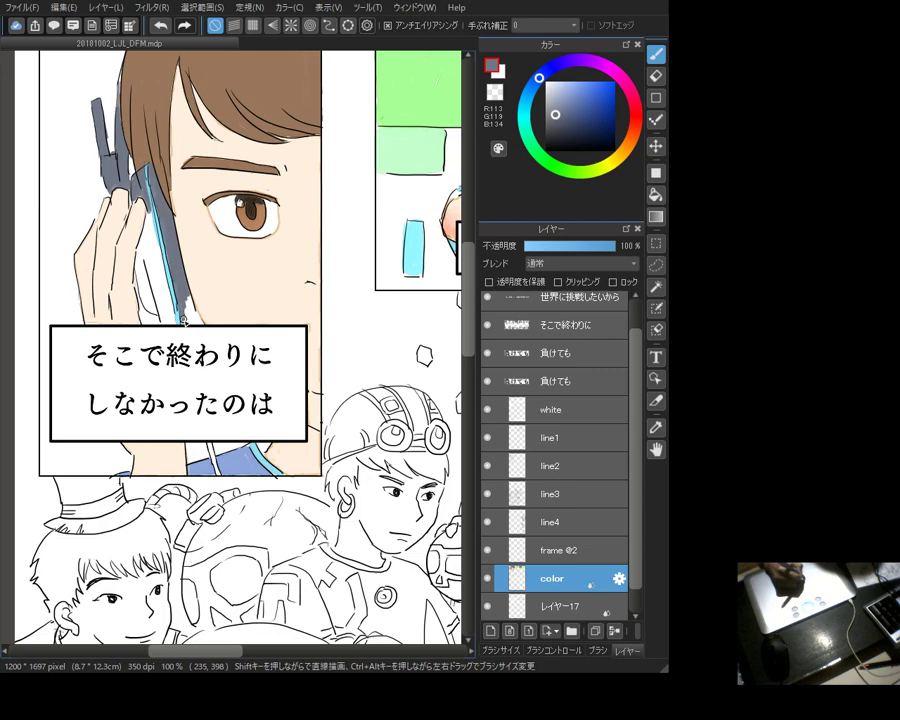
{"action": "left_click_drag", "start_coordinate": [191, 297], "coordinate": [197, 321]}
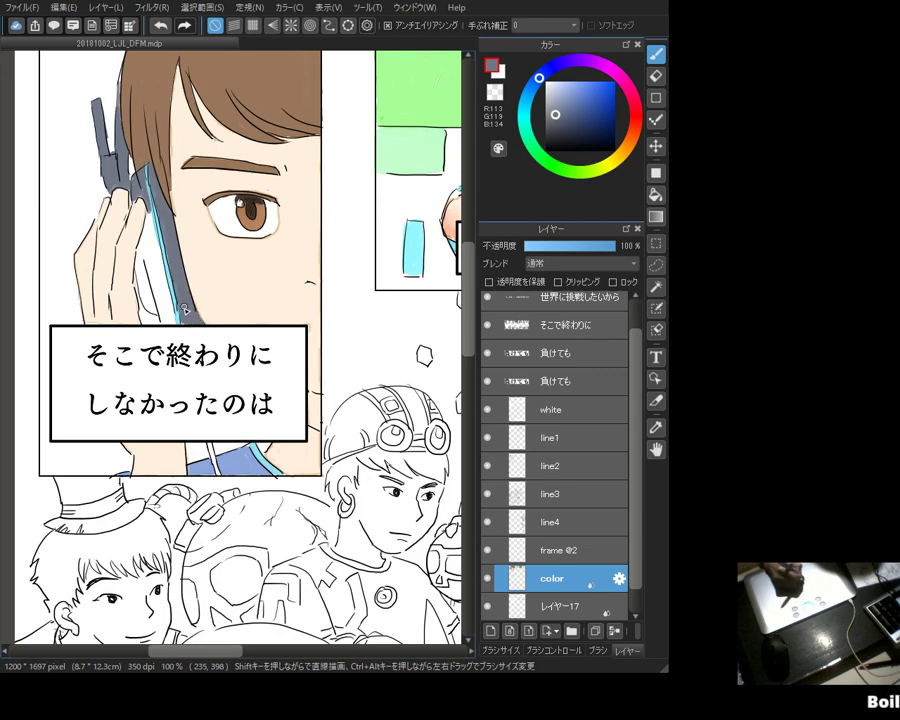
Step: Fill the rest of the phone body between the fingers and the cyan stripe with the same grey-blue
{"action": "mouse_move", "coordinate": [146, 214]}
{"action": "left_mouse_down"}
{"action": "mouse_move", "coordinate": [146, 247]}
{"action": "mouse_move", "coordinate": [148, 237]}
{"action": "left_mouse_up"}
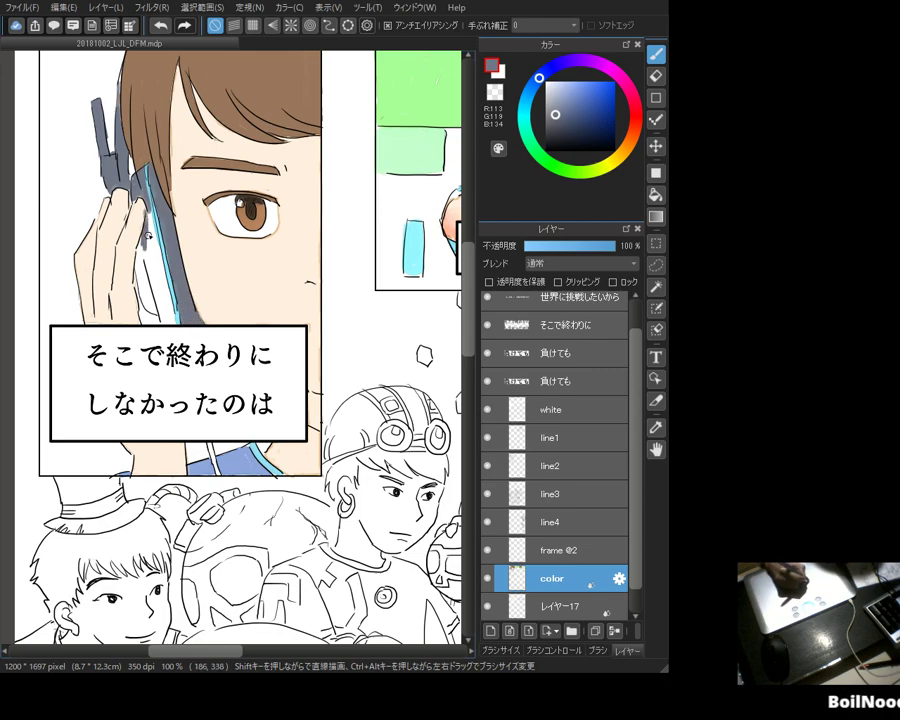
{"action": "left_click_drag", "start_coordinate": [105, 155], "coordinate": [112, 198]}
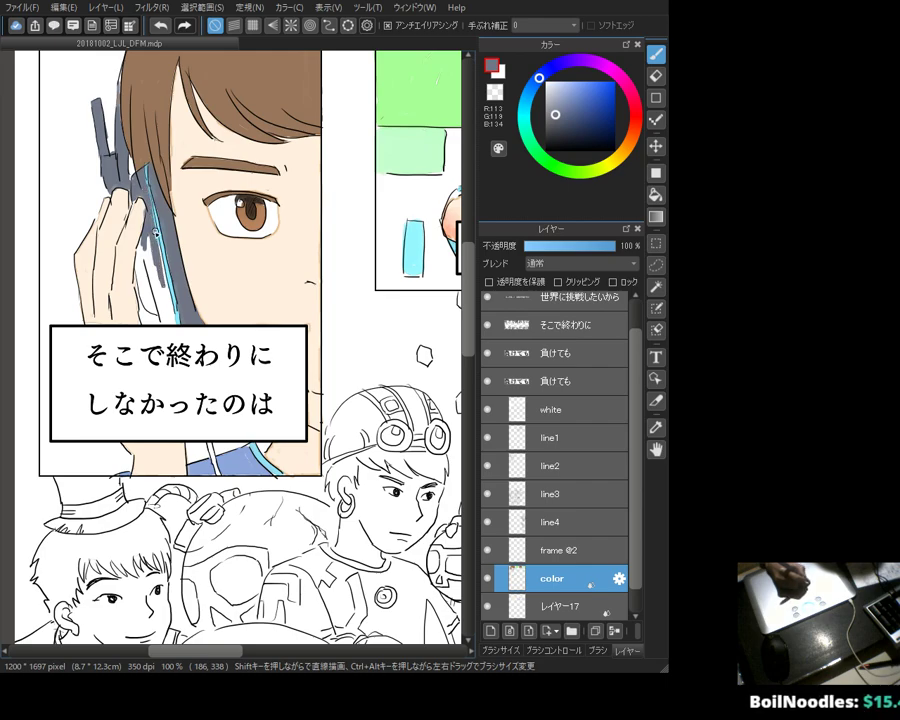
{"action": "left_click_drag", "start_coordinate": [155, 232], "coordinate": [149, 206]}
{"action": "left_click_drag", "start_coordinate": [105, 146], "coordinate": [112, 175]}
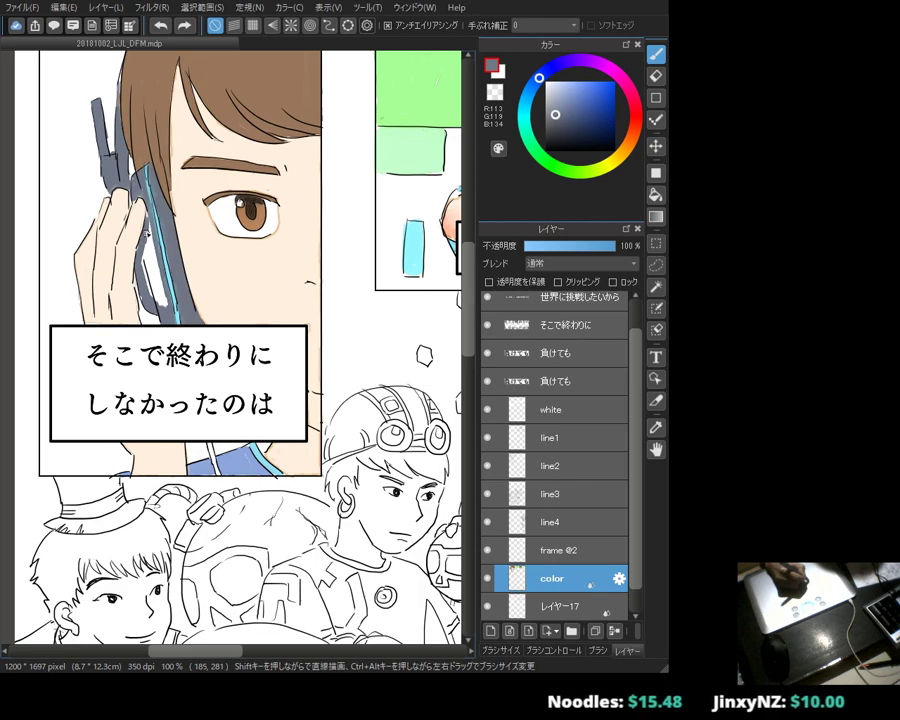
{"action": "mouse_move", "coordinate": [152, 244]}
{"action": "left_mouse_down"}
{"action": "mouse_move", "coordinate": [157, 290]}
{"action": "mouse_move", "coordinate": [150, 281]}
{"action": "left_mouse_up"}
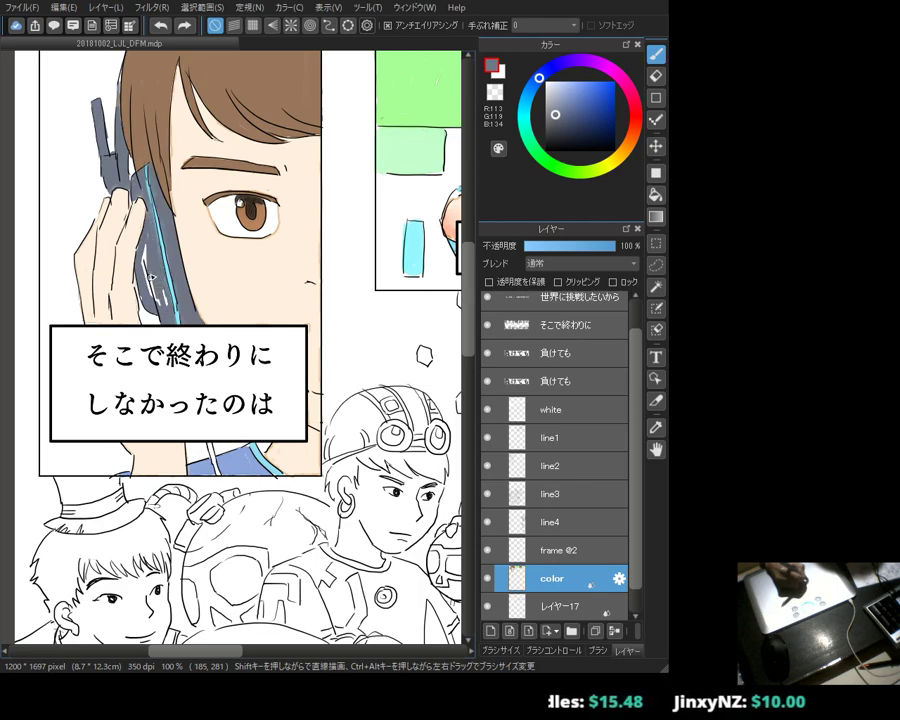
{"action": "left_click_drag", "start_coordinate": [104, 182], "coordinate": [120, 225]}
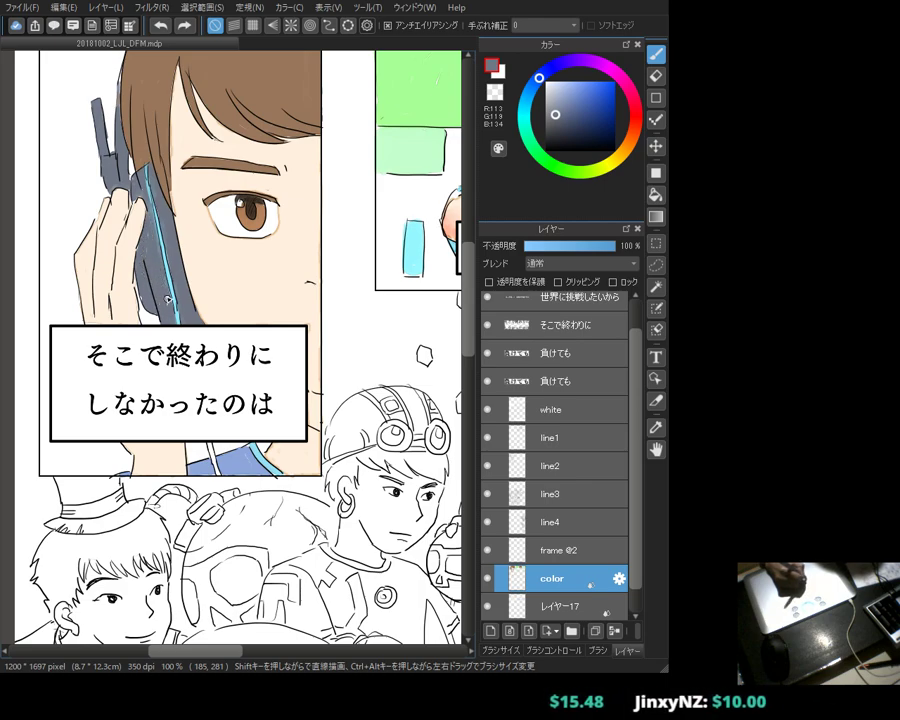
{"action": "left_click_drag", "start_coordinate": [140, 283], "coordinate": [148, 292]}
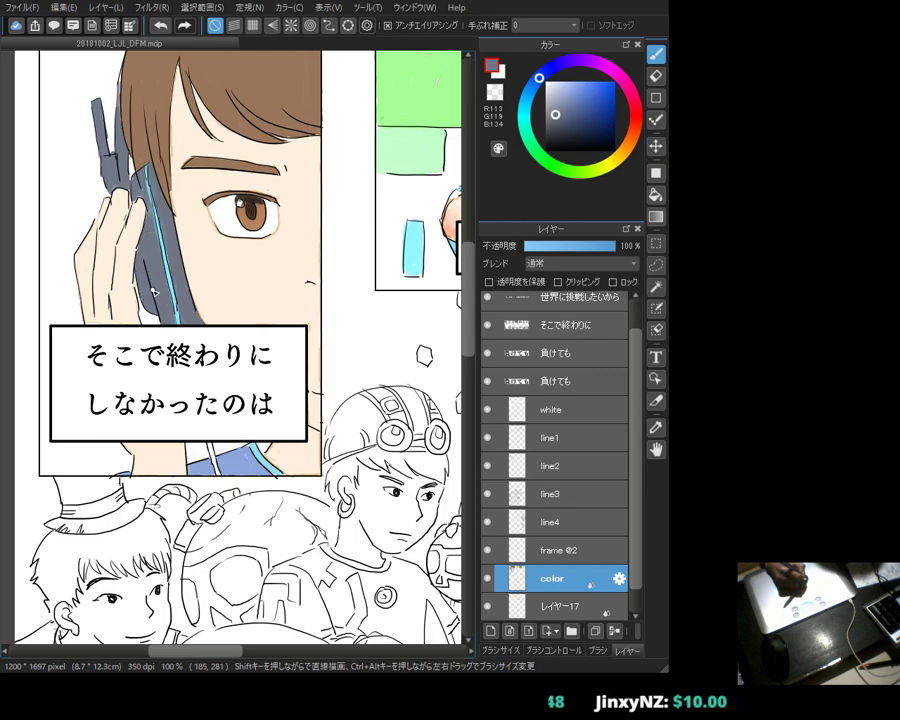
Step: Paint a pink blush, R255 G173 B168, on the nose at the panel border
{"action": "left_click_drag", "start_coordinate": [311, 271], "coordinate": [227, 286]}
{"action": "left_click", "coordinate": [636, 118]}
{"action": "left_click", "coordinate": [572, 85]}
{"action": "left_click_drag", "start_coordinate": [105, 244], "coordinate": [187, 235]}
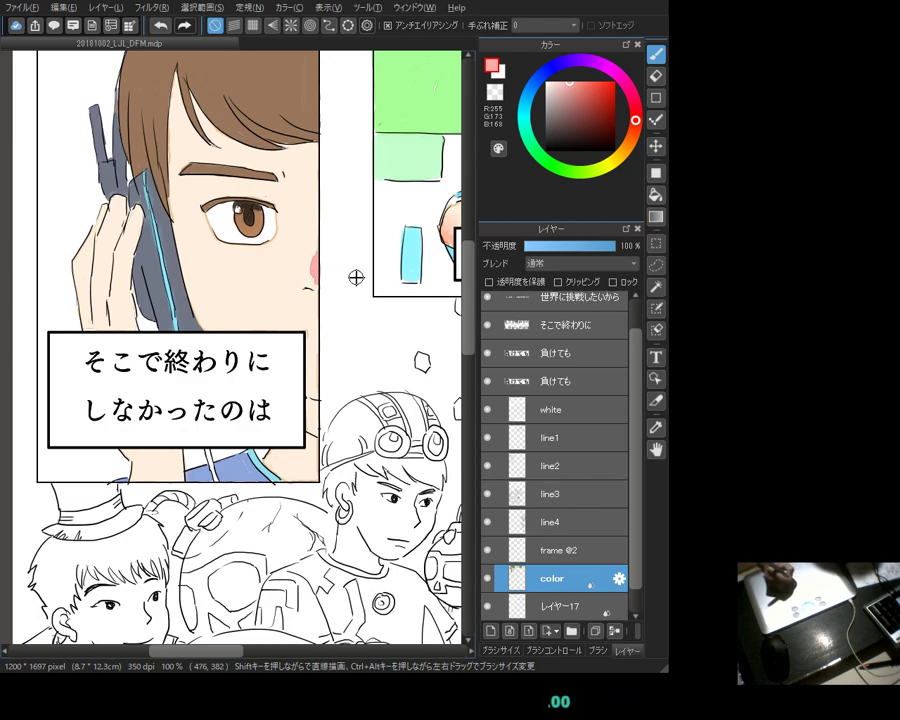
Step: Blend the nose blush into the face with the sampled skin tone and erase the spill outside the panel border
{"action": "left_click", "coordinate": [316, 247], "text": "alt"}
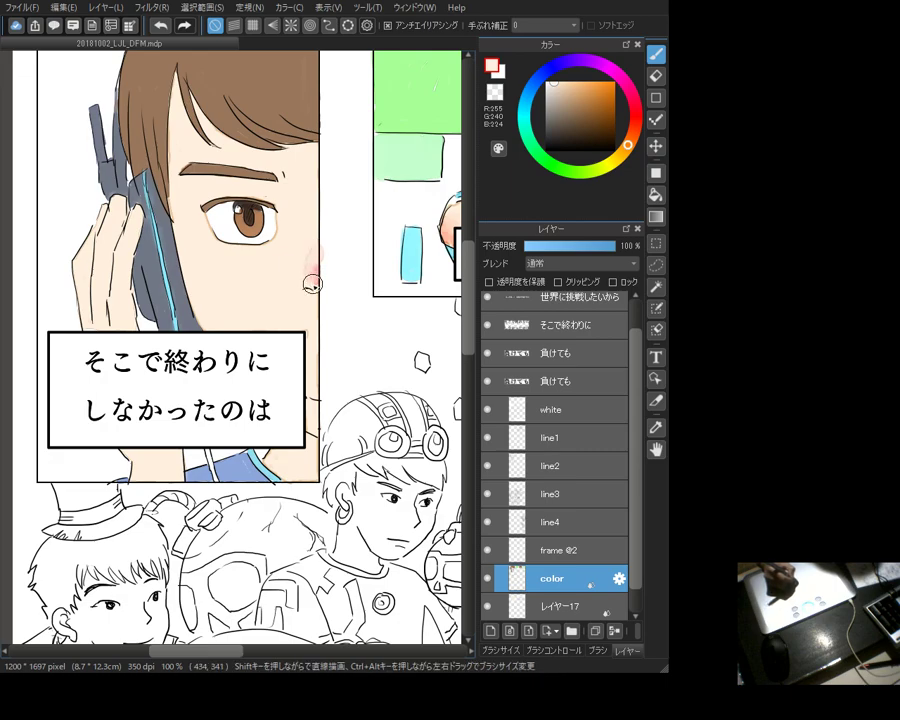
{"action": "mouse_move", "coordinate": [302, 265]}
{"action": "left_mouse_down"}
{"action": "mouse_move", "coordinate": [297, 232]}
{"action": "mouse_move", "coordinate": [290, 284]}
{"action": "mouse_move", "coordinate": [292, 231]}
{"action": "mouse_move", "coordinate": [294, 265]}
{"action": "mouse_move", "coordinate": [308, 231]}
{"action": "mouse_move", "coordinate": [283, 261]}
{"action": "mouse_move", "coordinate": [290, 242]}
{"action": "mouse_move", "coordinate": [280, 293]}
{"action": "mouse_move", "coordinate": [292, 226]}
{"action": "mouse_move", "coordinate": [274, 297]}
{"action": "mouse_move", "coordinate": [270, 263]}
{"action": "left_mouse_up"}
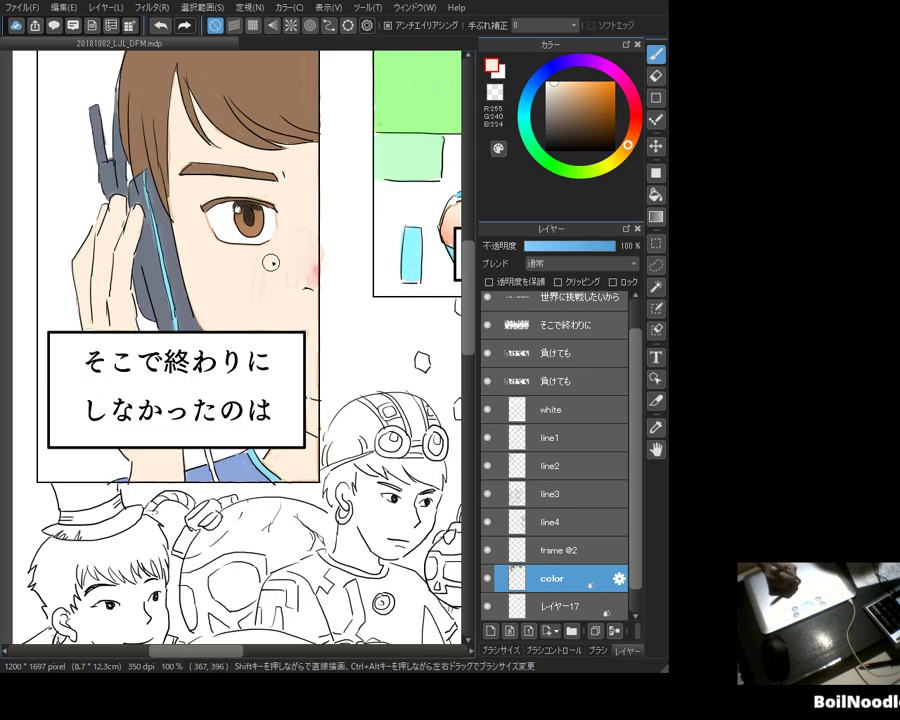
{"action": "right_click", "coordinate": [325, 212]}
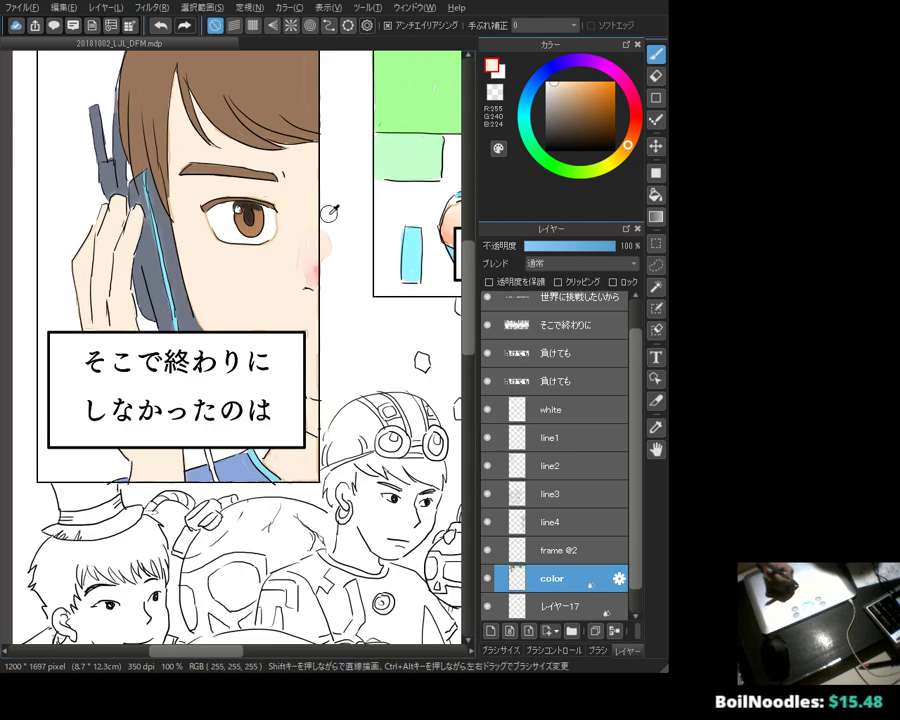
{"action": "left_click_drag", "start_coordinate": [308, 237], "coordinate": [297, 268]}
{"action": "right_click", "coordinate": [307, 214]}
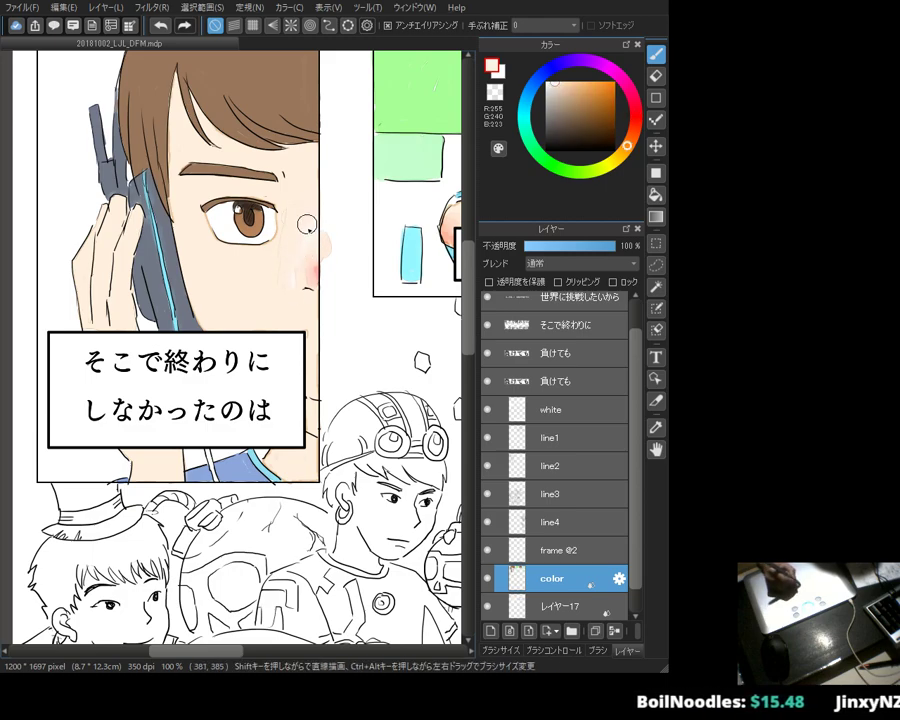
{"action": "key", "text": "e"}
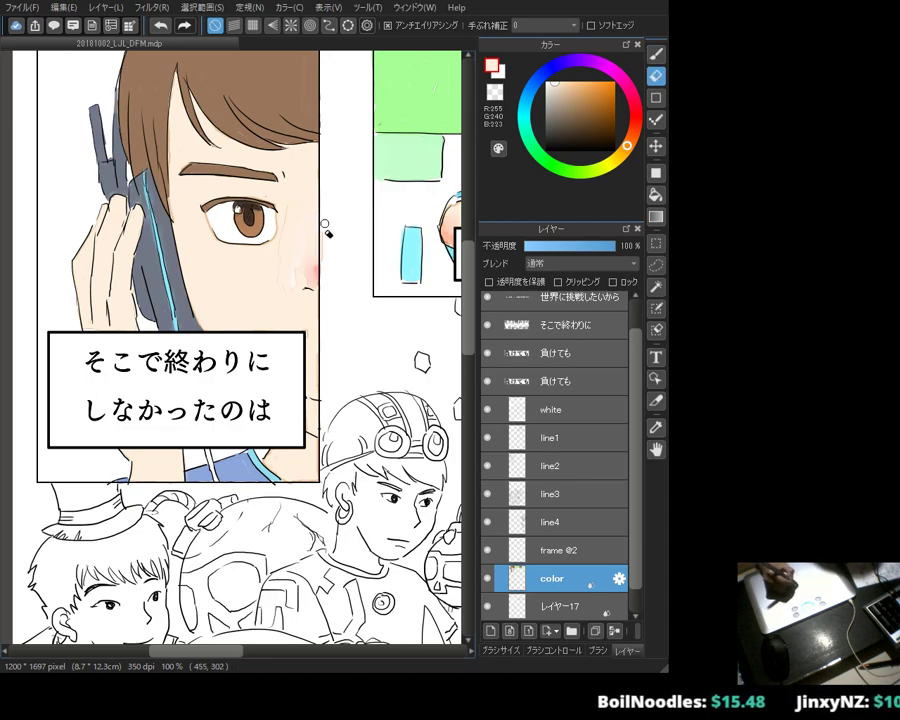
{"action": "key", "text": "b"}
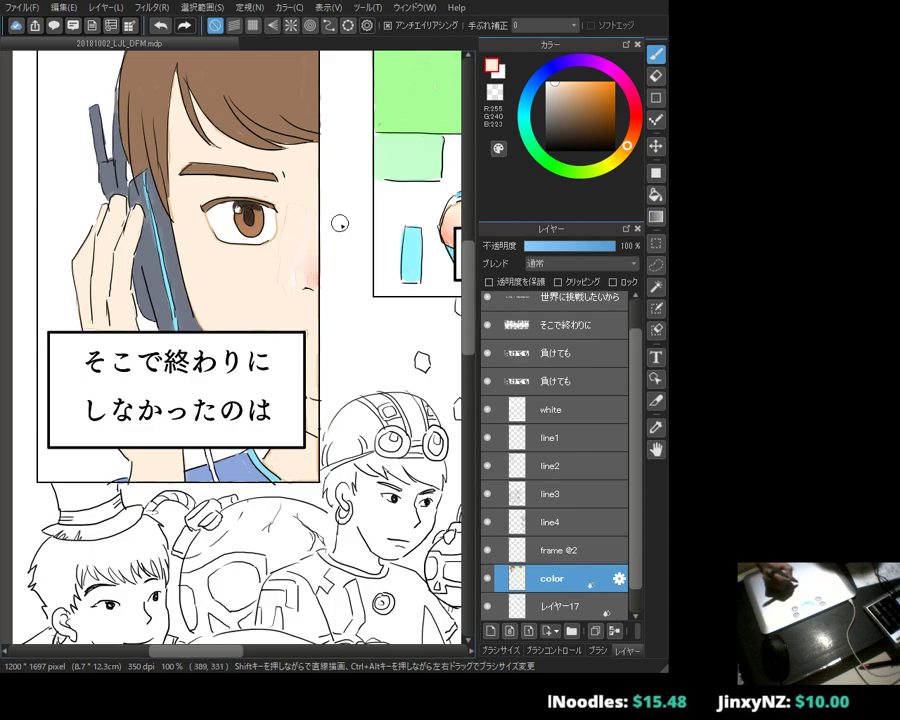
Step: Paint a pink blush, R255 G158 B140, on the fingertips at the phone and blend it with skin tone R255 G240 B223
{"action": "left_click", "coordinate": [632, 134]}
{"action": "left_click_drag", "start_coordinate": [580, 75], "coordinate": [577, 80]}
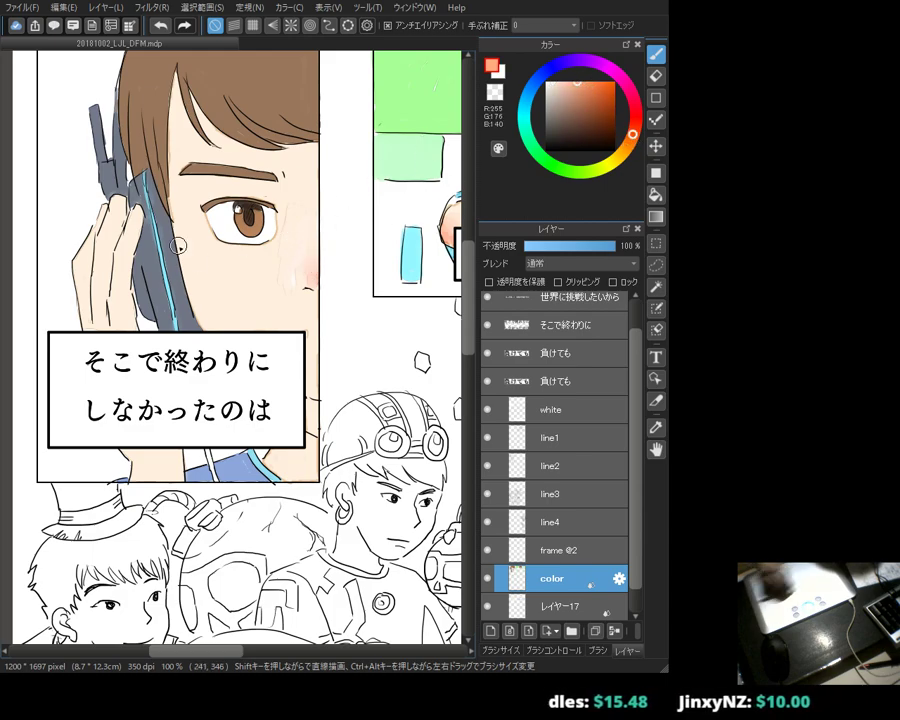
{"action": "left_click", "coordinate": [499, 578]}
{"action": "left_click", "coordinate": [499, 578]}
{"action": "left_click", "coordinate": [499, 578]}
{"action": "left_click", "coordinate": [499, 578]}
{"action": "left_click", "coordinate": [634, 125]}
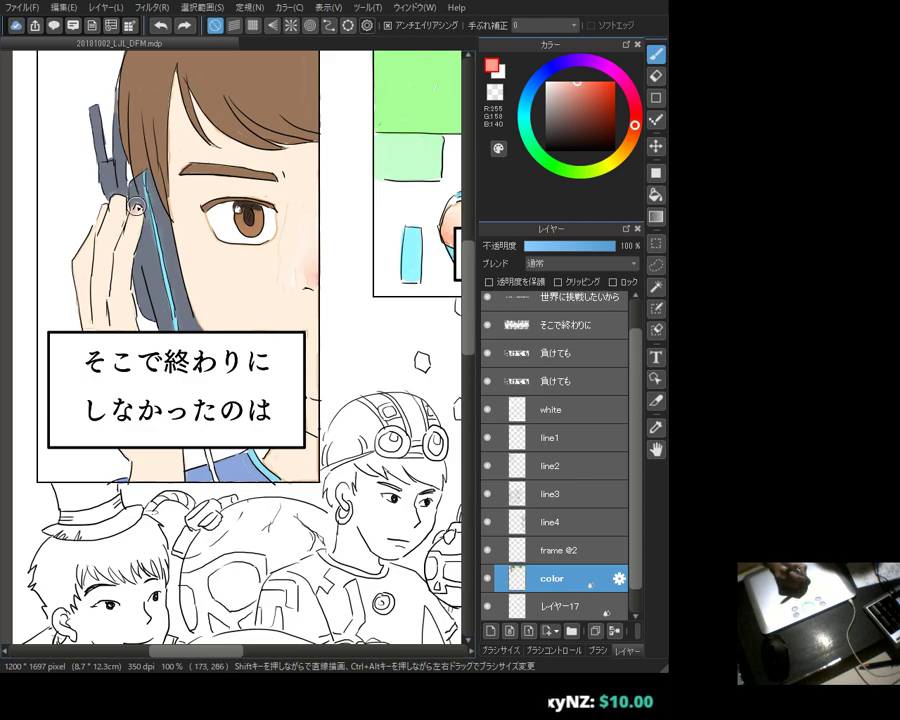
{"action": "left_click_drag", "start_coordinate": [597, 100], "coordinate": [562, 83]}
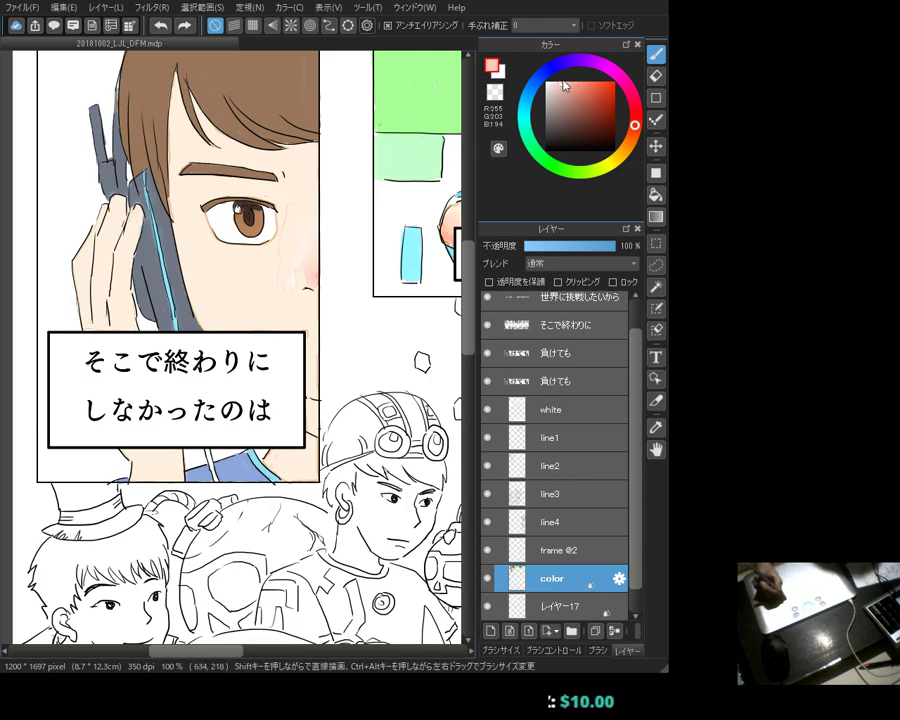
{"action": "left_click_drag", "start_coordinate": [135, 222], "coordinate": [133, 218]}
{"action": "left_click", "coordinate": [577, 83]}
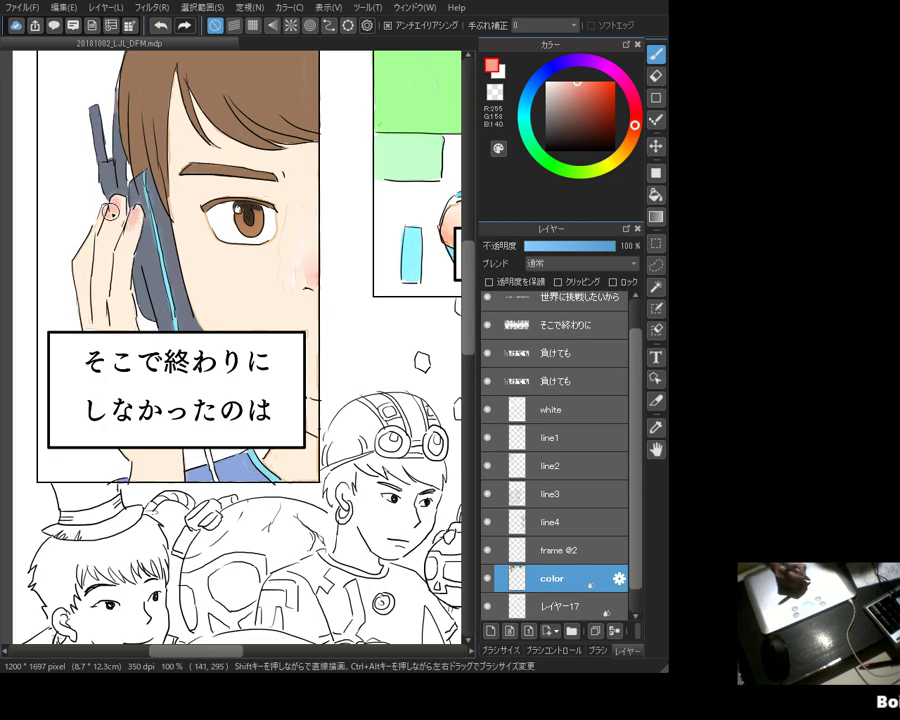
{"action": "left_click", "coordinate": [112, 228], "text": "alt"}
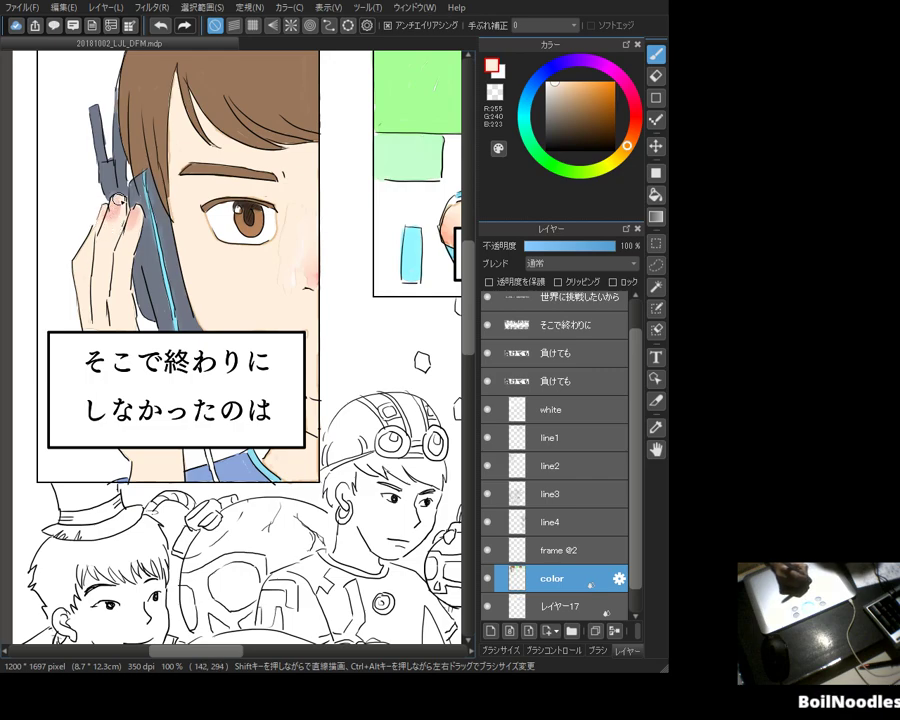
{"action": "left_click_drag", "start_coordinate": [115, 212], "coordinate": [110, 229]}
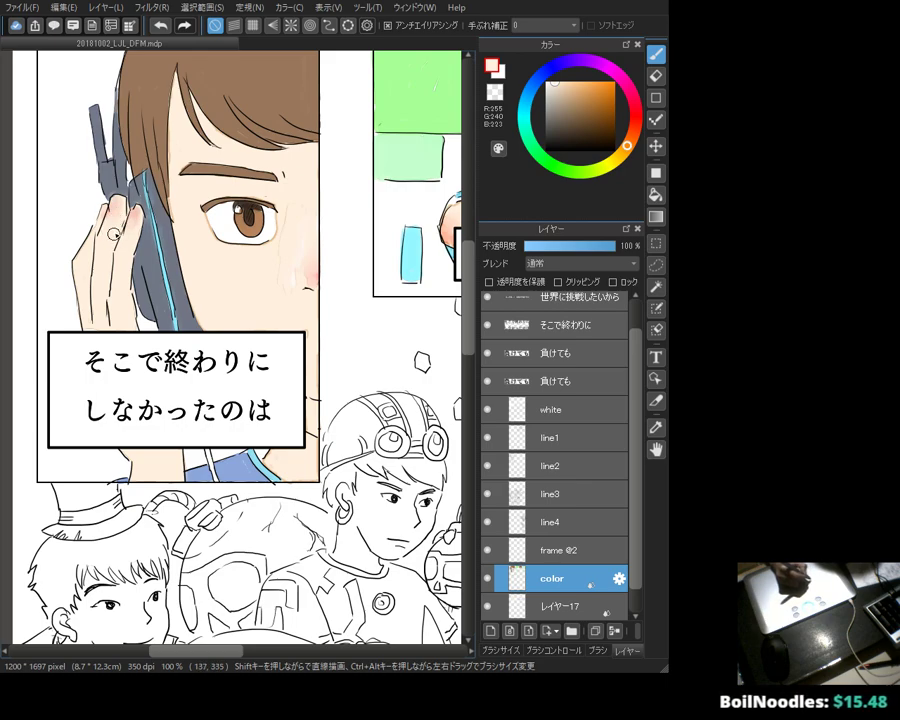
Step: Paint an orange-pink blush, R255 G178 B134, on the outer finger's knuckle and soften it with the sampled skin tone
{"action": "left_click", "coordinate": [625, 137]}
{"action": "left_click_drag", "start_coordinate": [573, 89], "coordinate": [578, 82]}
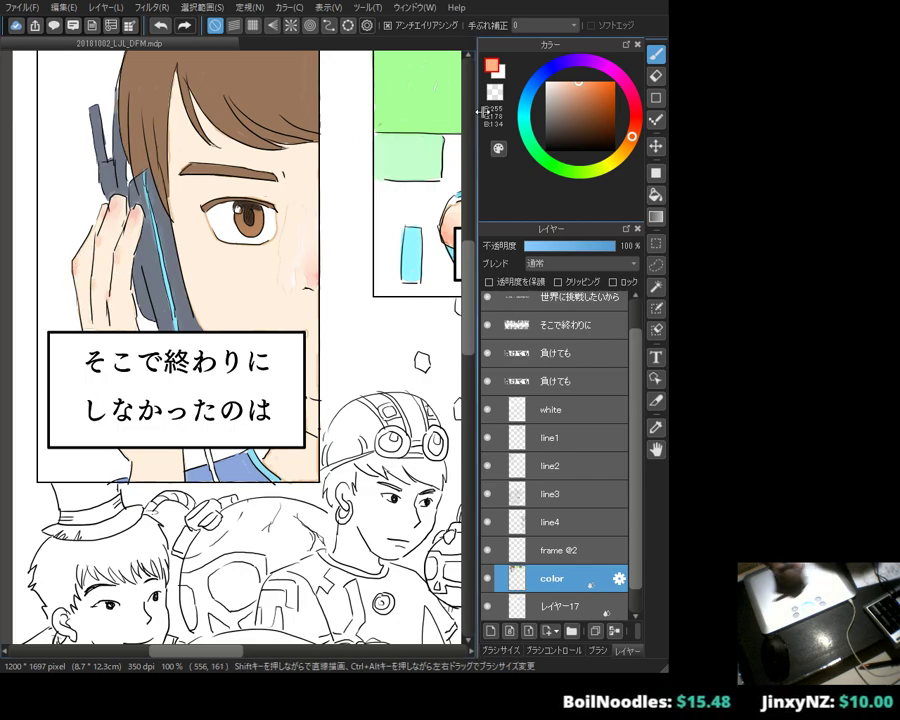
{"action": "left_click", "coordinate": [85, 262], "text": "alt"}
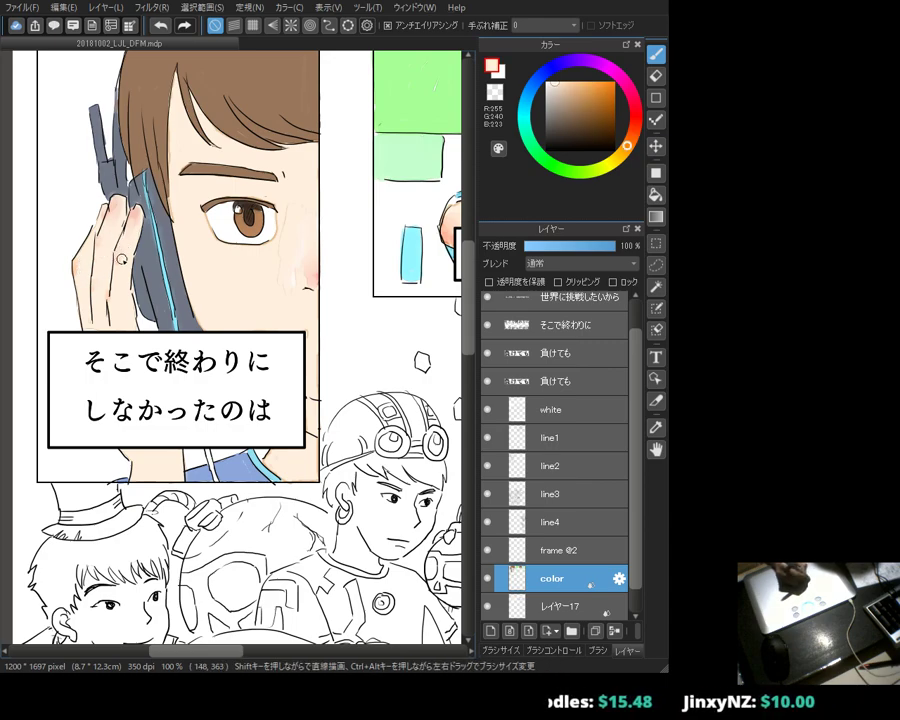
Step: On layer レイヤー17, paint a reddish blush on the cheek beside the phone and blend it with skin tone R255 G240 B223
{"action": "left_click_drag", "start_coordinate": [255, 347], "coordinate": [225, 347]}
{"action": "left_click_drag", "start_coordinate": [627, 145], "coordinate": [635, 123]}
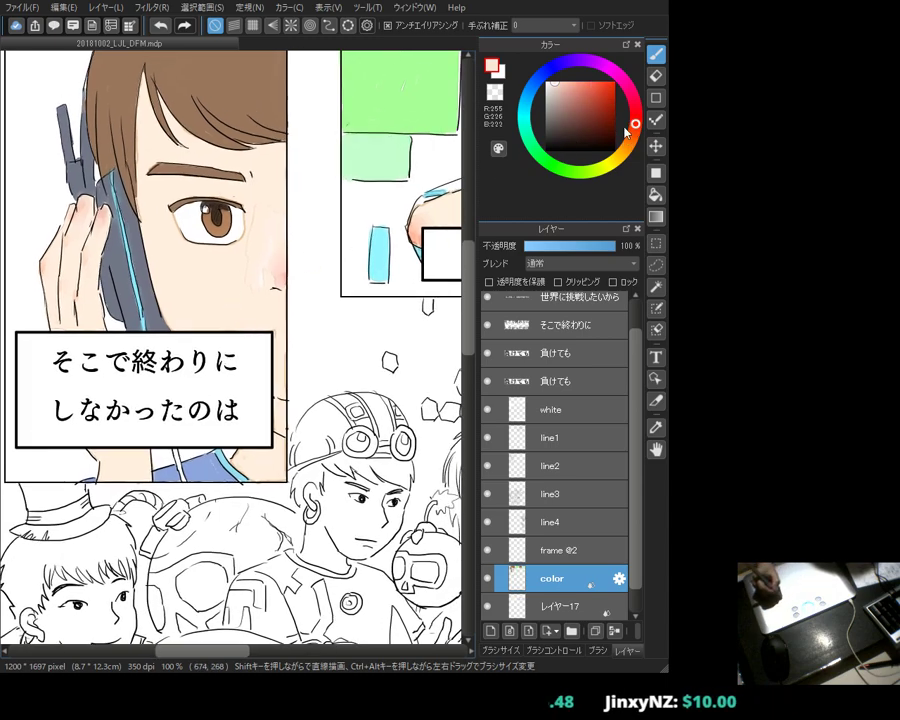
{"action": "left_click", "coordinate": [488, 605]}
{"action": "left_click", "coordinate": [488, 605]}
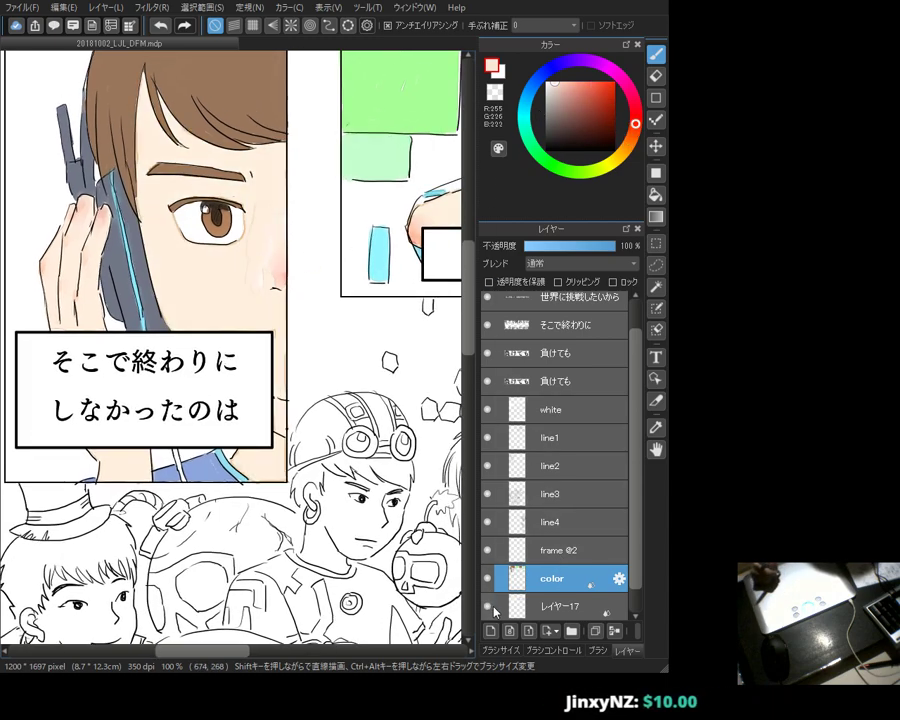
{"action": "left_click", "coordinate": [569, 604]}
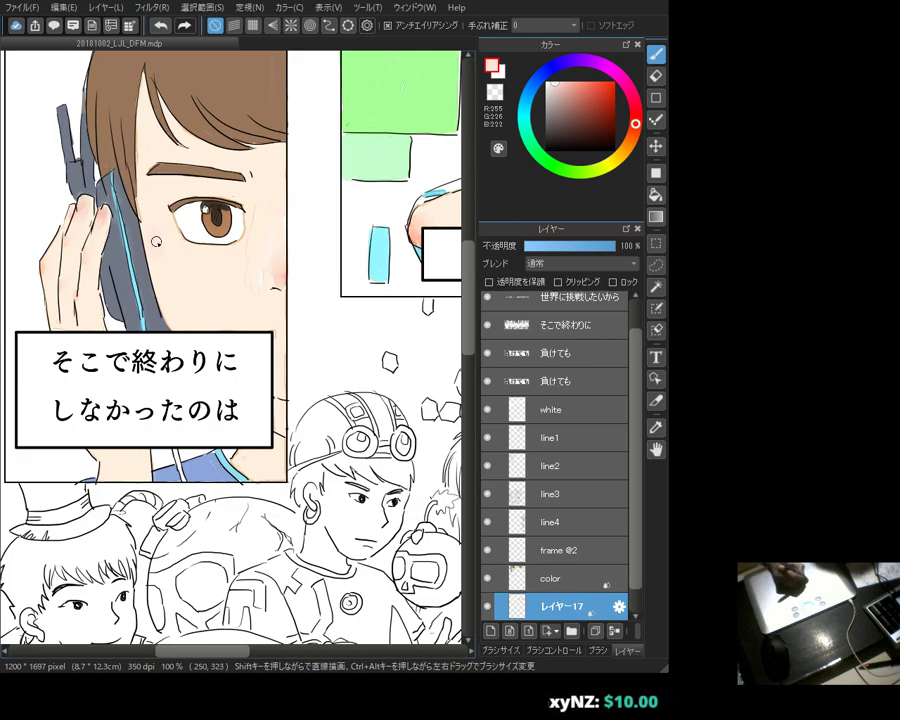
{"action": "left_click", "coordinate": [579, 83]}
{"action": "mouse_move", "coordinate": [148, 240]}
{"action": "left_mouse_down"}
{"action": "mouse_move", "coordinate": [156, 272]}
{"action": "mouse_move", "coordinate": [163, 259]}
{"action": "mouse_move", "coordinate": [154, 237]}
{"action": "left_mouse_up"}
{"action": "mouse_move", "coordinate": [147, 227]}
{"action": "left_mouse_down"}
{"action": "mouse_move", "coordinate": [164, 271]}
{"action": "mouse_move", "coordinate": [156, 262]}
{"action": "left_mouse_up"}
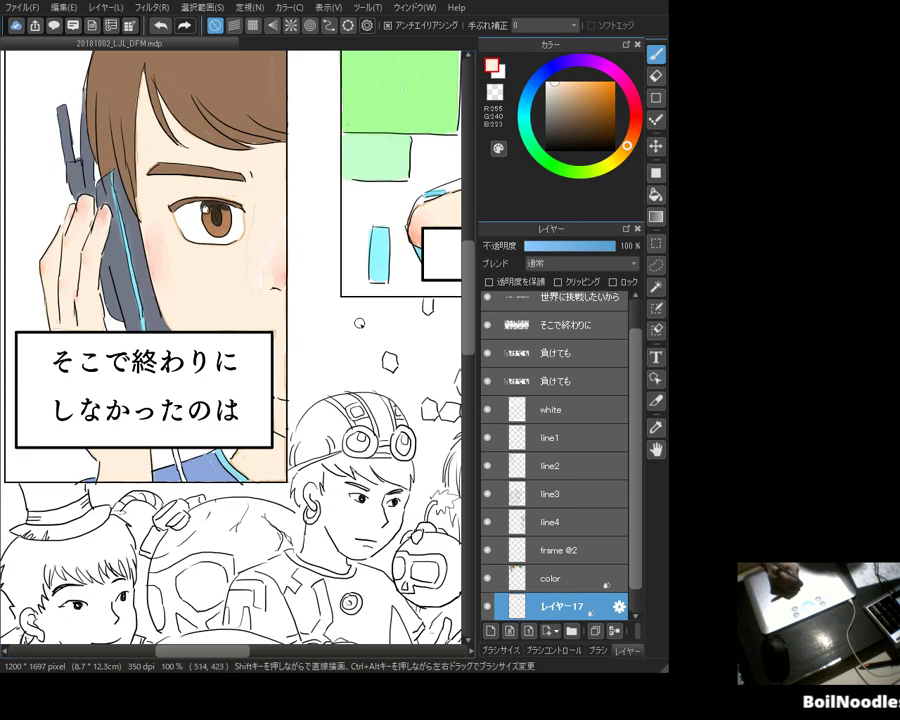
Step: On layer レイヤー17, paint skin shadows, R222 G158 B134, beside the mouth at the panel border and on the wrist
{"action": "left_click", "coordinate": [569, 585]}
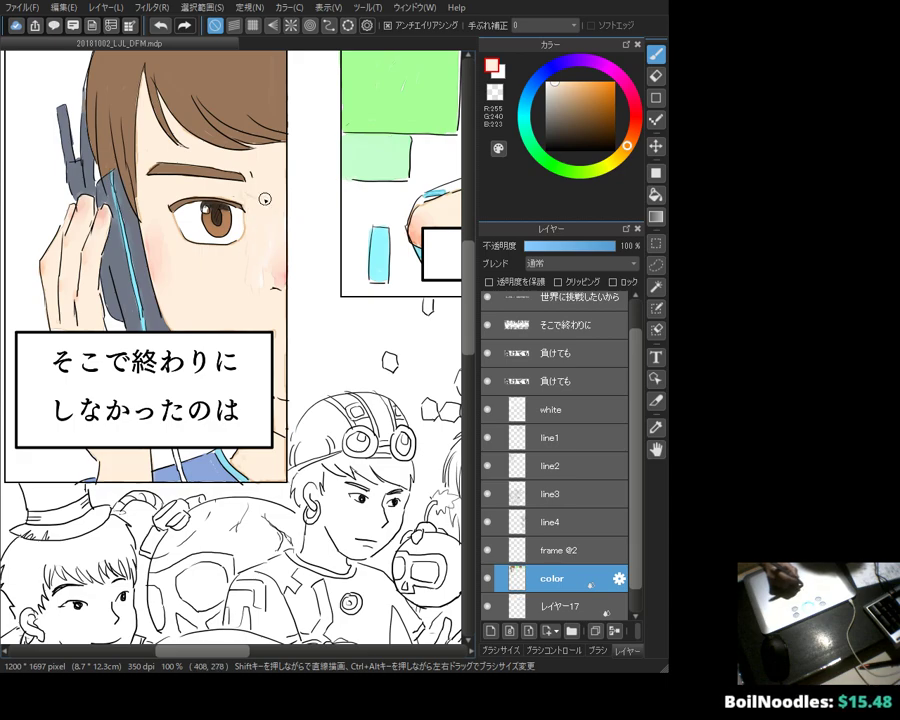
{"action": "left_click_drag", "start_coordinate": [339, 437], "coordinate": [309, 361]}
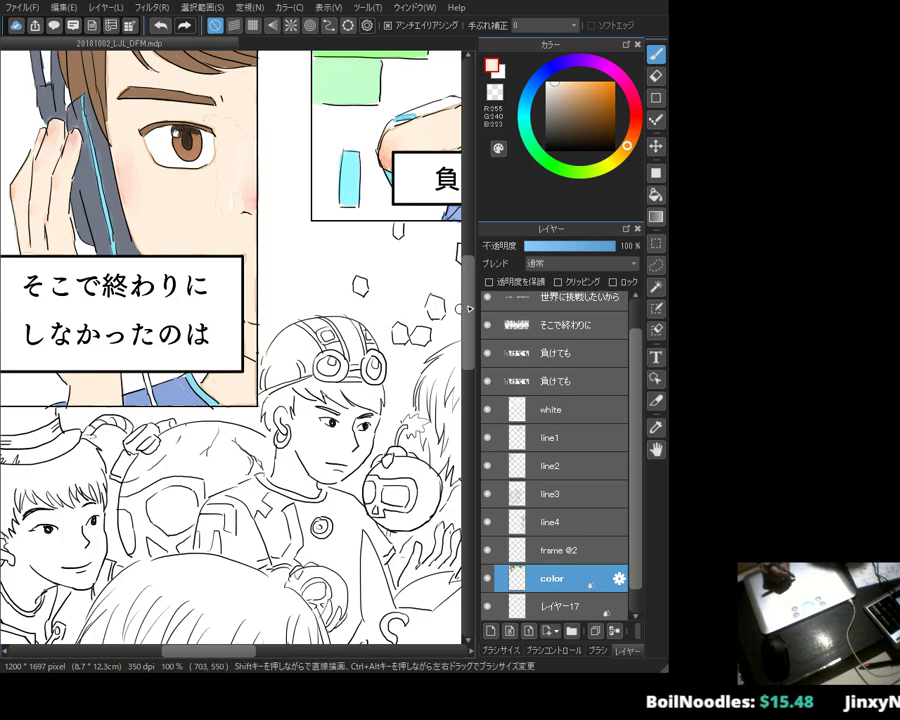
{"action": "left_click", "coordinate": [632, 133]}
{"action": "left_click", "coordinate": [583, 92]}
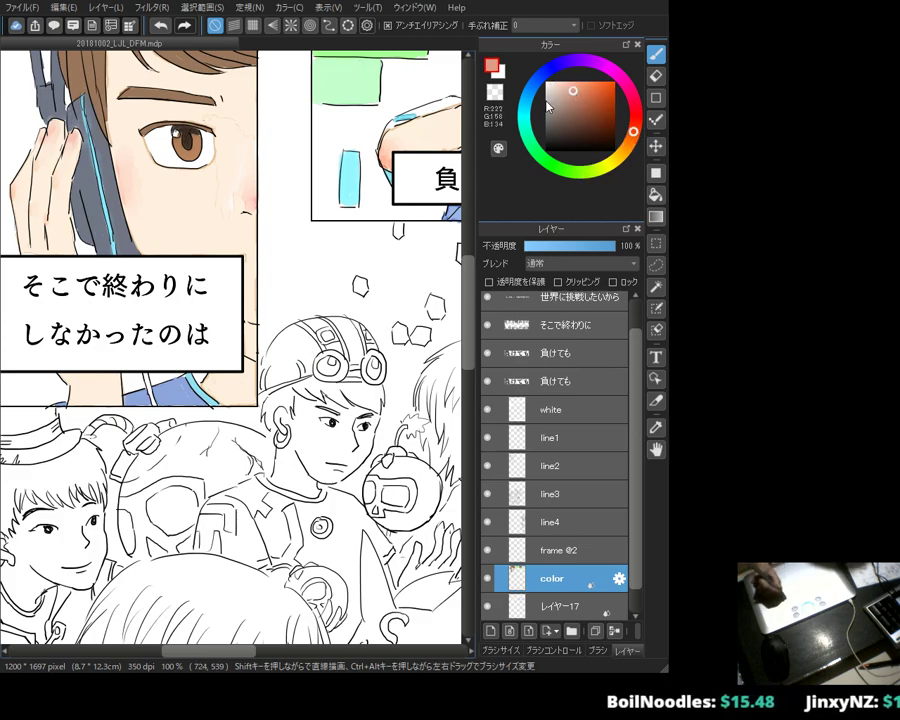
{"action": "left_click", "coordinate": [548, 612]}
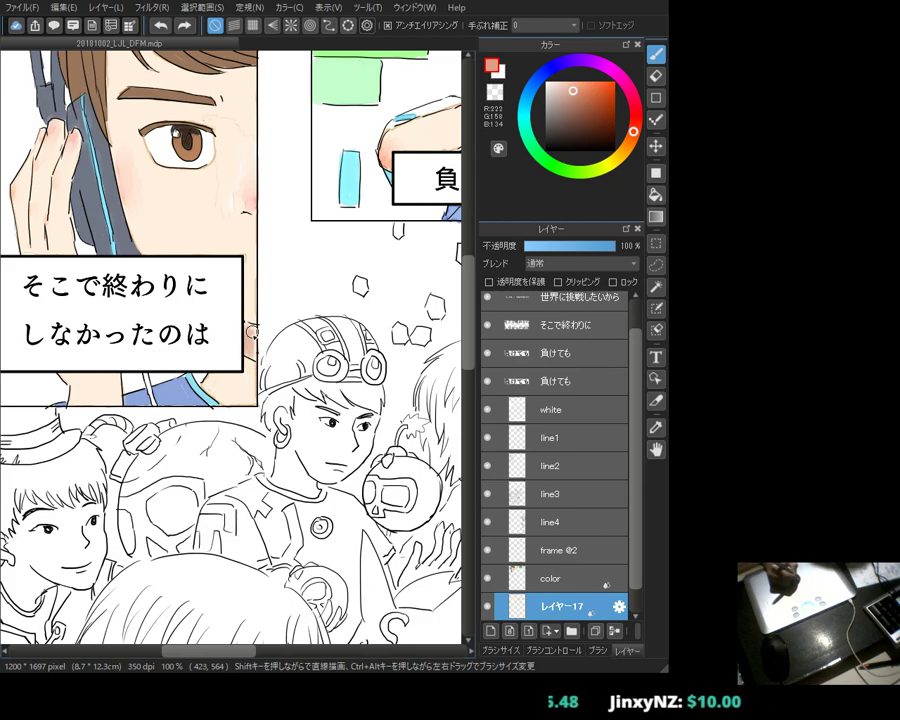
{"action": "left_click_drag", "start_coordinate": [155, 289], "coordinate": [217, 371]}
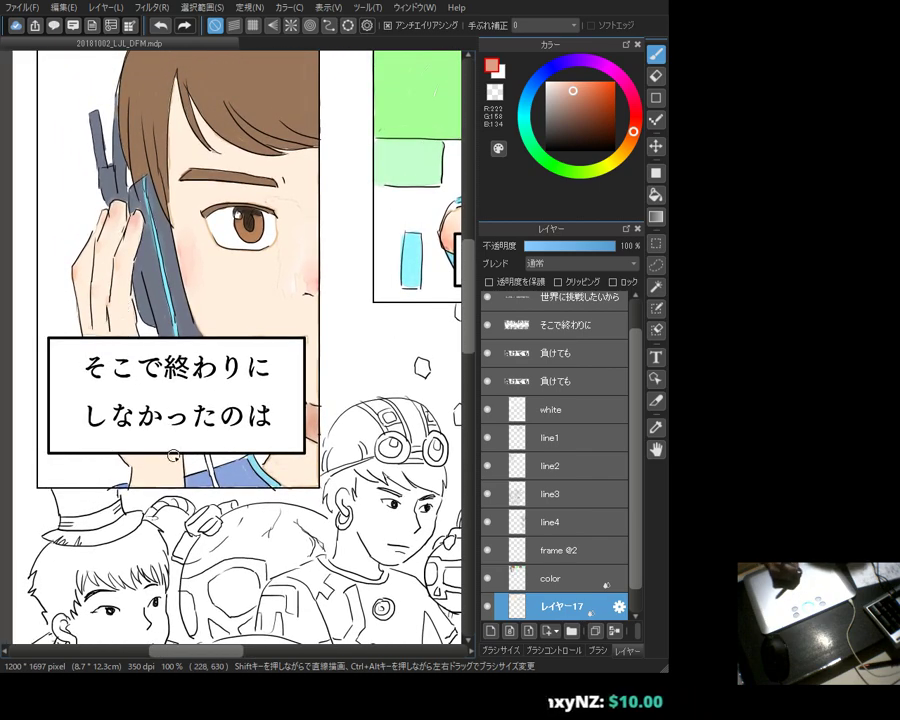
Step: On the color layer, paint R222 G158 B134 shadows along the hair edges and beneath the fringe on the forehead
{"action": "left_click", "coordinate": [508, 572]}
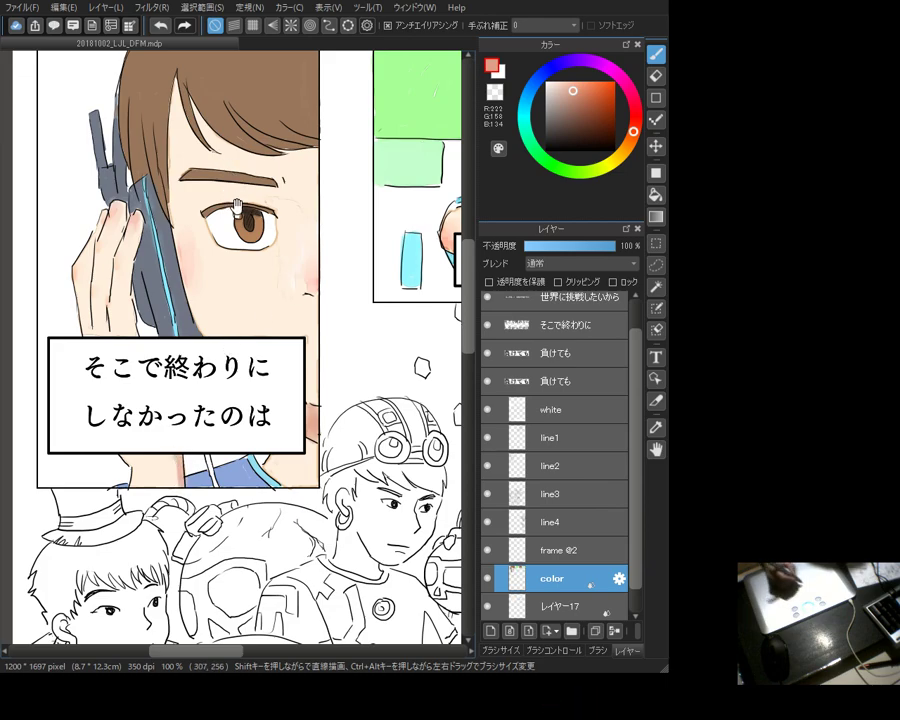
{"action": "left_click_drag", "start_coordinate": [237, 202], "coordinate": [221, 268]}
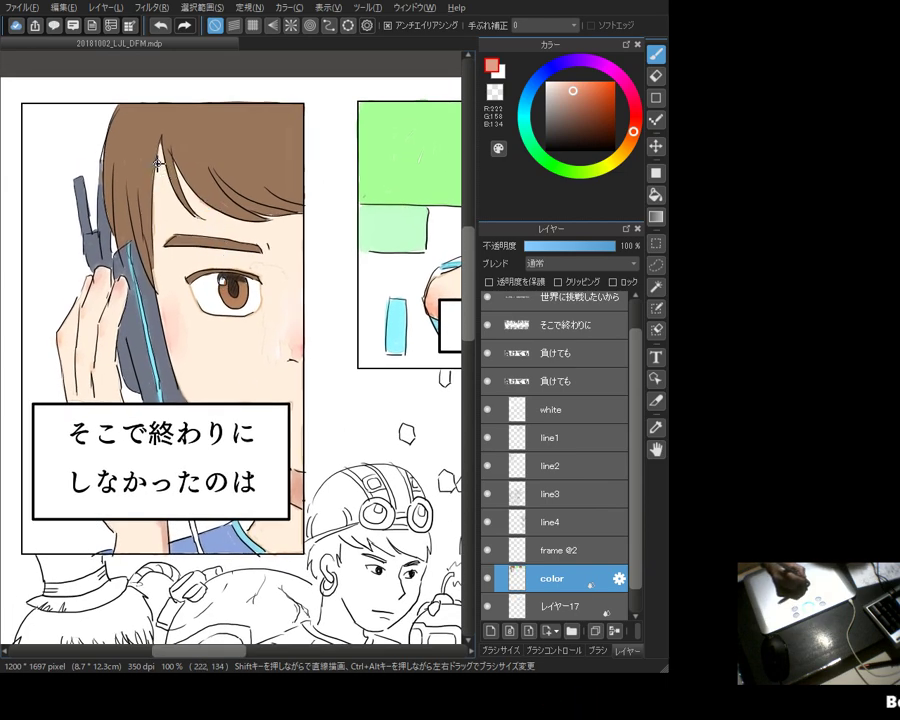
{"action": "left_click_drag", "start_coordinate": [160, 147], "coordinate": [153, 204]}
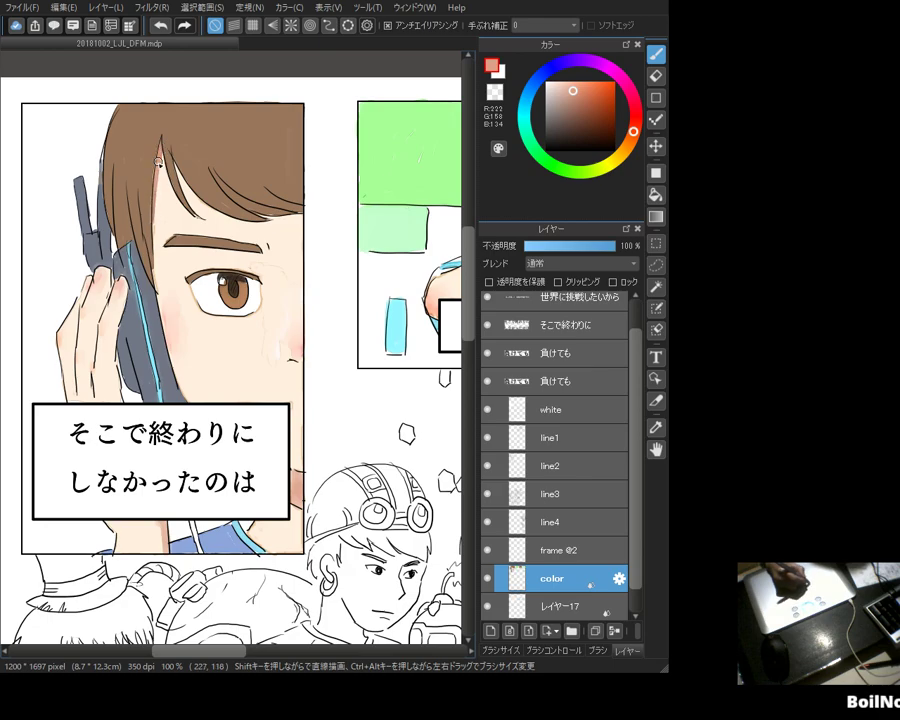
{"action": "left_click_drag", "start_coordinate": [109, 146], "coordinate": [108, 187]}
{"action": "left_click_drag", "start_coordinate": [158, 149], "coordinate": [180, 209]}
{"action": "left_click_drag", "start_coordinate": [123, 112], "coordinate": [150, 152]}
{"action": "left_click_drag", "start_coordinate": [216, 212], "coordinate": [236, 220]}
Step: Toggle the color layer's visibility to check which painted areas lie on it and which on the layer below
{"action": "left_click_drag", "start_coordinate": [294, 357], "coordinate": [210, 242]}
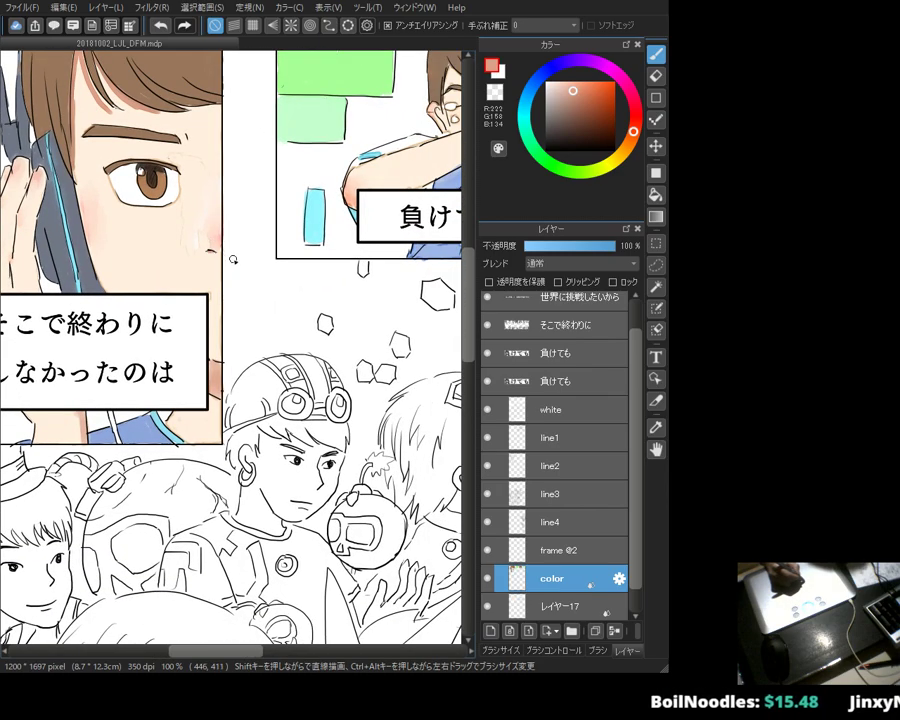
{"action": "left_click_drag", "start_coordinate": [375, 386], "coordinate": [396, 372]}
{"action": "left_click_drag", "start_coordinate": [181, 234], "coordinate": [291, 97]}
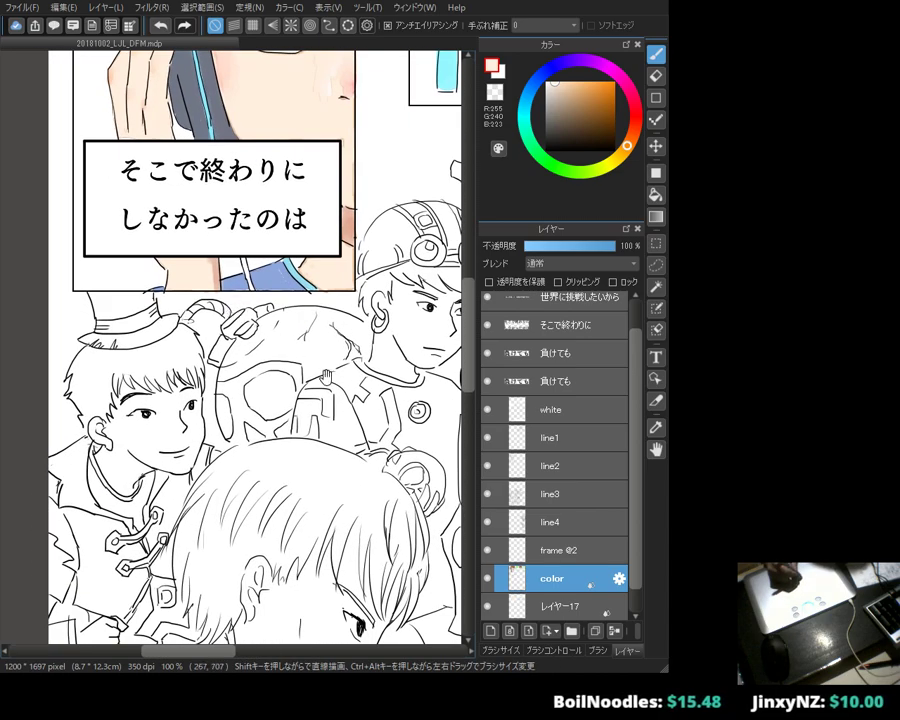
{"action": "left_click", "coordinate": [487, 579]}
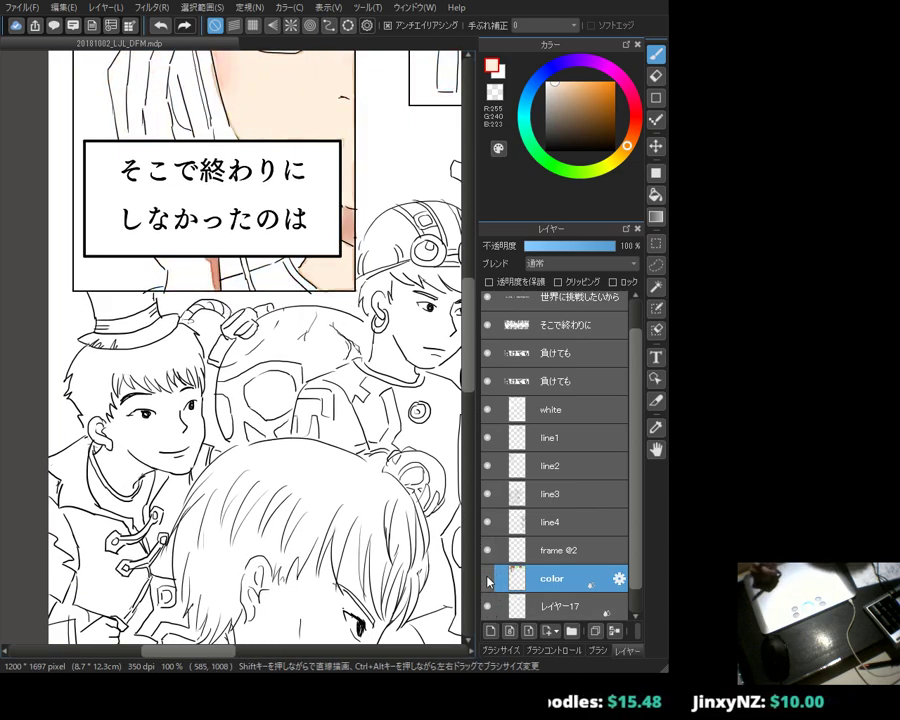
{"action": "left_click", "coordinate": [487, 579]}
{"action": "left_click_drag", "start_coordinate": [422, 326], "coordinate": [278, 504]}
{"action": "left_click", "coordinate": [487, 579]}
{"action": "left_click", "coordinate": [487, 579]}
{"action": "left_click", "coordinate": [487, 579]}
{"action": "left_click", "coordinate": [487, 579]}
{"action": "left_click", "coordinate": [487, 579]}
{"action": "left_click", "coordinate": [487, 579]}
{"action": "left_click", "coordinate": [487, 579]}
{"action": "left_click", "coordinate": [487, 579]}
Step: Check the contents of レイヤー17 by toggling its visibility, and rename the layer as skin
{"action": "left_click", "coordinate": [489, 607]}
{"action": "left_click", "coordinate": [489, 607]}
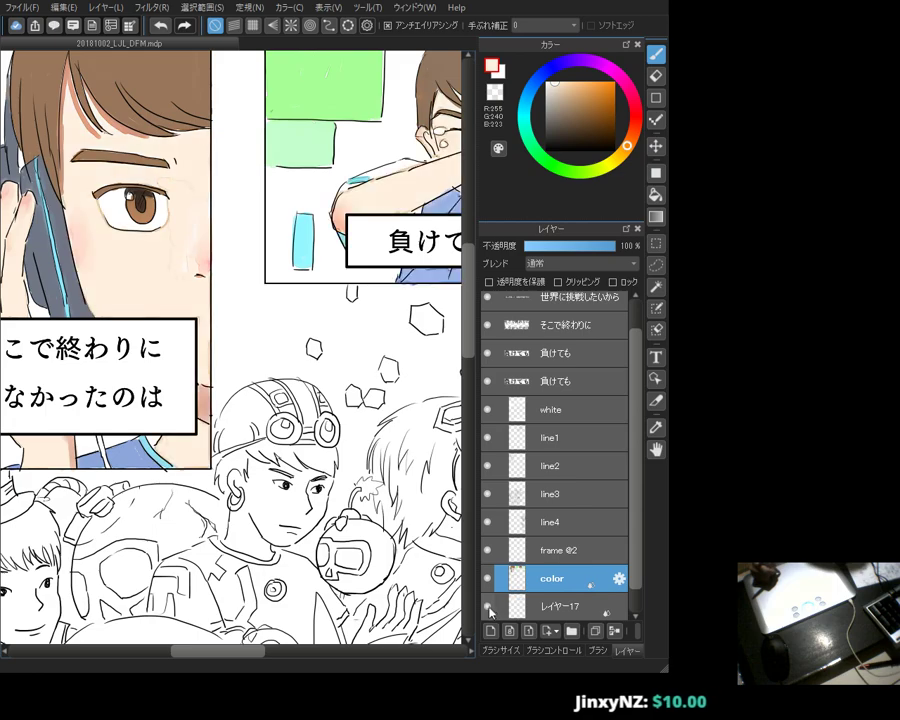
{"action": "left_click", "coordinate": [545, 606]}
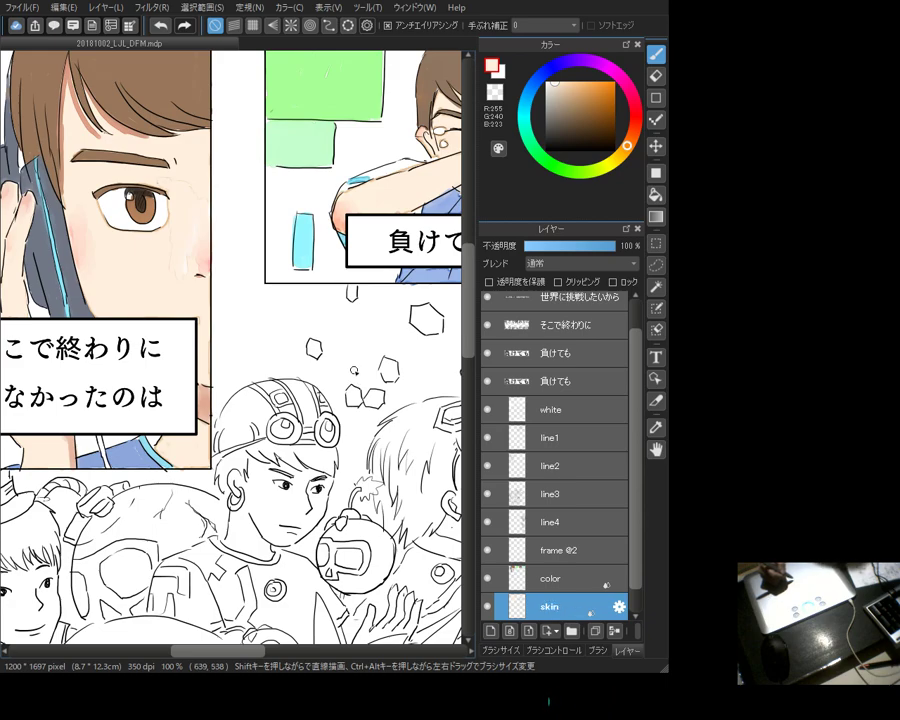
Step: On the skin layer, paint the top-hat boy's ear, neck, jaw and side of the face with skin tone R255 G240 B223
{"action": "left_click_drag", "start_coordinate": [146, 420], "coordinate": [302, 314]}
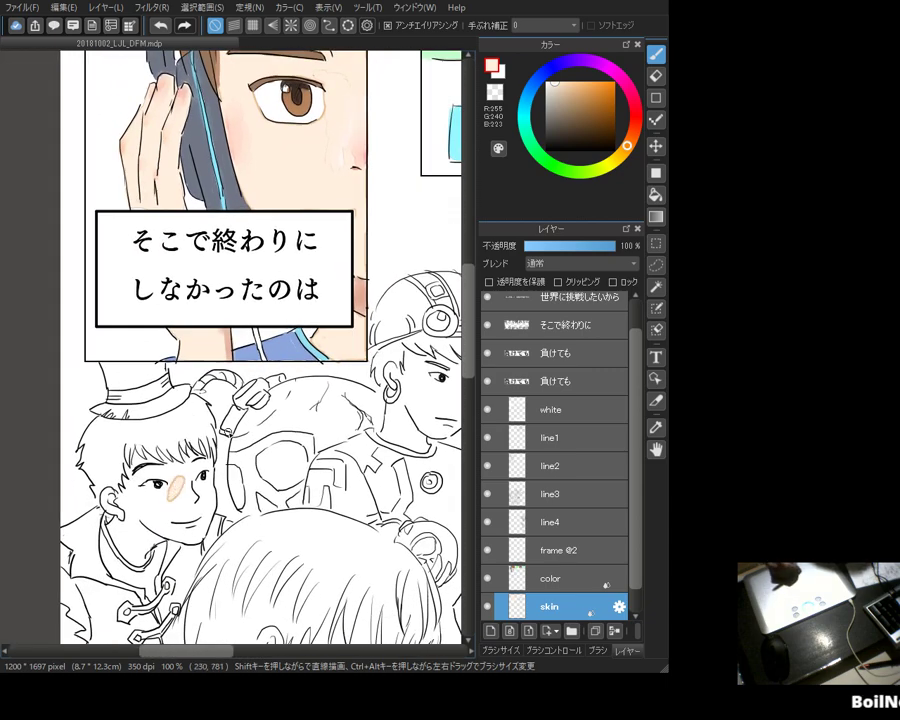
{"action": "left_click", "coordinate": [157, 487], "text": "alt"}
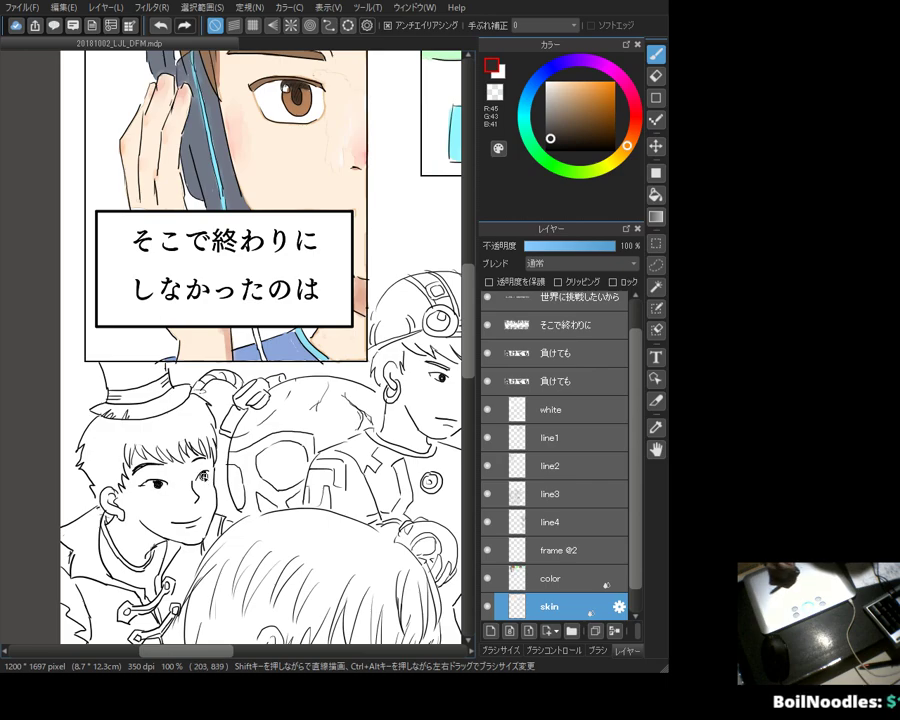
{"action": "left_click", "coordinate": [277, 165], "text": "alt"}
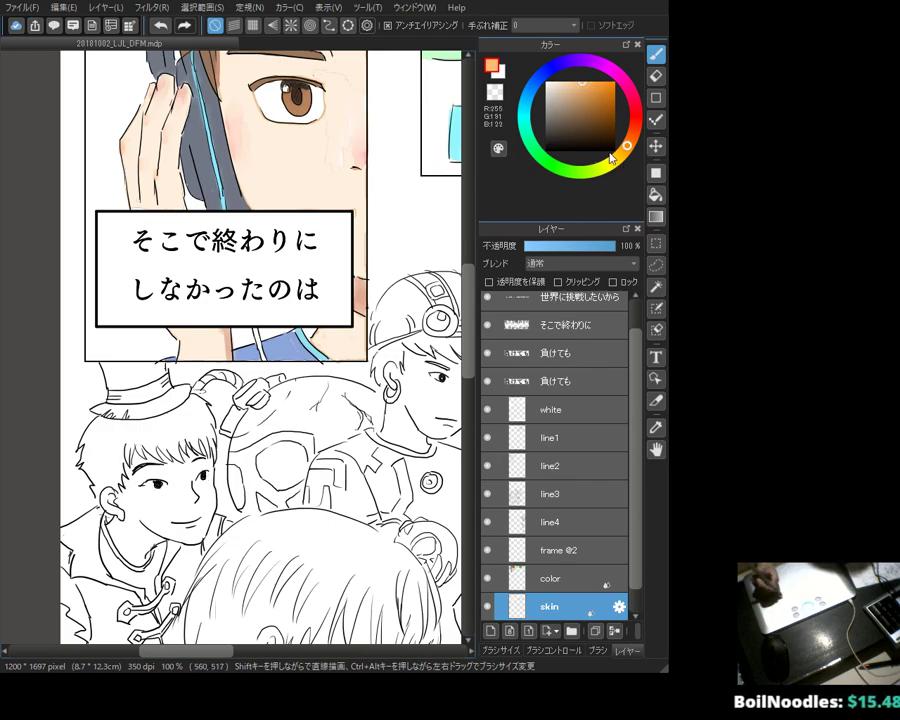
{"action": "left_click_drag", "start_coordinate": [129, 505], "coordinate": [111, 494]}
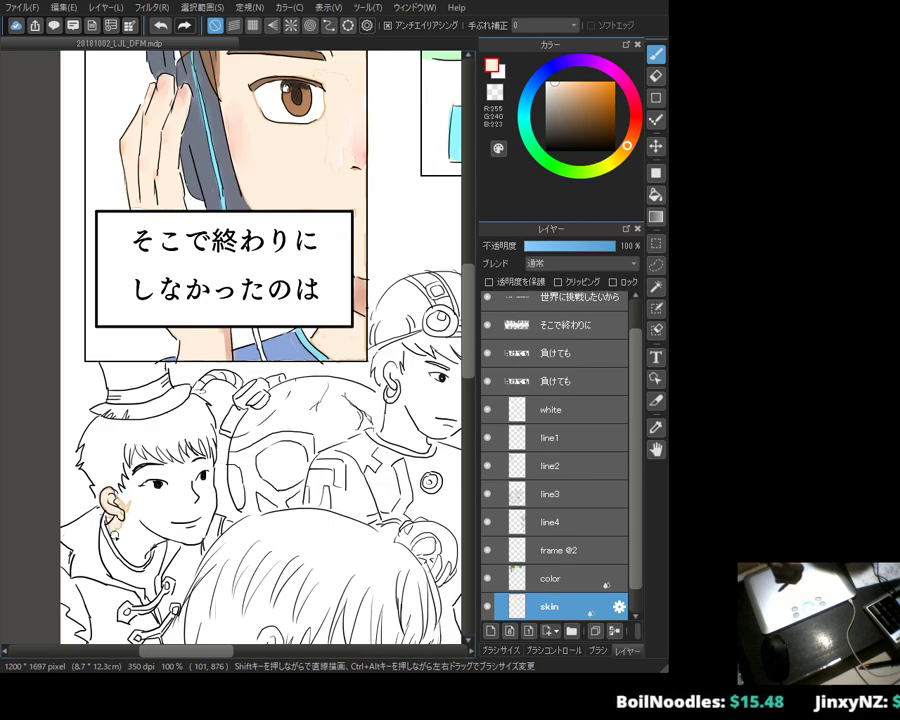
{"action": "mouse_move", "coordinate": [116, 500]}
{"action": "left_mouse_down"}
{"action": "mouse_move", "coordinate": [124, 540]}
{"action": "mouse_move", "coordinate": [148, 553]}
{"action": "mouse_move", "coordinate": [150, 532]}
{"action": "mouse_move", "coordinate": [138, 522]}
{"action": "mouse_move", "coordinate": [126, 516]}
{"action": "mouse_move", "coordinate": [118, 530]}
{"action": "left_mouse_up"}
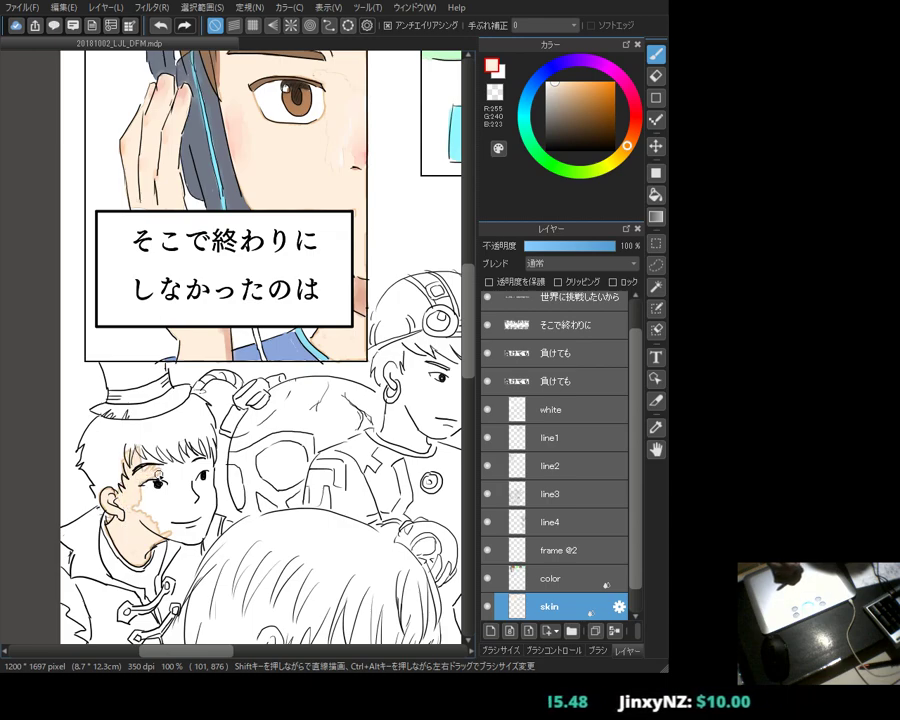
Step: Paint the top-hat boy's forehead beneath the fringe with a slightly deeper skin tone, R255 G232 B212
{"action": "left_click", "coordinate": [558, 82]}
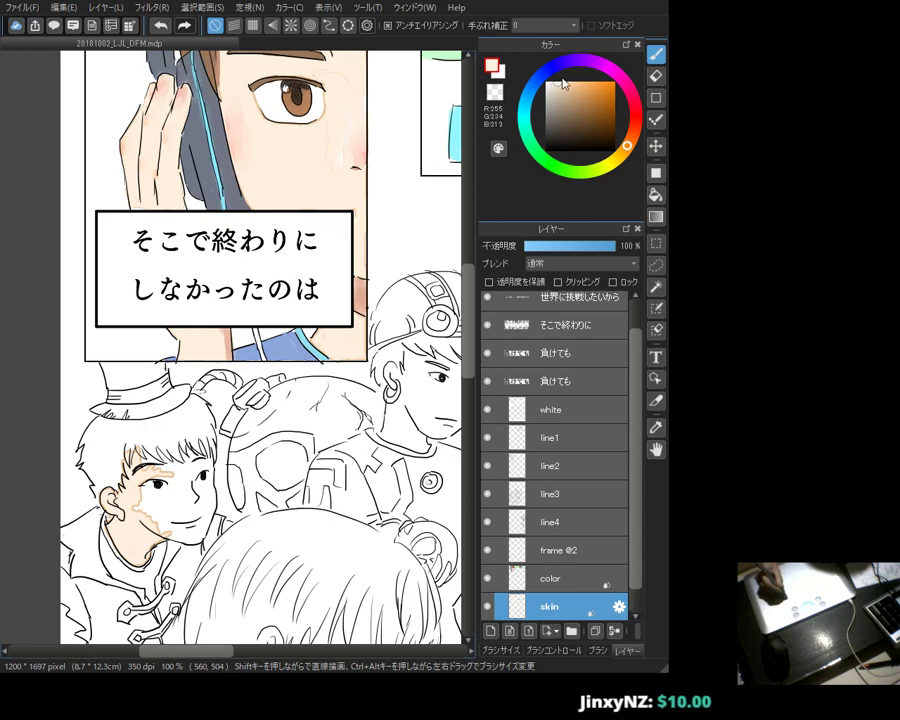
{"action": "left_click", "coordinate": [630, 142]}
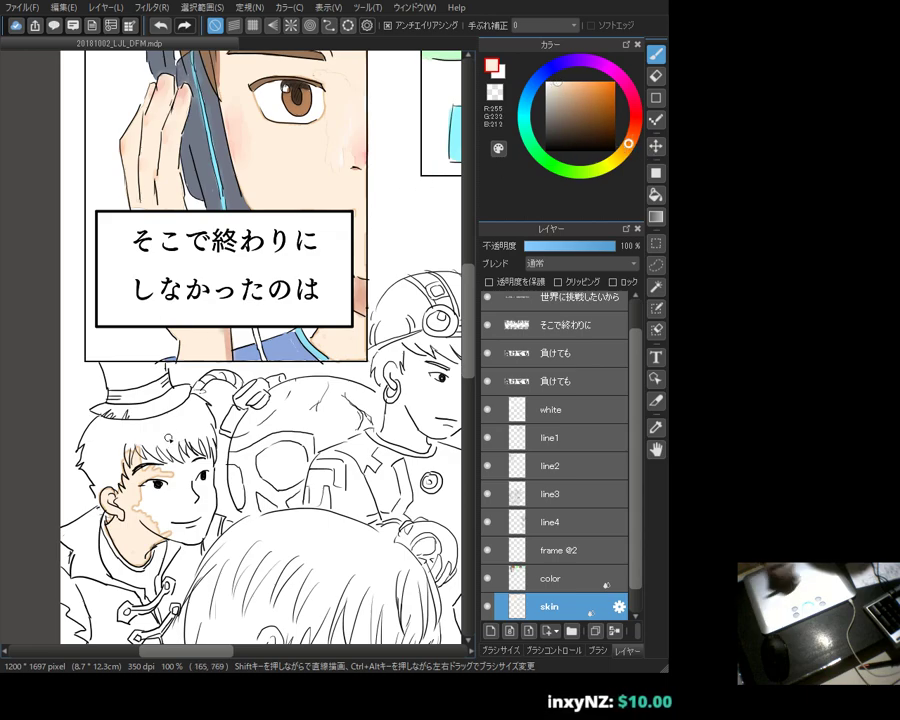
{"action": "left_click_drag", "start_coordinate": [145, 468], "coordinate": [187, 468]}
Step: Fill the rest of the top-hat boy's face with light skin tone R255 G242 B230 and erase the colour from his eye whites
{"action": "left_click", "coordinate": [553, 83]}
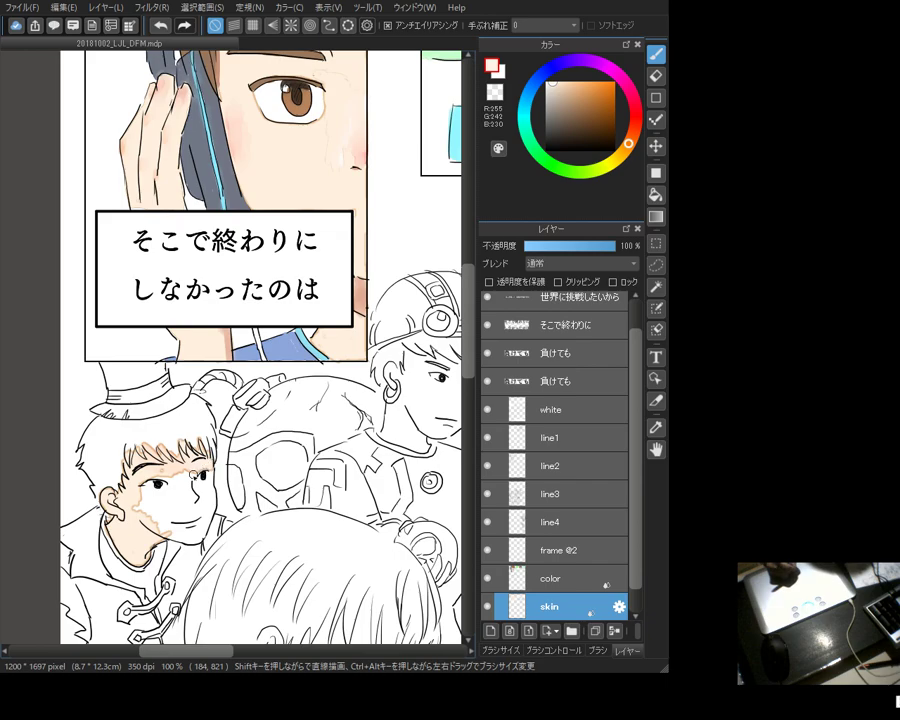
{"action": "left_click_drag", "start_coordinate": [191, 484], "coordinate": [176, 481]}
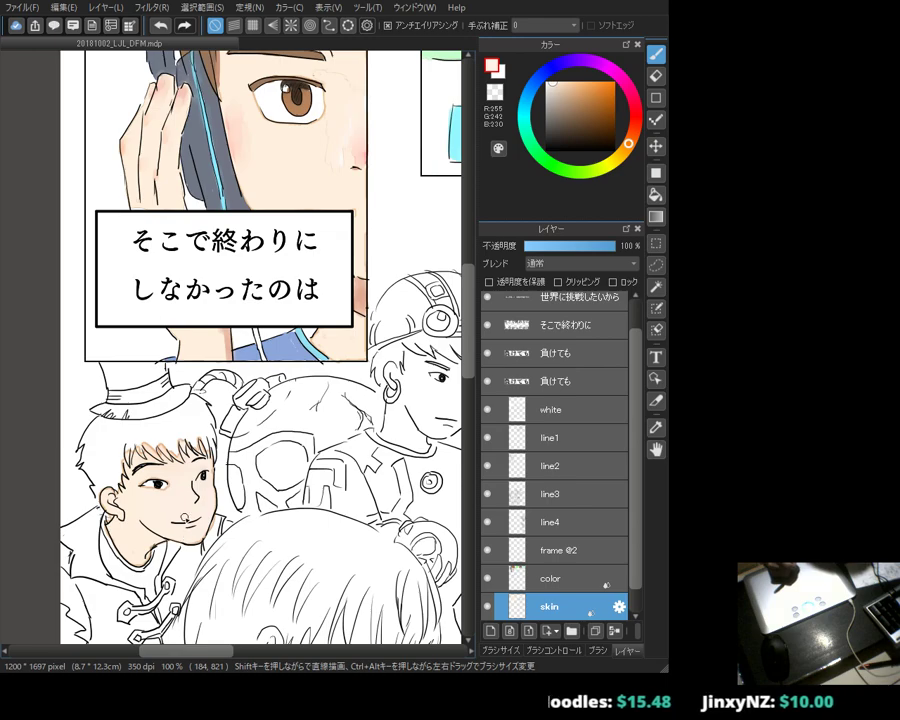
{"action": "key", "text": "e"}
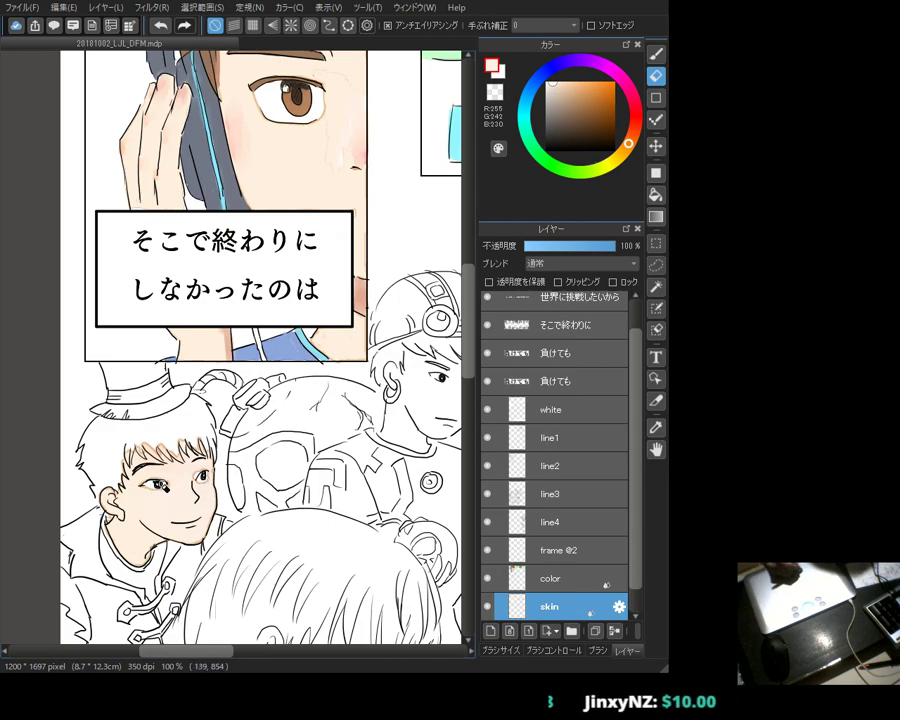
{"action": "key", "text": "b"}
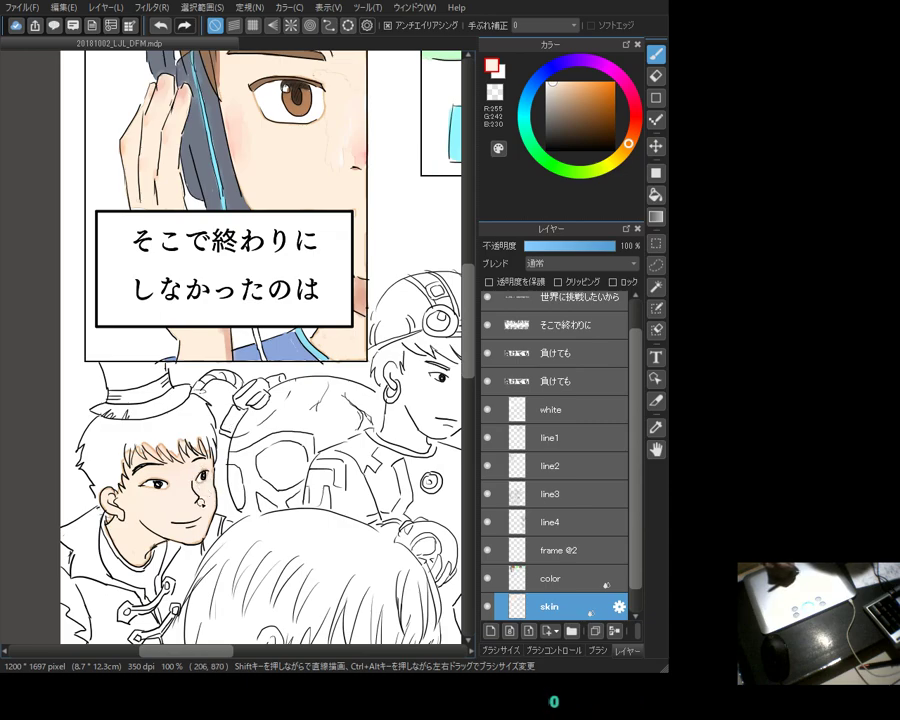
Step: On the color layer, paint the boy's fringe and the outer edges of his hair with orange-brown R216 G147 B77
{"action": "left_click", "coordinate": [150, 467], "text": "alt"}
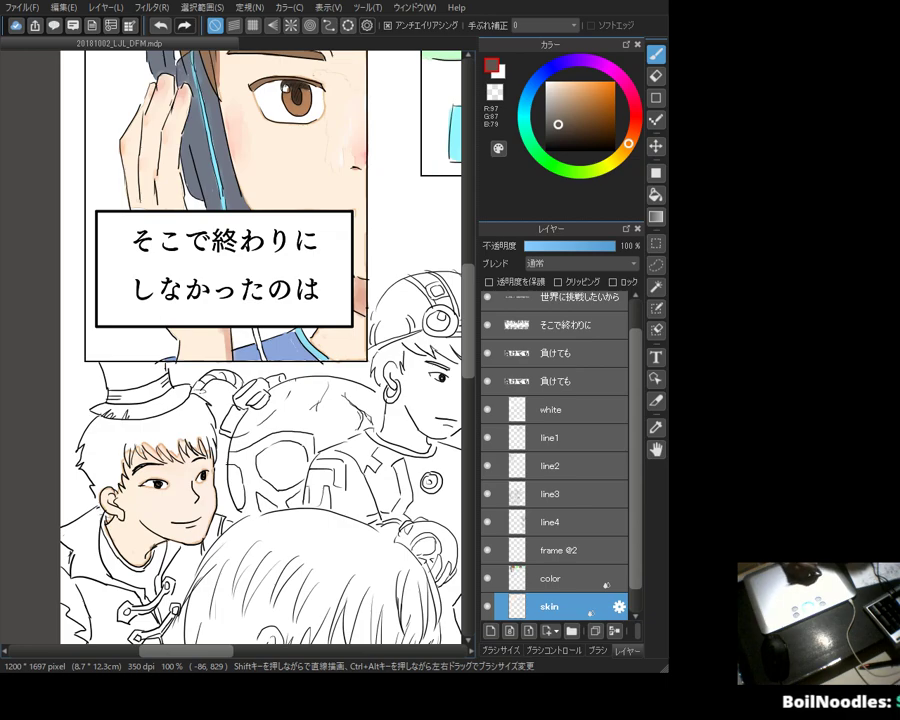
{"action": "left_click", "coordinate": [632, 134]}
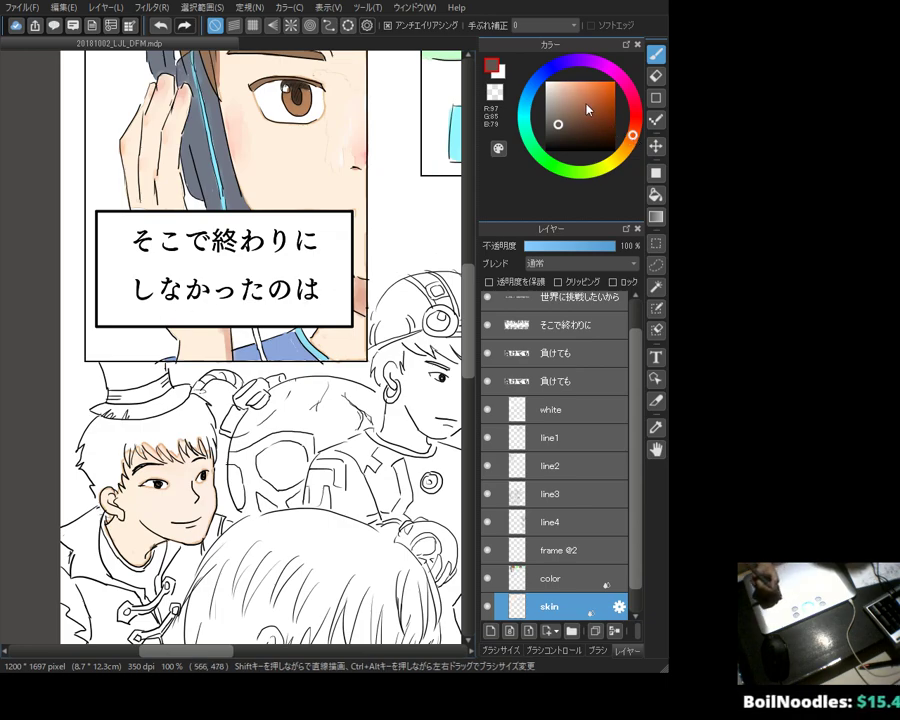
{"action": "left_click", "coordinate": [580, 97]}
{"action": "left_click", "coordinate": [548, 578]}
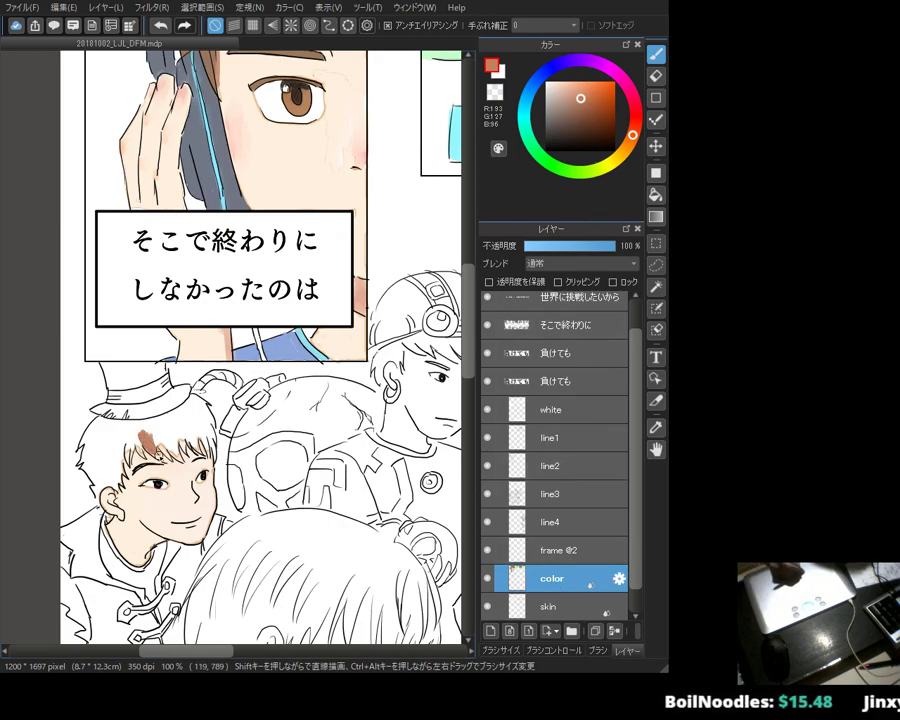
{"action": "left_click", "coordinate": [589, 93]}
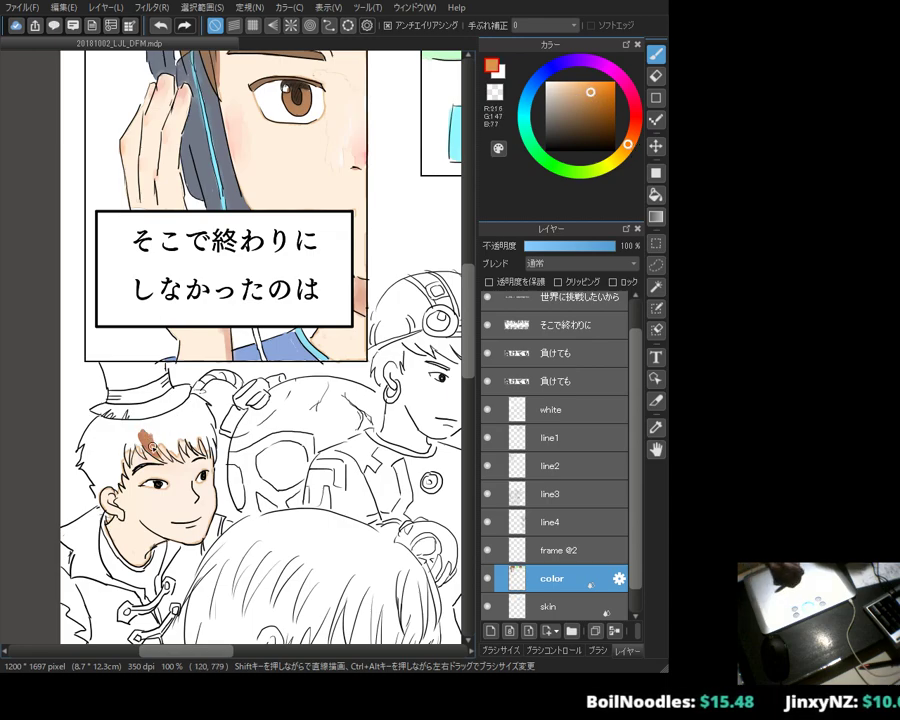
{"action": "mouse_move", "coordinate": [141, 440]}
{"action": "left_mouse_down"}
{"action": "mouse_move", "coordinate": [154, 457]}
{"action": "mouse_move", "coordinate": [131, 441]}
{"action": "mouse_move", "coordinate": [124, 467]}
{"action": "left_mouse_up"}
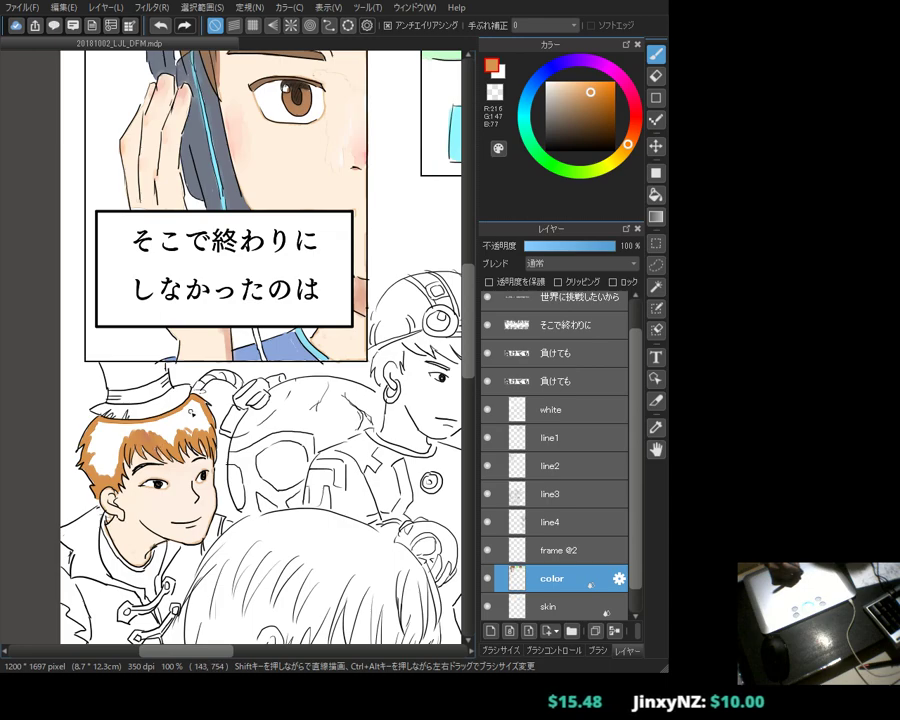
Step: Touch up the boy's eye whites on the skin layer, and fill the rest of his hair on the color layer with R214 G145 B77
{"action": "left_click", "coordinate": [551, 606]}
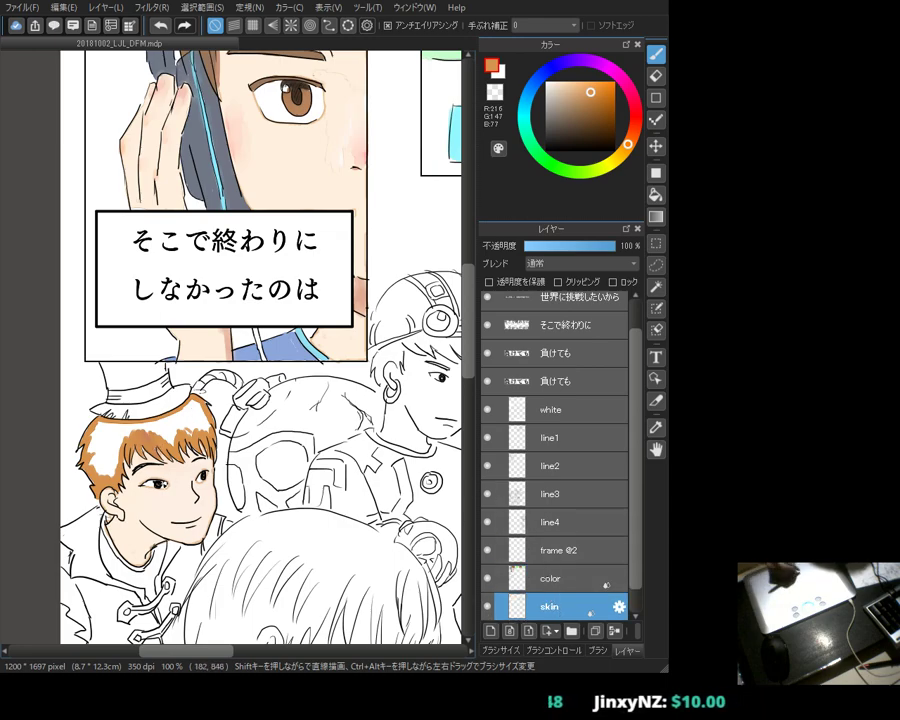
{"action": "left_click", "coordinate": [153, 481], "text": "alt"}
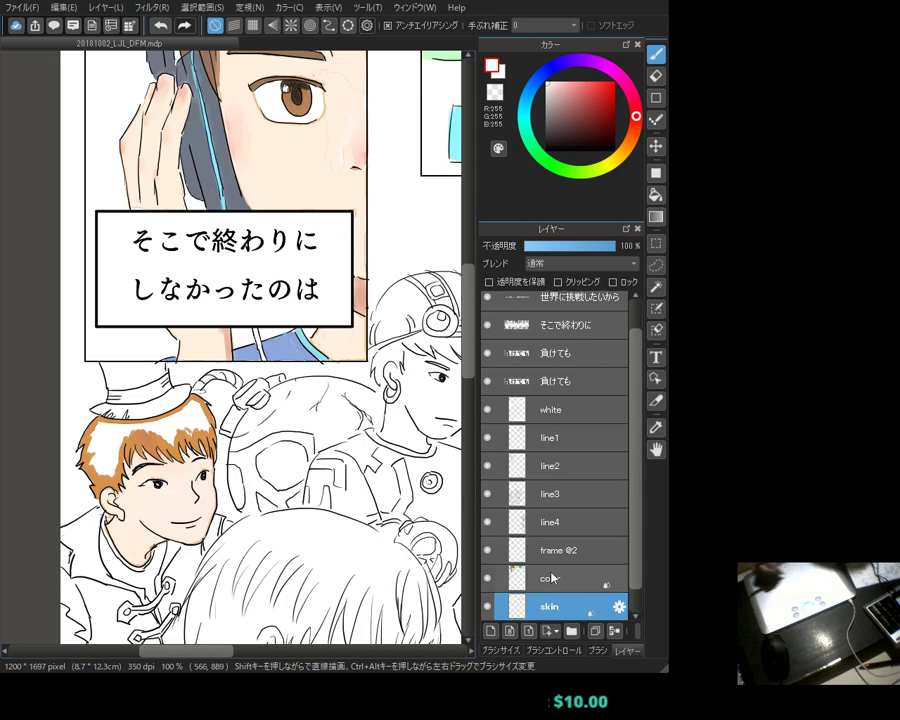
{"action": "left_click", "coordinate": [548, 576]}
{"action": "left_click", "coordinate": [101, 458], "text": "alt"}
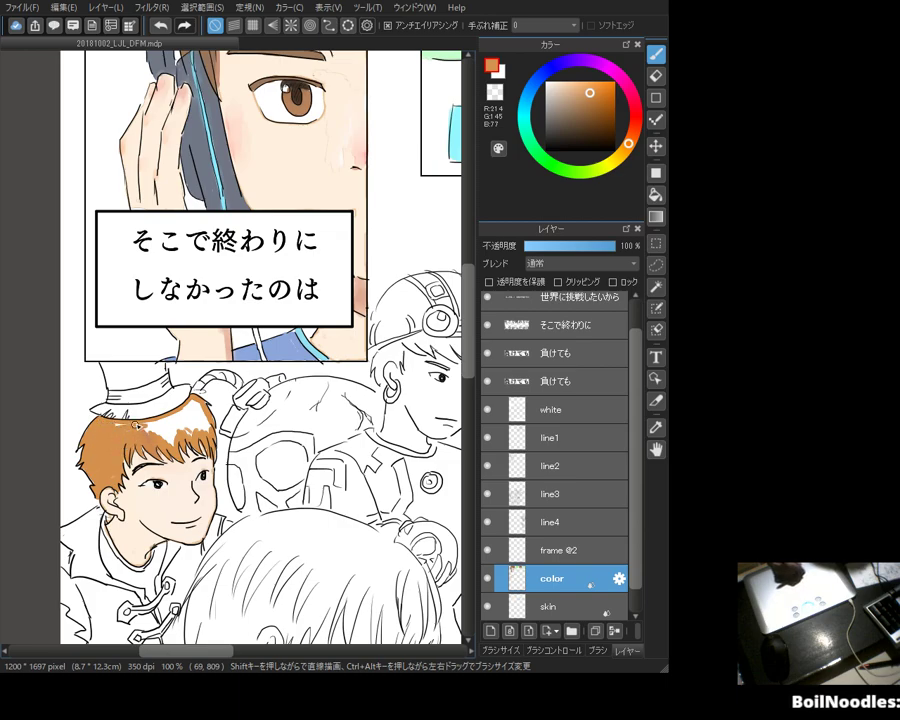
{"action": "mouse_move", "coordinate": [150, 428]}
{"action": "left_mouse_down"}
{"action": "mouse_move", "coordinate": [160, 424]}
{"action": "mouse_move", "coordinate": [176, 446]}
{"action": "mouse_move", "coordinate": [205, 423]}
{"action": "mouse_move", "coordinate": [185, 410]}
{"action": "left_mouse_up"}
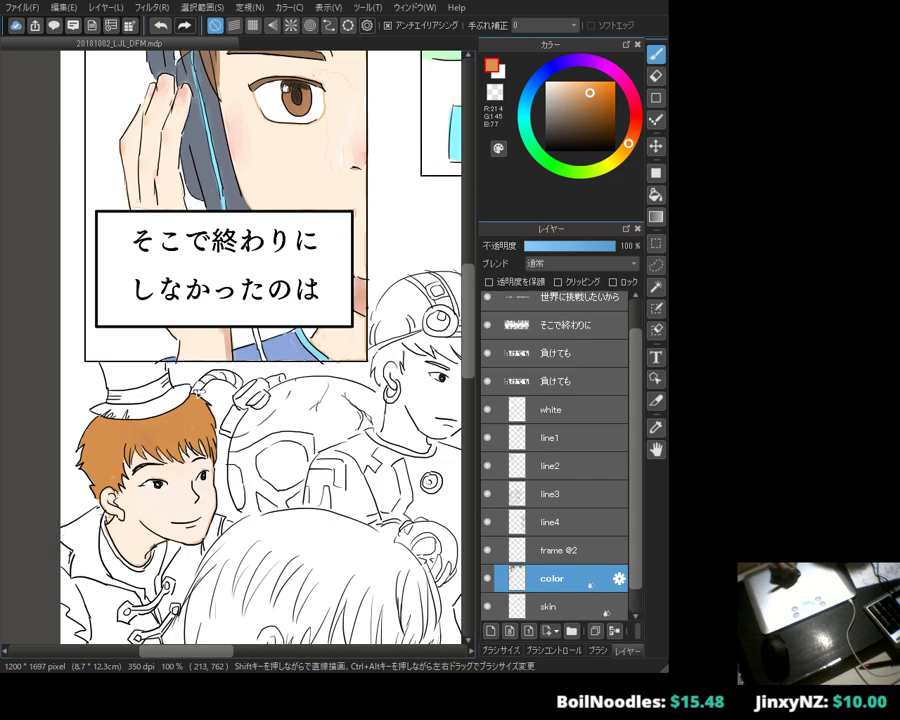
{"action": "left_click_drag", "start_coordinate": [192, 435], "coordinate": [208, 442]}
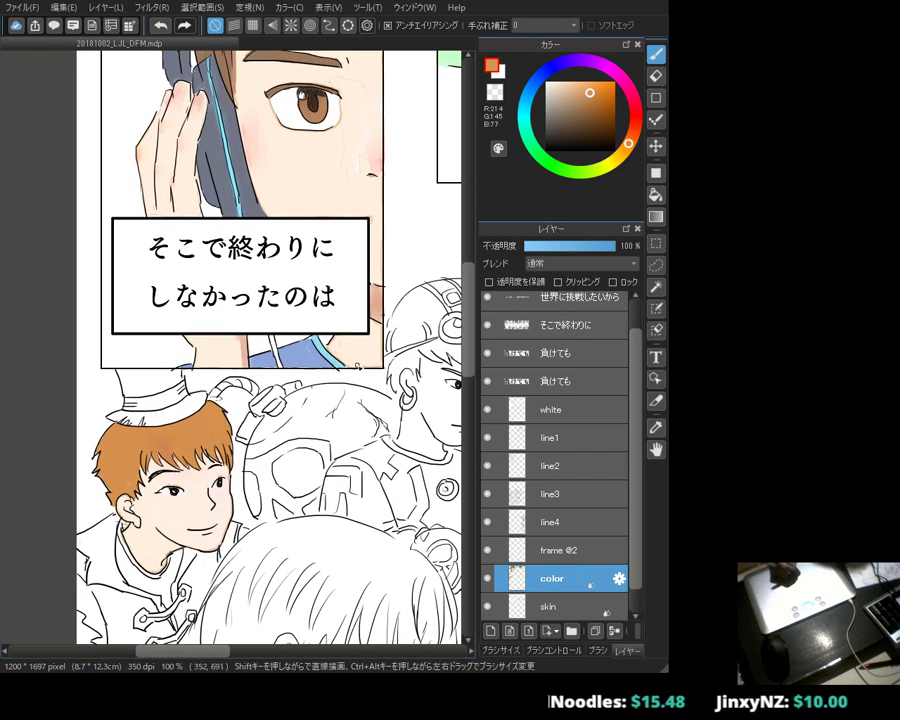
Step: Paint the top hat's brim and crown green, R138 G190 B132, and shade them with darker green R102 G141 B109
{"action": "left_click", "coordinate": [557, 167]}
{"action": "left_click_drag", "start_coordinate": [581, 96], "coordinate": [569, 98]}
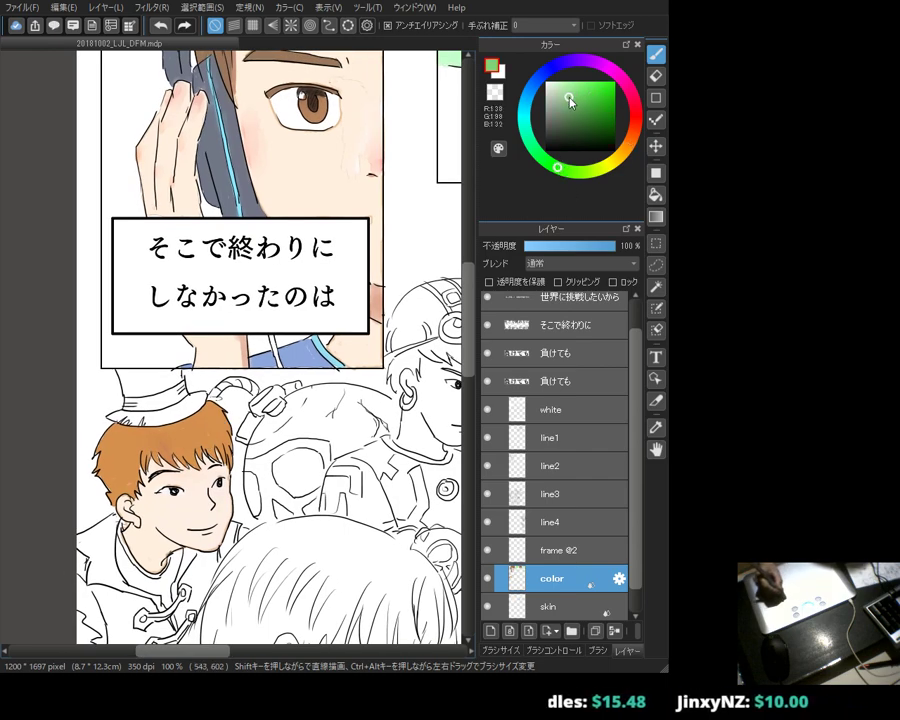
{"action": "mouse_move", "coordinate": [129, 414]}
{"action": "left_mouse_down"}
{"action": "mouse_move", "coordinate": [164, 414]}
{"action": "mouse_move", "coordinate": [155, 425]}
{"action": "mouse_move", "coordinate": [147, 422]}
{"action": "mouse_move", "coordinate": [202, 402]}
{"action": "left_mouse_up"}
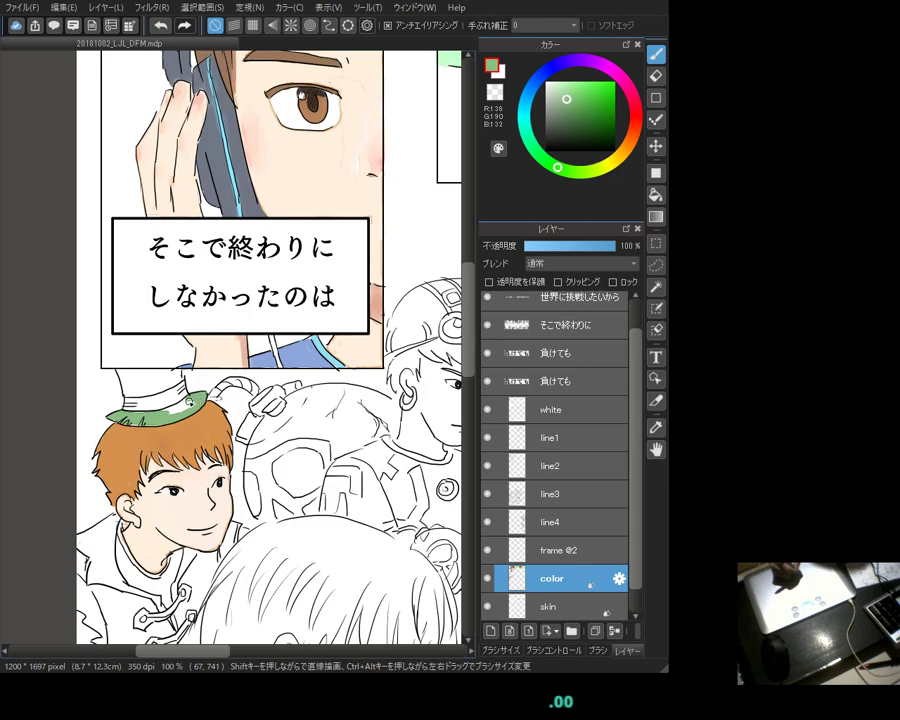
{"action": "mouse_move", "coordinate": [172, 411]}
{"action": "left_mouse_down"}
{"action": "mouse_move", "coordinate": [189, 407]}
{"action": "mouse_move", "coordinate": [179, 414]}
{"action": "left_mouse_up"}
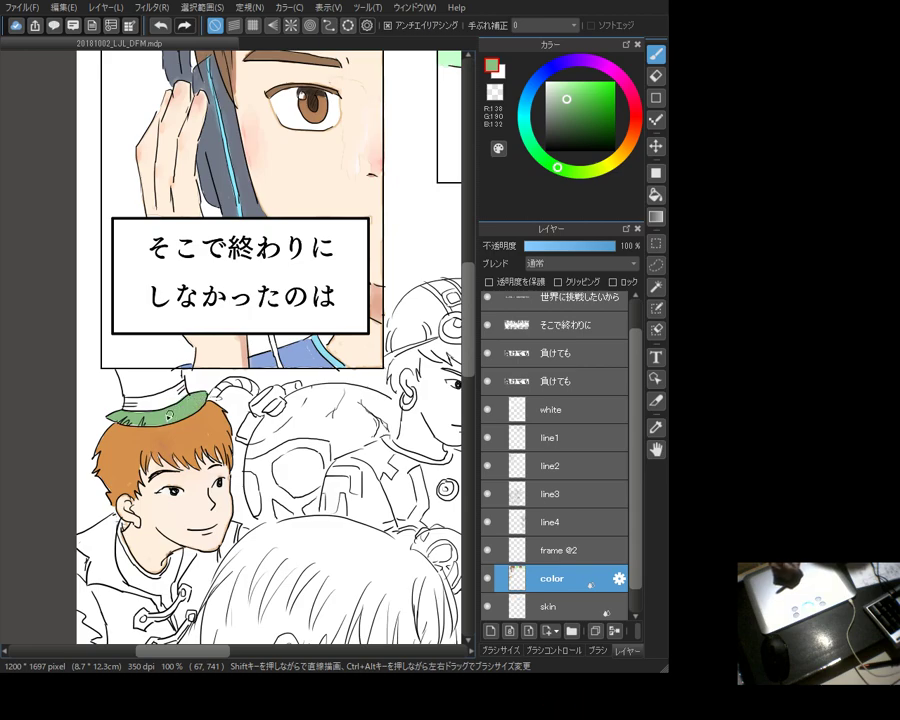
{"action": "mouse_move", "coordinate": [130, 386]}
{"action": "left_mouse_down"}
{"action": "mouse_move", "coordinate": [140, 394]}
{"action": "mouse_move", "coordinate": [124, 395]}
{"action": "mouse_move", "coordinate": [182, 381]}
{"action": "left_mouse_up"}
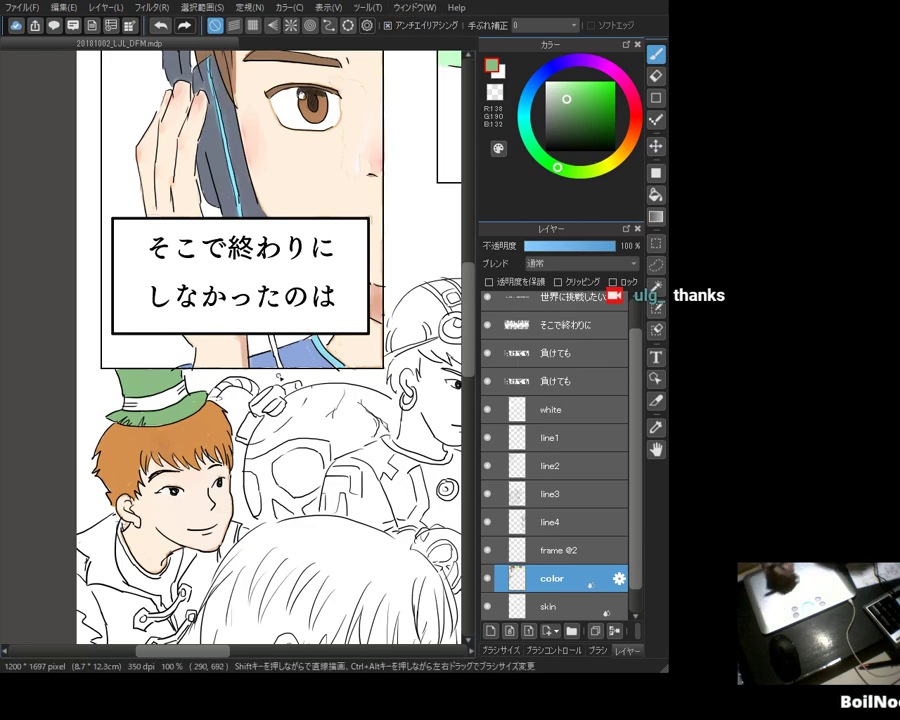
{"action": "left_click", "coordinate": [564, 112]}
{"action": "left_click_drag", "start_coordinate": [557, 169], "coordinate": [543, 158]}
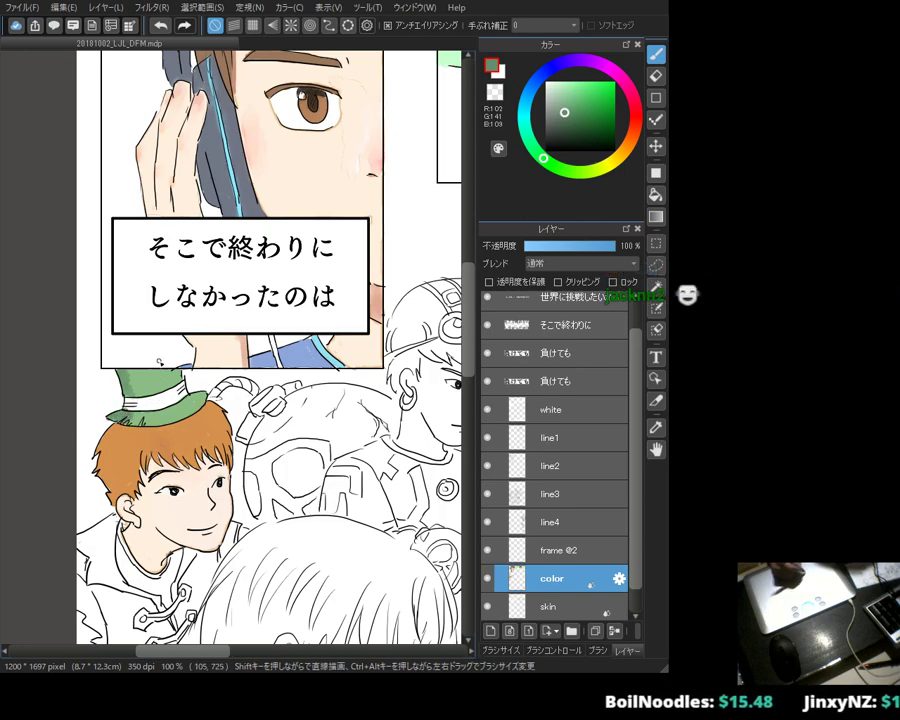
Step: Paint the band around the top hat red, lightening the colour to R245 G128 B117
{"action": "left_click", "coordinate": [634, 131]}
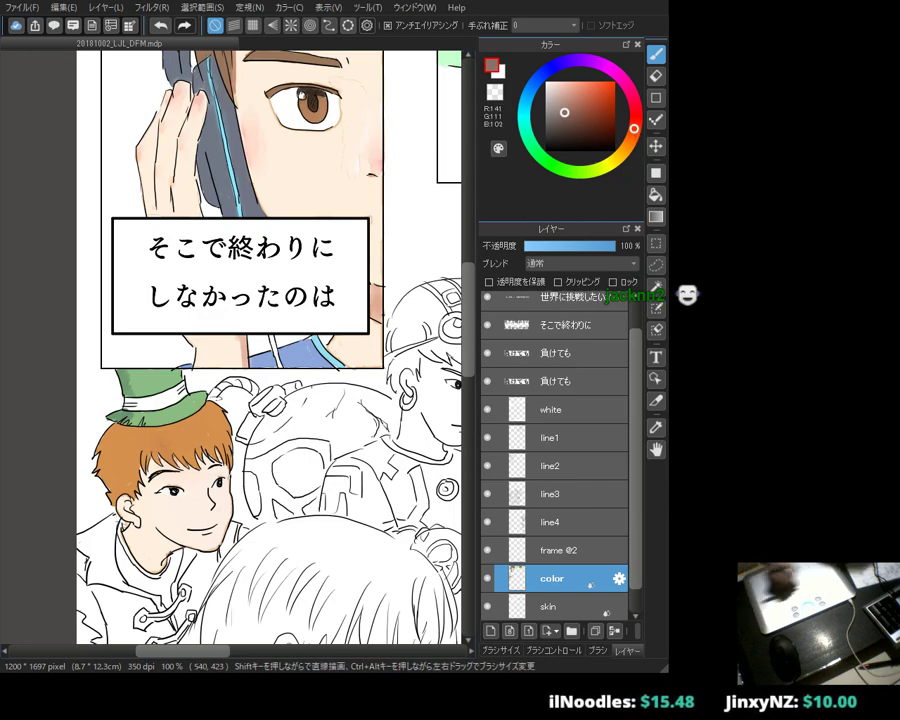
{"action": "left_click", "coordinate": [635, 121]}
{"action": "left_click", "coordinate": [586, 96]}
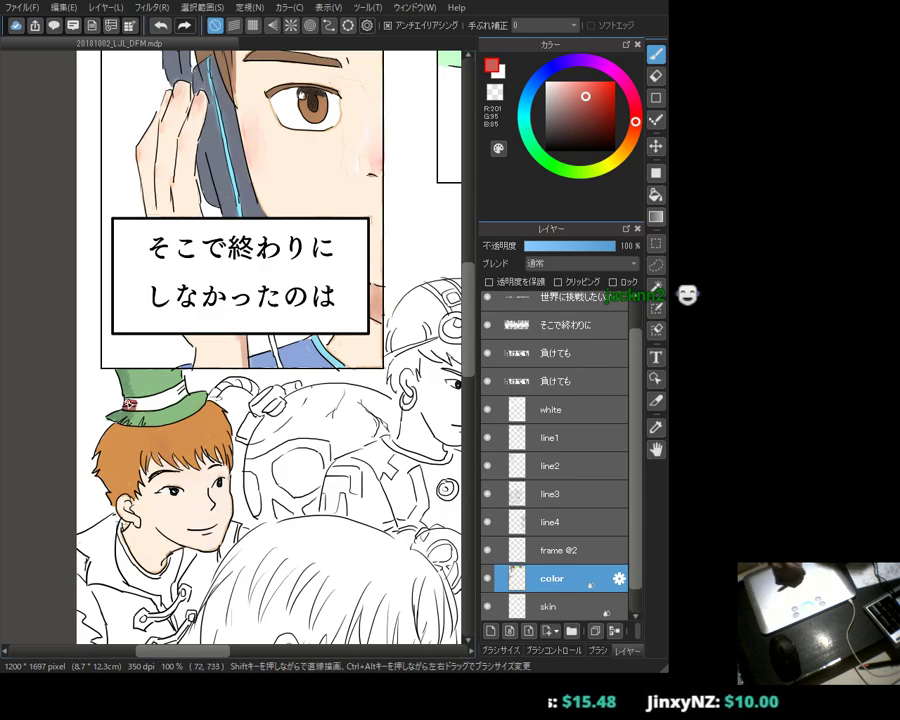
{"action": "left_click", "coordinate": [582, 84]}
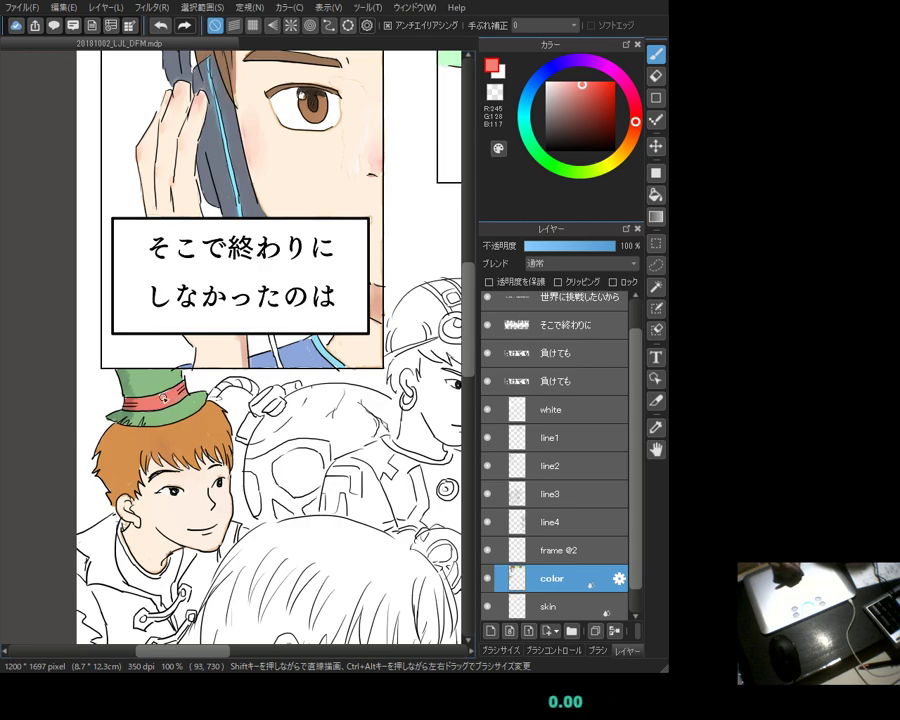
Step: Paint the boy's shirt blue R141 G166 B219 and its collar trim light blue R149 G221 B240, sampling both from the panel above
{"action": "scroll", "coordinate": [70, 383], "scroll_direction": "down", "scroll_amount": 3}
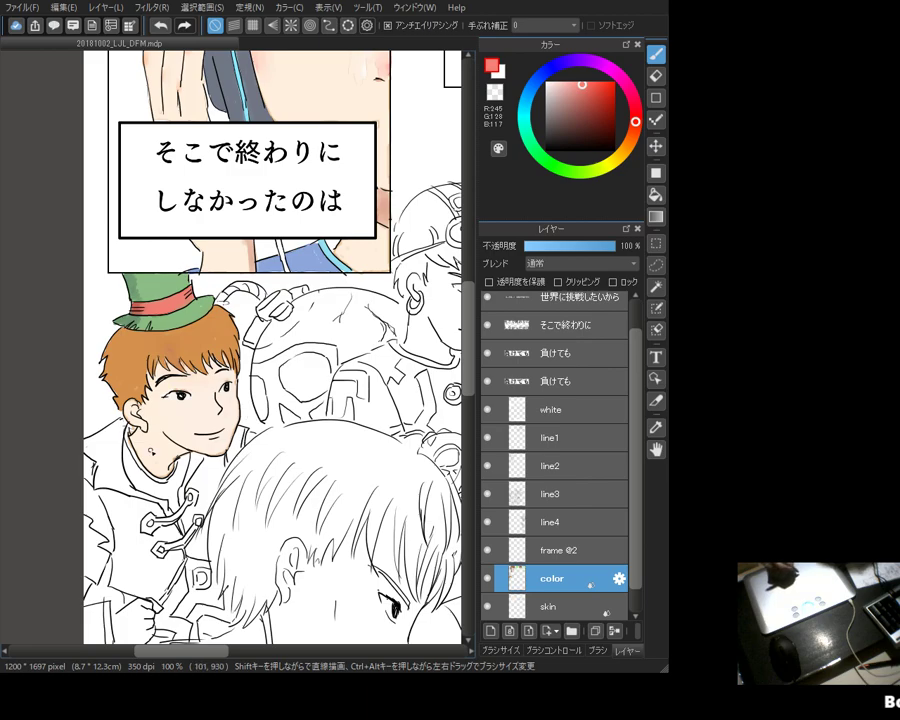
{"action": "right_click", "coordinate": [312, 262]}
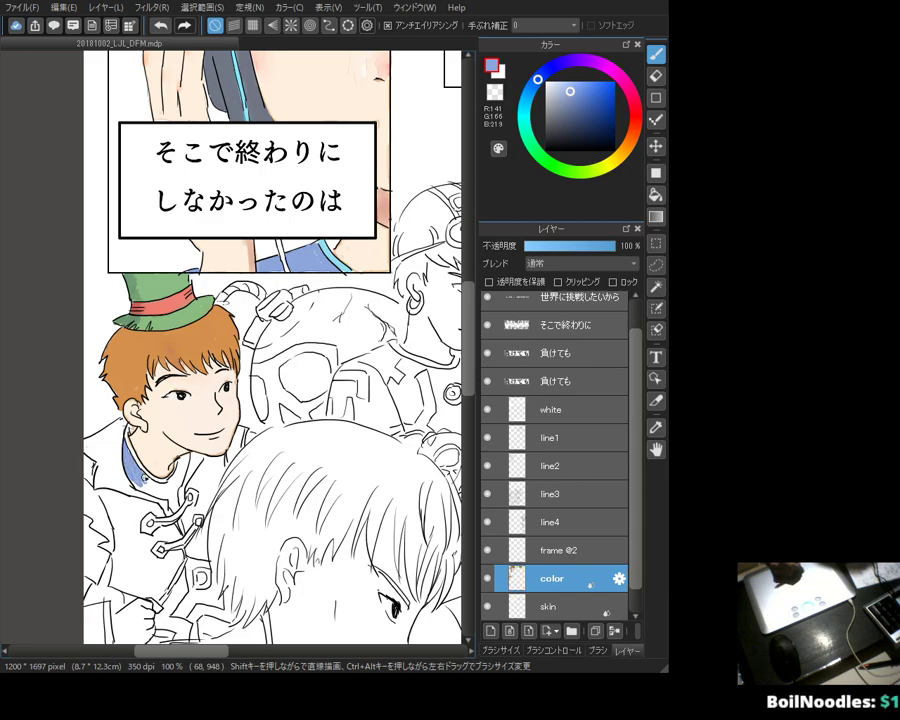
{"action": "right_click", "coordinate": [335, 260]}
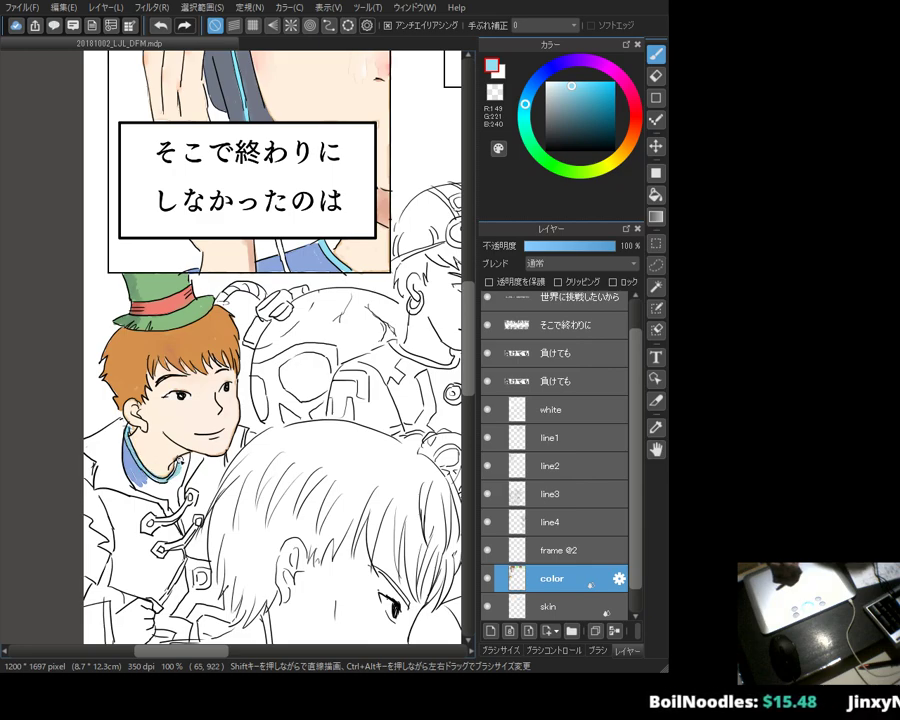
{"action": "right_click", "coordinate": [136, 464]}
{"action": "left_click_drag", "start_coordinate": [132, 480], "coordinate": [151, 489]}
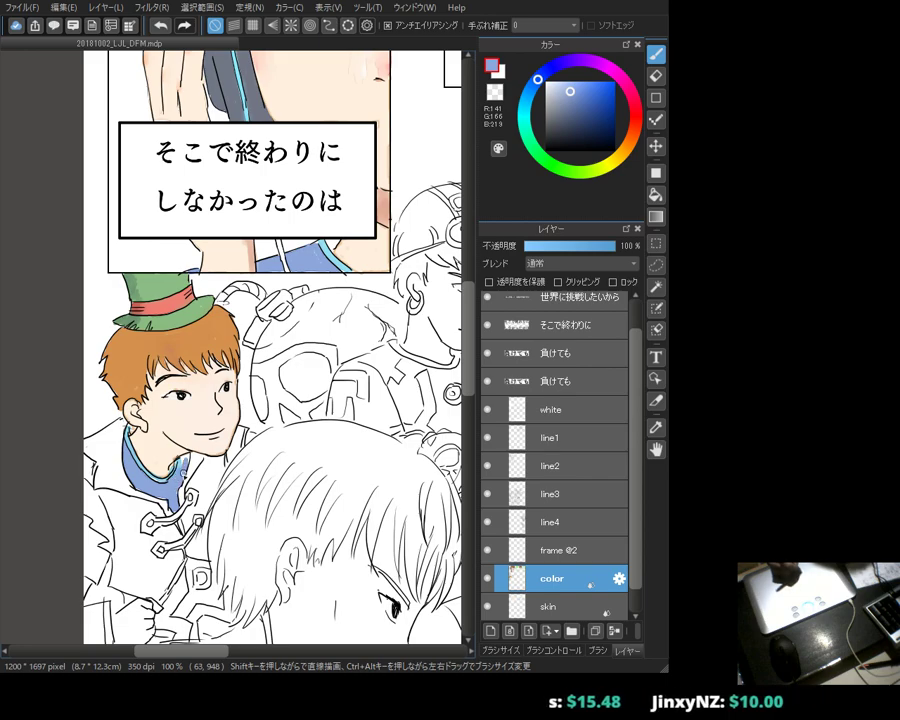
Step: Paint the boy's clenched fist with skin tone R254 G240 B228 sampled from his face
{"action": "left_click_drag", "start_coordinate": [184, 470], "coordinate": [194, 379]}
{"action": "right_click", "coordinate": [208, 305]}
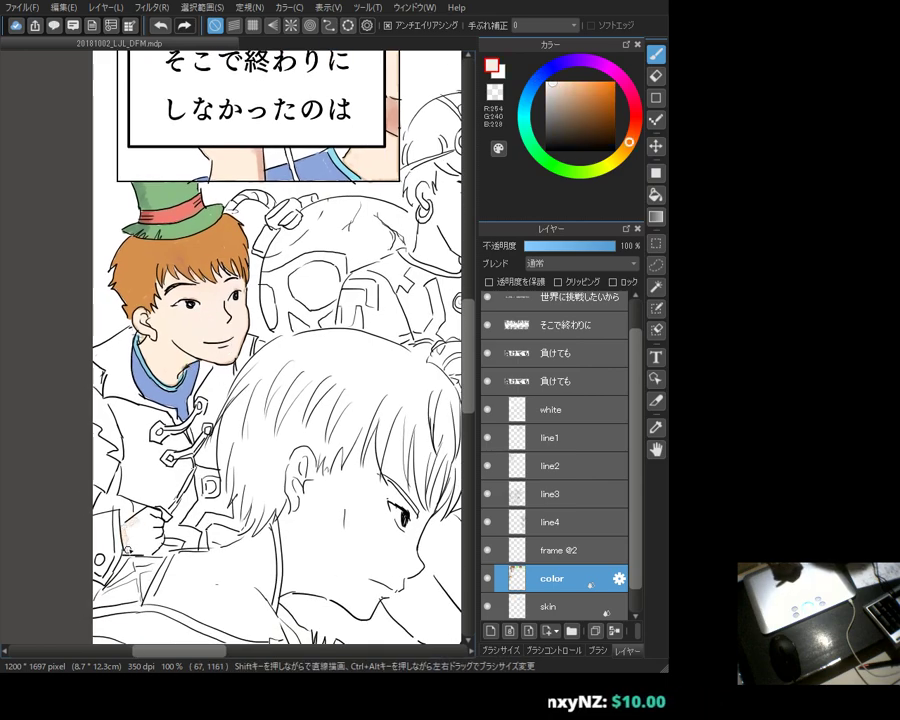
{"action": "mouse_move", "coordinate": [139, 554]}
{"action": "left_mouse_down"}
{"action": "mouse_move", "coordinate": [166, 513]}
{"action": "mouse_move", "coordinate": [141, 514]}
{"action": "mouse_move", "coordinate": [132, 535]}
{"action": "left_mouse_up"}
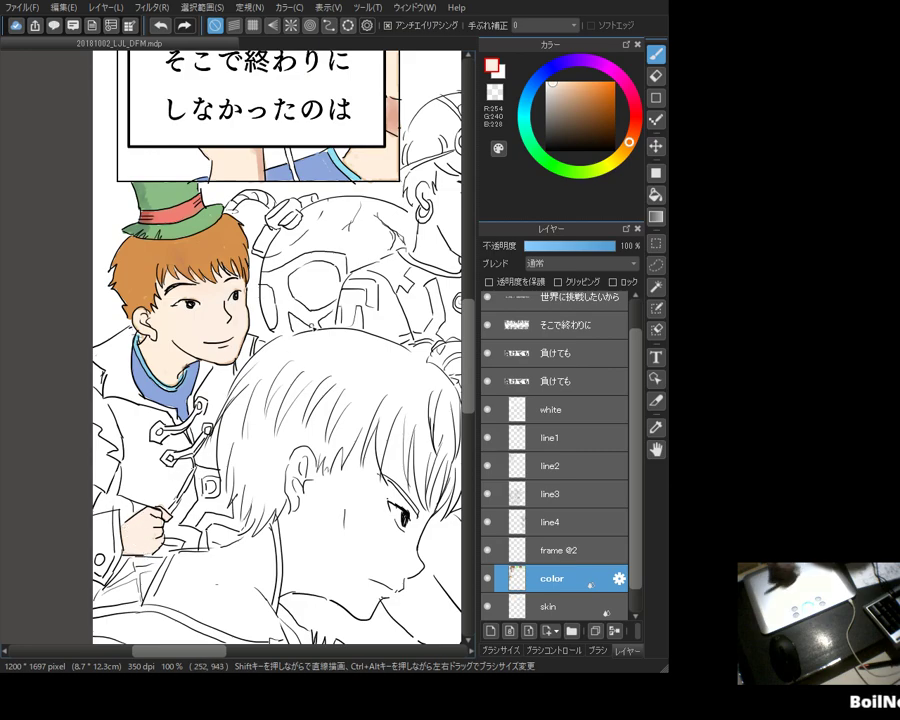
Step: Add an orange-red accent, R255 G147 B111, along the boy's nose
{"action": "left_click", "coordinate": [632, 131]}
{"action": "left_click", "coordinate": [585, 81]}
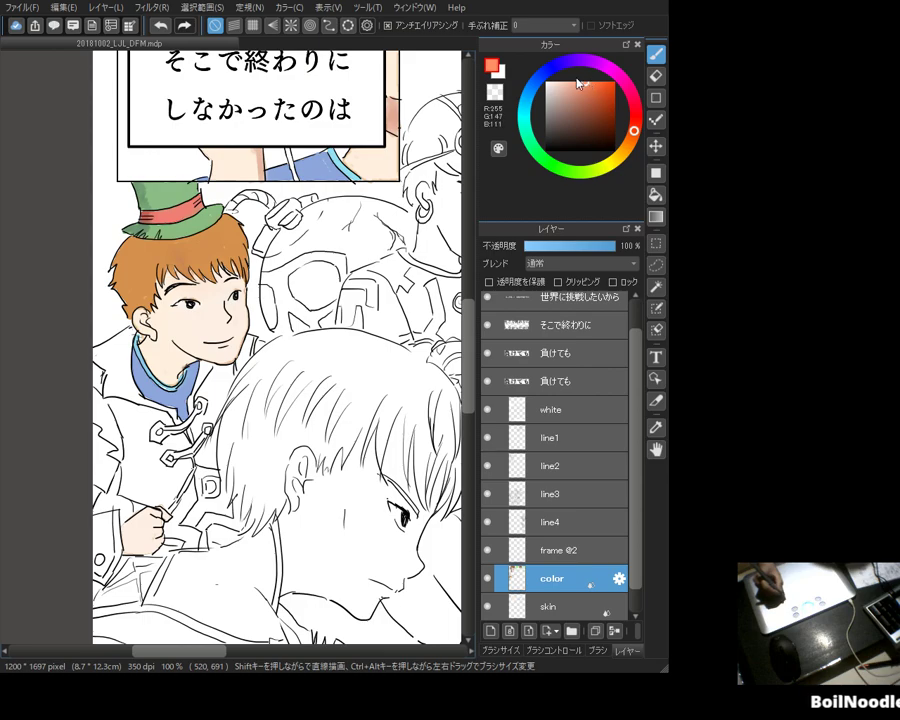
{"action": "left_click_drag", "start_coordinate": [229, 318], "coordinate": [227, 312]}
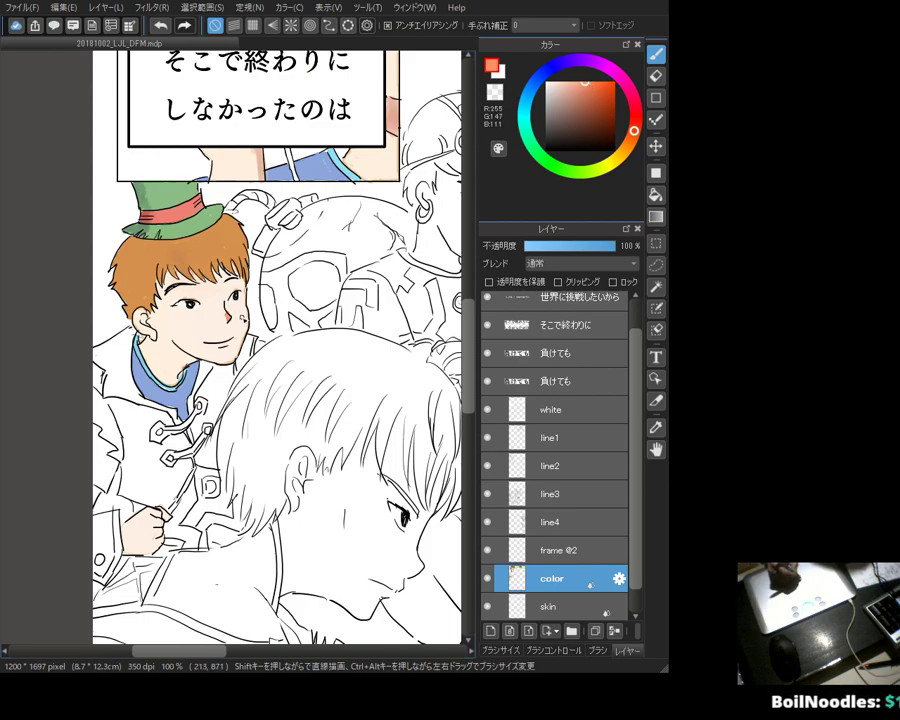
Step: Tint the boy's lower lip, cheek and knuckles with R255 G187 B165, soften the blush with skin tone R254 G240 B228, and erase stray colour
{"action": "left_click", "coordinate": [570, 83]}
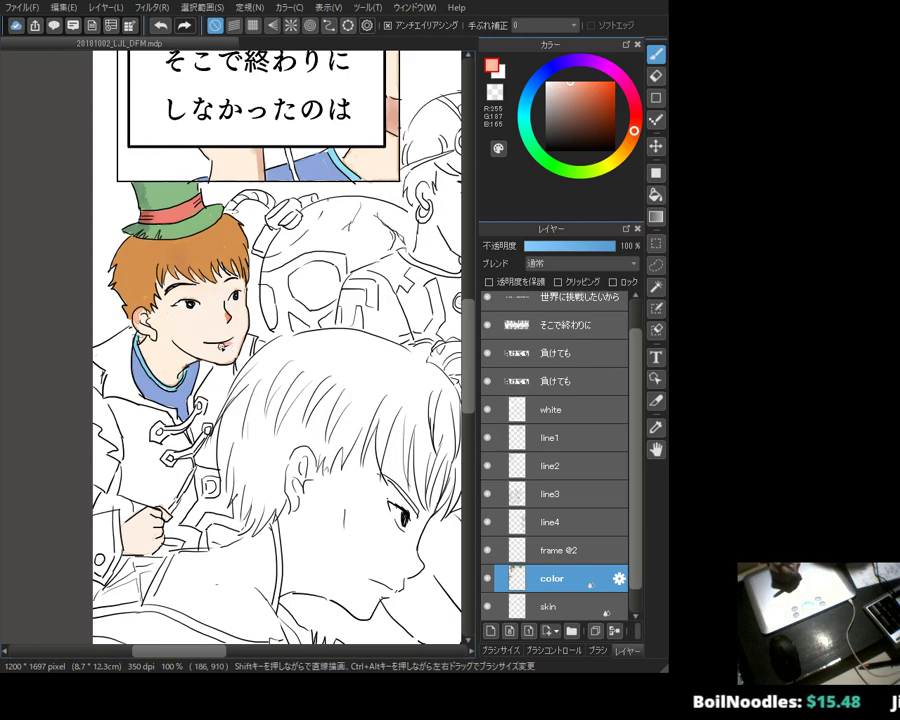
{"action": "left_click_drag", "start_coordinate": [165, 308], "coordinate": [162, 313]}
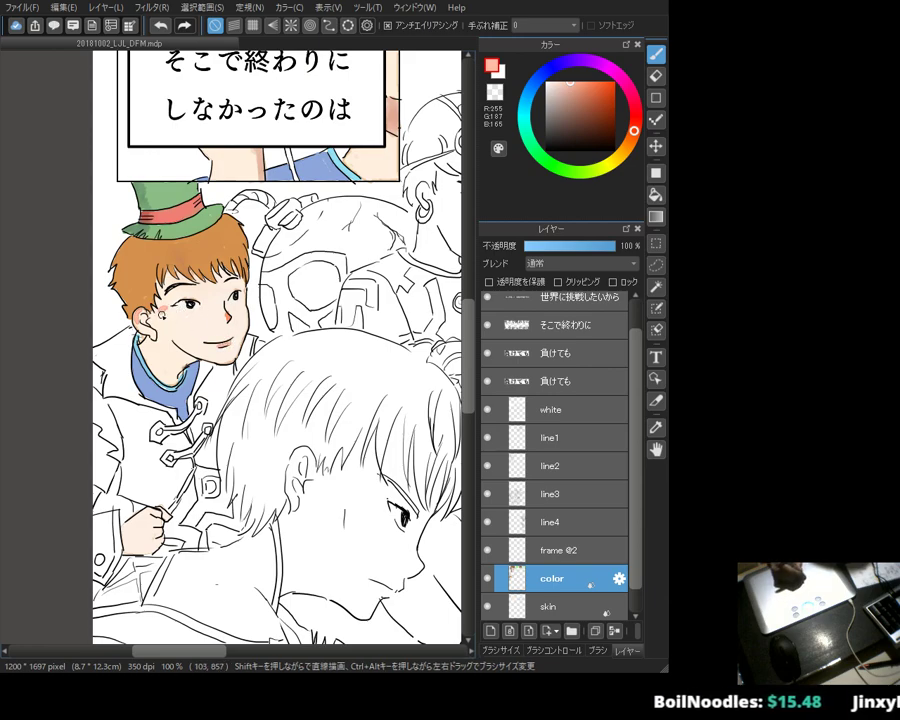
{"action": "left_click", "coordinate": [165, 316]}
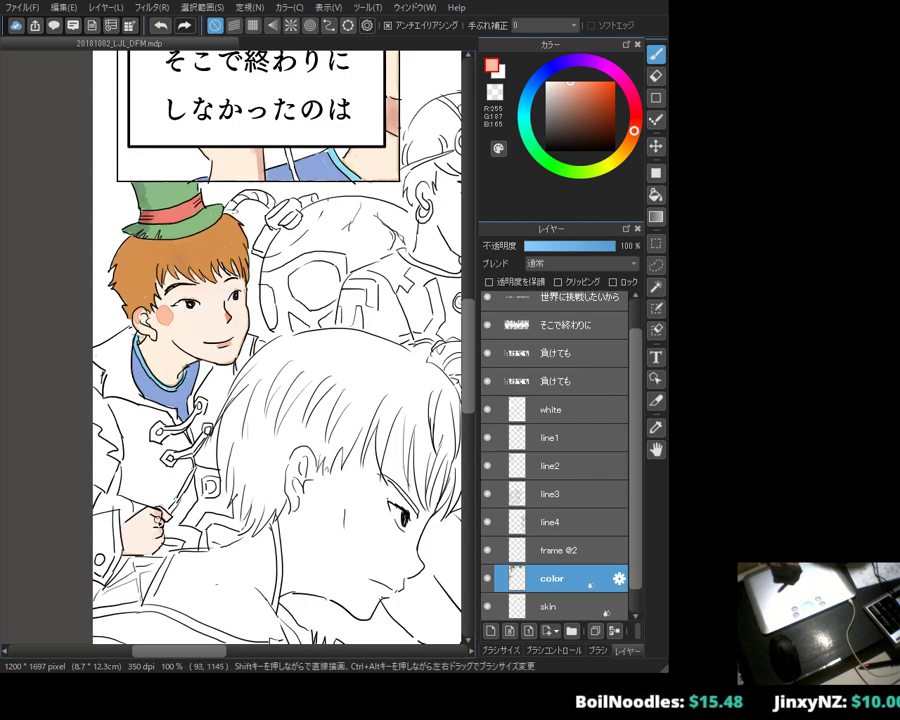
{"action": "right_click", "coordinate": [154, 515]}
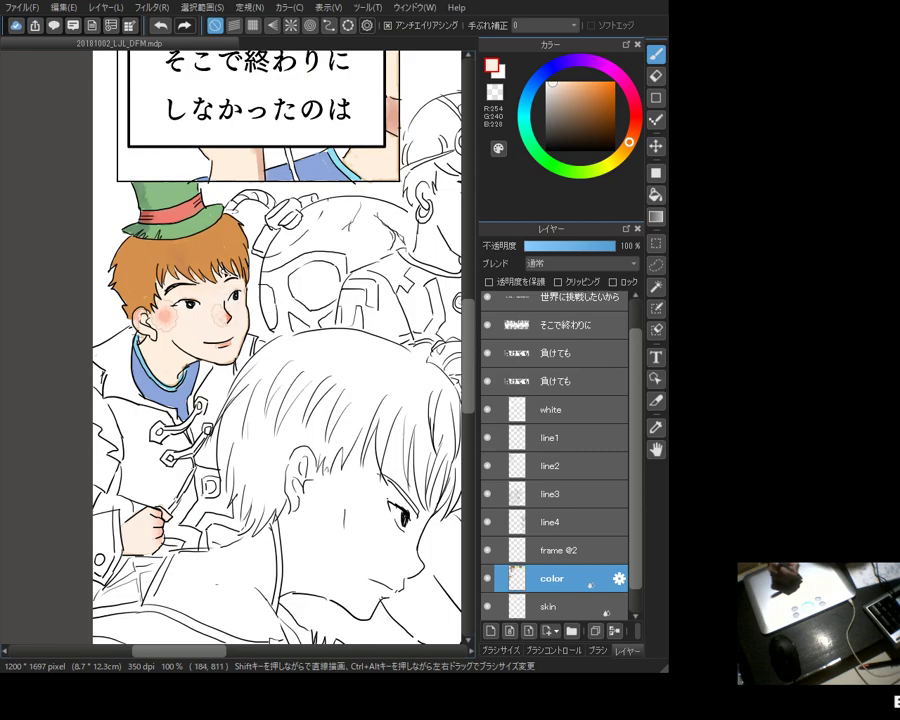
{"action": "key", "text": "e"}
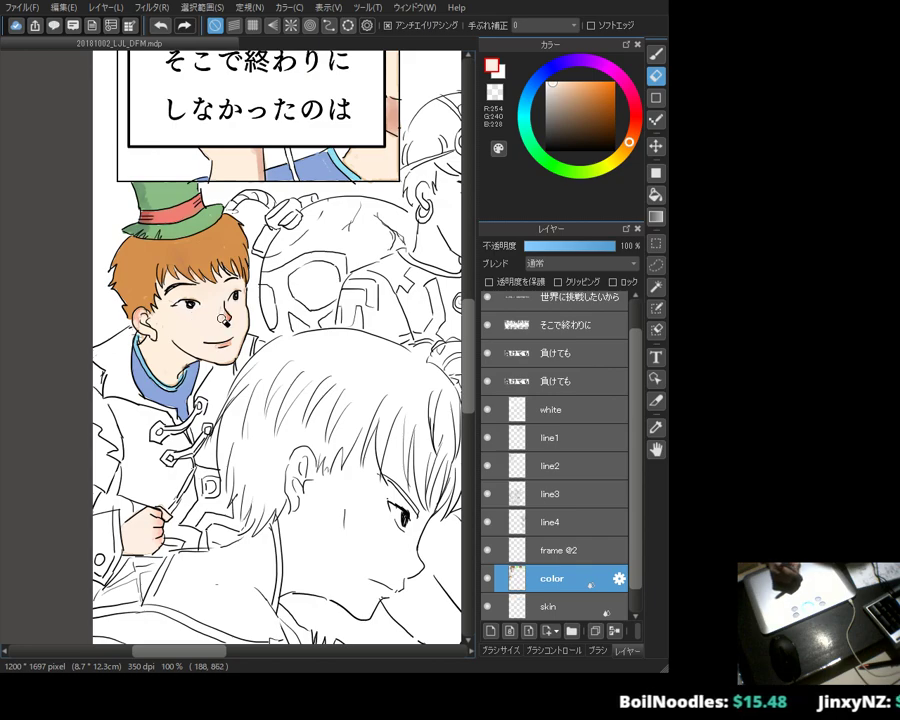
Step: On the skin layer, add R255 G162 B132 blush to the boy's nose and cheek, and blend it with skin tone R254 G240 B228
{"action": "key", "text": "b"}
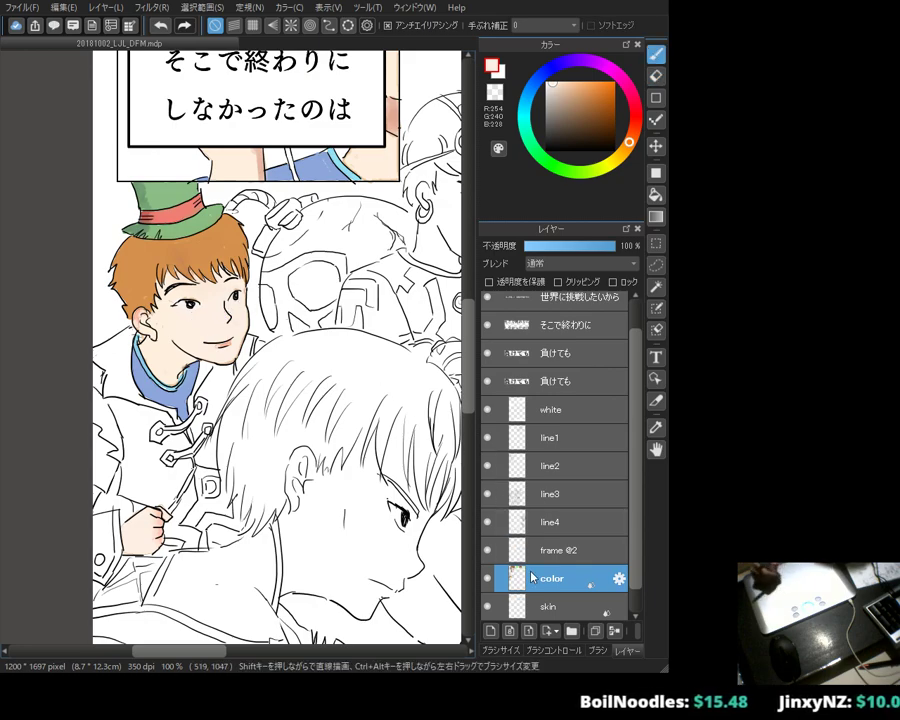
{"action": "left_click", "coordinate": [548, 606]}
{"action": "left_click", "coordinate": [633, 131]}
{"action": "left_click", "coordinate": [560, 81]}
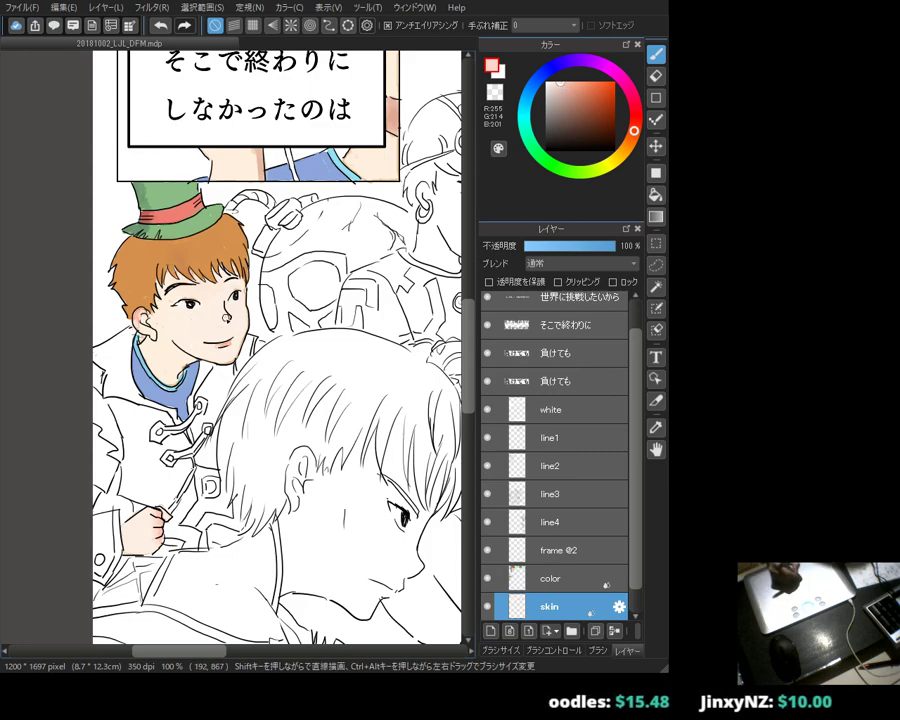
{"action": "left_click", "coordinate": [582, 89]}
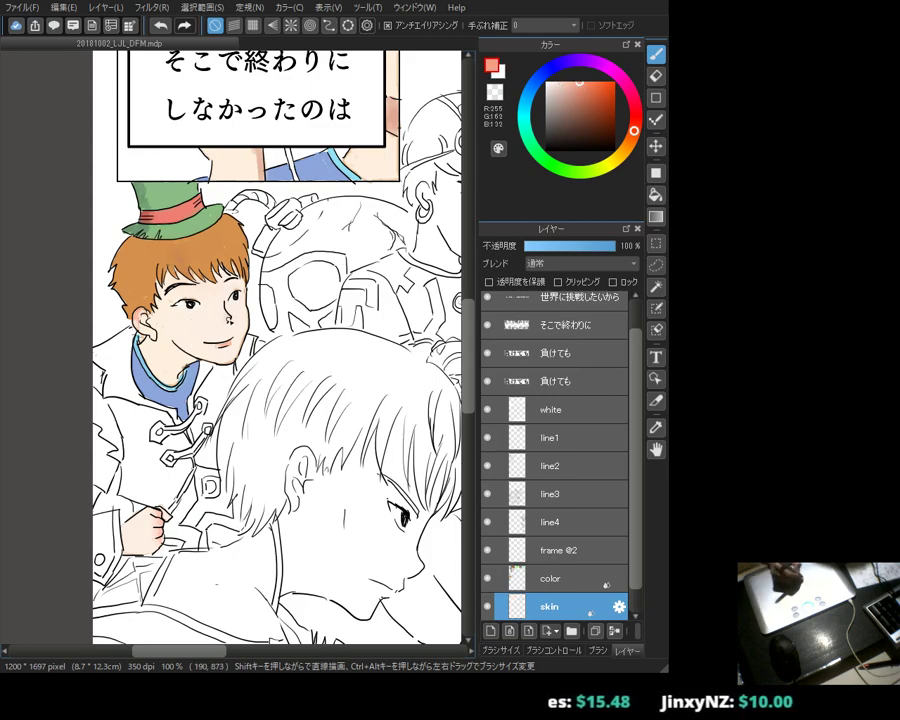
{"action": "left_click", "coordinate": [226, 314]}
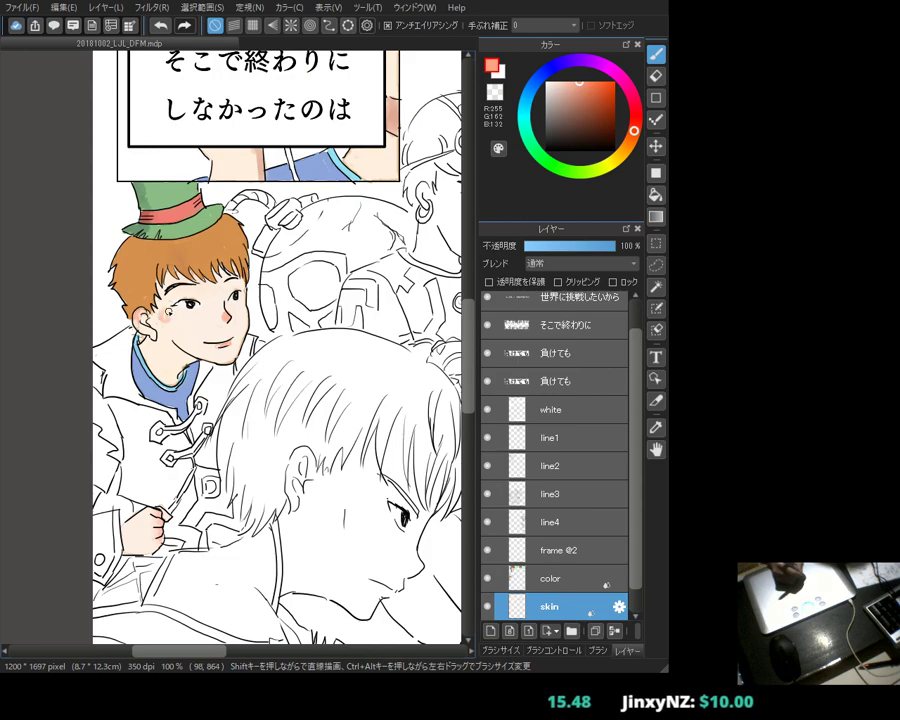
{"action": "right_click", "coordinate": [189, 313]}
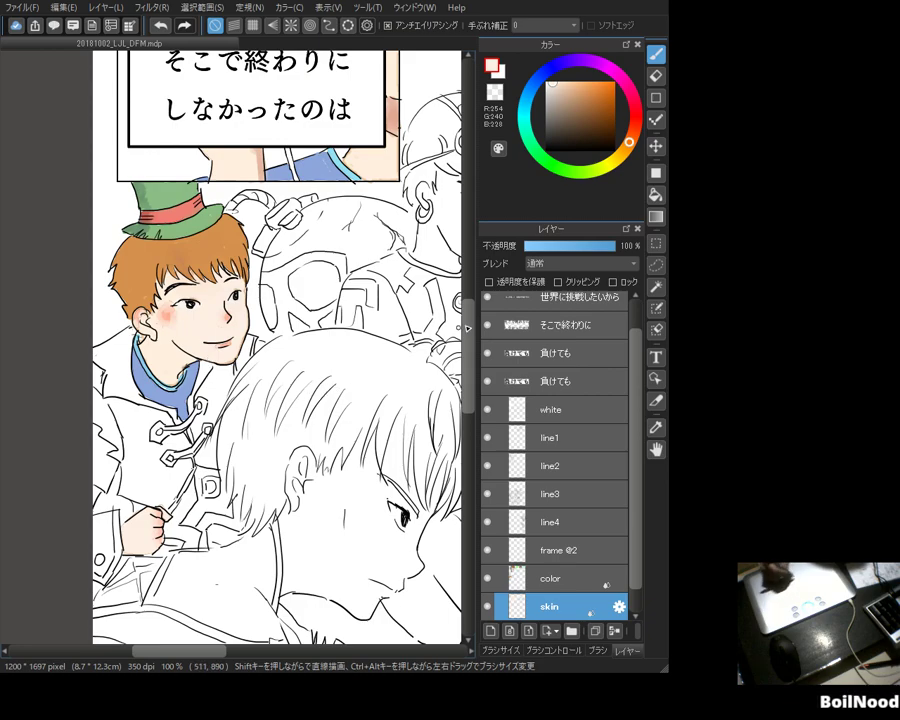
Step: Start colouring the vest lapel below the boy's chin, trying R255 G172 B155, R255 G155 B164 and R224 G133 B142 before choosing R255 G147 B157
{"action": "left_click", "coordinate": [635, 126]}
{"action": "left_click", "coordinate": [573, 84]}
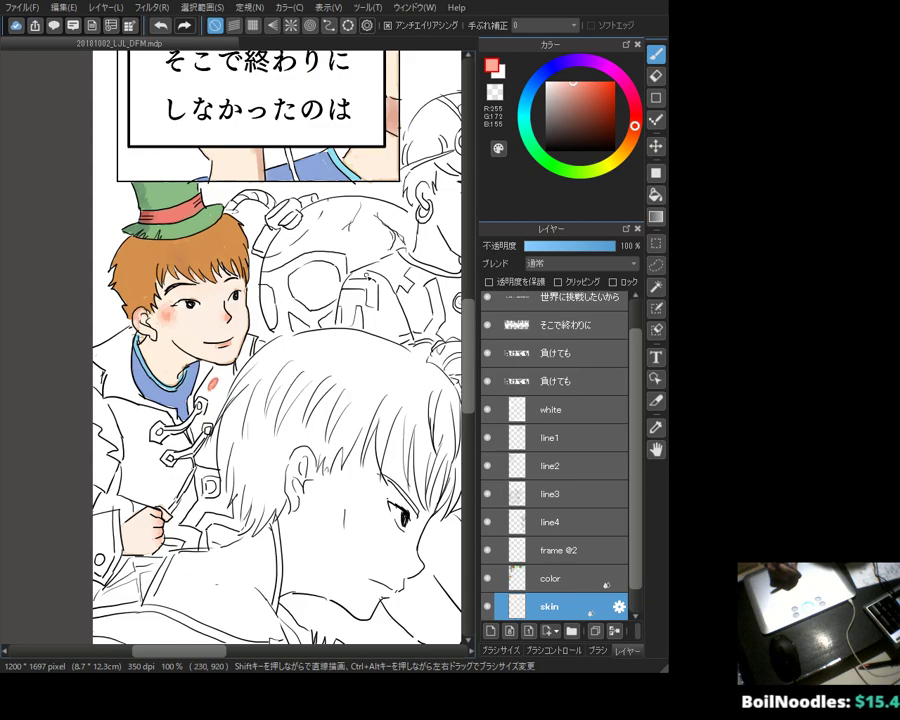
{"action": "left_click", "coordinate": [636, 113]}
{"action": "left_click_drag", "start_coordinate": [203, 394], "coordinate": [206, 389]}
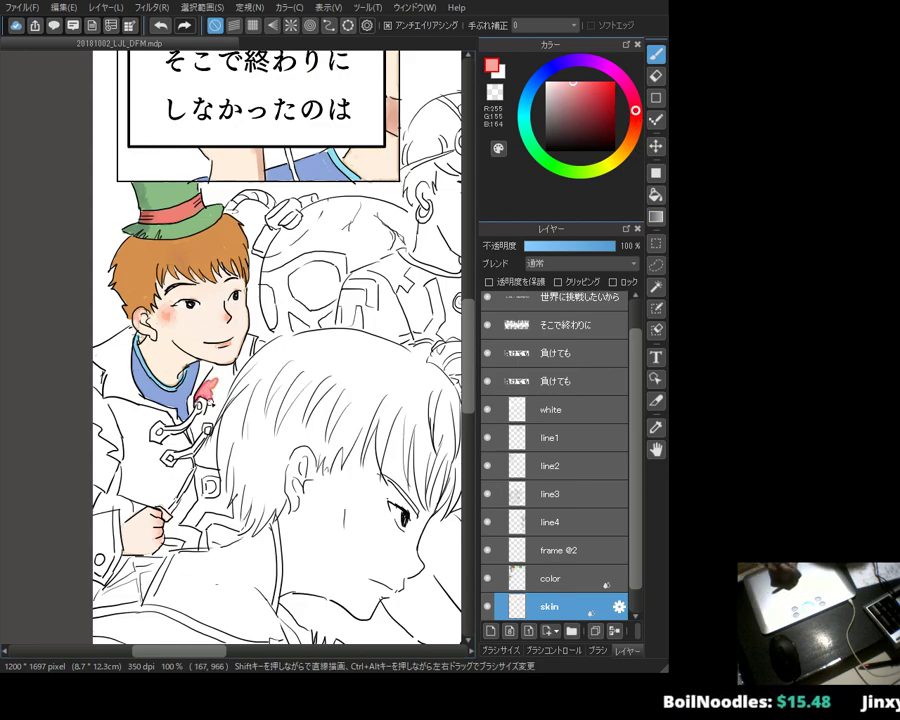
{"action": "left_click", "coordinate": [573, 90]}
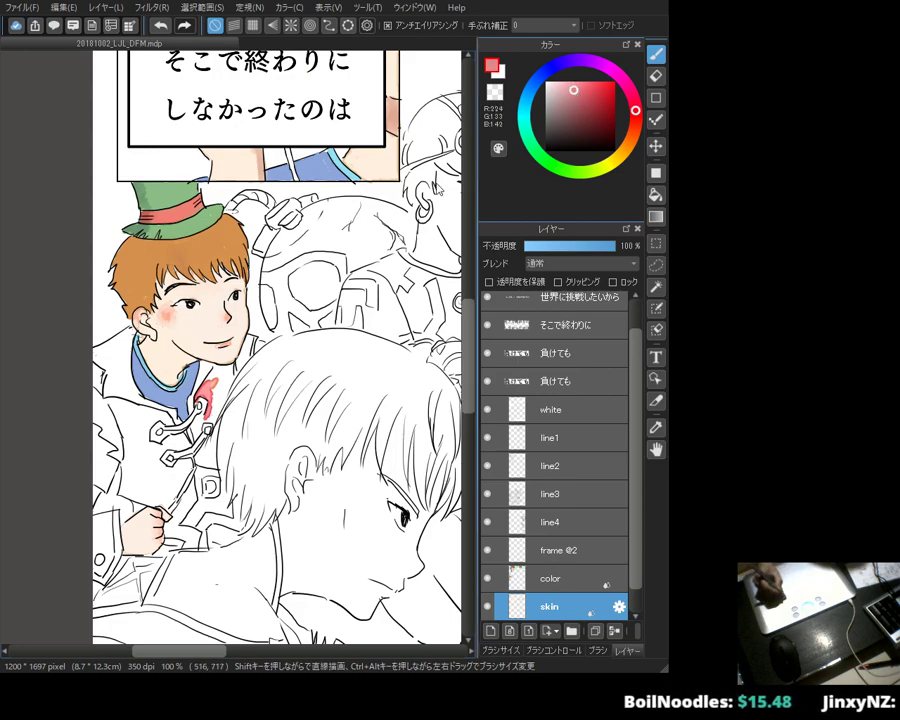
{"action": "left_click_drag", "start_coordinate": [206, 395], "coordinate": [213, 382]}
{"action": "left_click", "coordinate": [575, 82]}
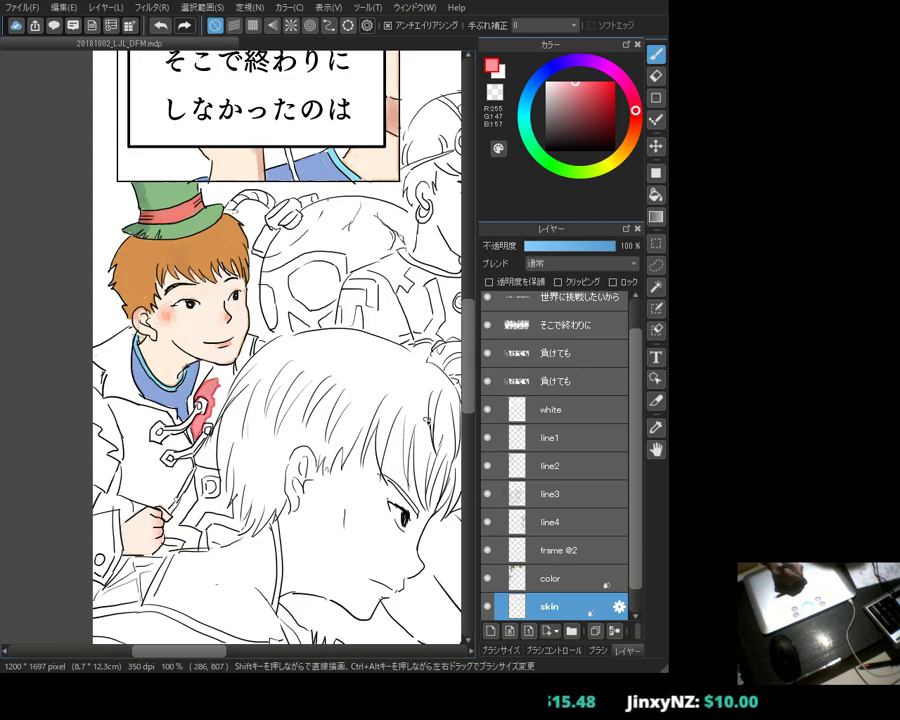
Step: Check the color layer's contents, undo a stray stroke, and fill the vest strip beside the clasps with R255 G147 B157 on the skin layer
{"action": "left_click", "coordinate": [487, 579]}
{"action": "left_click", "coordinate": [488, 579]}
{"action": "left_click", "coordinate": [545, 580]}
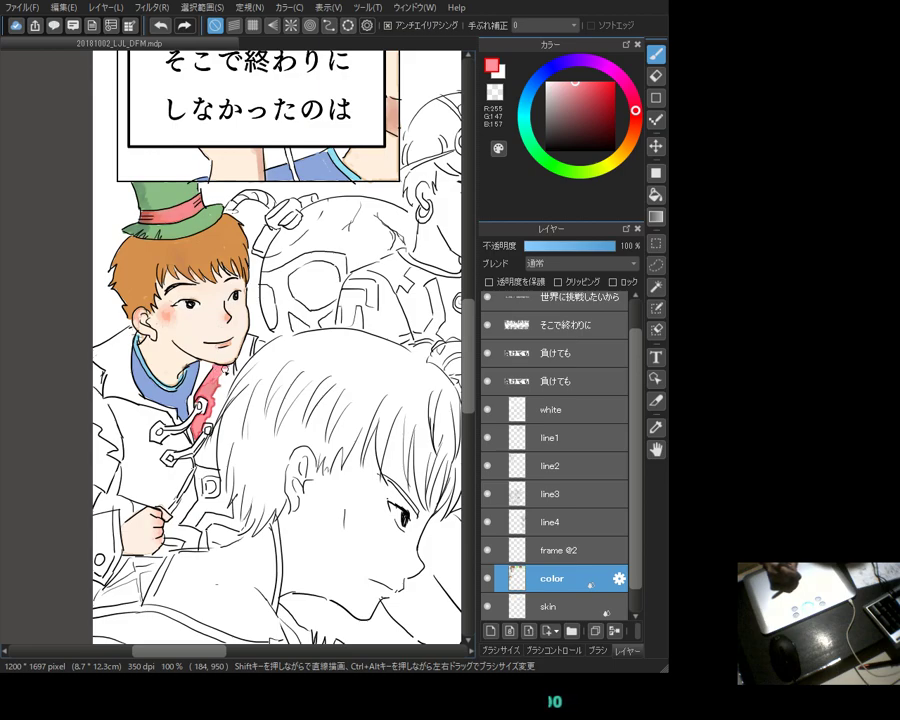
{"action": "left_click", "coordinate": [549, 610]}
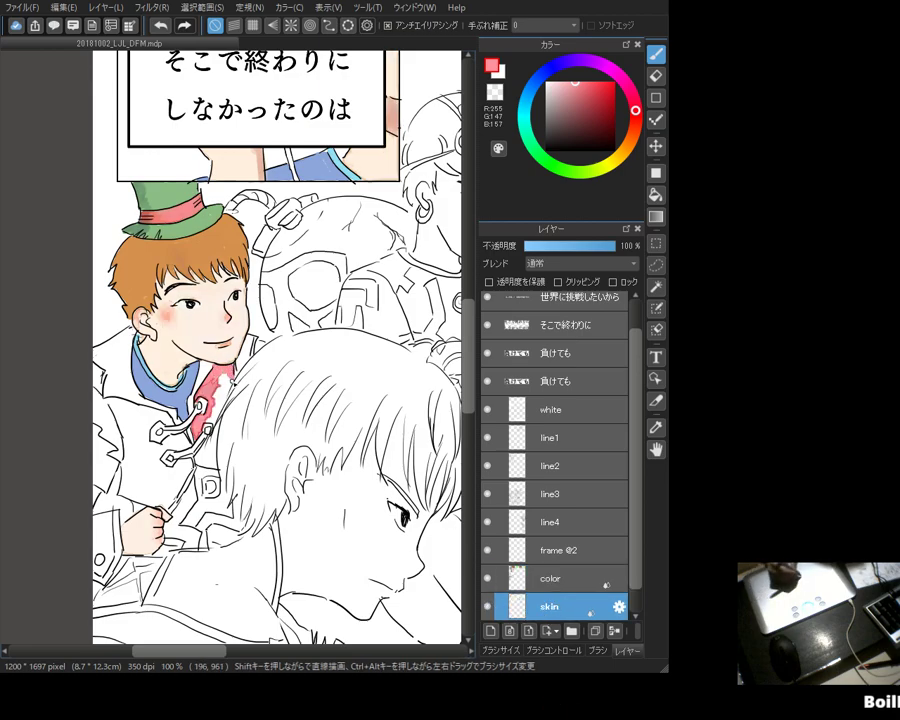
{"action": "key", "text": "ctrl+z"}
{"action": "left_click_drag", "start_coordinate": [208, 383], "coordinate": [217, 376]}
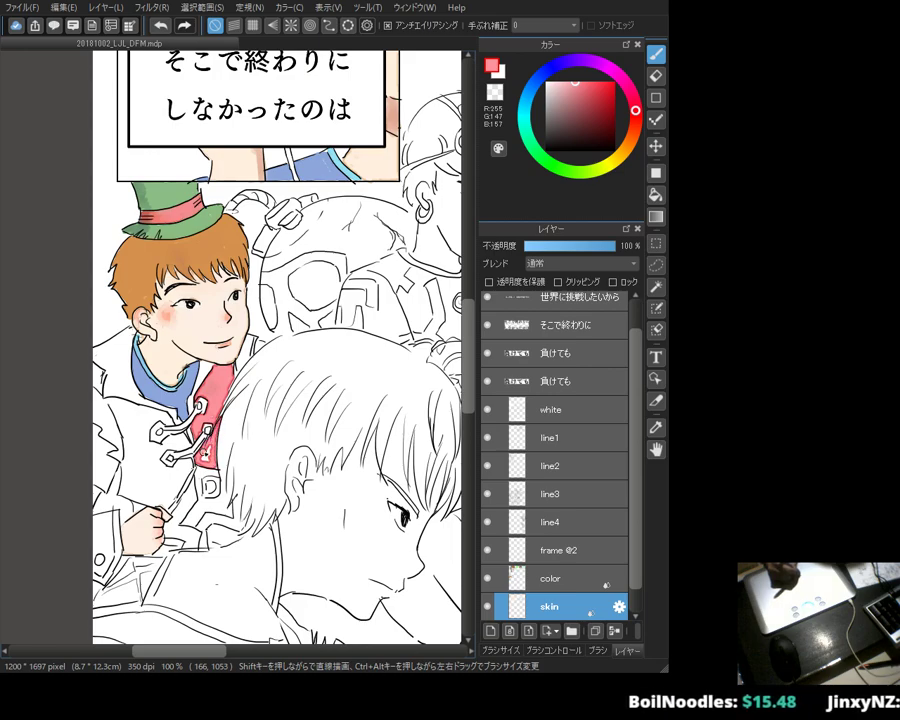
Step: Fill the rest of the boy's vest front and the shoulder edge with red R255 G147 B157, leaving the clasps white
{"action": "mouse_move", "coordinate": [98, 384]}
{"action": "left_mouse_down"}
{"action": "mouse_move", "coordinate": [98, 372]}
{"action": "mouse_move", "coordinate": [99, 385]}
{"action": "left_mouse_up"}
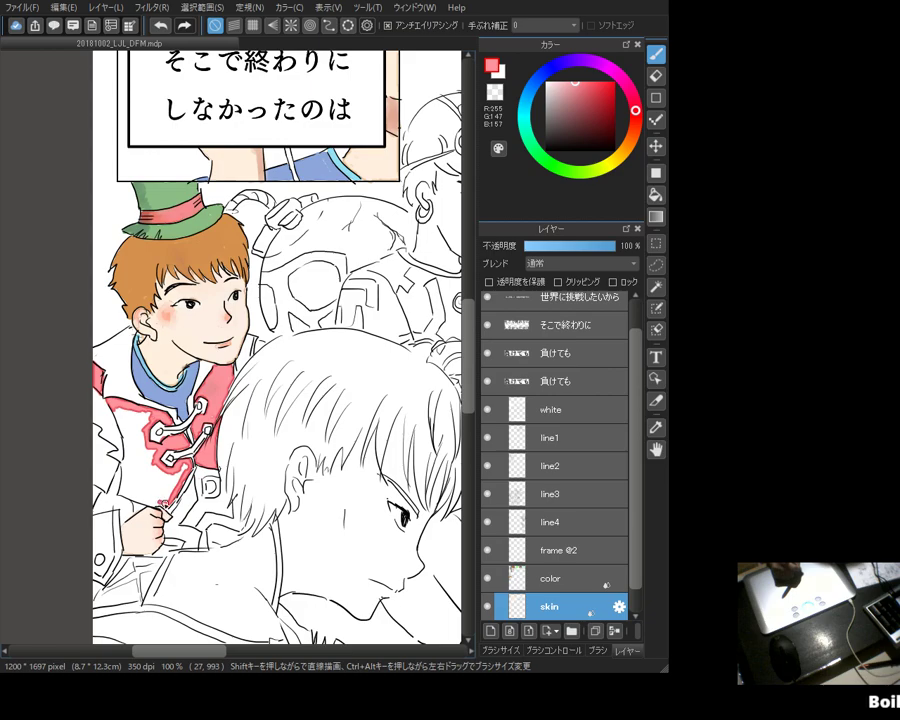
{"action": "left_click_drag", "start_coordinate": [162, 505], "coordinate": [134, 499]}
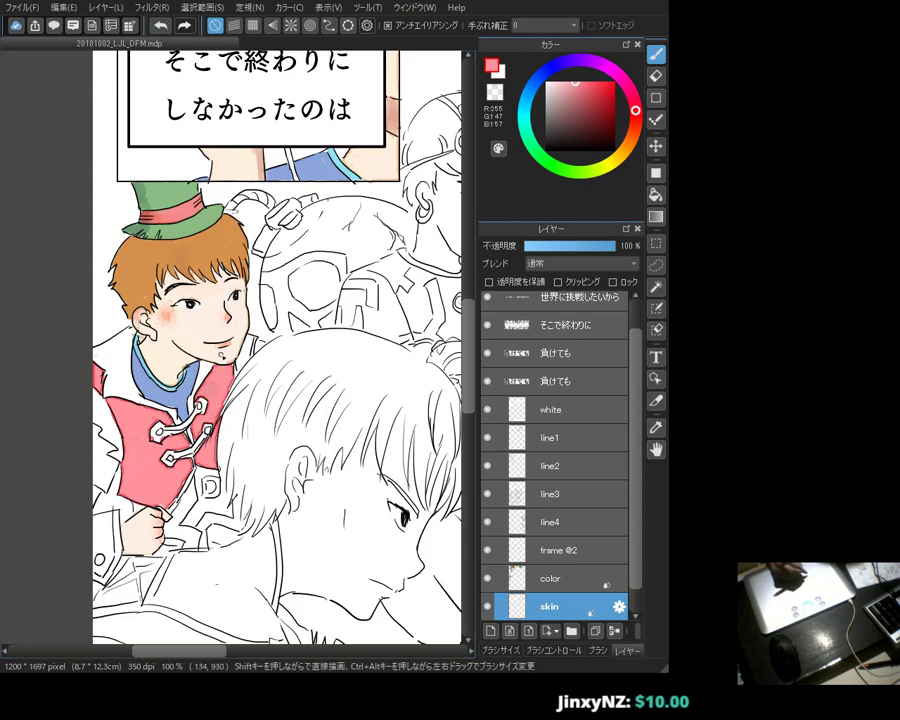
{"action": "key", "text": "e"}
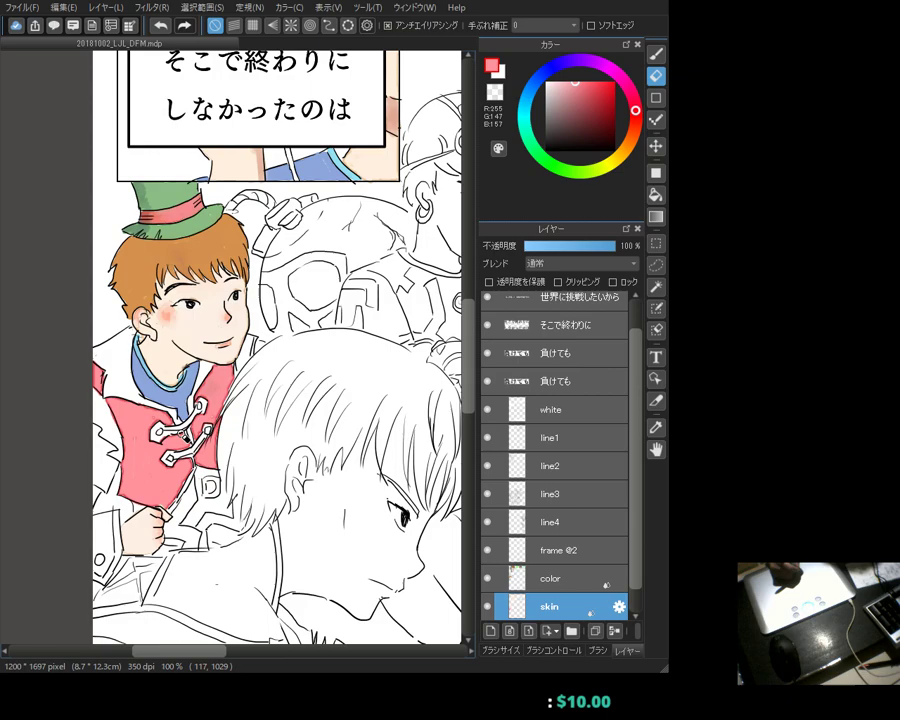
{"action": "left_click", "coordinate": [656, 53]}
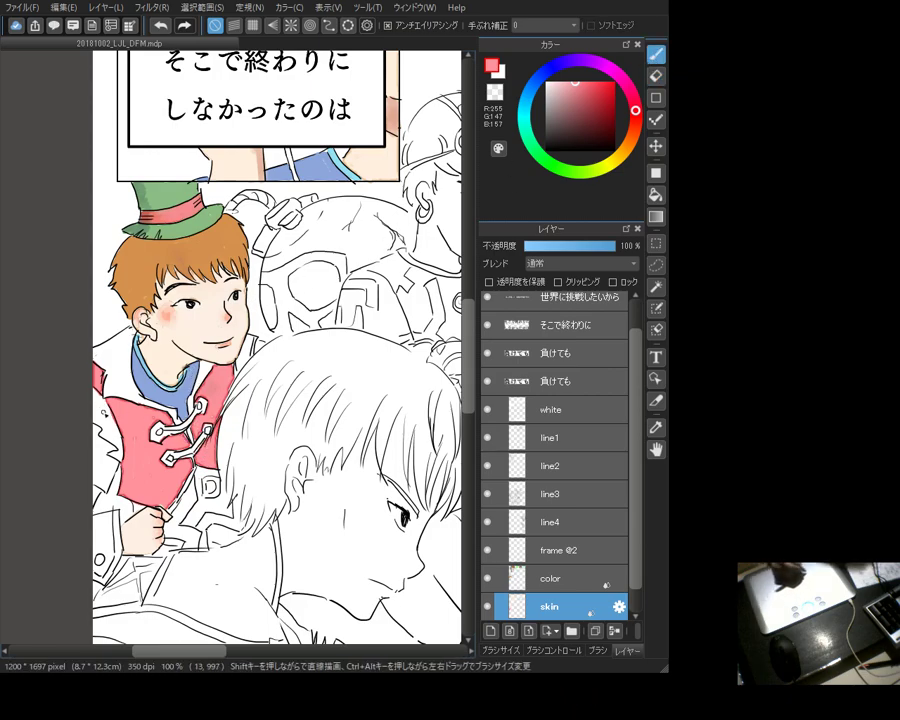
Step: Paint the boy's sleeve at the page edge blue R141 G166 B219 sampled from his shirt, and the patch below it skin tone R255 G240 B223
{"action": "right_click", "coordinate": [158, 388]}
{"action": "mouse_move", "coordinate": [113, 465]}
{"action": "left_mouse_down"}
{"action": "mouse_move", "coordinate": [108, 482]}
{"action": "mouse_move", "coordinate": [116, 481]}
{"action": "left_mouse_up"}
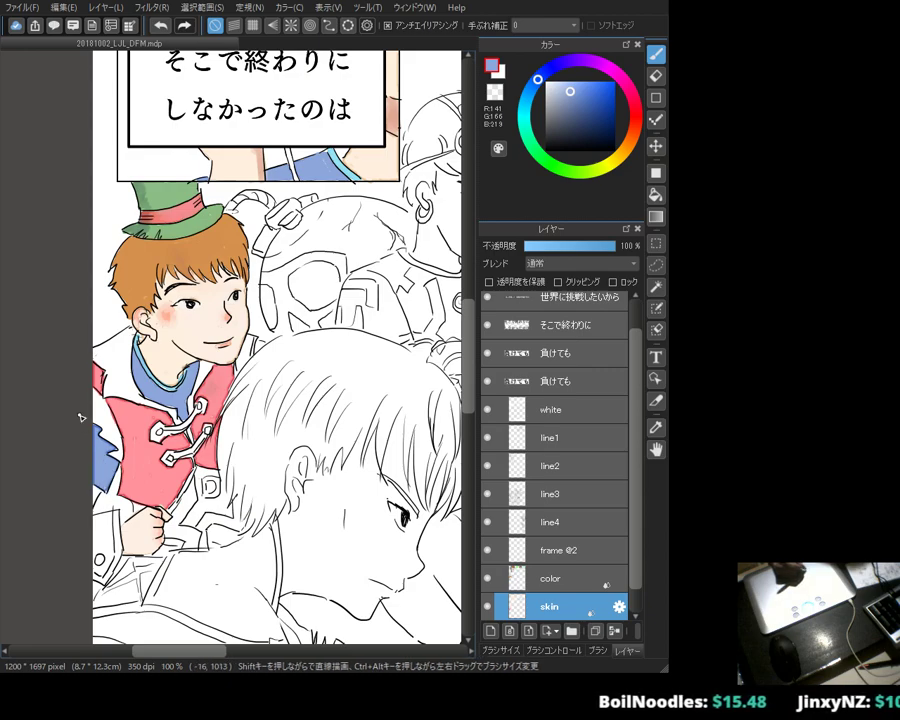
{"action": "left_click", "coordinate": [164, 358], "text": "alt"}
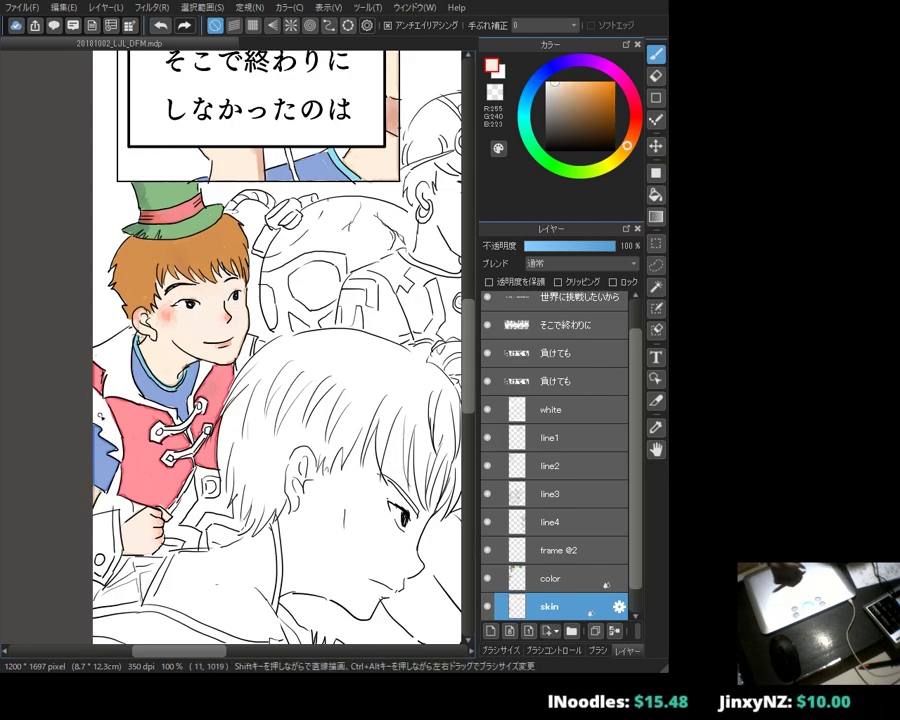
Step: Paint the cuff beside the boy's fist green, starting with R180 G232 B160 and finishing with R138 G188 B130 sampled from his hat
{"action": "left_click", "coordinate": [543, 158]}
{"action": "left_click_drag", "start_coordinate": [567, 112], "coordinate": [559, 89]}
{"action": "left_click", "coordinate": [570, 171]}
{"action": "left_click", "coordinate": [567, 89]}
{"action": "left_click_drag", "start_coordinate": [108, 518], "coordinate": [110, 531]}
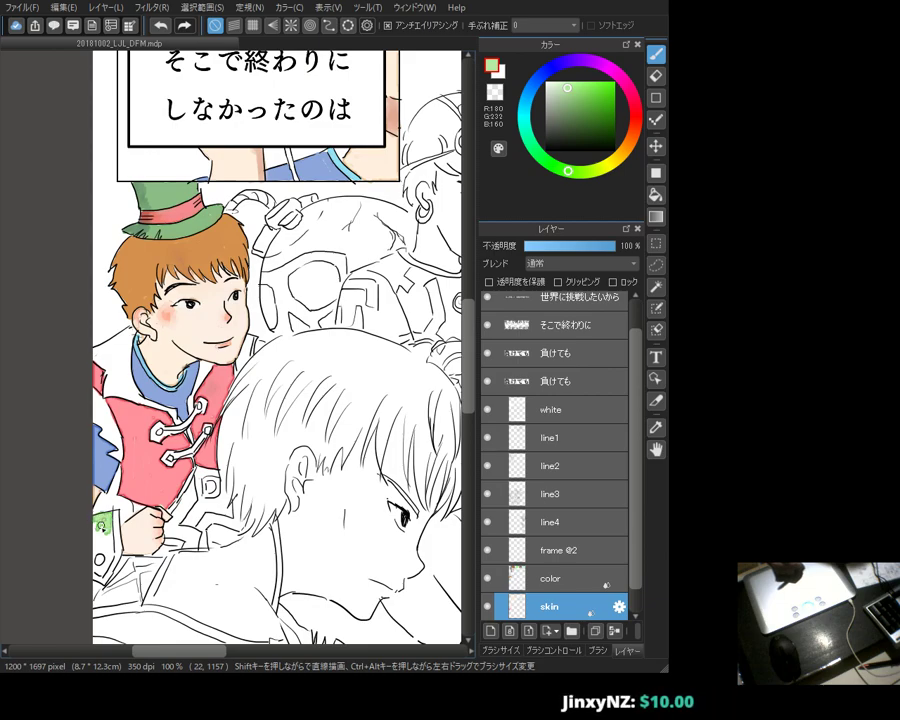
{"action": "left_click_drag", "start_coordinate": [106, 523], "coordinate": [97, 540]}
{"action": "right_click", "coordinate": [203, 212]}
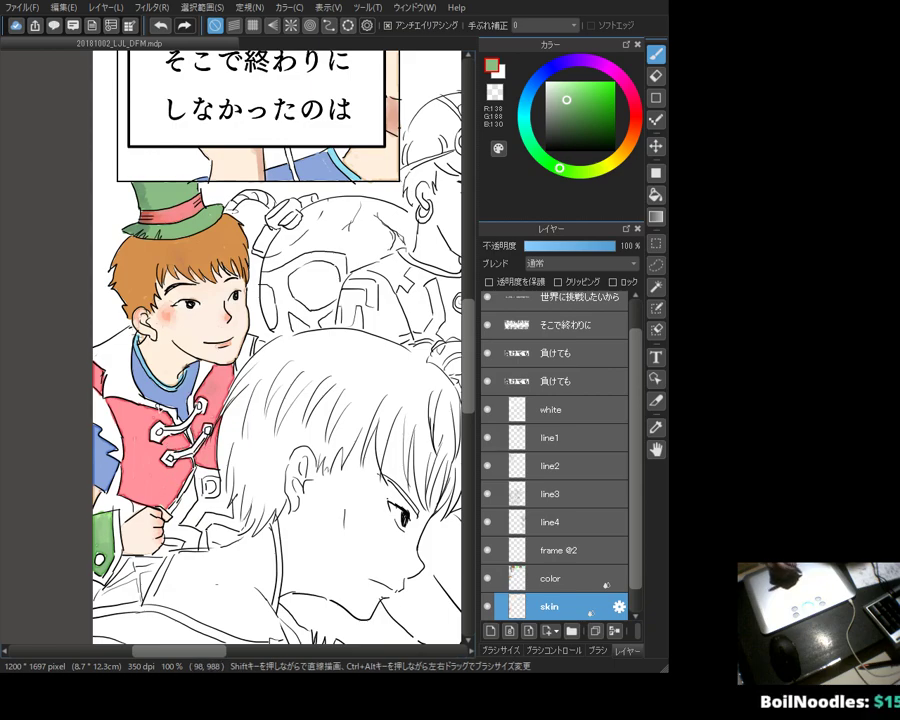
Step: Paint the green cuff's border trim yellow-orange R255 G202 B96
{"action": "left_click", "coordinate": [615, 159]}
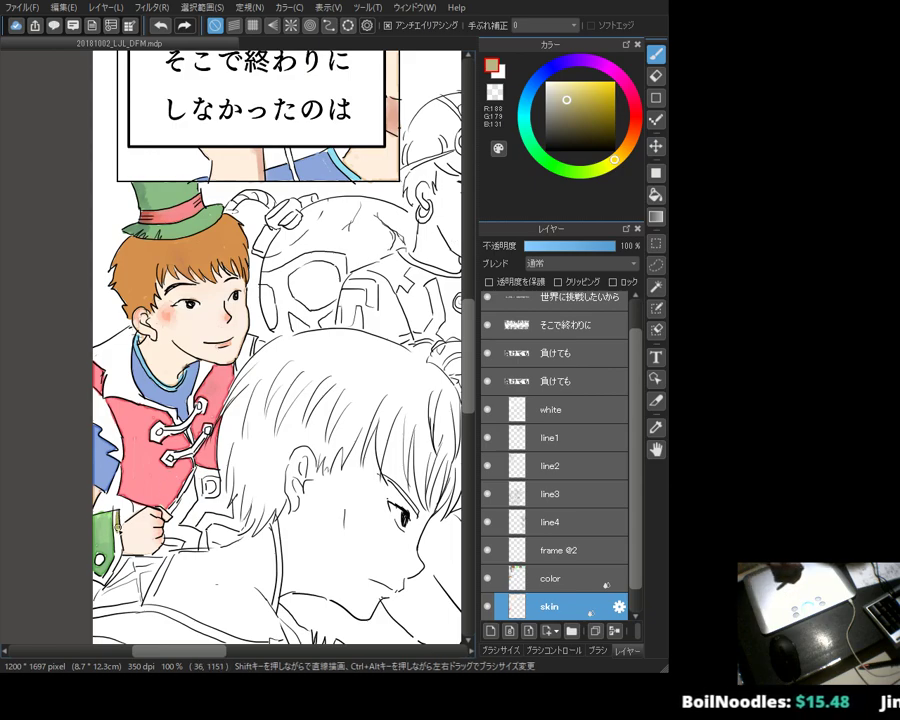
{"action": "left_click", "coordinate": [589, 82]}
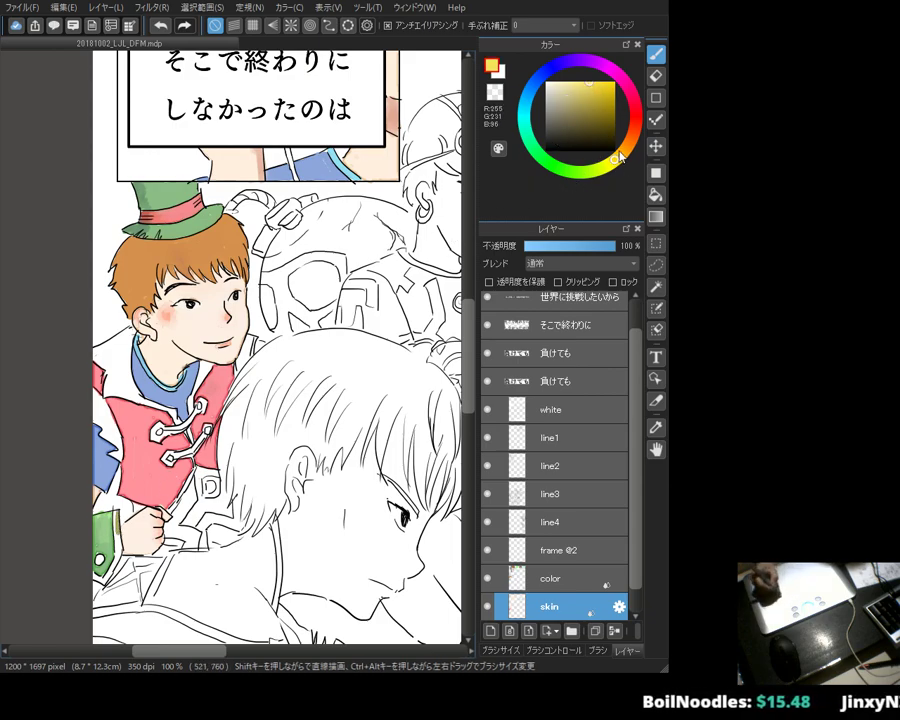
{"action": "left_click", "coordinate": [622, 152]}
{"action": "mouse_move", "coordinate": [117, 516]}
{"action": "left_mouse_down"}
{"action": "mouse_move", "coordinate": [119, 540]}
{"action": "mouse_move", "coordinate": [117, 516]}
{"action": "left_mouse_up"}
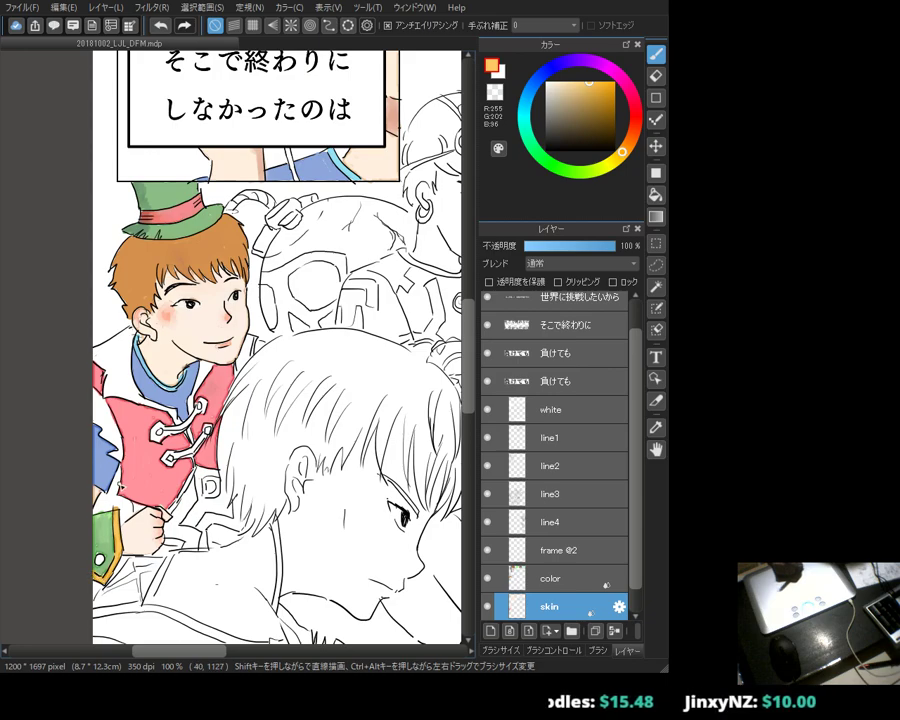
Step: Paint the clothing around the buckle beside the vest blue R141 G166 B219 sampled from the shirt, undoing a stray stroke
{"action": "left_click", "coordinate": [176, 386], "text": "alt"}
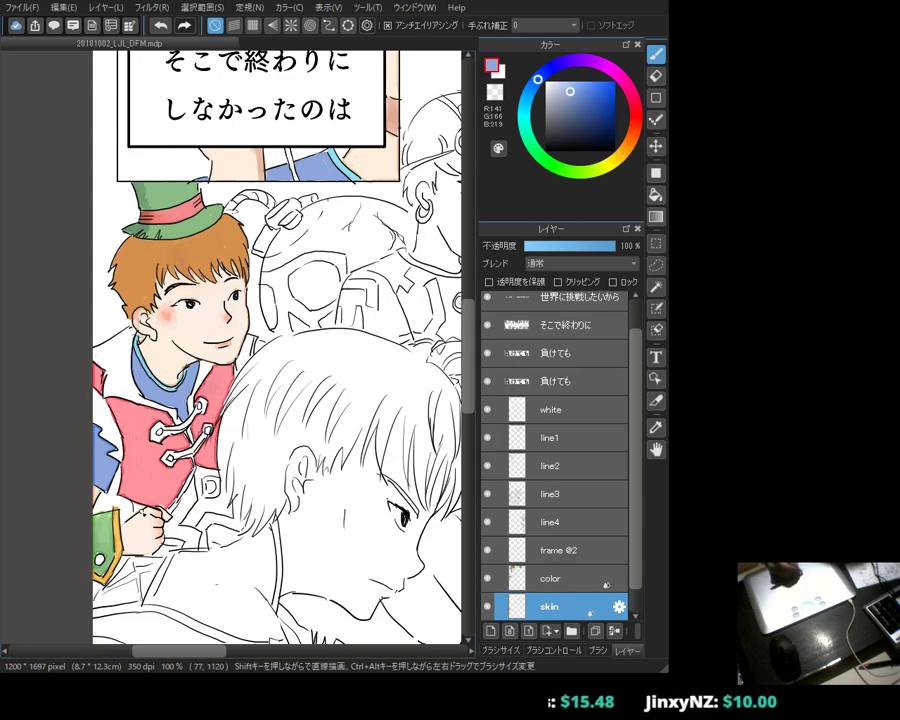
{"action": "mouse_move", "coordinate": [182, 503]}
{"action": "left_mouse_down"}
{"action": "mouse_move", "coordinate": [188, 494]}
{"action": "mouse_move", "coordinate": [194, 517]}
{"action": "left_mouse_up"}
{"action": "key", "text": "ctrl+z"}
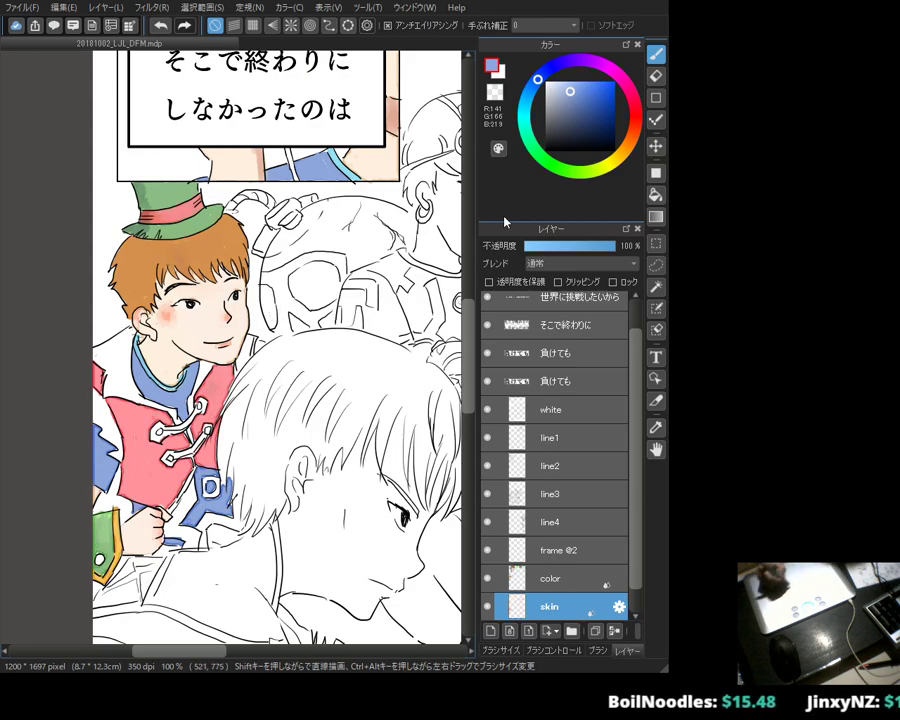
{"action": "left_click", "coordinate": [622, 153]}
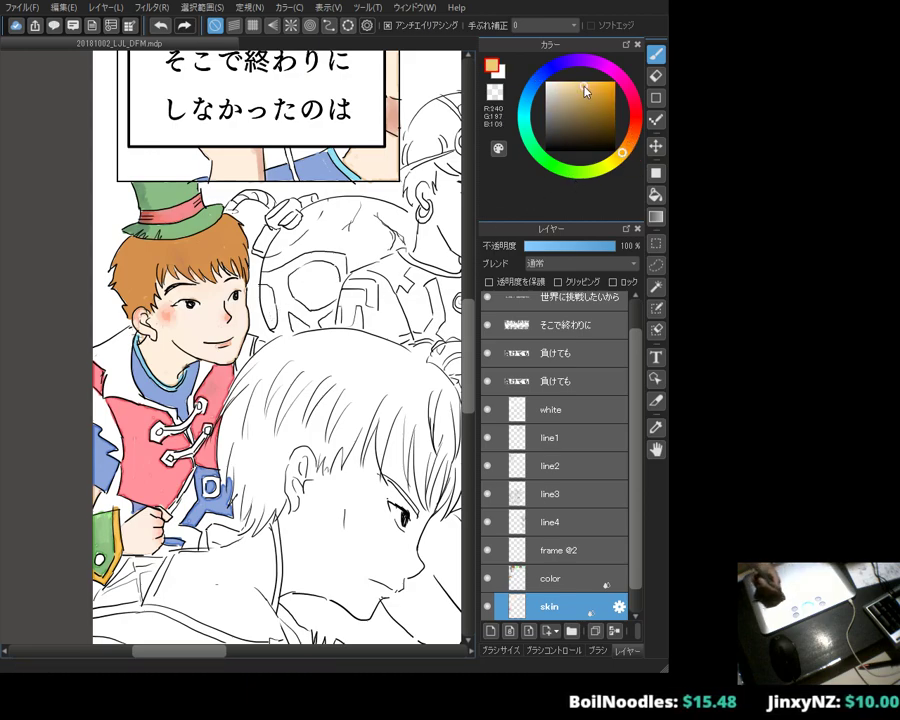
{"action": "left_click", "coordinate": [582, 83]}
{"action": "mouse_move", "coordinate": [108, 343]}
{"action": "left_mouse_down"}
{"action": "mouse_move", "coordinate": [65, 360]}
{"action": "mouse_move", "coordinate": [130, 331]}
{"action": "left_mouse_up"}
Step: Paint the boy's wide collar lime R197 G255 B122, and recolour both of its sides with yellow-green R213 G229 B132
{"action": "left_click", "coordinate": [585, 175]}
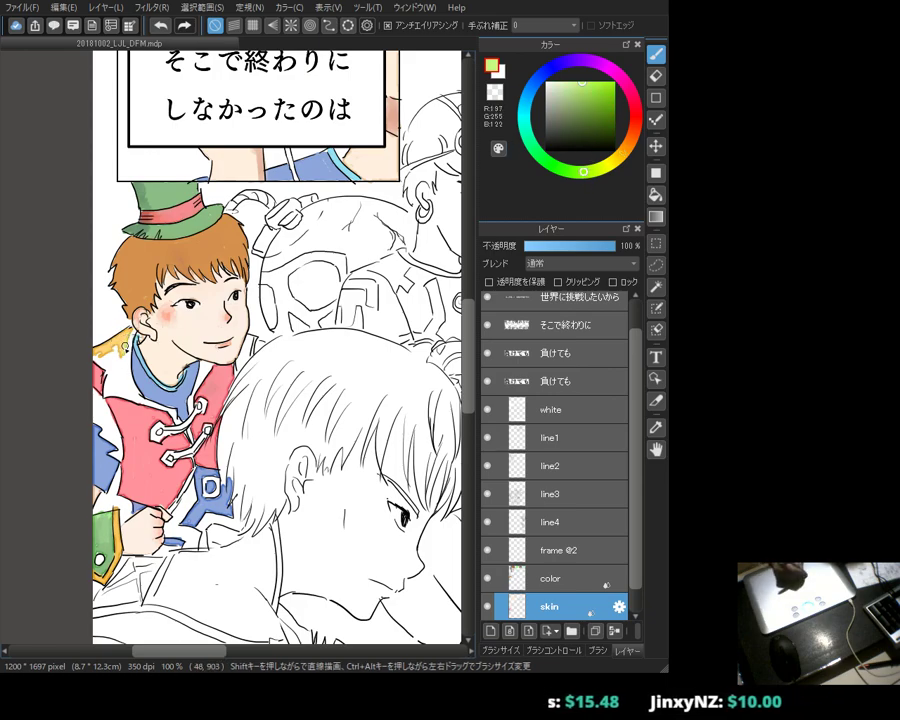
{"action": "left_click_drag", "start_coordinate": [129, 332], "coordinate": [122, 362]}
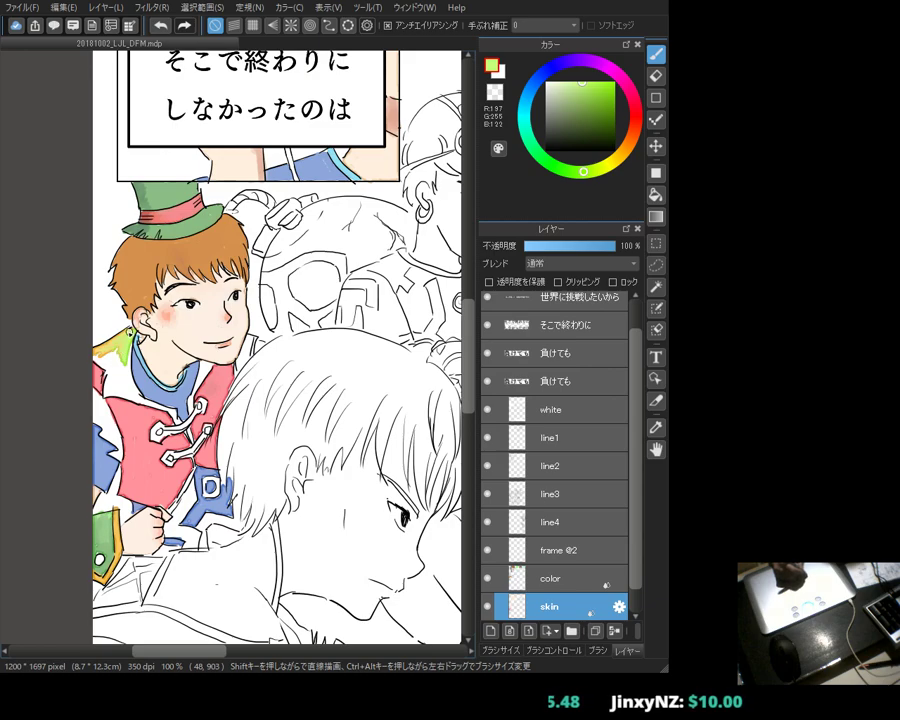
{"action": "left_click_drag", "start_coordinate": [104, 348], "coordinate": [117, 368]}
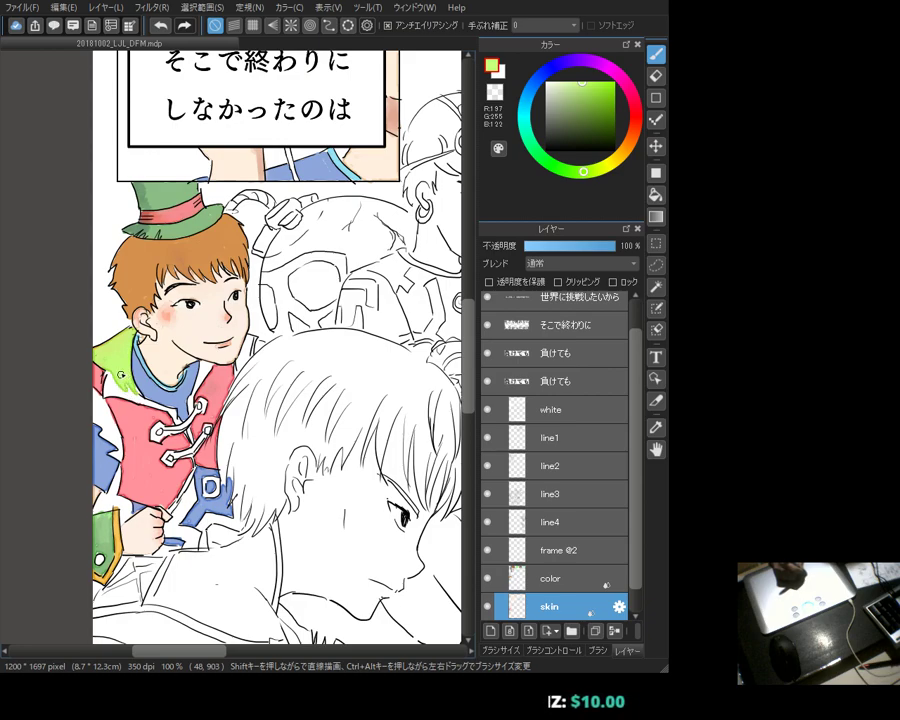
{"action": "left_click", "coordinate": [610, 166]}
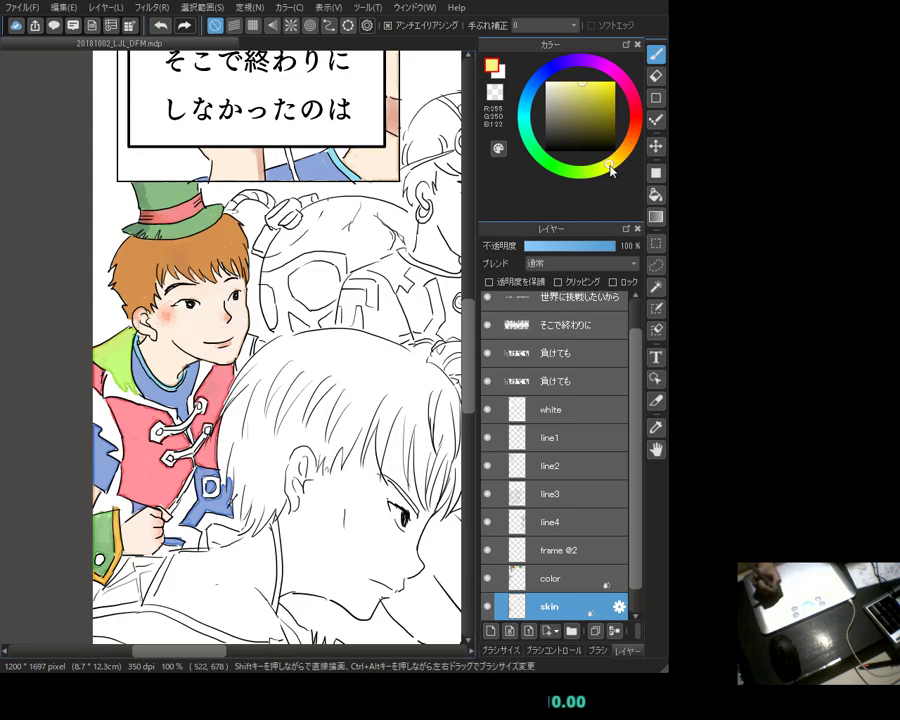
{"action": "left_click", "coordinate": [575, 89]}
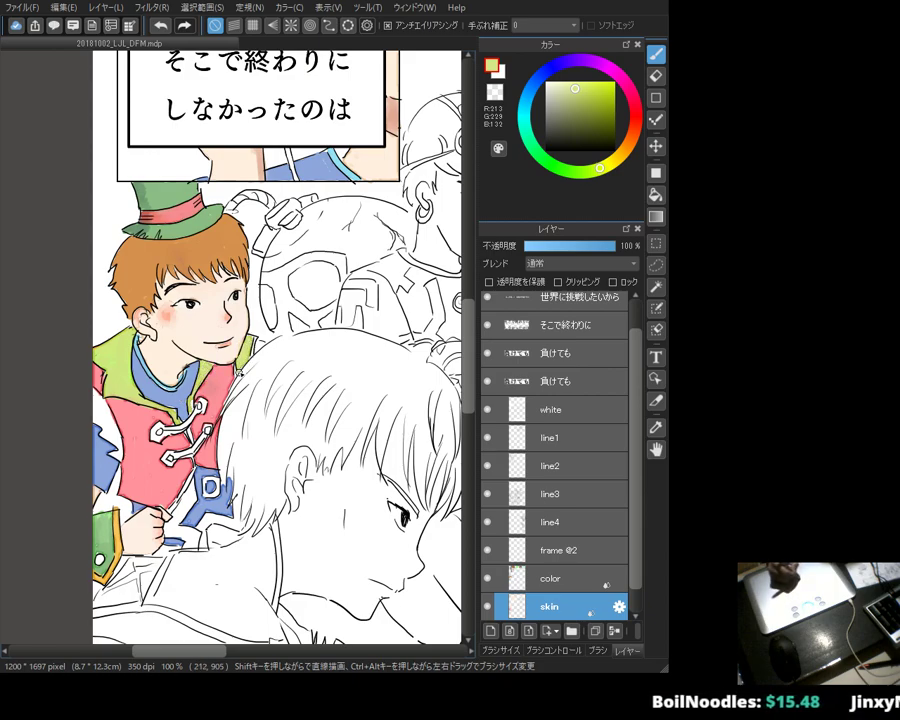
Step: Paint the sliver beside the far collar blue R147 G171 B221, and sample the vest red R247 G144 B152 and buckle-area blue R140 G166 B218
{"action": "left_click", "coordinate": [181, 388], "text": "alt"}
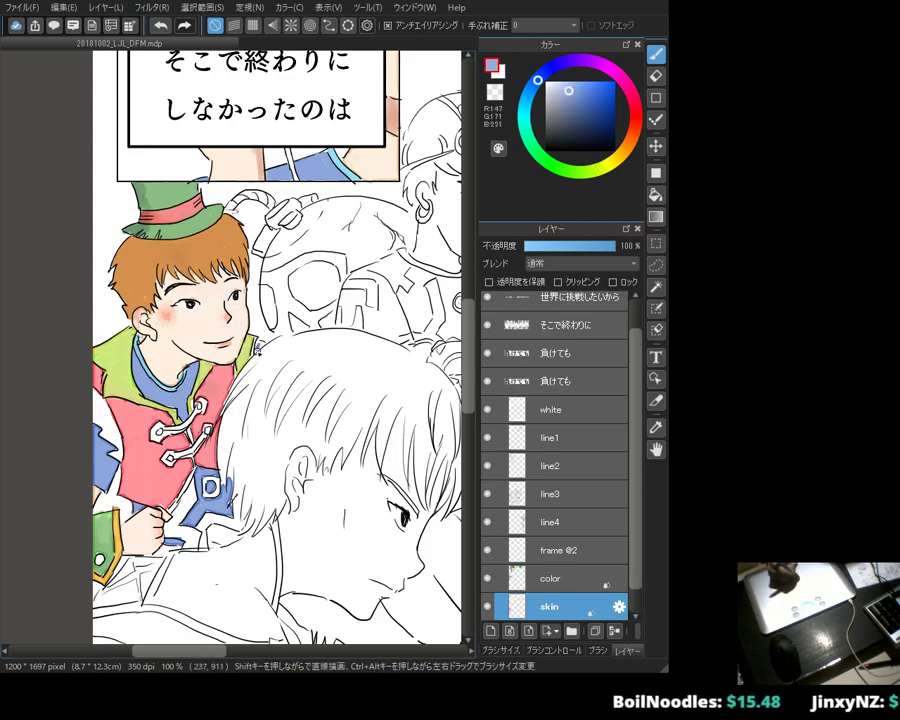
{"action": "left_click", "coordinate": [212, 389], "text": "alt"}
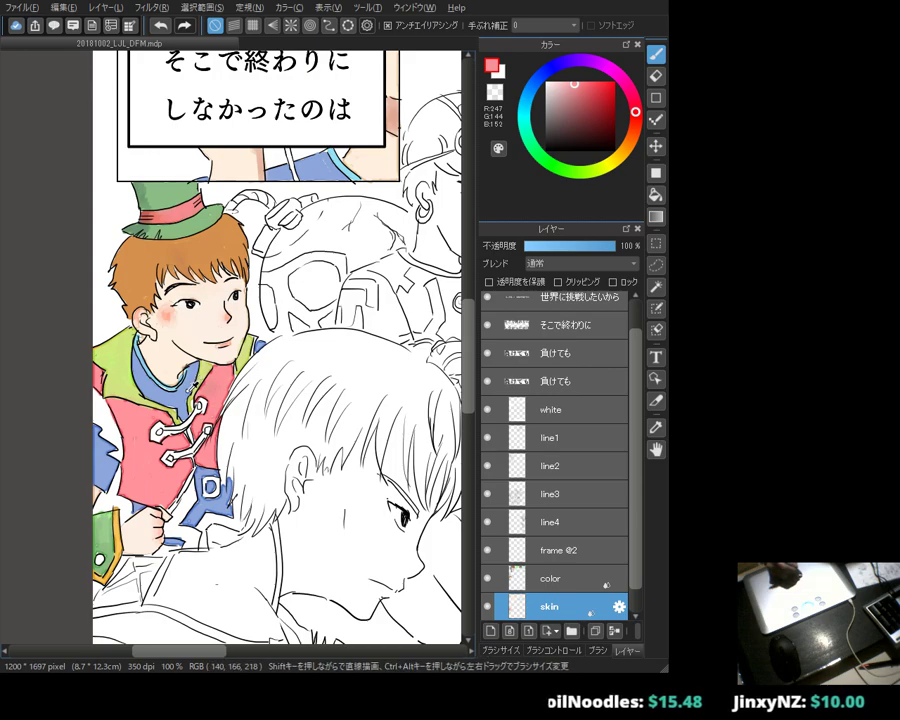
{"action": "left_click", "coordinate": [223, 491], "text": "alt"}
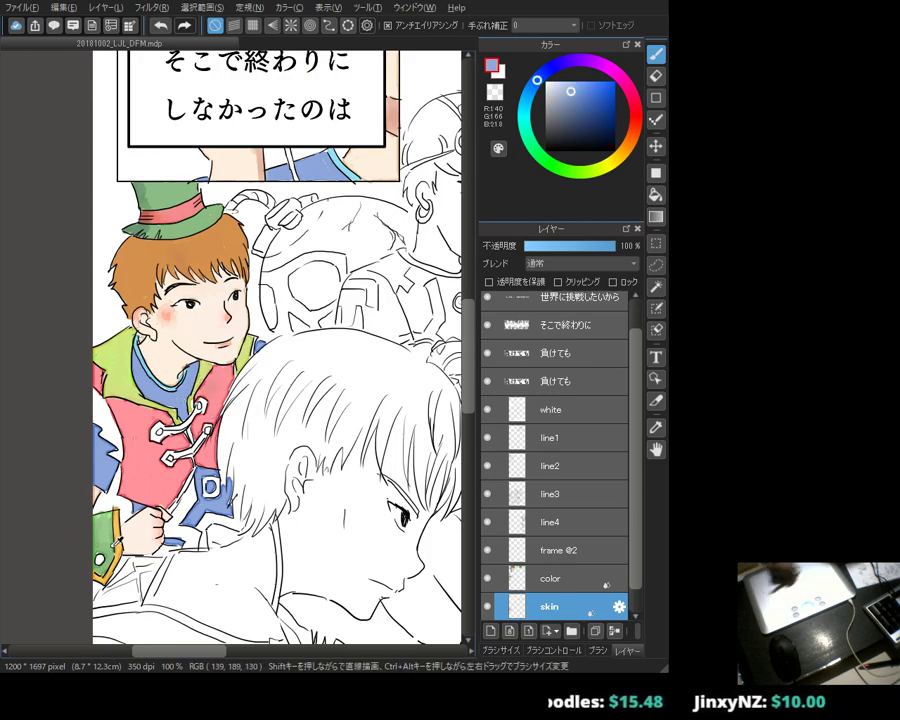
Step: Paint the vest's two clasps with yellow-orange R255 G199 B93, and shift the hue to yellow R255 G228 B93
{"action": "left_click", "coordinate": [117, 539], "text": "alt"}
{"action": "left_click", "coordinate": [590, 82]}
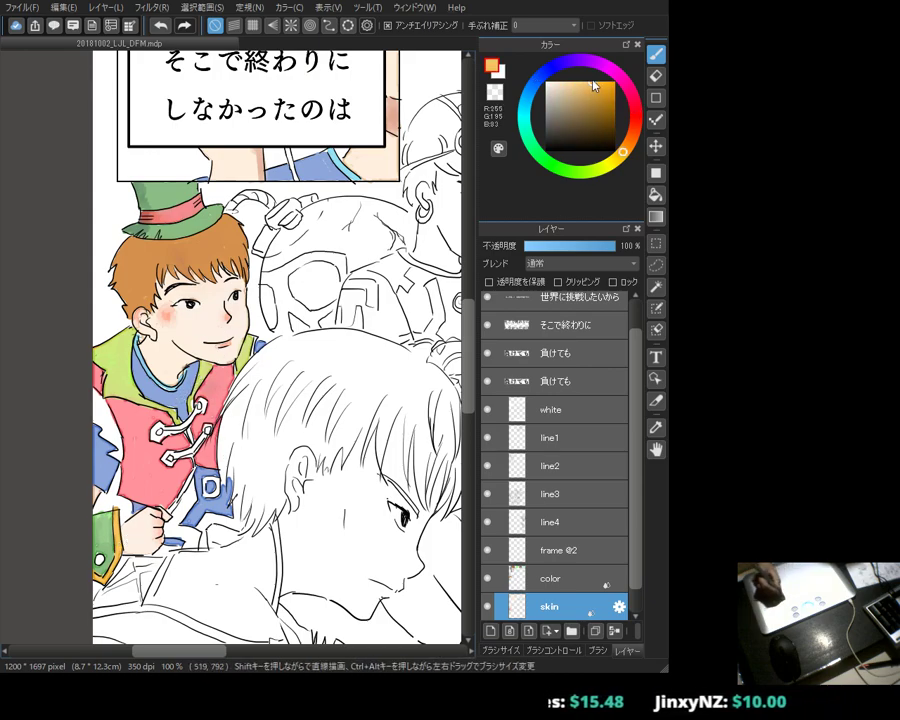
{"action": "left_click_drag", "start_coordinate": [156, 437], "coordinate": [158, 431]}
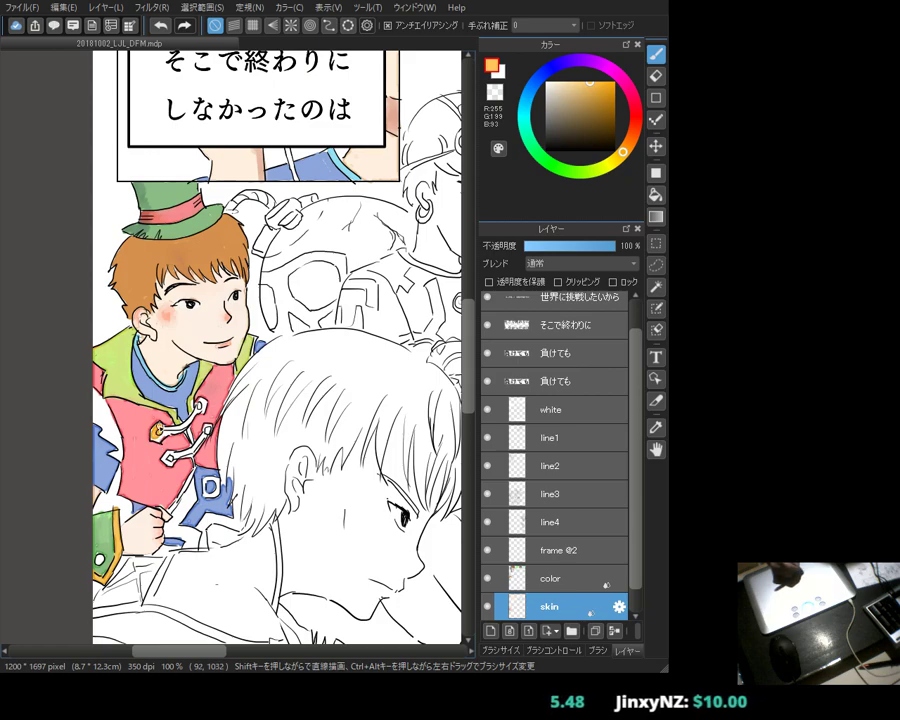
{"action": "left_click", "coordinate": [616, 159]}
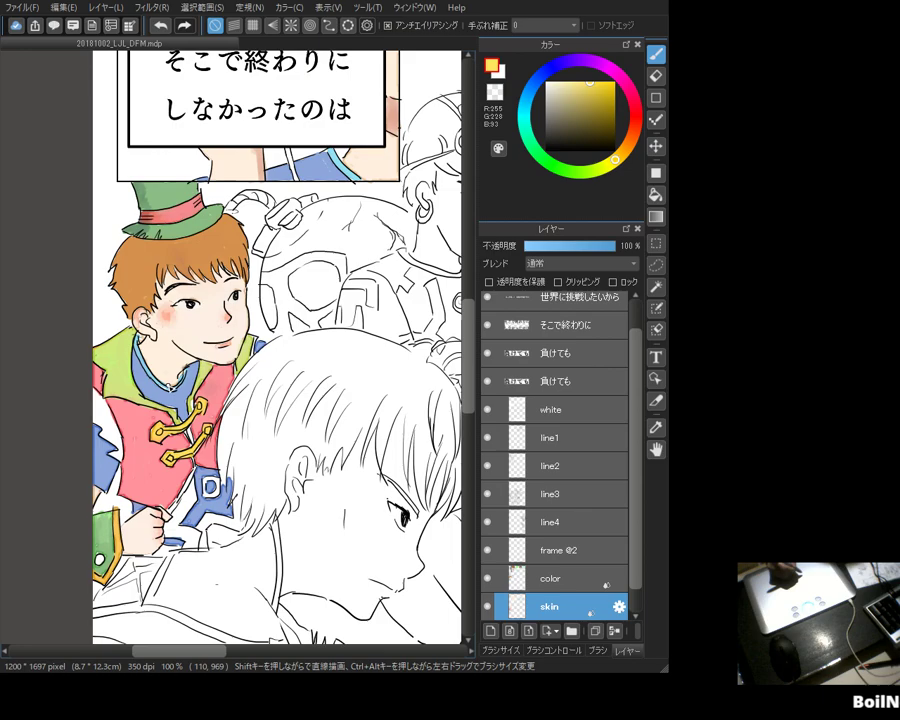
Step: Paint the edge beside the vest's shoulder yellow-green R206 G230 B126, and sample the buckle-area blue and the clasp orange R255 G191 B111
{"action": "right_click", "coordinate": [123, 372]}
{"action": "mouse_move", "coordinate": [106, 404]}
{"action": "left_mouse_down"}
{"action": "mouse_move", "coordinate": [102, 412]}
{"action": "mouse_move", "coordinate": [92, 395]}
{"action": "left_mouse_up"}
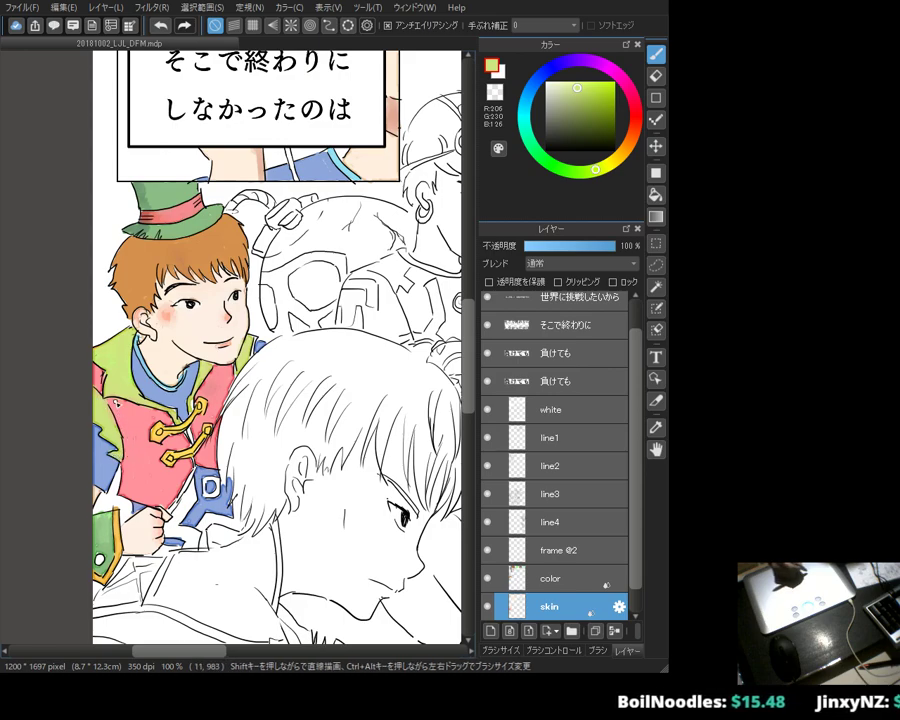
{"action": "right_click", "coordinate": [199, 512]}
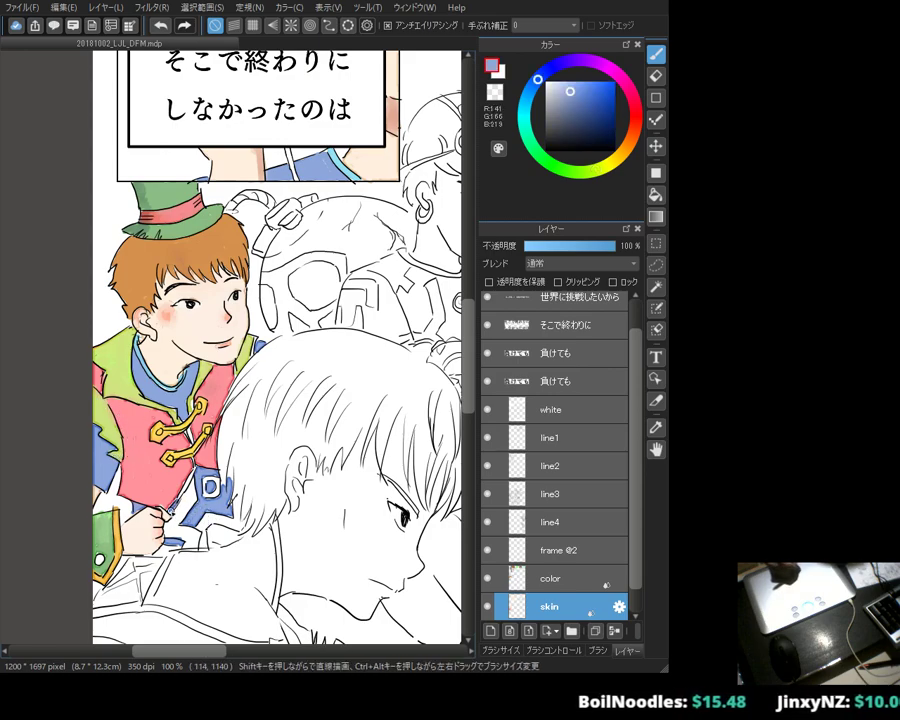
{"action": "right_click", "coordinate": [162, 434]}
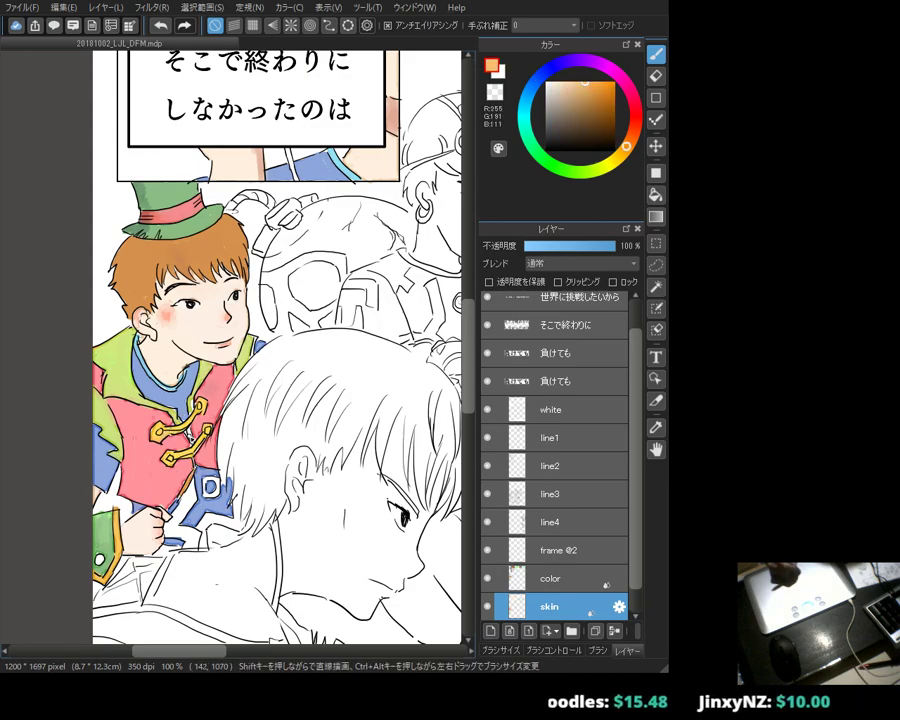
Step: Paint the goggled-helmet boy's ear, neck and face with skin tone R253 G240 B228 sampled from the top-hat boy
{"action": "left_click_drag", "start_coordinate": [281, 433], "coordinate": [148, 443]}
{"action": "left_click_drag", "start_coordinate": [191, 382], "coordinate": [164, 424]}
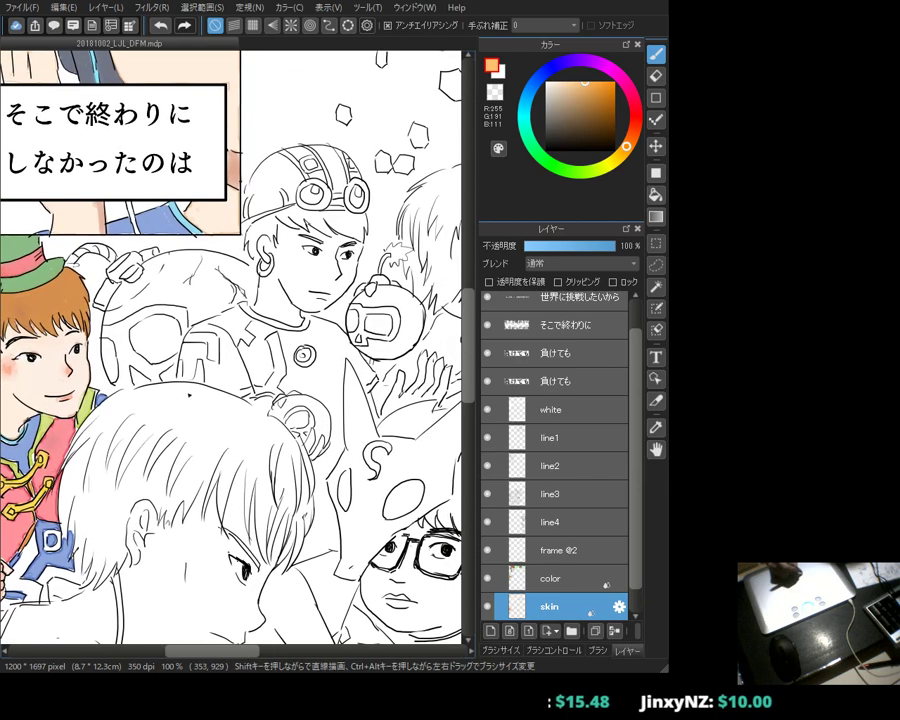
{"action": "right_click", "coordinate": [86, 367]}
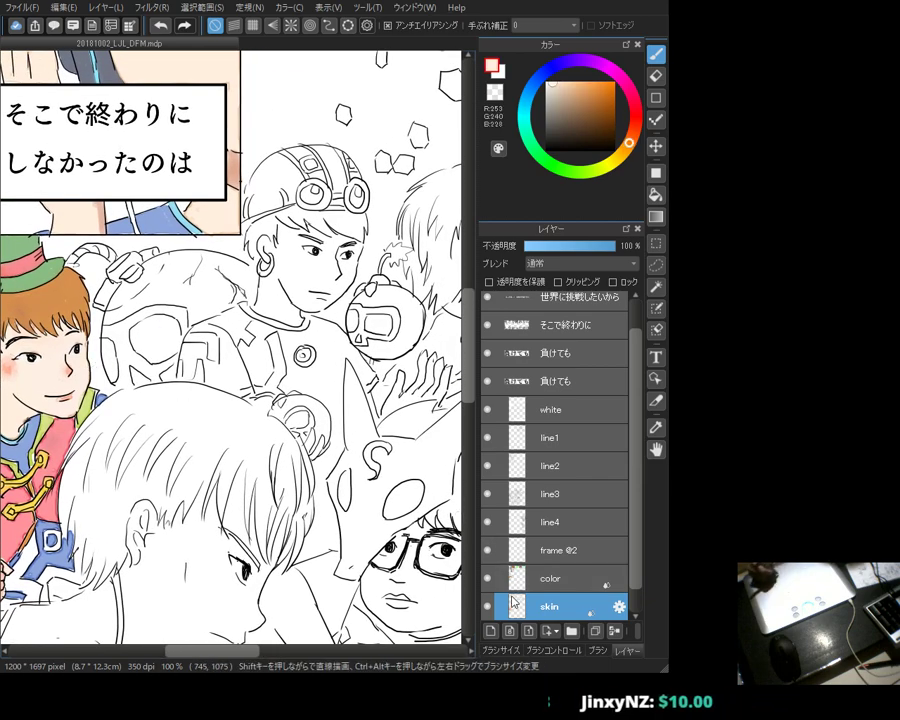
{"action": "left_click_drag", "start_coordinate": [268, 264], "coordinate": [283, 286]}
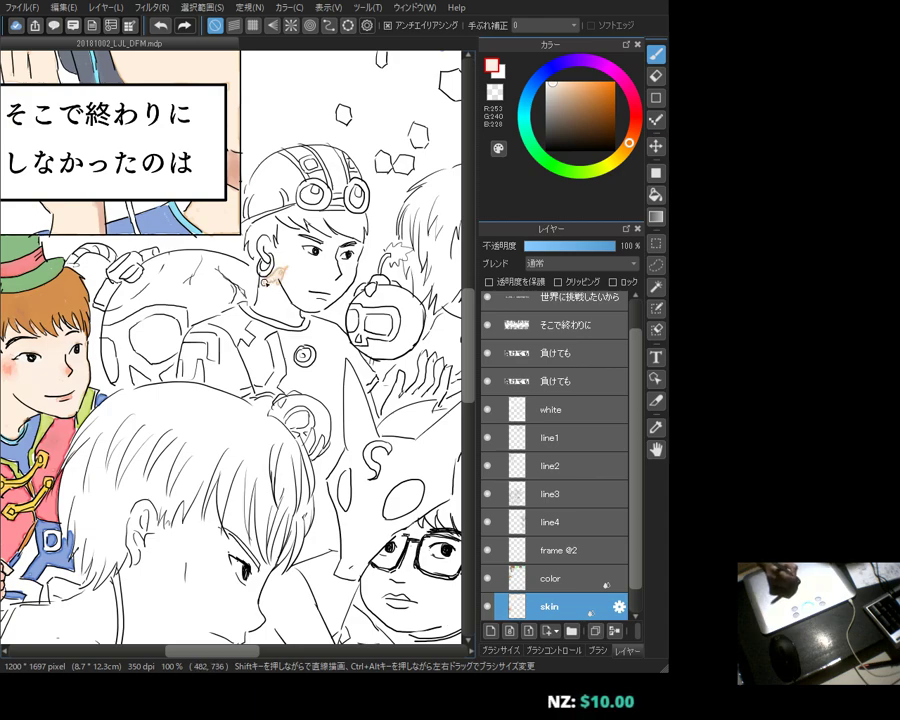
{"action": "mouse_move", "coordinate": [259, 302]}
{"action": "left_mouse_down"}
{"action": "mouse_move", "coordinate": [302, 323]}
{"action": "mouse_move", "coordinate": [265, 293]}
{"action": "mouse_move", "coordinate": [284, 321]}
{"action": "left_mouse_up"}
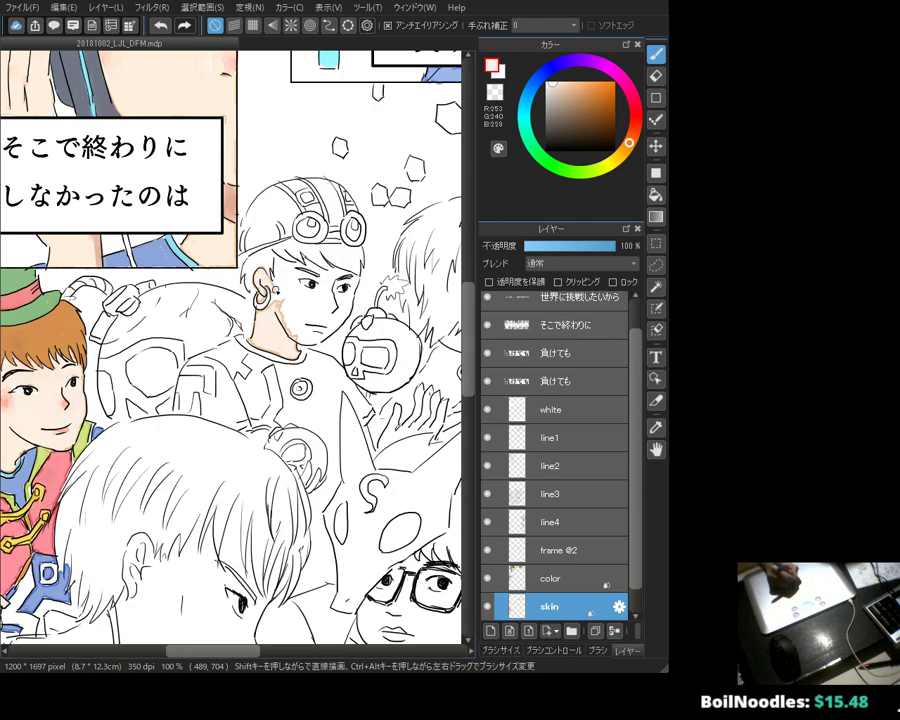
{"action": "left_click_drag", "start_coordinate": [282, 300], "coordinate": [303, 342]}
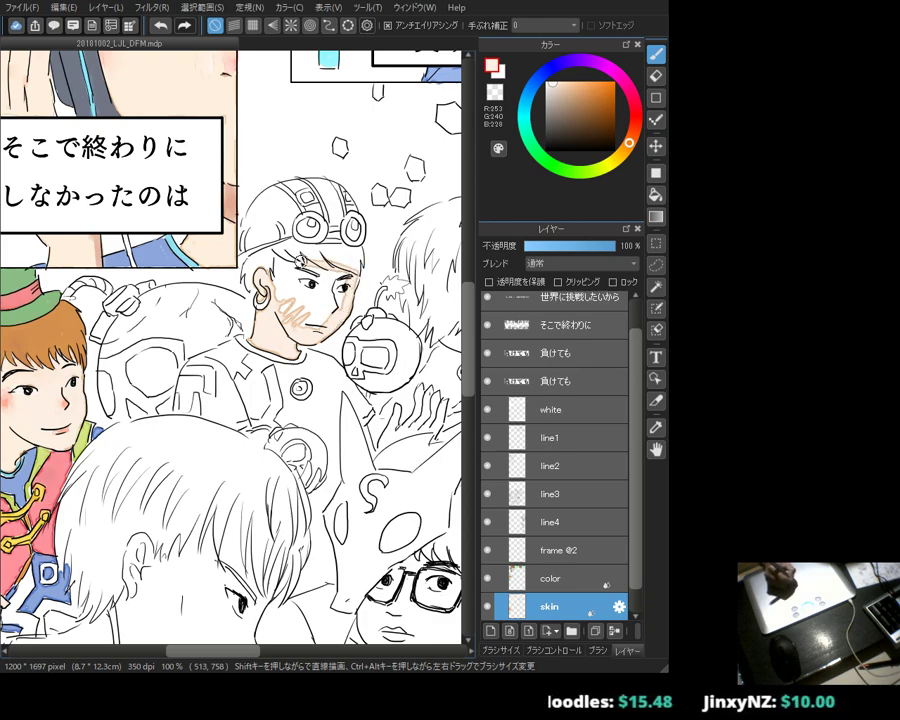
{"action": "mouse_move", "coordinate": [280, 297]}
{"action": "left_mouse_down"}
{"action": "mouse_move", "coordinate": [317, 328]}
{"action": "mouse_move", "coordinate": [339, 300]}
{"action": "mouse_move", "coordinate": [322, 268]}
{"action": "mouse_move", "coordinate": [336, 275]}
{"action": "left_mouse_up"}
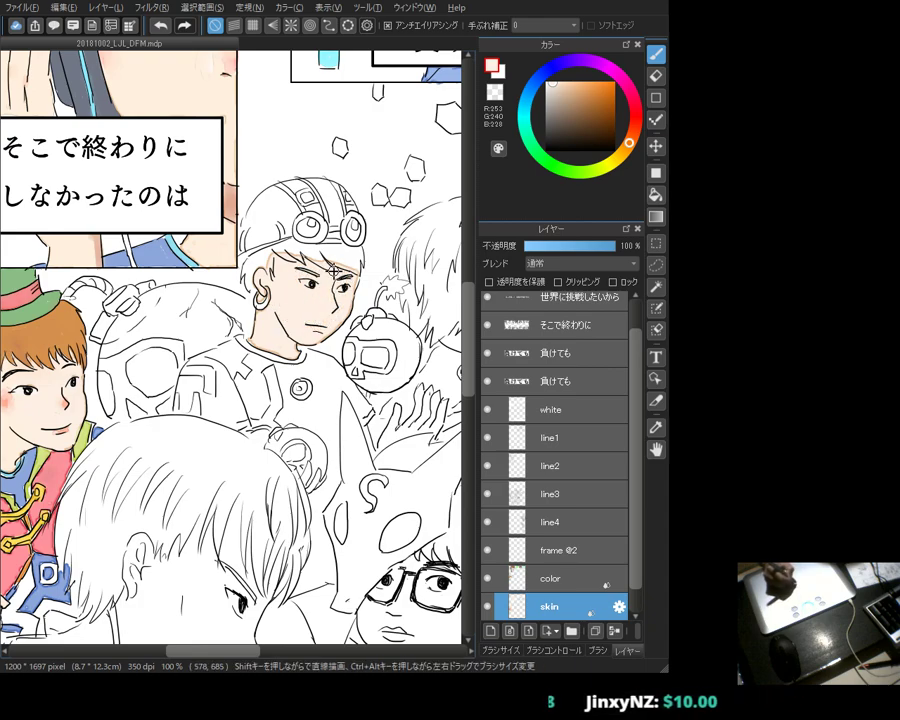
Step: Clean up the goggled-helmet boy's eyes with white R255 G255 B255 and the eraser, and paint the raised hand skin tone R253 G240 B228
{"action": "right_click", "coordinate": [366, 262]}
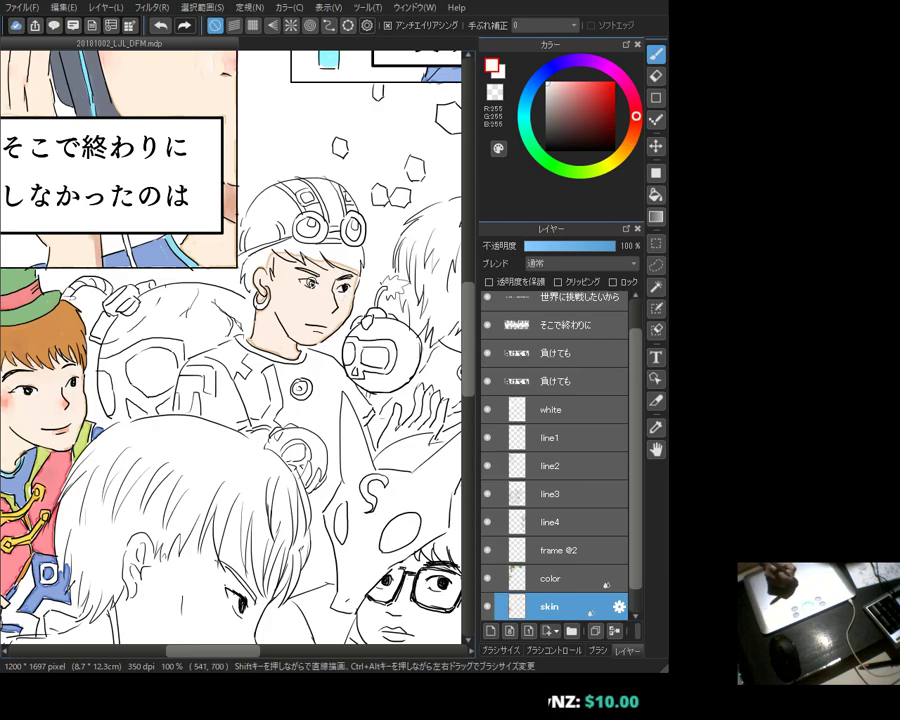
{"action": "key", "text": "e"}
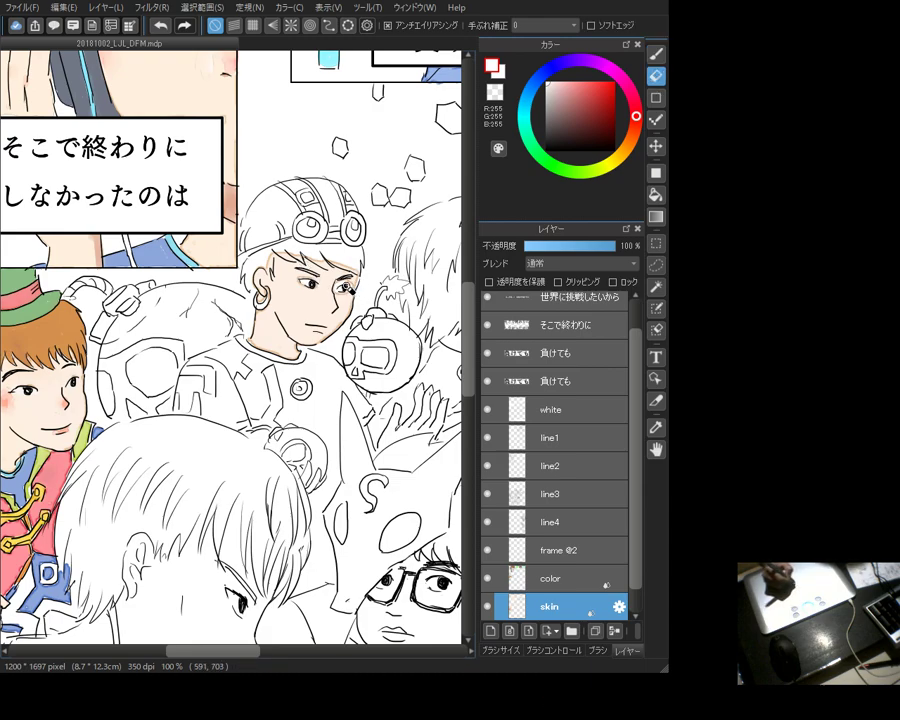
{"action": "key", "text": "b"}
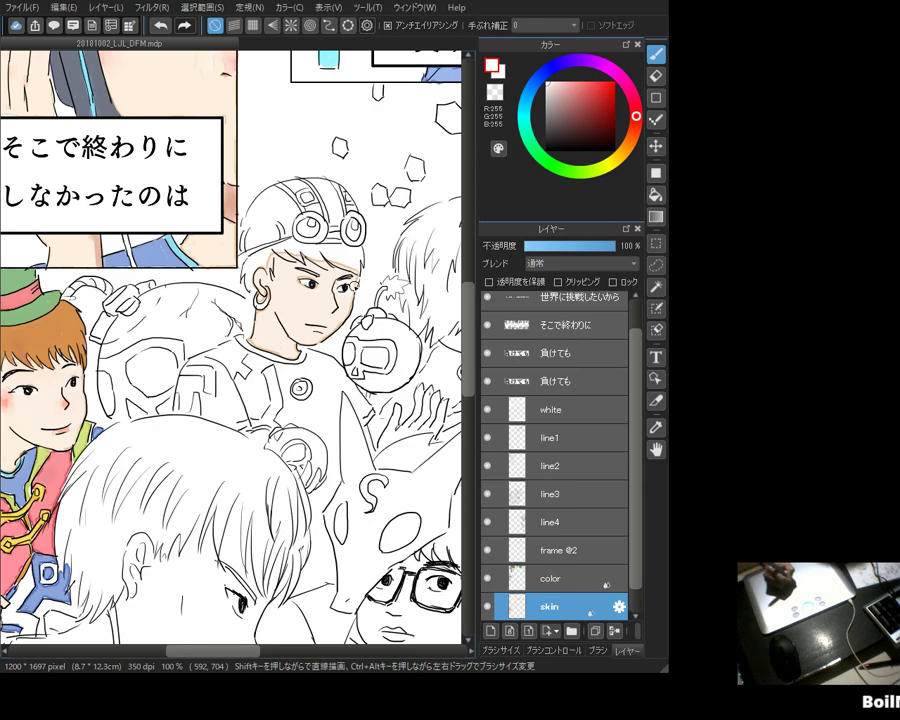
{"action": "left_click", "coordinate": [297, 285], "text": "alt"}
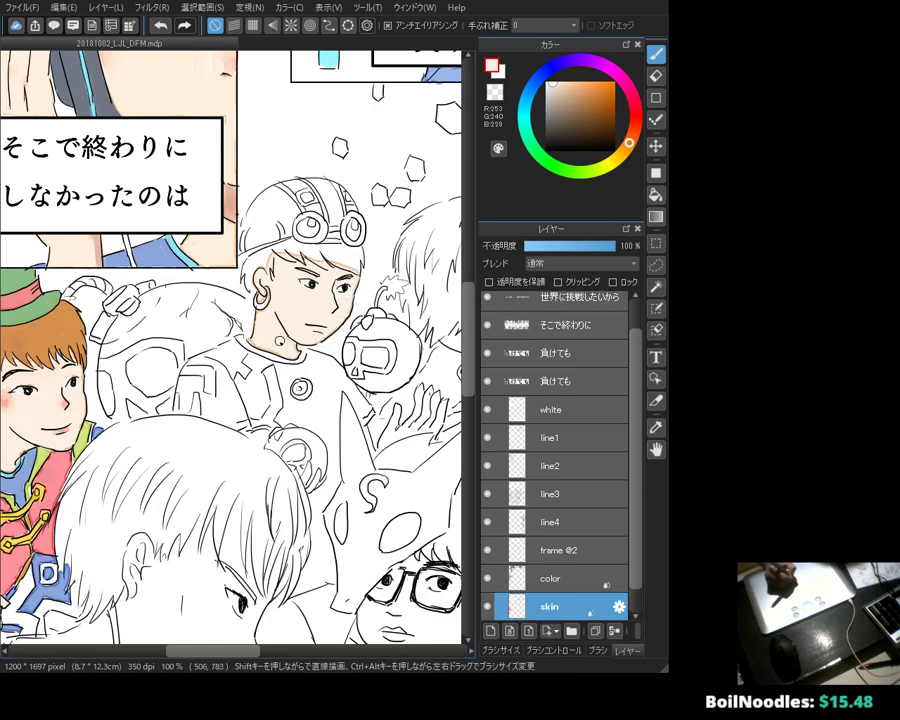
{"action": "mouse_move", "coordinate": [397, 405]}
{"action": "left_mouse_down"}
{"action": "mouse_move", "coordinate": [378, 450]}
{"action": "mouse_move", "coordinate": [411, 427]}
{"action": "mouse_move", "coordinate": [434, 440]}
{"action": "mouse_move", "coordinate": [444, 400]}
{"action": "mouse_move", "coordinate": [432, 426]}
{"action": "mouse_move", "coordinate": [431, 390]}
{"action": "left_mouse_up"}
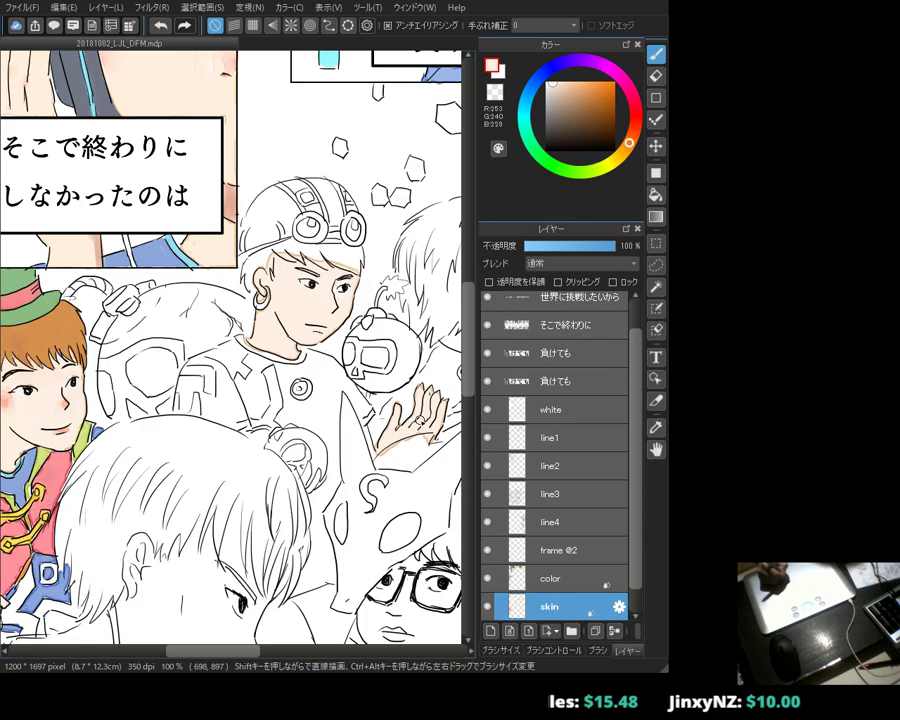
Step: Paint the profile boy's face, ear and neck skin tone R253 G240 B228, erasing overrun around his nose
{"action": "mouse_move", "coordinate": [354, 363]}
{"action": "left_mouse_down"}
{"action": "mouse_move", "coordinate": [245, 294]}
{"action": "mouse_move", "coordinate": [202, 304]}
{"action": "left_mouse_up"}
{"action": "left_click_drag", "start_coordinate": [310, 236], "coordinate": [247, 304]}
{"action": "mouse_move", "coordinate": [266, 258]}
{"action": "left_mouse_down"}
{"action": "mouse_move", "coordinate": [270, 293]}
{"action": "mouse_move", "coordinate": [275, 285]}
{"action": "mouse_move", "coordinate": [288, 298]}
{"action": "mouse_move", "coordinate": [279, 297]}
{"action": "mouse_move", "coordinate": [270, 265]}
{"action": "mouse_move", "coordinate": [311, 271]}
{"action": "left_mouse_up"}
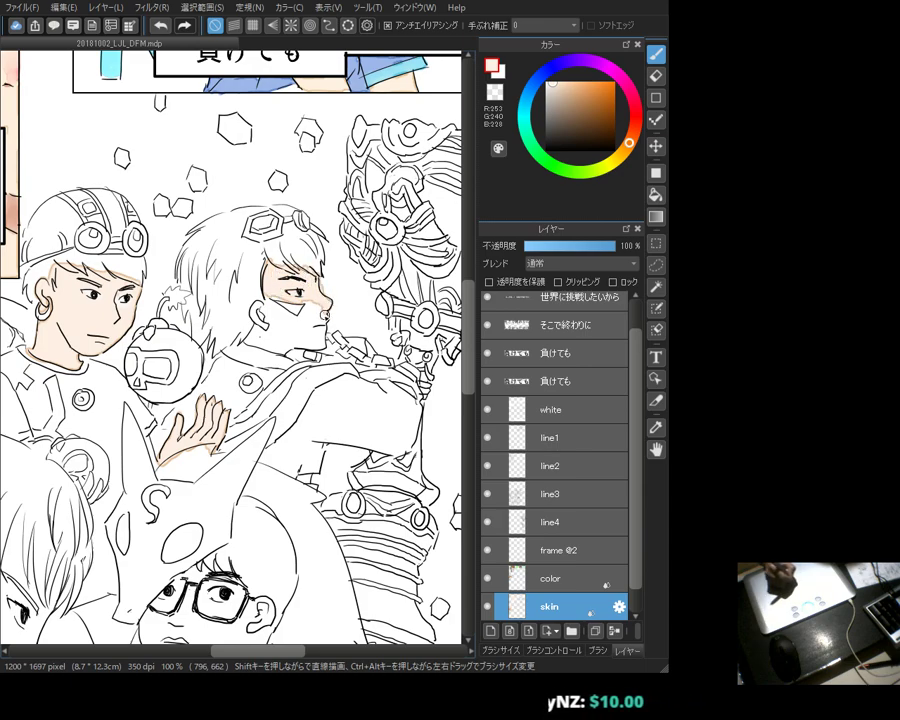
{"action": "key", "text": "e"}
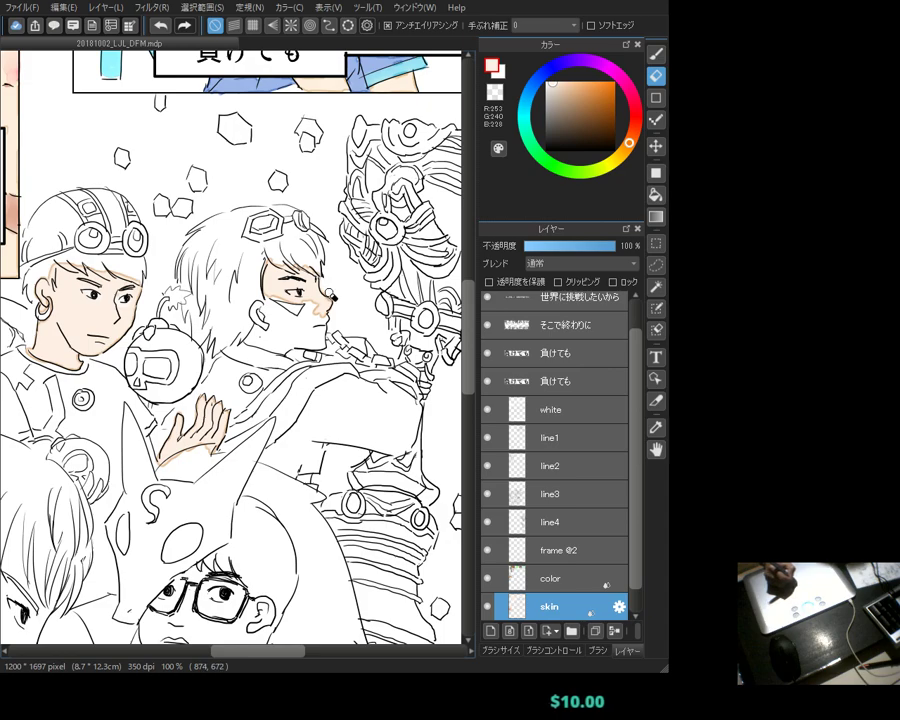
{"action": "key", "text": "b"}
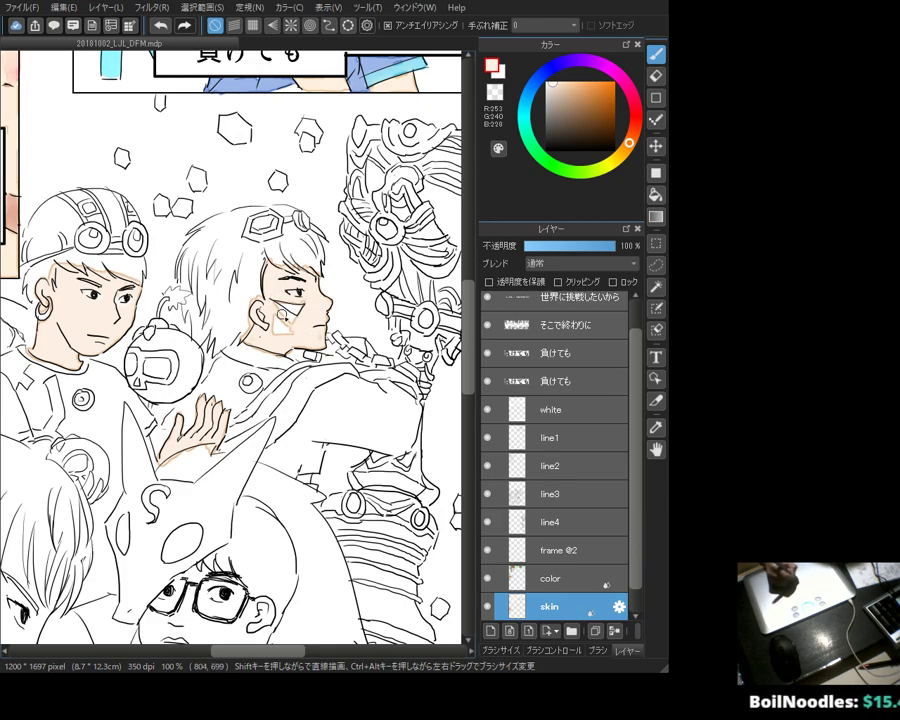
{"action": "left_click_drag", "start_coordinate": [295, 327], "coordinate": [296, 335]}
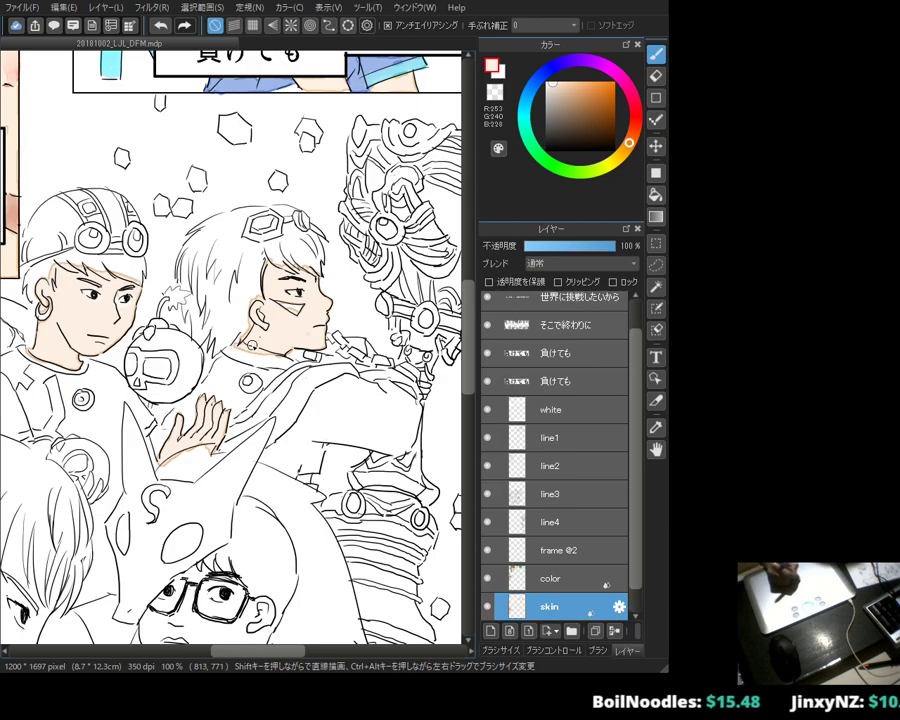
Step: Paint the bespectacled boy's ear and whole face under the horned hood skin tone R253 G240 B228
{"action": "left_click_drag", "start_coordinate": [314, 299], "coordinate": [262, 262]}
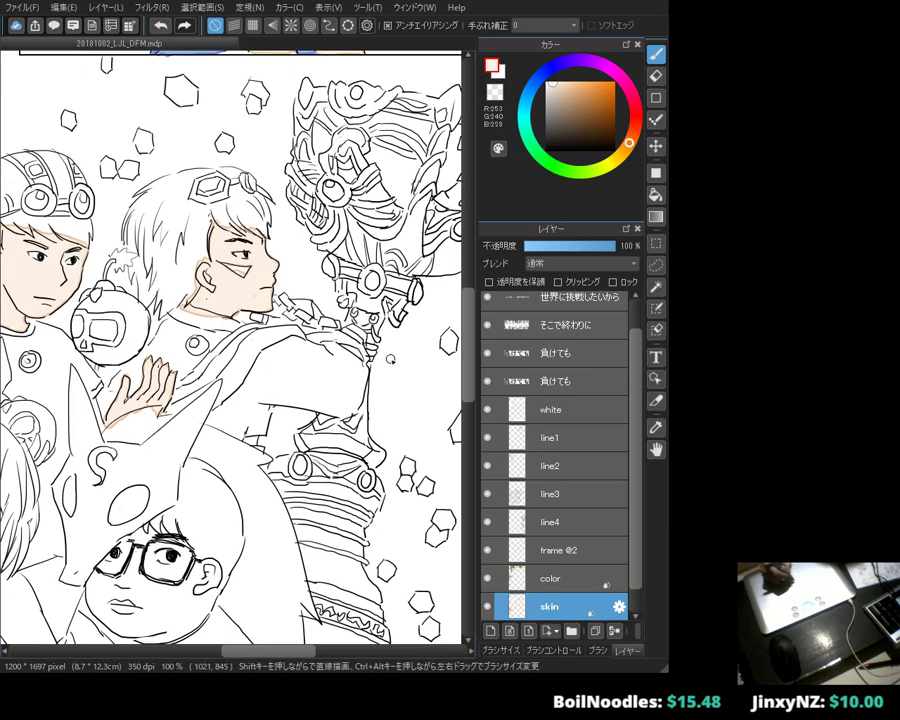
{"action": "left_click_drag", "start_coordinate": [222, 403], "coordinate": [312, 263]}
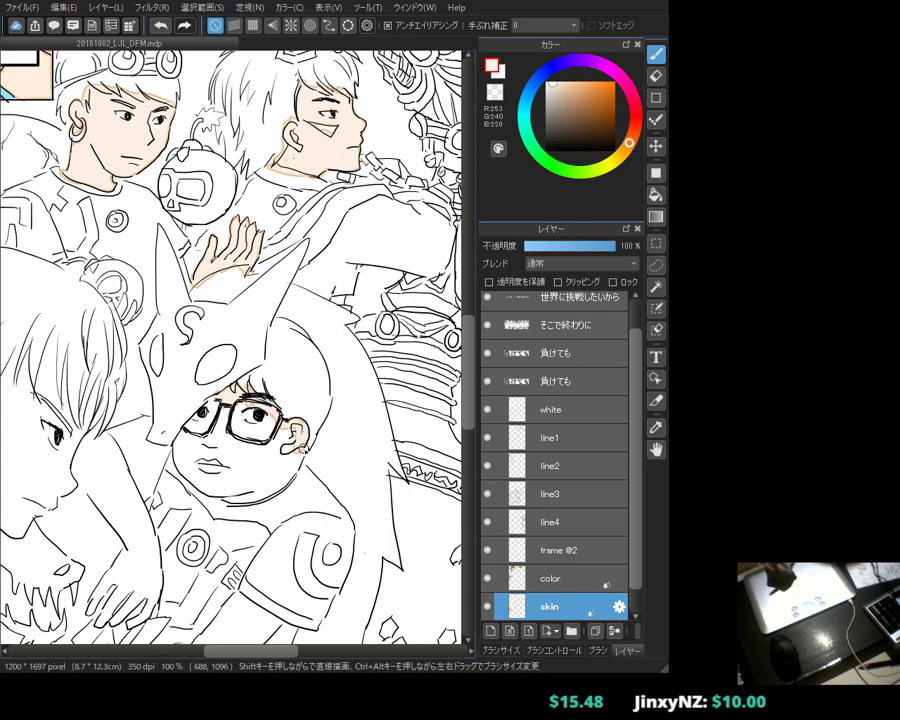
{"action": "mouse_move", "coordinate": [300, 429]}
{"action": "left_mouse_down"}
{"action": "mouse_move", "coordinate": [301, 450]}
{"action": "mouse_move", "coordinate": [272, 484]}
{"action": "mouse_move", "coordinate": [236, 500]}
{"action": "left_mouse_up"}
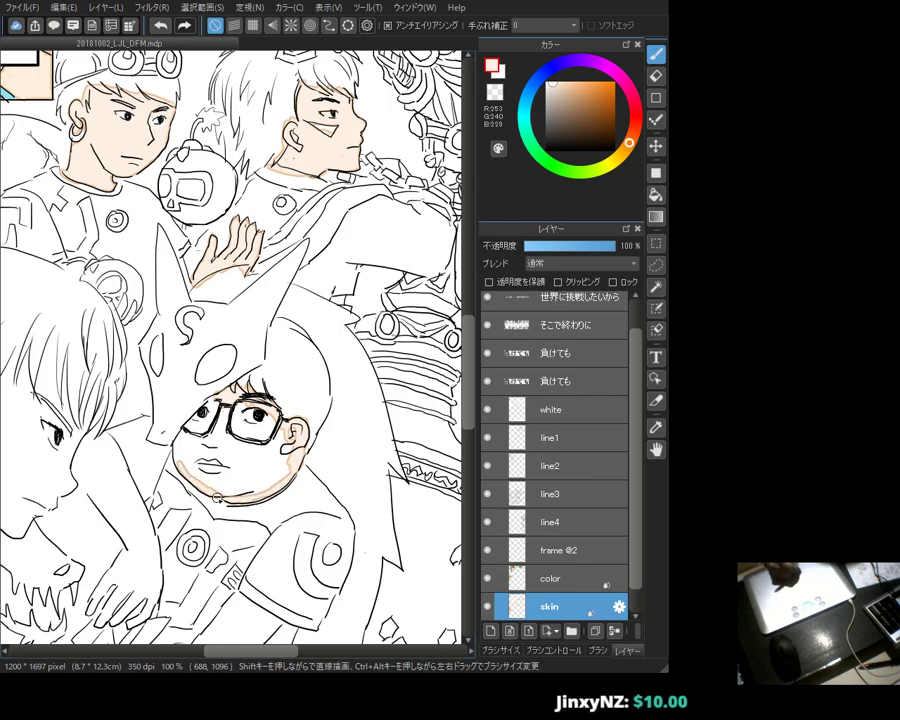
{"action": "mouse_move", "coordinate": [226, 394]}
{"action": "left_mouse_down"}
{"action": "mouse_move", "coordinate": [188, 433]}
{"action": "mouse_move", "coordinate": [190, 443]}
{"action": "mouse_move", "coordinate": [201, 462]}
{"action": "mouse_move", "coordinate": [258, 418]}
{"action": "mouse_move", "coordinate": [243, 438]}
{"action": "mouse_move", "coordinate": [257, 460]}
{"action": "mouse_move", "coordinate": [279, 455]}
{"action": "mouse_move", "coordinate": [232, 475]}
{"action": "mouse_move", "coordinate": [250, 478]}
{"action": "mouse_move", "coordinate": [222, 443]}
{"action": "mouse_move", "coordinate": [219, 480]}
{"action": "mouse_move", "coordinate": [228, 495]}
{"action": "mouse_move", "coordinate": [274, 490]}
{"action": "left_mouse_up"}
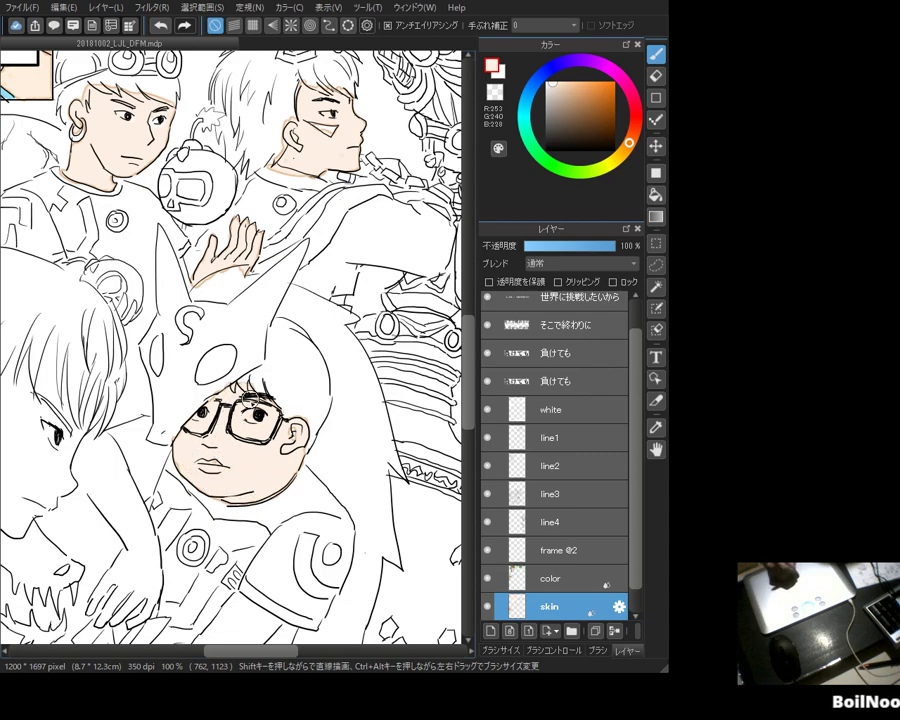
Step: Clean up around the bespectacled boy's eyes and glasses with white R255 G255 B255 and the eraser
{"action": "left_click_drag", "start_coordinate": [262, 459], "coordinate": [296, 439]}
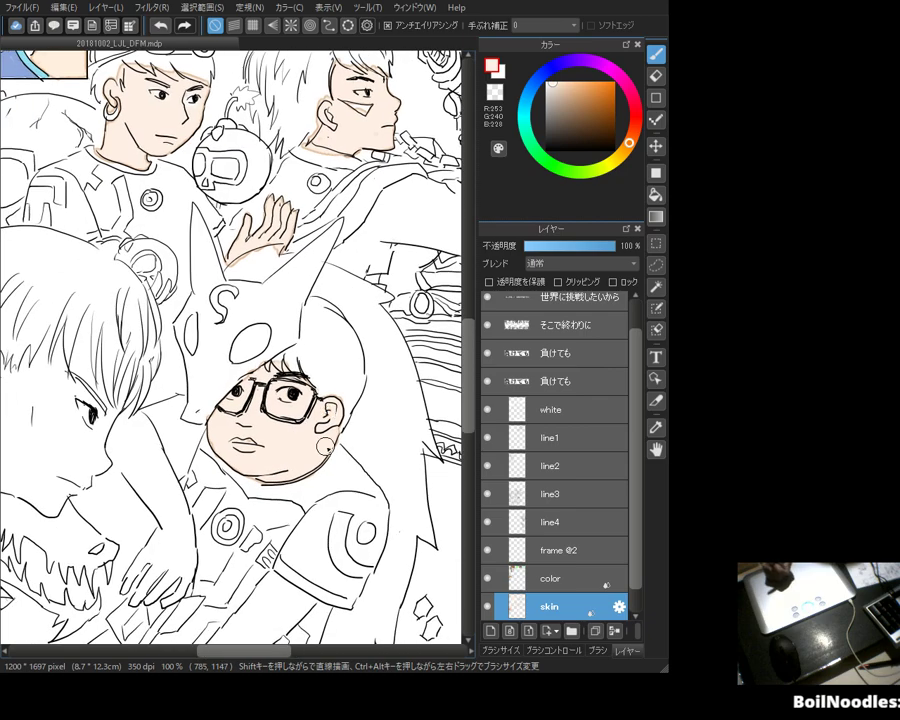
{"action": "right_click", "coordinate": [342, 390]}
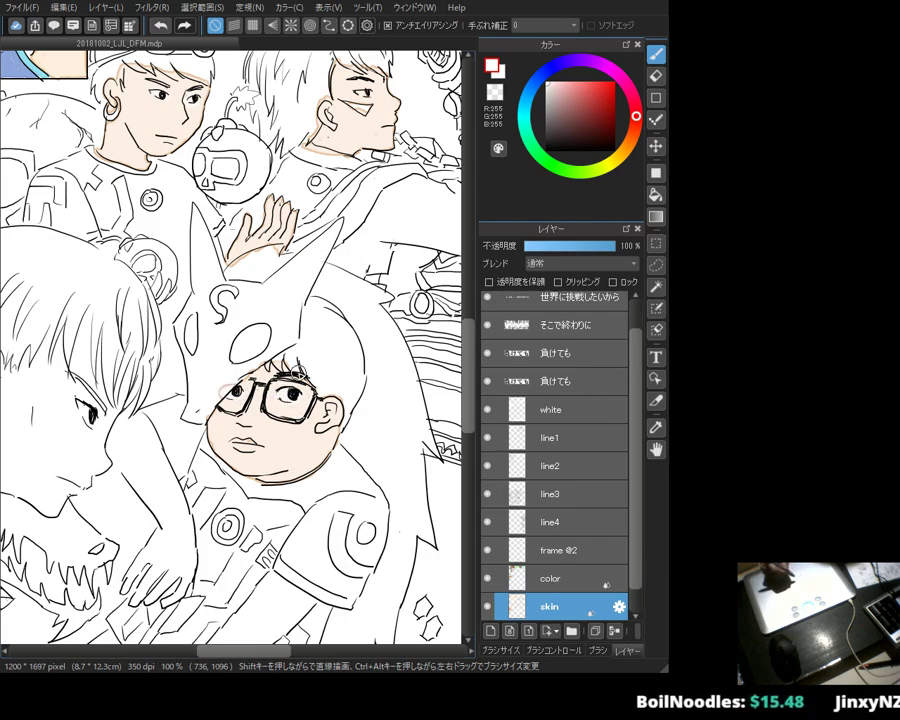
{"action": "key", "text": "e"}
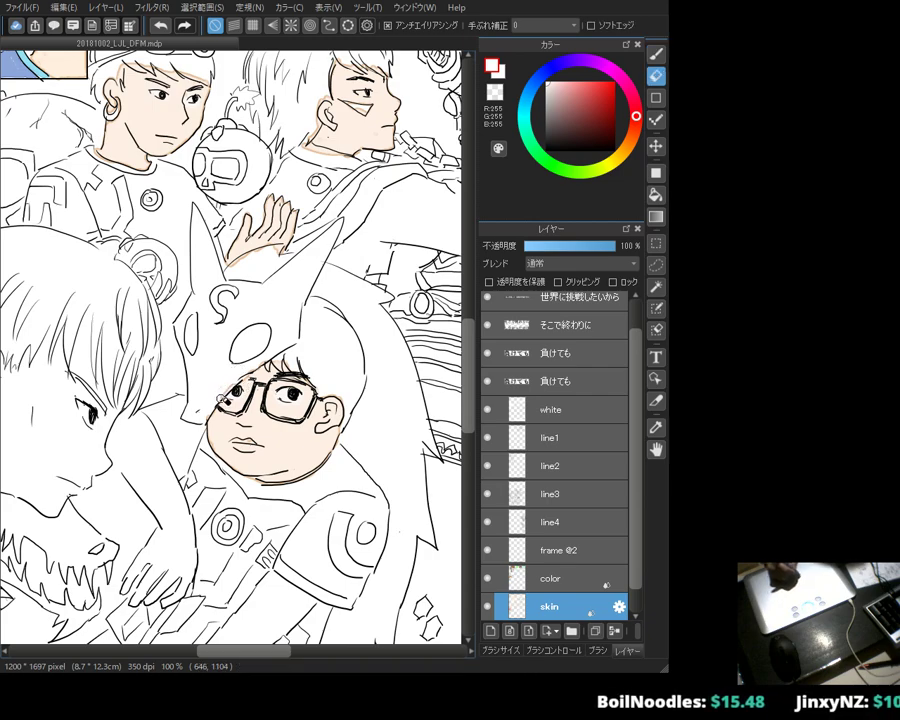
{"action": "key", "text": "b"}
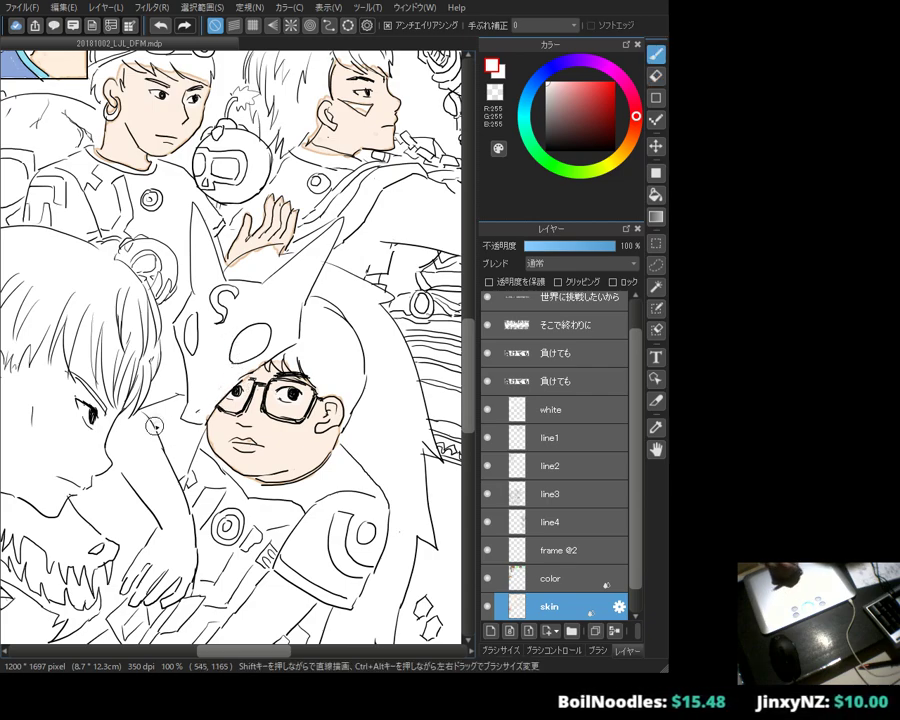
Step: Paint the bent forearm and hand beside the foreground boy, and the arm below the armoured sleeve, skin tone R253 G240 B228
{"action": "right_click", "coordinate": [281, 444]}
{"action": "mouse_move", "coordinate": [144, 439]}
{"action": "left_mouse_down"}
{"action": "mouse_move", "coordinate": [116, 432]}
{"action": "mouse_move", "coordinate": [132, 480]}
{"action": "mouse_move", "coordinate": [141, 484]}
{"action": "mouse_move", "coordinate": [129, 449]}
{"action": "mouse_move", "coordinate": [138, 437]}
{"action": "mouse_move", "coordinate": [185, 518]}
{"action": "left_mouse_up"}
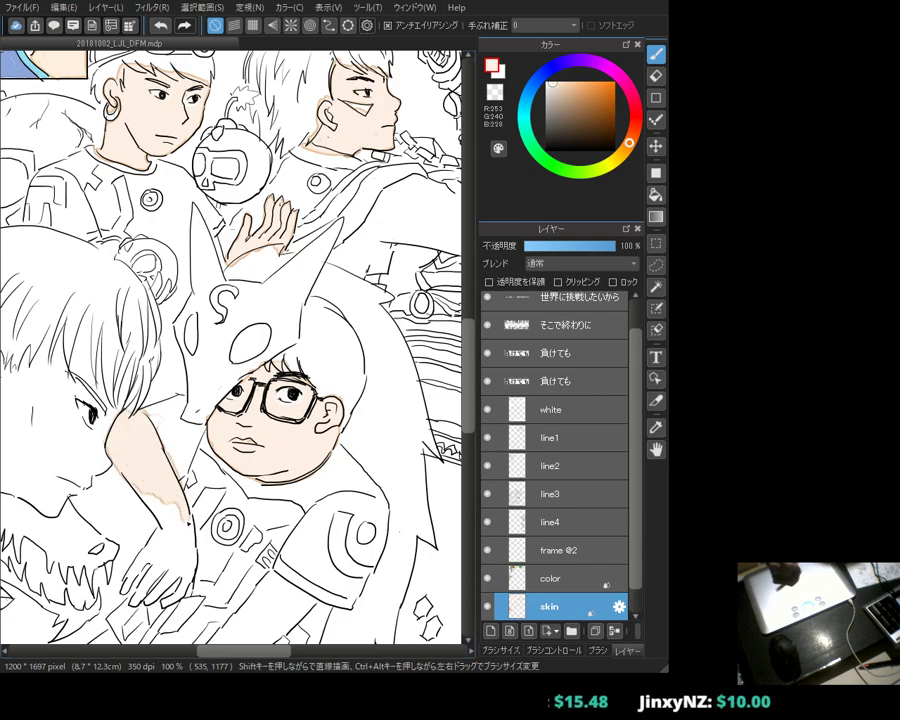
{"action": "scroll", "coordinate": [185, 518], "scroll_direction": "down", "scroll_amount": 3}
{"action": "mouse_move", "coordinate": [170, 432]}
{"action": "left_mouse_down"}
{"action": "mouse_move", "coordinate": [152, 410]}
{"action": "mouse_move", "coordinate": [165, 440]}
{"action": "mouse_move", "coordinate": [176, 382]}
{"action": "mouse_move", "coordinate": [158, 380]}
{"action": "mouse_move", "coordinate": [162, 372]}
{"action": "left_mouse_up"}
{"action": "scroll", "coordinate": [185, 460], "scroll_direction": "down", "scroll_amount": 2}
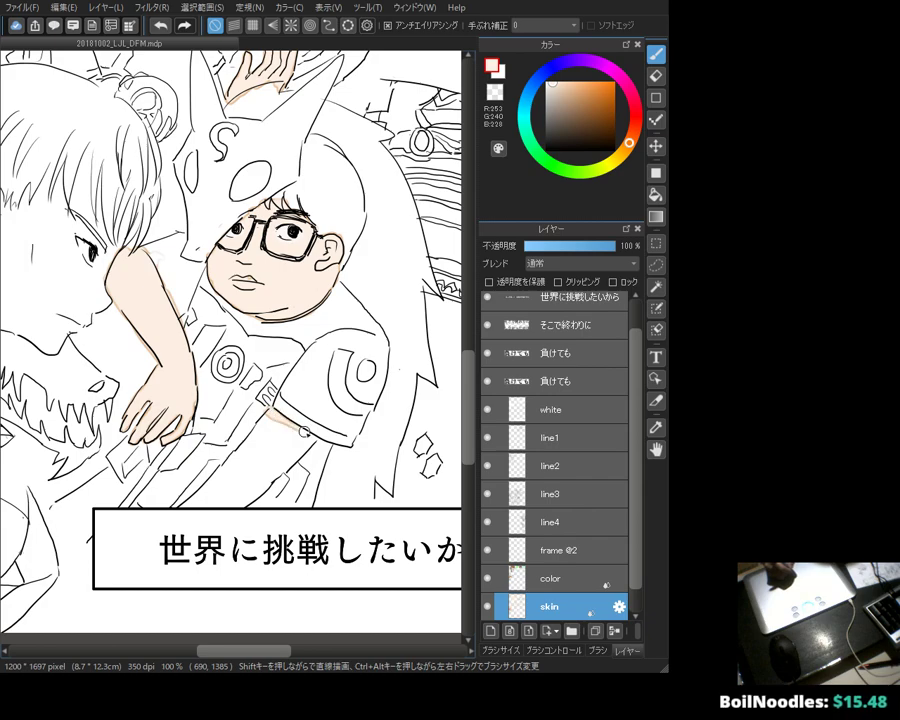
{"action": "mouse_move", "coordinate": [318, 440]}
{"action": "left_mouse_down"}
{"action": "mouse_move", "coordinate": [281, 472]}
{"action": "mouse_move", "coordinate": [267, 414]}
{"action": "mouse_move", "coordinate": [227, 468]}
{"action": "mouse_move", "coordinate": [176, 511]}
{"action": "mouse_move", "coordinate": [233, 506]}
{"action": "mouse_move", "coordinate": [268, 481]}
{"action": "mouse_move", "coordinate": [243, 505]}
{"action": "mouse_move", "coordinate": [286, 468]}
{"action": "mouse_move", "coordinate": [261, 492]}
{"action": "mouse_move", "coordinate": [212, 499]}
{"action": "mouse_move", "coordinate": [265, 462]}
{"action": "left_mouse_up"}
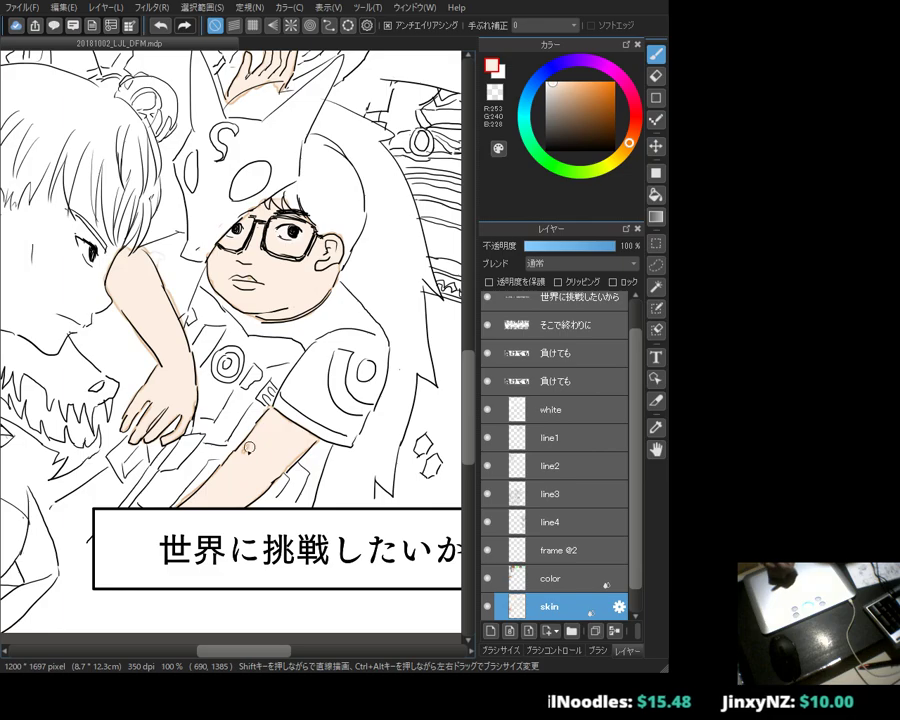
Step: Paint the large foreground boy's jaw, face, ear and forehead between the bangs skin tone R253 G240 B228
{"action": "left_click_drag", "start_coordinate": [113, 377], "coordinate": [306, 473]}
{"action": "mouse_move", "coordinate": [185, 407]}
{"action": "left_mouse_down"}
{"action": "mouse_move", "coordinate": [178, 402]}
{"action": "mouse_move", "coordinate": [195, 412]}
{"action": "mouse_move", "coordinate": [187, 421]}
{"action": "mouse_move", "coordinate": [209, 426]}
{"action": "left_mouse_up"}
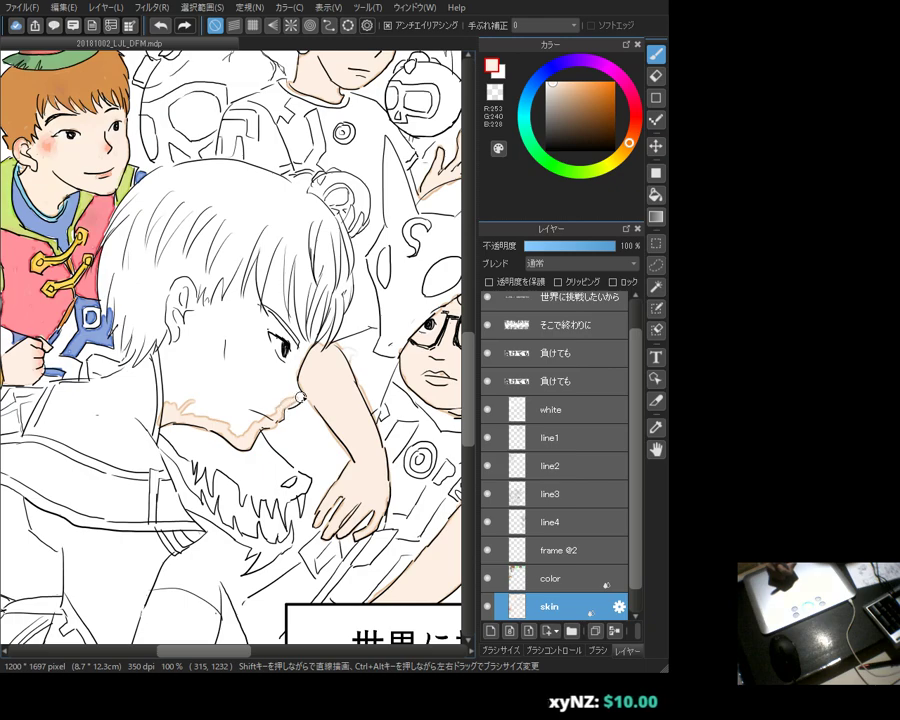
{"action": "mouse_move", "coordinate": [287, 408]}
{"action": "left_mouse_down"}
{"action": "mouse_move", "coordinate": [306, 375]}
{"action": "mouse_move", "coordinate": [285, 366]}
{"action": "mouse_move", "coordinate": [315, 319]}
{"action": "mouse_move", "coordinate": [320, 330]}
{"action": "mouse_move", "coordinate": [297, 327]}
{"action": "mouse_move", "coordinate": [289, 271]}
{"action": "mouse_move", "coordinate": [297, 260]}
{"action": "mouse_move", "coordinate": [281, 251]}
{"action": "mouse_move", "coordinate": [265, 312]}
{"action": "left_mouse_up"}
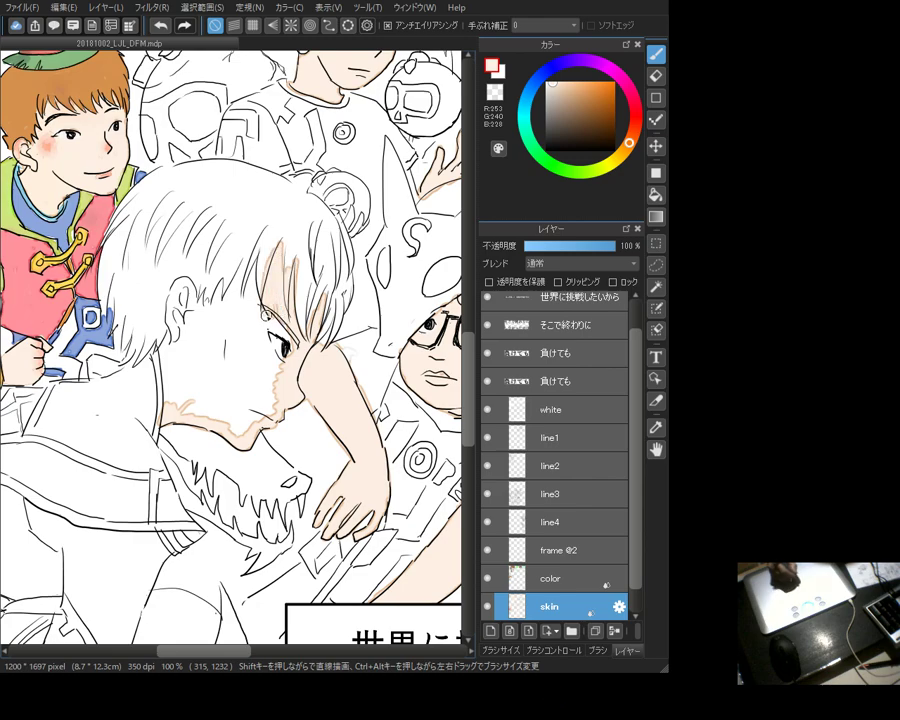
{"action": "mouse_move", "coordinate": [284, 240]}
{"action": "left_mouse_down"}
{"action": "mouse_move", "coordinate": [277, 300]}
{"action": "mouse_move", "coordinate": [246, 289]}
{"action": "mouse_move", "coordinate": [260, 287]}
{"action": "mouse_move", "coordinate": [245, 287]}
{"action": "mouse_move", "coordinate": [255, 286]}
{"action": "mouse_move", "coordinate": [254, 259]}
{"action": "mouse_move", "coordinate": [178, 322]}
{"action": "mouse_move", "coordinate": [183, 283]}
{"action": "mouse_move", "coordinate": [171, 311]}
{"action": "mouse_move", "coordinate": [178, 333]}
{"action": "mouse_move", "coordinate": [161, 351]}
{"action": "mouse_move", "coordinate": [172, 393]}
{"action": "mouse_move", "coordinate": [178, 380]}
{"action": "mouse_move", "coordinate": [186, 404]}
{"action": "mouse_move", "coordinate": [241, 431]}
{"action": "mouse_move", "coordinate": [268, 411]}
{"action": "mouse_move", "coordinate": [255, 412]}
{"action": "mouse_move", "coordinate": [241, 433]}
{"action": "mouse_move", "coordinate": [279, 386]}
{"action": "mouse_move", "coordinate": [252, 369]}
{"action": "mouse_move", "coordinate": [290, 328]}
{"action": "mouse_move", "coordinate": [246, 310]}
{"action": "mouse_move", "coordinate": [210, 315]}
{"action": "mouse_move", "coordinate": [174, 356]}
{"action": "mouse_move", "coordinate": [168, 378]}
{"action": "mouse_move", "coordinate": [216, 377]}
{"action": "mouse_move", "coordinate": [227, 410]}
{"action": "mouse_move", "coordinate": [225, 375]}
{"action": "mouse_move", "coordinate": [260, 327]}
{"action": "mouse_move", "coordinate": [240, 317]}
{"action": "mouse_move", "coordinate": [200, 322]}
{"action": "mouse_move", "coordinate": [267, 293]}
{"action": "mouse_move", "coordinate": [287, 360]}
{"action": "left_mouse_up"}
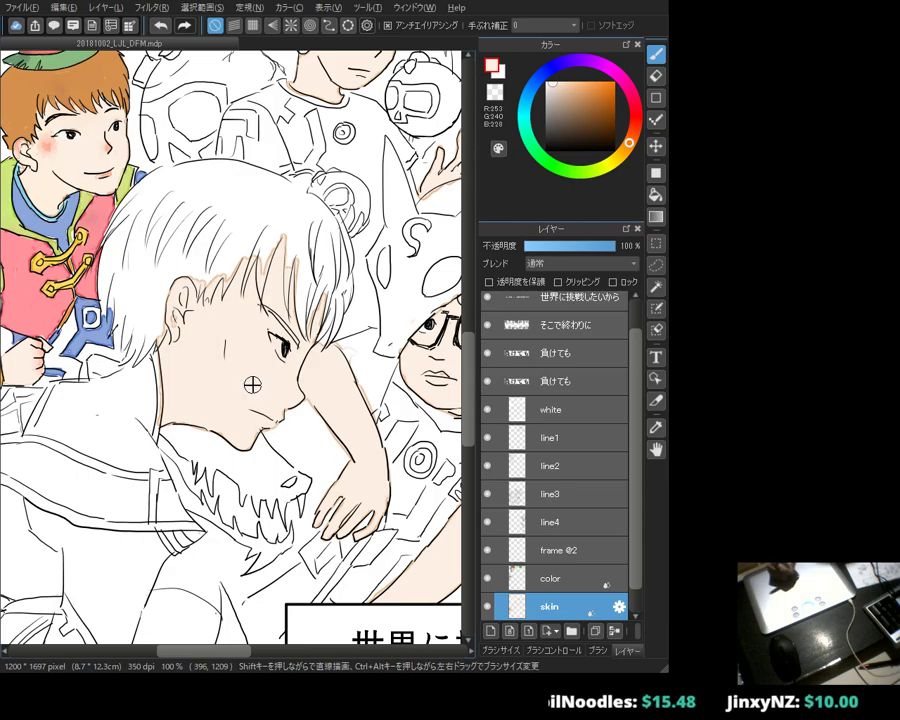
{"action": "left_click_drag", "start_coordinate": [203, 355], "coordinate": [190, 428]}
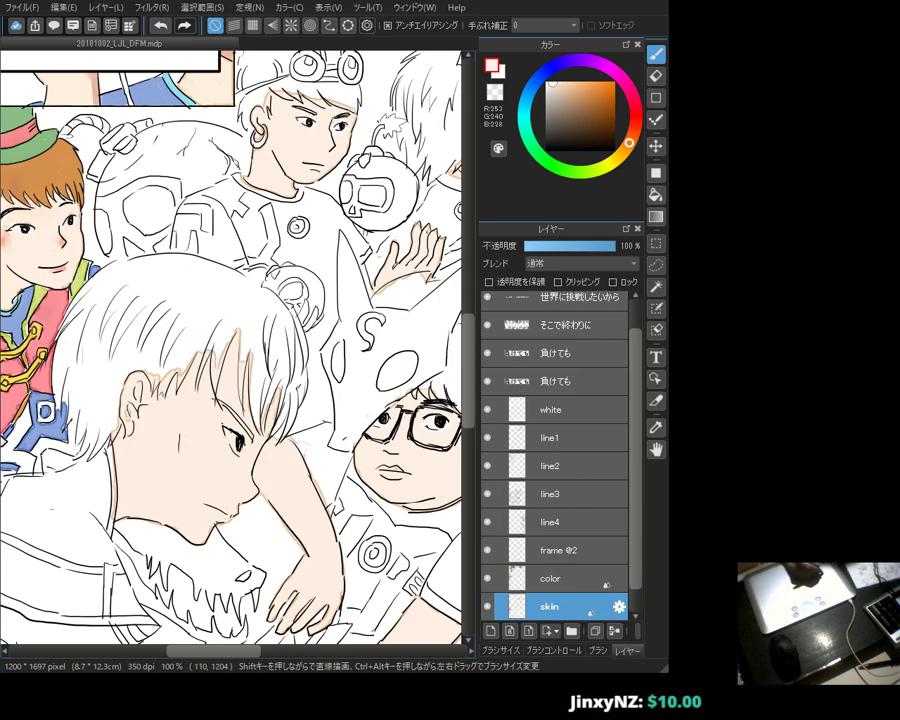
Step: Make the color layer active and choose grey-brown R164 G144 B127 for painting around the goggled-helmet boy
{"action": "left_click_drag", "start_coordinate": [344, 282], "coordinate": [224, 396]}
{"action": "mouse_move", "coordinate": [282, 328]}
{"action": "left_mouse_down"}
{"action": "mouse_move", "coordinate": [229, 341]}
{"action": "mouse_move", "coordinate": [420, 345]}
{"action": "left_mouse_up"}
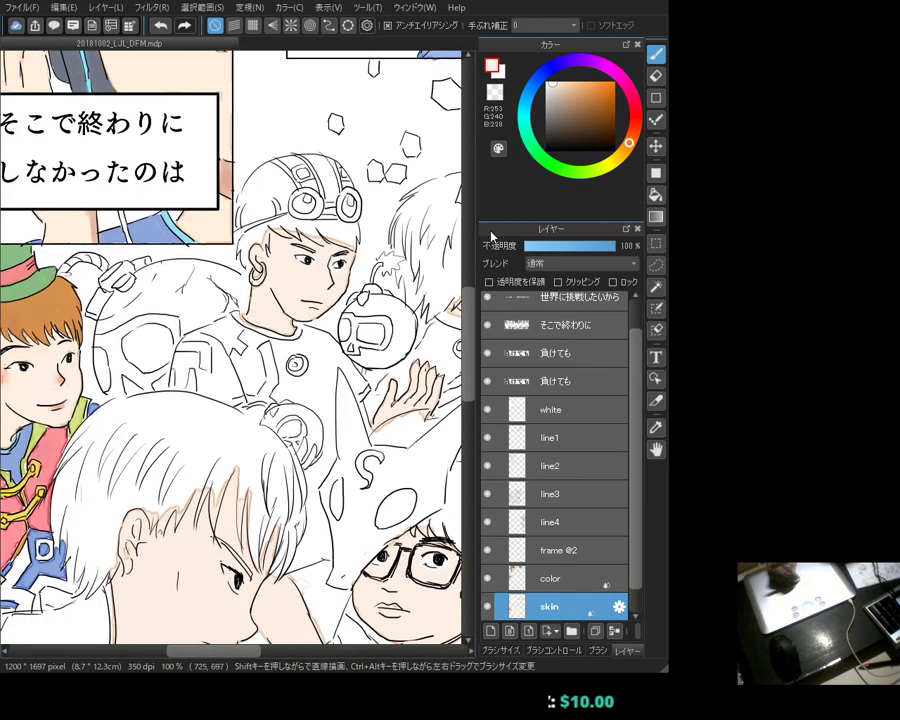
{"action": "left_click", "coordinate": [569, 578]}
{"action": "left_click", "coordinate": [567, 125]}
{"action": "left_click", "coordinate": [561, 105]}
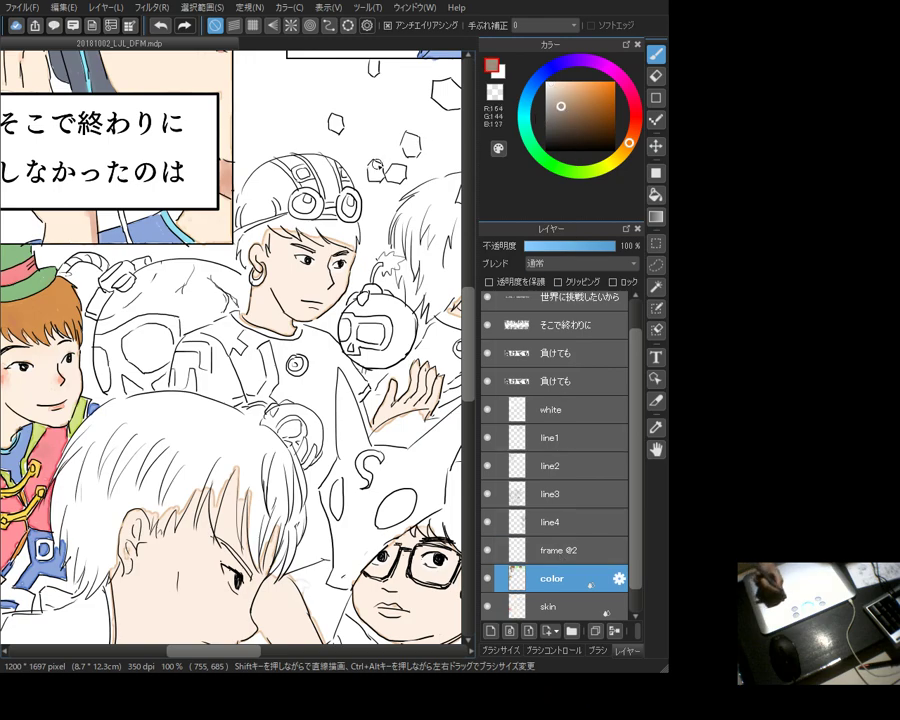
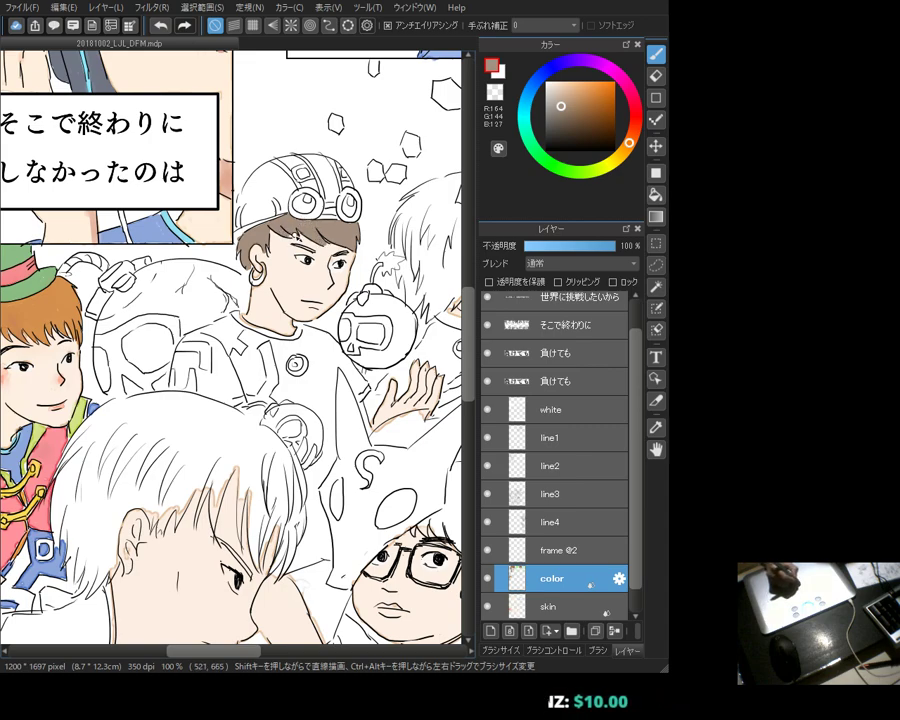
Step: Paint the profile boy's bangs and long back hair around his goggles grey-brown R164 G144 B127 on the color layer
{"action": "left_click_drag", "start_coordinate": [334, 316], "coordinate": [215, 334]}
{"action": "left_click_drag", "start_coordinate": [305, 286], "coordinate": [267, 304]}
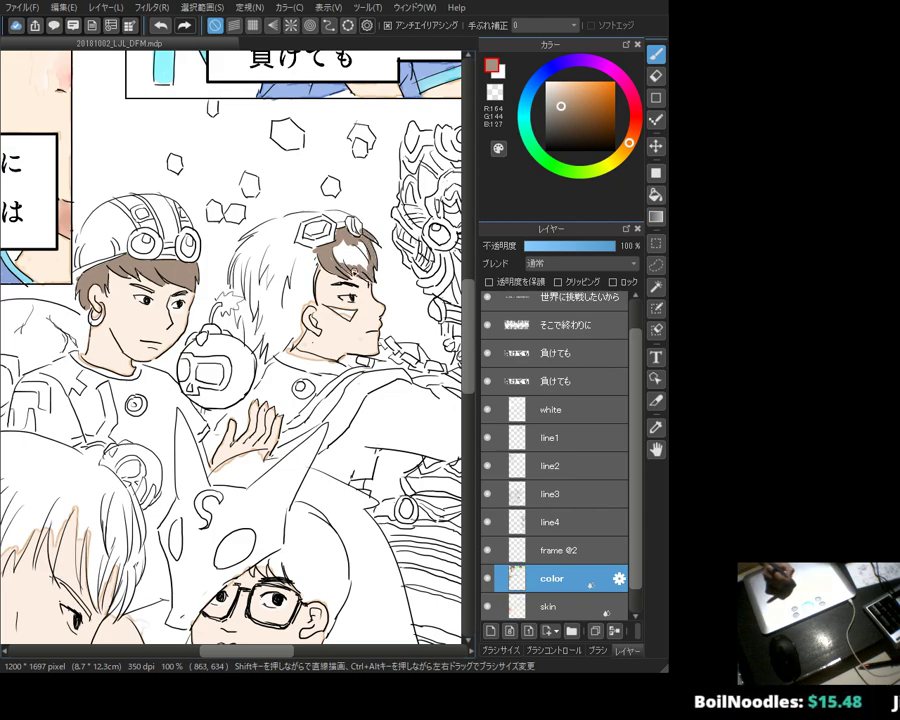
{"action": "mouse_move", "coordinate": [353, 263]}
{"action": "left_mouse_down"}
{"action": "mouse_move", "coordinate": [355, 234]}
{"action": "mouse_move", "coordinate": [333, 258]}
{"action": "mouse_move", "coordinate": [355, 250]}
{"action": "left_mouse_up"}
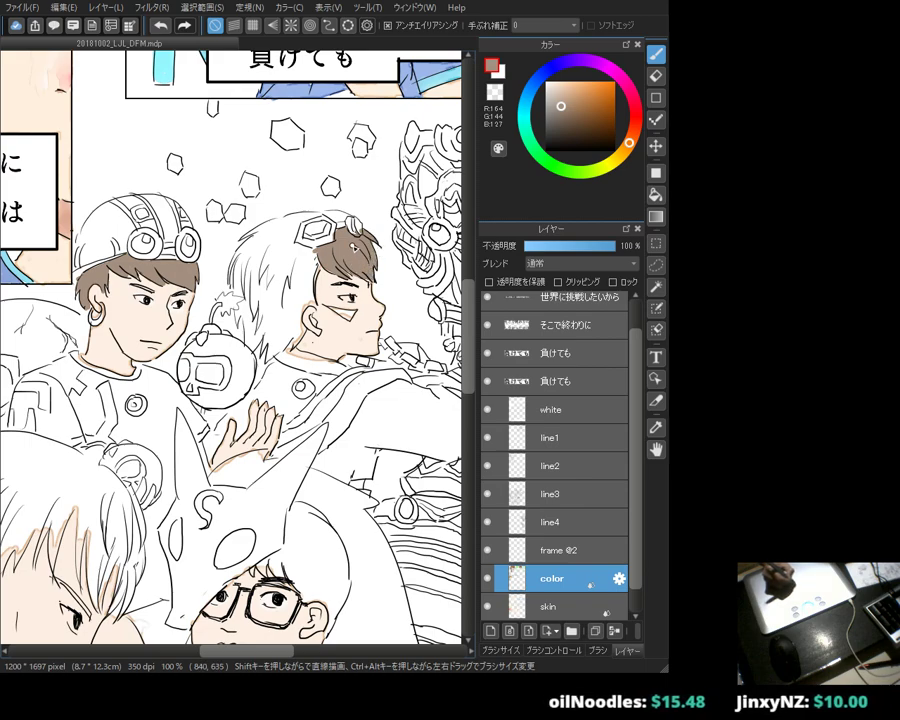
{"action": "key", "text": "e"}
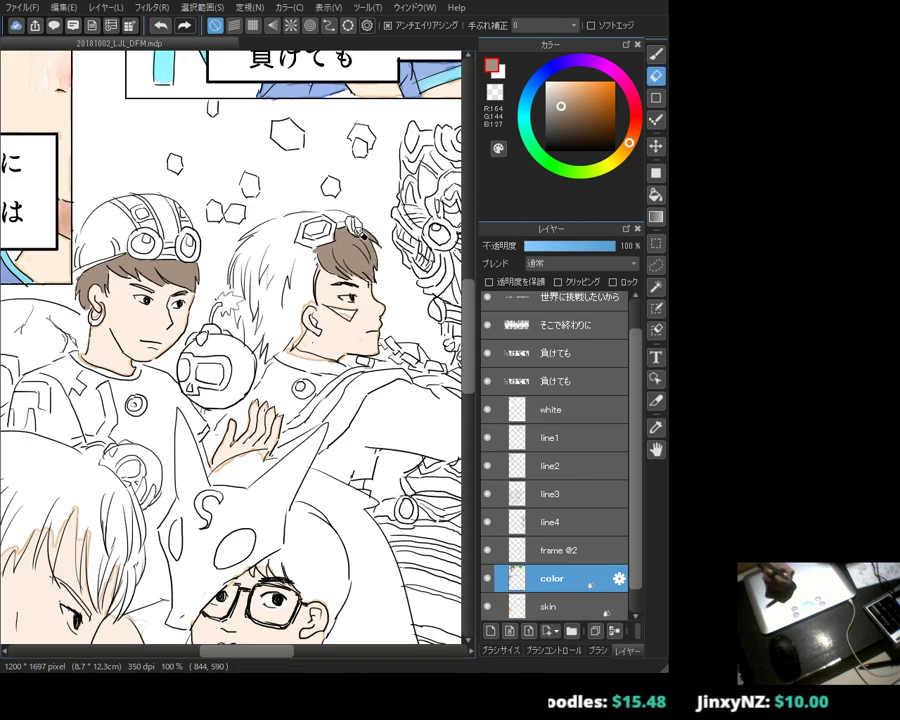
{"action": "key", "text": "b"}
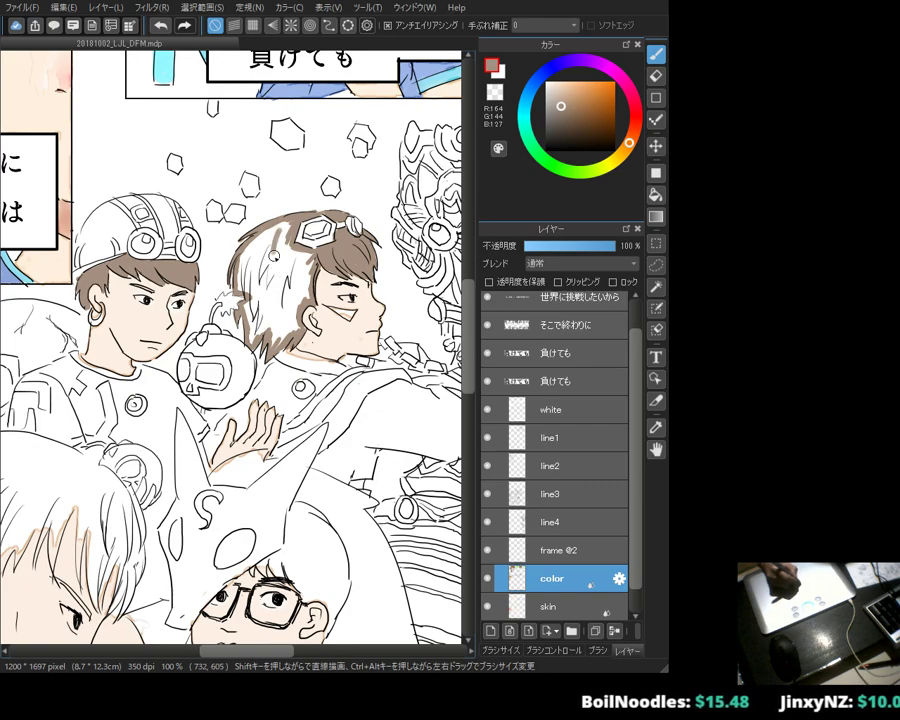
{"action": "mouse_move", "coordinate": [285, 258]}
{"action": "left_mouse_down"}
{"action": "mouse_move", "coordinate": [241, 264]}
{"action": "mouse_move", "coordinate": [245, 257]}
{"action": "mouse_move", "coordinate": [240, 287]}
{"action": "mouse_move", "coordinate": [254, 299]}
{"action": "mouse_move", "coordinate": [245, 304]}
{"action": "mouse_move", "coordinate": [254, 320]}
{"action": "mouse_move", "coordinate": [255, 305]}
{"action": "mouse_move", "coordinate": [256, 343]}
{"action": "mouse_move", "coordinate": [296, 323]}
{"action": "mouse_move", "coordinate": [281, 342]}
{"action": "mouse_move", "coordinate": [294, 300]}
{"action": "mouse_move", "coordinate": [303, 288]}
{"action": "mouse_move", "coordinate": [308, 294]}
{"action": "mouse_move", "coordinate": [309, 268]}
{"action": "mouse_move", "coordinate": [264, 255]}
{"action": "mouse_move", "coordinate": [246, 283]}
{"action": "mouse_move", "coordinate": [268, 314]}
{"action": "mouse_move", "coordinate": [303, 274]}
{"action": "mouse_move", "coordinate": [255, 233]}
{"action": "left_mouse_up"}
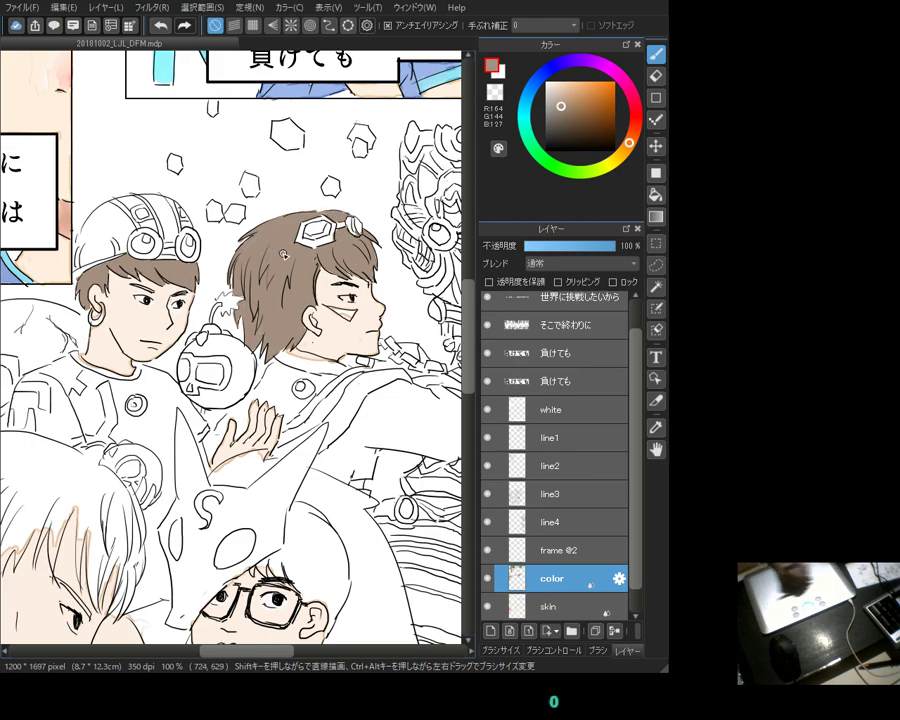
Step: Clean up and paint the profile boy's triangular cheek mark pale cyan R196 G238 B240 on the color layer
{"action": "key", "text": "e"}
{"action": "left_click", "coordinate": [548, 604]}
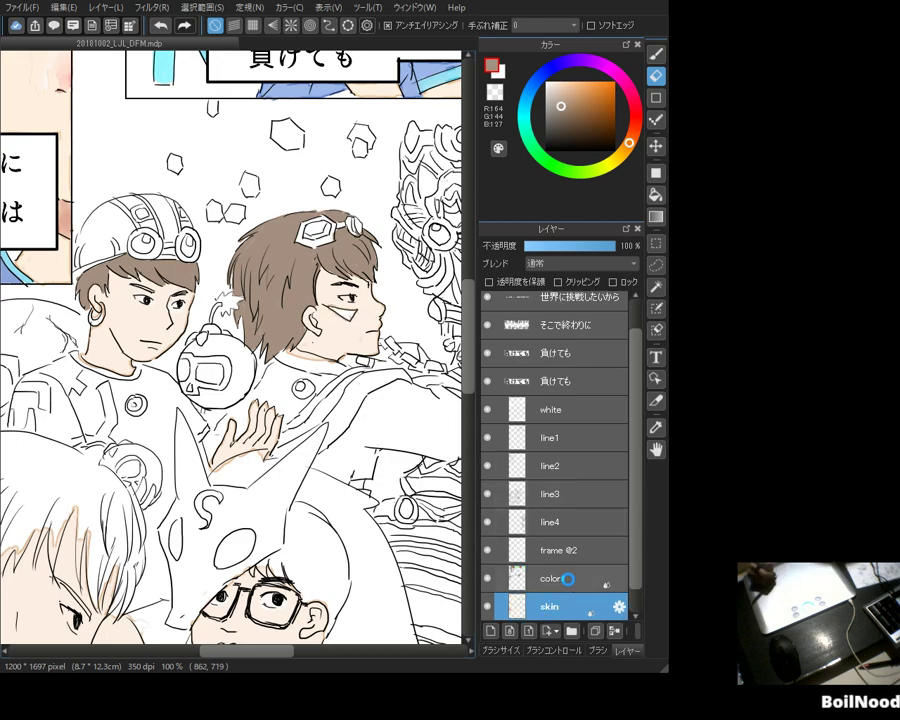
{"action": "key", "text": "alt+bracketright"}
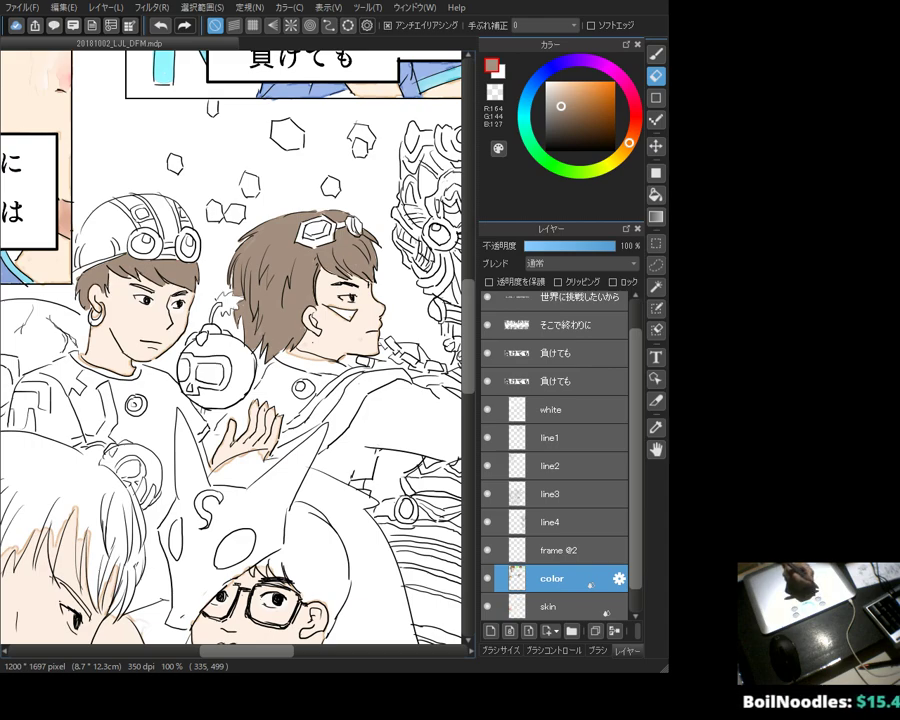
{"action": "left_click", "coordinate": [410, 72], "text": "alt"}
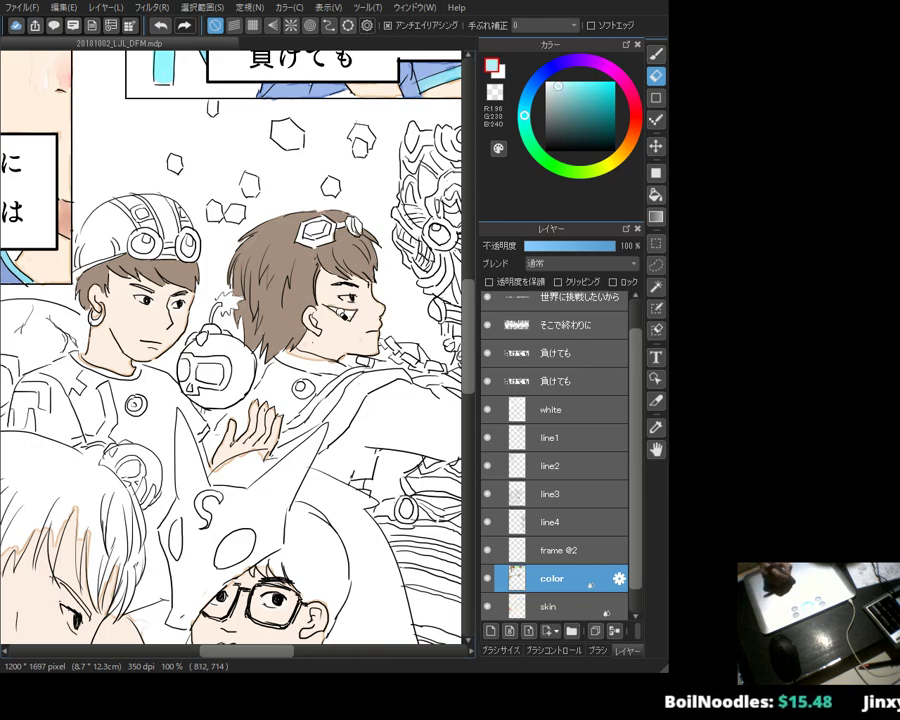
{"action": "key", "text": "b"}
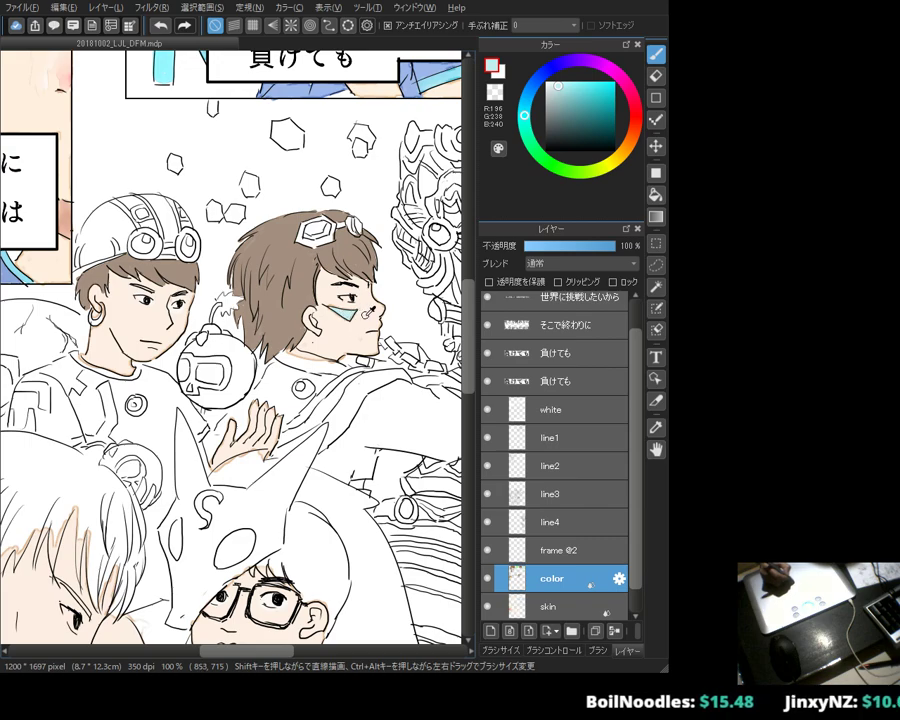
Step: Touch up the profile boy's face around the nose with skin tone R253 G240 B228 on the skin layer
{"action": "left_click", "coordinate": [335, 300], "text": "alt"}
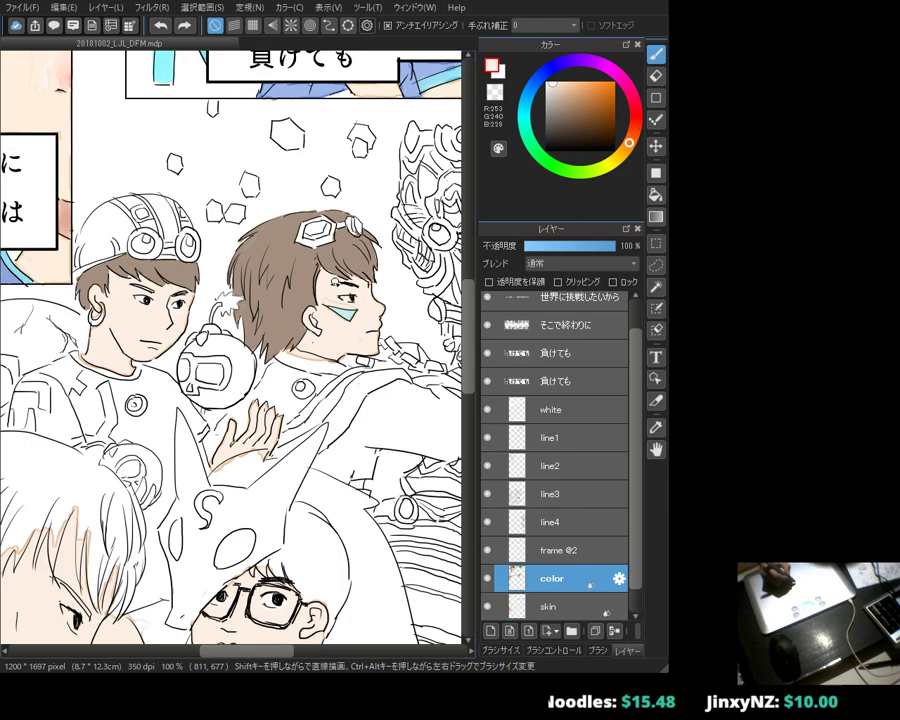
{"action": "key", "text": "e"}
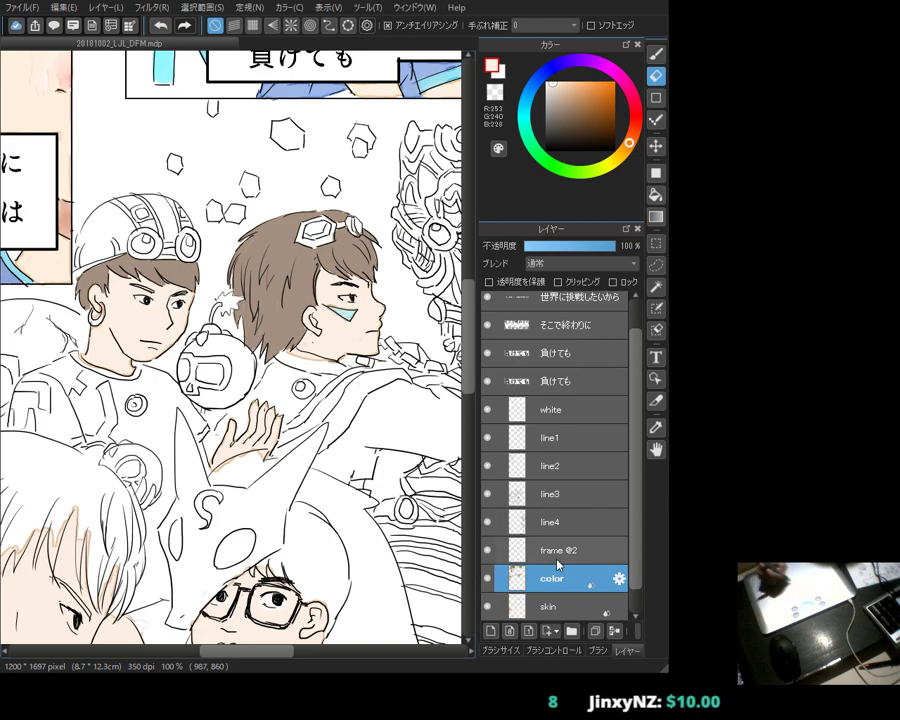
{"action": "left_click", "coordinate": [554, 607]}
{"action": "key", "text": "b"}
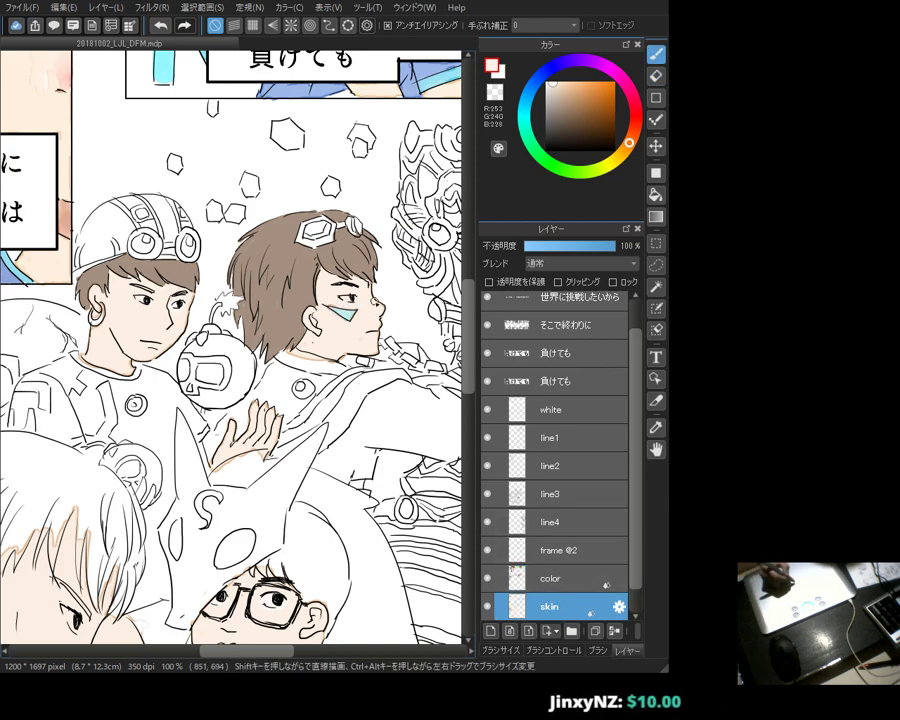
Step: Paint the eye whites of the profile boy, the helmeted boy and the foreground boy white R255 G255 B255
{"action": "left_click", "coordinate": [398, 313], "text": "alt"}
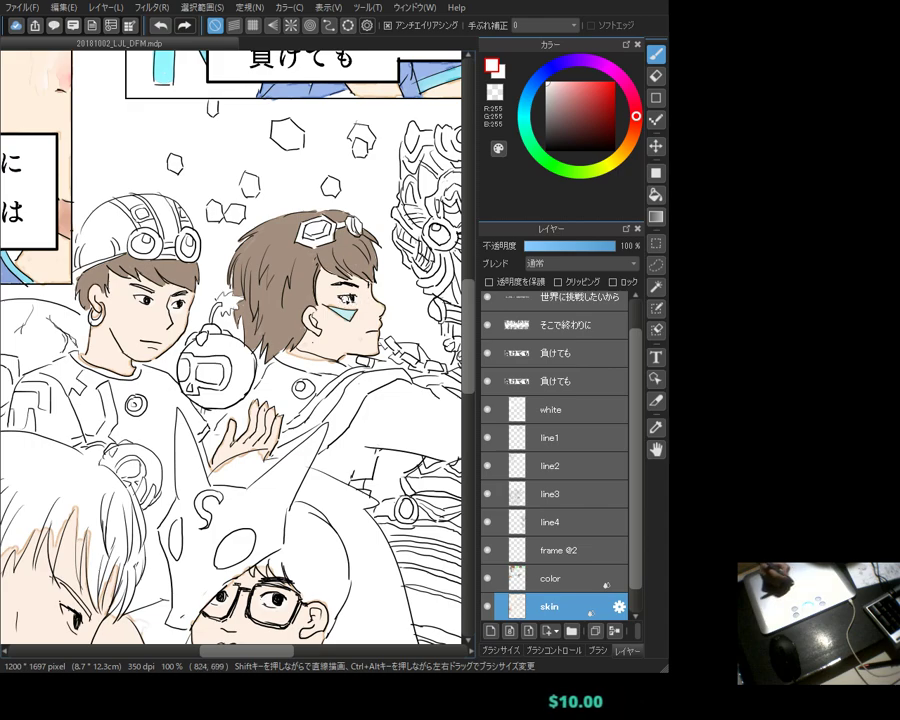
{"action": "left_click", "coordinate": [487, 606]}
{"action": "left_click", "coordinate": [487, 606]}
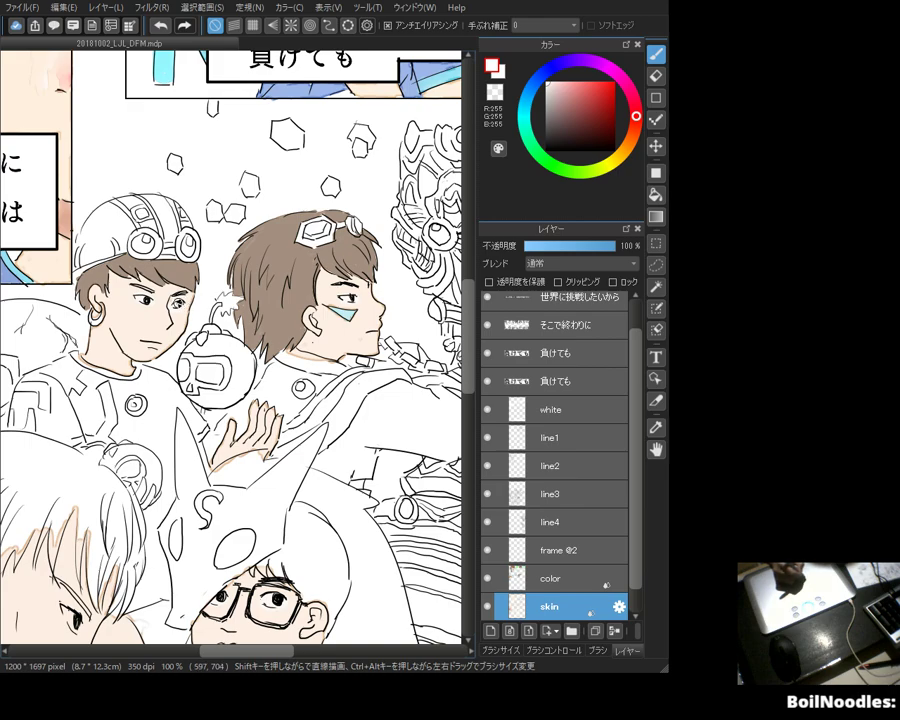
{"action": "scroll", "coordinate": [230, 350], "scroll_direction": "down", "scroll_amount": 3}
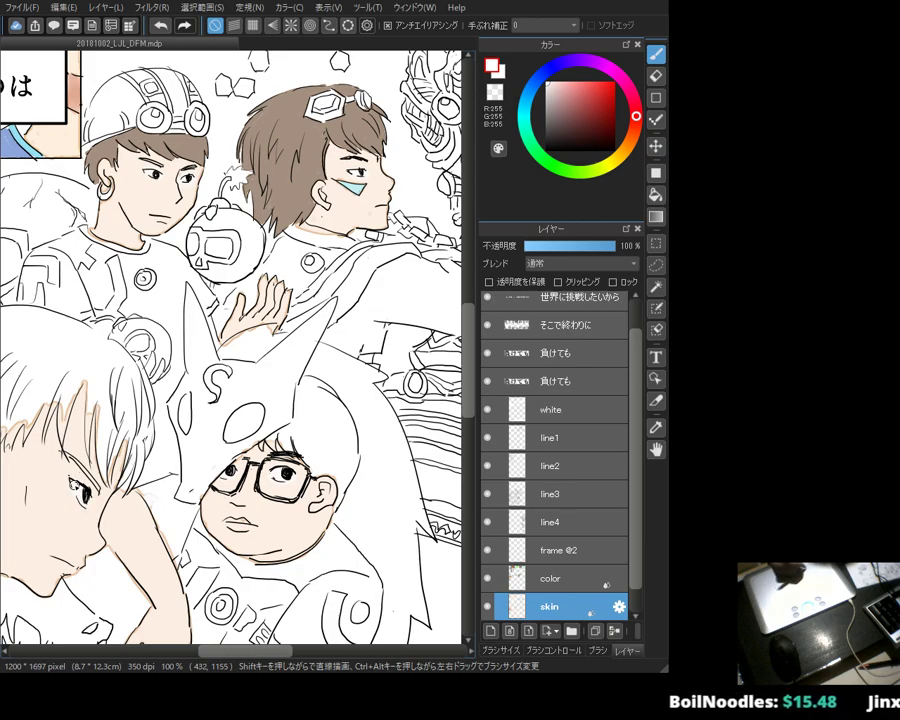
{"action": "scroll", "coordinate": [340, 423], "scroll_direction": "up", "scroll_amount": 4}
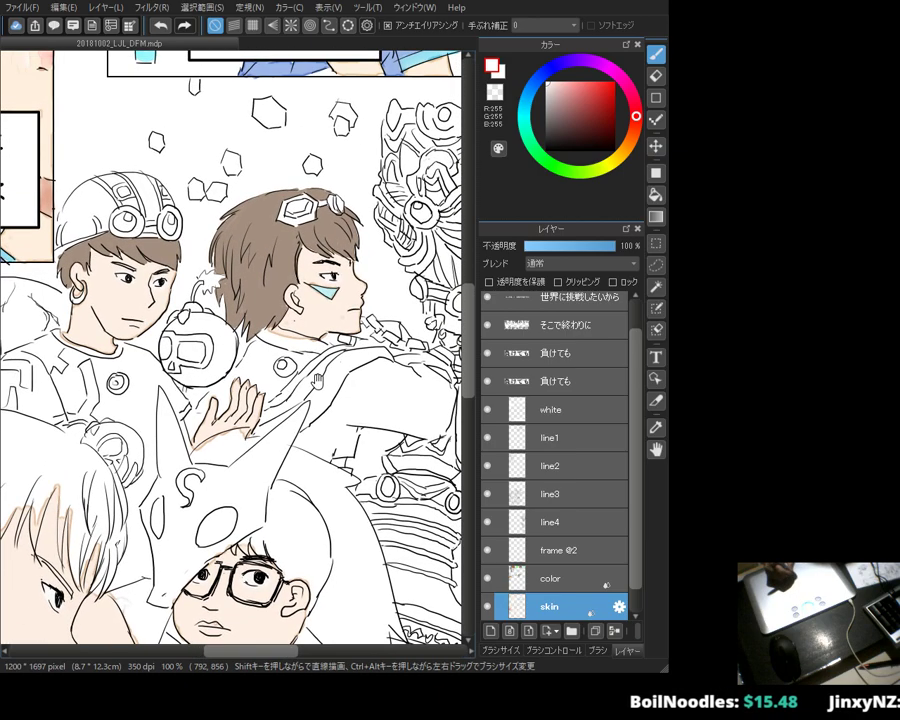
Step: Add a pink R255 G155 B155 blush to the profile boy's nose tip and soften it with skin tone R253 G240 B228
{"action": "left_click", "coordinate": [573, 84]}
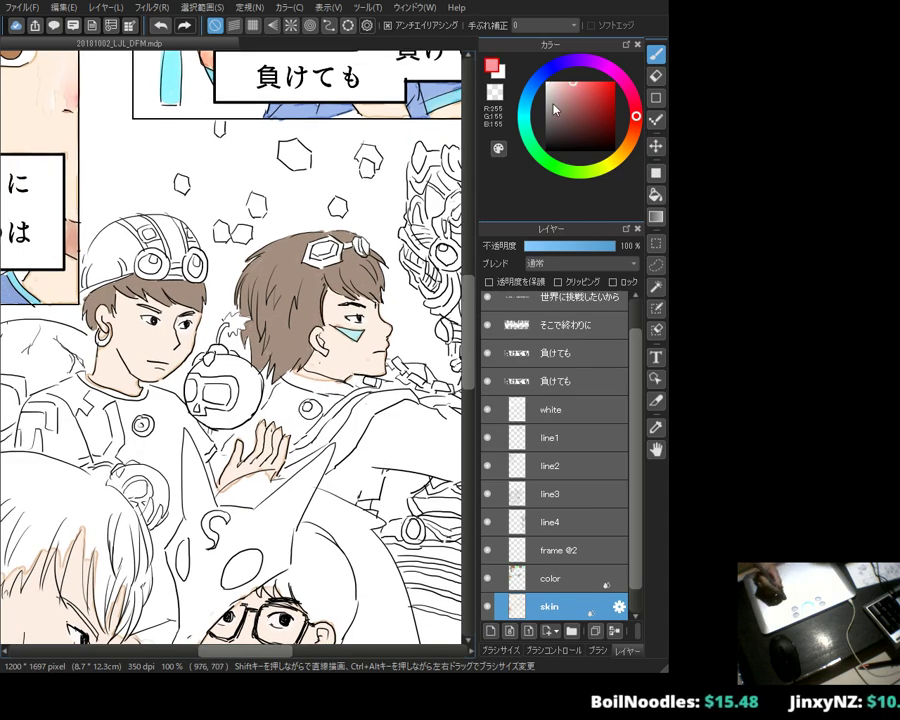
{"action": "left_click", "coordinate": [388, 328]}
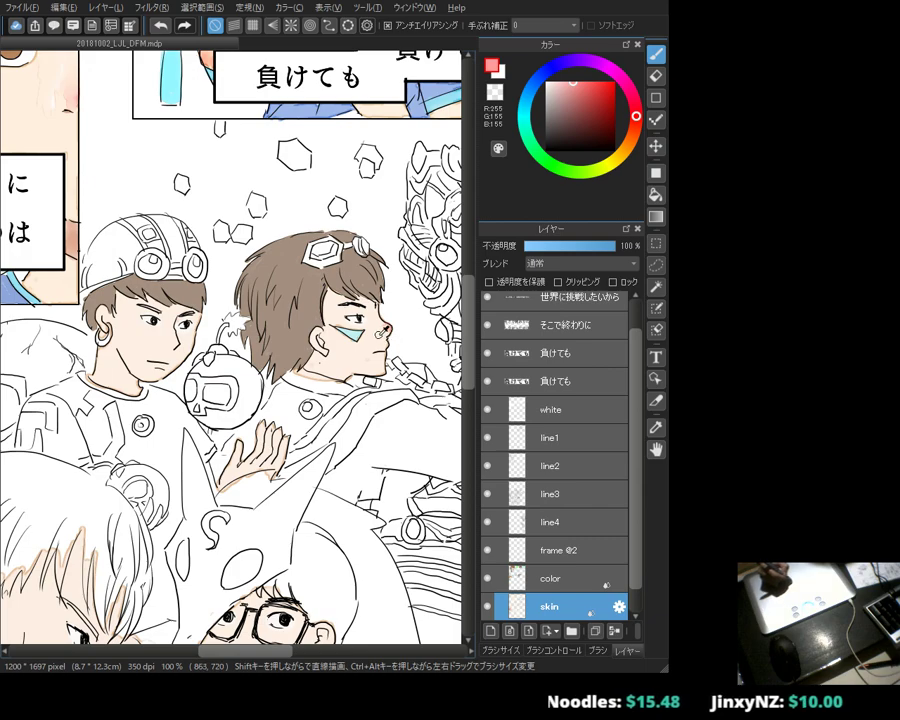
{"action": "left_click", "coordinate": [378, 327], "text": "alt"}
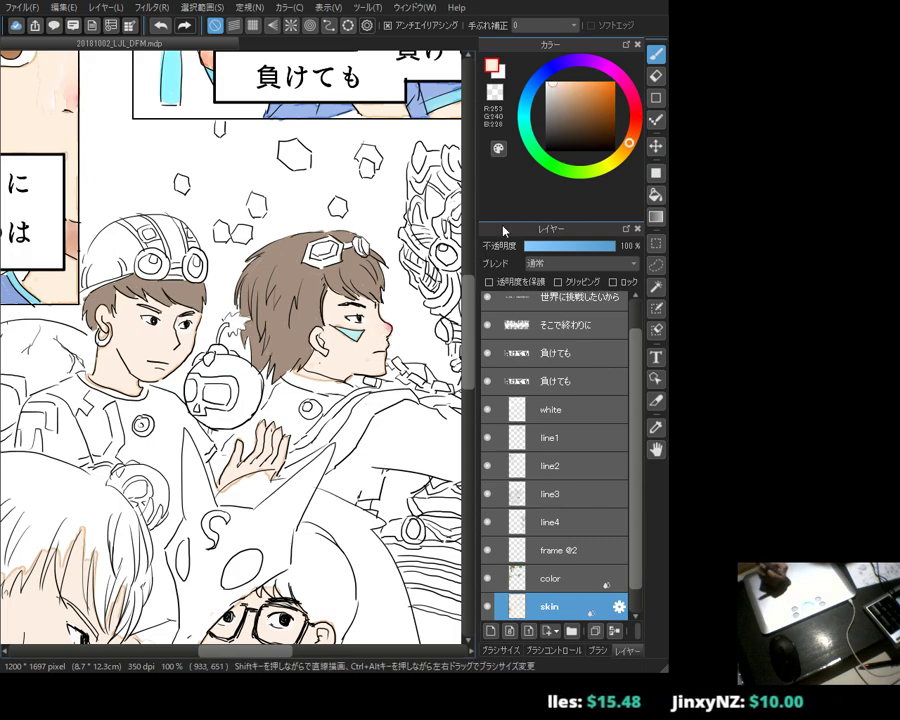
Step: Blush the helmeted boy's nose and cheek with R255 G162 B145 and blend the edges with skin tone R253 G240 B228
{"action": "left_click", "coordinate": [634, 126]}
{"action": "left_click", "coordinate": [575, 83]}
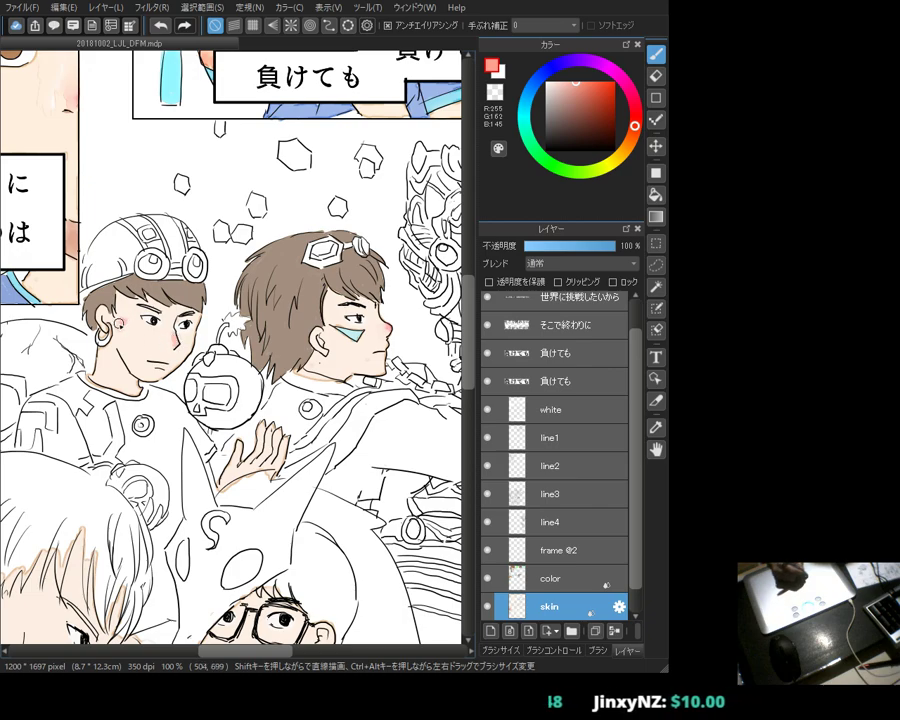
{"action": "right_click", "coordinate": [108, 312]}
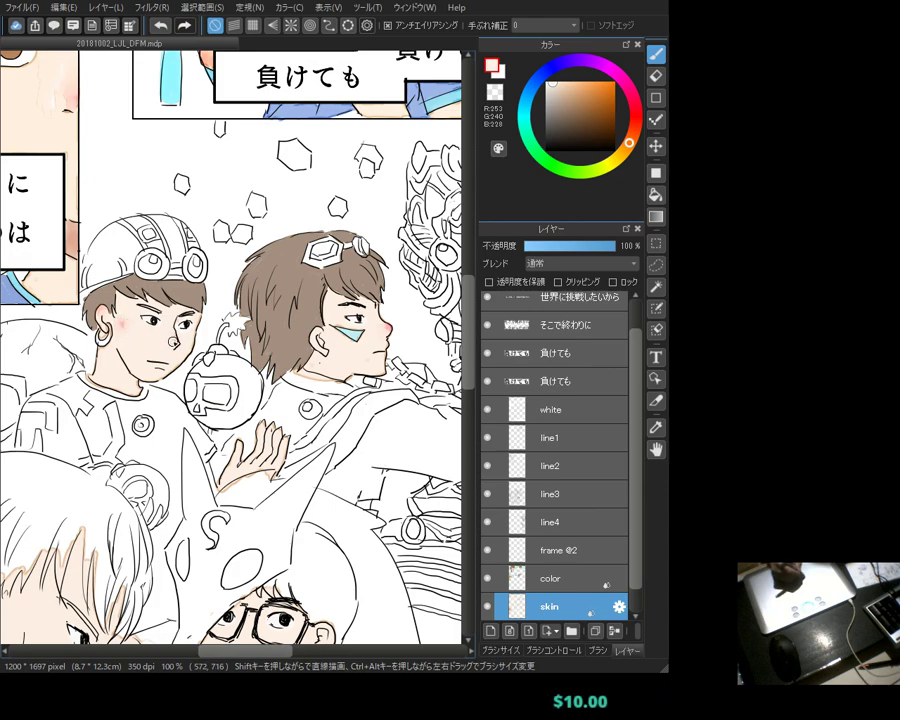
Step: Tint the raised hand's fingertips with orange-pink R255 G160 B122 and blend them with skin tone R253 G240 B228
{"action": "left_click", "coordinate": [583, 83]}
{"action": "left_click", "coordinate": [633, 134]}
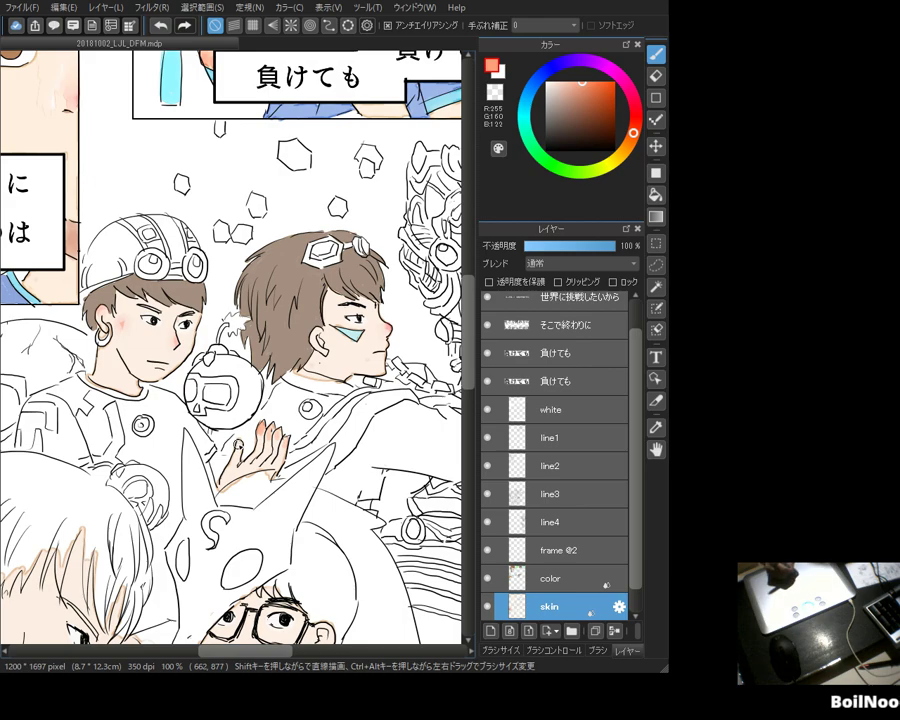
{"action": "left_click", "coordinate": [167, 318], "text": "alt"}
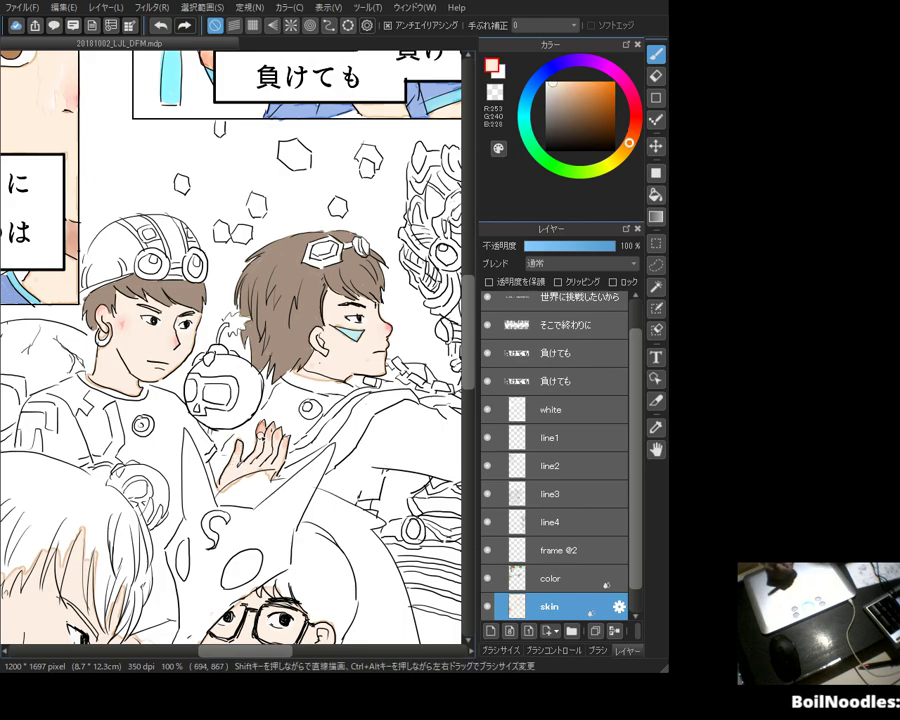
Step: Tint the foreground boy's nose, cheek and ear and the bespectacled boy's lips and ear with salmon R255 G167 B140
{"action": "left_click_drag", "start_coordinate": [150, 355], "coordinate": [230, 186]}
{"action": "left_click_drag", "start_coordinate": [631, 149], "coordinate": [634, 130]}
{"action": "left_click", "coordinate": [577, 82]}
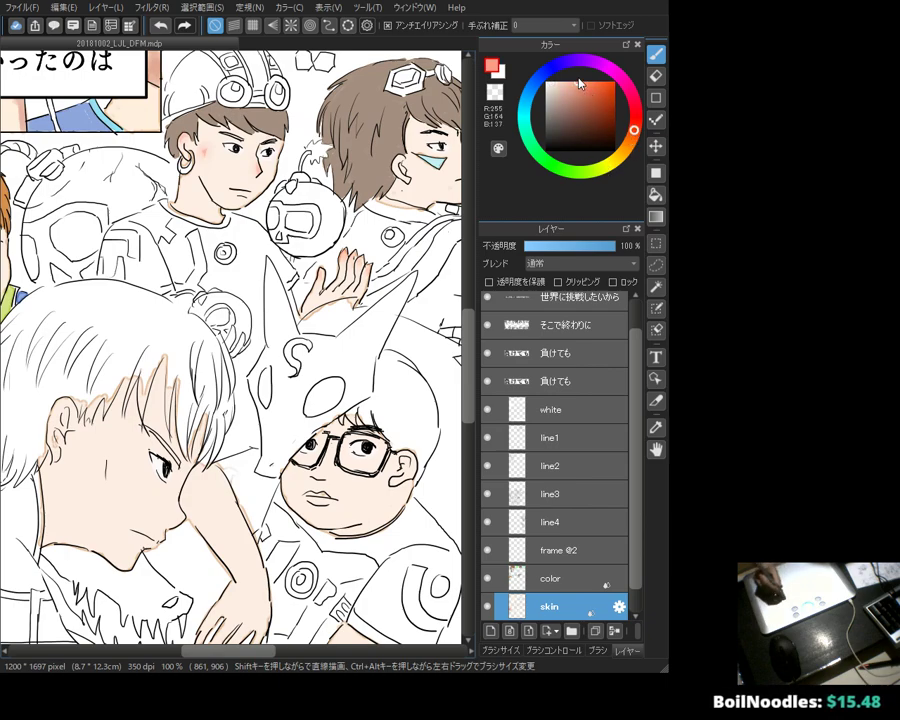
{"action": "mouse_move", "coordinate": [180, 514]}
{"action": "left_mouse_down"}
{"action": "mouse_move", "coordinate": [178, 505]}
{"action": "mouse_move", "coordinate": [177, 521]}
{"action": "mouse_move", "coordinate": [176, 511]}
{"action": "left_mouse_up"}
{"action": "mouse_move", "coordinate": [104, 481]}
{"action": "left_mouse_down"}
{"action": "mouse_move", "coordinate": [110, 456]}
{"action": "mouse_move", "coordinate": [107, 473]}
{"action": "left_mouse_up"}
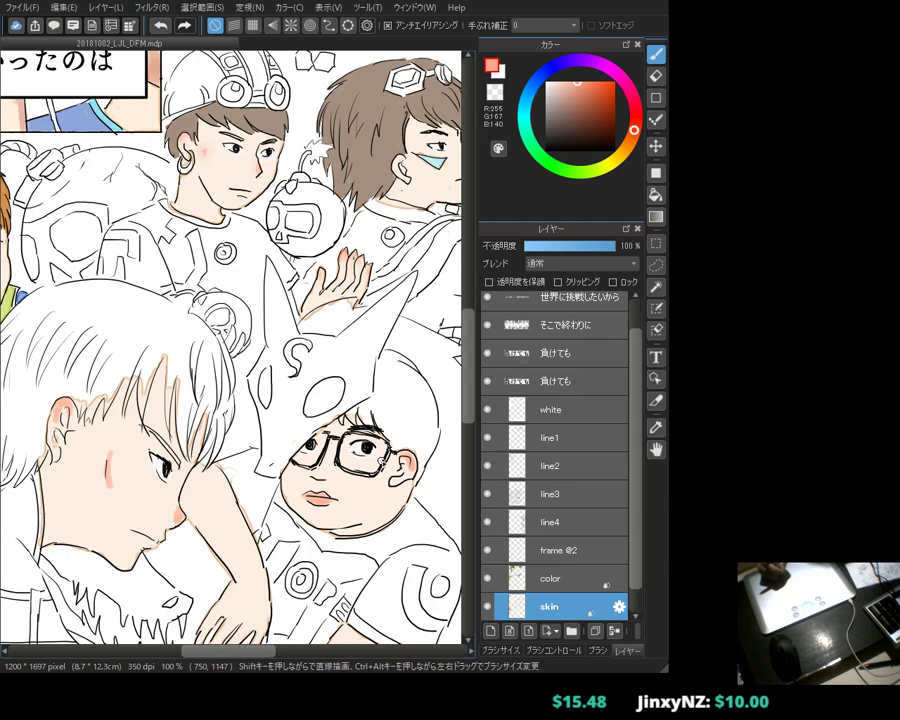
Step: Add salmon R255 G167 B140 tints to the bent hand's fingers and back and to the forearm below the armoured sleeve
{"action": "scroll", "coordinate": [360, 517], "scroll_direction": "down", "scroll_amount": 2}
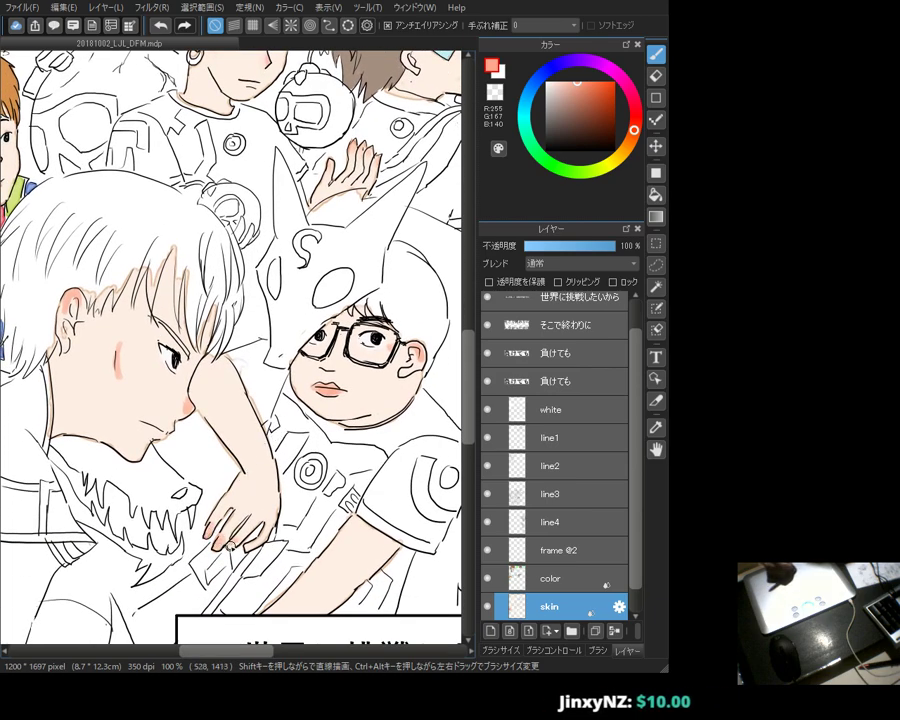
{"action": "left_click_drag", "start_coordinate": [228, 495], "coordinate": [260, 505]}
{"action": "left_click_drag", "start_coordinate": [344, 600], "coordinate": [334, 598]}
Step: Soften the salmon tints on the forearm, bent hand and both boys' faces with skin tones R253 G240 B228 and R252 G235 B223
{"action": "right_click", "coordinate": [349, 571]}
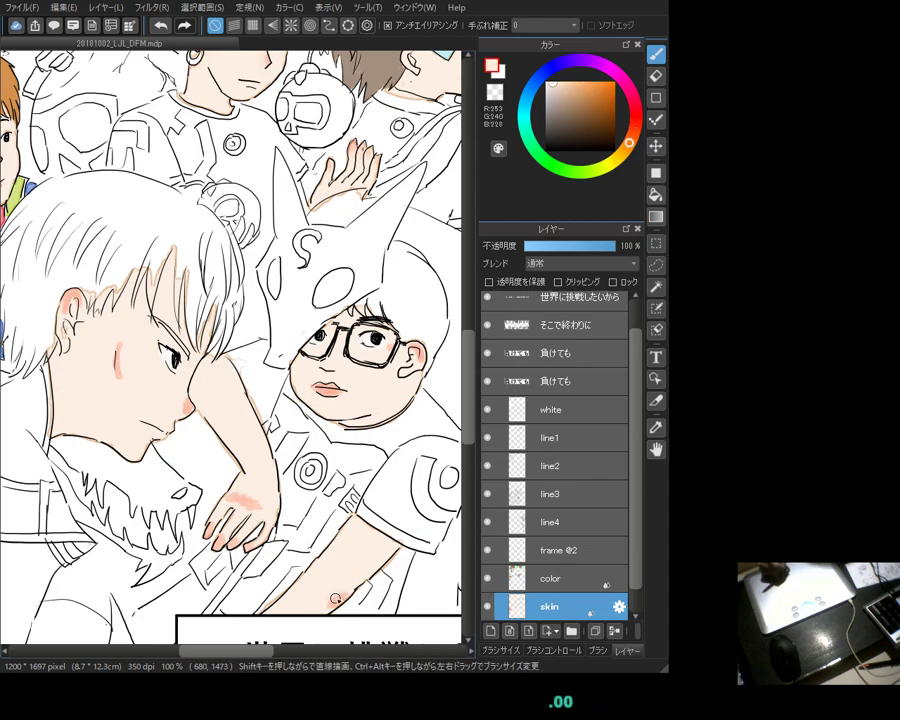
{"action": "mouse_move", "coordinate": [240, 485]}
{"action": "left_mouse_down"}
{"action": "mouse_move", "coordinate": [258, 496]}
{"action": "mouse_move", "coordinate": [227, 500]}
{"action": "mouse_move", "coordinate": [237, 513]}
{"action": "left_mouse_up"}
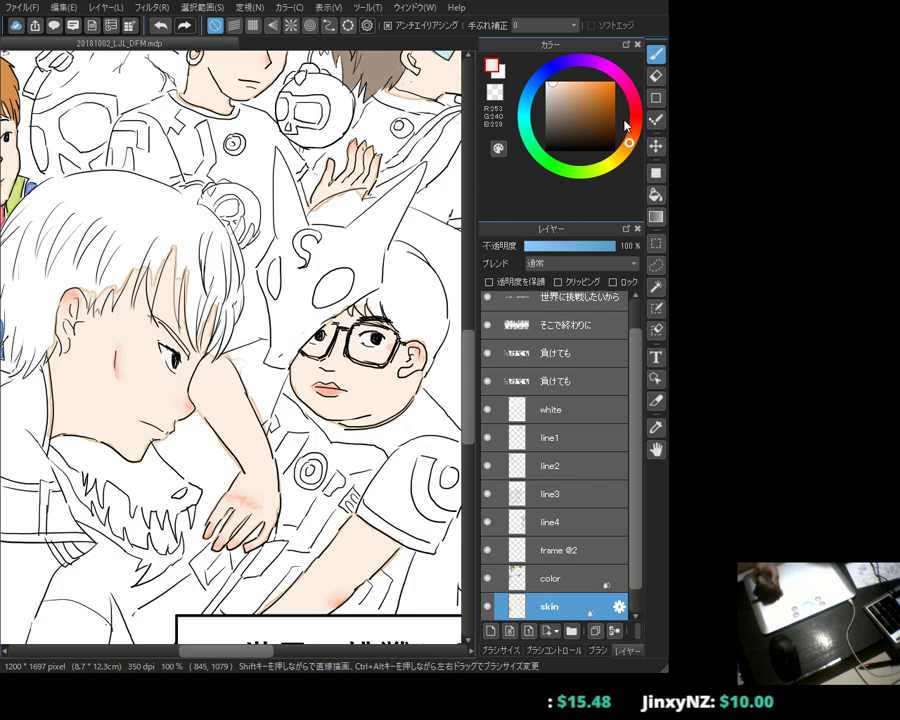
{"action": "right_click", "coordinate": [416, 343]}
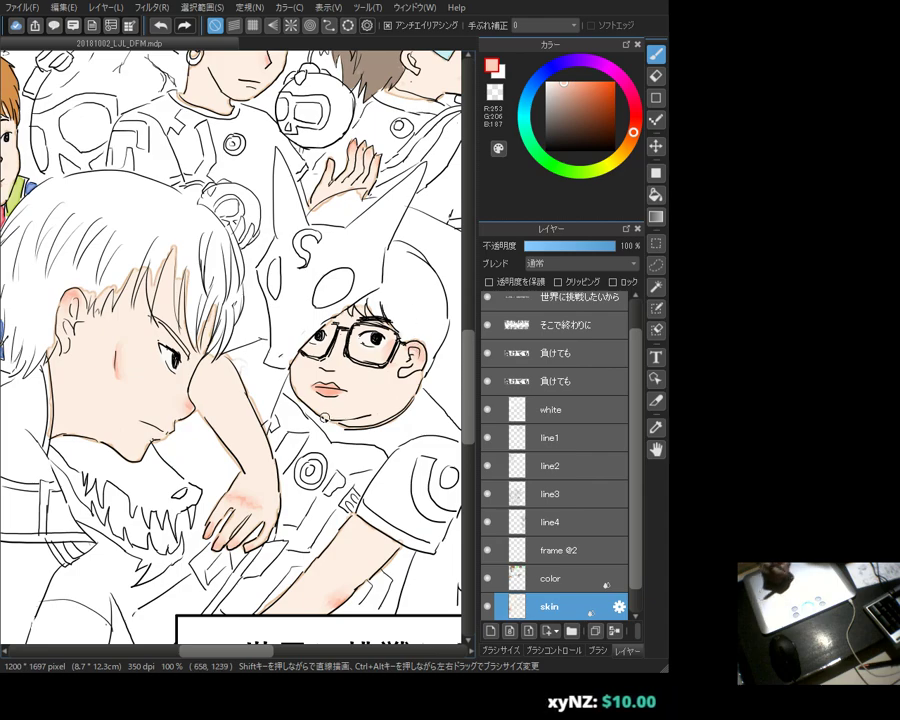
{"action": "right_click", "coordinate": [299, 381]}
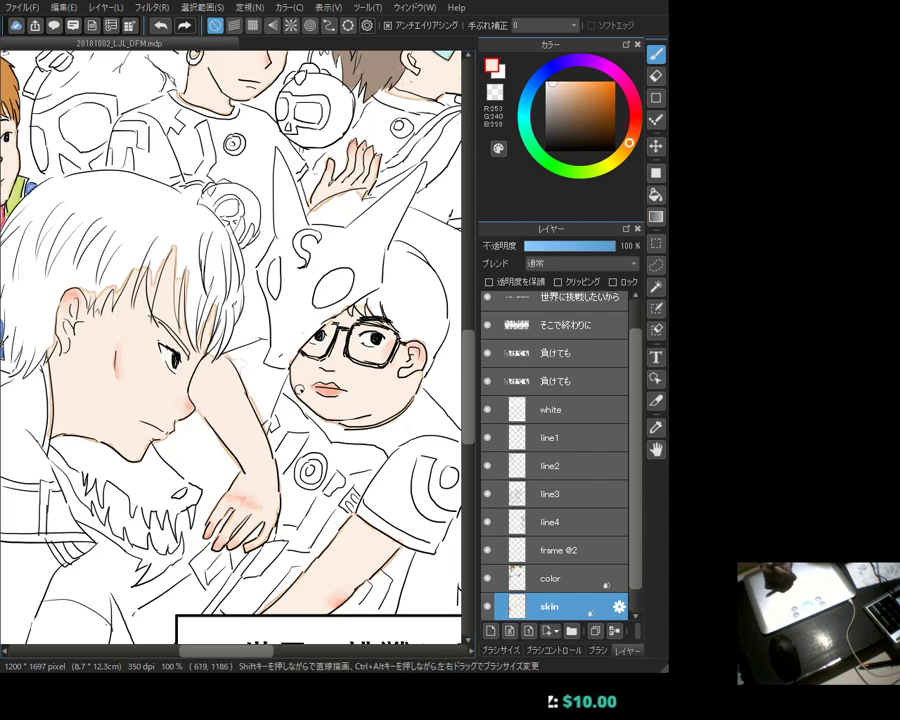
{"action": "right_click", "coordinate": [259, 496]}
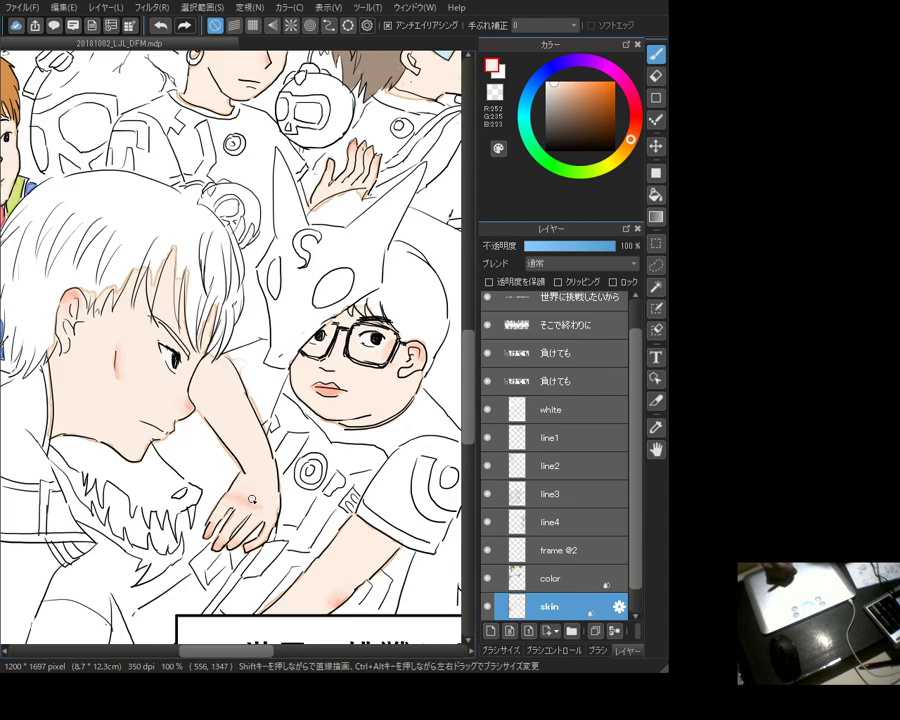
Step: Paint the helmeted boy's collar and sleeve hems light cyan R150 G227 B243 and start his shirt's shoulder in blue R141 G166 B219
{"action": "left_click_drag", "start_coordinate": [333, 314], "coordinate": [286, 392]}
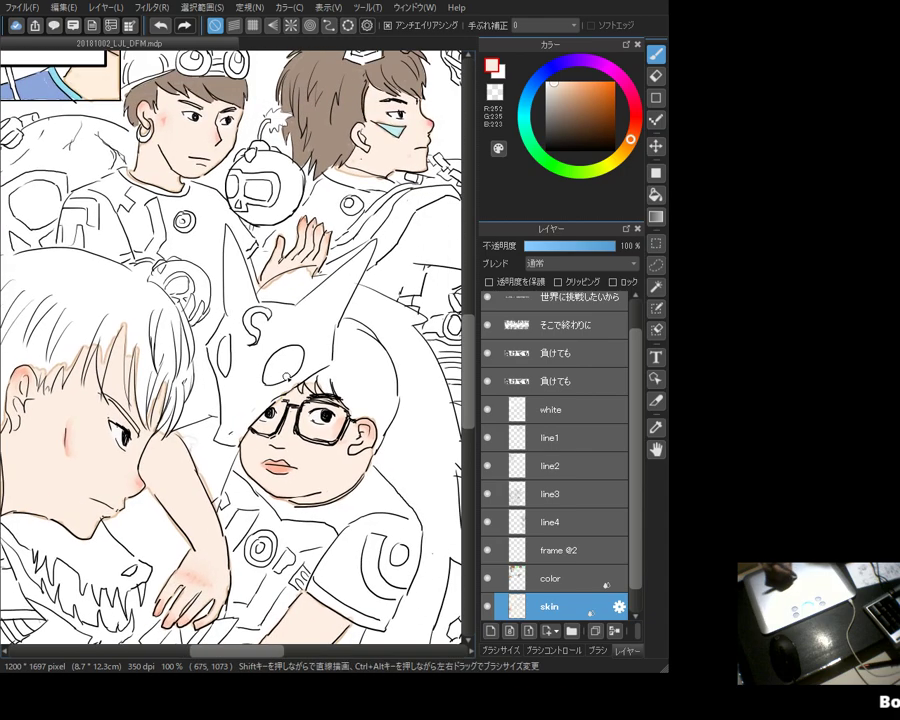
{"action": "left_click_drag", "start_coordinate": [270, 236], "coordinate": [323, 395]}
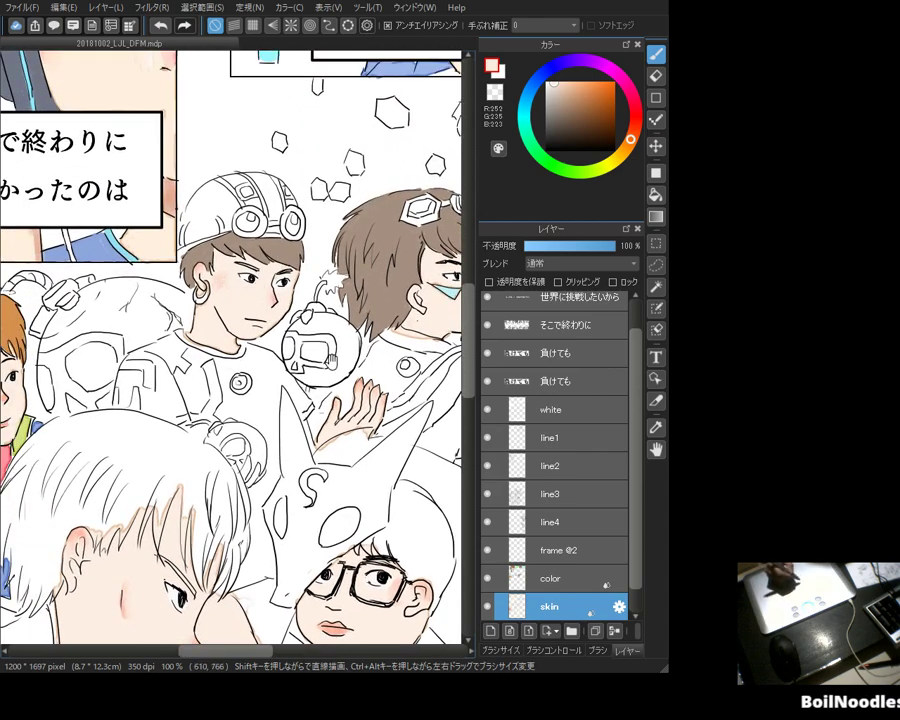
{"action": "left_click_drag", "start_coordinate": [326, 358], "coordinate": [324, 354]}
{"action": "right_click", "coordinate": [93, 243]}
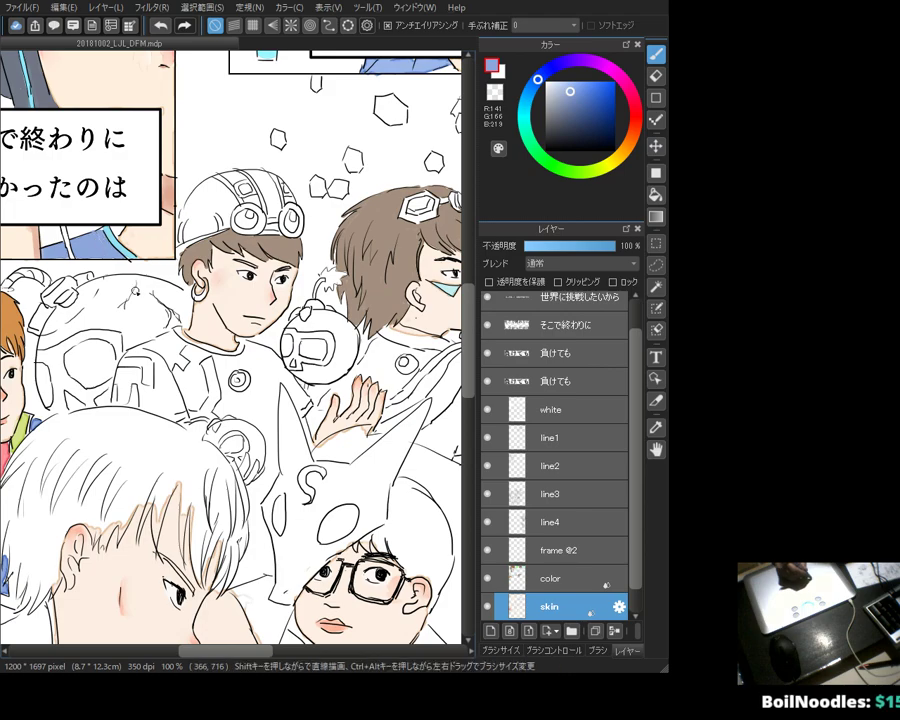
{"action": "left_click_drag", "start_coordinate": [170, 340], "coordinate": [225, 335]}
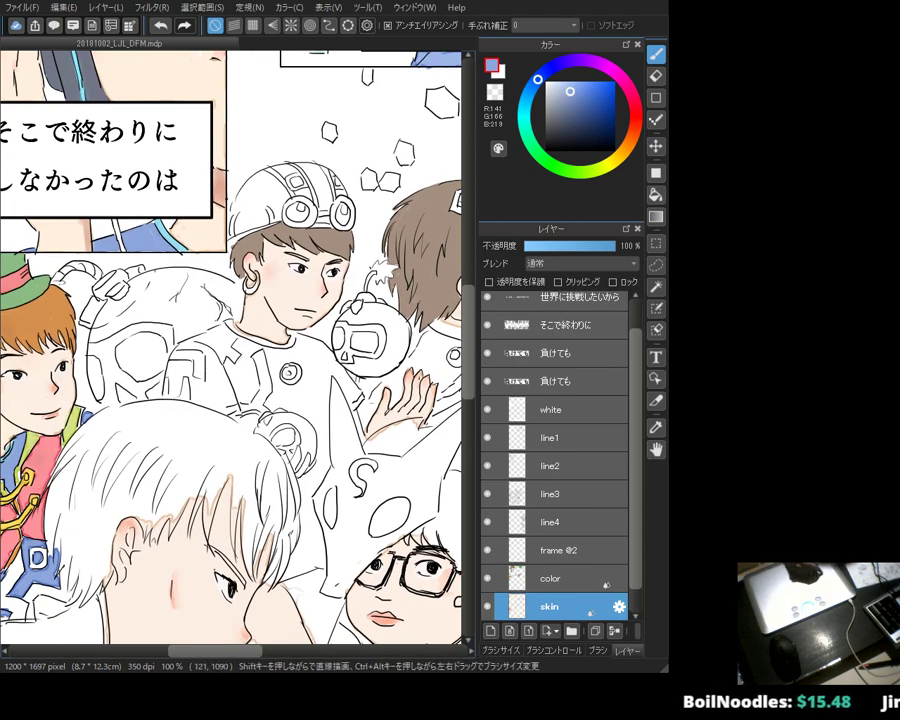
{"action": "left_click", "coordinate": [181, 243], "text": "alt"}
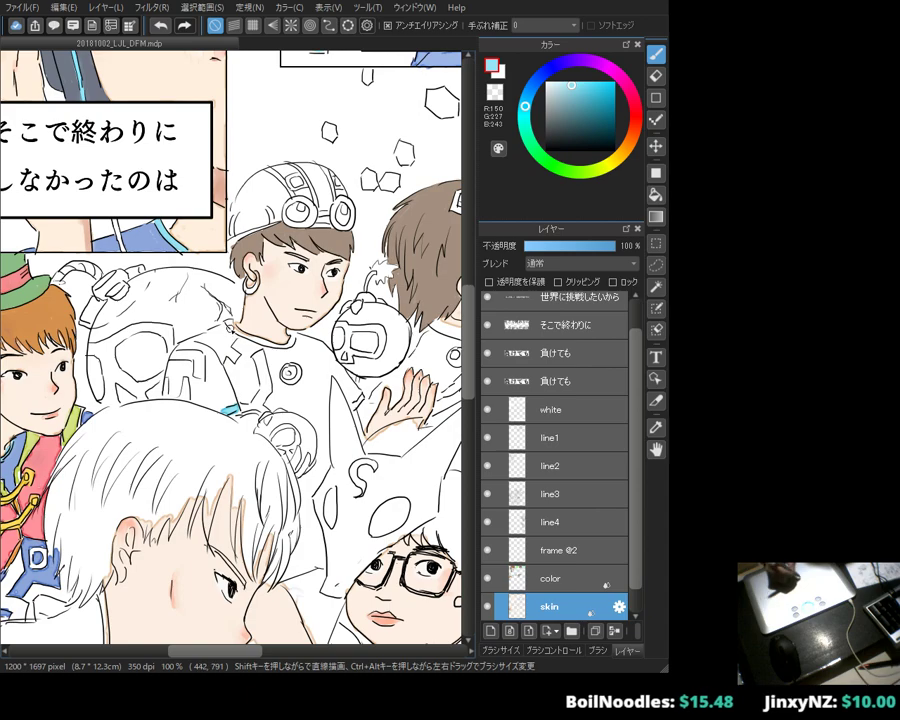
{"action": "left_click_drag", "start_coordinate": [231, 325], "coordinate": [259, 340]}
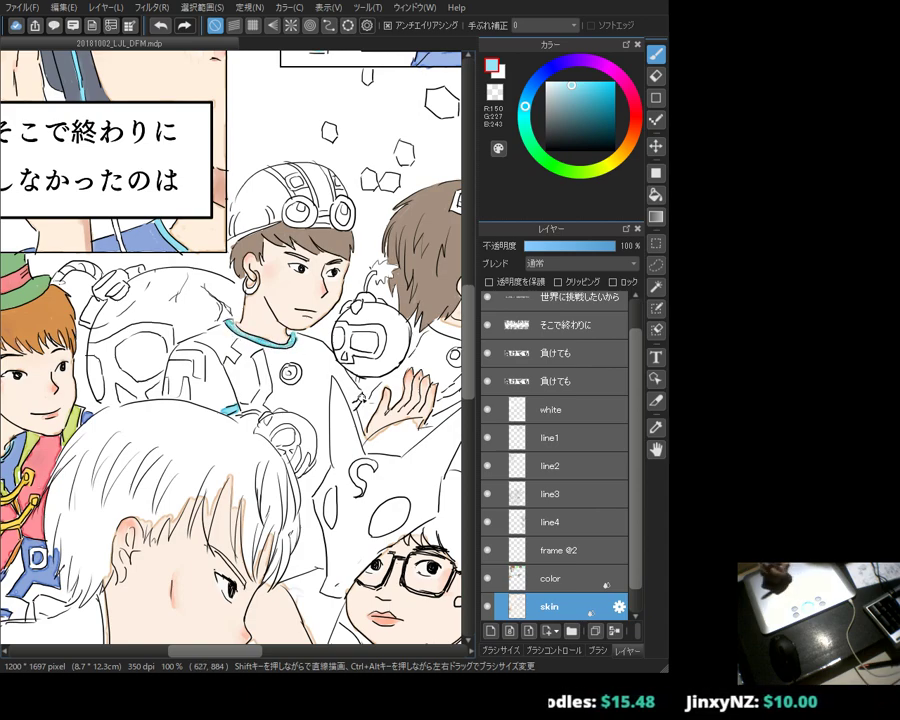
{"action": "left_click", "coordinate": [152, 241], "text": "alt"}
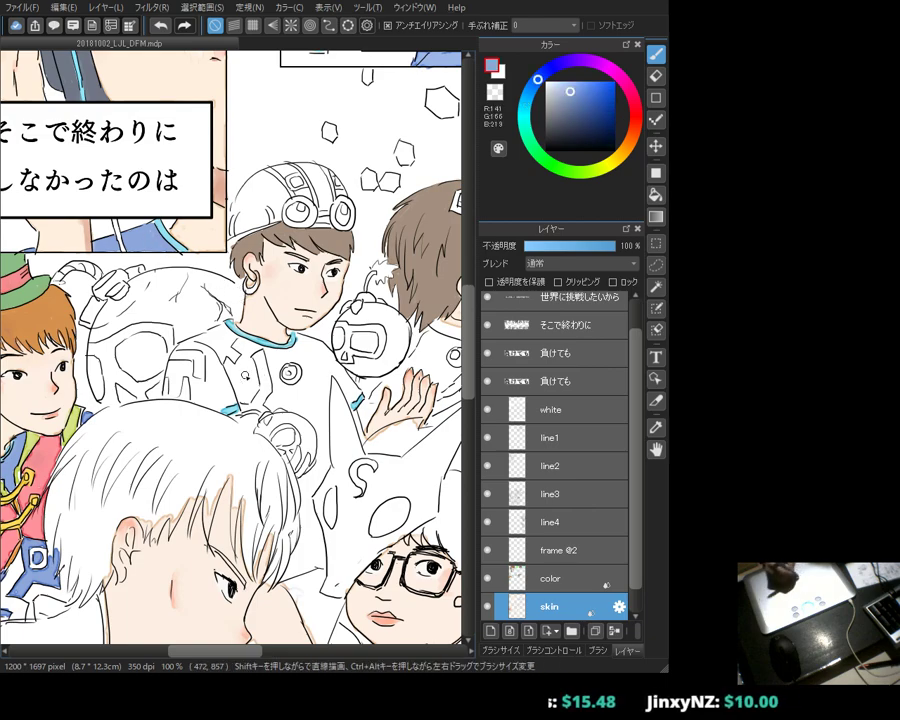
{"action": "left_click_drag", "start_coordinate": [238, 369], "coordinate": [240, 395]}
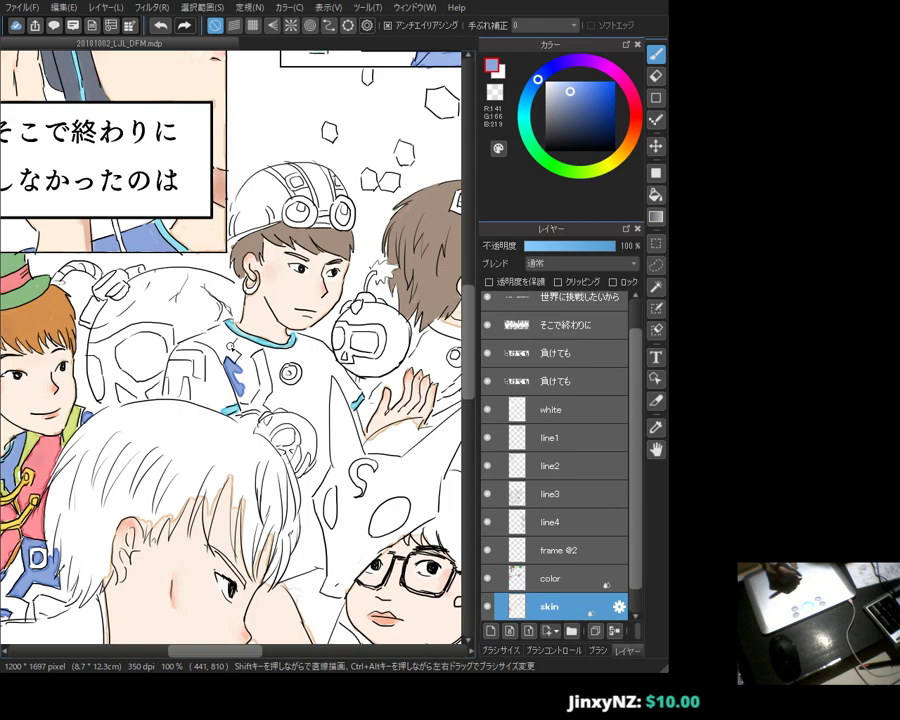
Step: Paint the angular trim beside the blue shirt light cyan R150 G227 B243 and the stripes beneath it orange R255 G173 B129
{"action": "left_click", "coordinate": [229, 408], "text": "alt"}
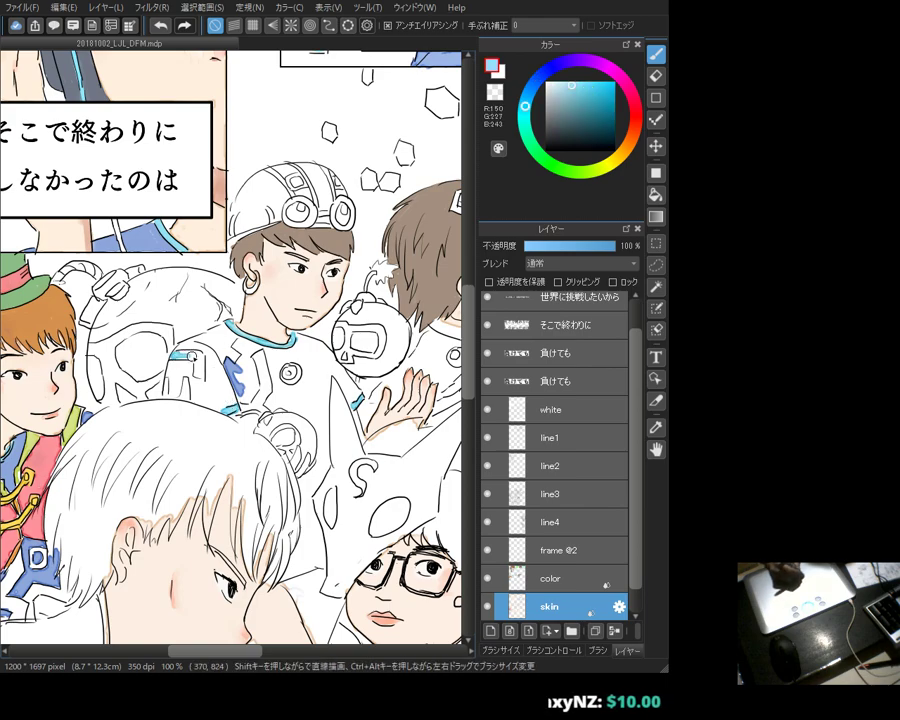
{"action": "left_click_drag", "start_coordinate": [201, 356], "coordinate": [203, 375]}
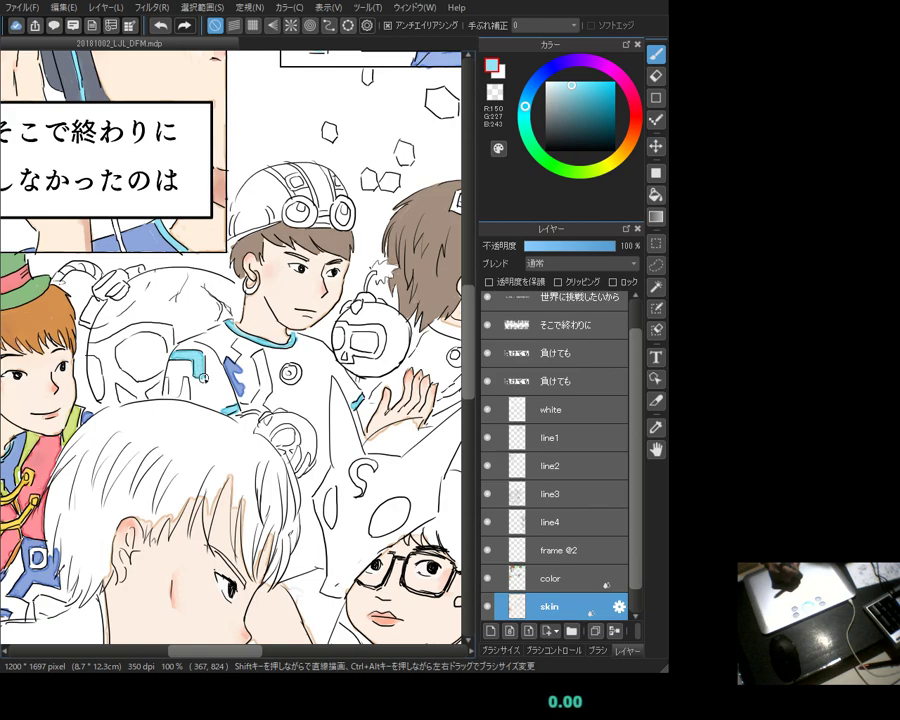
{"action": "left_click_drag", "start_coordinate": [203, 356], "coordinate": [182, 357]}
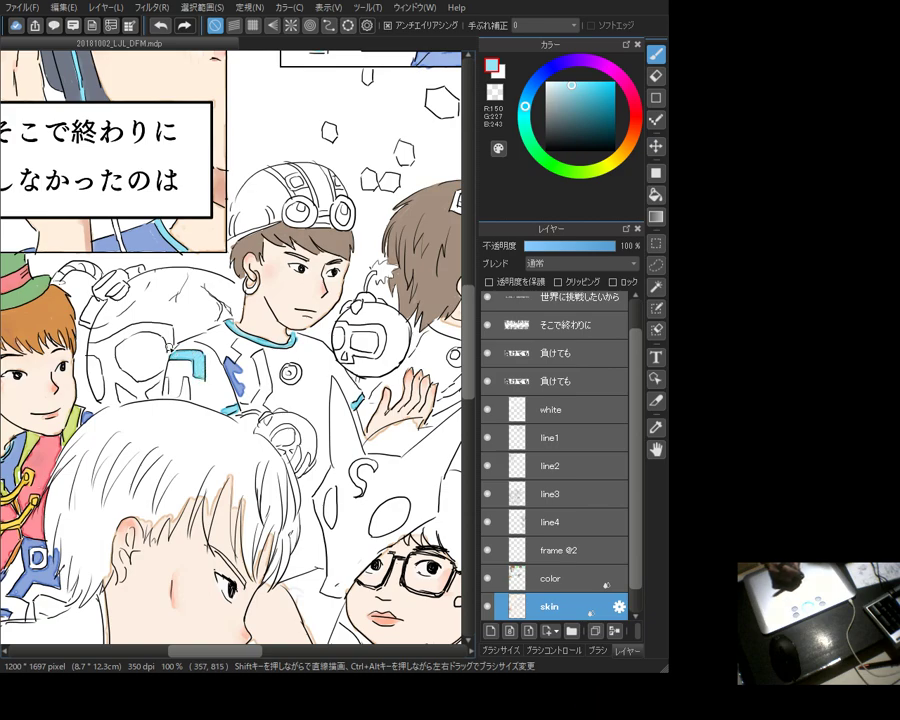
{"action": "left_click", "coordinate": [630, 136]}
{"action": "left_click", "coordinate": [575, 85]}
{"action": "left_click", "coordinate": [580, 82]}
{"action": "left_click_drag", "start_coordinate": [185, 379], "coordinate": [186, 394]}
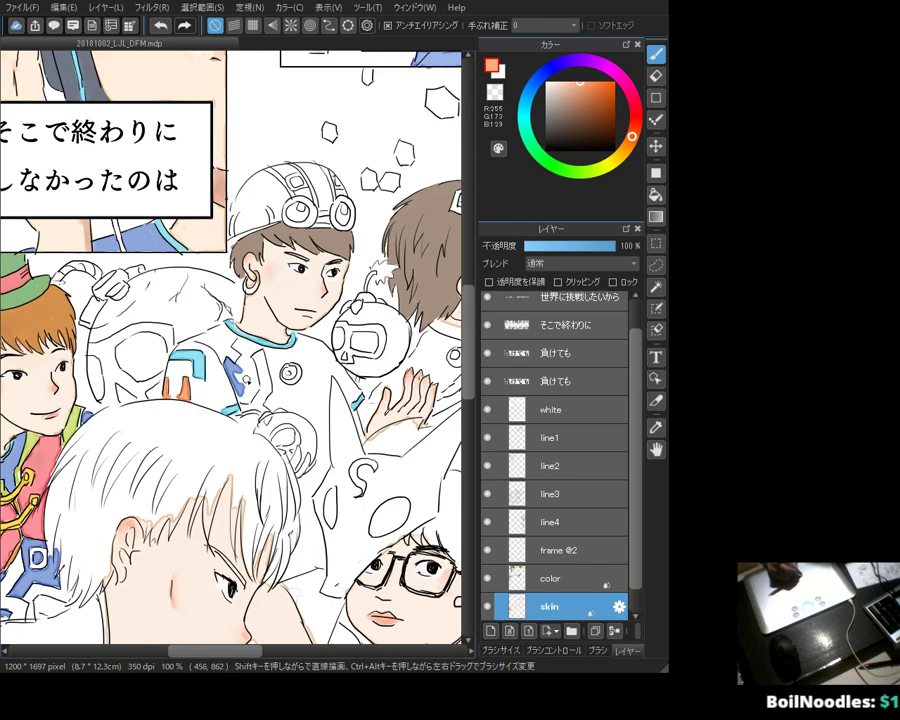
Step: Extend the blue R141 G166 B219 over the shirt's shoulder and colour the round chest emblem orange R255 G173 B129
{"action": "left_click", "coordinate": [230, 371], "text": "alt"}
{"action": "mouse_move", "coordinate": [232, 378]}
{"action": "left_mouse_down"}
{"action": "mouse_move", "coordinate": [240, 398]}
{"action": "mouse_move", "coordinate": [253, 366]}
{"action": "left_mouse_up"}
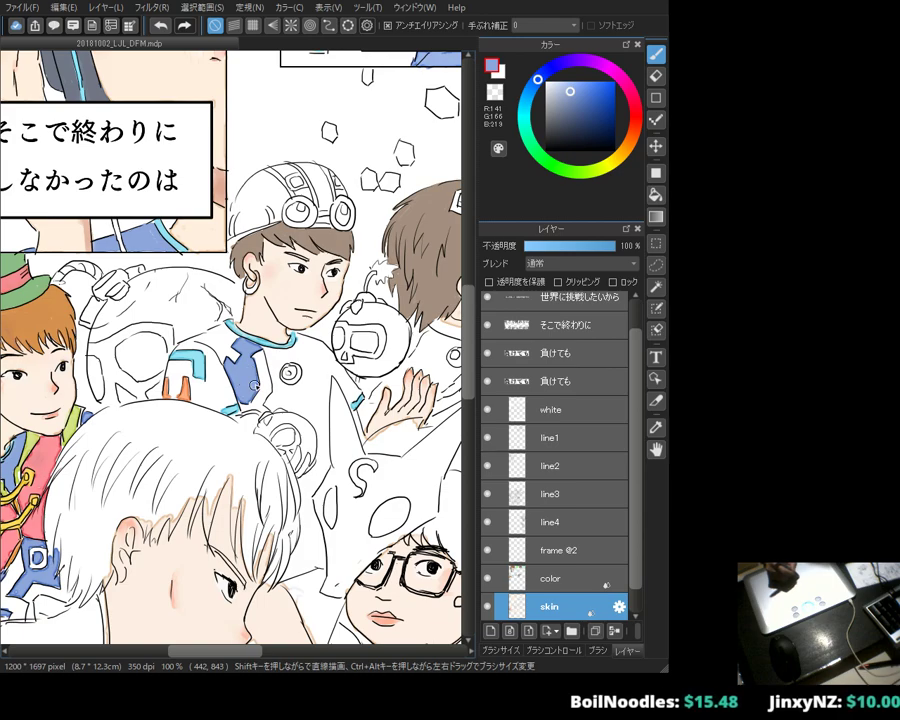
{"action": "right_click", "coordinate": [186, 388]}
{"action": "mouse_move", "coordinate": [292, 372]}
{"action": "left_mouse_down"}
{"action": "mouse_move", "coordinate": [287, 365]}
{"action": "mouse_move", "coordinate": [294, 379]}
{"action": "left_mouse_up"}
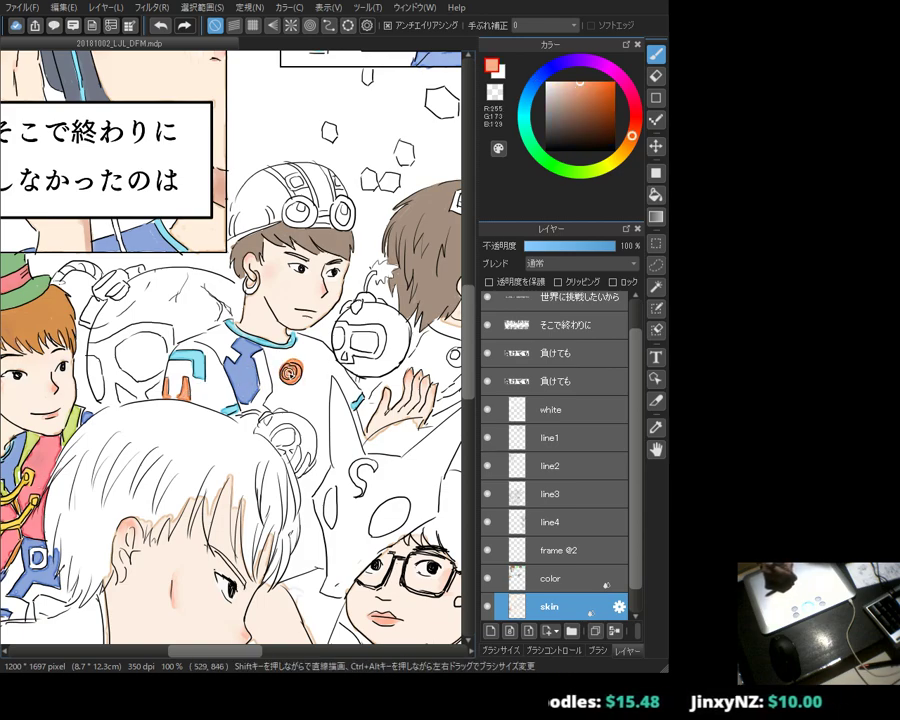
Step: Fill the rest of the helmeted boy's shirt with blue around the emblem, and colour the small hand beside it skin tone R253 G240 B228
{"action": "right_click", "coordinate": [245, 361]}
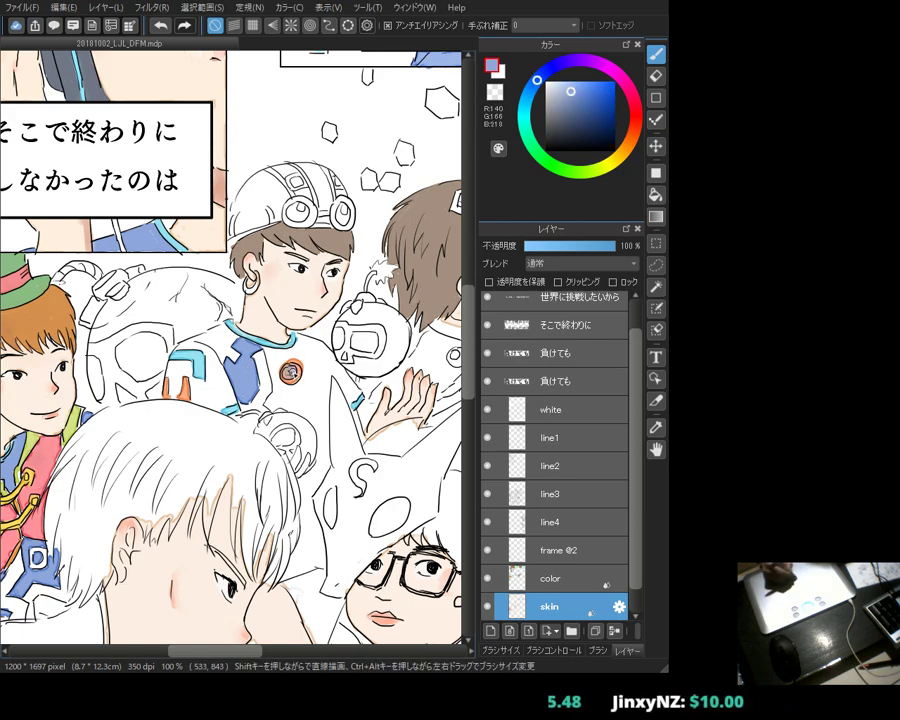
{"action": "left_click_drag", "start_coordinate": [280, 365], "coordinate": [296, 362]}
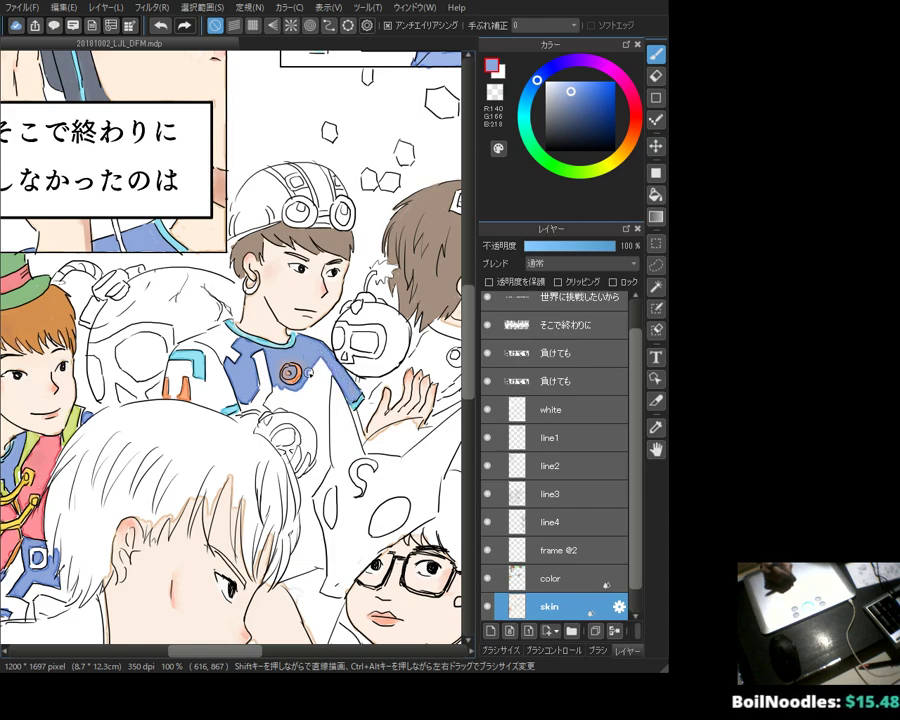
{"action": "left_click_drag", "start_coordinate": [333, 373], "coordinate": [327, 446]}
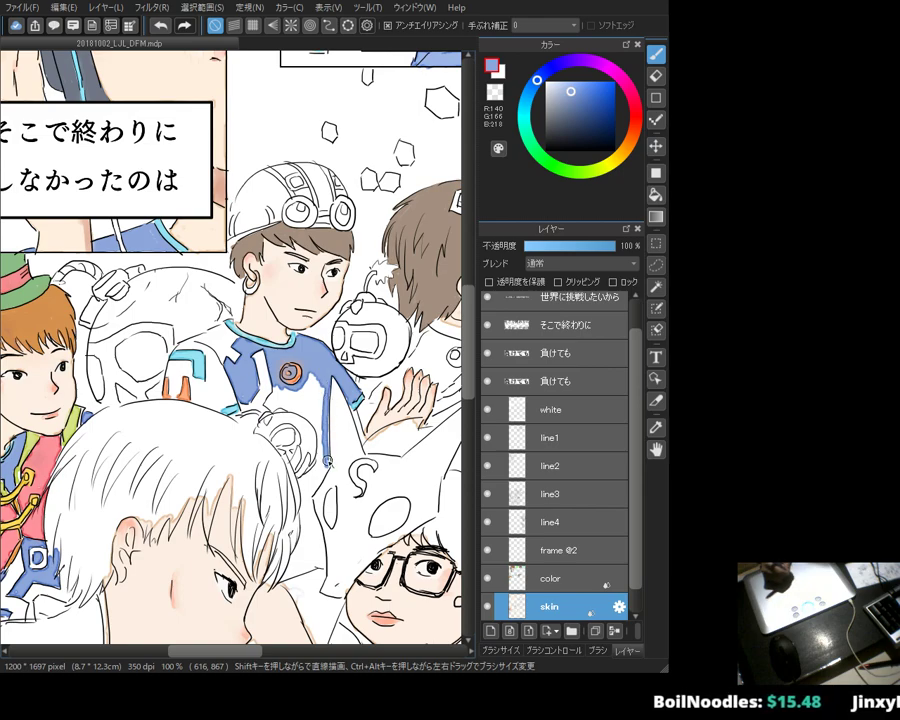
{"action": "right_click", "coordinate": [364, 429]}
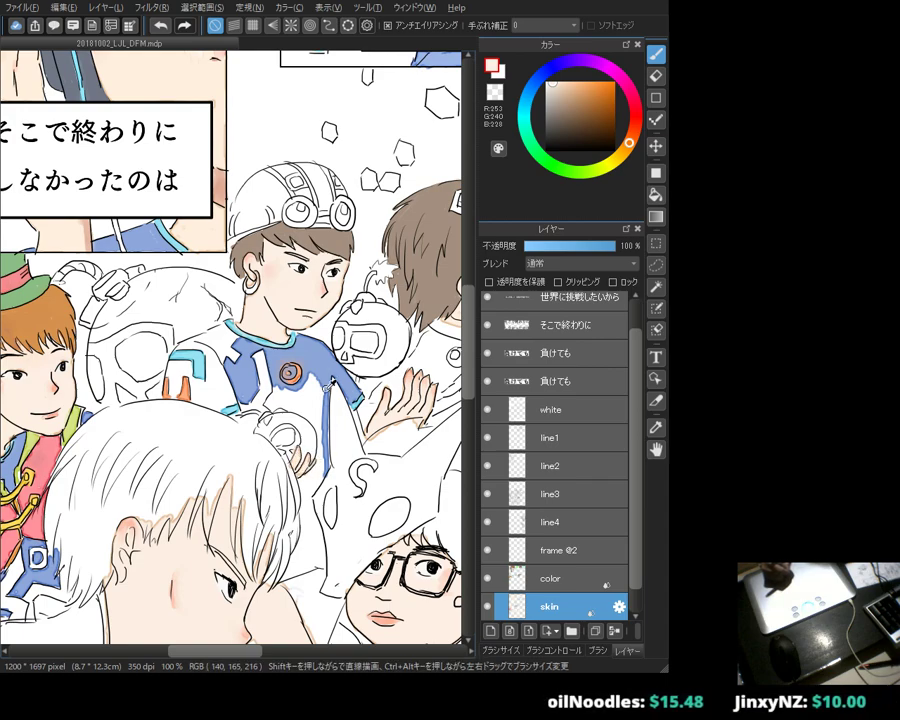
{"action": "left_click", "coordinate": [277, 386], "text": "alt"}
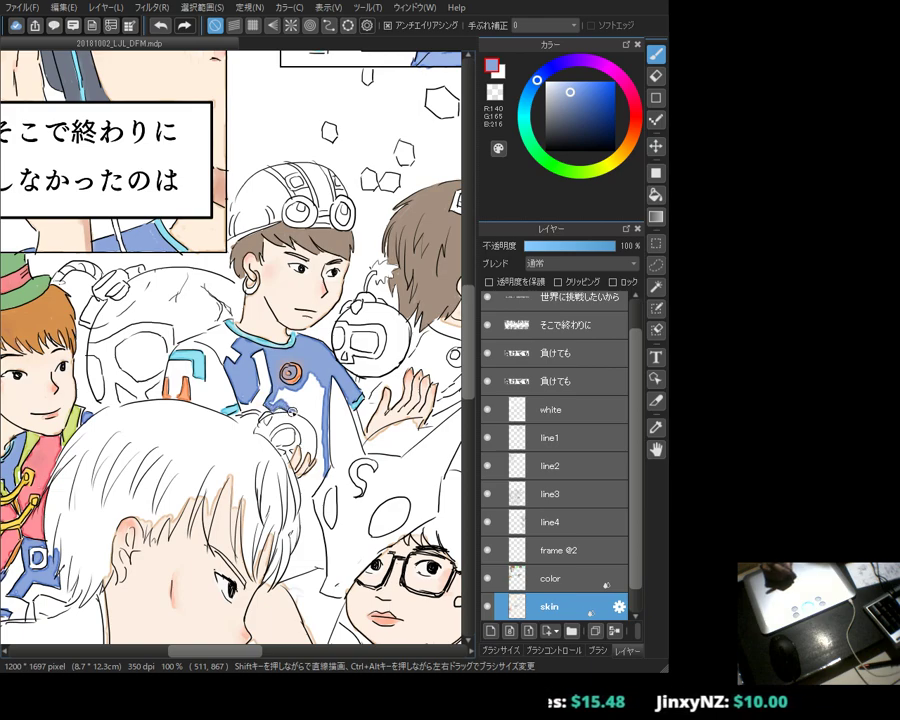
{"action": "mouse_move", "coordinate": [312, 420]}
{"action": "left_mouse_down"}
{"action": "mouse_move", "coordinate": [301, 414]}
{"action": "mouse_move", "coordinate": [318, 469]}
{"action": "left_mouse_up"}
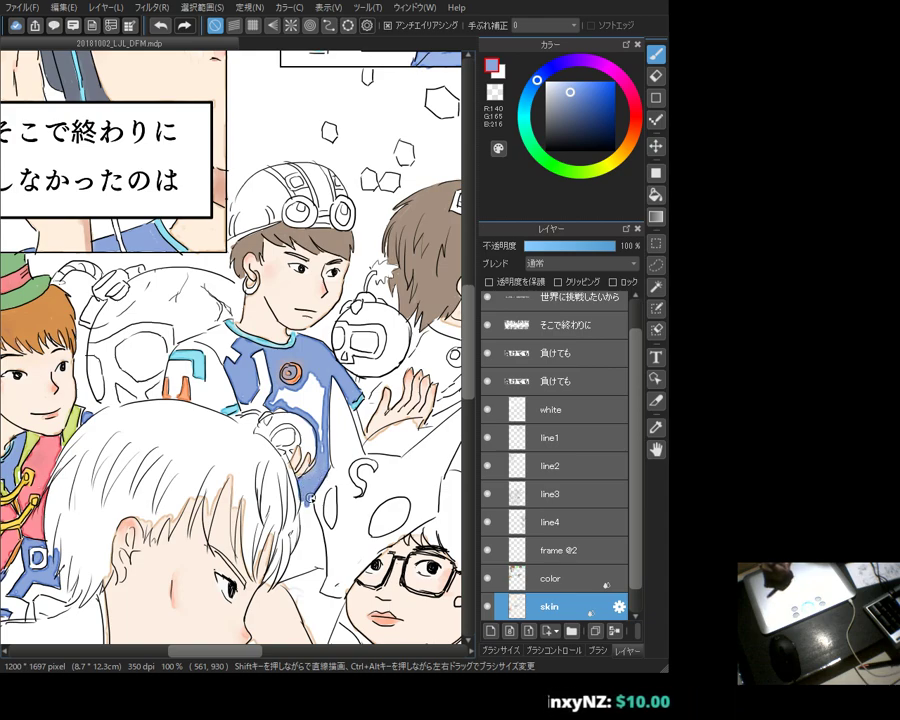
{"action": "mouse_move", "coordinate": [308, 500]}
{"action": "left_mouse_down"}
{"action": "mouse_move", "coordinate": [312, 550]}
{"action": "mouse_move", "coordinate": [315, 512]}
{"action": "mouse_move", "coordinate": [326, 561]}
{"action": "mouse_move", "coordinate": [279, 563]}
{"action": "left_mouse_up"}
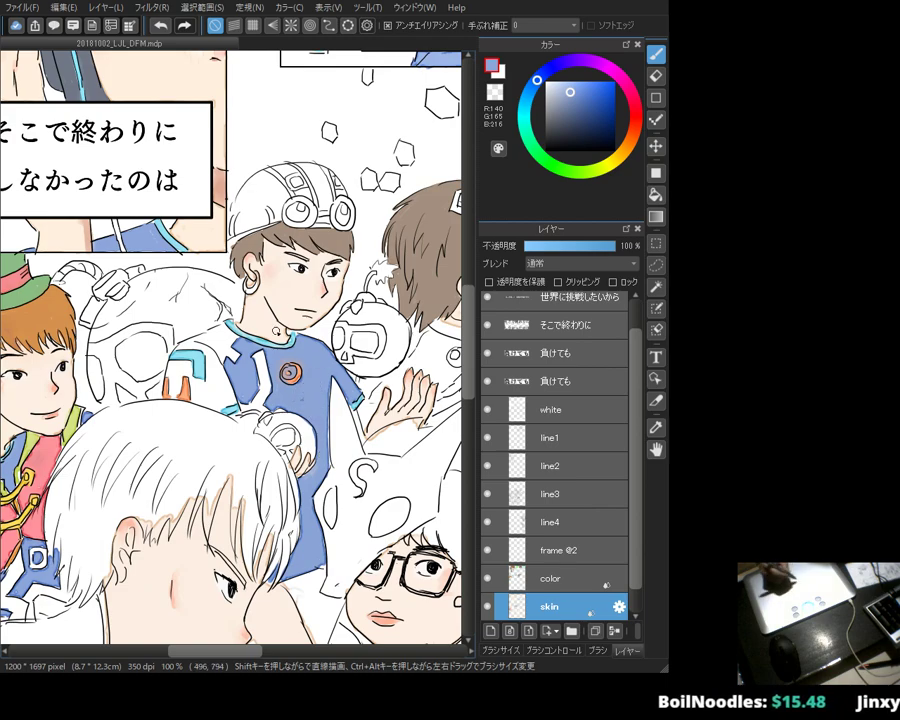
Step: Paint a curved light cyan R146 G223 B238 stripe down the sleeve of the brown-haired figure in profile
{"action": "scroll", "coordinate": [364, 436], "scroll_direction": "right", "scroll_amount": 2}
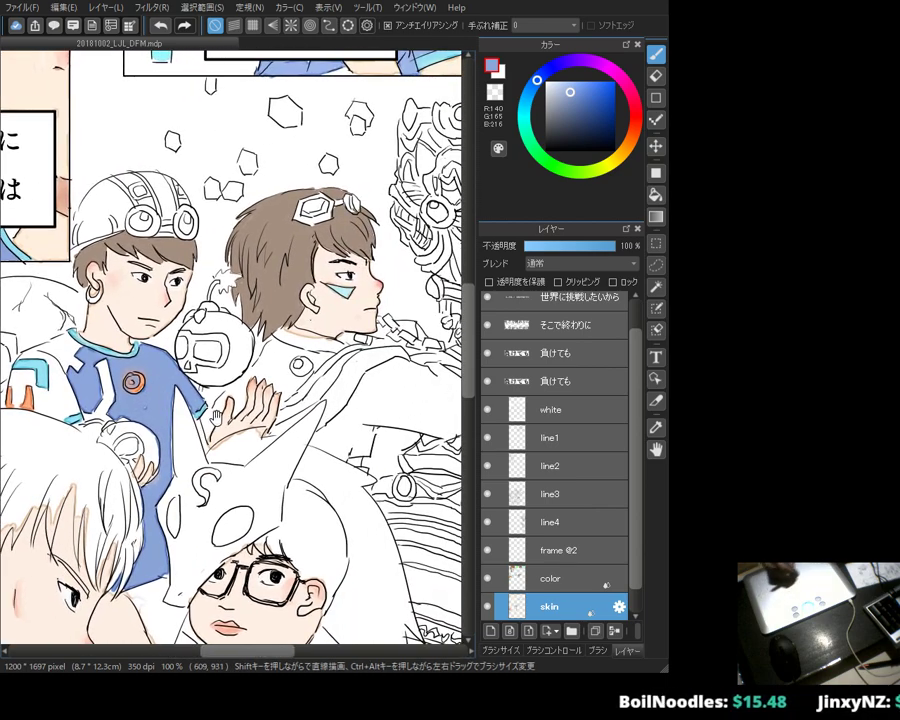
{"action": "scroll", "coordinate": [234, 261], "scroll_direction": "right", "scroll_amount": 2}
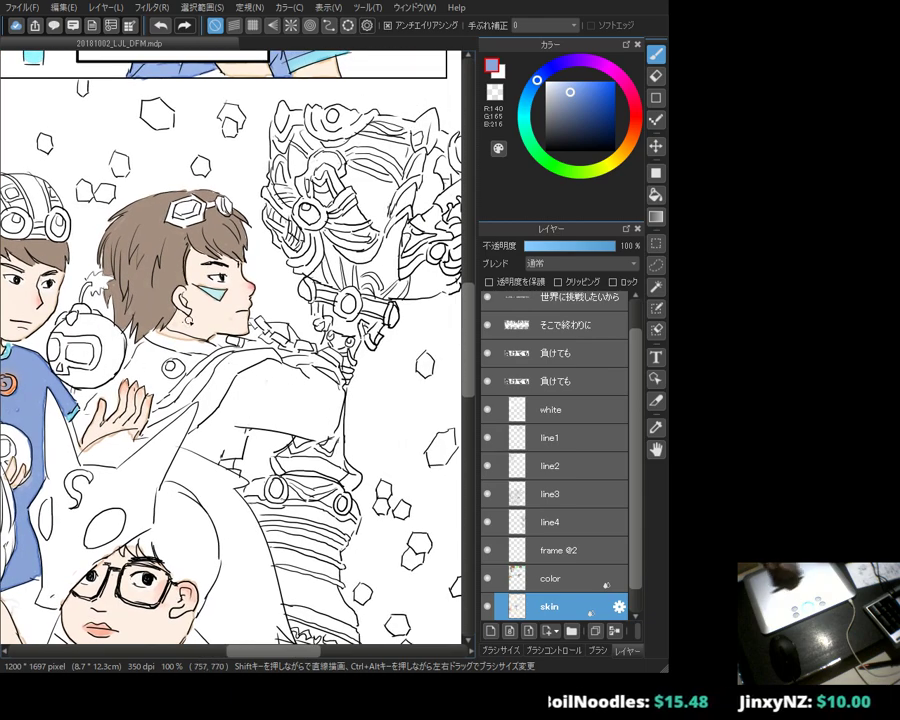
{"action": "left_click", "coordinate": [8, 348], "text": "alt"}
{"action": "left_click_drag", "start_coordinate": [312, 378], "coordinate": [303, 431]}
{"action": "key", "text": "ctrl+z"}
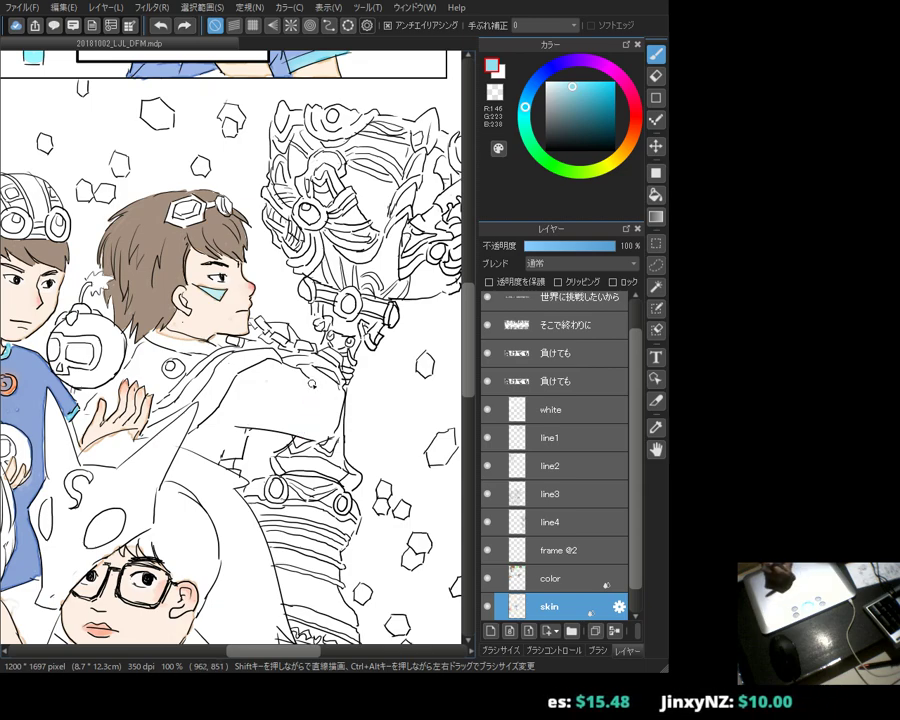
{"action": "left_click_drag", "start_coordinate": [309, 377], "coordinate": [297, 430]}
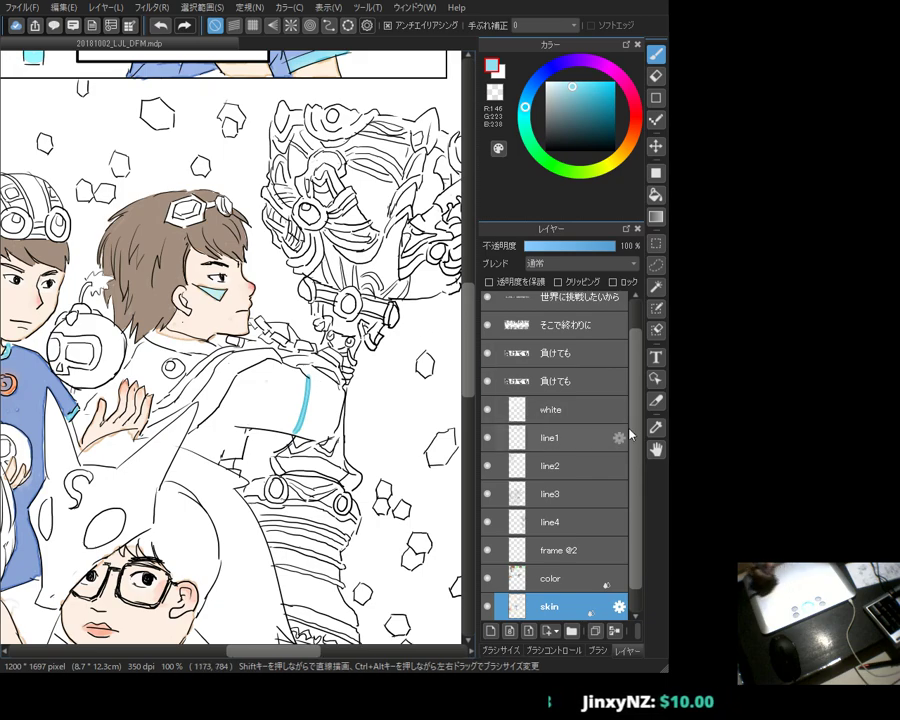
Step: Check which layer holds the sleeve's linework using line4 and line3, select line3 and ink the stripe's edge with the black size 4 pen
{"action": "scroll", "coordinate": [636, 449], "scroll_direction": "down", "scroll_amount": 1}
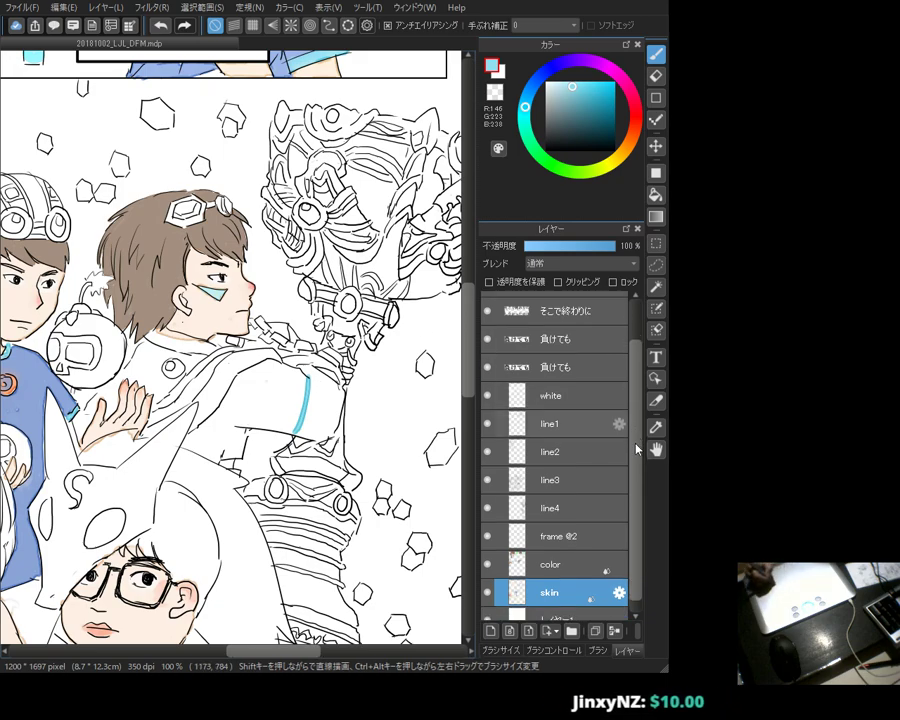
{"action": "left_click", "coordinate": [487, 503]}
{"action": "left_click", "coordinate": [487, 503]}
{"action": "left_click", "coordinate": [487, 475]}
{"action": "left_click", "coordinate": [487, 475]}
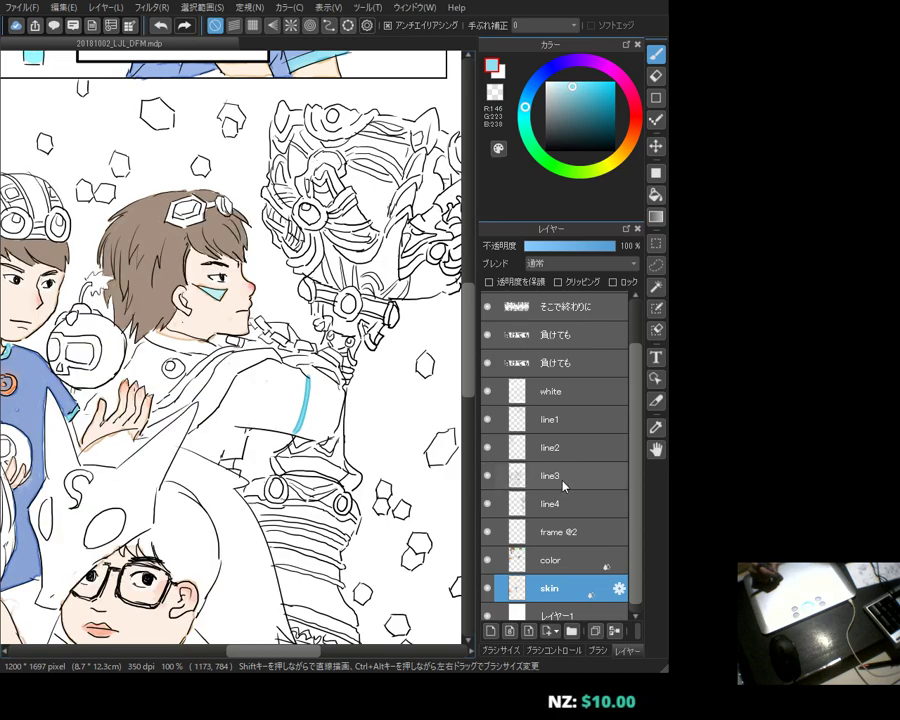
{"action": "left_click", "coordinate": [557, 478]}
{"action": "left_click", "coordinate": [597, 650]}
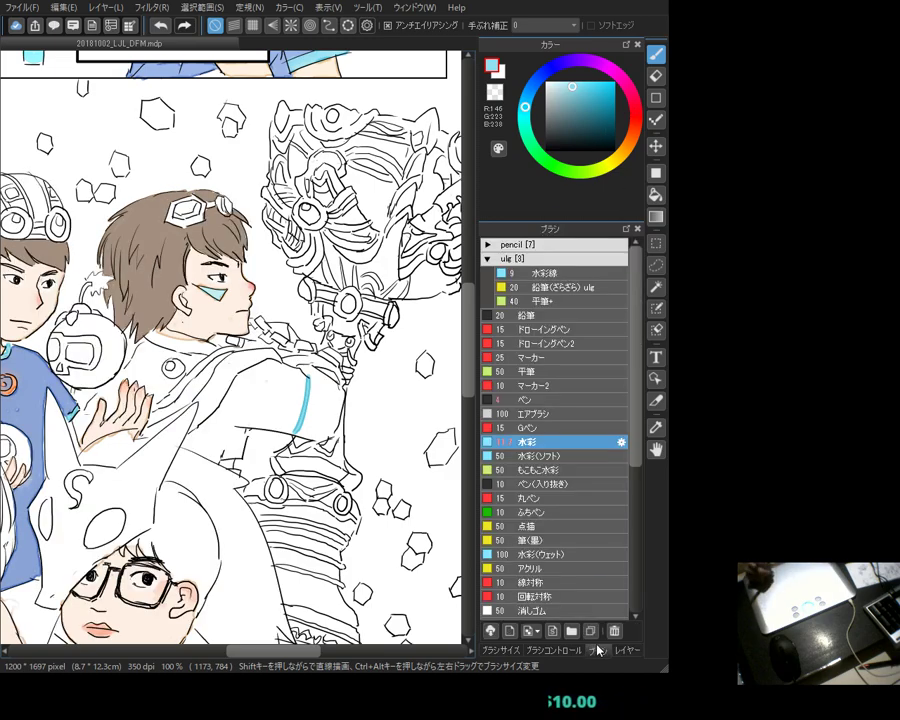
{"action": "left_click", "coordinate": [540, 399]}
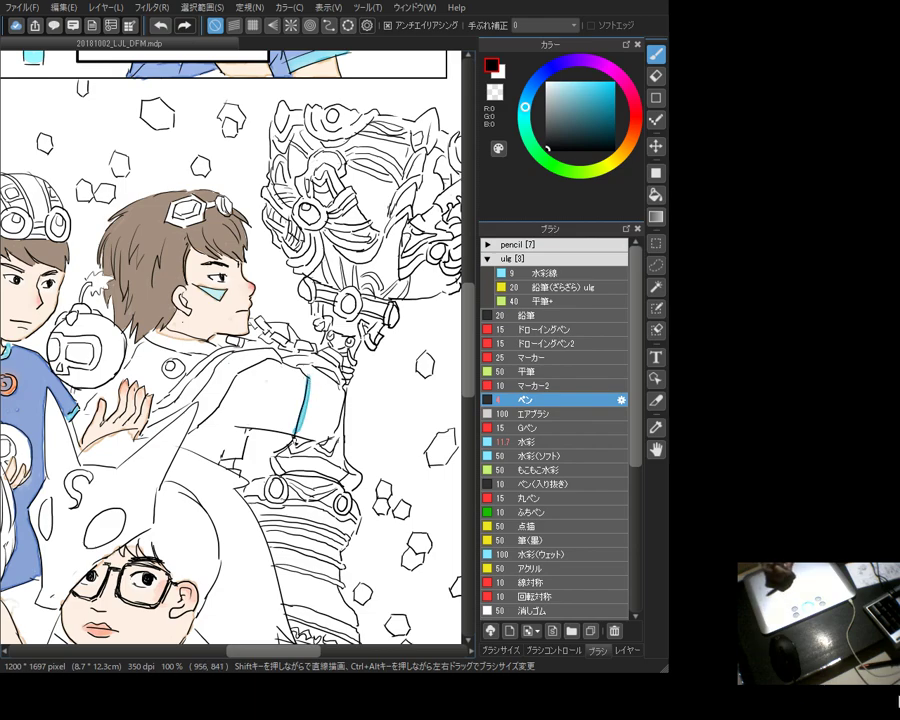
Step: Refine the brown-haired figure's sleeve and bent elbow outlines on line3 with the black pen, erasing stray lines around them
{"action": "key", "text": "e"}
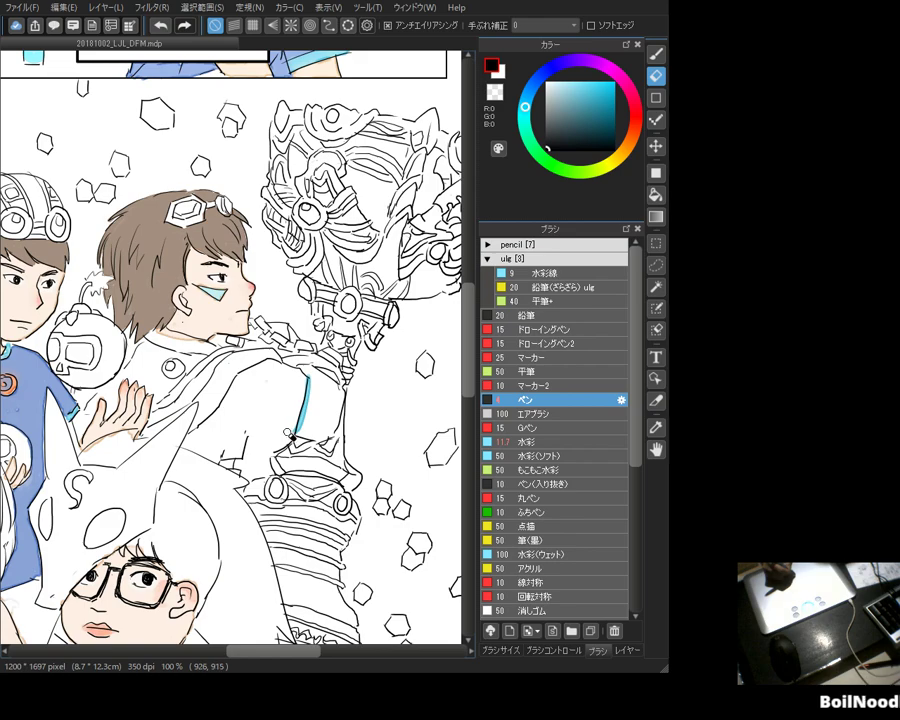
{"action": "key", "text": "b"}
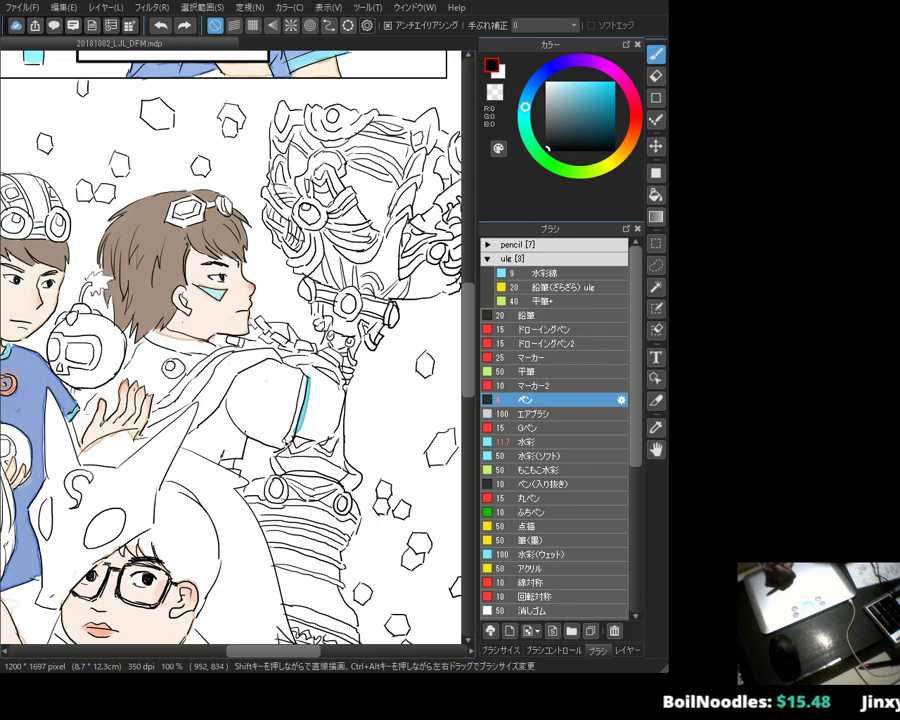
{"action": "key", "text": "e"}
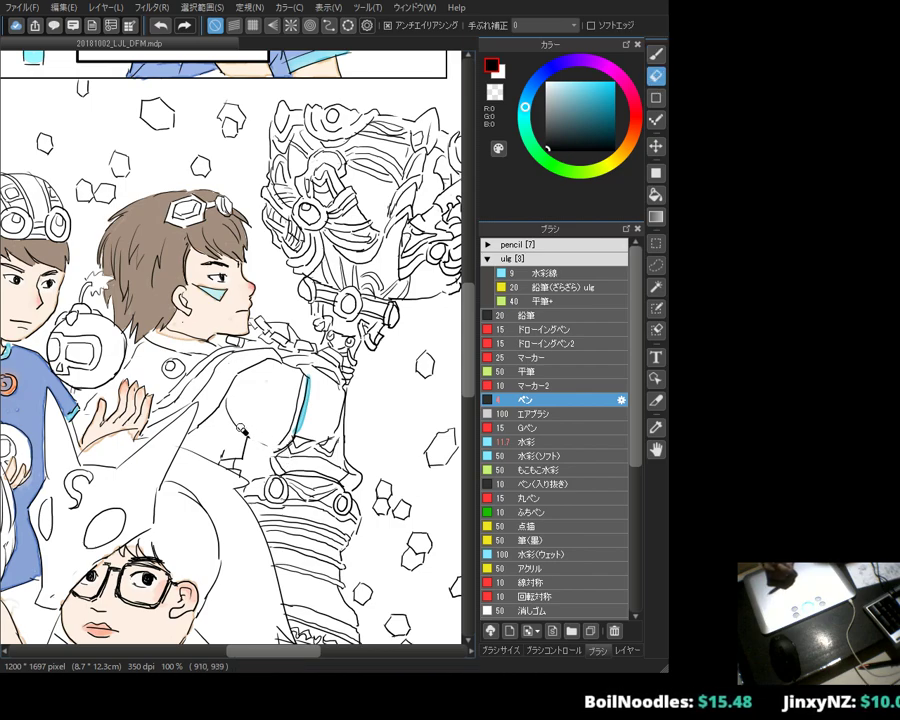
{"action": "key", "text": "b"}
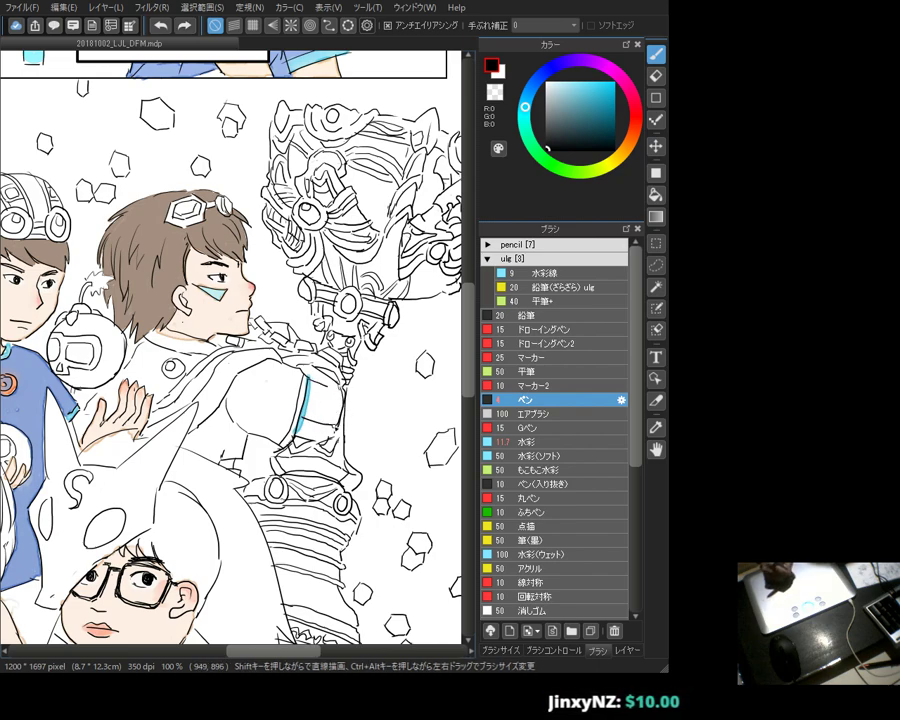
{"action": "key", "text": "e"}
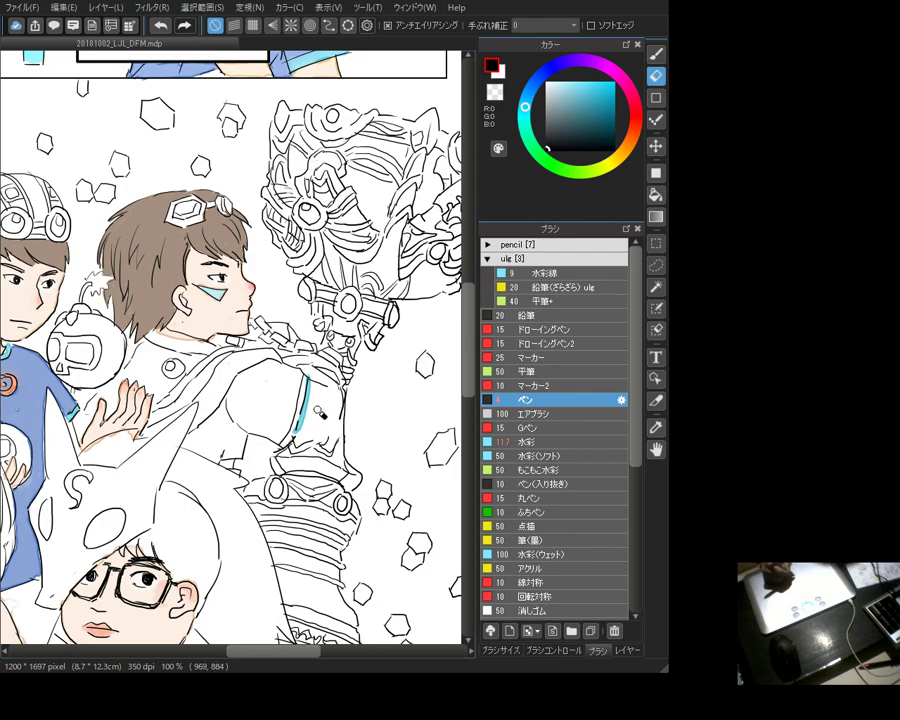
{"action": "key", "text": "b"}
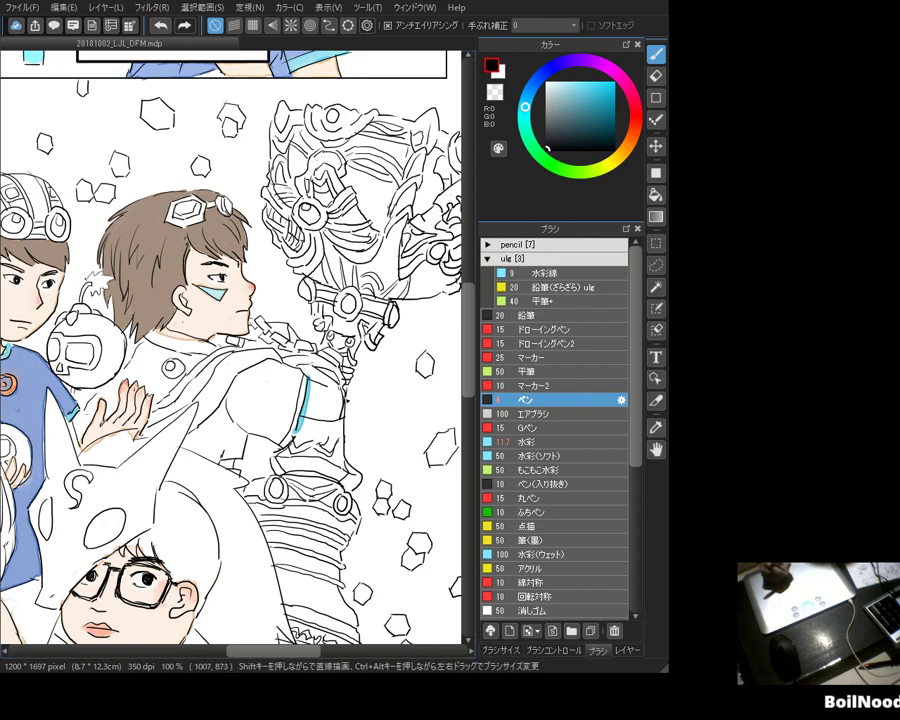
Step: Erase the background armour lines that cross the bent elbow on the line4 layer
{"action": "key", "text": "e"}
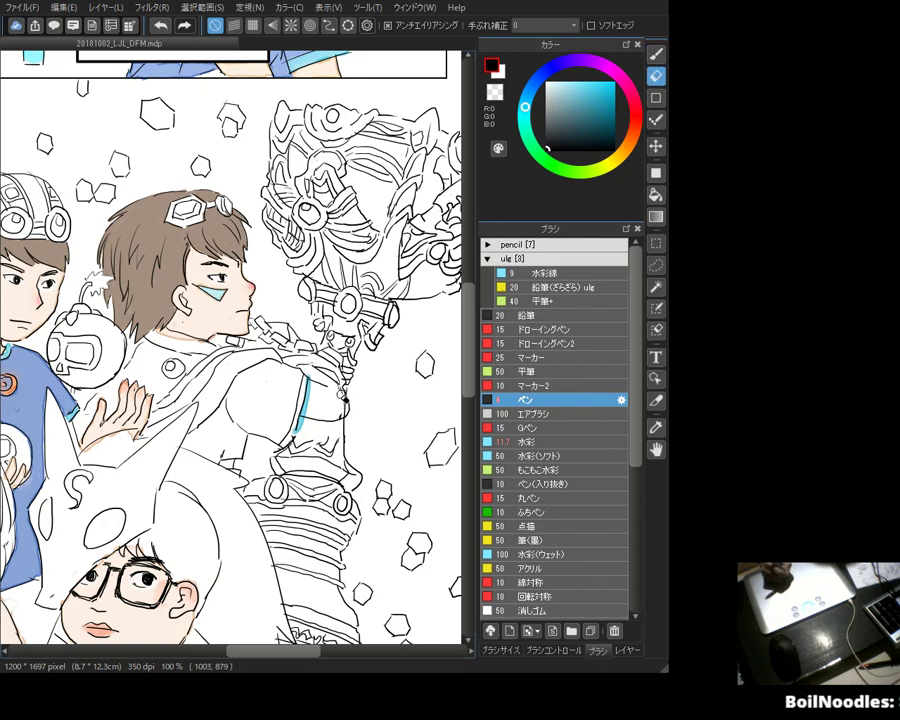
{"action": "left_click", "coordinate": [620, 650]}
{"action": "left_click", "coordinate": [560, 513]}
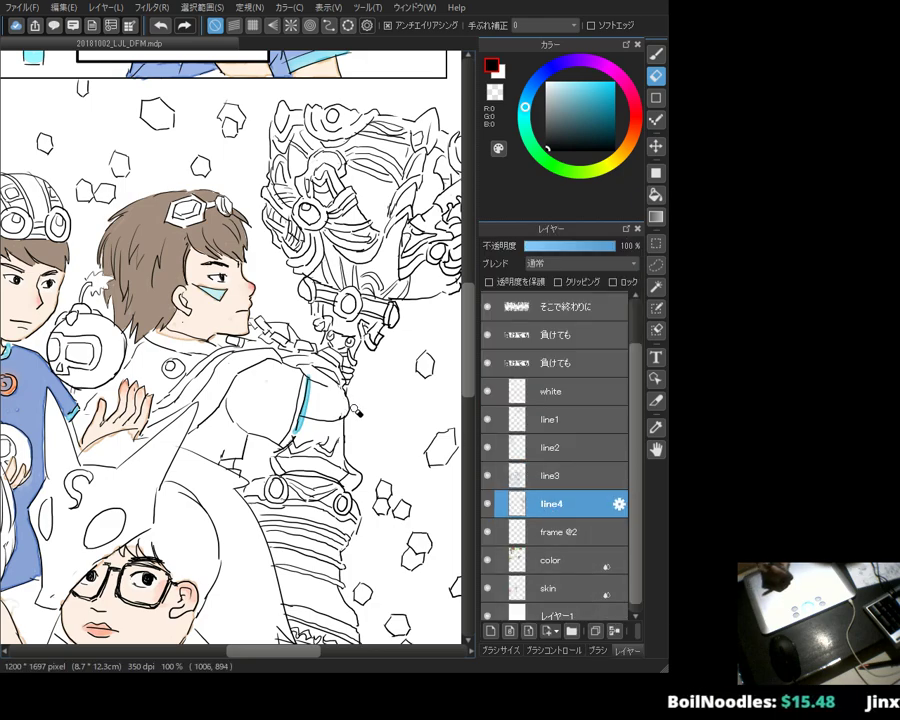
{"action": "key", "text": "b"}
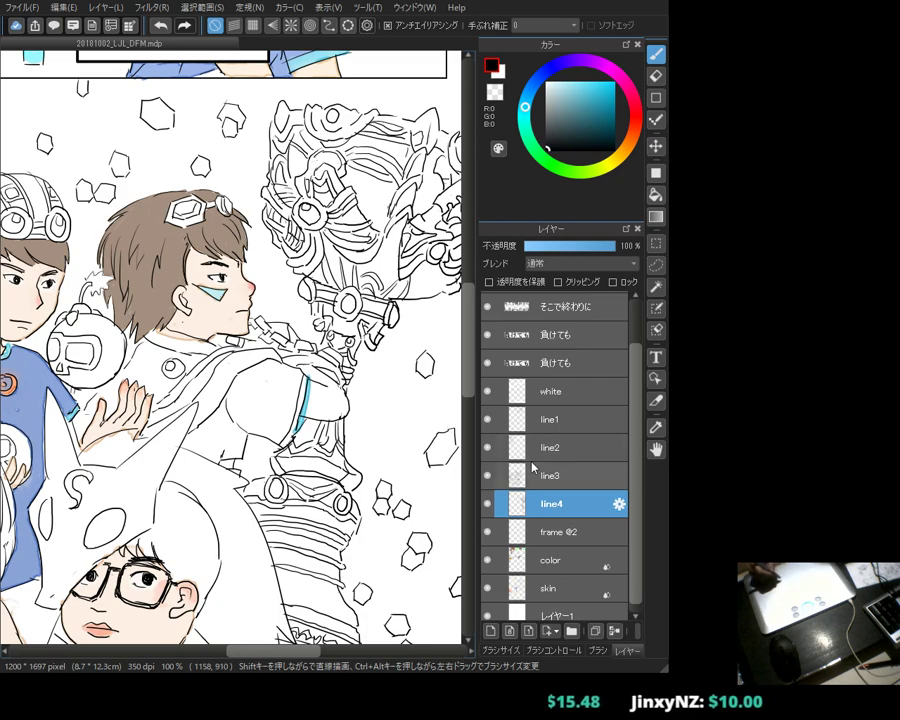
Step: Colour the bent arm beyond the sleeve stripe skin tone R253 G240 B228 on the skin layer using the 水彩 brush
{"action": "left_click", "coordinate": [579, 559]}
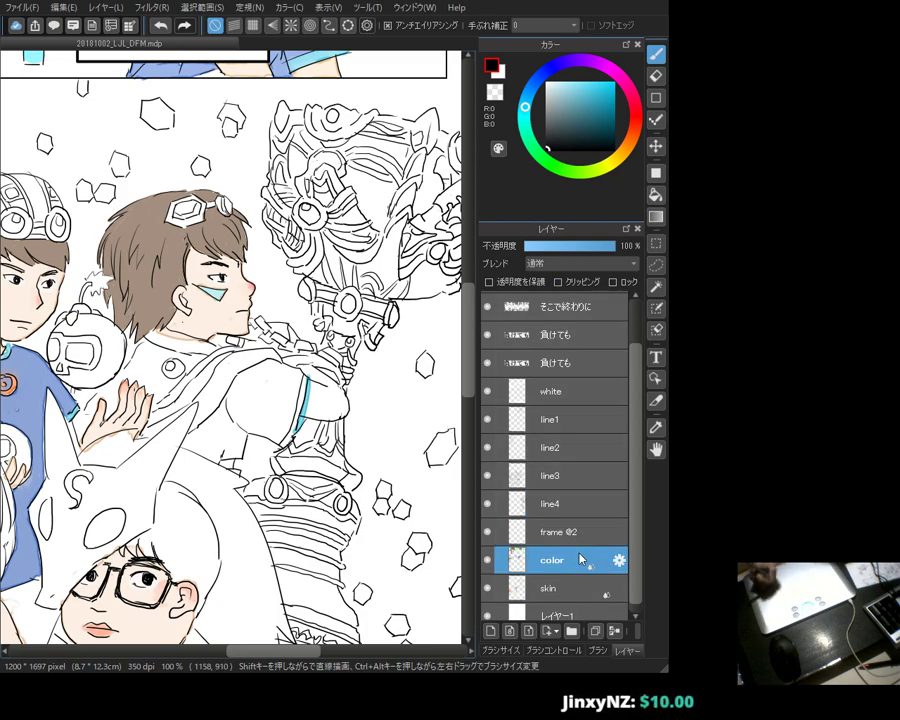
{"action": "left_click", "coordinate": [597, 650]}
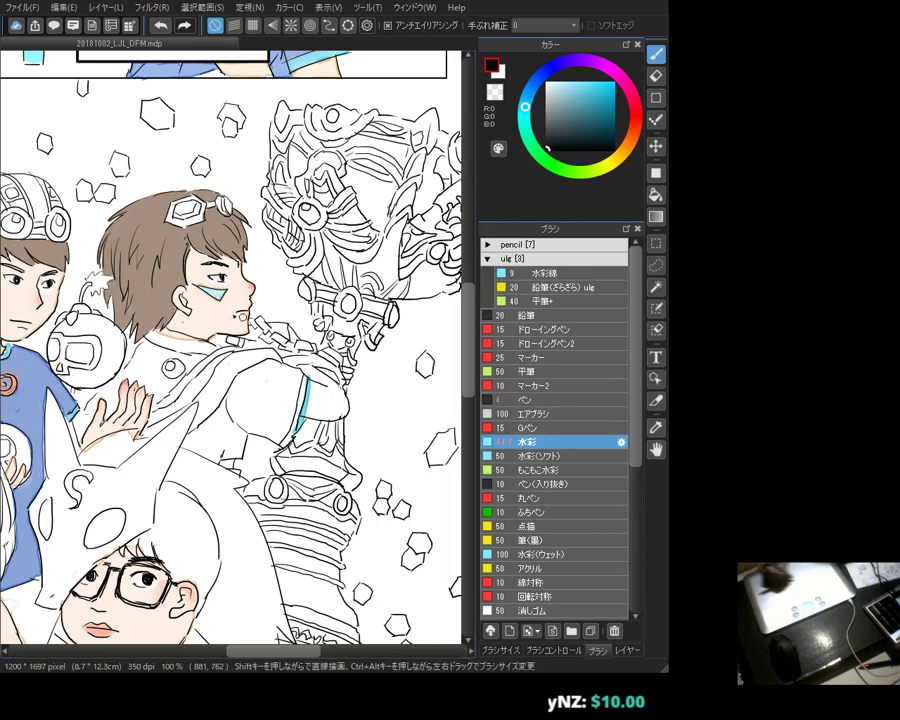
{"action": "left_click", "coordinate": [622, 650]}
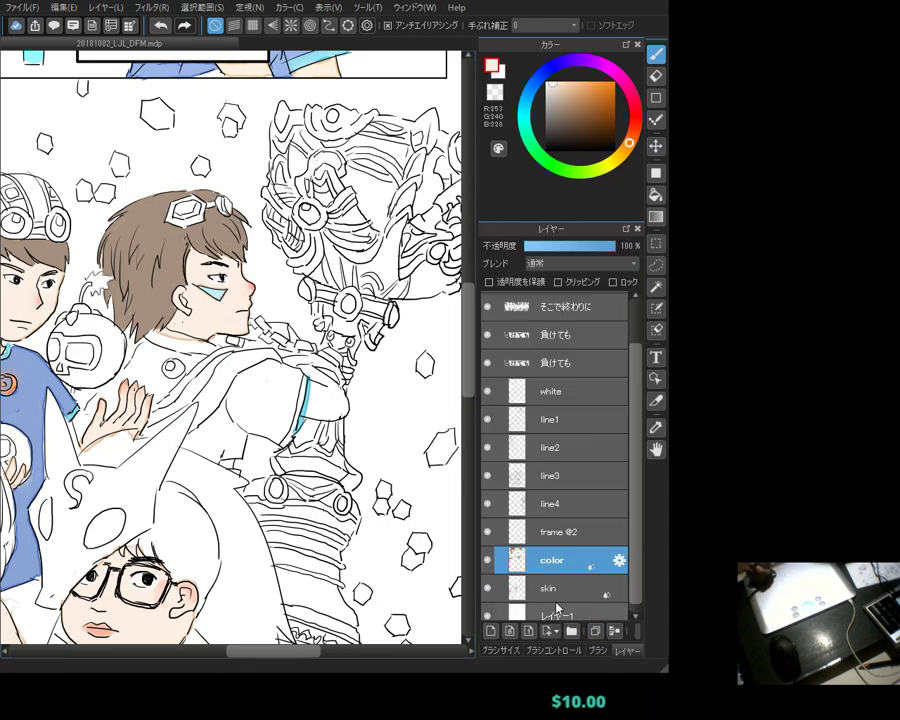
{"action": "left_click", "coordinate": [550, 588]}
{"action": "mouse_move", "coordinate": [320, 395]}
{"action": "left_mouse_down"}
{"action": "mouse_move", "coordinate": [307, 405]}
{"action": "mouse_move", "coordinate": [313, 415]}
{"action": "left_mouse_up"}
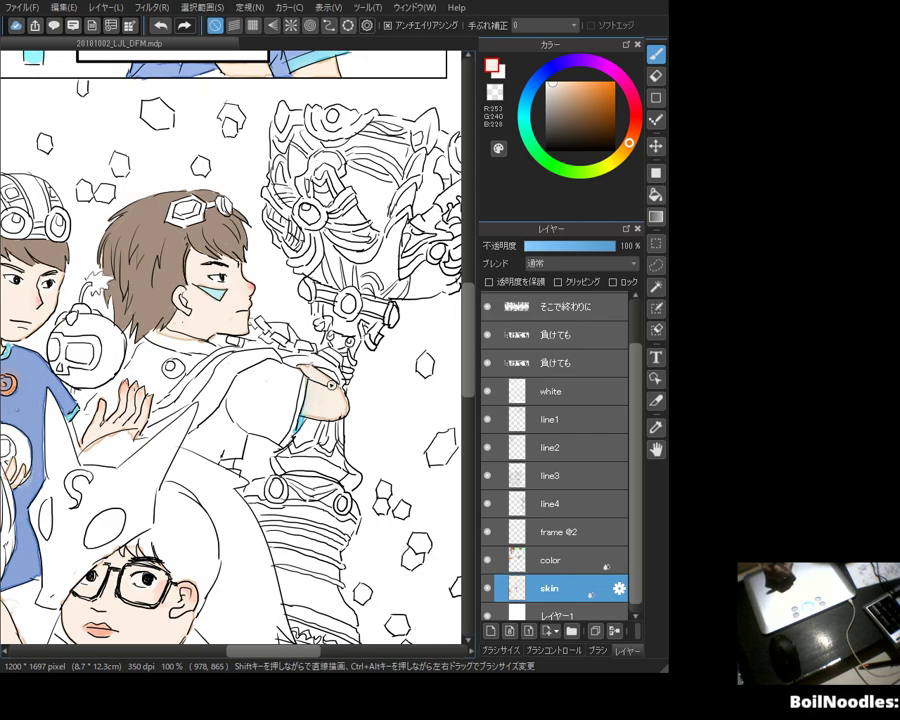
Step: Repaint the sleeve stripe cyan R116 G211 B228 and fill the shirt area below the cape with blue R153 G165 B202
{"action": "left_click_drag", "start_coordinate": [238, 329], "coordinate": [278, 336]}
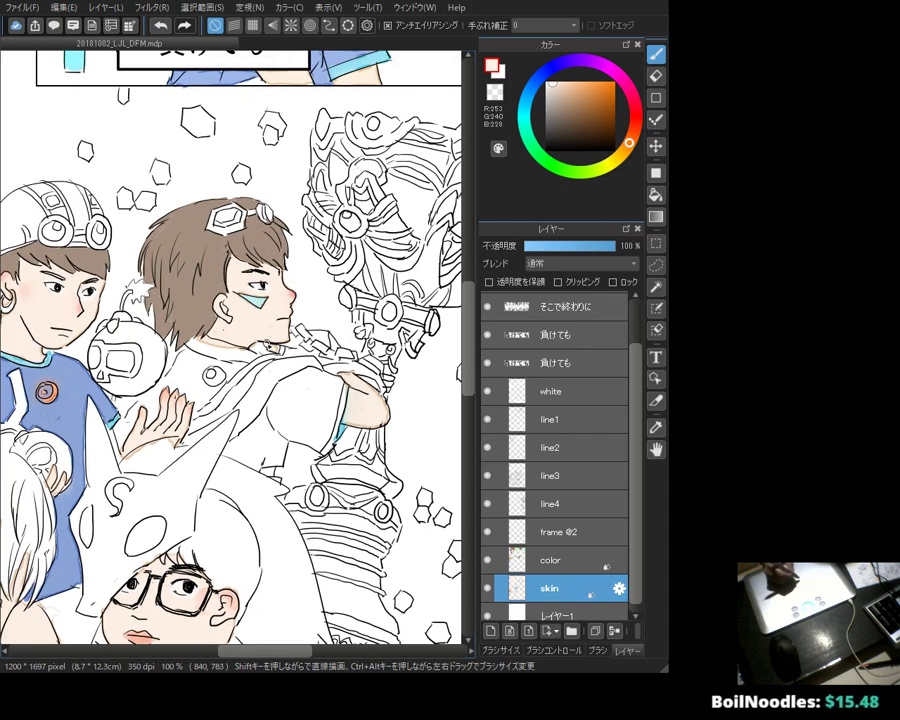
{"action": "left_click", "coordinate": [22, 360], "text": "alt"}
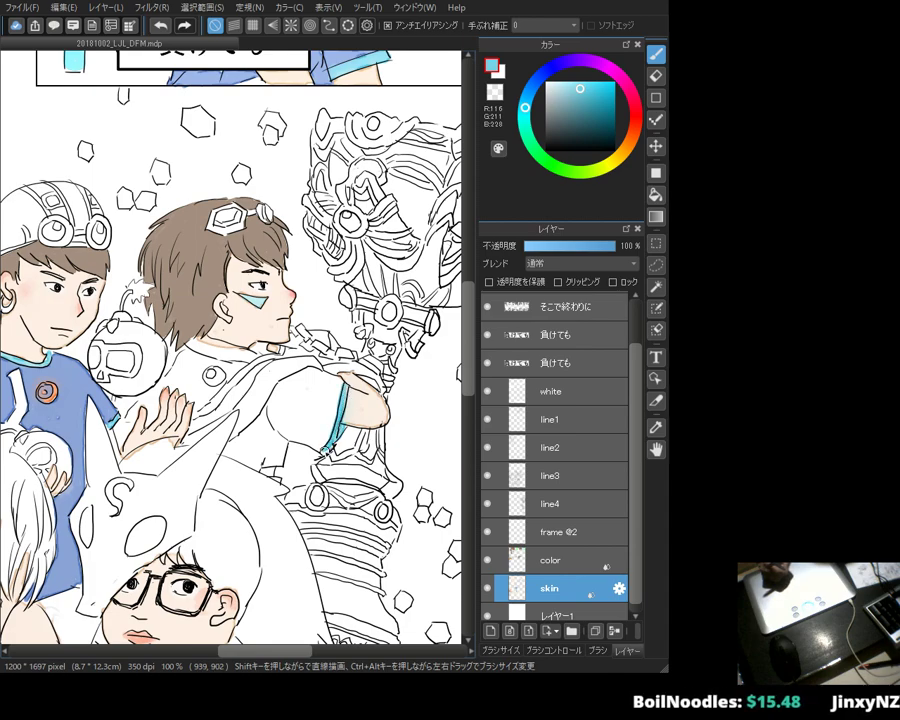
{"action": "left_click", "coordinate": [106, 408], "text": "alt"}
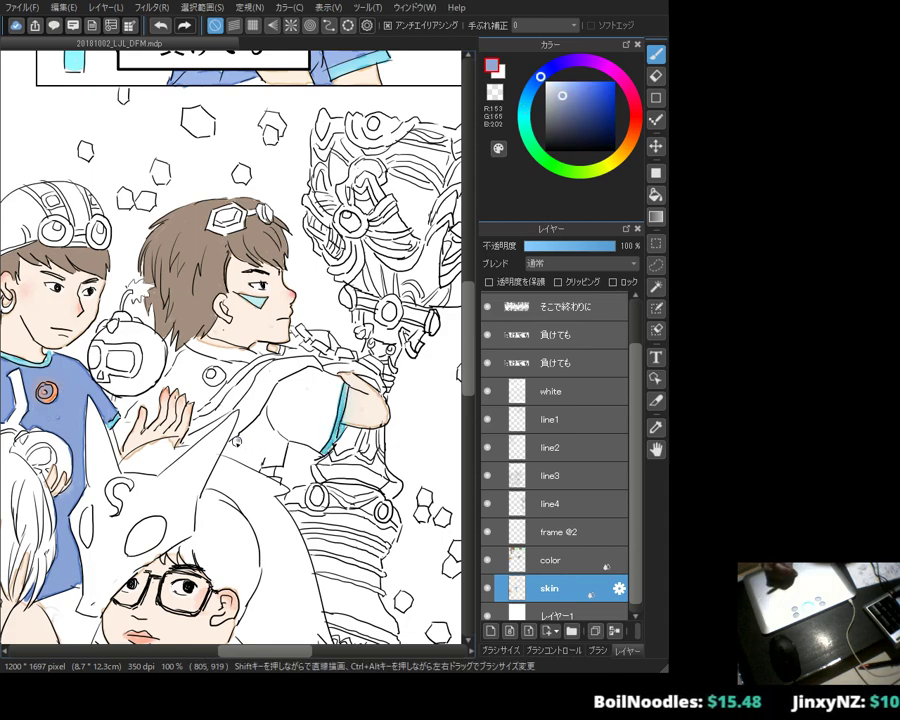
{"action": "left_click_drag", "start_coordinate": [228, 452], "coordinate": [256, 466]}
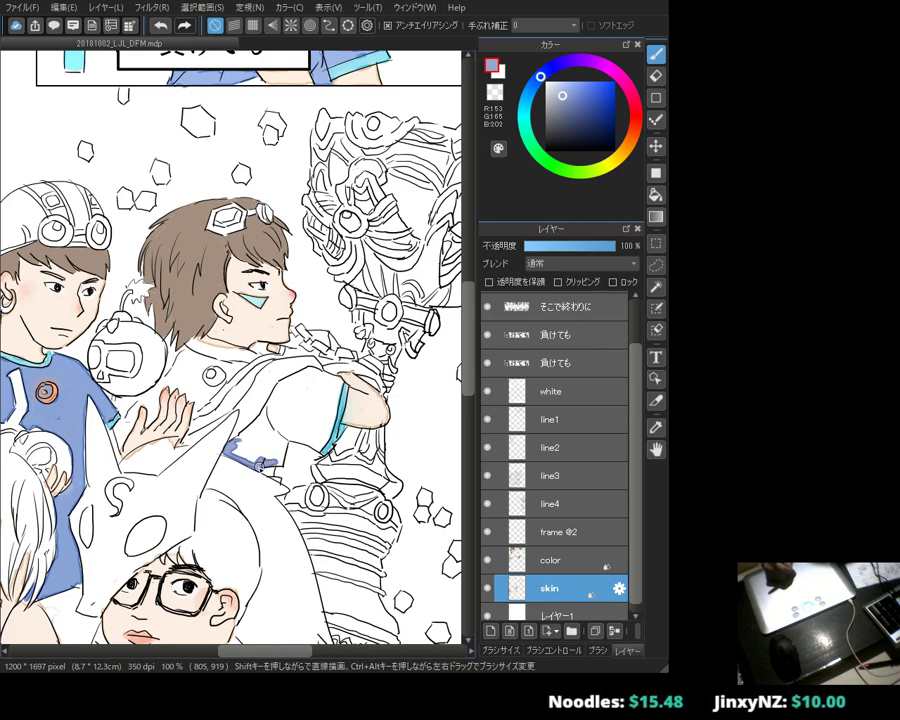
{"action": "left_click_drag", "start_coordinate": [280, 456], "coordinate": [284, 445]}
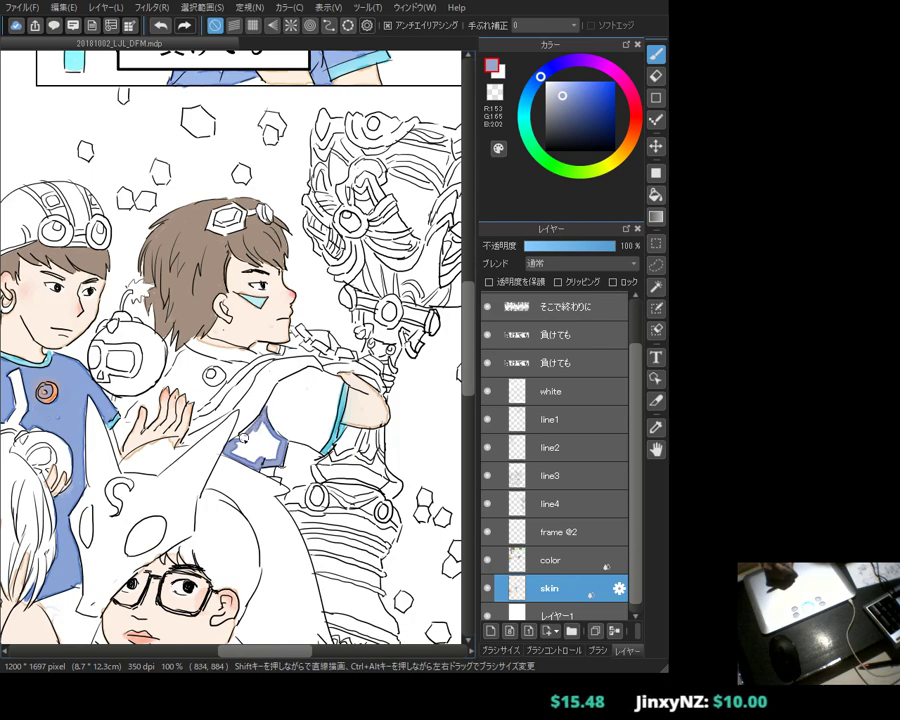
{"action": "mouse_move", "coordinate": [247, 438]}
{"action": "left_mouse_down"}
{"action": "mouse_move", "coordinate": [277, 450]}
{"action": "mouse_move", "coordinate": [262, 434]}
{"action": "left_mouse_up"}
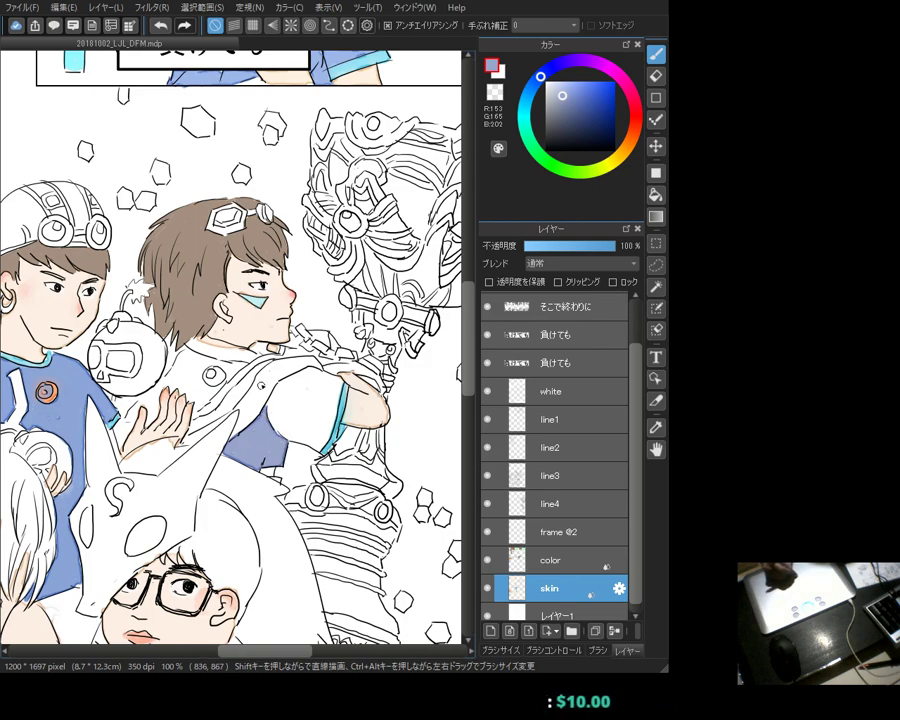
Step: Colour the figure's cape and the small patch below the blue shirt yellow R255 G216 B122, leaving the round emblem unpainted
{"action": "left_click", "coordinate": [622, 155]}
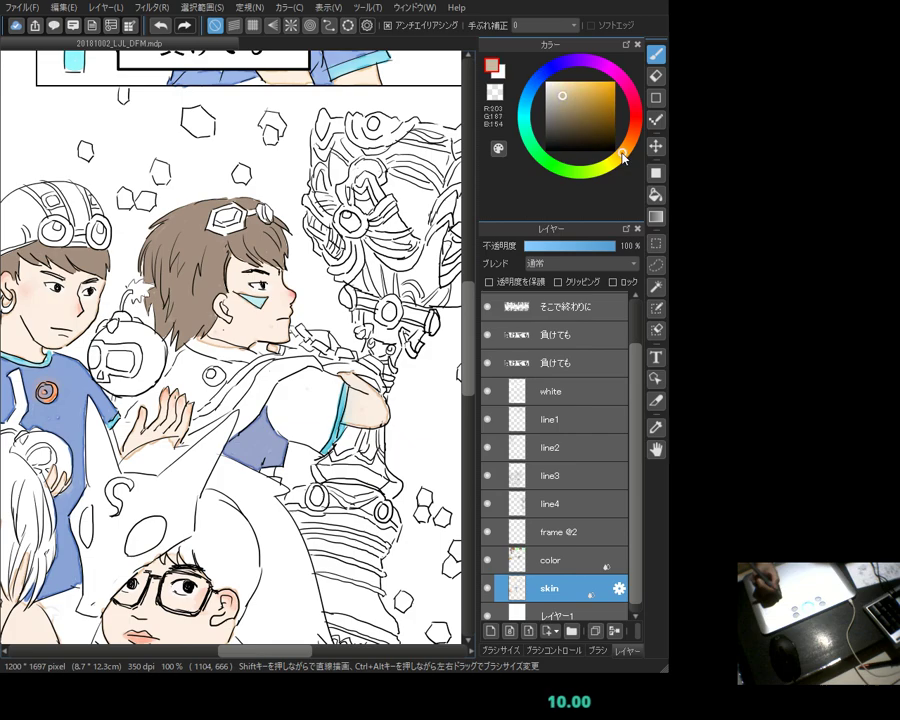
{"action": "left_click", "coordinate": [580, 84]}
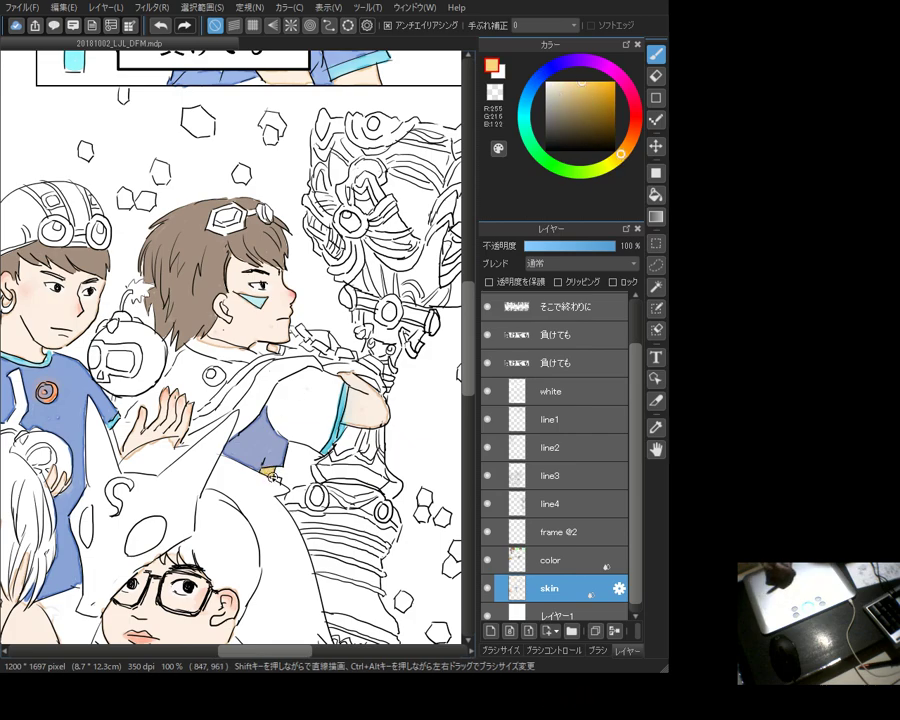
{"action": "mouse_move", "coordinate": [272, 376]}
{"action": "left_mouse_down"}
{"action": "mouse_move", "coordinate": [264, 388]}
{"action": "mouse_move", "coordinate": [312, 362]}
{"action": "left_mouse_up"}
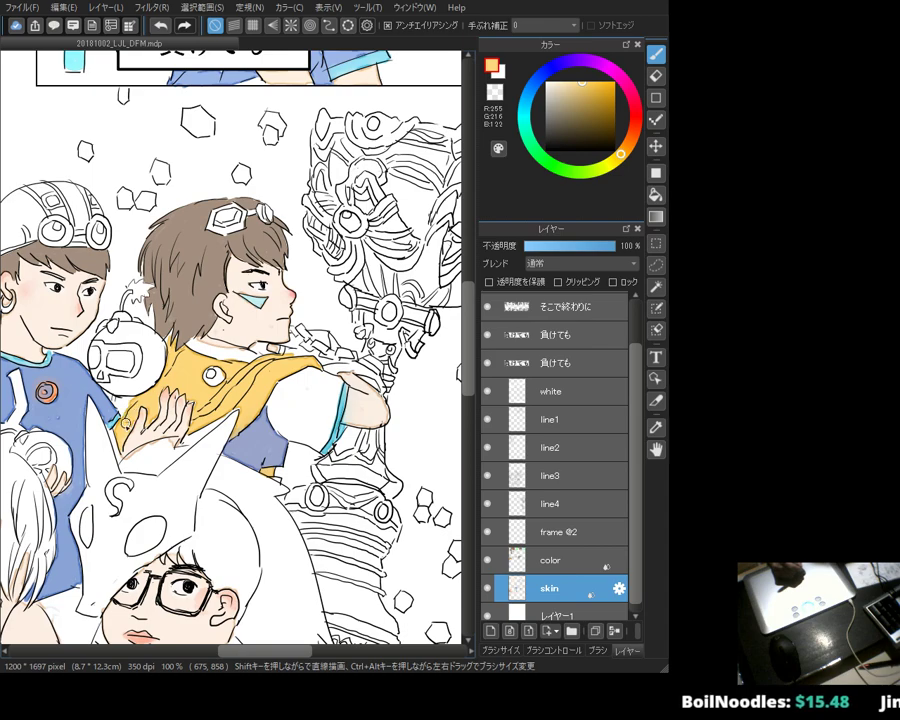
Step: Fill the cape's round emblem with muted gold R219 G185 B118 and paint the collar around the neck blue R153 G165 B202
{"action": "left_click", "coordinate": [97, 308], "text": "alt"}
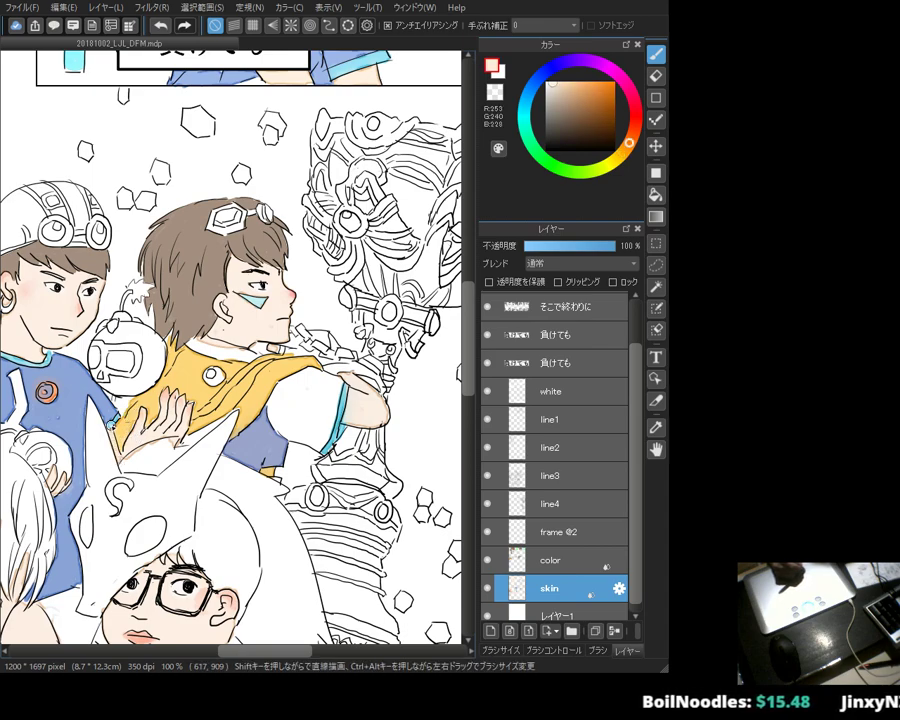
{"action": "left_click", "coordinate": [129, 423], "text": "alt"}
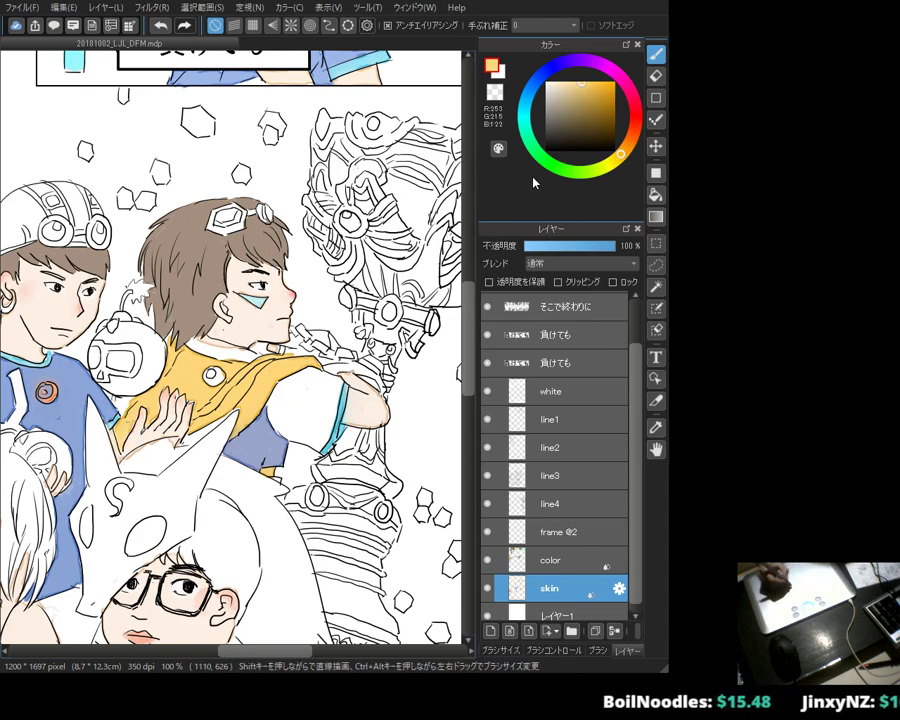
{"action": "left_click", "coordinate": [573, 91]}
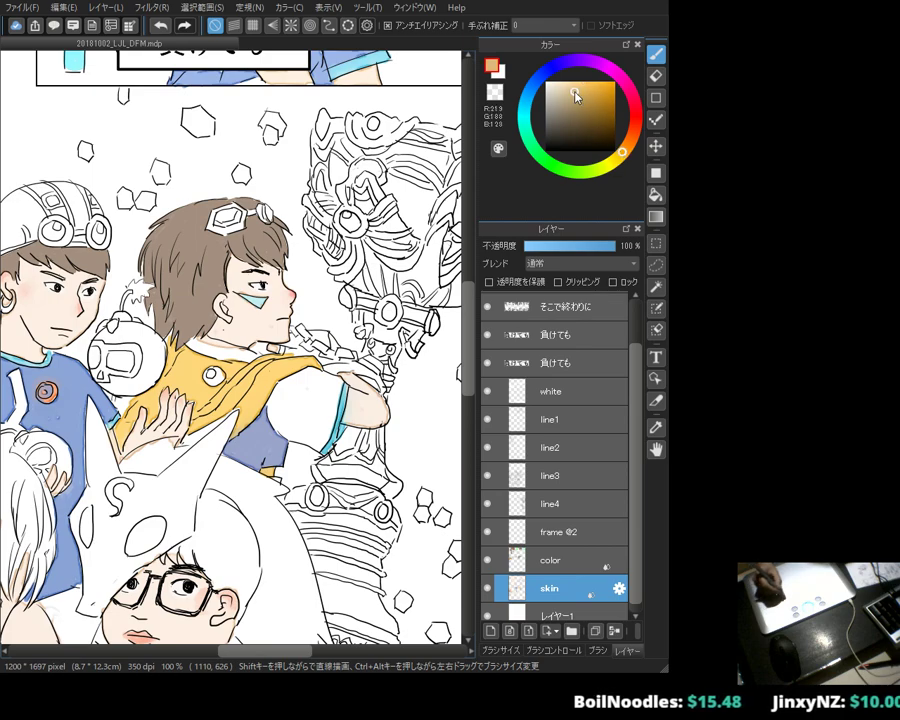
{"action": "left_click_drag", "start_coordinate": [208, 372], "coordinate": [215, 378]}
{"action": "left_click", "coordinate": [224, 367], "text": "alt"}
{"action": "left_click", "coordinate": [214, 379], "text": "alt"}
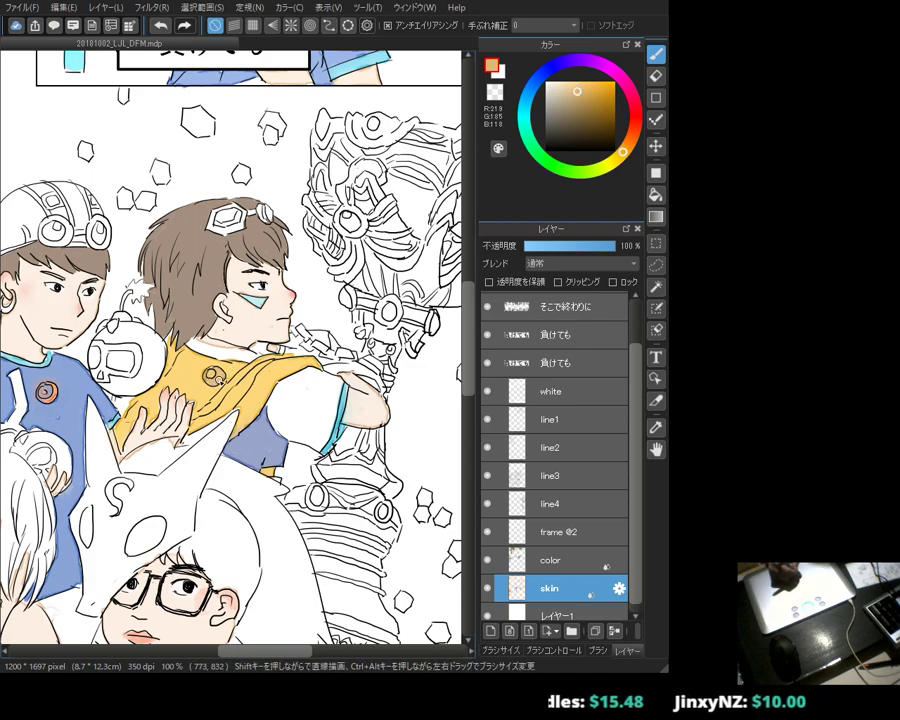
{"action": "left_click", "coordinate": [262, 438], "text": "alt"}
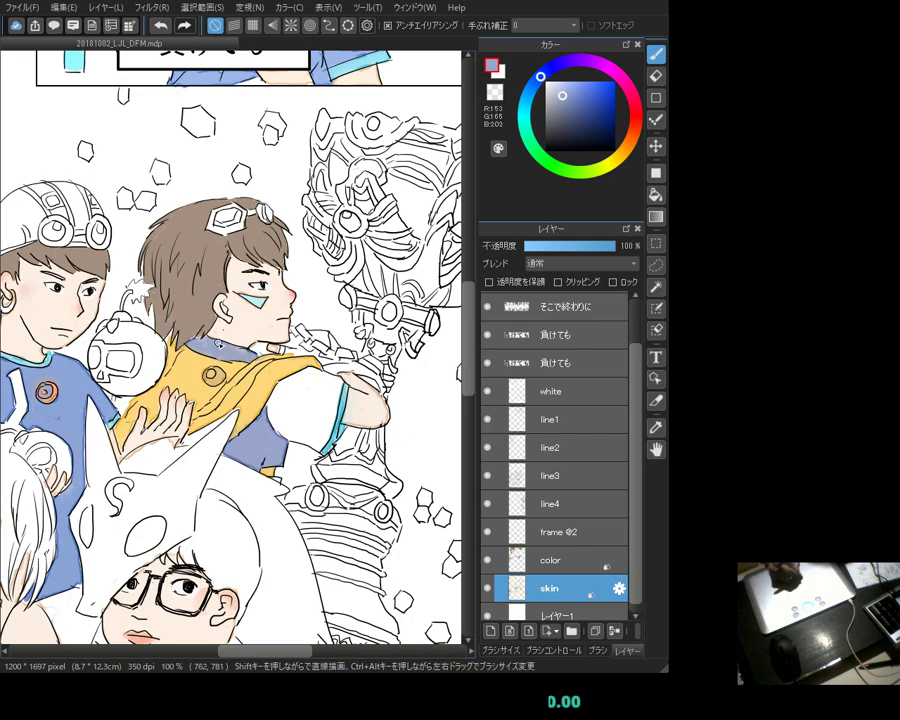
Step: Paint the base of the shoulder ornament in front of the cape orange R255 G181 B88
{"action": "left_click_drag", "start_coordinate": [422, 311], "coordinate": [383, 310]}
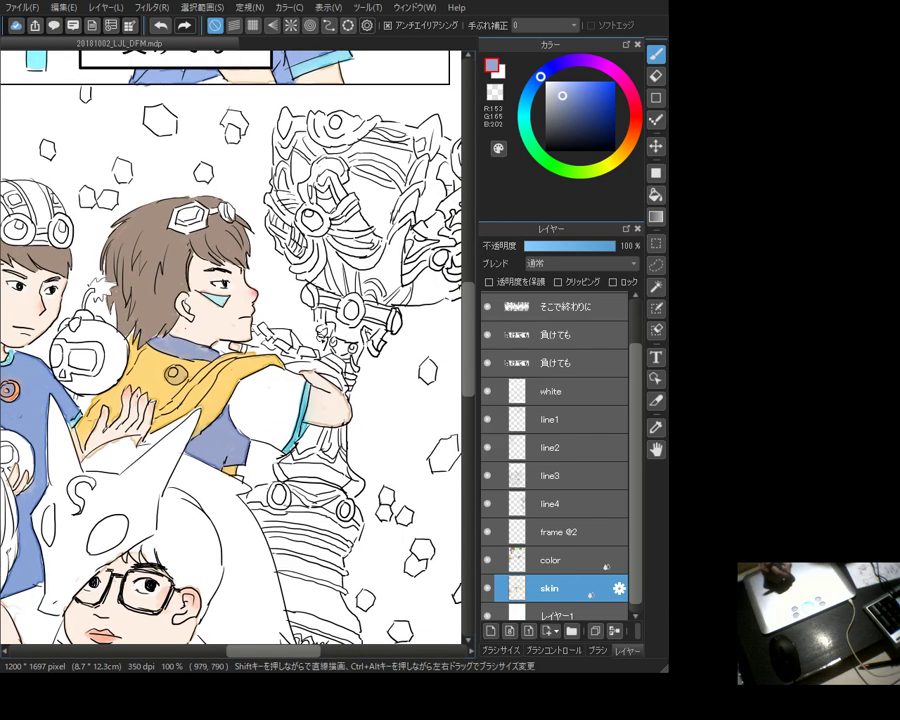
{"action": "right_click", "coordinate": [229, 379]}
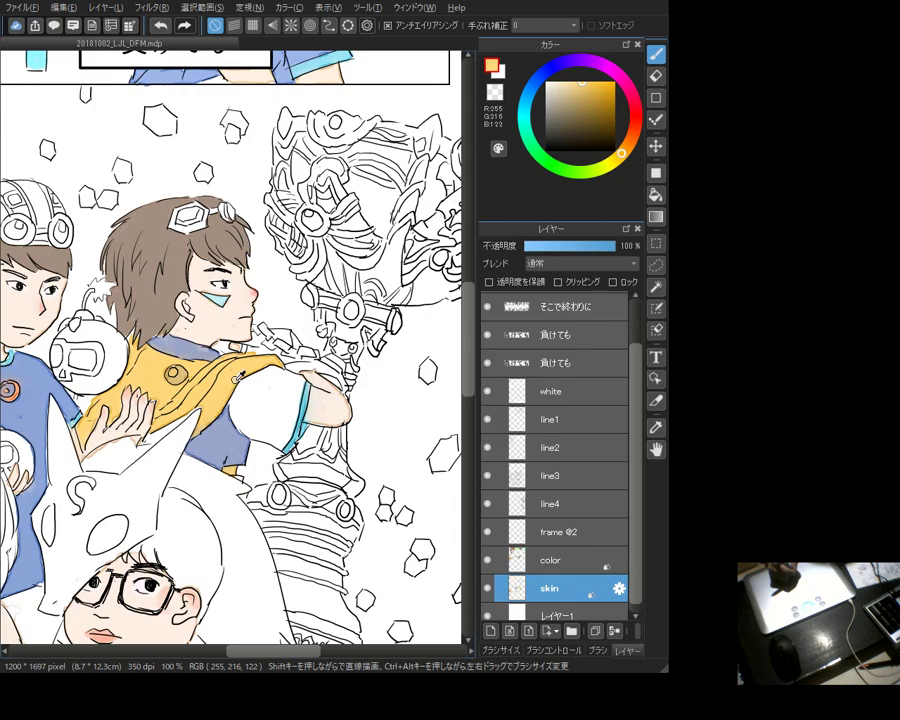
{"action": "left_click", "coordinate": [626, 147]}
{"action": "left_click", "coordinate": [598, 86]}
{"action": "left_click", "coordinate": [591, 82]}
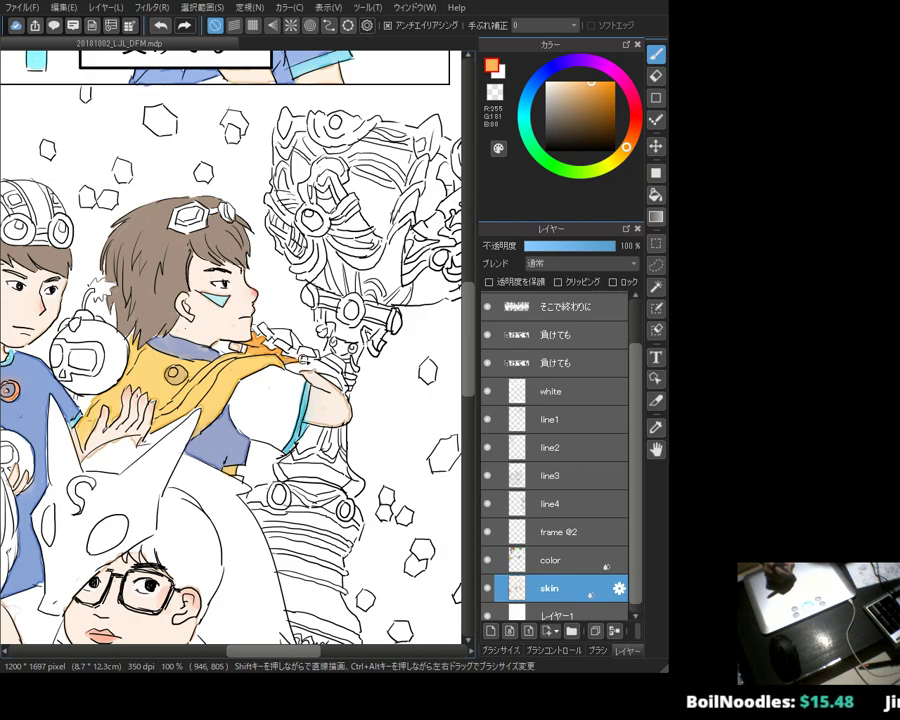
Step: Colour the row of small blocks along the shoulder ornament yellow R255 G231 B122
{"action": "right_click", "coordinate": [254, 358]}
{"action": "left_click_drag", "start_coordinate": [268, 336], "coordinate": [260, 323]}
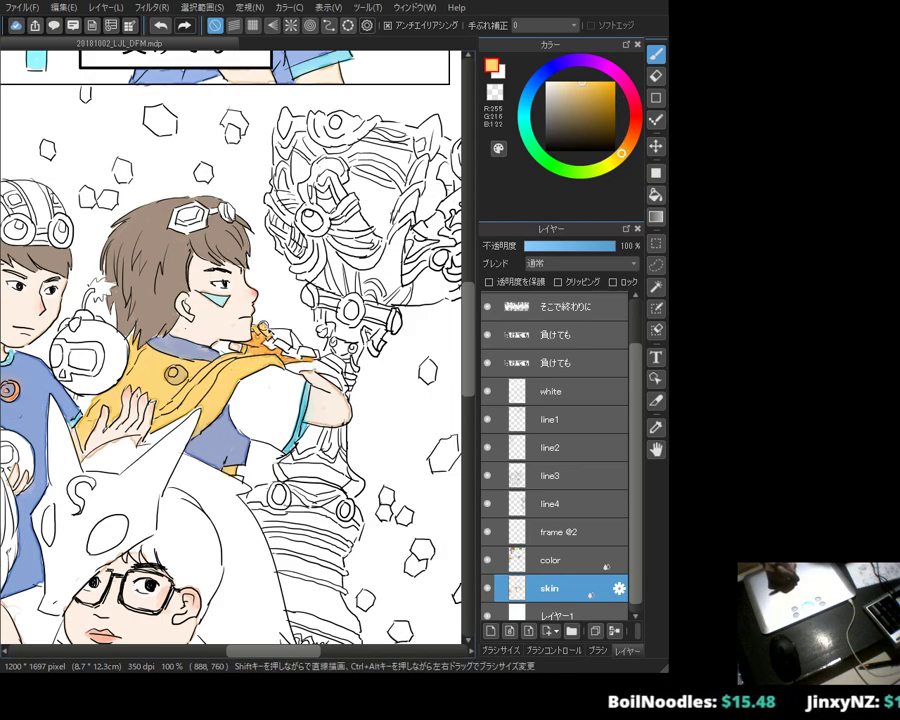
{"action": "left_click", "coordinate": [616, 157]}
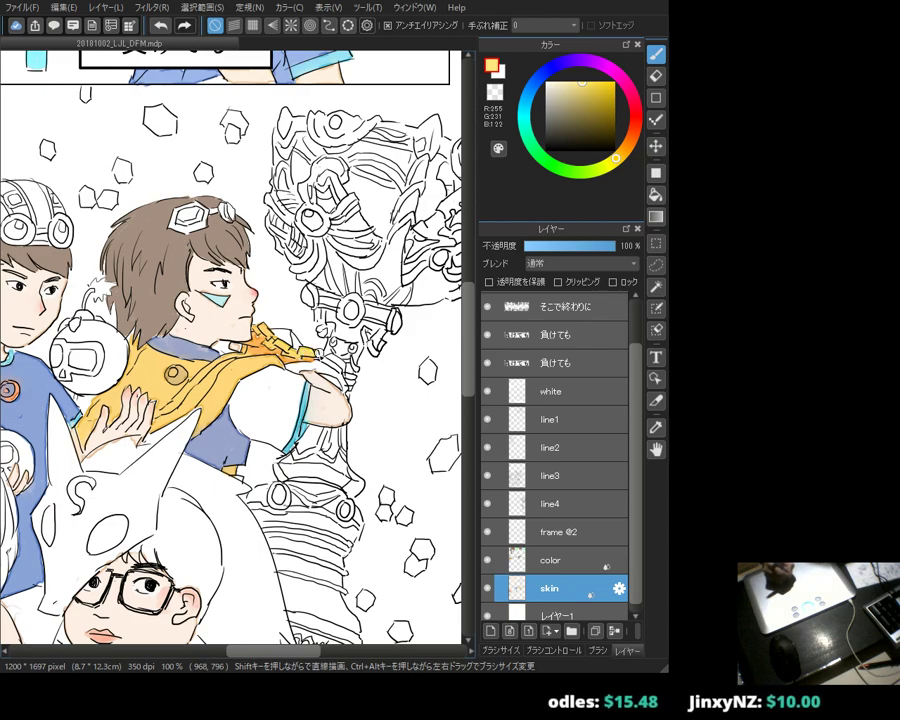
Step: Fill the gem on the shoulder ornament with mint green R122 G255 B209 and pick up white R255 G255 B255 beside it
{"action": "left_click", "coordinate": [549, 165]}
{"action": "left_click", "coordinate": [528, 136]}
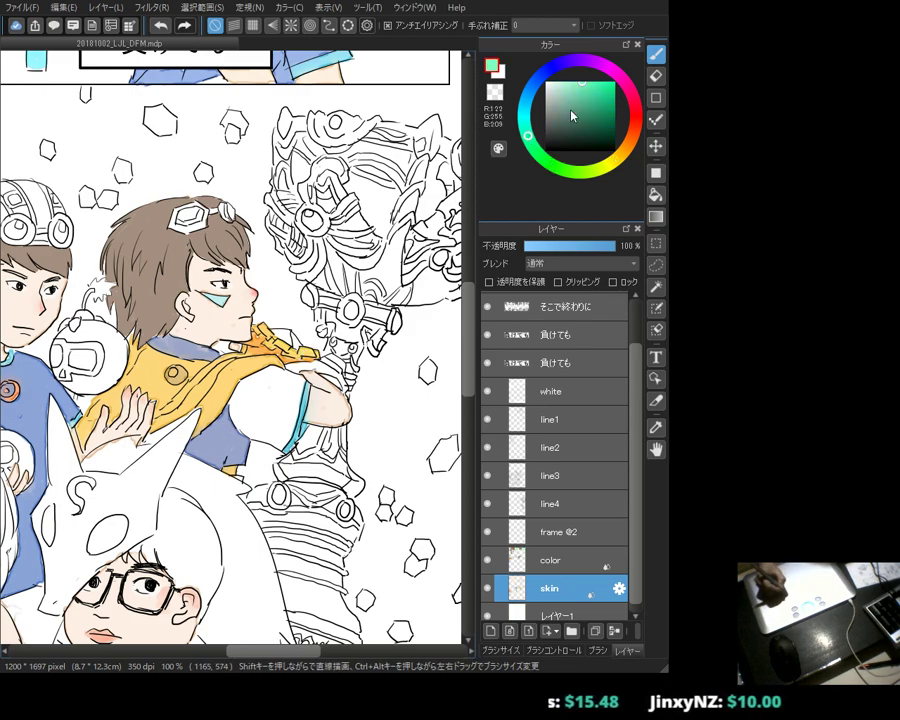
{"action": "left_click_drag", "start_coordinate": [285, 336], "coordinate": [279, 332]}
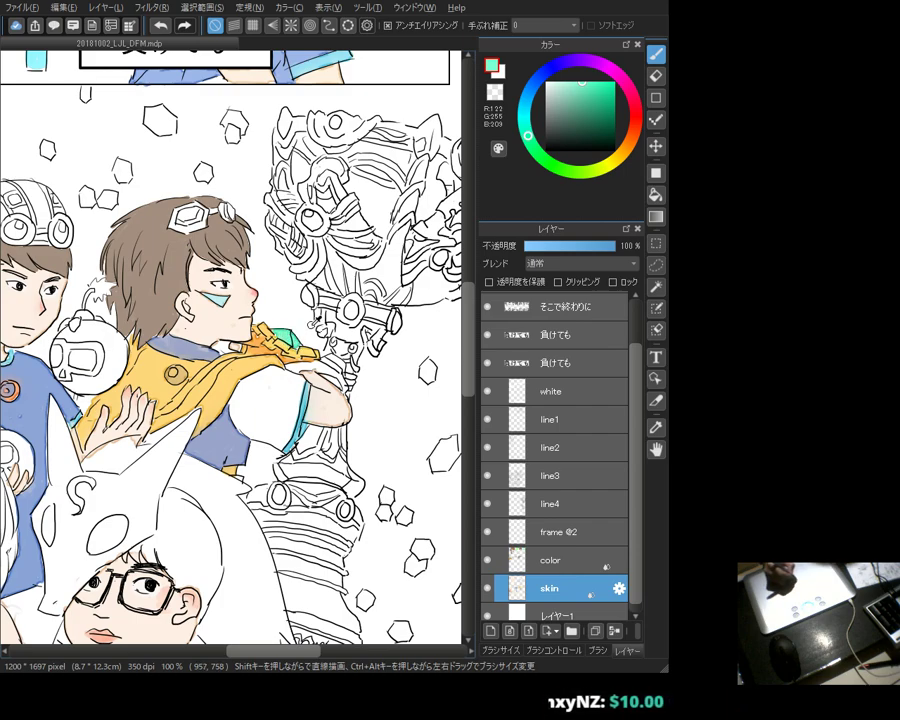
{"action": "right_click", "coordinate": [320, 332]}
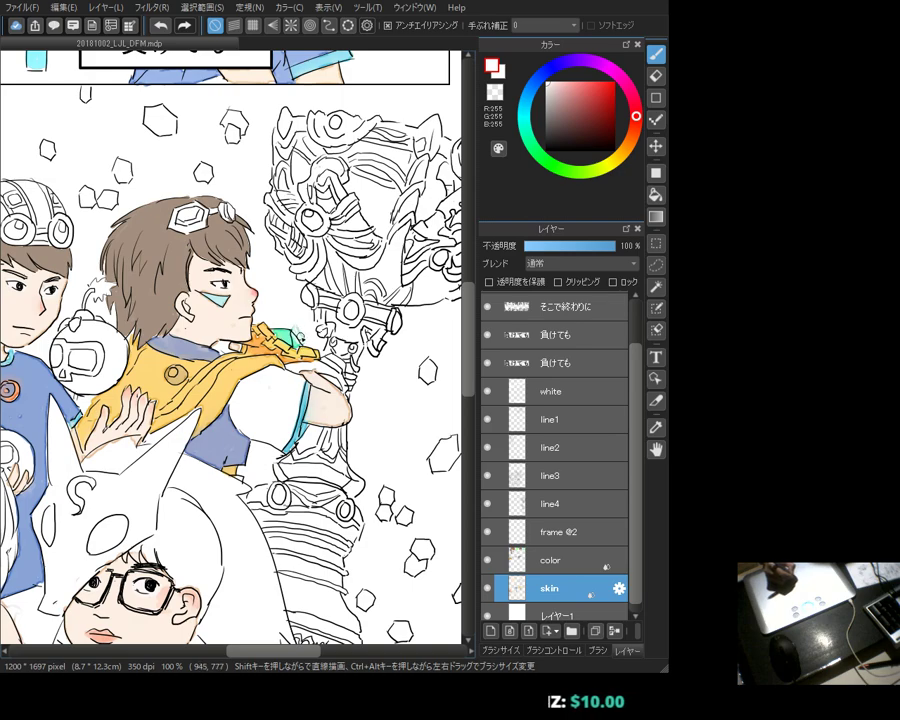
Step: Erase the mint green paint that spills past the outline of the gem on the shoulder ornament
{"action": "key", "text": "e"}
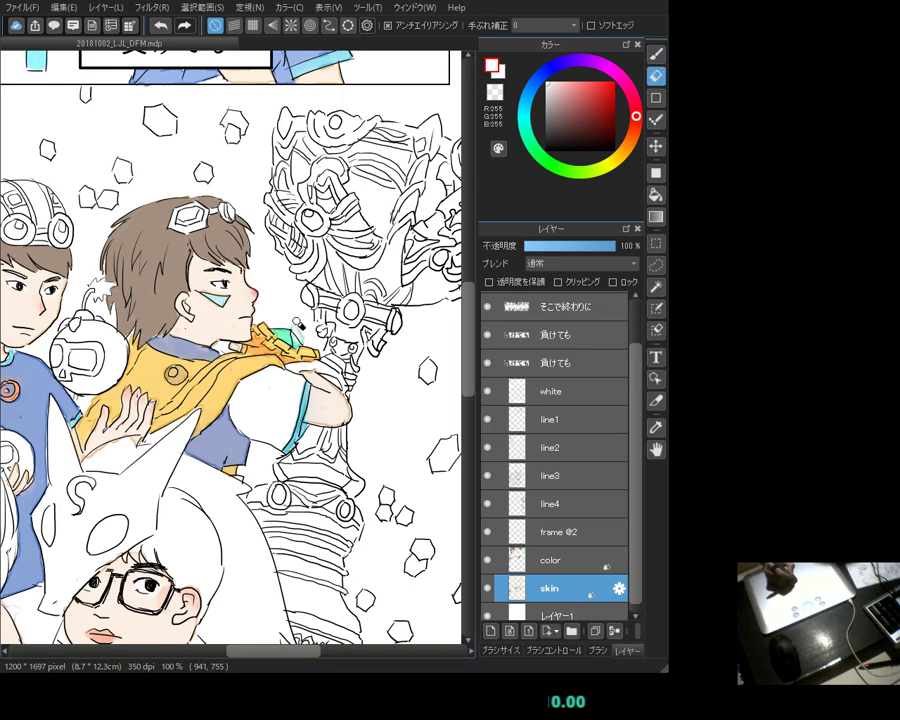
{"action": "left_click_drag", "start_coordinate": [316, 342], "coordinate": [300, 332]}
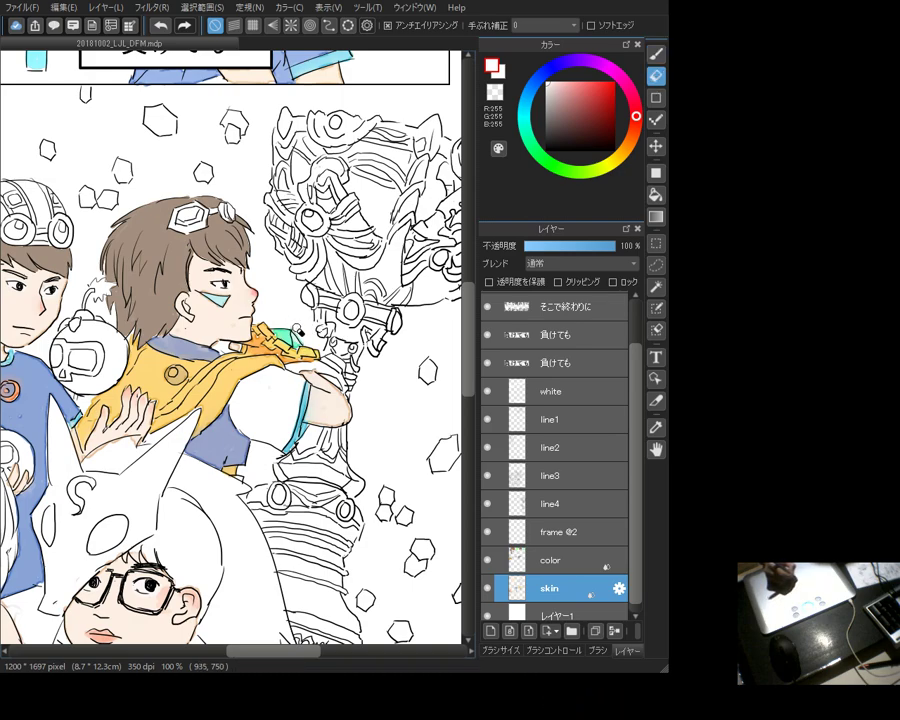
{"action": "key", "text": "b"}
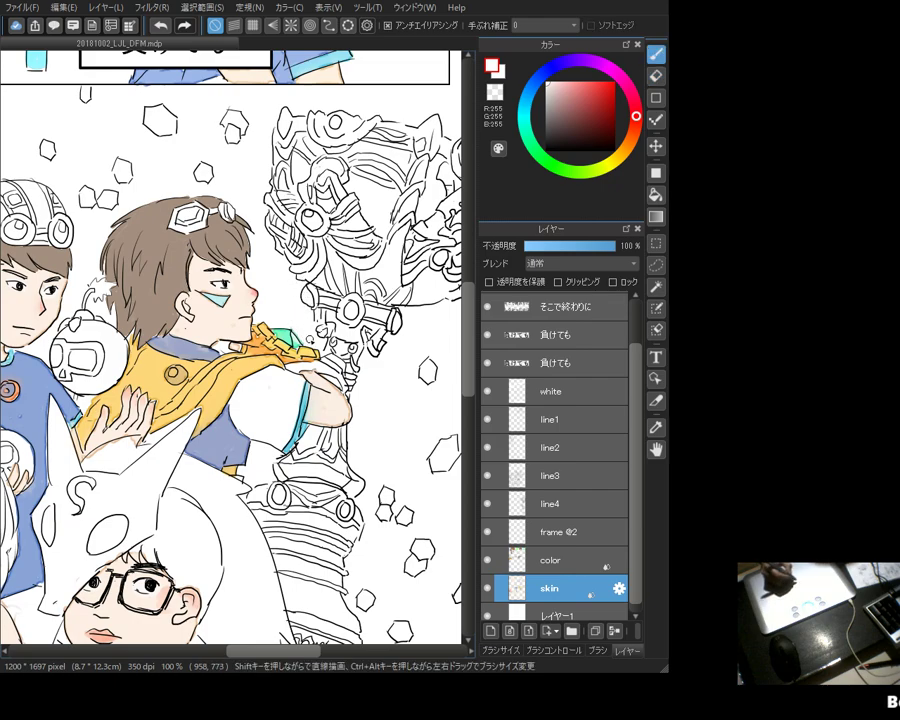
Step: Paint the band running from the shoulder ornament along the raised arm yellow R255 G223 B67
{"action": "right_click", "coordinate": [274, 356]}
{"action": "left_click", "coordinate": [616, 159]}
{"action": "left_click", "coordinate": [597, 83]}
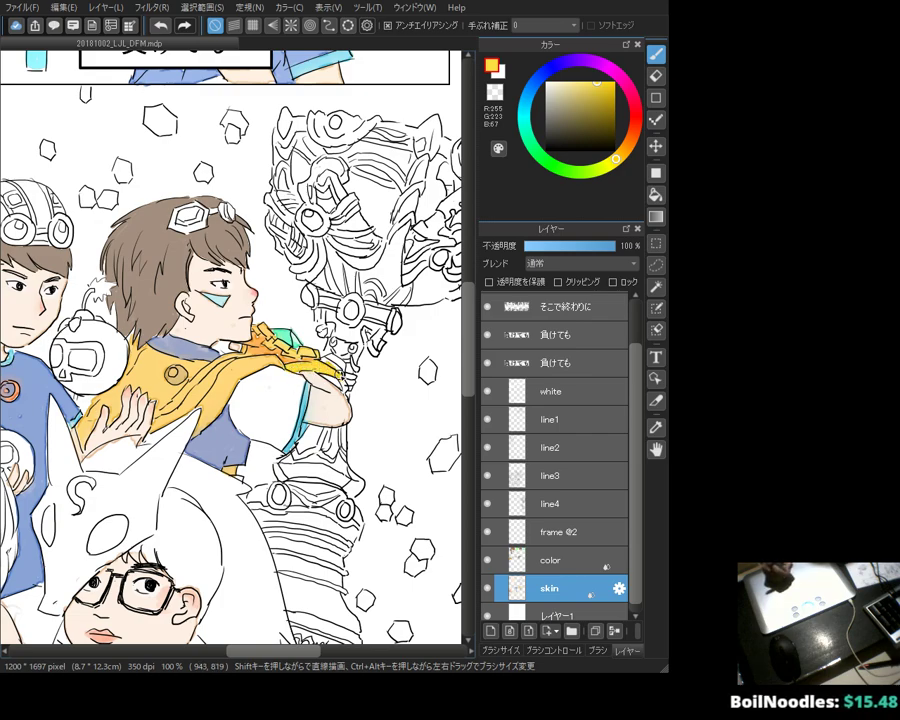
Step: Touch up the raised arm below the yellow band with tan R211 G171 B139, skin R251 G238 B227 and coral R255 G141 B104
{"action": "left_click", "coordinate": [580, 92]}
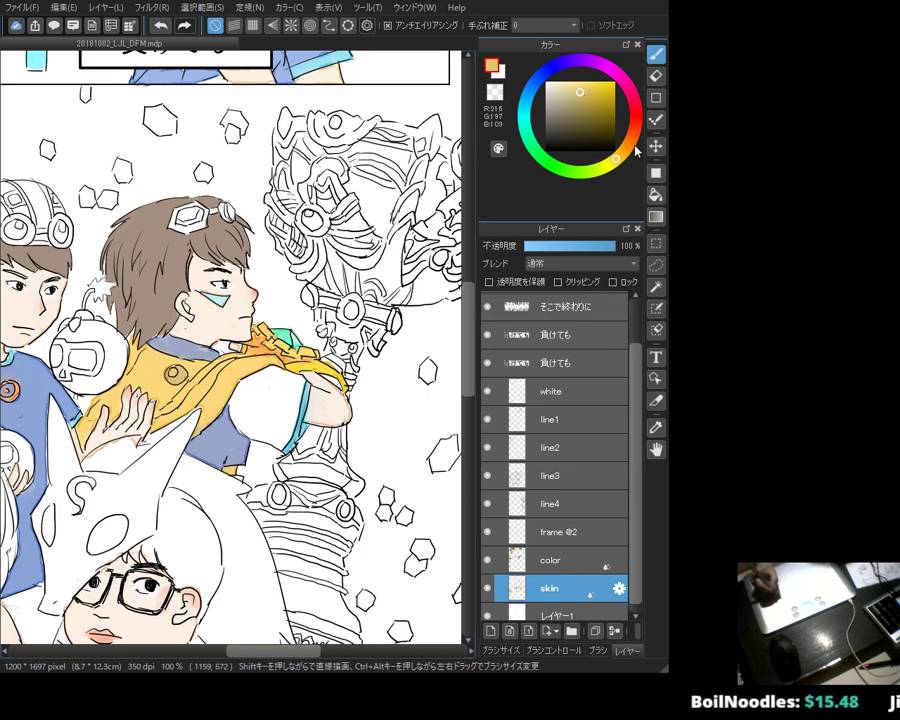
{"action": "left_click", "coordinate": [631, 143]}
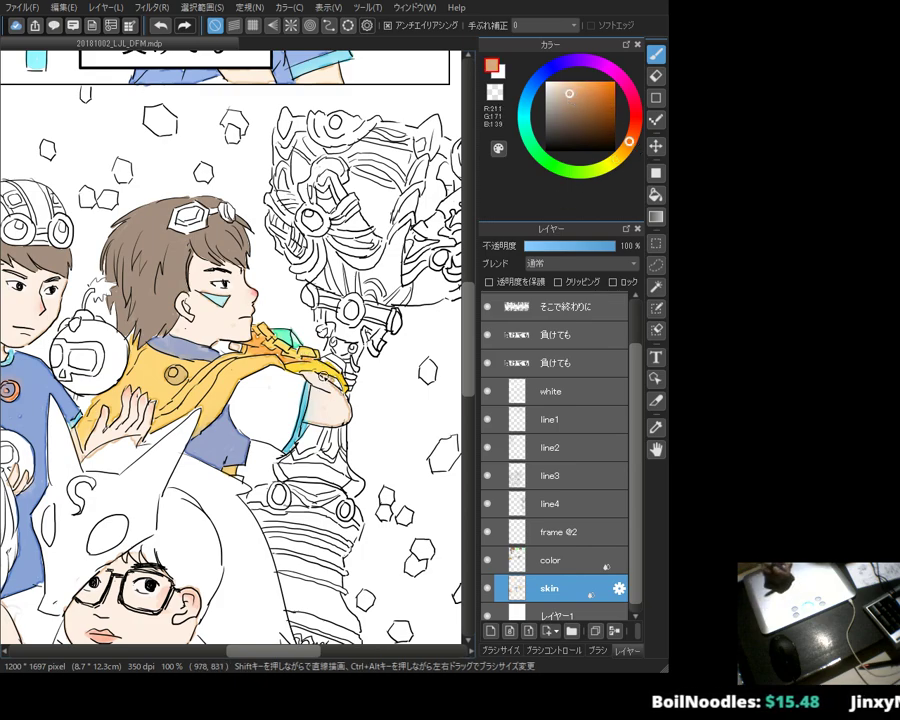
{"action": "right_click", "coordinate": [333, 409]}
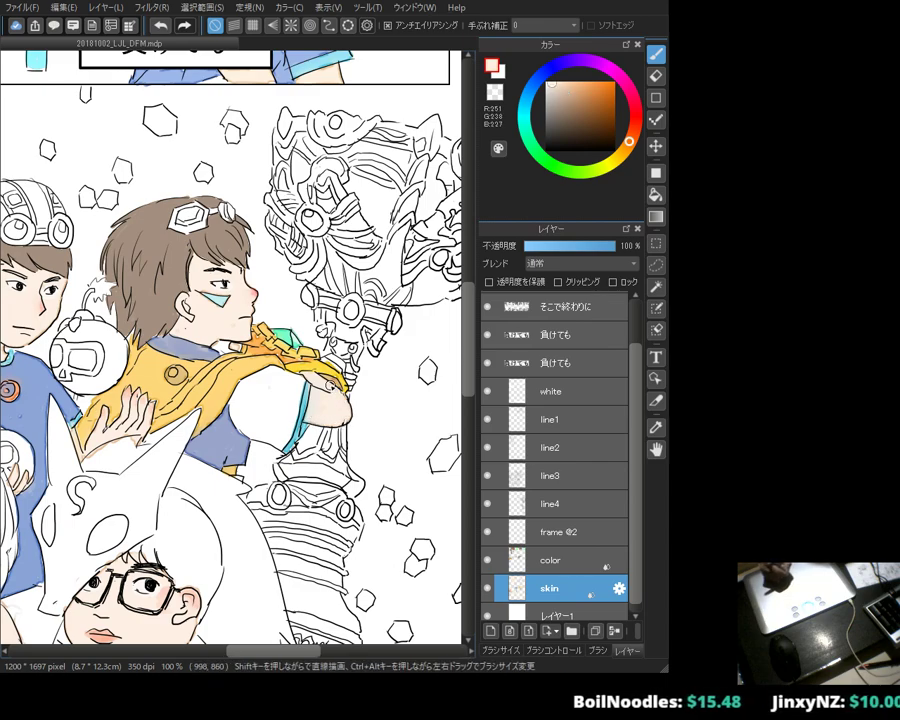
{"action": "left_click", "coordinate": [634, 130]}
{"action": "left_click", "coordinate": [587, 82]}
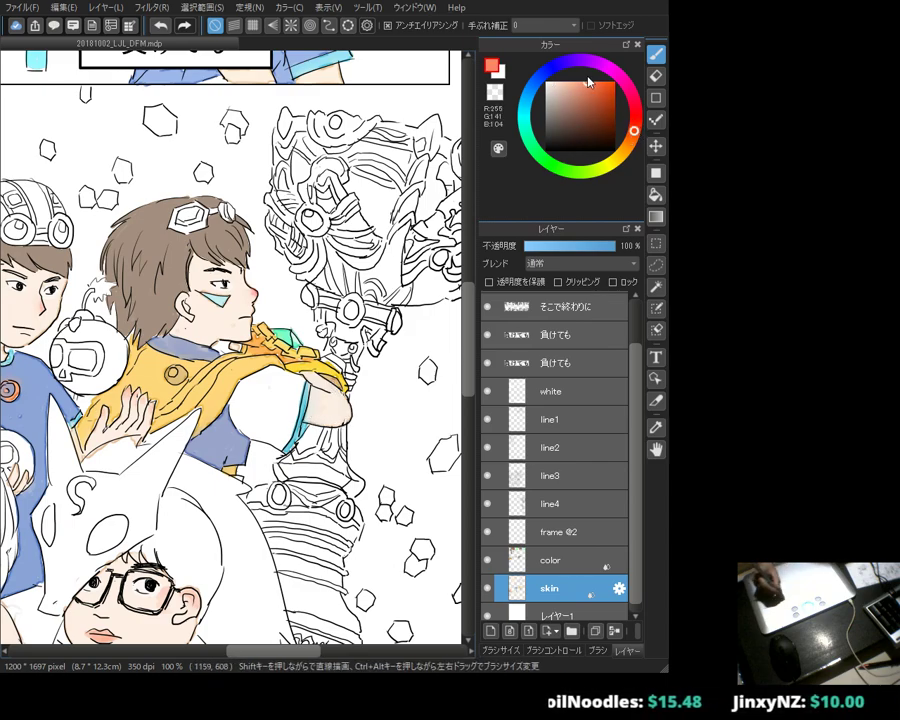
{"action": "mouse_move", "coordinate": [330, 405]}
{"action": "left_mouse_down"}
{"action": "mouse_move", "coordinate": [348, 418]}
{"action": "mouse_move", "coordinate": [338, 416]}
{"action": "mouse_move", "coordinate": [345, 405]}
{"action": "left_mouse_up"}
{"action": "left_click", "coordinate": [334, 400], "text": "alt"}
Step: Paint the body of the small skull bomb between the two brown-haired characters coral R255 G146 B106, leaving its skull emblem blank
{"action": "left_click_drag", "start_coordinate": [259, 335], "coordinate": [428, 340]}
{"action": "left_click", "coordinate": [572, 83]}
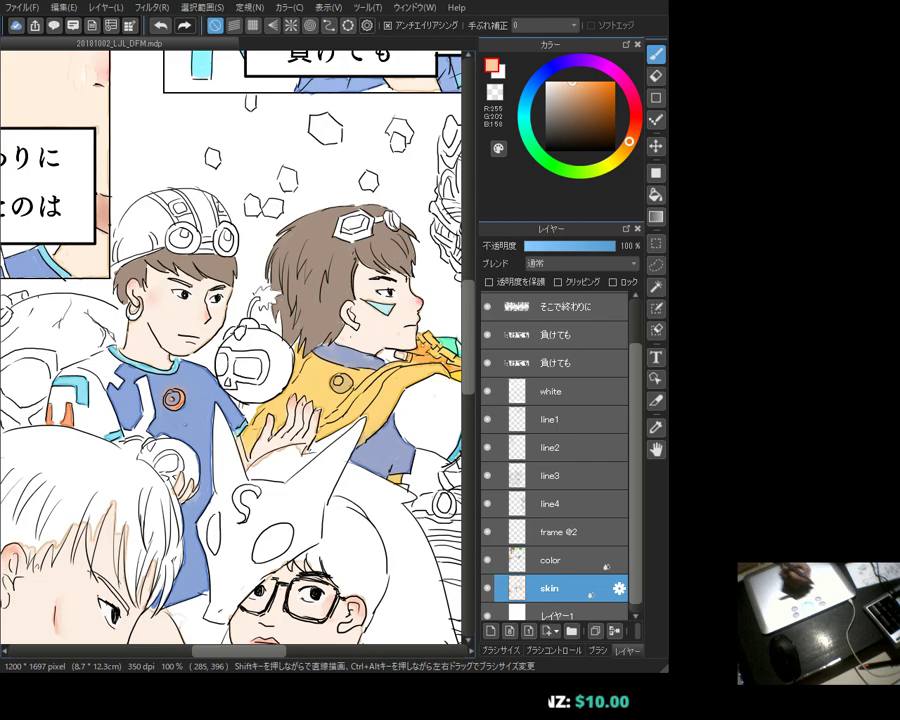
{"action": "key", "text": "ctrl+z"}
{"action": "left_click", "coordinate": [633, 131]}
{"action": "left_click", "coordinate": [586, 83]}
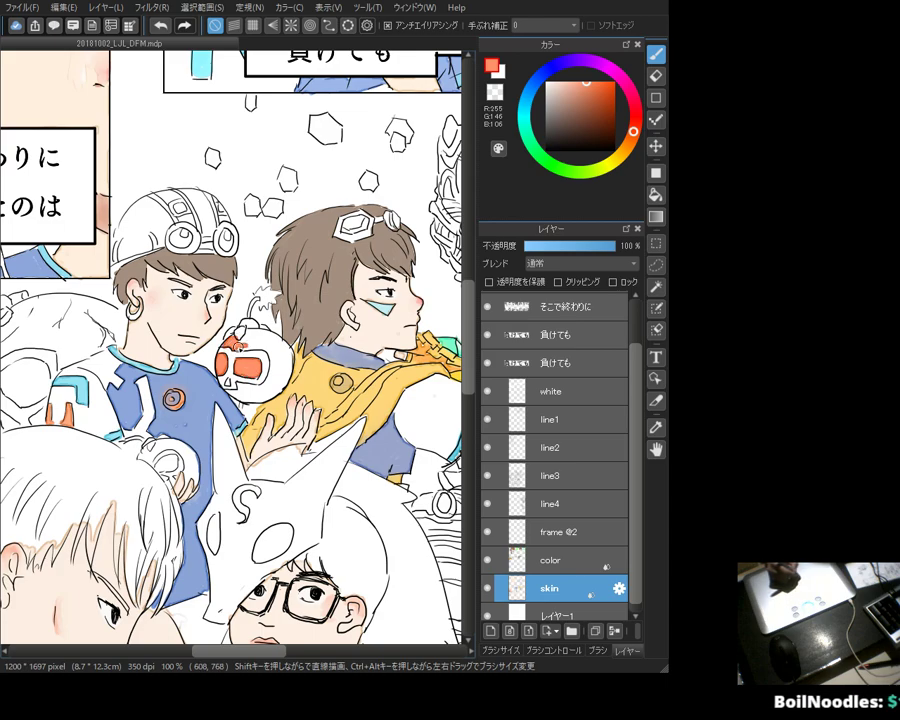
{"action": "mouse_move", "coordinate": [246, 340]}
{"action": "left_mouse_down"}
{"action": "mouse_move", "coordinate": [278, 348]}
{"action": "mouse_move", "coordinate": [266, 354]}
{"action": "mouse_move", "coordinate": [288, 374]}
{"action": "mouse_move", "coordinate": [258, 350]}
{"action": "left_mouse_up"}
{"action": "mouse_move", "coordinate": [190, 240]}
{"action": "left_mouse_down"}
{"action": "mouse_move", "coordinate": [205, 270]}
{"action": "mouse_move", "coordinate": [176, 280]}
{"action": "mouse_move", "coordinate": [160, 278]}
{"action": "mouse_move", "coordinate": [160, 268]}
{"action": "left_mouse_up"}
{"action": "mouse_move", "coordinate": [241, 389]}
{"action": "left_mouse_down"}
{"action": "mouse_move", "coordinate": [262, 386]}
{"action": "mouse_move", "coordinate": [234, 391]}
{"action": "mouse_move", "coordinate": [269, 388]}
{"action": "mouse_move", "coordinate": [271, 356]}
{"action": "mouse_move", "coordinate": [279, 381]}
{"action": "left_mouse_up"}
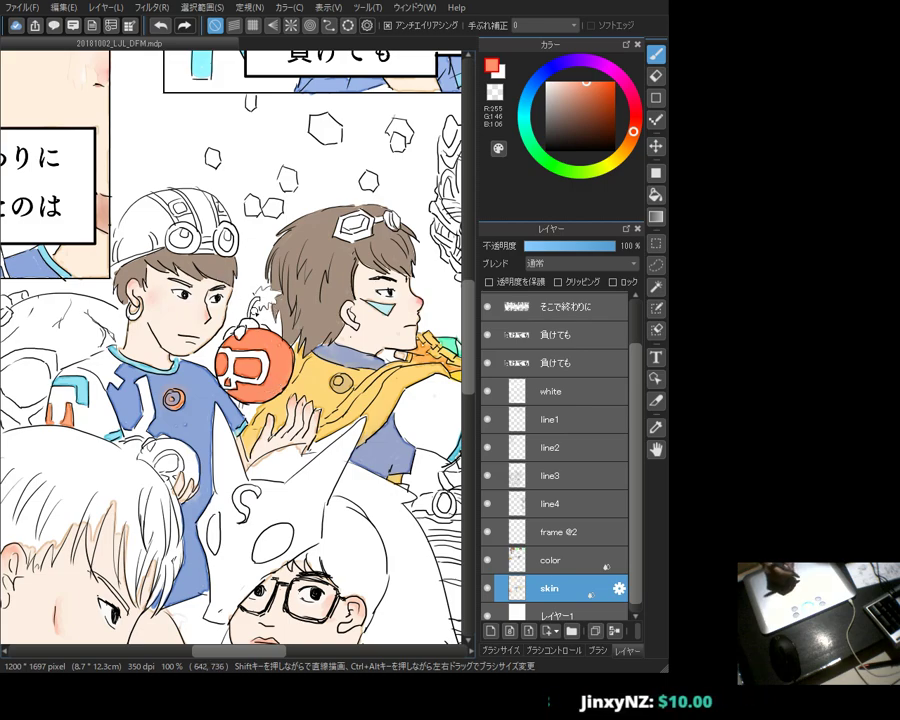
Step: Colour the small bomb's cap and fuse tan R219 G179 B126 and its spark yellow R255 G211 B85
{"action": "left_click", "coordinate": [428, 353], "text": "alt"}
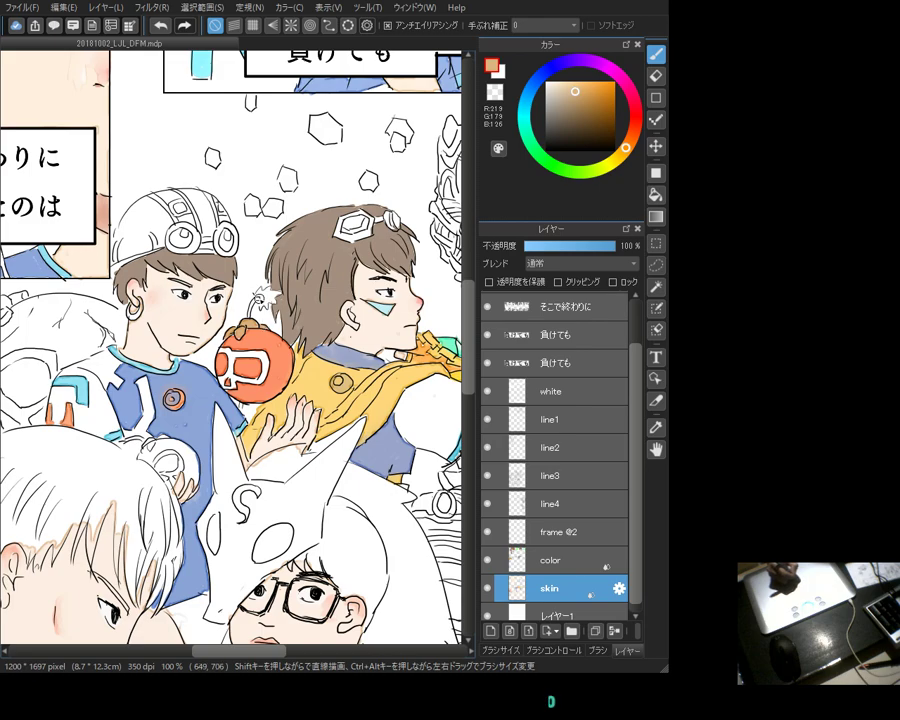
{"action": "left_click", "coordinate": [620, 155]}
{"action": "left_click", "coordinate": [592, 82]}
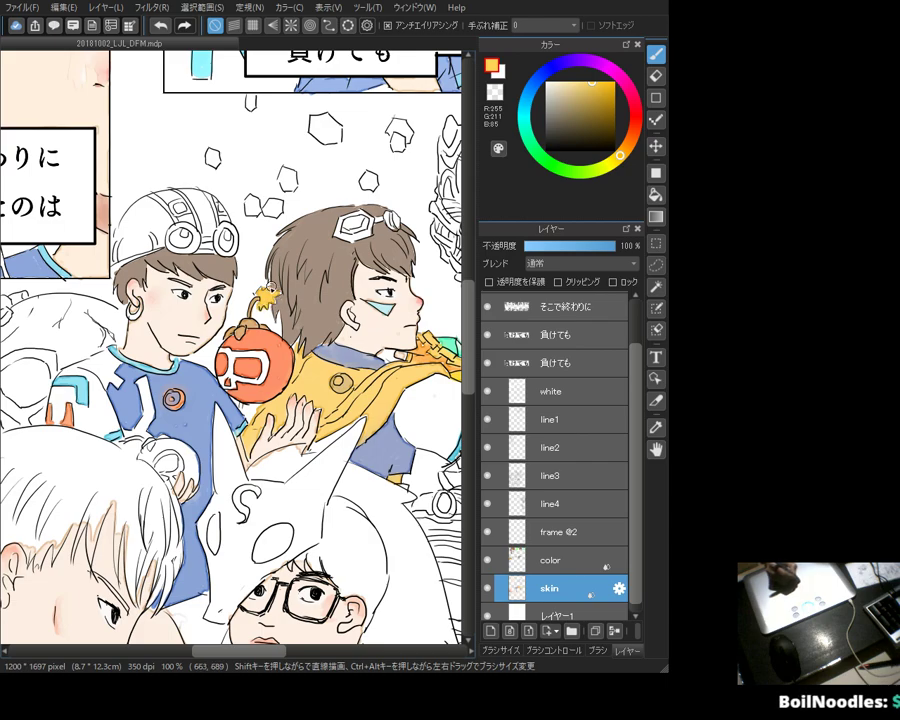
Step: Fill the skull emblem on the small bomb with dark reddish brown R164 G104 B96
{"action": "left_click_drag", "start_coordinate": [164, 328], "coordinate": [239, 318]}
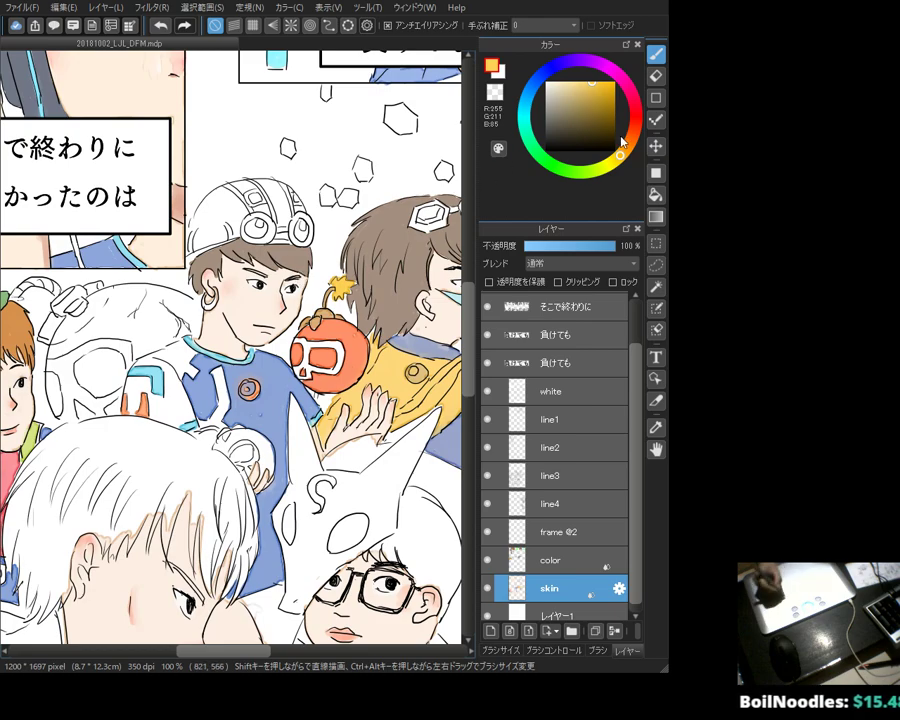
{"action": "left_click_drag", "start_coordinate": [622, 148], "coordinate": [635, 122]}
{"action": "left_click", "coordinate": [573, 95]}
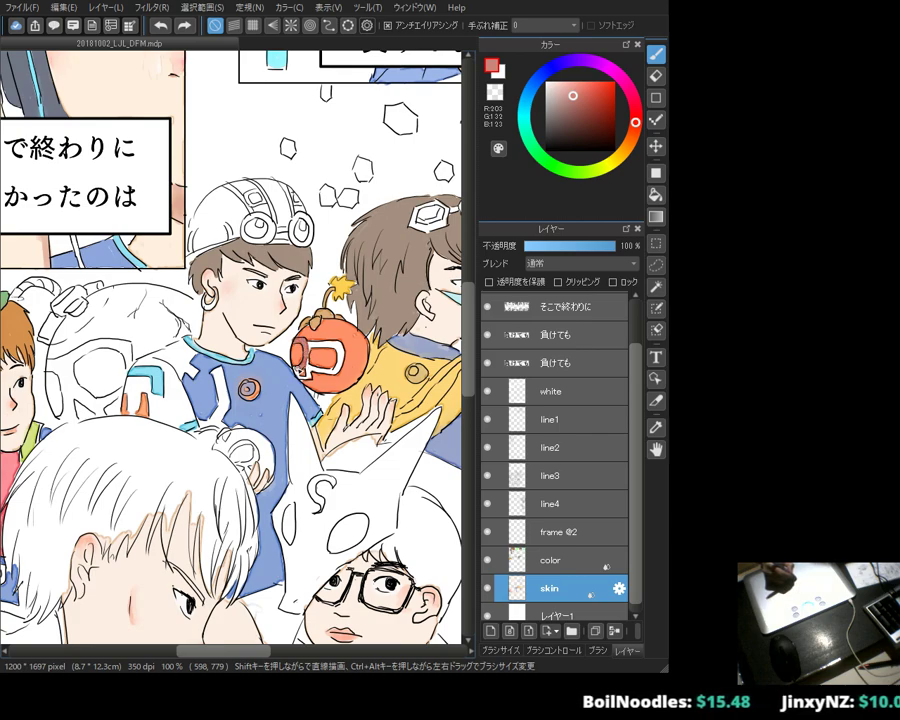
{"action": "left_click", "coordinate": [574, 106]}
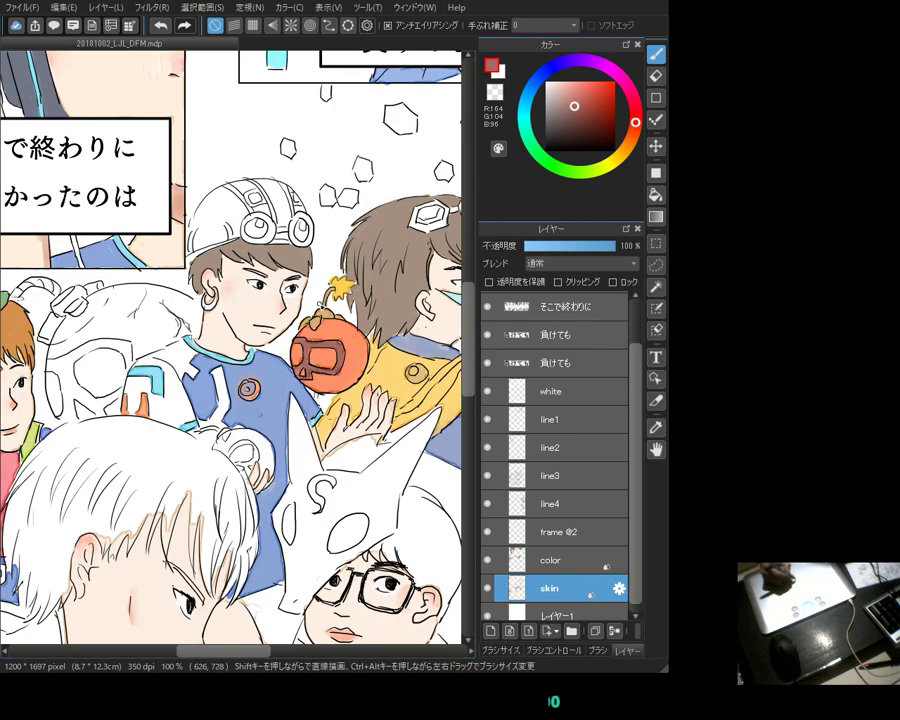
Step: Paint the large skull bomb beside the helmeted character coral R255 G146 B106, leaving the skull emblem blank, and clean up its edges
{"action": "left_click", "coordinate": [330, 327], "text": "alt"}
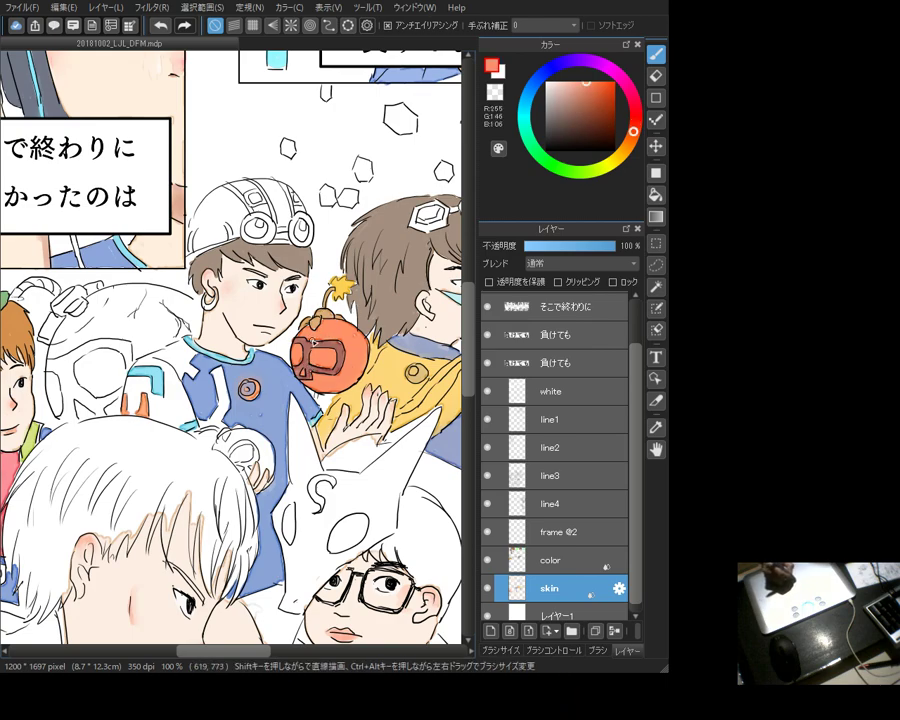
{"action": "mouse_move", "coordinate": [184, 305]}
{"action": "left_mouse_down"}
{"action": "mouse_move", "coordinate": [258, 311]}
{"action": "mouse_move", "coordinate": [159, 323]}
{"action": "mouse_move", "coordinate": [158, 342]}
{"action": "mouse_move", "coordinate": [190, 332]}
{"action": "mouse_move", "coordinate": [203, 336]}
{"action": "mouse_move", "coordinate": [165, 344]}
{"action": "mouse_move", "coordinate": [243, 345]}
{"action": "mouse_move", "coordinate": [231, 350]}
{"action": "mouse_move", "coordinate": [270, 325]}
{"action": "mouse_move", "coordinate": [257, 304]}
{"action": "mouse_move", "coordinate": [235, 298]}
{"action": "left_mouse_up"}
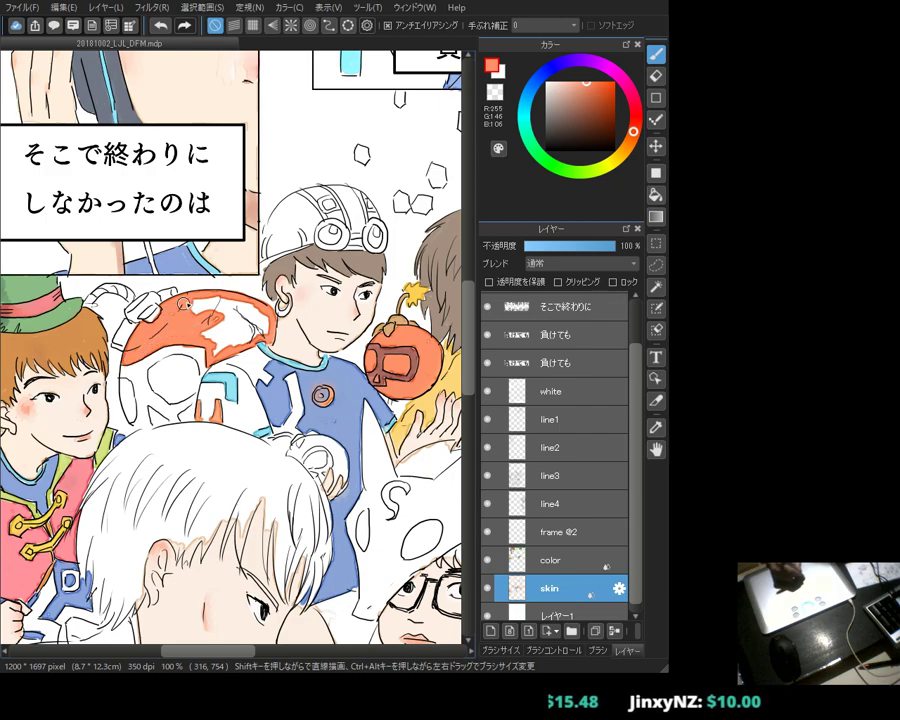
{"action": "mouse_move", "coordinate": [185, 320]}
{"action": "left_mouse_down"}
{"action": "mouse_move", "coordinate": [210, 302]}
{"action": "mouse_move", "coordinate": [232, 302]}
{"action": "mouse_move", "coordinate": [268, 322]}
{"action": "mouse_move", "coordinate": [254, 310]}
{"action": "mouse_move", "coordinate": [255, 330]}
{"action": "mouse_move", "coordinate": [242, 338]}
{"action": "mouse_move", "coordinate": [255, 340]}
{"action": "mouse_move", "coordinate": [246, 322]}
{"action": "mouse_move", "coordinate": [207, 329]}
{"action": "mouse_move", "coordinate": [228, 331]}
{"action": "mouse_move", "coordinate": [214, 348]}
{"action": "mouse_move", "coordinate": [223, 347]}
{"action": "mouse_move", "coordinate": [228, 330]}
{"action": "mouse_move", "coordinate": [155, 375]}
{"action": "mouse_move", "coordinate": [160, 365]}
{"action": "mouse_move", "coordinate": [170, 370]}
{"action": "mouse_move", "coordinate": [160, 370]}
{"action": "mouse_move", "coordinate": [190, 355]}
{"action": "mouse_move", "coordinate": [197, 368]}
{"action": "mouse_move", "coordinate": [186, 397]}
{"action": "mouse_move", "coordinate": [165, 398]}
{"action": "mouse_move", "coordinate": [149, 384]}
{"action": "mouse_move", "coordinate": [187, 389]}
{"action": "left_mouse_up"}
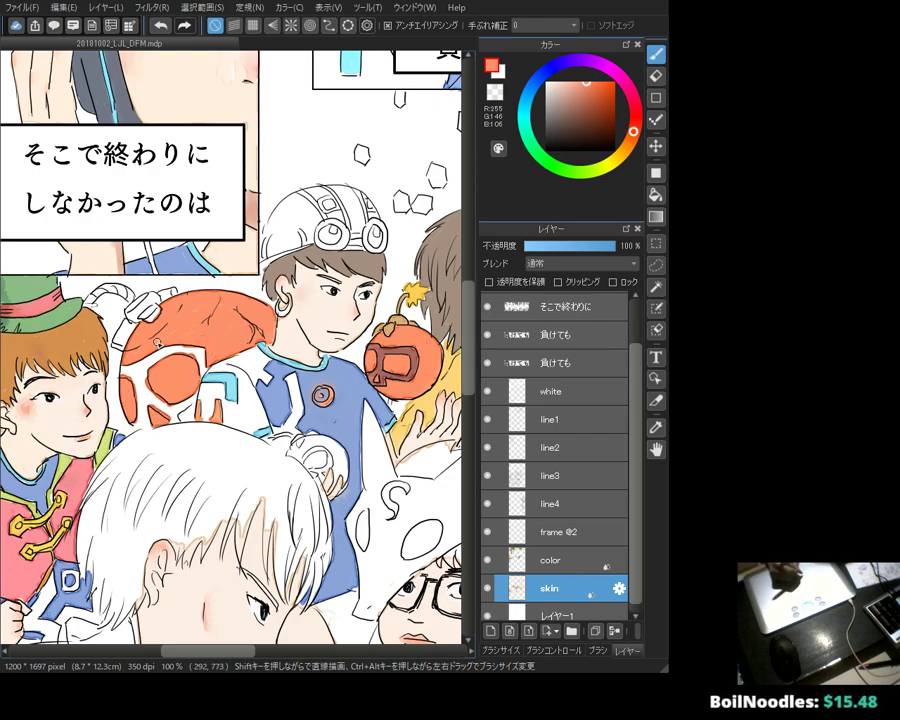
{"action": "key", "text": "e"}
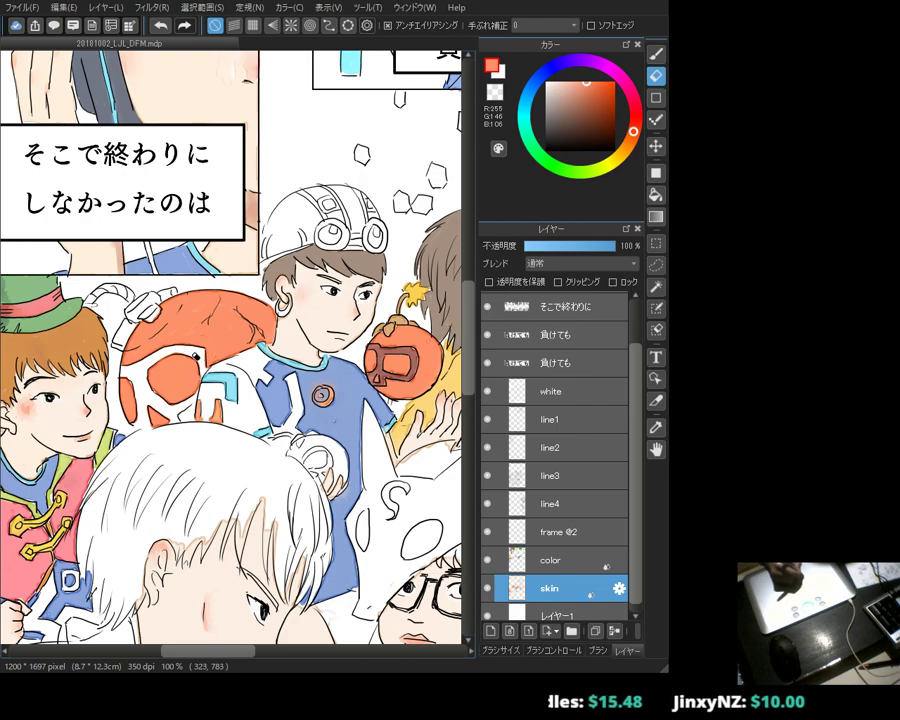
{"action": "key", "text": "b"}
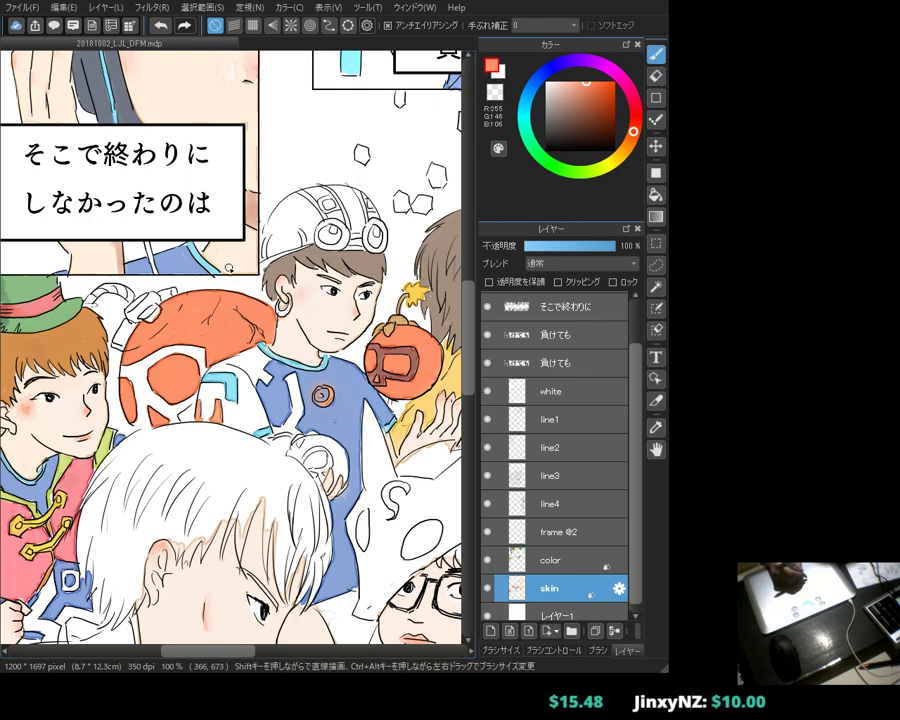
Step: Colour the large bomb's cap tan R213 G167 B109 and its fuse reddish brown R177 G109 B79
{"action": "right_click", "coordinate": [405, 316]}
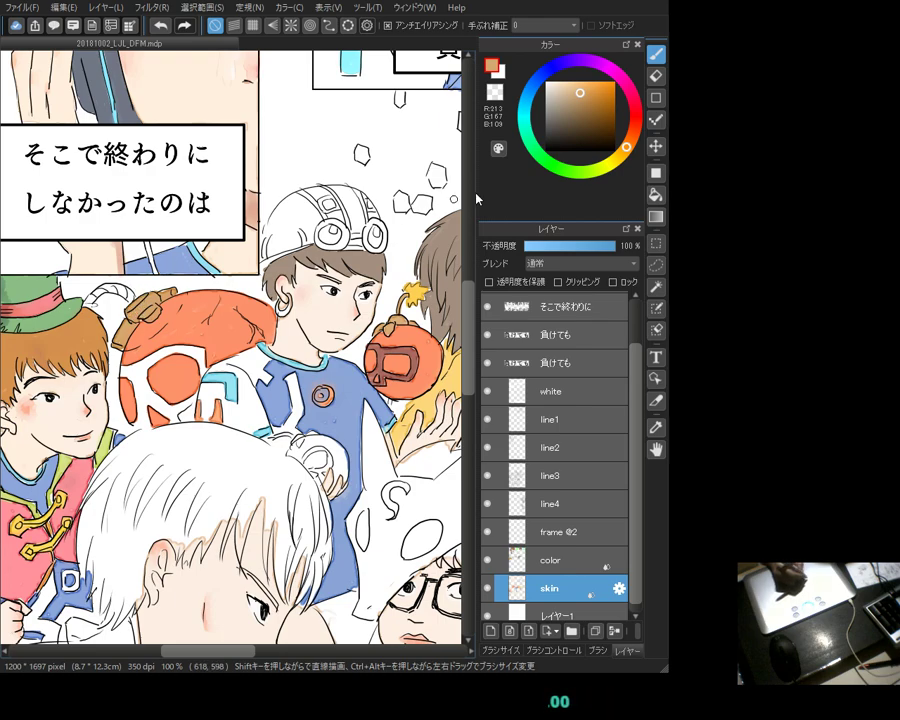
{"action": "left_click", "coordinate": [584, 103]}
{"action": "left_click", "coordinate": [632, 134]}
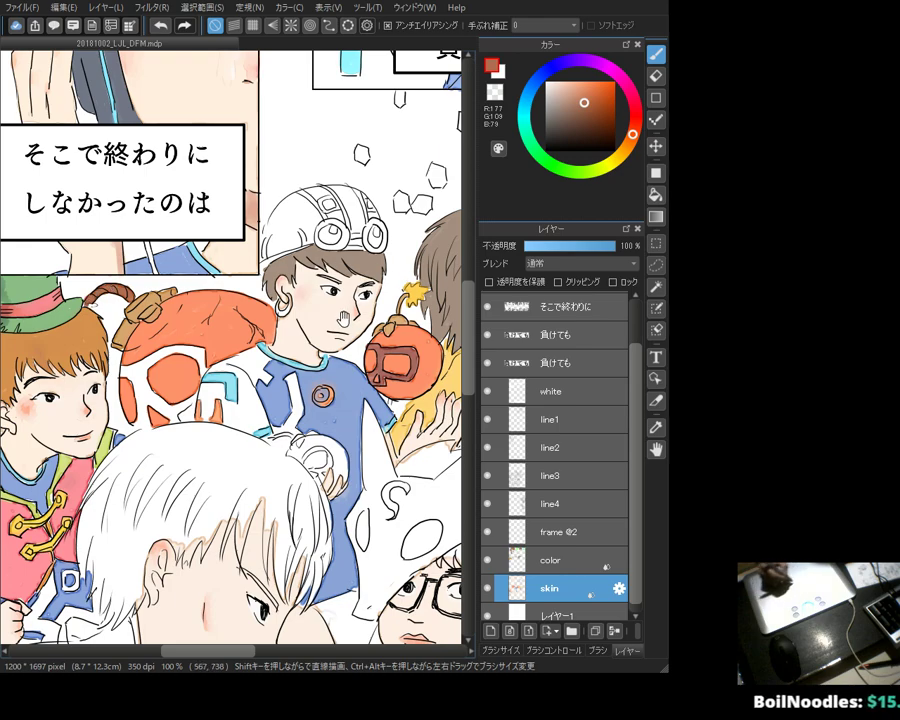
Step: Paint the helmet's central stripe coral R255 G146 B106 and the small panels beside it blue R140 G165 B215
{"action": "left_click_drag", "start_coordinate": [339, 323], "coordinate": [277, 343]}
{"action": "right_click", "coordinate": [343, 358]}
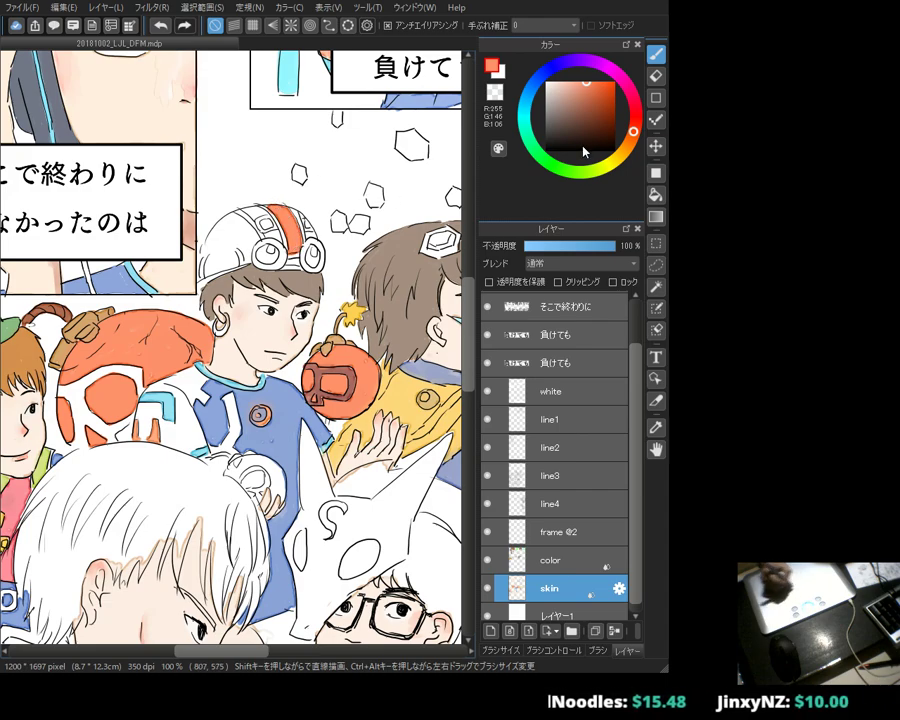
{"action": "left_click", "coordinate": [400, 100], "text": "alt"}
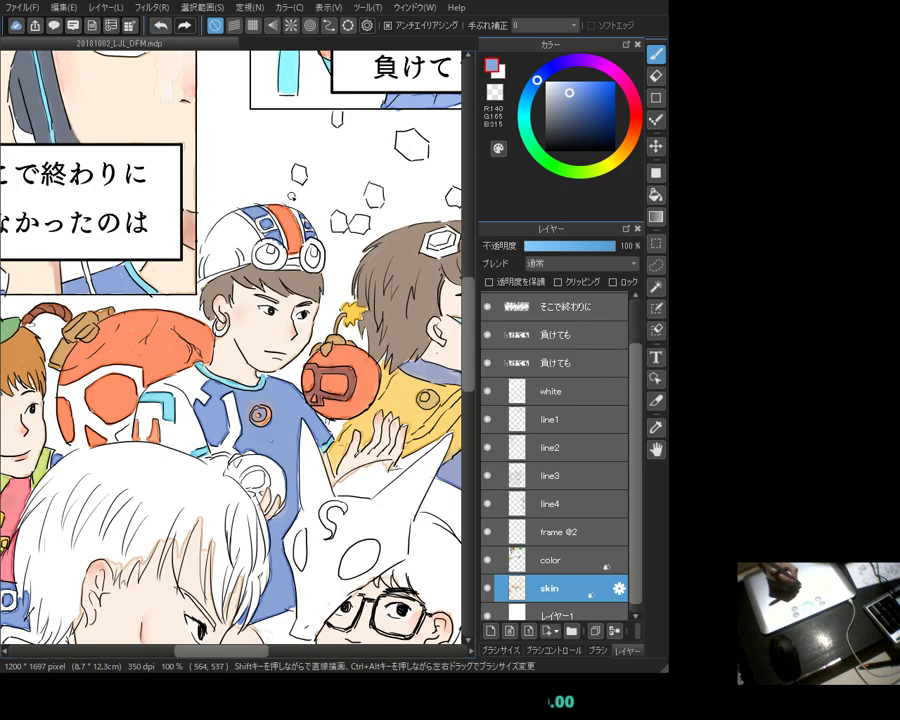
Step: Colour the helmet's narrow bands tan R220 G174 B122 and the dome around them coral R255 G146 B106
{"action": "left_click", "coordinate": [336, 349], "text": "alt"}
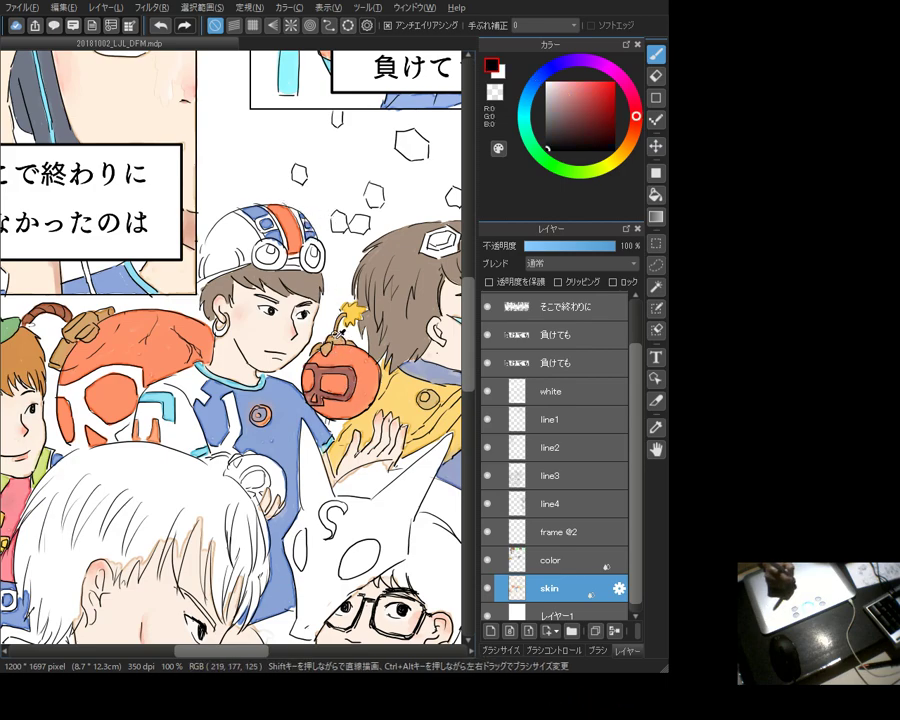
{"action": "left_click", "coordinate": [336, 349], "text": "alt"}
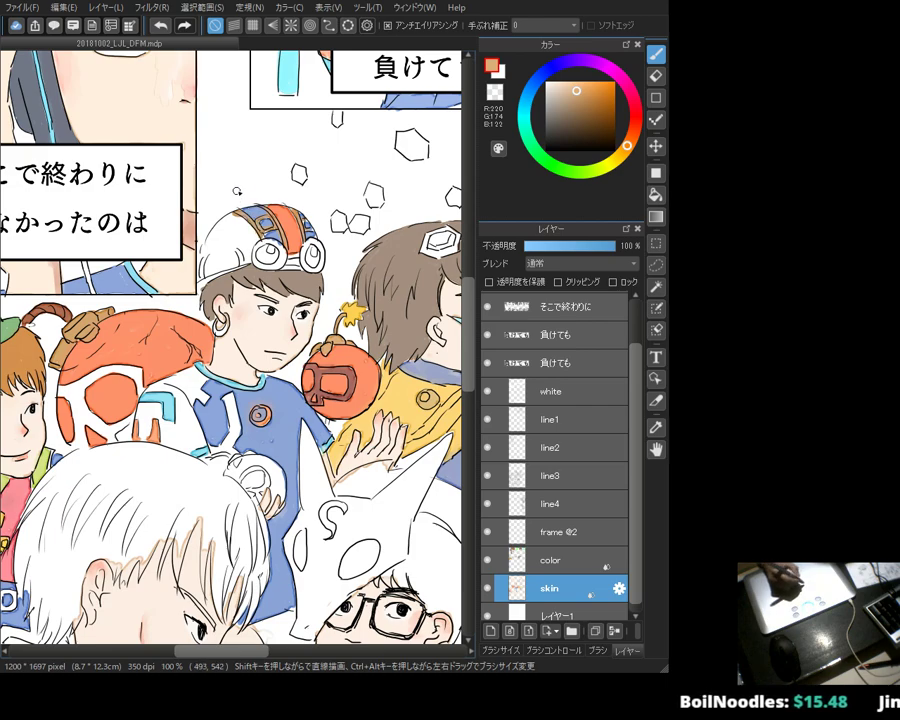
{"action": "right_click", "coordinate": [286, 214]}
{"action": "mouse_move", "coordinate": [226, 229]}
{"action": "left_mouse_down"}
{"action": "mouse_move", "coordinate": [222, 220]}
{"action": "mouse_move", "coordinate": [236, 222]}
{"action": "left_mouse_up"}
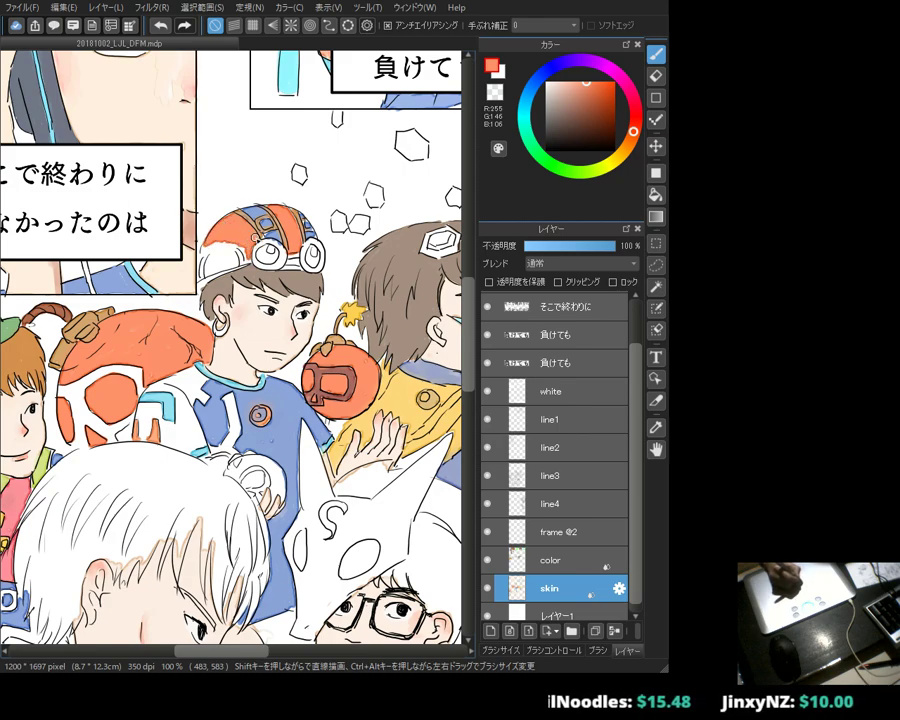
{"action": "left_click", "coordinate": [256, 237], "text": "alt"}
{"action": "mouse_move", "coordinate": [203, 269]}
{"action": "left_mouse_down"}
{"action": "mouse_move", "coordinate": [214, 245]}
{"action": "mouse_move", "coordinate": [241, 266]}
{"action": "left_mouse_up"}
Step: Fill the helmet's rounded side patch with blue R140 G165 B215 and paint the brim tan R219 G176 B124
{"action": "left_click", "coordinate": [260, 222], "text": "alt"}
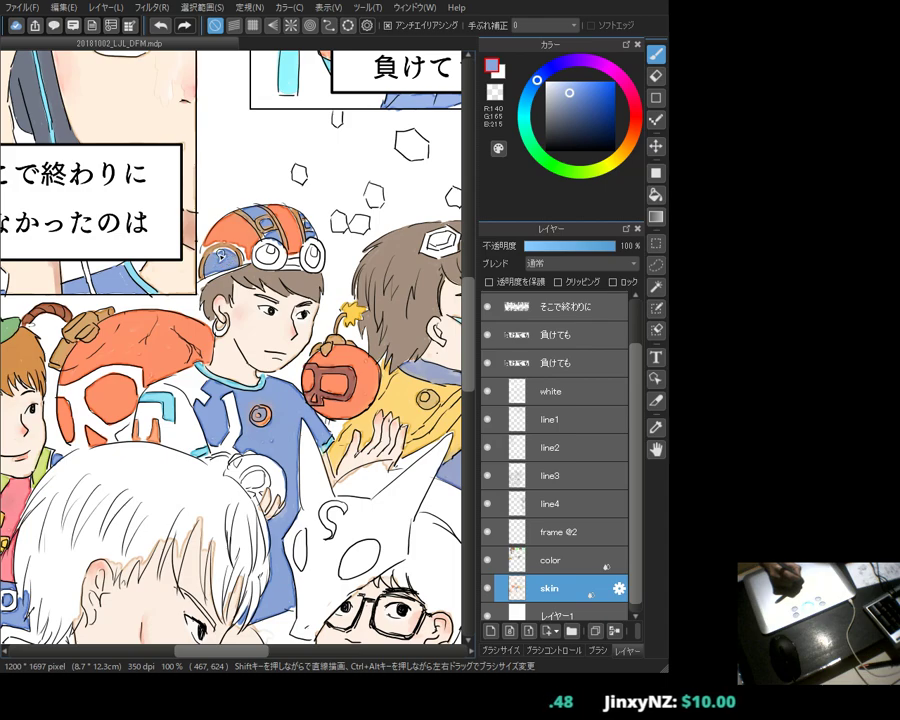
{"action": "left_click", "coordinate": [216, 224], "text": "alt"}
{"action": "mouse_move", "coordinate": [203, 250]}
{"action": "left_mouse_down"}
{"action": "mouse_move", "coordinate": [221, 238]}
{"action": "mouse_move", "coordinate": [239, 249]}
{"action": "left_mouse_up"}
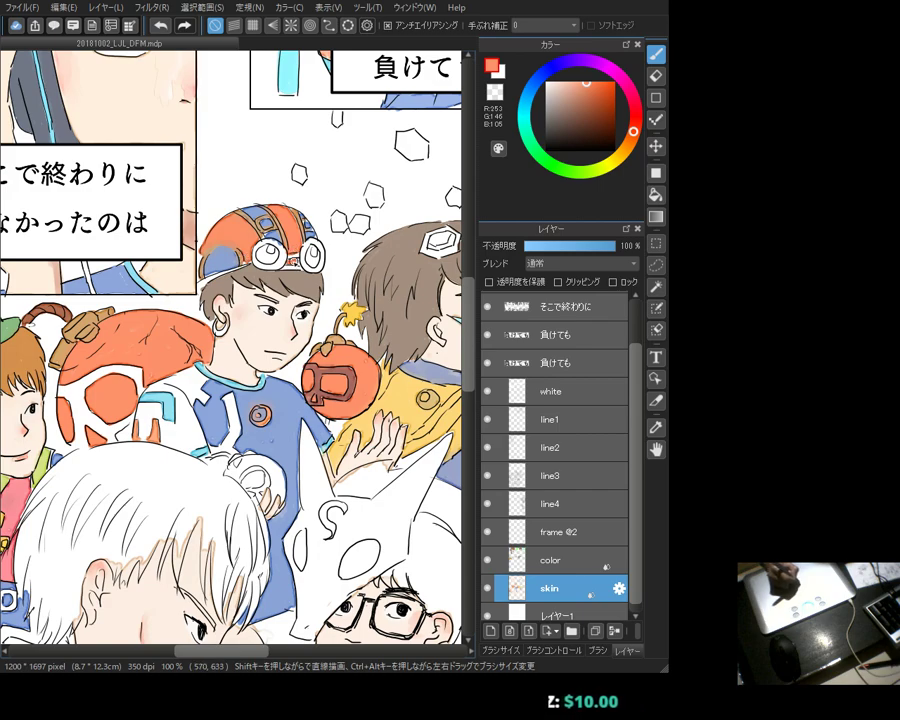
{"action": "left_click", "coordinate": [277, 219], "text": "alt"}
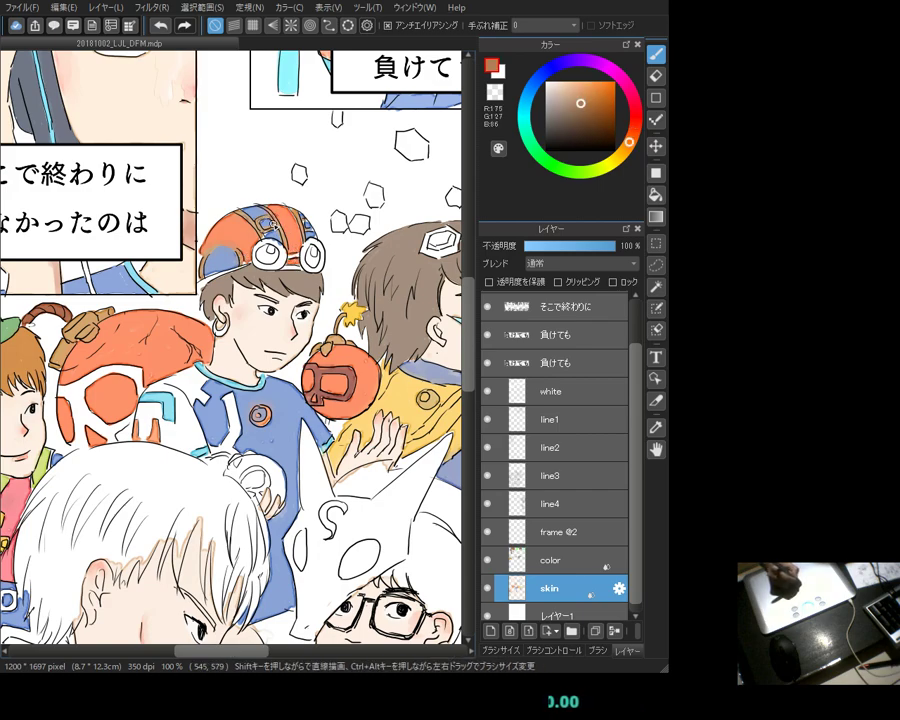
{"action": "left_click", "coordinate": [264, 222], "text": "alt"}
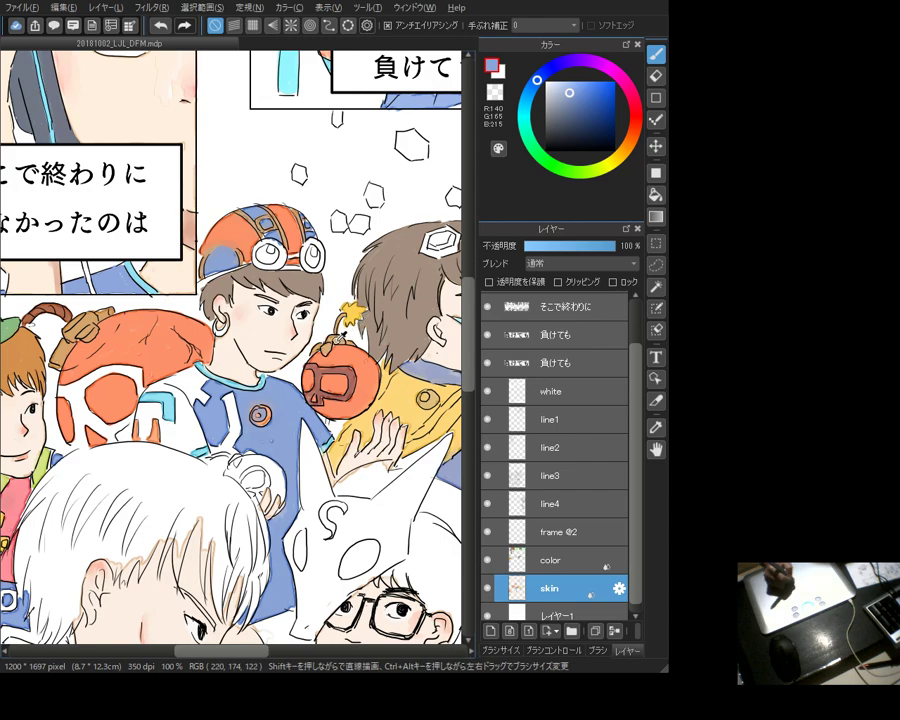
{"action": "left_click", "coordinate": [334, 342], "text": "alt"}
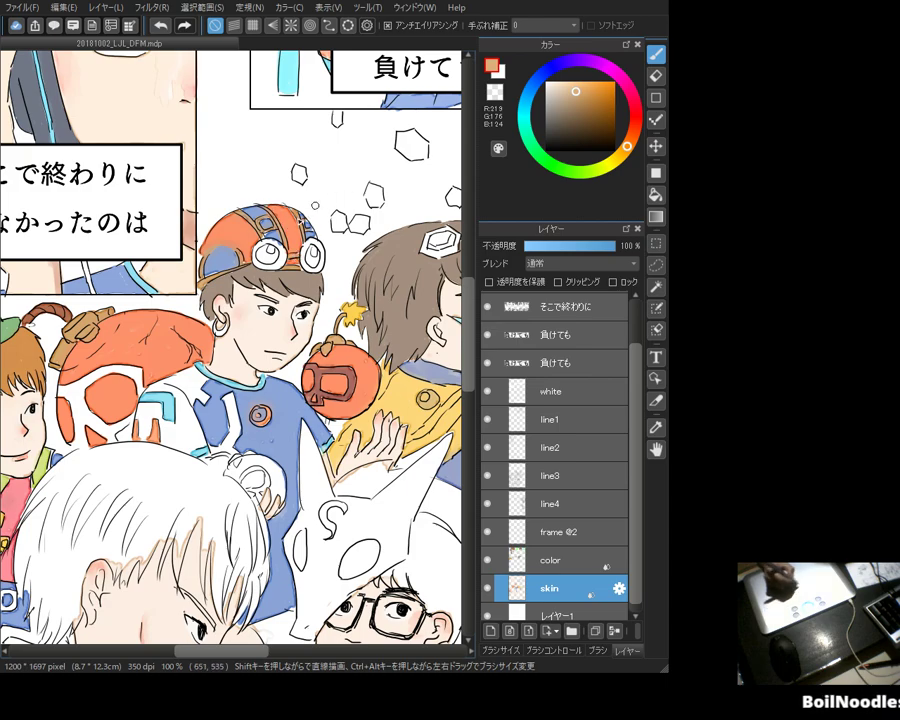
Step: Colour the helmet goggles' rims red R237 G107 B86 with green R127 G255 B130 lenses, and the wearer's earring yellow R253 G209 B85
{"action": "left_click", "coordinate": [286, 234], "text": "alt"}
{"action": "left_click", "coordinate": [634, 124]}
{"action": "left_click", "coordinate": [590, 87]}
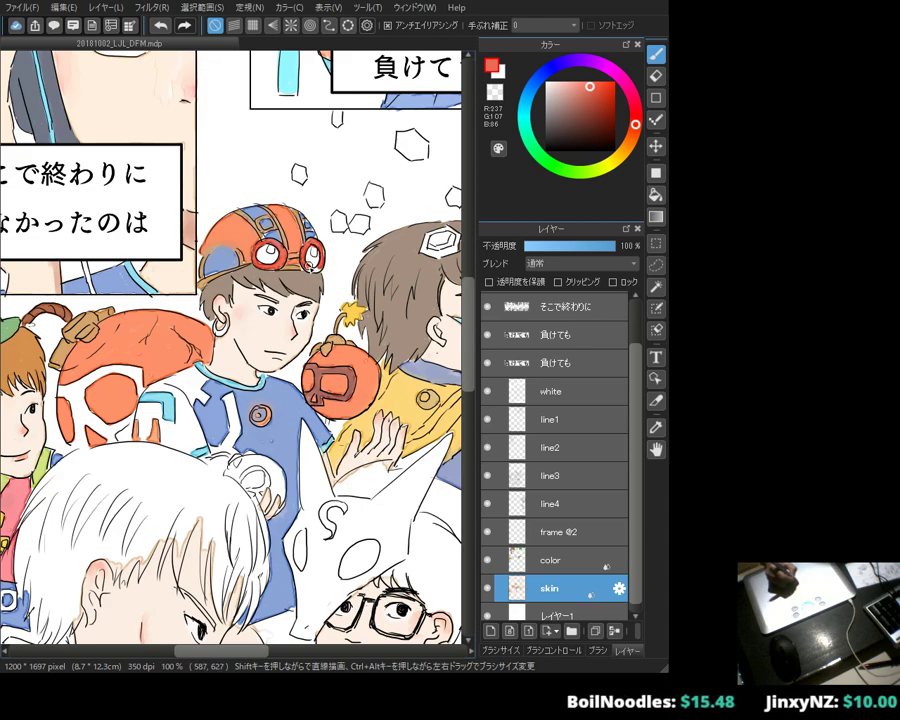
{"action": "left_click", "coordinate": [551, 164]}
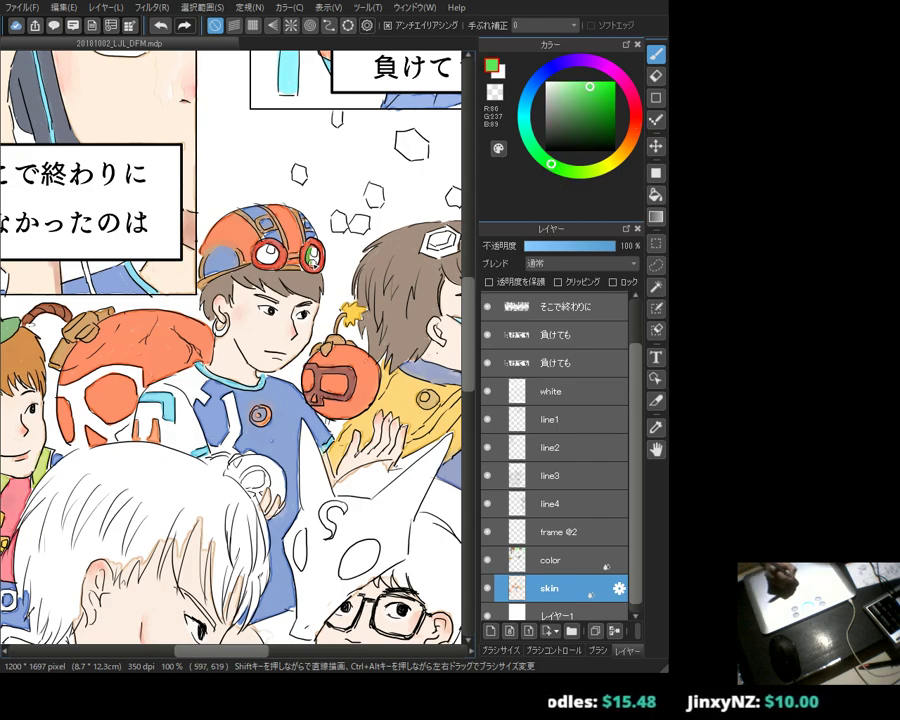
{"action": "left_click", "coordinate": [582, 83]}
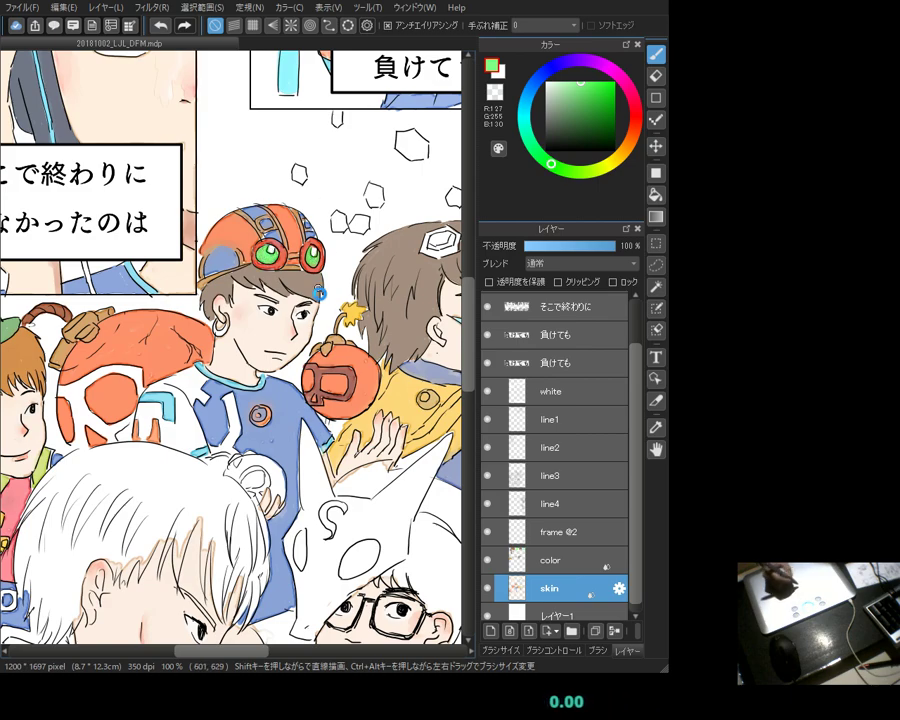
{"action": "left_click_drag", "start_coordinate": [314, 310], "coordinate": [309, 250]}
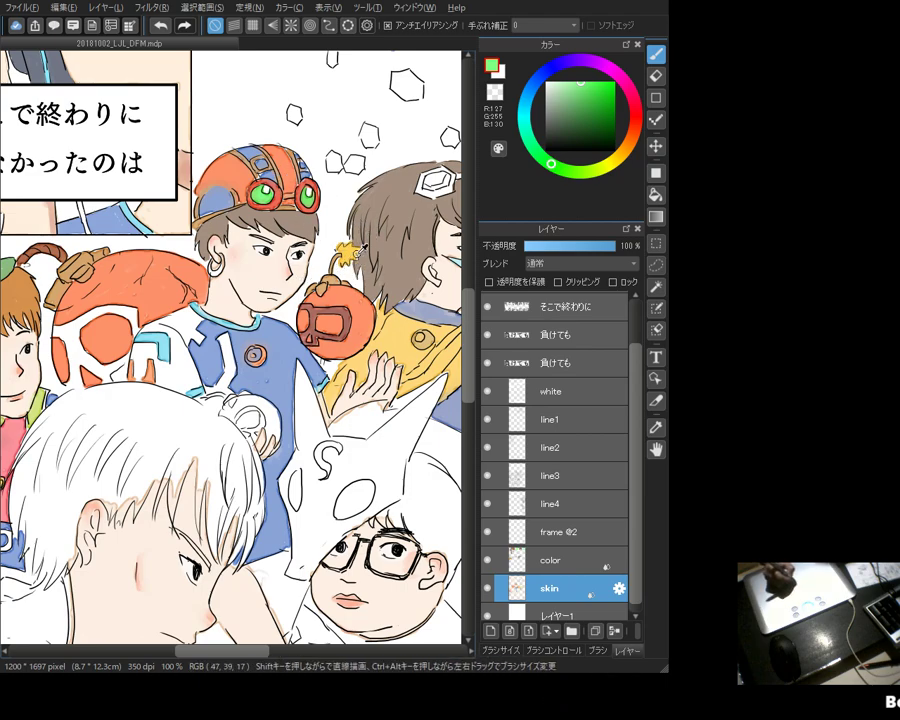
{"action": "right_click", "coordinate": [349, 250]}
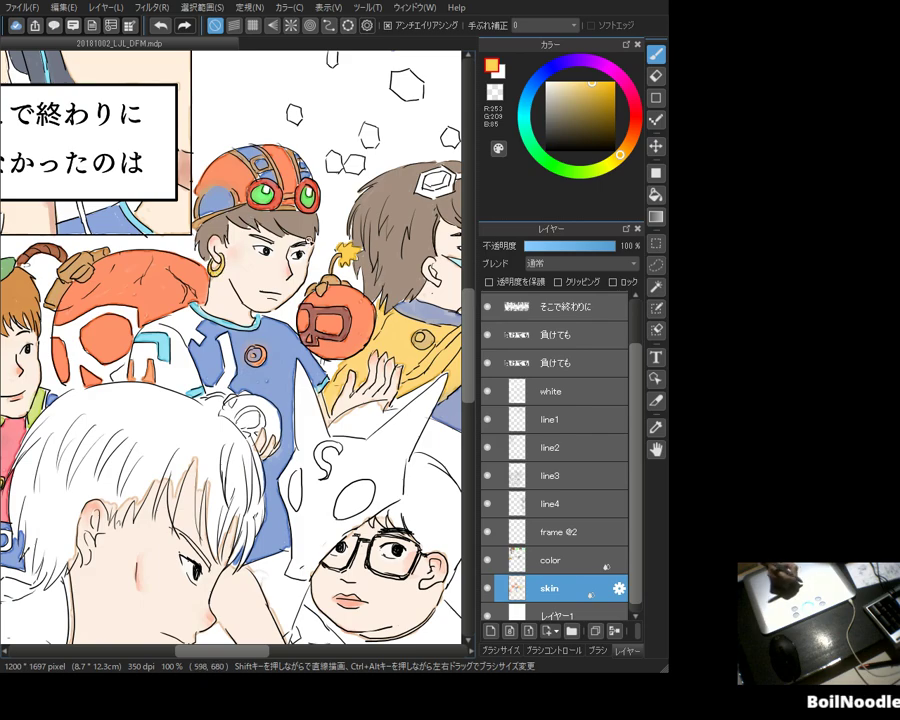
Step: Shade the necks of the helmeted and green-hatted characters with tan R203 G160 B113
{"action": "right_click", "coordinate": [261, 225]}
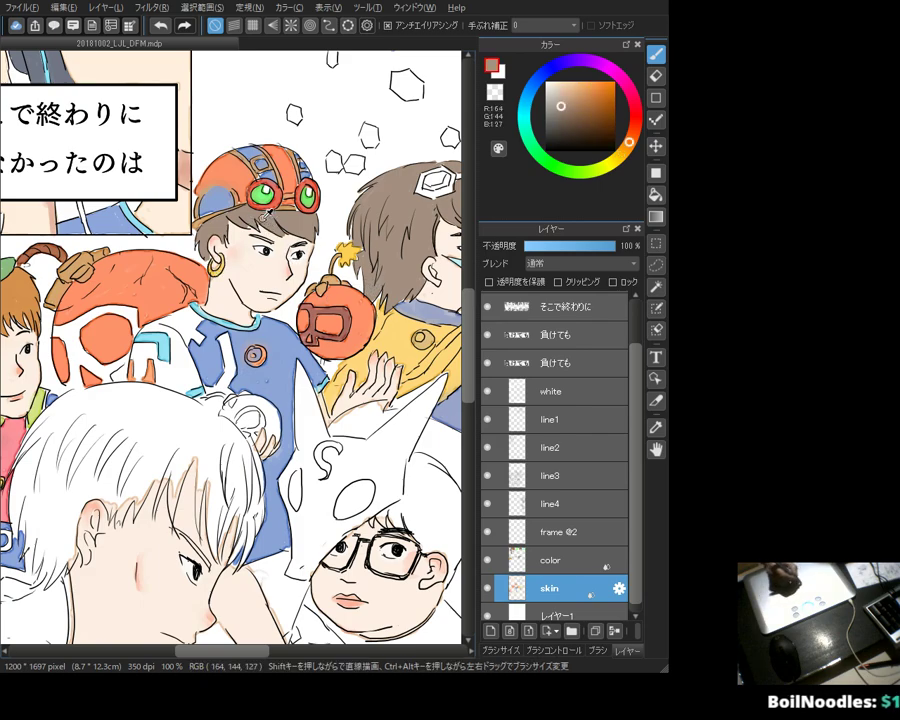
{"action": "left_click", "coordinate": [576, 95]}
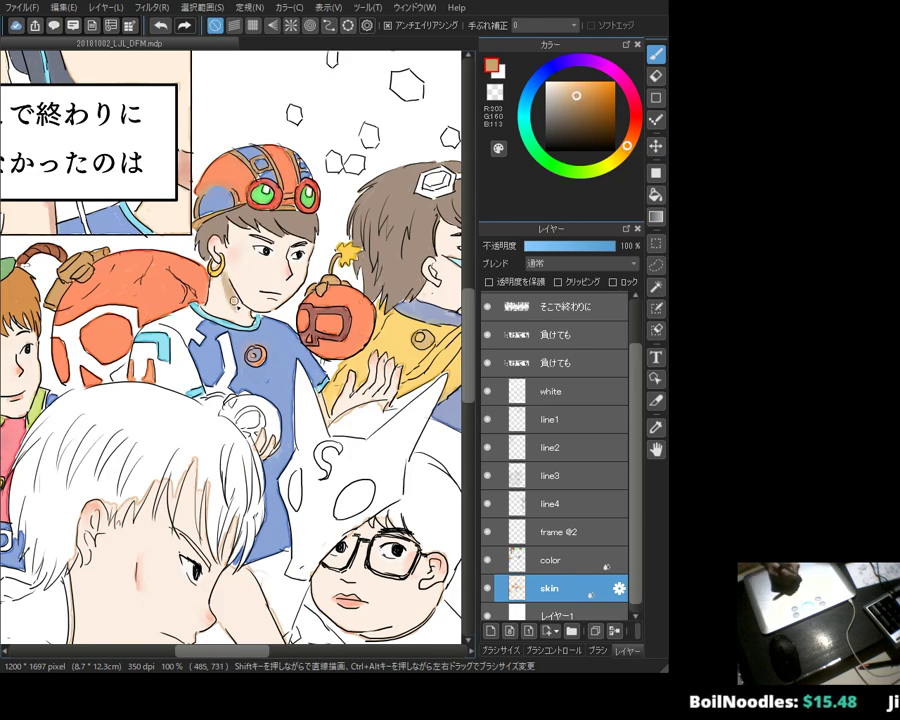
{"action": "left_click_drag", "start_coordinate": [245, 306], "coordinate": [421, 324]}
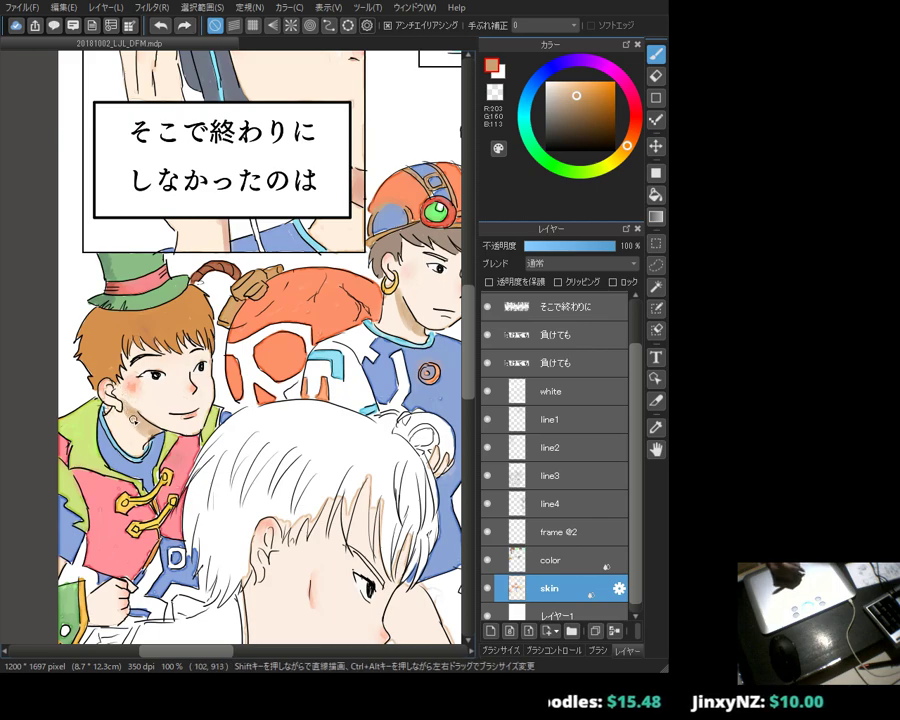
{"action": "left_click_drag", "start_coordinate": [208, 480], "coordinate": [88, 323]}
{"action": "left_click_drag", "start_coordinate": [140, 472], "coordinate": [173, 501]}
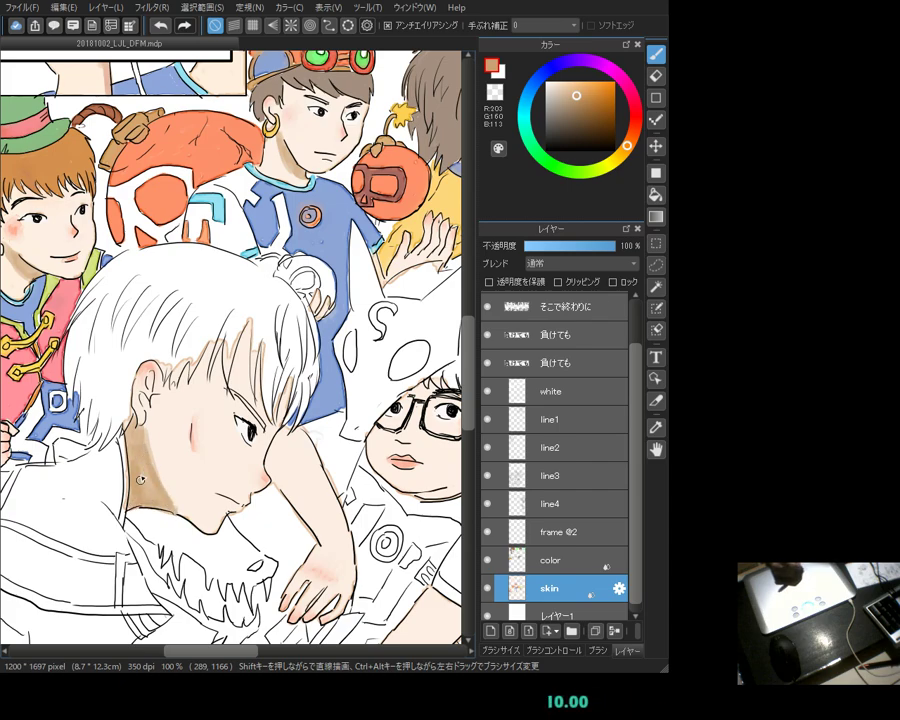
{"action": "key", "text": "ctrl+z"}
{"action": "key", "text": "ctrl+z"}
{"action": "key", "text": "ctrl+z"}
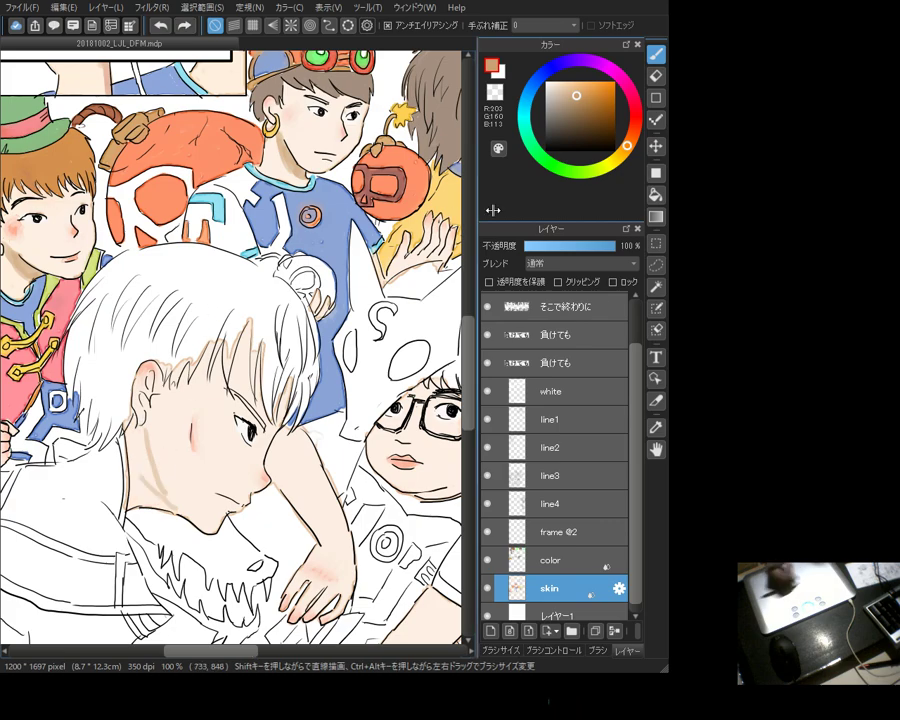
Step: Shade the white-haired foreground character's neck with soft pinkish brown R224 G183 B158
{"action": "left_click", "coordinate": [576, 84]}
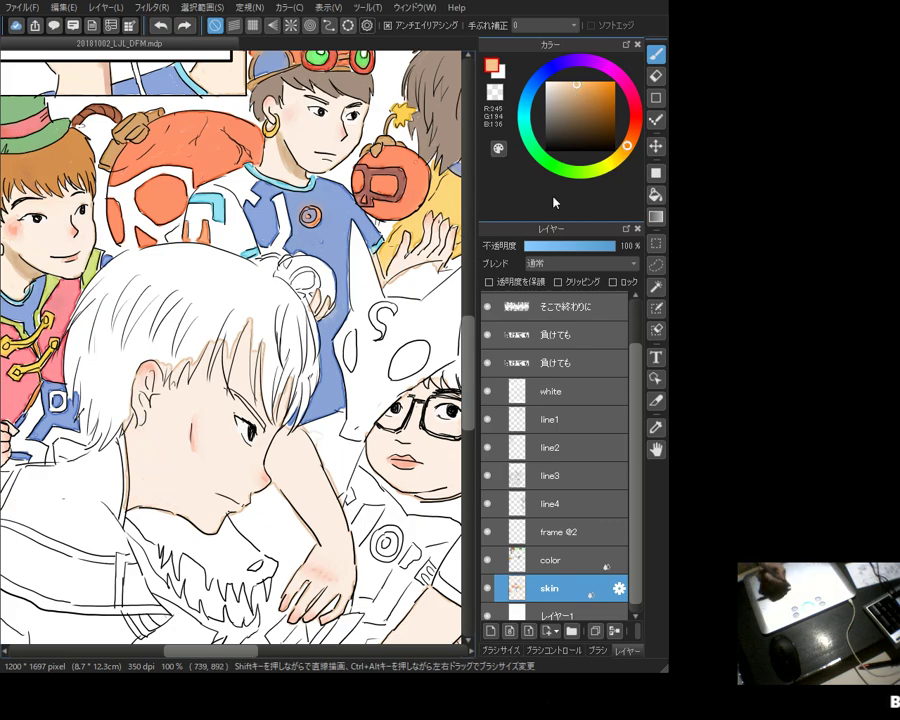
{"action": "left_click", "coordinate": [631, 137]}
{"action": "mouse_move", "coordinate": [148, 428]}
{"action": "left_mouse_down"}
{"action": "mouse_move", "coordinate": [133, 475]}
{"action": "mouse_move", "coordinate": [133, 464]}
{"action": "mouse_move", "coordinate": [138, 499]}
{"action": "mouse_move", "coordinate": [163, 506]}
{"action": "left_mouse_up"}
{"action": "left_click", "coordinate": [566, 90]}
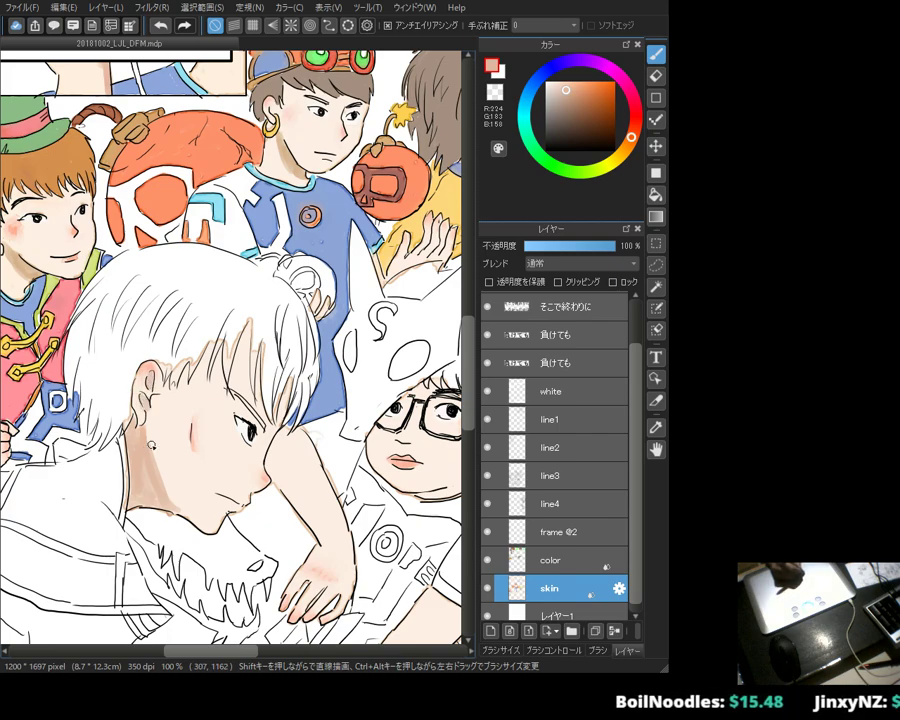
Step: Blend the foreground neck's shadow and shade the brown-haired profile's neck and the glasses wearer's chin with skin tone R230 G197 B176
{"action": "right_click", "coordinate": [152, 413]}
{"action": "mouse_move", "coordinate": [152, 413]}
{"action": "left_mouse_down"}
{"action": "mouse_move", "coordinate": [164, 481]}
{"action": "mouse_move", "coordinate": [148, 443]}
{"action": "mouse_move", "coordinate": [183, 510]}
{"action": "mouse_move", "coordinate": [142, 416]}
{"action": "mouse_move", "coordinate": [208, 441]}
{"action": "left_mouse_up"}
{"action": "right_click", "coordinate": [199, 473]}
{"action": "right_click", "coordinate": [208, 463]}
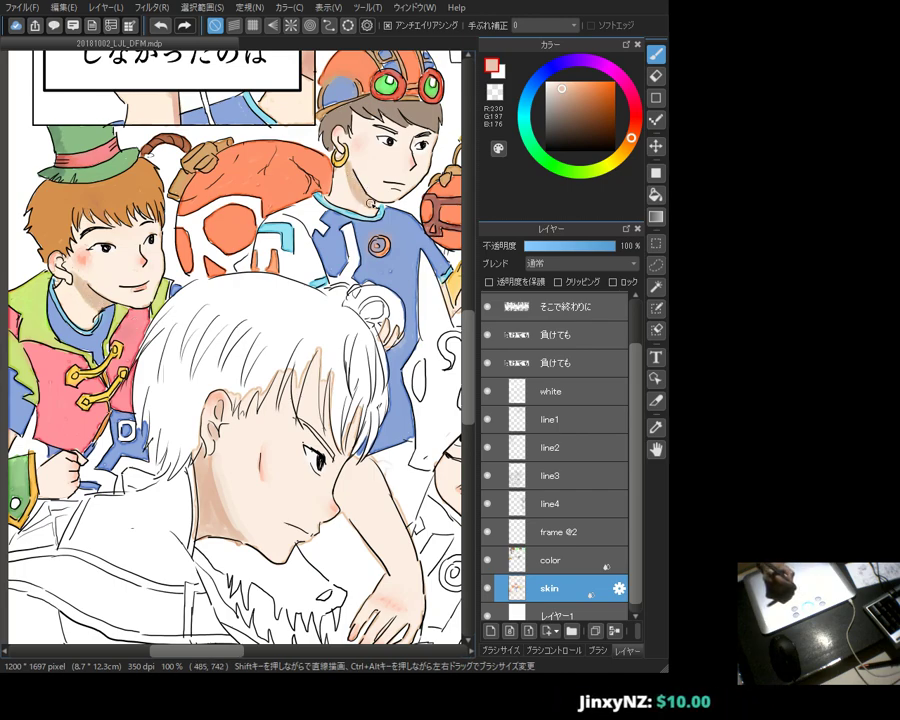
{"action": "left_click_drag", "start_coordinate": [386, 230], "coordinate": [129, 259]}
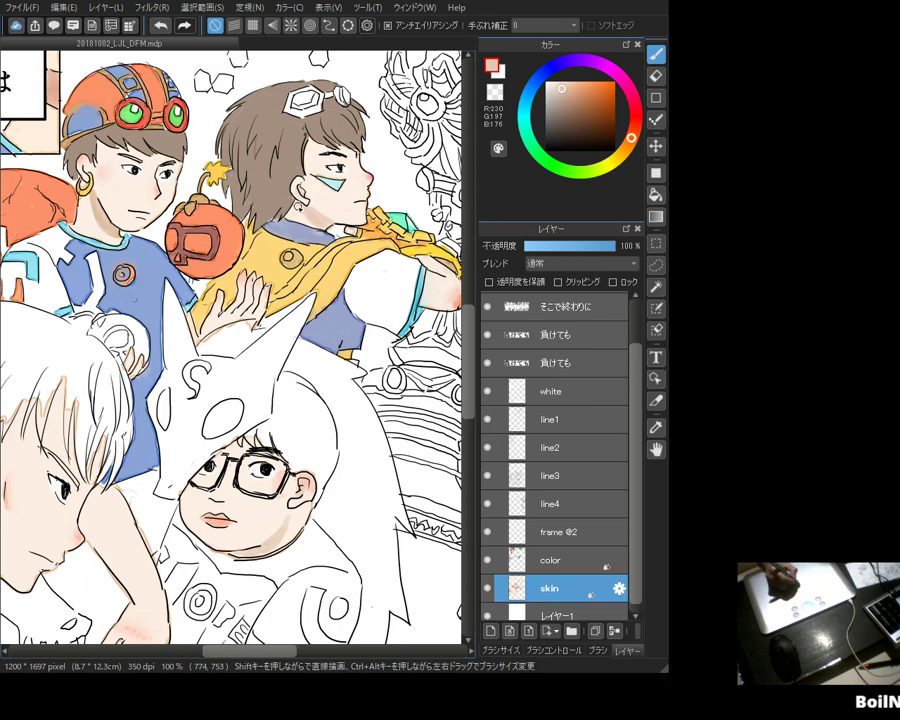
{"action": "left_click_drag", "start_coordinate": [121, 162], "coordinate": [200, 233]}
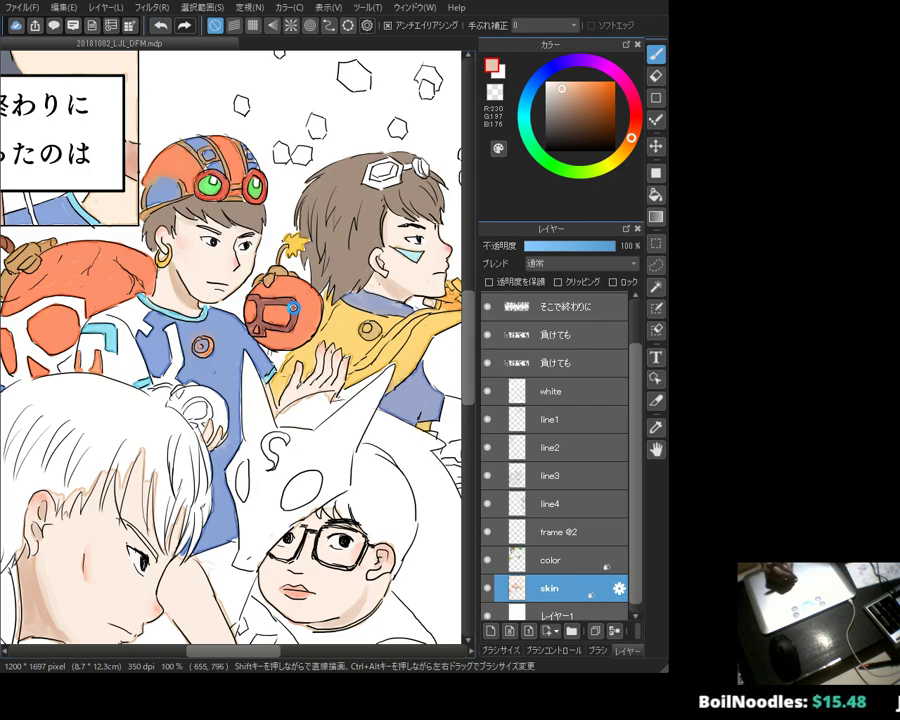
Step: Fill the small bomb held in the helmeted character's lower hand with coral R255 G146 B106
{"action": "left_click_drag", "start_coordinate": [211, 299], "coordinate": [272, 304]}
{"action": "right_click", "coordinate": [349, 289]}
{"action": "left_click_drag", "start_coordinate": [236, 401], "coordinate": [234, 405]}
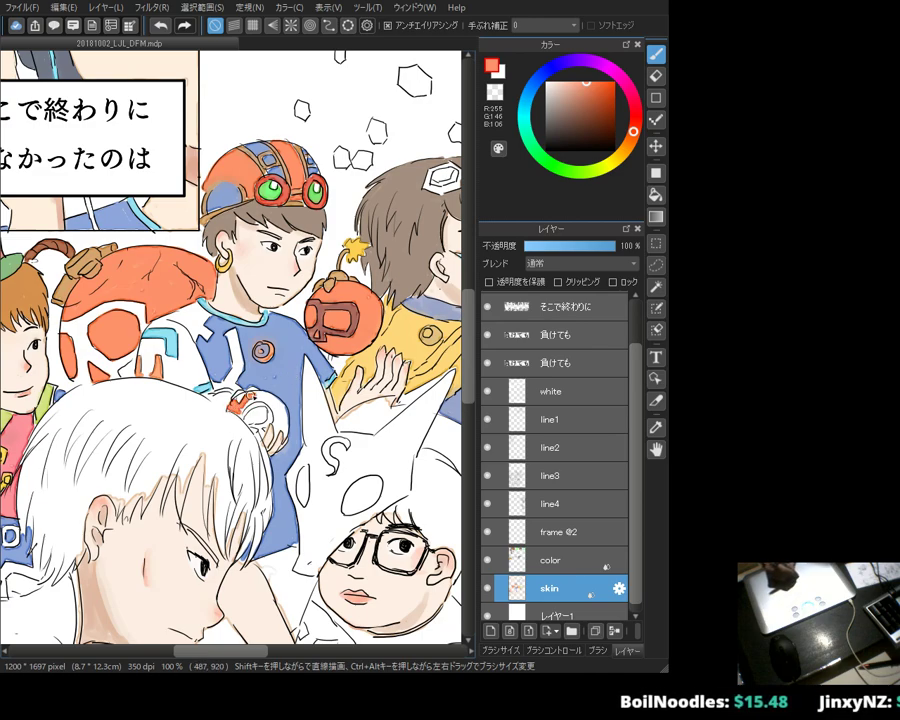
{"action": "left_click_drag", "start_coordinate": [268, 394], "coordinate": [282, 434]}
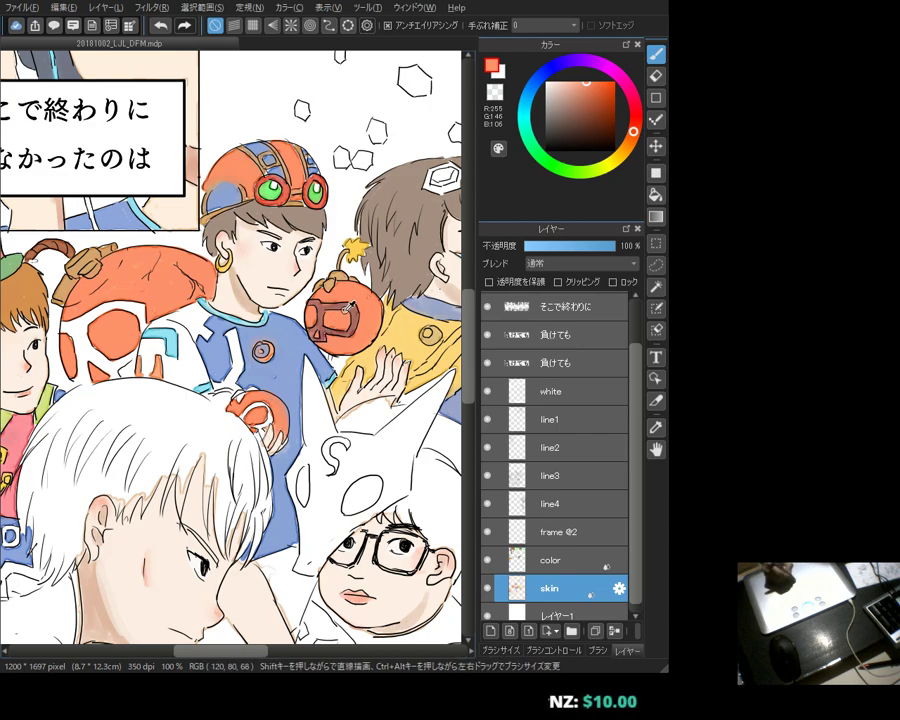
Step: Detail the small bomb with reddish brown R164 G104 B96 on its emblem, tan R221 G174 B122 on its cap and brown R172 G98 B66 on its fuse
{"action": "left_click", "coordinate": [320, 330], "text": "alt"}
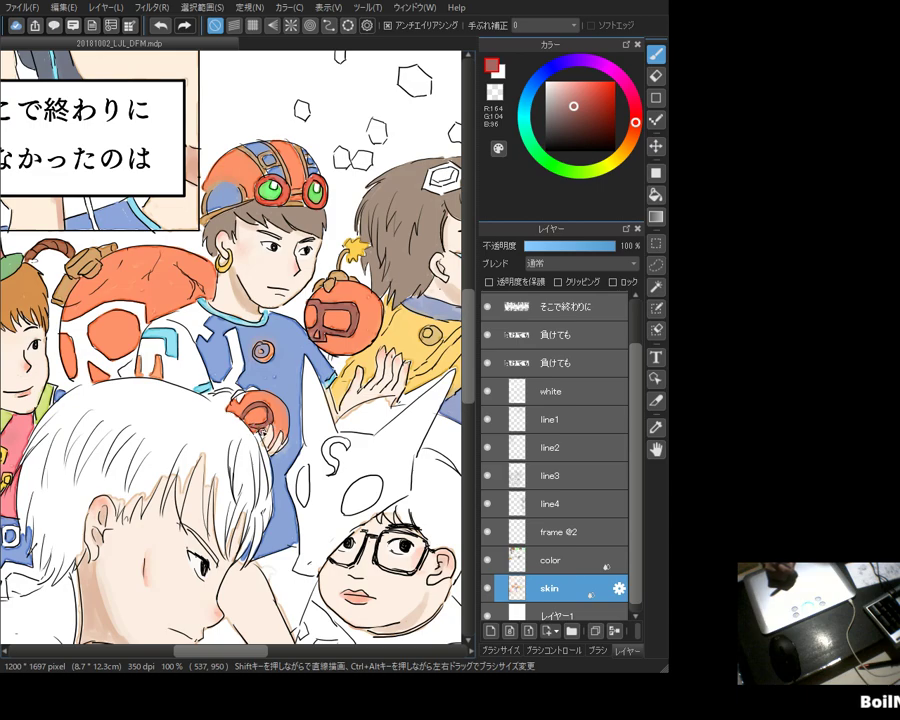
{"action": "left_click", "coordinate": [239, 193], "text": "alt"}
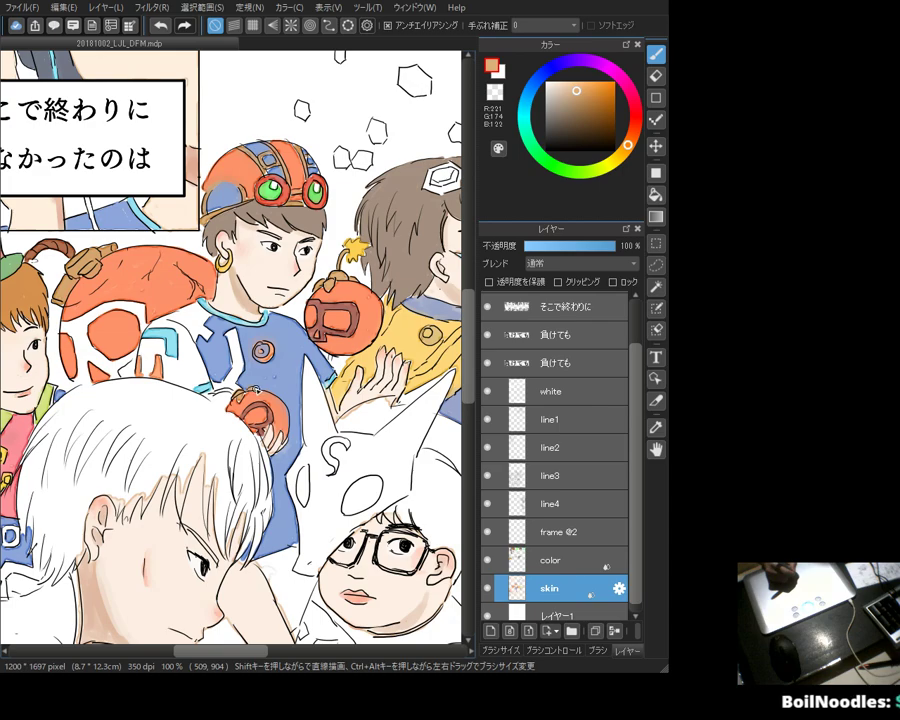
{"action": "left_click", "coordinate": [68, 242], "text": "alt"}
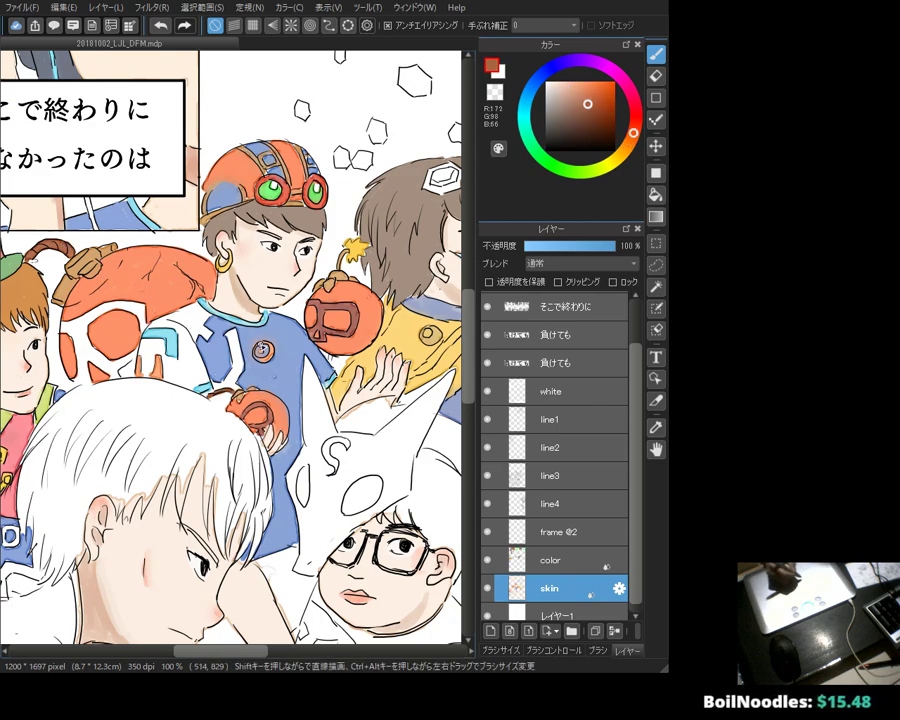
Step: Paint the goggle frames on the brown-haired profile character's head yellow R255 G221 B106
{"action": "mouse_move", "coordinate": [251, 294]}
{"action": "left_mouse_down"}
{"action": "mouse_move", "coordinate": [200, 250]}
{"action": "mouse_move", "coordinate": [42, 277]}
{"action": "mouse_move", "coordinate": [43, 313]}
{"action": "left_mouse_up"}
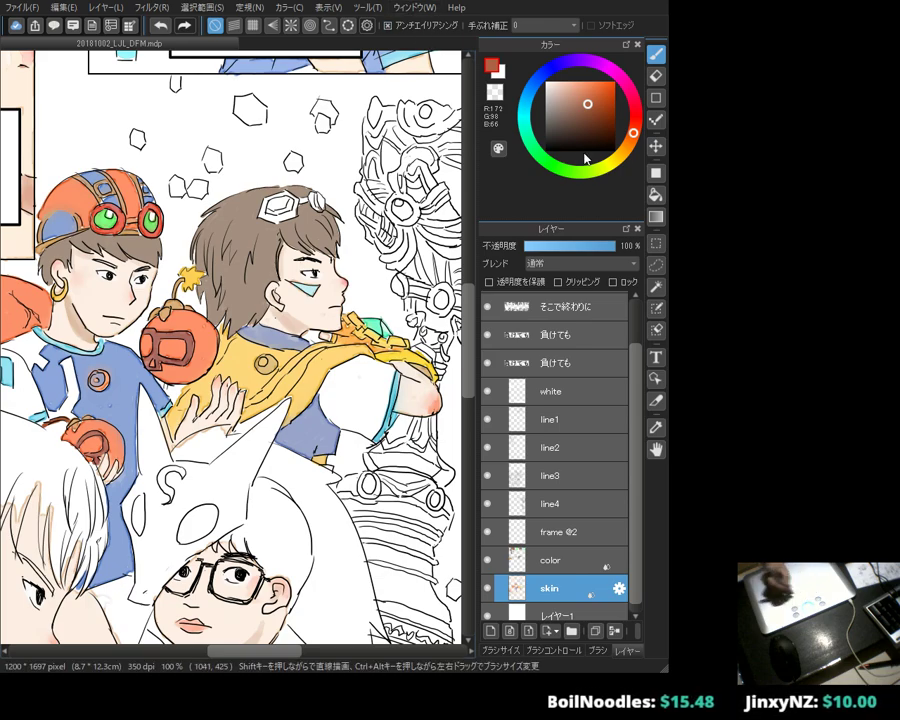
{"action": "left_click", "coordinate": [627, 149]}
{"action": "left_click_drag", "start_coordinate": [588, 103], "coordinate": [588, 80]}
{"action": "left_click", "coordinate": [618, 157]}
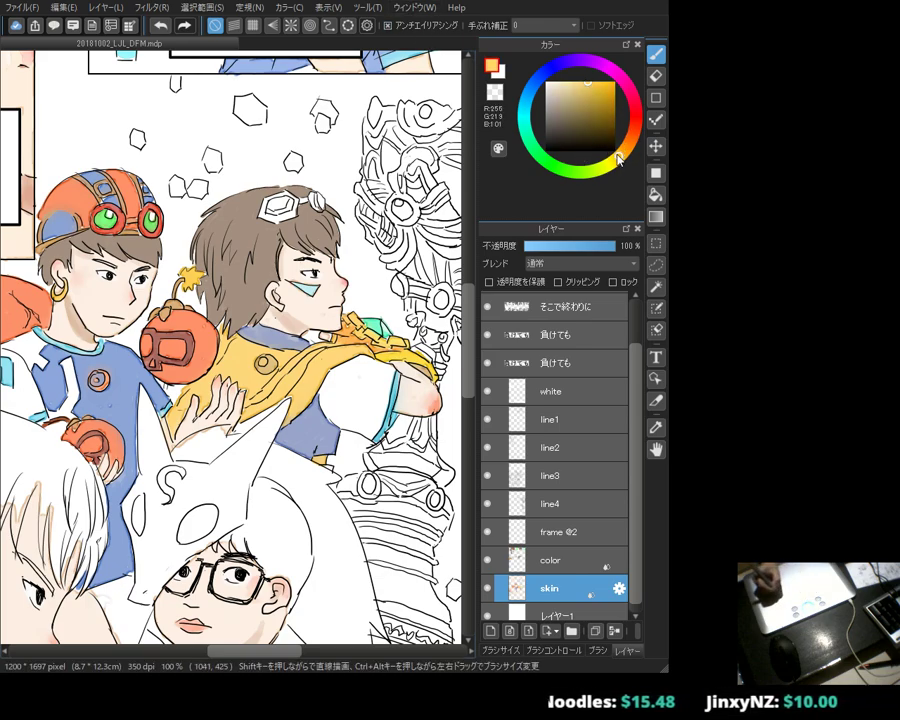
{"action": "left_click", "coordinate": [587, 82]}
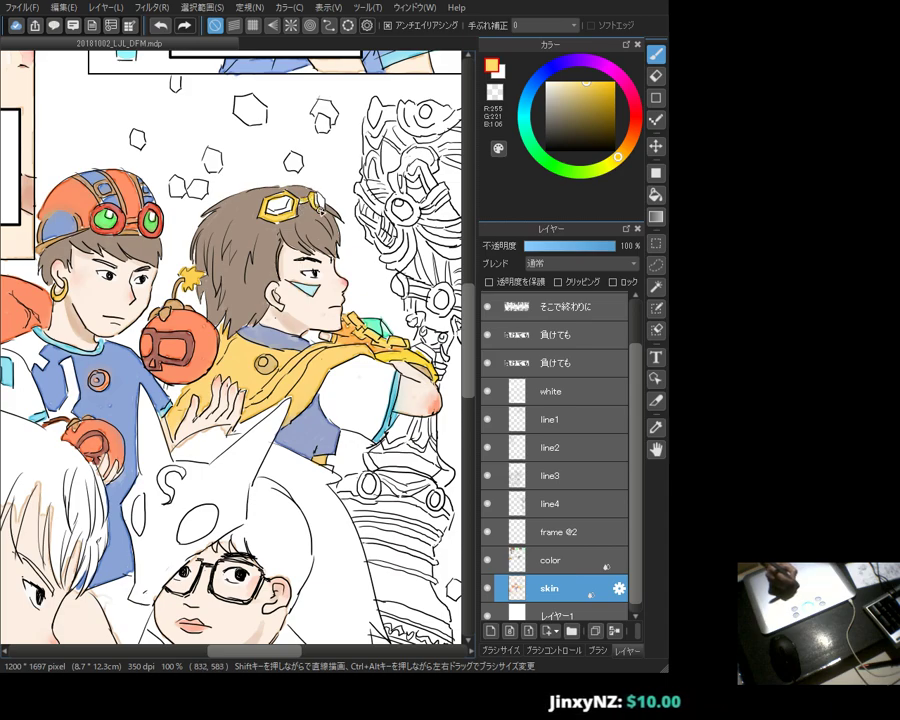
Step: Colour the hexagonal goggles' lenses cyan R155 G255 B253 and add paler blue R194 G242 B255 inside them
{"action": "left_click", "coordinate": [524, 117]}
{"action": "left_click", "coordinate": [573, 82]}
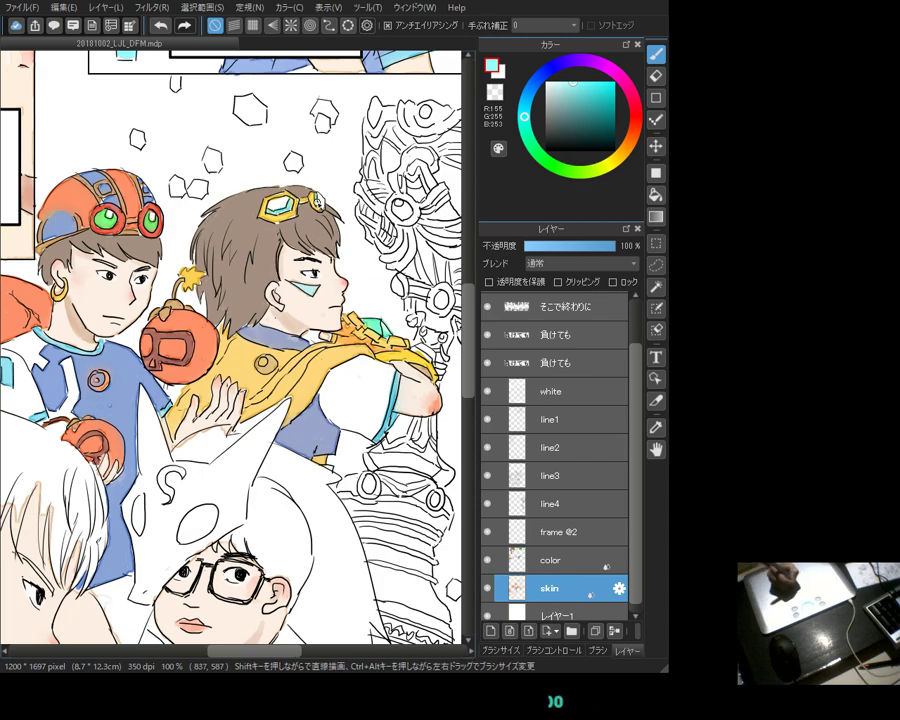
{"action": "left_click", "coordinate": [562, 83]}
{"action": "left_click", "coordinate": [525, 105]}
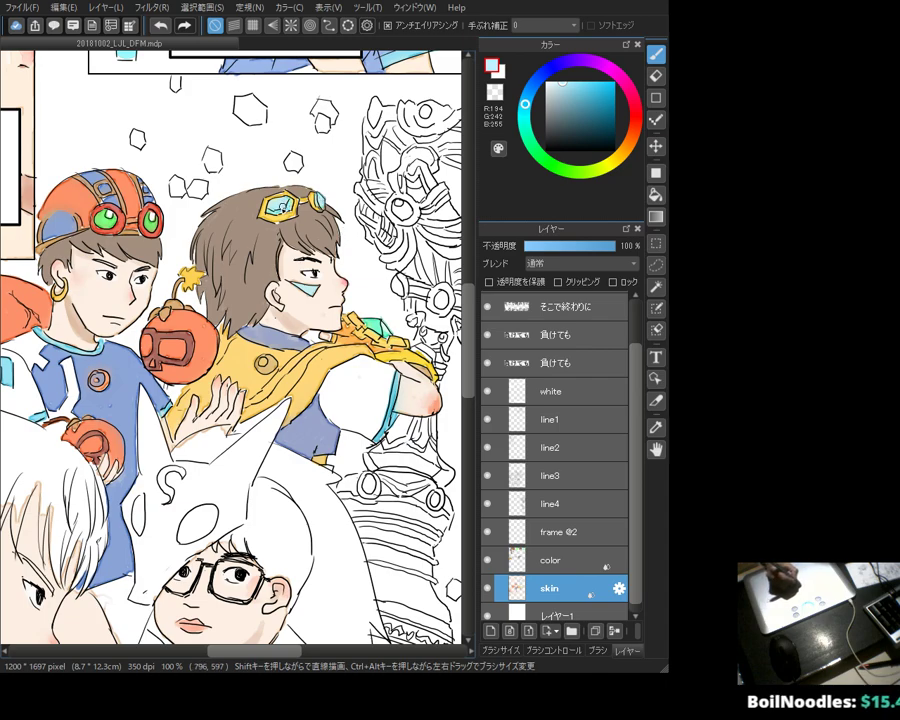
Step: Touch up the white of the brown-haired profile character's eye with pure white R255 G255 B255
{"action": "left_click_drag", "start_coordinate": [364, 296], "coordinate": [322, 270]}
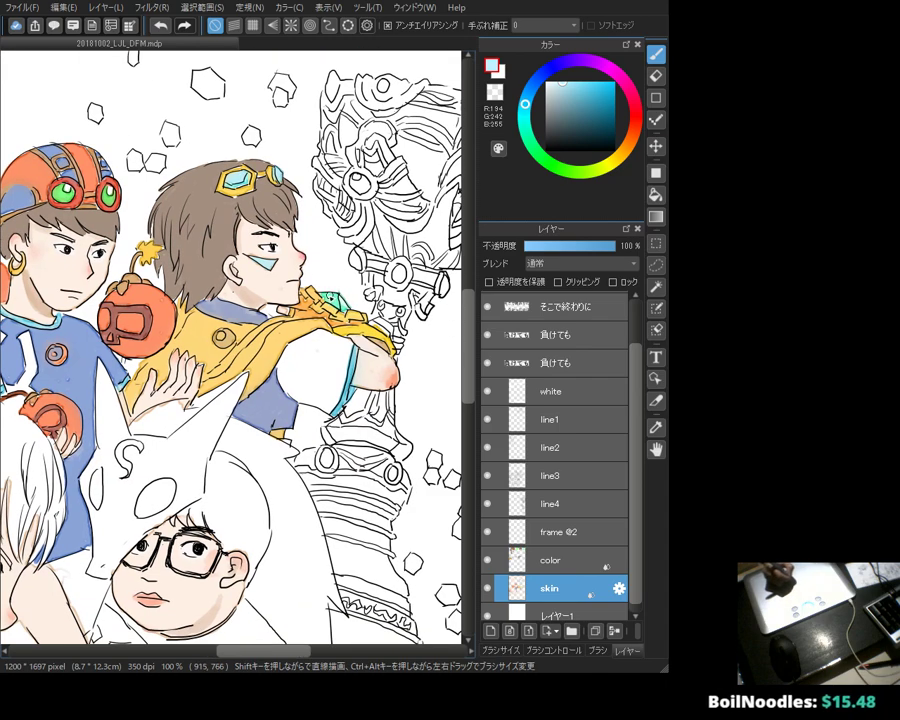
{"action": "right_click", "coordinate": [318, 349]}
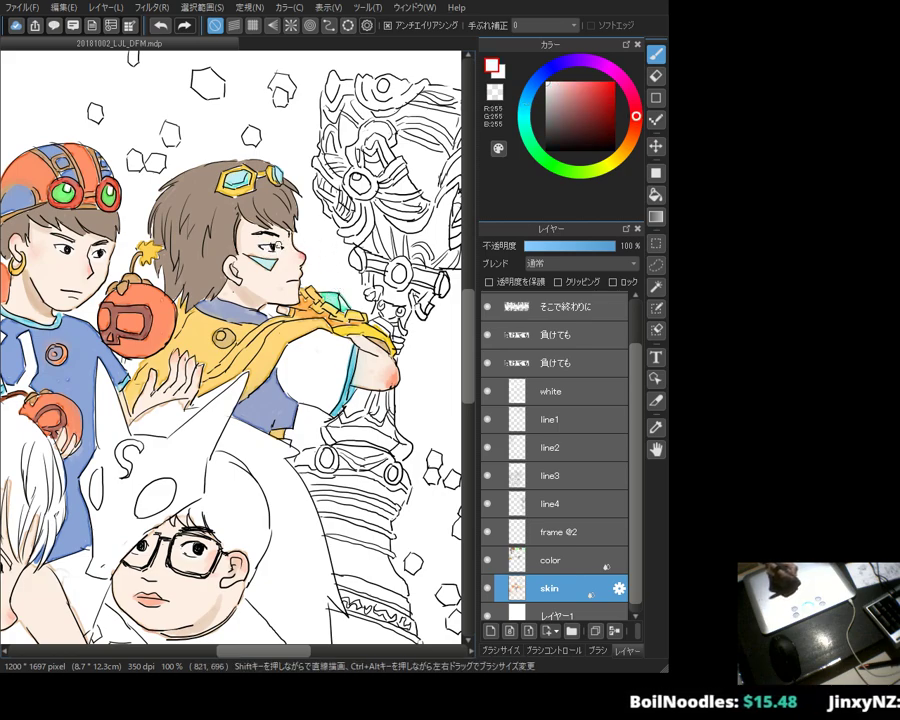
Step: Fill the glasses-wearing character's hair with grey-brown R164 G144 B127 on the color layer
{"action": "left_click_drag", "start_coordinate": [295, 456], "coordinate": [380, 362]}
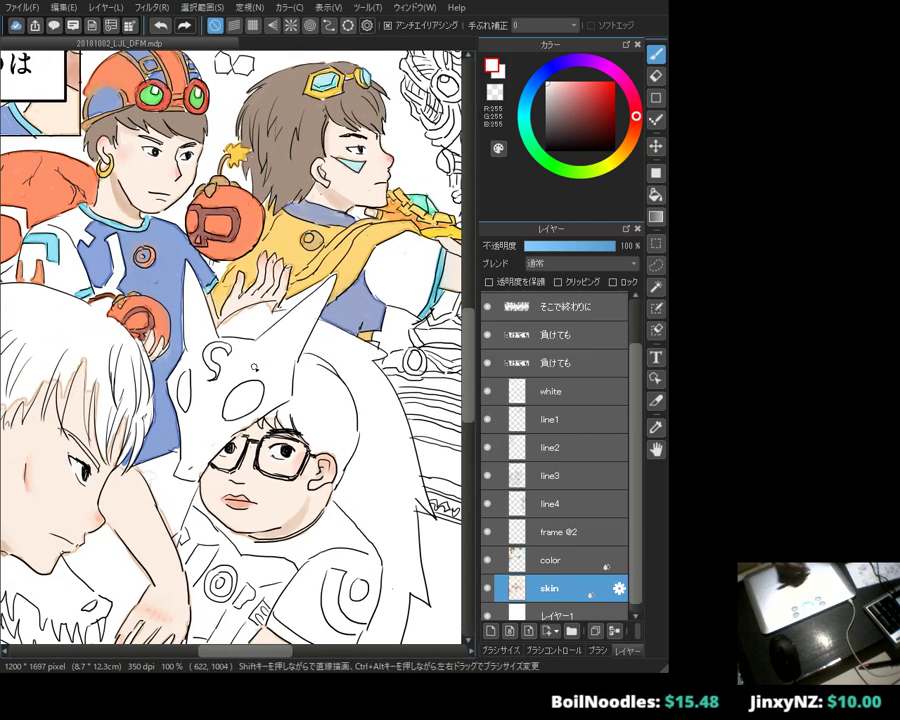
{"action": "right_click", "coordinate": [197, 136]}
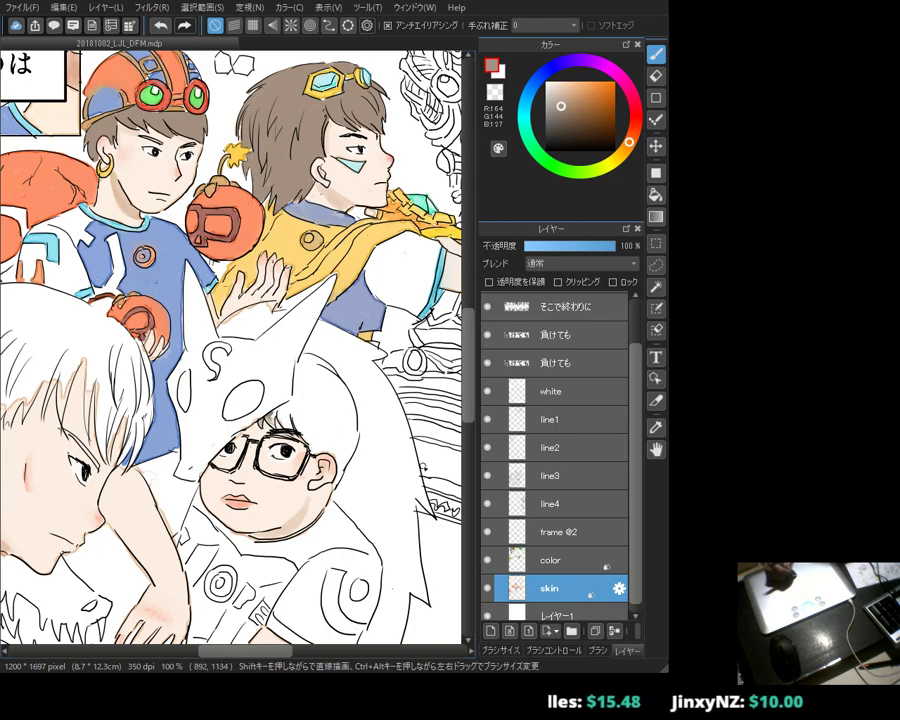
{"action": "left_click", "coordinate": [557, 565]}
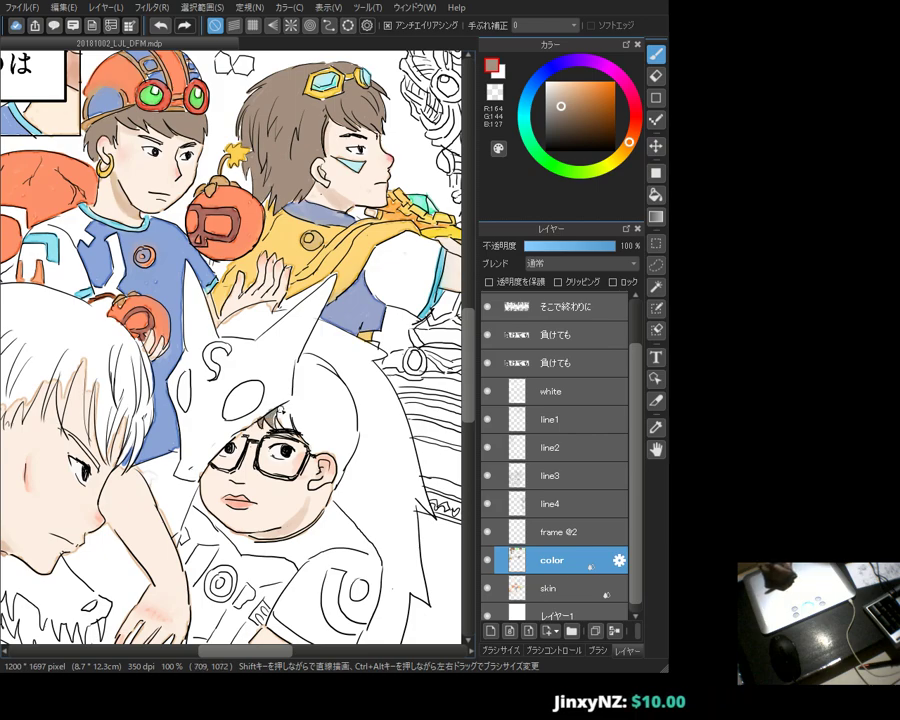
{"action": "left_click", "coordinate": [487, 562]}
{"action": "left_click", "coordinate": [487, 562]}
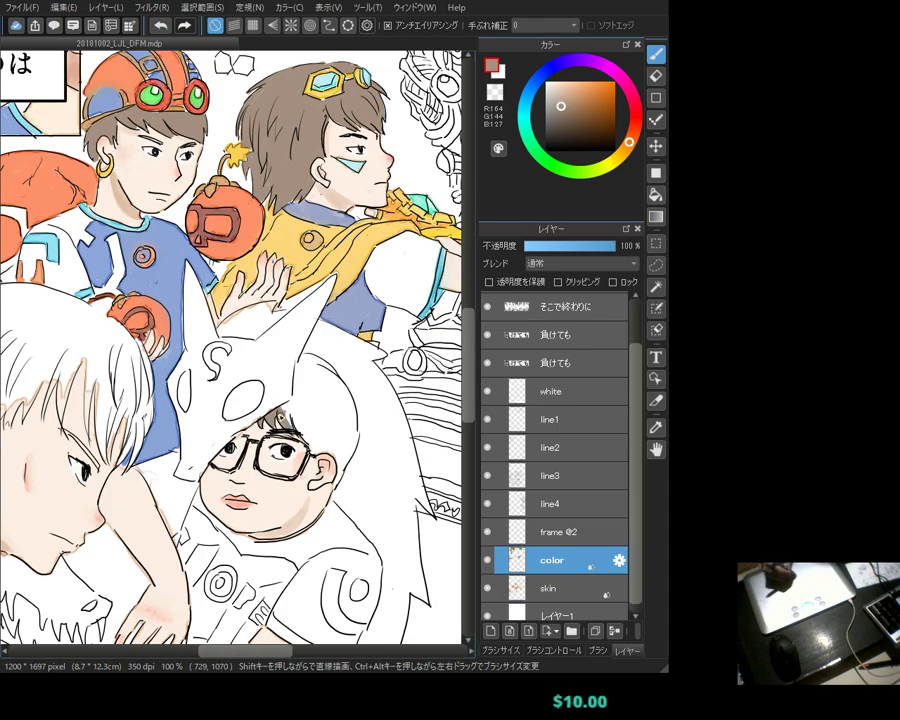
{"action": "mouse_move", "coordinate": [299, 396]}
{"action": "left_mouse_down"}
{"action": "mouse_move", "coordinate": [298, 366]}
{"action": "mouse_move", "coordinate": [308, 360]}
{"action": "left_mouse_up"}
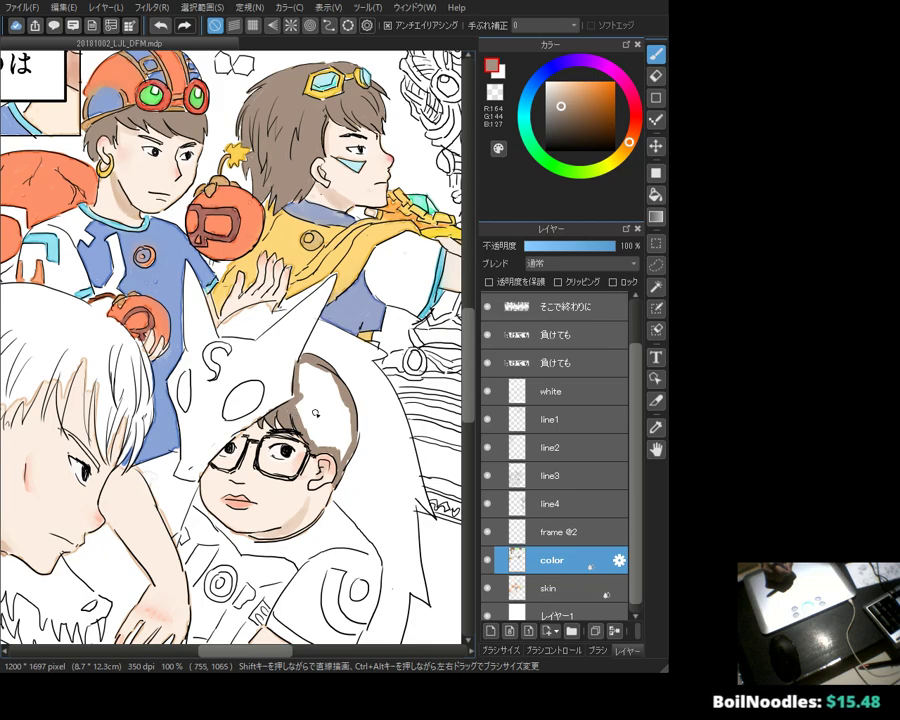
{"action": "mouse_move", "coordinate": [305, 367]}
{"action": "left_mouse_down"}
{"action": "mouse_move", "coordinate": [339, 403]}
{"action": "mouse_move", "coordinate": [312, 393]}
{"action": "mouse_move", "coordinate": [299, 414]}
{"action": "mouse_move", "coordinate": [328, 425]}
{"action": "mouse_move", "coordinate": [347, 414]}
{"action": "mouse_move", "coordinate": [347, 430]}
{"action": "mouse_move", "coordinate": [325, 419]}
{"action": "mouse_move", "coordinate": [311, 439]}
{"action": "mouse_move", "coordinate": [329, 434]}
{"action": "mouse_move", "coordinate": [347, 460]}
{"action": "mouse_move", "coordinate": [351, 420]}
{"action": "mouse_move", "coordinate": [313, 378]}
{"action": "mouse_move", "coordinate": [316, 442]}
{"action": "left_mouse_up"}
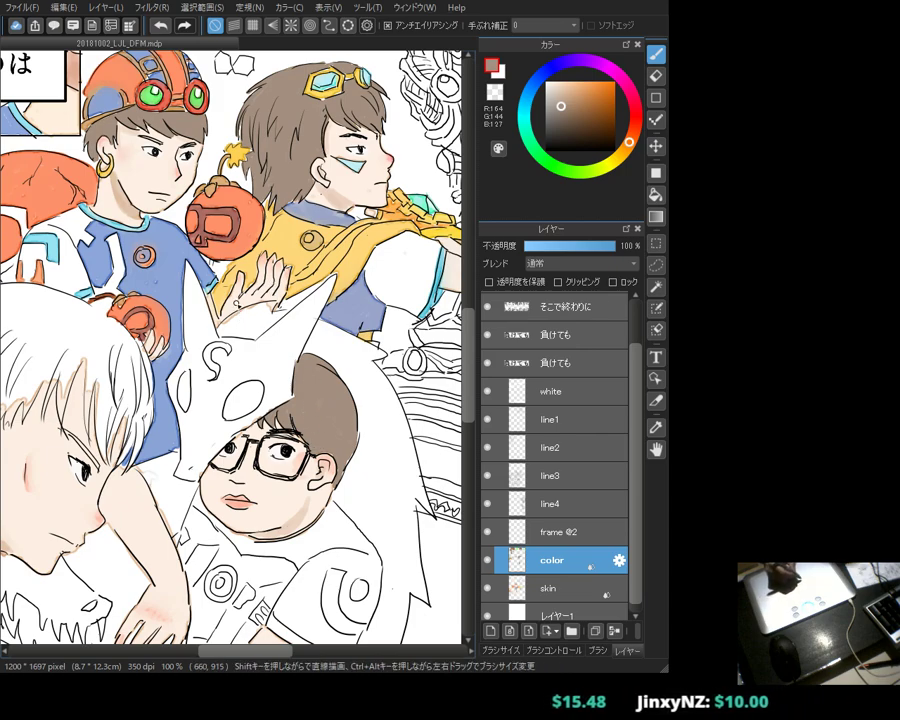
Step: Paint the pointed-eared animal mask beside the glasses-wearing character muted purple R185 G171 B206 on the skin layer
{"action": "key", "text": "e"}
{"action": "left_click", "coordinate": [560, 589]}
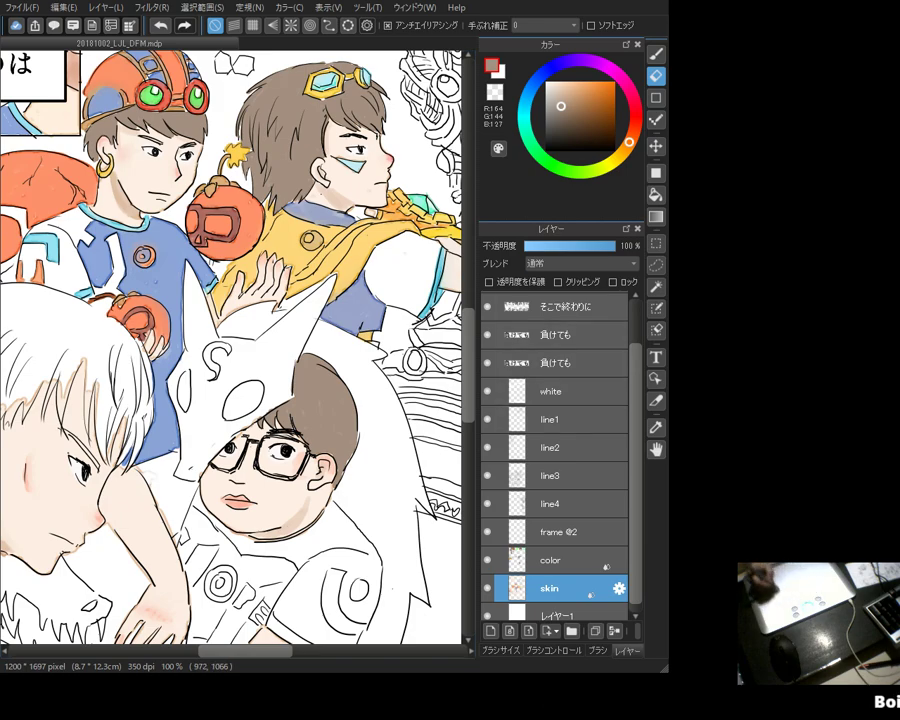
{"action": "left_click", "coordinate": [586, 61]}
{"action": "left_click", "coordinate": [558, 95]}
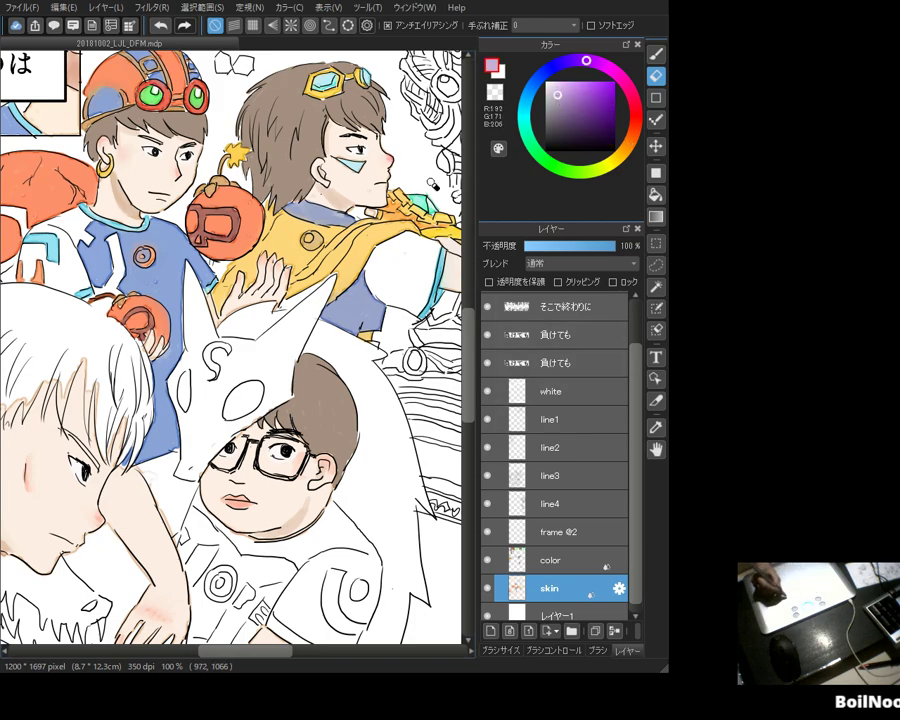
{"action": "key", "text": "b"}
{"action": "mouse_move", "coordinate": [236, 426]}
{"action": "left_mouse_down"}
{"action": "mouse_move", "coordinate": [290, 397]}
{"action": "mouse_move", "coordinate": [305, 343]}
{"action": "mouse_move", "coordinate": [287, 340]}
{"action": "mouse_move", "coordinate": [326, 291]}
{"action": "left_mouse_up"}
{"action": "left_click", "coordinate": [573, 62]}
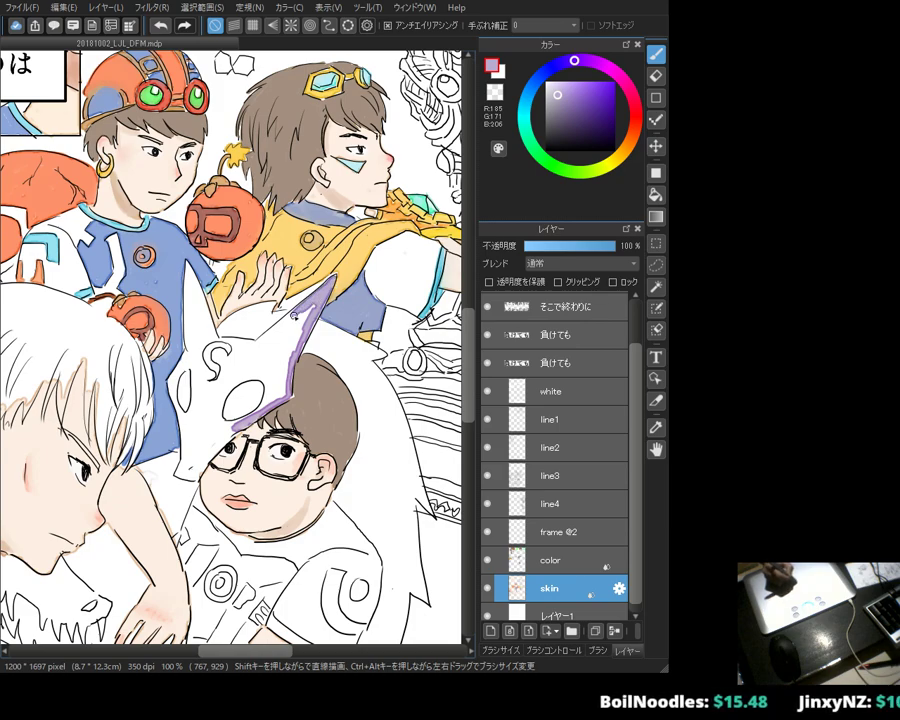
{"action": "mouse_move", "coordinate": [282, 323]}
{"action": "left_mouse_down"}
{"action": "mouse_move", "coordinate": [270, 330]}
{"action": "mouse_move", "coordinate": [302, 325]}
{"action": "mouse_move", "coordinate": [299, 343]}
{"action": "left_mouse_up"}
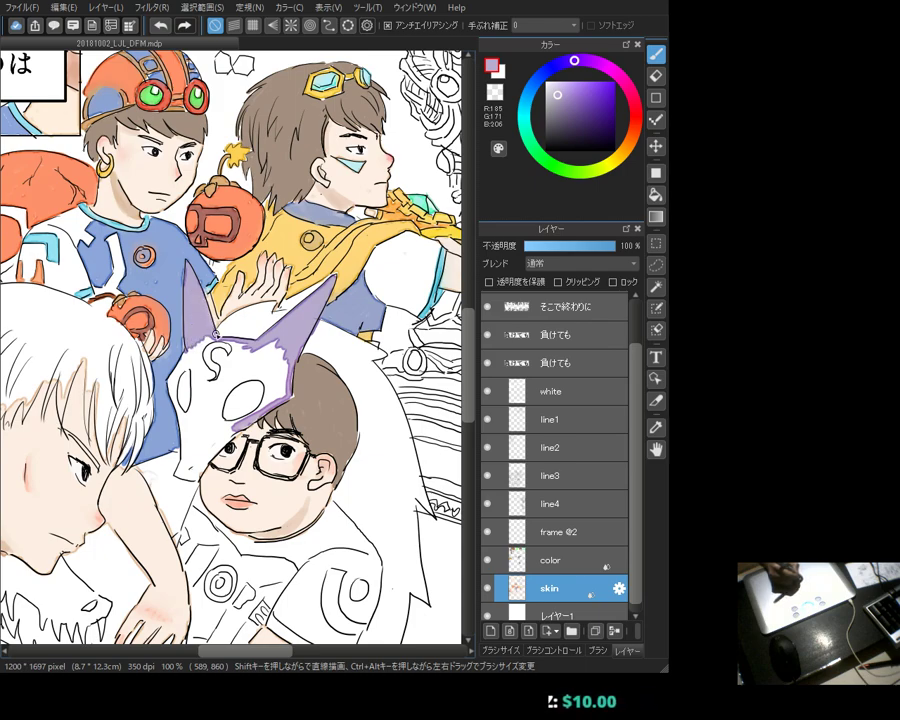
{"action": "mouse_move", "coordinate": [201, 367]}
{"action": "left_mouse_down"}
{"action": "mouse_move", "coordinate": [194, 352]}
{"action": "mouse_move", "coordinate": [180, 362]}
{"action": "mouse_move", "coordinate": [189, 362]}
{"action": "left_mouse_up"}
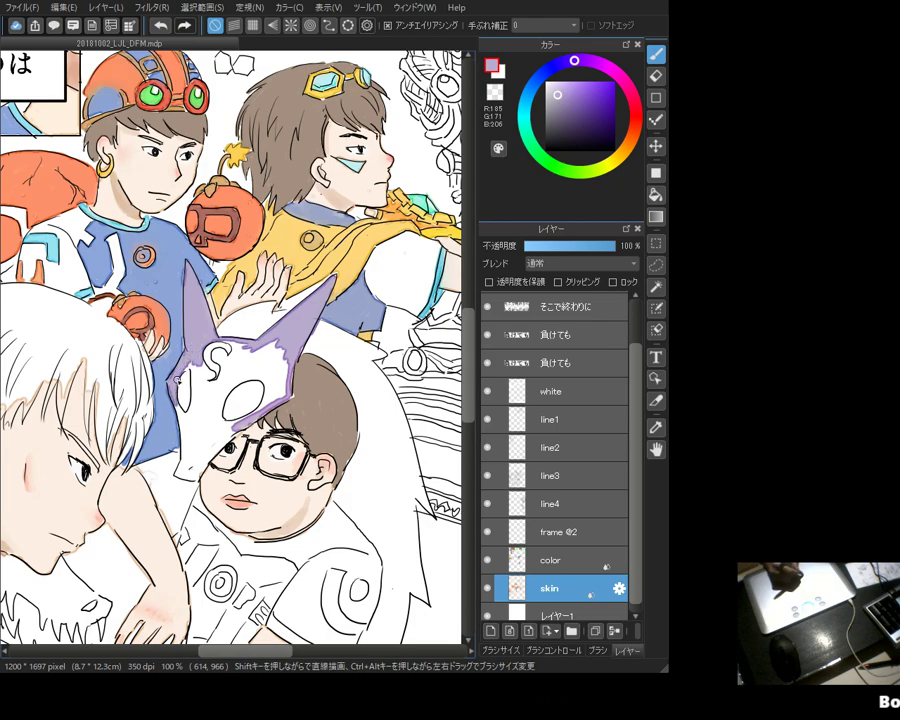
{"action": "mouse_move", "coordinate": [179, 405]}
{"action": "left_mouse_down"}
{"action": "mouse_move", "coordinate": [182, 429]}
{"action": "mouse_move", "coordinate": [176, 405]}
{"action": "left_mouse_up"}
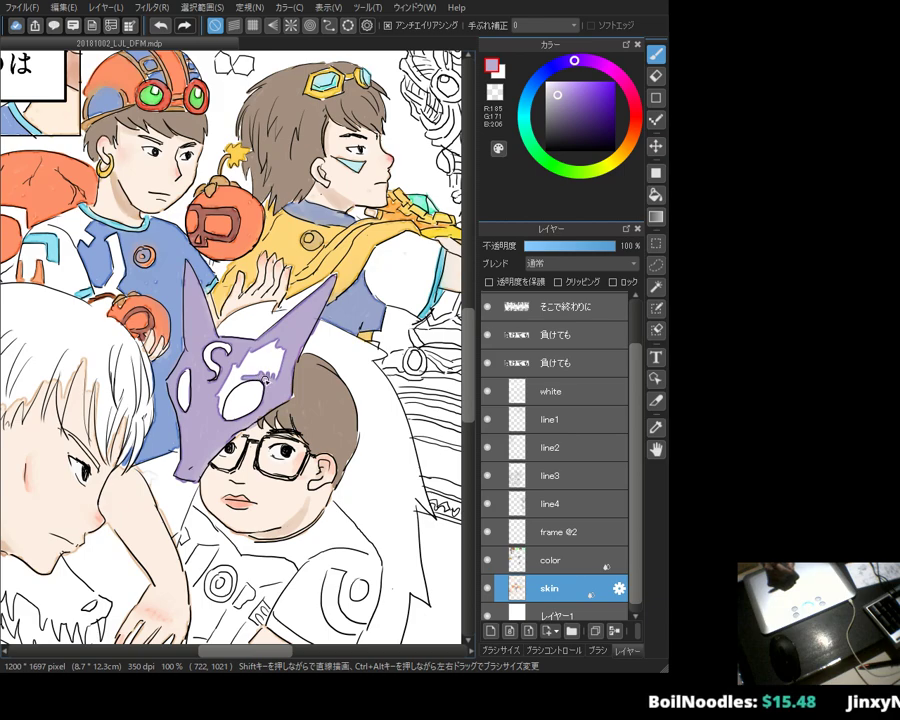
{"action": "mouse_move", "coordinate": [221, 412]}
{"action": "left_mouse_down"}
{"action": "mouse_move", "coordinate": [255, 362]}
{"action": "mouse_move", "coordinate": [260, 375]}
{"action": "mouse_move", "coordinate": [276, 370]}
{"action": "mouse_move", "coordinate": [289, 347]}
{"action": "mouse_move", "coordinate": [251, 346]}
{"action": "left_mouse_up"}
Step: Paint the narrow eye hole of the purple mask light blue R163 G212 B245
{"action": "right_click", "coordinate": [179, 336]}
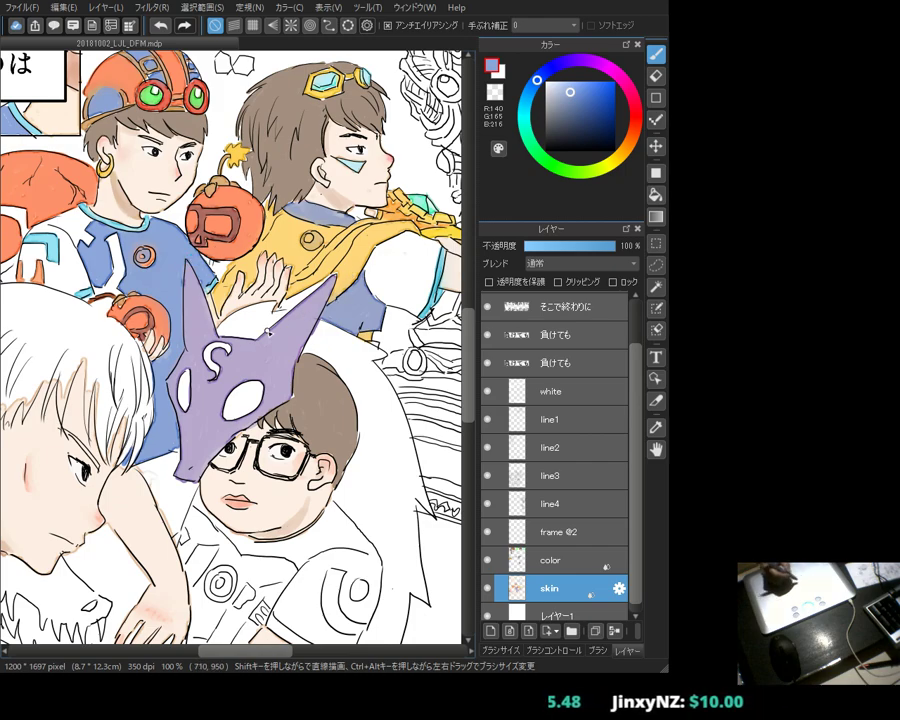
{"action": "left_click", "coordinate": [556, 93]}
{"action": "left_click_drag", "start_coordinate": [537, 81], "coordinate": [529, 93]}
{"action": "left_click", "coordinate": [569, 84]}
{"action": "left_click_drag", "start_coordinate": [187, 389], "coordinate": [186, 375]}
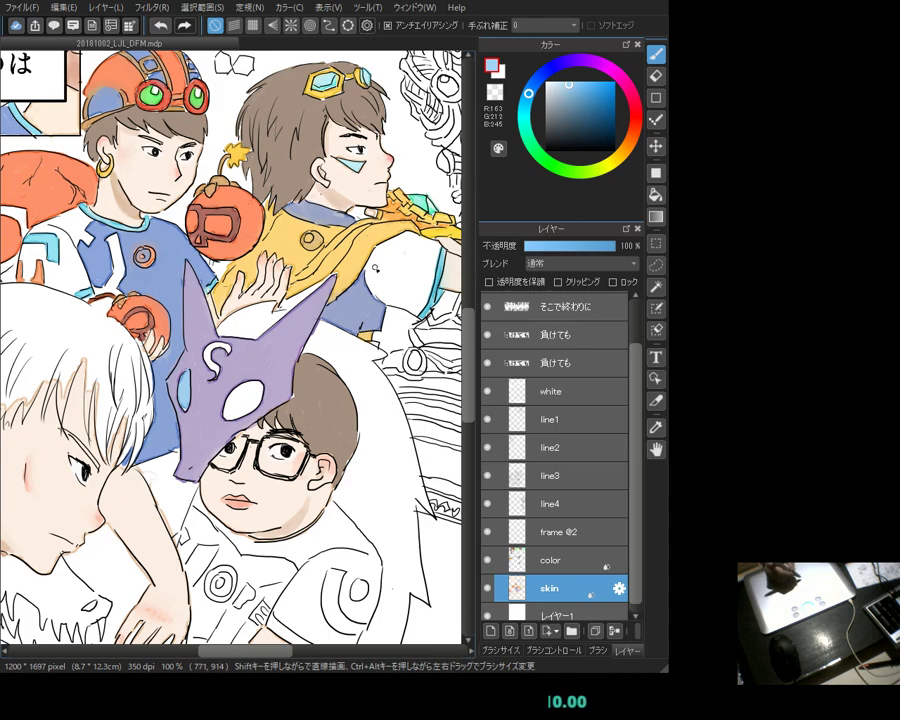
Step: Add paler blue R212 G237 B255 inside both eye holes of the purple mask and touch up their edges with sampled blues and purple
{"action": "left_click", "coordinate": [557, 83]}
{"action": "left_click_drag", "start_coordinate": [185, 378], "coordinate": [187, 383]}
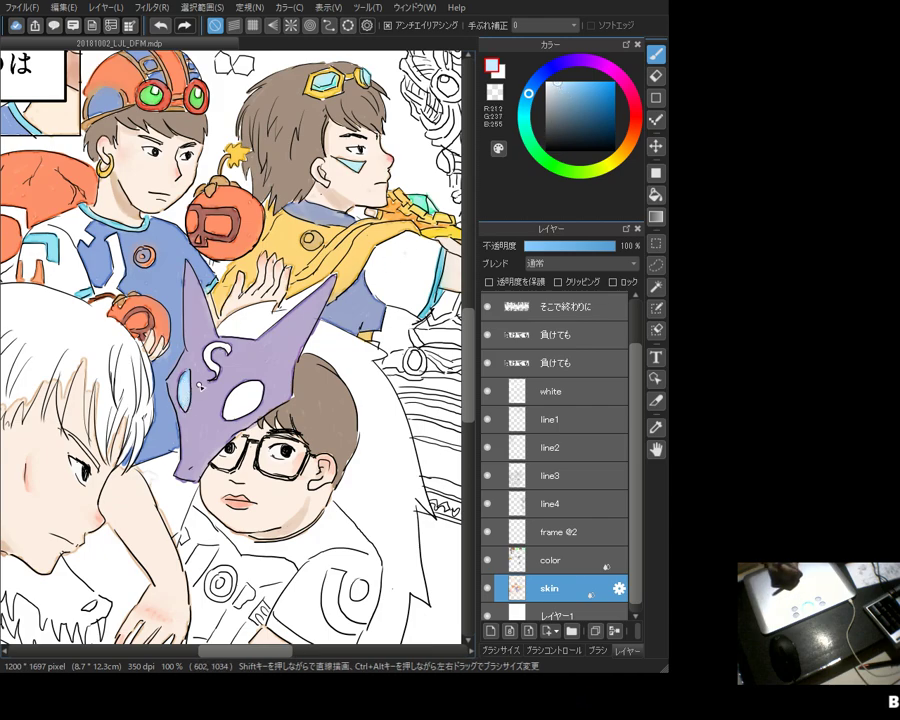
{"action": "mouse_move", "coordinate": [248, 393]}
{"action": "left_mouse_down"}
{"action": "mouse_move", "coordinate": [231, 408]}
{"action": "mouse_move", "coordinate": [264, 396]}
{"action": "left_mouse_up"}
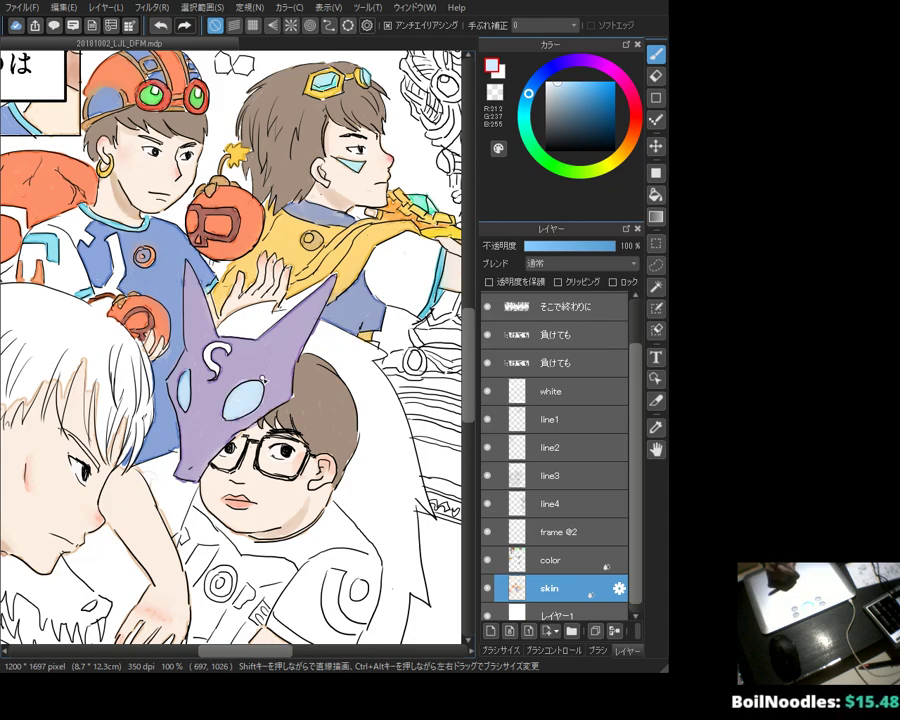
{"action": "left_click", "coordinate": [182, 260], "text": "alt"}
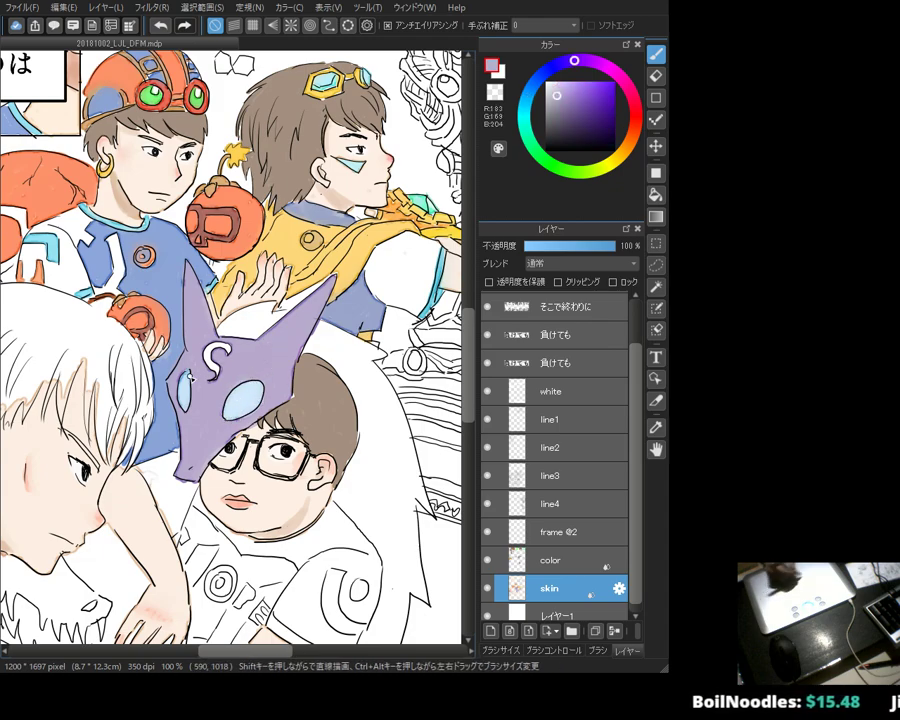
{"action": "left_click", "coordinate": [261, 387], "text": "alt"}
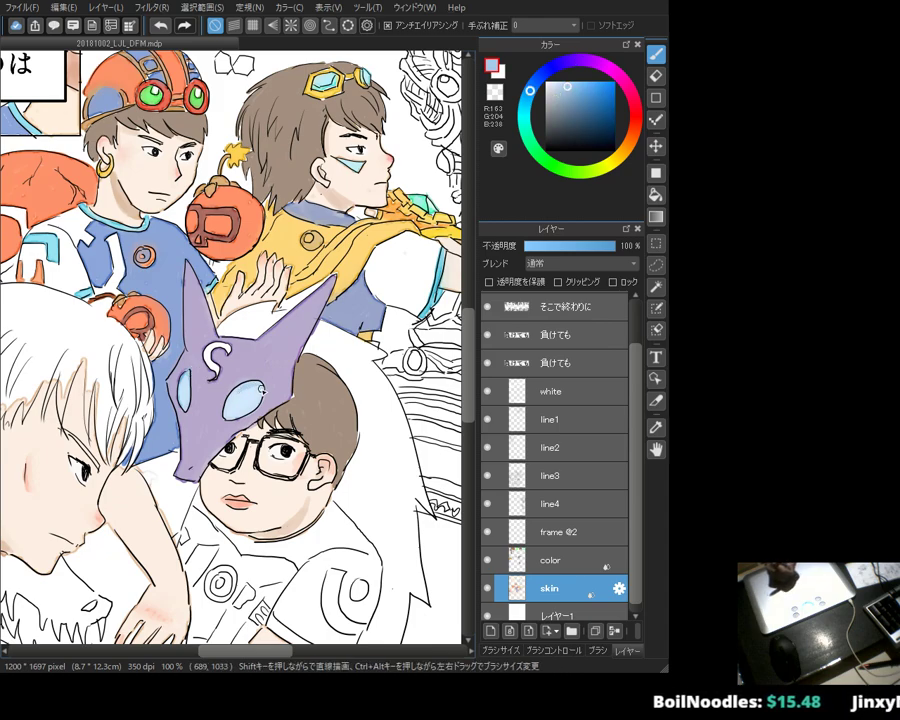
{"action": "left_click", "coordinate": [232, 411], "text": "alt"}
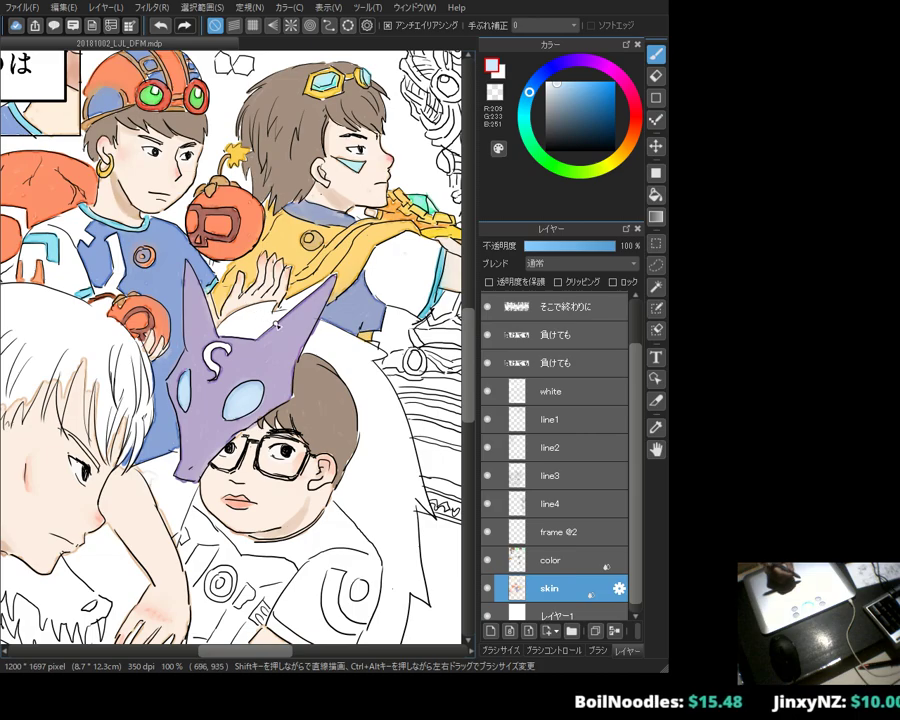
{"action": "left_click_drag", "start_coordinate": [350, 361], "coordinate": [308, 318]}
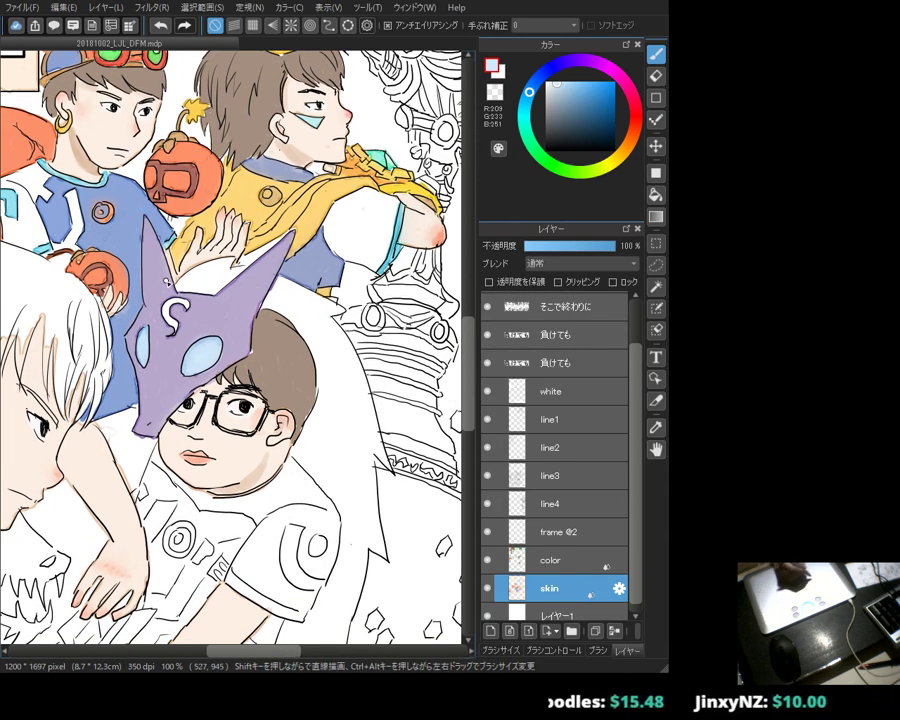
{"action": "left_click", "coordinate": [552, 86]}
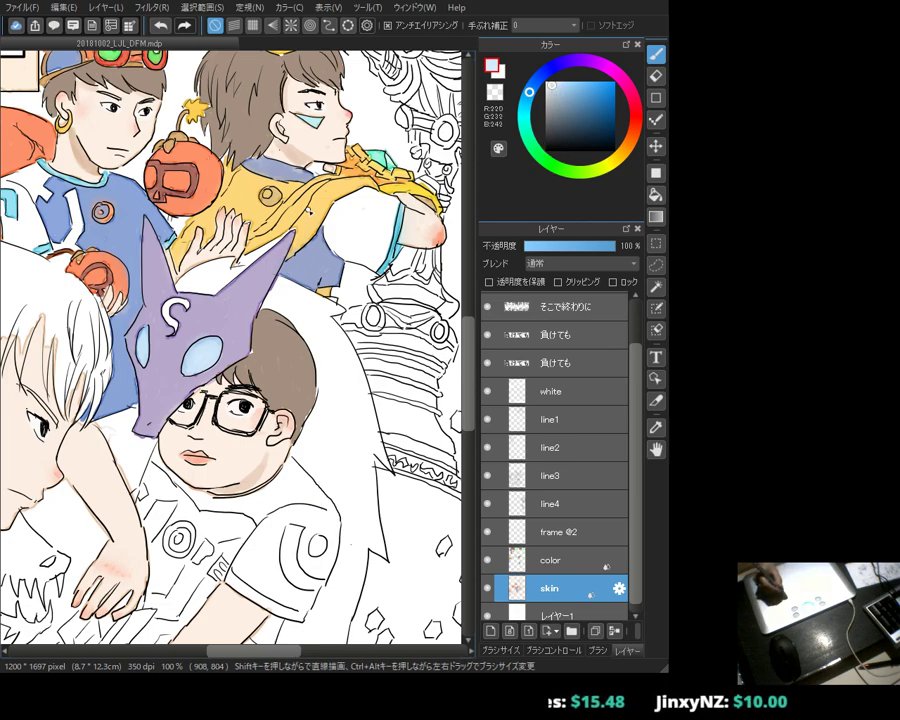
{"action": "left_click_drag", "start_coordinate": [233, 260], "coordinate": [217, 272]}
{"action": "left_click", "coordinate": [549, 83]}
{"action": "left_click_drag", "start_coordinate": [228, 264], "coordinate": [219, 267]}
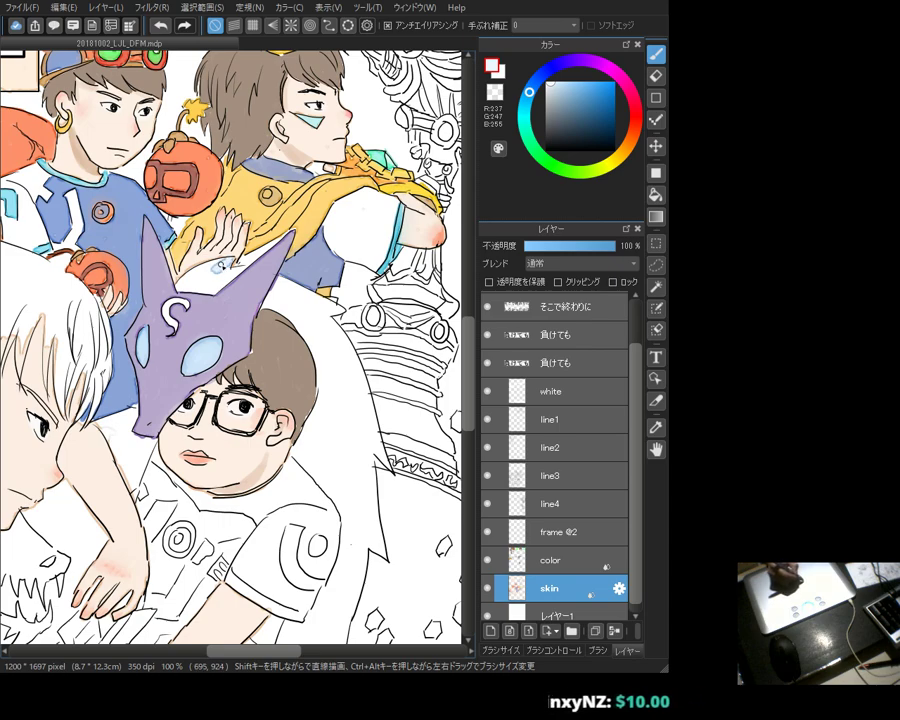
{"action": "key", "text": "e"}
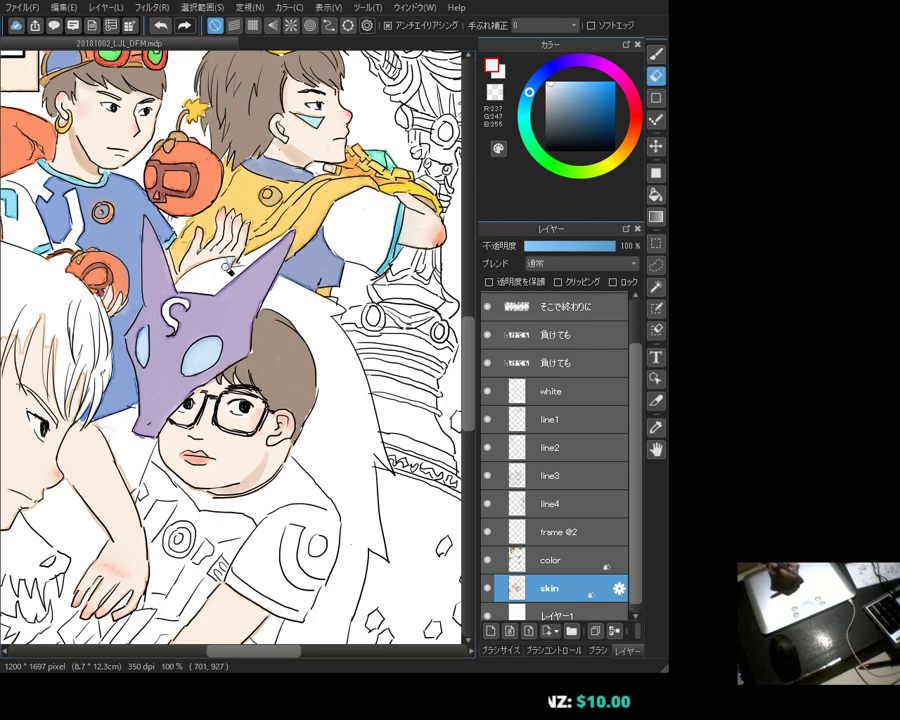
{"action": "key", "text": "b"}
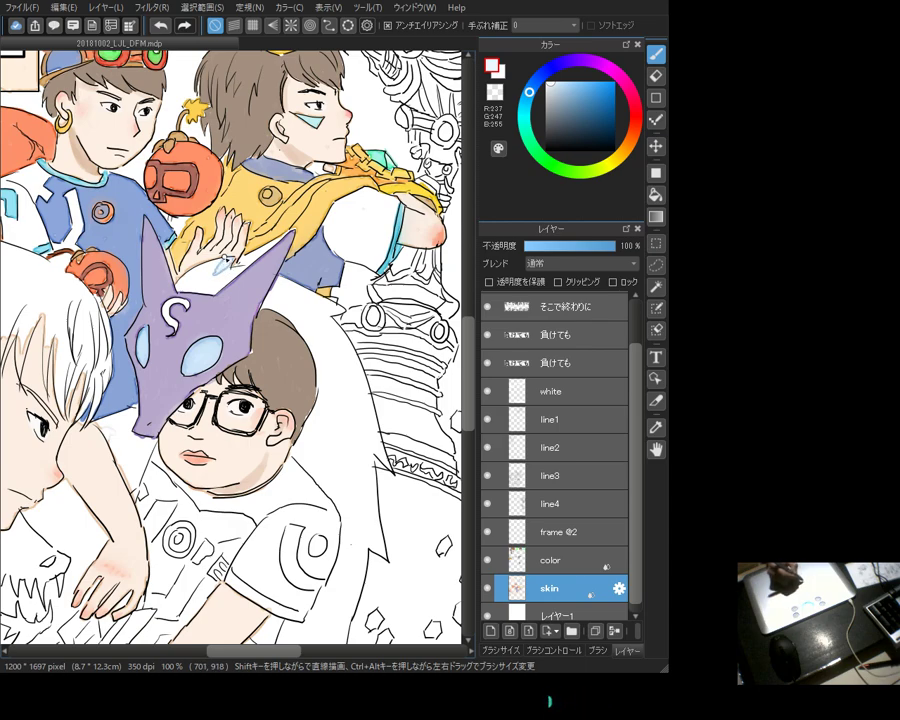
{"action": "right_click", "coordinate": [215, 286]}
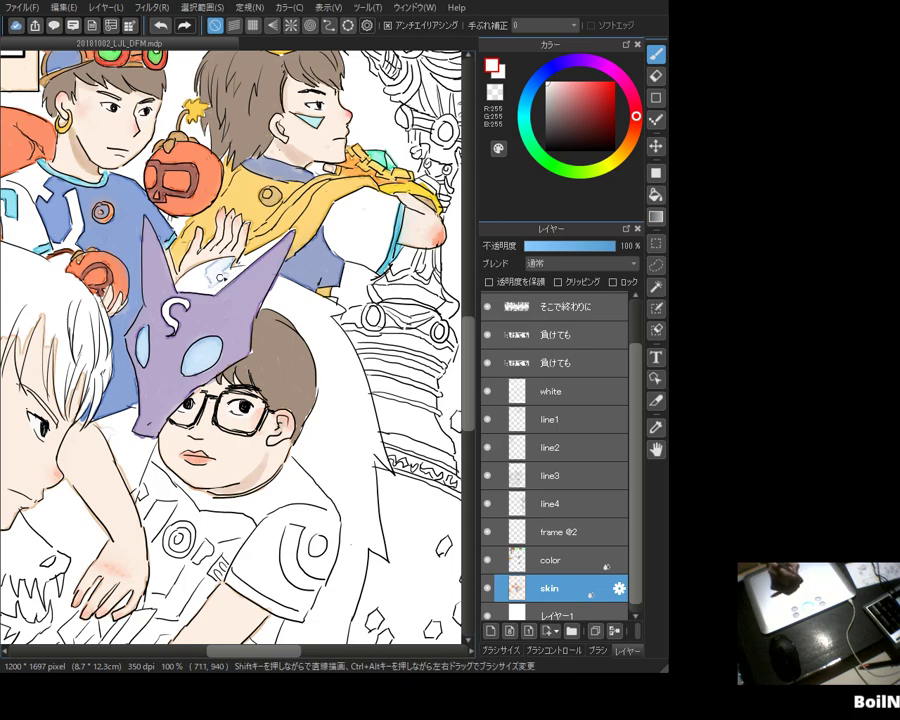
{"action": "key", "text": "e"}
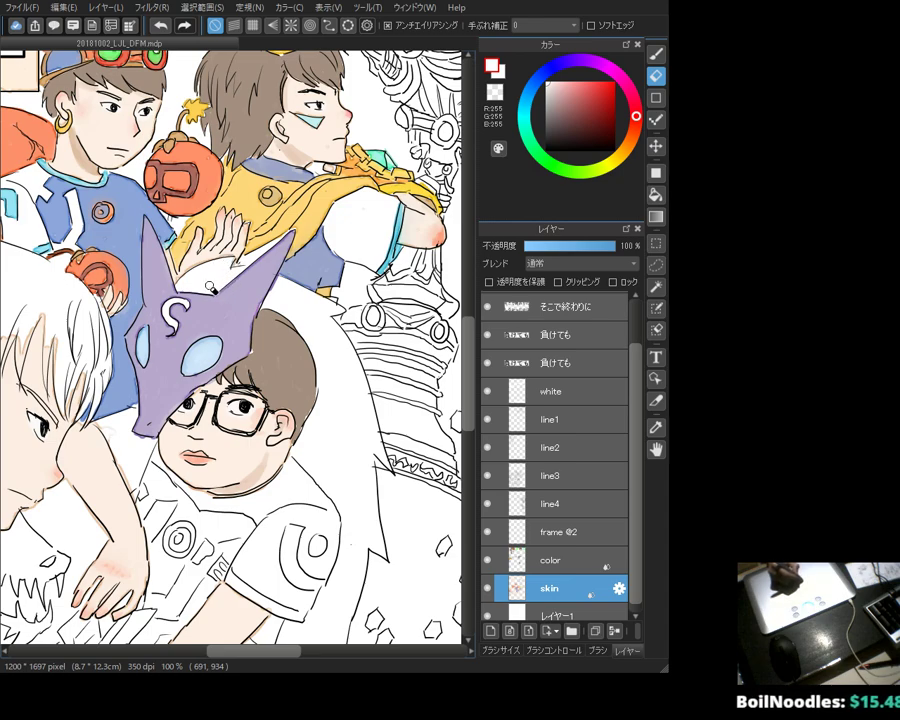
{"action": "key", "text": "b"}
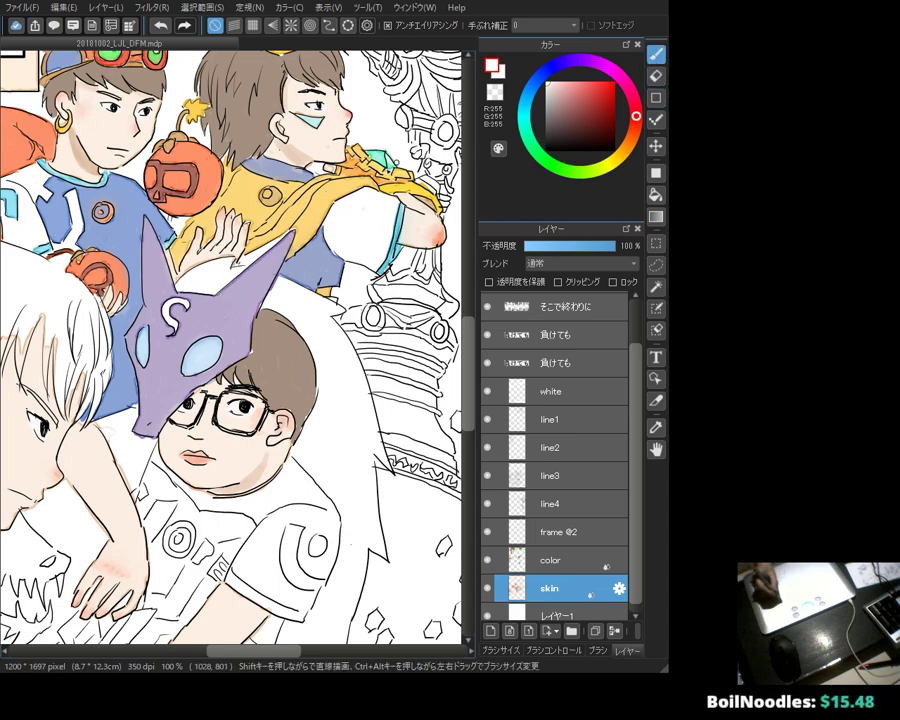
{"action": "left_click", "coordinate": [529, 95]}
{"action": "left_click", "coordinate": [549, 84]}
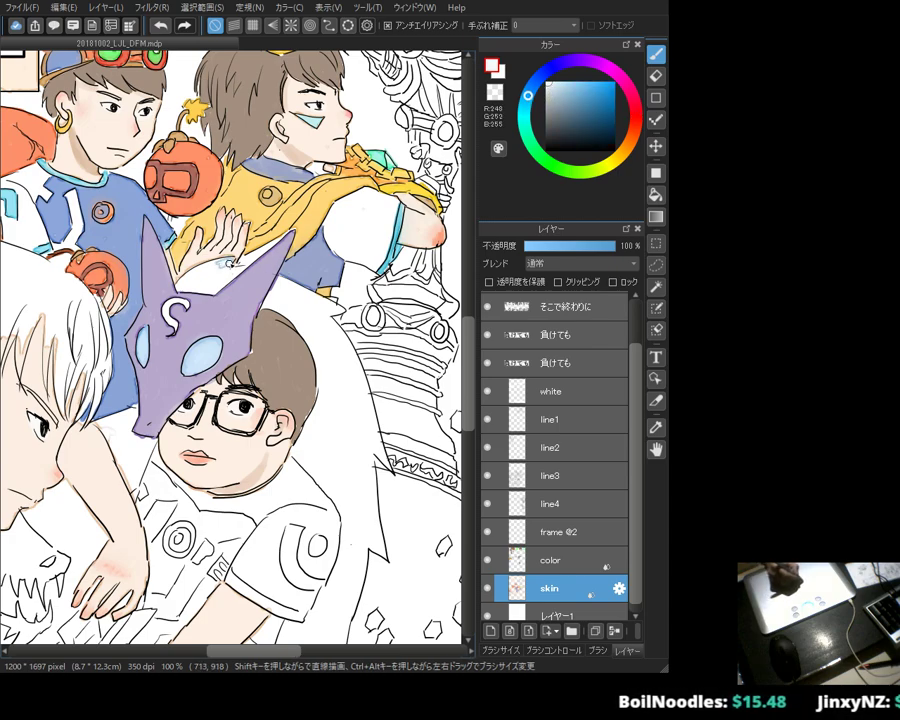
{"action": "mouse_move", "coordinate": [221, 268]}
{"action": "left_mouse_down"}
{"action": "mouse_move", "coordinate": [202, 265]}
{"action": "mouse_move", "coordinate": [209, 272]}
{"action": "left_mouse_up"}
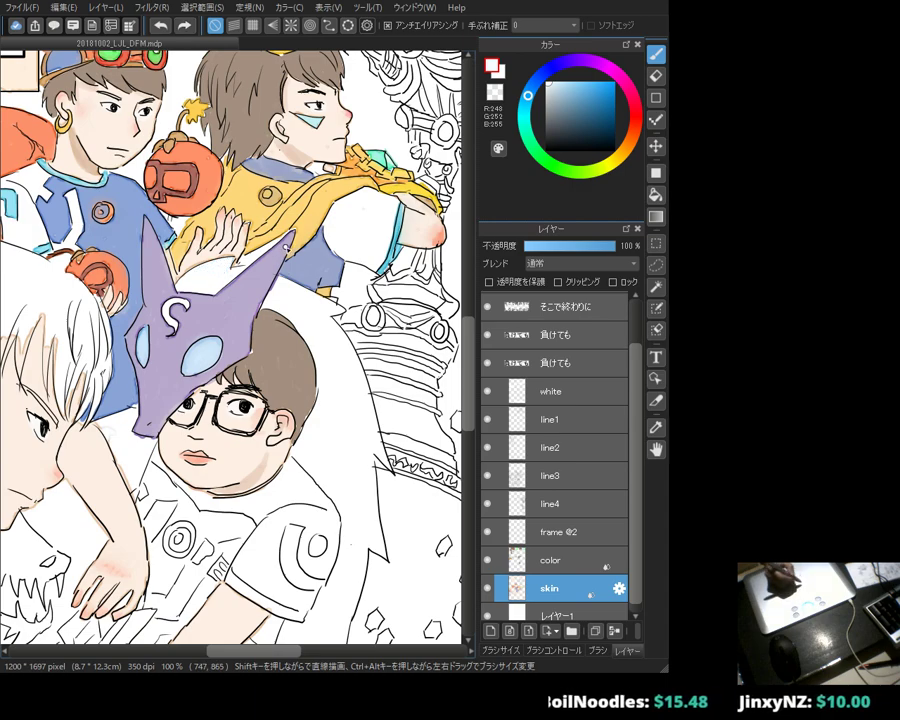
Step: Create a new layer below the skin layer and shade the tips of the mask's white mane pale blue R197 G222 B237
{"action": "left_click_drag", "start_coordinate": [342, 402], "coordinate": [327, 337]}
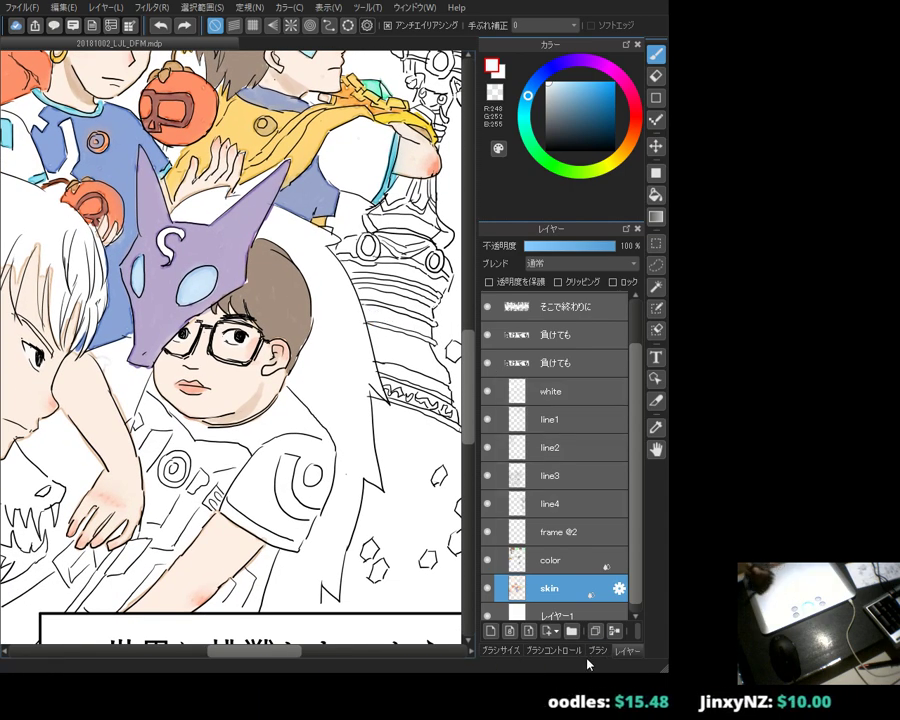
{"action": "left_click", "coordinate": [494, 632]}
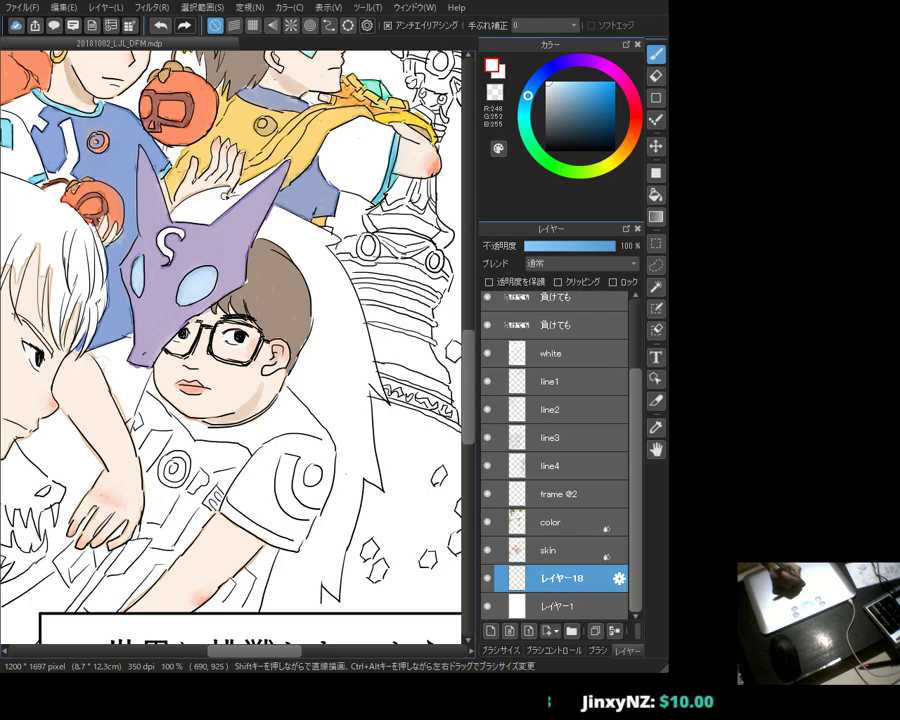
{"action": "left_click", "coordinate": [557, 87]}
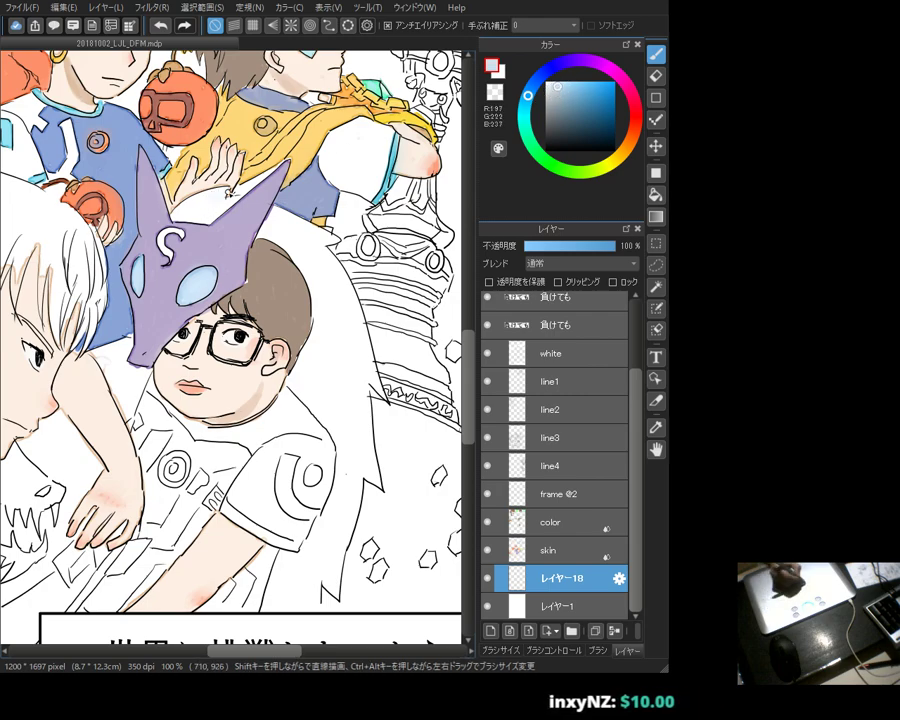
{"action": "left_click_drag", "start_coordinate": [210, 204], "coordinate": [215, 200]}
{"action": "left_click_drag", "start_coordinate": [331, 241], "coordinate": [316, 241]}
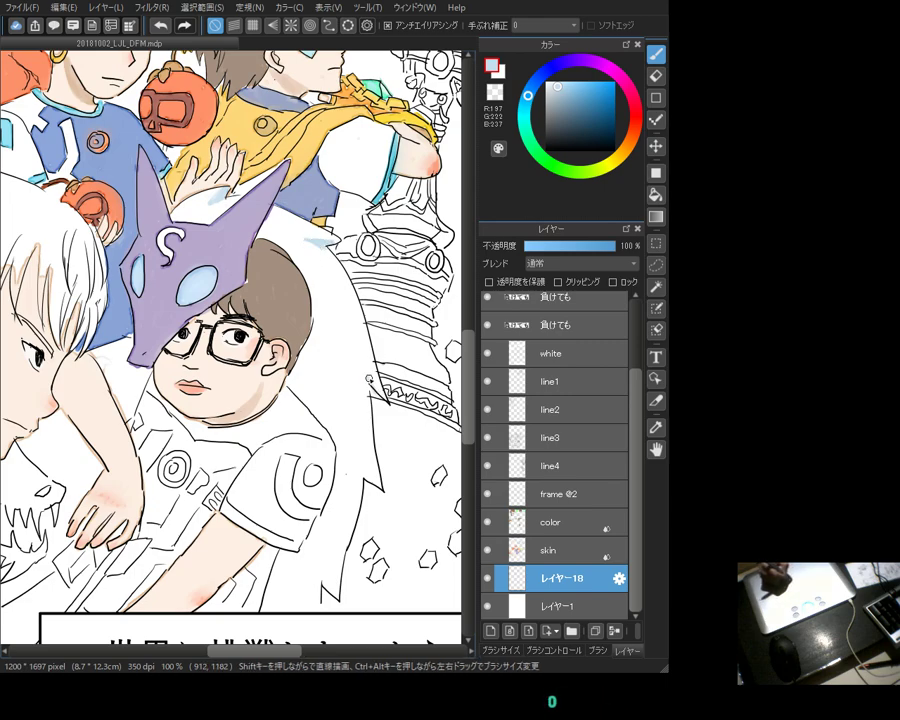
{"action": "left_click_drag", "start_coordinate": [368, 379], "coordinate": [376, 397]}
{"action": "left_click_drag", "start_coordinate": [357, 465], "coordinate": [368, 481]}
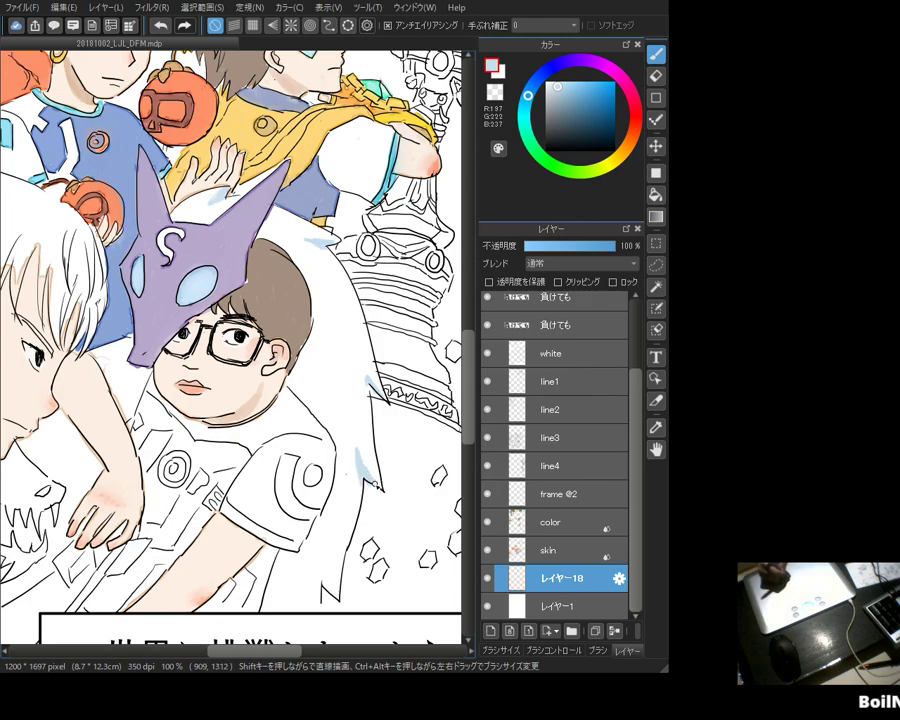
{"action": "left_click_drag", "start_coordinate": [325, 587], "coordinate": [335, 596]}
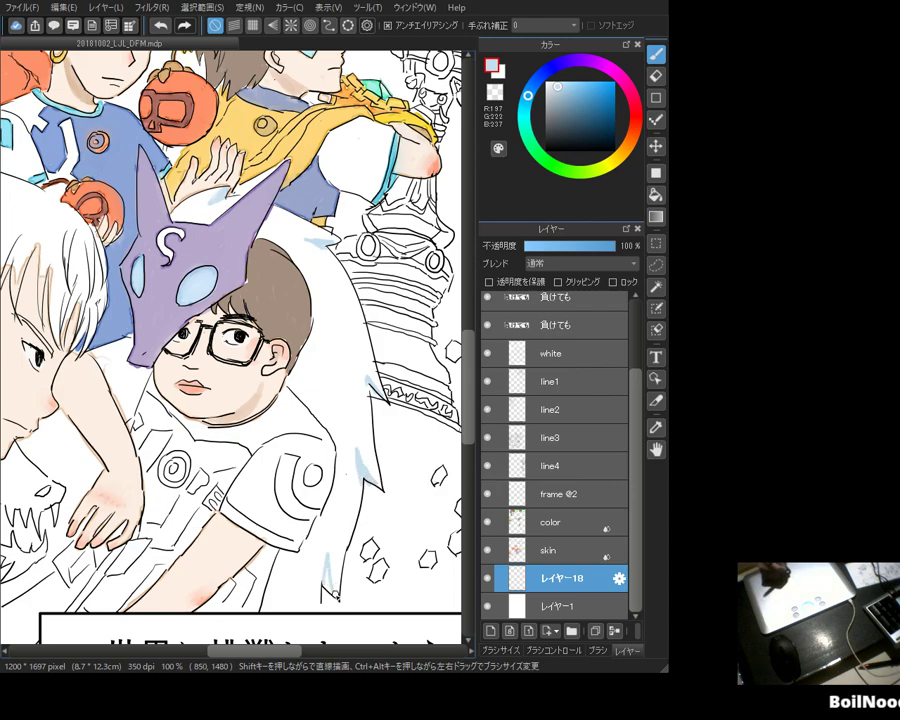
Step: Soften the mane's blue shading with white R255 G255 B255 and shade its lowest section beside the forearm pale blue R197 G222 B237
{"action": "left_click", "coordinate": [330, 532], "text": "alt"}
{"action": "left_click_drag", "start_coordinate": [328, 537], "coordinate": [325, 545]}
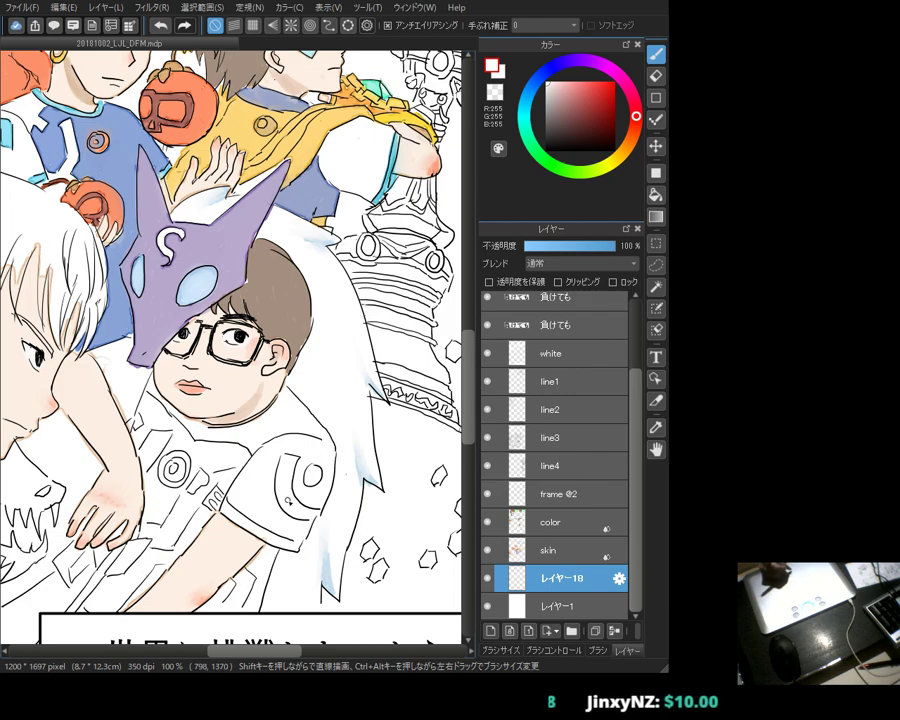
{"action": "right_click", "coordinate": [323, 572]}
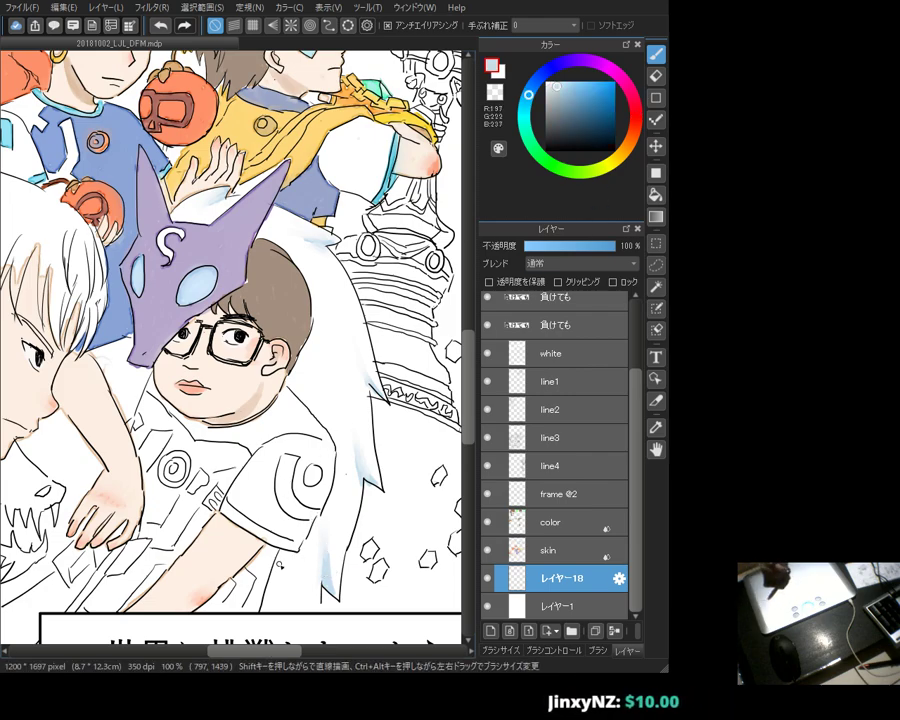
{"action": "left_click_drag", "start_coordinate": [276, 581], "coordinate": [268, 602]}
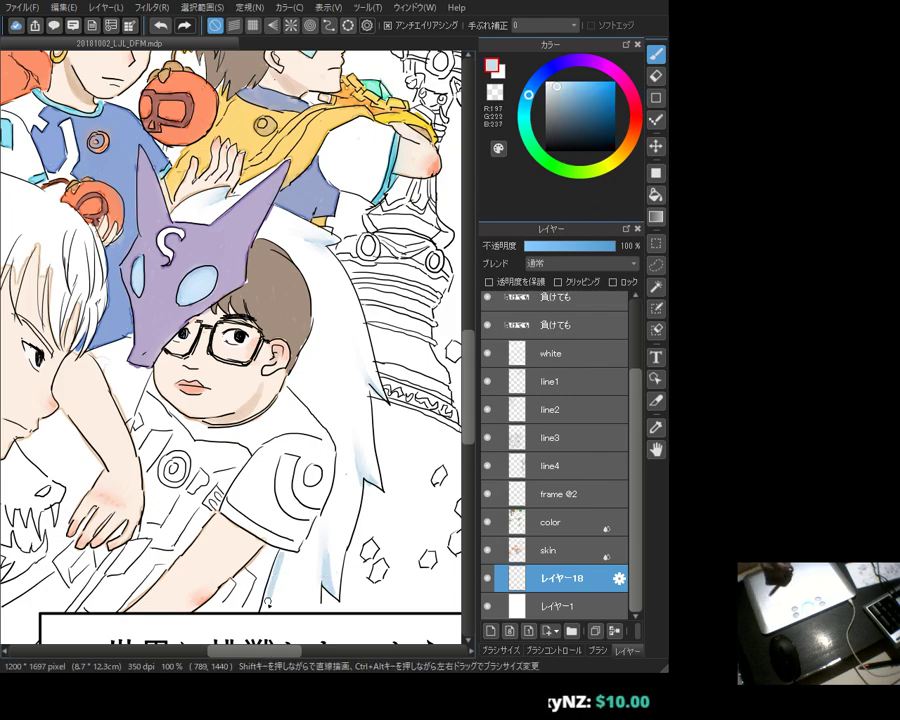
{"action": "left_click", "coordinate": [287, 561], "text": "alt"}
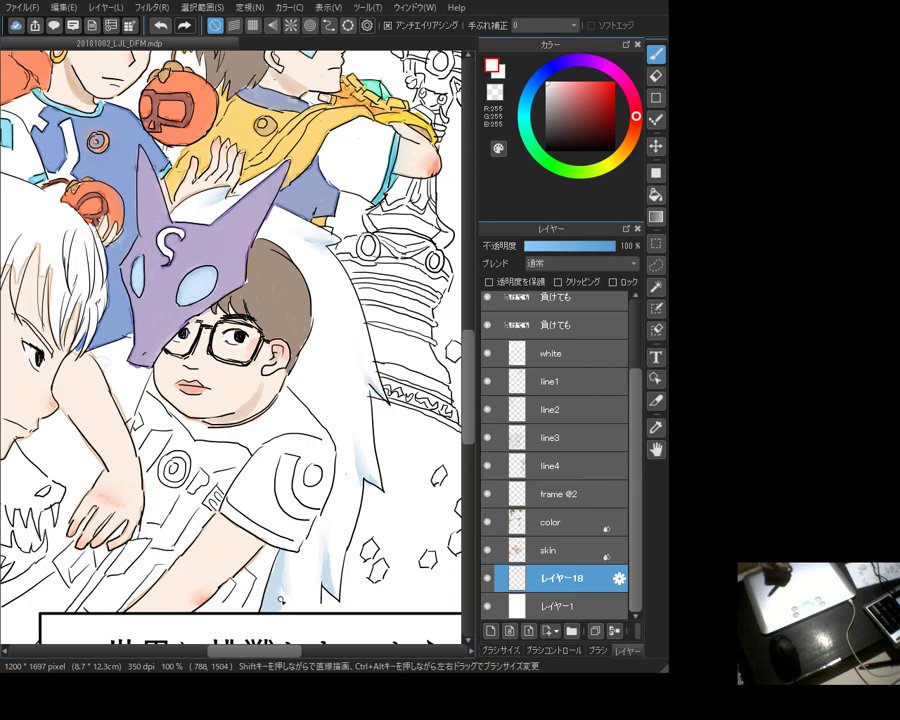
Step: Paint the sleeve trim of the glasses-wearing character's shirt cyan R135 G218 B233 on the color layer
{"action": "left_click", "coordinate": [296, 378], "text": "alt"}
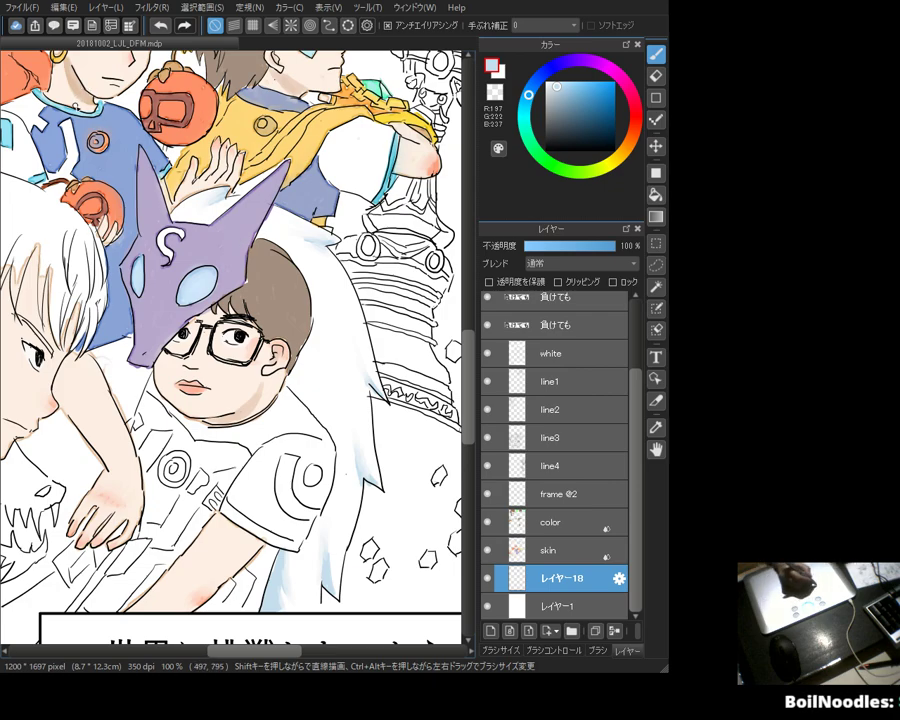
{"action": "left_click", "coordinate": [552, 549]}
{"action": "left_click", "coordinate": [557, 524]}
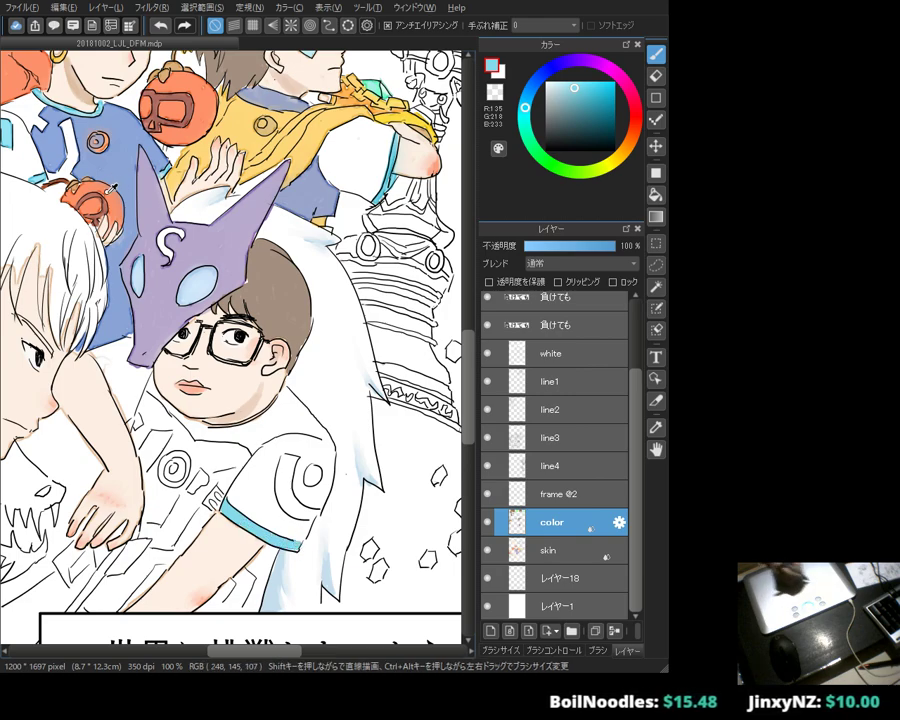
Step: Paint the glasses-wearing character's chest ring and sleeve emblem orange R249 G146 B107, and start the shoulder in blue R153 G165 B202
{"action": "left_click", "coordinate": [114, 197], "text": "alt"}
{"action": "left_click_drag", "start_coordinate": [286, 458], "coordinate": [286, 466]}
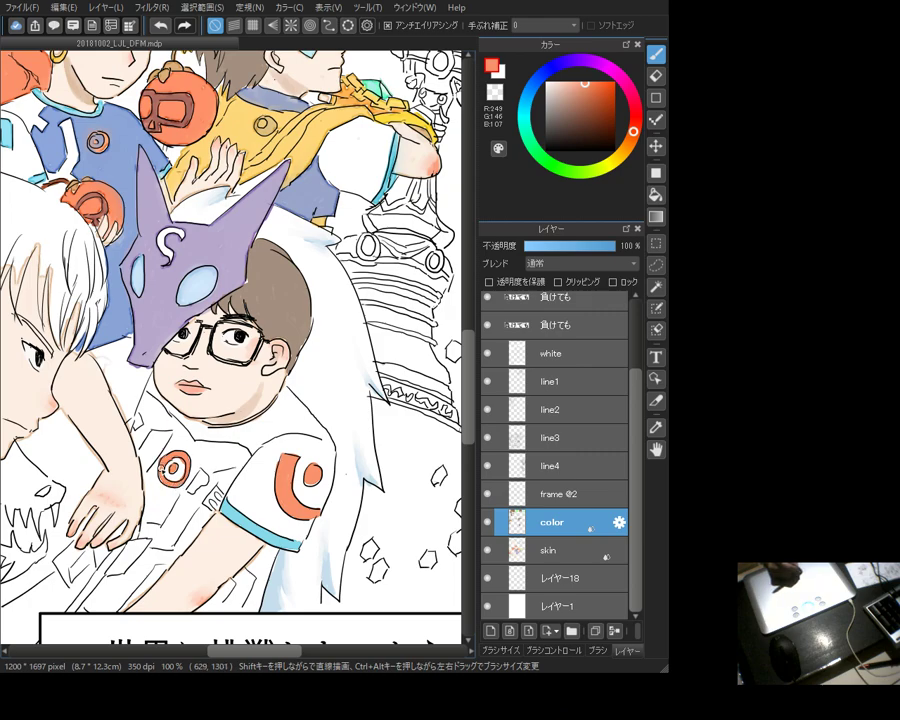
{"action": "right_click", "coordinate": [297, 219]}
{"action": "mouse_move", "coordinate": [296, 426]}
{"action": "left_mouse_down"}
{"action": "mouse_move", "coordinate": [332, 465]}
{"action": "mouse_move", "coordinate": [328, 501]}
{"action": "mouse_move", "coordinate": [313, 503]}
{"action": "mouse_move", "coordinate": [318, 509]}
{"action": "mouse_move", "coordinate": [302, 466]}
{"action": "left_mouse_up"}
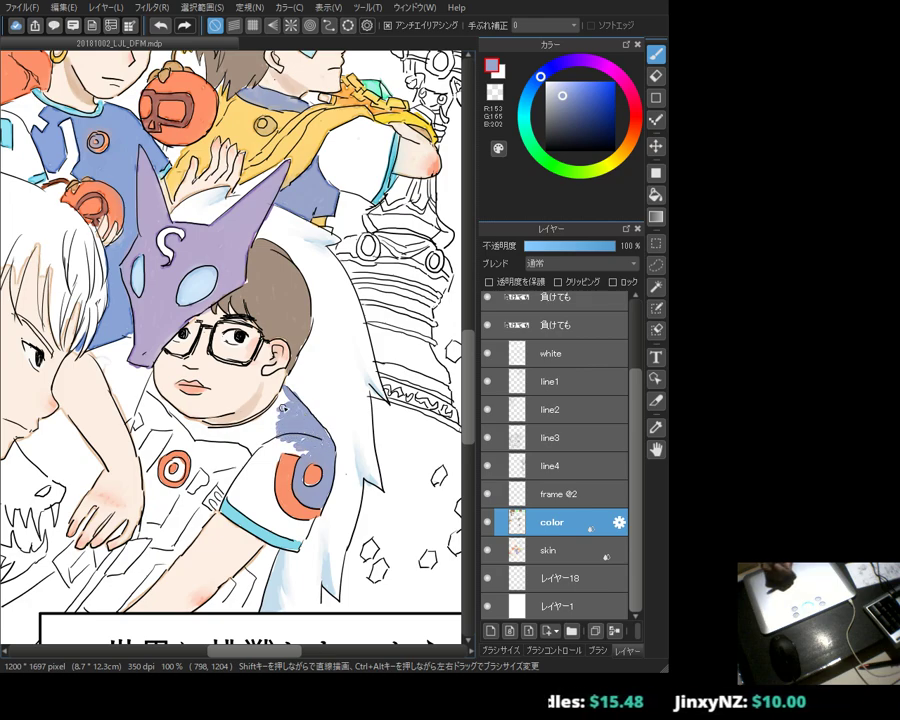
Step: Paint the collar trim of the glasses-wearing character's shirt pale cyan R156 G227 B238 and clean up its edge along the neck
{"action": "left_click", "coordinate": [78, 112], "text": "alt"}
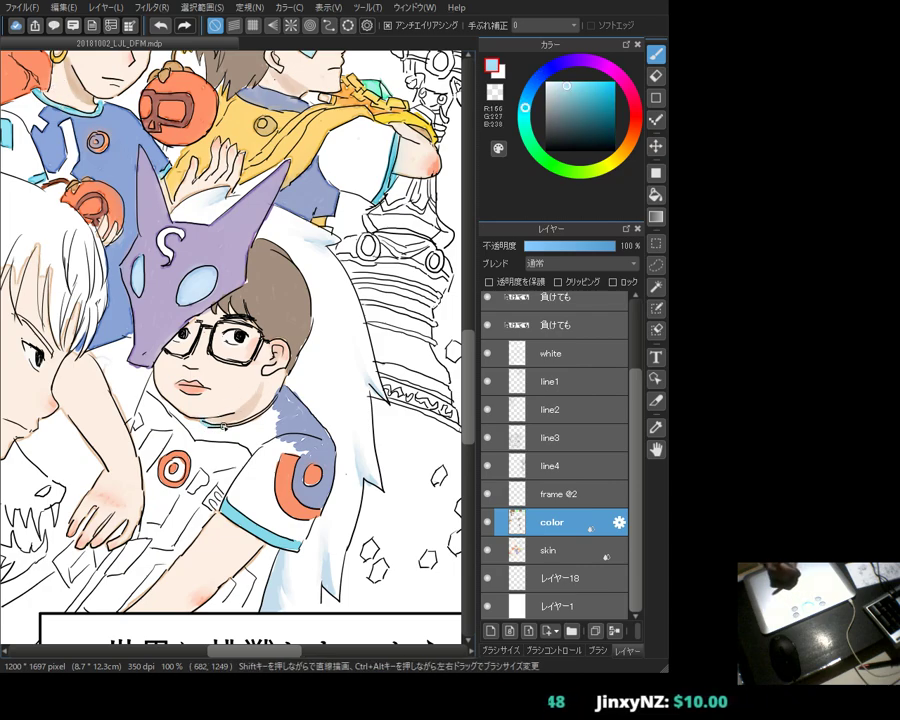
{"action": "left_click", "coordinate": [240, 418], "text": "alt"}
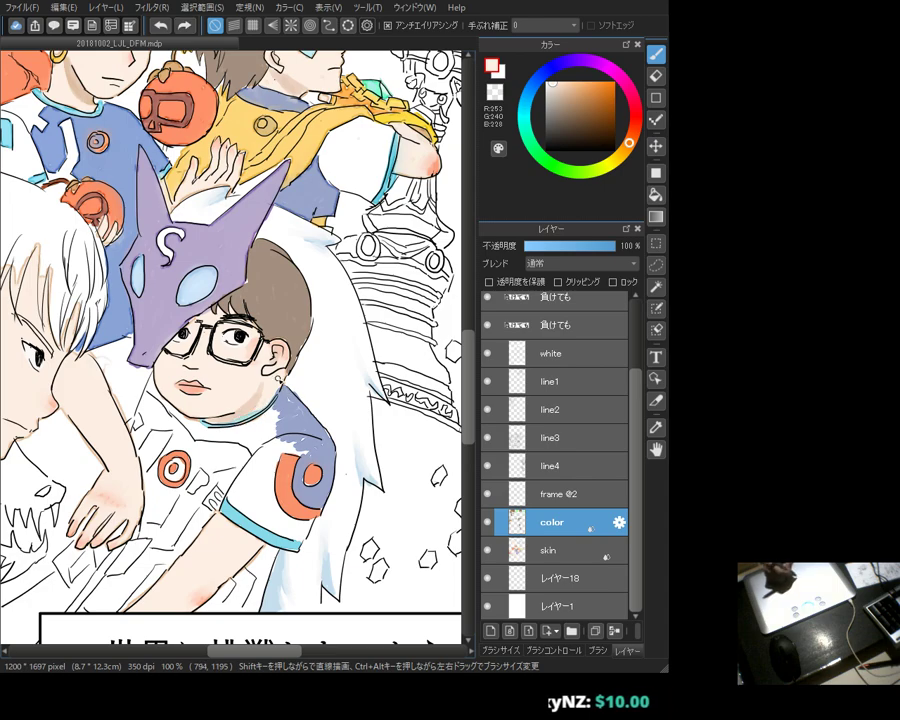
{"action": "key", "text": "e"}
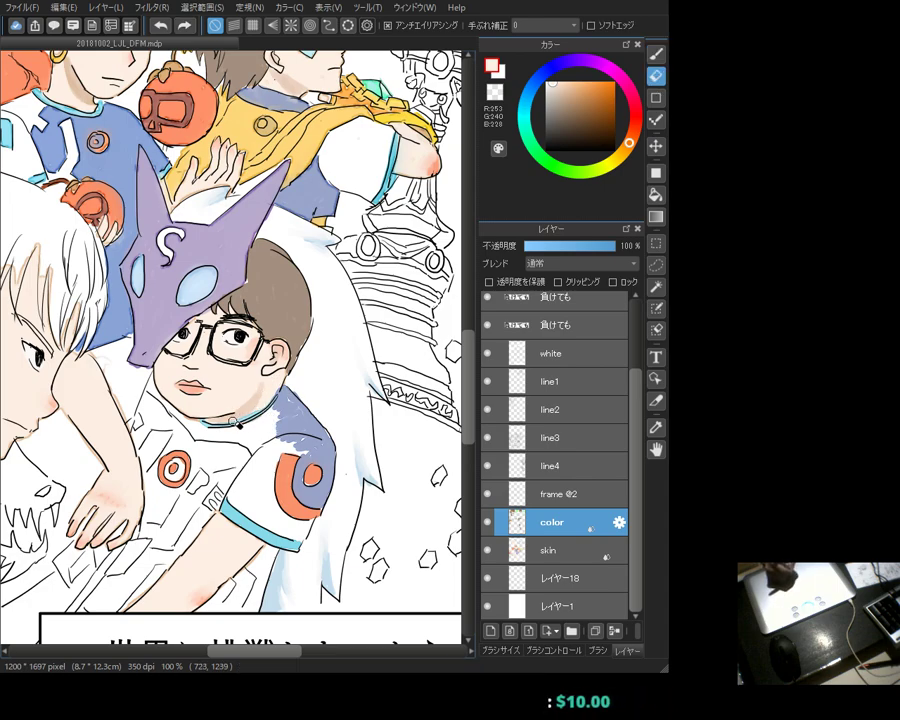
{"action": "left_click_drag", "start_coordinate": [243, 419], "coordinate": [257, 393]}
Step: Fill the sleeve, shoulders and upper chest of the glasses-wearing character's shirt with blue R152 G164 B201, leaving the stripes white
{"action": "key", "text": "v"}
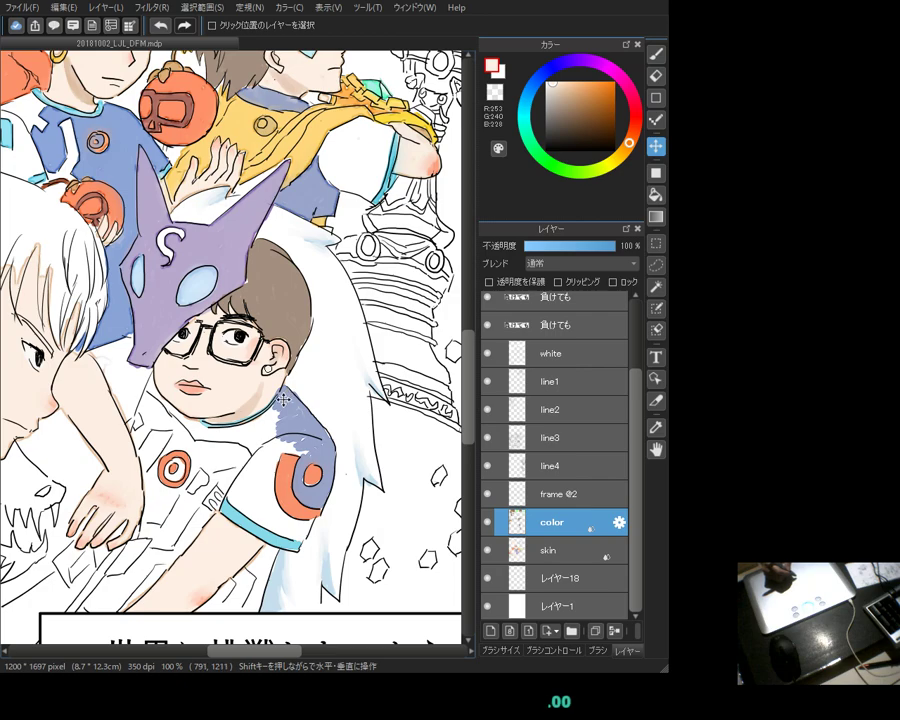
{"action": "key", "text": "b"}
{"action": "left_click", "coordinate": [296, 415], "text": "alt"}
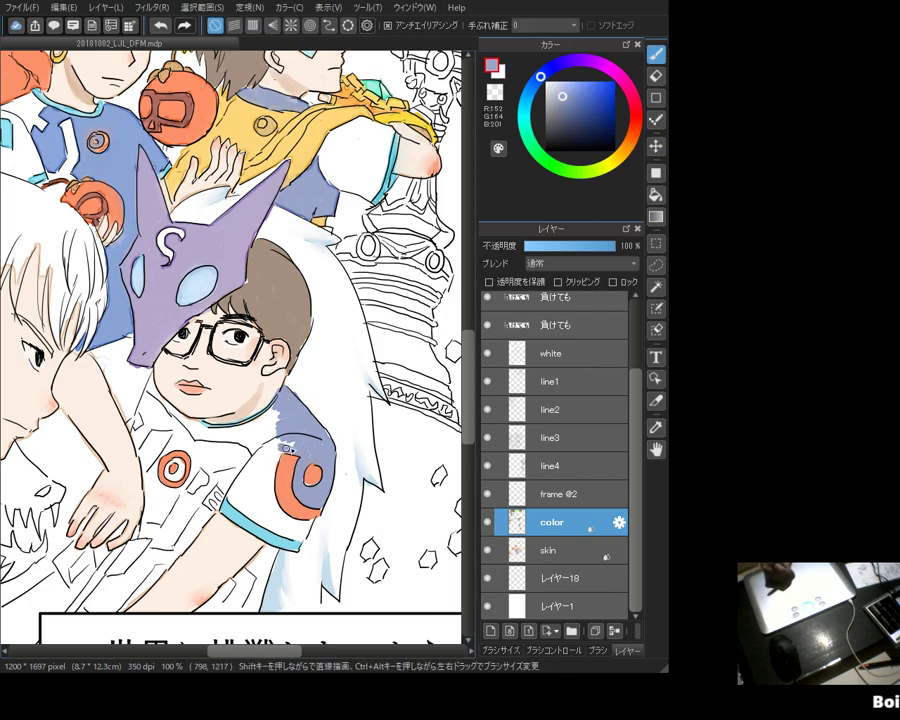
{"action": "mouse_move", "coordinate": [279, 440]}
{"action": "left_mouse_down"}
{"action": "mouse_move", "coordinate": [256, 460]}
{"action": "mouse_move", "coordinate": [284, 454]}
{"action": "left_mouse_up"}
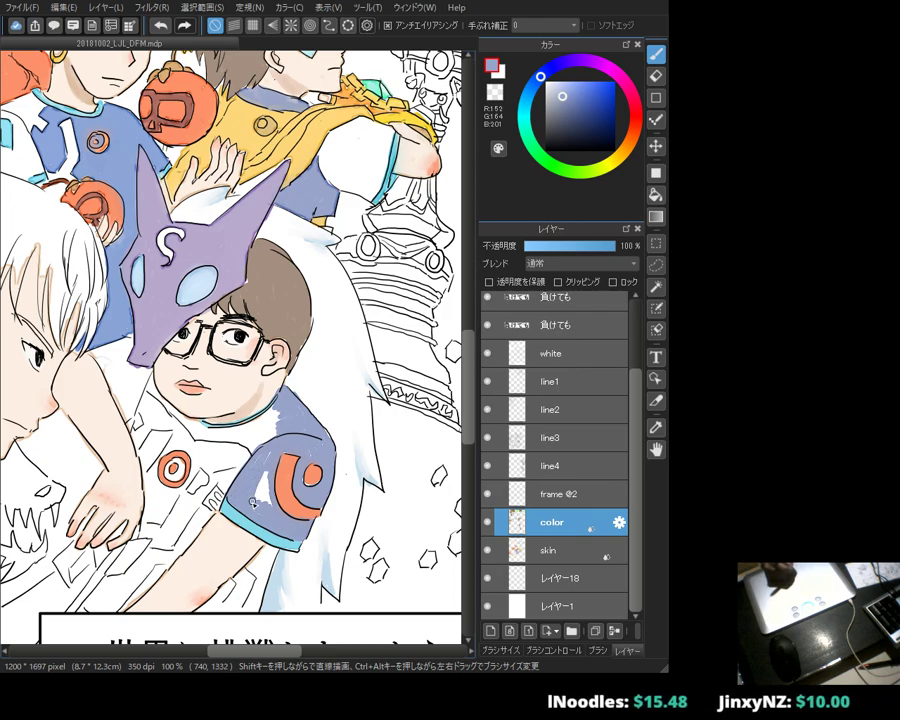
{"action": "left_click_drag", "start_coordinate": [241, 382], "coordinate": [285, 383]}
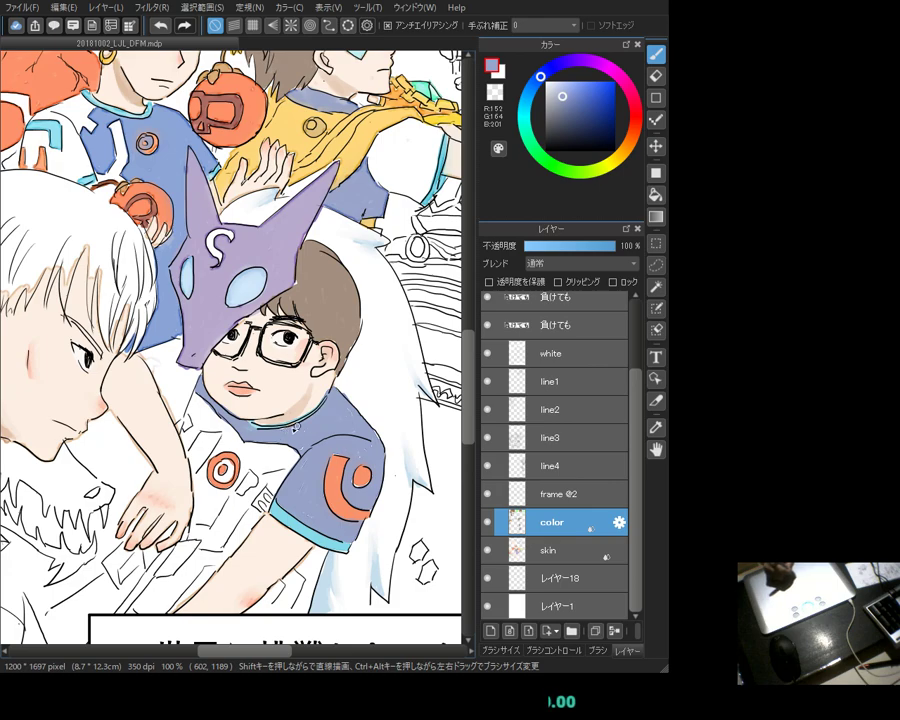
{"action": "left_click_drag", "start_coordinate": [250, 419], "coordinate": [306, 390]}
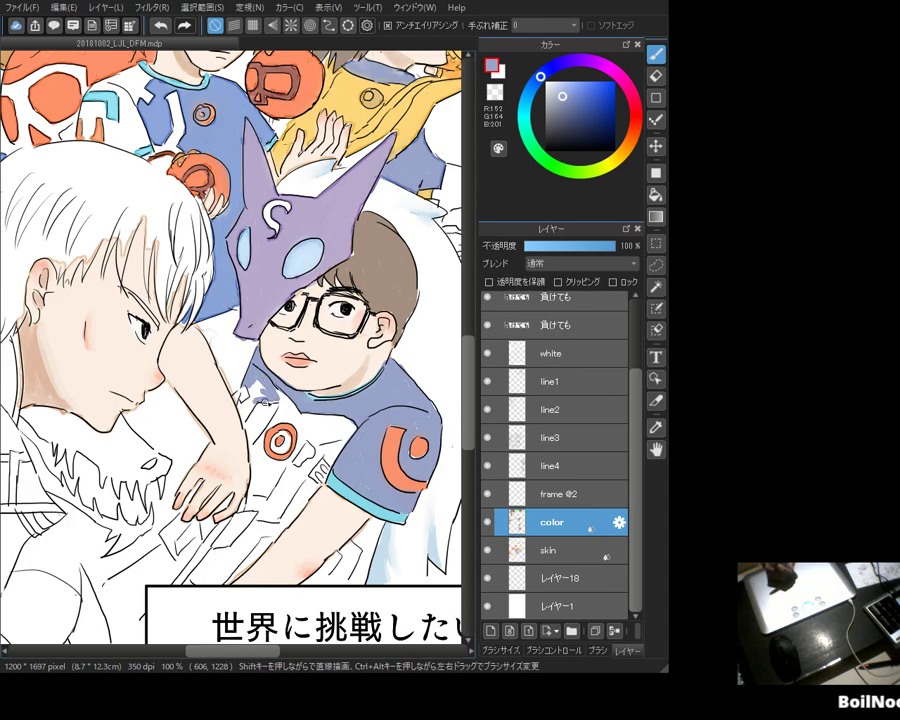
{"action": "left_click_drag", "start_coordinate": [251, 388], "coordinate": [247, 406]}
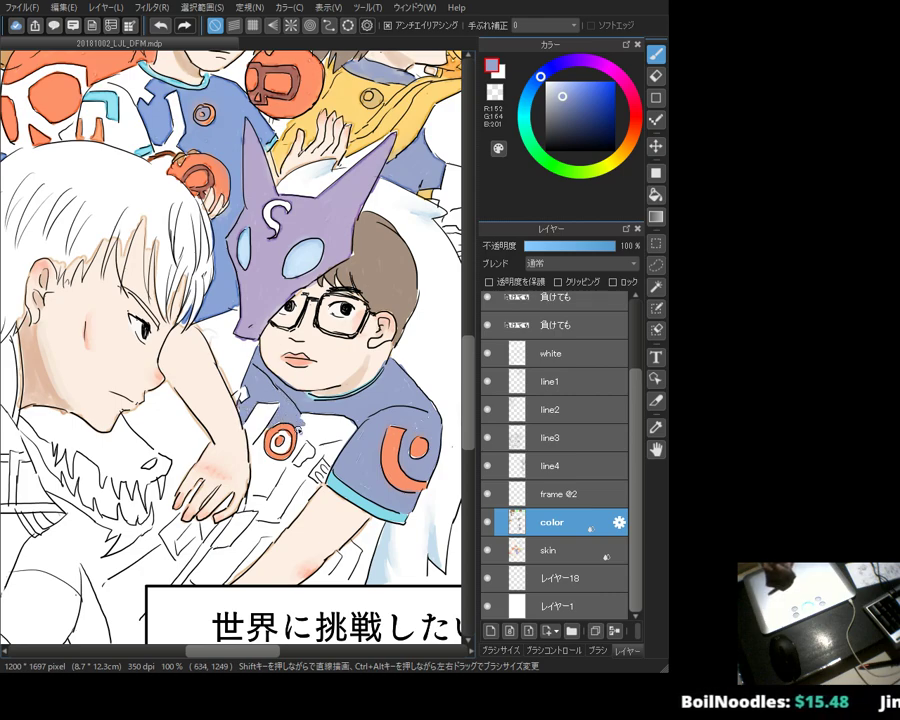
Step: Repaint the shirt's shoulder yoke below the collar cyan R135 G218 B233 and clean up its edges along the neck and shoulder
{"action": "right_click", "coordinate": [342, 484]}
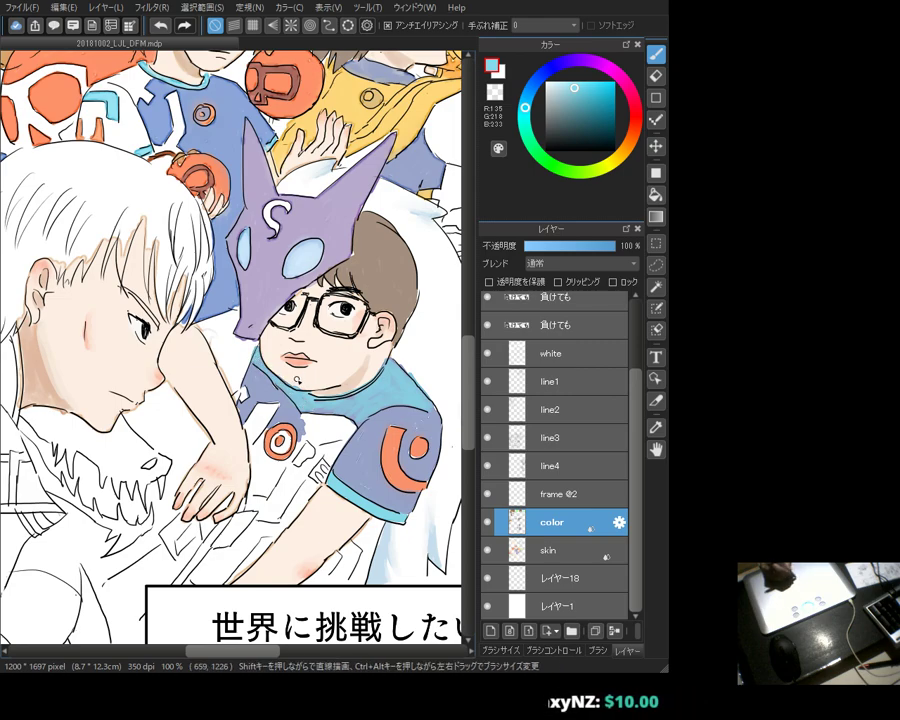
{"action": "key", "text": "e"}
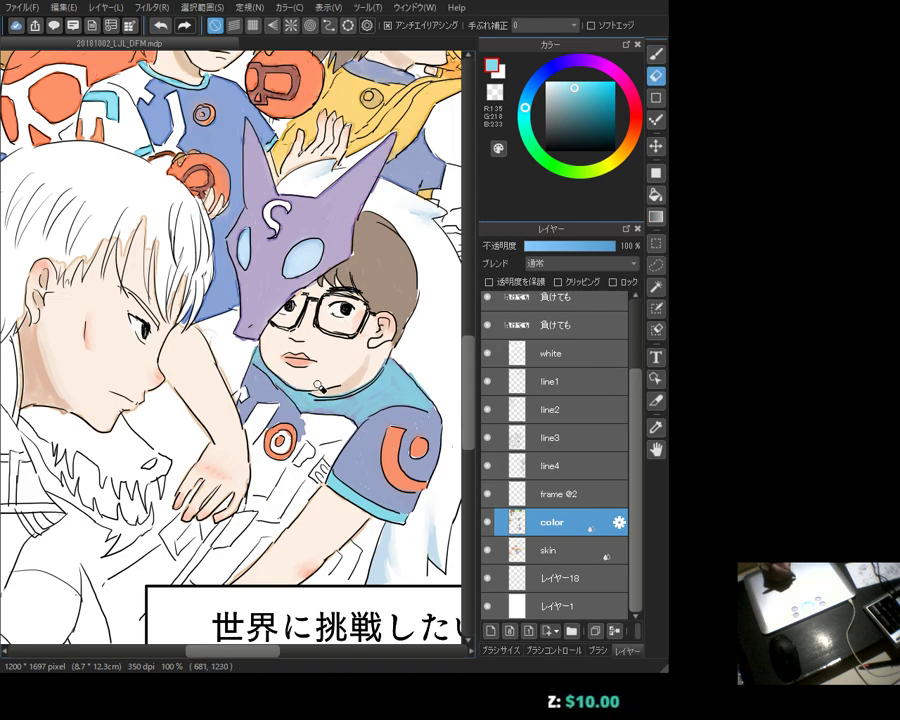
{"action": "key", "text": "b"}
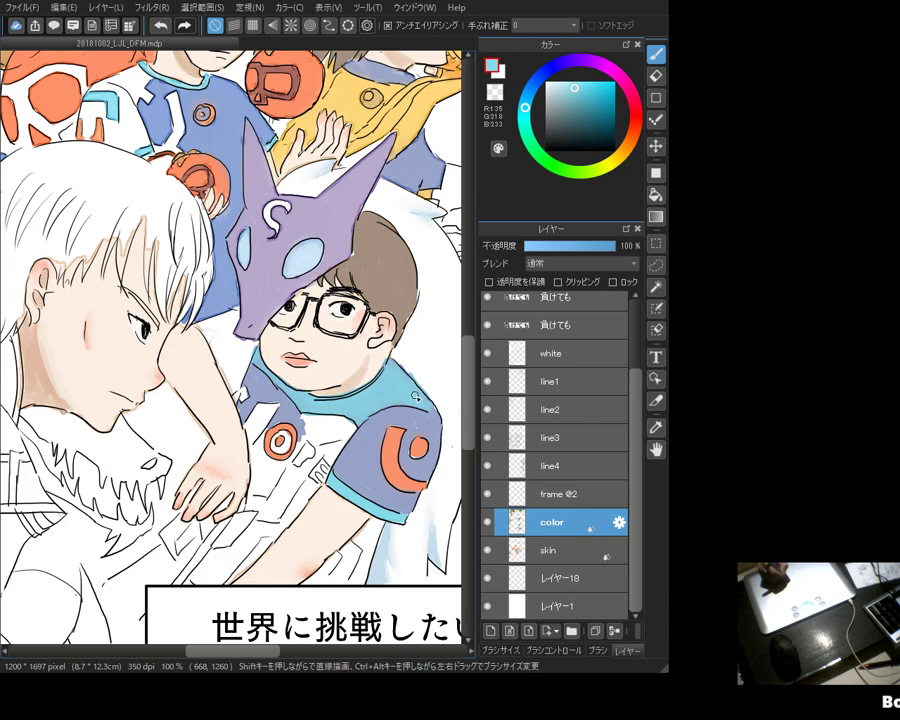
{"action": "key", "text": "e"}
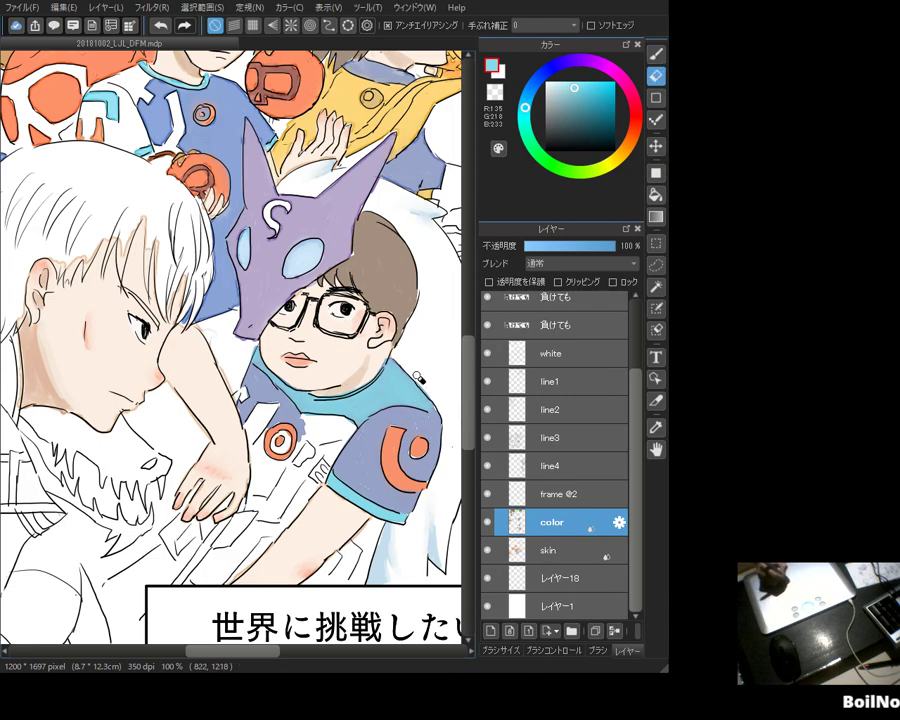
{"action": "key", "text": "b"}
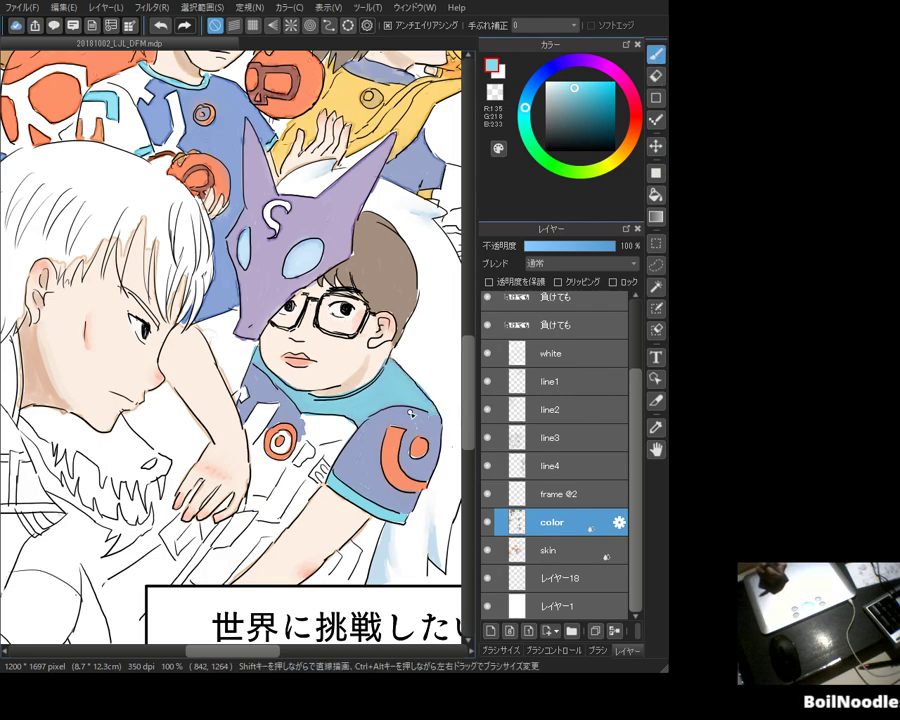
Step: Paint the shirt lettering orange R249 G146 B107 and the chest area around the ring emblem and lettering blue R151 G162 B198
{"action": "left_click", "coordinate": [267, 421], "text": "alt"}
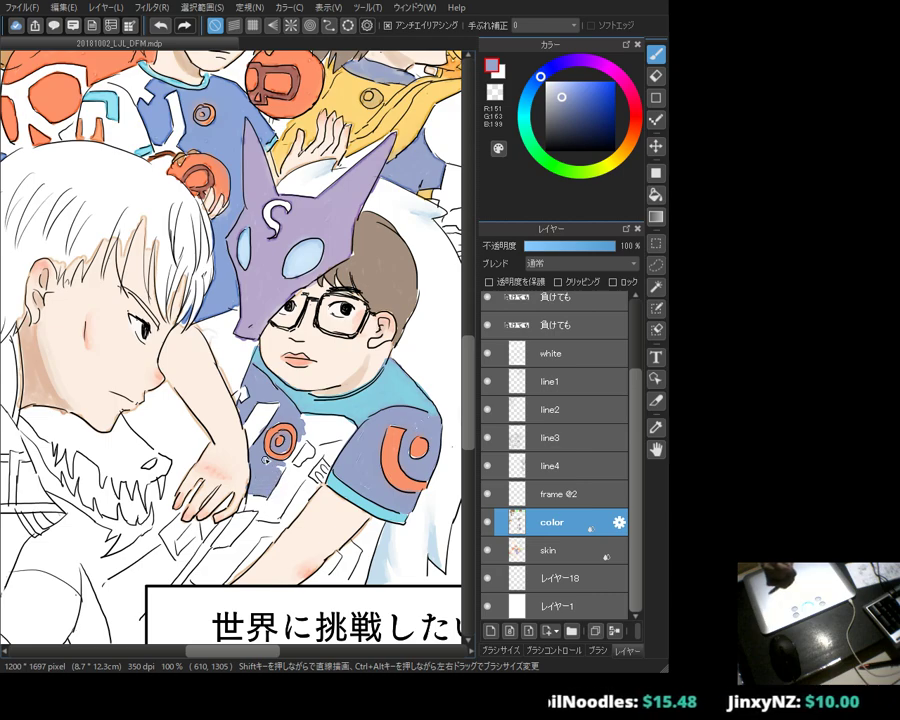
{"action": "left_click", "coordinate": [390, 440], "text": "alt"}
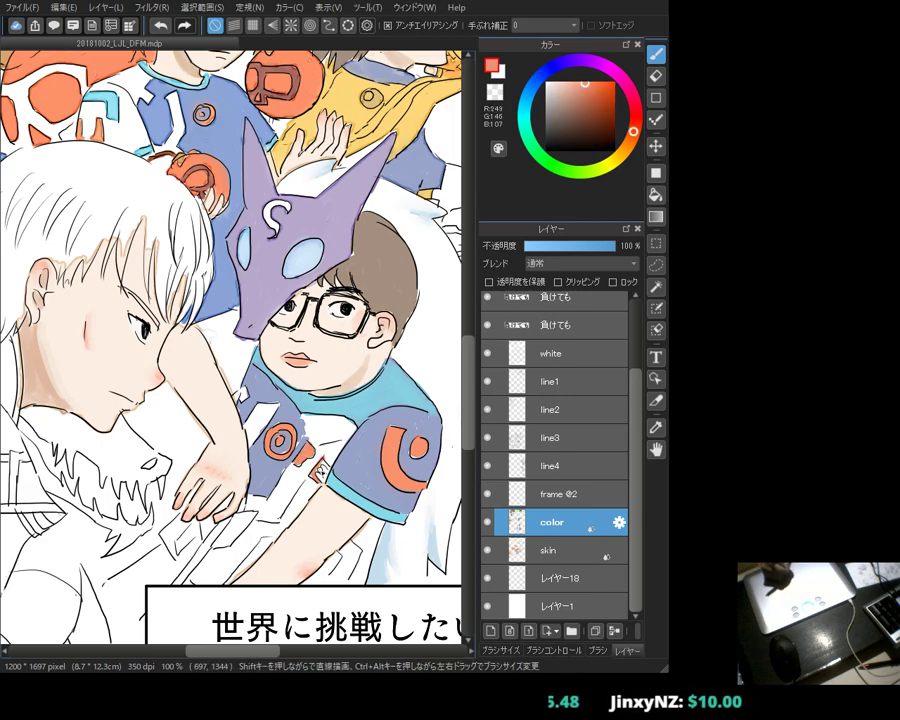
{"action": "left_click", "coordinate": [210, 302], "text": "alt"}
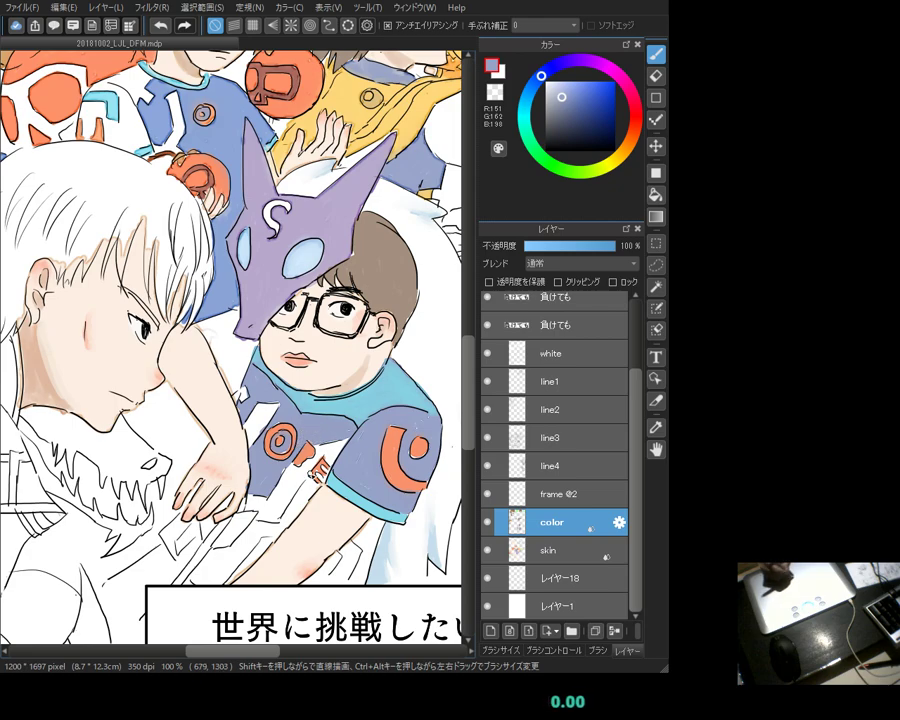
Step: Fill the lower shirt on both sides of the forearm with blue R151 G162 B198 around the white stripes, erasing the overspill
{"action": "mouse_move", "coordinate": [288, 484]}
{"action": "left_mouse_down"}
{"action": "mouse_move", "coordinate": [339, 448]}
{"action": "mouse_move", "coordinate": [365, 448]}
{"action": "left_mouse_up"}
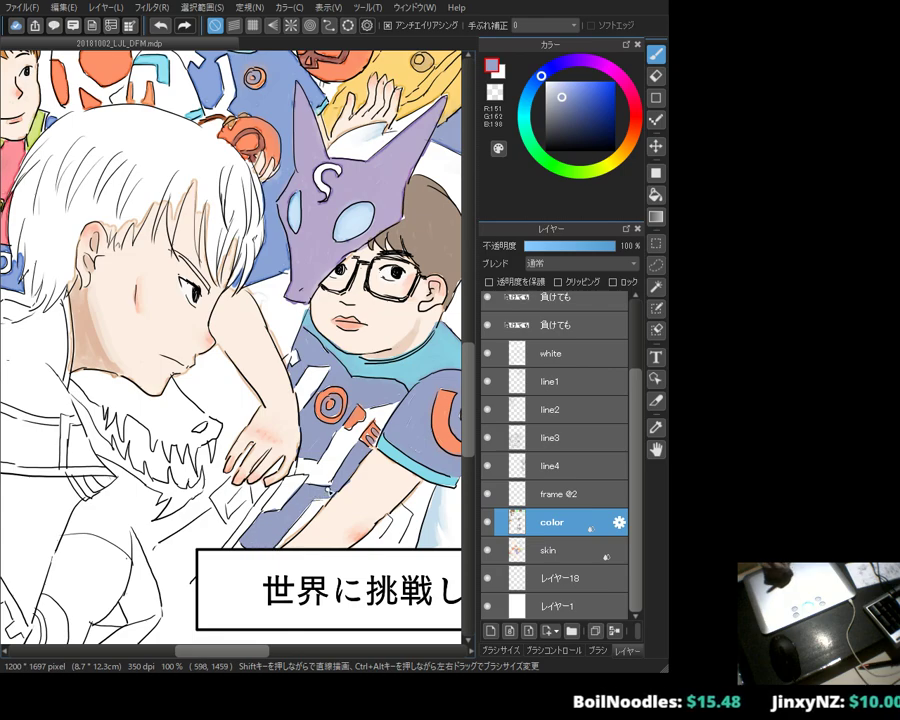
{"action": "left_click_drag", "start_coordinate": [366, 467], "coordinate": [268, 439]}
{"action": "left_click_drag", "start_coordinate": [293, 494], "coordinate": [285, 503]}
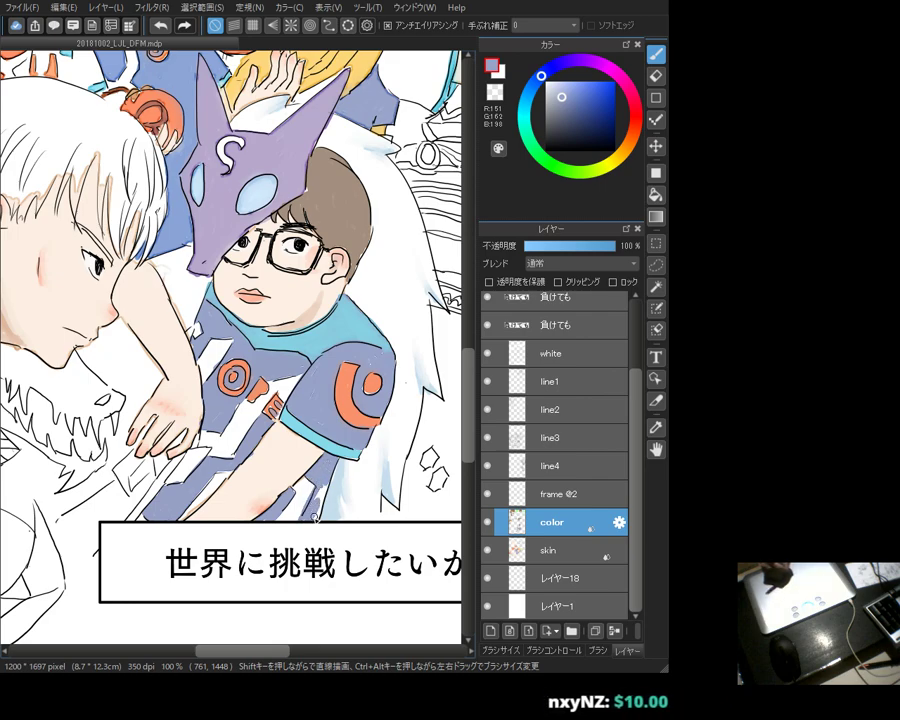
{"action": "key", "text": "e"}
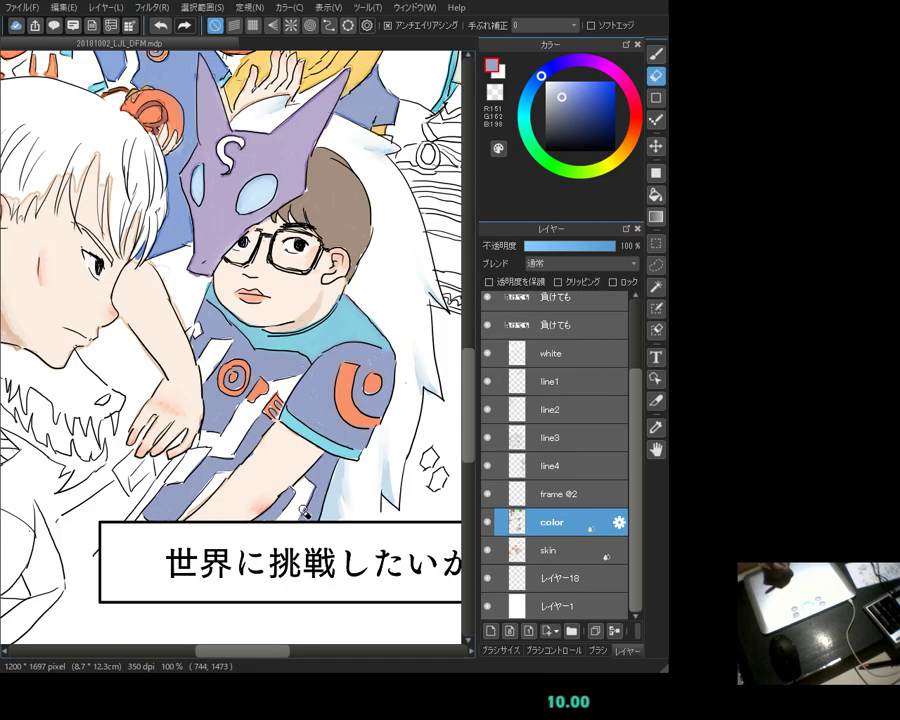
{"action": "key", "text": "b"}
{"action": "left_click_drag", "start_coordinate": [254, 414], "coordinate": [316, 444]}
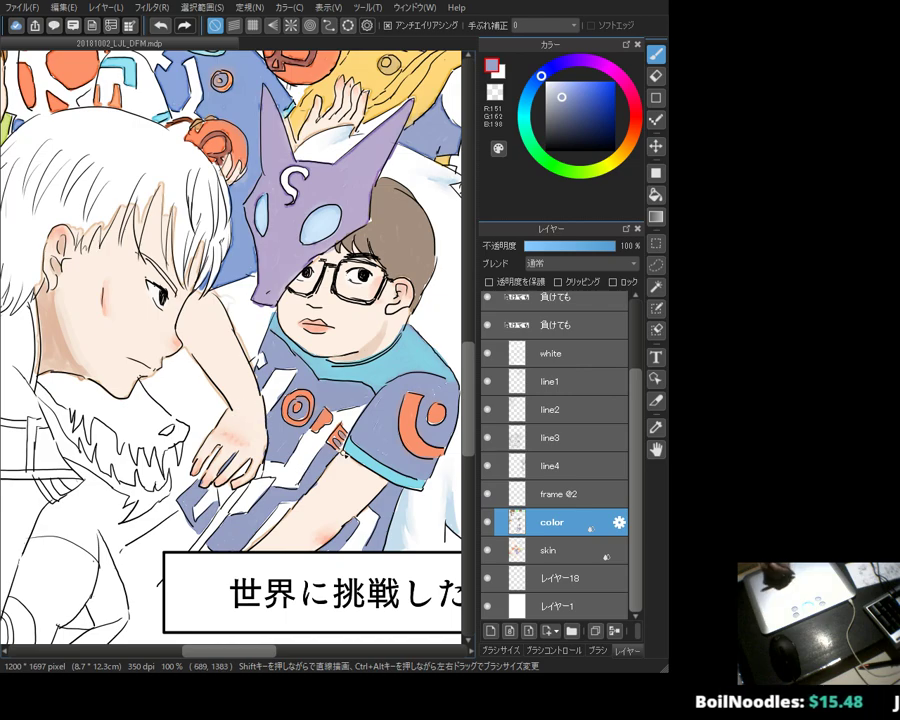
Step: Shade the shirt's white stripes pale blue R197 G222 B237 and paint the narrow diagonal strip below the hand purple R132 G126 B190
{"action": "left_click", "coordinate": [398, 524], "text": "alt"}
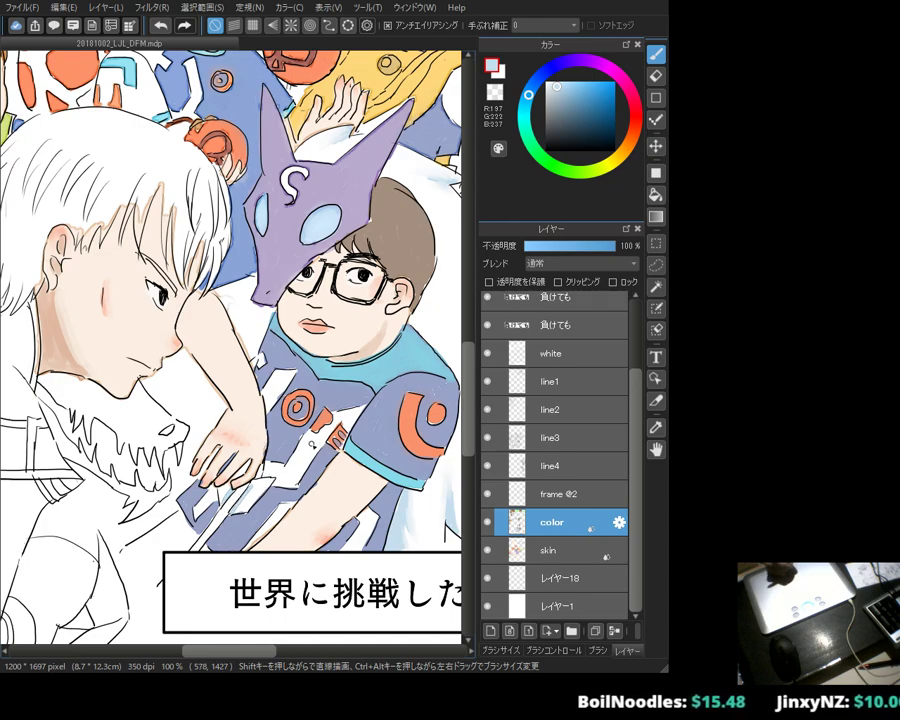
{"action": "left_click", "coordinate": [205, 539], "text": "alt"}
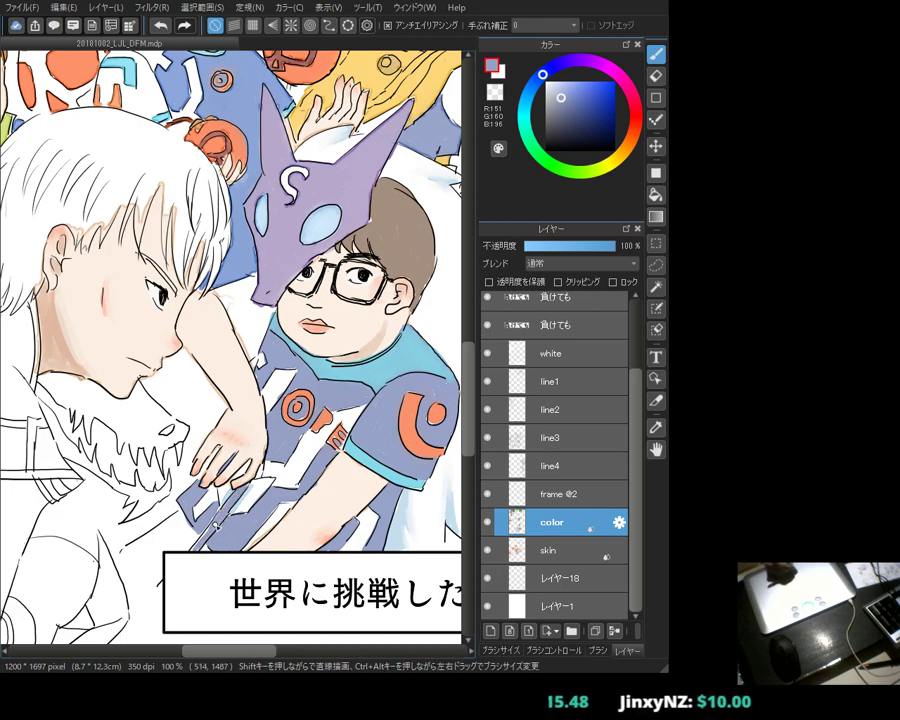
{"action": "left_click", "coordinate": [556, 66]}
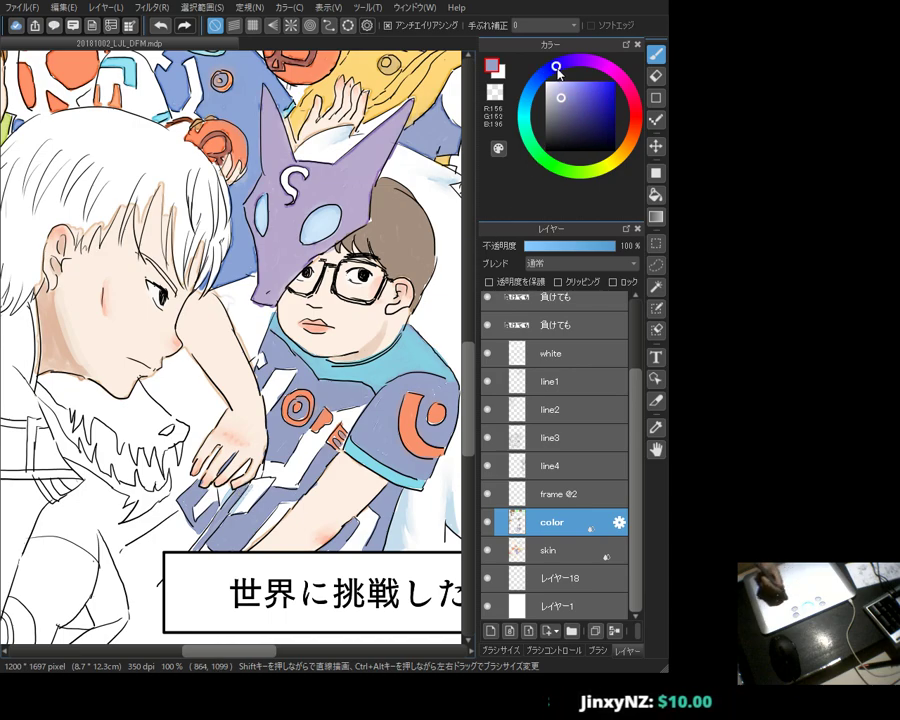
{"action": "left_click", "coordinate": [569, 99]}
{"action": "mouse_move", "coordinate": [238, 494]}
{"action": "left_mouse_down"}
{"action": "mouse_move", "coordinate": [190, 550]}
{"action": "mouse_move", "coordinate": [232, 497]}
{"action": "left_mouse_up"}
Step: Paint the upper half of the toothed beast head under the white-haired character's chin purple R132 G126 B190, with a dark R92 G88 B133 nostril
{"action": "left_click_drag", "start_coordinate": [186, 364], "coordinate": [265, 397]}
{"action": "mouse_move", "coordinate": [250, 468]}
{"action": "left_mouse_down"}
{"action": "mouse_move", "coordinate": [249, 459]}
{"action": "mouse_move", "coordinate": [262, 466]}
{"action": "left_mouse_up"}
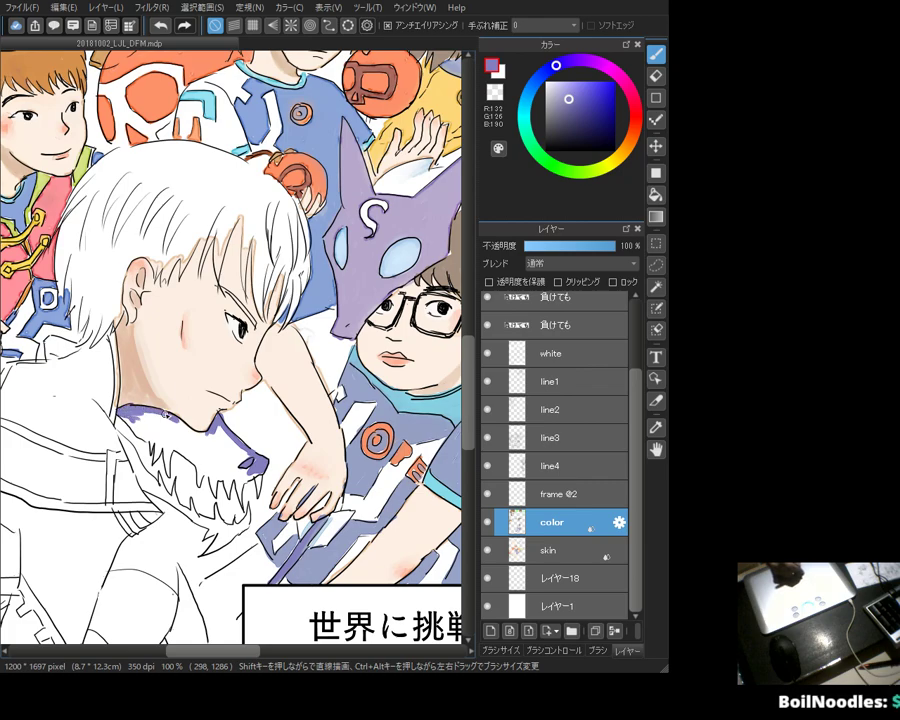
{"action": "left_click", "coordinate": [568, 114]}
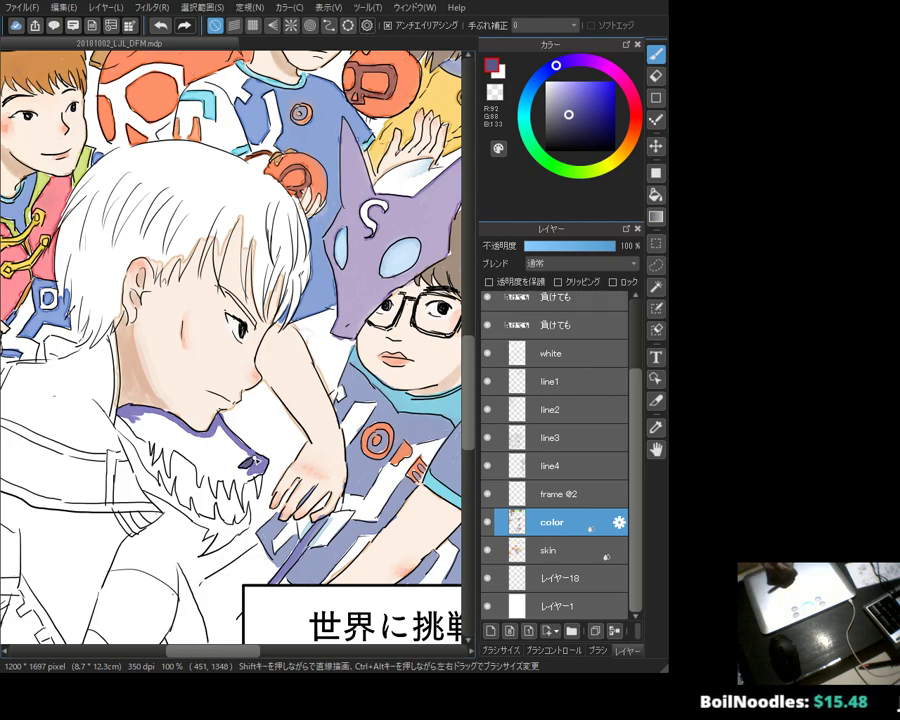
{"action": "right_click", "coordinate": [263, 464]}
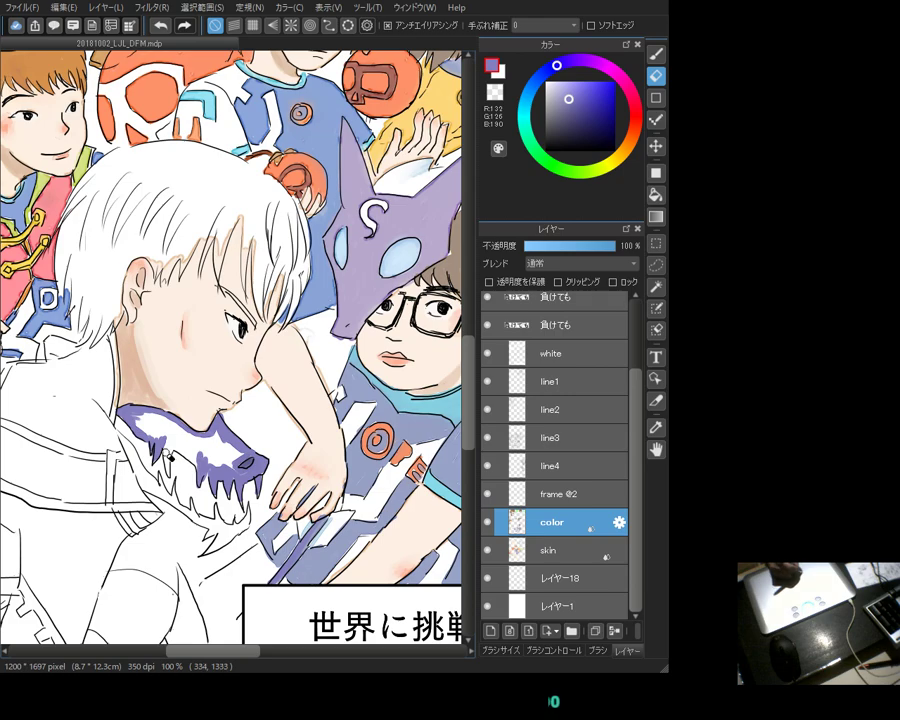
{"action": "key", "text": "v"}
{"action": "key", "text": "b"}
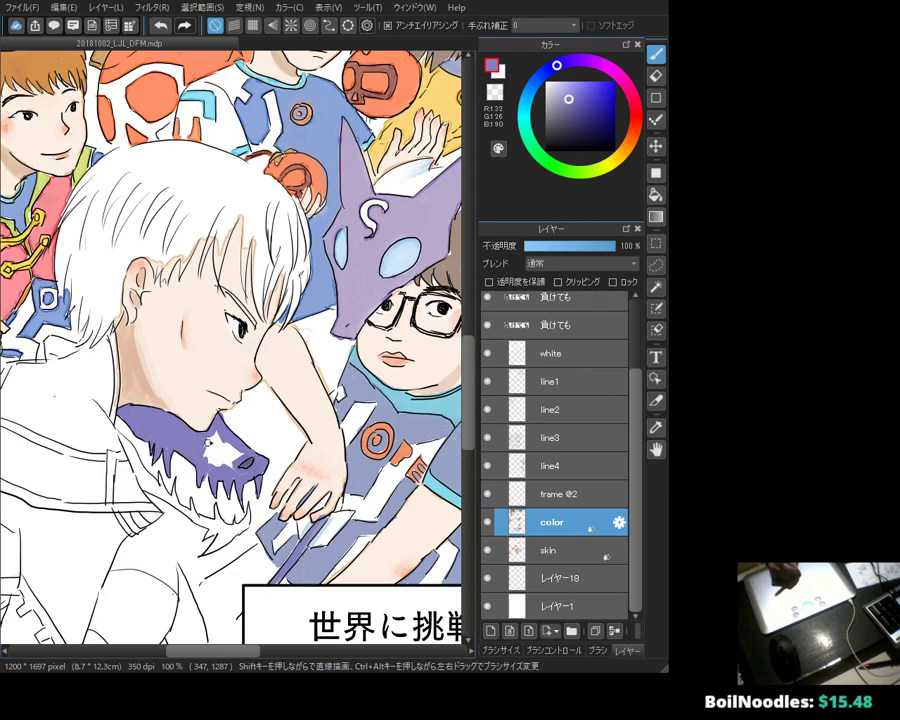
{"action": "mouse_move", "coordinate": [226, 445]}
{"action": "left_mouse_down"}
{"action": "mouse_move", "coordinate": [246, 468]}
{"action": "mouse_move", "coordinate": [240, 460]}
{"action": "left_mouse_up"}
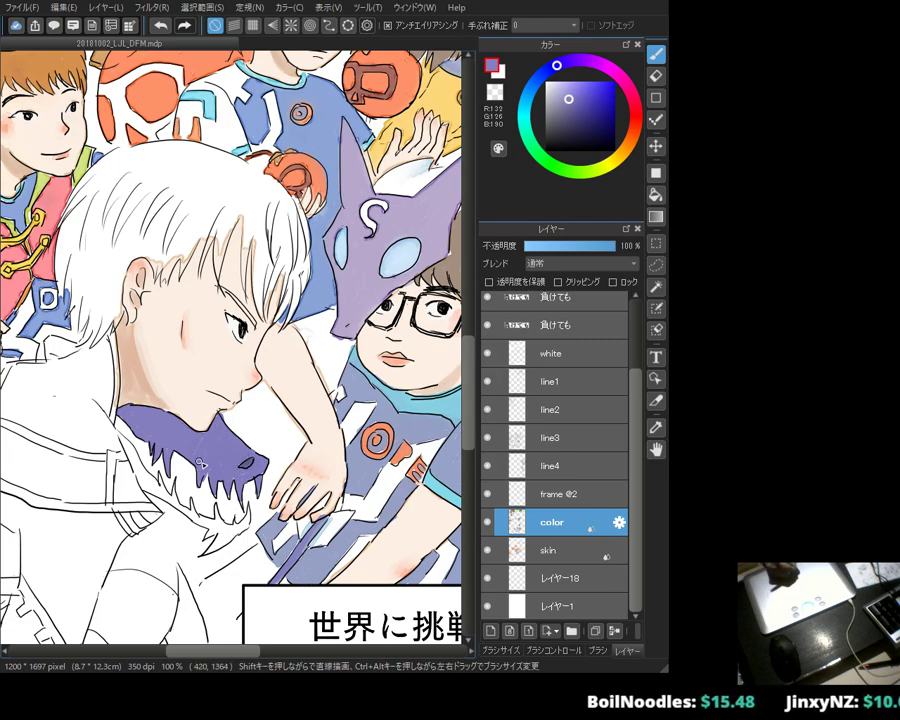
Step: Paint the beast head's lower jaw purple R132 G126 B190 around the white teeth and tidy its edges
{"action": "left_click_drag", "start_coordinate": [255, 478], "coordinate": [267, 443]}
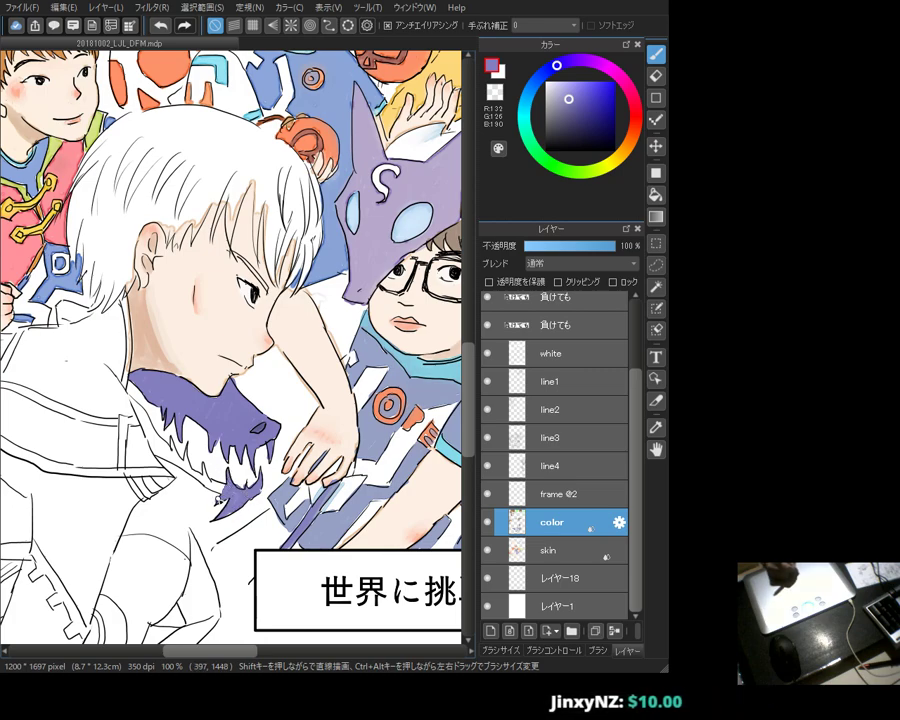
{"action": "key", "text": "e"}
{"action": "key", "text": "b"}
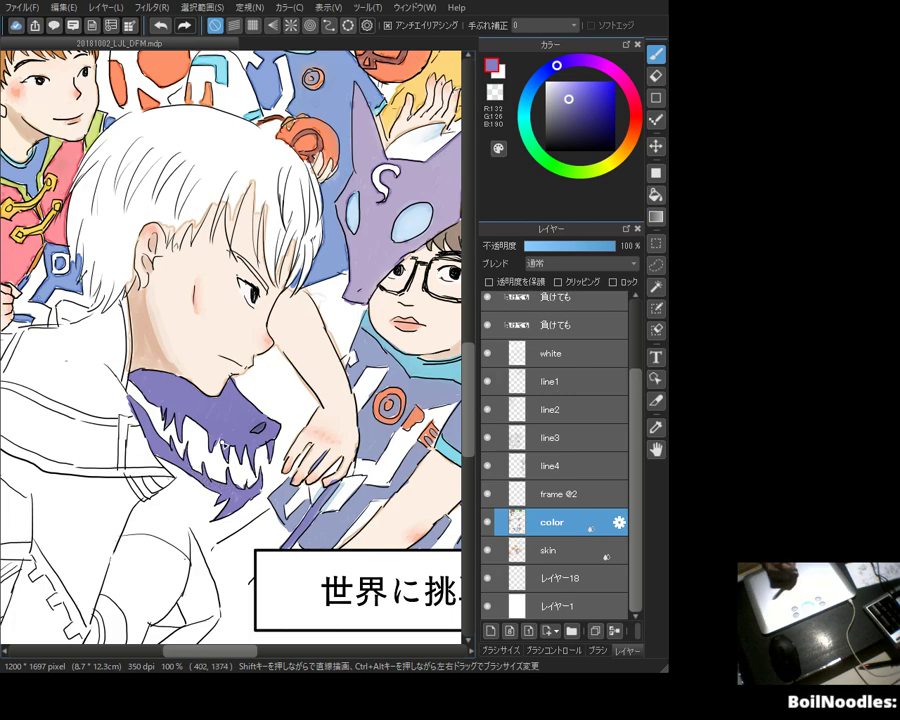
Step: Extend the blue R151 G162 B198 to the area below the beast's jaw and fade its outer edge with white R255 G255 B255
{"action": "left_click_drag", "start_coordinate": [311, 429], "coordinate": [205, 396]}
{"action": "mouse_move", "coordinate": [125, 508]}
{"action": "left_mouse_down"}
{"action": "mouse_move", "coordinate": [108, 518]}
{"action": "mouse_move", "coordinate": [141, 508]}
{"action": "mouse_move", "coordinate": [147, 541]}
{"action": "left_mouse_up"}
{"action": "right_click", "coordinate": [186, 484]}
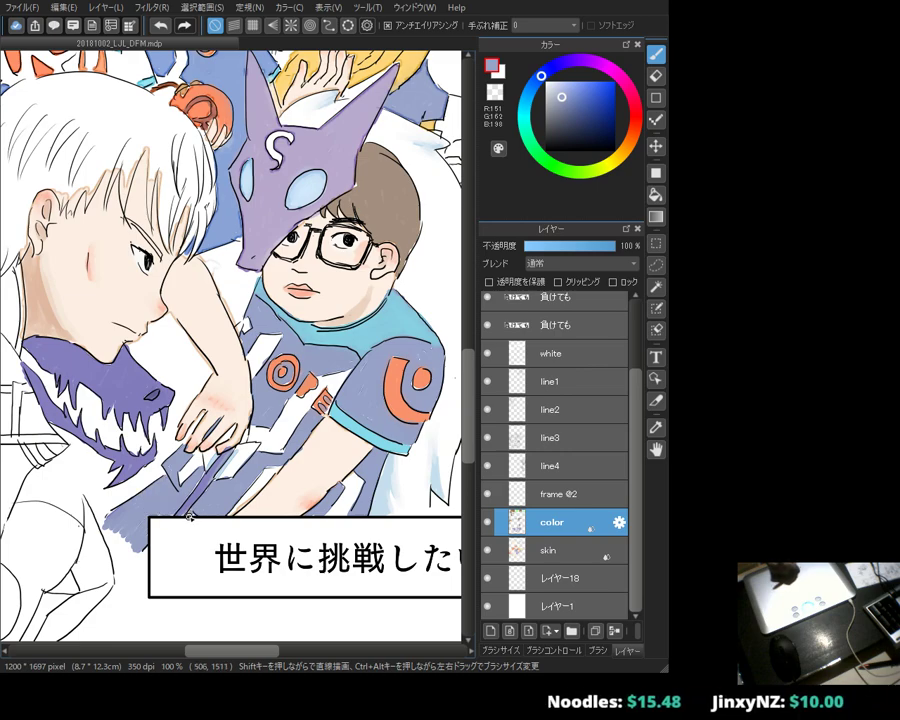
{"action": "left_click_drag", "start_coordinate": [128, 533], "coordinate": [206, 540]}
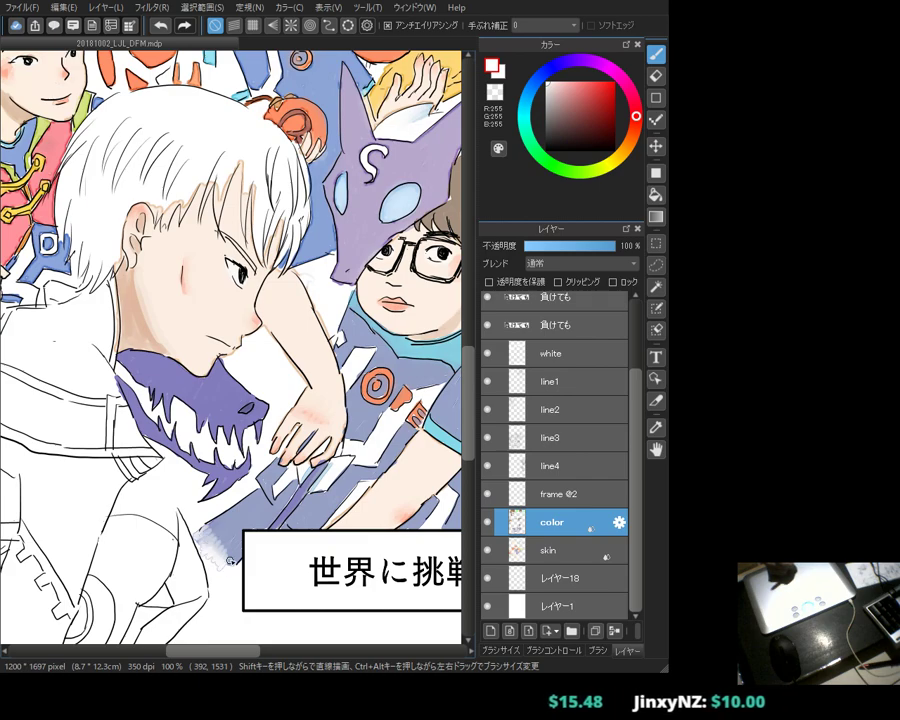
Step: Start colouring the large white-haired profile character's hair, painting the front locks over the forehead orange-brown R224 G158 B120
{"action": "left_click", "coordinate": [209, 528], "text": "alt"}
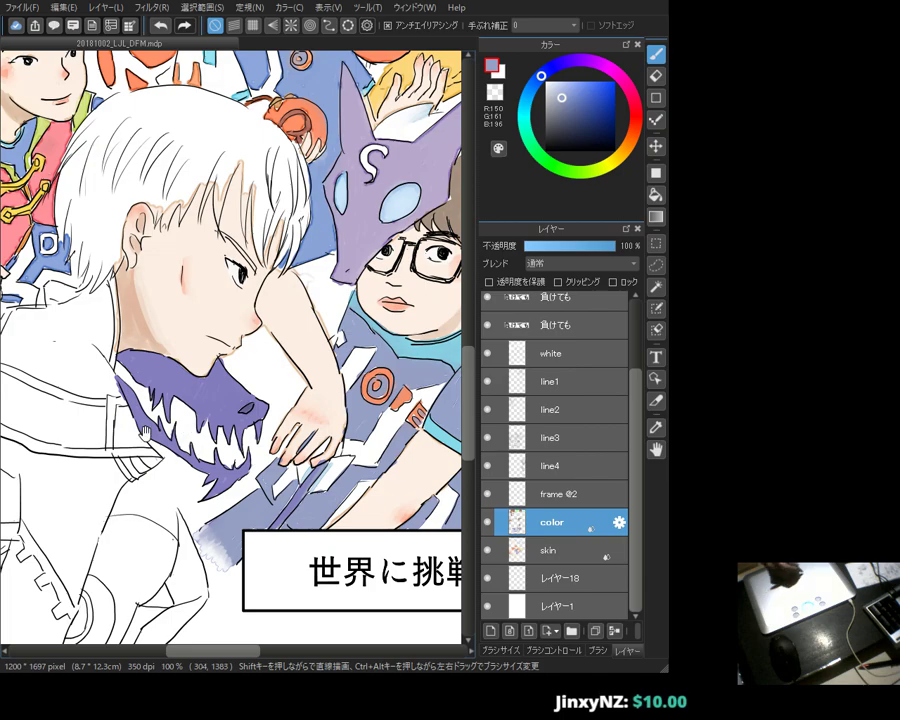
{"action": "left_click_drag", "start_coordinate": [168, 400], "coordinate": [224, 444]}
{"action": "left_click_drag", "start_coordinate": [223, 390], "coordinate": [223, 506]}
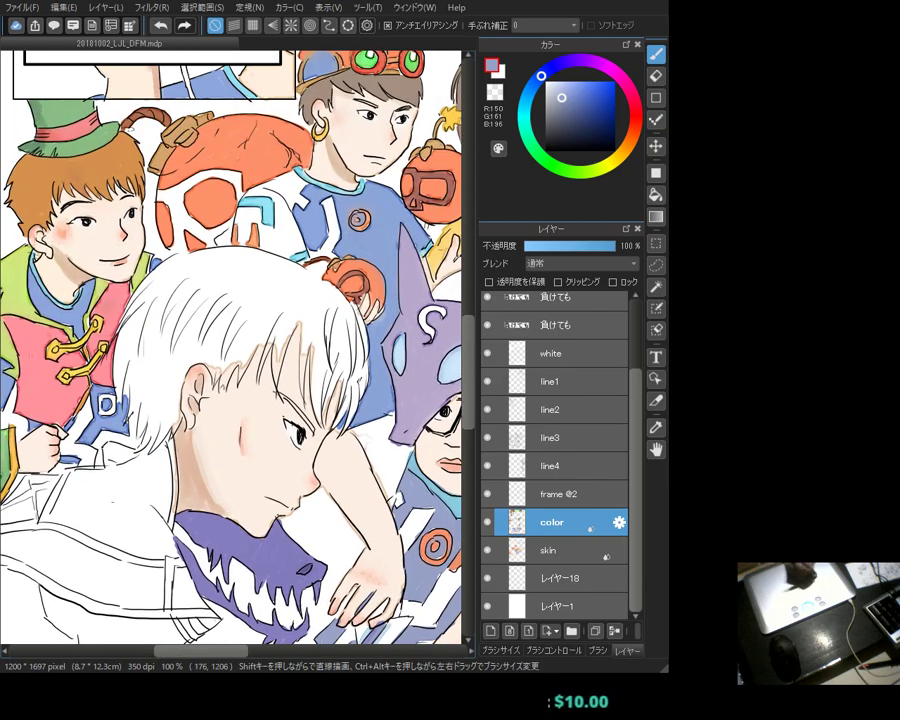
{"action": "right_click", "coordinate": [117, 170]}
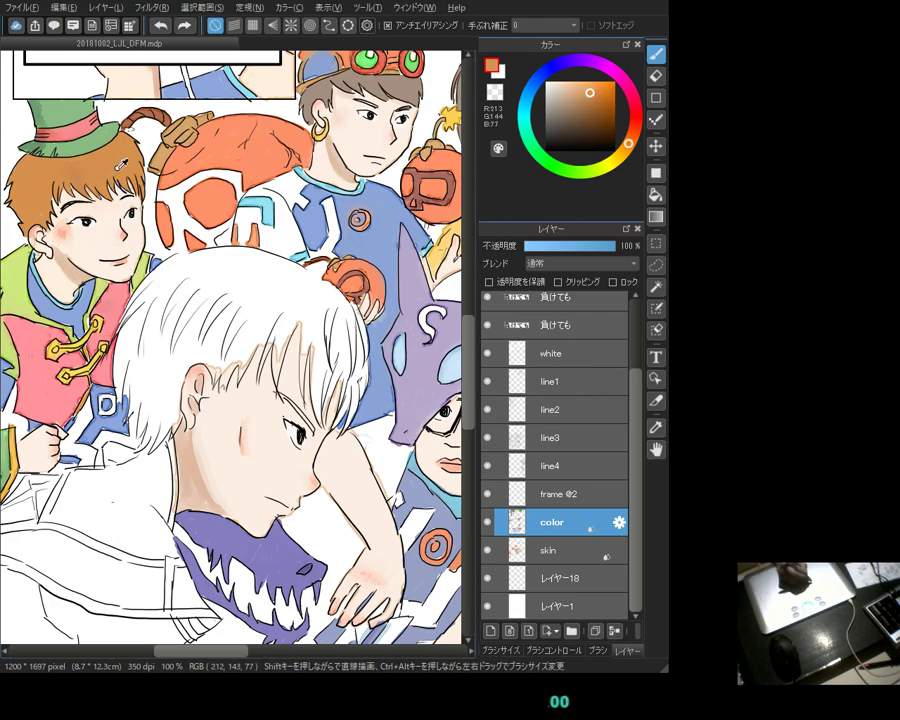
{"action": "left_click", "coordinate": [631, 137]}
{"action": "left_click", "coordinate": [578, 90]}
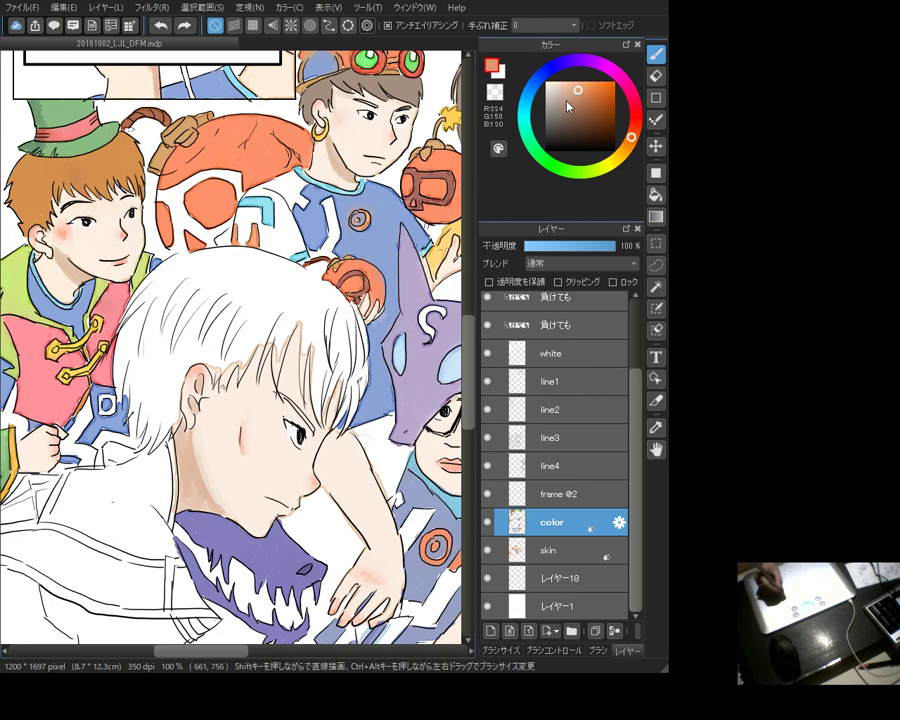
{"action": "mouse_move", "coordinate": [294, 318]}
{"action": "left_mouse_down"}
{"action": "mouse_move", "coordinate": [276, 342]}
{"action": "mouse_move", "coordinate": [298, 330]}
{"action": "mouse_move", "coordinate": [303, 374]}
{"action": "mouse_move", "coordinate": [307, 362]}
{"action": "mouse_move", "coordinate": [320, 404]}
{"action": "left_mouse_up"}
{"action": "left_click_drag", "start_coordinate": [333, 362], "coordinate": [321, 405]}
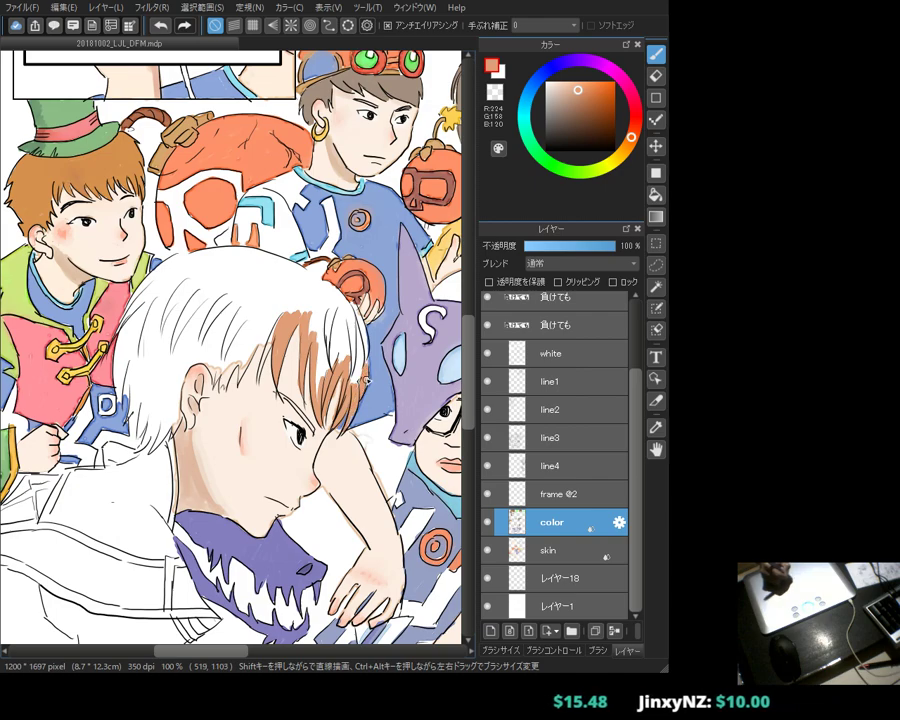
{"action": "scroll", "coordinate": [252, 265], "scroll_direction": "up", "scroll_amount": 3}
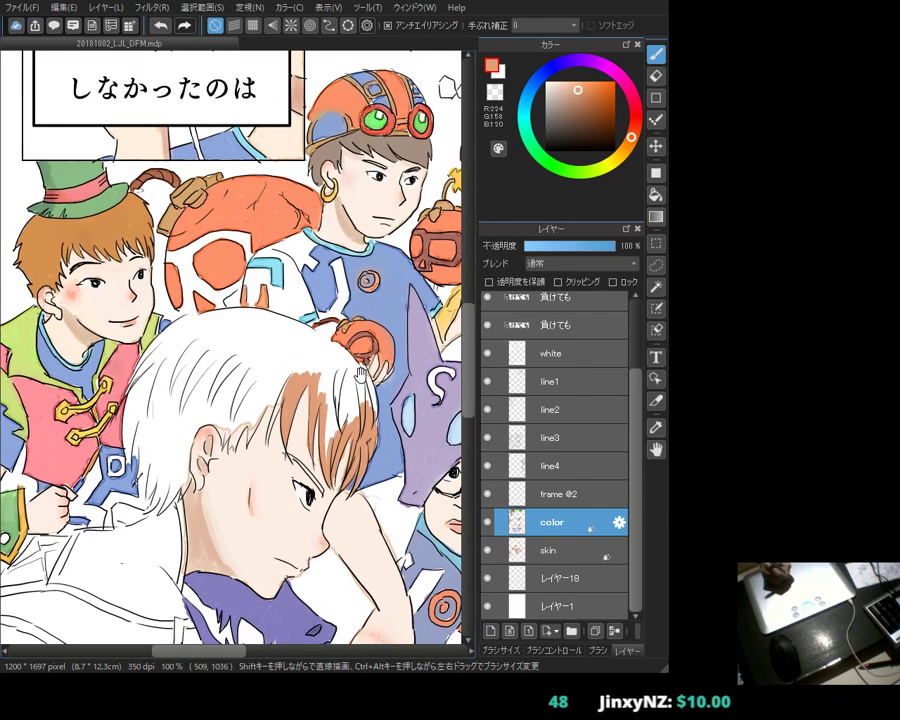
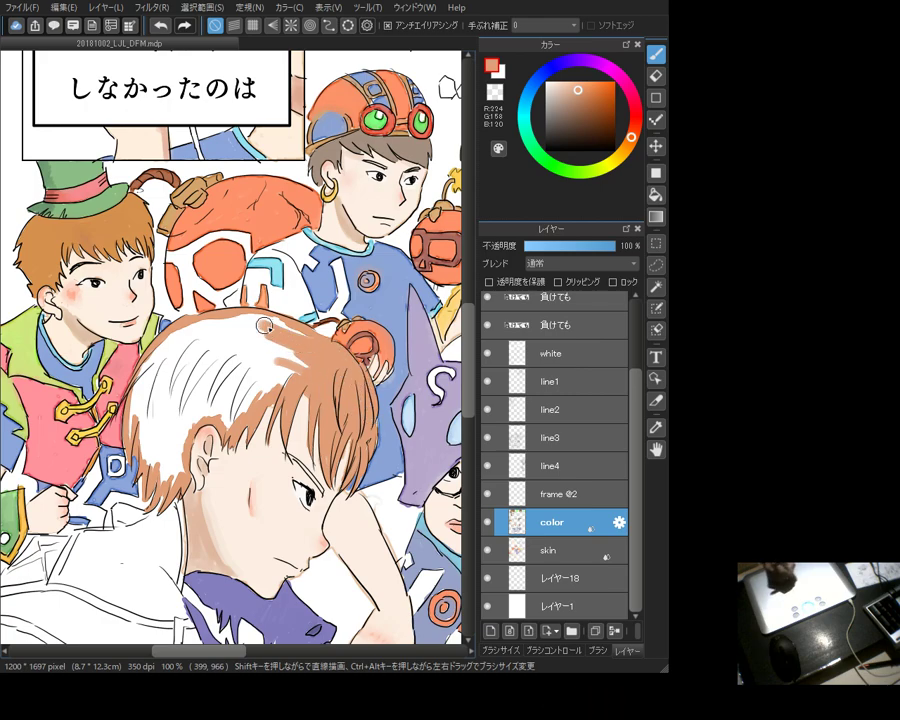
Step: Finish filling the profile character's hair orange-brown R224 G158 B120 and shade its strands with darker R198 G107 B74
{"action": "mouse_move", "coordinate": [212, 322]}
{"action": "left_mouse_down"}
{"action": "mouse_move", "coordinate": [254, 332]}
{"action": "mouse_move", "coordinate": [240, 365]}
{"action": "mouse_move", "coordinate": [307, 378]}
{"action": "mouse_move", "coordinate": [264, 368]}
{"action": "mouse_move", "coordinate": [141, 379]}
{"action": "mouse_move", "coordinate": [128, 397]}
{"action": "mouse_move", "coordinate": [139, 401]}
{"action": "mouse_move", "coordinate": [193, 369]}
{"action": "mouse_move", "coordinate": [214, 379]}
{"action": "mouse_move", "coordinate": [236, 414]}
{"action": "mouse_move", "coordinate": [232, 428]}
{"action": "mouse_move", "coordinate": [190, 422]}
{"action": "mouse_move", "coordinate": [178, 433]}
{"action": "mouse_move", "coordinate": [178, 479]}
{"action": "mouse_move", "coordinate": [163, 456]}
{"action": "mouse_move", "coordinate": [132, 451]}
{"action": "mouse_move", "coordinate": [157, 454]}
{"action": "mouse_move", "coordinate": [173, 480]}
{"action": "mouse_move", "coordinate": [182, 427]}
{"action": "left_mouse_up"}
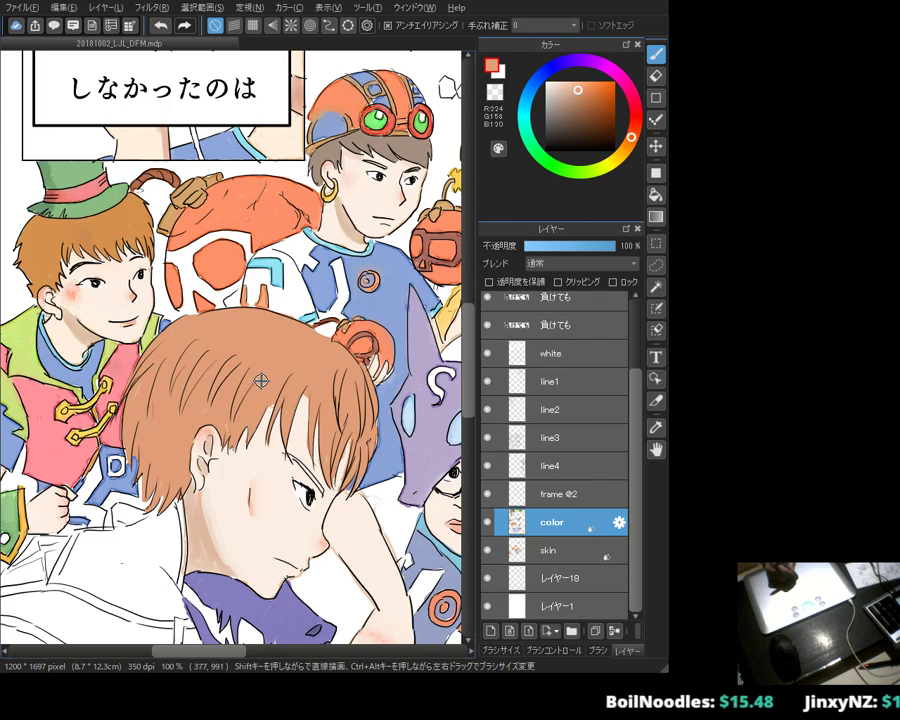
{"action": "left_click_drag", "start_coordinate": [242, 340], "coordinate": [250, 265]}
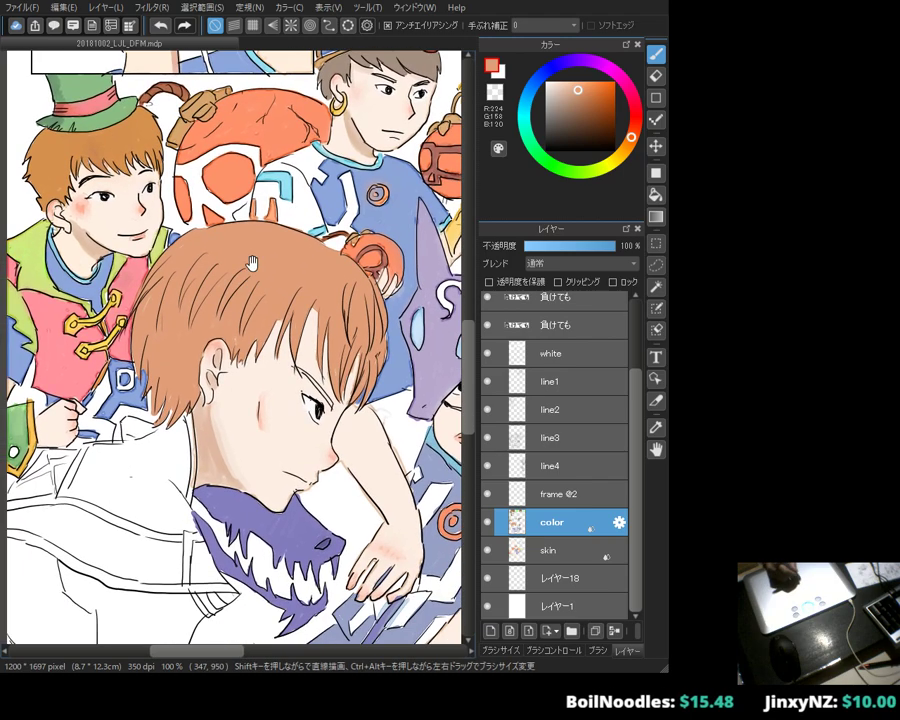
{"action": "left_click", "coordinate": [591, 113]}
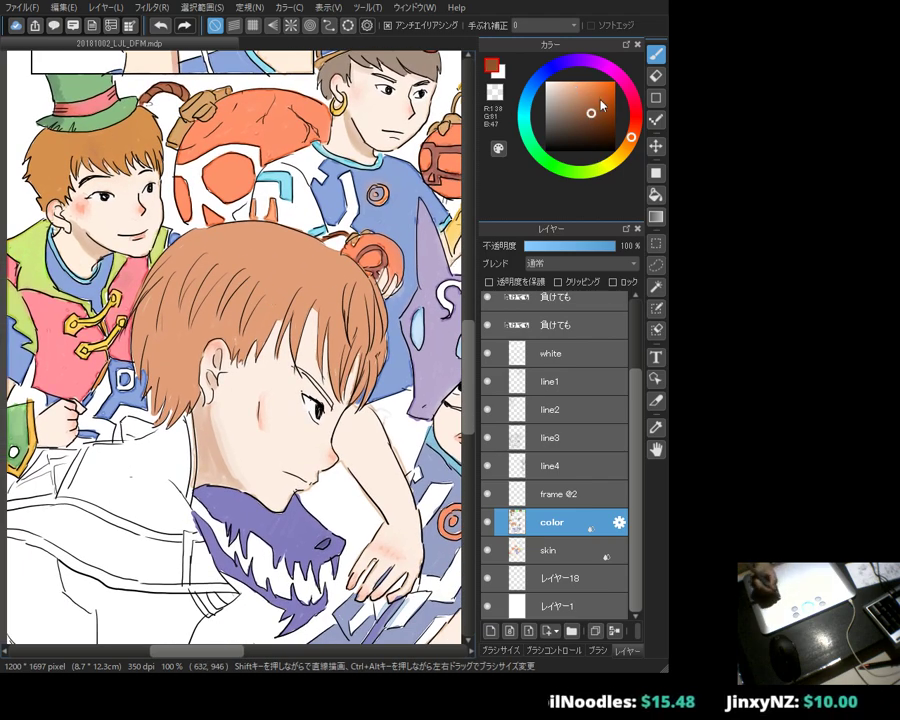
{"action": "left_click", "coordinate": [591, 99]}
{"action": "left_click", "coordinate": [589, 97]}
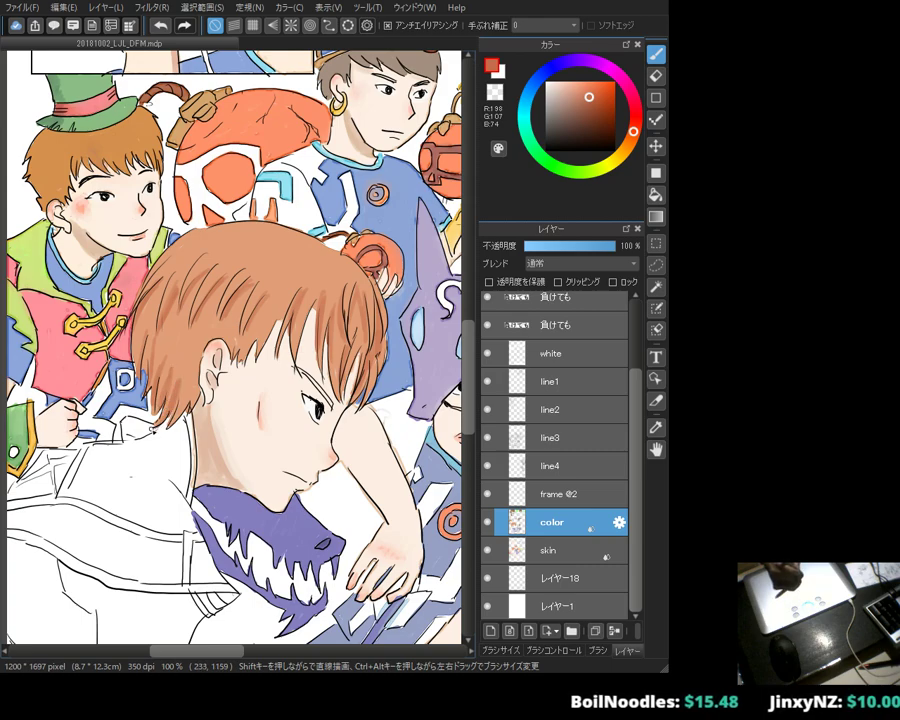
Step: Blend the hair strands around the nape and ear with R224 G158 B120 and R207 G128 B93, deepening the back edge with R185 G100 B52
{"action": "left_click", "coordinate": [172, 381], "text": "alt"}
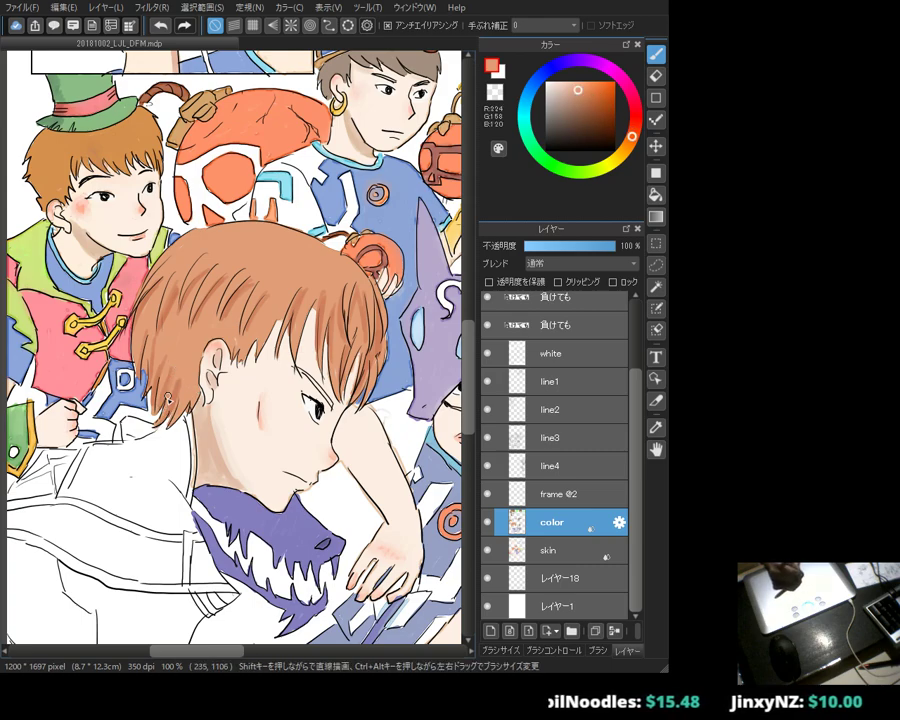
{"action": "left_click", "coordinate": [189, 394], "text": "alt"}
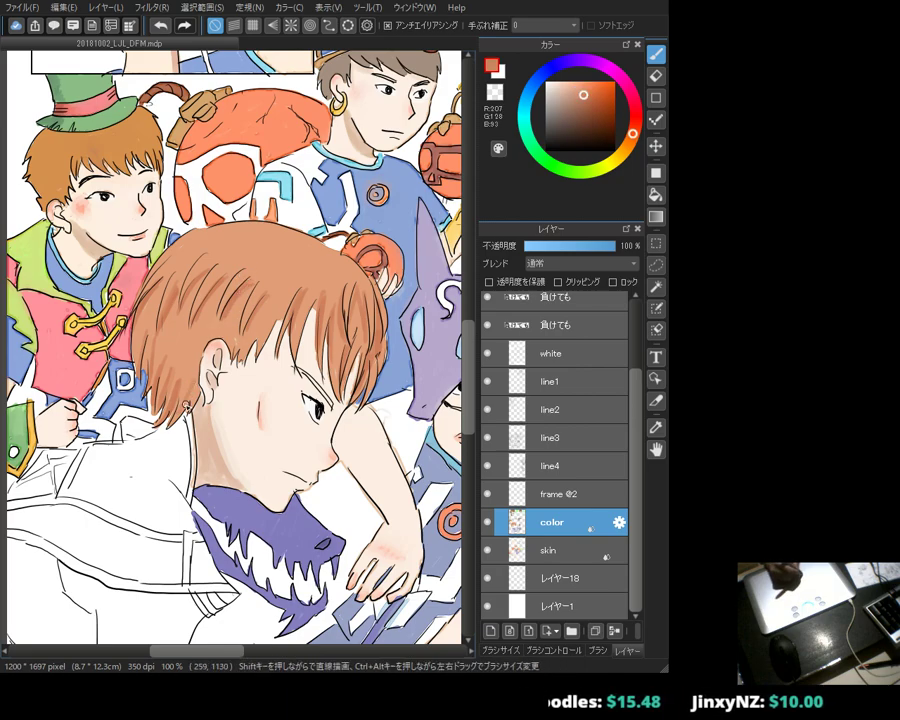
{"action": "left_click", "coordinate": [586, 98]}
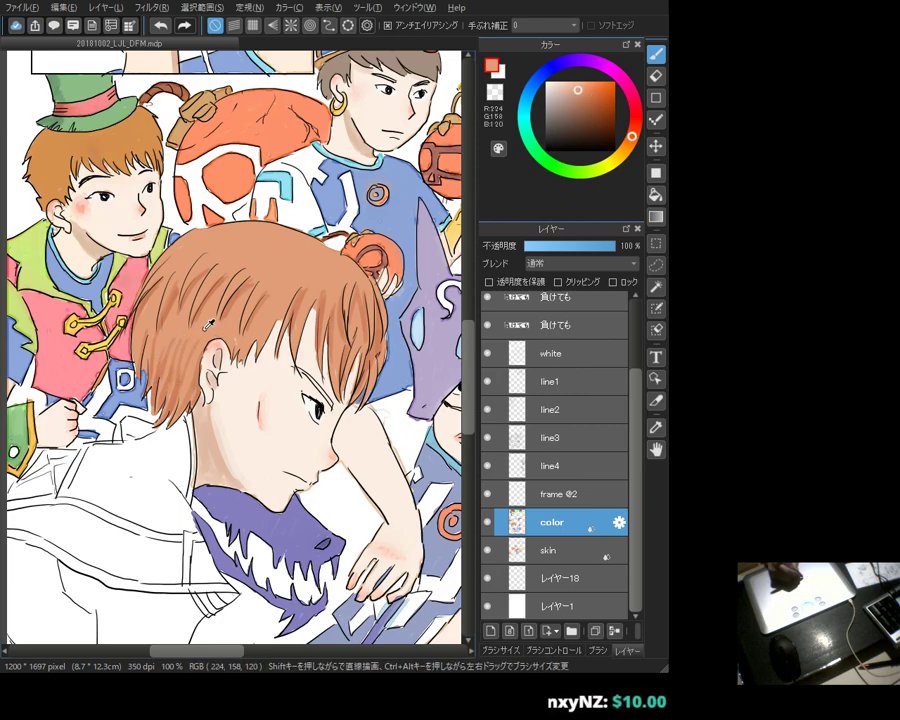
{"action": "left_click", "coordinate": [201, 338], "text": "alt"}
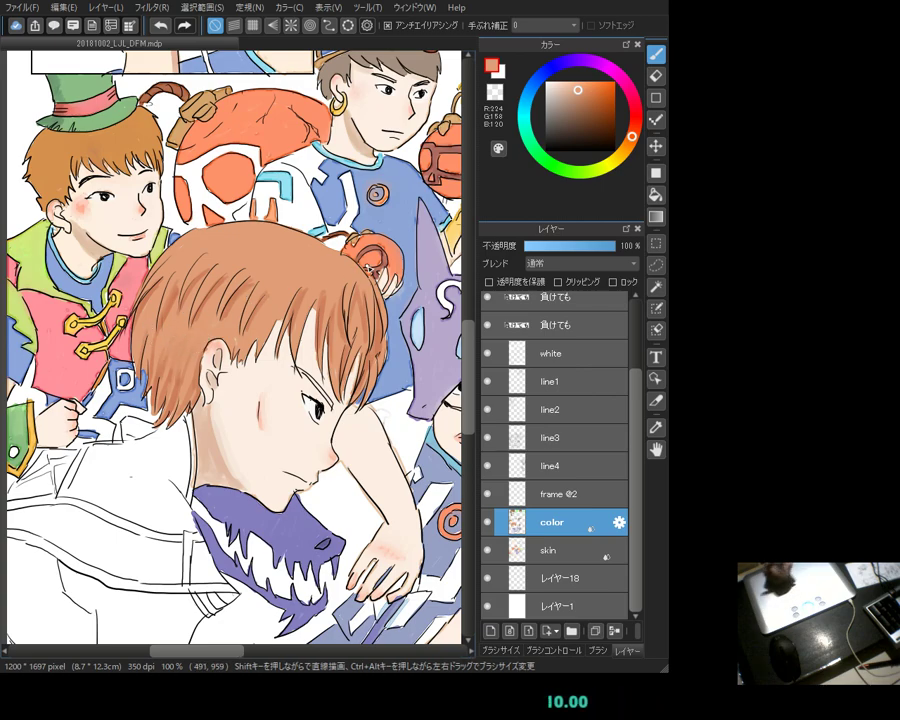
{"action": "left_click", "coordinate": [595, 100]}
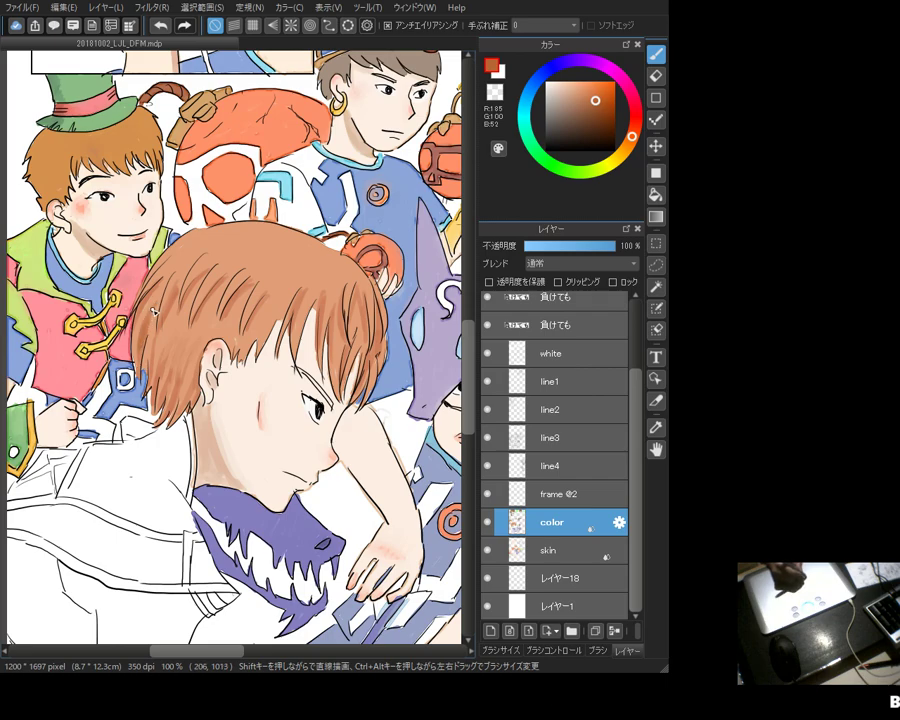
{"action": "left_click", "coordinate": [164, 285], "text": "alt"}
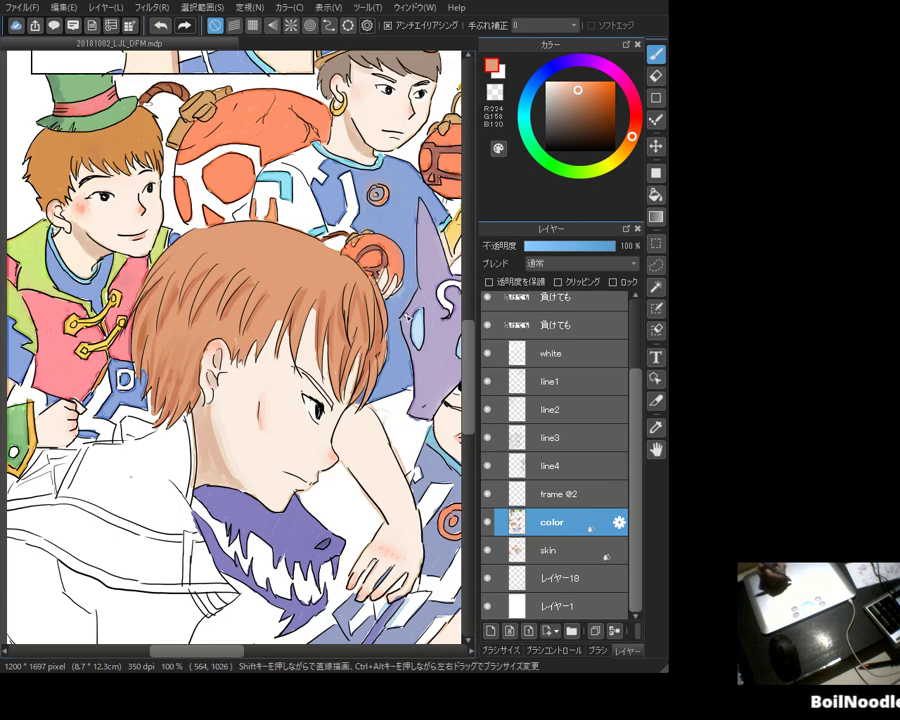
Step: Tint the profile character's eyebrow orange-brown R224 G158 B120 on the color layer
{"action": "left_click", "coordinate": [212, 435], "text": "alt"}
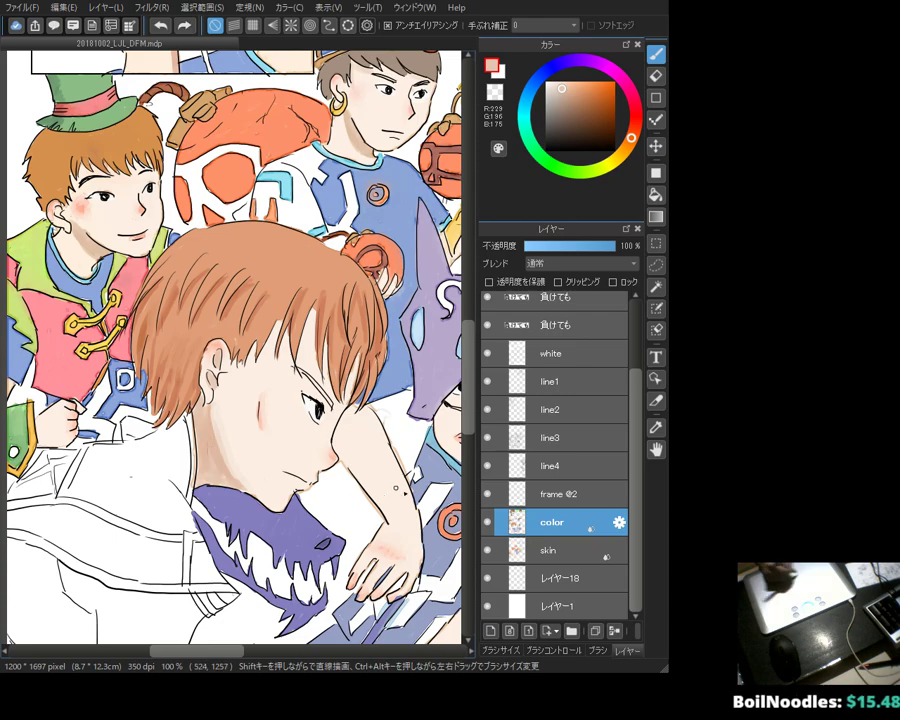
{"action": "left_click", "coordinate": [582, 560]}
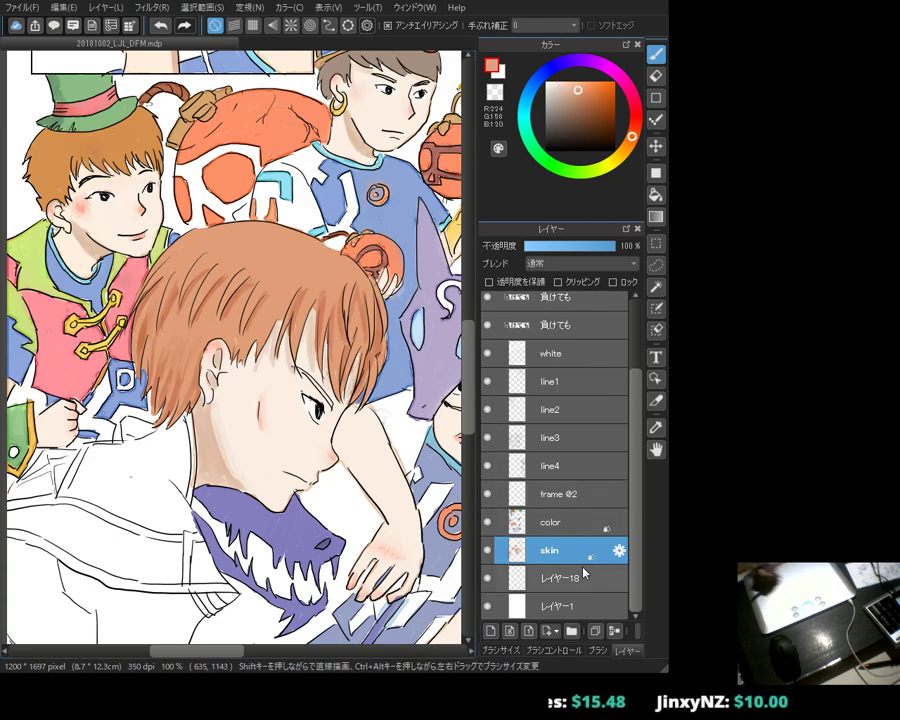
{"action": "left_click", "coordinate": [545, 522]}
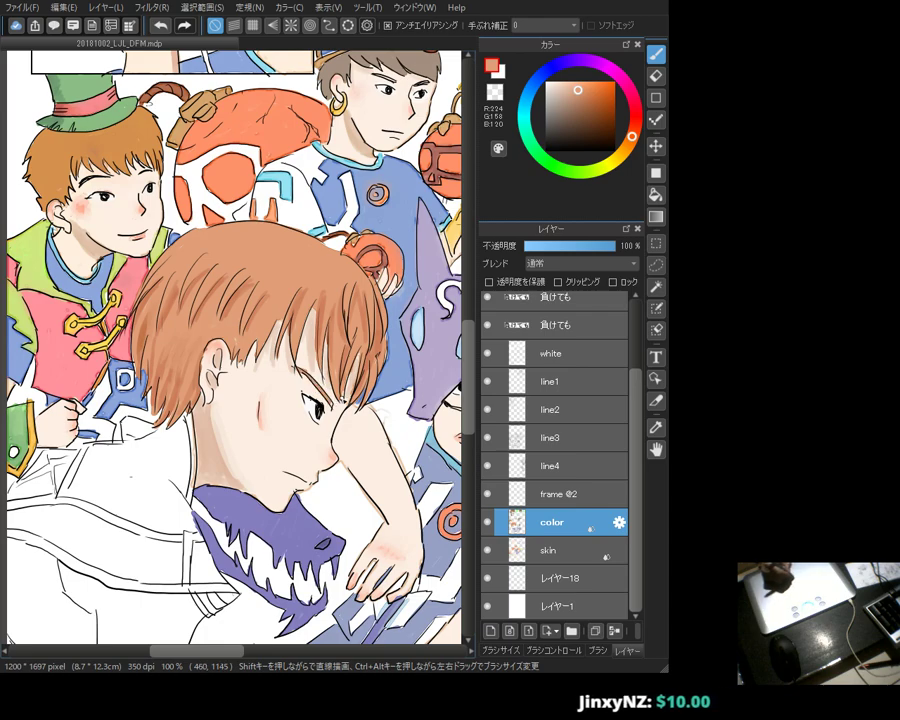
Step: Paint the profile character's lips coral R255 G148 B106 on the skin layer and trim them with skin tone R252 G239 B227
{"action": "left_click_drag", "start_coordinate": [335, 358], "coordinate": [243, 318]}
{"action": "left_click", "coordinate": [633, 133]}
{"action": "left_click_drag", "start_coordinate": [594, 90], "coordinate": [586, 82]}
{"action": "left_click", "coordinate": [537, 552]}
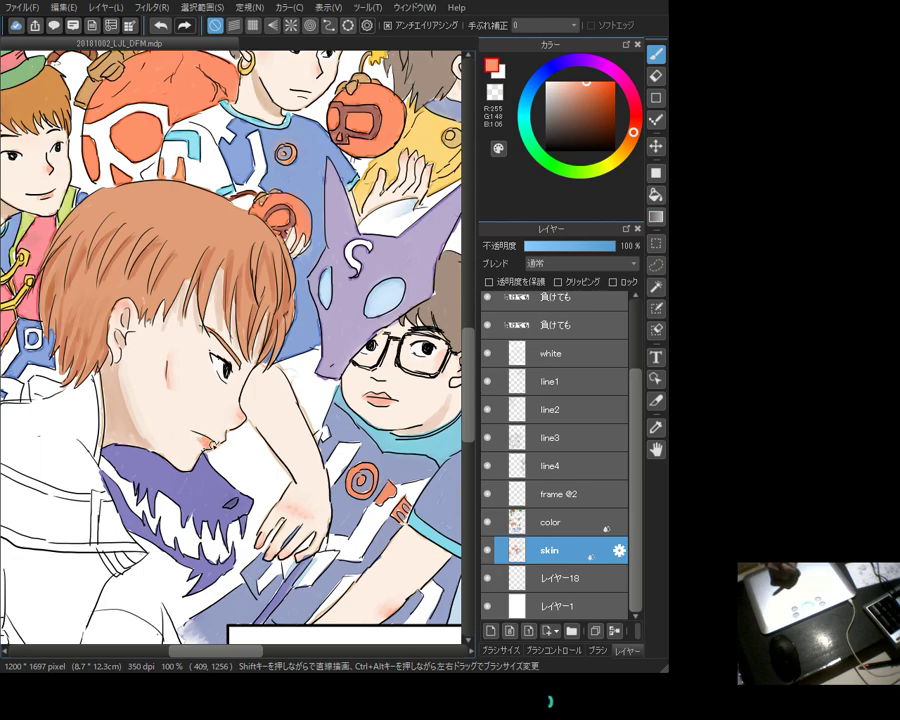
{"action": "left_click", "coordinate": [192, 438], "text": "alt"}
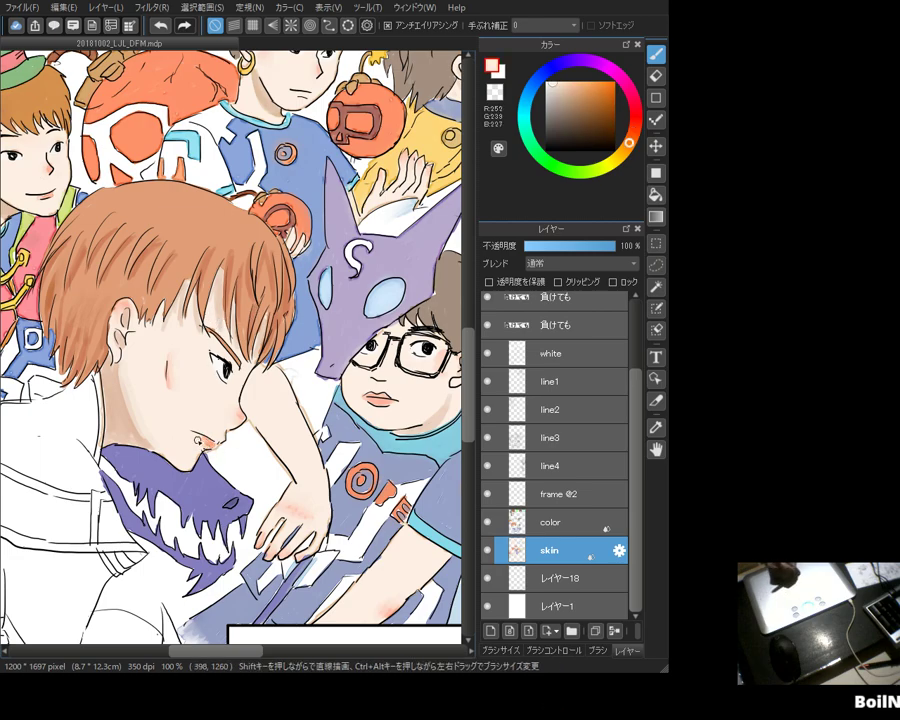
Step: Paint the small clothing gap between the fist and the profile character's nape hair blue R141 G166 B219 on the color layer
{"action": "left_click_drag", "start_coordinate": [112, 317], "coordinate": [279, 351]}
{"action": "left_click", "coordinate": [198, 410], "text": "alt"}
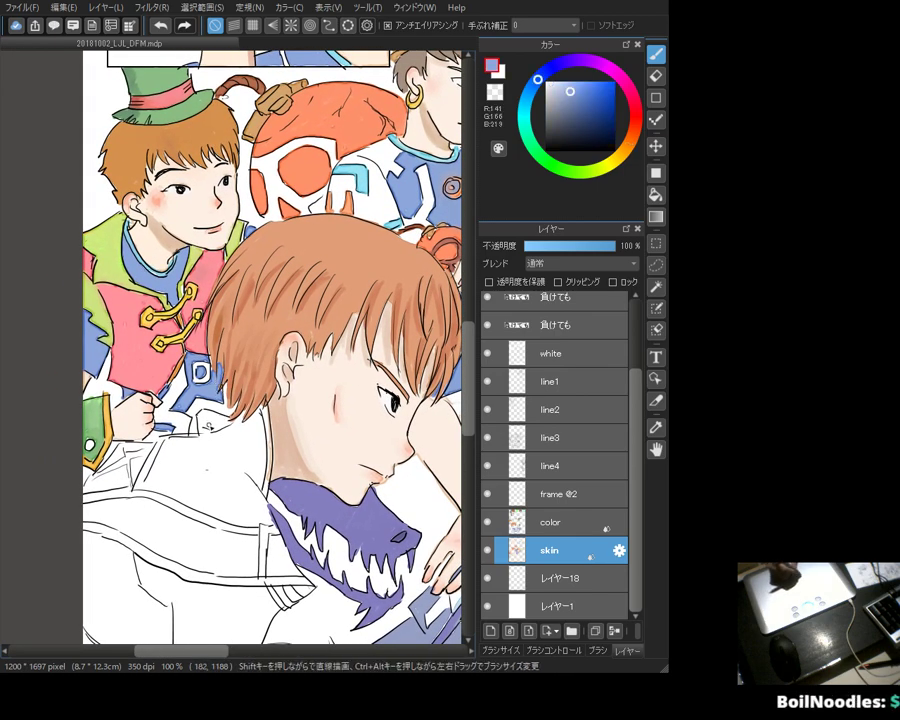
{"action": "left_click_drag", "start_coordinate": [203, 416], "coordinate": [217, 420]}
{"action": "key", "text": "ctrl+z"}
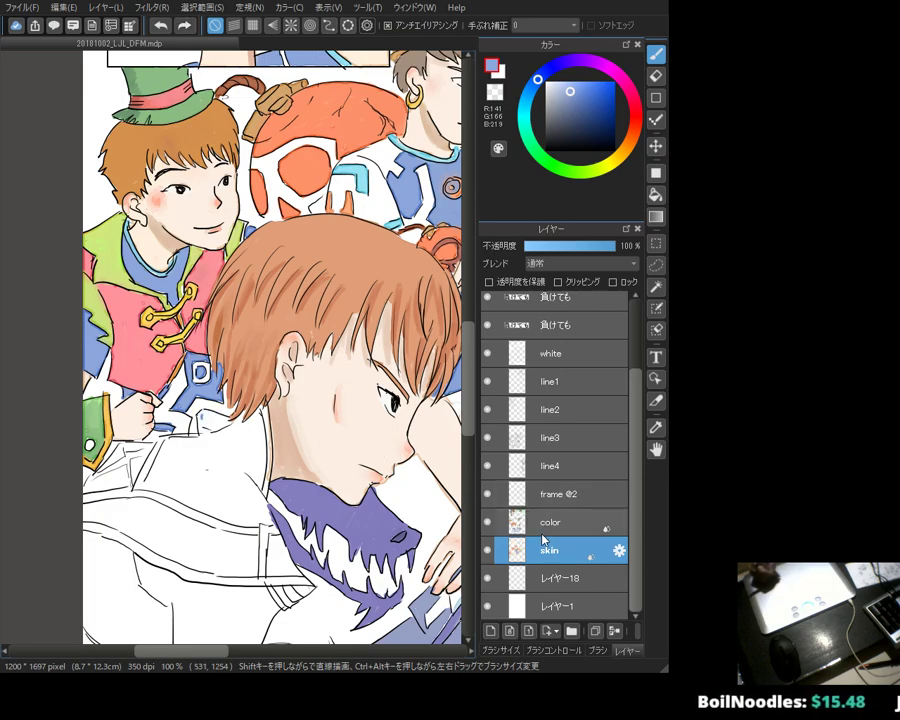
{"action": "left_click", "coordinate": [546, 523]}
{"action": "left_click_drag", "start_coordinate": [203, 415], "coordinate": [203, 428]}
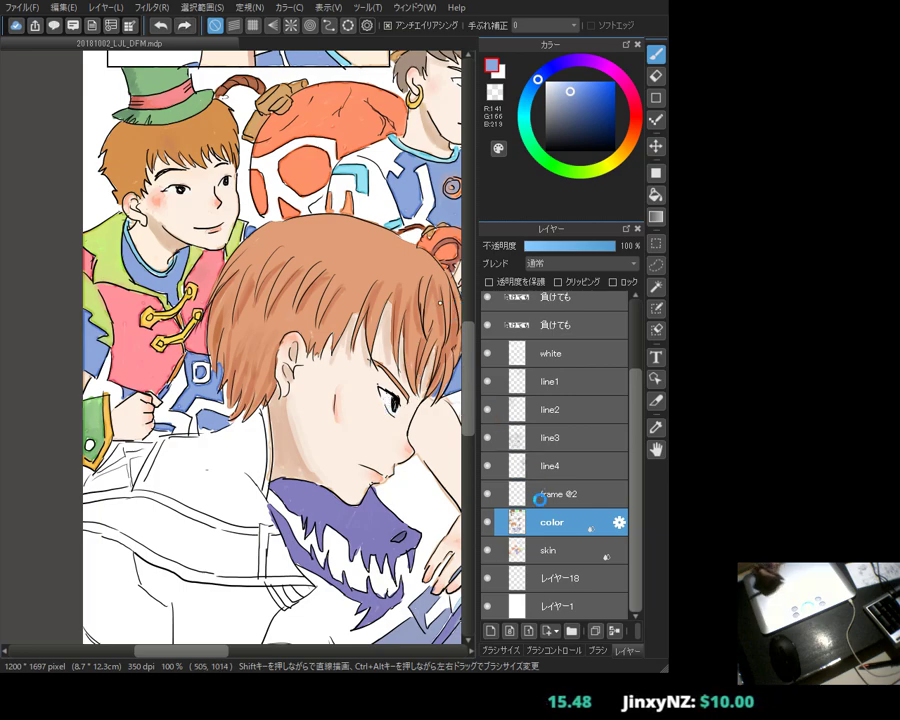
Step: Paint the triangular panels beside the green cuff cyan R147 G241 B250
{"action": "left_click", "coordinate": [525, 112]}
{"action": "left_click", "coordinate": [573, 85]}
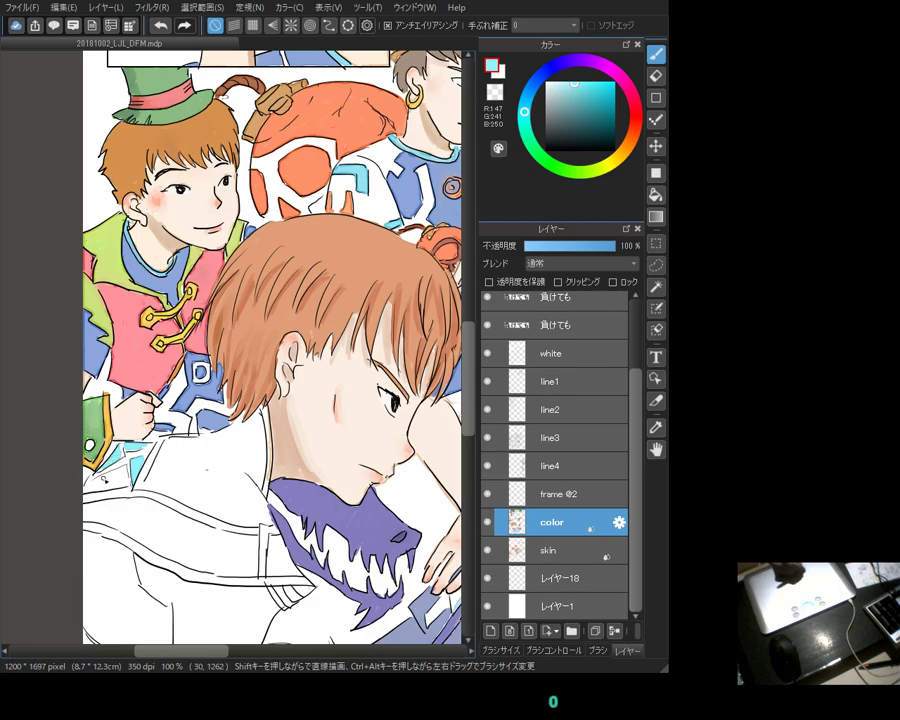
{"action": "left_click_drag", "start_coordinate": [86, 492], "coordinate": [100, 489]}
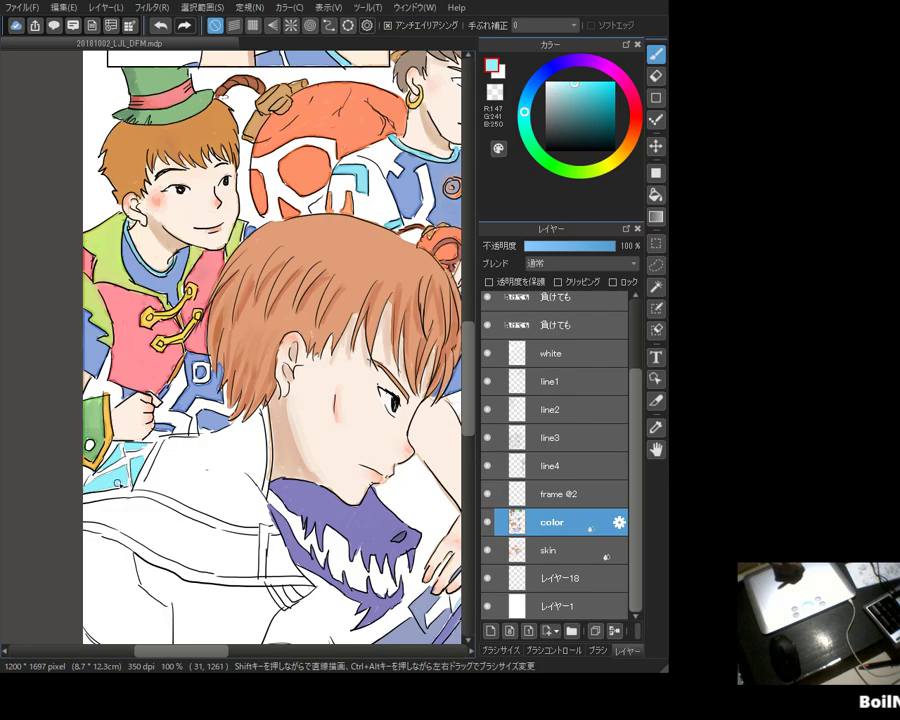
Step: Paint the trim along the profile character's collar, cape bands and vertical strap yellow R255 G242 B85
{"action": "left_click_drag", "start_coordinate": [209, 425], "coordinate": [196, 341]}
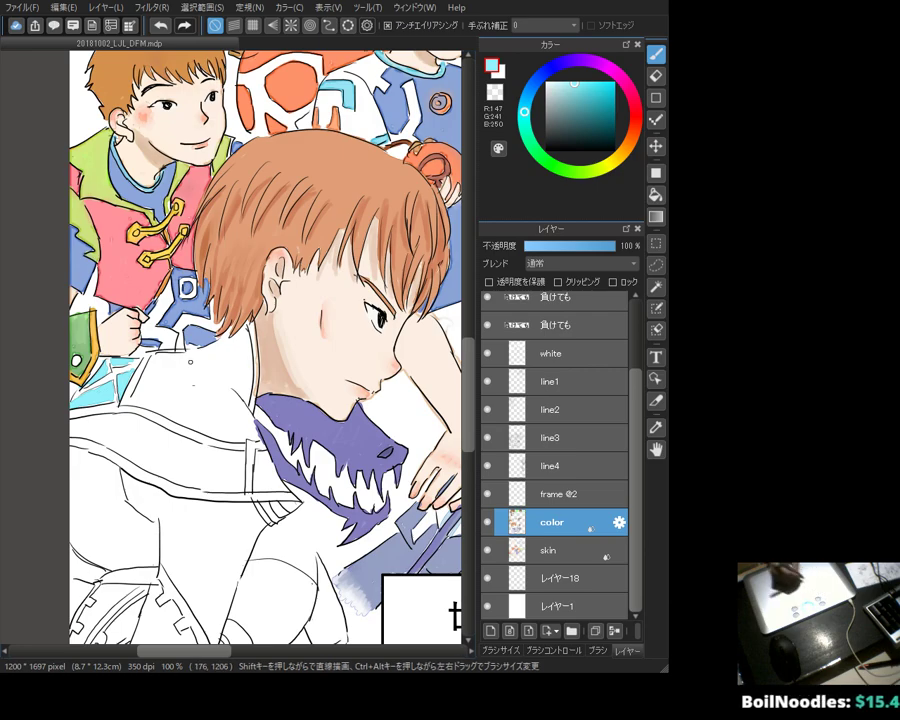
{"action": "left_click", "coordinate": [607, 165]}
{"action": "left_click", "coordinate": [592, 83]}
{"action": "left_click", "coordinate": [612, 163]}
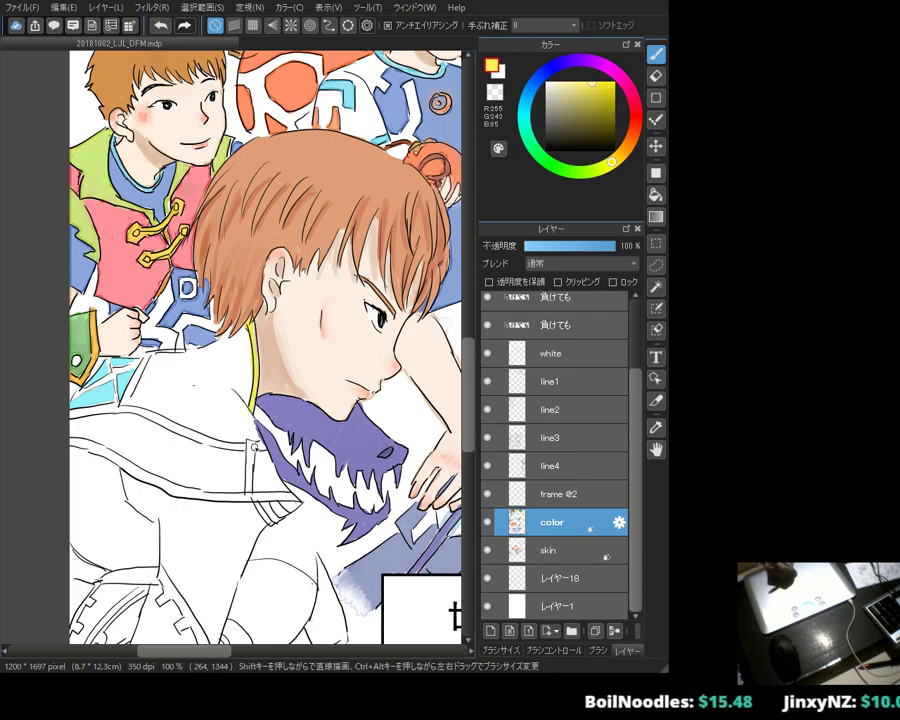
{"action": "mouse_move", "coordinate": [263, 450]}
{"action": "left_mouse_down"}
{"action": "mouse_move", "coordinate": [250, 472]}
{"action": "mouse_move", "coordinate": [256, 458]}
{"action": "left_mouse_up"}
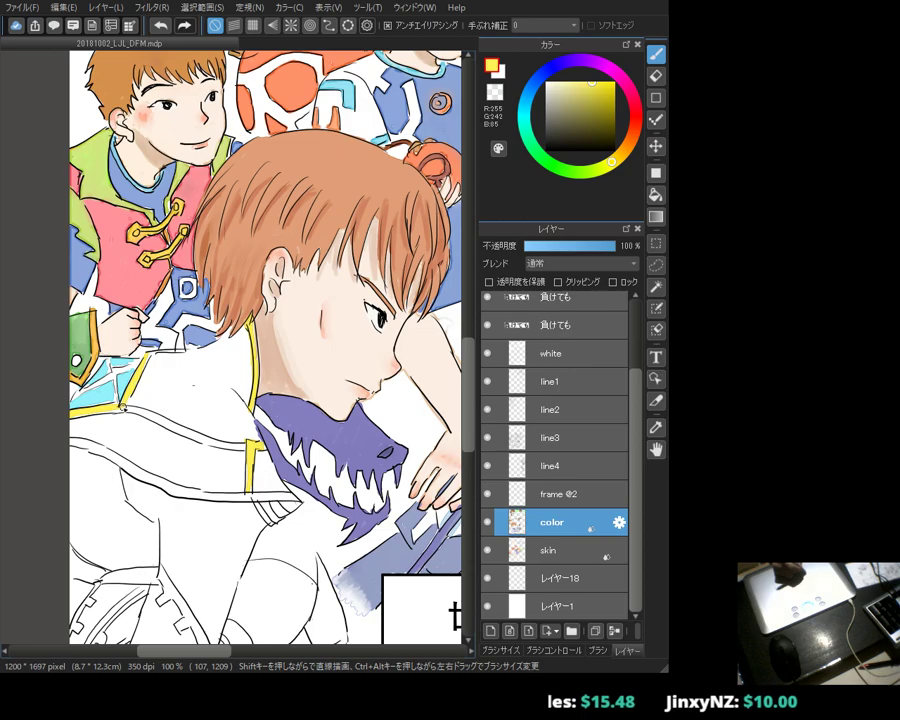
{"action": "mouse_move", "coordinate": [145, 410]}
{"action": "left_mouse_down"}
{"action": "mouse_move", "coordinate": [193, 435]}
{"action": "mouse_move", "coordinate": [150, 417]}
{"action": "mouse_move", "coordinate": [226, 445]}
{"action": "left_mouse_up"}
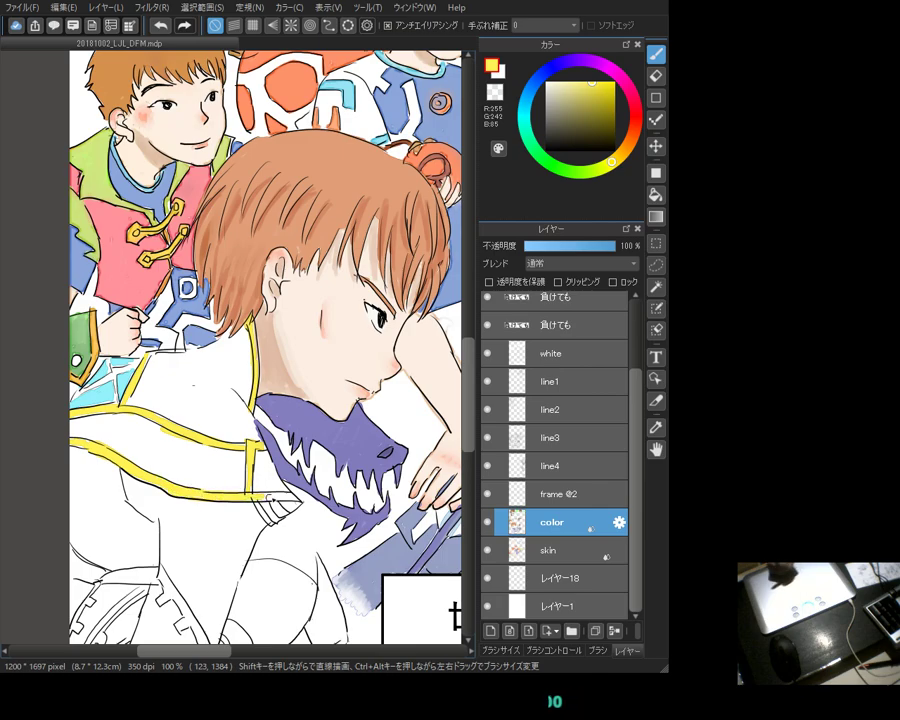
{"action": "mouse_move", "coordinate": [260, 504]}
{"action": "left_mouse_down"}
{"action": "mouse_move", "coordinate": [268, 517]}
{"action": "mouse_move", "coordinate": [259, 512]}
{"action": "left_mouse_up"}
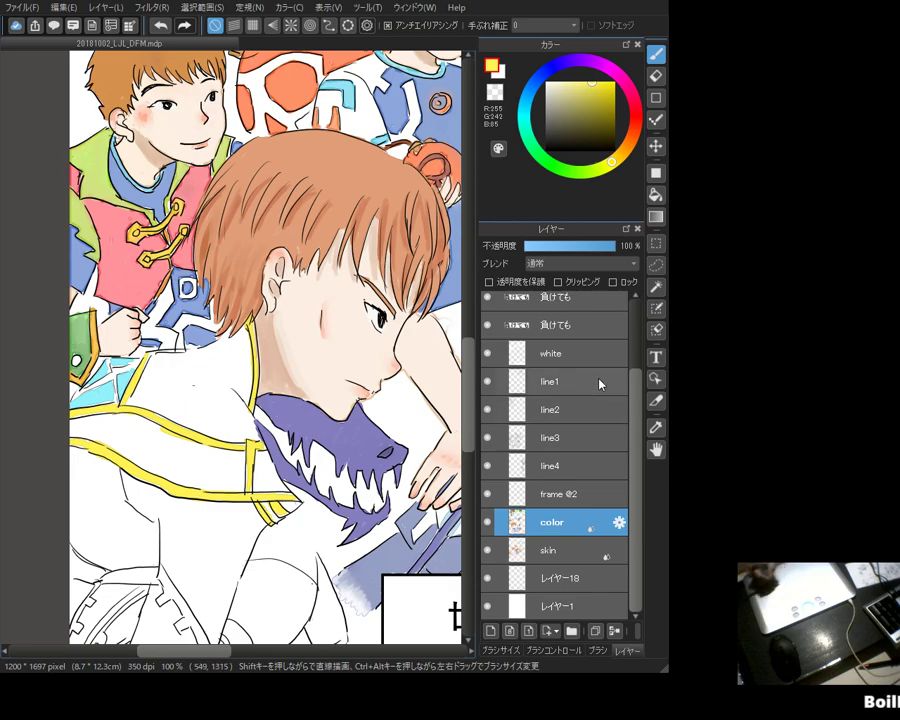
Step: Erase the line art on the line3 layer where the vertical strap meets the lower yellow band
{"action": "left_click", "coordinate": [560, 467]}
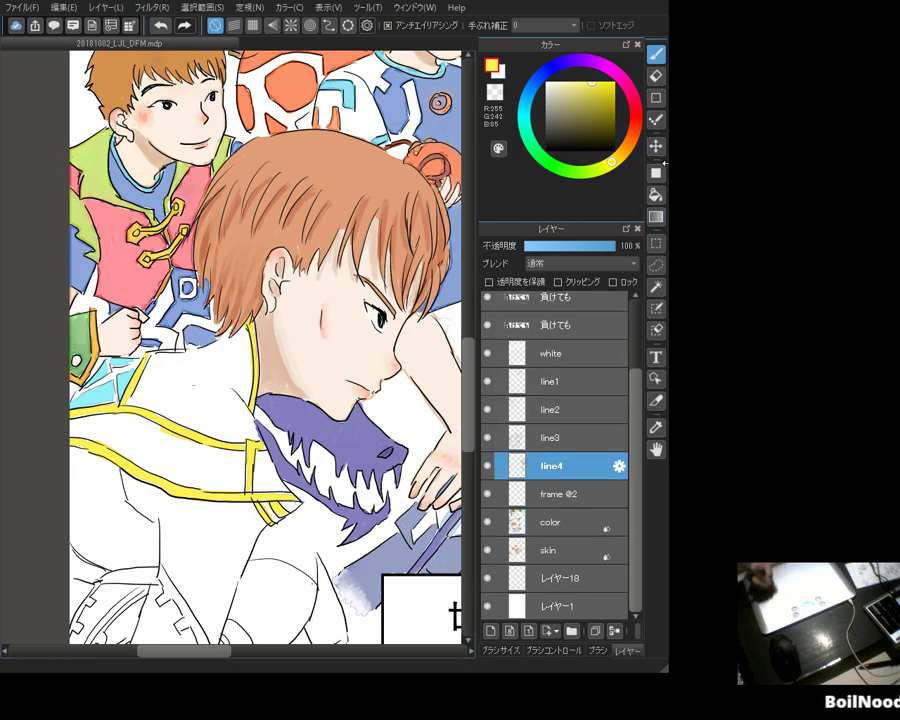
{"action": "left_click", "coordinate": [570, 436]}
{"action": "key", "text": "e"}
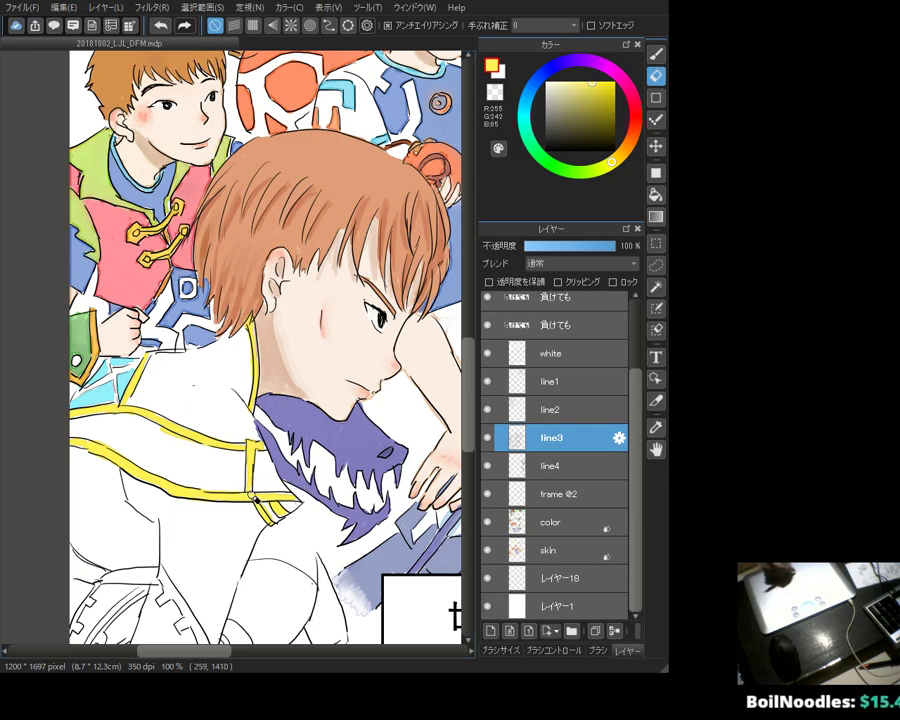
{"action": "key", "text": "b"}
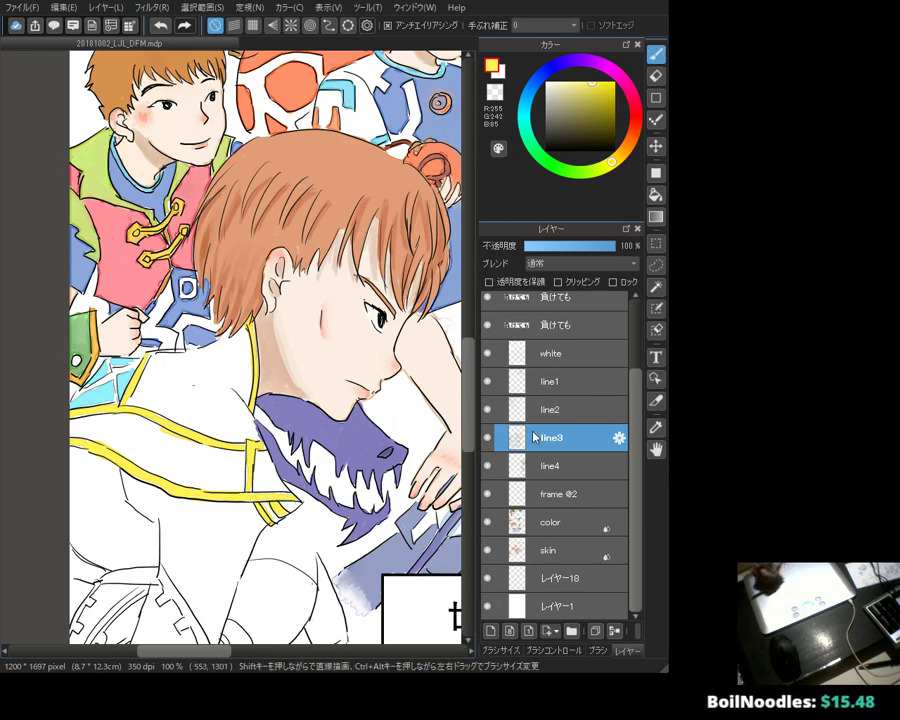
Step: Paint the notched trim, oval ornament and round ornament at the page's lower edge yellow R255 G242 B85 on the color layer
{"action": "left_click", "coordinate": [566, 524]}
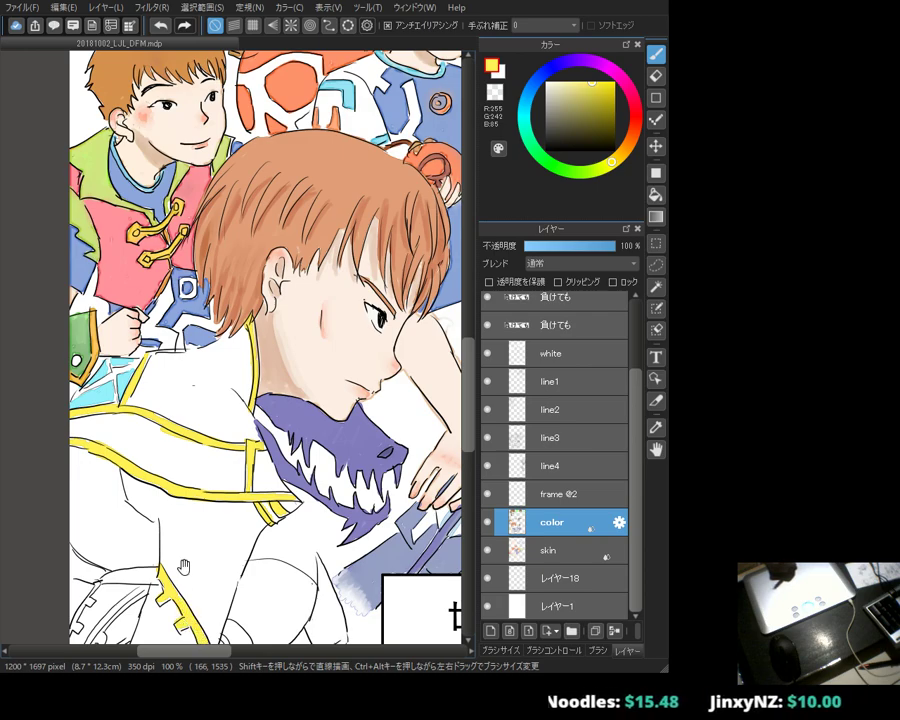
{"action": "left_click_drag", "start_coordinate": [185, 568], "coordinate": [207, 508]}
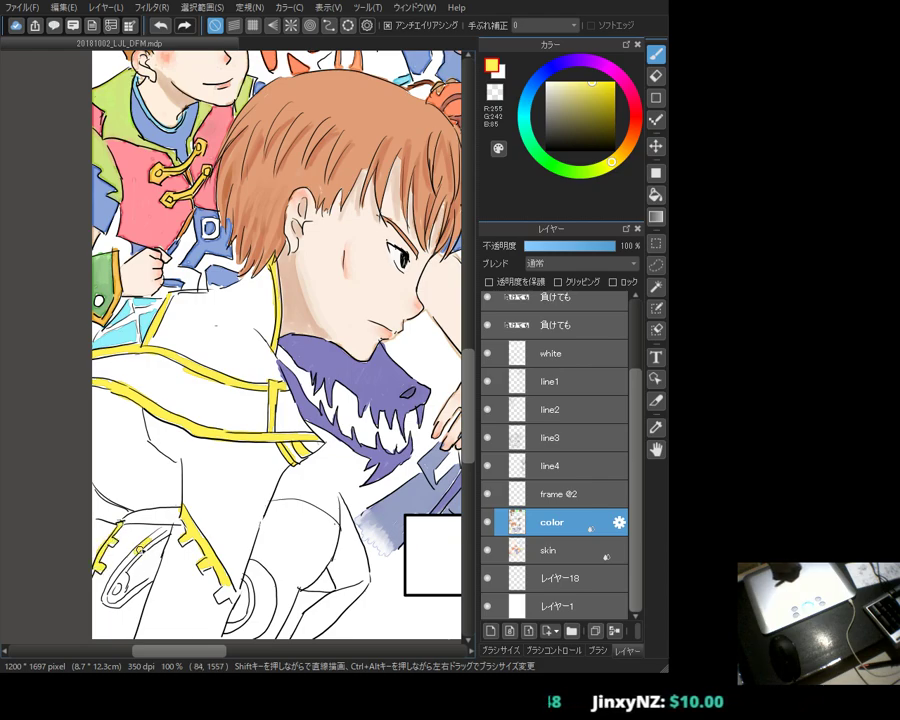
{"action": "mouse_move", "coordinate": [143, 575]}
{"action": "left_mouse_down"}
{"action": "mouse_move", "coordinate": [136, 555]}
{"action": "mouse_move", "coordinate": [113, 583]}
{"action": "mouse_move", "coordinate": [148, 574]}
{"action": "mouse_move", "coordinate": [120, 583]}
{"action": "mouse_move", "coordinate": [138, 562]}
{"action": "left_mouse_up"}
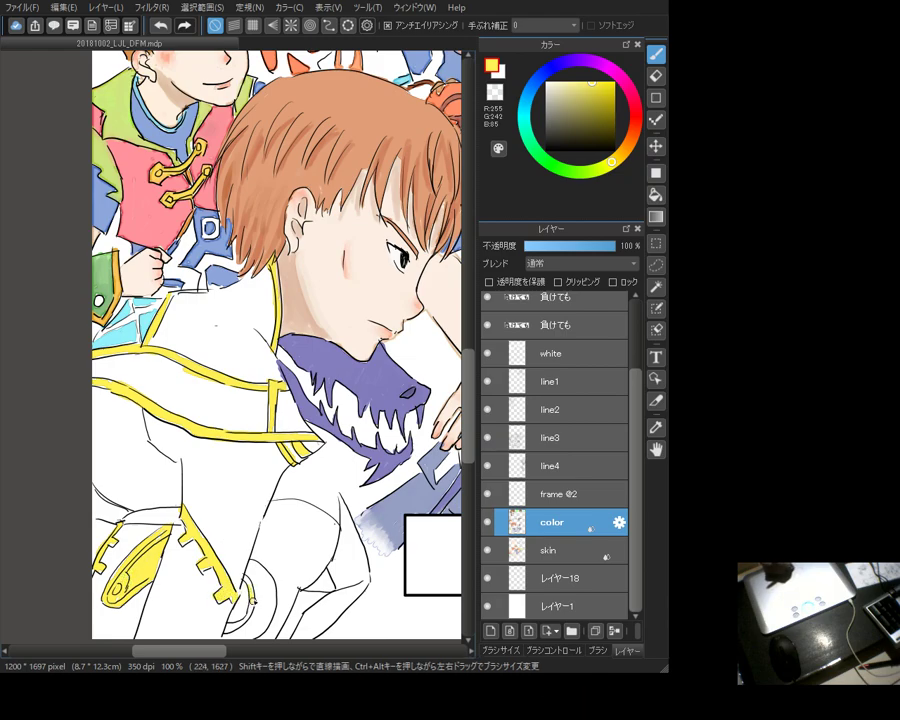
{"action": "mouse_move", "coordinate": [246, 580]}
{"action": "left_mouse_down"}
{"action": "mouse_move", "coordinate": [250, 564]}
{"action": "mouse_move", "coordinate": [258, 568]}
{"action": "mouse_move", "coordinate": [268, 607]}
{"action": "mouse_move", "coordinate": [256, 590]}
{"action": "mouse_move", "coordinate": [240, 627]}
{"action": "mouse_move", "coordinate": [258, 612]}
{"action": "mouse_move", "coordinate": [268, 623]}
{"action": "left_mouse_up"}
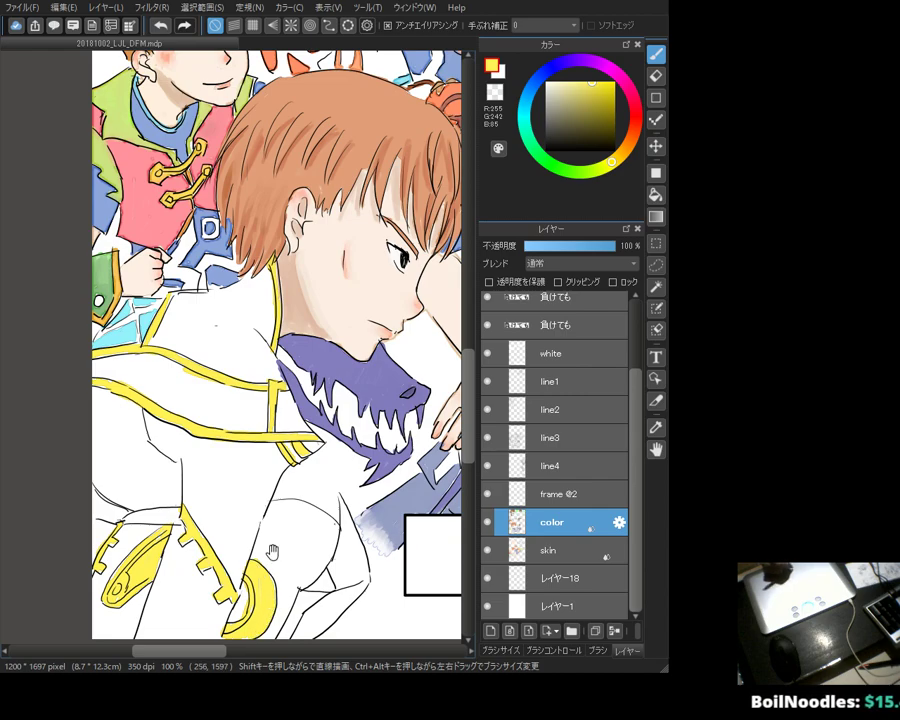
Step: Shade the oval and round yellow ornaments with orange tones R255 G213 B93 and R255 G188 B93
{"action": "left_click_drag", "start_coordinate": [271, 553], "coordinate": [239, 521]}
{"action": "left_click_drag", "start_coordinate": [622, 163], "coordinate": [620, 156]}
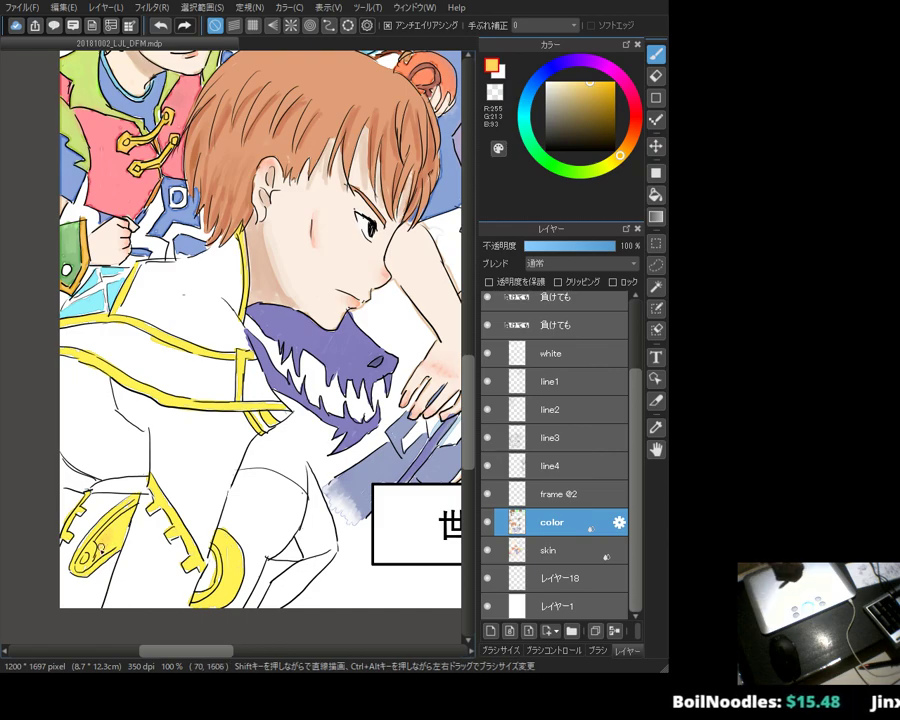
{"action": "left_click", "coordinate": [626, 148]}
{"action": "mouse_move", "coordinate": [119, 534]}
{"action": "left_mouse_down"}
{"action": "mouse_move", "coordinate": [101, 540]}
{"action": "mouse_move", "coordinate": [112, 533]}
{"action": "left_mouse_up"}
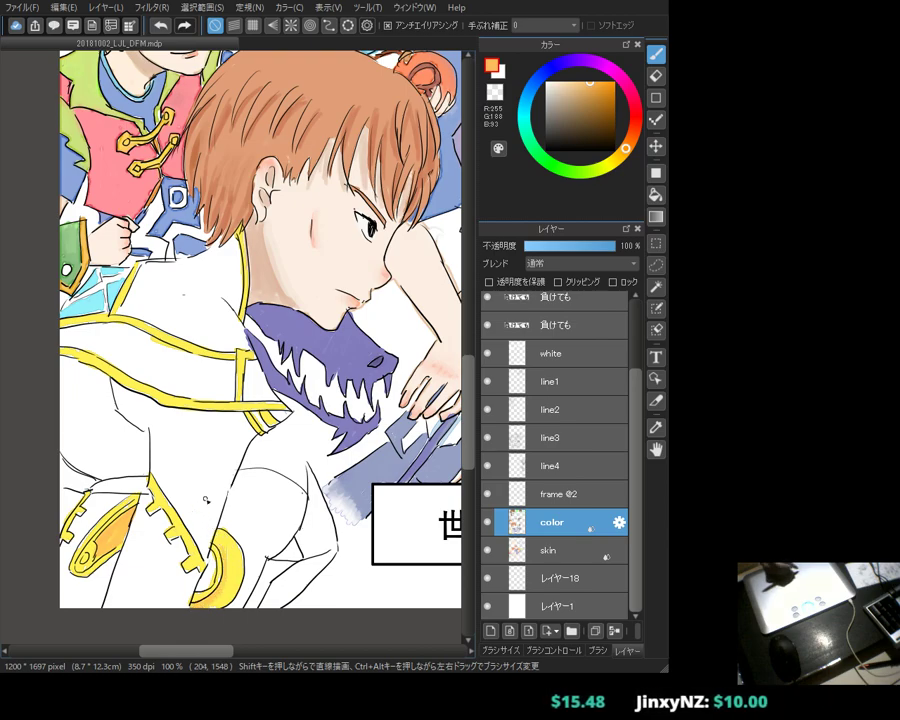
Step: Paint the round ornament's centre and the wide cape band between the yellow trims light cyan R155 G250 B255
{"action": "left_click", "coordinate": [524, 113]}
{"action": "left_click", "coordinate": [573, 83]}
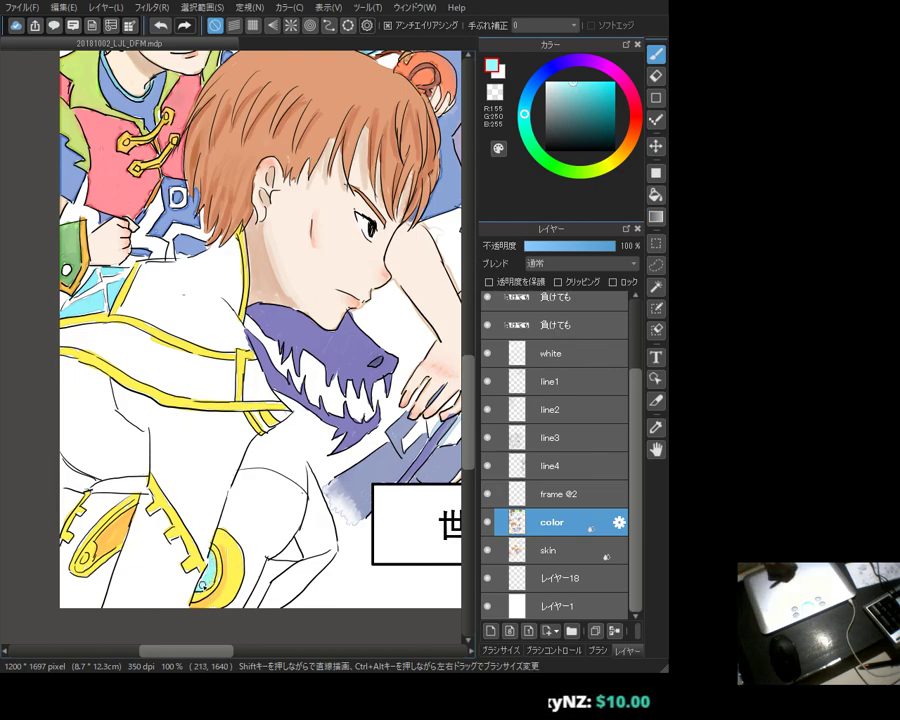
{"action": "left_click_drag", "start_coordinate": [136, 270], "coordinate": [160, 278]}
{"action": "mouse_move", "coordinate": [285, 371]}
{"action": "left_mouse_down"}
{"action": "mouse_move", "coordinate": [283, 383]}
{"action": "mouse_move", "coordinate": [285, 375]}
{"action": "left_mouse_up"}
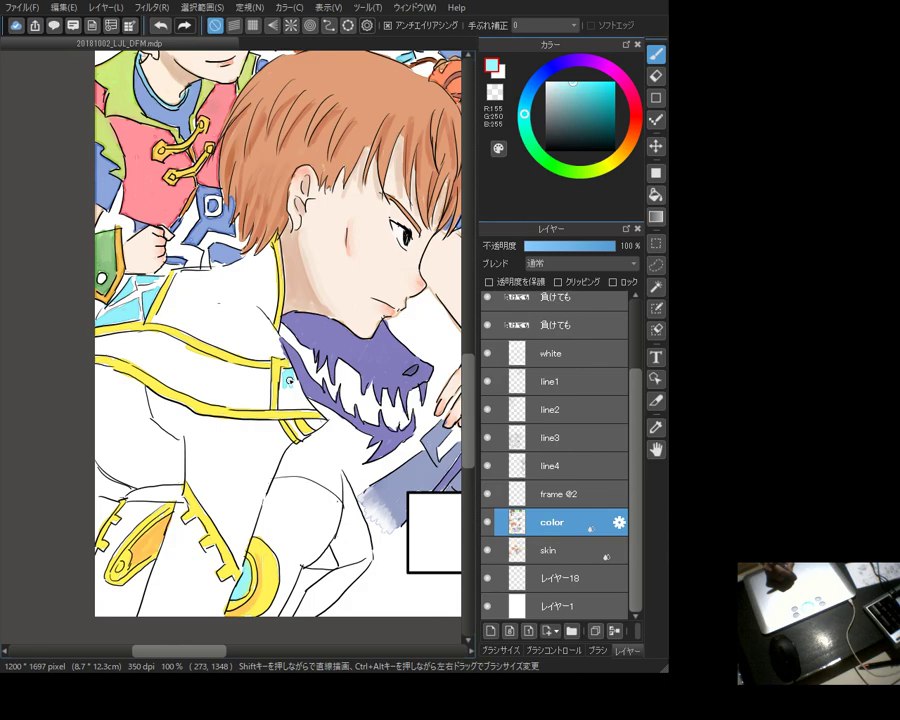
{"action": "mouse_move", "coordinate": [289, 405]}
{"action": "left_mouse_down"}
{"action": "mouse_move", "coordinate": [300, 404]}
{"action": "mouse_move", "coordinate": [294, 383]}
{"action": "left_mouse_up"}
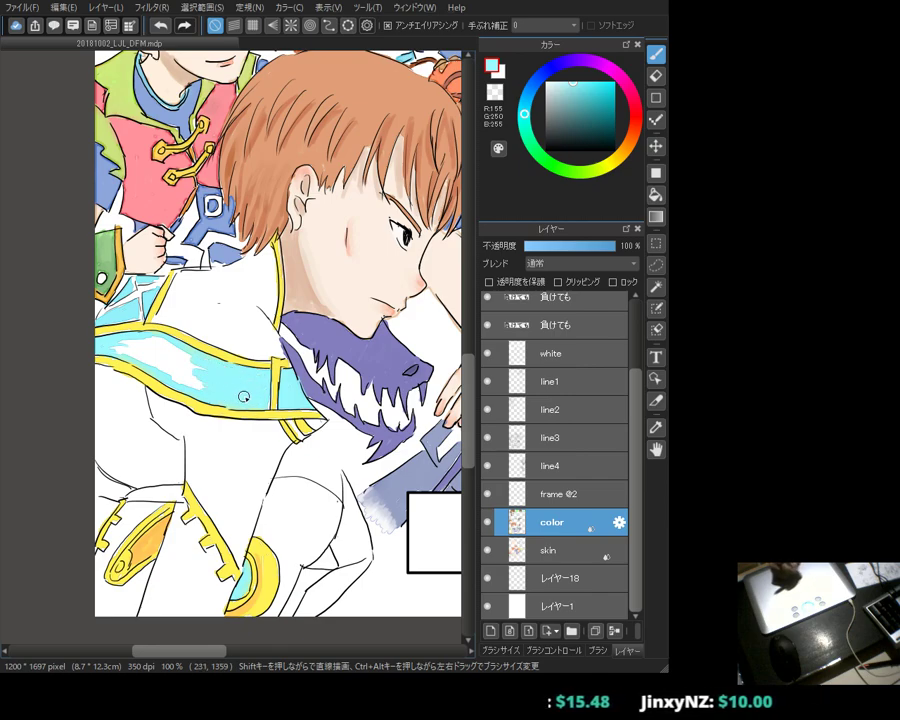
{"action": "mouse_move", "coordinate": [182, 347]}
{"action": "left_mouse_down"}
{"action": "mouse_move", "coordinate": [143, 343]}
{"action": "mouse_move", "coordinate": [174, 371]}
{"action": "mouse_move", "coordinate": [164, 343]}
{"action": "left_mouse_up"}
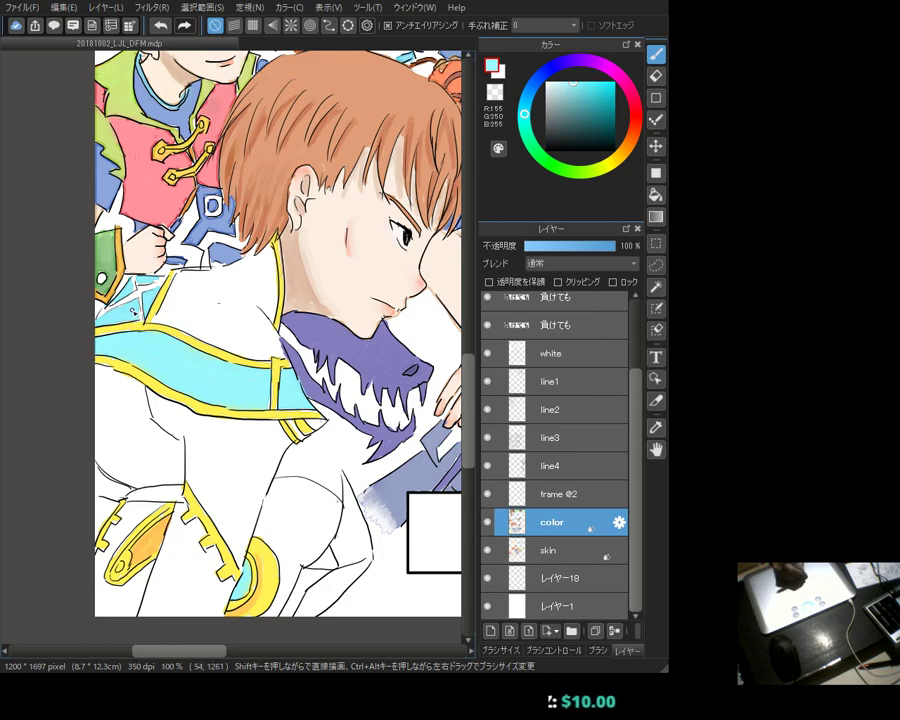
Step: Shade the cyan facets at the profile character's shoulder with light blue R155 G205 B255 and clean up their edges
{"action": "left_click", "coordinate": [533, 89]}
{"action": "left_click_drag", "start_coordinate": [536, 90], "coordinate": [532, 90]}
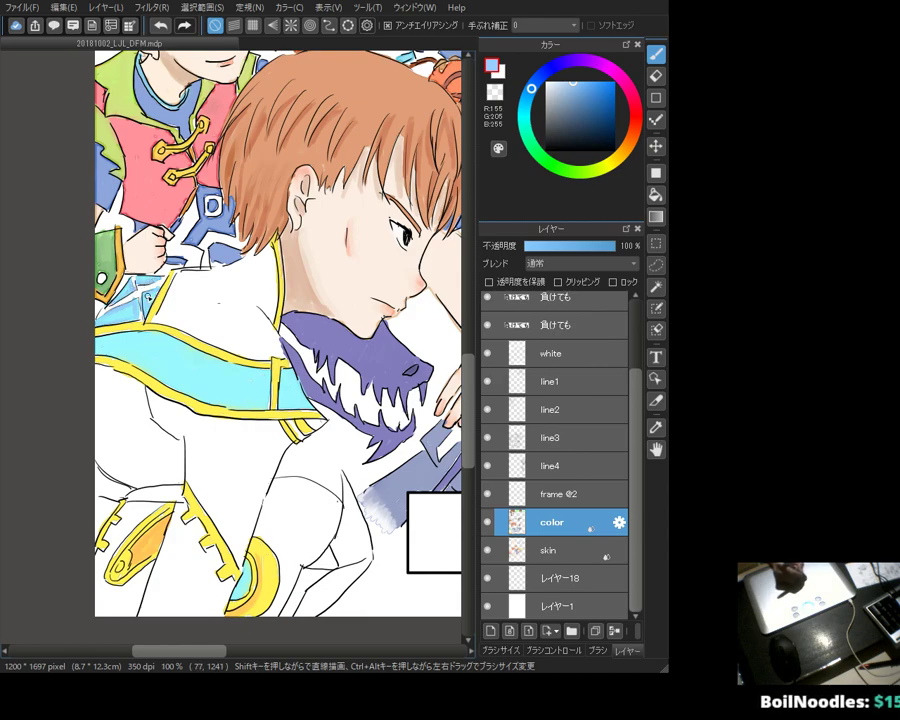
{"action": "key", "text": "e"}
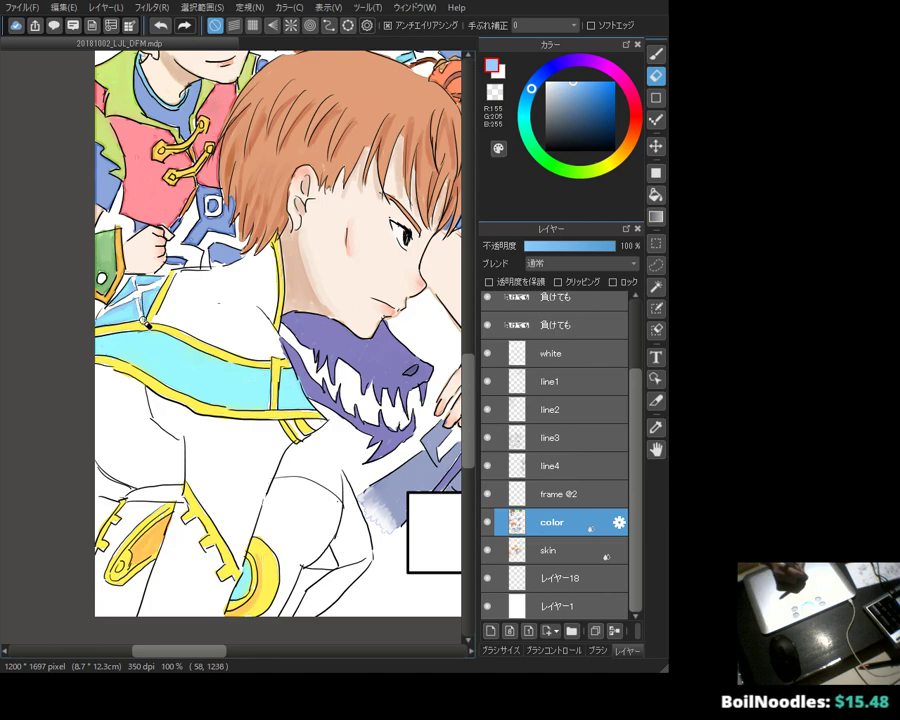
{"action": "key", "text": "b"}
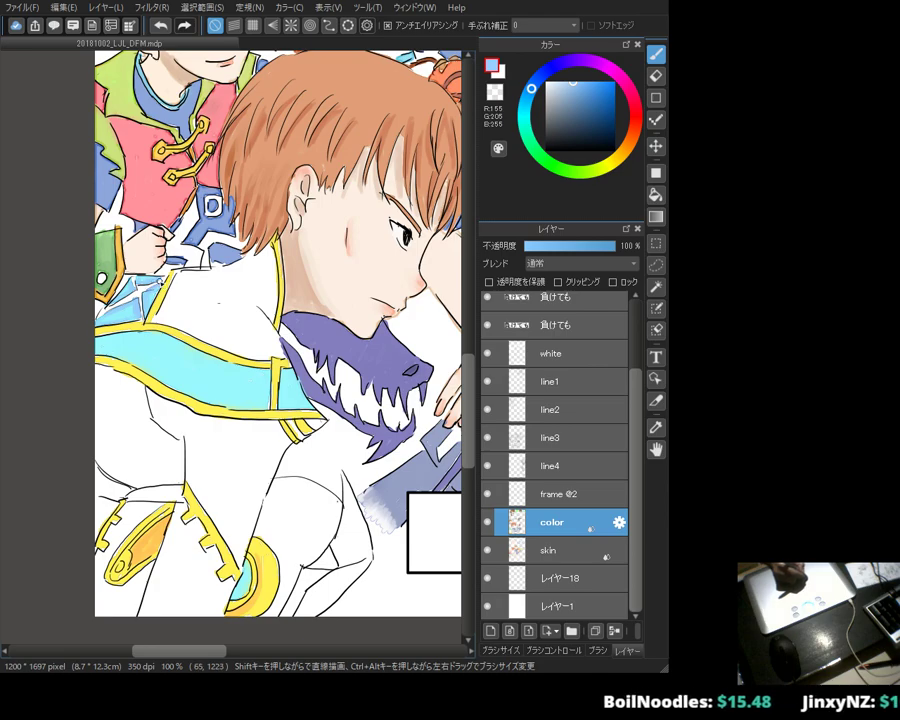
Step: Paint the profile character's upper cape, between the yellow collar and the cyan band, blue-grey R149 G160 B196
{"action": "left_click_drag", "start_coordinate": [268, 390], "coordinate": [222, 365]}
{"action": "mouse_move", "coordinate": [185, 431]}
{"action": "left_mouse_down"}
{"action": "mouse_move", "coordinate": [217, 445]}
{"action": "mouse_move", "coordinate": [202, 466]}
{"action": "left_mouse_up"}
{"action": "mouse_move", "coordinate": [218, 450]}
{"action": "left_mouse_down"}
{"action": "mouse_move", "coordinate": [208, 468]}
{"action": "mouse_move", "coordinate": [217, 459]}
{"action": "mouse_move", "coordinate": [226, 488]}
{"action": "left_mouse_up"}
{"action": "left_click", "coordinate": [414, 437], "text": "alt"}
{"action": "left_click_drag", "start_coordinate": [245, 445], "coordinate": [234, 487]}
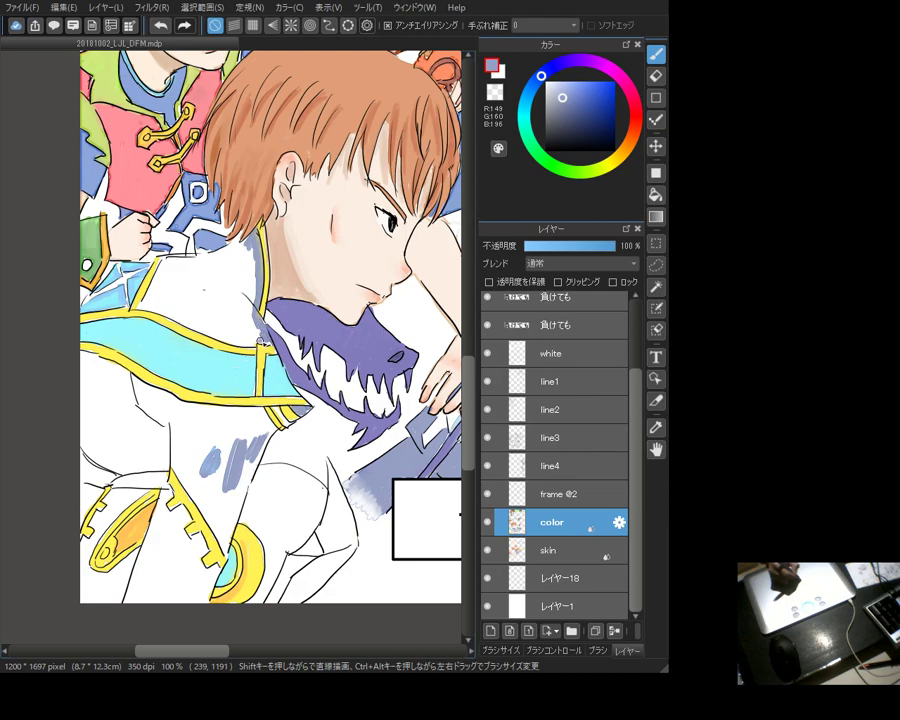
{"action": "mouse_move", "coordinate": [149, 303]}
{"action": "left_mouse_down"}
{"action": "mouse_move", "coordinate": [212, 330]}
{"action": "mouse_move", "coordinate": [192, 329]}
{"action": "left_mouse_up"}
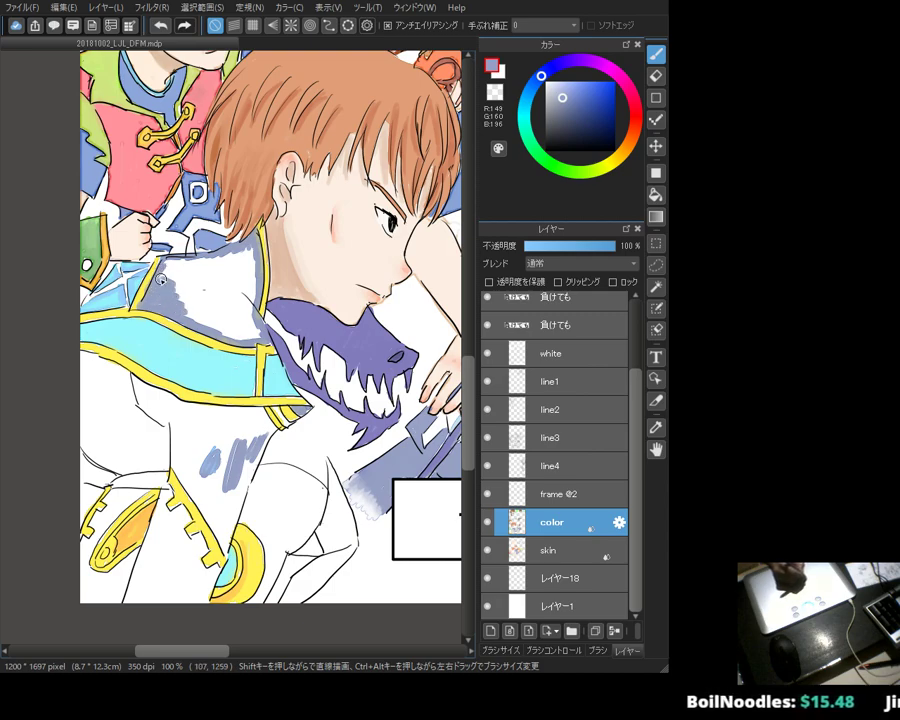
{"action": "mouse_move", "coordinate": [163, 275]}
{"action": "left_mouse_down"}
{"action": "mouse_move", "coordinate": [201, 258]}
{"action": "mouse_move", "coordinate": [230, 263]}
{"action": "mouse_move", "coordinate": [248, 270]}
{"action": "mouse_move", "coordinate": [253, 300]}
{"action": "mouse_move", "coordinate": [226, 265]}
{"action": "left_mouse_up"}
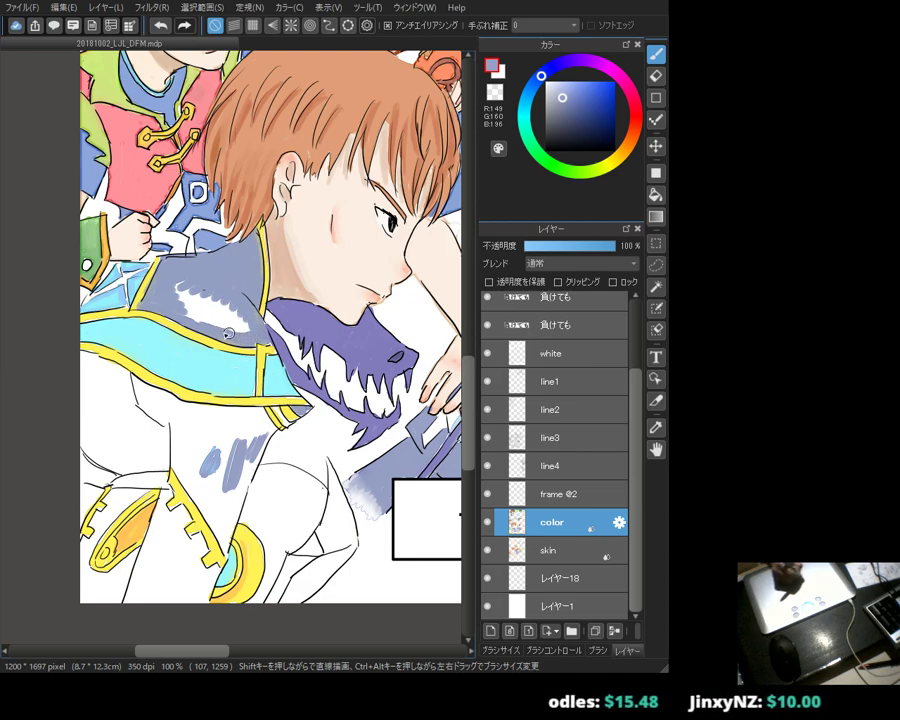
{"action": "mouse_move", "coordinate": [181, 276]}
{"action": "left_mouse_down"}
{"action": "mouse_move", "coordinate": [222, 296]}
{"action": "mouse_move", "coordinate": [215, 320]}
{"action": "mouse_move", "coordinate": [251, 323]}
{"action": "mouse_move", "coordinate": [249, 333]}
{"action": "mouse_move", "coordinate": [184, 316]}
{"action": "mouse_move", "coordinate": [223, 326]}
{"action": "left_mouse_up"}
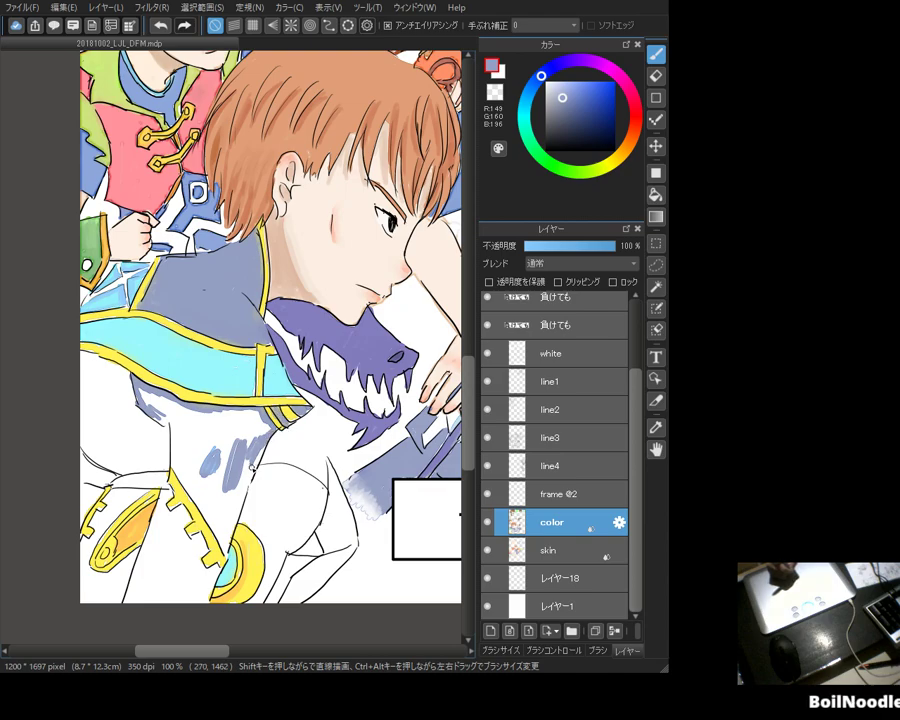
Step: Fill the pointed cape section below the cyan band with blue-grey R149 G160 B196 and touch up the small yellow straps
{"action": "left_click_drag", "start_coordinate": [258, 463], "coordinate": [242, 501]}
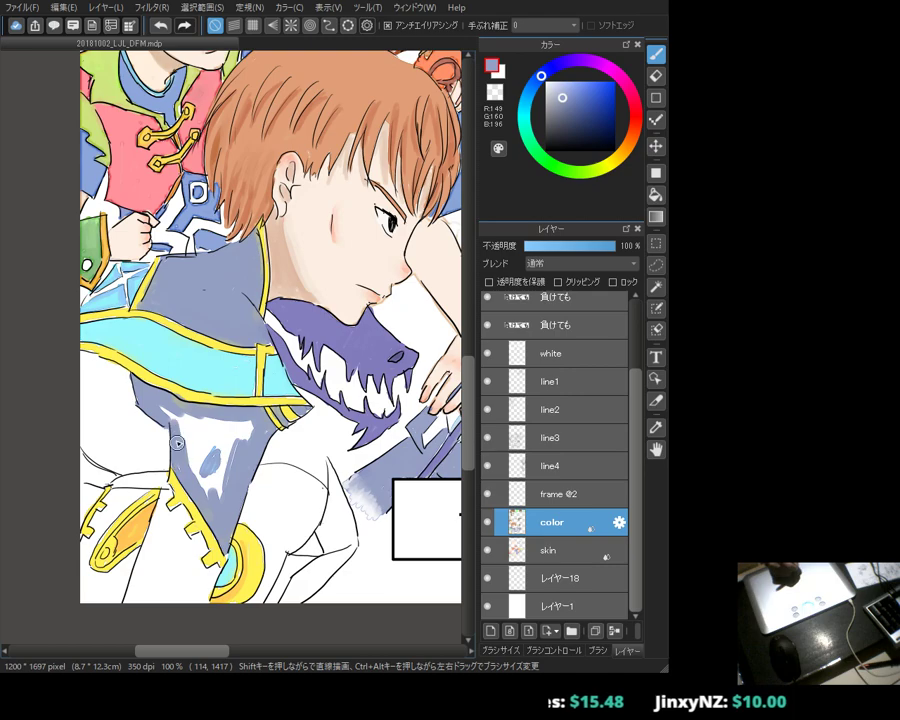
{"action": "mouse_move", "coordinate": [182, 448]}
{"action": "left_mouse_down"}
{"action": "mouse_move", "coordinate": [221, 457]}
{"action": "mouse_move", "coordinate": [203, 493]}
{"action": "mouse_move", "coordinate": [222, 495]}
{"action": "mouse_move", "coordinate": [249, 426]}
{"action": "mouse_move", "coordinate": [211, 430]}
{"action": "mouse_move", "coordinate": [173, 405]}
{"action": "mouse_move", "coordinate": [234, 437]}
{"action": "left_mouse_up"}
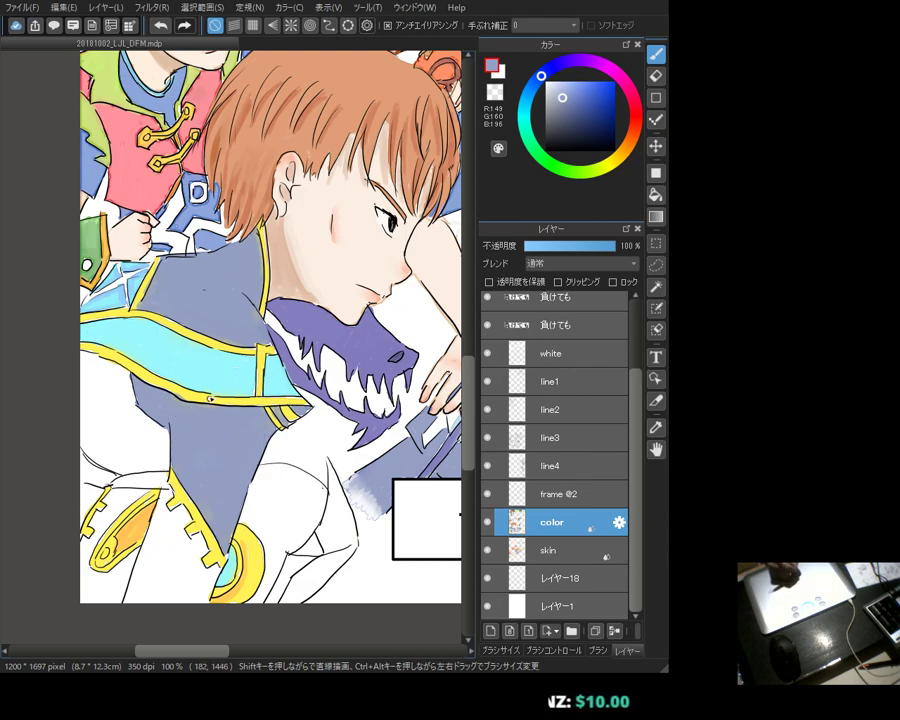
{"action": "left_click", "coordinate": [276, 413], "text": "alt"}
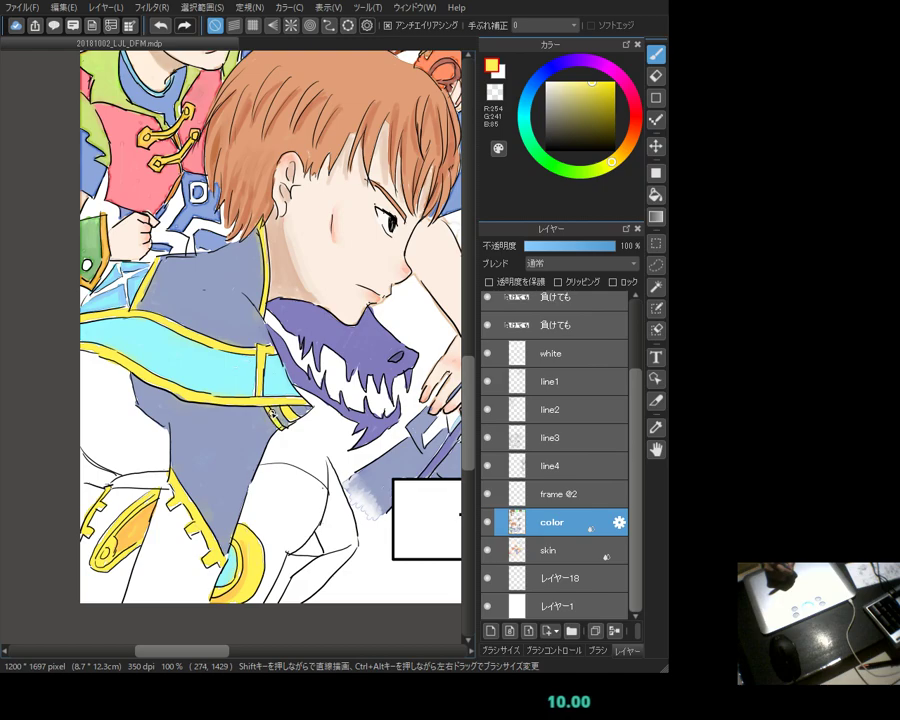
{"action": "left_click", "coordinate": [211, 465], "text": "alt"}
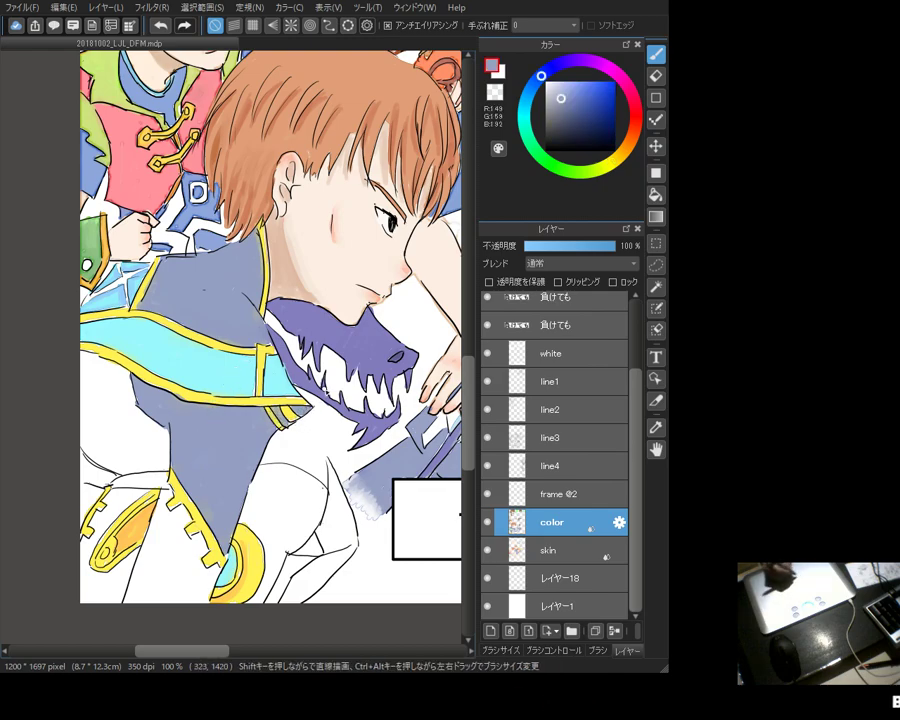
Step: Paint the profile character's sleeve and the garment panel between the oval and round ornaments teal R125 G183 B190
{"action": "left_click_drag", "start_coordinate": [533, 104], "coordinate": [537, 150]}
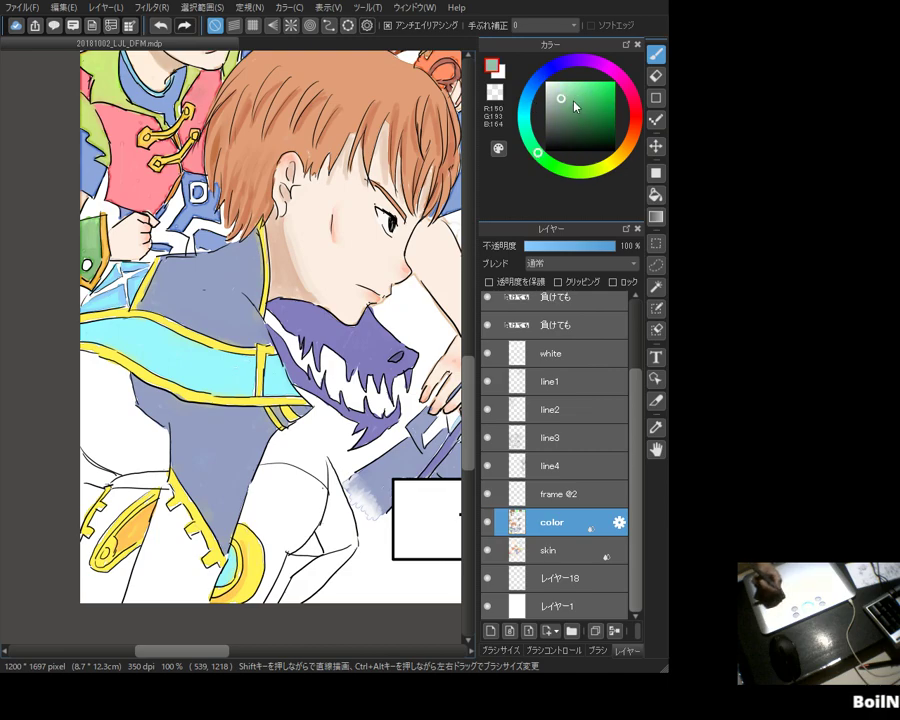
{"action": "left_click", "coordinate": [526, 113]}
{"action": "left_click_drag", "start_coordinate": [527, 113], "coordinate": [525, 109]}
{"action": "left_click_drag", "start_coordinate": [178, 511], "coordinate": [180, 520]}
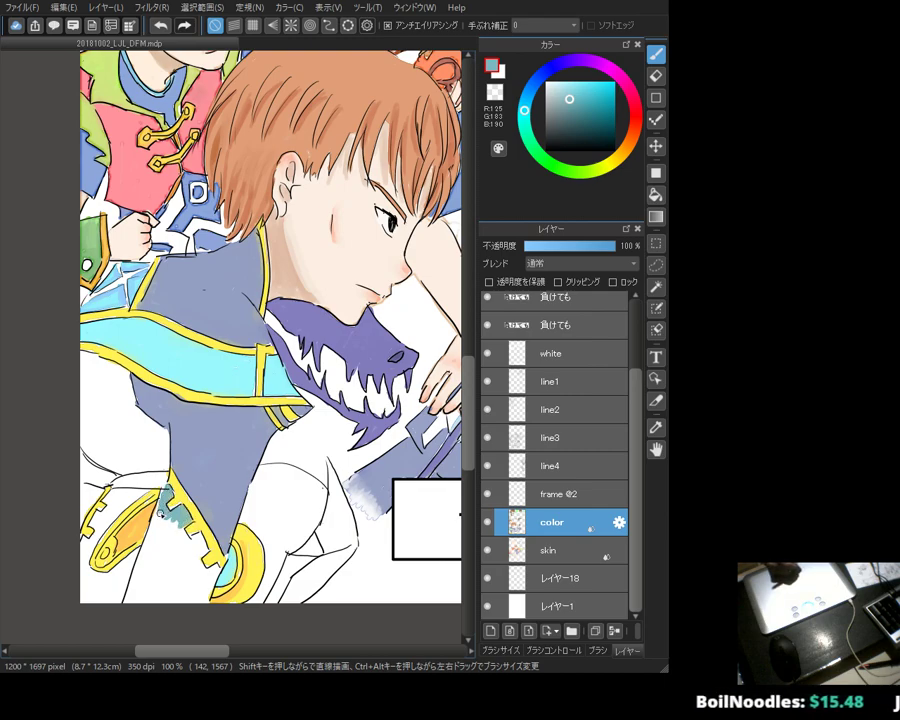
{"action": "left_click_drag", "start_coordinate": [160, 517], "coordinate": [126, 609]}
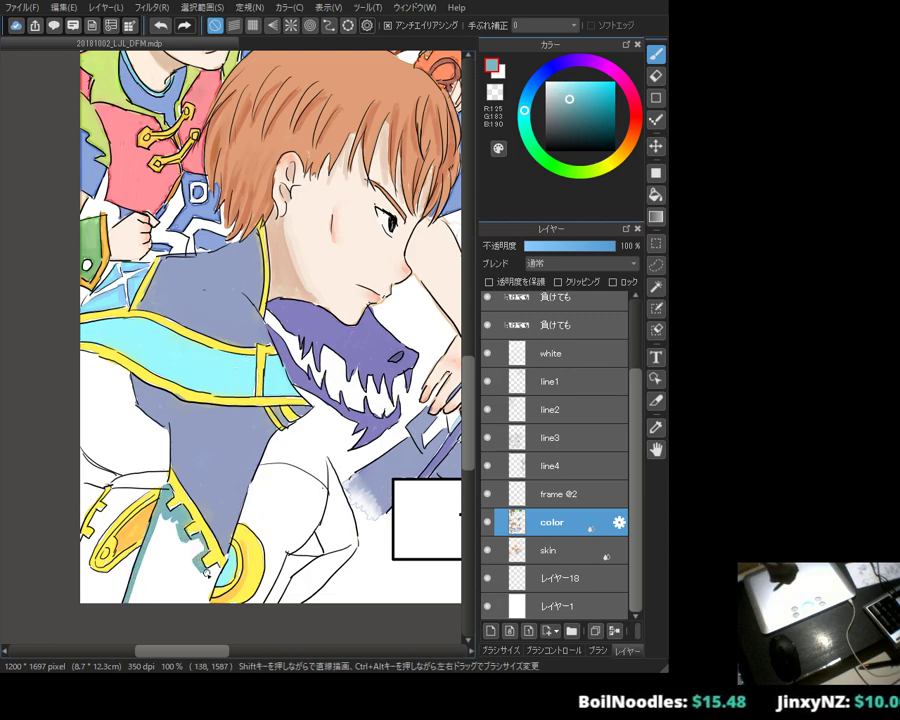
{"action": "left_click_drag", "start_coordinate": [216, 567], "coordinate": [210, 593]}
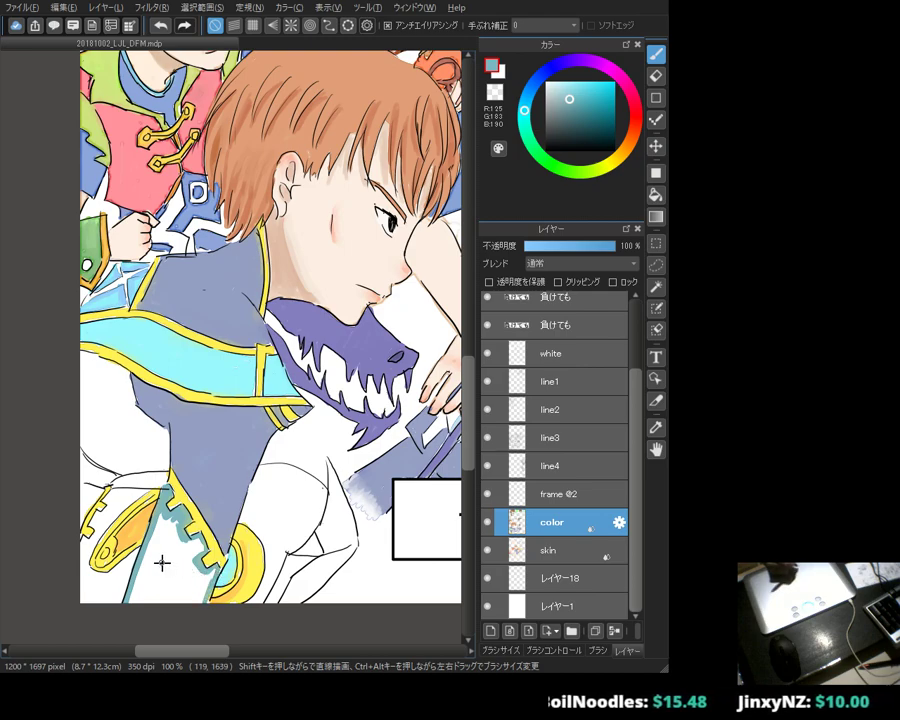
{"action": "mouse_move", "coordinate": [167, 517]}
{"action": "left_mouse_down"}
{"action": "mouse_move", "coordinate": [204, 548]}
{"action": "mouse_move", "coordinate": [191, 554]}
{"action": "mouse_move", "coordinate": [205, 579]}
{"action": "mouse_move", "coordinate": [214, 569]}
{"action": "mouse_move", "coordinate": [203, 599]}
{"action": "mouse_move", "coordinate": [189, 573]}
{"action": "mouse_move", "coordinate": [189, 542]}
{"action": "mouse_move", "coordinate": [155, 555]}
{"action": "left_mouse_up"}
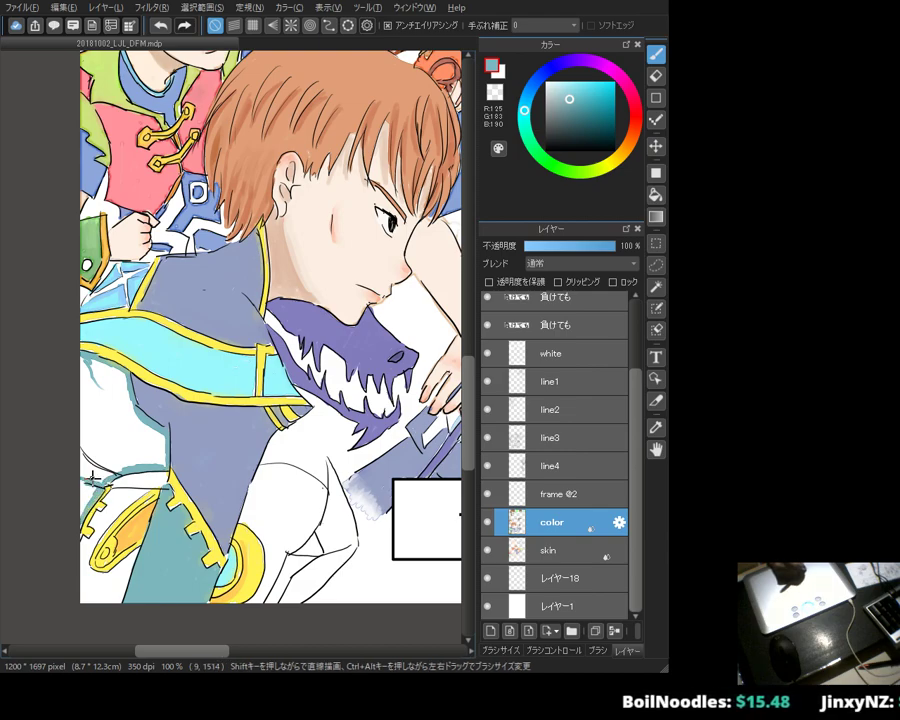
{"action": "mouse_move", "coordinate": [97, 472]}
{"action": "left_mouse_down"}
{"action": "mouse_move", "coordinate": [93, 427]}
{"action": "mouse_move", "coordinate": [122, 435]}
{"action": "mouse_move", "coordinate": [85, 458]}
{"action": "mouse_move", "coordinate": [93, 464]}
{"action": "mouse_move", "coordinate": [125, 448]}
{"action": "mouse_move", "coordinate": [124, 466]}
{"action": "mouse_move", "coordinate": [163, 439]}
{"action": "mouse_move", "coordinate": [139, 463]}
{"action": "mouse_move", "coordinate": [122, 377]}
{"action": "mouse_move", "coordinate": [90, 362]}
{"action": "mouse_move", "coordinate": [119, 386]}
{"action": "mouse_move", "coordinate": [114, 398]}
{"action": "mouse_move", "coordinate": [124, 405]}
{"action": "mouse_move", "coordinate": [86, 436]}
{"action": "mouse_move", "coordinate": [120, 426]}
{"action": "left_mouse_up"}
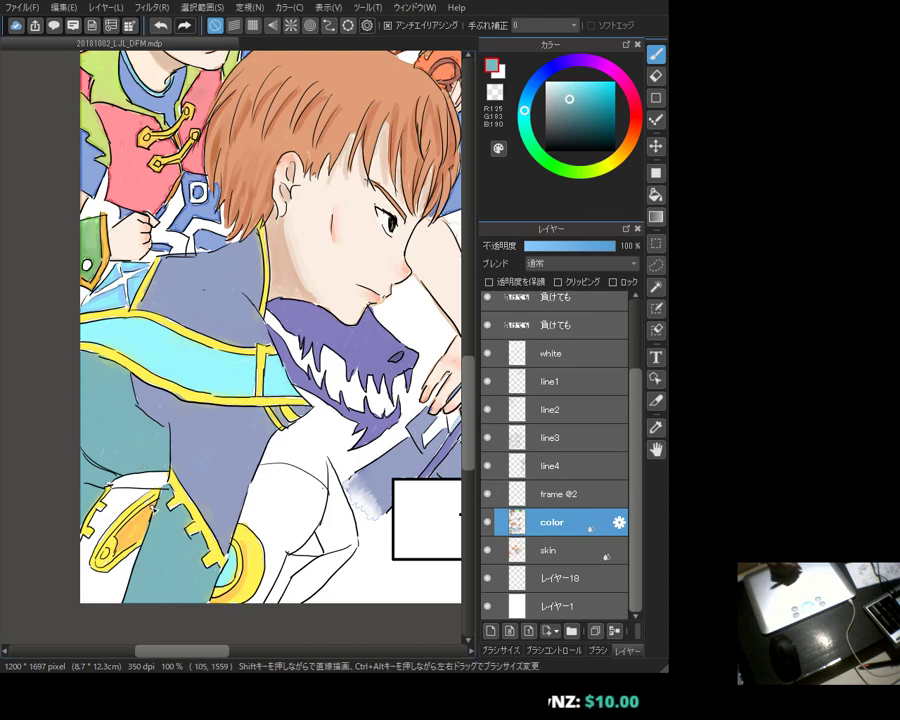
Step: Paint the cloth around the oval ornament and shade the narrow band below the teal sleeve with slate blue R113 G145 B162
{"action": "left_click", "coordinate": [569, 106]}
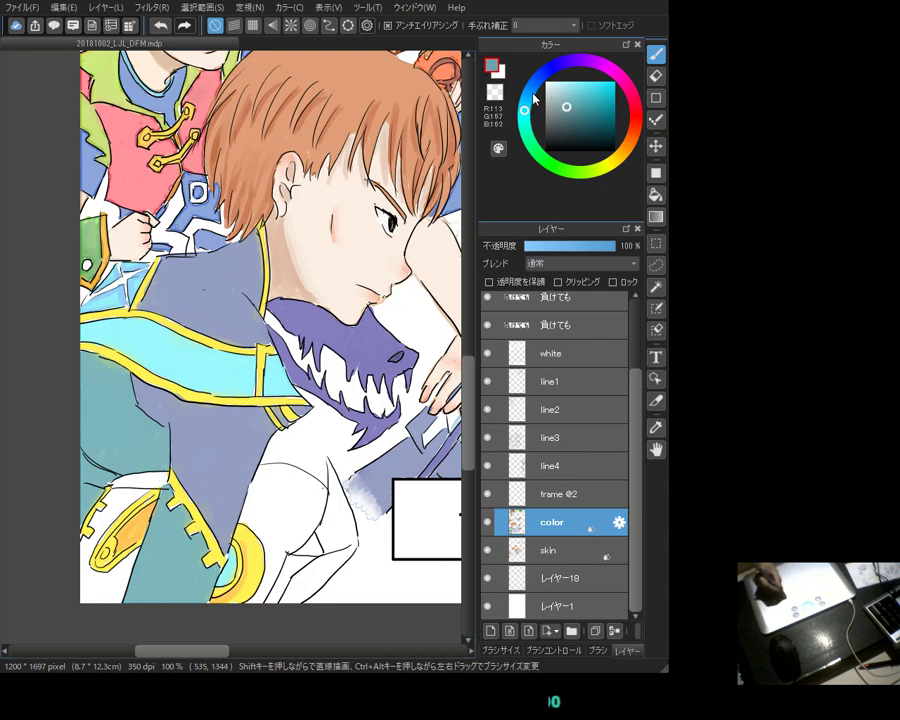
{"action": "left_click", "coordinate": [529, 98]}
{"action": "mouse_move", "coordinate": [134, 491]}
{"action": "left_mouse_down"}
{"action": "mouse_move", "coordinate": [122, 496]}
{"action": "mouse_move", "coordinate": [134, 499]}
{"action": "left_mouse_up"}
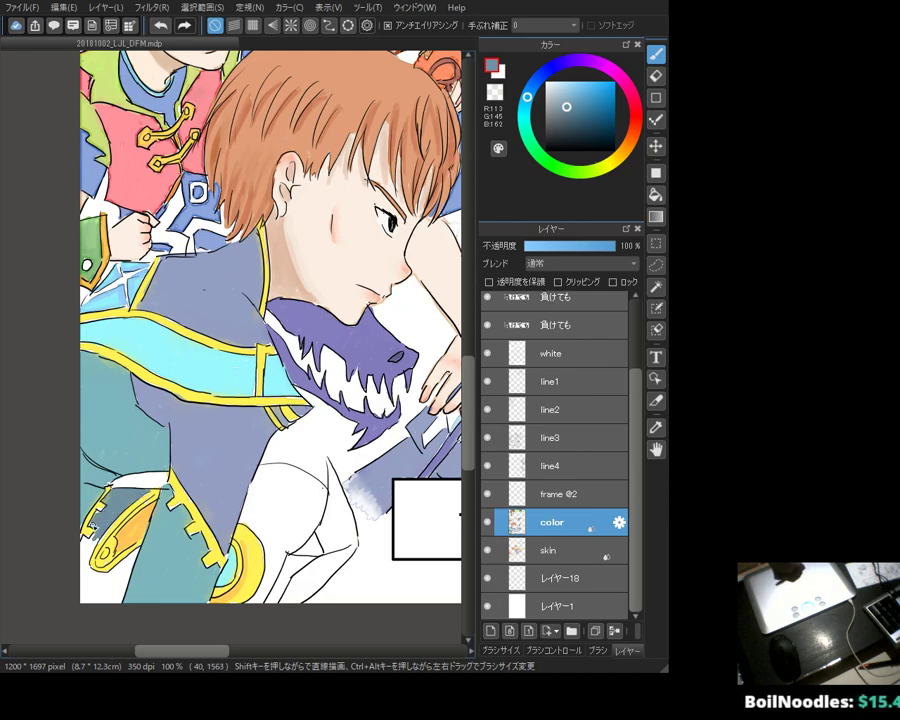
{"action": "left_click_drag", "start_coordinate": [98, 531], "coordinate": [84, 565]}
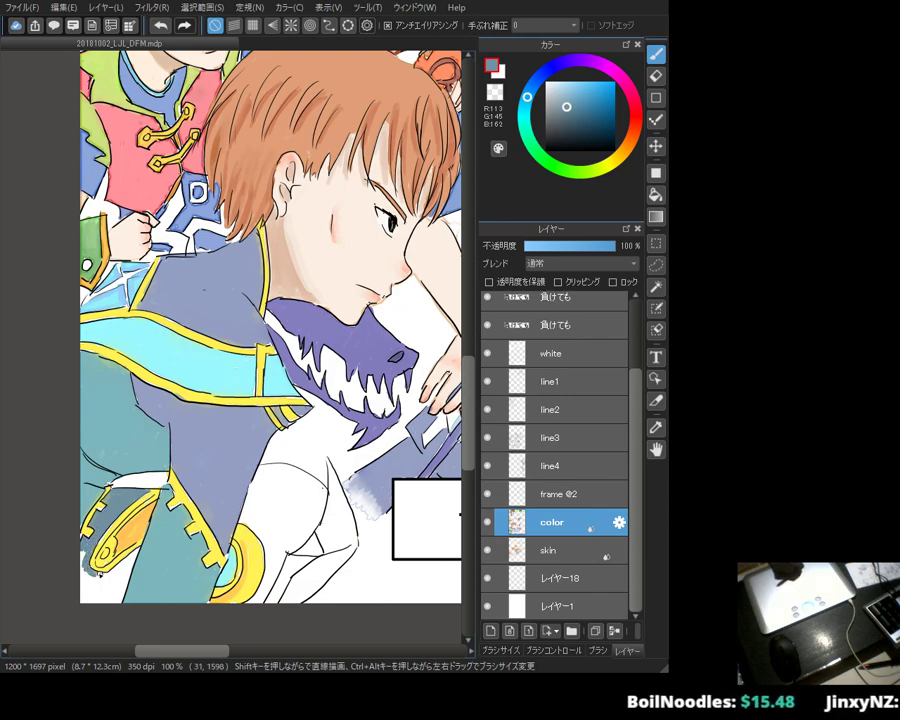
{"action": "mouse_move", "coordinate": [116, 575]}
{"action": "left_mouse_down"}
{"action": "mouse_move", "coordinate": [131, 559]}
{"action": "mouse_move", "coordinate": [119, 595]}
{"action": "mouse_move", "coordinate": [120, 581]}
{"action": "mouse_move", "coordinate": [83, 578]}
{"action": "left_mouse_up"}
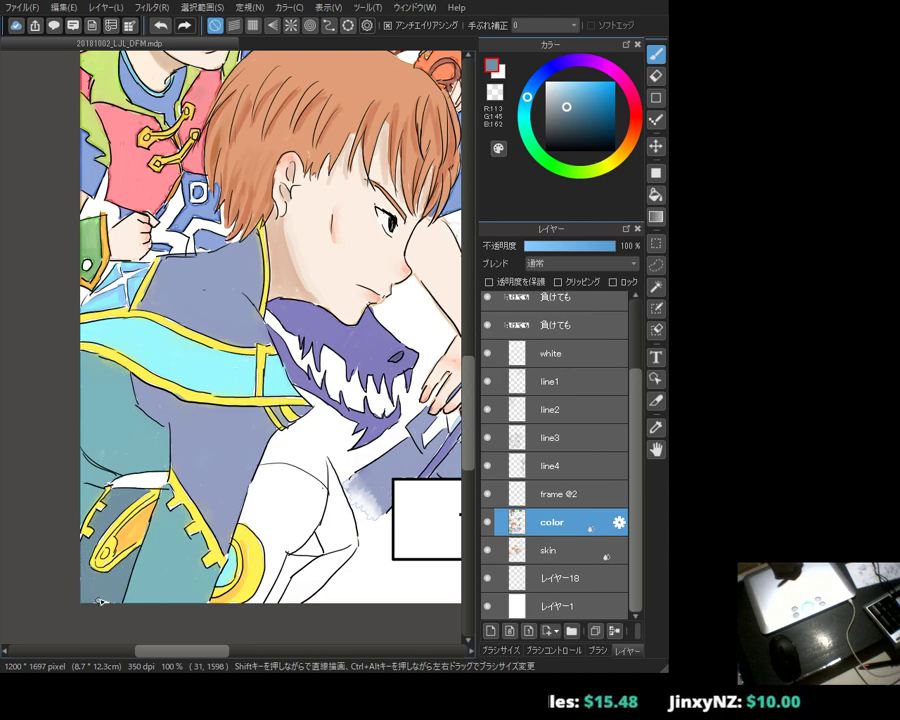
{"action": "left_click_drag", "start_coordinate": [221, 475], "coordinate": [181, 468]}
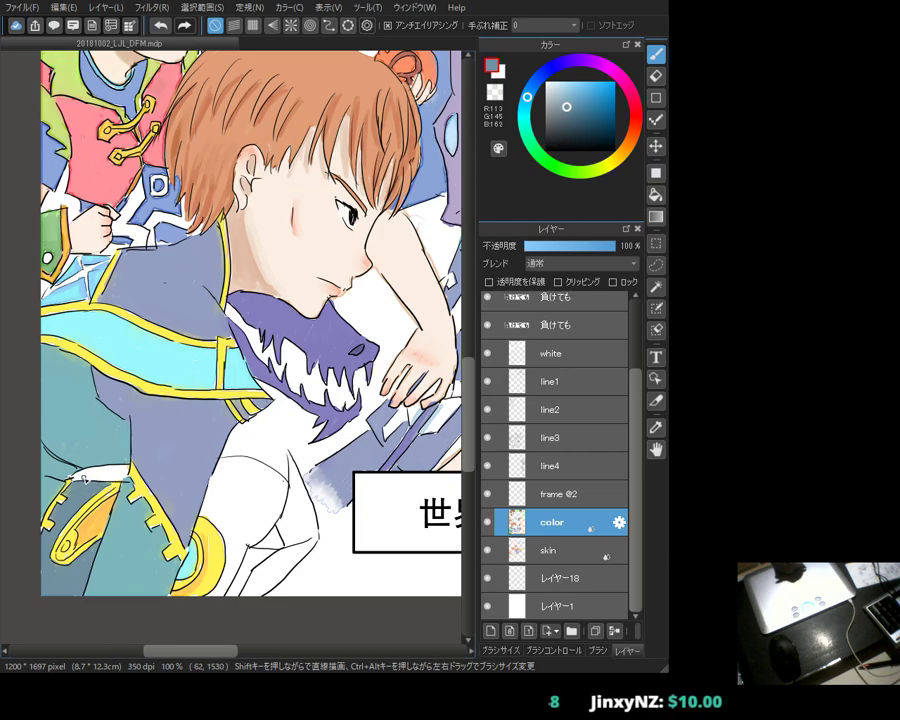
{"action": "mouse_move", "coordinate": [112, 475]}
{"action": "left_mouse_down"}
{"action": "mouse_move", "coordinate": [96, 480]}
{"action": "mouse_move", "coordinate": [126, 479]}
{"action": "left_mouse_up"}
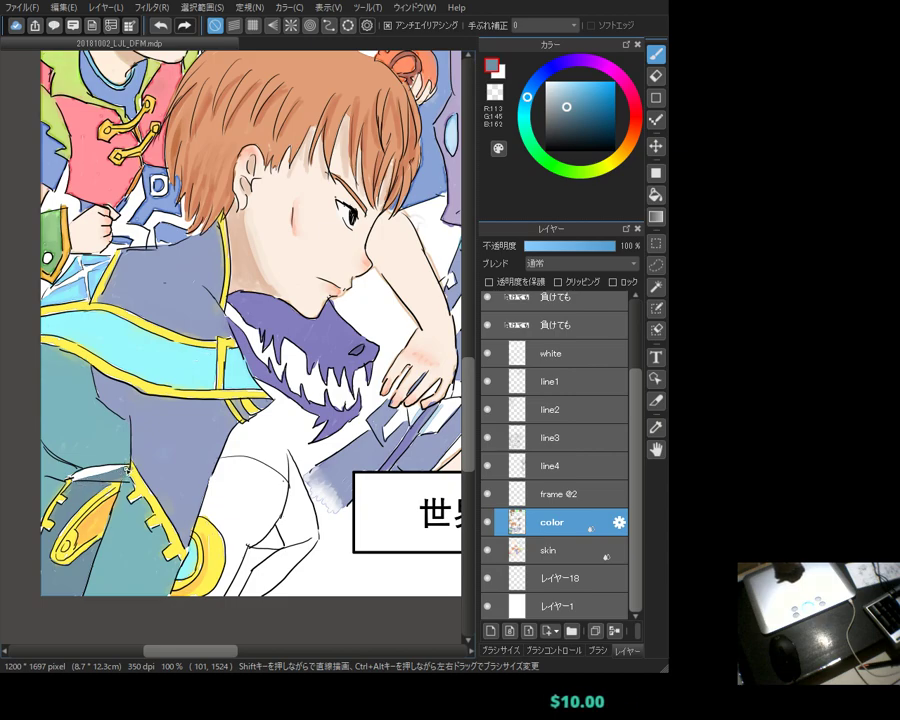
Step: Fill the rounded garment section beside the round ornament with slate blue R113 G144 B159
{"action": "left_click", "coordinate": [92, 332], "text": "alt"}
{"action": "left_click", "coordinate": [141, 462], "text": "alt"}
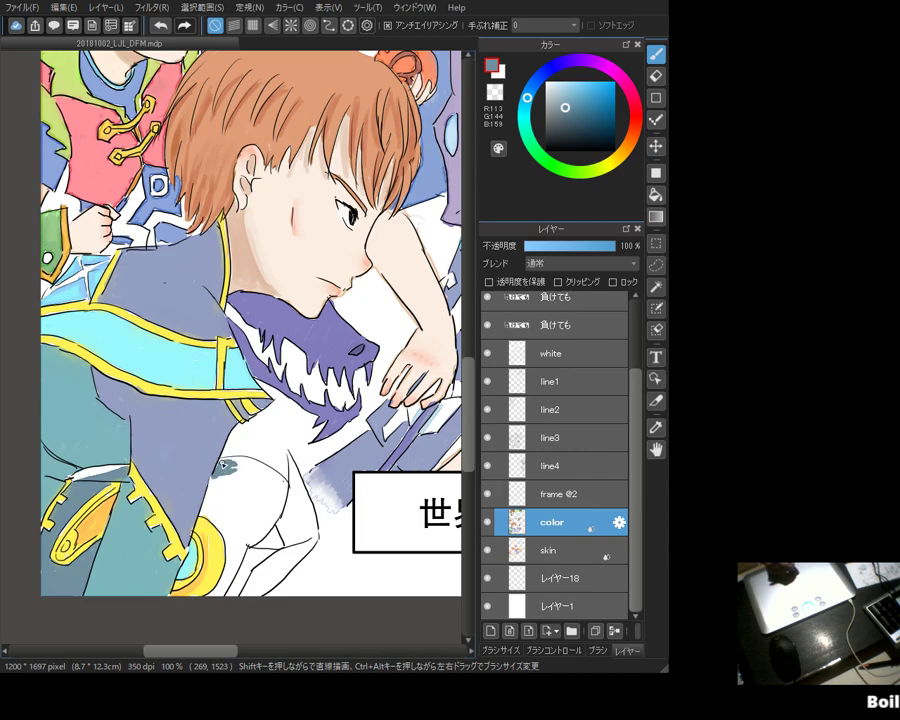
{"action": "left_click_drag", "start_coordinate": [247, 460], "coordinate": [280, 477]}
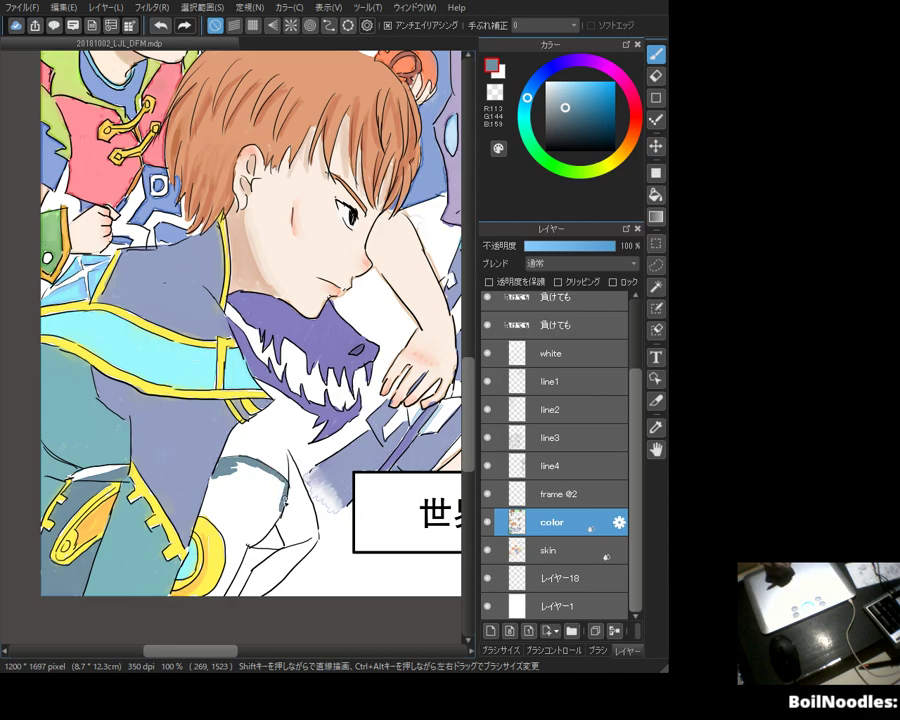
{"action": "left_click_drag", "start_coordinate": [278, 522], "coordinate": [259, 541]}
{"action": "left_click_drag", "start_coordinate": [175, 382], "coordinate": [160, 415]}
{"action": "mouse_move", "coordinate": [226, 594]}
{"action": "left_mouse_down"}
{"action": "mouse_move", "coordinate": [213, 600]}
{"action": "mouse_move", "coordinate": [233, 551]}
{"action": "left_mouse_up"}
{"action": "left_click_drag", "start_coordinate": [160, 390], "coordinate": [149, 340]}
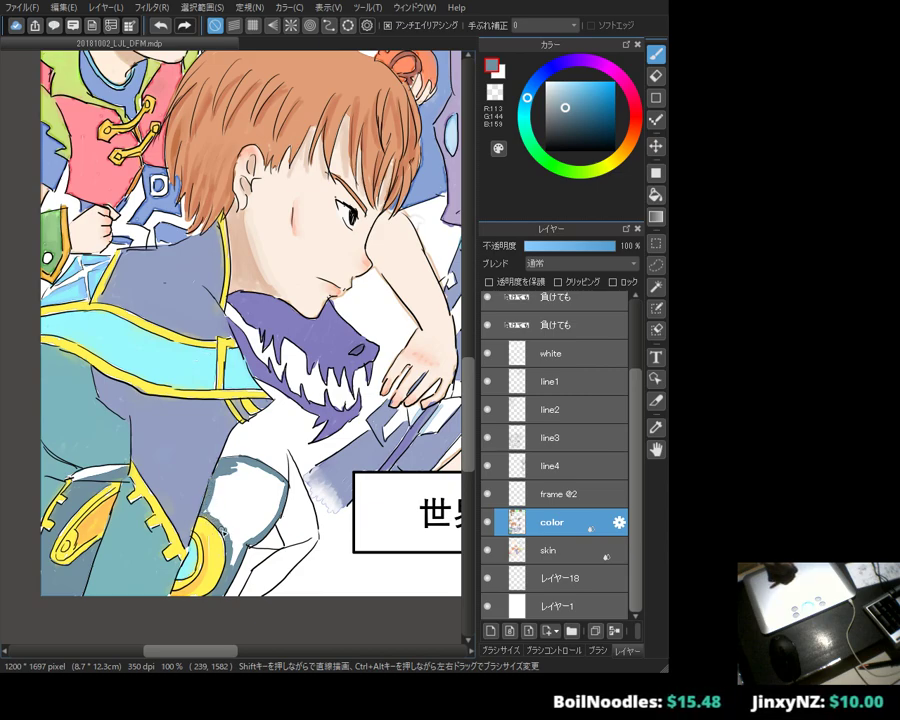
{"action": "mouse_move", "coordinate": [234, 530]}
{"action": "left_mouse_down"}
{"action": "mouse_move", "coordinate": [284, 495]}
{"action": "mouse_move", "coordinate": [264, 472]}
{"action": "mouse_move", "coordinate": [271, 478]}
{"action": "mouse_move", "coordinate": [233, 474]}
{"action": "mouse_move", "coordinate": [218, 495]}
{"action": "mouse_move", "coordinate": [224, 477]}
{"action": "mouse_move", "coordinate": [207, 515]}
{"action": "mouse_move", "coordinate": [239, 537]}
{"action": "mouse_move", "coordinate": [235, 513]}
{"action": "mouse_move", "coordinate": [219, 501]}
{"action": "mouse_move", "coordinate": [223, 517]}
{"action": "mouse_move", "coordinate": [269, 507]}
{"action": "mouse_move", "coordinate": [267, 498]}
{"action": "mouse_move", "coordinate": [240, 476]}
{"action": "left_mouse_up"}
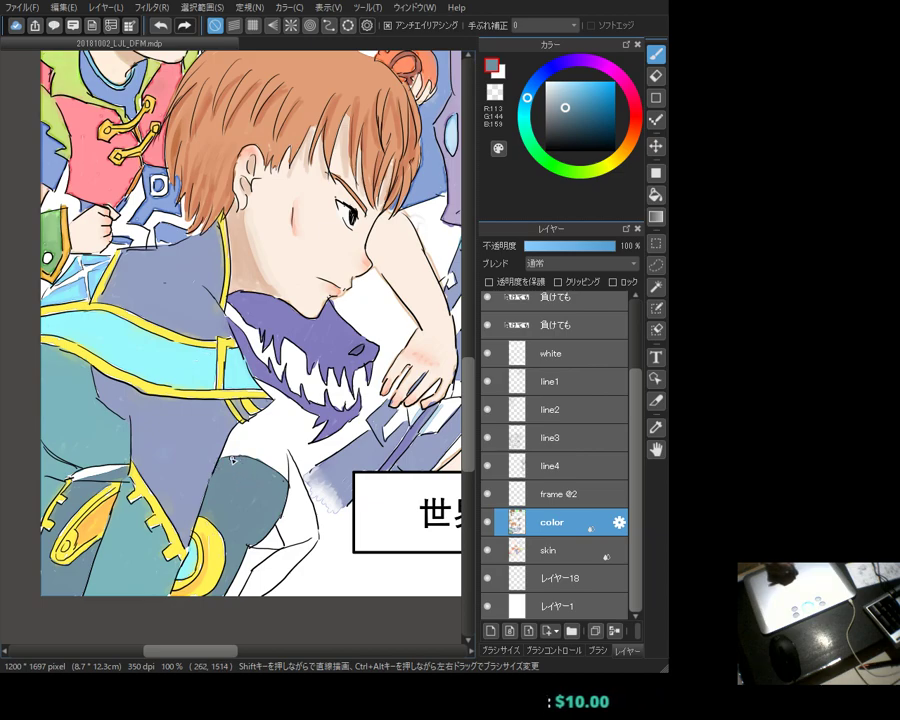
Step: Shade the white folded cloth beside the rounded slate section with pale blue R217 G232 B242 and erase the excess
{"action": "left_click", "coordinate": [277, 482], "text": "alt"}
{"action": "mouse_move", "coordinate": [316, 365]}
{"action": "left_mouse_down"}
{"action": "mouse_move", "coordinate": [77, 242]}
{"action": "mouse_move", "coordinate": [57, 242]}
{"action": "left_mouse_up"}
{"action": "left_click", "coordinate": [323, 320], "text": "alt"}
{"action": "left_click_drag", "start_coordinate": [143, 387], "coordinate": [370, 435]}
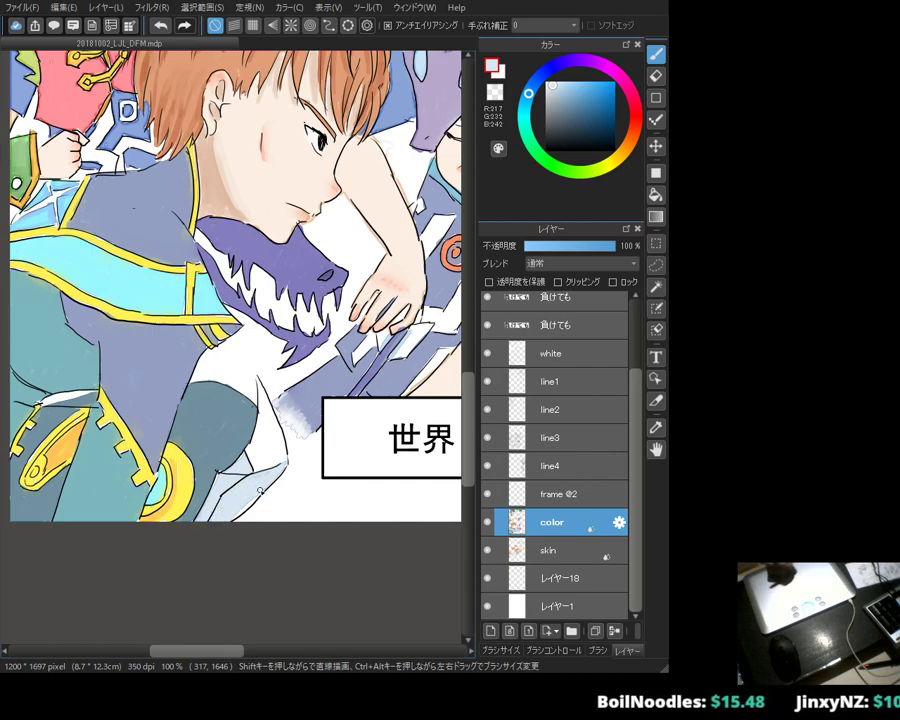
{"action": "key", "text": "e"}
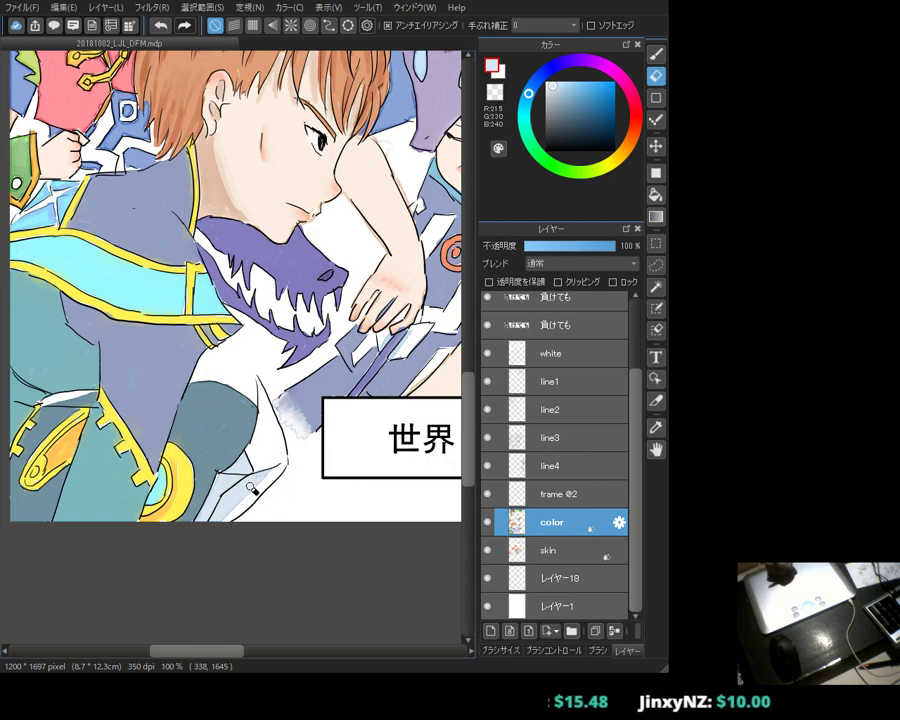
{"action": "key", "text": "b"}
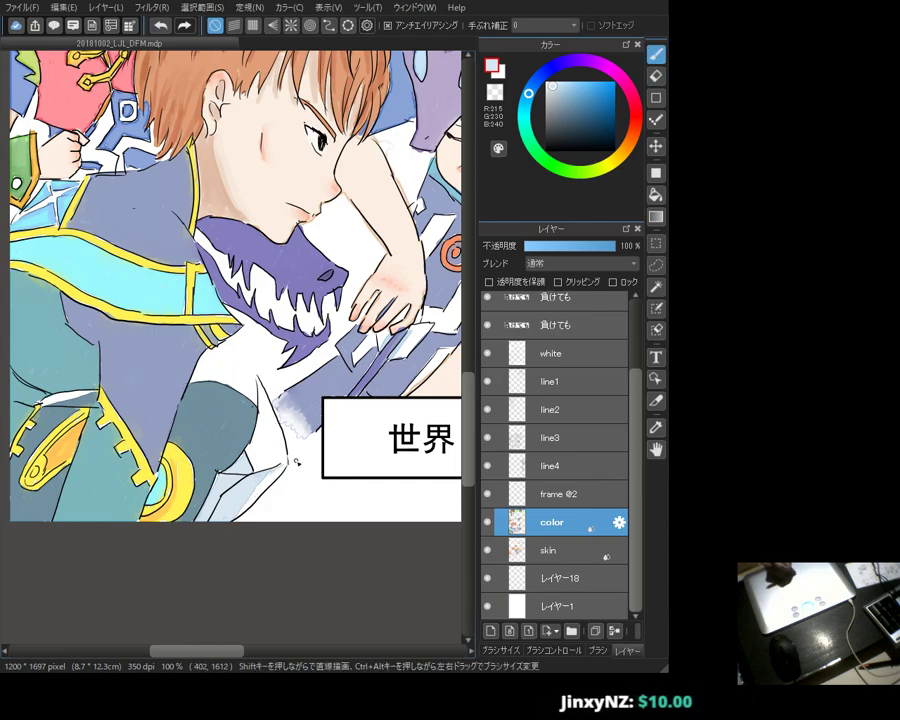
{"action": "left_click_drag", "start_coordinate": [259, 390], "coordinate": [206, 455]}
{"action": "left_click_drag", "start_coordinate": [457, 410], "coordinate": [297, 419]}
{"action": "left_click_drag", "start_coordinate": [382, 316], "coordinate": [219, 516]}
{"action": "left_click_drag", "start_coordinate": [272, 436], "coordinate": [242, 396]}
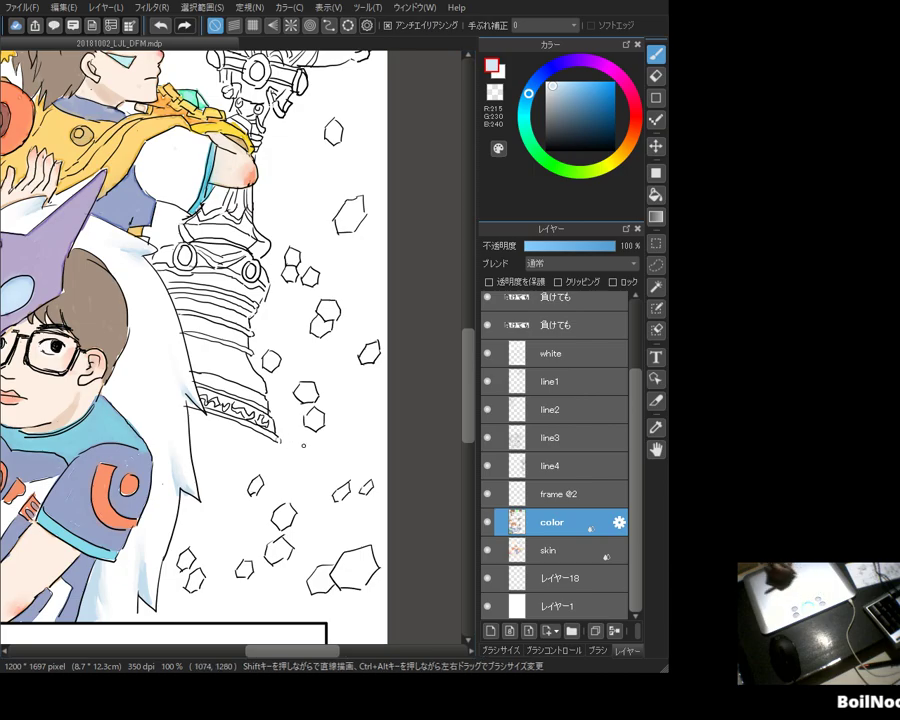
Step: Paint the round gems across the ornate trophy's cup, crossbar and stem periwinkle R169 G179 B245
{"action": "left_click_drag", "start_coordinate": [175, 309], "coordinate": [188, 546]}
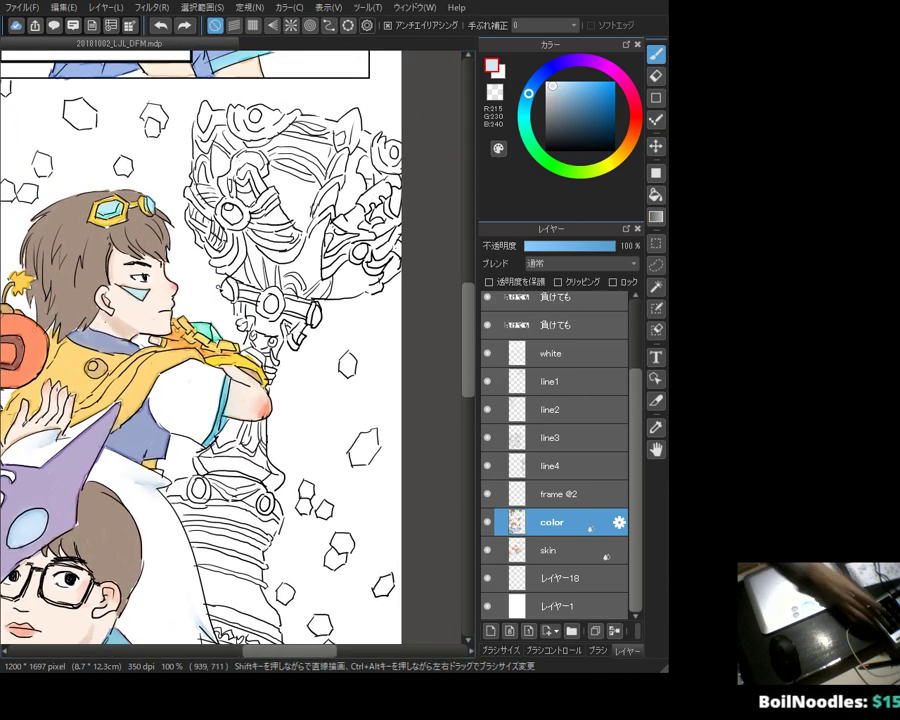
{"action": "scroll", "coordinate": [230, 350], "scroll_direction": "down", "scroll_amount": 4}
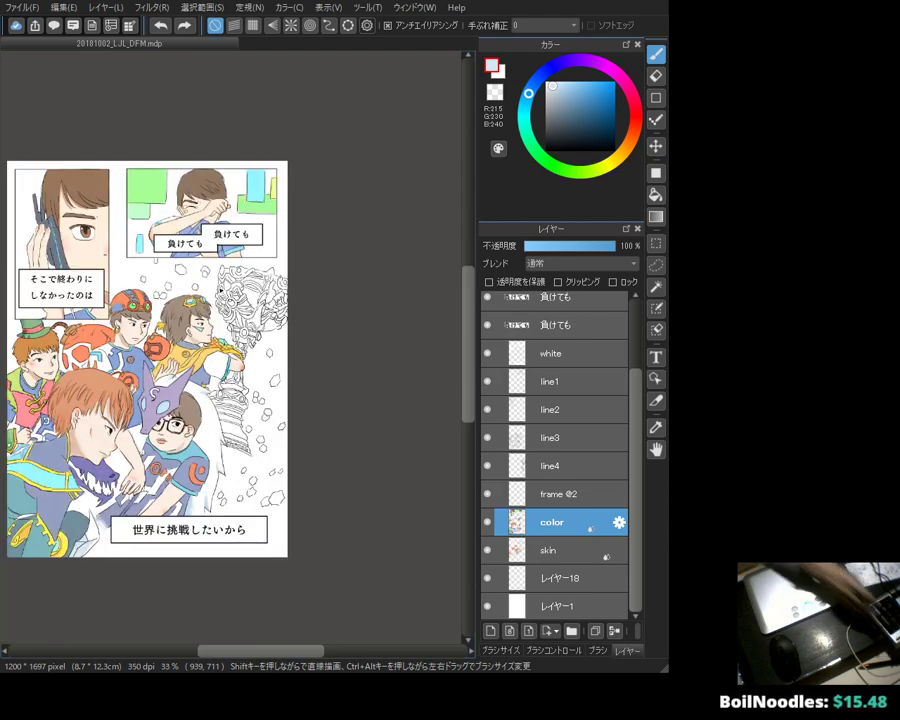
{"action": "scroll", "coordinate": [230, 347], "scroll_direction": "up", "scroll_amount": 2}
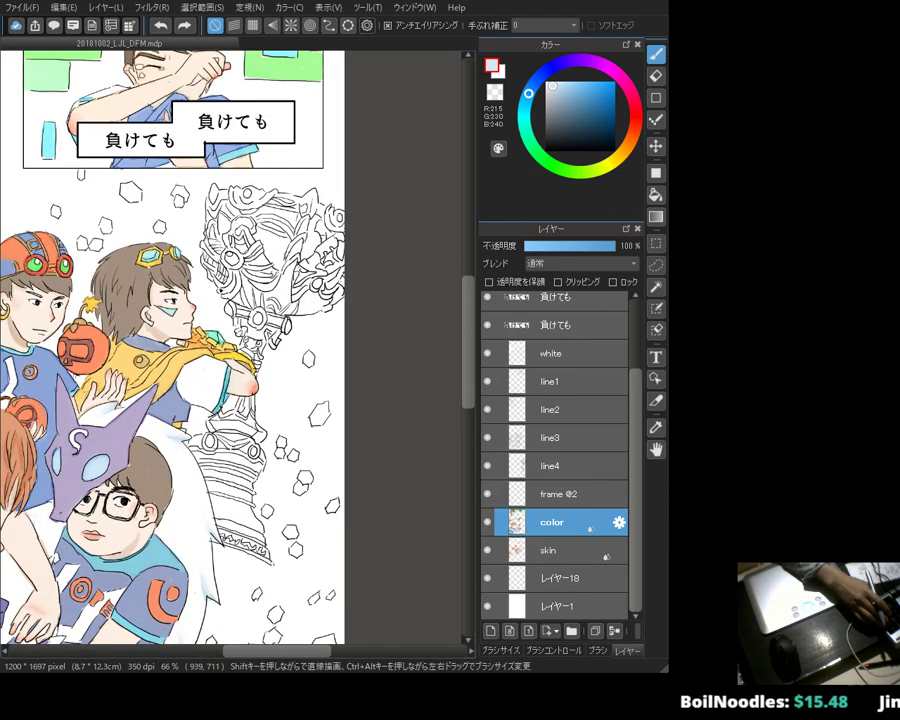
{"action": "scroll", "coordinate": [230, 350], "scroll_direction": "up", "scroll_amount": 3}
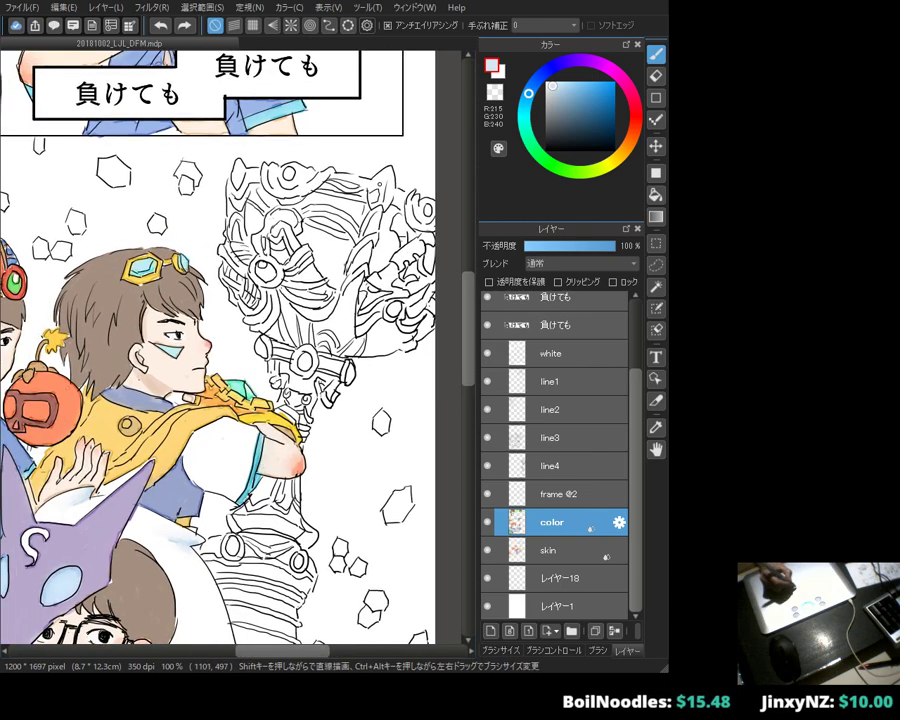
{"action": "left_click", "coordinate": [548, 70]}
{"action": "left_click", "coordinate": [560, 99]}
{"action": "left_click", "coordinate": [546, 73]}
{"action": "left_click", "coordinate": [567, 85]}
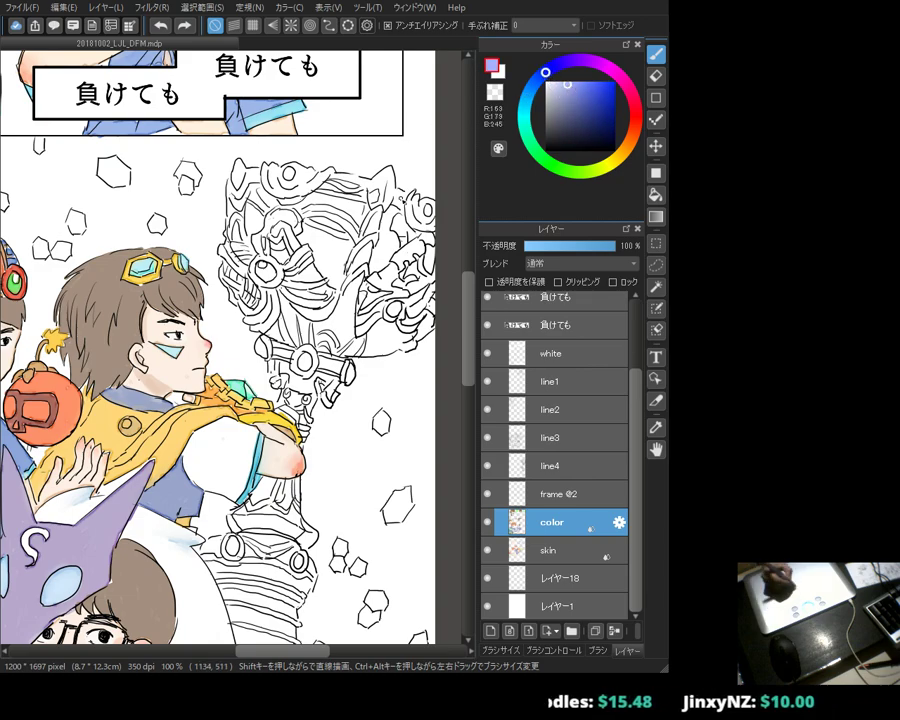
{"action": "left_click_drag", "start_coordinate": [406, 240], "coordinate": [395, 242]}
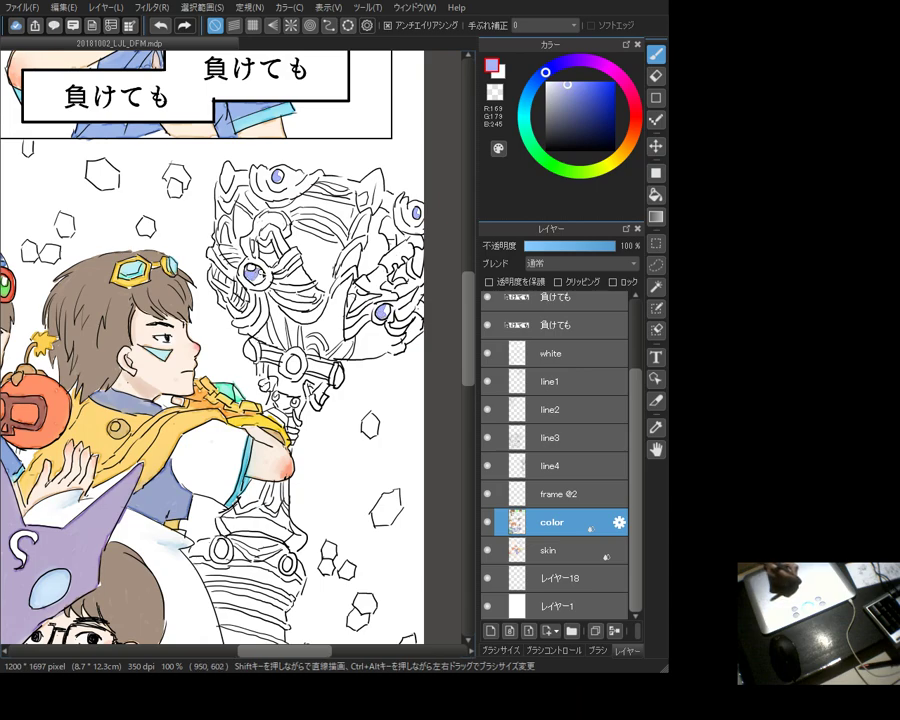
{"action": "left_click_drag", "start_coordinate": [291, 356], "coordinate": [296, 360]}
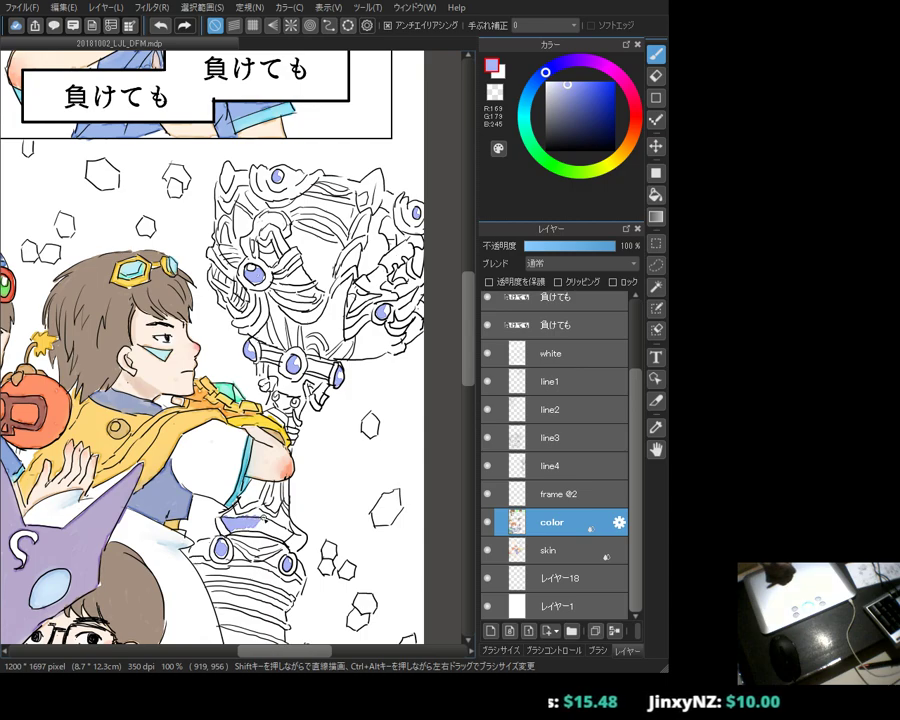
Step: Shade the trophy's lower stem, curved bands and zigzag base trim with periwinkle R169 G179 B245
{"action": "left_click_drag", "start_coordinate": [287, 532], "coordinate": [264, 529]}
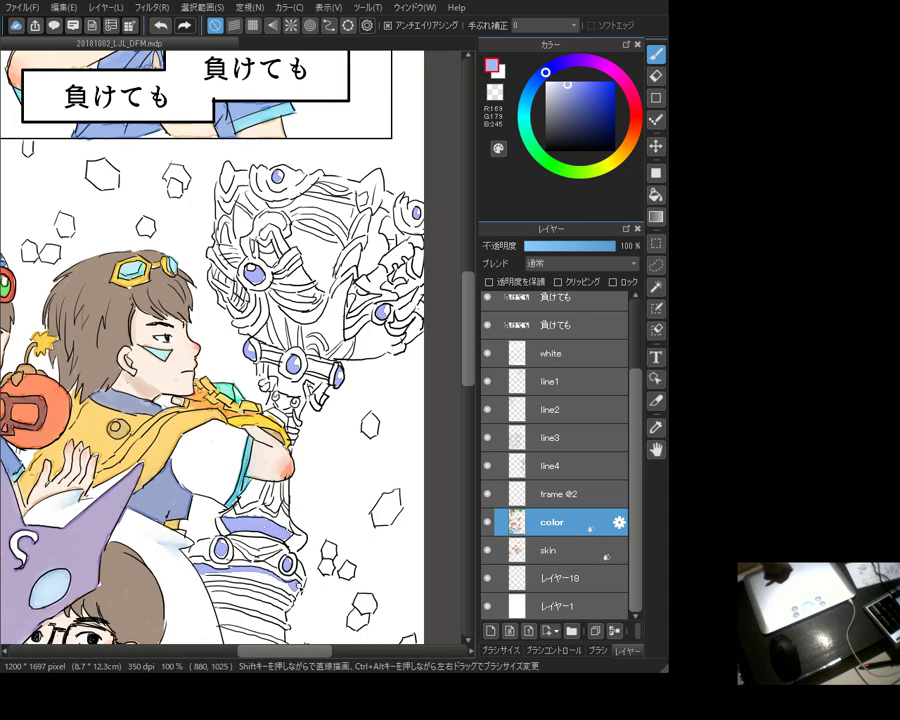
{"action": "left_click_drag", "start_coordinate": [268, 569], "coordinate": [256, 527]}
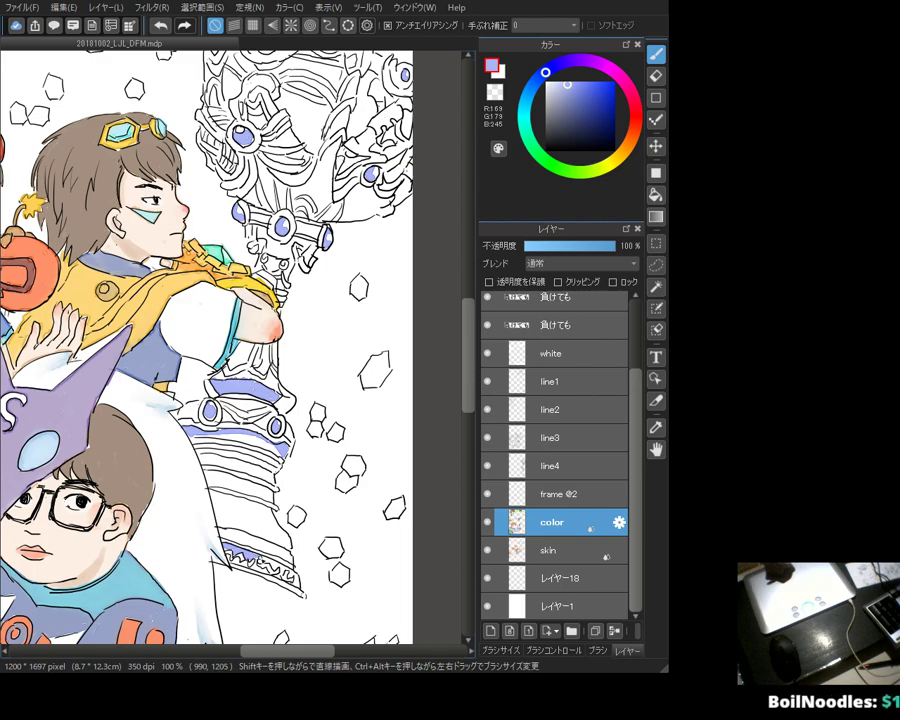
{"action": "mouse_move", "coordinate": [280, 569]}
{"action": "left_mouse_down"}
{"action": "mouse_move", "coordinate": [292, 578]}
{"action": "mouse_move", "coordinate": [275, 576]}
{"action": "left_mouse_up"}
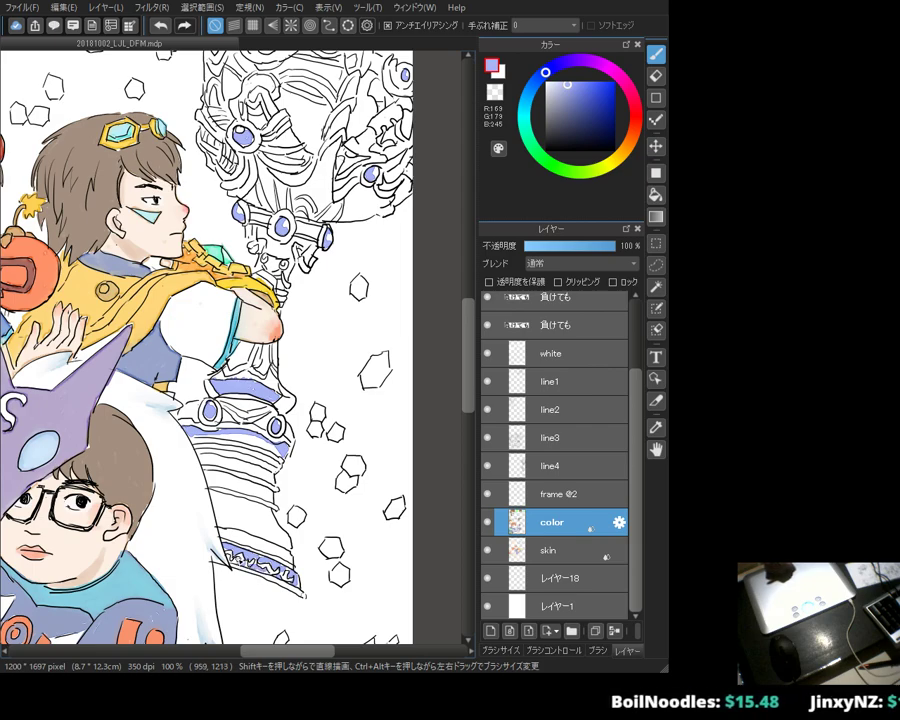
{"action": "scroll", "coordinate": [210, 345], "scroll_direction": "up", "scroll_amount": 5}
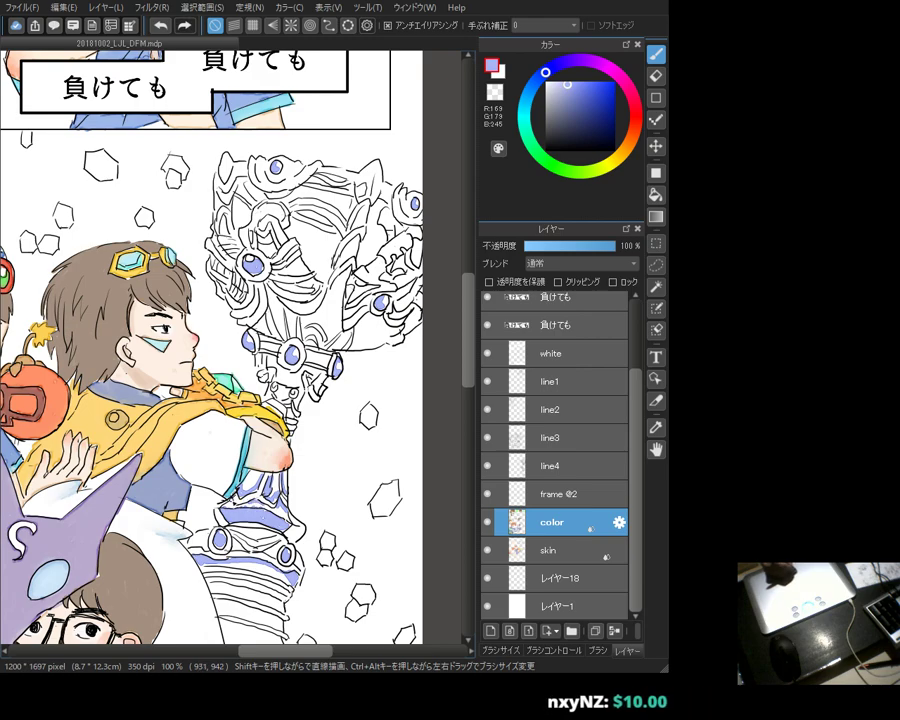
{"action": "left_click_drag", "start_coordinate": [256, 436], "coordinate": [245, 492]}
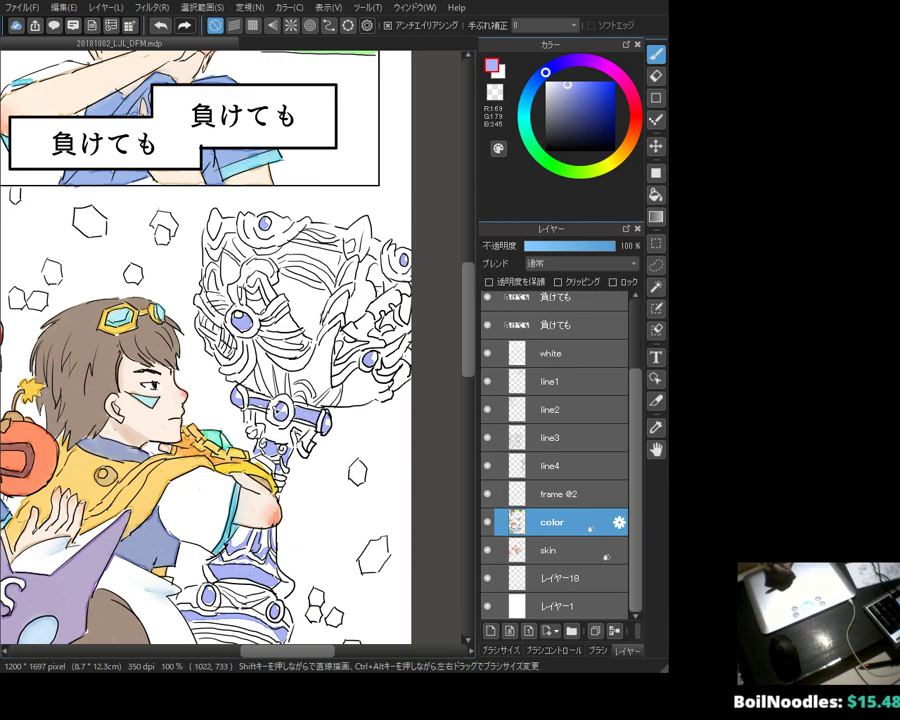
Step: Shade the pointed tips along the trophy's rim and the scrollwork on the cup's outer right side in periwinkle
{"action": "left_click_drag", "start_coordinate": [247, 366], "coordinate": [194, 422]}
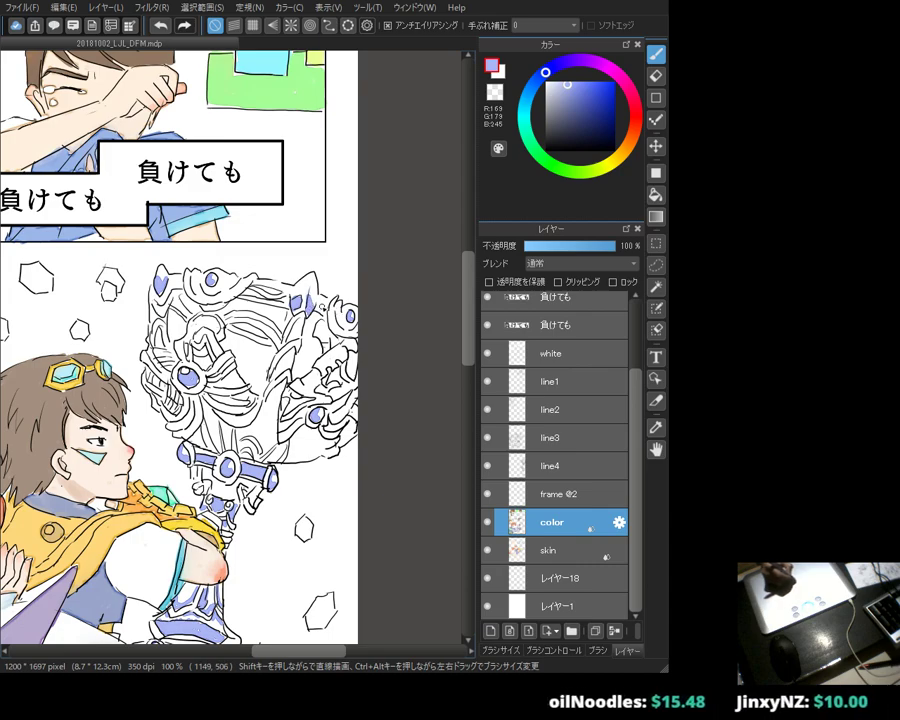
{"action": "left_click_drag", "start_coordinate": [330, 322], "coordinate": [294, 312]}
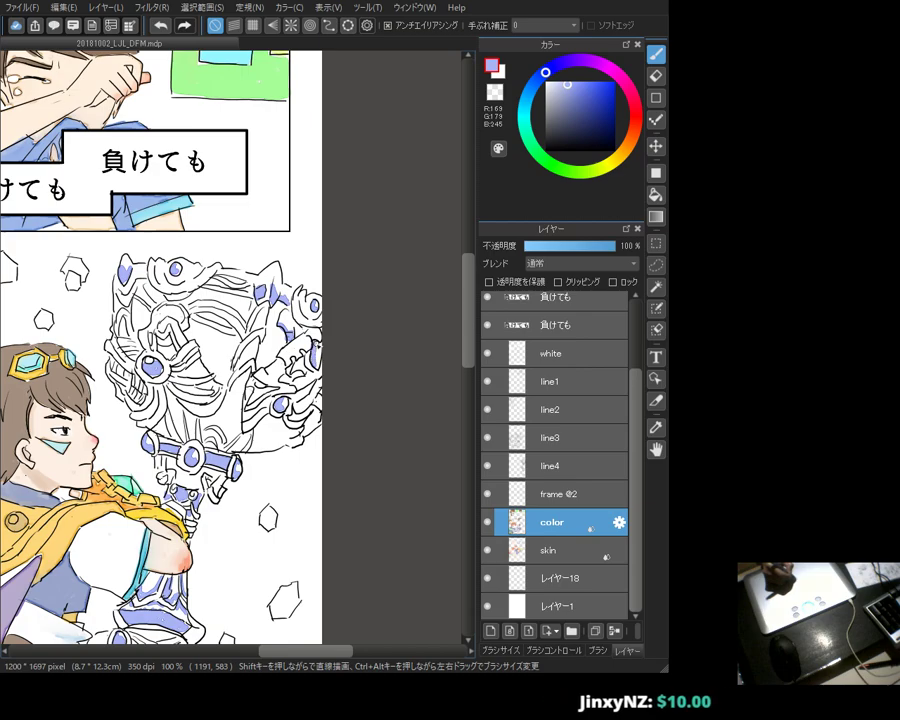
{"action": "left_click_drag", "start_coordinate": [309, 420], "coordinate": [355, 424]}
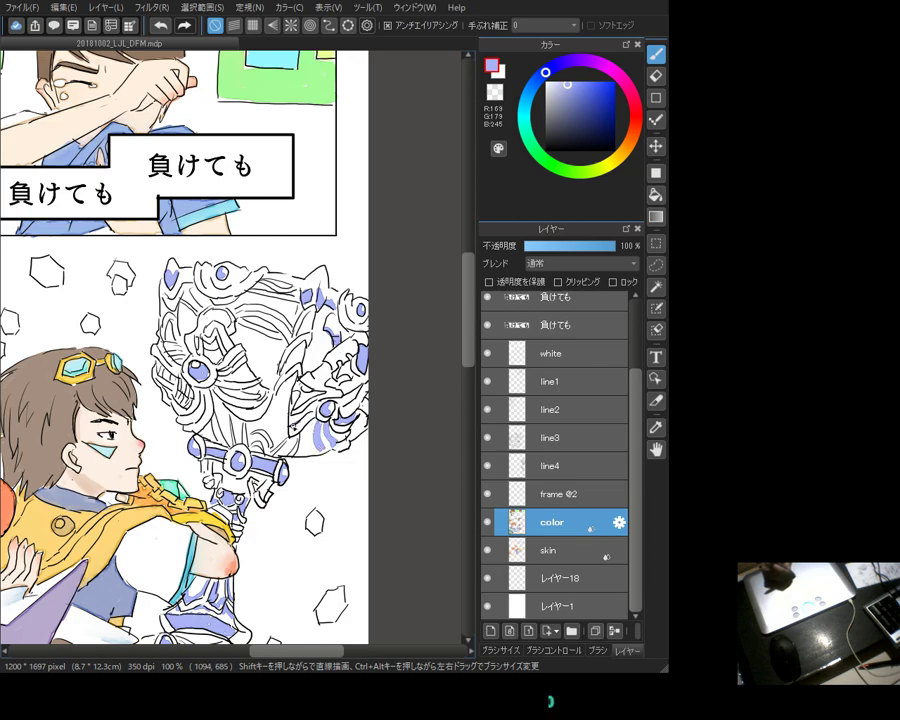
Step: Fill the cup's large recessed panel and shade its feathered left ornaments and lower bowl in periwinkle
{"action": "left_click_drag", "start_coordinate": [308, 401], "coordinate": [346, 417]}
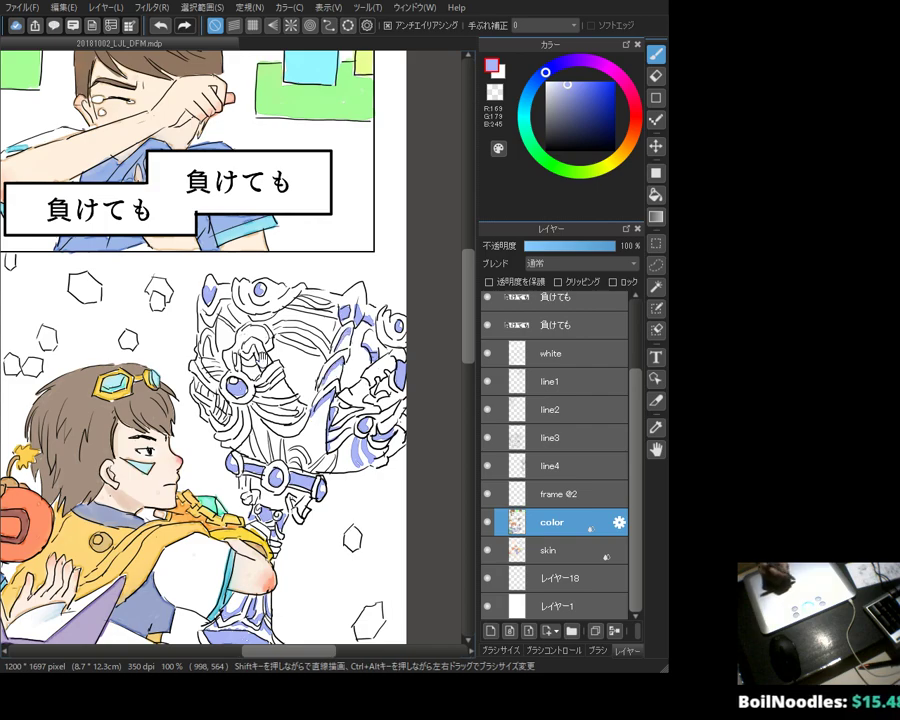
{"action": "left_click_drag", "start_coordinate": [268, 363], "coordinate": [314, 379]}
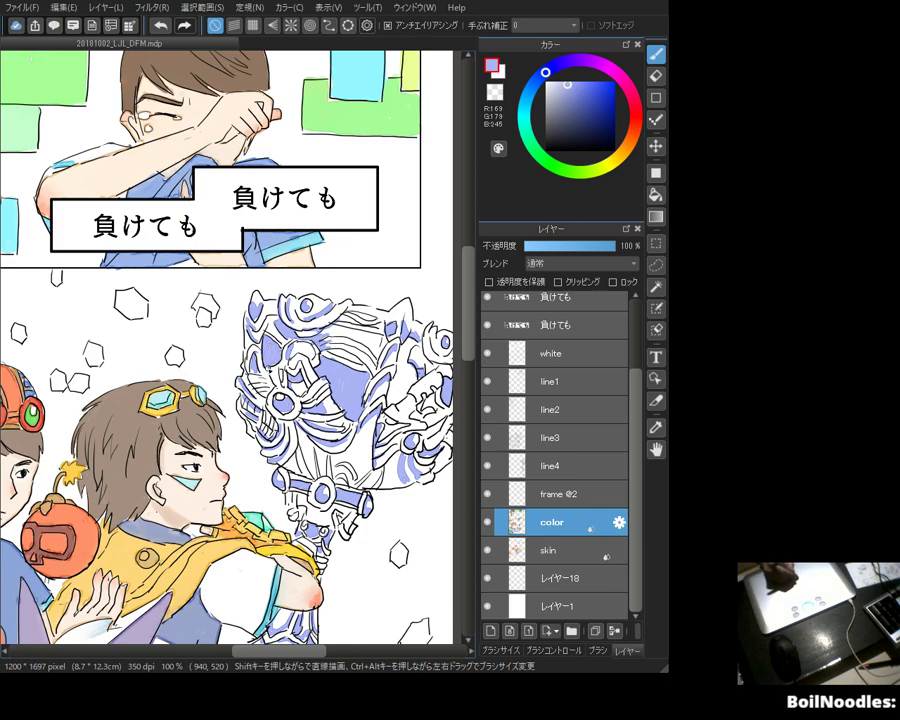
{"action": "left_click_drag", "start_coordinate": [370, 404], "coordinate": [313, 348]}
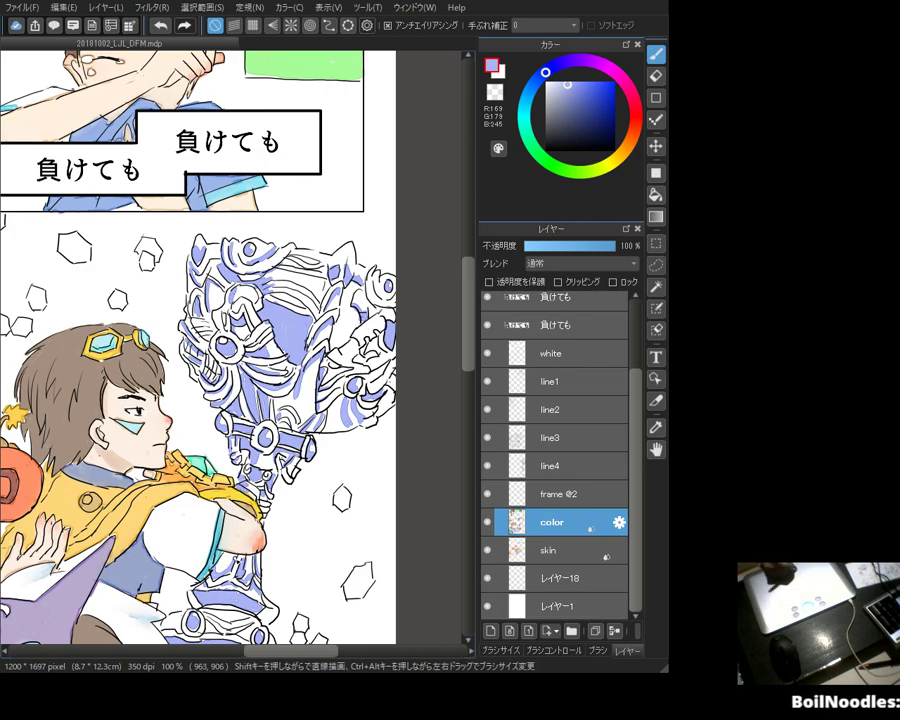
Step: Shade the striped bands of the trophy's base and fill in the remaining periwinkle shadows on its stem and cup
{"action": "left_click_drag", "start_coordinate": [255, 527], "coordinate": [297, 360]}
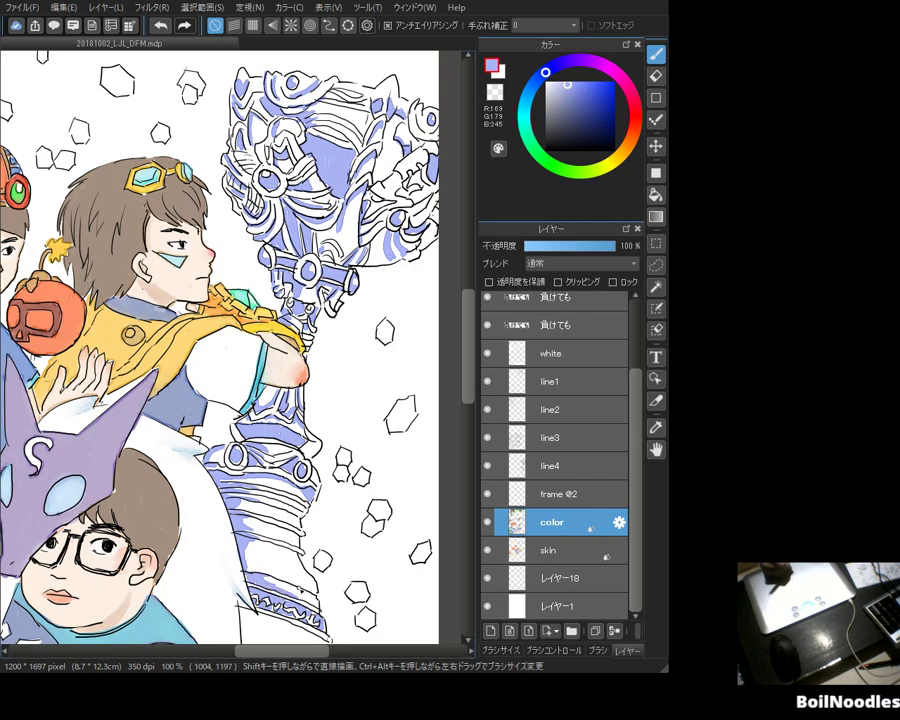
{"action": "left_click_drag", "start_coordinate": [312, 598], "coordinate": [306, 570]}
{"action": "left_click_drag", "start_coordinate": [329, 326], "coordinate": [312, 401]}
{"action": "left_click_drag", "start_coordinate": [260, 420], "coordinate": [282, 443]}
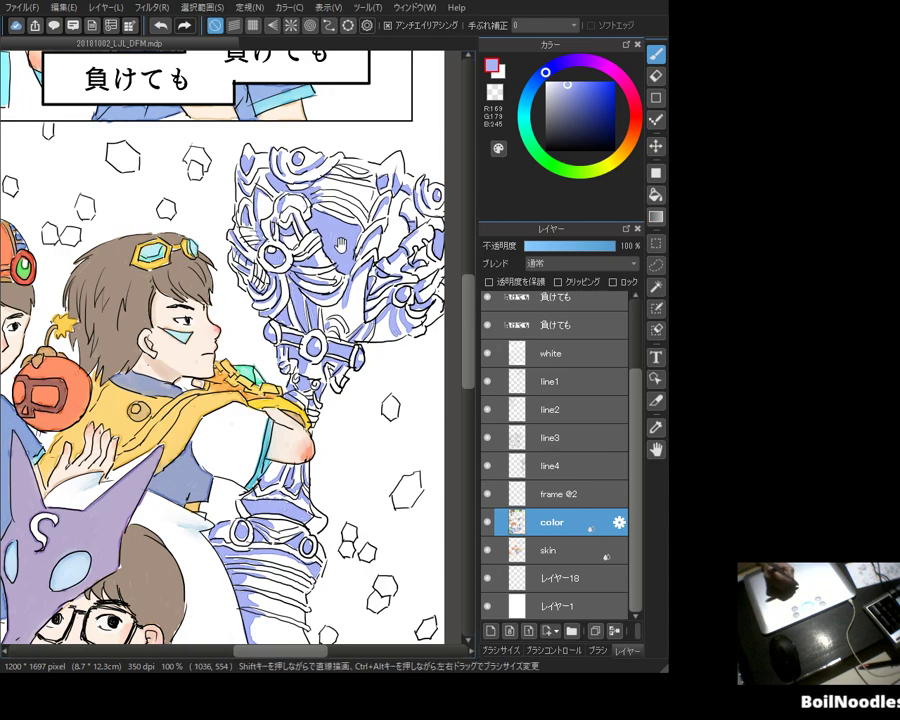
{"action": "left_click_drag", "start_coordinate": [336, 239], "coordinate": [265, 234]}
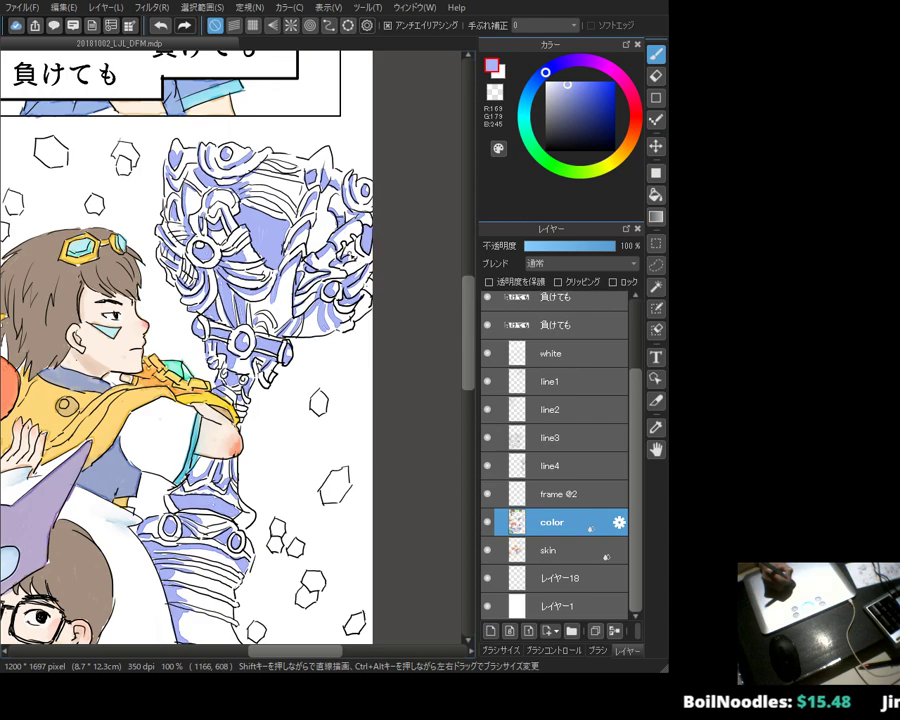
{"action": "scroll", "coordinate": [190, 340], "scroll_direction": "left", "scroll_amount": 2}
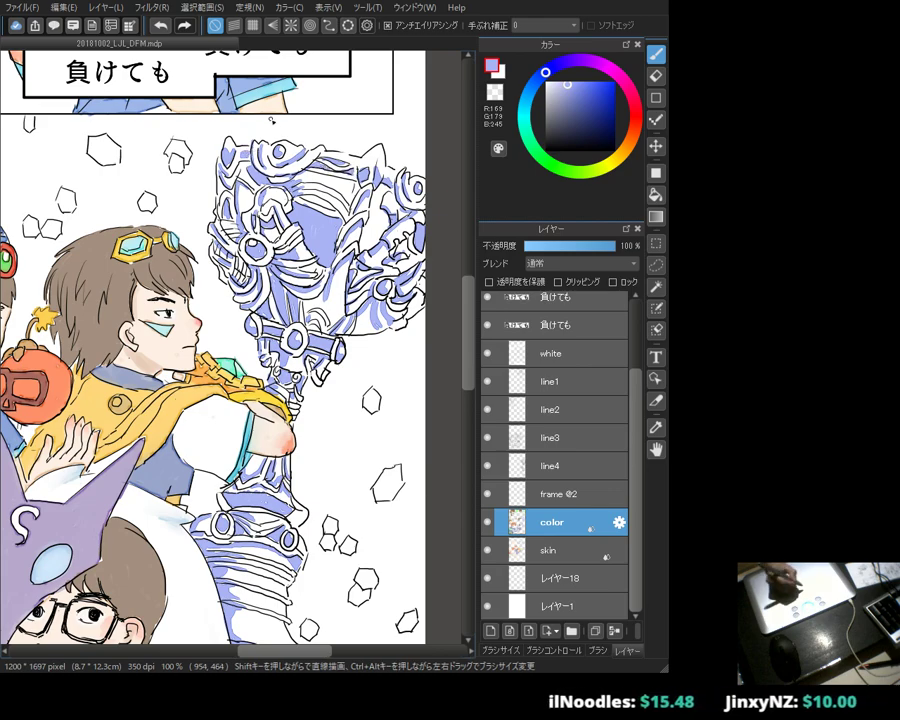
Step: Paint part of the scattered background hexagons around the trophy and above the crowd blue R158 G171 B255
{"action": "left_click_drag", "start_coordinate": [270, 443], "coordinate": [306, 524]}
{"action": "left_click_drag", "start_coordinate": [236, 446], "coordinate": [315, 395]}
{"action": "left_click", "coordinate": [572, 82]}
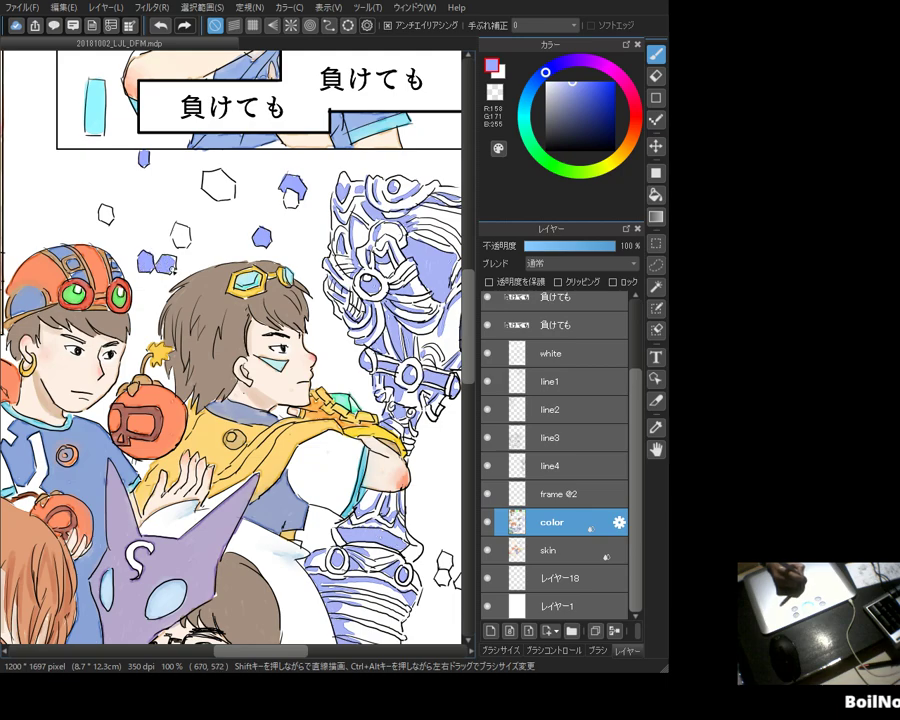
{"action": "left_click_drag", "start_coordinate": [320, 334], "coordinate": [161, 257]}
{"action": "left_click_drag", "start_coordinate": [329, 446], "coordinate": [373, 344]}
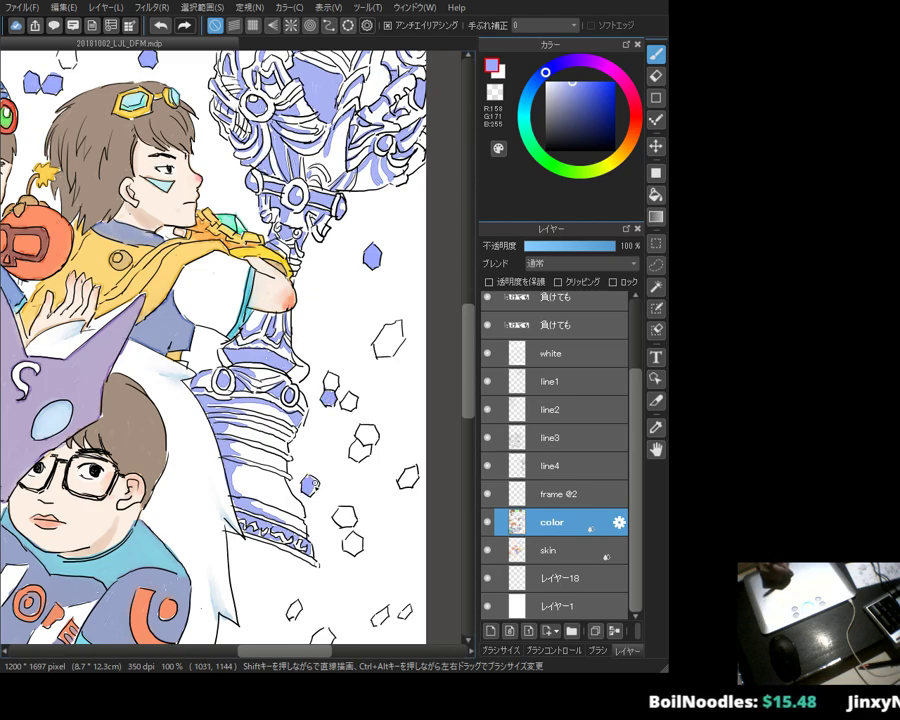
{"action": "mouse_move", "coordinate": [352, 504]}
{"action": "left_mouse_down"}
{"action": "mouse_move", "coordinate": [364, 386]}
{"action": "mouse_move", "coordinate": [356, 393]}
{"action": "left_mouse_up"}
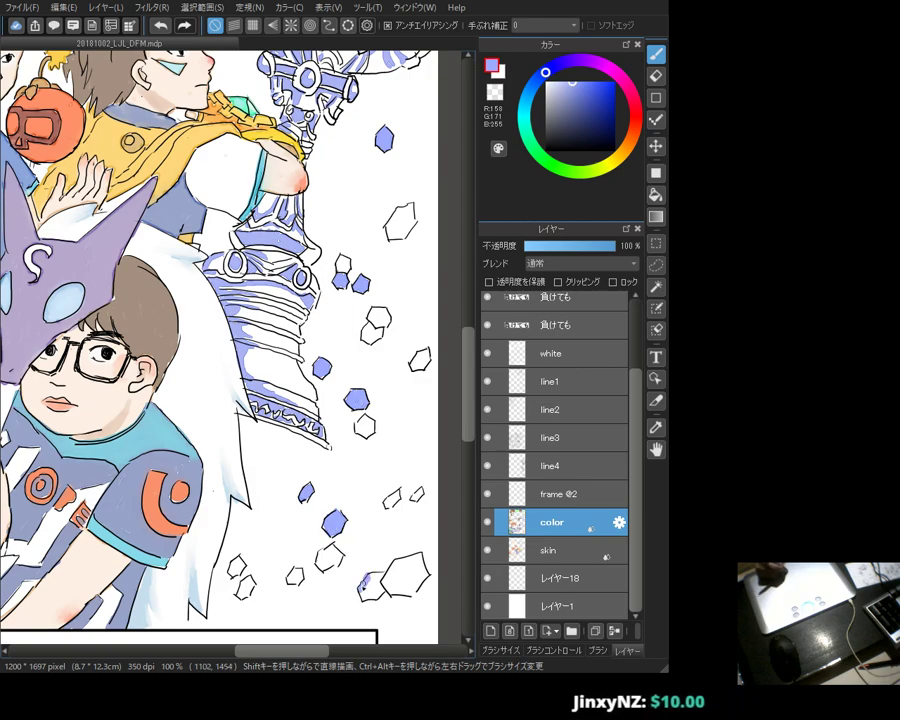
{"action": "mouse_move", "coordinate": [372, 584]}
{"action": "left_mouse_down"}
{"action": "mouse_move", "coordinate": [365, 586]}
{"action": "mouse_move", "coordinate": [374, 578]}
{"action": "mouse_move", "coordinate": [378, 592]}
{"action": "mouse_move", "coordinate": [362, 588]}
{"action": "left_mouse_up"}
{"action": "left_click_drag", "start_coordinate": [250, 578], "coordinate": [246, 594]}
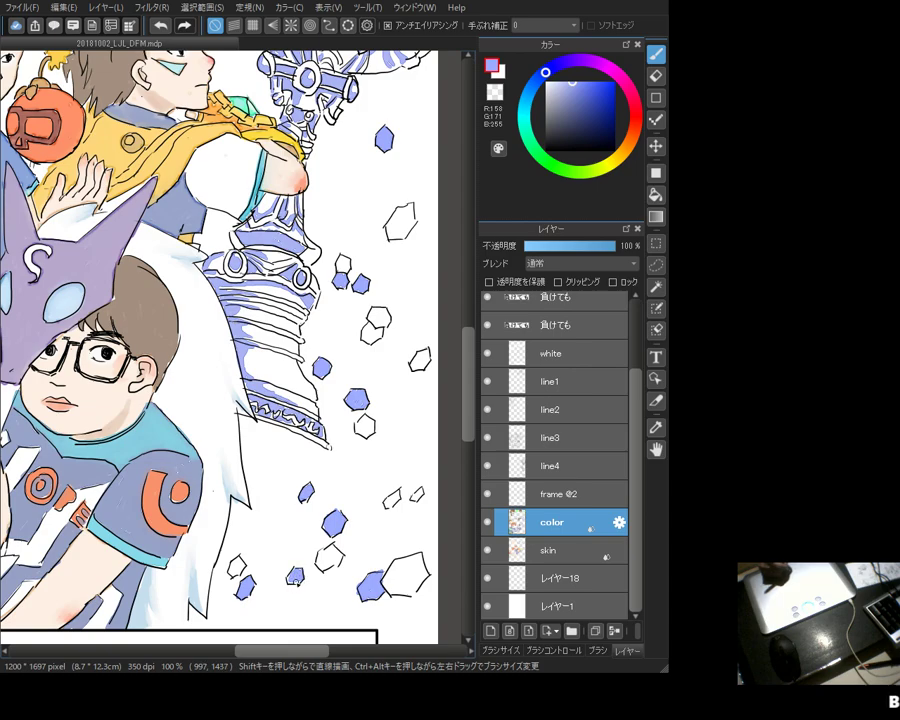
Step: Paint the uncoloured hexagons beside and below the trophy's base pink R255 G162 B158, leaving the largest bottom one white
{"action": "left_click", "coordinate": [634, 121]}
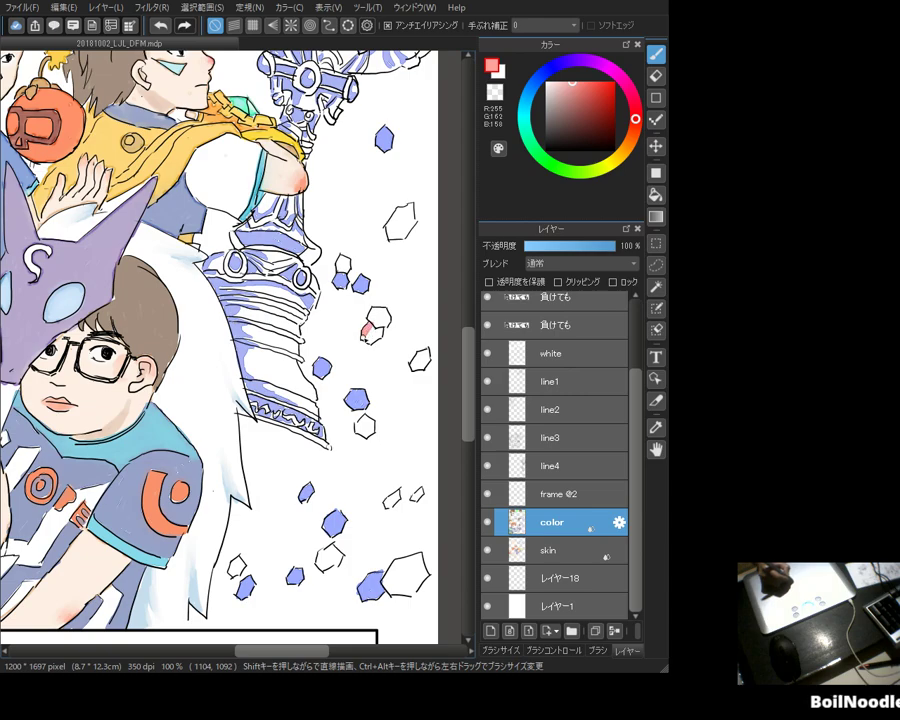
{"action": "left_click_drag", "start_coordinate": [370, 335], "coordinate": [381, 317]}
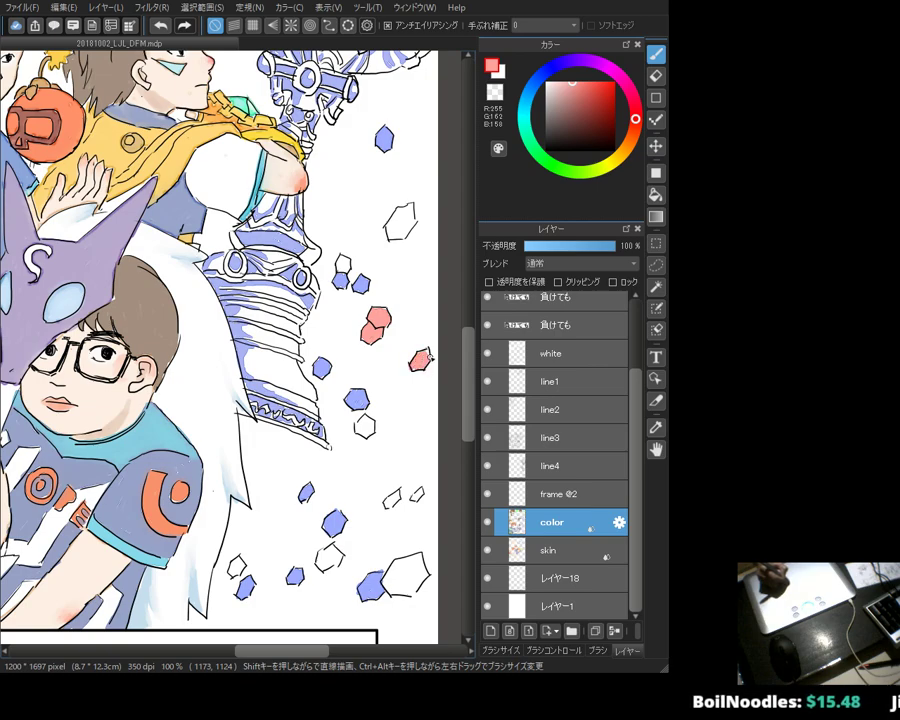
{"action": "mouse_move", "coordinate": [394, 505]}
{"action": "left_mouse_down"}
{"action": "mouse_move", "coordinate": [397, 494]}
{"action": "mouse_move", "coordinate": [412, 497]}
{"action": "left_mouse_up"}
{"action": "left_click_drag", "start_coordinate": [390, 577], "coordinate": [404, 563]}
{"action": "key", "text": "ctrl+z"}
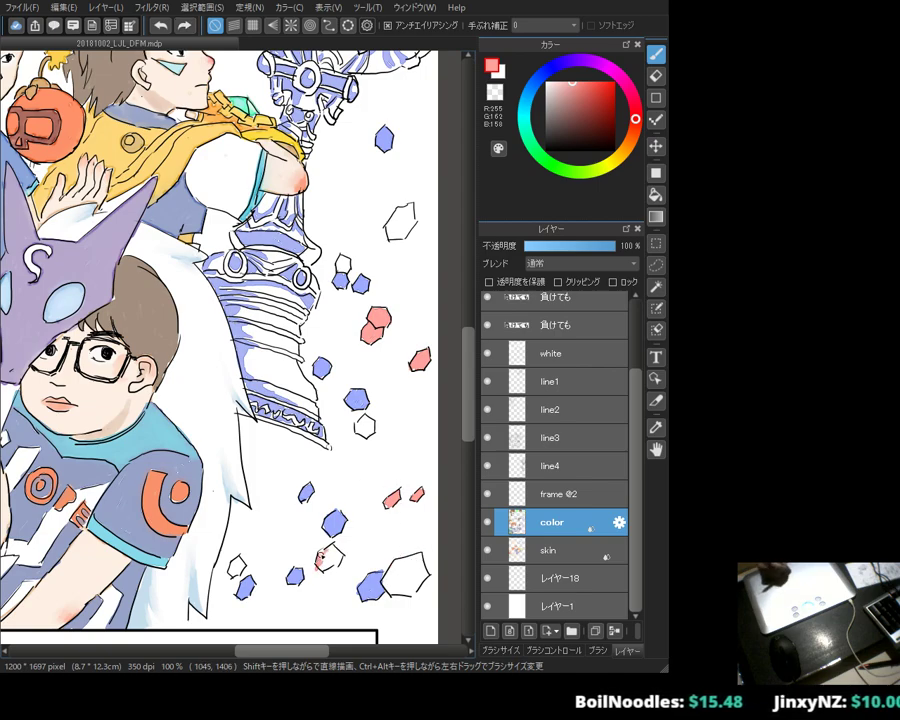
{"action": "left_click_drag", "start_coordinate": [320, 556], "coordinate": [328, 560]}
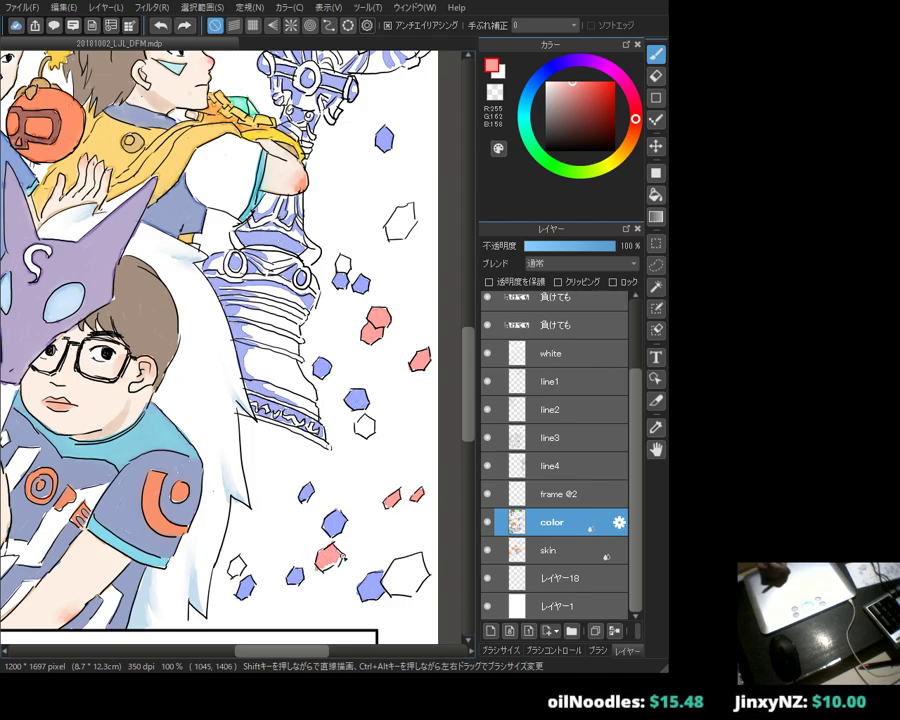
{"action": "left_click_drag", "start_coordinate": [233, 565], "coordinate": [237, 569]}
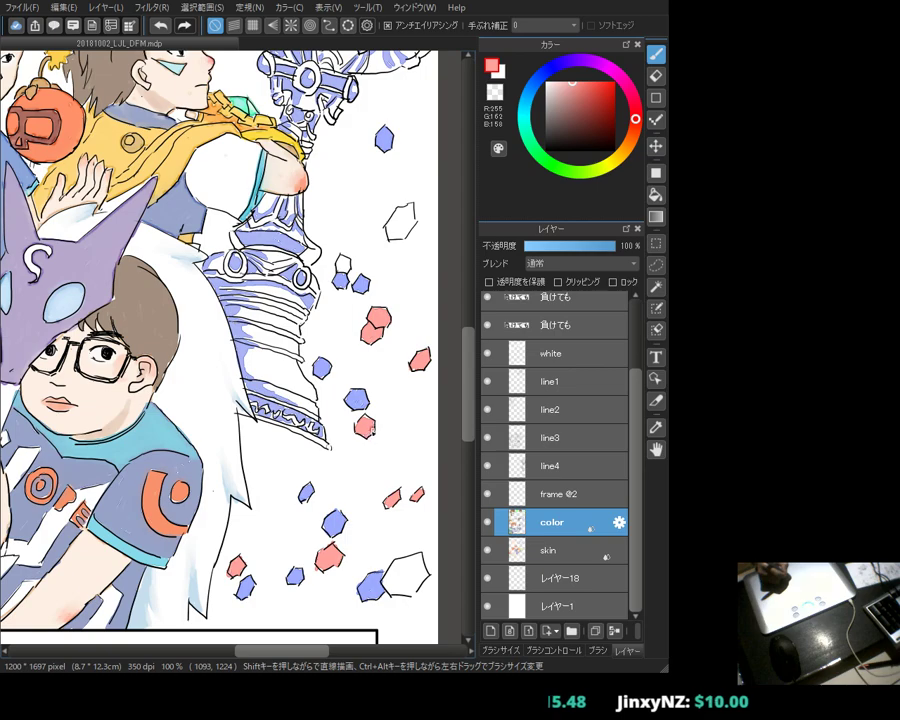
Step: Paint the small hexagon beside the trophy's stem and the uncoloured hexagons above the crowd pink R255 G162 B158
{"action": "left_click_drag", "start_coordinate": [337, 351], "coordinate": [369, 469]}
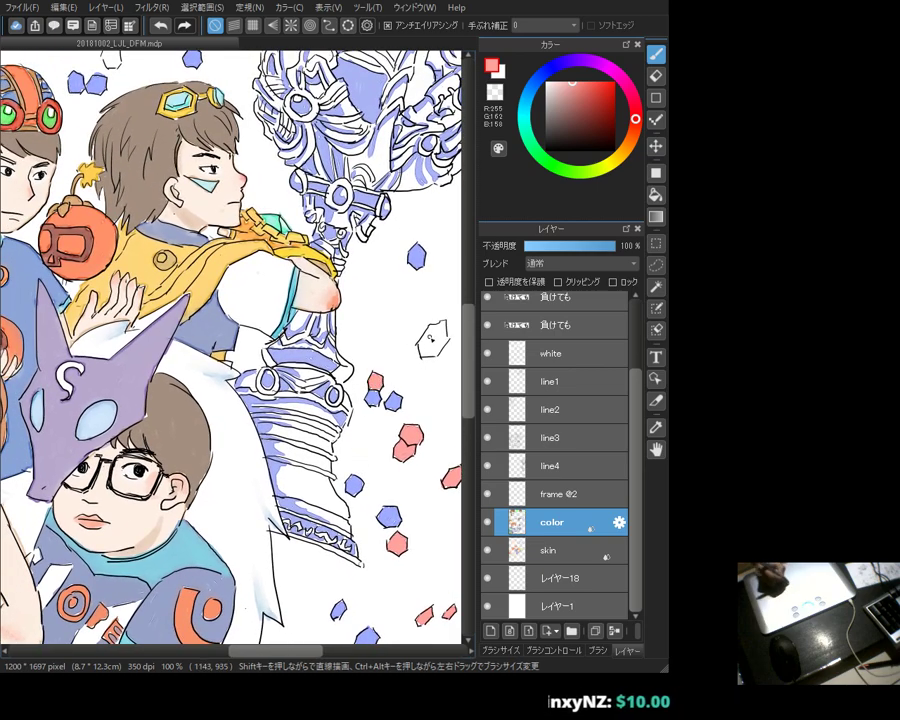
{"action": "left_click_drag", "start_coordinate": [207, 52], "coordinate": [322, 208]}
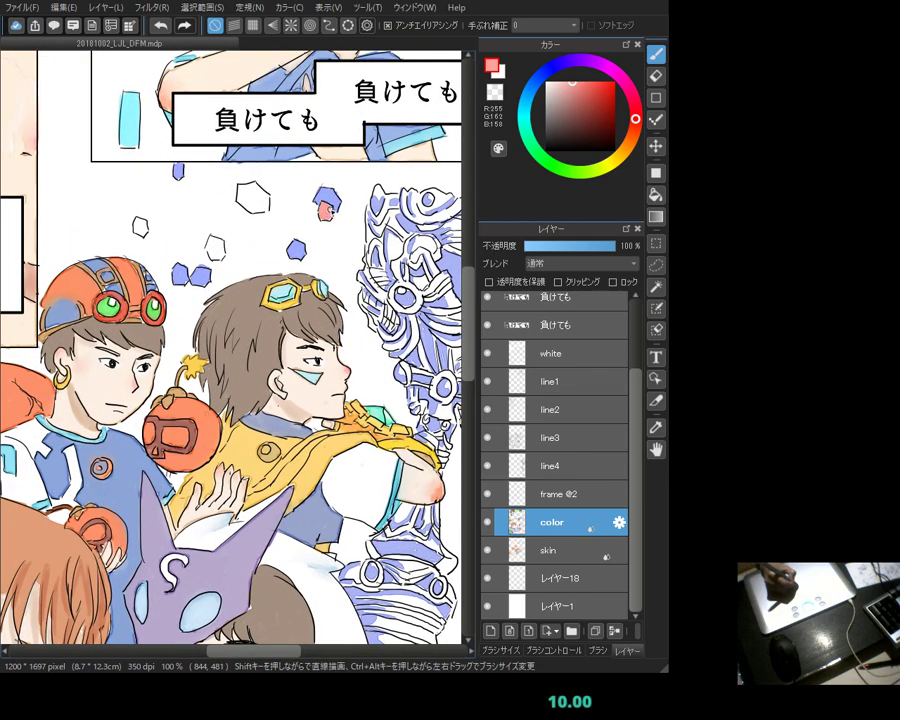
{"action": "left_click_drag", "start_coordinate": [245, 195], "coordinate": [253, 212]}
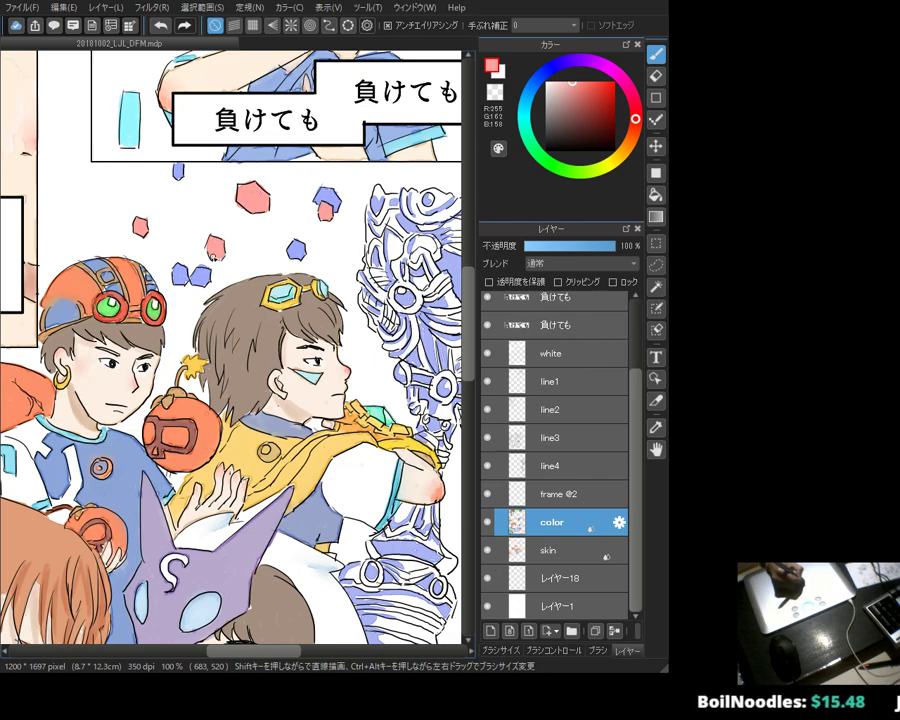
{"action": "key", "text": "ctrl+minus"}
{"action": "key", "text": "ctrl+minus"}
{"action": "key", "text": "ctrl+minus"}
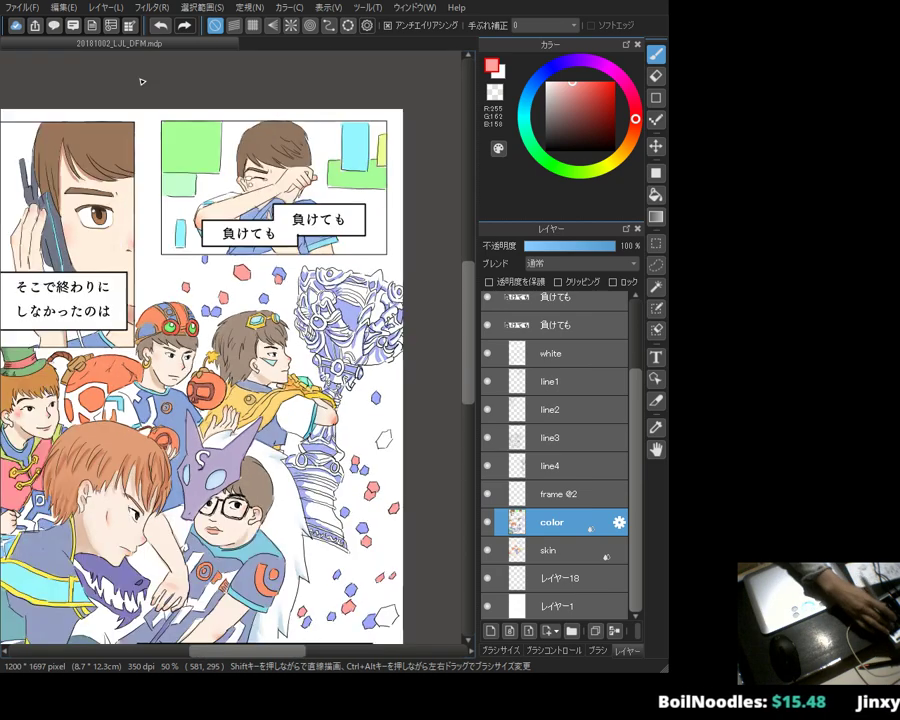
Step: Look over the page's caption and text layers and check what the serif layer contains by toggling its visibility
{"action": "key", "text": "ctrl+plus"}
{"action": "left_click_drag", "start_coordinate": [186, 353], "coordinate": [236, 305]}
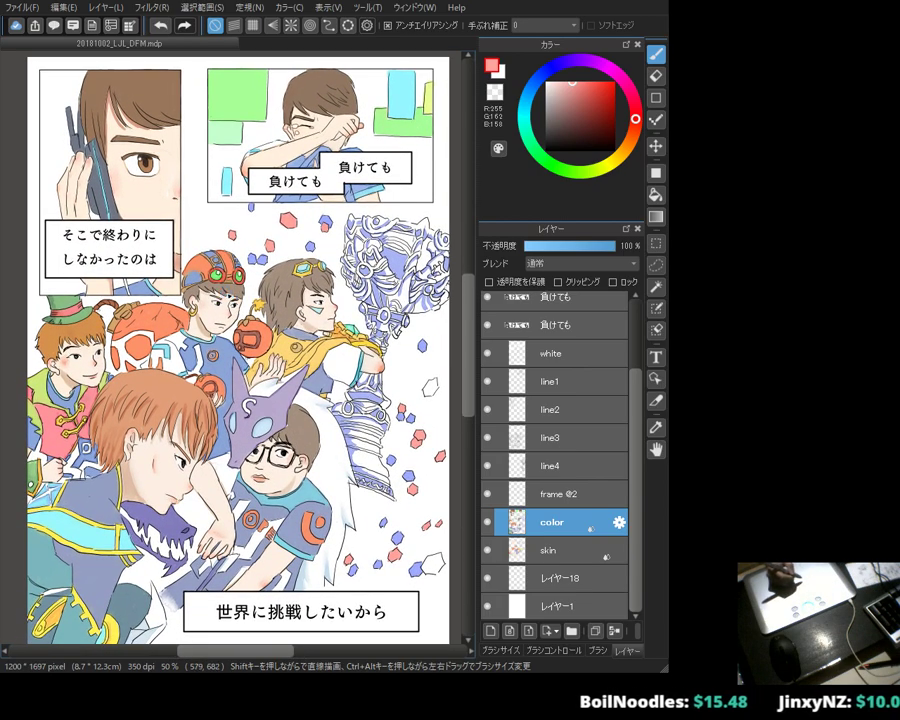
{"action": "left_click_drag", "start_coordinate": [634, 432], "coordinate": [632, 366]}
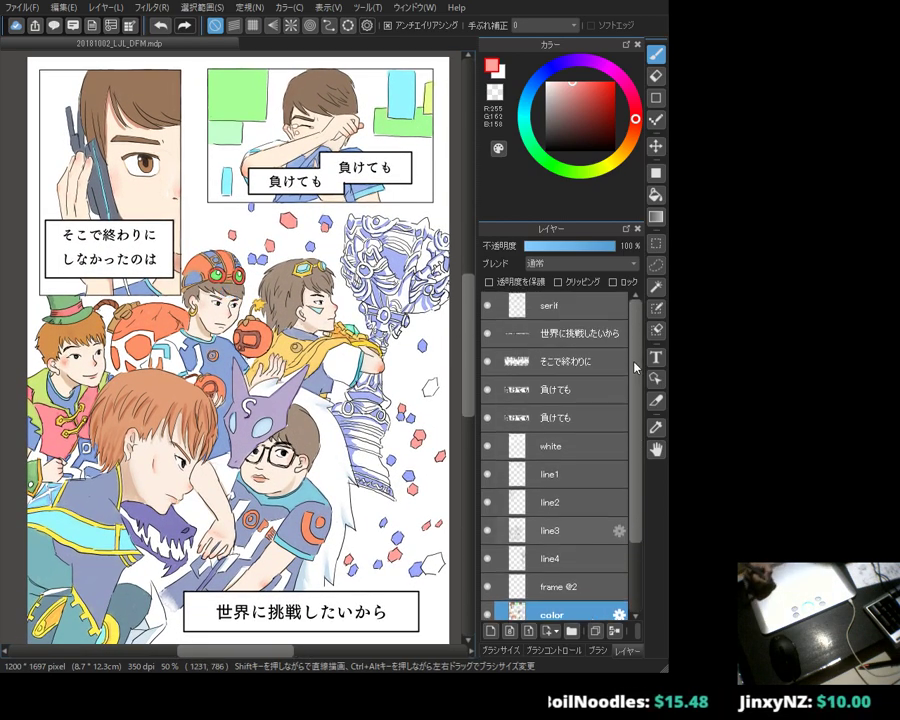
{"action": "left_click", "coordinate": [576, 361]}
{"action": "left_click", "coordinate": [573, 331]}
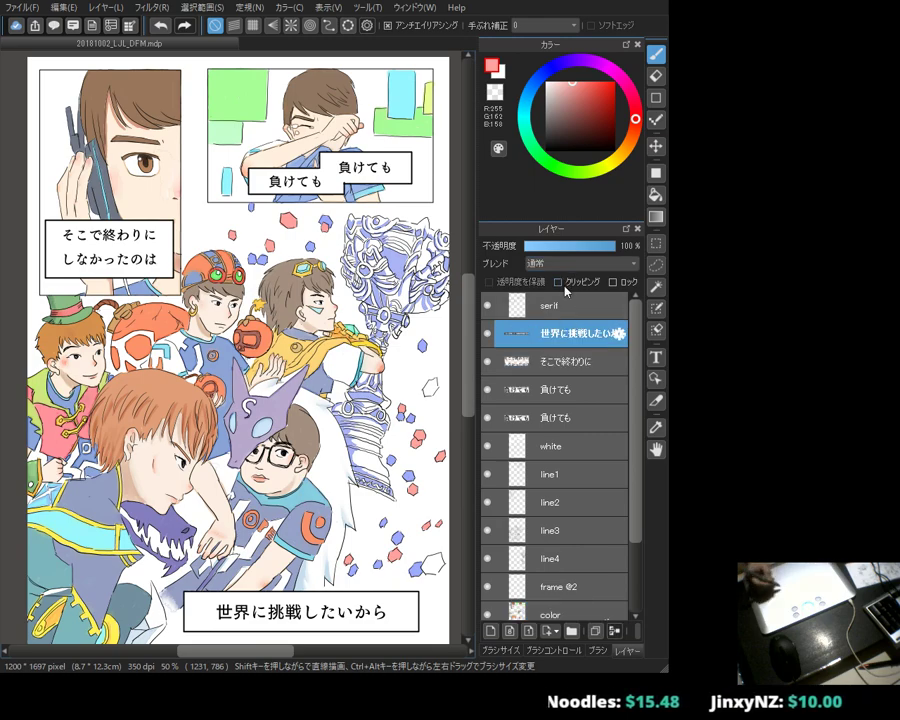
{"action": "left_click", "coordinate": [565, 392]}
{"action": "left_click", "coordinate": [656, 356]}
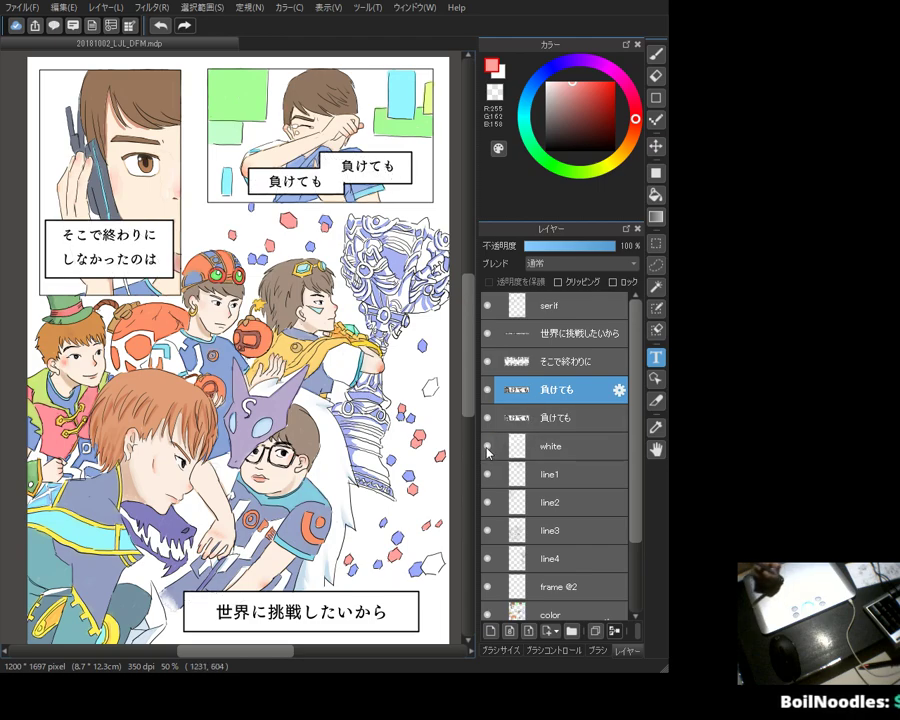
{"action": "left_click", "coordinate": [488, 306]}
{"action": "left_click", "coordinate": [488, 306]}
{"action": "left_click", "coordinate": [489, 306]}
{"action": "left_click", "coordinate": [490, 307]}
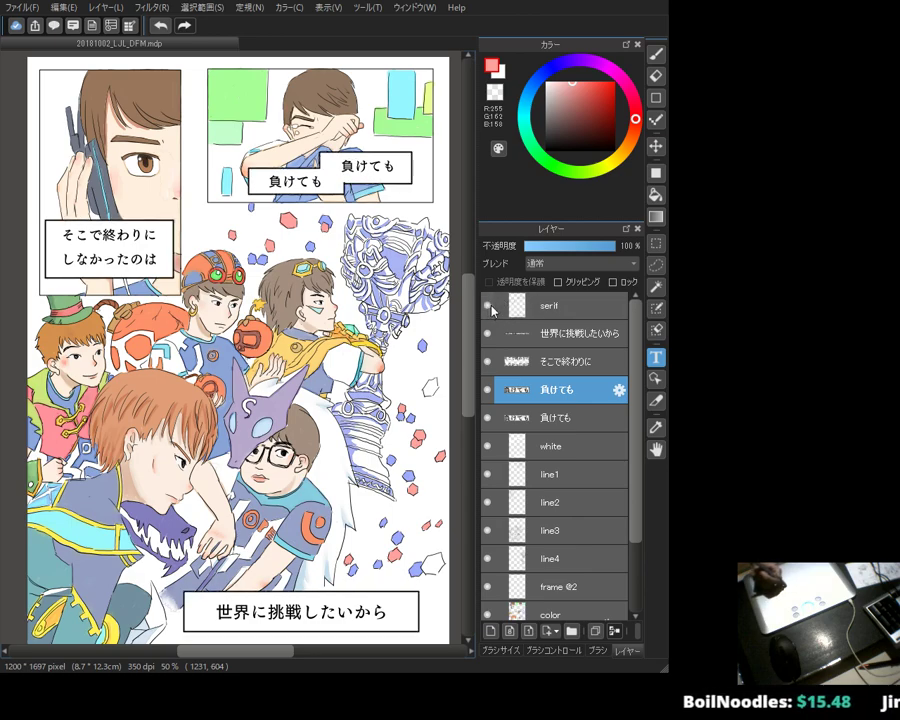
Step: Raise the 負けても text in the right-hand caption of the crying panel and add the text "Defeated" beneath it
{"action": "left_click", "coordinate": [560, 308]}
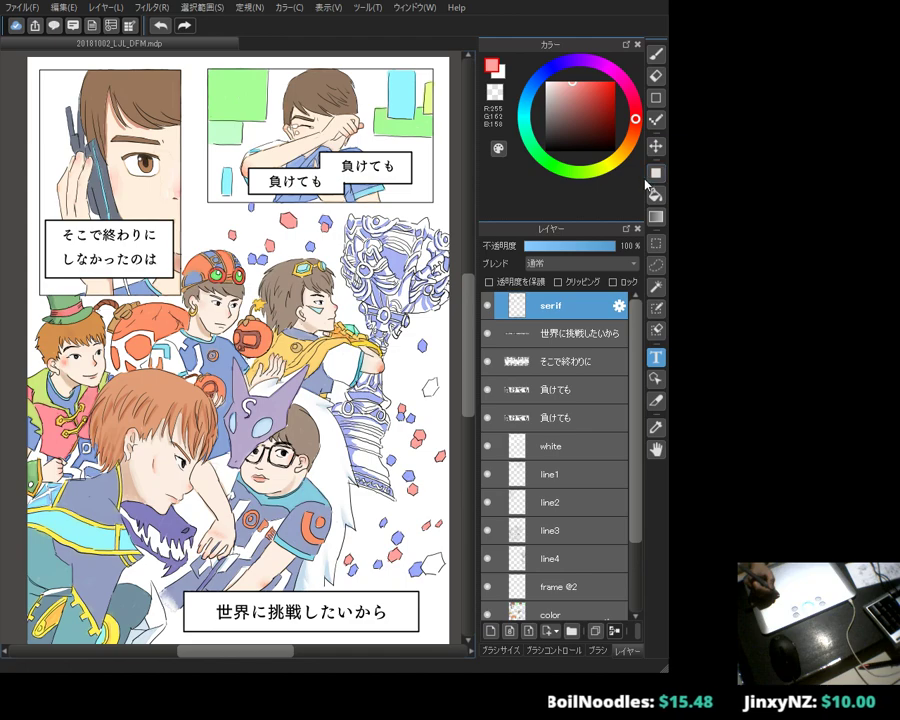
{"action": "left_click", "coordinate": [572, 390]}
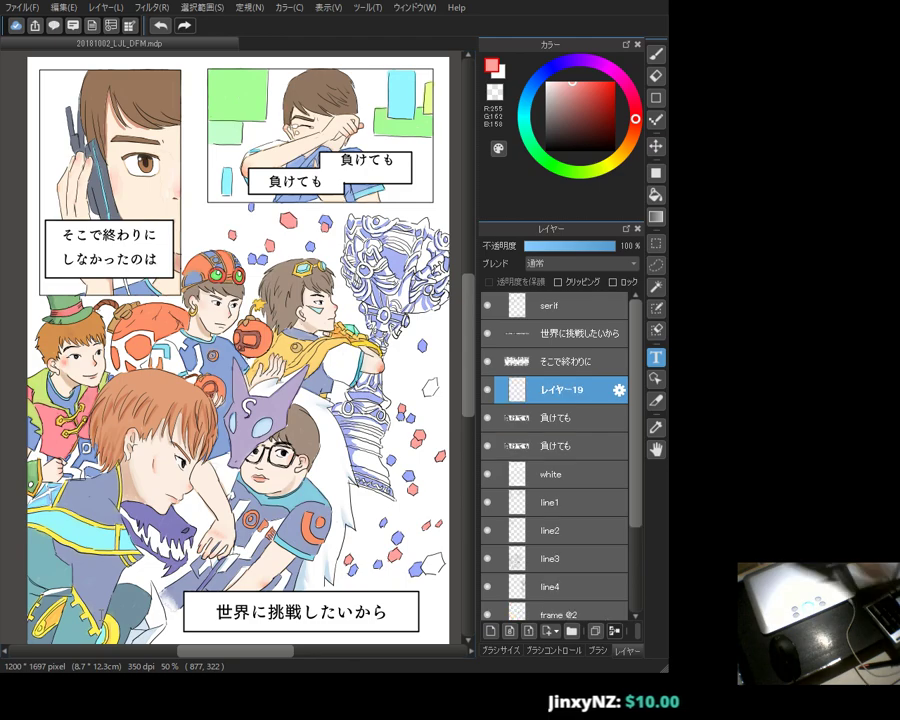
{"action": "type", "text": "Defeated"}
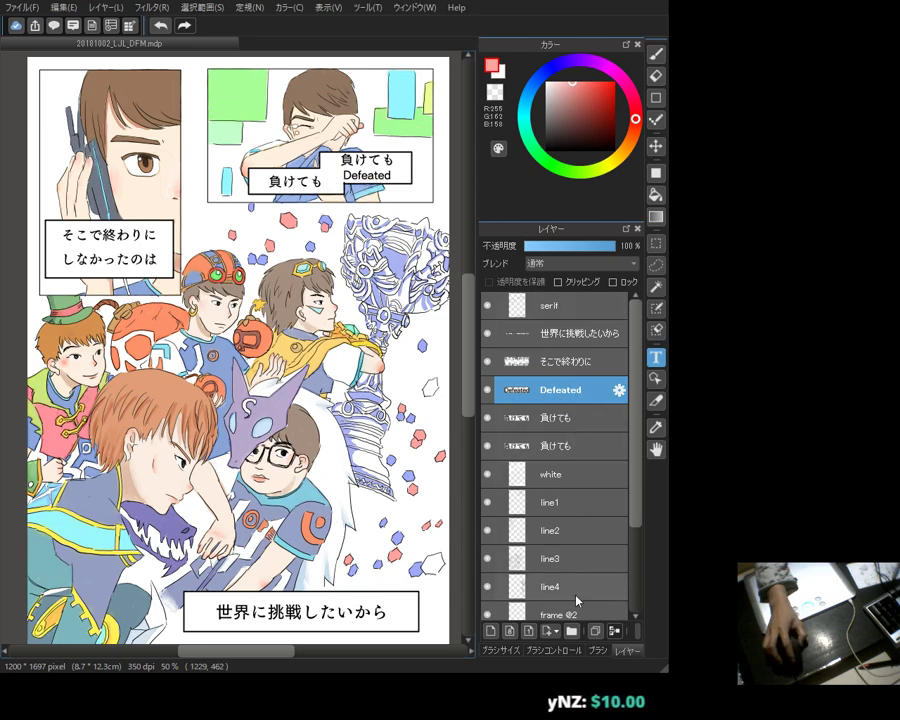
Step: Duplicate the "Defeated" text into the left-hand caption of the crying panel and raise that caption's 負けても above it
{"action": "left_click", "coordinate": [596, 631]}
{"action": "left_click_drag", "start_coordinate": [566, 416], "coordinate": [567, 455]}
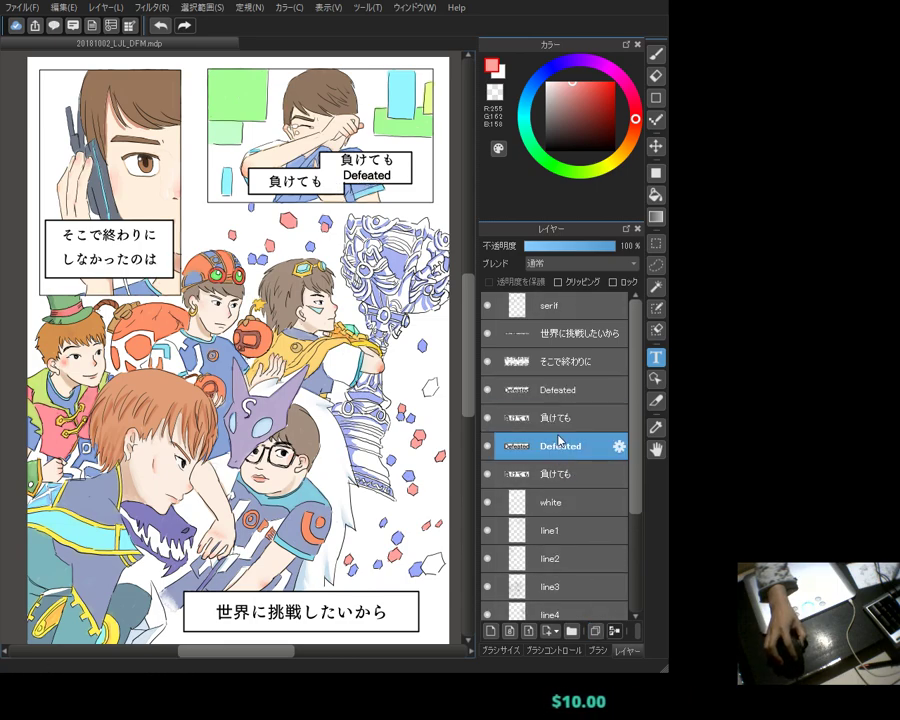
{"action": "left_click_drag", "start_coordinate": [371, 176], "coordinate": [296, 186]}
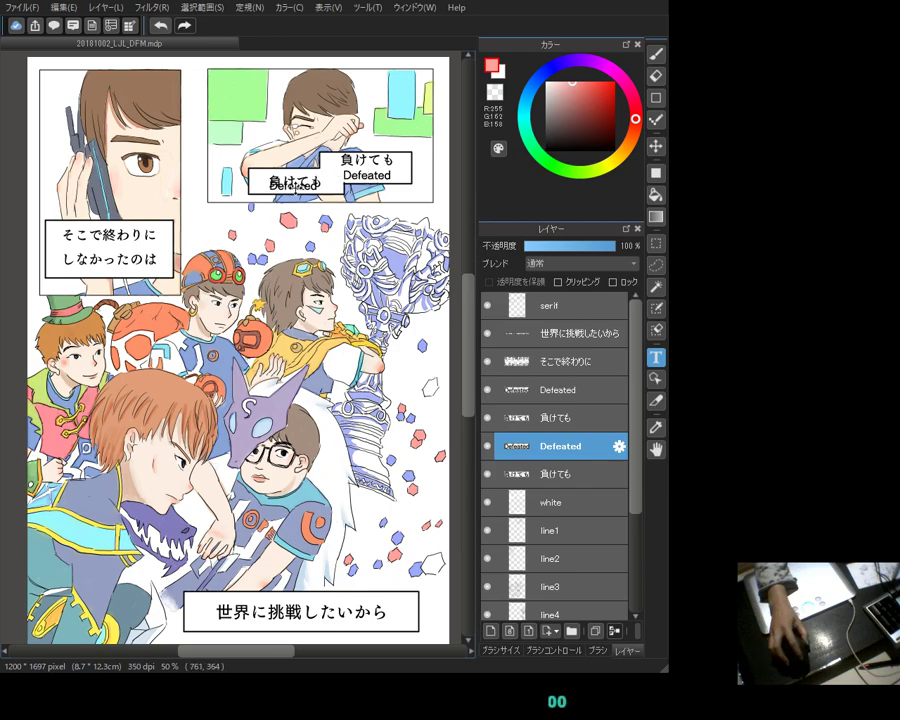
{"action": "left_click", "coordinate": [555, 415]}
{"action": "left_click", "coordinate": [541, 473]}
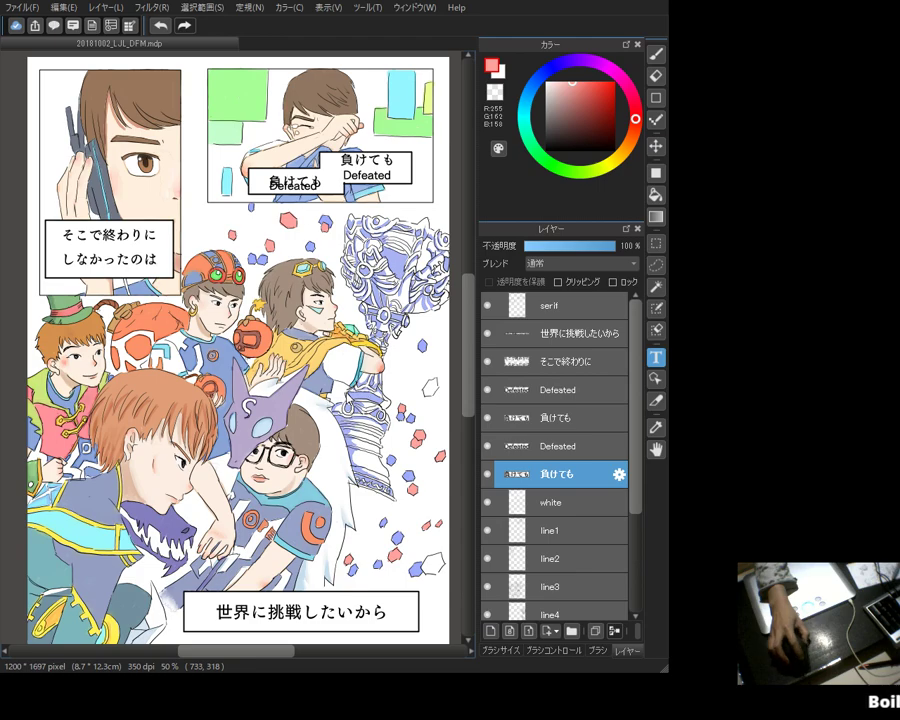
{"action": "left_click_drag", "start_coordinate": [296, 180], "coordinate": [296, 174]}
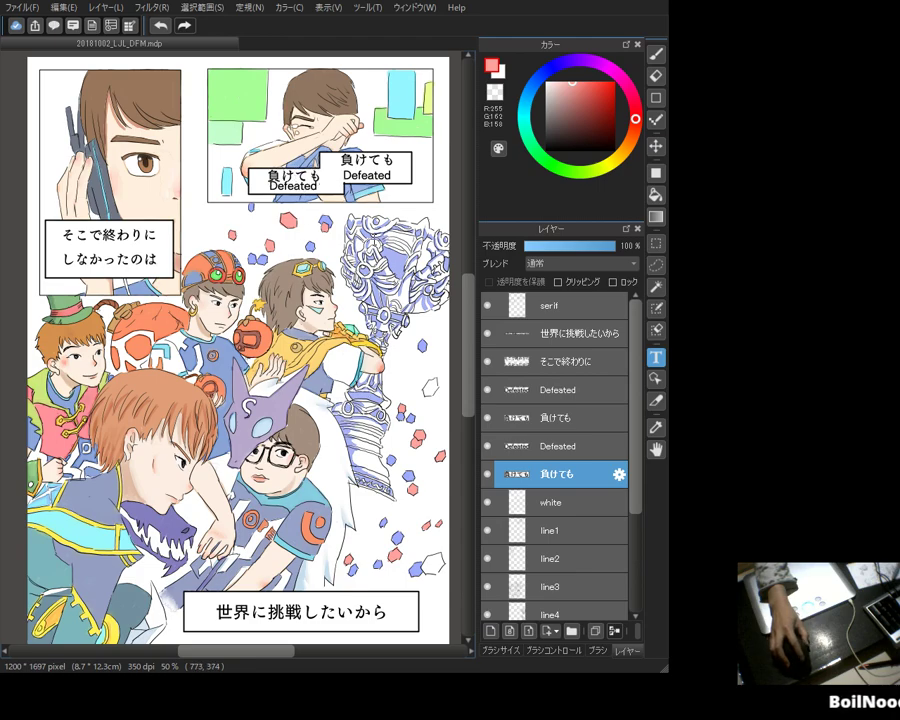
Step: Clear all the old caption frames from the serif layer and set the drawing colour to black R0 G0 B0
{"action": "left_click", "coordinate": [555, 305]}
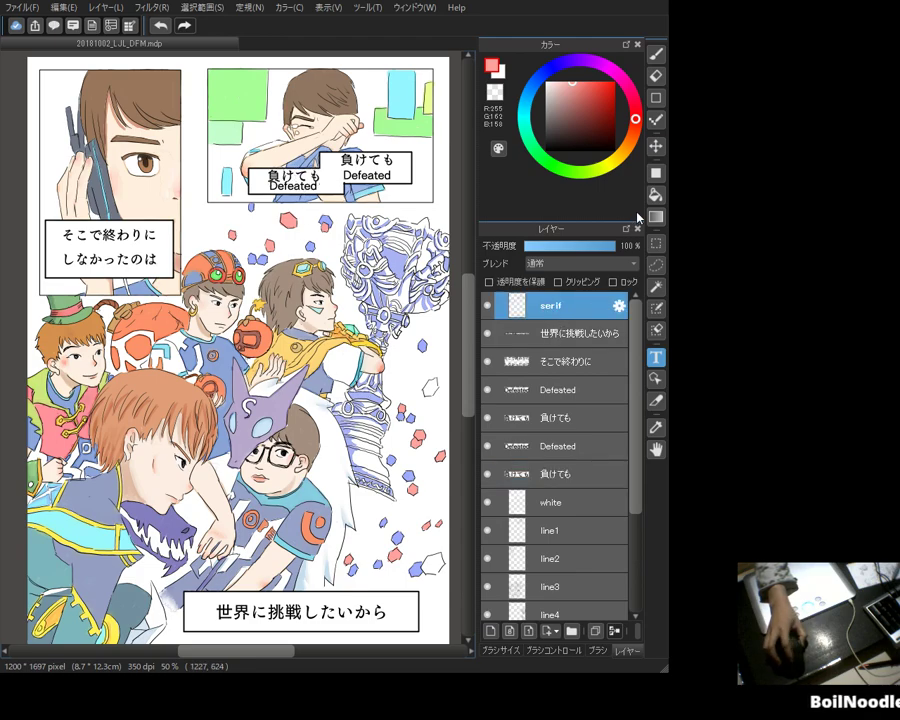
{"action": "left_click", "coordinate": [656, 97]}
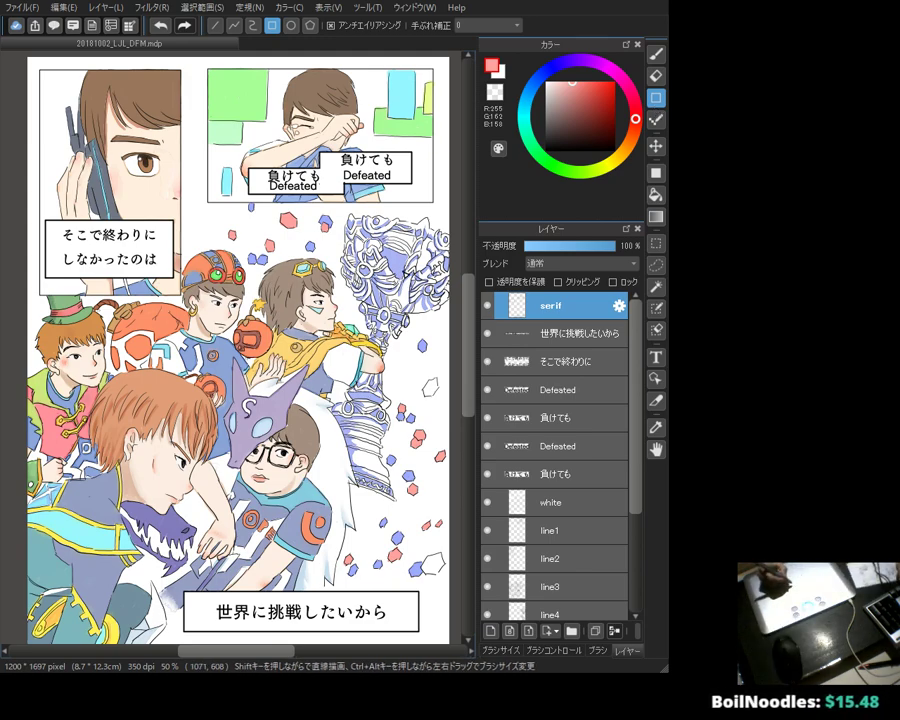
{"action": "key", "text": "Delete"}
{"action": "left_click_drag", "start_coordinate": [569, 127], "coordinate": [533, 154]}
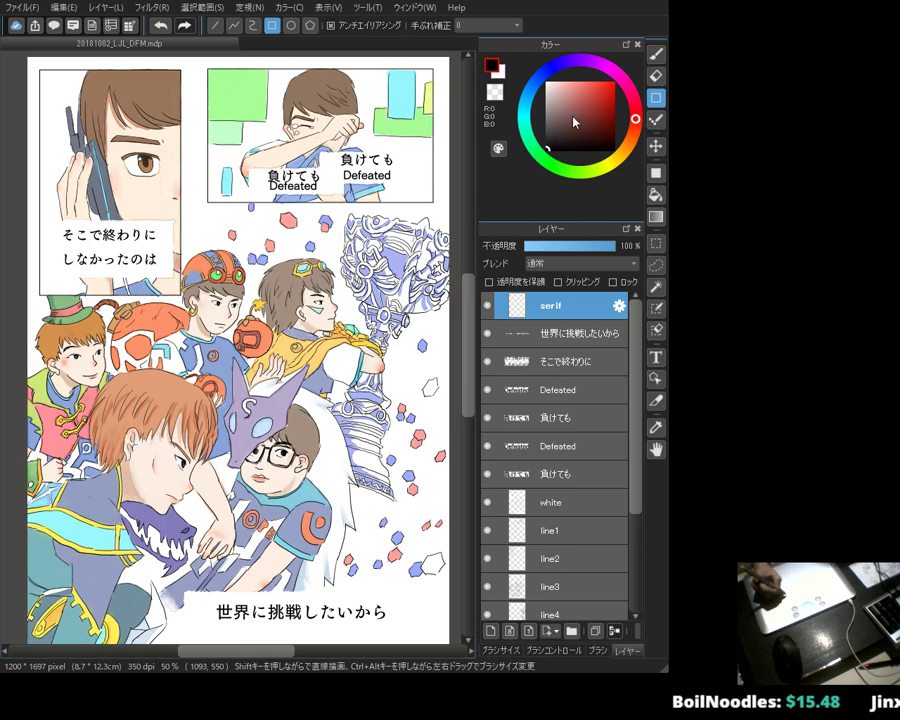
Step: Try drawing a black rectangular frame around the right-hand "Defeated" caption with different brush sizes
{"action": "left_click_drag", "start_coordinate": [307, 126], "coordinate": [416, 222]}
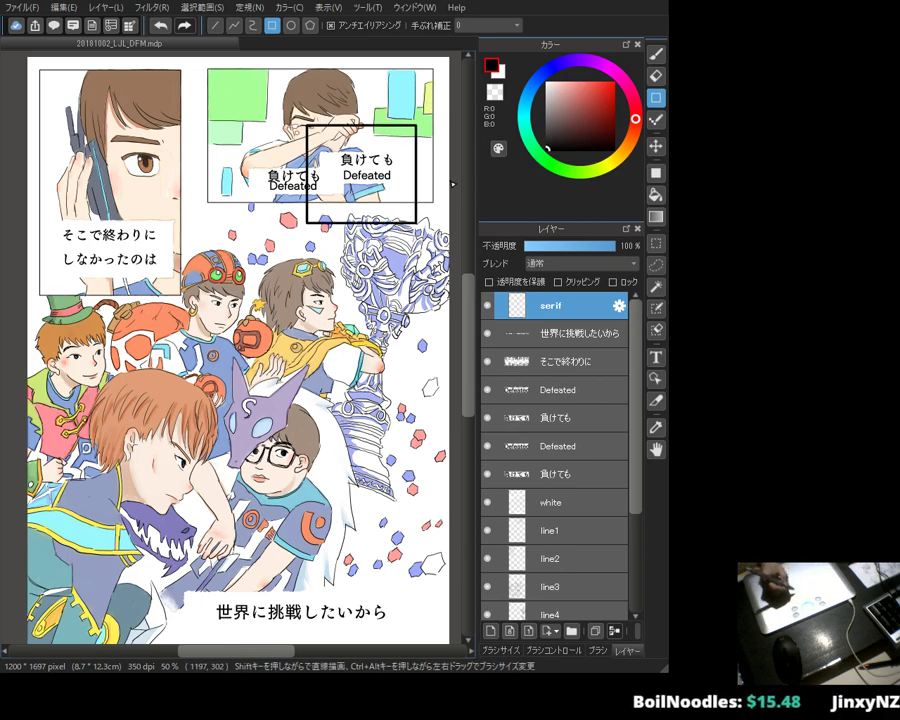
{"action": "key", "text": "ctrl+z"}
{"action": "left_click", "coordinate": [501, 651]}
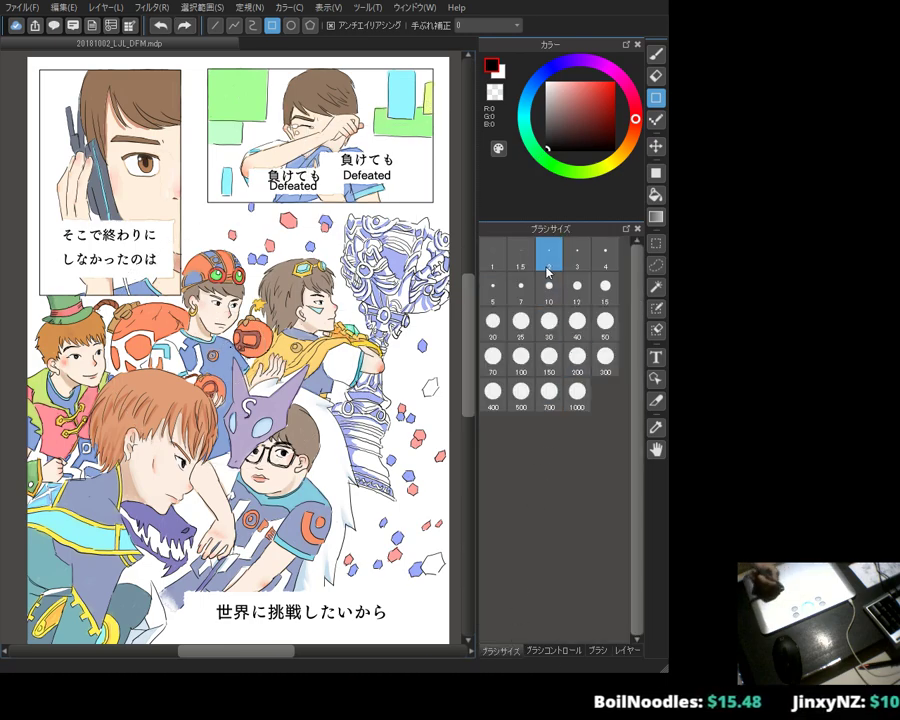
{"action": "left_click", "coordinate": [627, 651]}
{"action": "left_click_drag", "start_coordinate": [318, 153], "coordinate": [413, 232]}
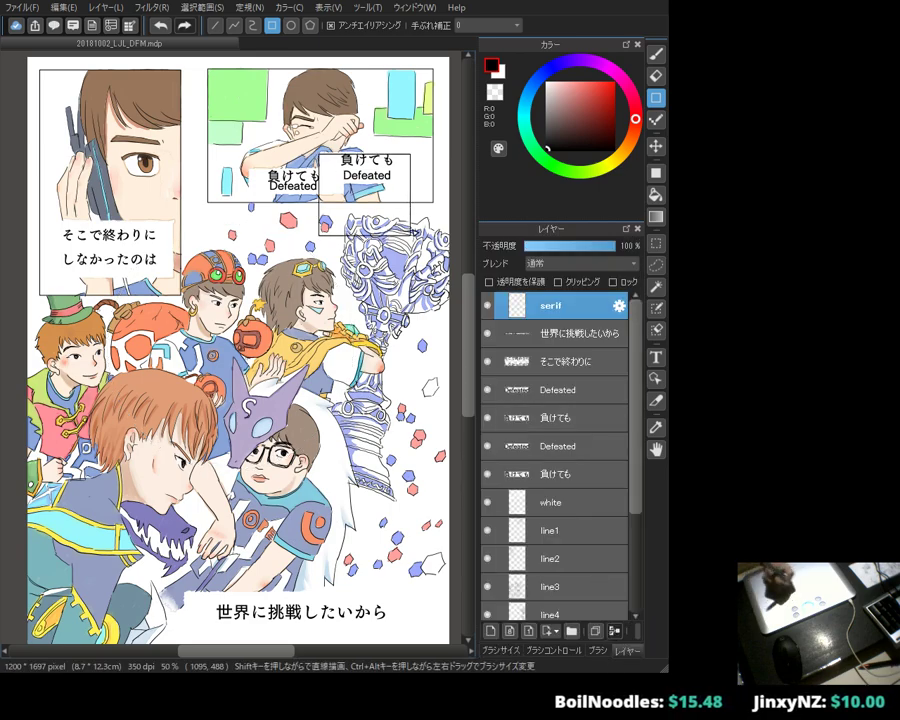
{"action": "key", "text": "ctrl+z"}
Step: Adjust the brush size and draw overlapping black rectangular frames around the two "Defeated" captions on the serif layer
{"action": "left_click", "coordinate": [501, 651]}
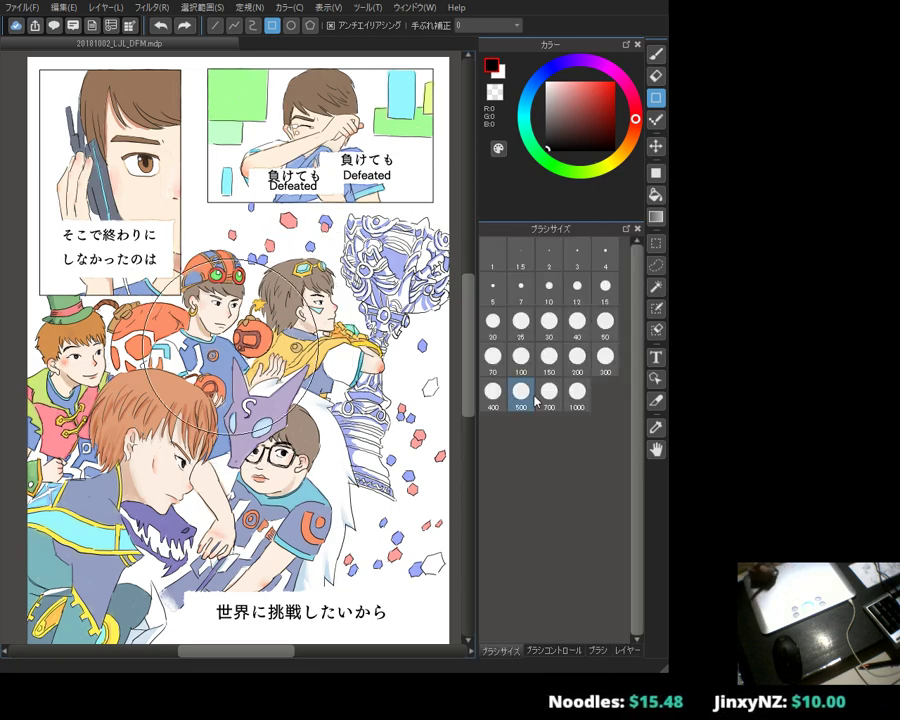
{"action": "left_click", "coordinate": [627, 651]}
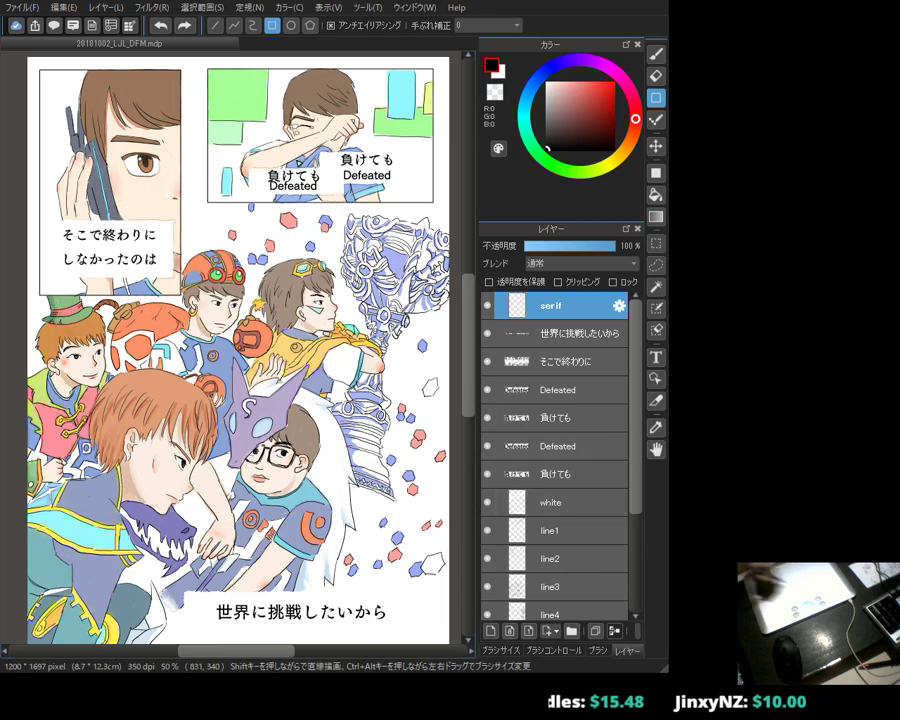
{"action": "left_click_drag", "start_coordinate": [286, 147], "coordinate": [376, 205]}
{"action": "key", "text": "ctrl+z"}
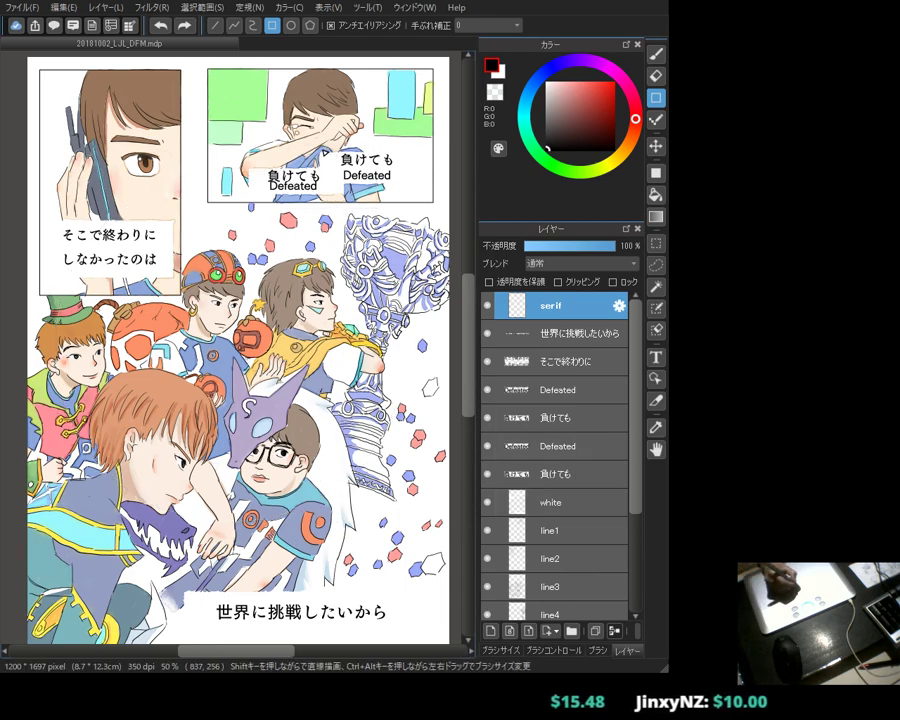
{"action": "left_click_drag", "start_coordinate": [322, 147], "coordinate": [412, 183]}
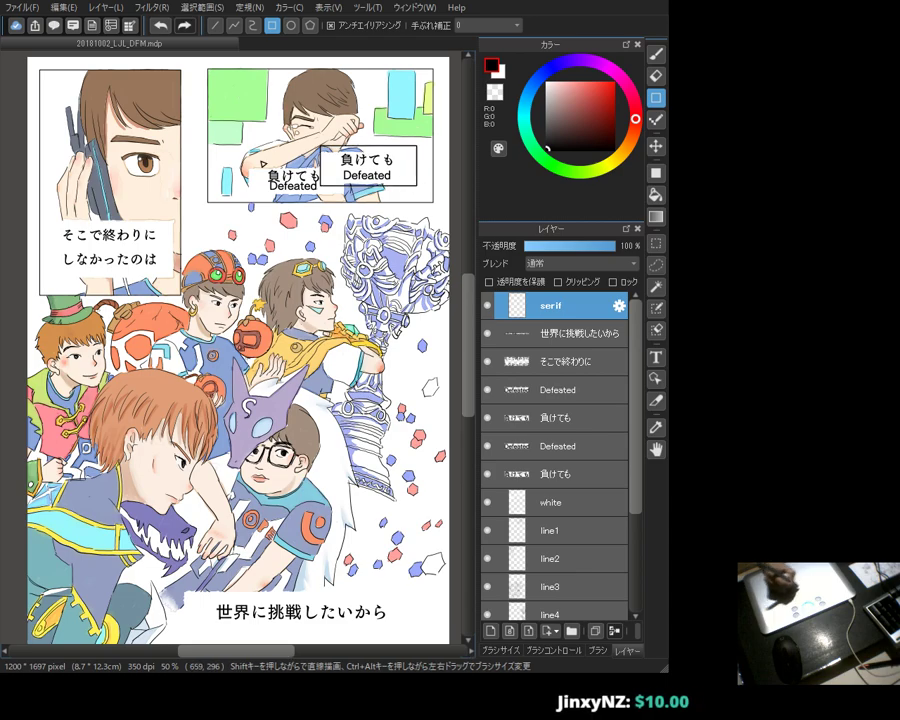
{"action": "left_click_drag", "start_coordinate": [245, 166], "coordinate": [321, 194]}
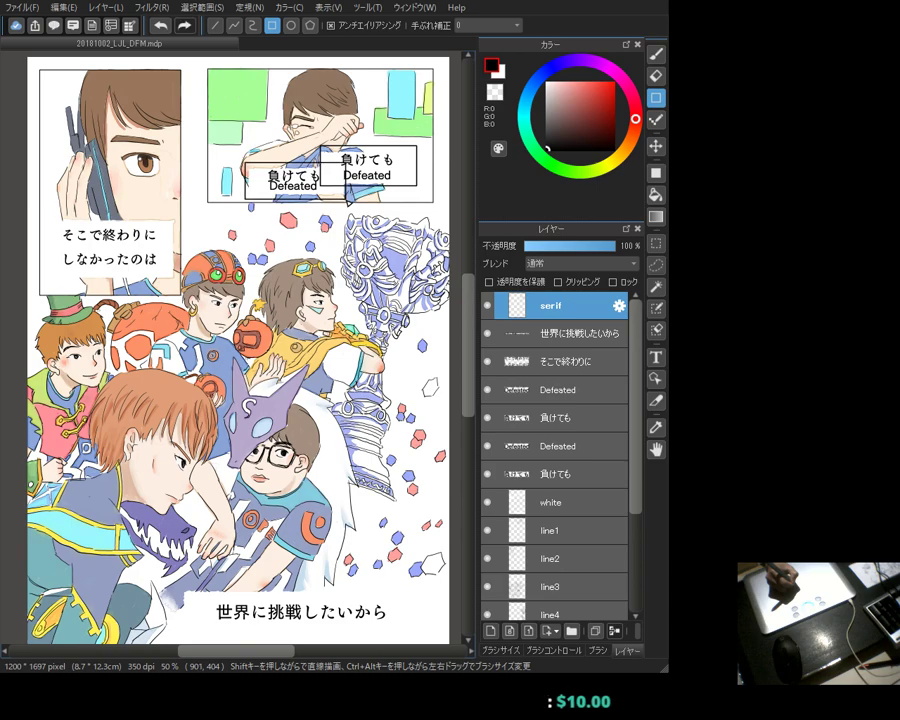
Step: Reposition the 負けても and "Defeated" lines of the left-hand caption inside its new frame
{"action": "left_click", "coordinate": [556, 477]}
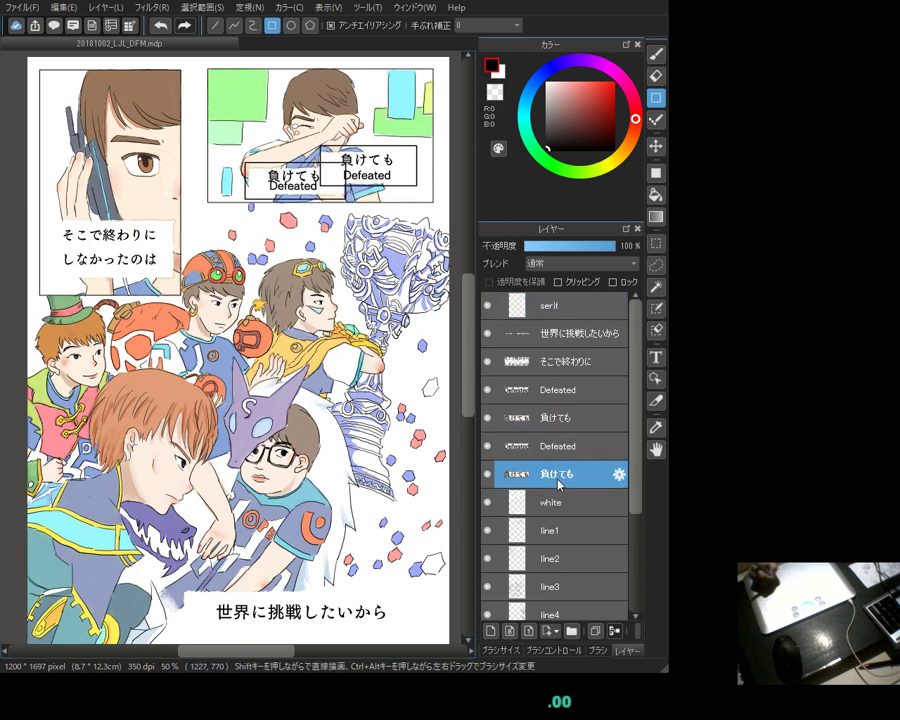
{"action": "left_click", "coordinate": [655, 357]}
{"action": "left_click_drag", "start_coordinate": [290, 190], "coordinate": [293, 193]}
{"action": "left_click", "coordinate": [542, 478]}
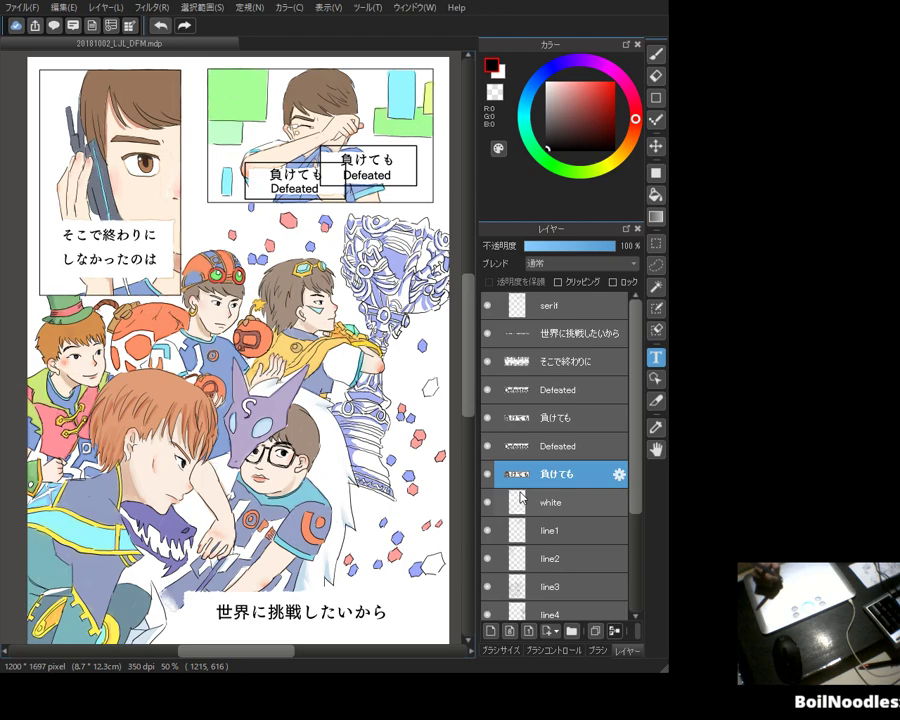
{"action": "left_click", "coordinate": [296, 190]}
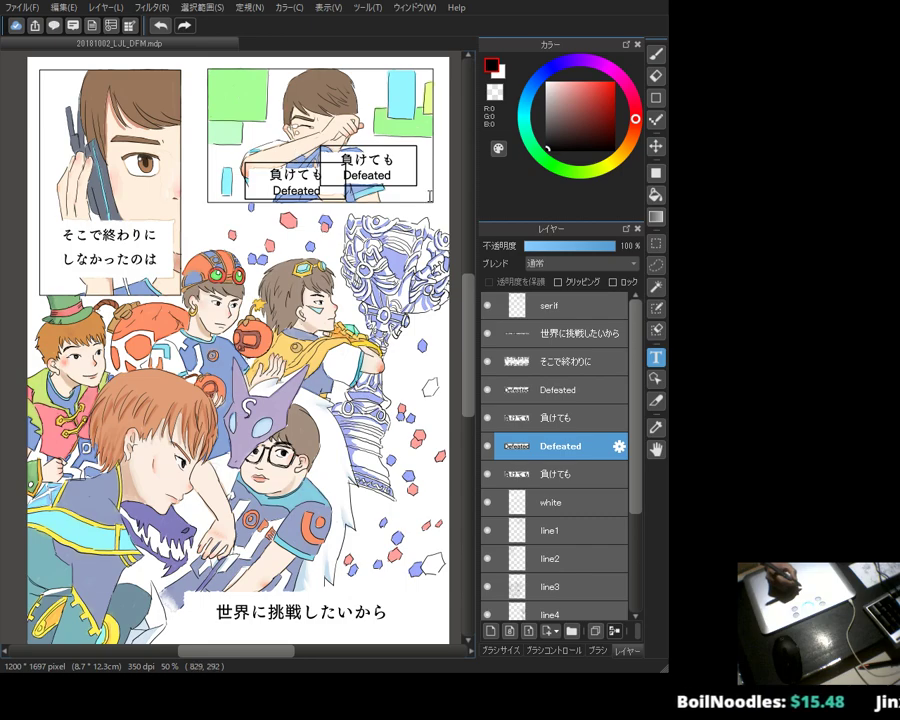
Step: Extend the right-hand caption's English text to "Defeated and" and realign it and the 負けても above it within the frame
{"action": "left_click", "coordinate": [585, 392]}
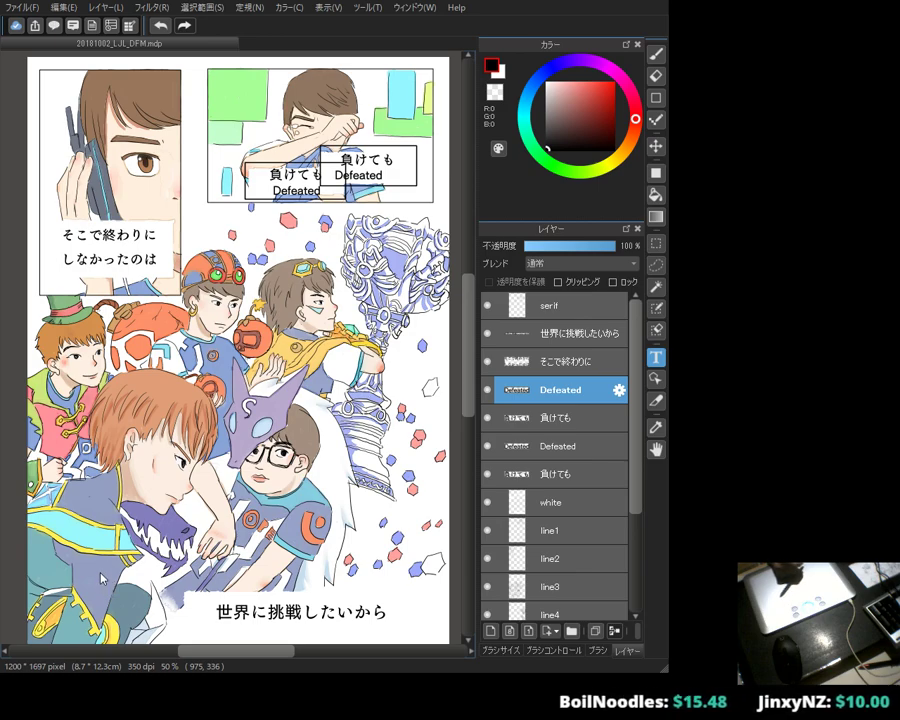
{"action": "type", "text": "and"}
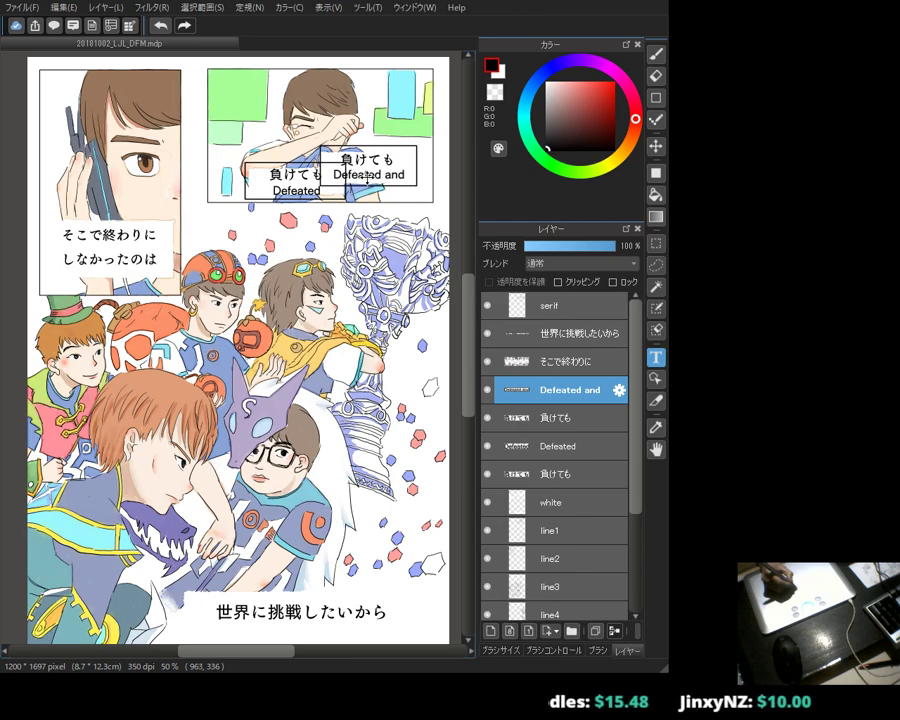
{"action": "left_click", "coordinate": [562, 427]}
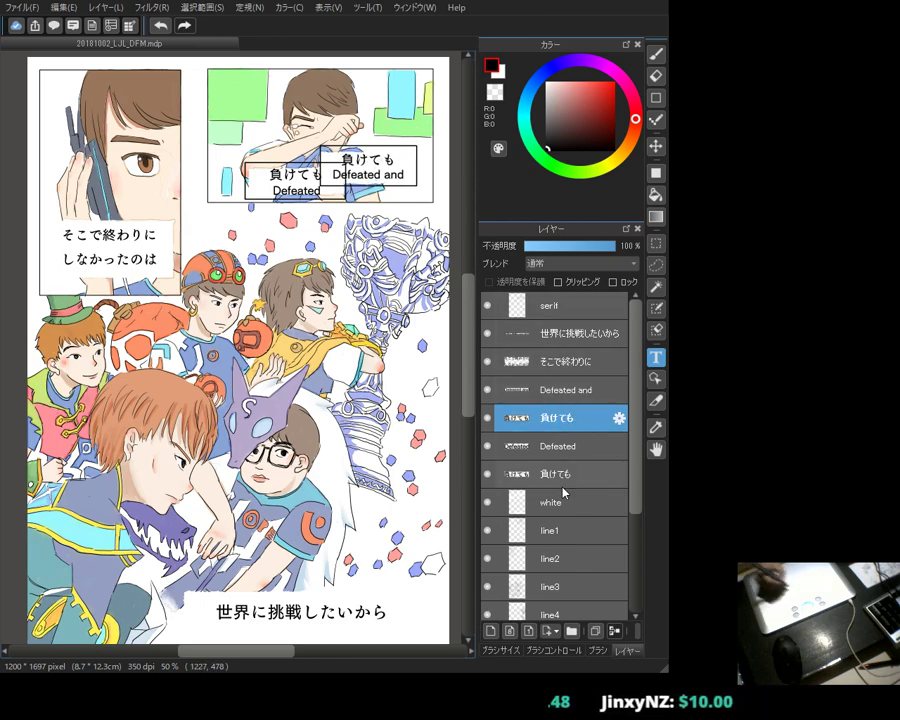
Step: Try to fill the backing of the caption frames with white R255 G255 B255 on the white layer
{"action": "left_click", "coordinate": [565, 521]}
{"action": "left_click", "coordinate": [655, 195]}
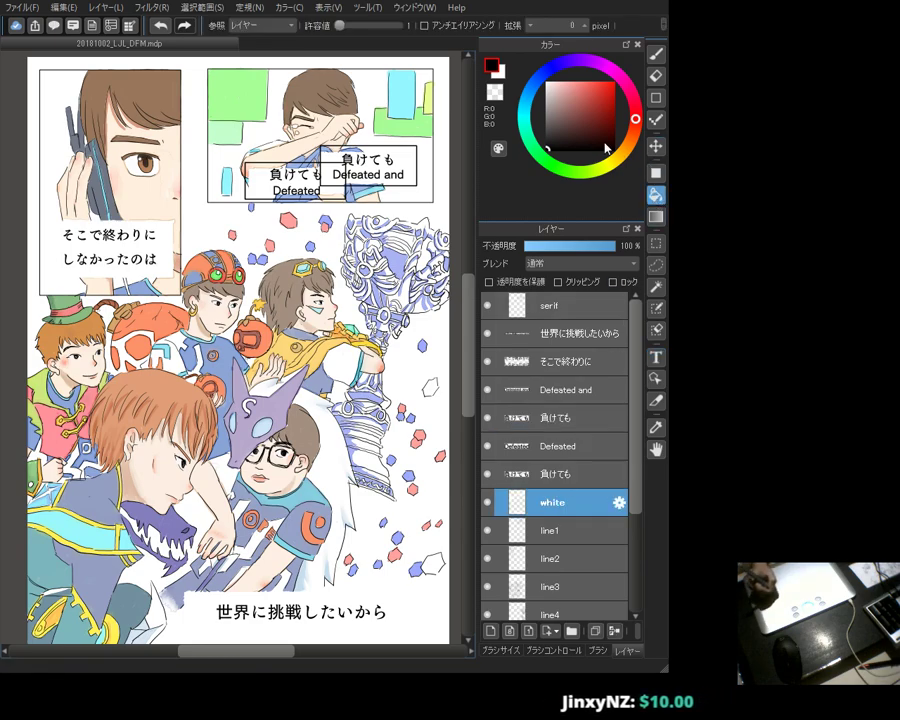
{"action": "key", "text": "x"}
{"action": "left_click", "coordinate": [255, 142]}
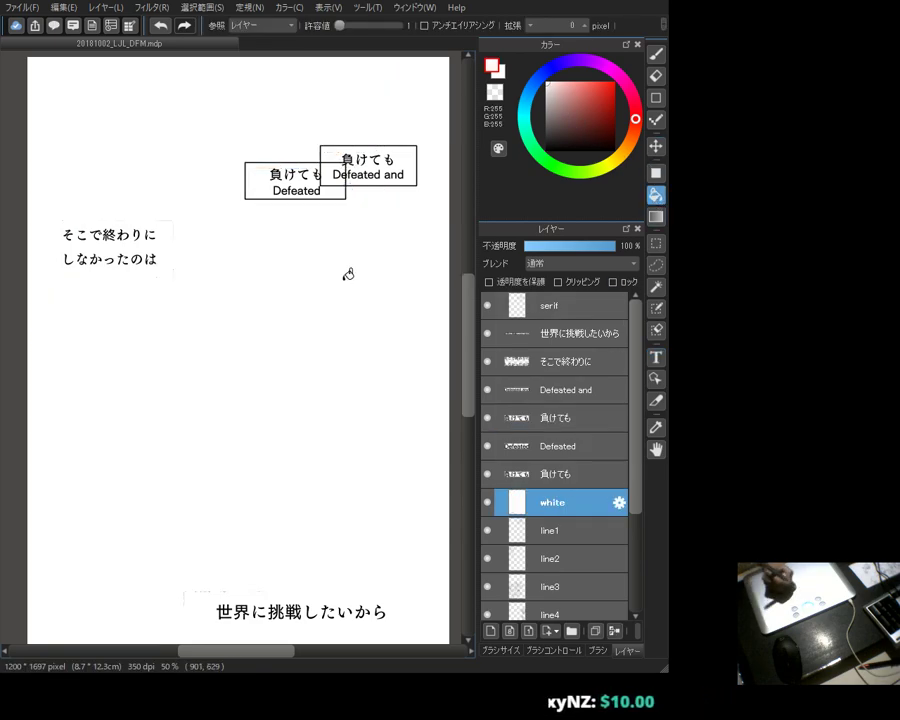
{"action": "key", "text": "ctrl+z"}
Step: Erase the overlapping lines where the two caption frames cross on the serif layer so they share one outline
{"action": "left_click", "coordinate": [655, 287]}
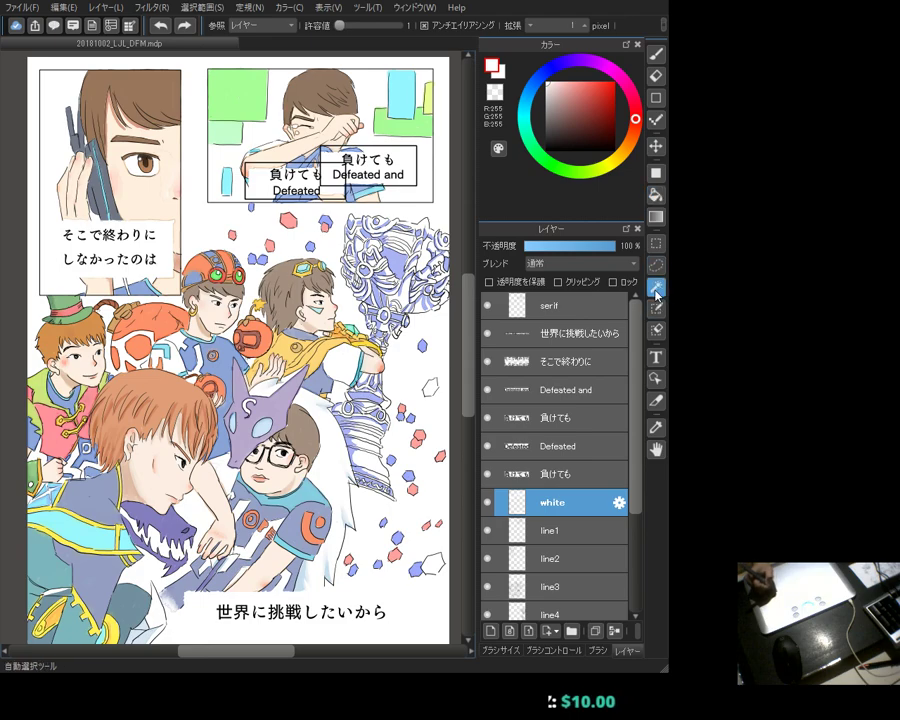
{"action": "left_click", "coordinate": [579, 313]}
{"action": "left_click", "coordinate": [366, 219]}
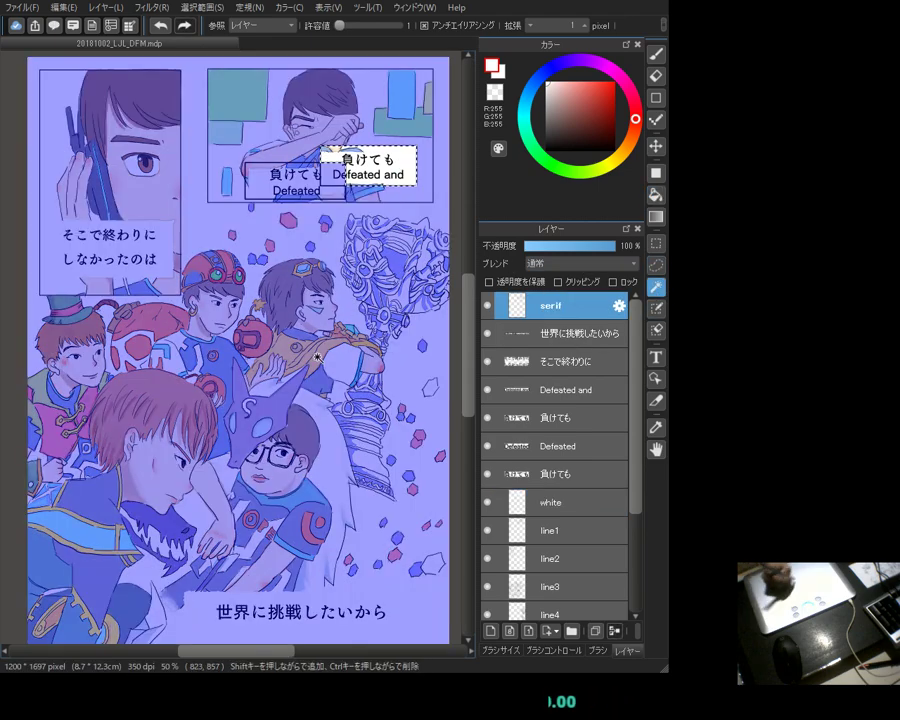
{"action": "key", "text": "ctrl+d"}
{"action": "key", "text": "b"}
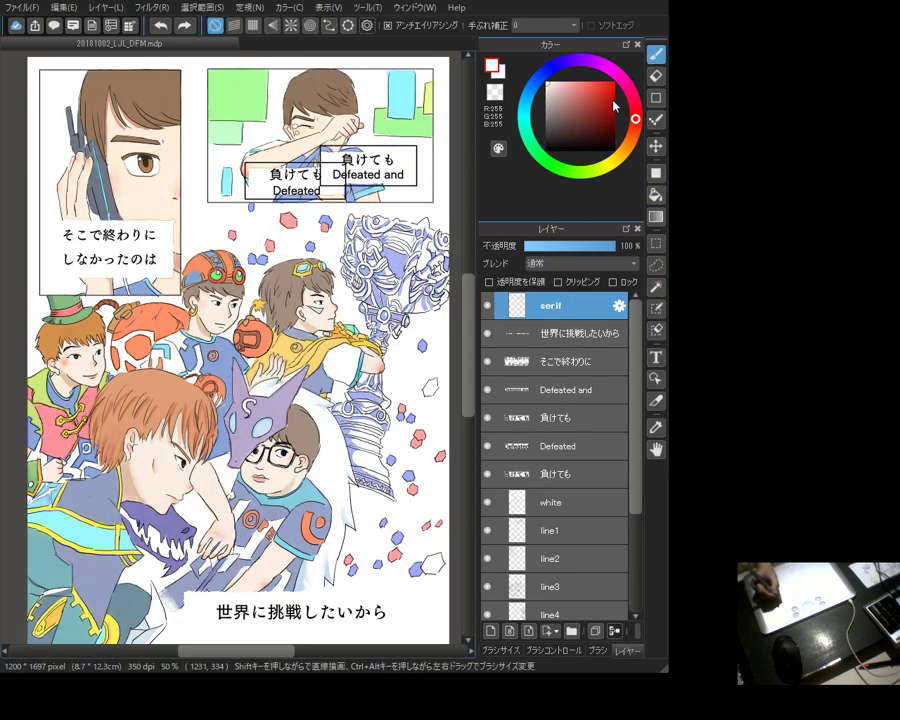
{"action": "key", "text": "e"}
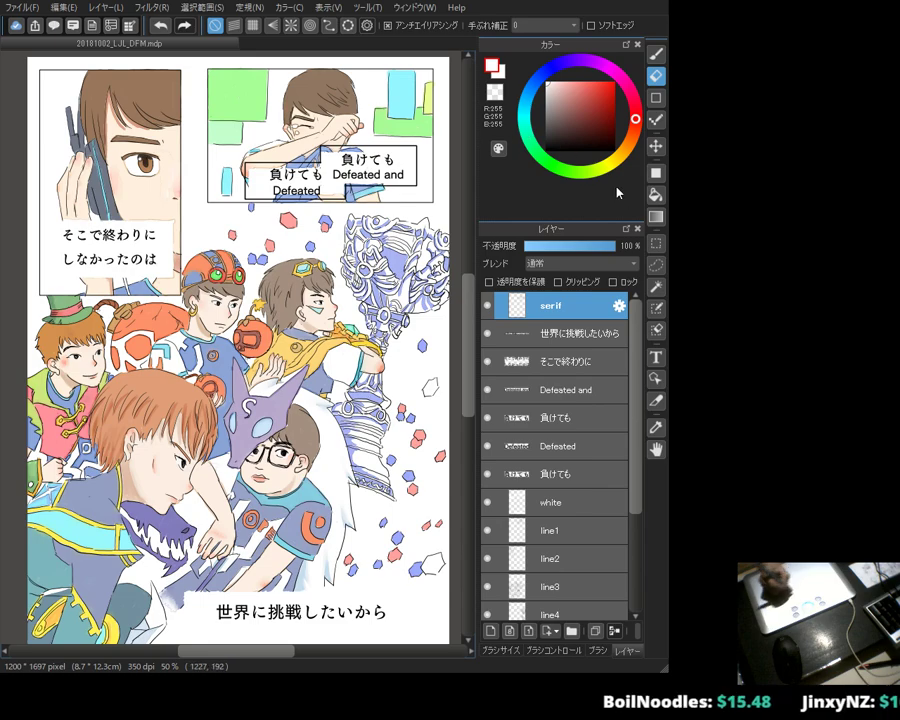
Step: Select the inside of the two joined caption frames from the serif layer and fill it with white on the white layer
{"action": "left_click", "coordinate": [656, 287]}
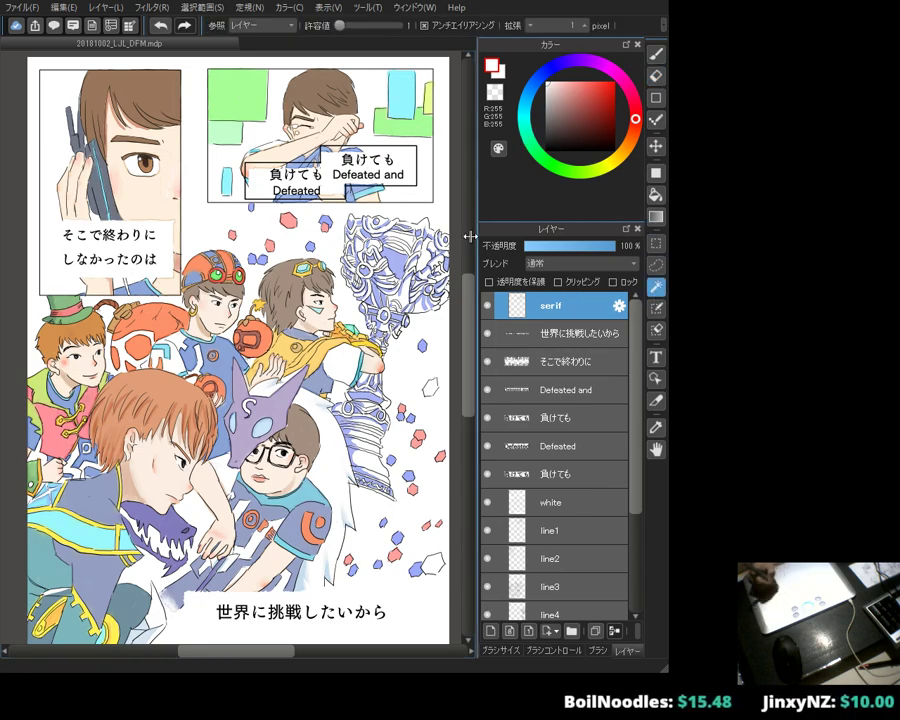
{"action": "left_click", "coordinate": [237, 121]}
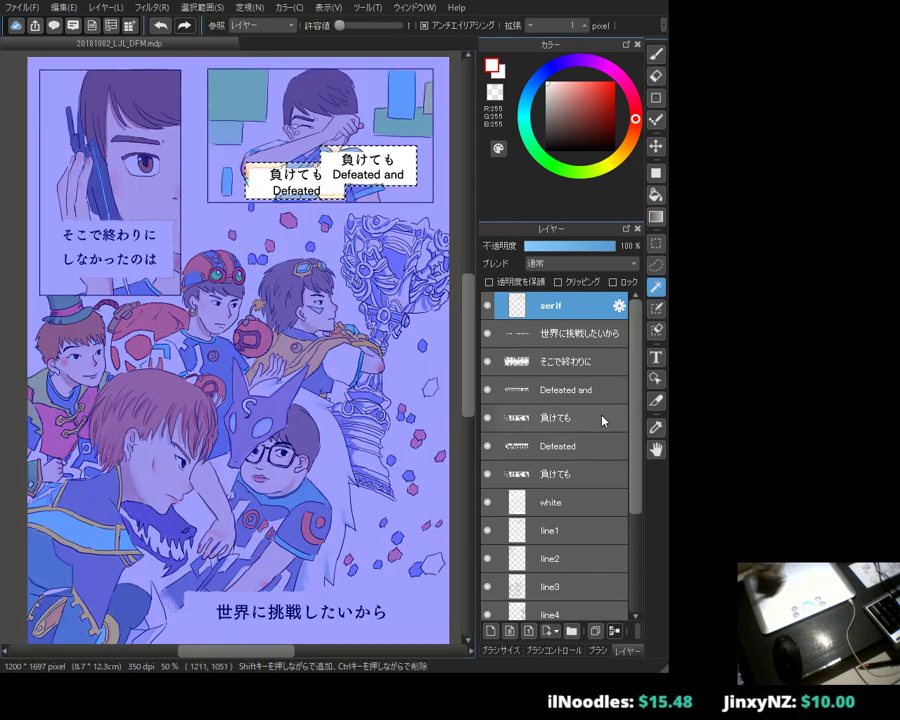
{"action": "left_click", "coordinate": [656, 196]}
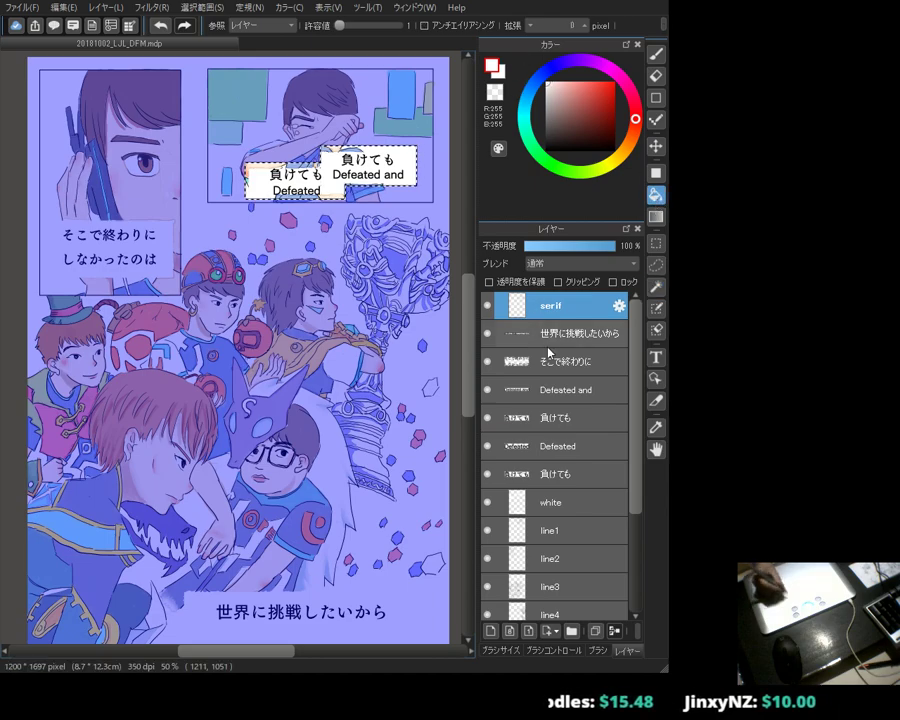
{"action": "left_click", "coordinate": [548, 503]}
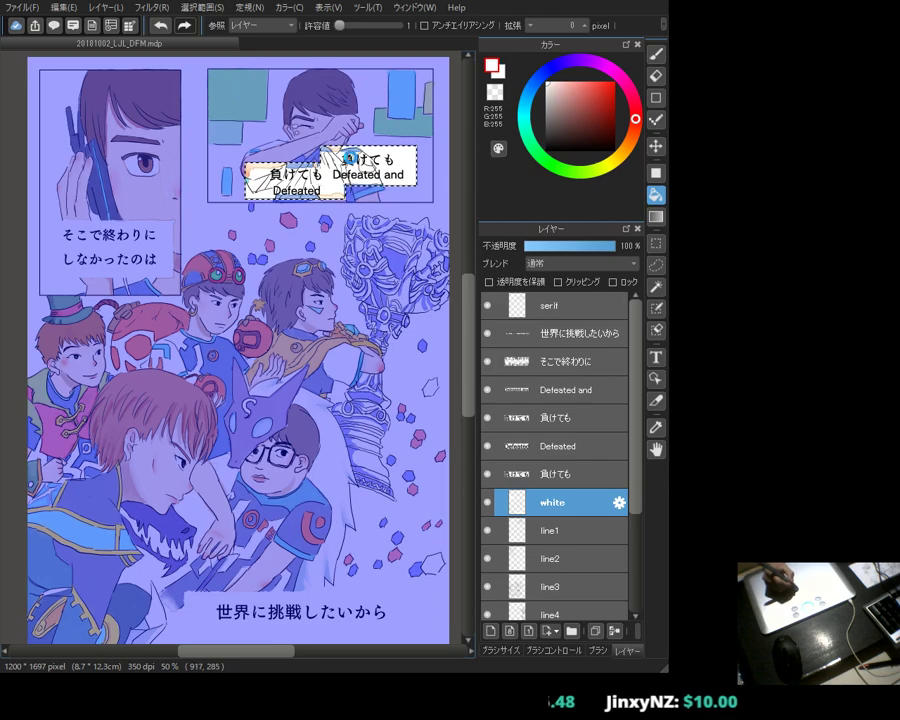
{"action": "left_click", "coordinate": [388, 160]}
{"action": "key", "text": "ctrl+d"}
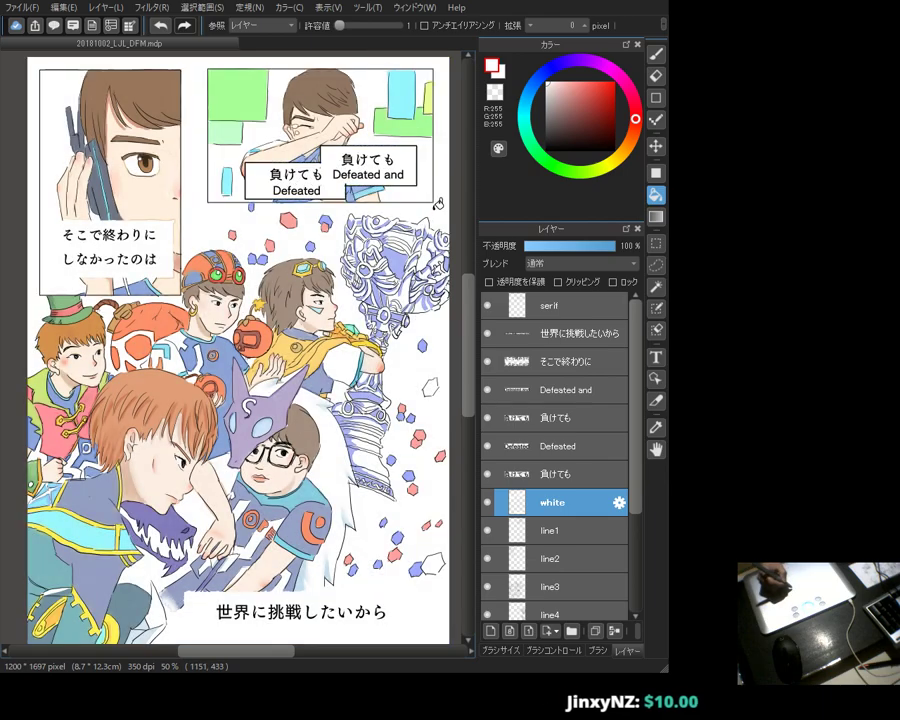
{"action": "key", "text": "e"}
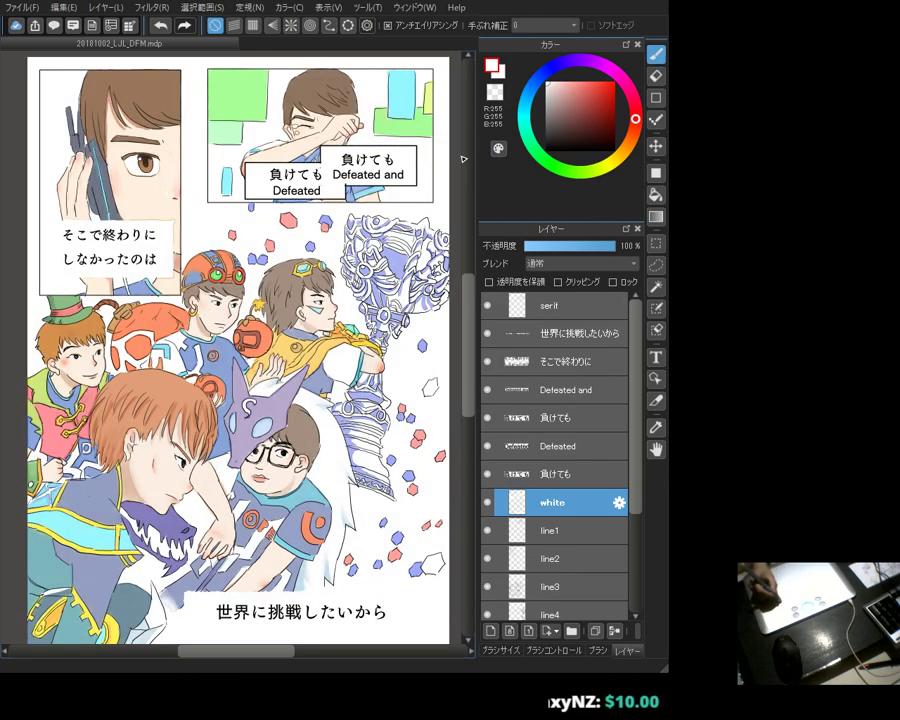
Step: Draw a black R0 G0 B0 rectangular frame around the そこで終わりに しなかったのは caption on the serif layer
{"action": "left_click", "coordinate": [536, 304]}
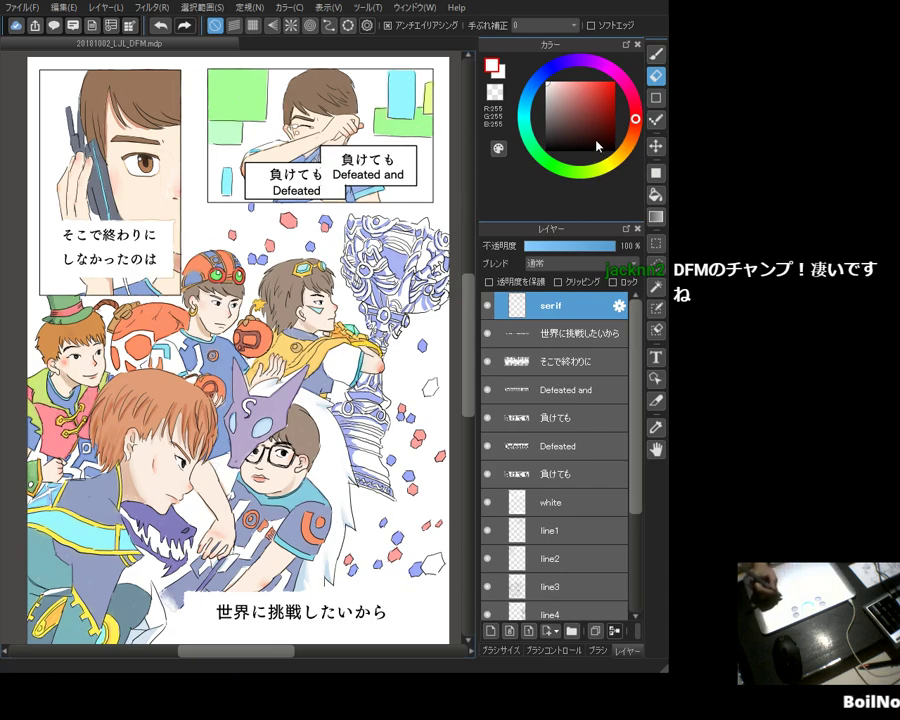
{"action": "left_click_drag", "start_coordinate": [559, 140], "coordinate": [540, 163]}
{"action": "left_click_drag", "start_coordinate": [554, 100], "coordinate": [538, 73]}
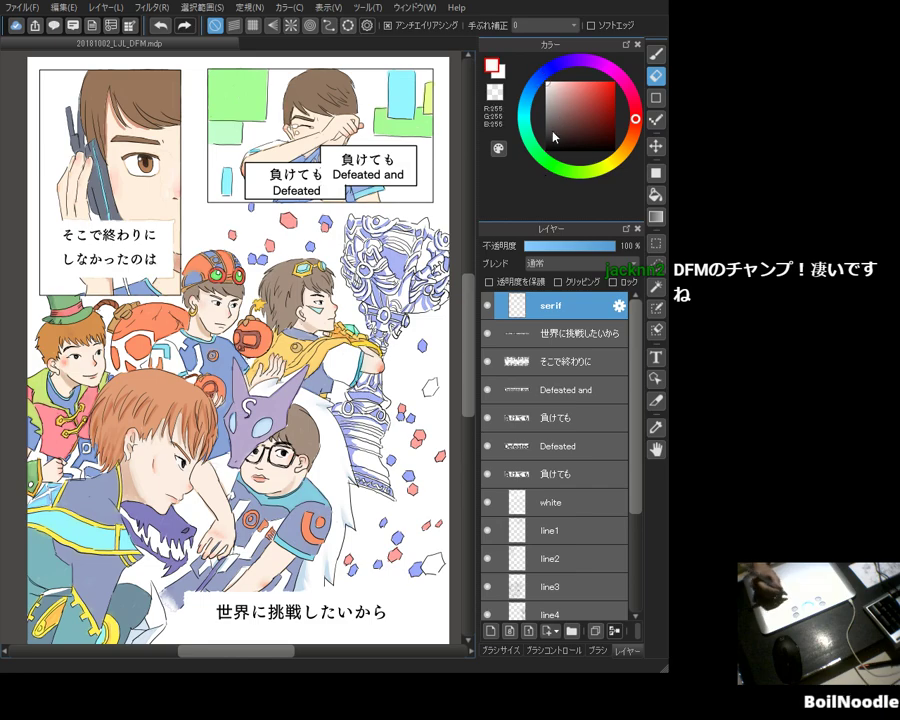
{"action": "left_click_drag", "start_coordinate": [556, 142], "coordinate": [522, 178]}
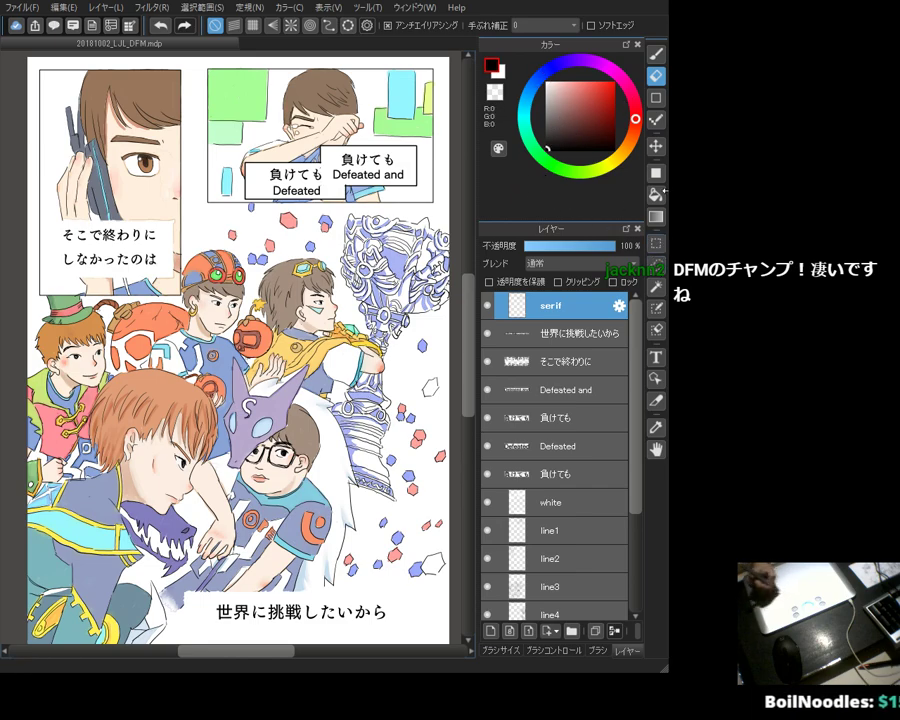
{"action": "left_click", "coordinate": [657, 99]}
{"action": "left_click", "coordinate": [532, 503]}
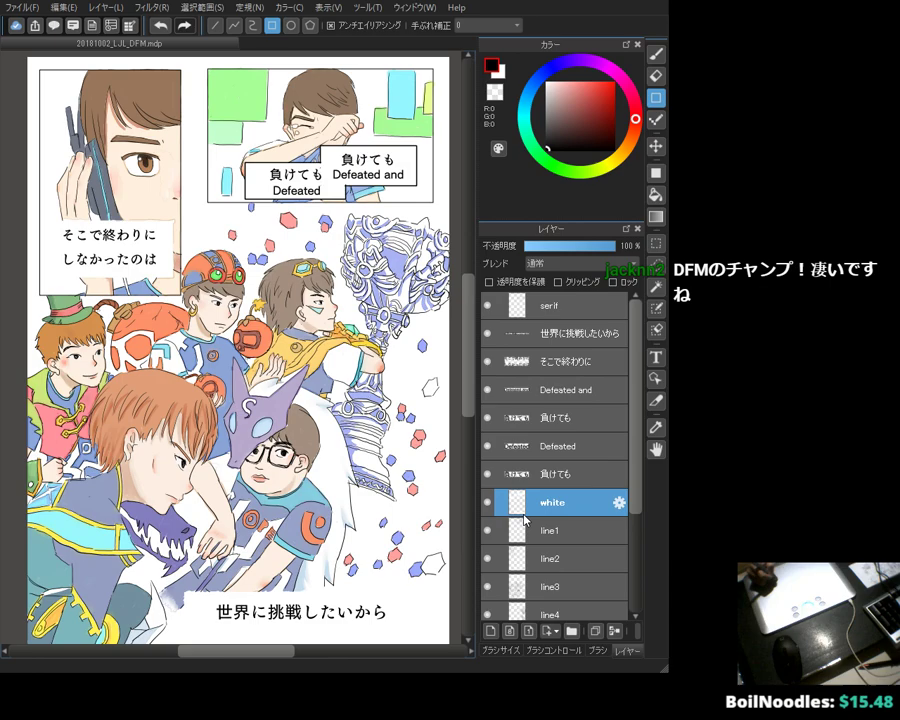
{"action": "left_click", "coordinate": [550, 305]}
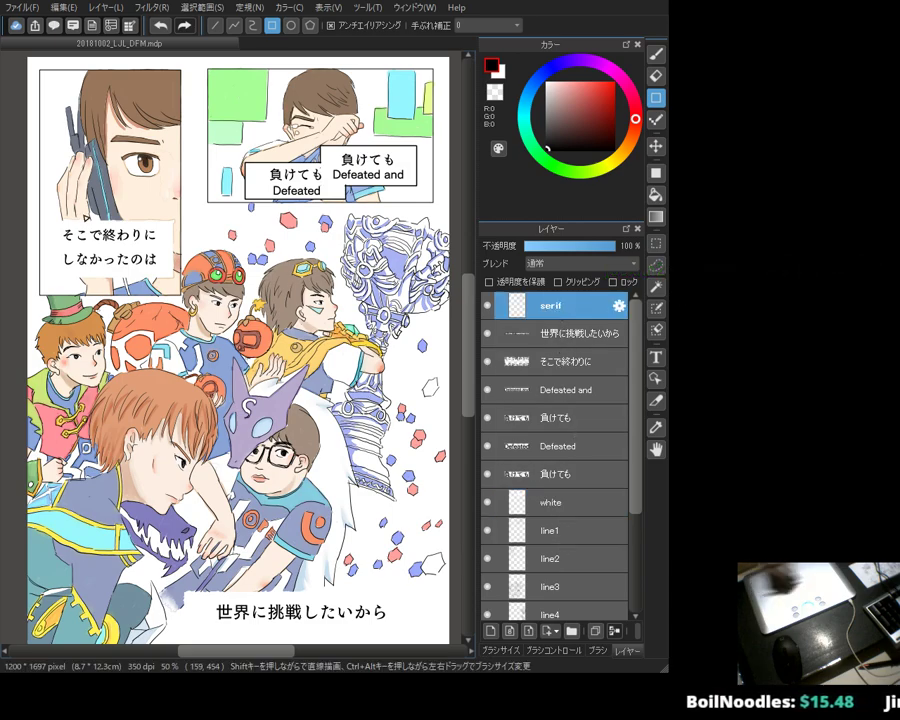
{"action": "mouse_move", "coordinate": [50, 213]}
{"action": "left_mouse_down"}
{"action": "mouse_move", "coordinate": [130, 251]}
{"action": "mouse_move", "coordinate": [175, 286]}
{"action": "left_mouse_up"}
{"action": "key", "text": "ctrl+z"}
{"action": "left_click_drag", "start_coordinate": [45, 211], "coordinate": [178, 290]}
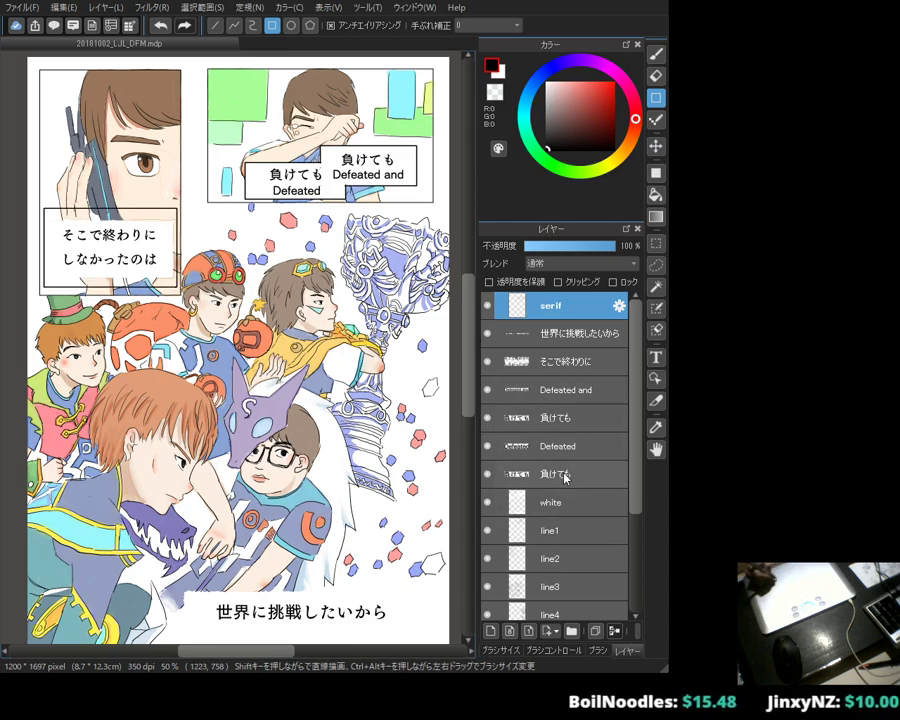
Step: Tighten the line spacing of the そこで終わりに しなかったのは text and move it to the upper part of its frame
{"action": "left_click", "coordinate": [577, 336]}
{"action": "left_click", "coordinate": [575, 361]}
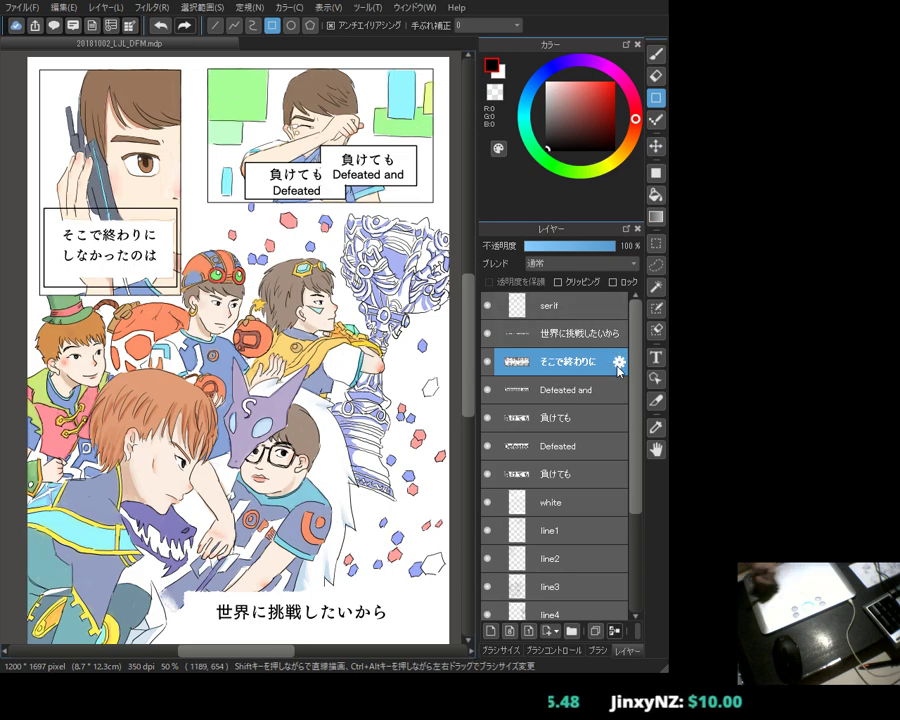
{"action": "left_click", "coordinate": [655, 358]}
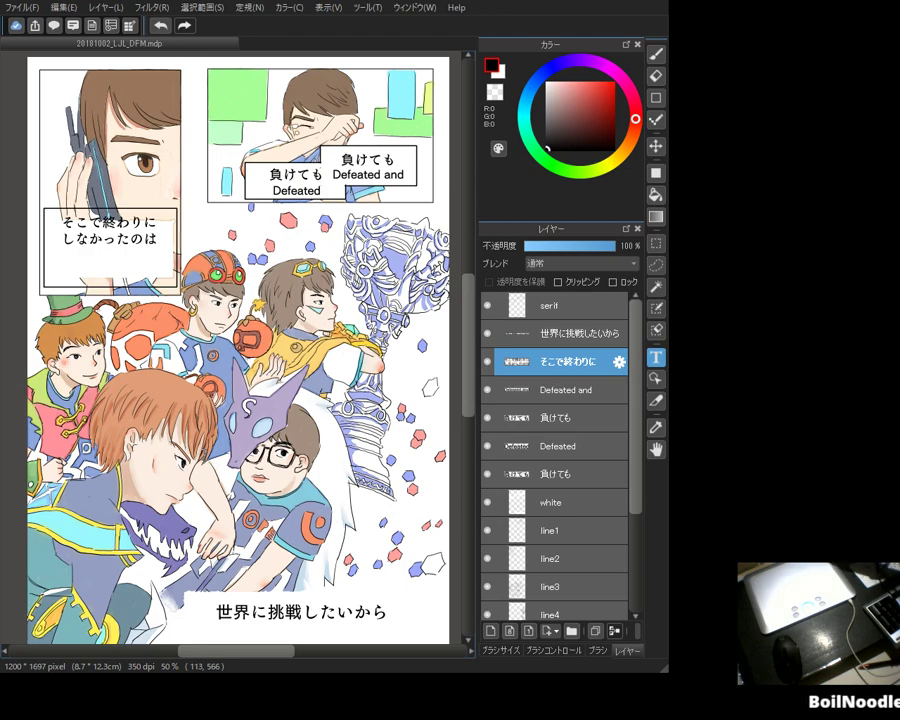
Step: Add the English line "We never gave up" below しなかったのは and space the Japanese and English lines within the frame
{"action": "left_click", "coordinate": [68, 262]}
{"action": "type", "text": "We never g"}
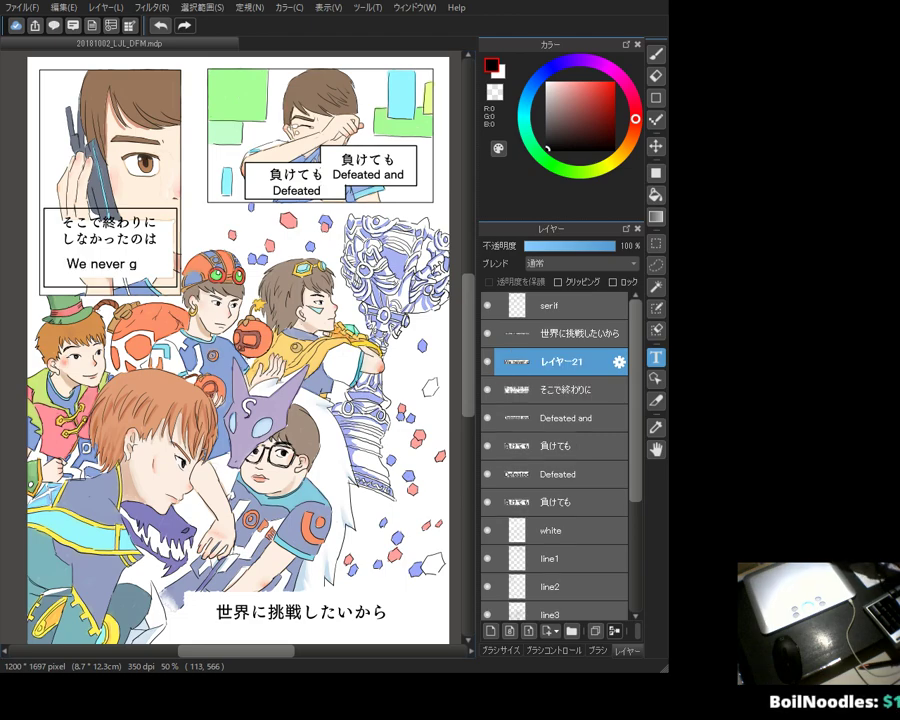
{"action": "type", "text": "ave up"}
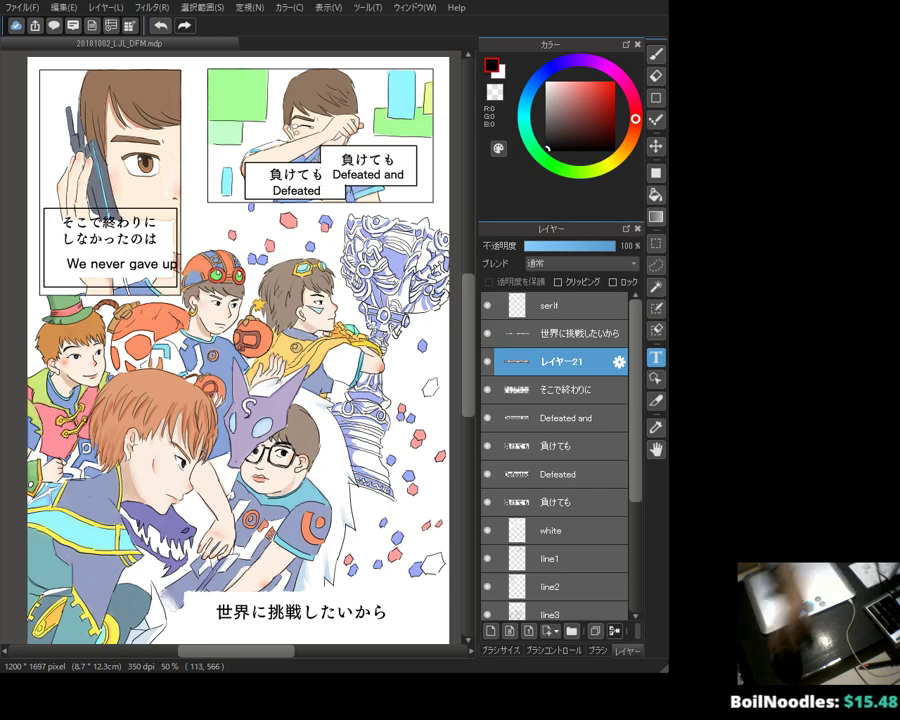
{"action": "left_click", "coordinate": [381, 485]}
{"action": "left_click_drag", "start_coordinate": [118, 266], "coordinate": [107, 270]}
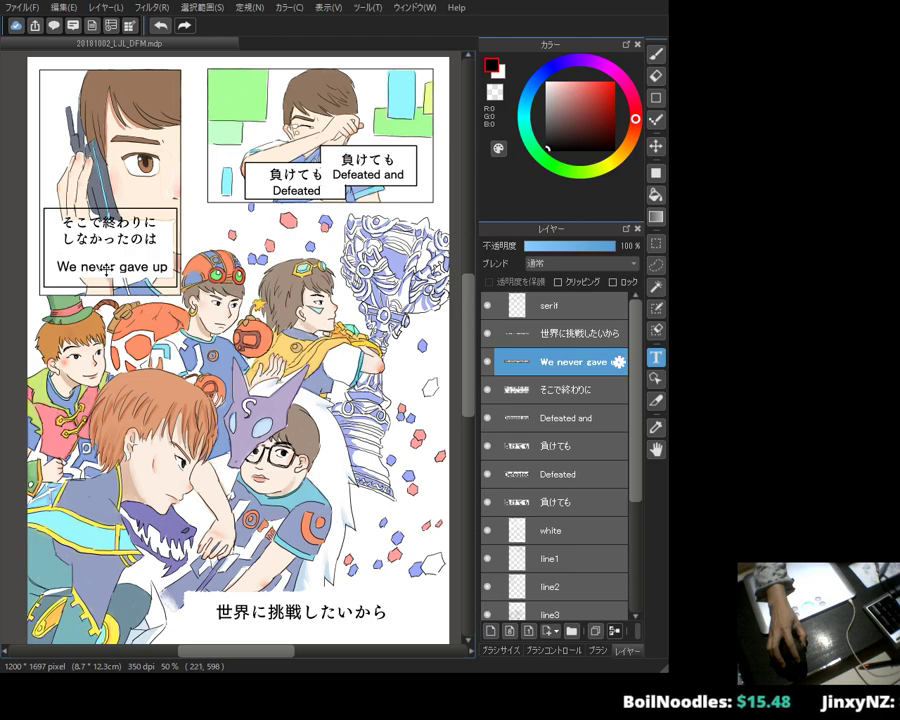
{"action": "left_click", "coordinate": [553, 332]}
{"action": "left_click", "coordinate": [553, 389]}
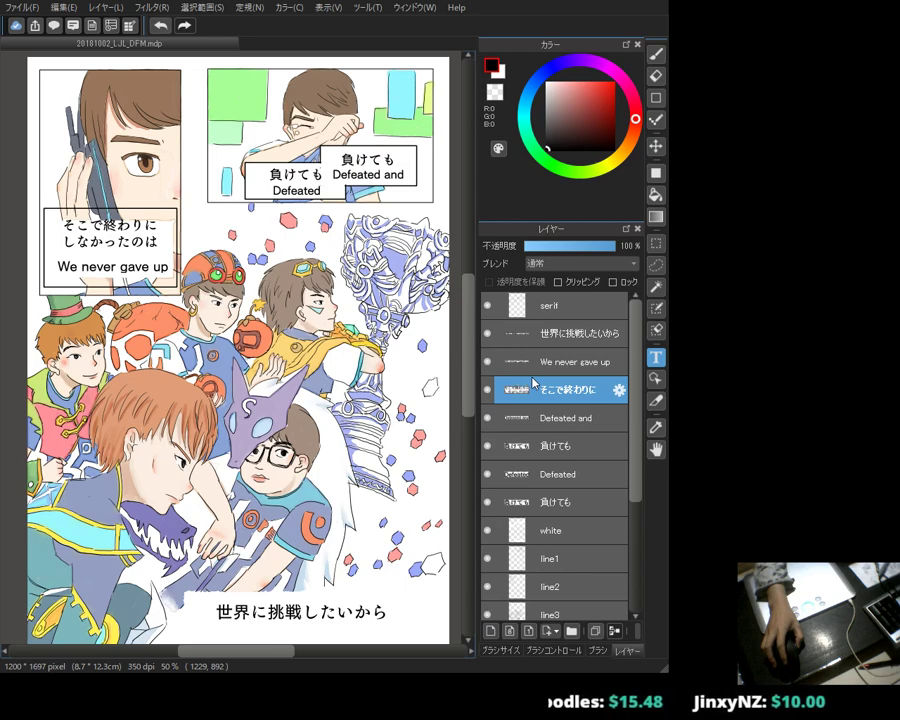
{"action": "left_click", "coordinate": [577, 420]}
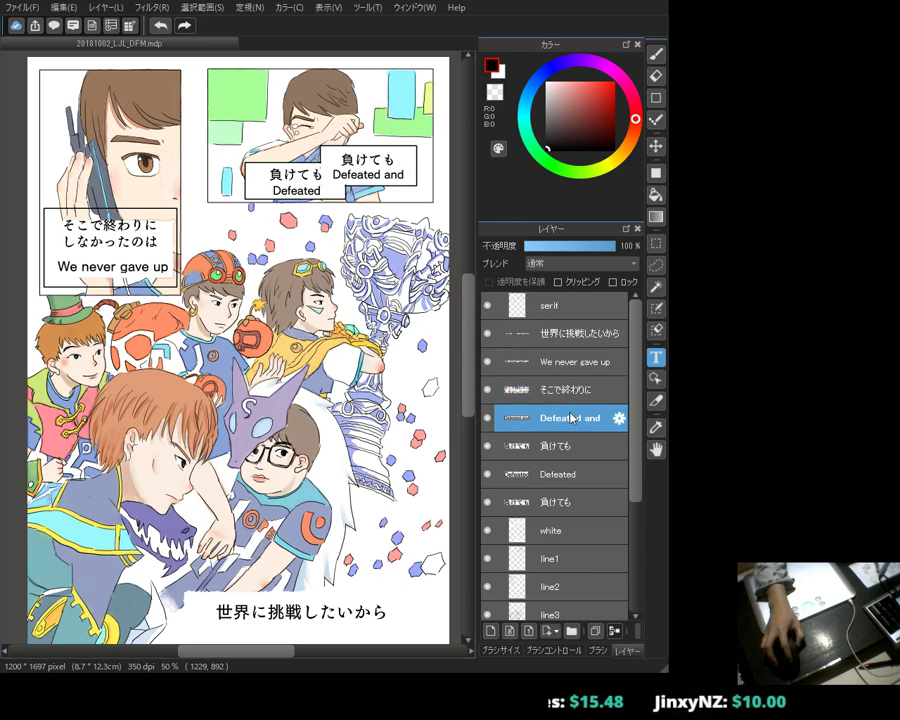
Step: Change the English text to "But we never gave up" on two lines and realign it with the Japanese text above
{"action": "left_click", "coordinate": [526, 362]}
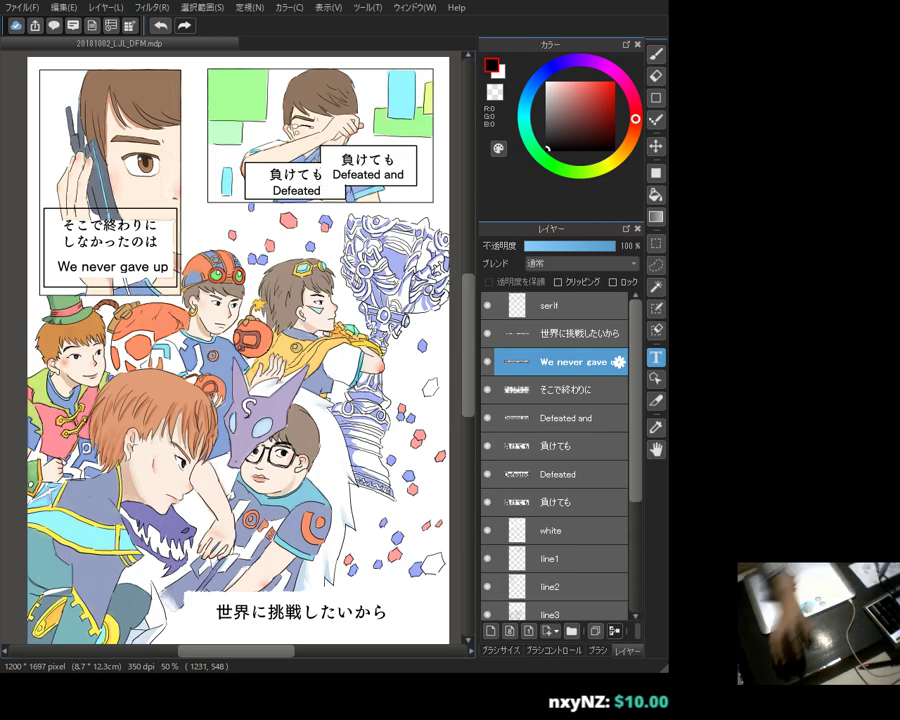
{"action": "type", "text": "But w"}
{"action": "left_click", "coordinate": [388, 488]}
{"action": "mouse_move", "coordinate": [129, 270]}
{"action": "left_mouse_down"}
{"action": "mouse_move", "coordinate": [114, 266]}
{"action": "mouse_move", "coordinate": [125, 268]}
{"action": "left_mouse_up"}
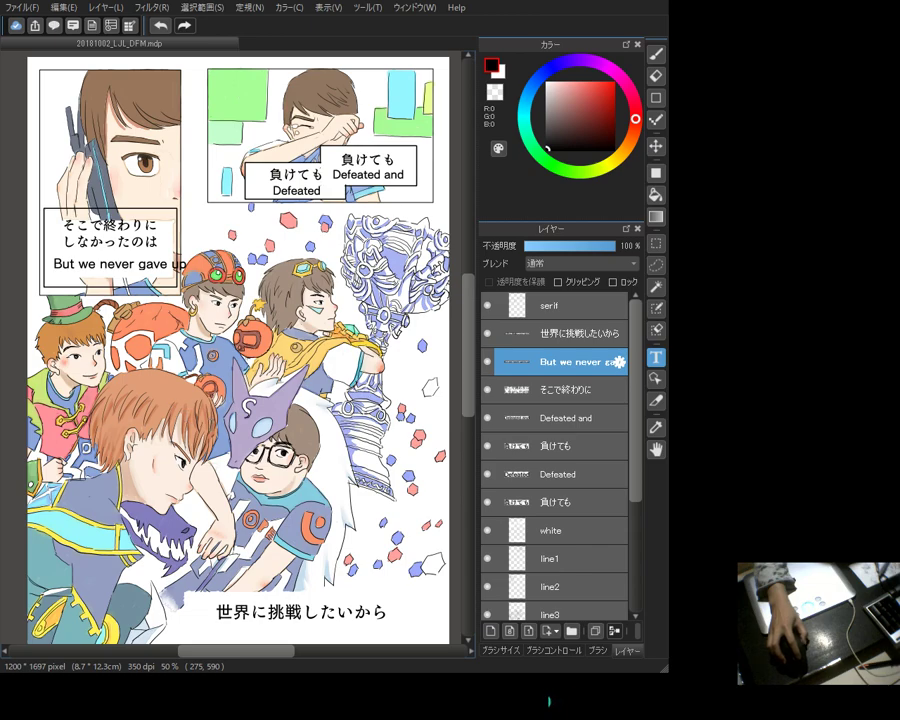
{"action": "left_click", "coordinate": [382, 477]}
{"action": "left_click", "coordinate": [90, 266]}
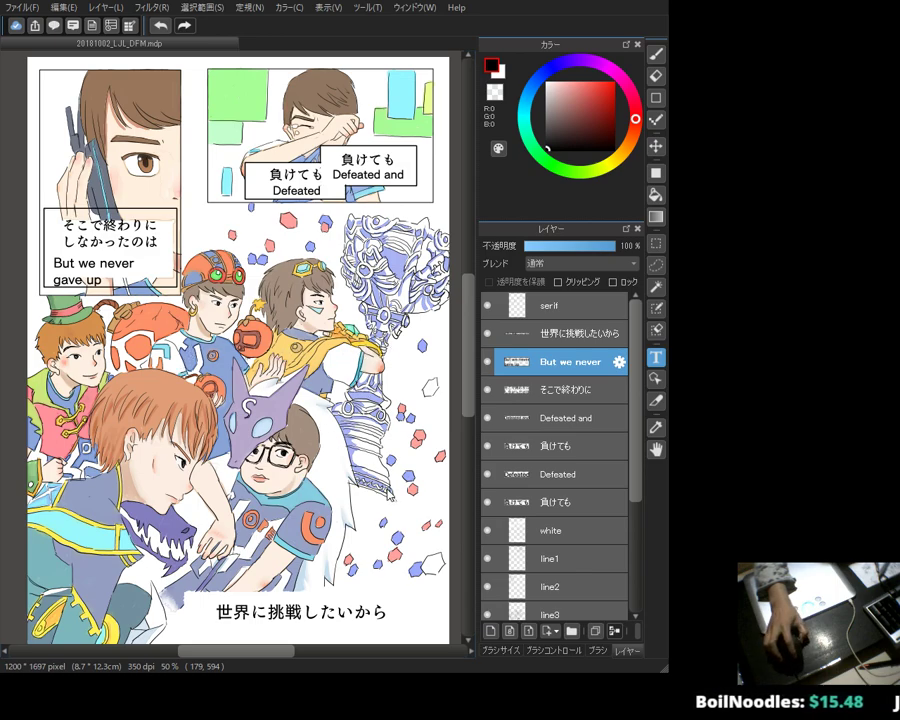
{"action": "left_click_drag", "start_coordinate": [98, 268], "coordinate": [116, 264]}
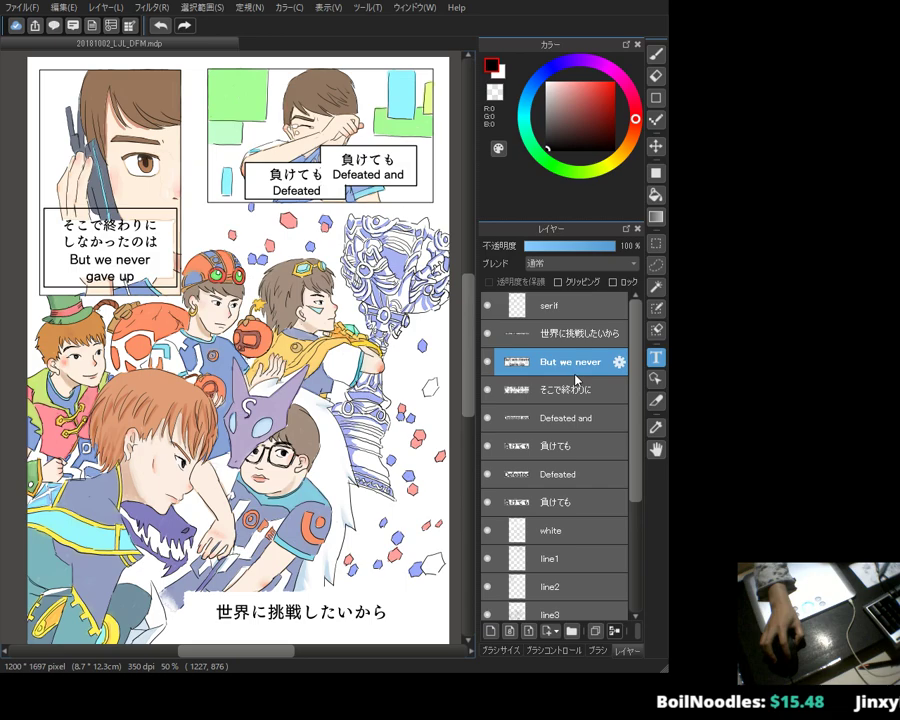
{"action": "left_click", "coordinate": [575, 333]}
{"action": "left_click", "coordinate": [575, 389]}
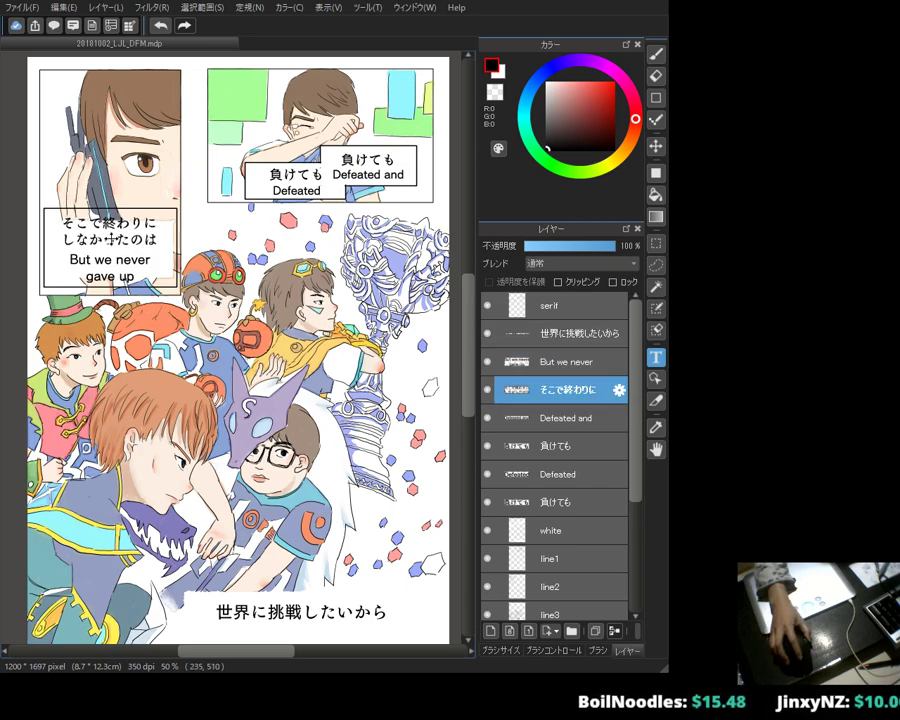
Step: Try the wording "We never gave up for" on two lines and center it below the Japanese text
{"action": "left_click", "coordinate": [141, 259]}
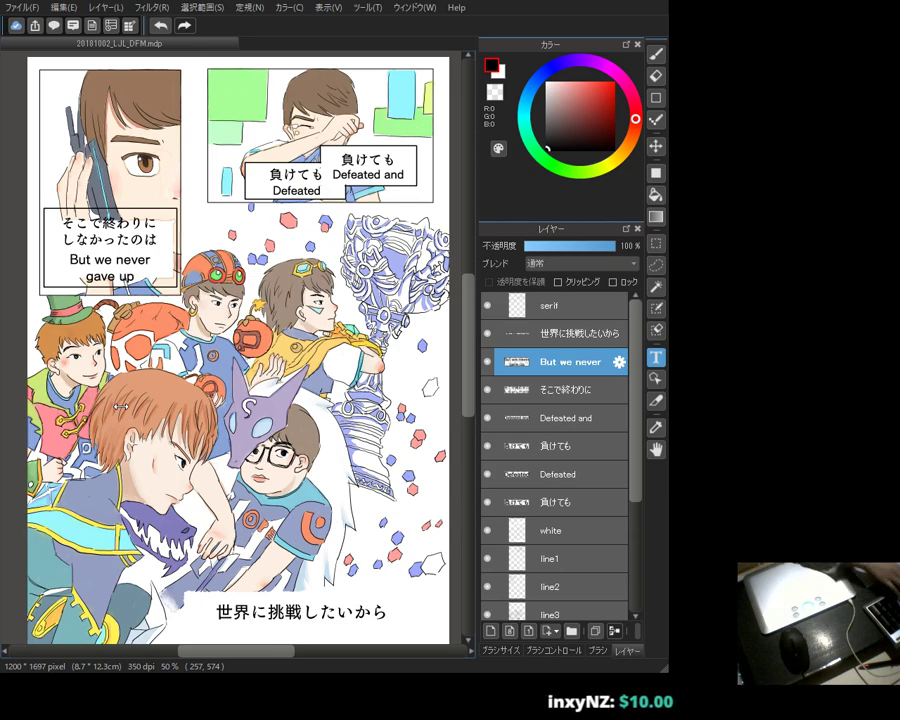
{"action": "type", "text": "We"}
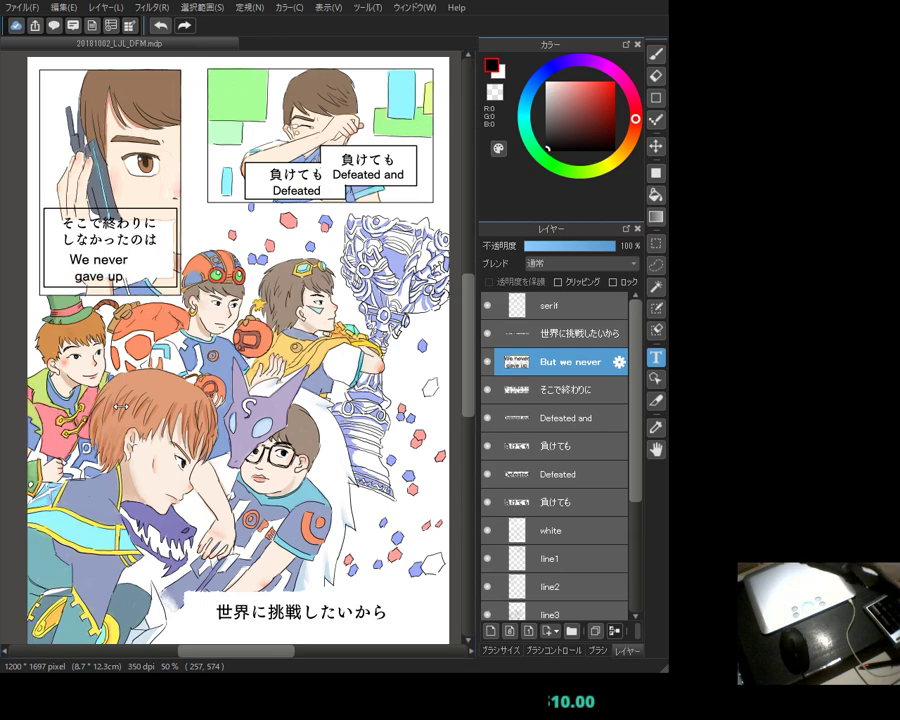
{"action": "key", "text": "ctrl+z"}
{"action": "left_click", "coordinate": [385, 479]}
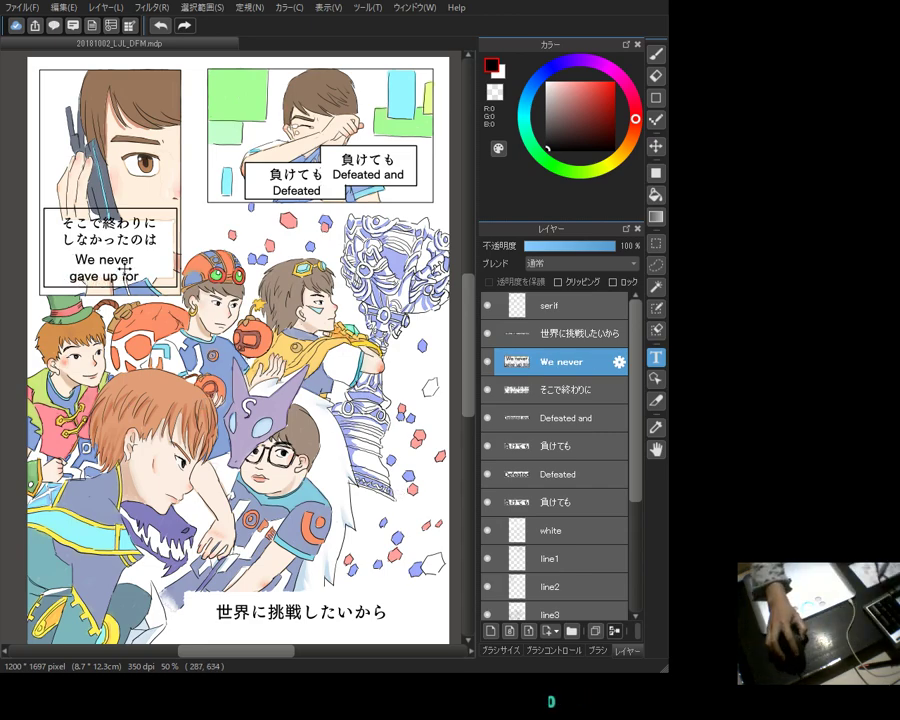
{"action": "left_click_drag", "start_coordinate": [119, 262], "coordinate": [122, 260]}
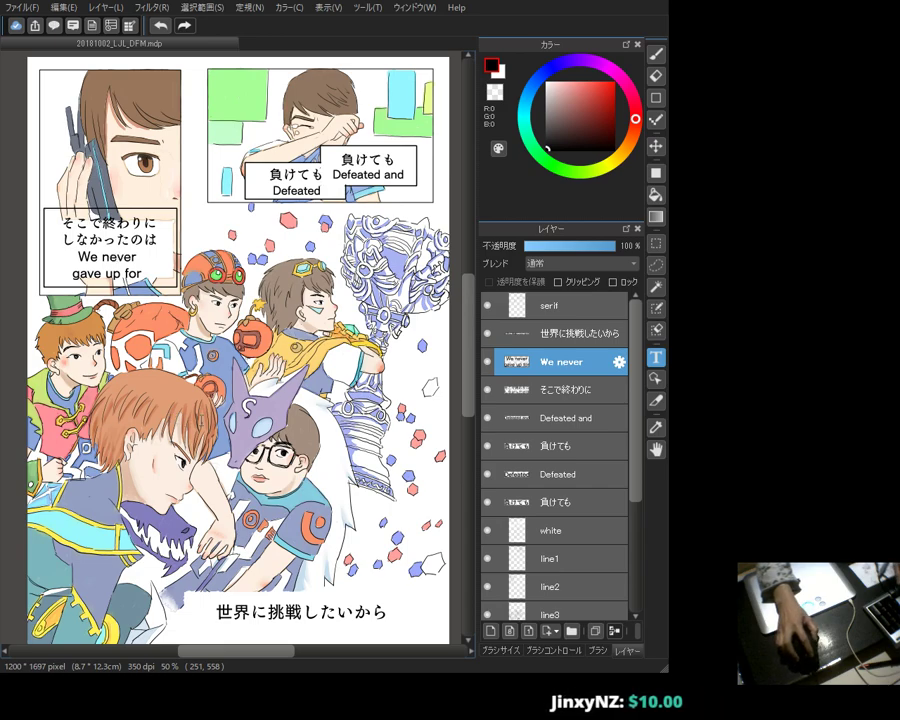
Step: Shorten the English text to "We never gave up" on one line and rebalance it and the Japanese lines within the frame
{"action": "key", "text": "BackSpace"}
{"action": "key", "text": "BackSpace"}
{"action": "key", "text": "BackSpace"}
{"action": "key", "text": "BackSpace"}
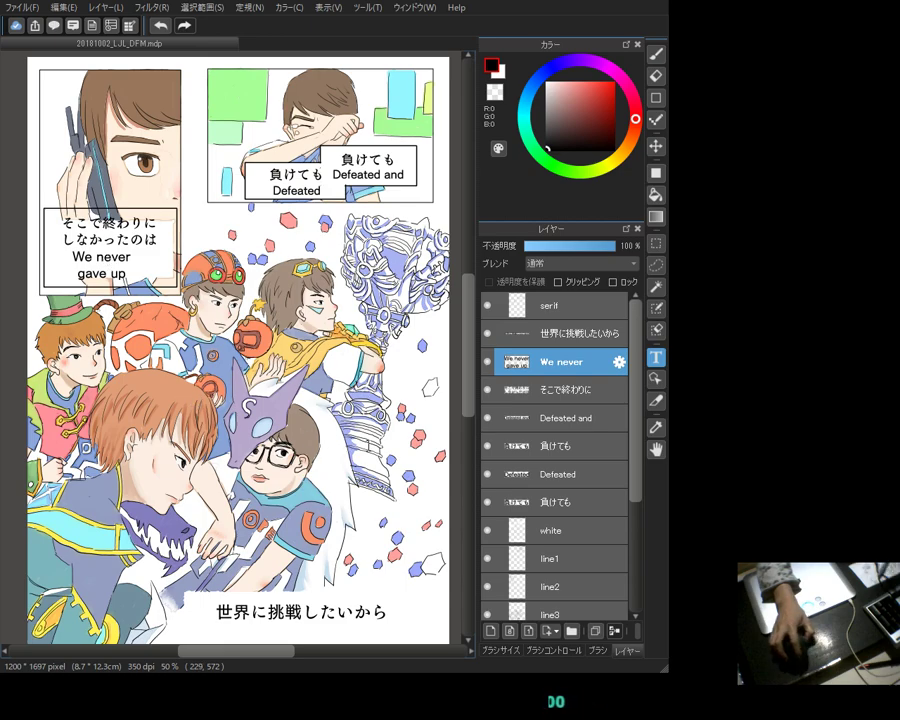
{"action": "key", "text": "BackSpace"}
{"action": "mouse_move", "coordinate": [134, 265]}
{"action": "left_mouse_down"}
{"action": "mouse_move", "coordinate": [124, 260]}
{"action": "mouse_move", "coordinate": [120, 273]}
{"action": "left_mouse_up"}
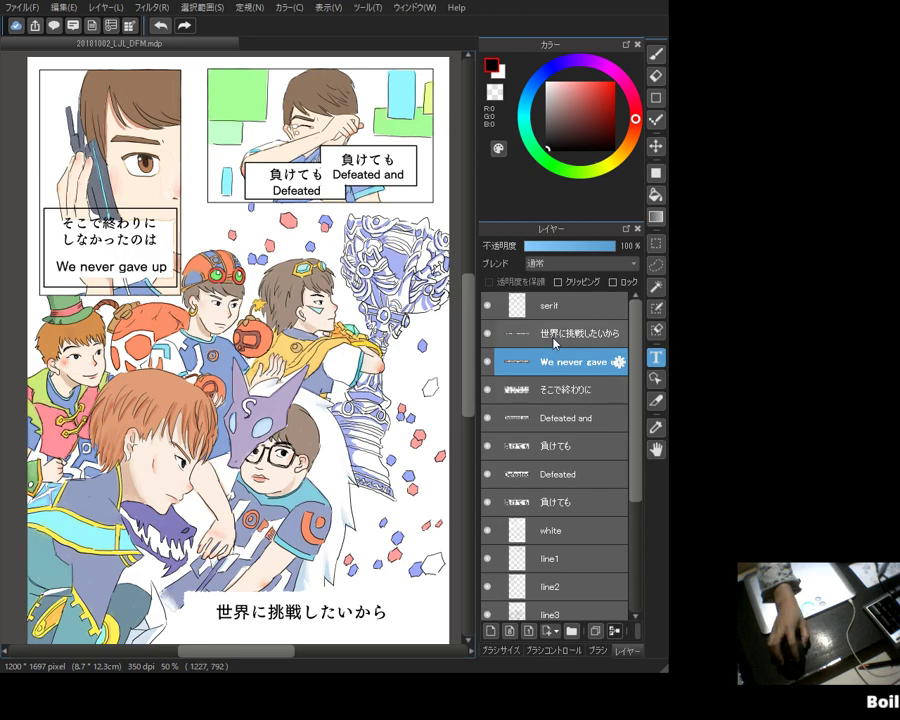
{"action": "left_click", "coordinate": [555, 340]}
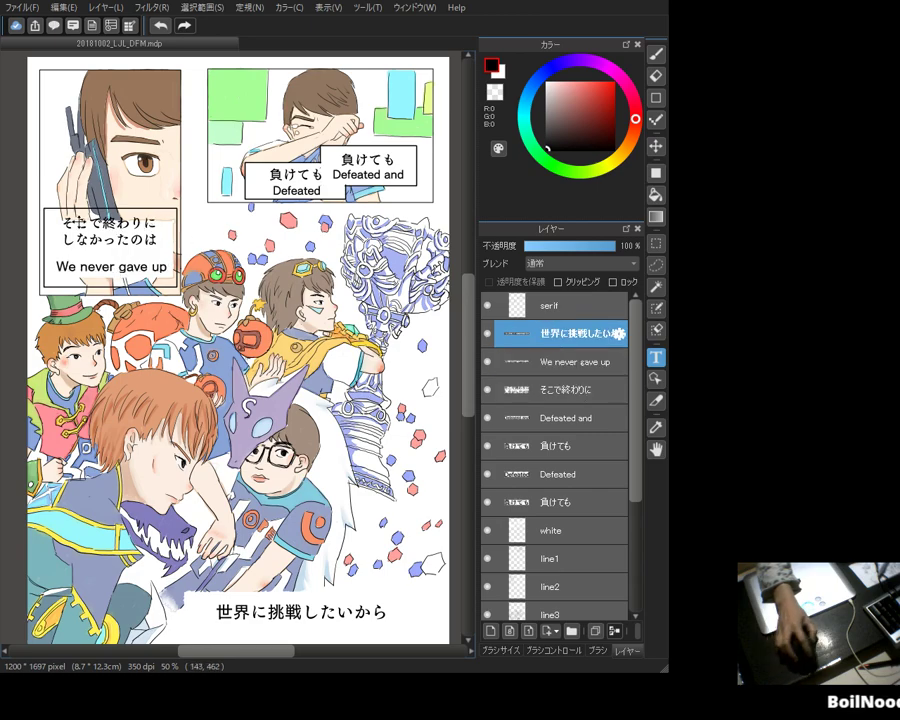
{"action": "left_click", "coordinate": [103, 237]}
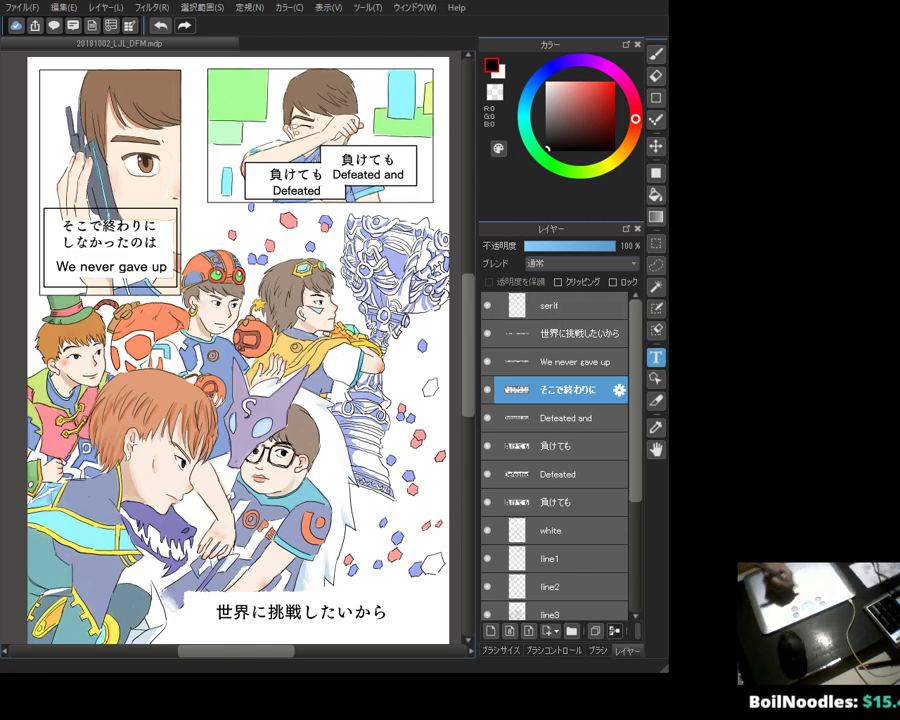
Step: Select the interior of the "We never gave up" frame on the serif layer and fill it with white on the white layer
{"action": "left_click", "coordinate": [656, 287]}
{"action": "left_click", "coordinate": [567, 307]}
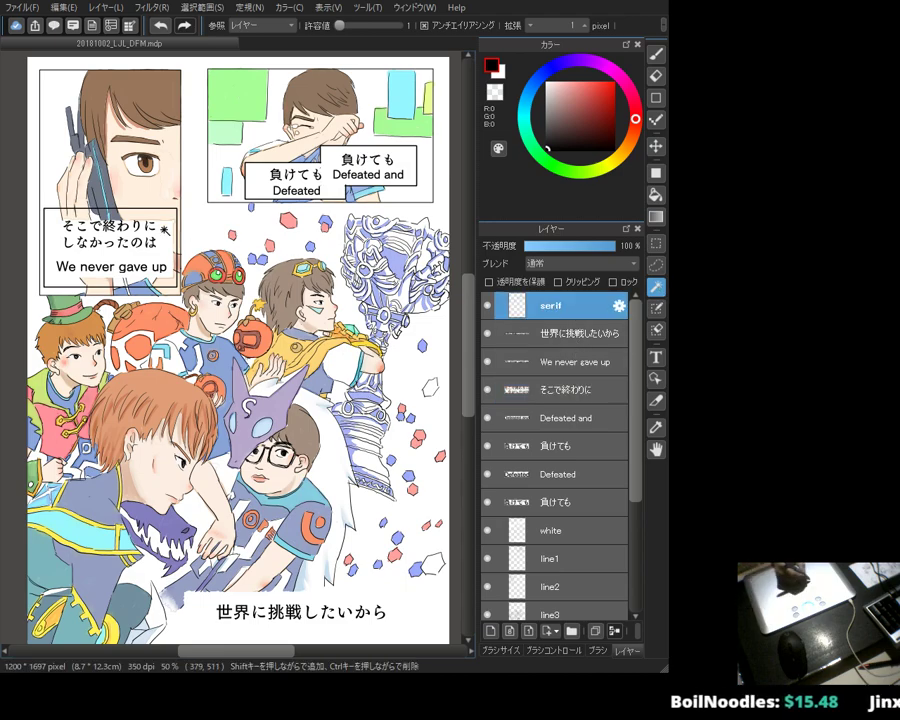
{"action": "left_click", "coordinate": [167, 216]}
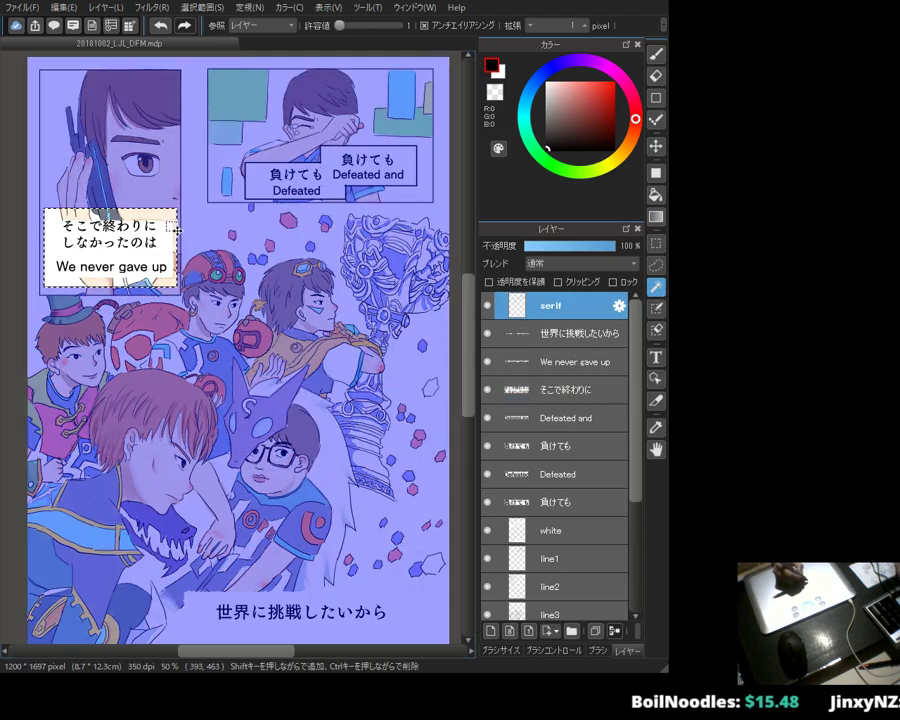
{"action": "left_click", "coordinate": [656, 194]}
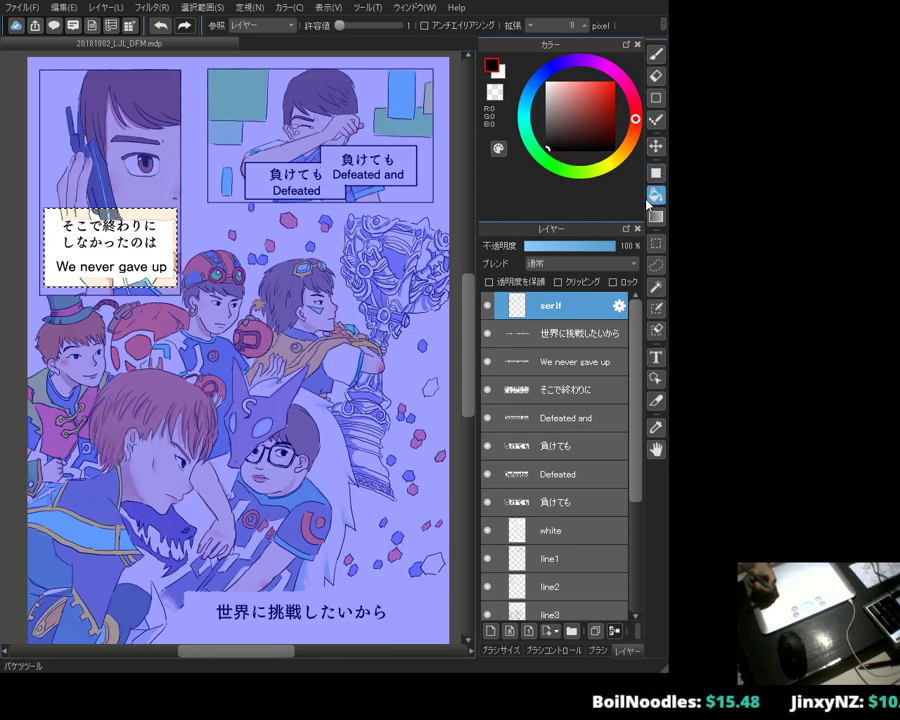
{"action": "left_click", "coordinate": [556, 532]}
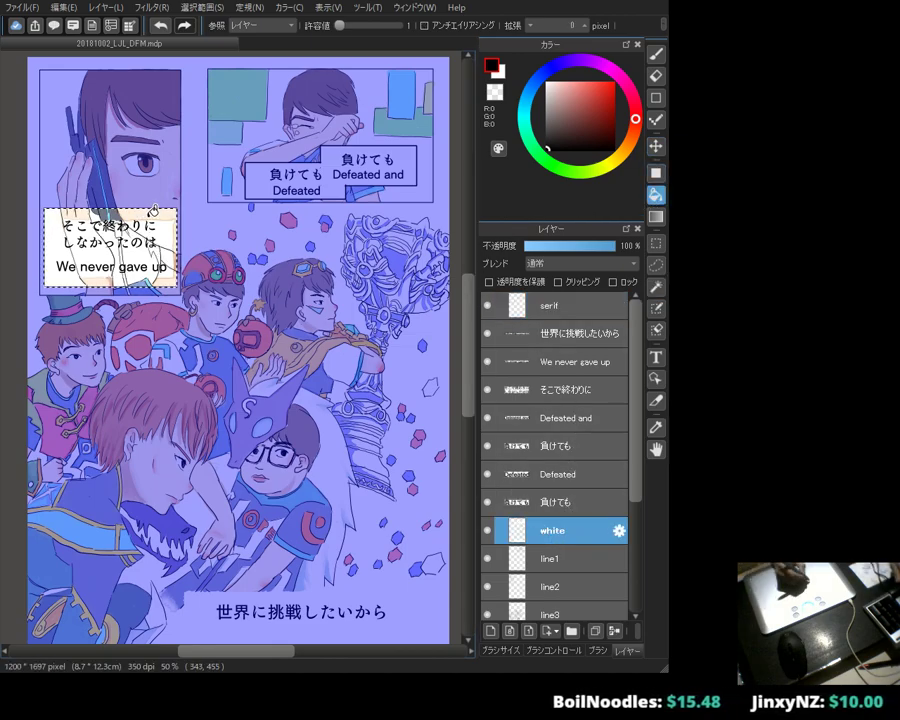
{"action": "left_click", "coordinate": [173, 276]}
{"action": "key", "text": "ctrl+z"}
{"action": "left_click", "coordinate": [548, 85]}
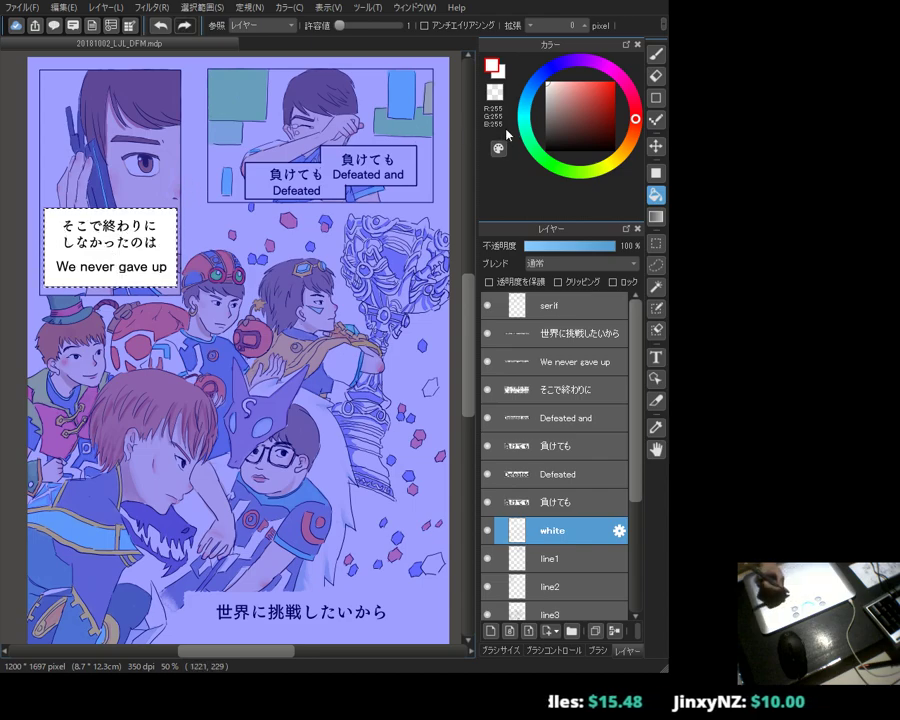
{"action": "key", "text": "ctrl+d"}
Step: Try a pale yellow fill (255, 249, 176) behind the upper caption frames on the white layer
{"action": "left_click", "coordinate": [658, 57]}
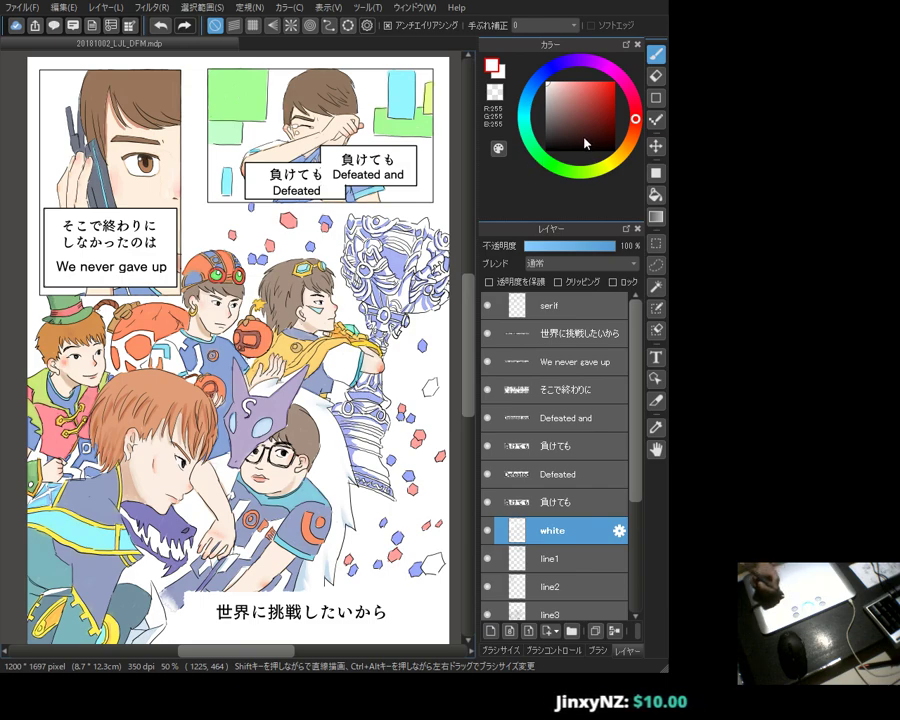
{"action": "left_click", "coordinate": [613, 168]}
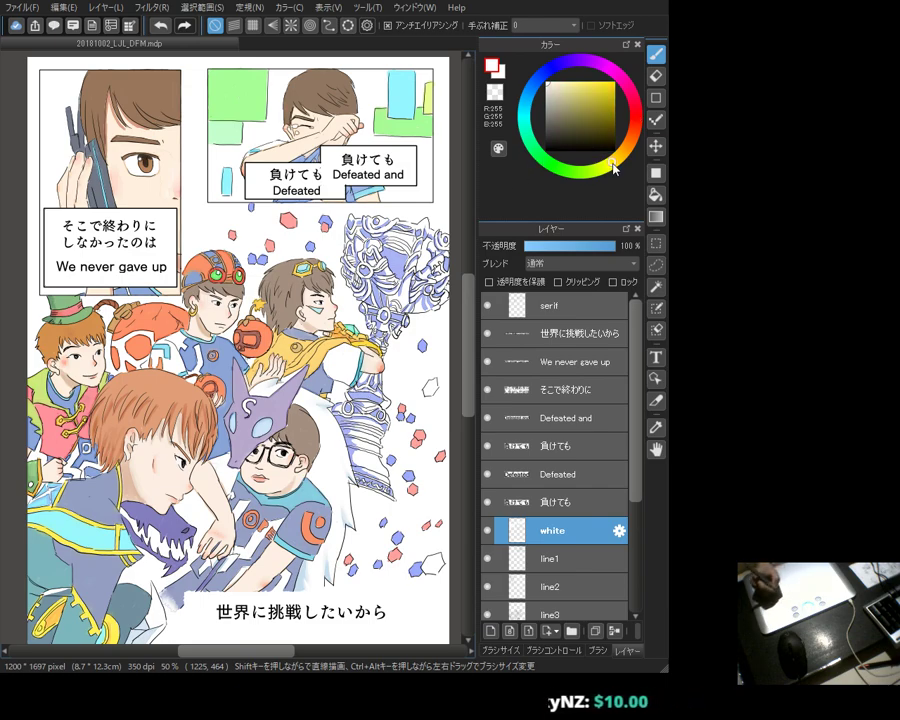
{"action": "left_click", "coordinate": [657, 196]}
{"action": "left_click", "coordinate": [342, 151]}
{"action": "left_click", "coordinate": [141, 245]}
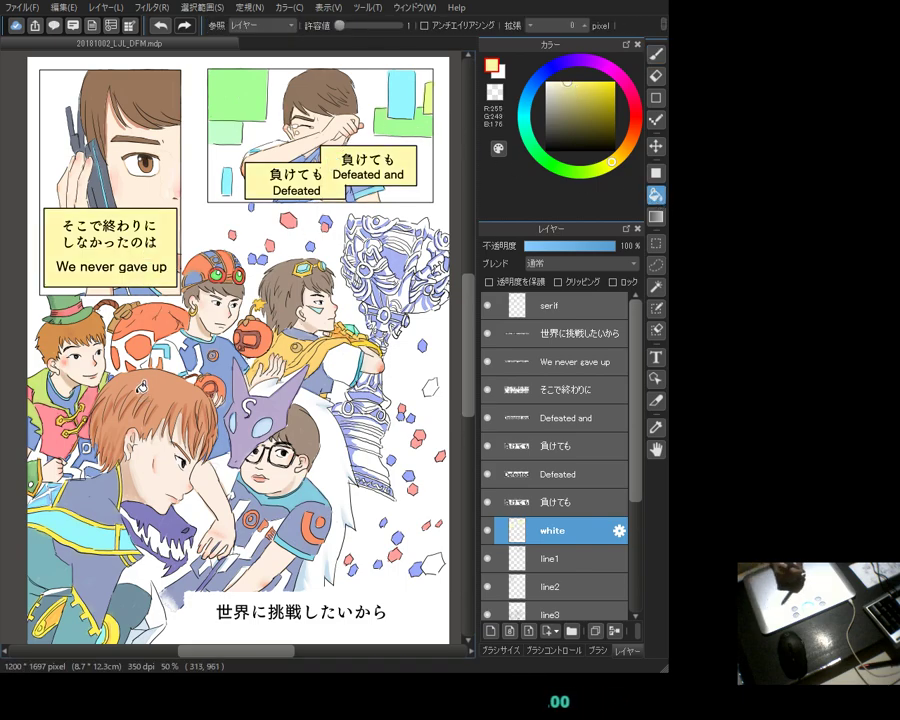
Step: Try a bright cyan fill (145, 255, 248) behind the upper caption frames
{"action": "left_click", "coordinate": [523, 119]}
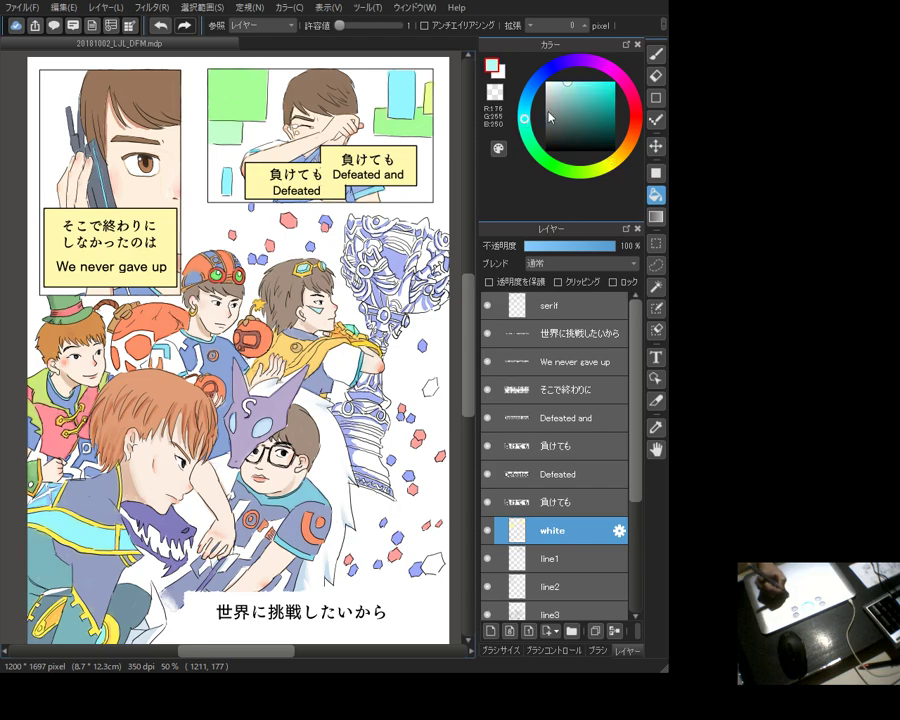
{"action": "left_click", "coordinate": [579, 88]}
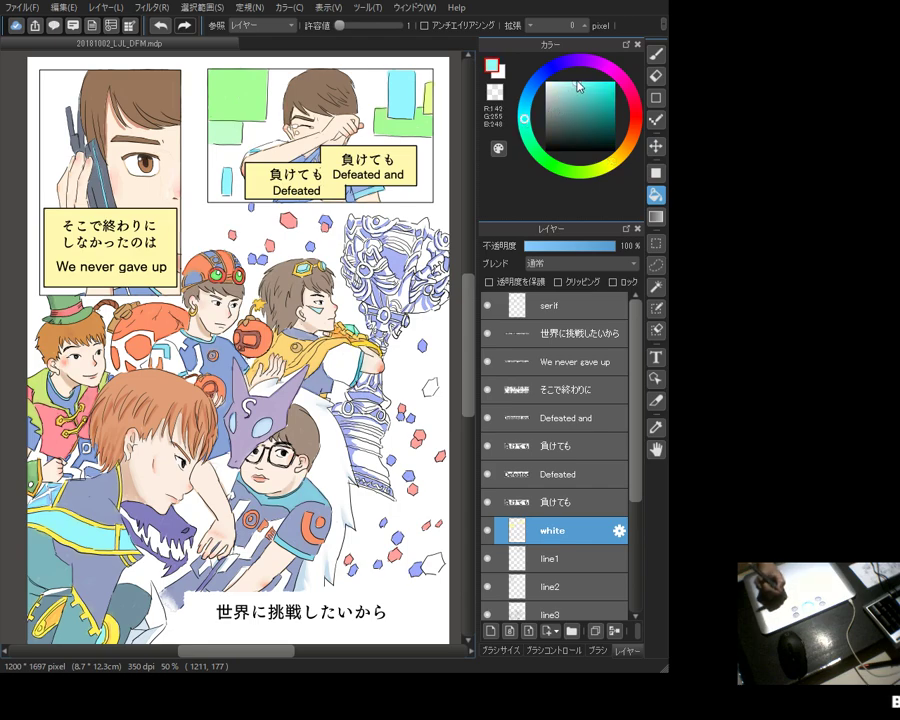
{"action": "left_click", "coordinate": [335, 158]}
{"action": "left_click", "coordinate": [175, 222]}
Step: Try a lighter cyan fill (207, 255, 252) behind the upper caption frames
{"action": "left_click", "coordinate": [559, 83]}
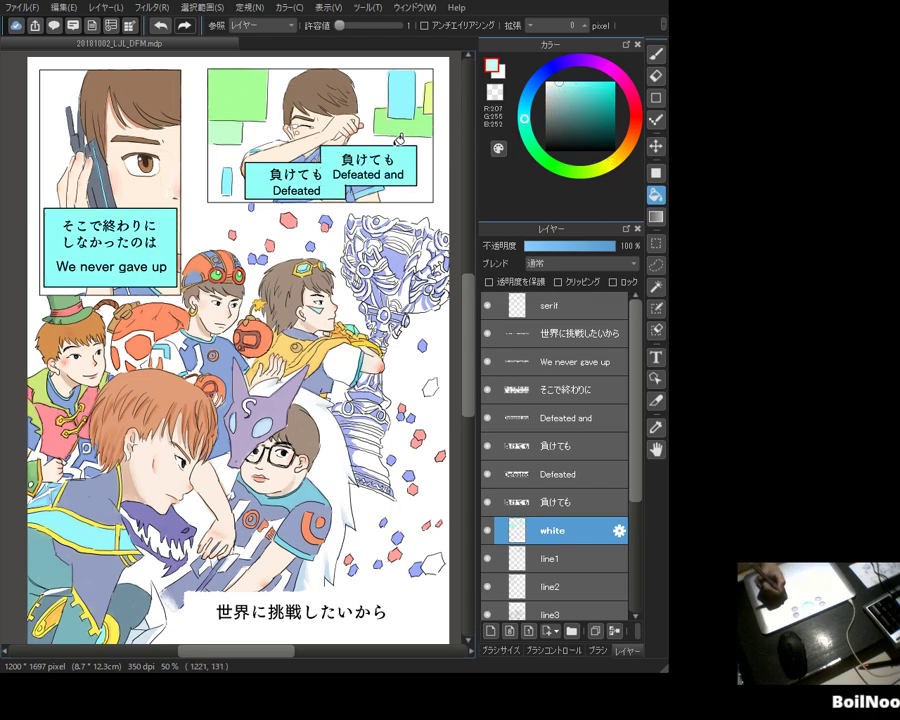
{"action": "left_click", "coordinate": [331, 157]}
{"action": "left_click", "coordinate": [150, 226]}
Step: Refill the upper caption frames with a very pale mint (235, 255, 248)
{"action": "left_click", "coordinate": [556, 88]}
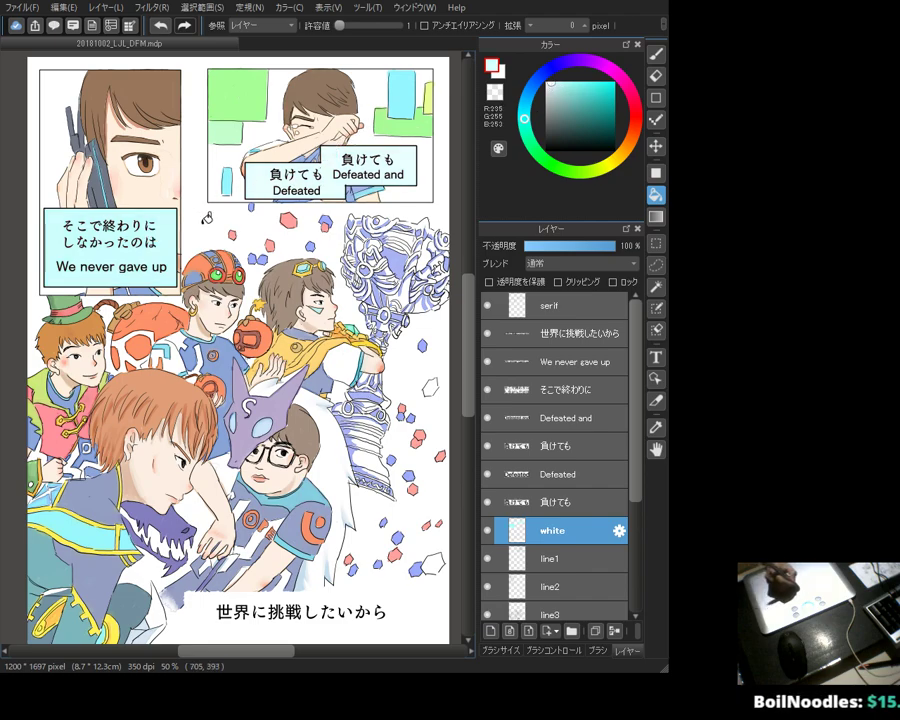
{"action": "left_click", "coordinate": [170, 250]}
{"action": "left_click", "coordinate": [527, 136]}
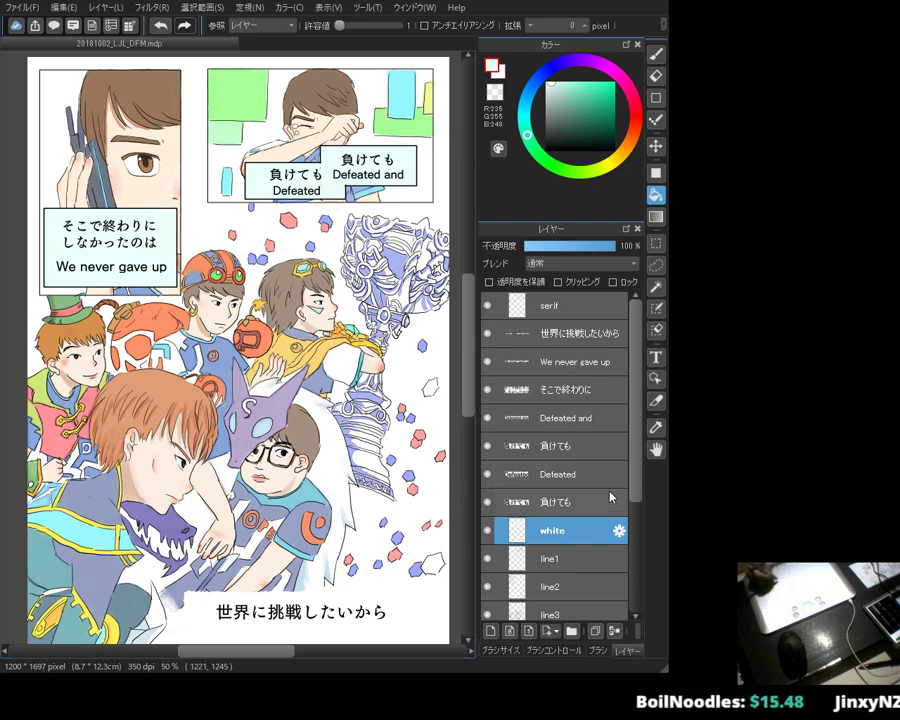
Step: Set the drawing colour to black for the rectangle shape brush
{"action": "left_click", "coordinate": [656, 98]}
{"action": "left_click_drag", "start_coordinate": [588, 126], "coordinate": [547, 149]}
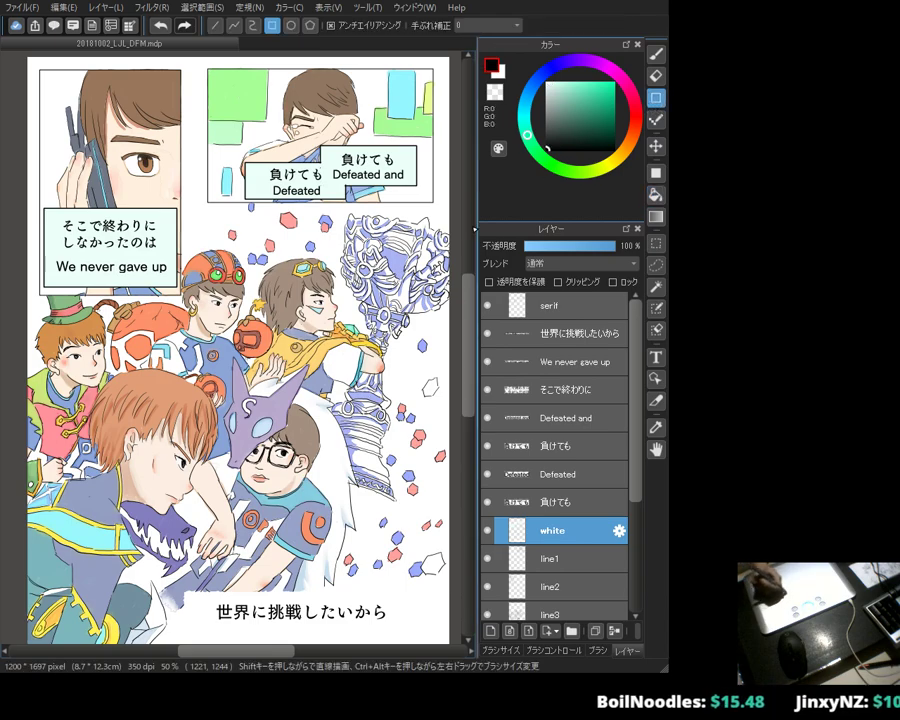
{"action": "left_click_drag", "start_coordinate": [341, 457], "coordinate": [333, 430]}
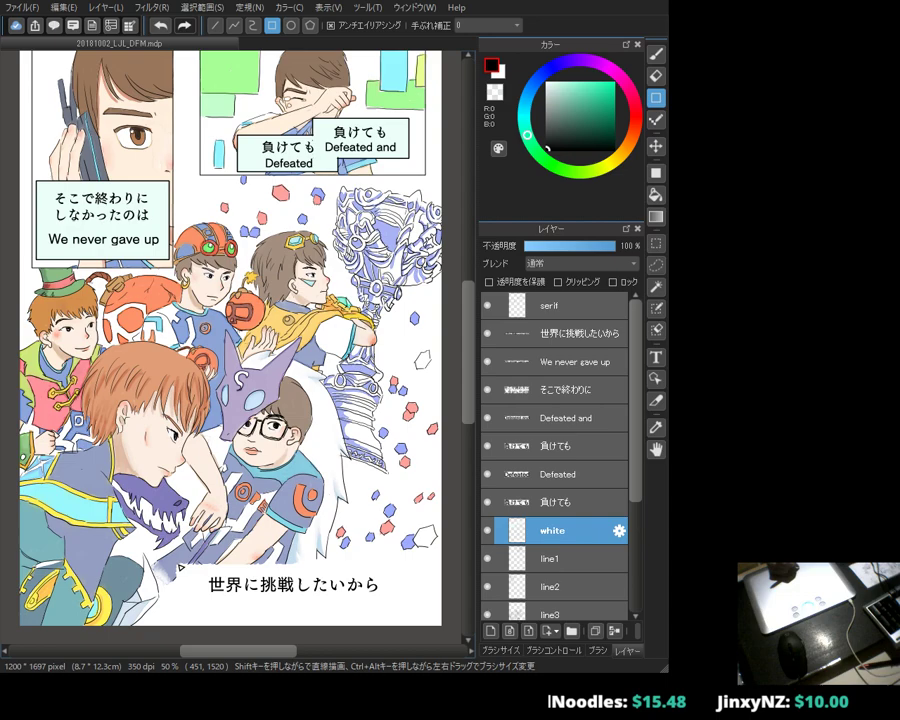
Step: Add the English line "We want to challenge the worlds" below 世界に挑戦したいから and center it under the Japanese text
{"action": "left_click", "coordinate": [656, 357]}
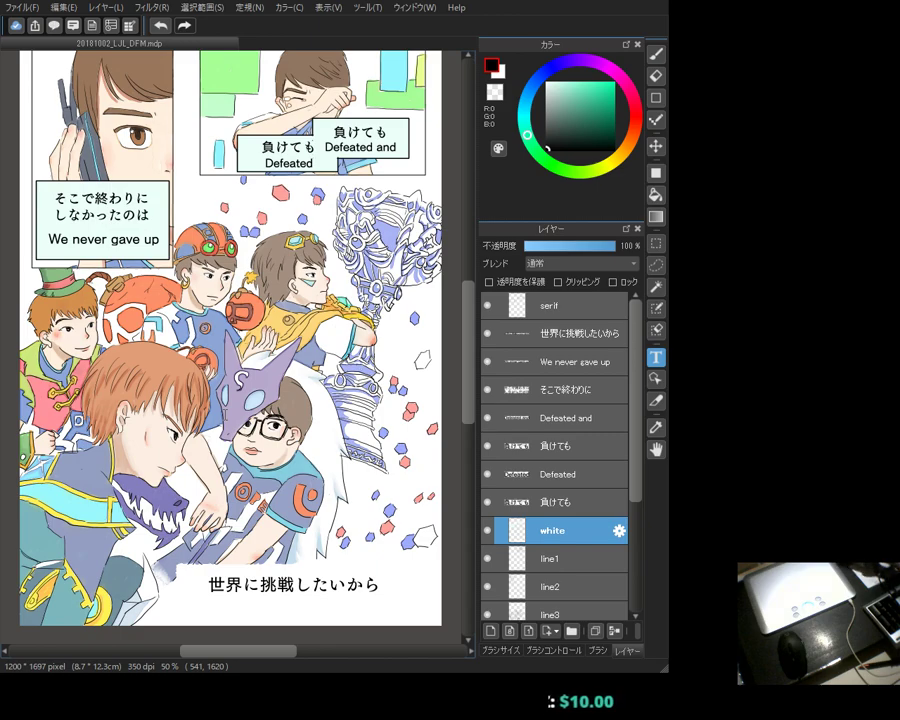
{"action": "key", "text": "ctrl+v"}
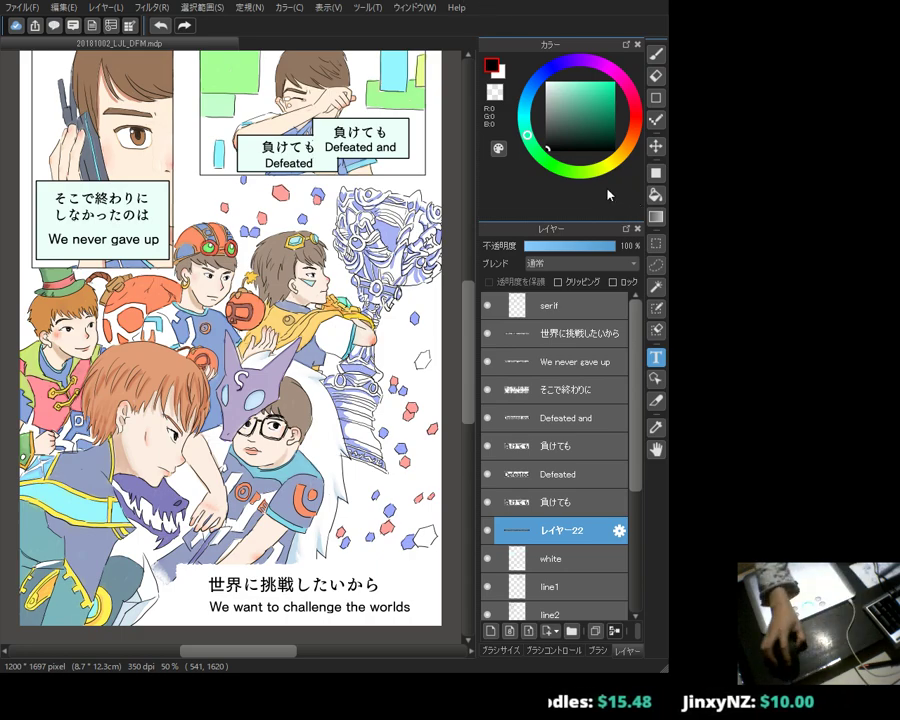
{"action": "left_click", "coordinate": [386, 489]}
{"action": "left_click_drag", "start_coordinate": [330, 607], "coordinate": [320, 607]}
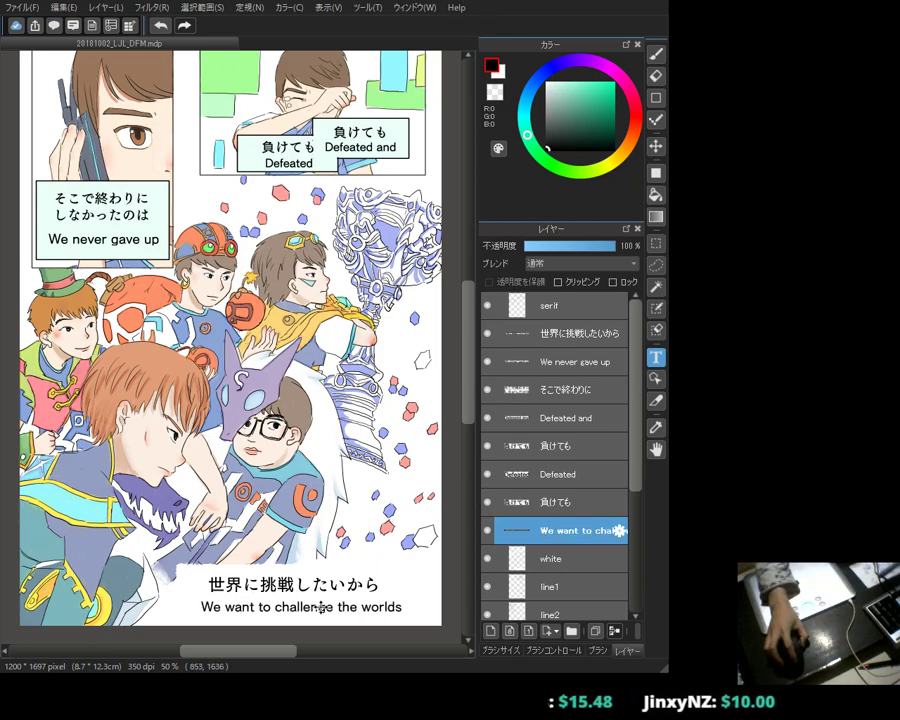
Step: Try a rectangular frame around the 世界に挑戦したいから caption on a text layer, then undo it along with the English line
{"action": "left_click", "coordinate": [556, 336]}
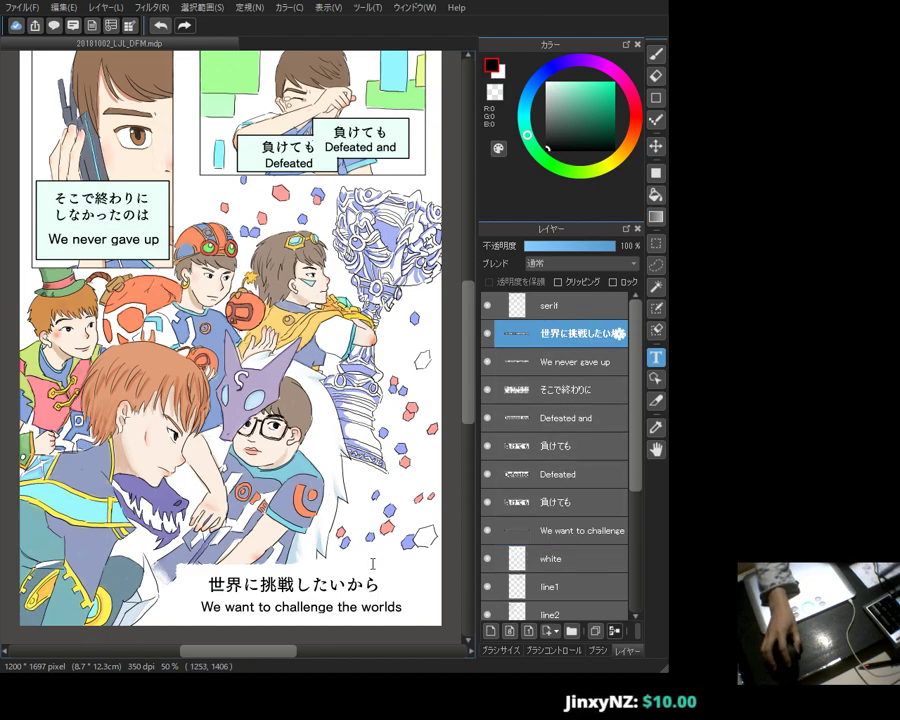
{"action": "left_click", "coordinate": [567, 363]}
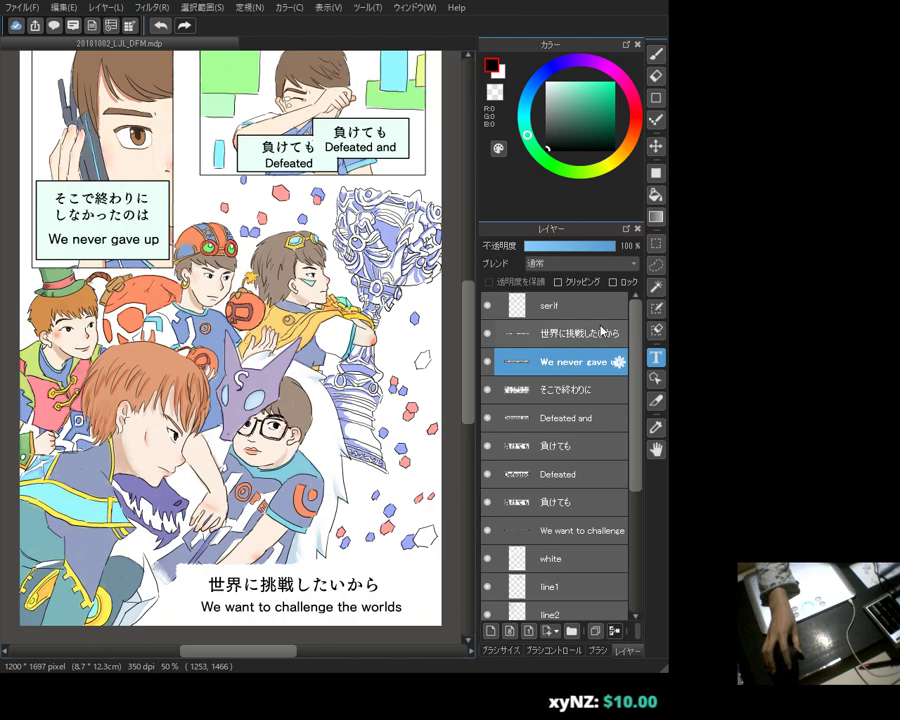
{"action": "left_click", "coordinate": [656, 97]}
{"action": "left_click_drag", "start_coordinate": [196, 484], "coordinate": [171, 448]}
{"action": "left_click_drag", "start_coordinate": [154, 529], "coordinate": [411, 585]}
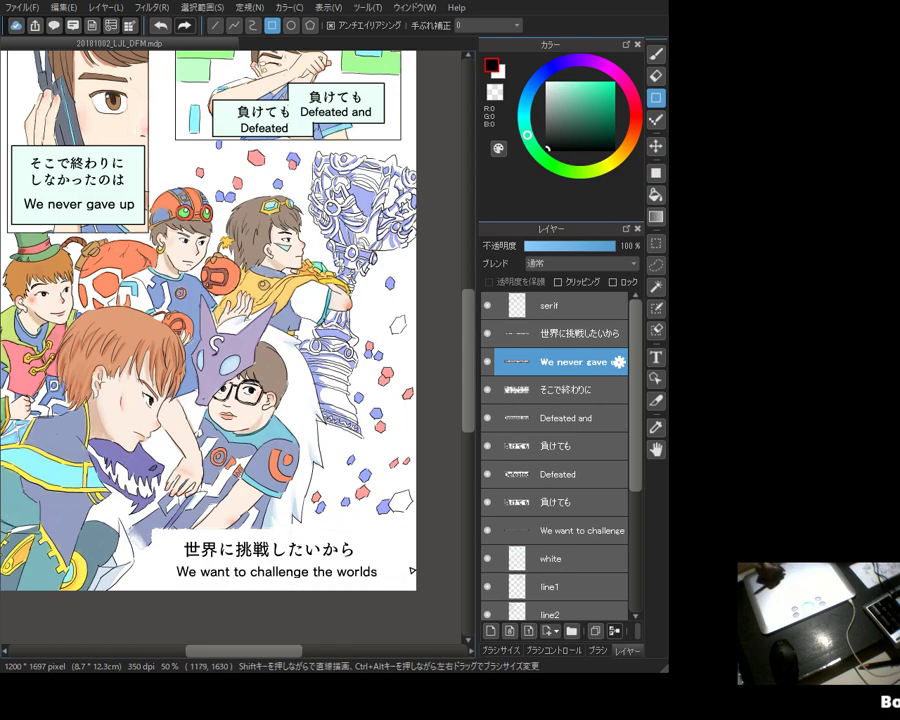
{"action": "key", "text": "ctrl+z"}
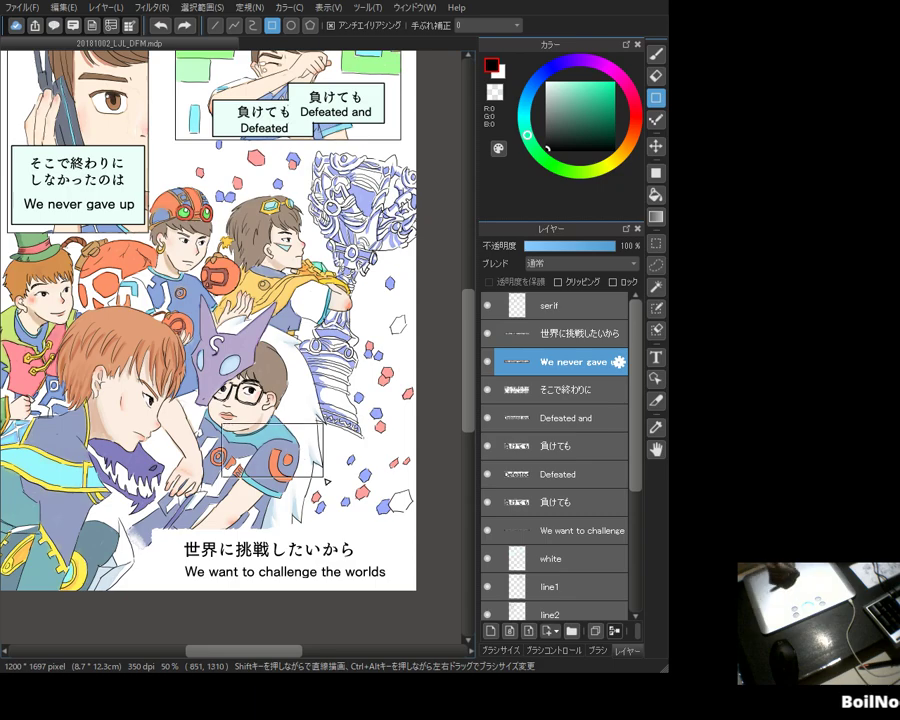
{"action": "key", "text": "ctrl+z"}
Step: Draw a black rectangular frame around 世界に挑戦したいから on the serif layer, undoing and redrawing it until it fits the caption area
{"action": "left_click", "coordinate": [575, 308]}
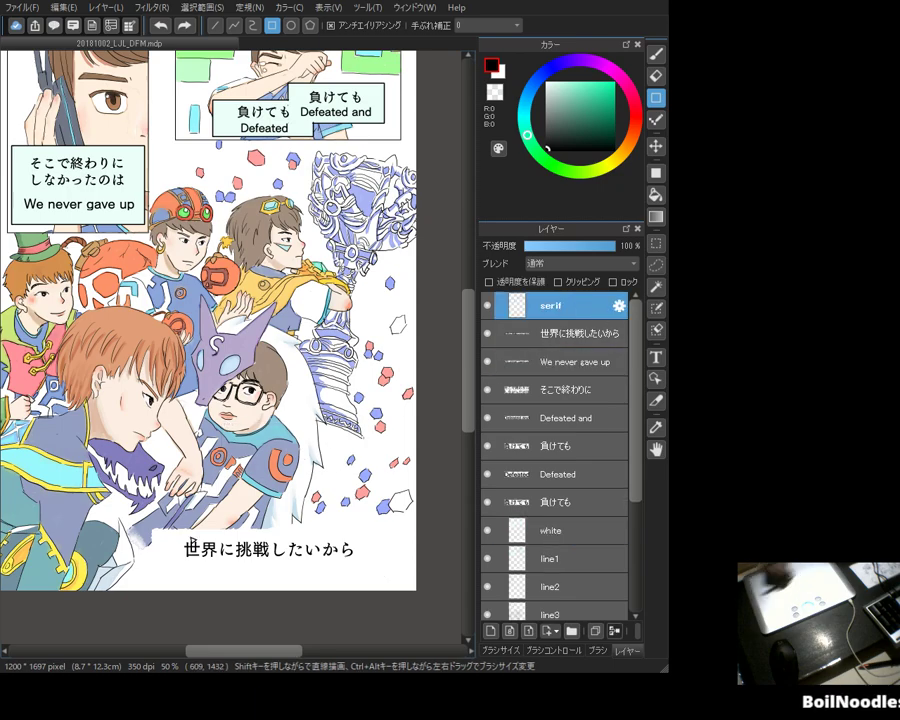
{"action": "left_click_drag", "start_coordinate": [155, 531], "coordinate": [406, 579]}
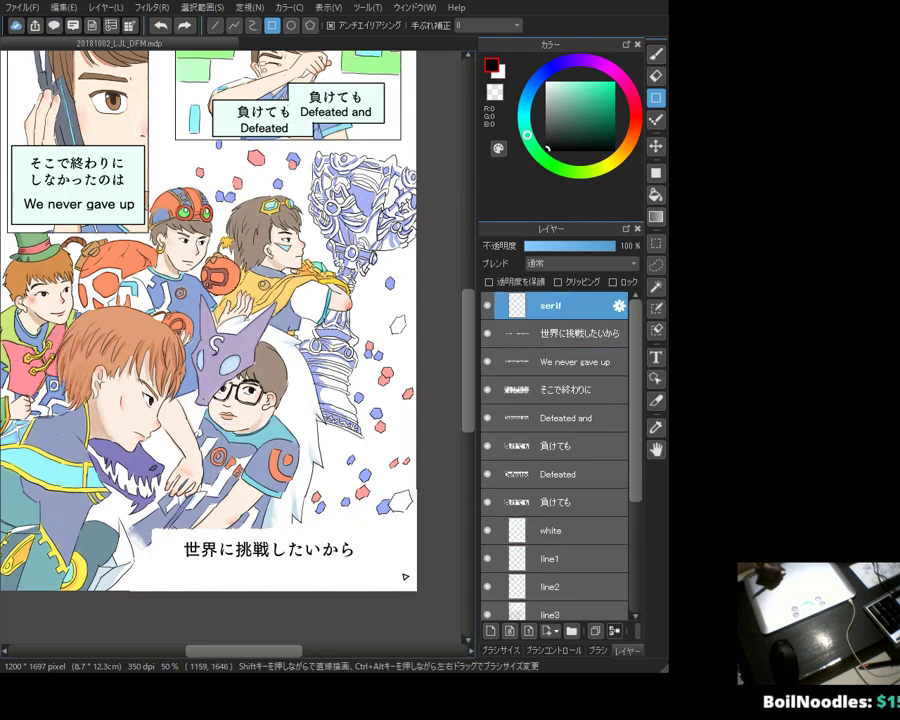
{"action": "key", "text": "ctrl+z"}
{"action": "key", "text": "ctrl+z"}
{"action": "key", "text": "ctrl+z"}
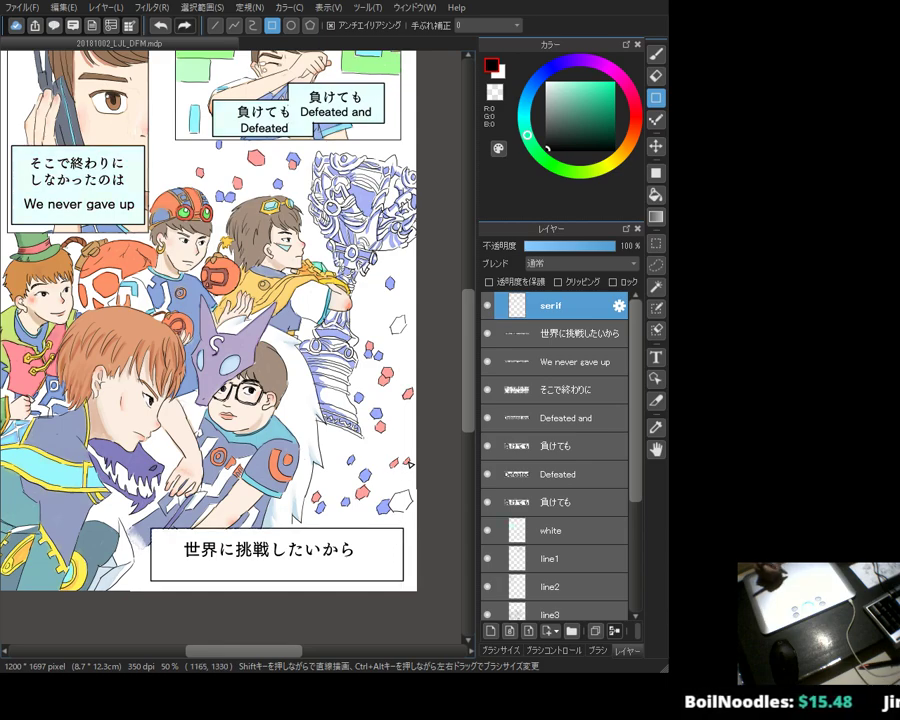
Step: Check the "We never gave up" text layer by switching its visibility off and on
{"action": "left_click", "coordinate": [574, 365]}
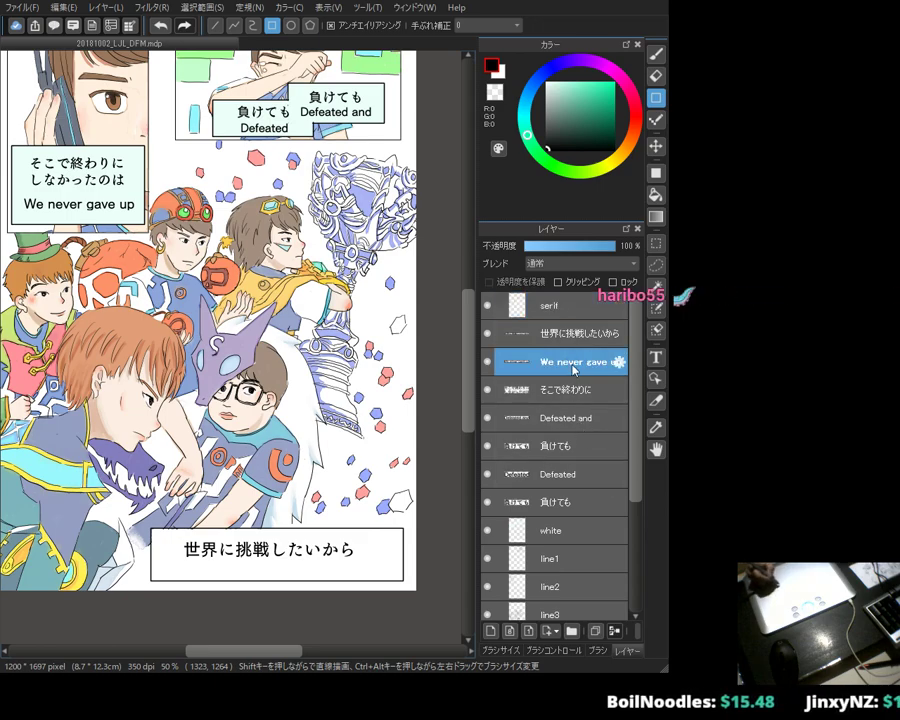
{"action": "left_click", "coordinate": [488, 362]}
{"action": "left_click", "coordinate": [488, 362]}
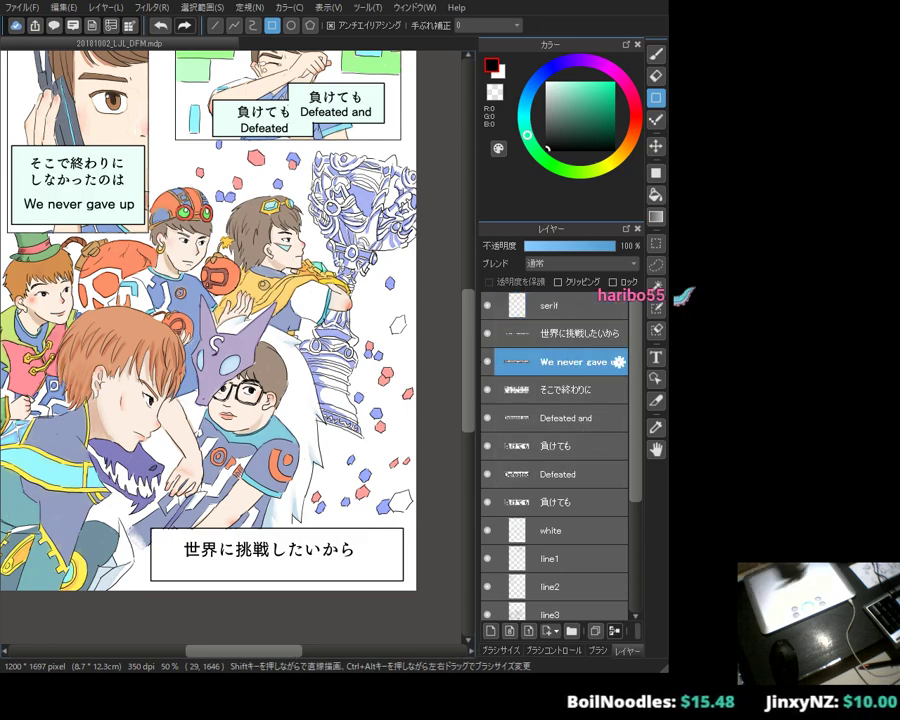
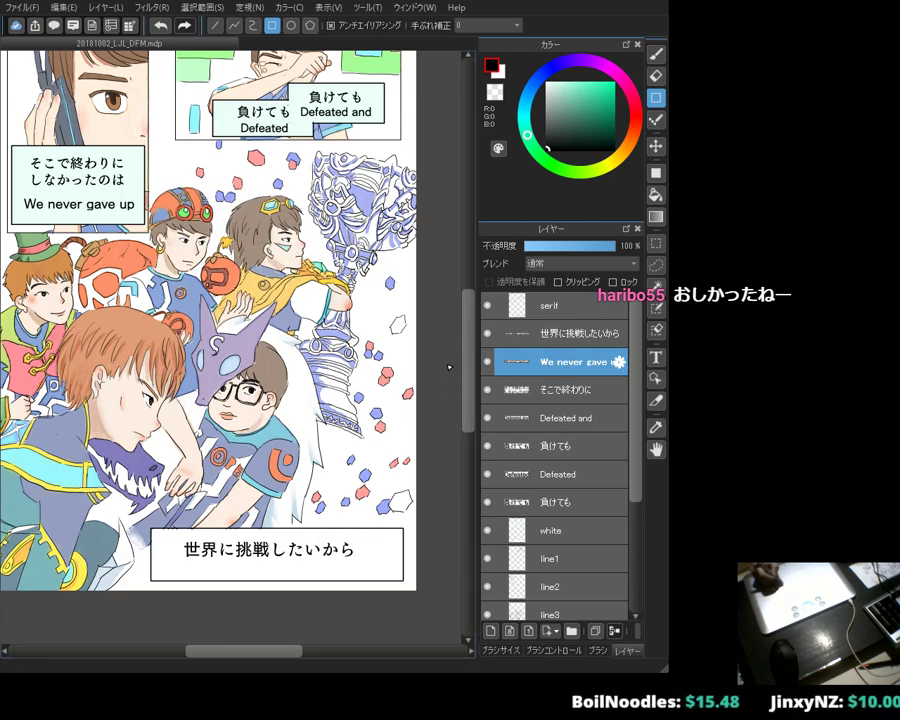
Step: Add the English line "We want to challenge to the worlds" under 世界に挑戦したいから and center both lines inside the caption frame
{"action": "left_click", "coordinate": [656, 358]}
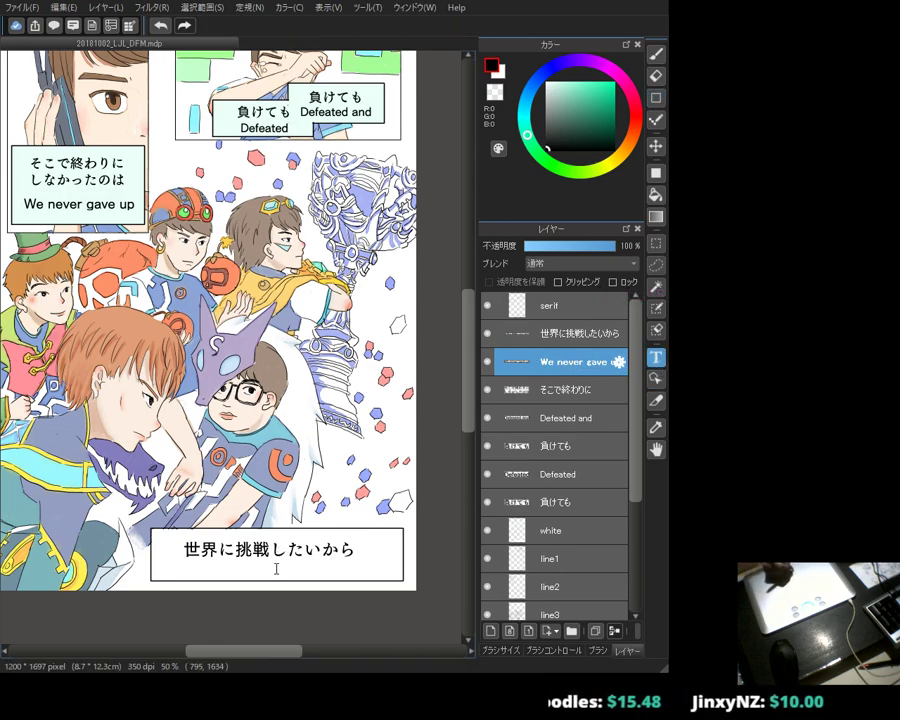
{"action": "key", "text": "ctrl+Down"}
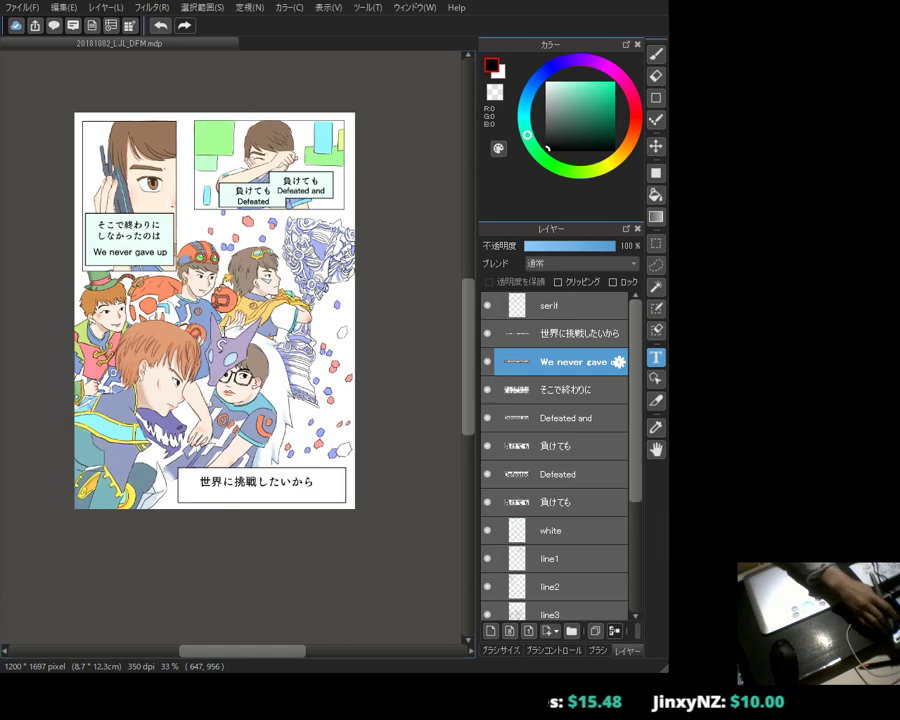
{"action": "key", "text": "ctrl+Up"}
{"action": "left_click", "coordinate": [572, 478]}
{"action": "left_click", "coordinate": [546, 361]}
{"action": "left_click", "coordinate": [547, 502]}
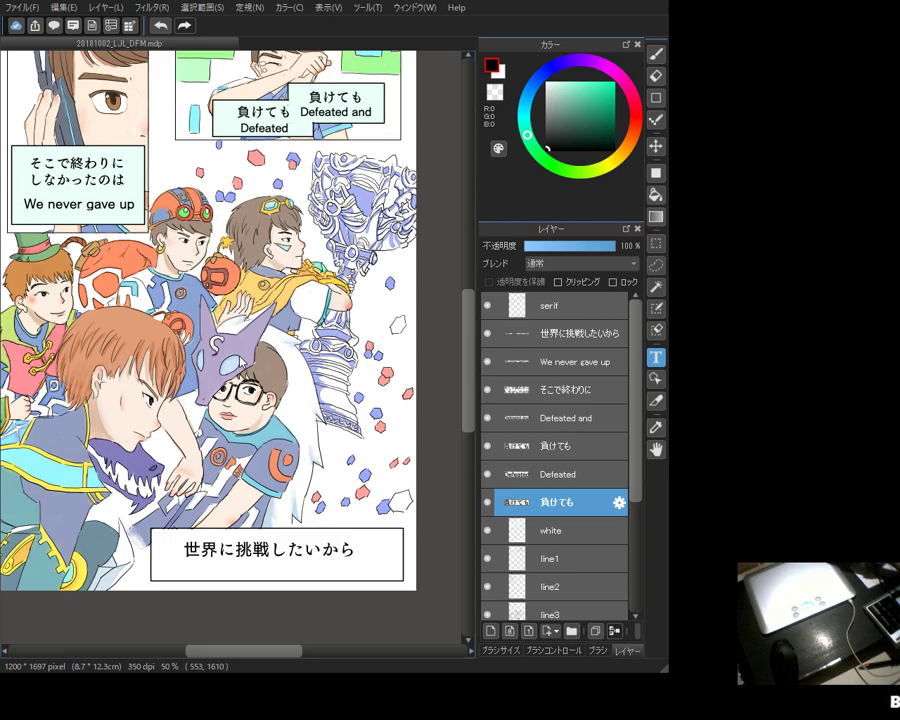
{"action": "key", "text": "ctrl+v"}
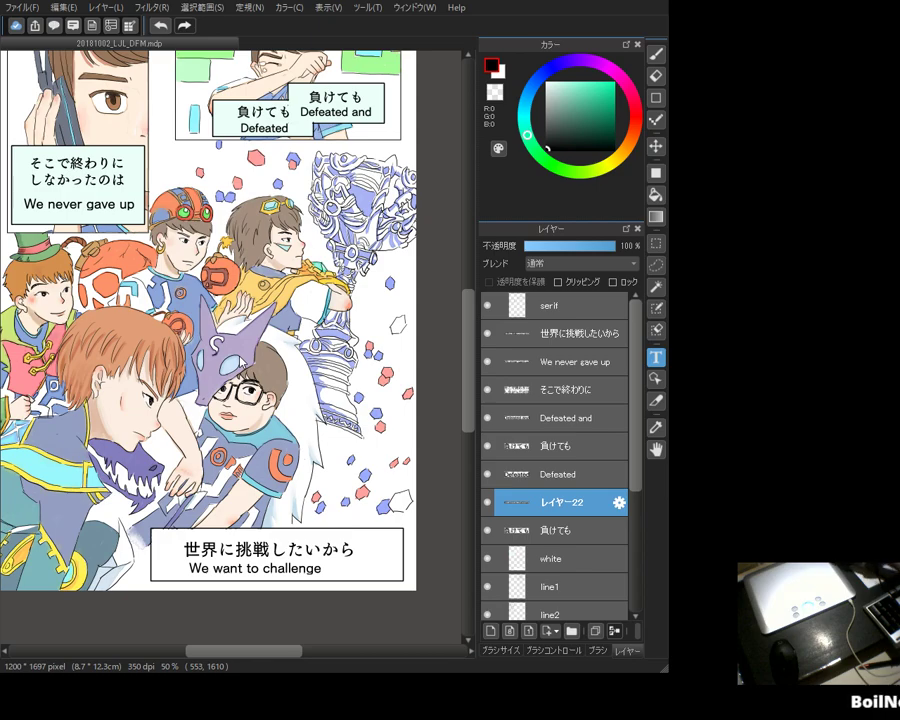
{"action": "type", "text": "to the worlds"}
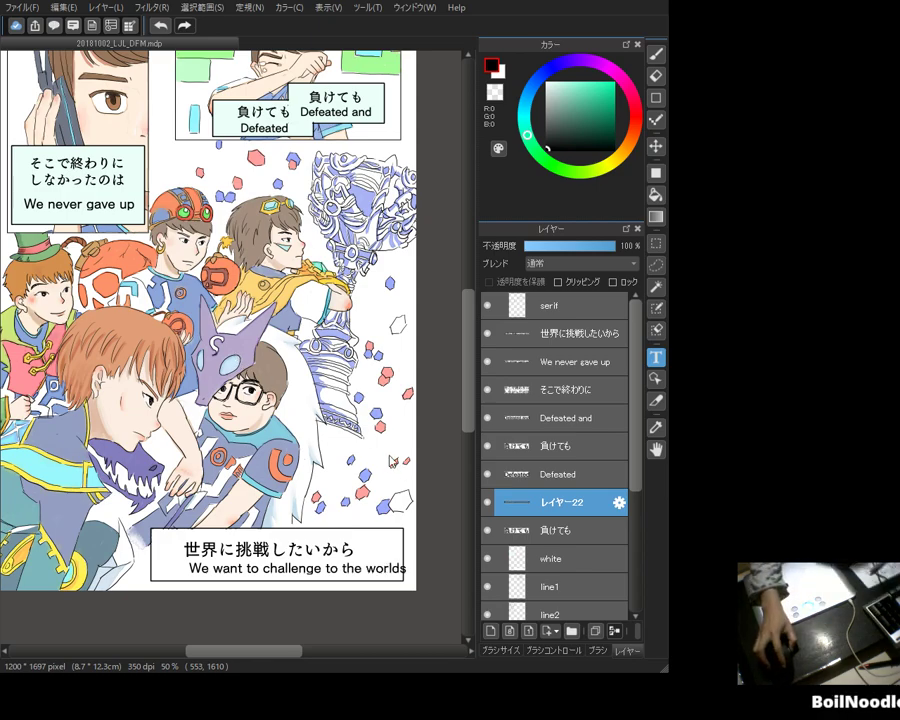
{"action": "left_click_drag", "start_coordinate": [276, 568], "coordinate": [258, 568]}
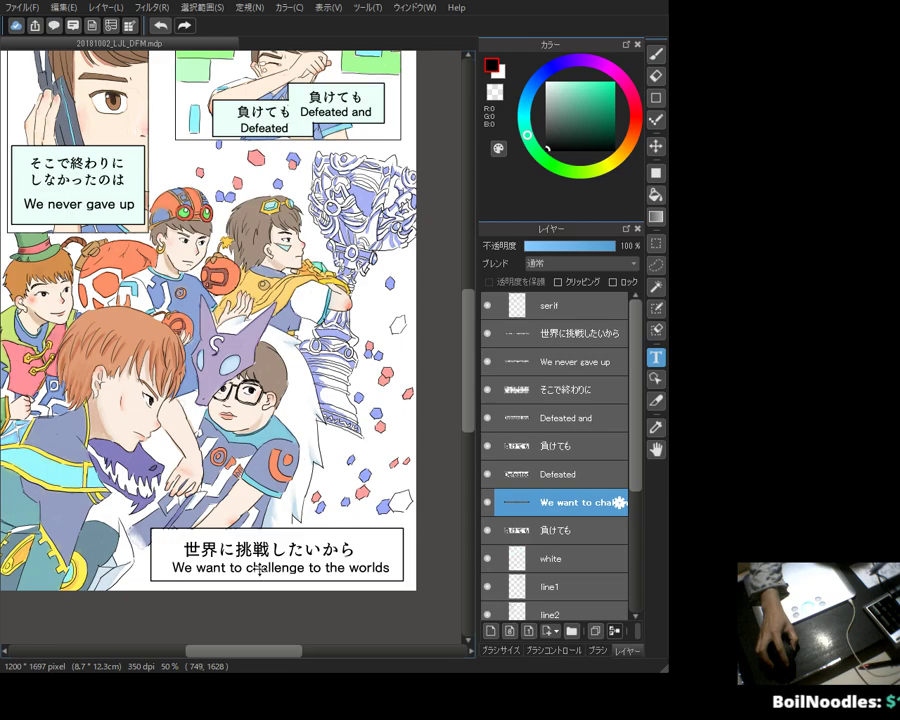
{"action": "left_click", "coordinate": [566, 336]}
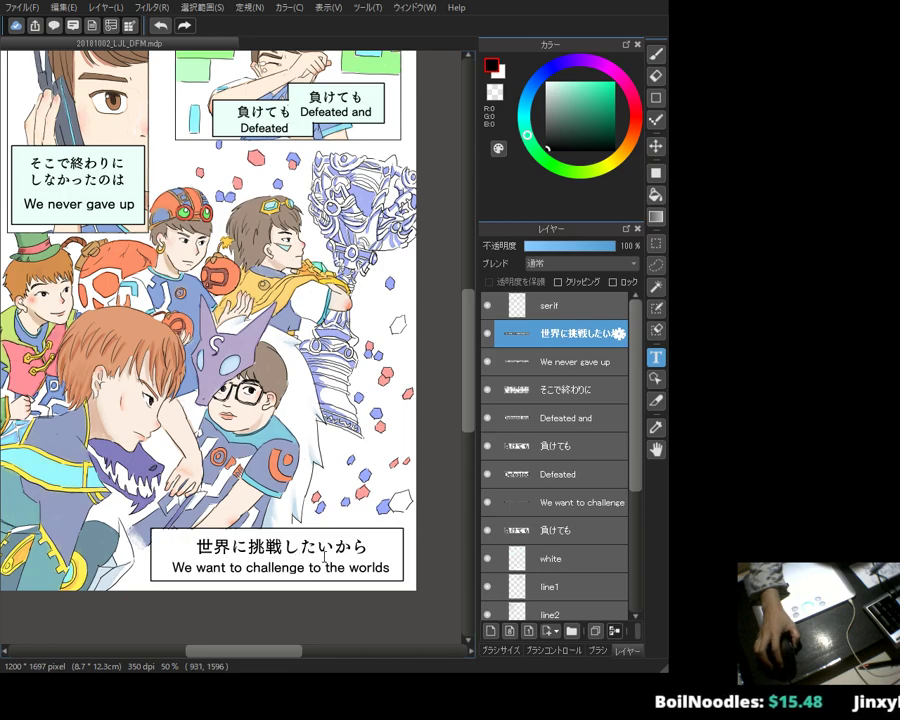
{"action": "left_click", "coordinate": [656, 286]}
{"action": "left_click", "coordinate": [560, 309]}
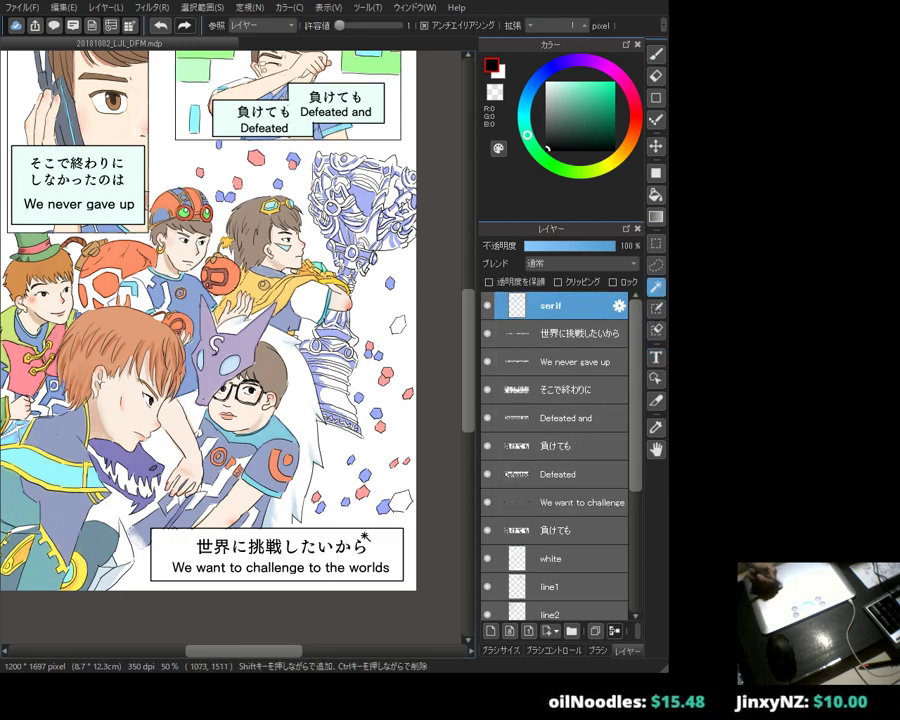
{"action": "left_click", "coordinate": [390, 548]}
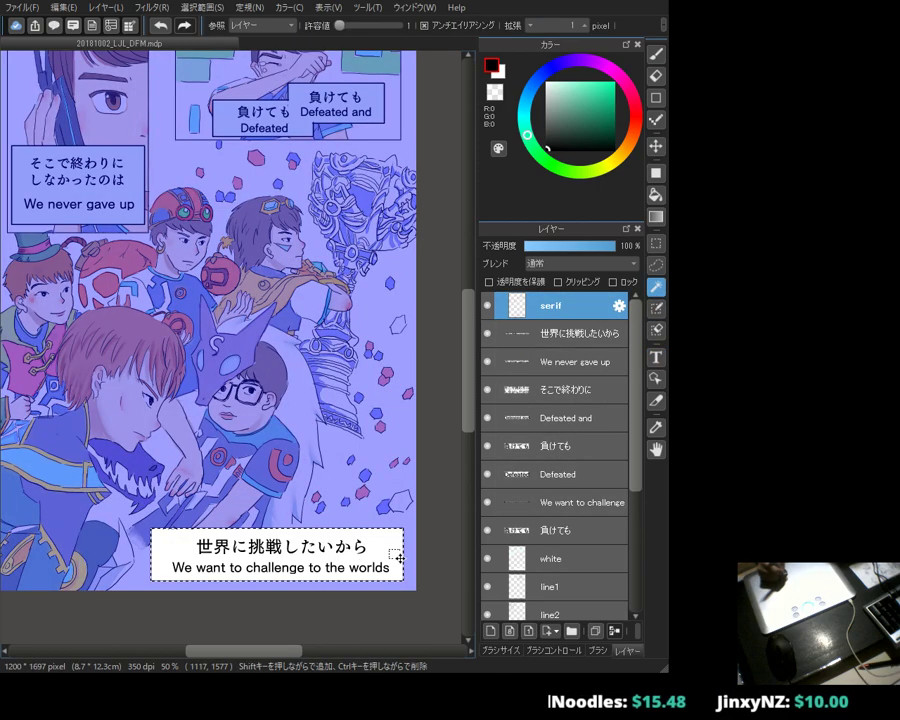
{"action": "left_click", "coordinate": [653, 198]}
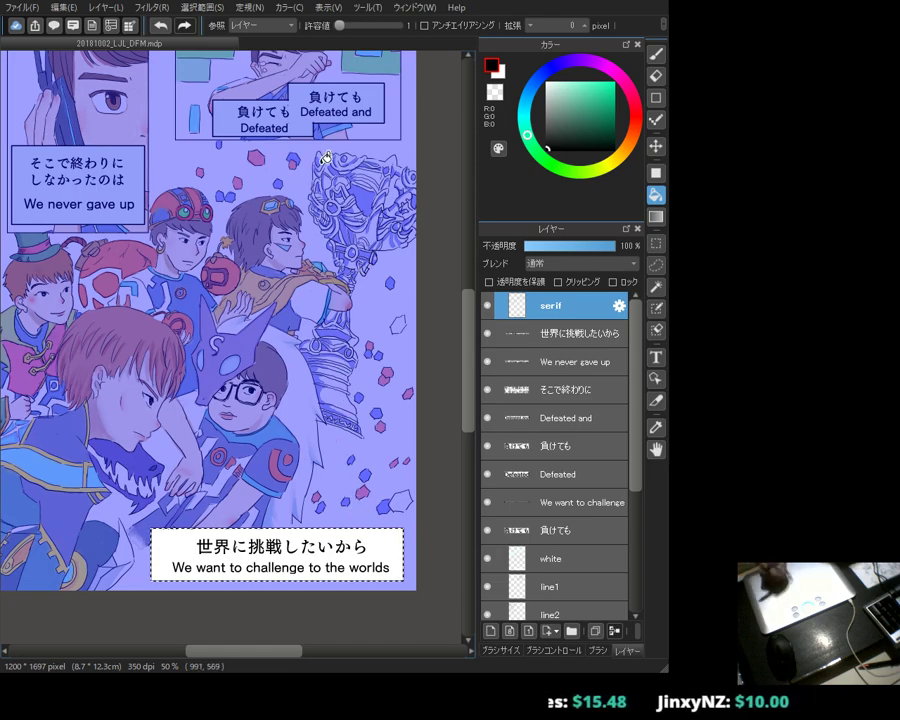
{"action": "key", "text": "ctrl+d"}
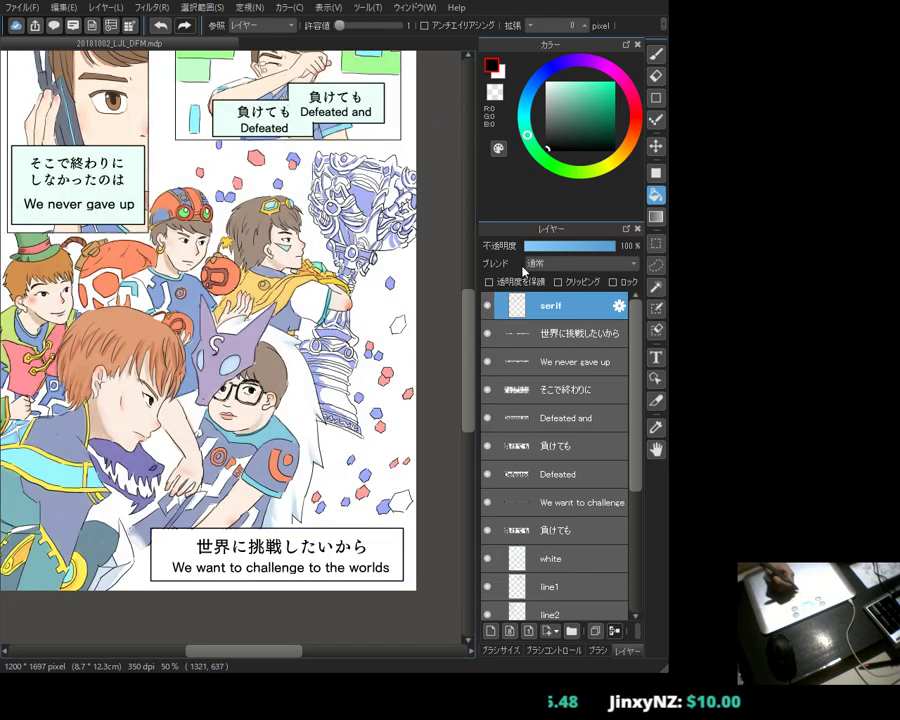
Step: Sample the pale mint from the "Defeated and" caption and fill the 世界に挑戦したいから frame with it on the white layer
{"action": "left_click", "coordinate": [370, 101], "text": "alt"}
{"action": "left_click", "coordinate": [656, 286]}
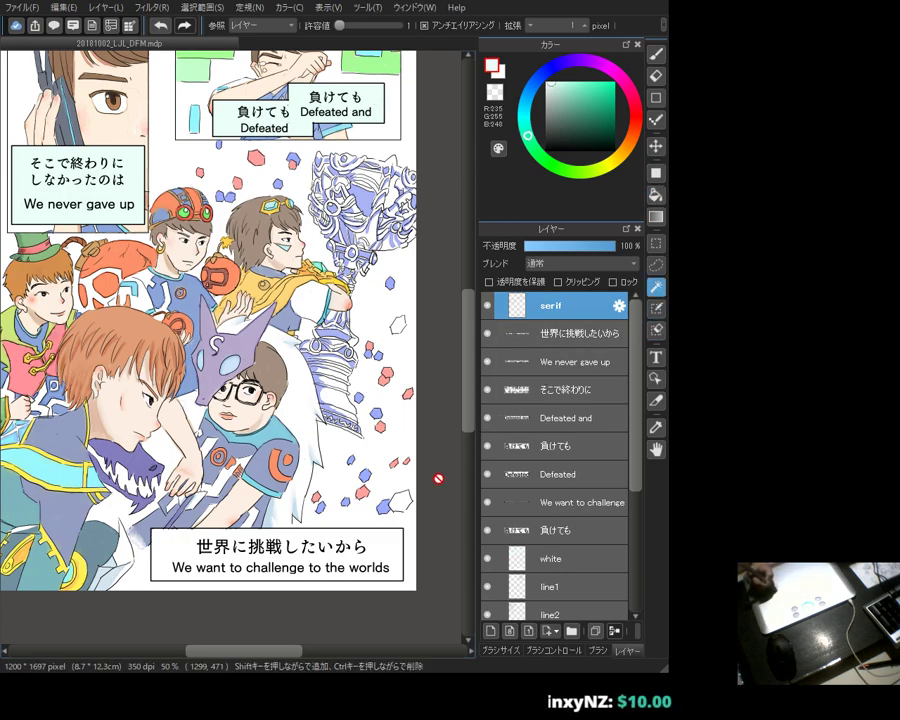
{"action": "left_click", "coordinate": [381, 551]}
{"action": "left_click", "coordinate": [656, 195]}
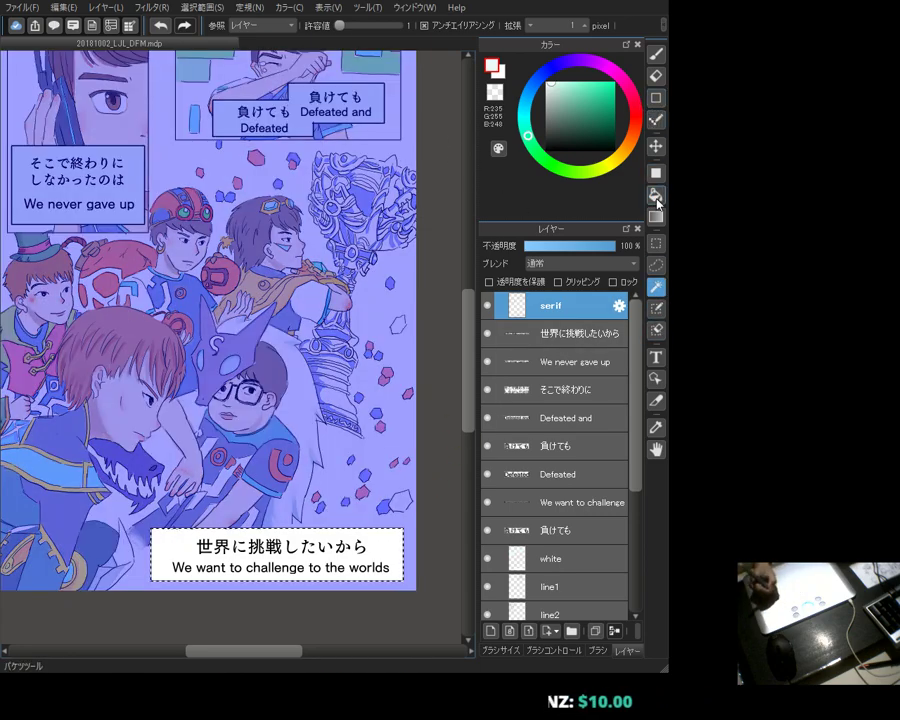
{"action": "left_click", "coordinate": [388, 525]}
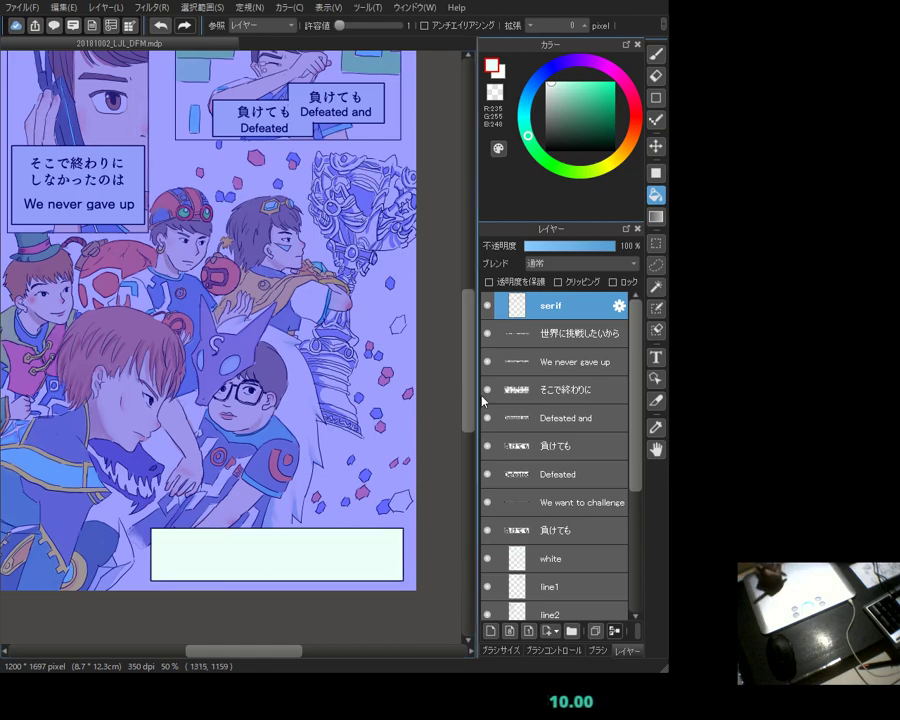
{"action": "key", "text": "ctrl+z"}
{"action": "left_click", "coordinate": [570, 558]}
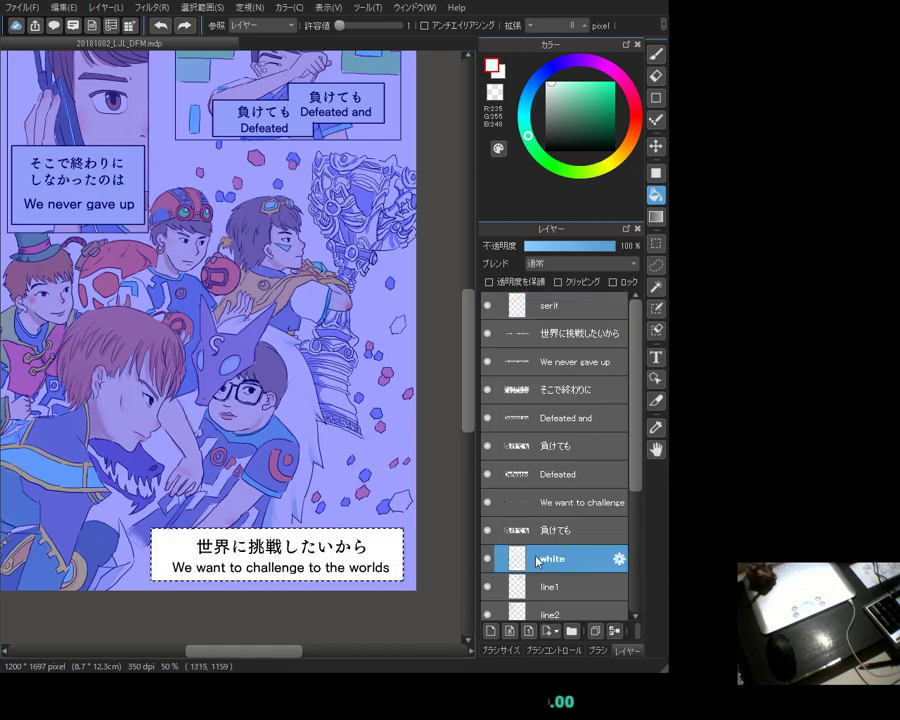
{"action": "left_click", "coordinate": [390, 553]}
{"action": "key", "text": "ctrl+d"}
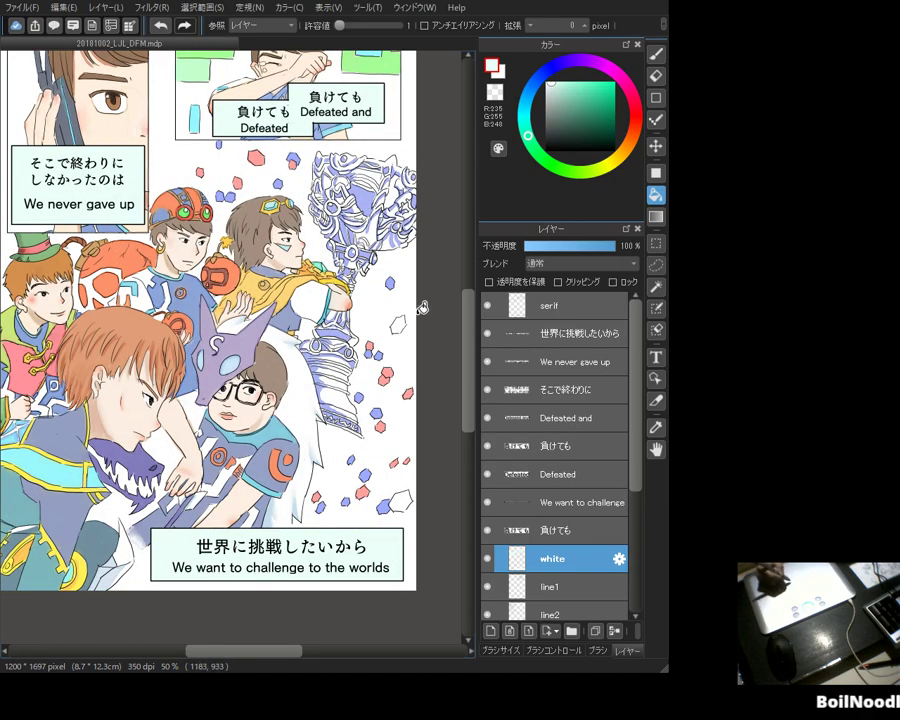
Step: Nudge the "Defeated" text and the 負けても above it slightly left within their caption frame
{"action": "left_click", "coordinate": [566, 428]}
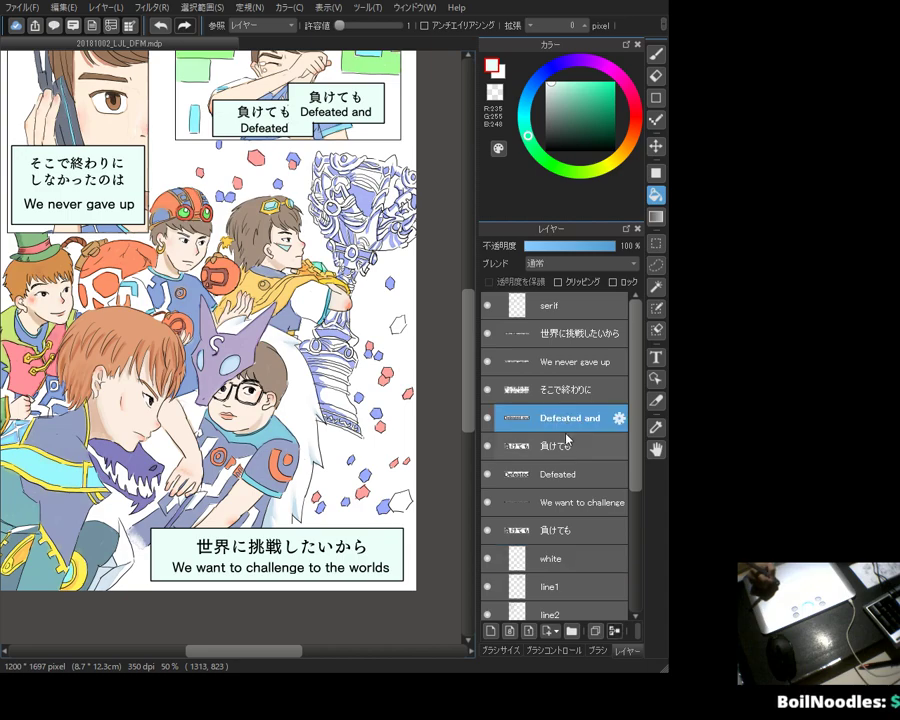
{"action": "left_click", "coordinate": [563, 478]}
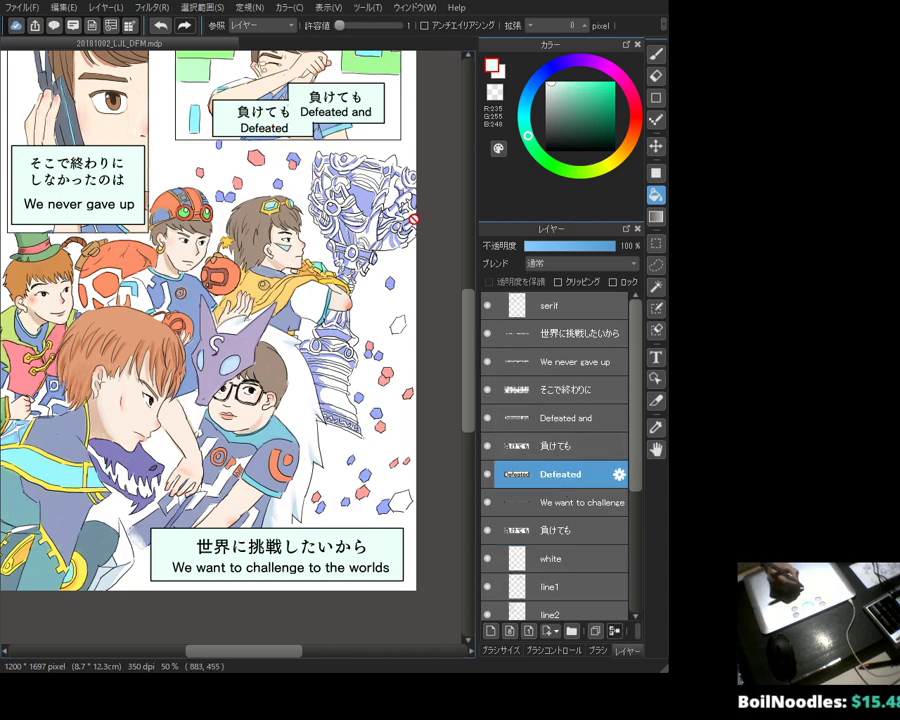
{"action": "left_click", "coordinate": [655, 357]}
{"action": "left_click_drag", "start_coordinate": [271, 127], "coordinate": [266, 127]}
{"action": "left_click", "coordinate": [550, 452]}
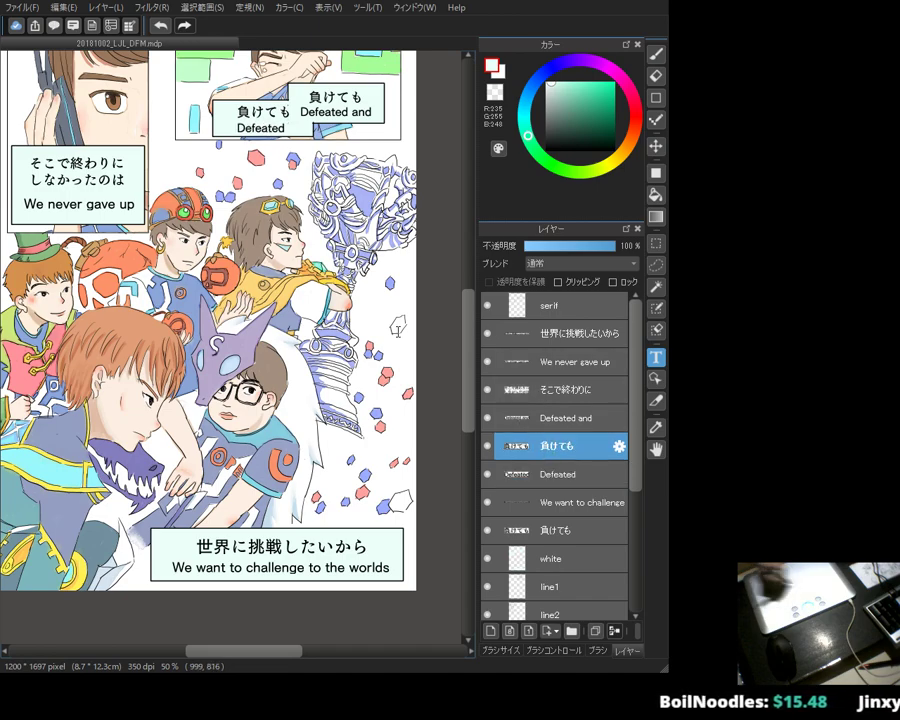
{"action": "left_click", "coordinate": [555, 530]}
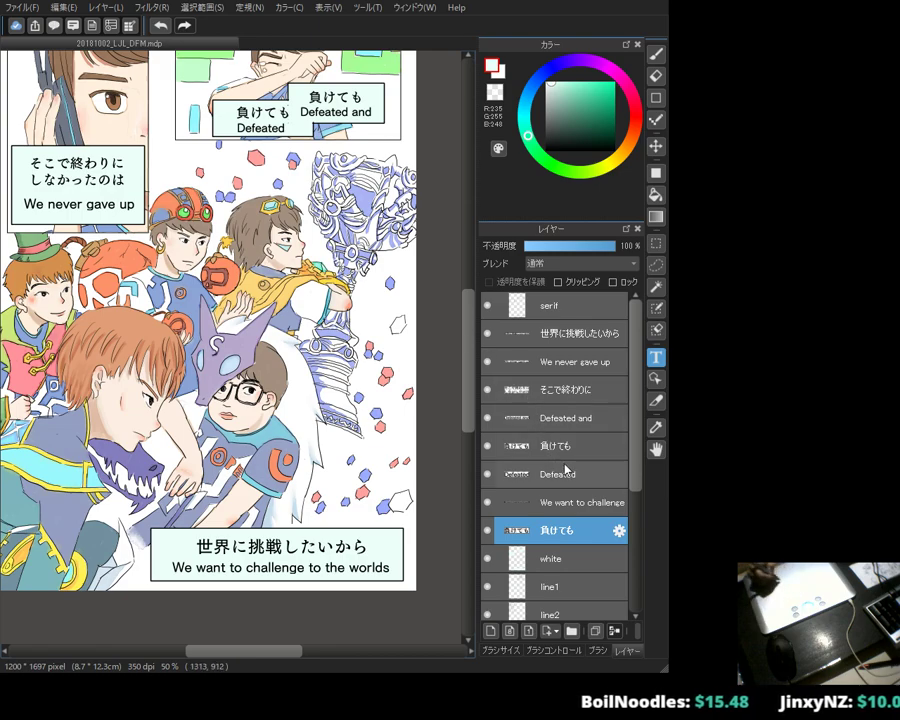
Step: Move the "We want to challenge" text layer below the lower 負けても layer, directly above the white layer
{"action": "left_click", "coordinate": [570, 502]}
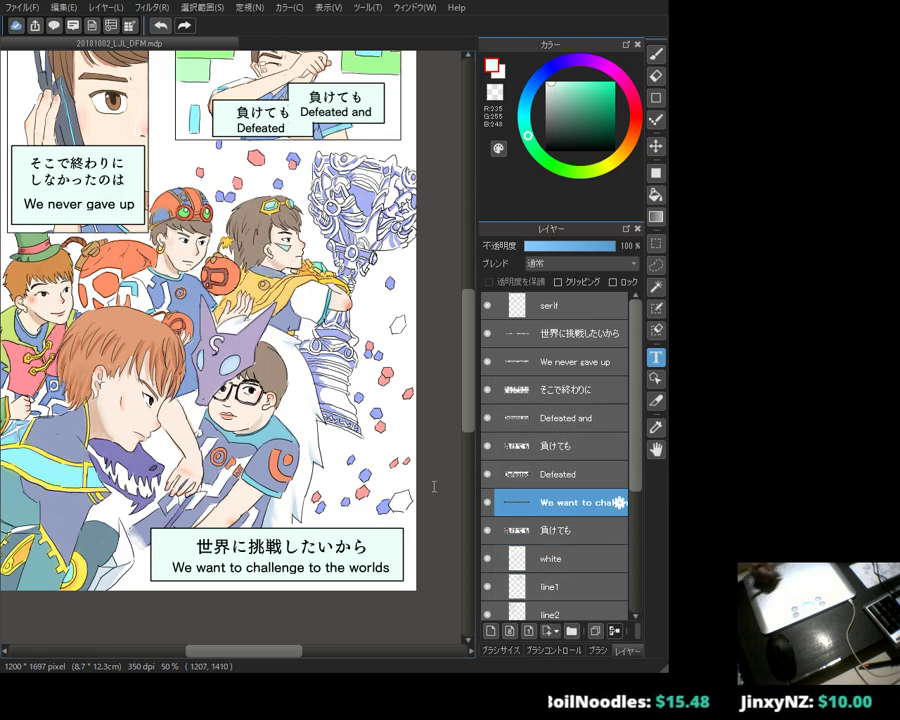
{"action": "left_click_drag", "start_coordinate": [572, 512], "coordinate": [576, 548]}
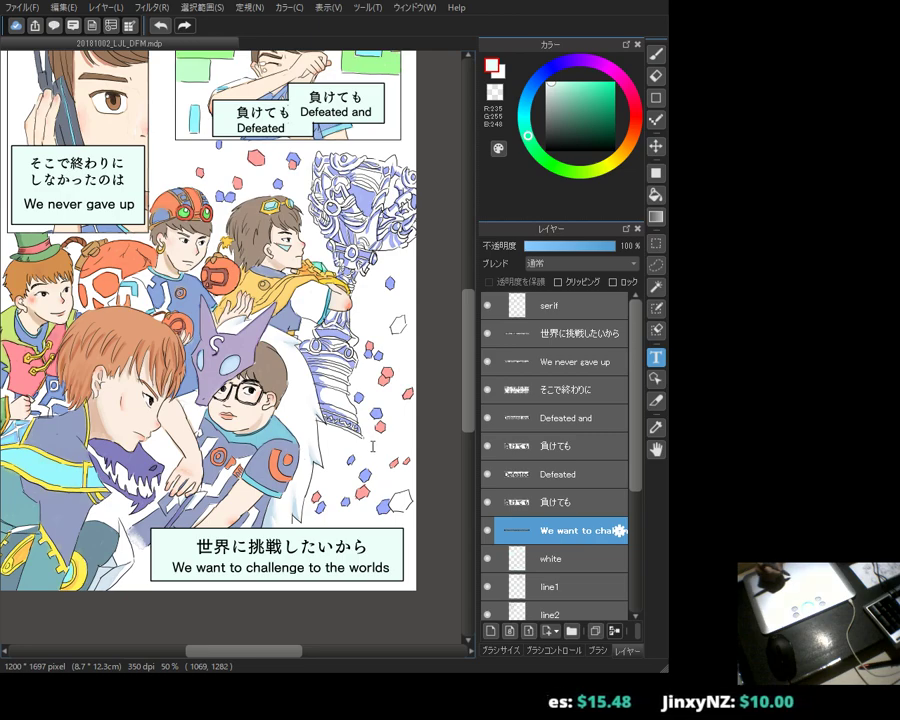
Step: Handwrite the artist's handle in black on the line4 layer, just below the right end of the 世界に挑戦したいから caption frame
{"action": "left_click_drag", "start_coordinate": [472, 356], "coordinate": [476, 350]}
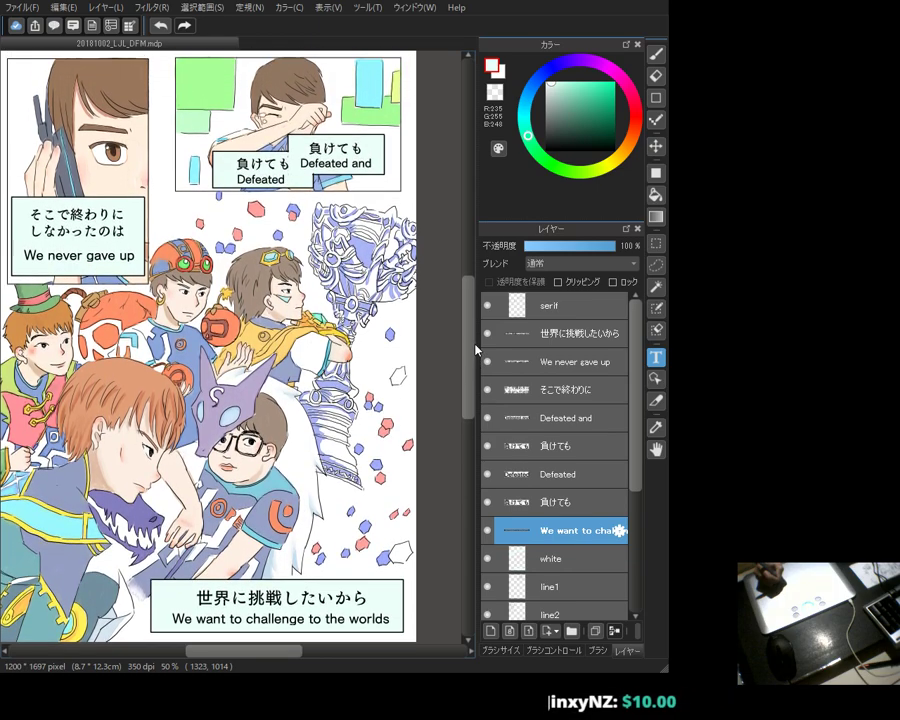
{"action": "key", "text": "b"}
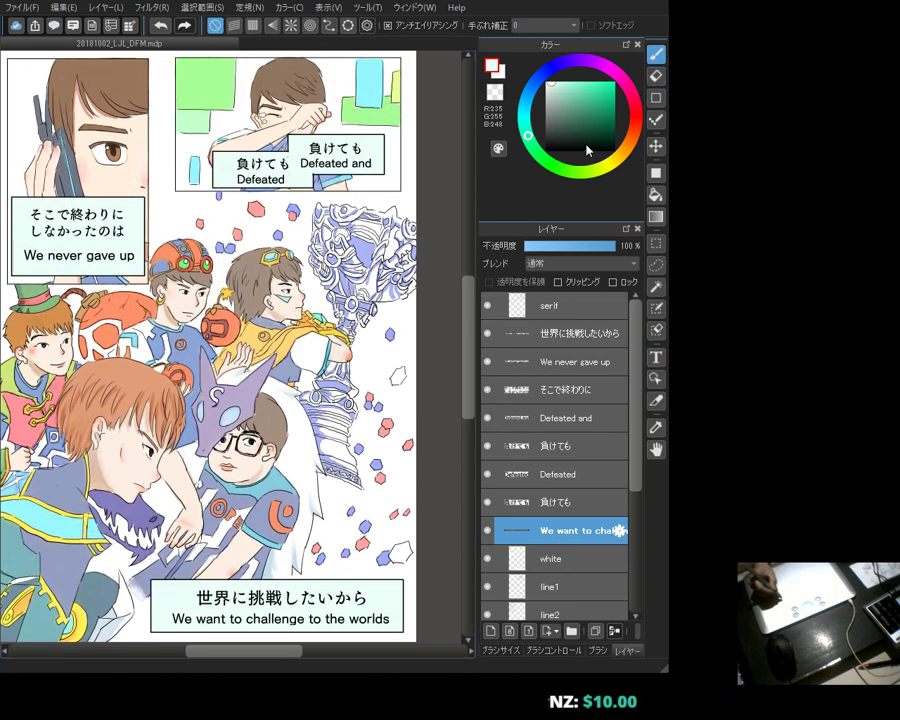
{"action": "left_click", "coordinate": [549, 148]}
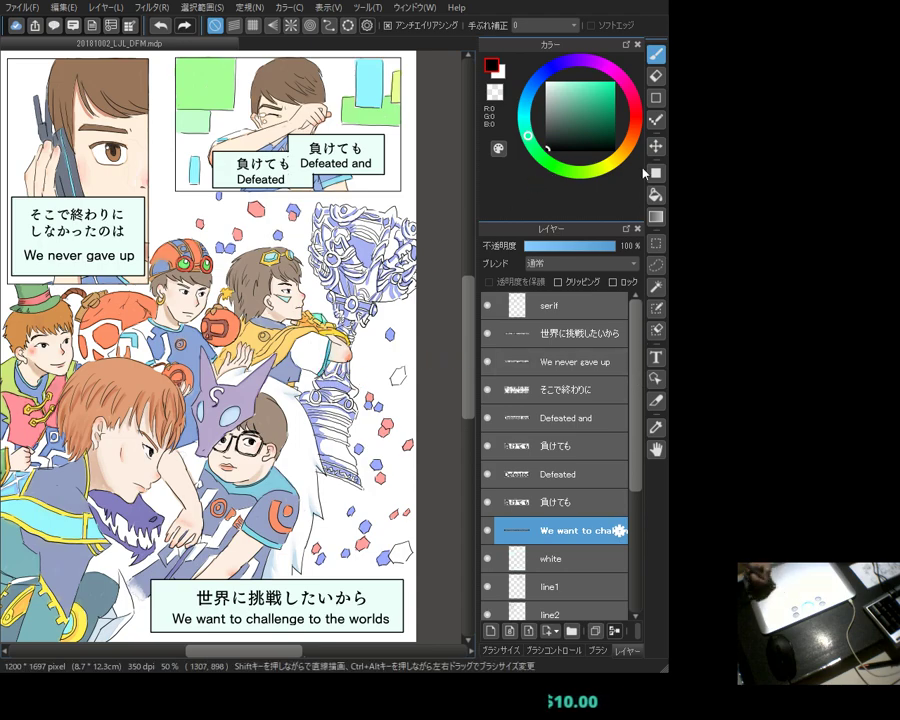
{"action": "left_click_drag", "start_coordinate": [632, 476], "coordinate": [630, 584]}
{"action": "left_click", "coordinate": [509, 490]}
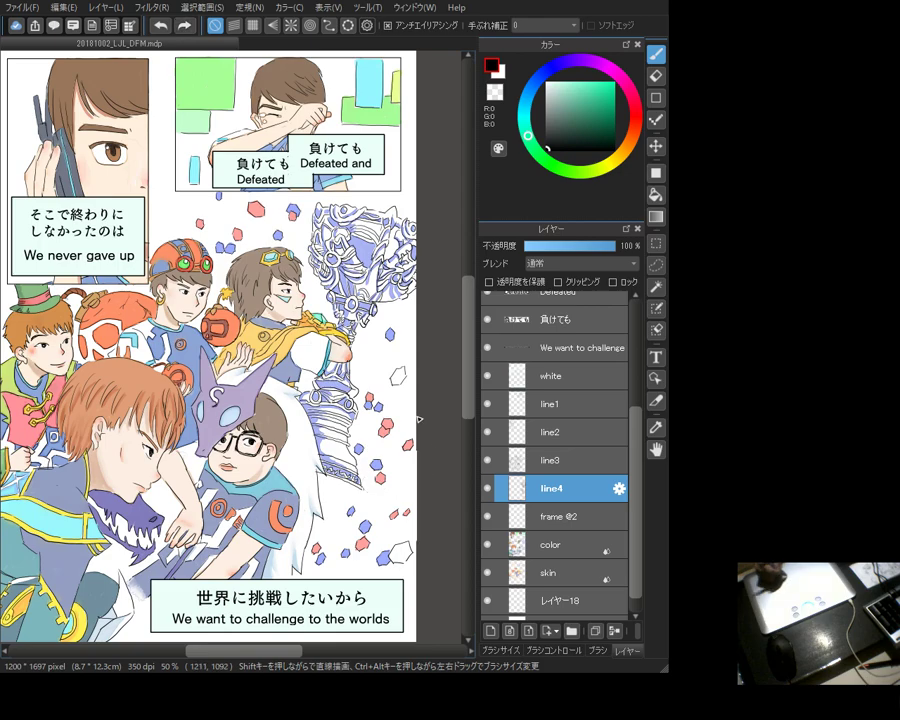
{"action": "left_click", "coordinate": [500, 650]}
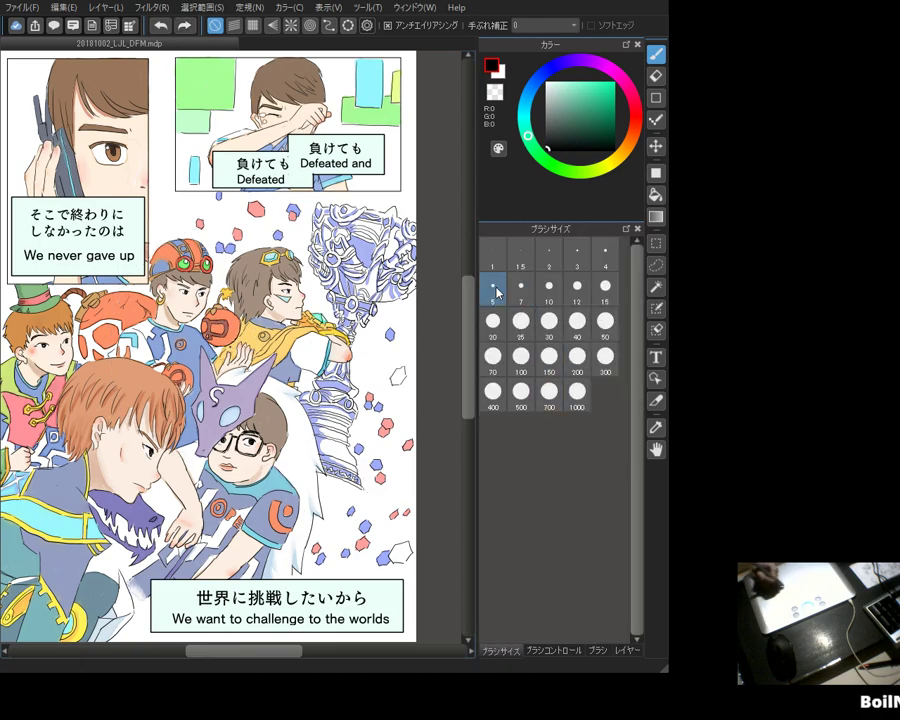
{"action": "scroll", "coordinate": [432, 464], "scroll_direction": "up", "scroll_amount": 1}
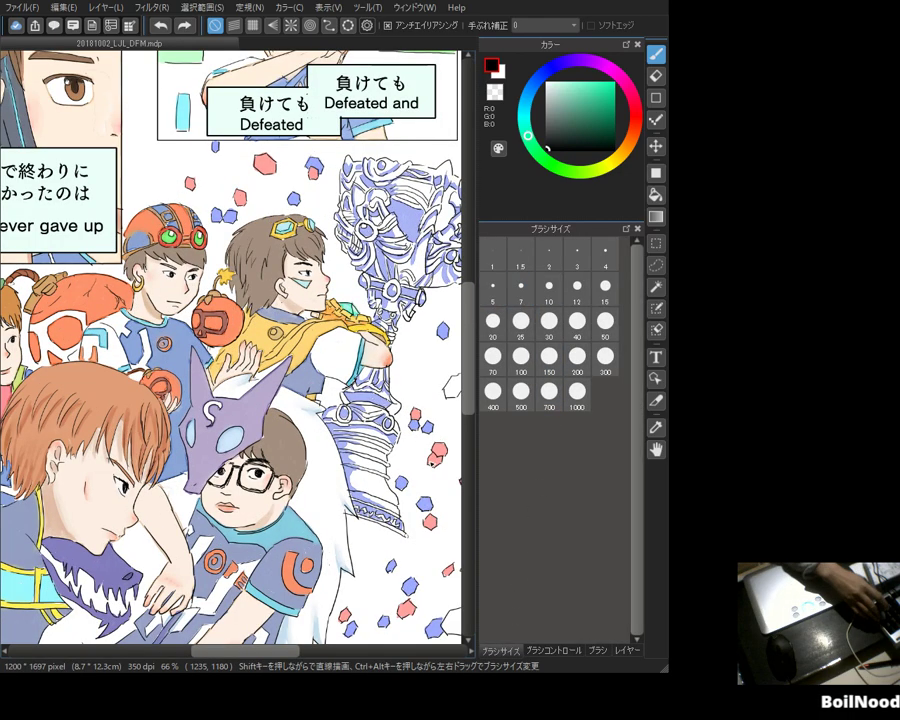
{"action": "scroll", "coordinate": [432, 464], "scroll_direction": "down", "scroll_amount": 1}
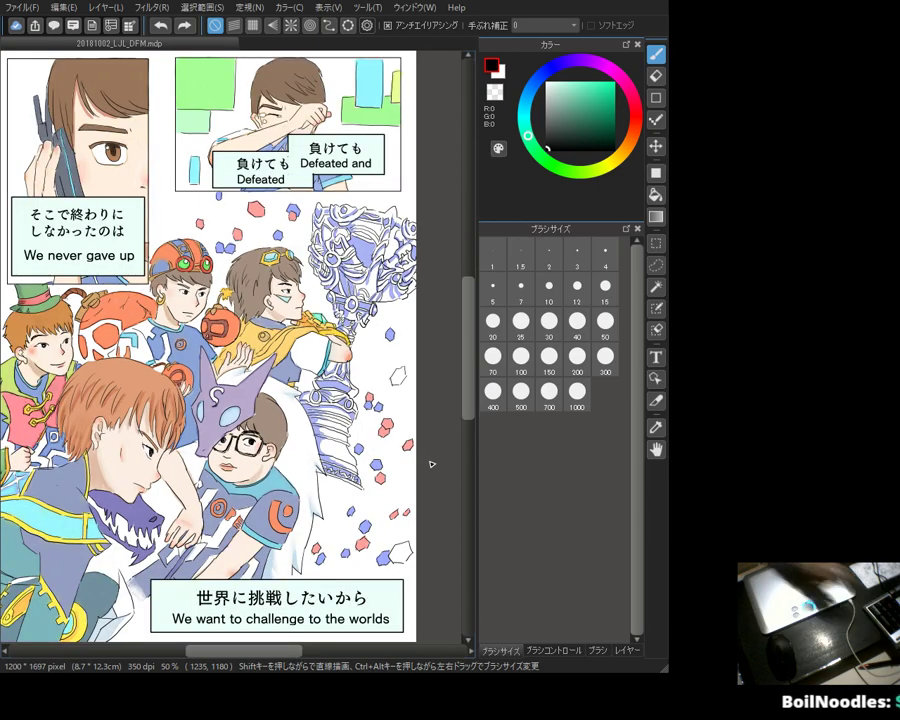
{"action": "left_click_drag", "start_coordinate": [298, 517], "coordinate": [203, 310]}
{"action": "scroll", "coordinate": [253, 407], "scroll_direction": "up", "scroll_amount": 3}
{"action": "left_click_drag", "start_coordinate": [339, 507], "coordinate": [352, 516]}
{"action": "mouse_move", "coordinate": [363, 507]}
{"action": "left_mouse_down"}
{"action": "mouse_move", "coordinate": [357, 520]}
{"action": "mouse_move", "coordinate": [324, 505]}
{"action": "mouse_move", "coordinate": [327, 519]}
{"action": "mouse_move", "coordinate": [383, 516]}
{"action": "left_mouse_up"}
{"action": "key", "text": "ctrl+z"}
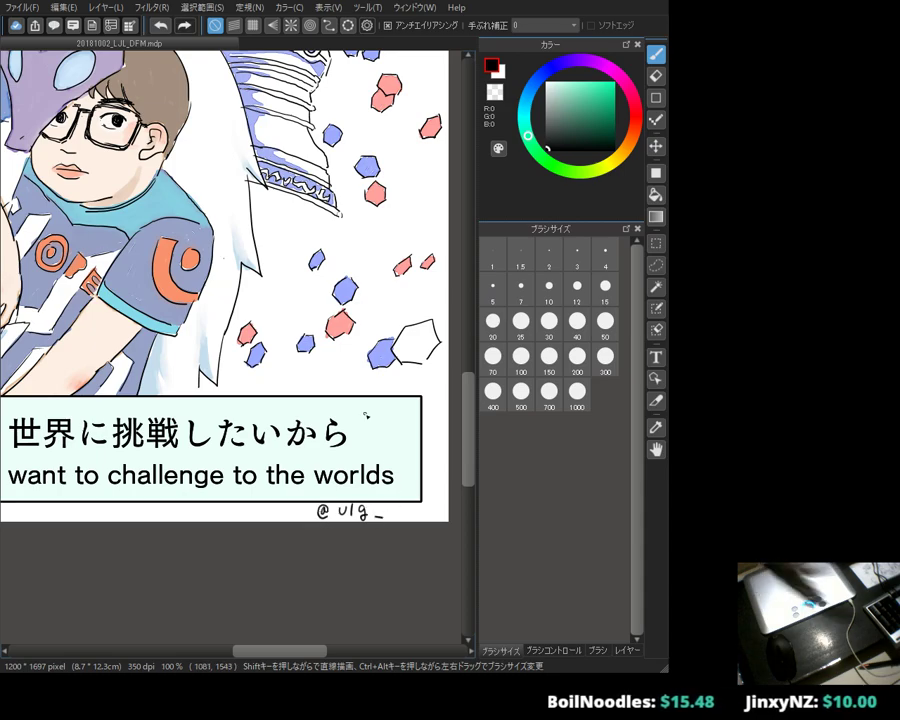
Step: On the color layer, sample the foreground character's teal clothing and try shading it with a darker blue (RGB 90, 136, 154)
{"action": "key", "text": "ctrl+minus"}
{"action": "key", "text": "ctrl+minus"}
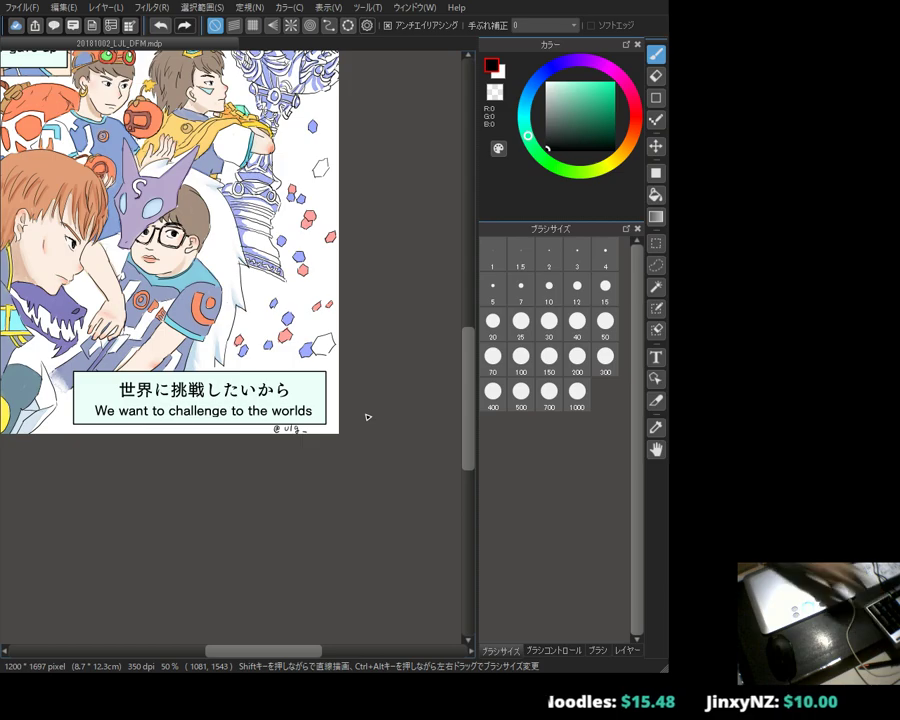
{"action": "left_click_drag", "start_coordinate": [189, 285], "coordinate": [292, 492]}
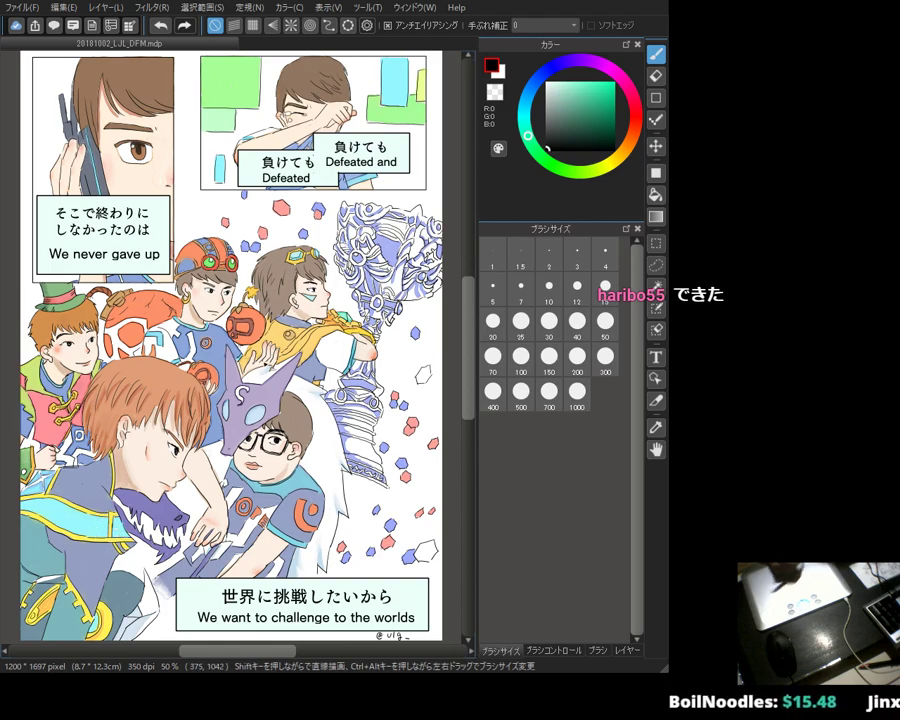
{"action": "left_click", "coordinate": [624, 650]}
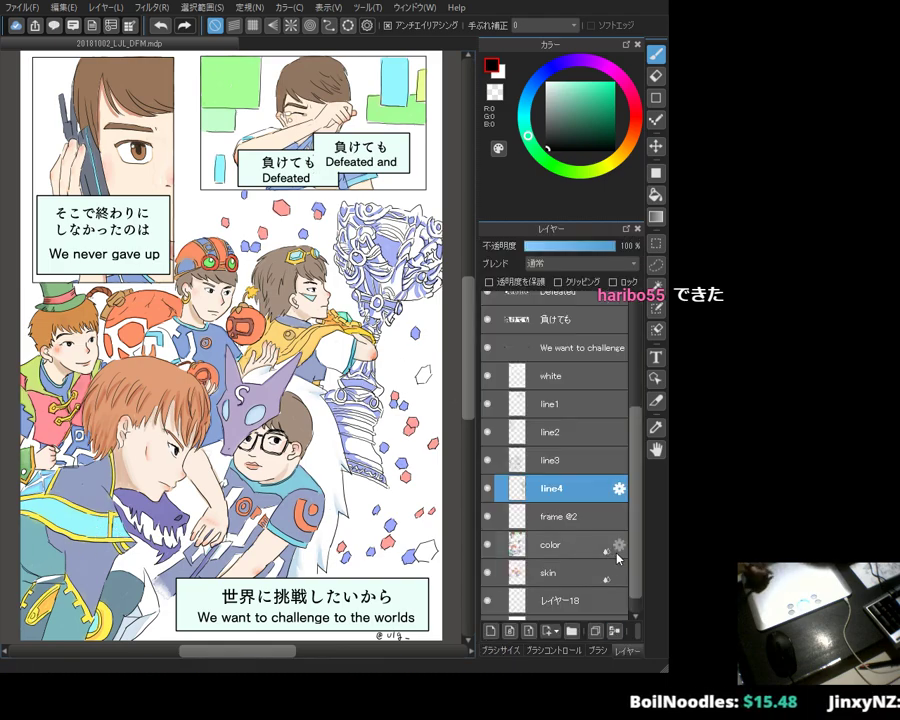
{"action": "left_click", "coordinate": [560, 545]}
{"action": "right_click", "coordinate": [40, 555]}
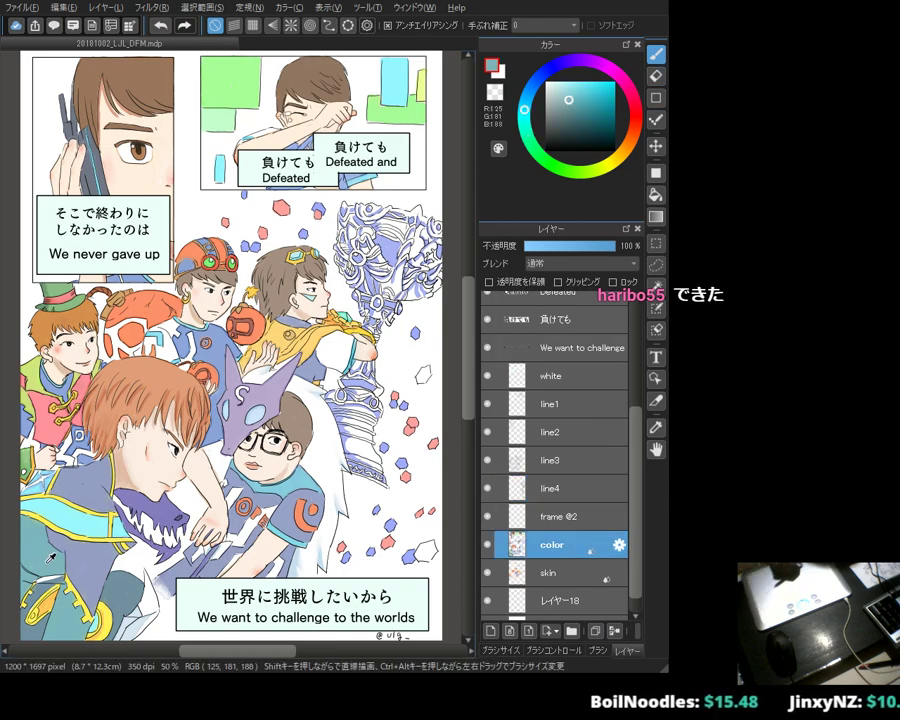
{"action": "left_click", "coordinate": [574, 108]}
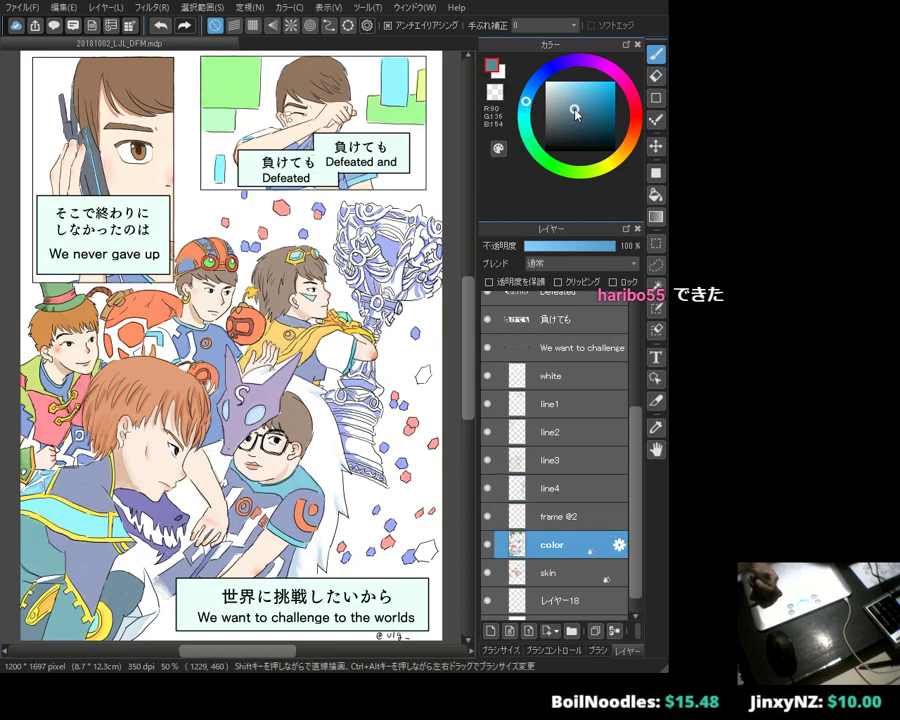
{"action": "left_click", "coordinate": [48, 563], "text": "alt"}
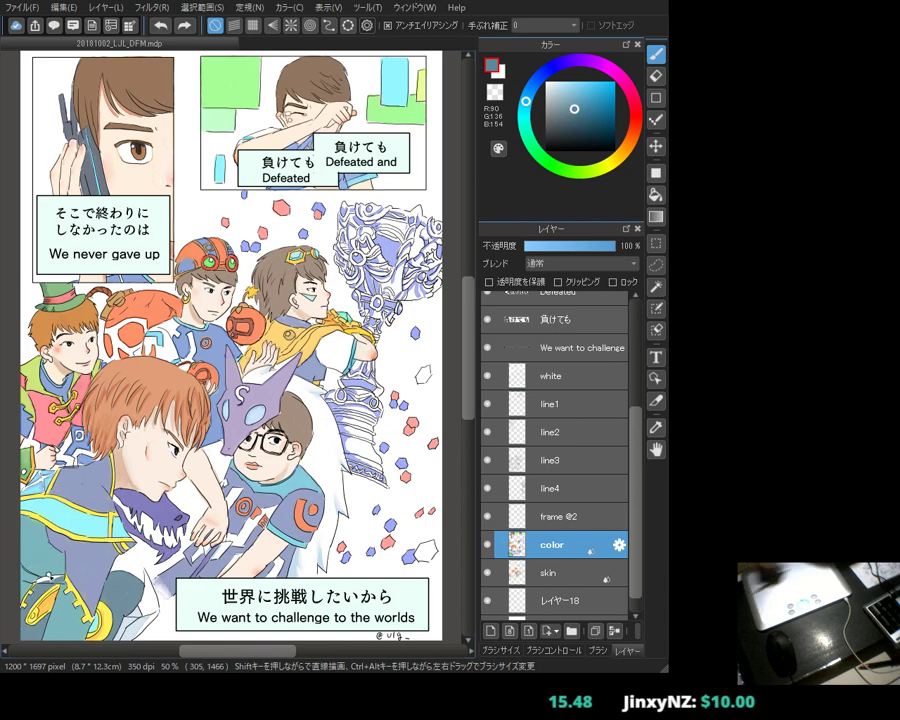
Step: Try bluer and greener tints, and shade the foreground character's teal clothing with muted teal (RGB 98, 152, 162)
{"action": "left_click", "coordinate": [529, 93]}
{"action": "left_click", "coordinate": [570, 92]}
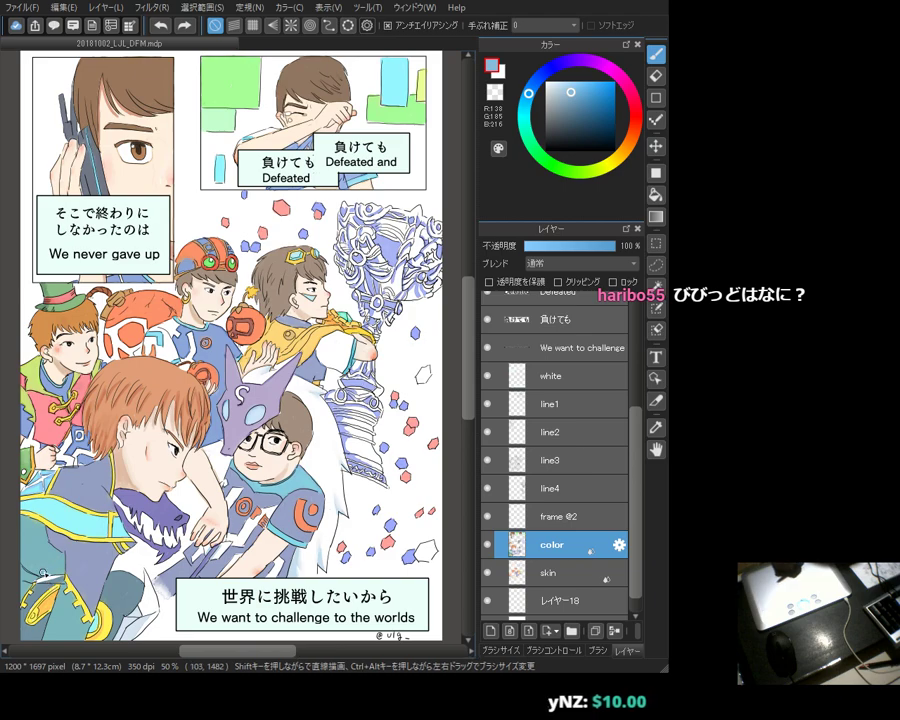
{"action": "left_click", "coordinate": [561, 99]}
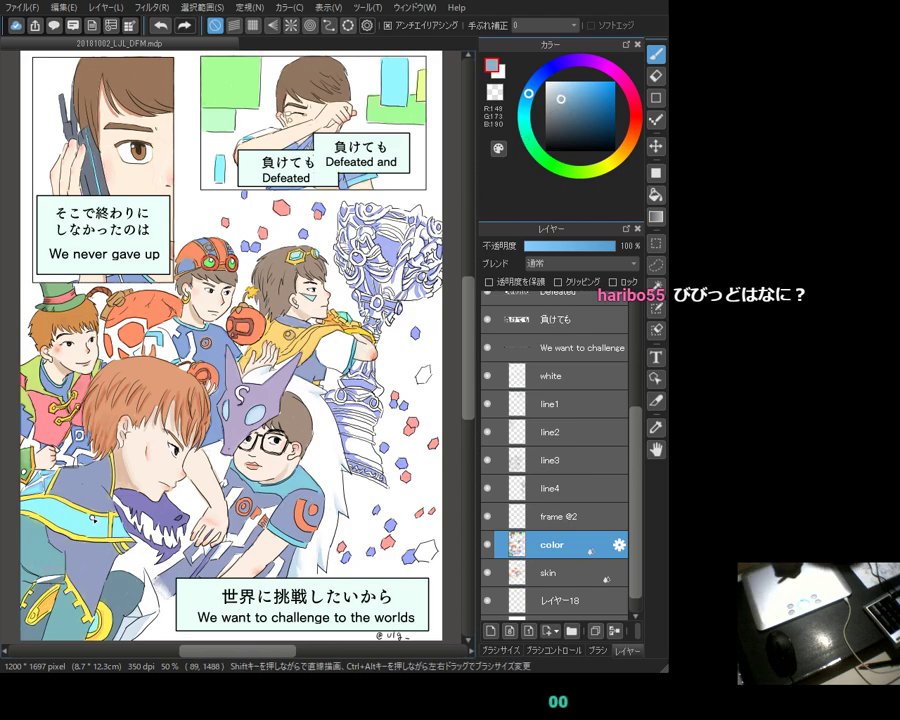
{"action": "left_click", "coordinate": [527, 124]}
{"action": "left_click_drag", "start_coordinate": [561, 98], "coordinate": [573, 107]}
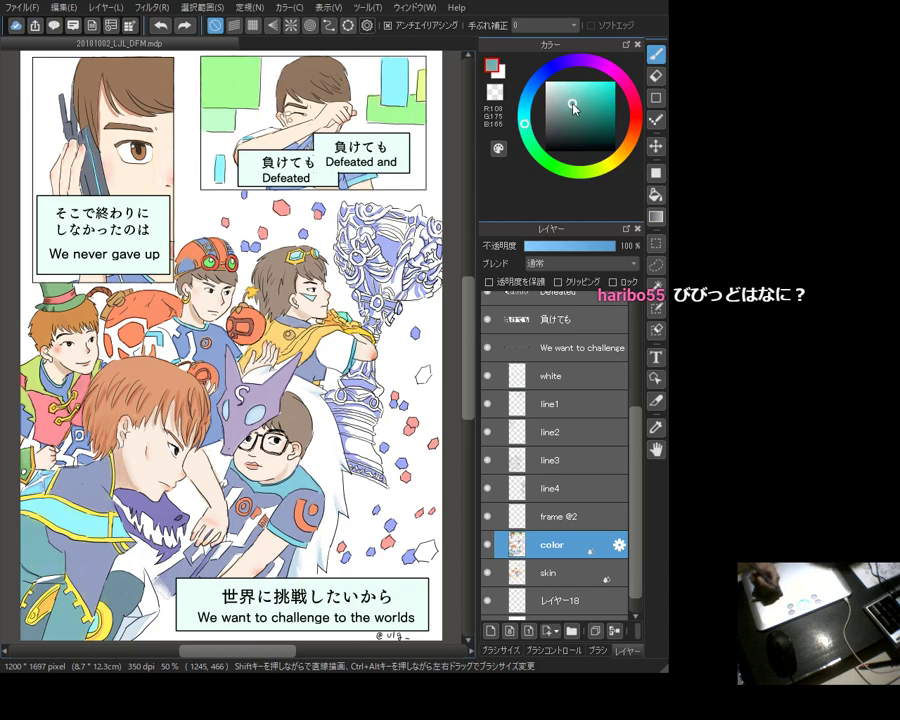
{"action": "left_click", "coordinate": [525, 107]}
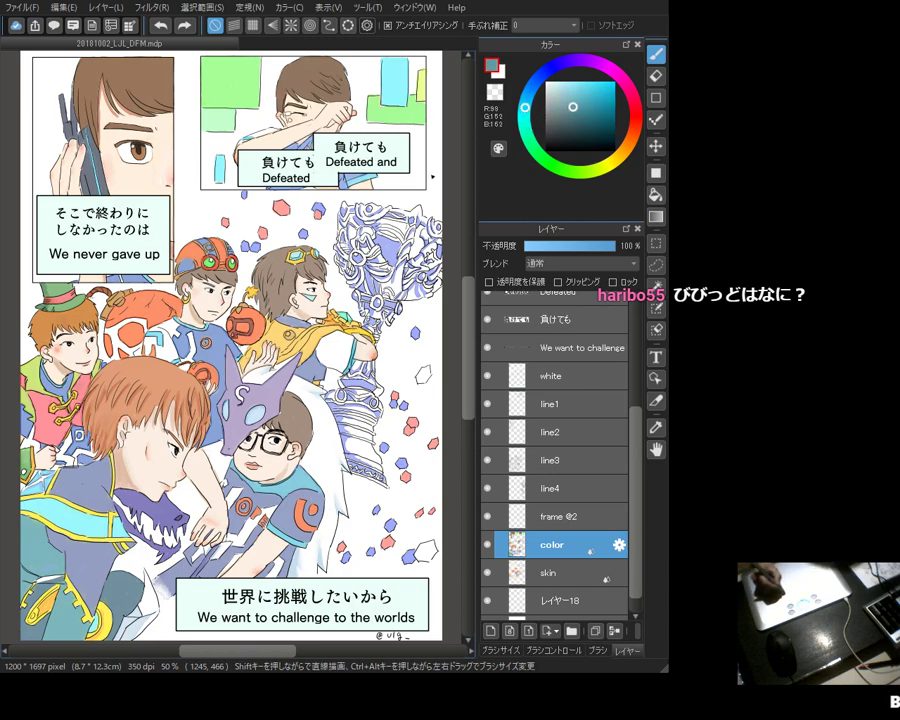
{"action": "left_click", "coordinate": [62, 566]}
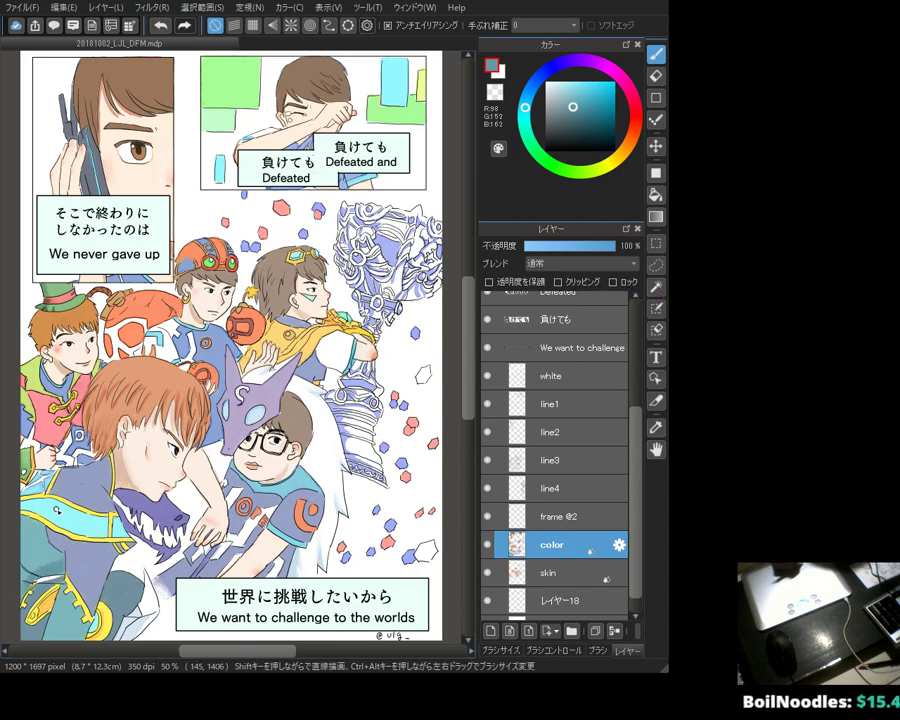
Step: Shade the grey-blue area beside the gold knee guard with dark blue (RGB 67, 96, 123) and touch up the teal leg
{"action": "left_click", "coordinate": [131, 592], "text": "alt"}
{"action": "left_click", "coordinate": [577, 118]}
{"action": "left_click", "coordinate": [531, 89]}
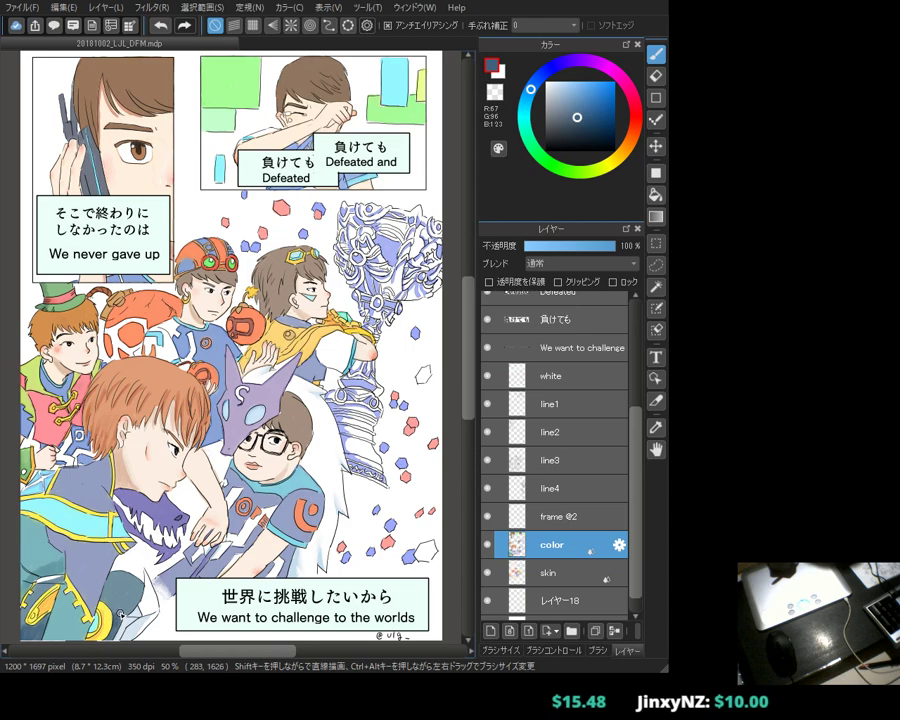
{"action": "left_click", "coordinate": [69, 624], "text": "alt"}
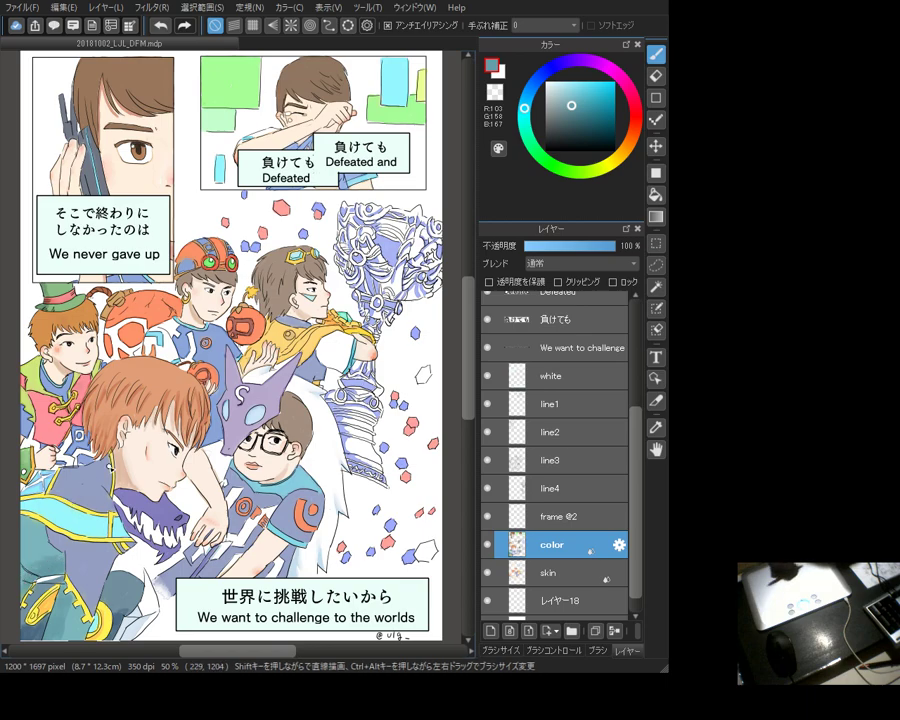
{"action": "left_click", "coordinate": [243, 521], "text": "alt"}
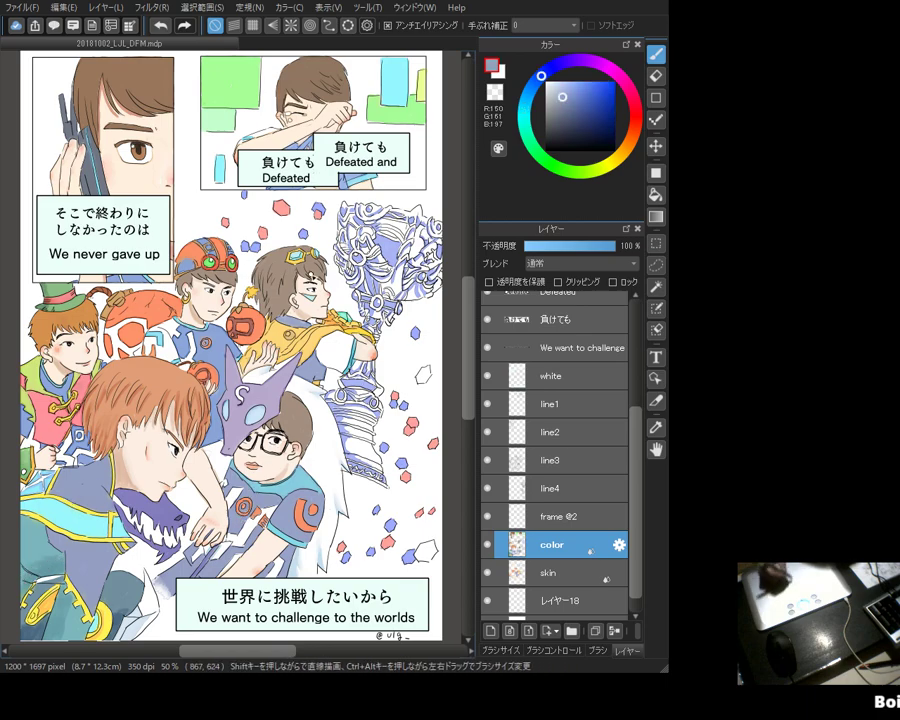
Step: Shade the yellow-caped character's hair with brown tones starting from RGB 110, 92, 82, and the helmeted character's hair with RGB 136, 115, 99
{"action": "left_click", "coordinate": [629, 142]}
{"action": "left_click", "coordinate": [569, 117]}
{"action": "left_click", "coordinate": [631, 137]}
{"action": "left_click", "coordinate": [563, 121]}
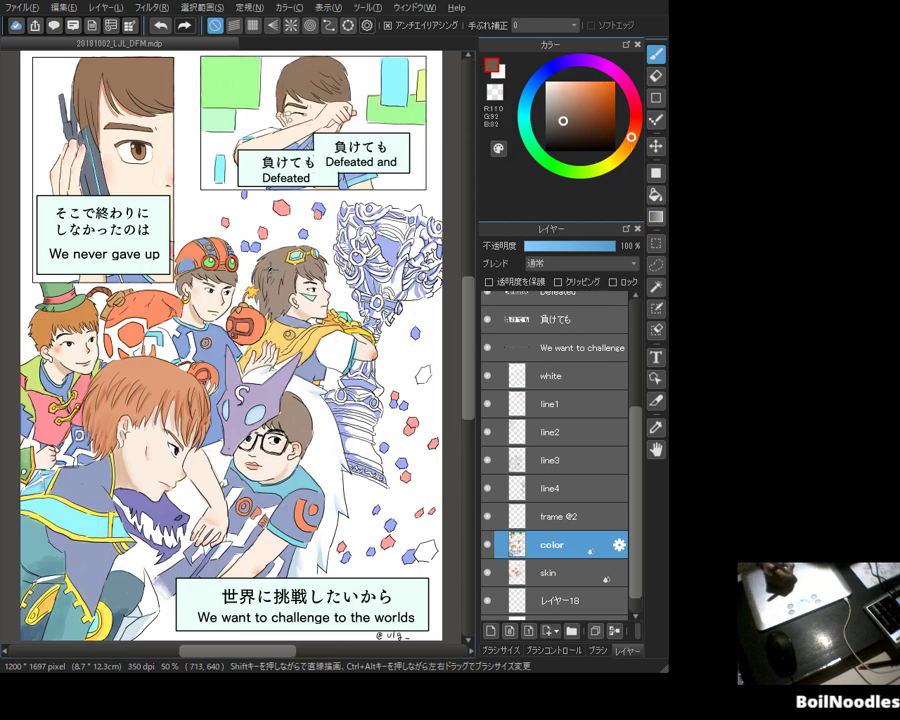
{"action": "scroll", "coordinate": [270, 268], "scroll_direction": "up", "scroll_amount": 2}
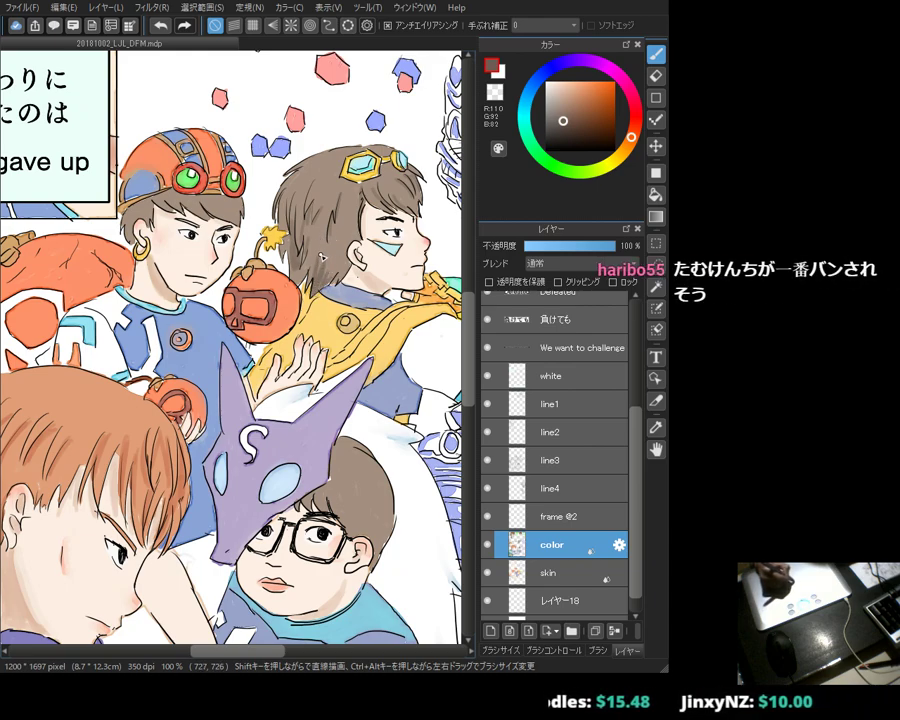
{"action": "left_click", "coordinate": [323, 251], "text": "alt"}
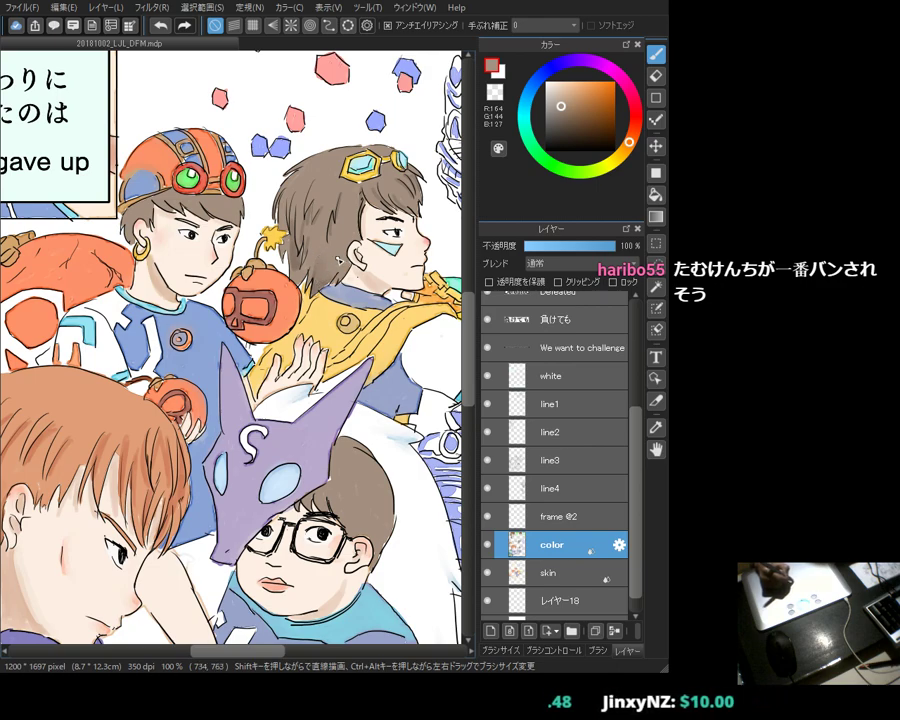
{"action": "left_click", "coordinate": [323, 231], "text": "alt"}
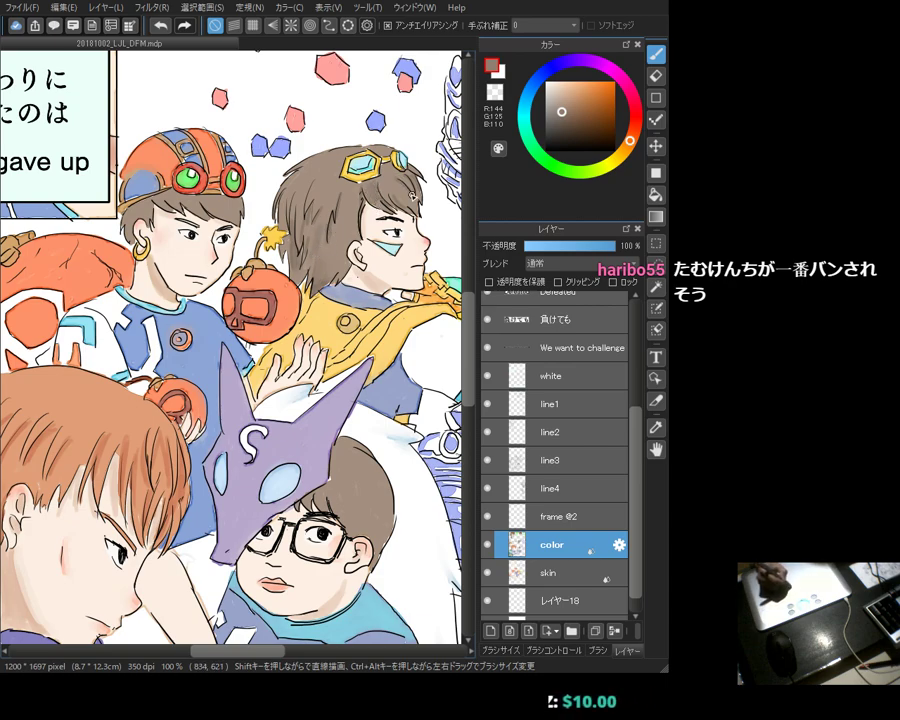
{"action": "left_click", "coordinate": [410, 194], "text": "alt"}
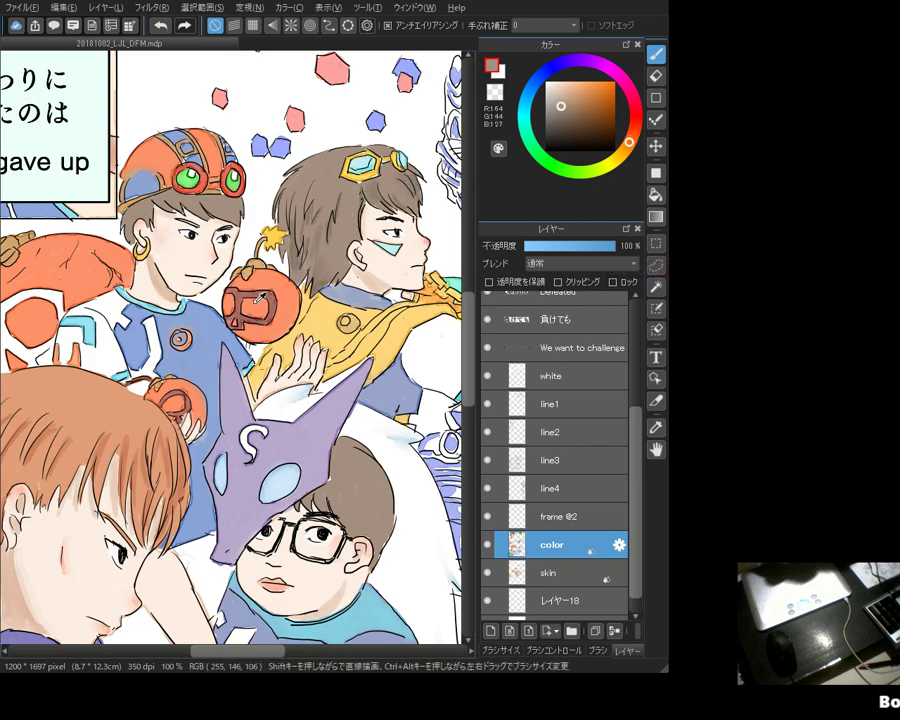
{"action": "left_click", "coordinate": [564, 113]}
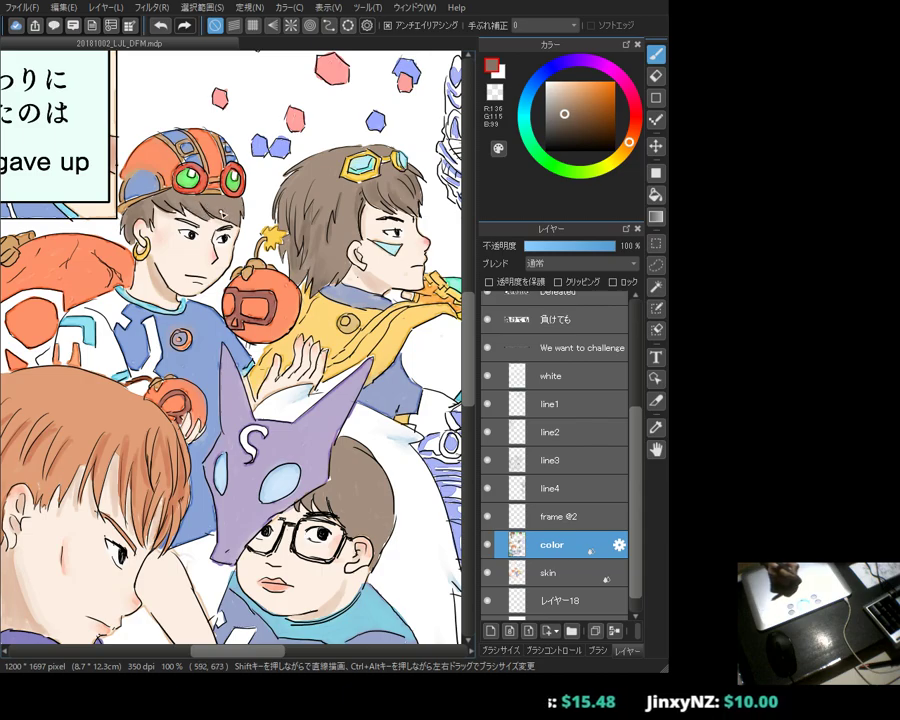
Step: Sample the green-hatted character's orange hair and shade it with a reddish brown (RGB 198, 122, 100)
{"action": "left_click_drag", "start_coordinate": [172, 243], "coordinate": [417, 217]}
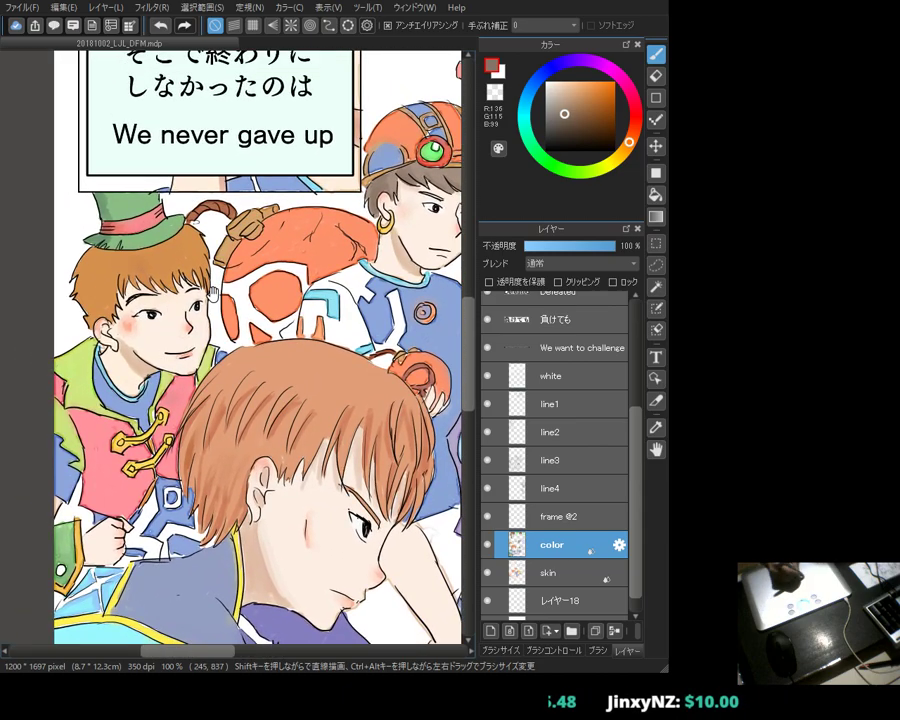
{"action": "right_click", "coordinate": [172, 254]}
{"action": "left_click", "coordinate": [634, 130]}
{"action": "left_click", "coordinate": [580, 97]}
{"action": "left_click", "coordinate": [581, 98]}
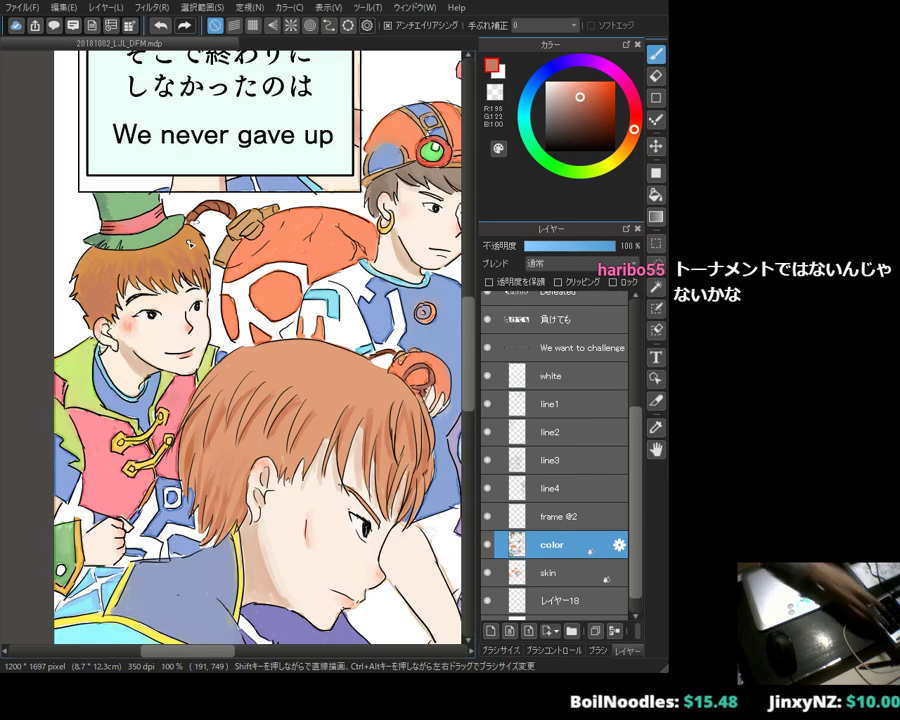
Step: Sample the brown hair of the character with glasses and shade it with a darker brown (RGB 128, 110, 95)
{"action": "key", "text": "ctrl+minus"}
{"action": "key", "text": "ctrl+minus"}
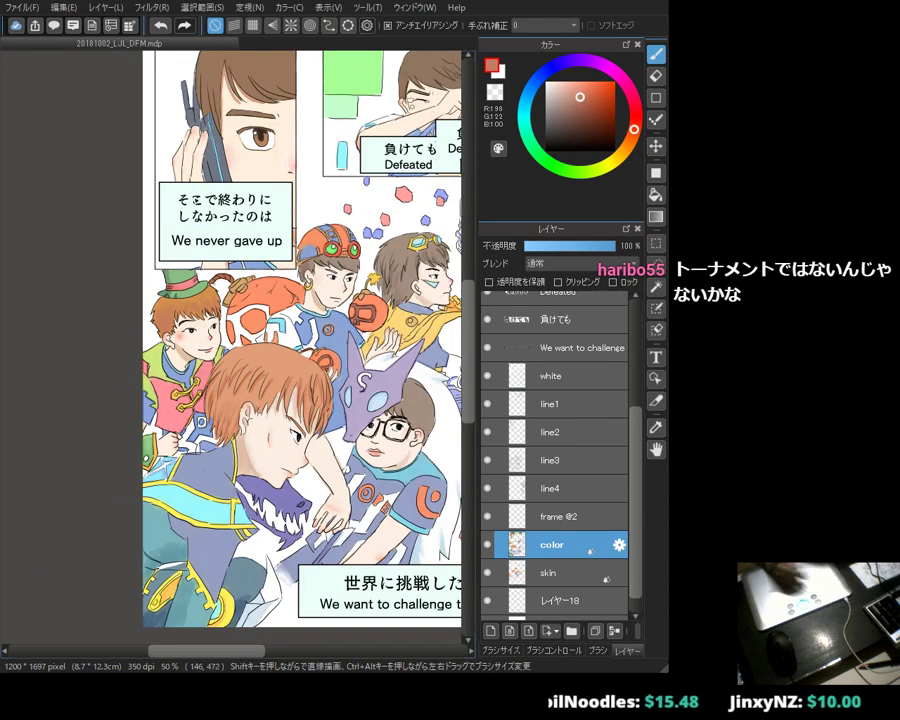
{"action": "left_click_drag", "start_coordinate": [366, 379], "coordinate": [253, 391]}
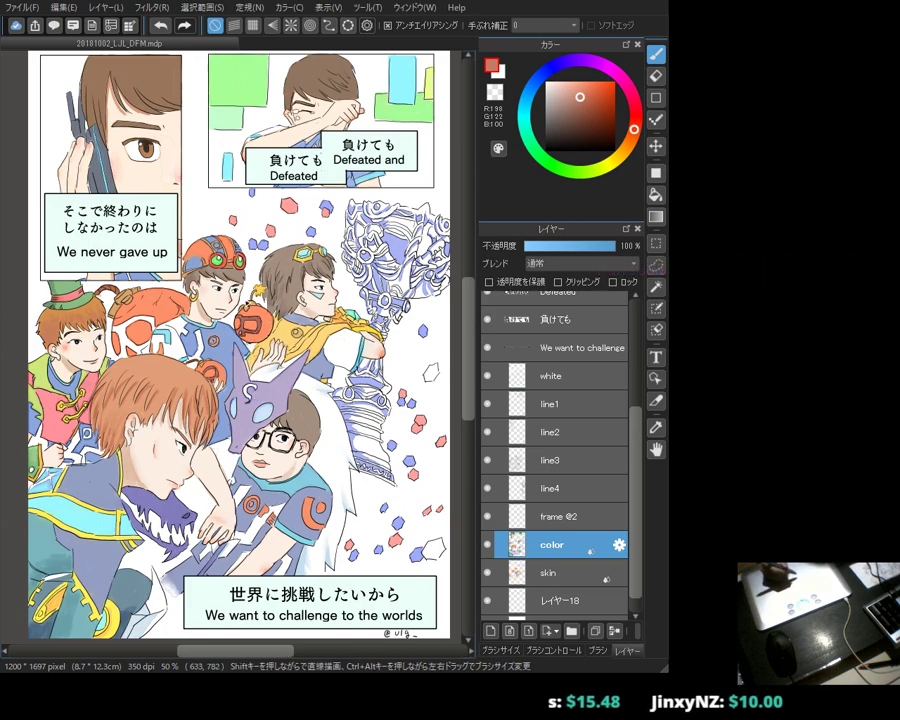
{"action": "left_click", "coordinate": [307, 408], "text": "alt"}
{"action": "left_click_drag", "start_coordinate": [560, 107], "coordinate": [563, 116]}
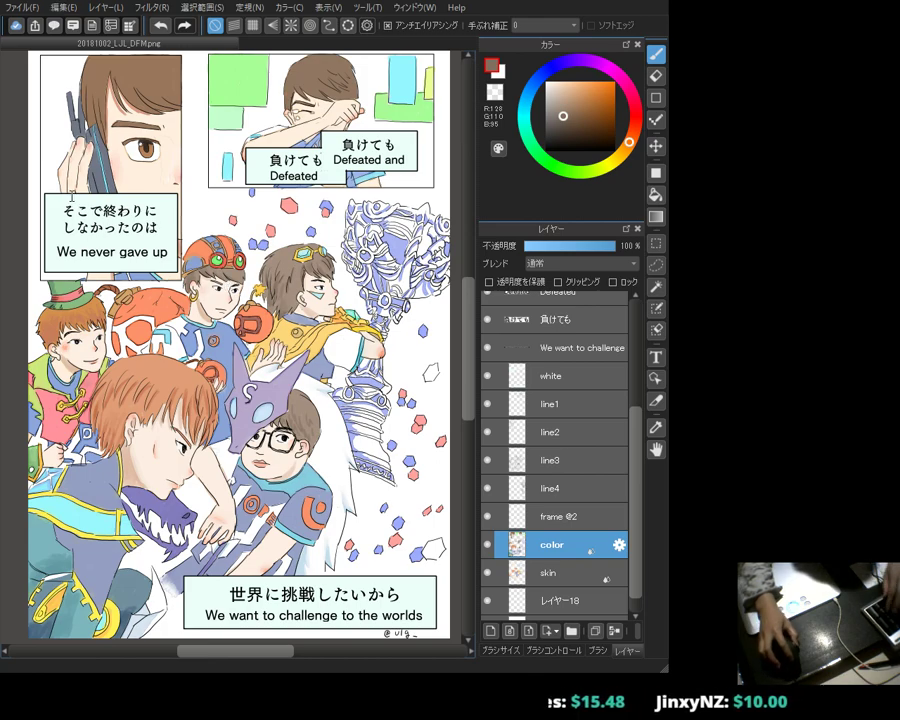
Step: Check the layered page scaled to 600 × 849 pixels and undo the resize
{"action": "scroll", "coordinate": [222, 348], "scroll_direction": "down", "scroll_amount": 2}
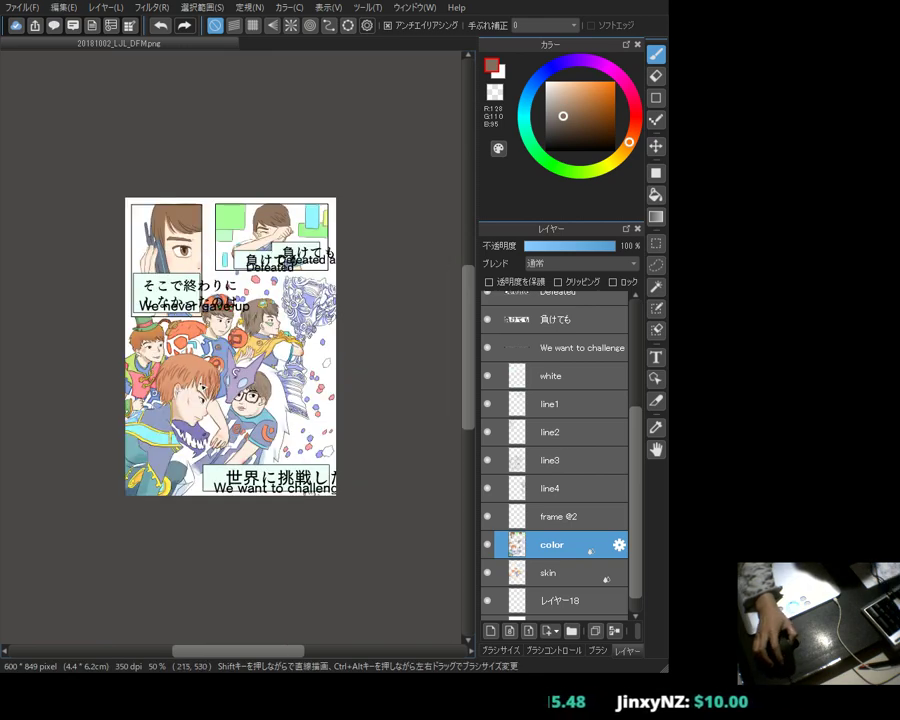
{"action": "key", "text": "ctrl+z"}
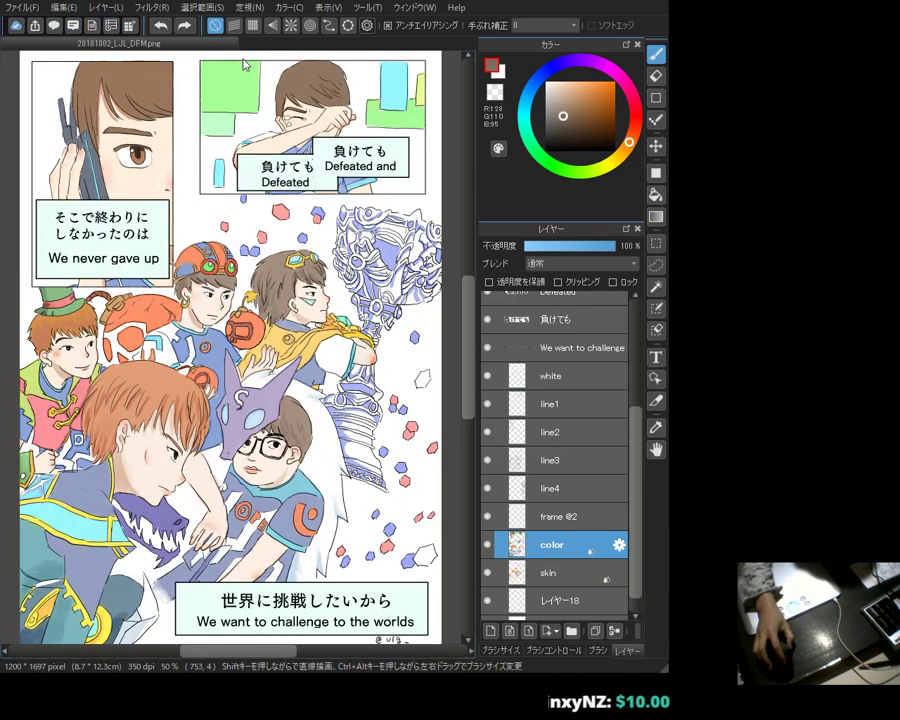
Step: Switch from the layered page to the single-layer 20181002_LJL_DFM.png and resize it to 600 × 849 pixels
{"action": "key", "text": "ctrl+w"}
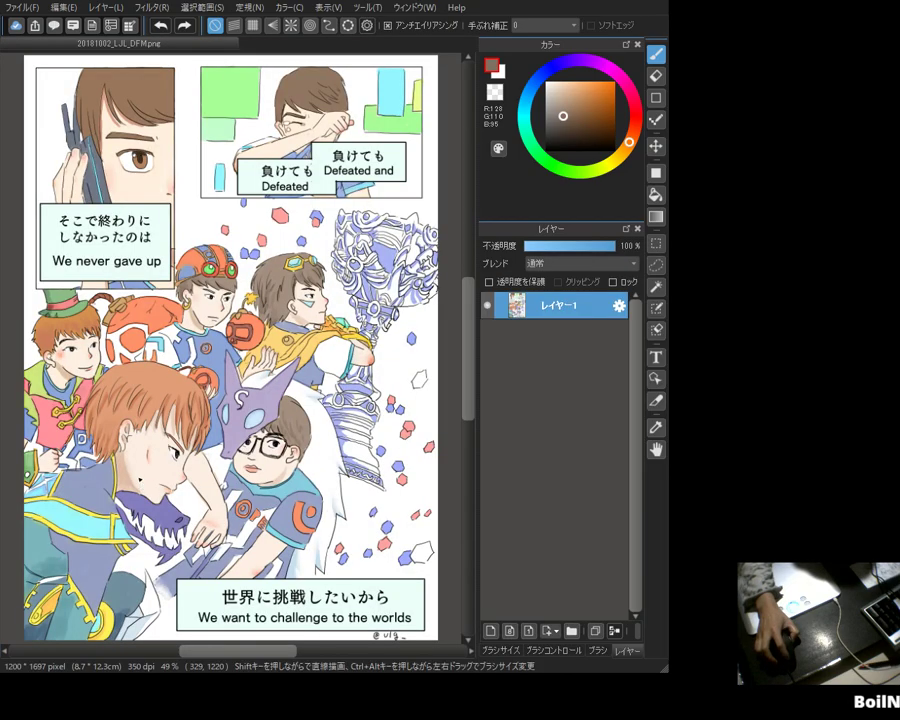
{"action": "left_click", "coordinate": [54, 10]}
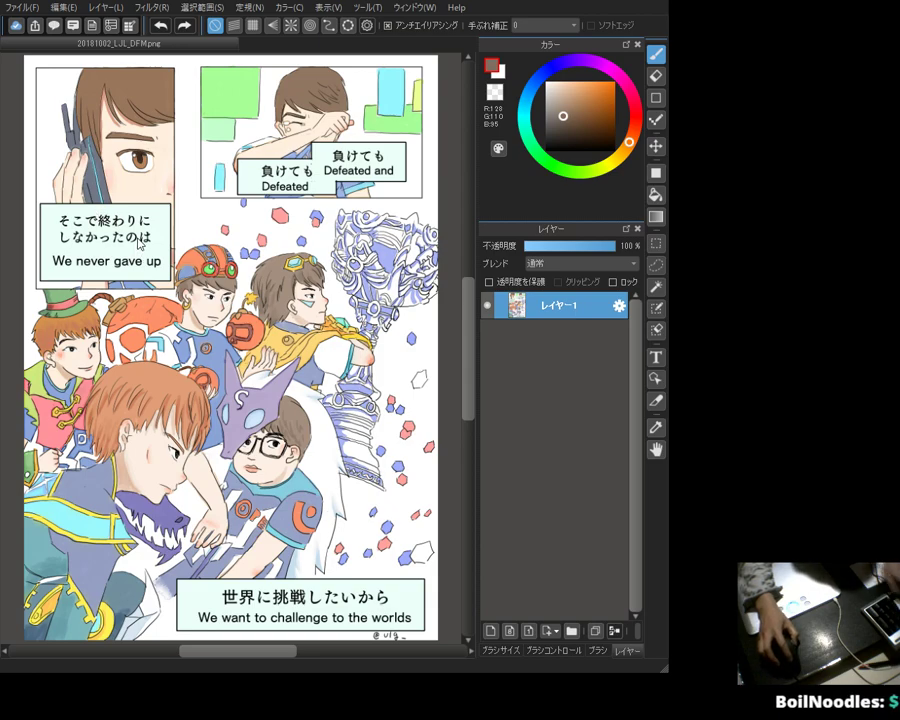
{"action": "scroll", "coordinate": [128, 400], "scroll_direction": "down", "scroll_amount": 2}
{"action": "scroll", "coordinate": [197, 374], "scroll_direction": "down", "scroll_amount": 1}
{"action": "scroll", "coordinate": [197, 374], "scroll_direction": "up", "scroll_amount": 4}
{"action": "left_click_drag", "start_coordinate": [311, 351], "coordinate": [285, 379]}
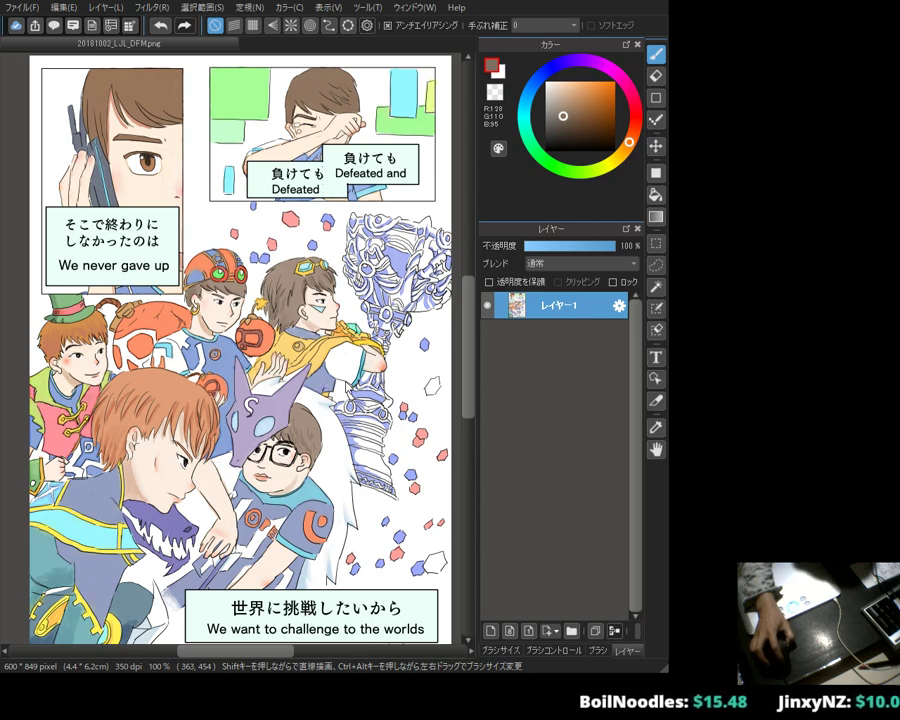
Step: Save the resized single-layer page
{"action": "left_click", "coordinate": [31, 11]}
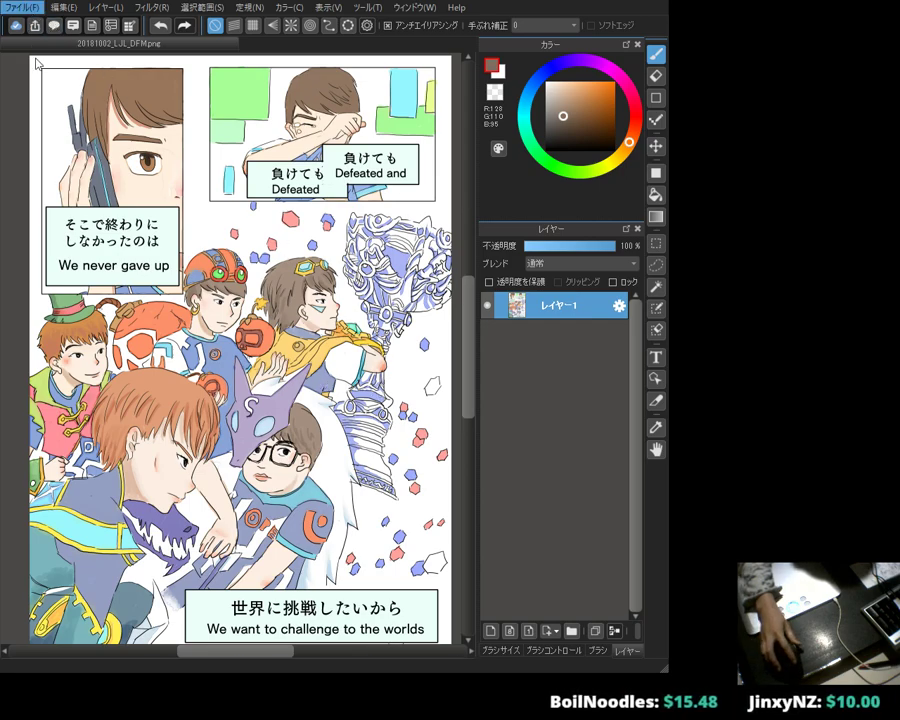
{"action": "left_click", "coordinate": [77, 192]}
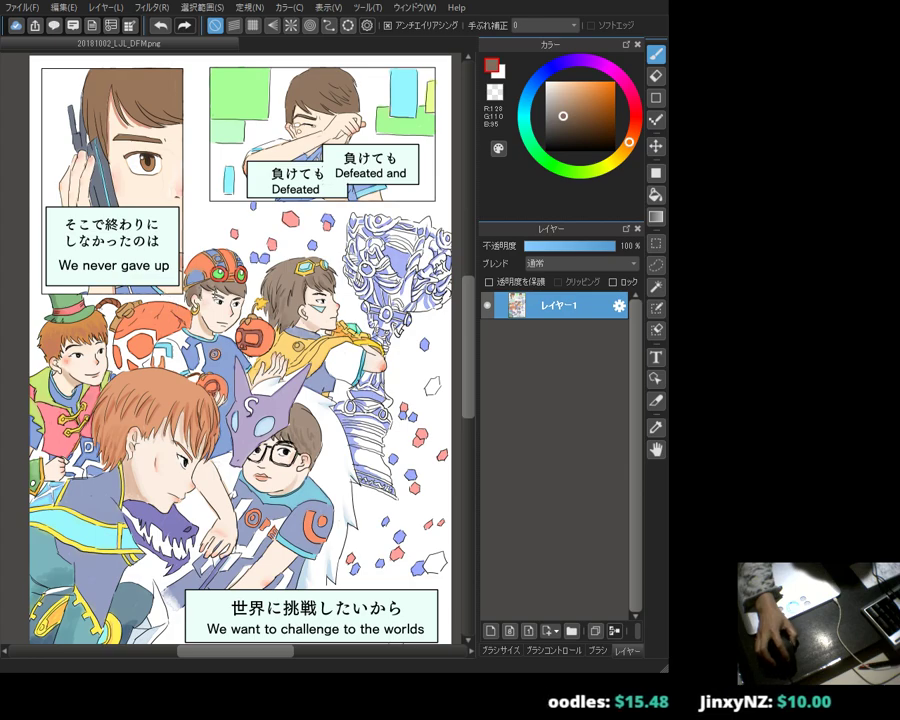